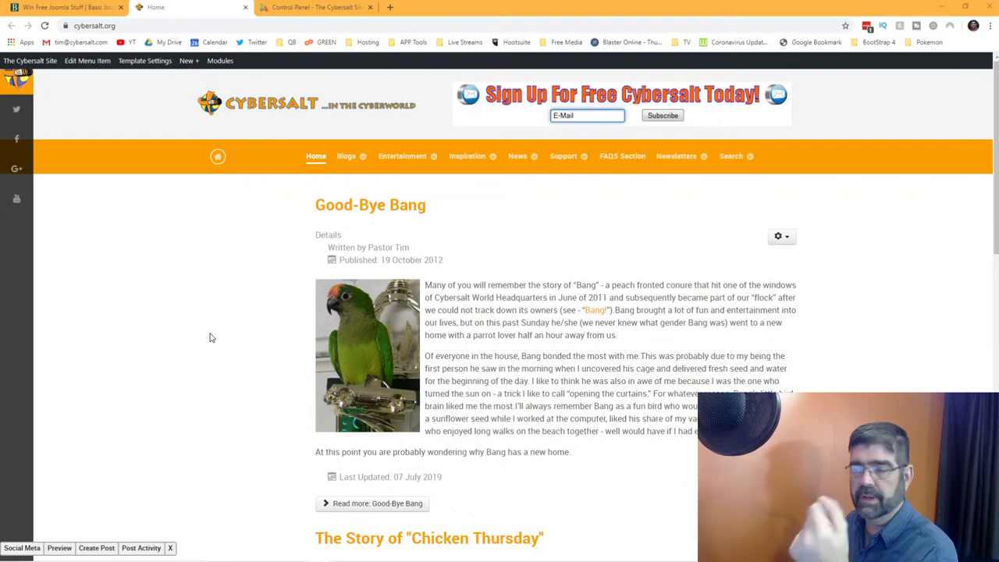
# Open the Advanced Template Manager's styles list in a new browser tab from the Joomla administrator
pyautogui.click(298, 9)
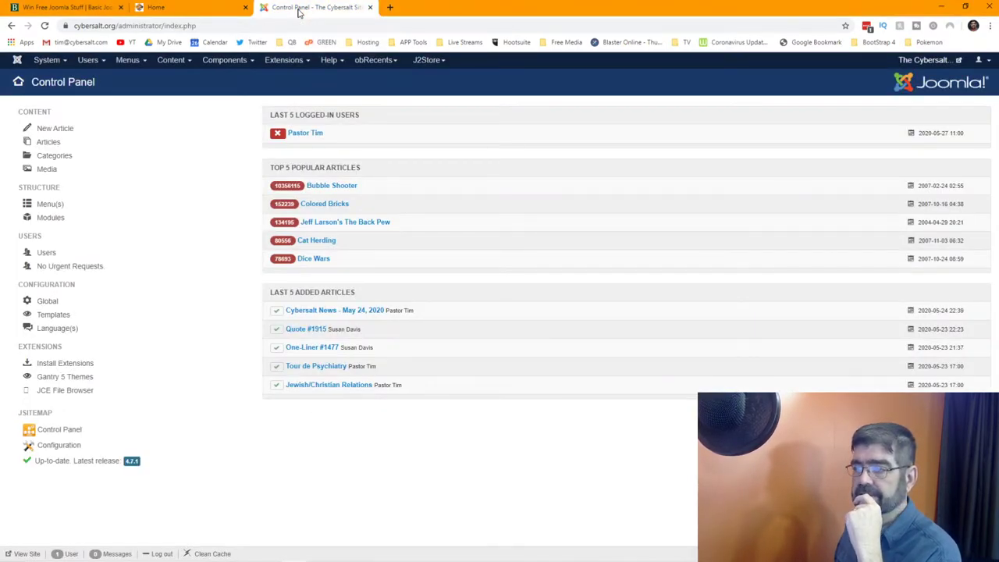
pyautogui.click(284, 61)
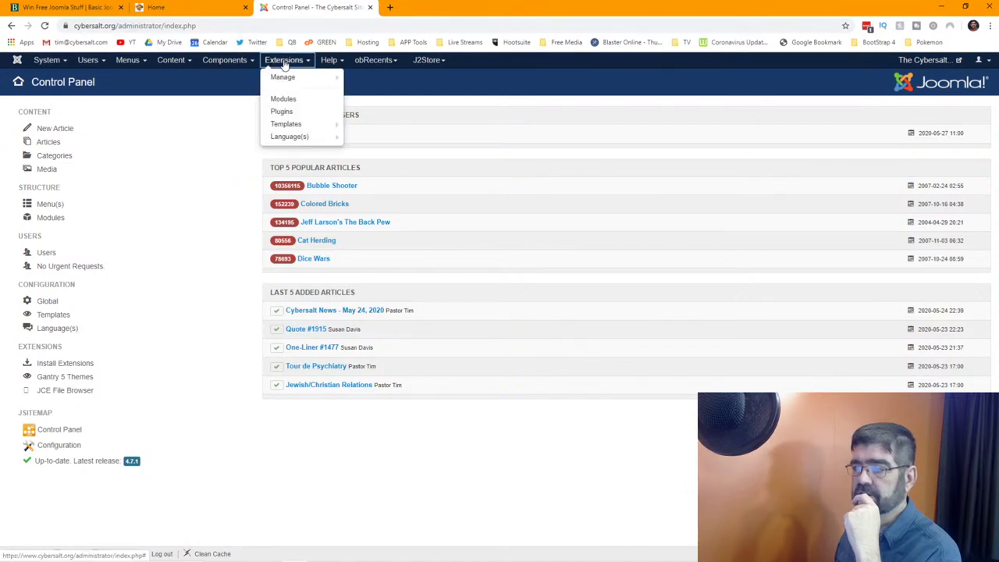
pyautogui.rightClick(294, 124)
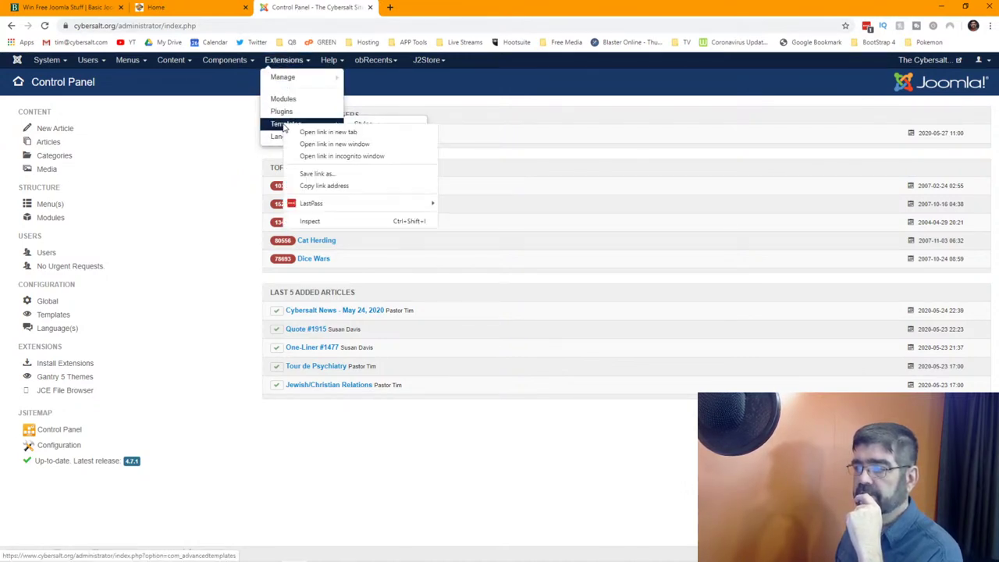
pyautogui.click(316, 130)
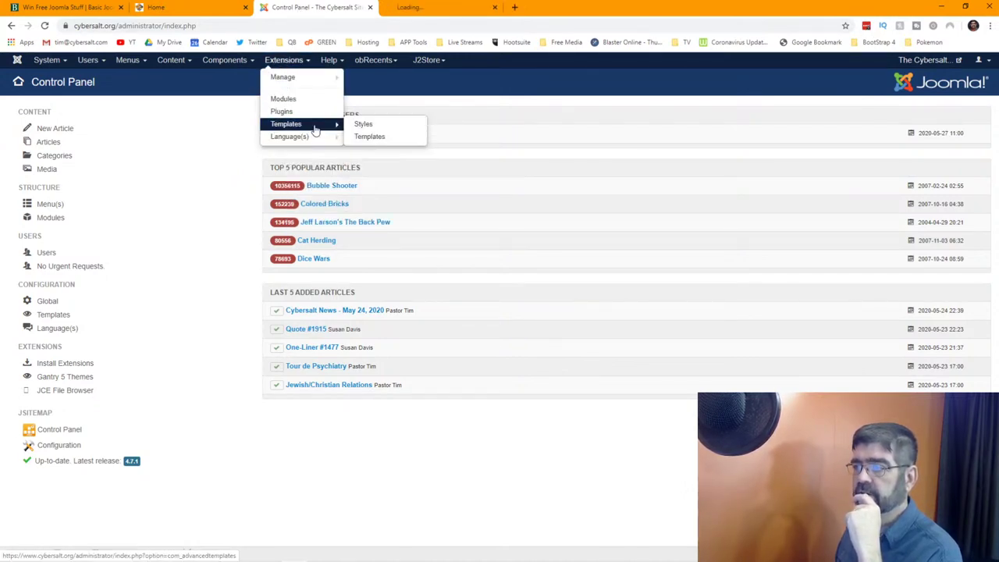
pyautogui.click(429, 9)
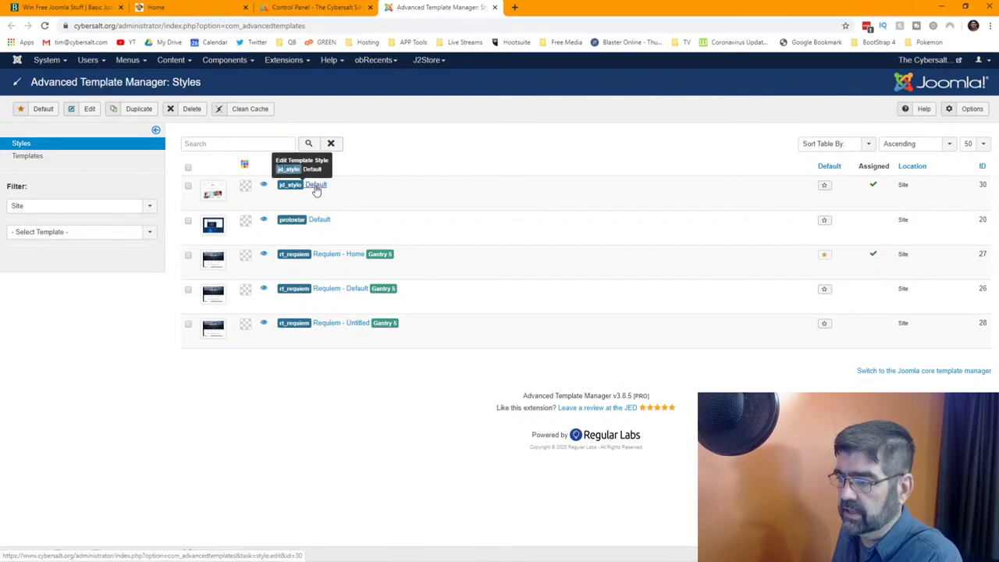
# Open the jd_stylo - Default template style and view which menu items it is assigned to
pyautogui.click(288, 187)
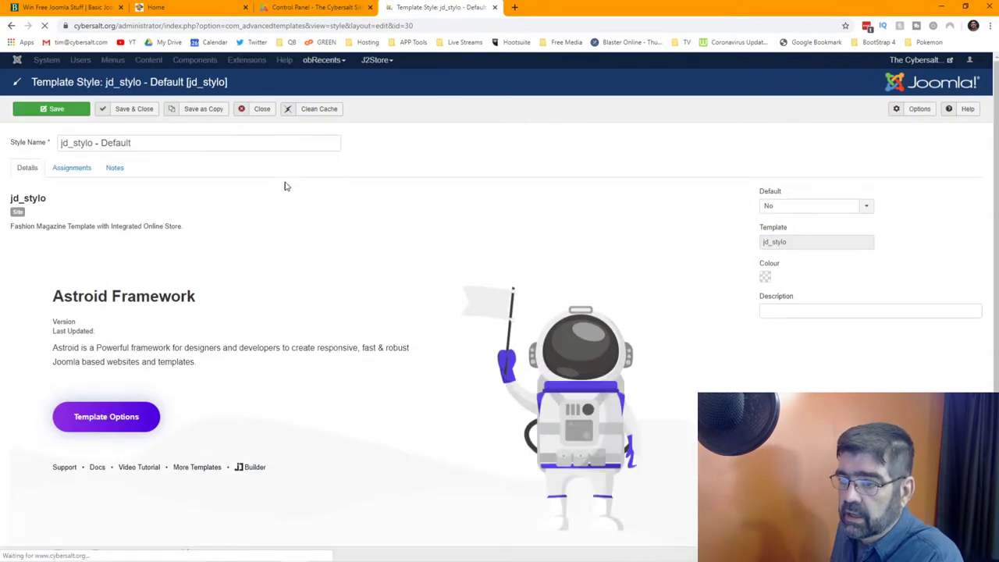
pyautogui.click(72, 168)
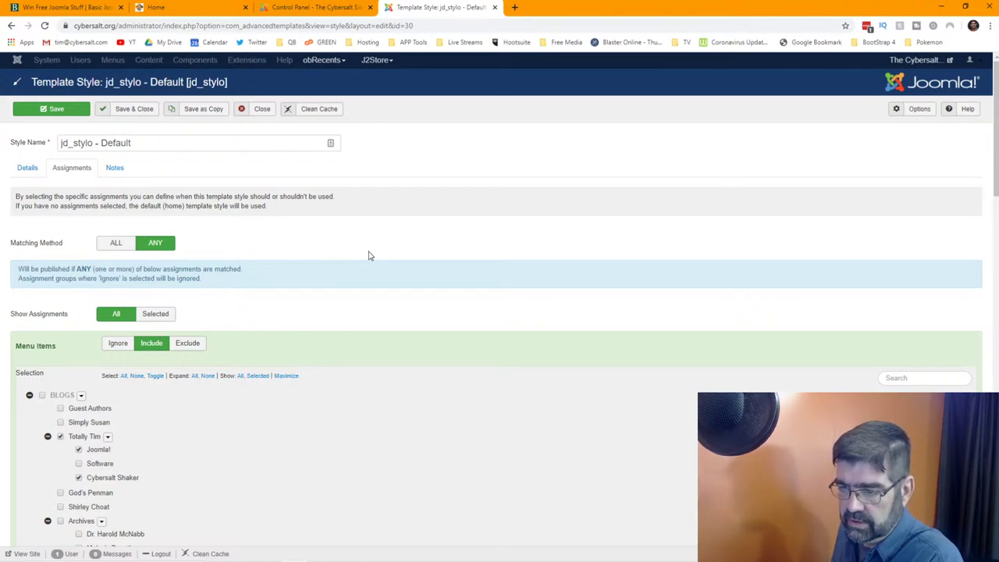
pyautogui.scroll(-2, 370, 255)
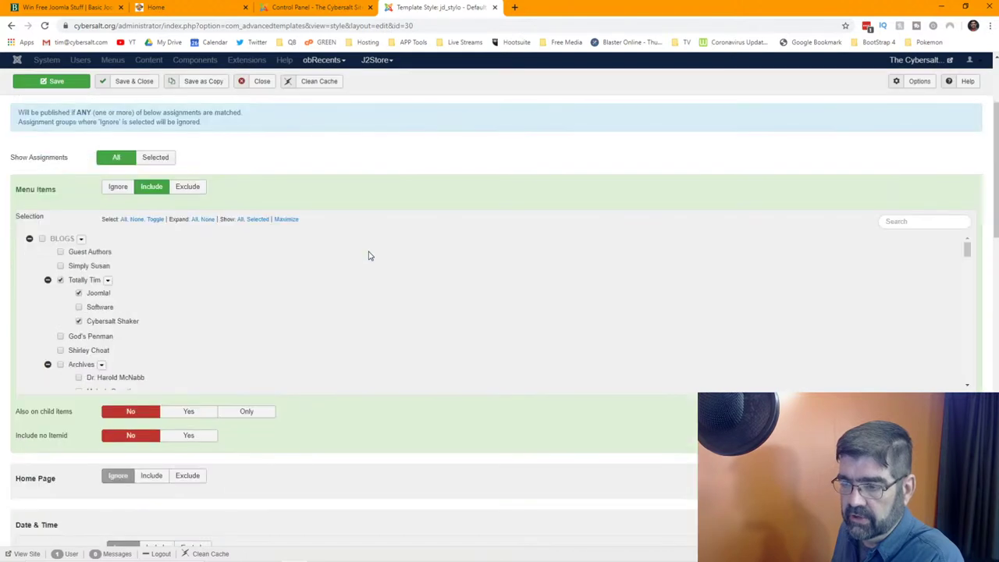
pyautogui.click(61, 283)
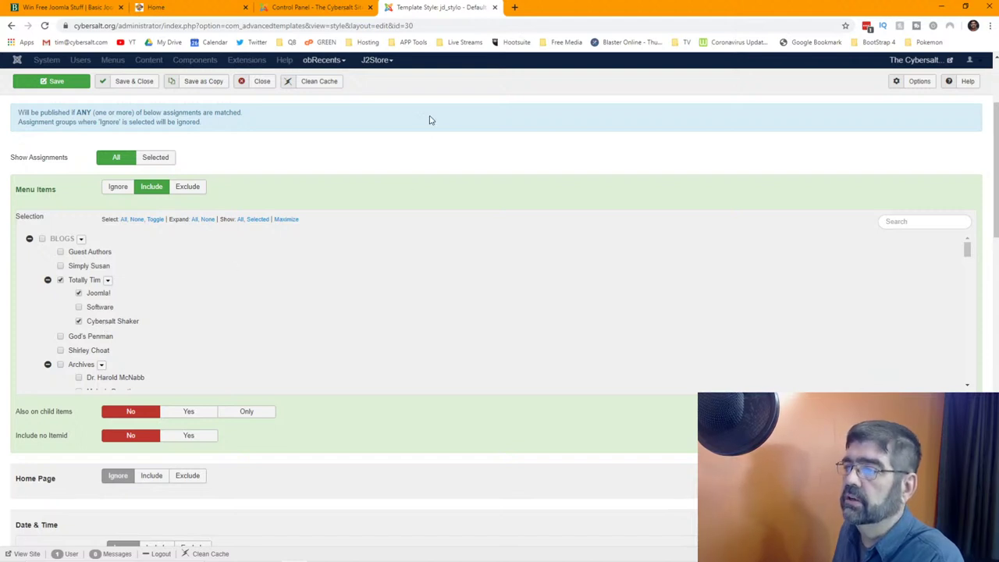
# On the live site, open the Cybersalt Shaker page under the Totally Tim blog and examine its layout and template
pyautogui.click(192, 11)
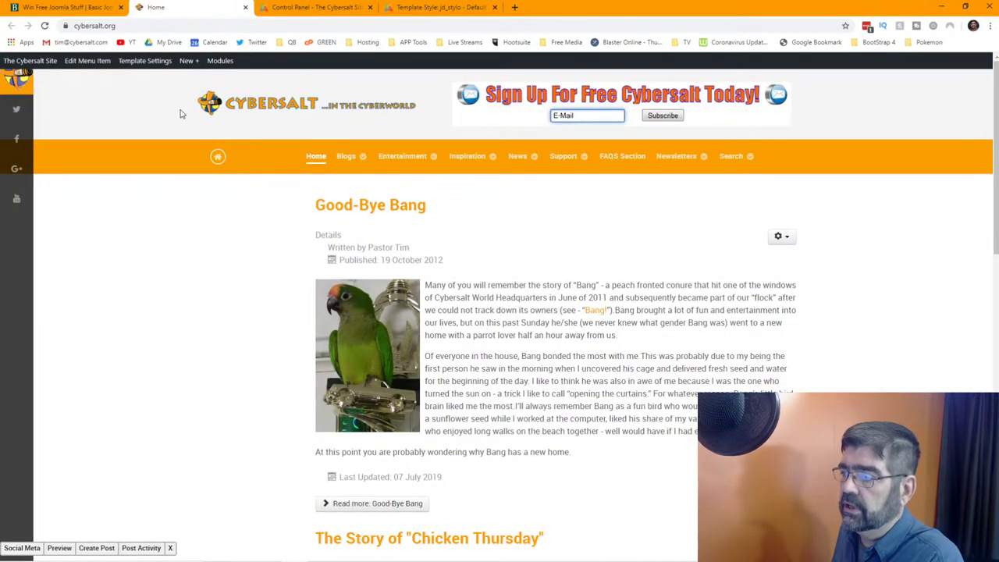
pyautogui.moveTo(348, 159)
pyautogui.moveTo(363, 219)
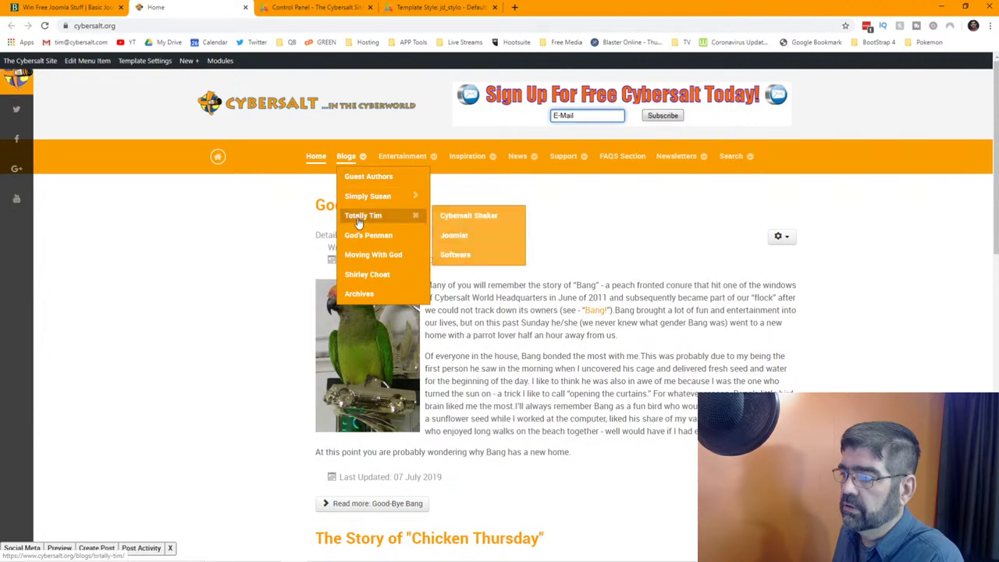
pyautogui.click(464, 218)
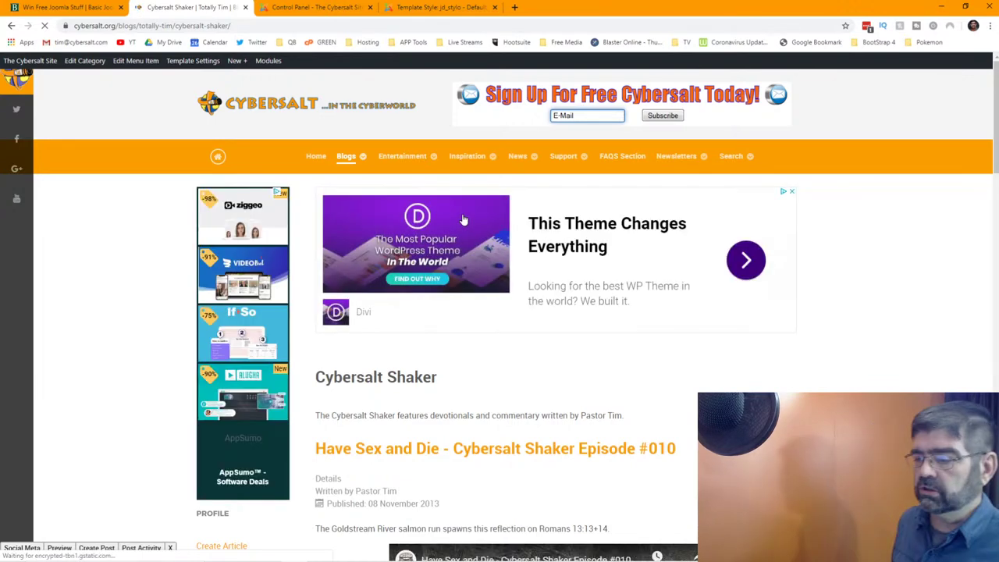
pyautogui.scroll(-8, 525, 275)
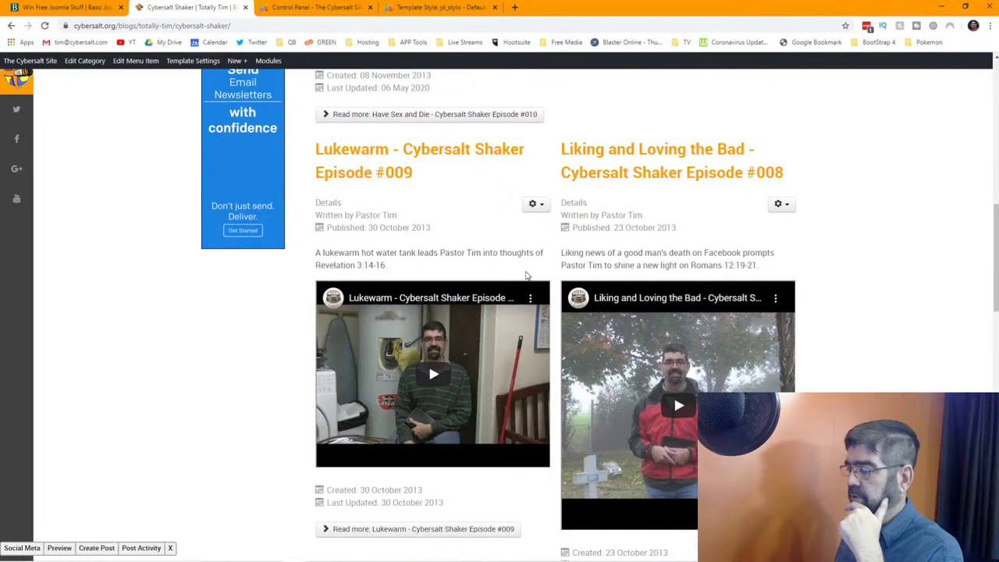
pyautogui.scroll(2, 525, 275)
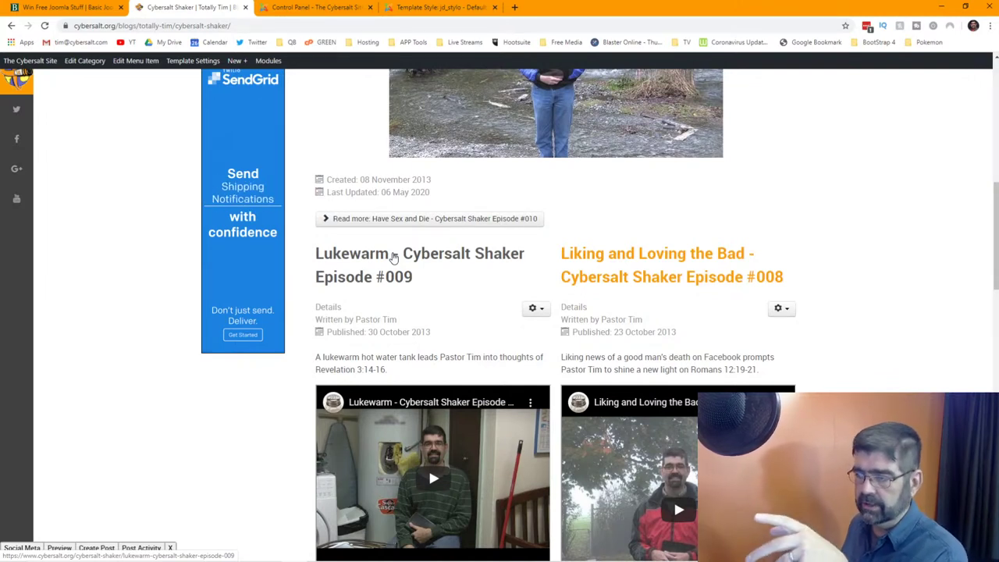
pyautogui.scroll(-2, 464, 263)
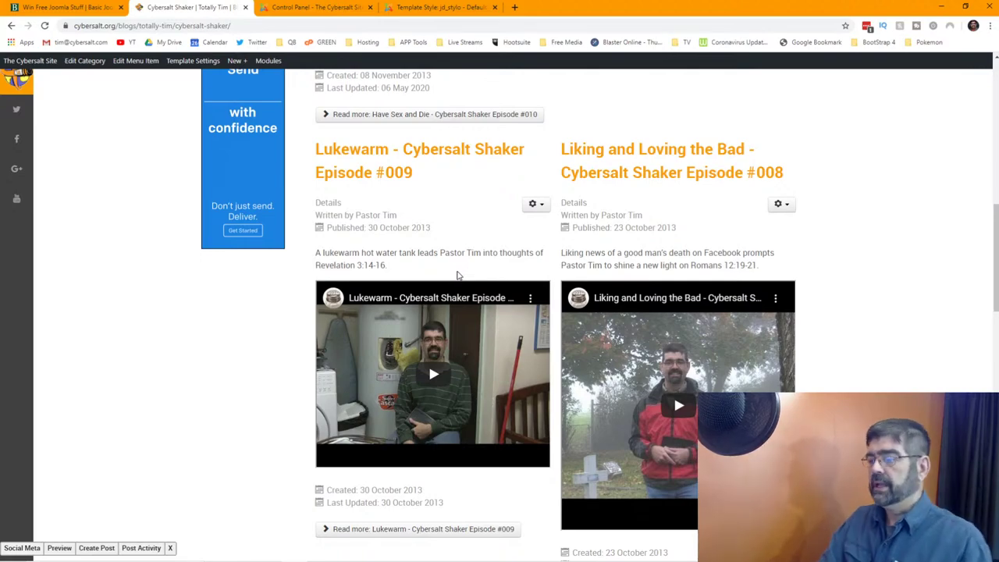
pyautogui.scroll(10, 459, 275)
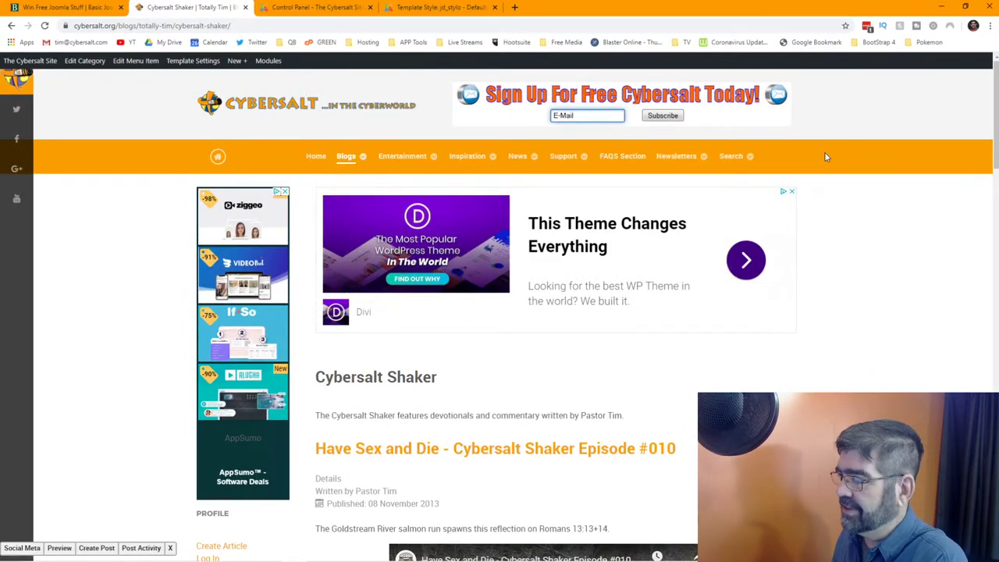
pyautogui.scroll(-4, 826, 157)
pyautogui.scroll(4, 826, 157)
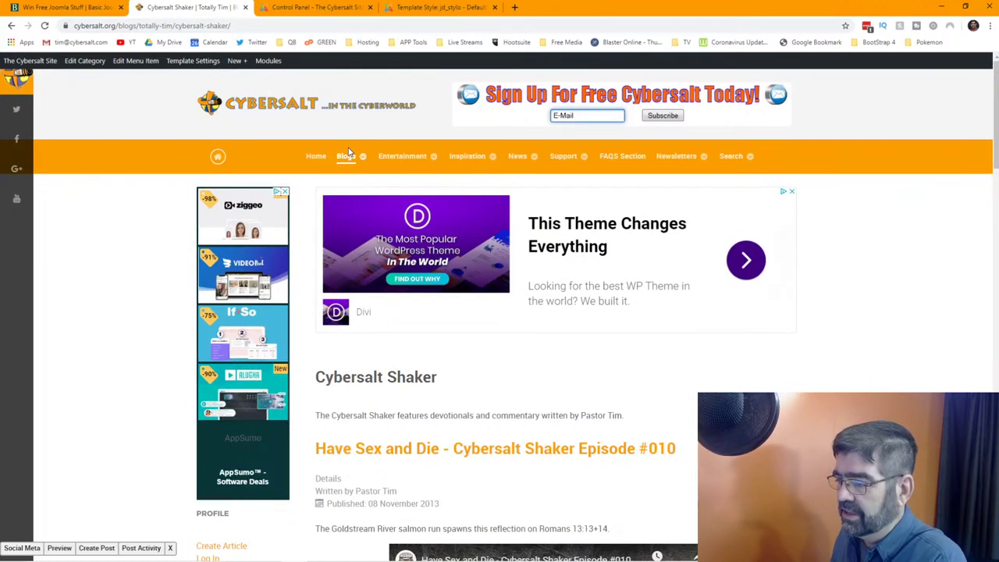
# Open the Totally Tim blog page on the live site to check which template it uses
pyautogui.moveTo(394, 160)
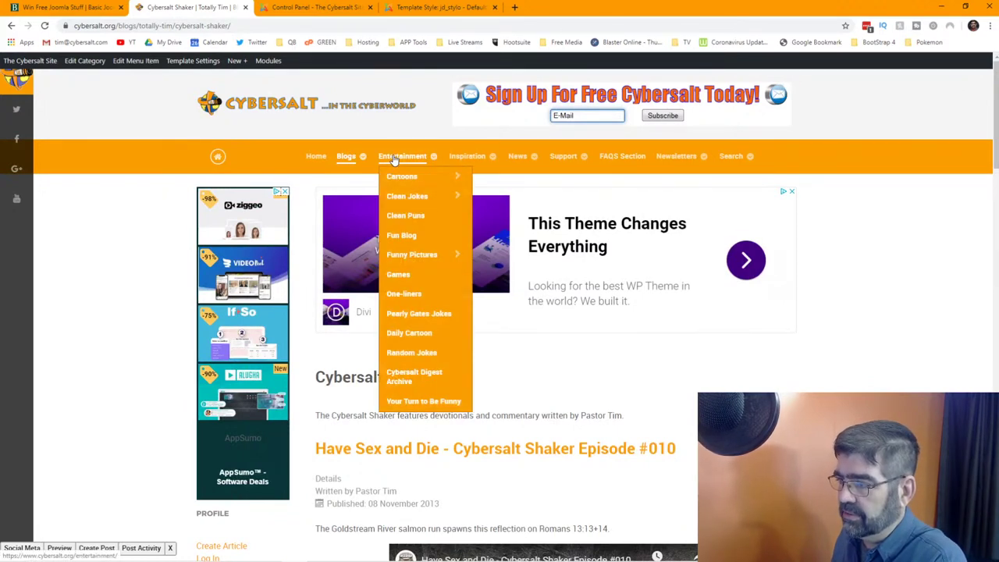
pyautogui.moveTo(346, 156)
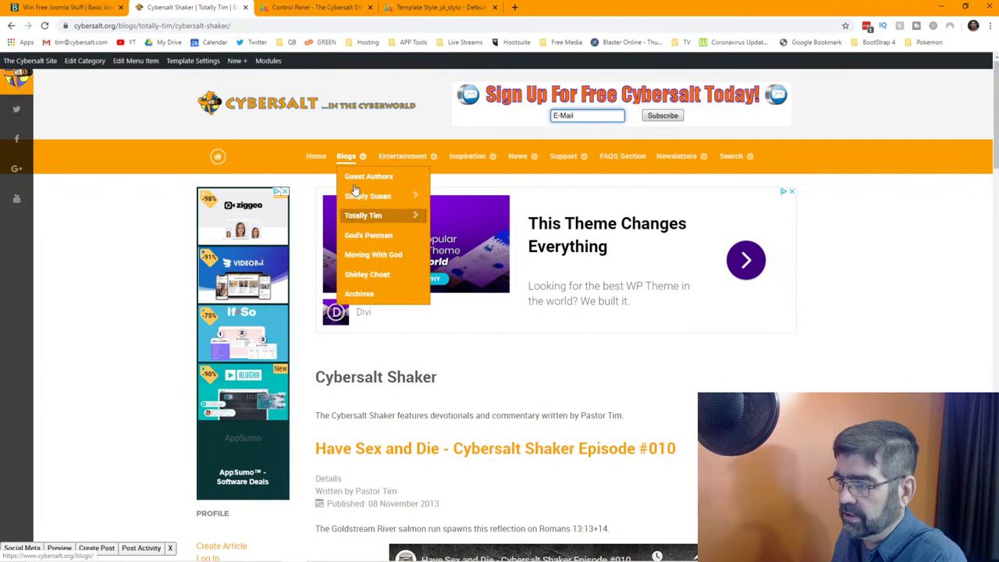
pyautogui.click(363, 217)
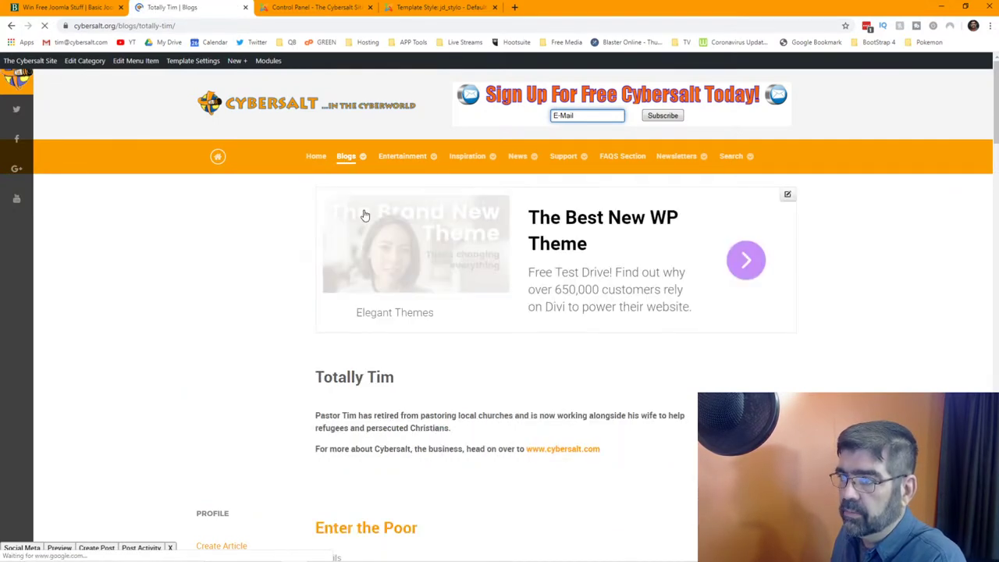
# Return to the jd_stylo - Default style and review its matching method, menu item and other assignment settings
pyautogui.click(309, 8)
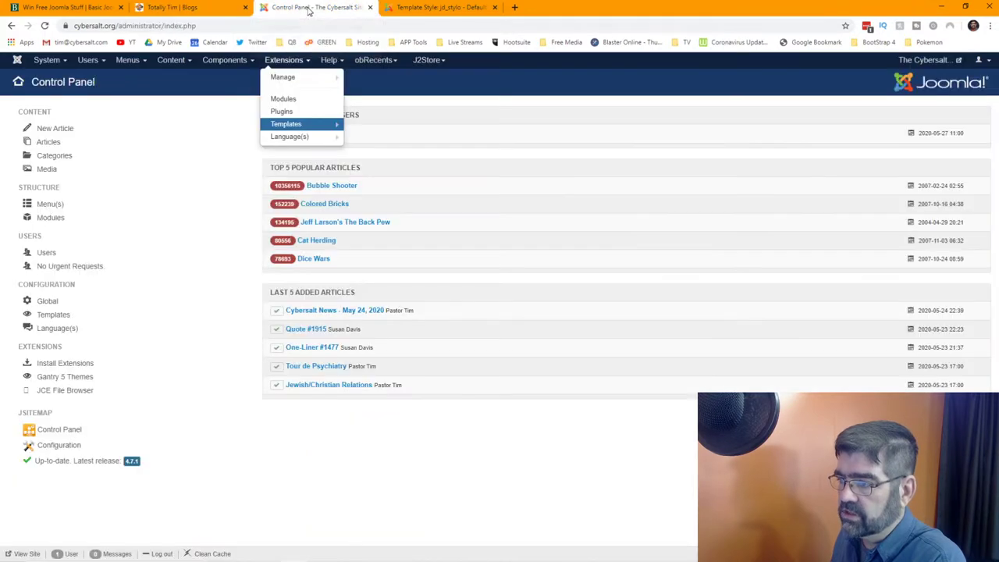
pyautogui.click(418, 7)
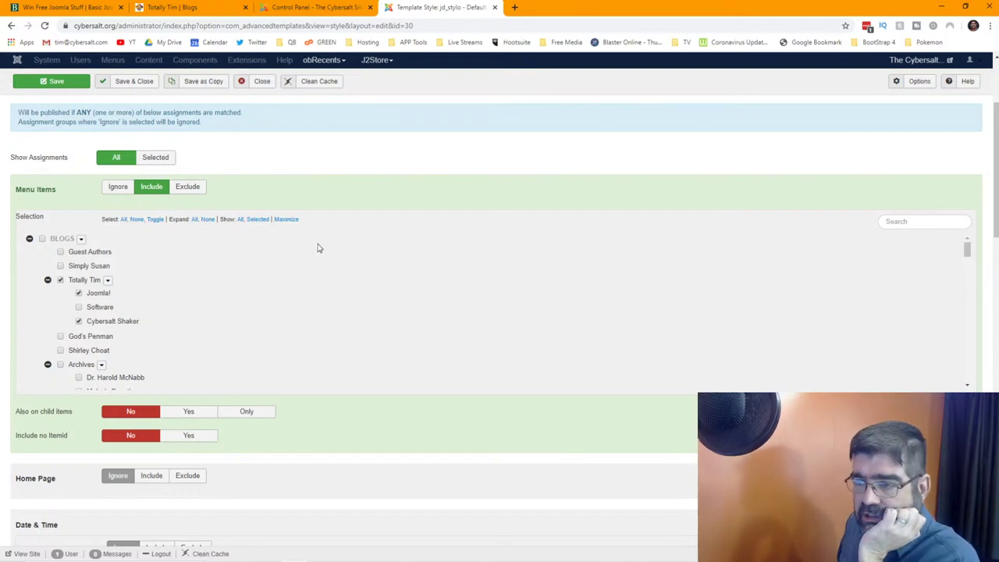
pyautogui.scroll(3, 318, 247)
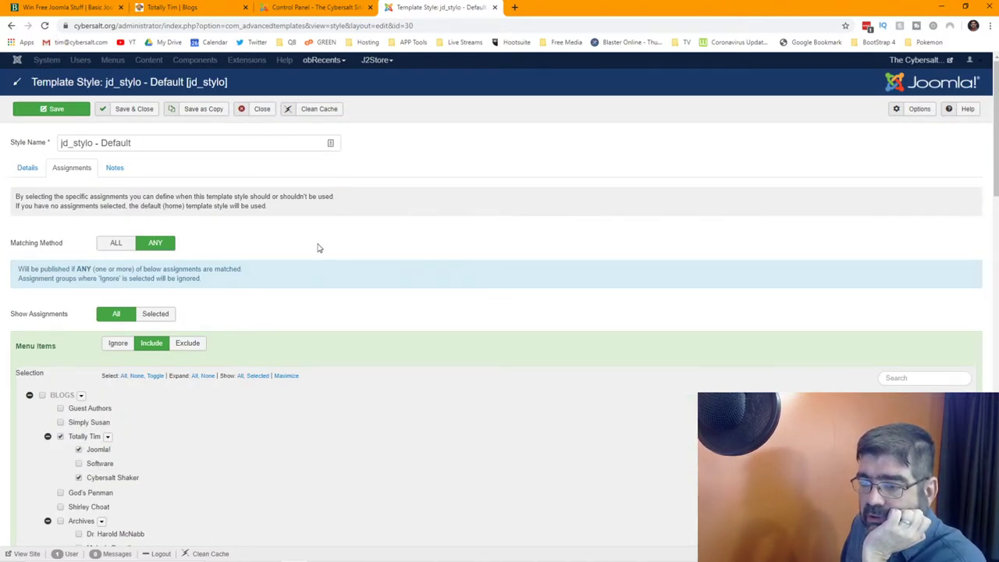
pyautogui.scroll(-15, 318, 247)
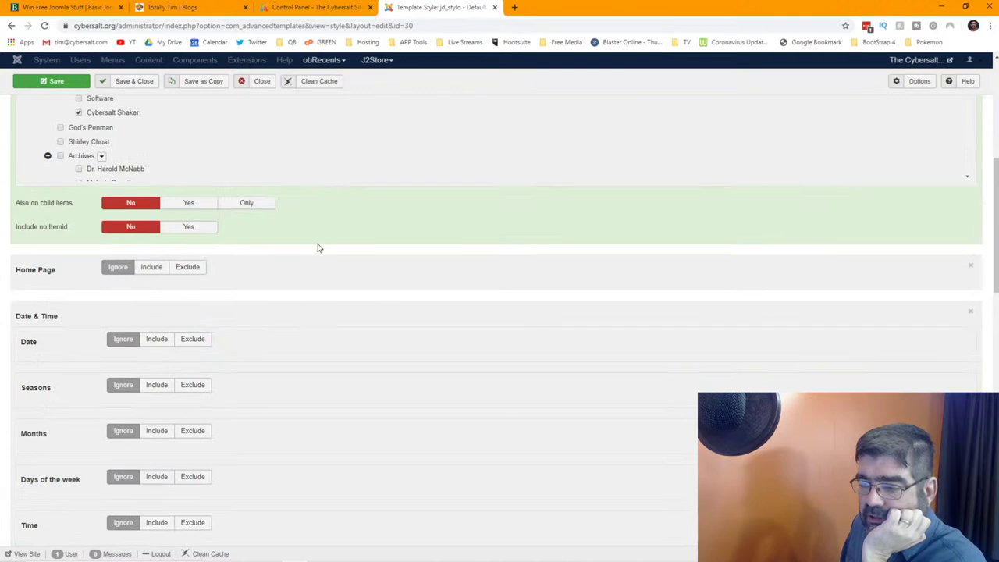
pyautogui.scroll(6, 317, 248)
pyautogui.scroll(6, 318, 248)
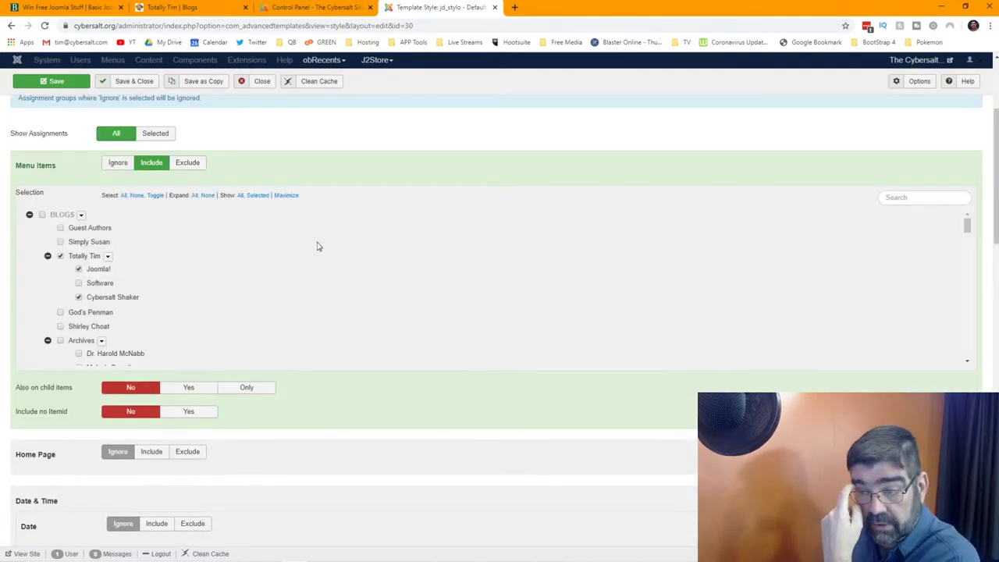
pyautogui.scroll(3, 277, 170)
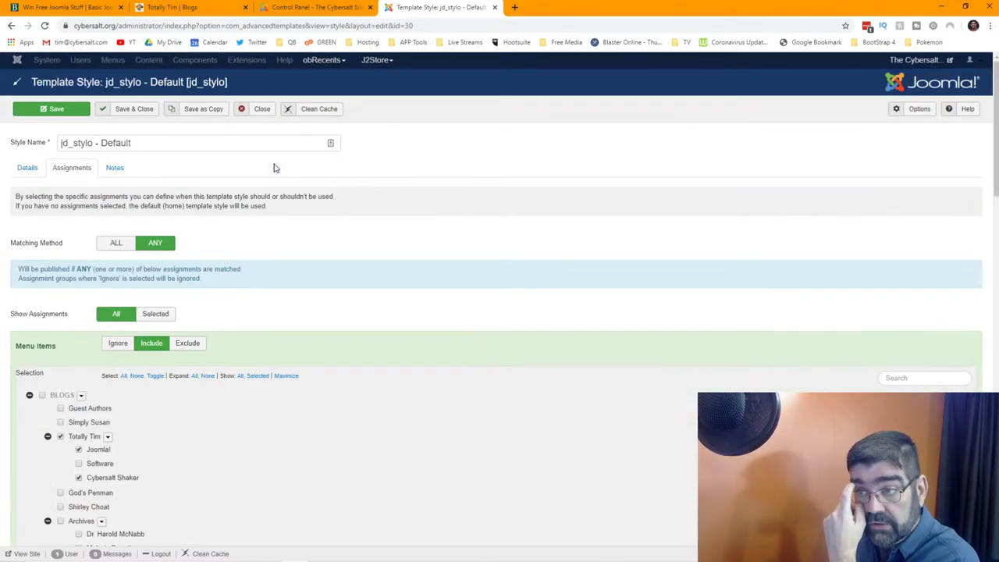
# Clean the Joomla cache and reload the Totally Tim page on the live site
pyautogui.click(319, 109)
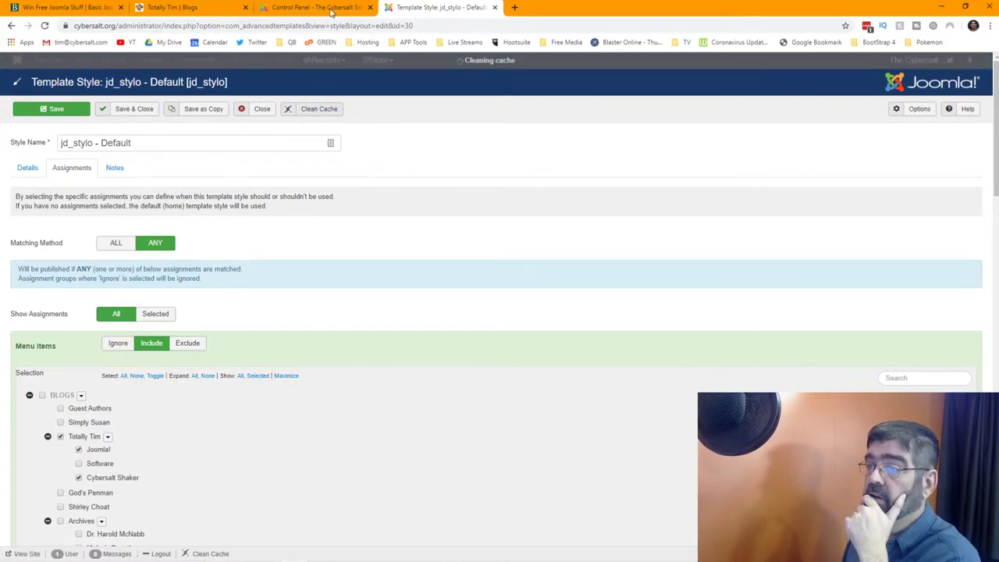
pyautogui.click(167, 8)
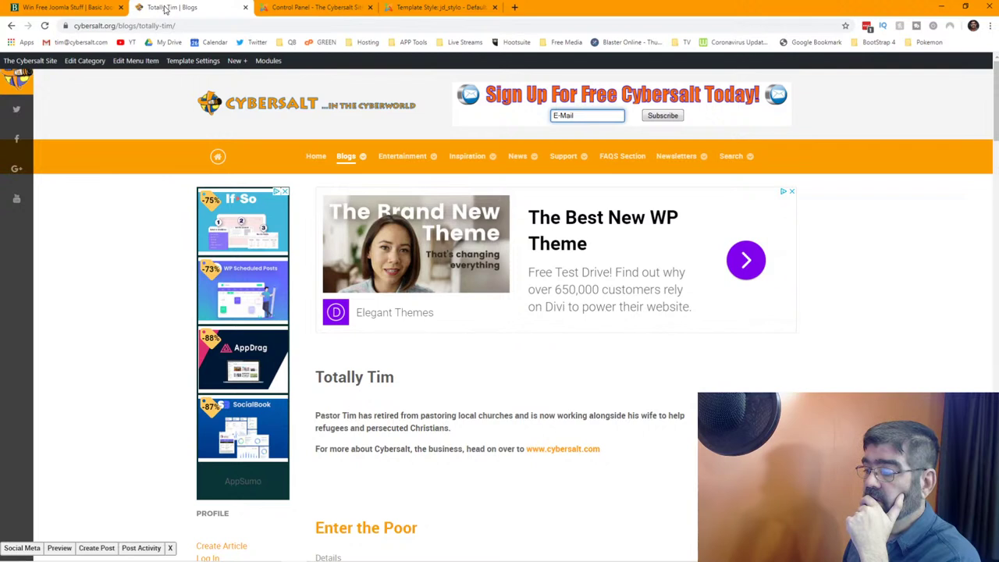
pyautogui.click(45, 26)
pyautogui.click(45, 26)
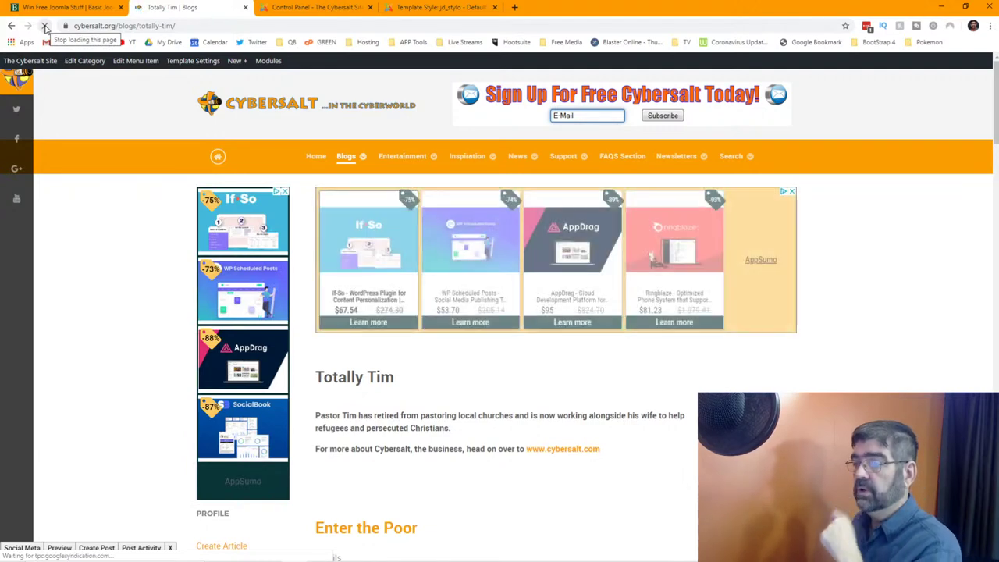
# Close the jd_stylo - Default style and check the menu assignment of the Requiem - Home style in the list
pyautogui.click(441, 7)
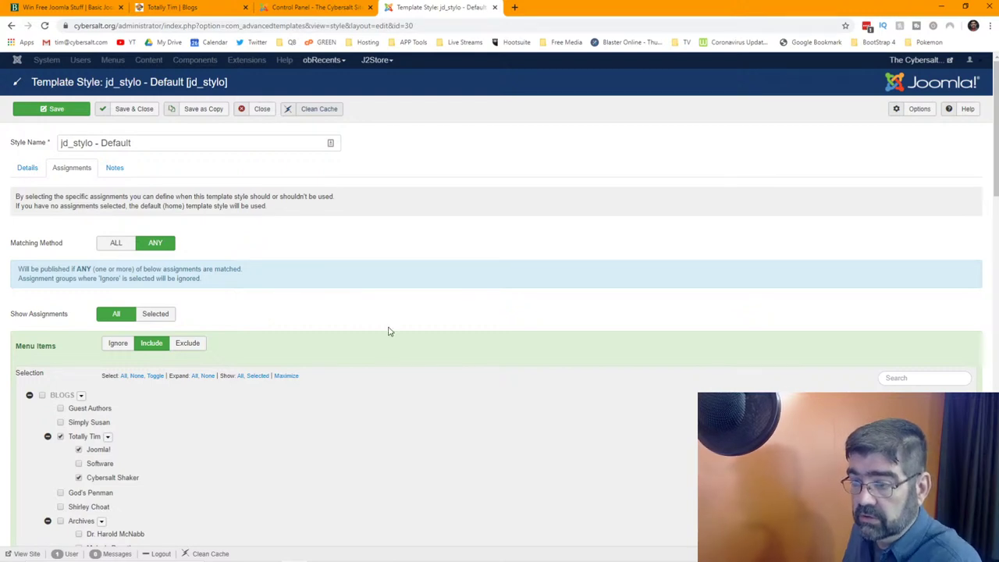
pyautogui.click(267, 115)
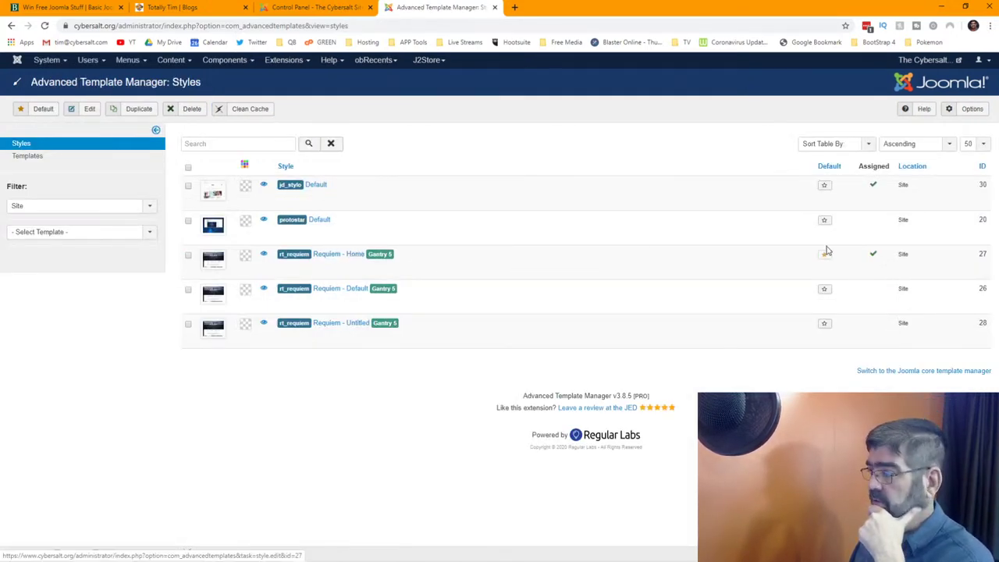
pyautogui.moveTo(875, 257)
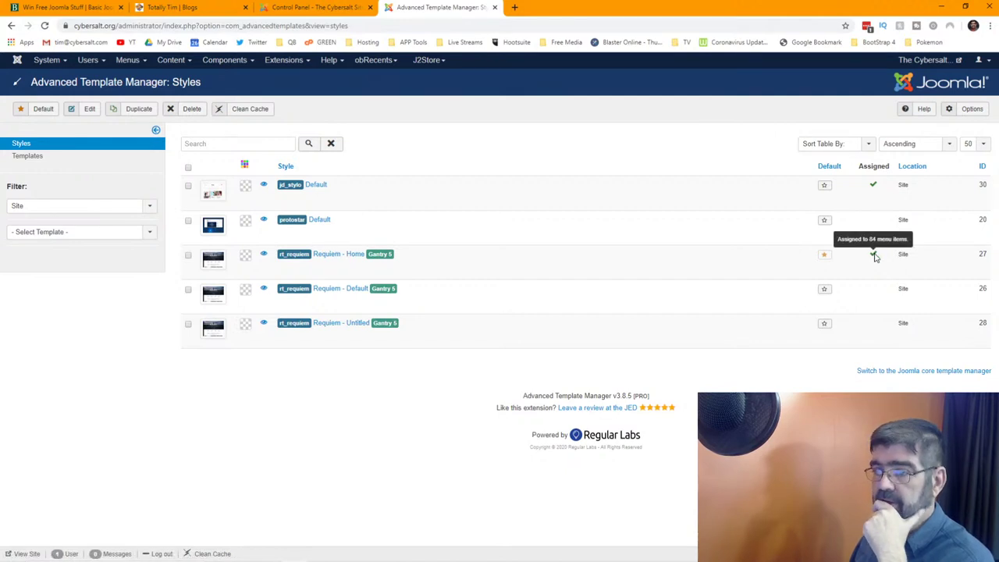
# Open the Regular Labs - Extension Manager in a new tab and launch Advanced Template Manager from its extension list
pyautogui.click(225, 60)
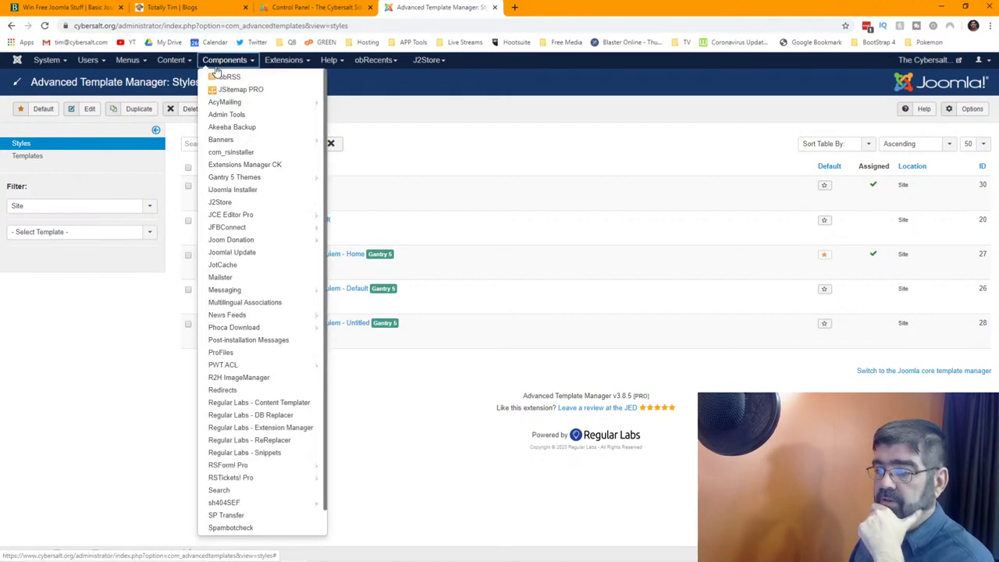
pyautogui.rightClick(271, 428)
pyautogui.click(295, 435)
pyautogui.click(558, 7)
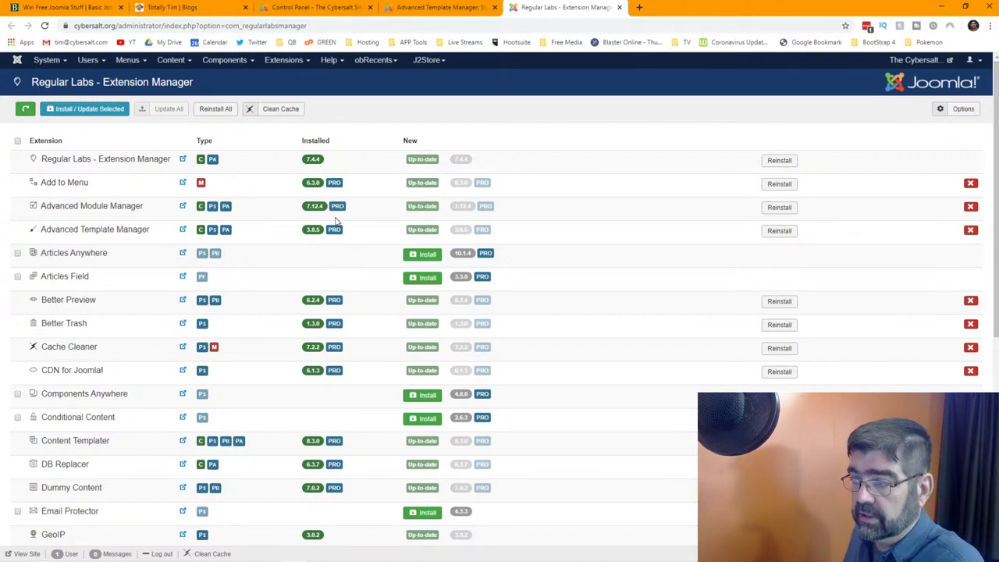
pyautogui.click(203, 238)
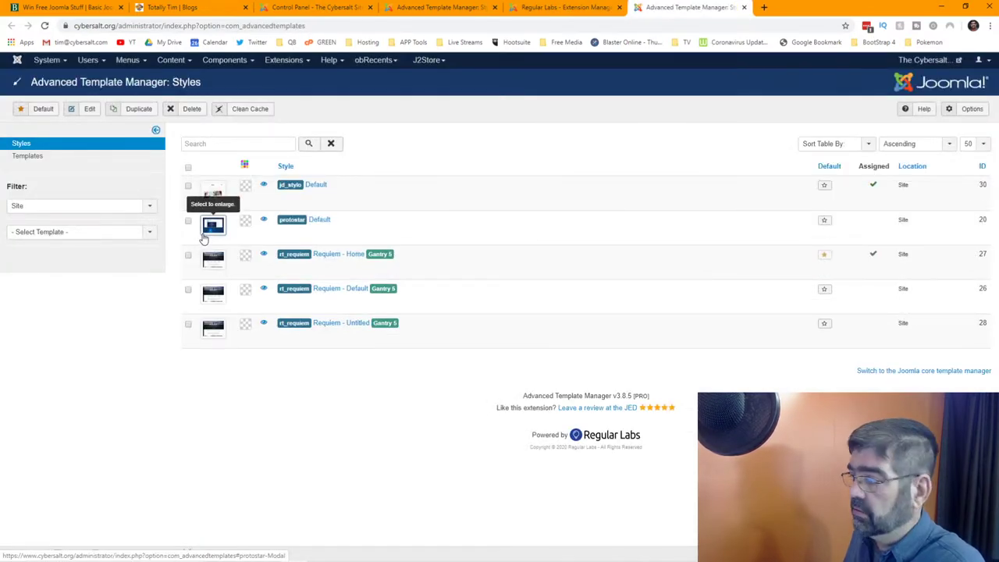
# Switch to the Joomla core template manager and check the menu assignment of the jd_stylo - Default style
pyautogui.click(924, 373)
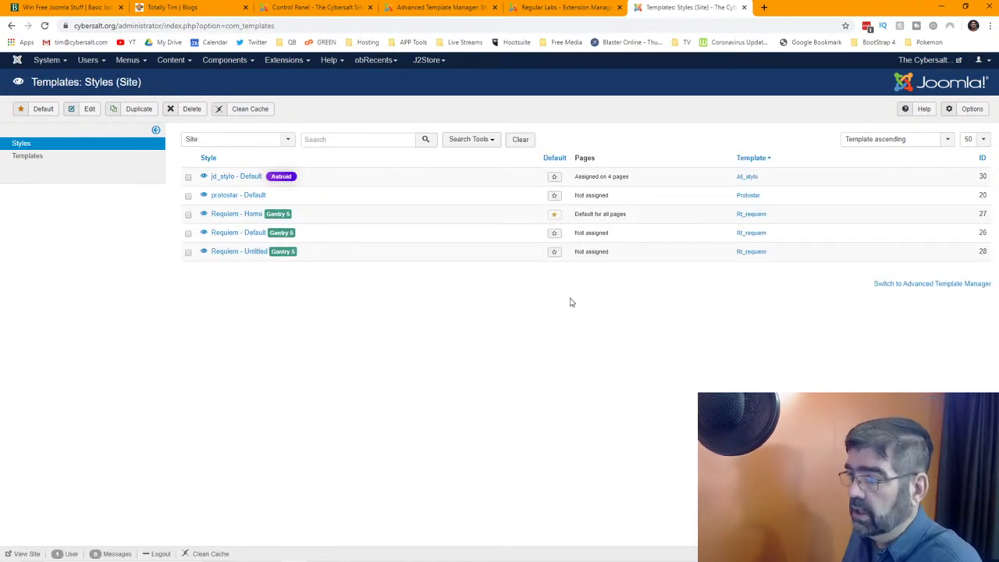
pyautogui.click(236, 179)
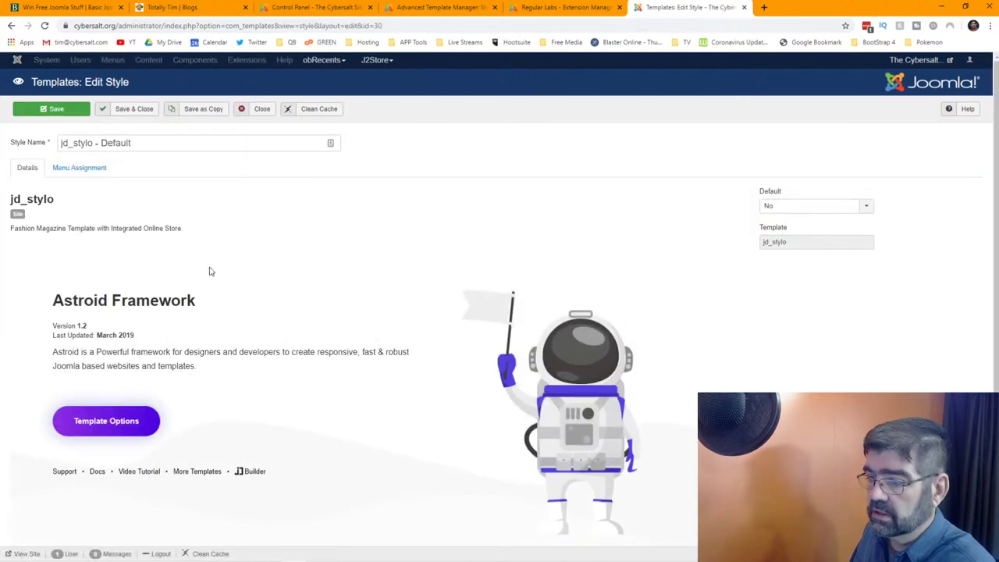
pyautogui.click(84, 169)
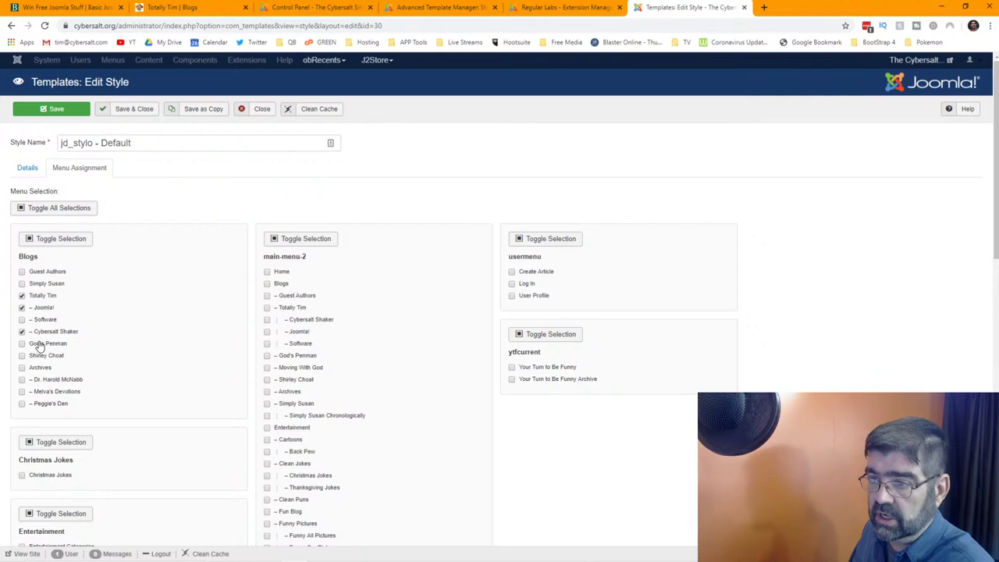
# Clean the Joomla cache from the style editor and reload the Totally Tim page on the live site
pyautogui.click(320, 109)
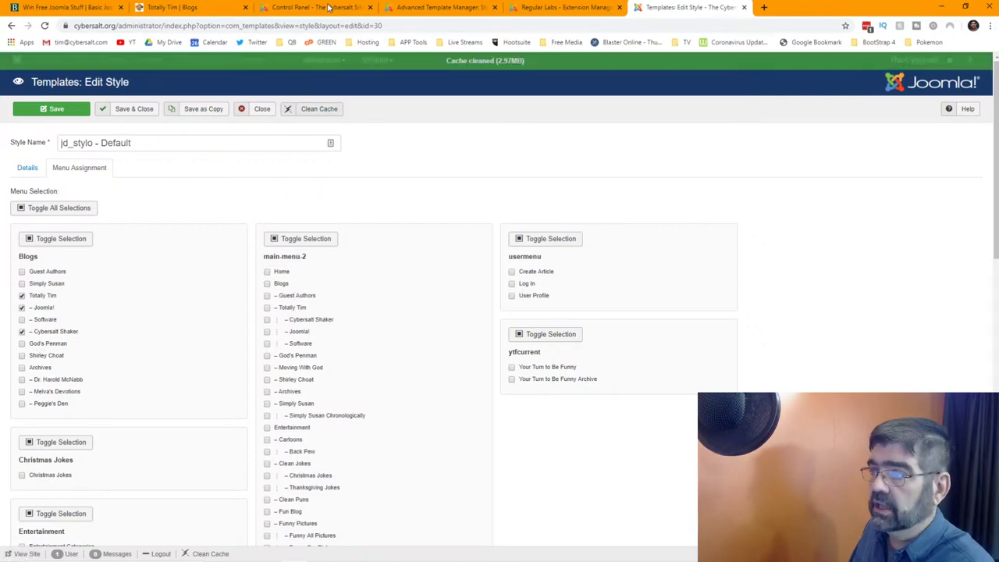
pyautogui.click(204, 9)
pyautogui.click(45, 27)
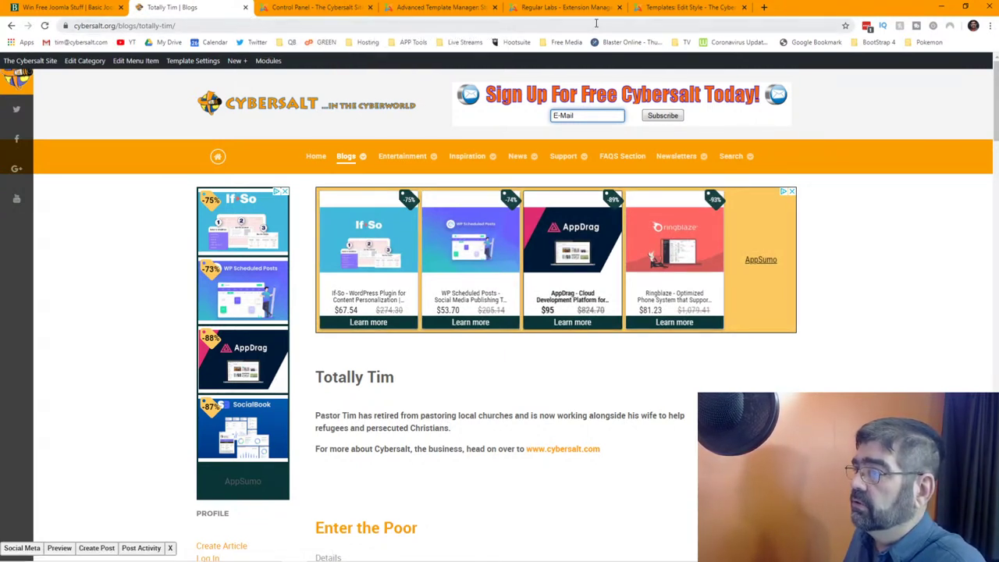
# From the Regular Labs Extension Manager, open Advanced Template Manager's system plugin in the plugin list and disable it
pyautogui.click(546, 9)
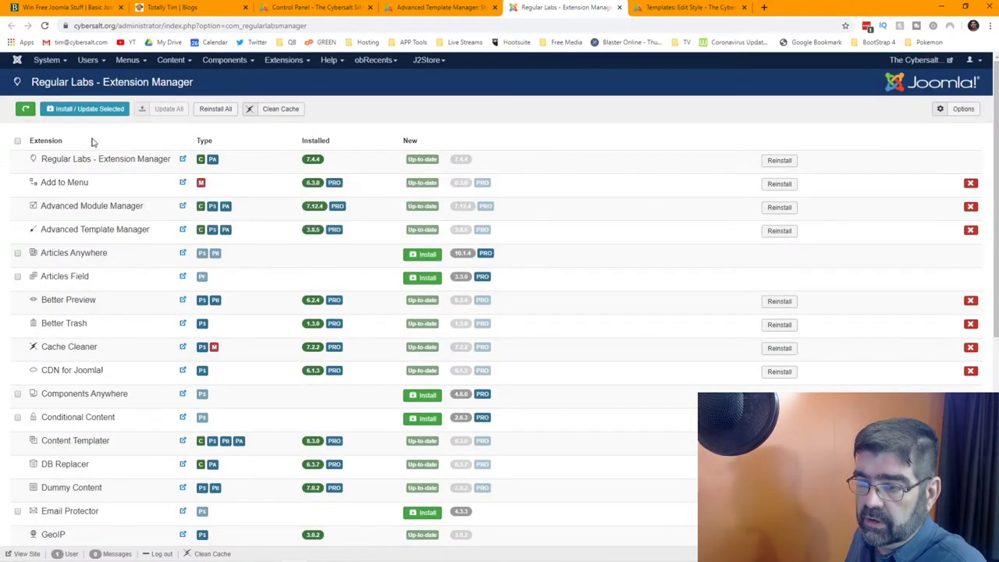
pyautogui.click(213, 233)
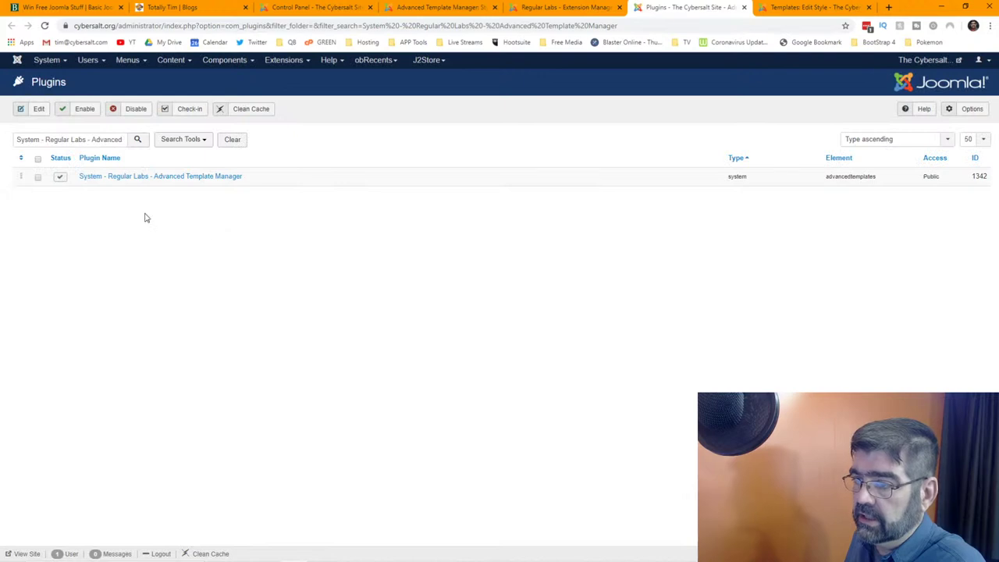
pyautogui.click(60, 177)
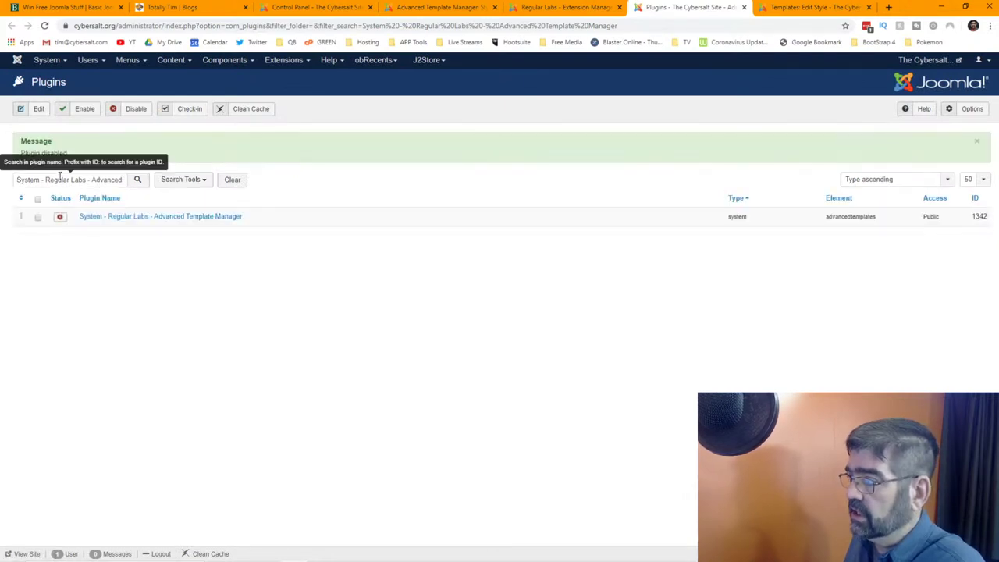
# Clean the Joomla cache from the plugin list and reload the live Totally Tim page
pyautogui.click(260, 111)
pyautogui.click(173, 7)
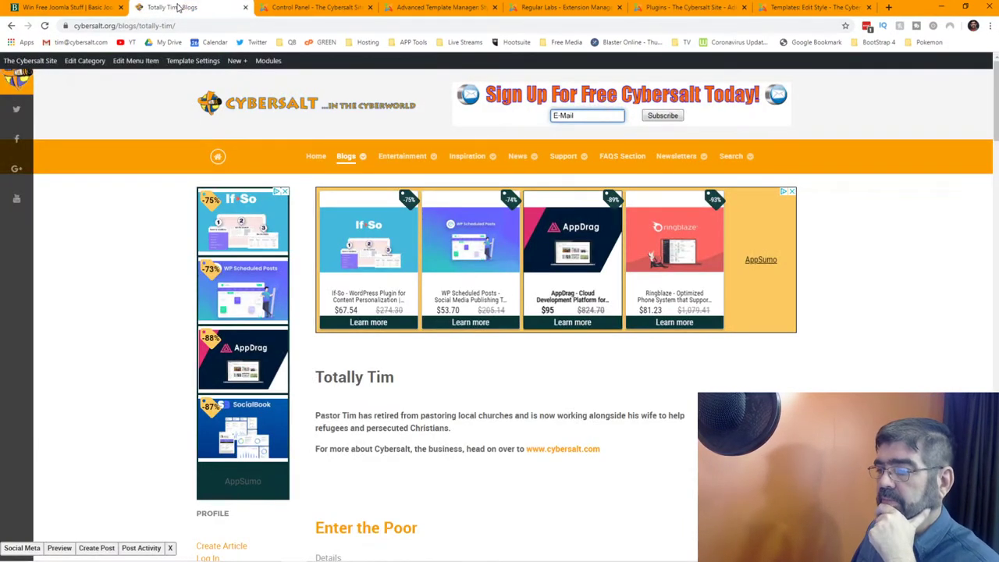
pyautogui.click(45, 27)
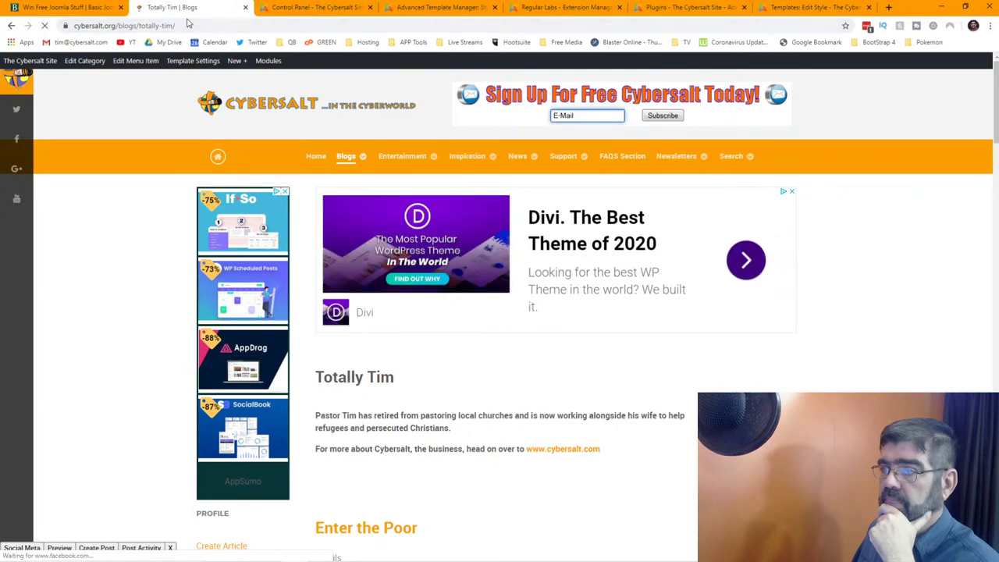
# Visit the Cybersalt Shaker and Software pages under Blogs > Totally Tim on the live site to check their template
pyautogui.moveTo(345, 157)
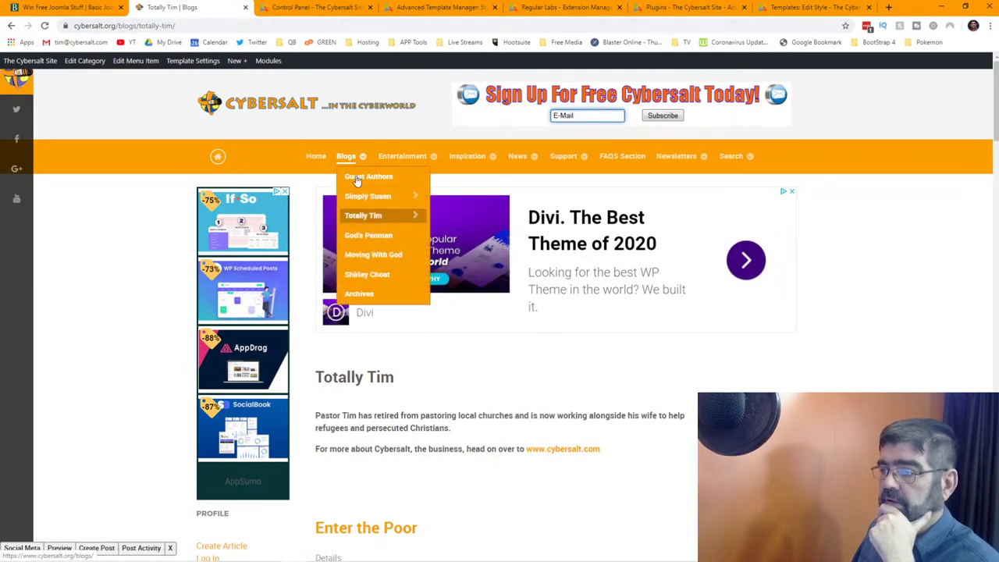
pyautogui.moveTo(363, 216)
pyautogui.click(459, 220)
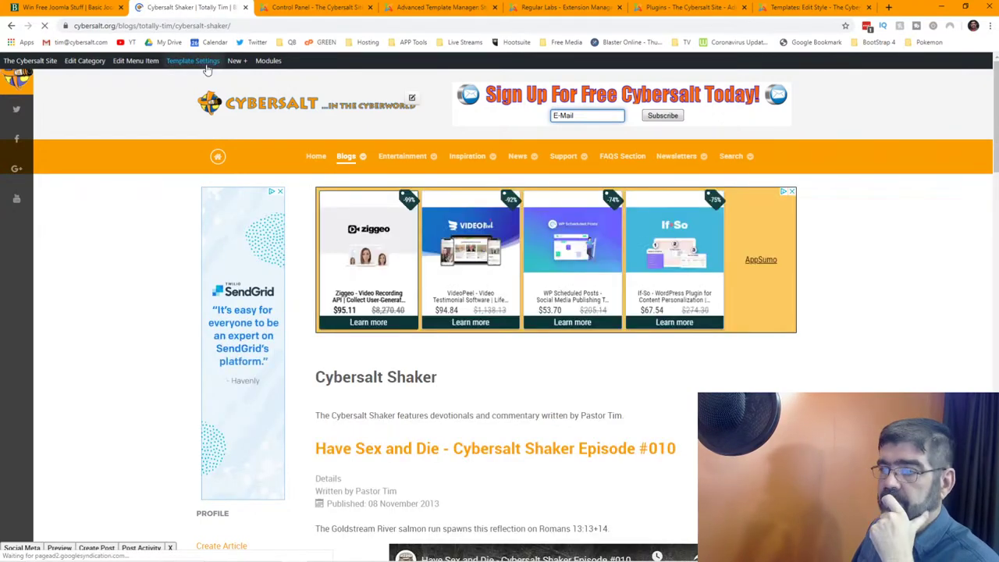
pyautogui.moveTo(348, 156)
pyautogui.moveTo(365, 217)
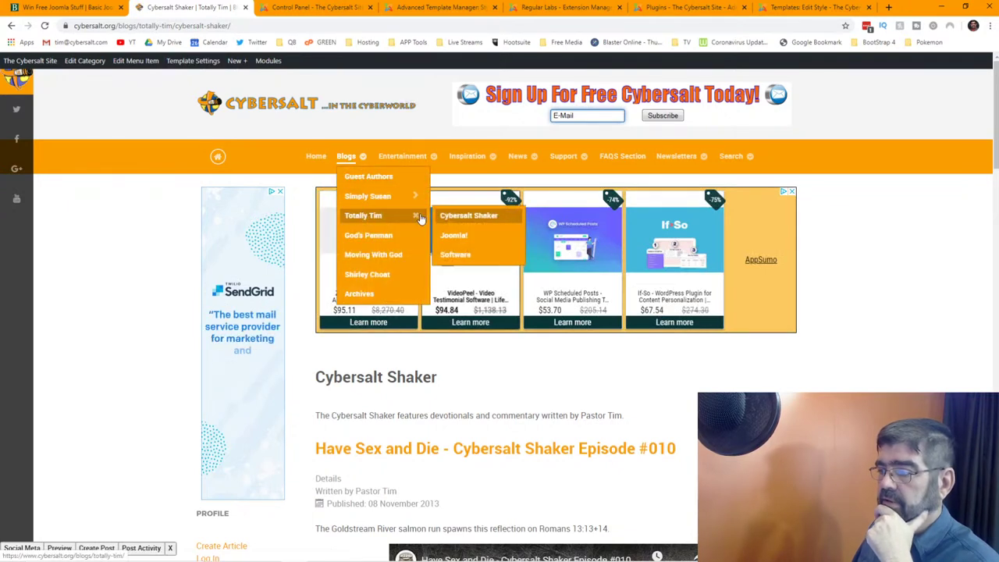
pyautogui.click(456, 256)
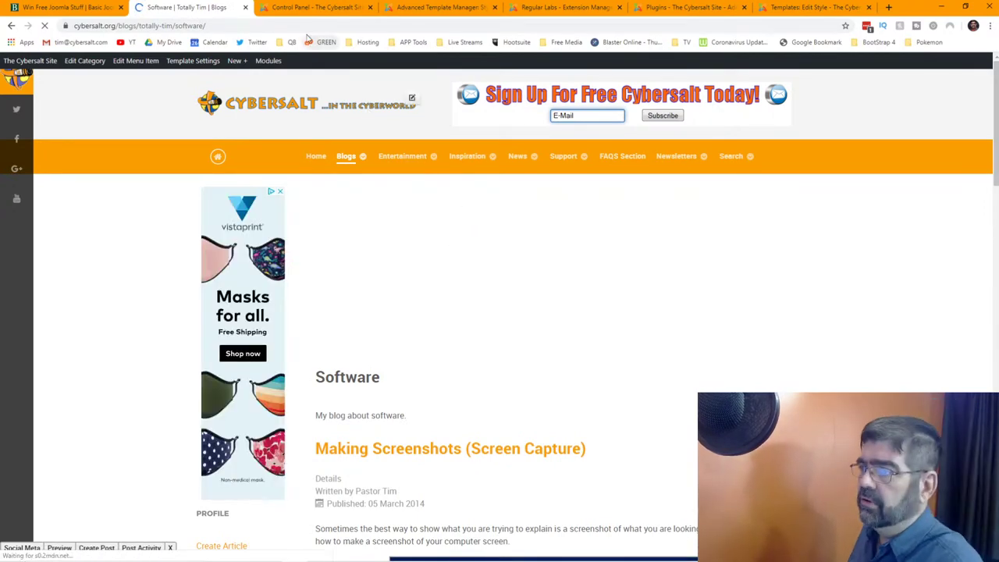
# Reload the Advanced Template Manager styles list and review its entry in the Regular Labs Extension Manager
pyautogui.click(306, 10)
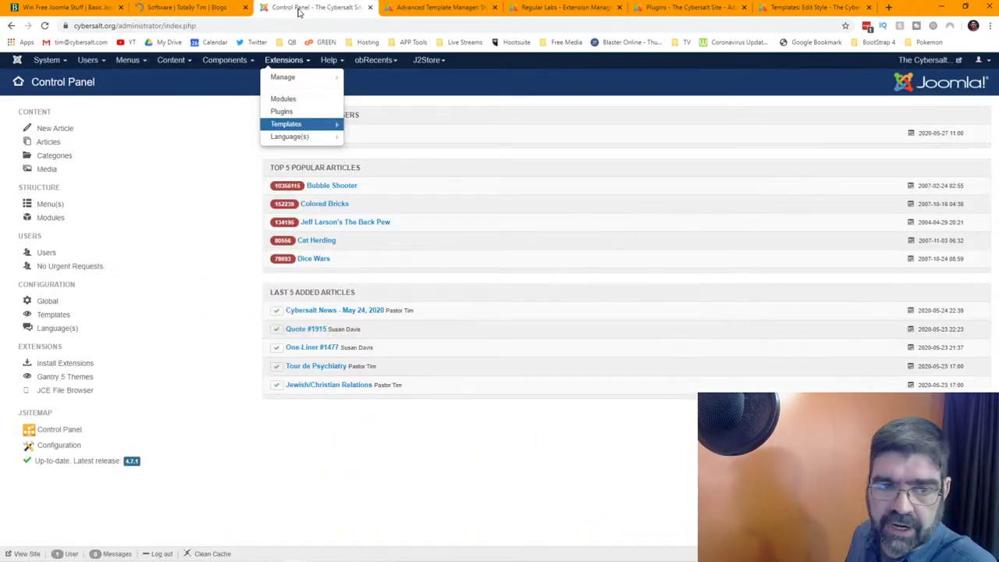
pyautogui.click(426, 10)
pyautogui.click(497, 88)
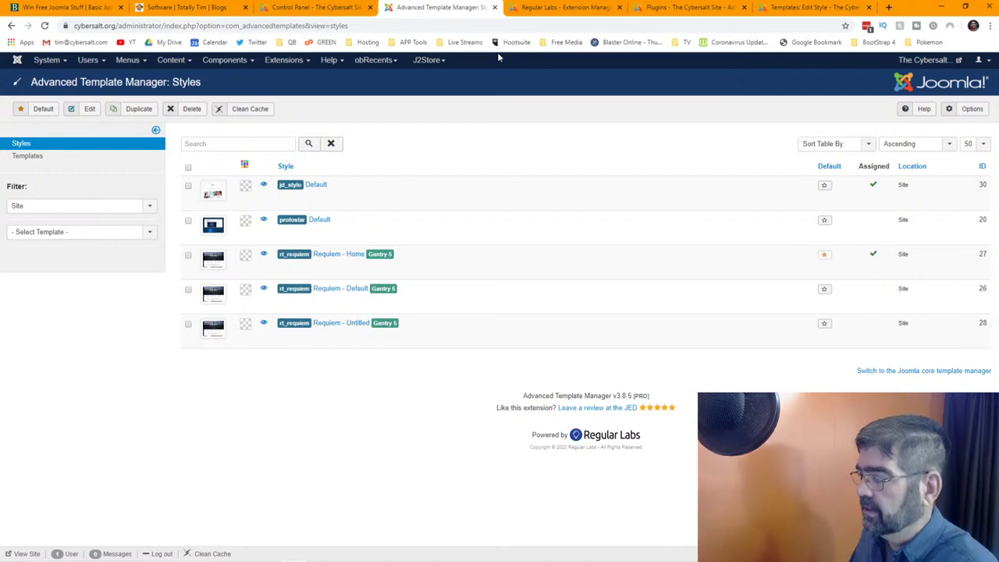
pyautogui.click(45, 25)
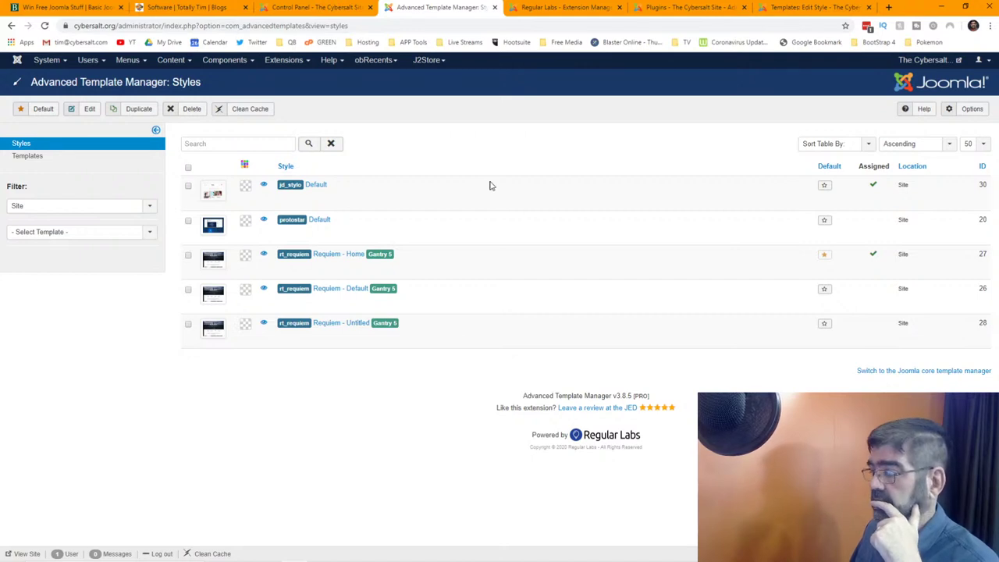
pyautogui.click(538, 9)
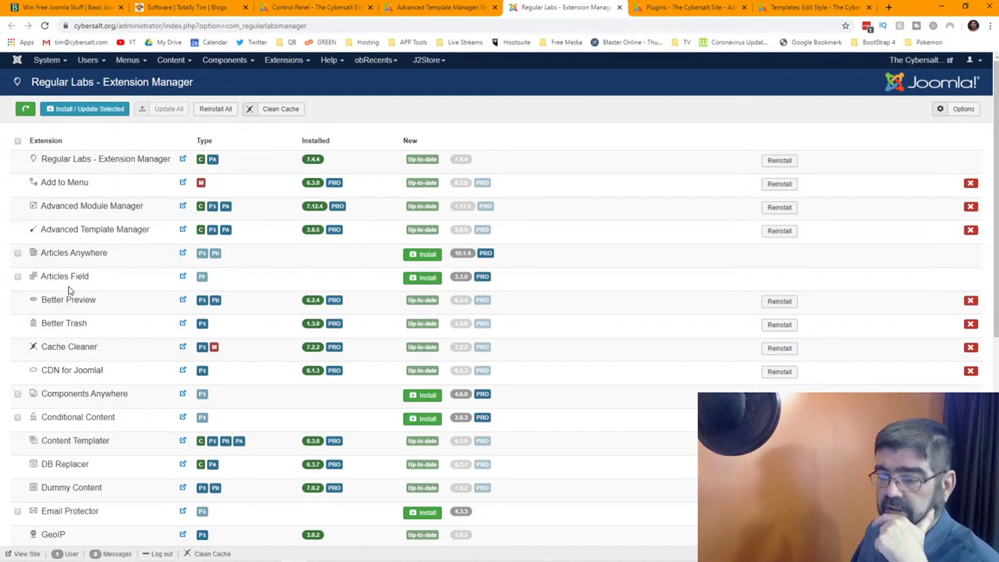
pyautogui.scroll(-1, 69, 291)
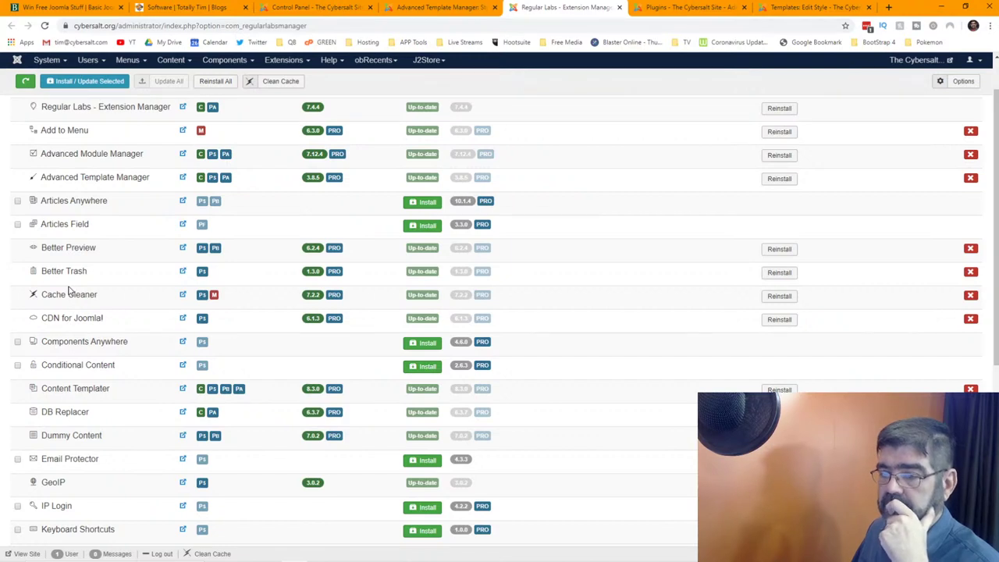
pyautogui.scroll(1, 69, 290)
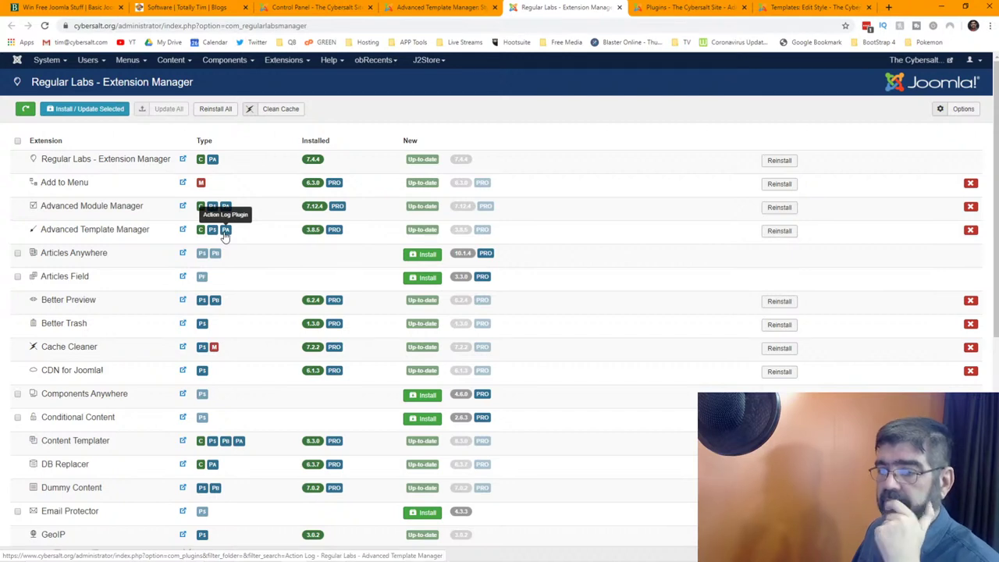
# Search the installed extensions for "template" in a new tab and disable the Action Log - Regular Labs - Advanced Template Manager plugin
pyautogui.click(283, 61)
pyautogui.moveTo(285, 78)
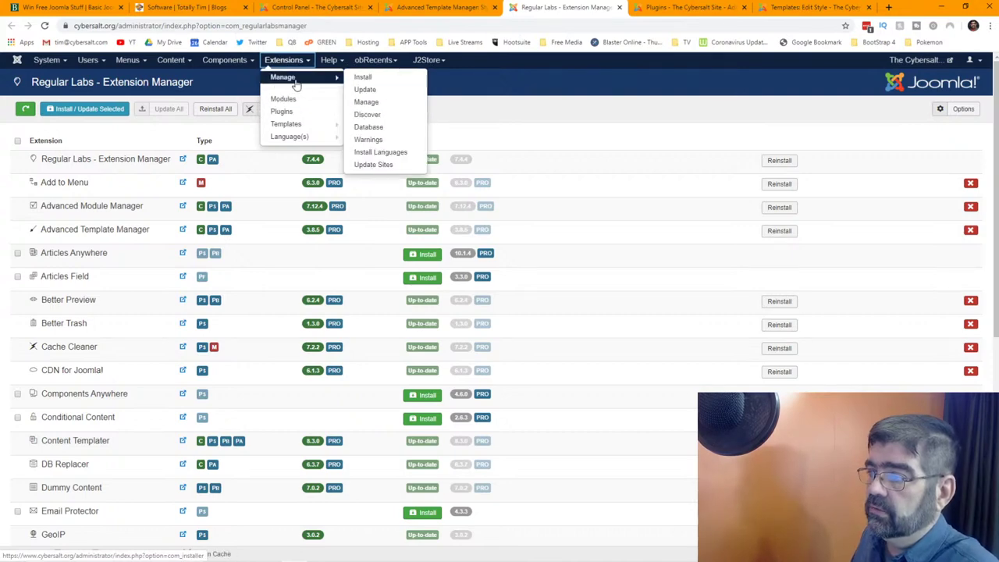
pyautogui.middleClick(364, 102)
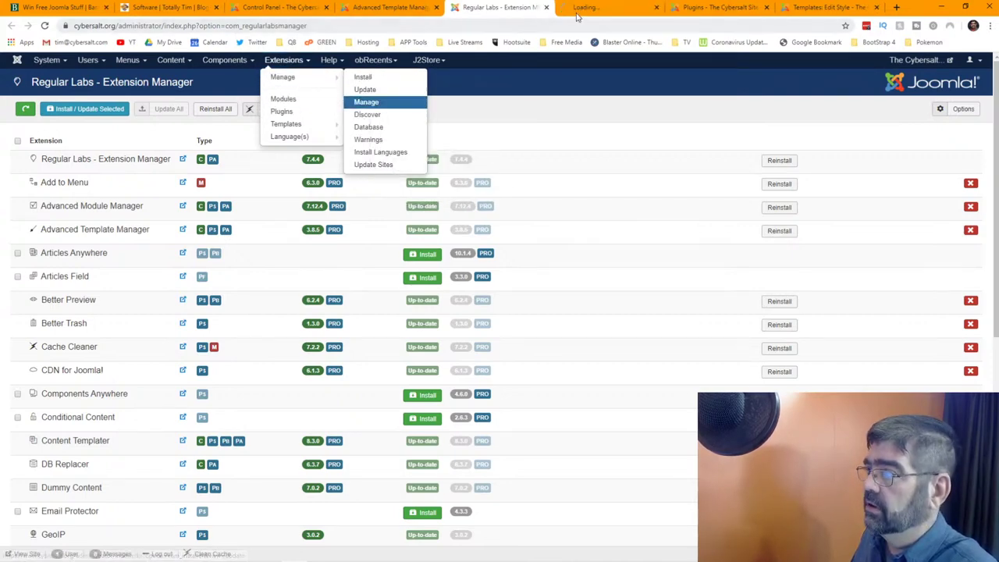
pyautogui.click(593, 8)
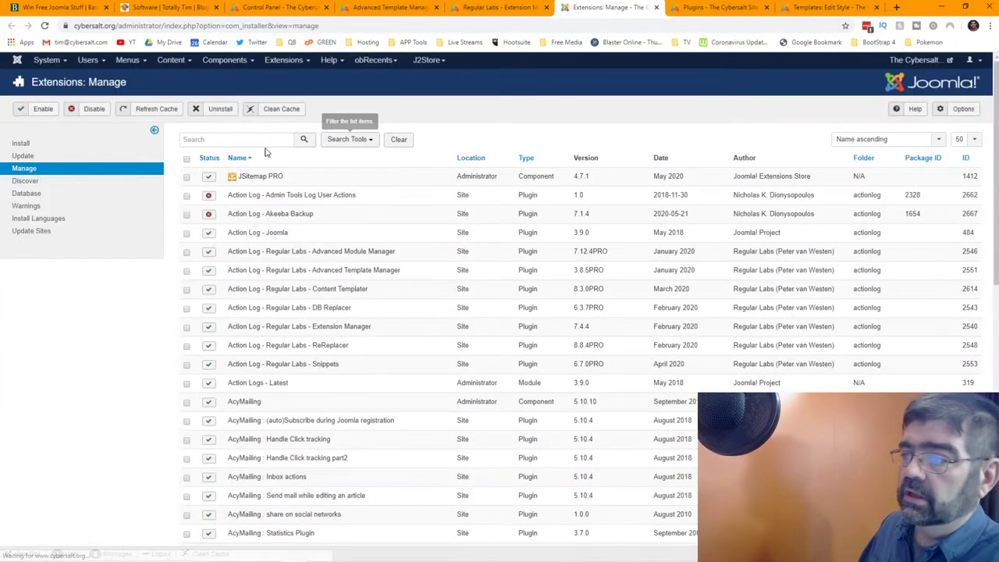
pyautogui.click(263, 141)
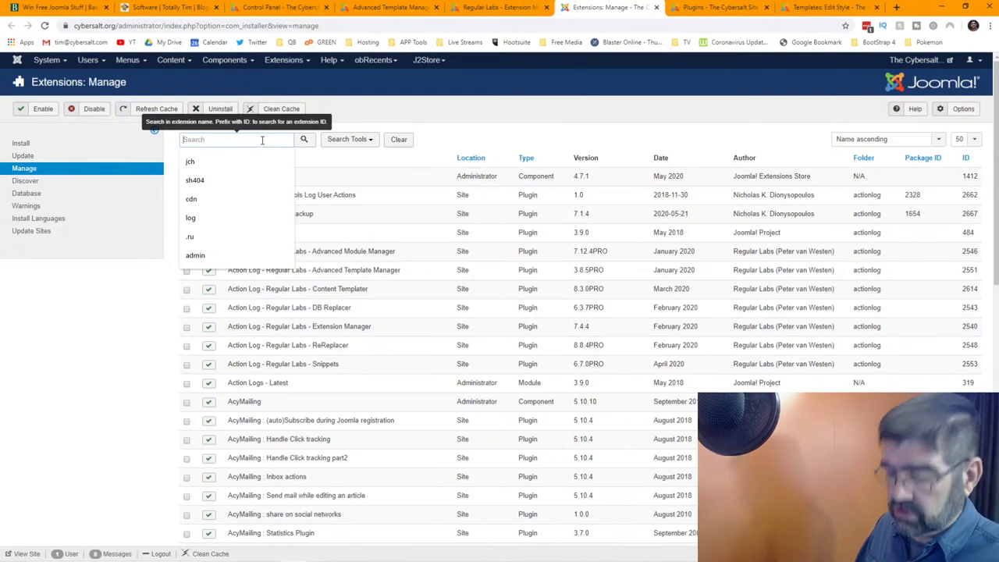
pyautogui.write('template')
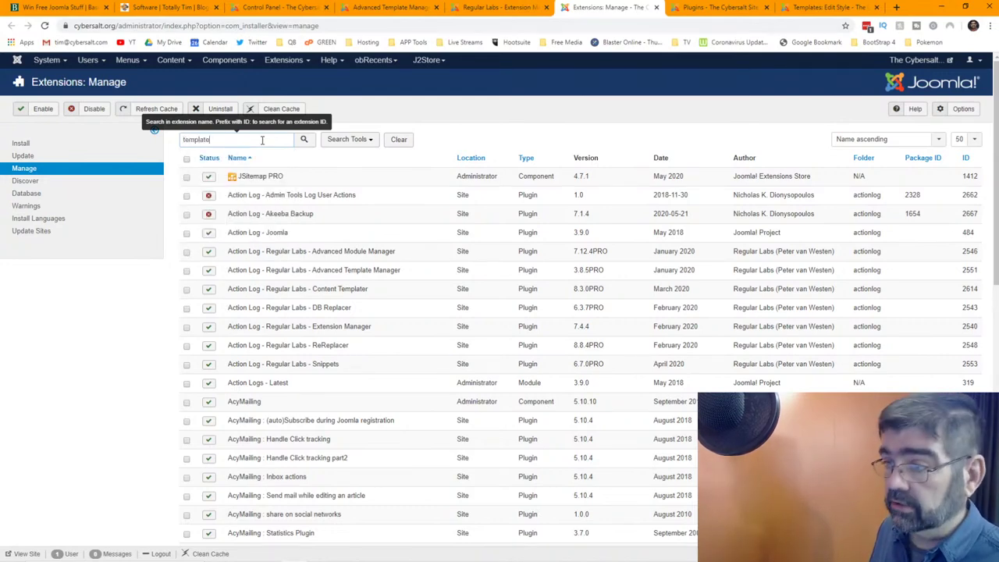
pyautogui.press('Return')
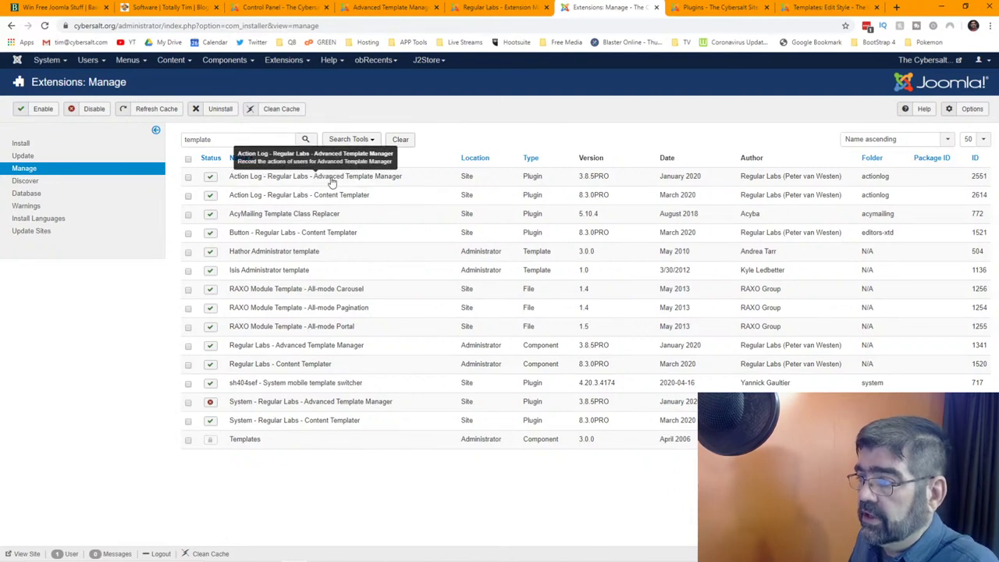
pyautogui.click(210, 178)
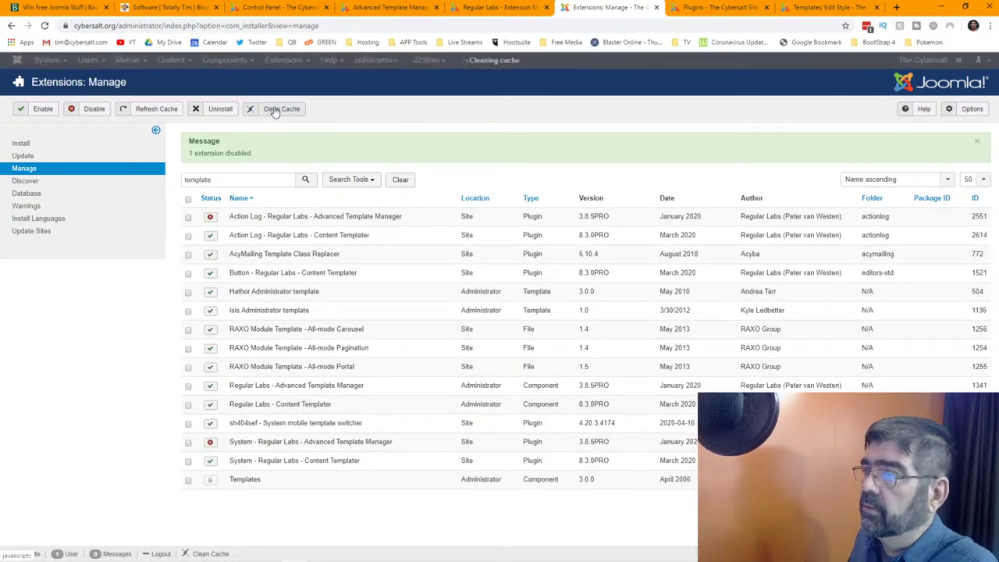
# Clean the Joomla cache and reload the Software blog page on the live site
pyautogui.click(181, 6)
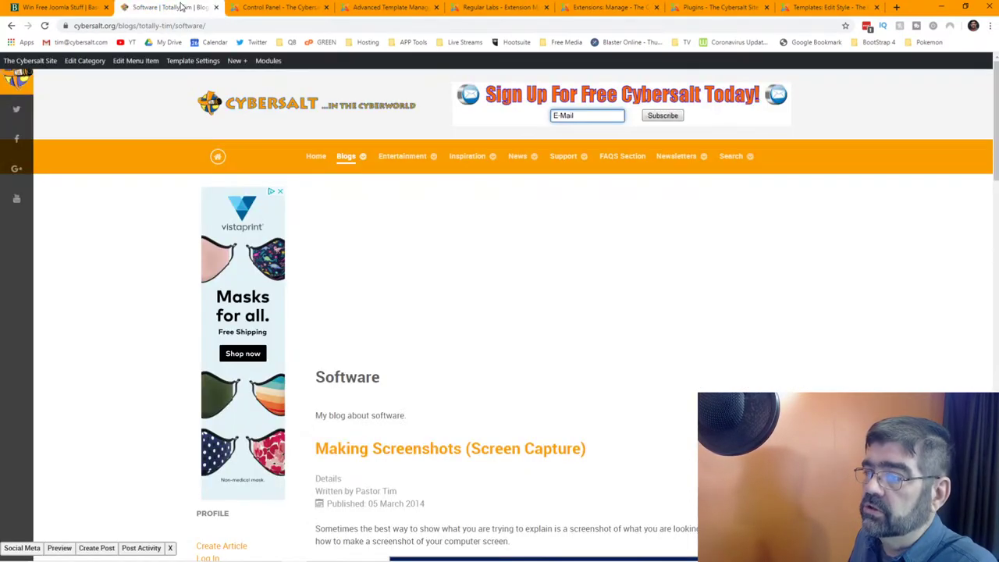
pyautogui.click(44, 25)
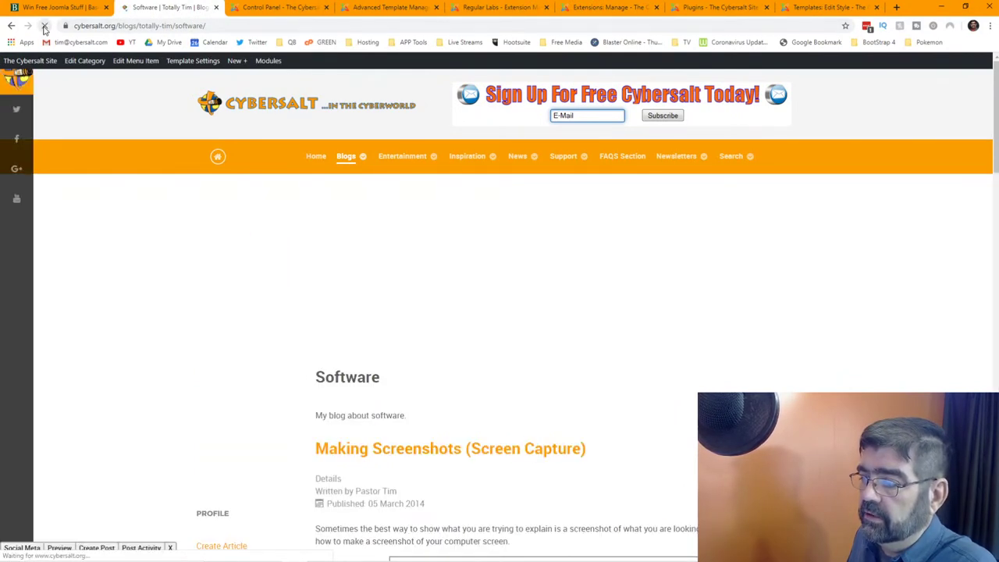
pyautogui.click(304, 24)
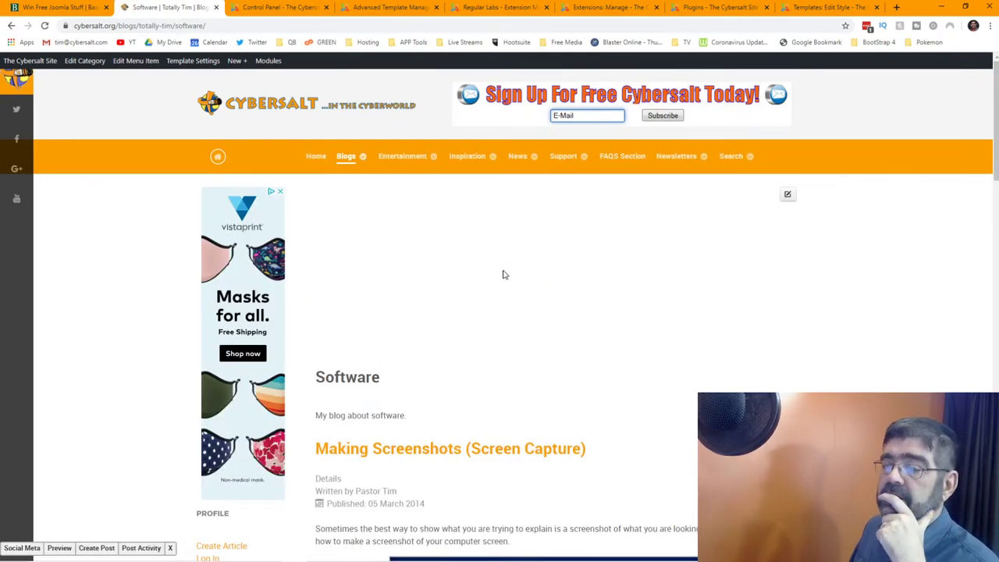
# Open the JotCache component in a new tab from the Control Panel and refresh its list of cached pages
pyautogui.click(273, 8)
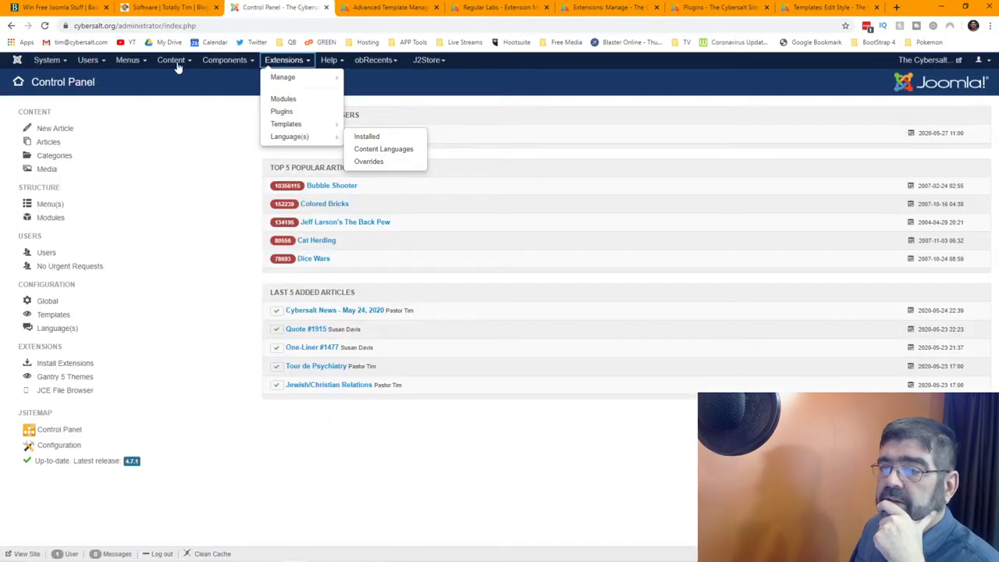
pyautogui.moveTo(218, 67)
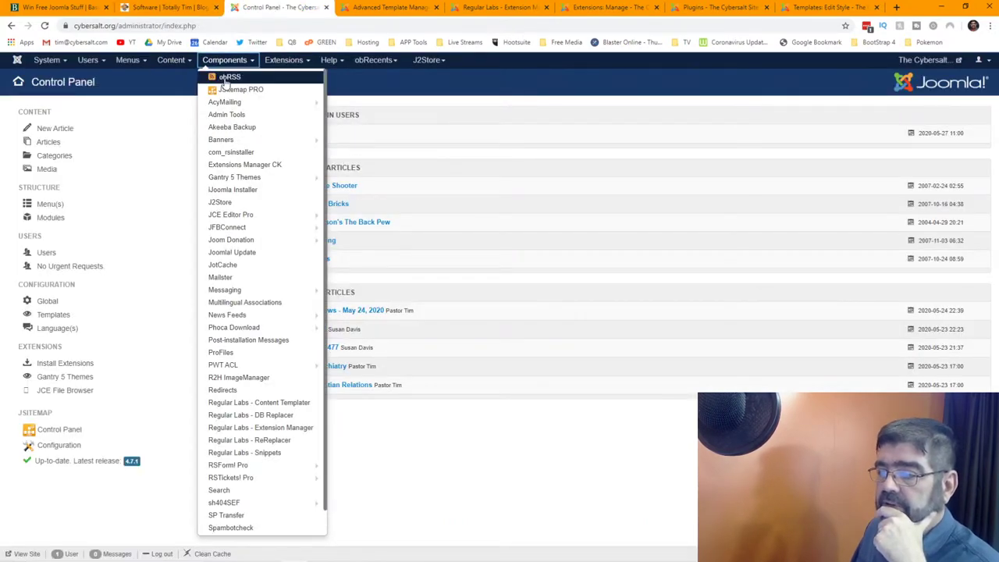
pyautogui.rightClick(260, 264)
pyautogui.click(281, 272)
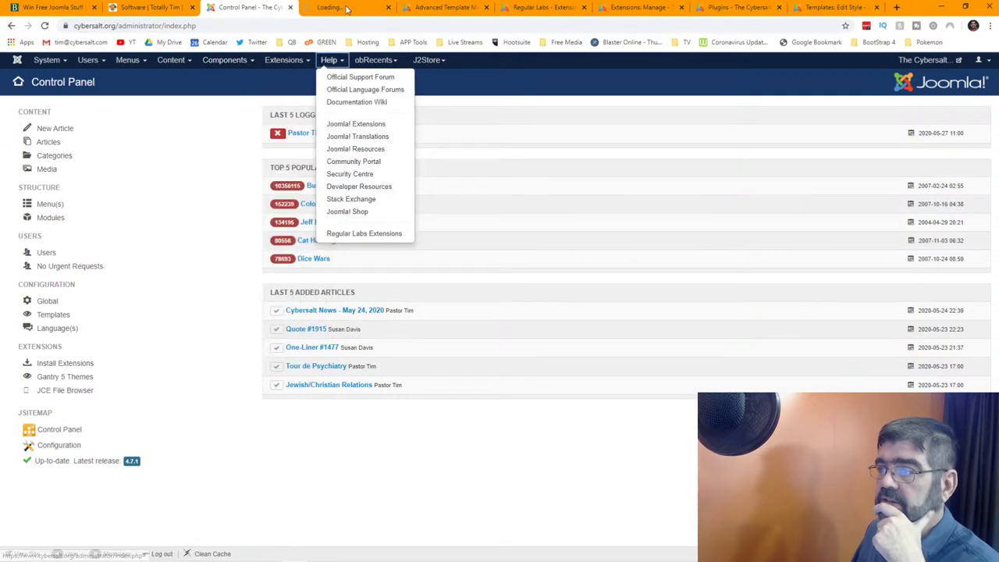
pyautogui.click(348, 8)
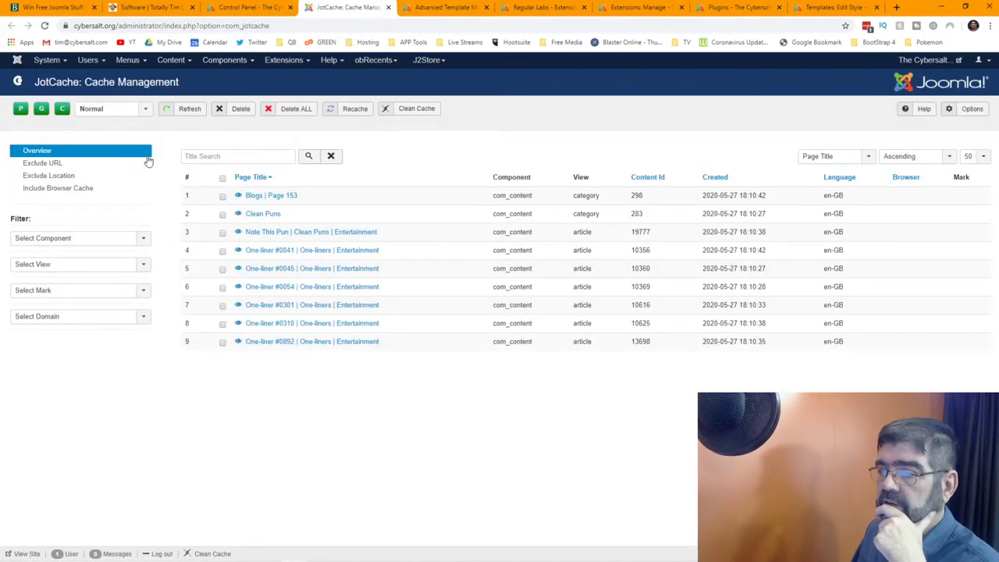
pyautogui.click(196, 114)
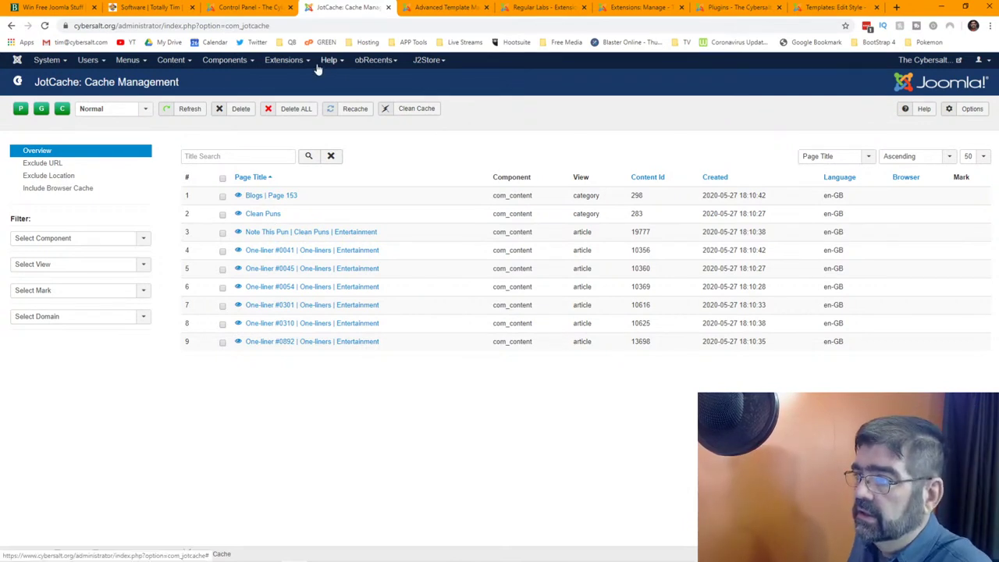
# Open the Requiem - Home style from the Advanced Template Manager list and review its menu assignments
pyautogui.click(429, 8)
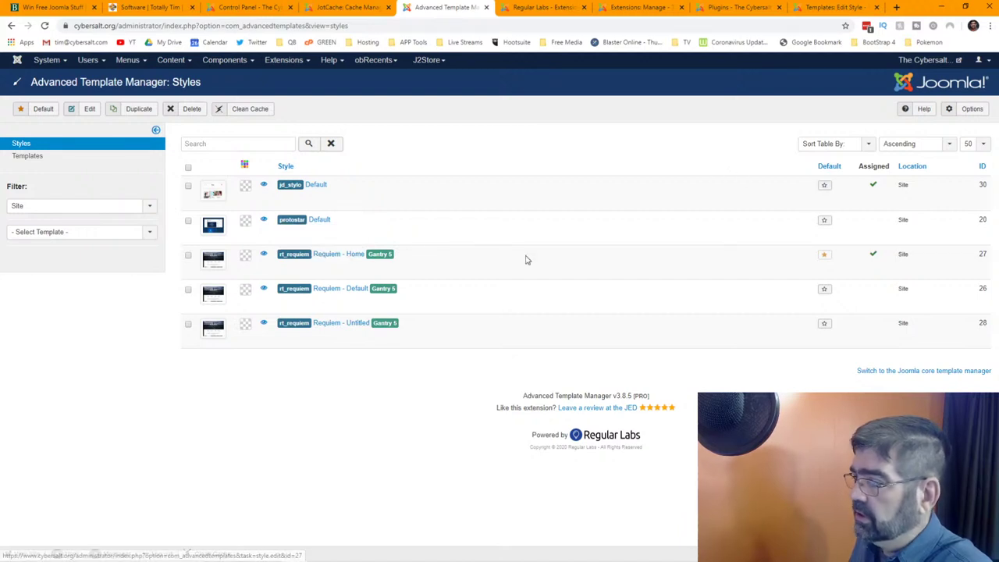
pyautogui.click(333, 257)
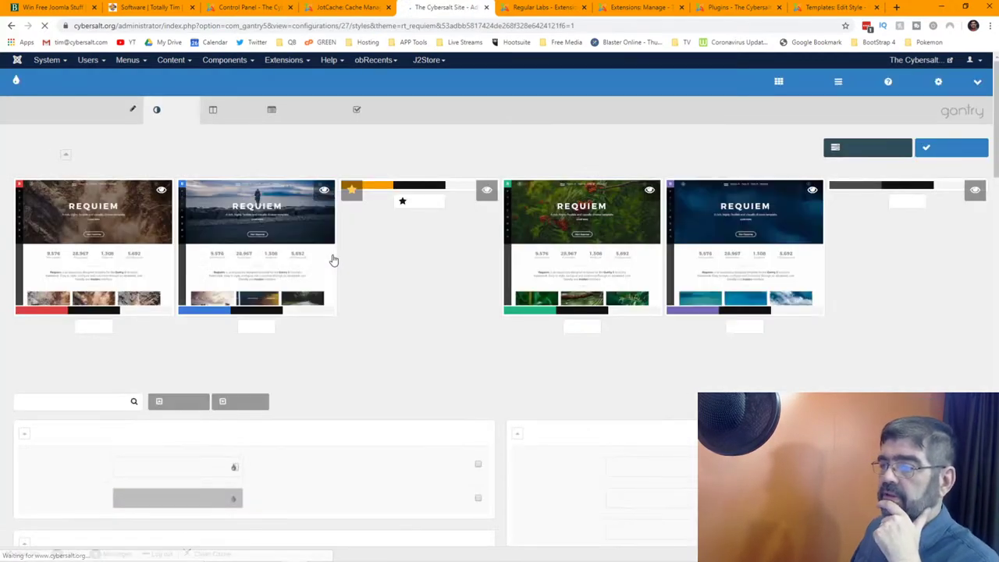
pyautogui.click(432, 117)
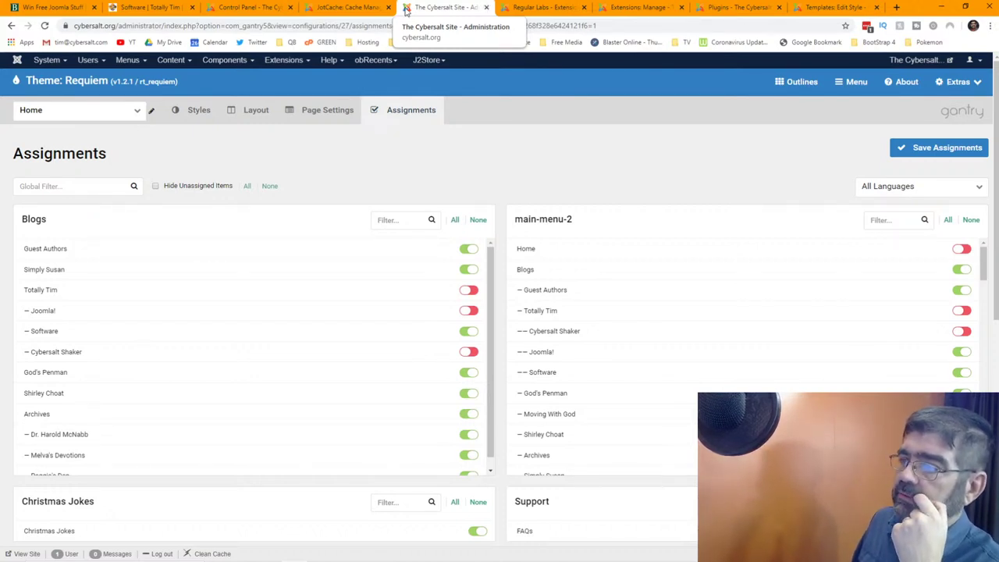
# Open the SEF URLs list of sh404SEF, search it for "shaker" and look through the matching URLs
pyautogui.click(234, 65)
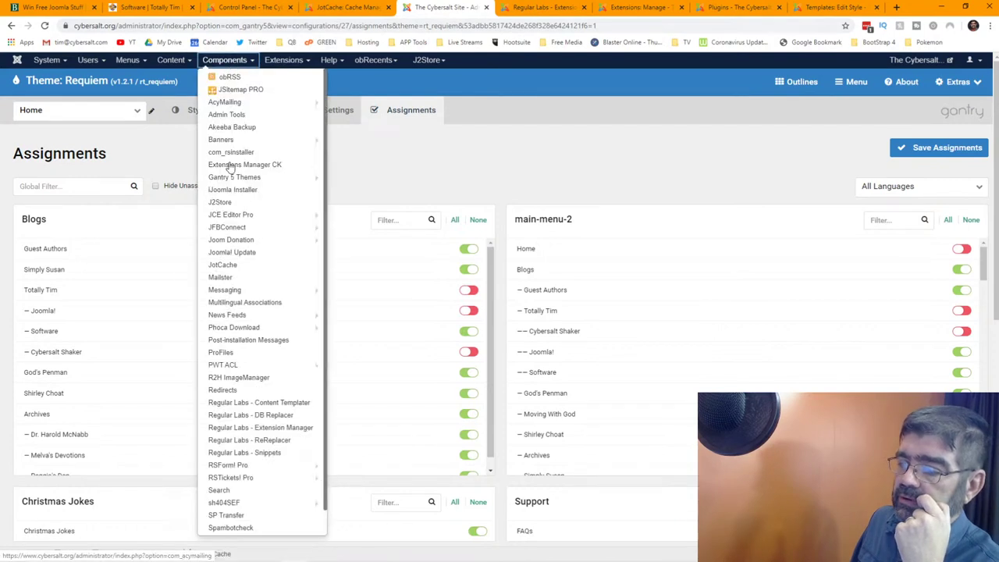
pyautogui.moveTo(234, 508)
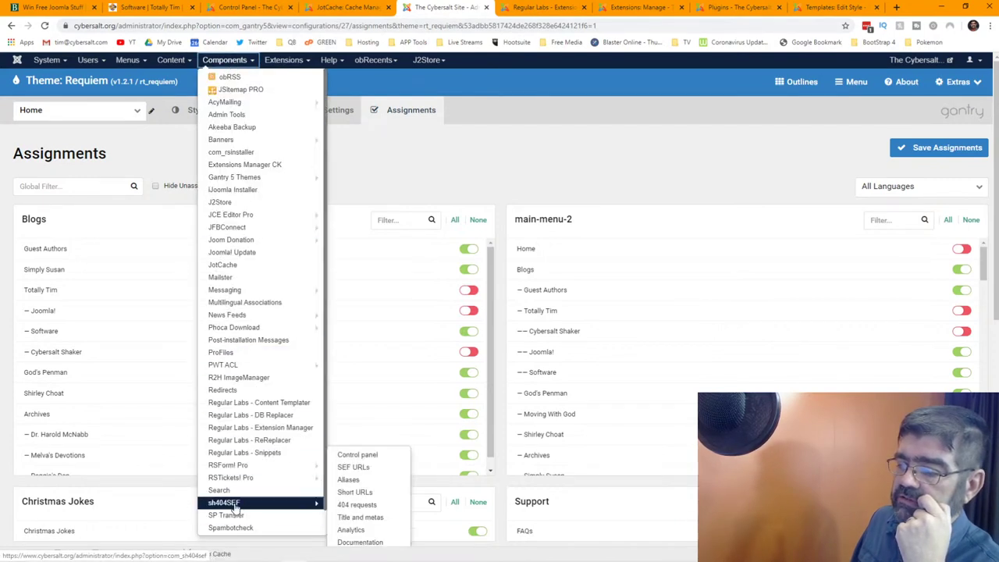
pyautogui.click(374, 471)
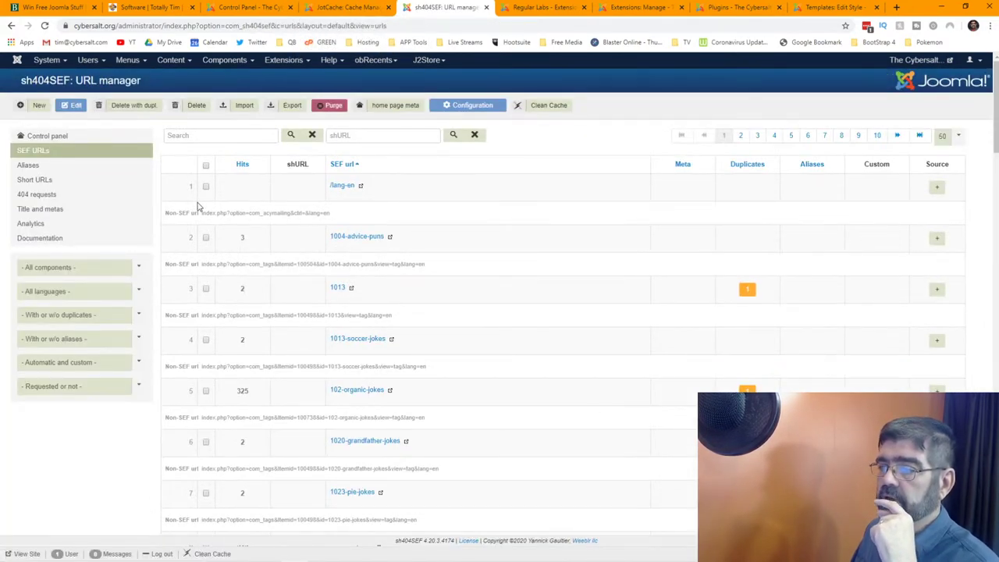
pyautogui.click(178, 135)
pyautogui.write('shaker')
pyautogui.press('Return')
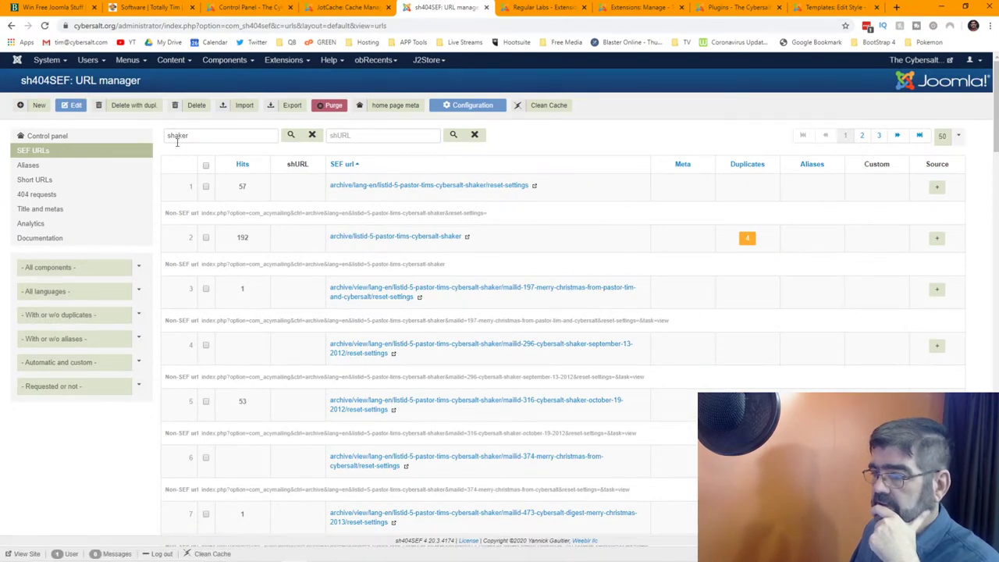
pyautogui.scroll(-3, 237, 249)
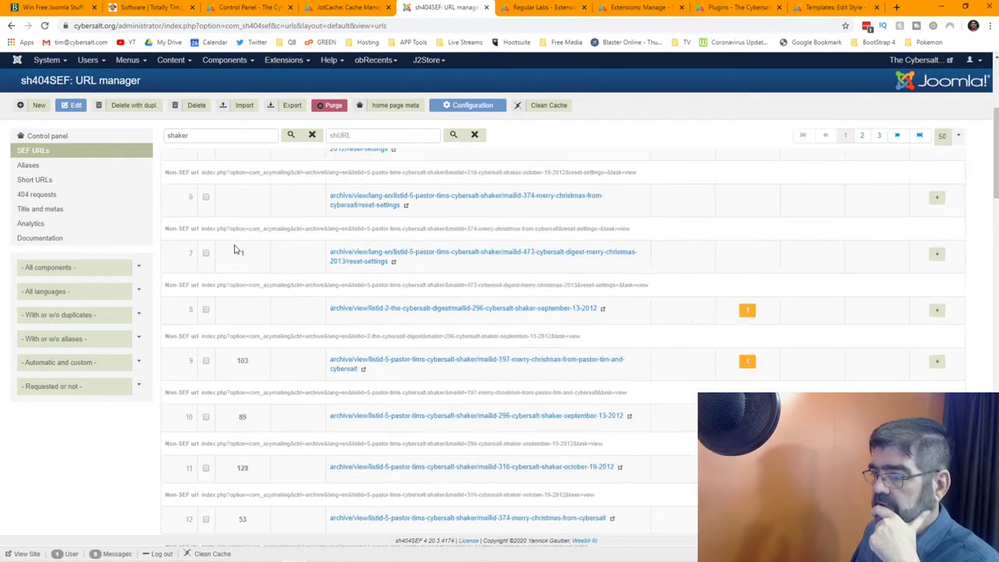
pyautogui.scroll(3, 237, 249)
pyautogui.scroll(-3, 468, 311)
pyautogui.scroll(3, 460, 304)
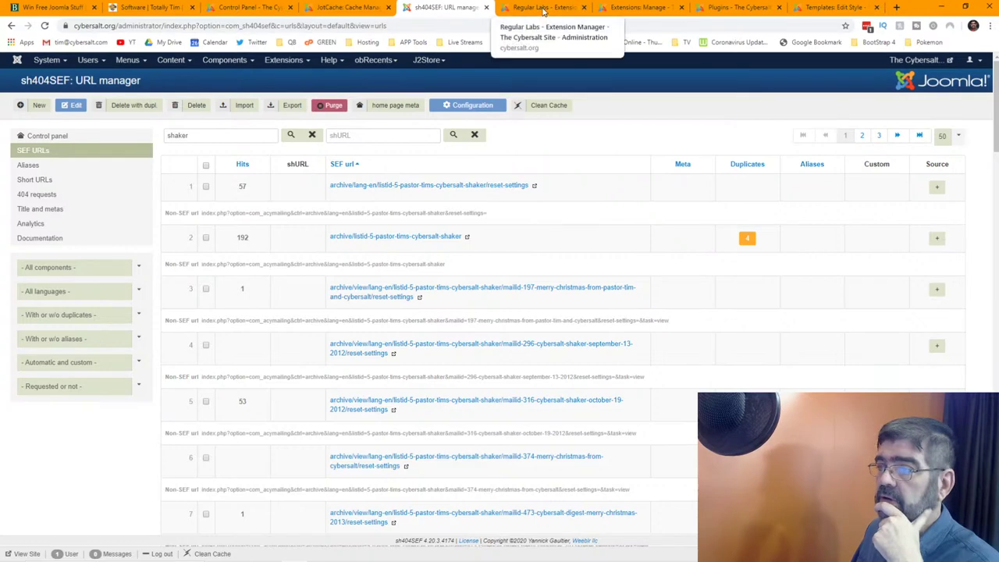
# Go to the live site and open the Cybersalt Shaker blog page under Blogs, Totally Tim
pyautogui.click(150, 11)
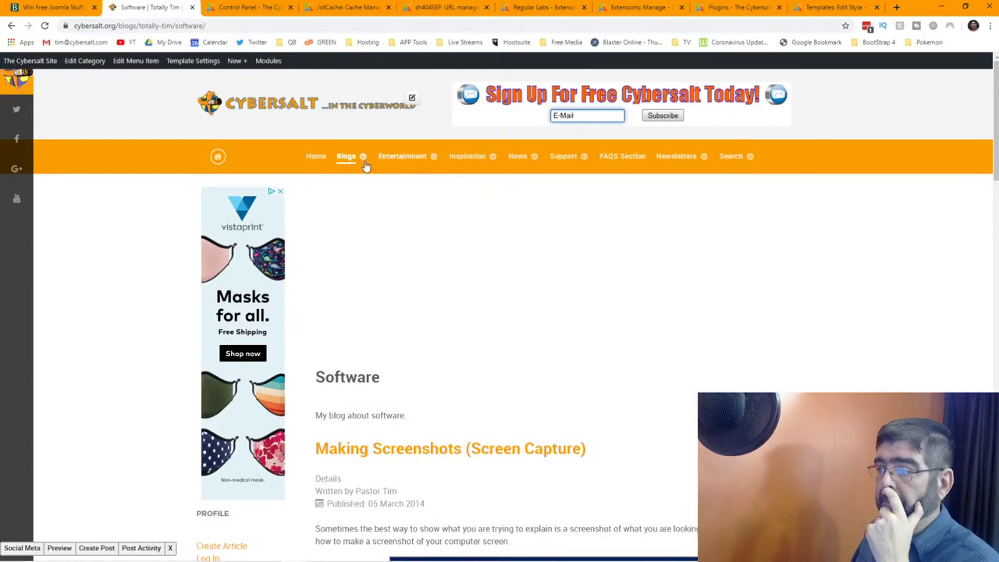
pyautogui.moveTo(346, 160)
pyautogui.moveTo(370, 222)
pyautogui.click(457, 217)
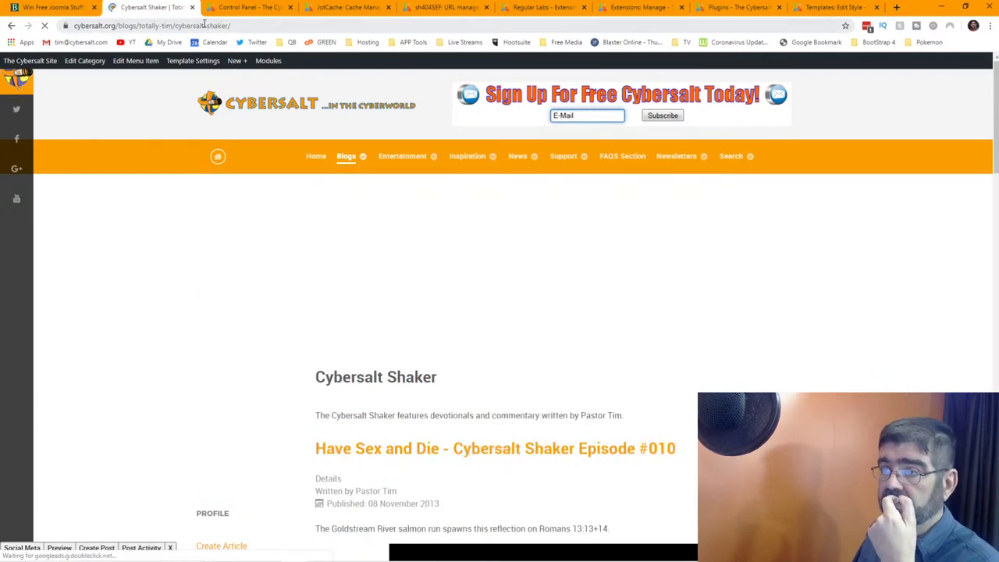
# Search the sh404SEF URLs for "cybersalt-shaker" and find the blogs/totally-tim/cybersalt-shaker/ entry
pyautogui.click(462, 7)
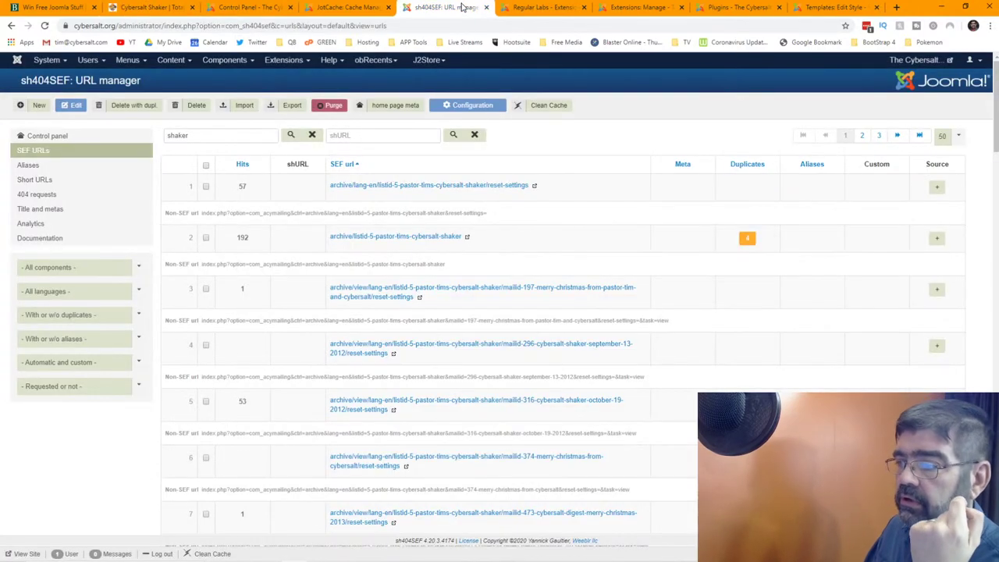
pyautogui.click(217, 135)
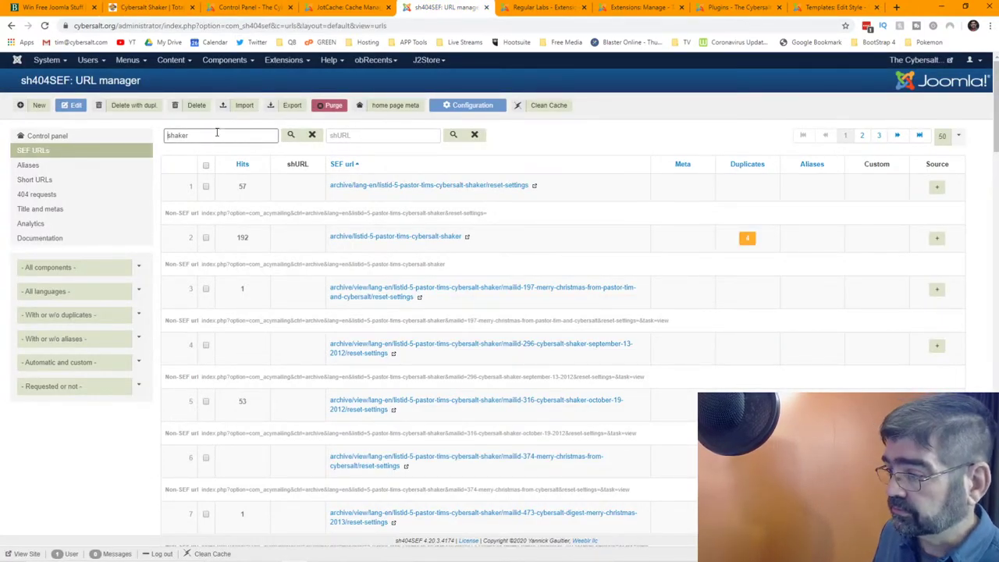
pyautogui.write('cybersalt-')
pyautogui.press('Return')
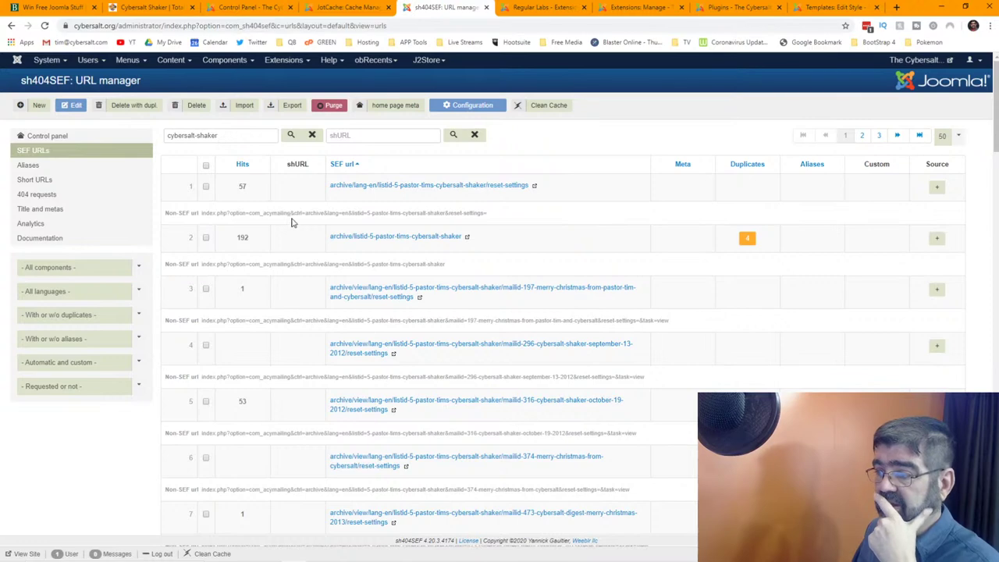
pyautogui.scroll(-3, 298, 223)
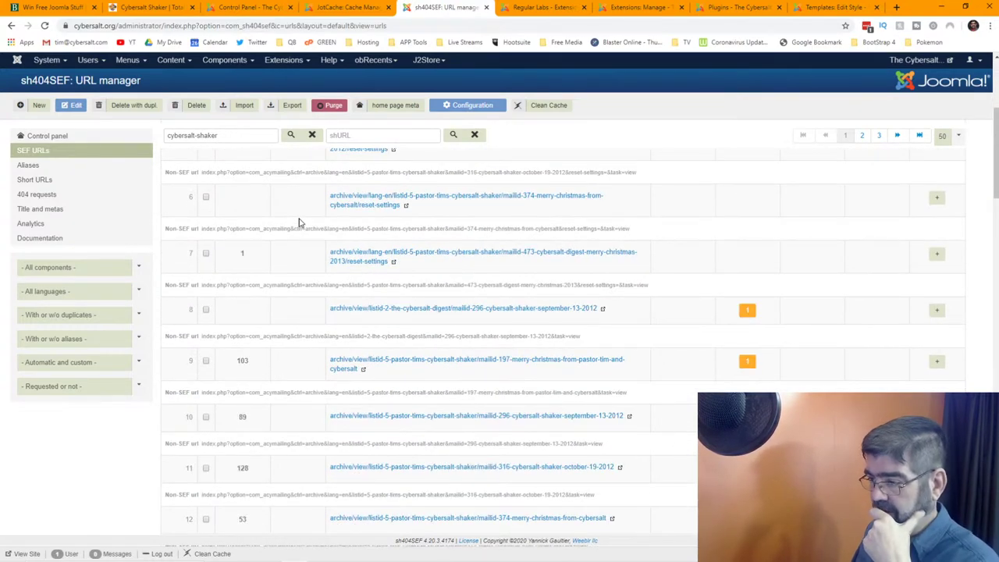
pyautogui.scroll(-4, 298, 223)
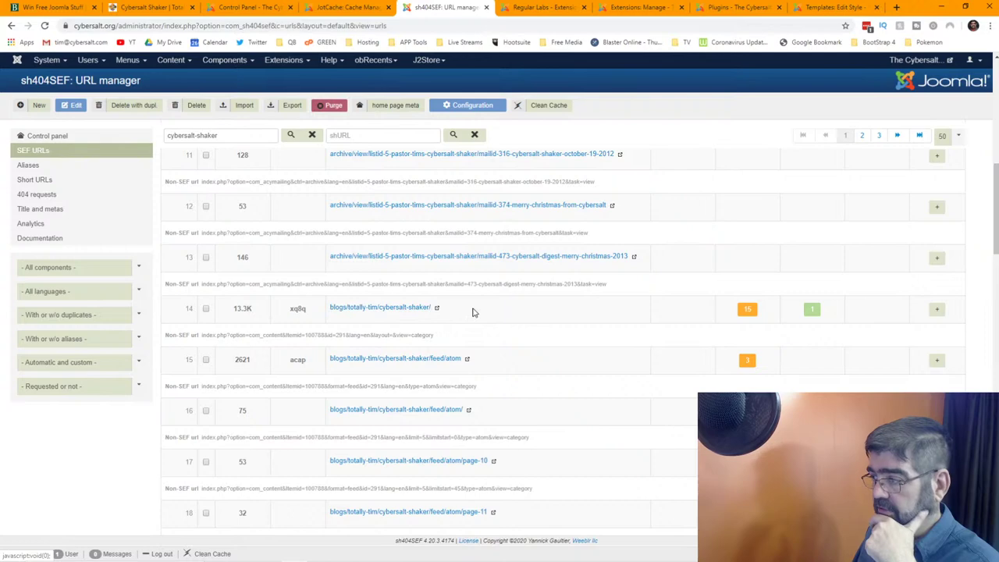
# Review the duplicates and the aliases of blogs/totally-tim/cybersalt-shaker/, closing each without changes
pyautogui.click(747, 313)
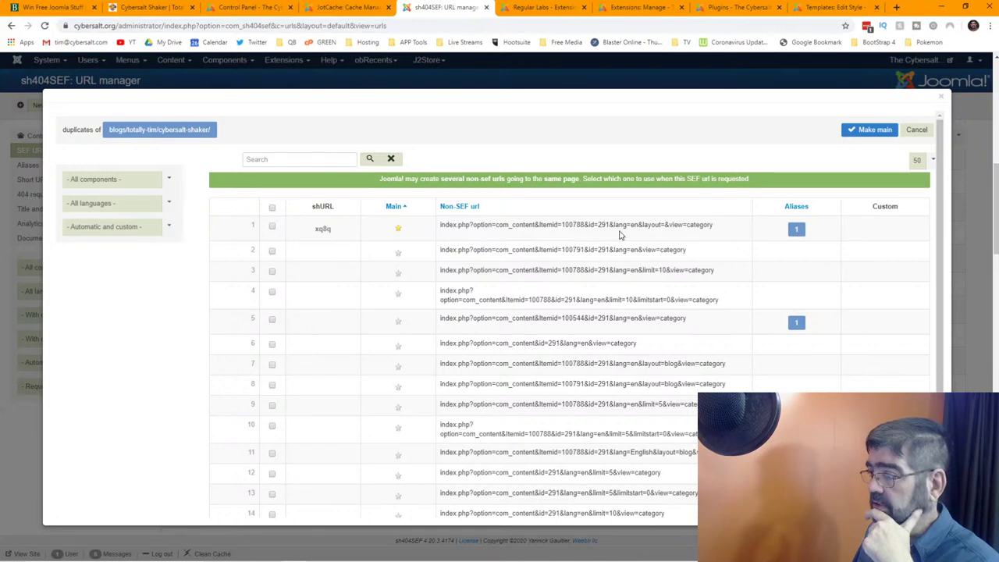
pyautogui.scroll(-1, 640, 235)
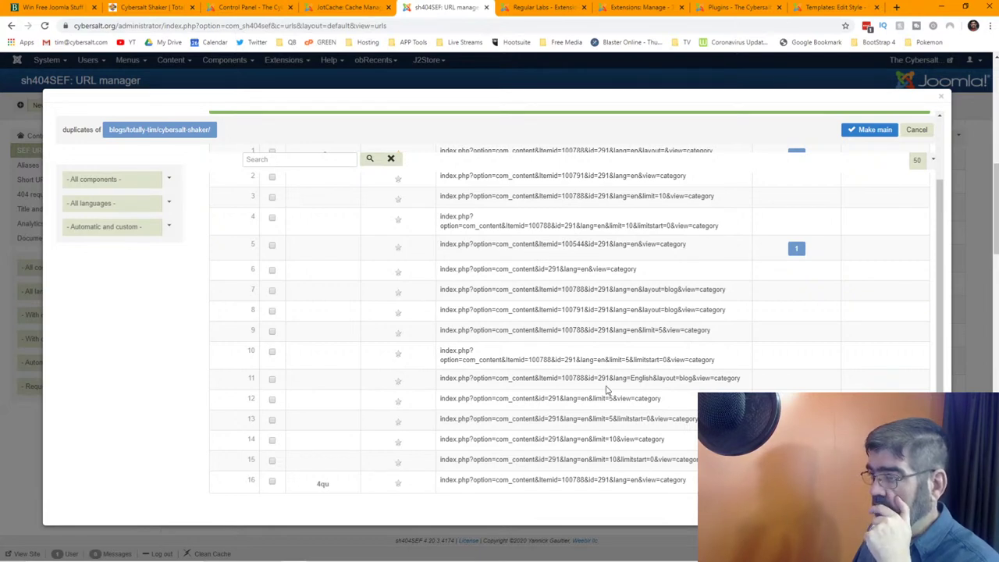
pyautogui.scroll(1, 616, 320)
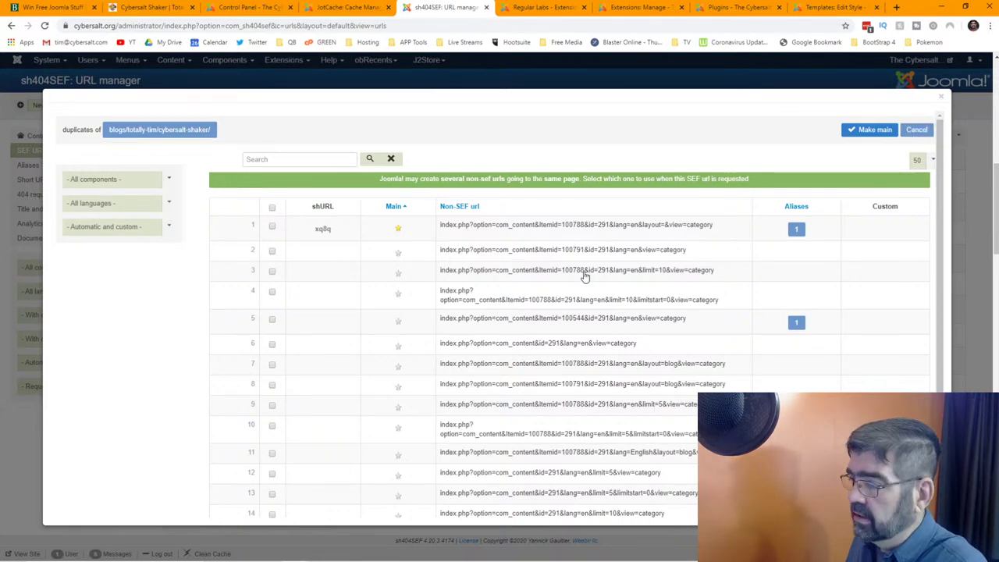
pyautogui.press('Escape')
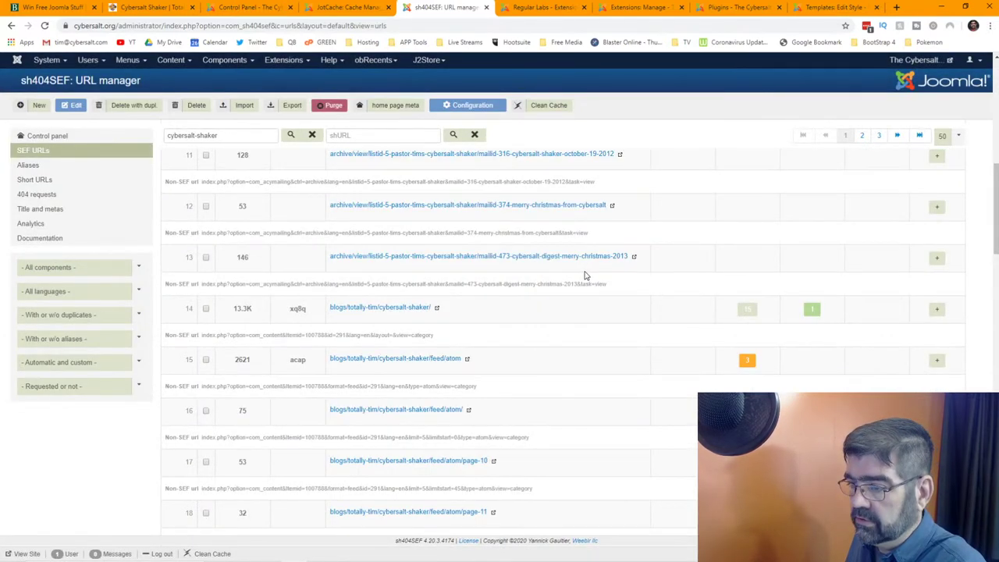
pyautogui.click(811, 313)
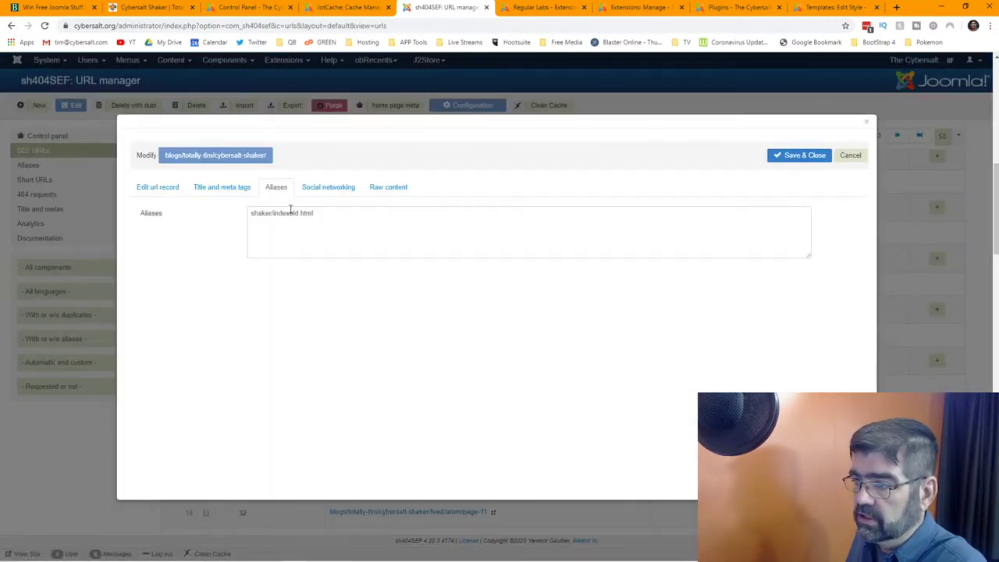
pyautogui.click(851, 156)
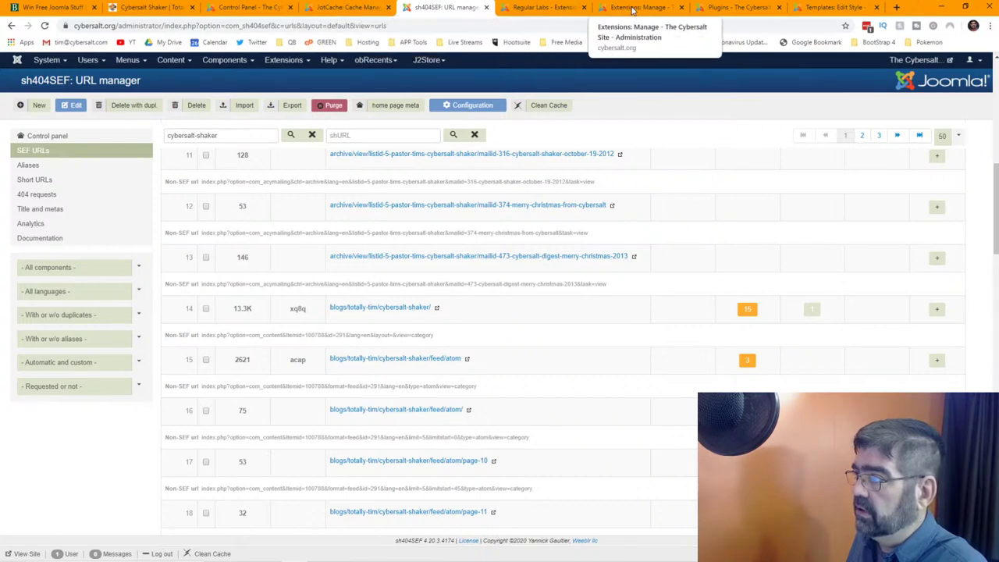
# Close the jd_stylo - Default style editor, make that style the site default and clean the Joomla cache
pyautogui.click(632, 9)
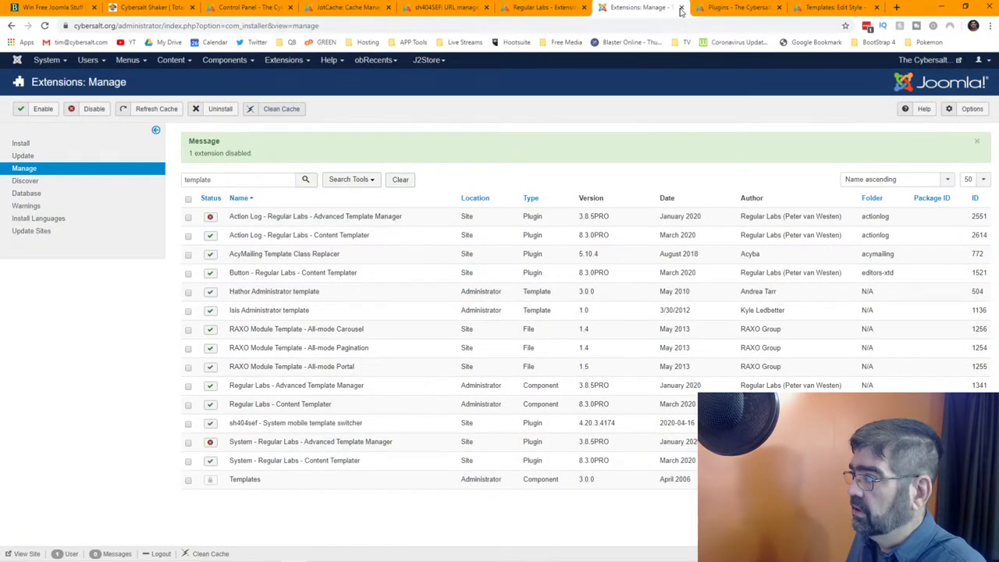
pyautogui.click(804, 9)
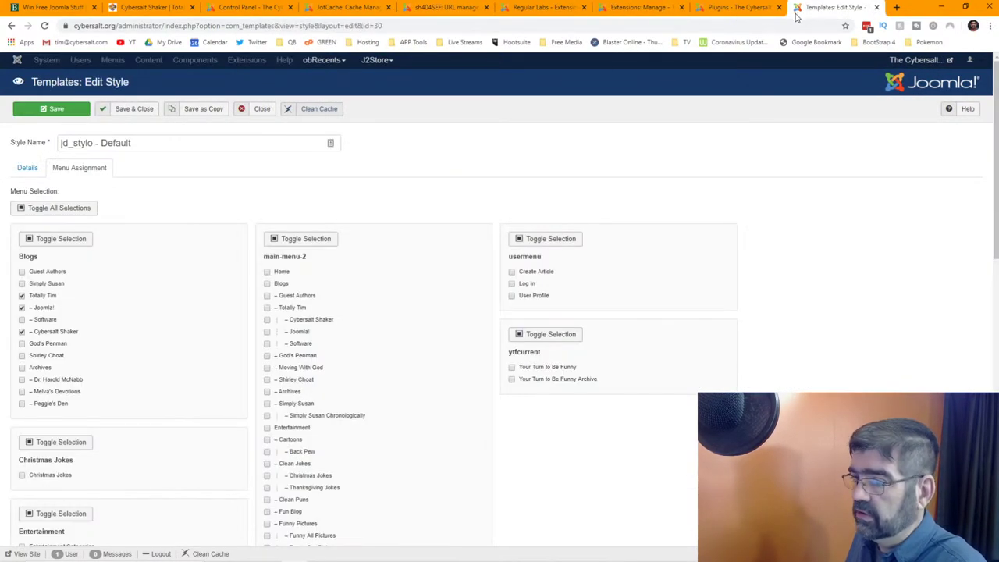
pyautogui.click(260, 114)
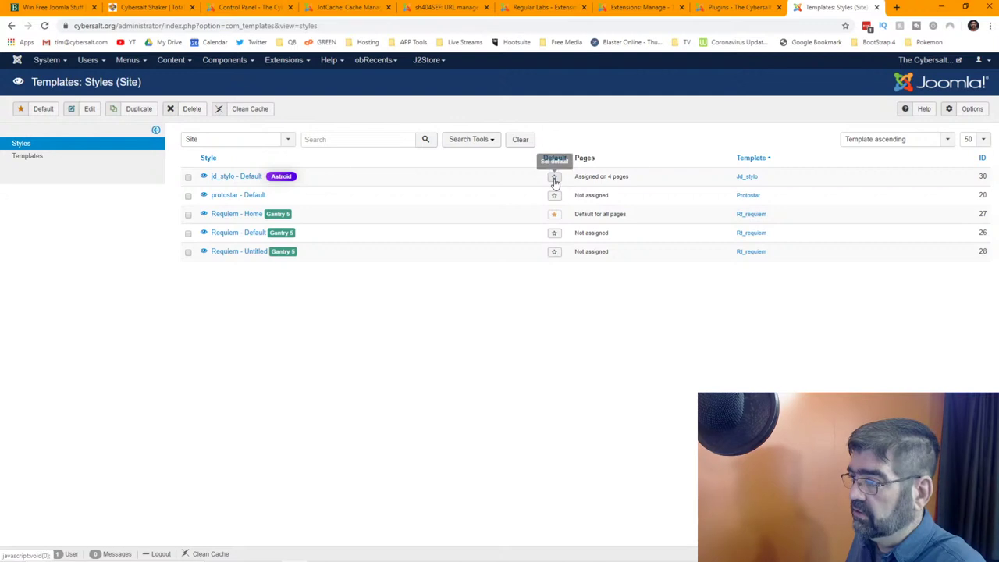
pyautogui.click(554, 180)
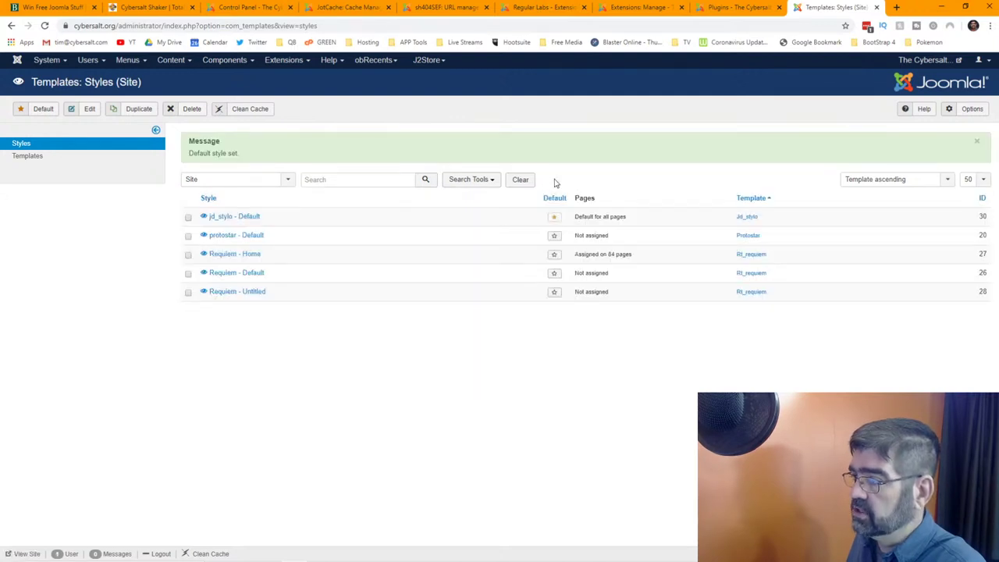
pyautogui.click(253, 109)
# Reload the Cybersalt Shaker page on the live site and examine its layout down to the More Articles list
pyautogui.click(150, 7)
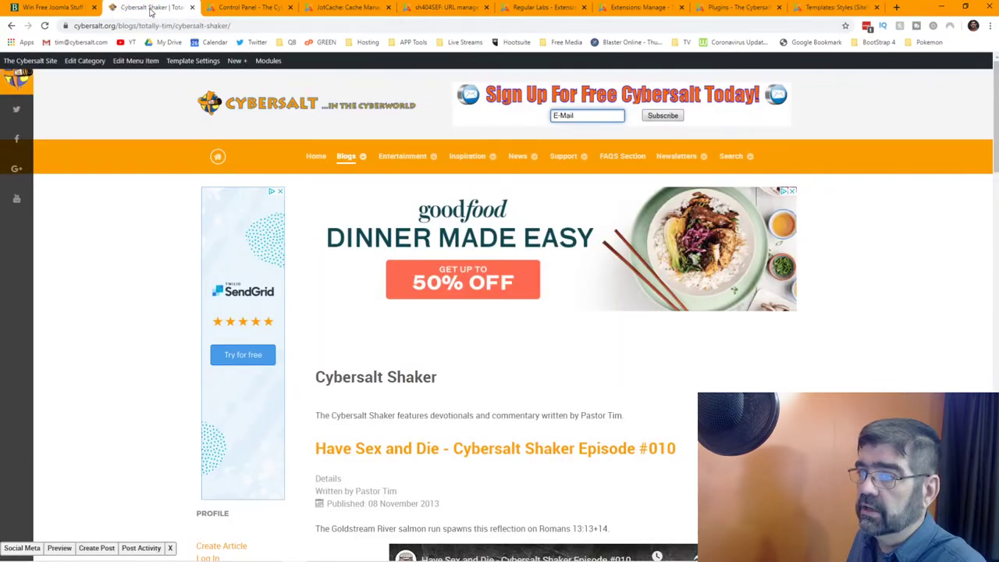
pyautogui.click(45, 26)
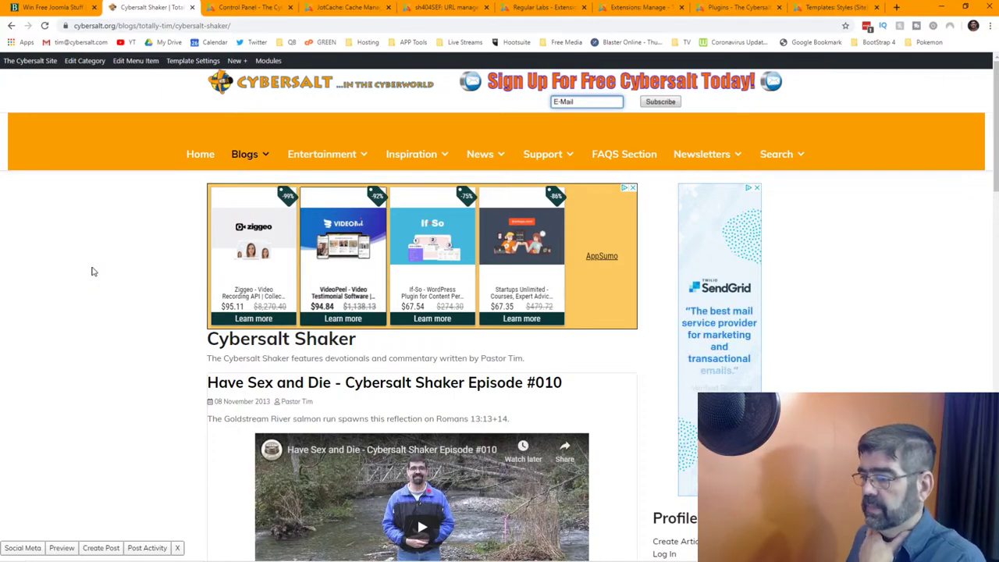
pyautogui.scroll(-7, 133, 256)
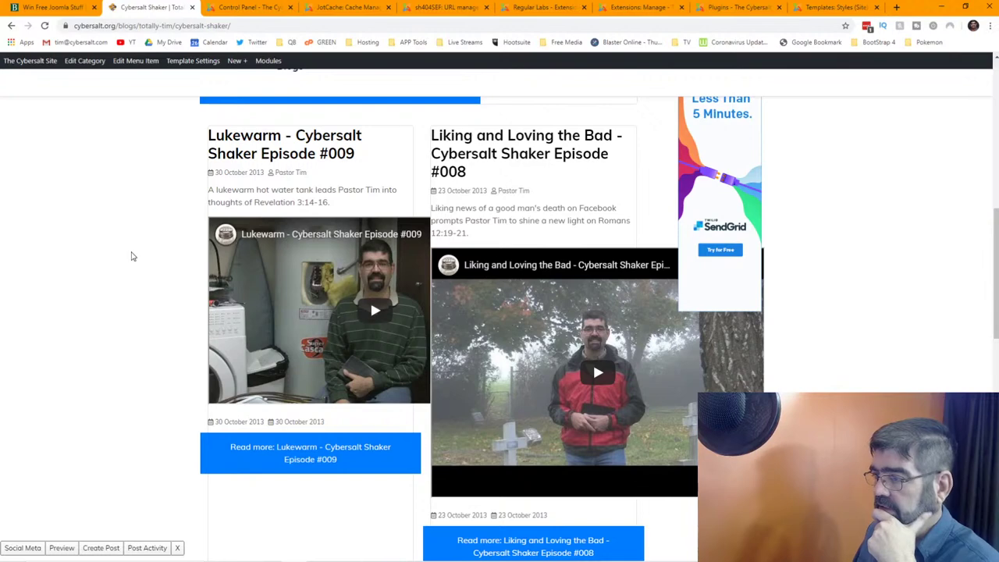
pyautogui.scroll(-1, 133, 256)
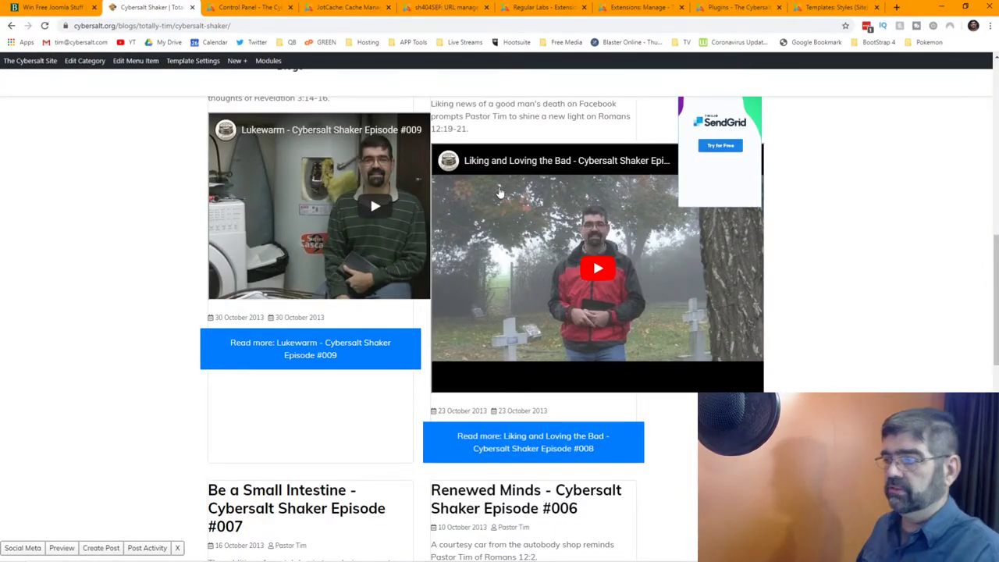
pyautogui.scroll(-2, 481, 255)
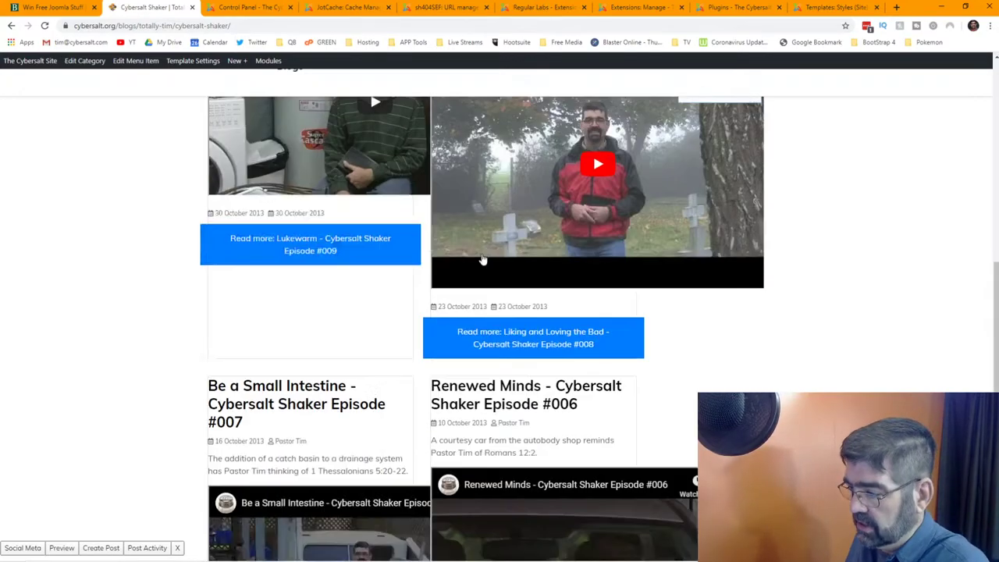
pyautogui.scroll(-2, 482, 255)
pyautogui.scroll(-4, 482, 255)
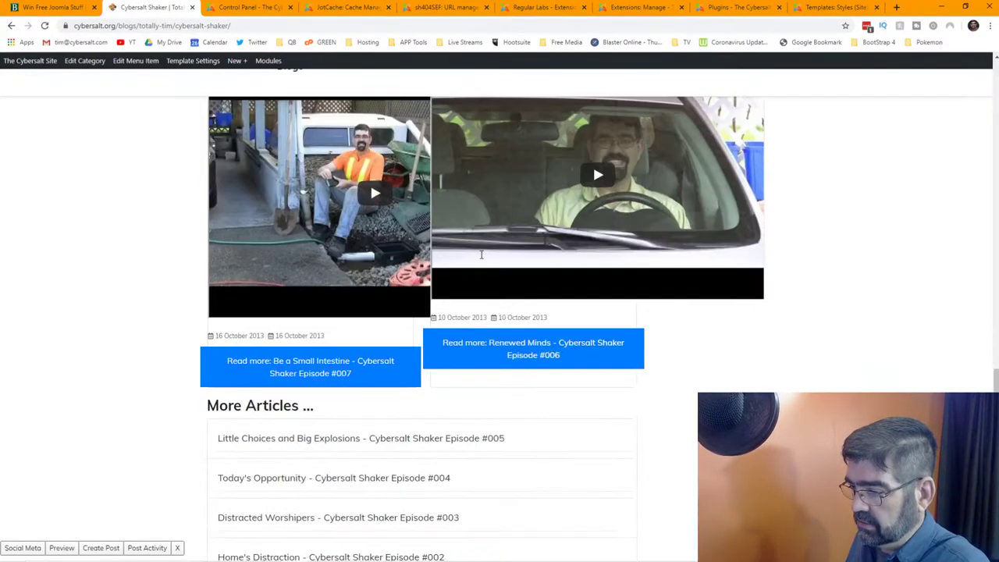
pyautogui.scroll(15, 481, 258)
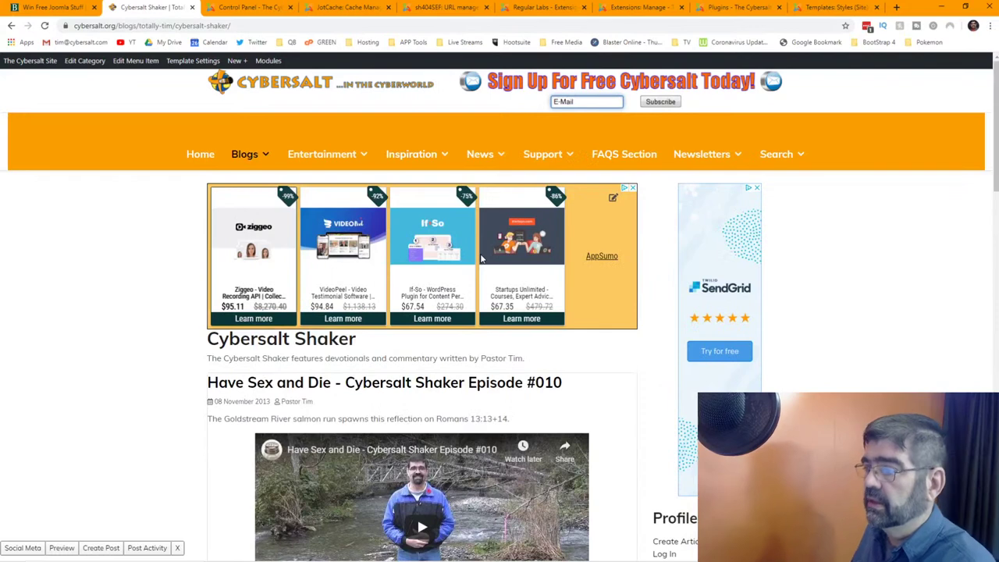
# Open the live site's Home page and inspect the main navigation's dropdown menus
pyautogui.click(196, 156)
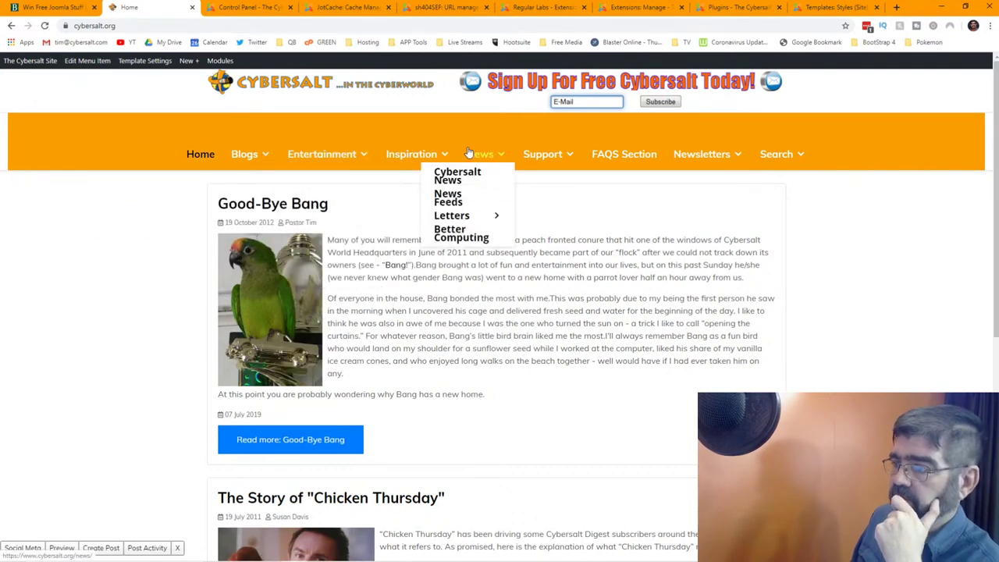
pyautogui.moveTo(649, 156)
pyautogui.moveTo(487, 162)
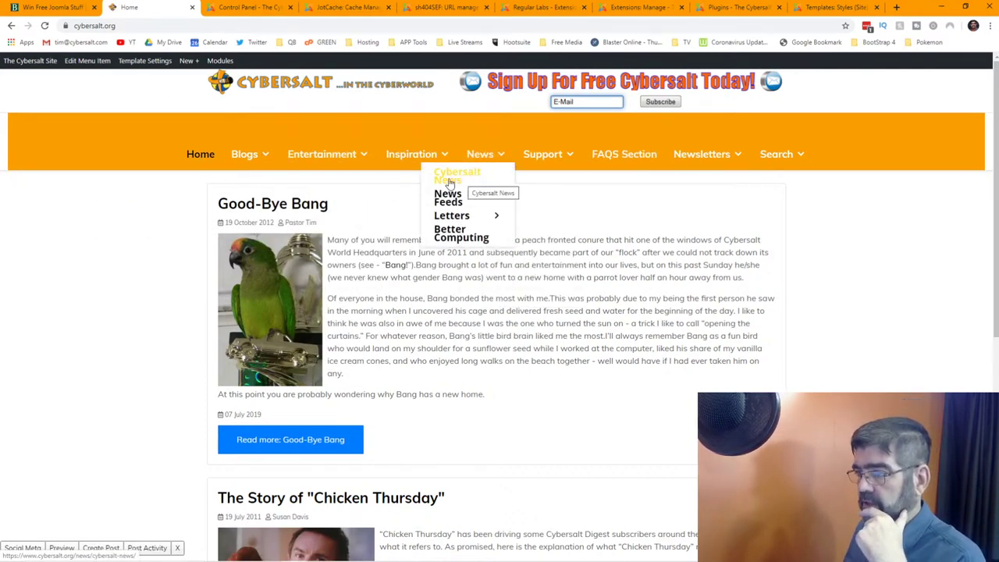
# Examine the live site's Home page layout from the header down through the articles to the comments and footer
pyautogui.scroll(-3, 151, 264)
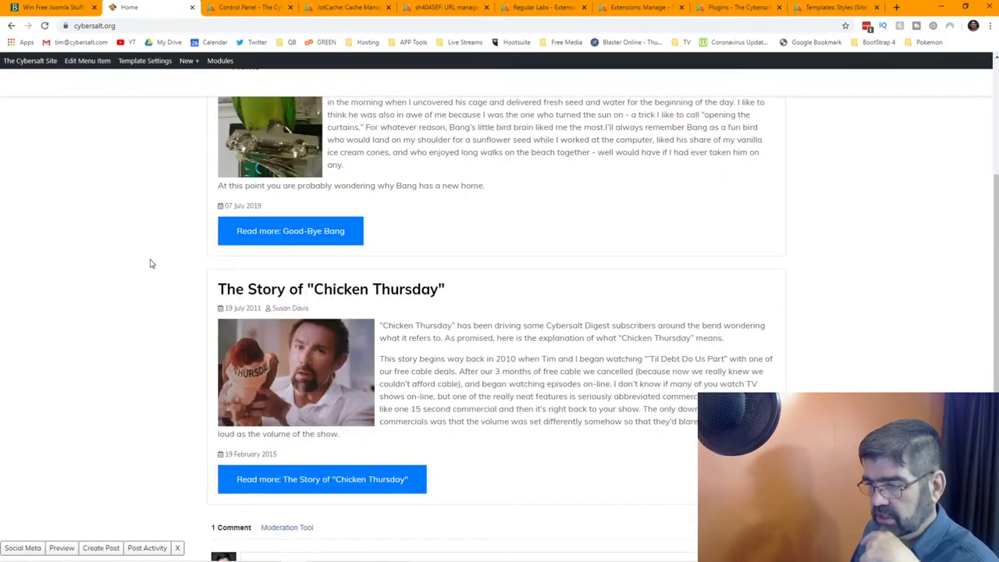
pyautogui.scroll(3, 151, 264)
pyautogui.scroll(-2, 278, 285)
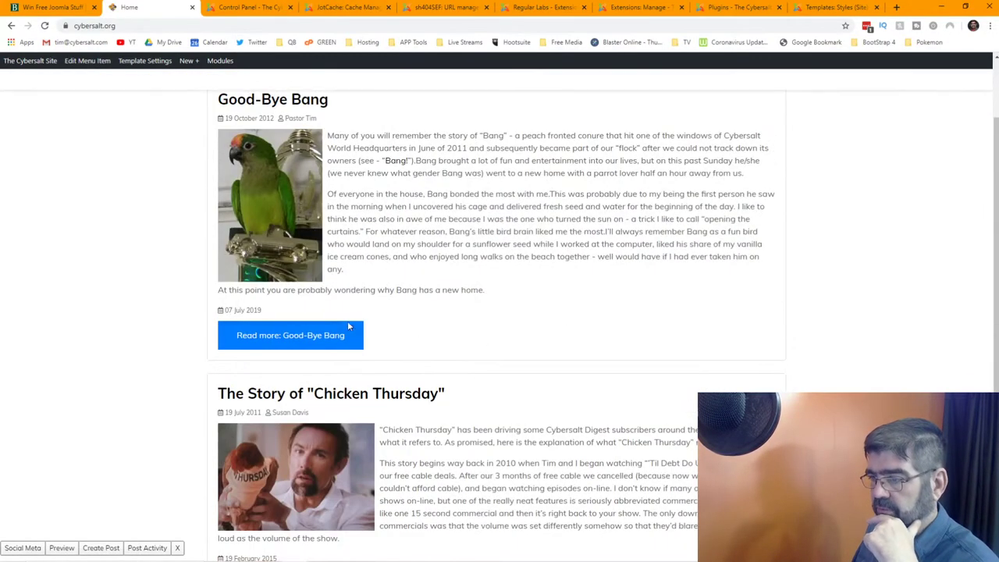
pyautogui.scroll(-2, 480, 286)
pyautogui.scroll(-2, 509, 290)
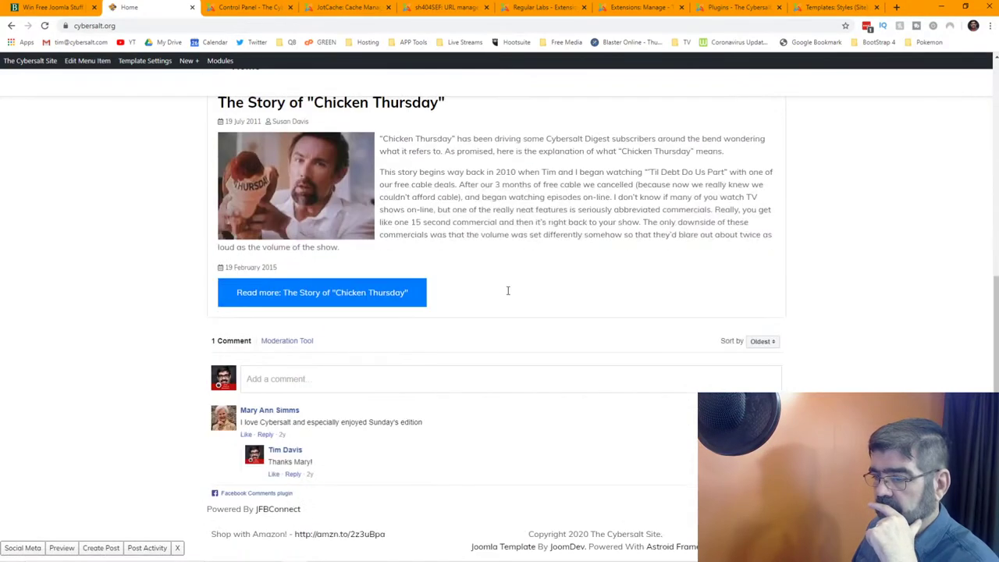
pyautogui.scroll(5, 509, 294)
# Open the Clean Jokes page under Entertainment and examine its layout down to the comments and footer
pyautogui.moveTo(245, 160)
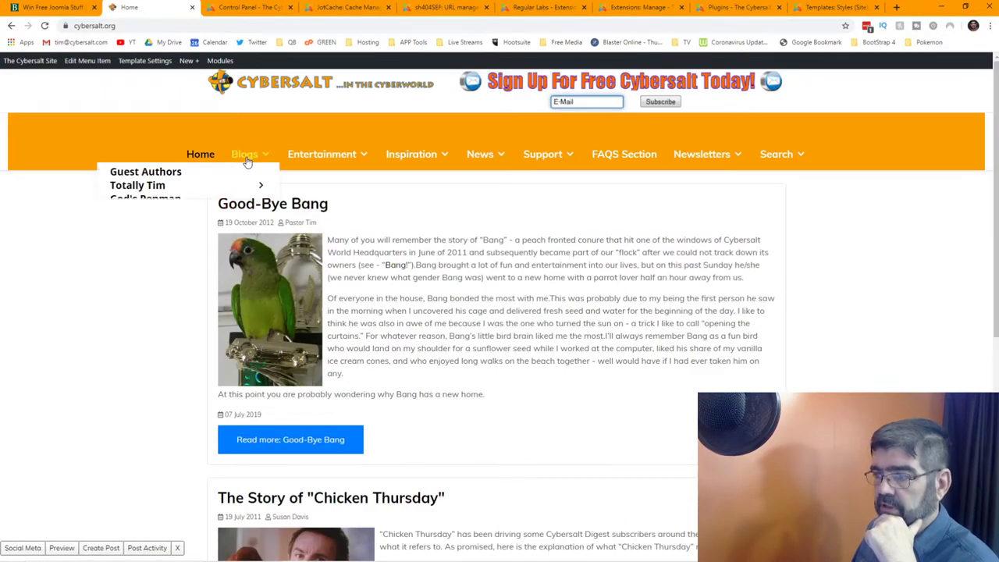
pyautogui.moveTo(321, 160)
pyautogui.moveTo(327, 187)
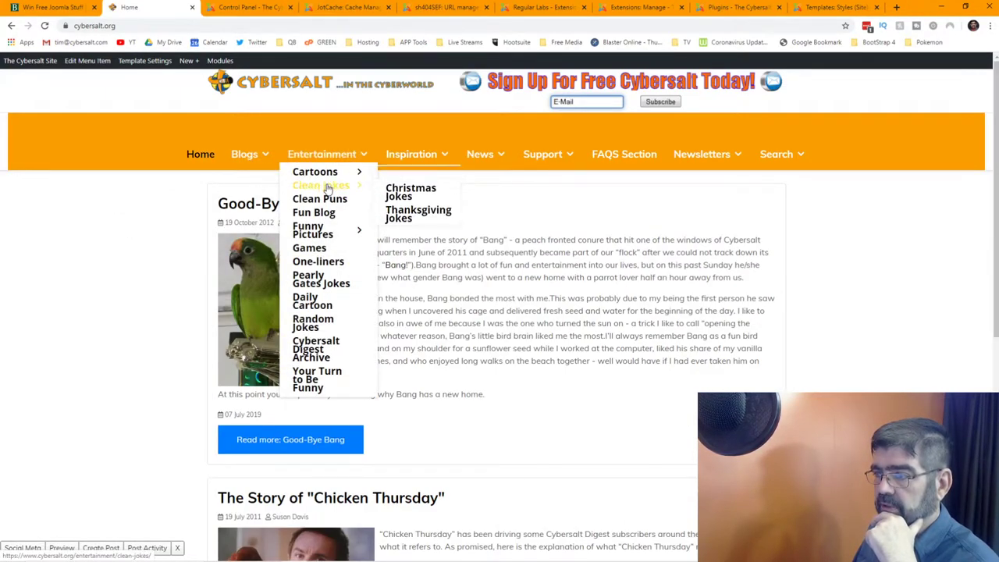
pyautogui.click(327, 188)
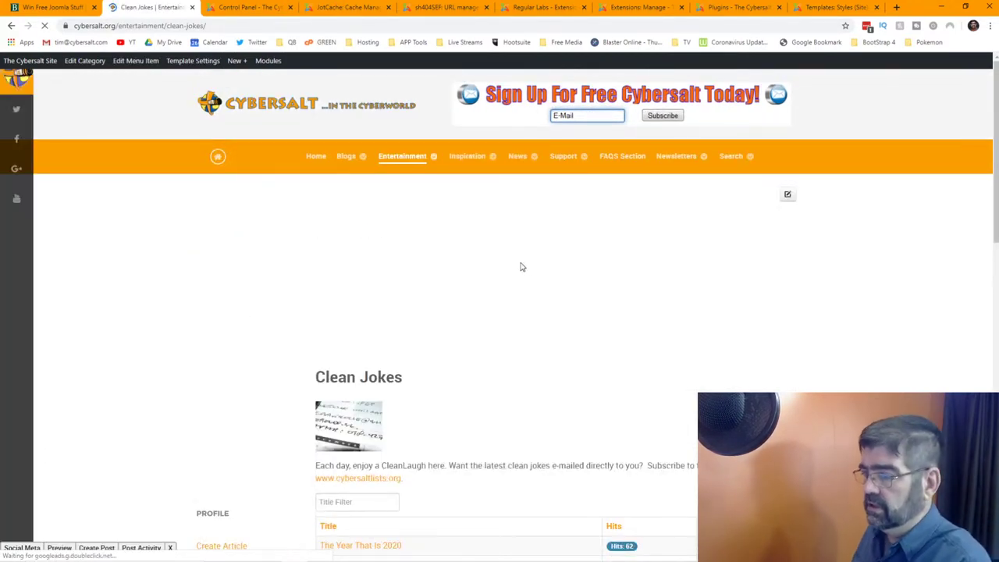
pyautogui.scroll(-2, 521, 266)
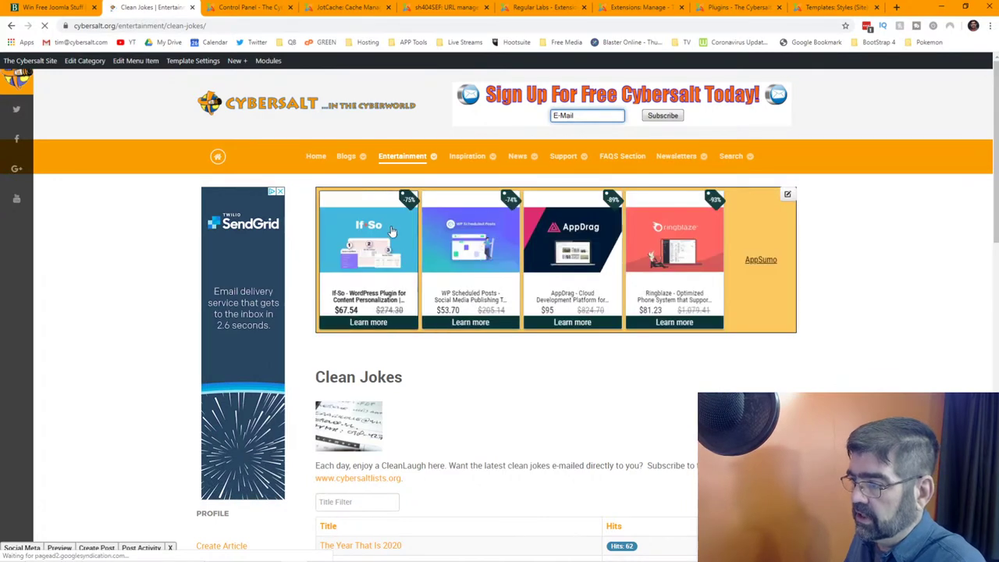
pyautogui.scroll(-3, 473, 240)
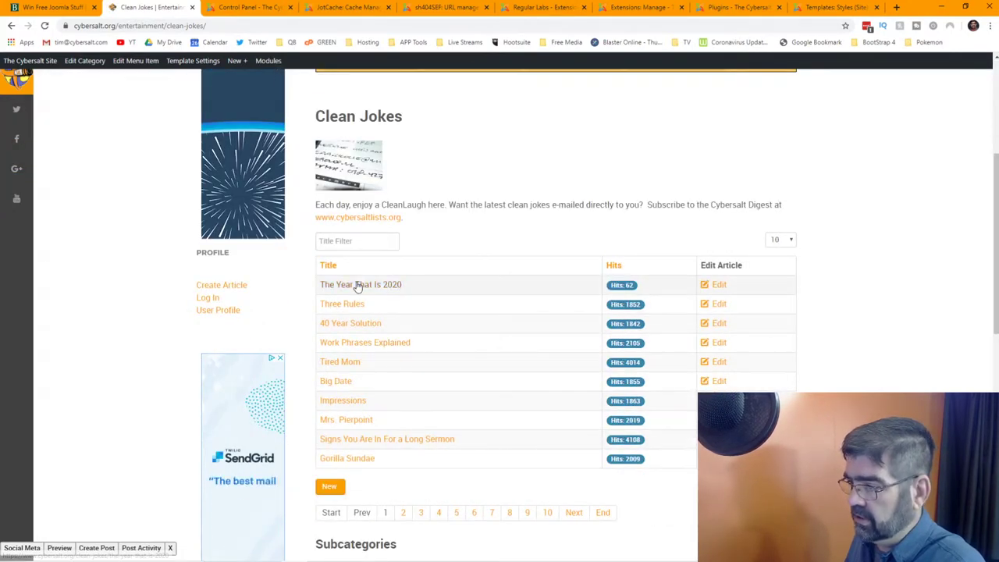
pyautogui.scroll(-1, 357, 287)
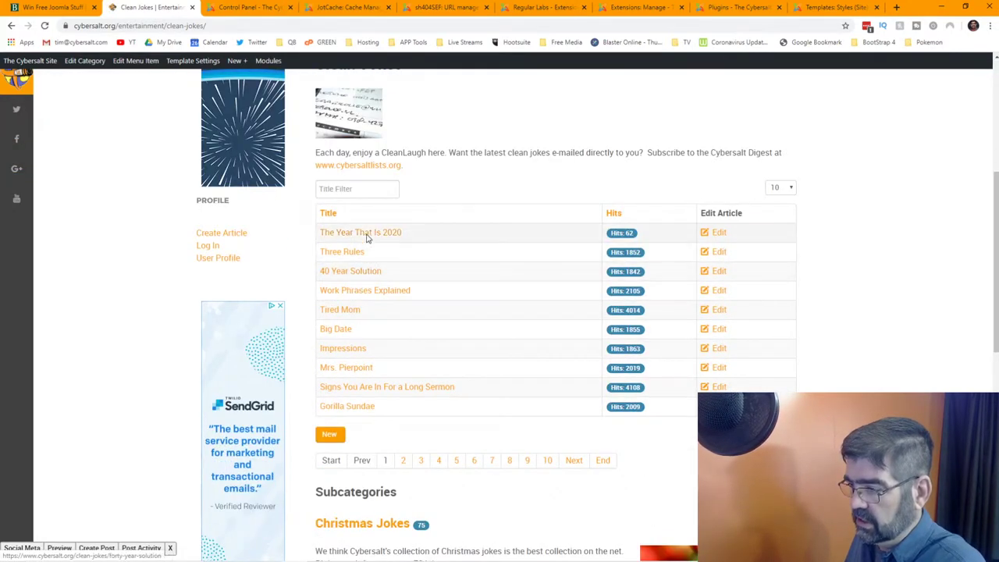
pyautogui.scroll(-5, 493, 234)
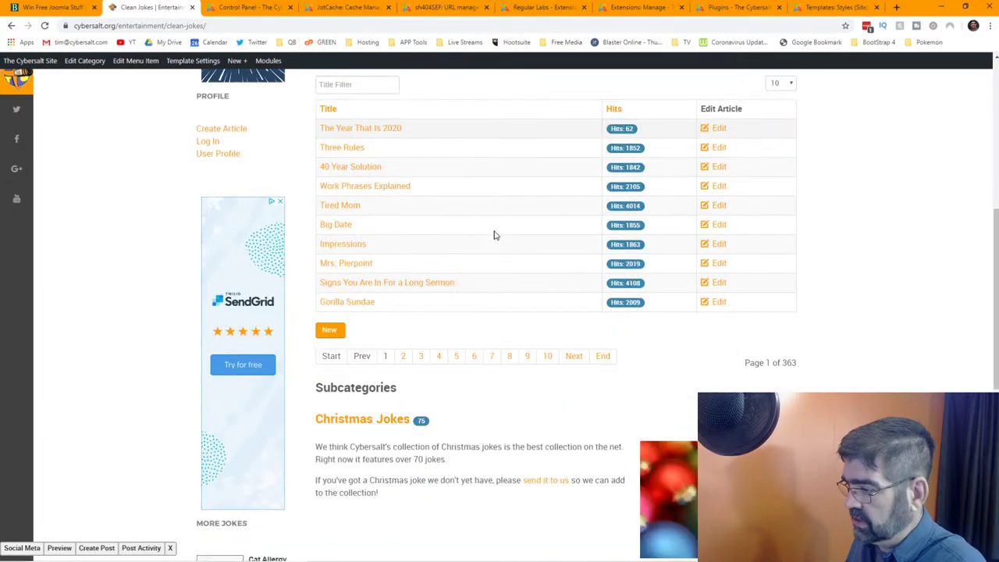
pyautogui.scroll(-2, 492, 236)
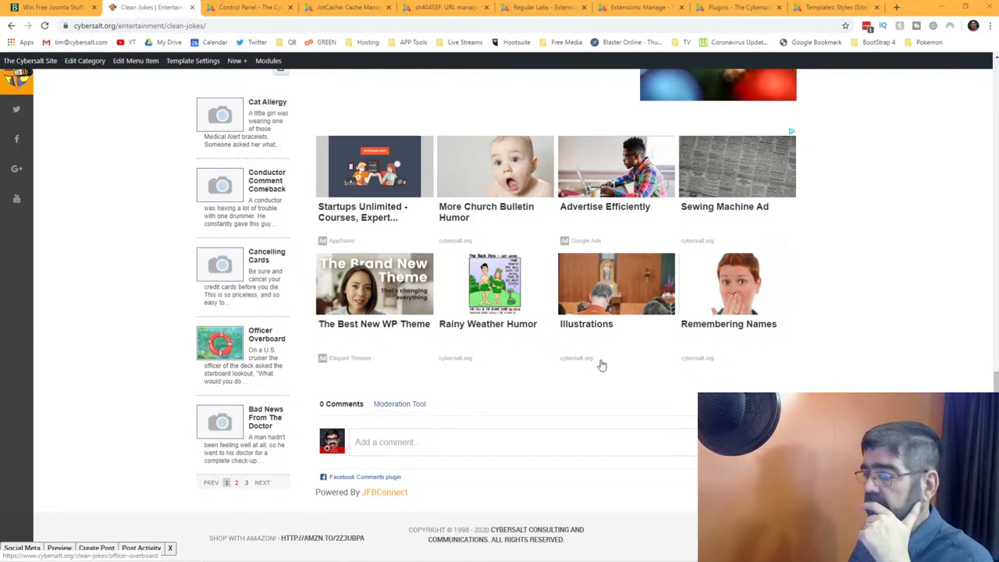
pyautogui.scroll(20, 606, 367)
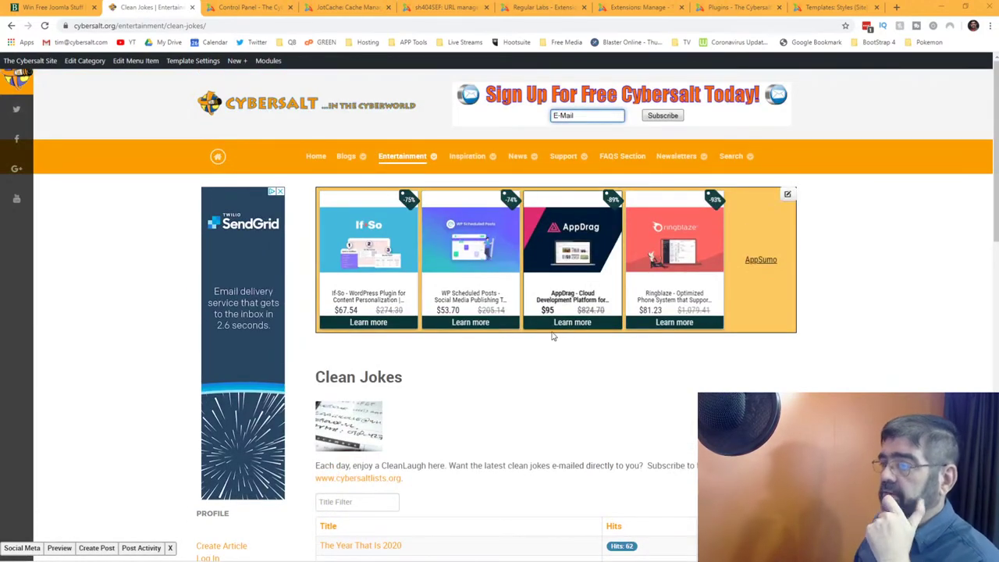
# Open the Games page under Entertainment, go to the Bubble Shooter article and view its game area
pyautogui.moveTo(394, 161)
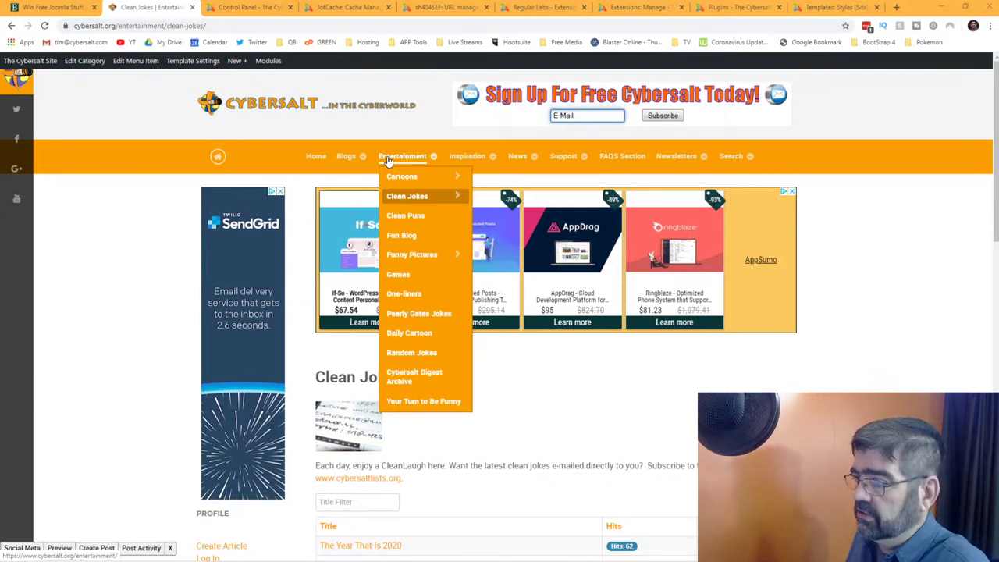
pyautogui.click(402, 275)
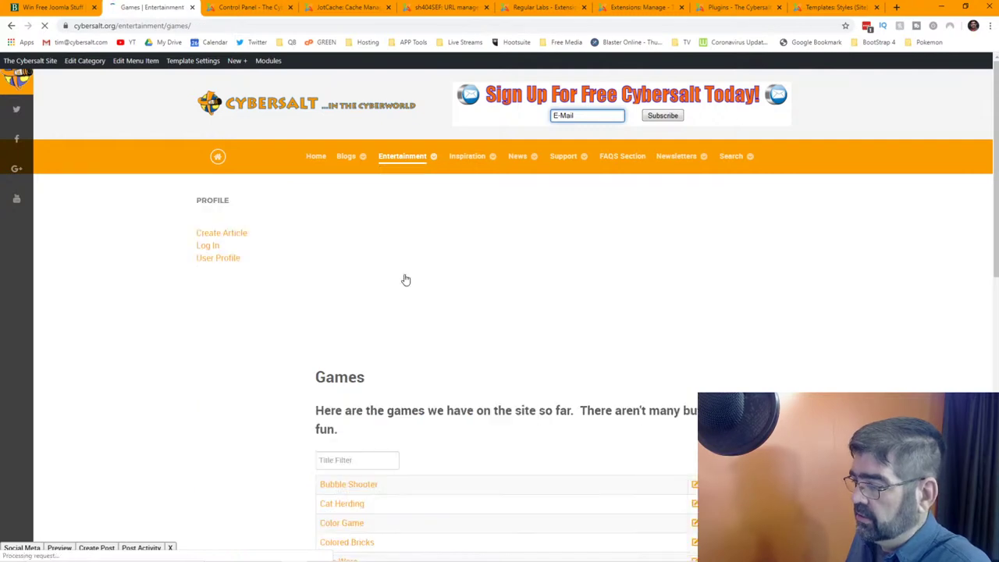
pyautogui.scroll(-2, 566, 191)
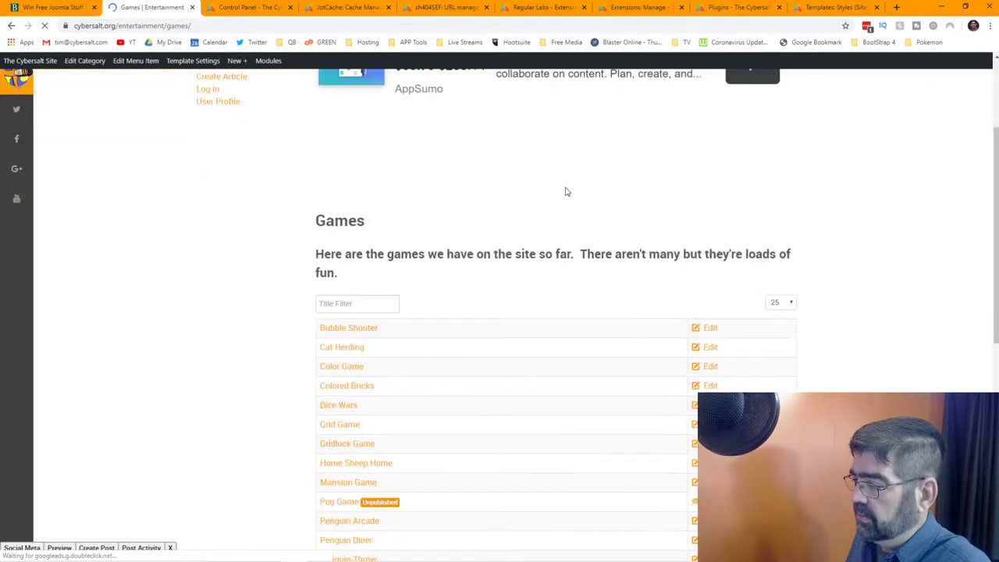
pyautogui.click(360, 332)
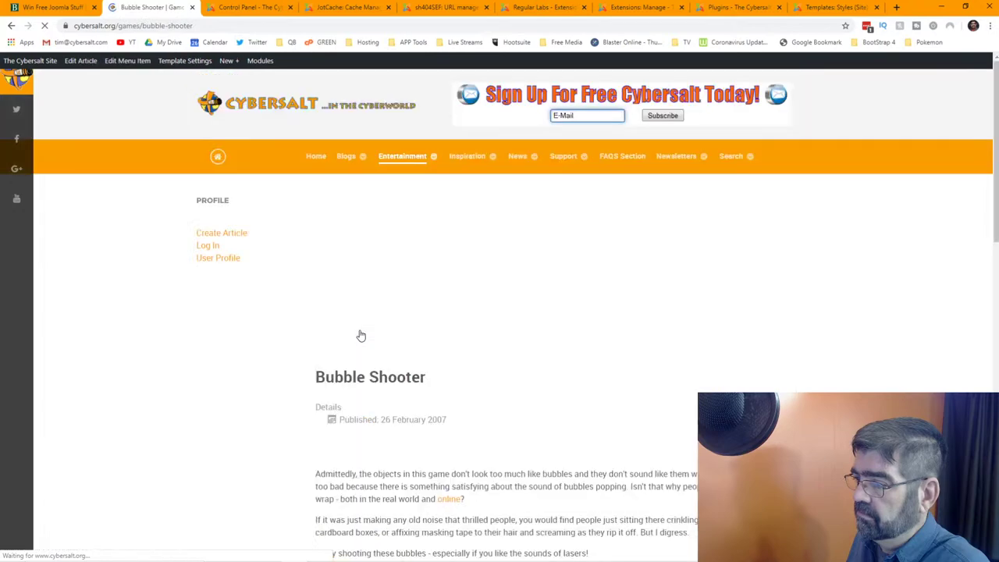
pyautogui.scroll(-7, 500, 294)
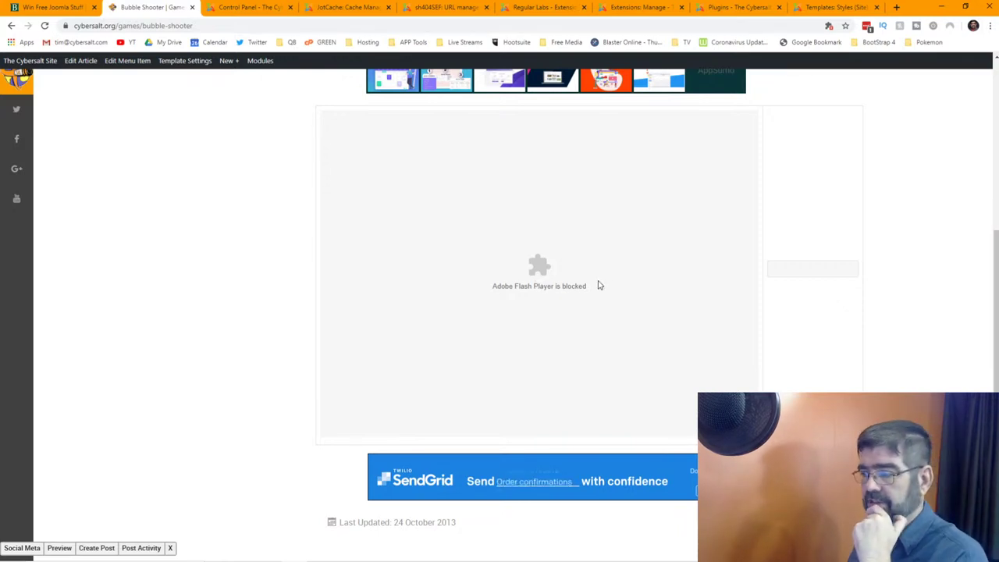
# Allow Flash content for the cybersalt.org site on the Bubble Shooter page
pyautogui.click(65, 26)
pyautogui.click(195, 109)
pyautogui.click(193, 134)
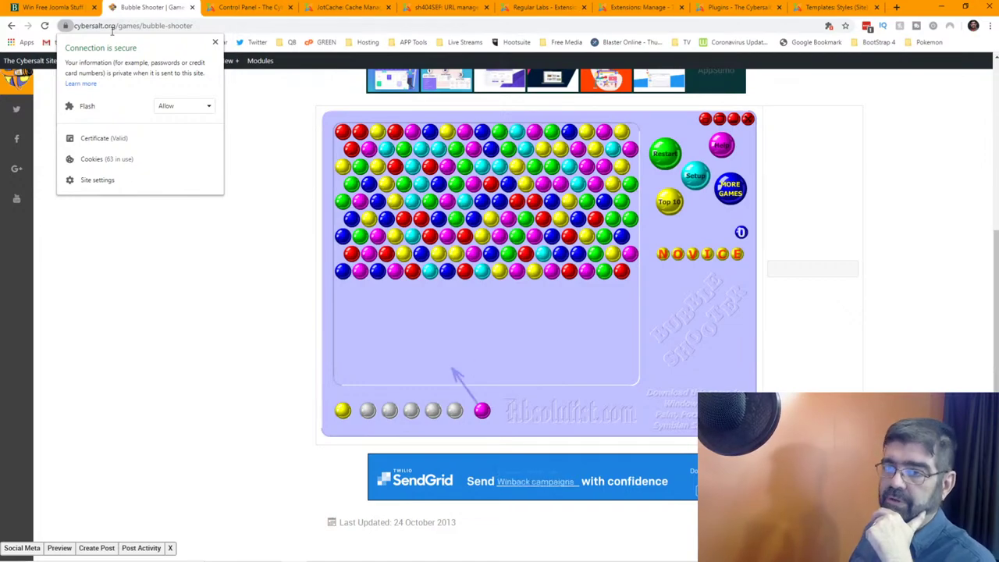
pyautogui.click(251, 350)
# Examine the Bubble Shooter page's template layout from the header and profile links down to the comments and footer
pyautogui.scroll(3, 255, 310)
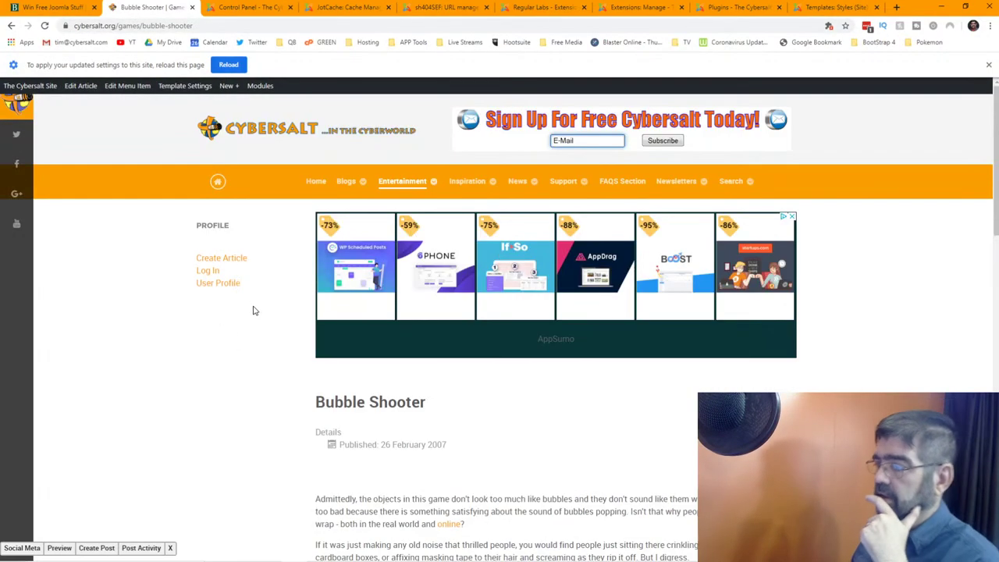
pyautogui.scroll(-1, 253, 311)
pyautogui.scroll(-1, 253, 311)
pyautogui.scroll(2, 253, 311)
pyautogui.scroll(-2, 253, 311)
pyautogui.scroll(-1, 253, 310)
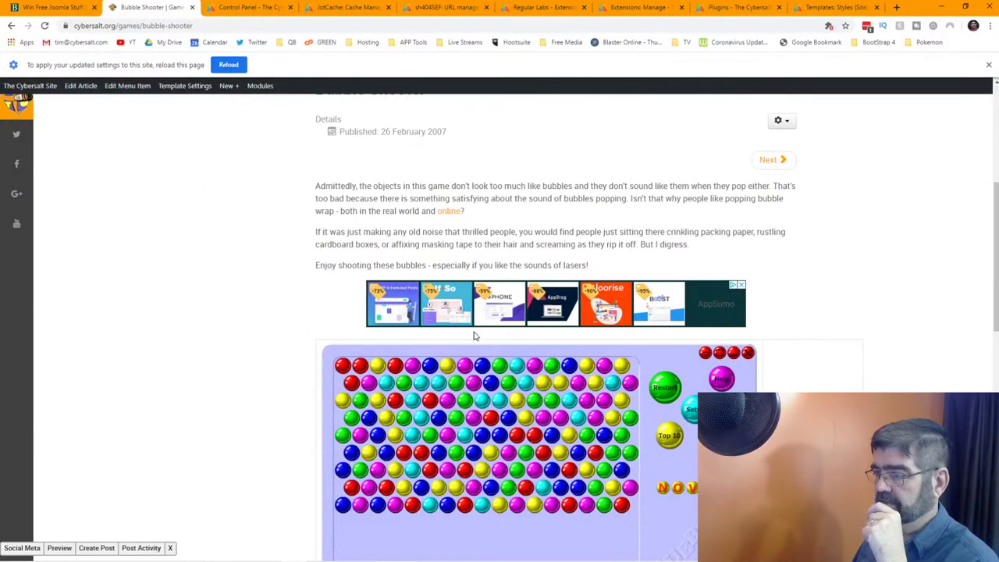
pyautogui.scroll(-2, 582, 303)
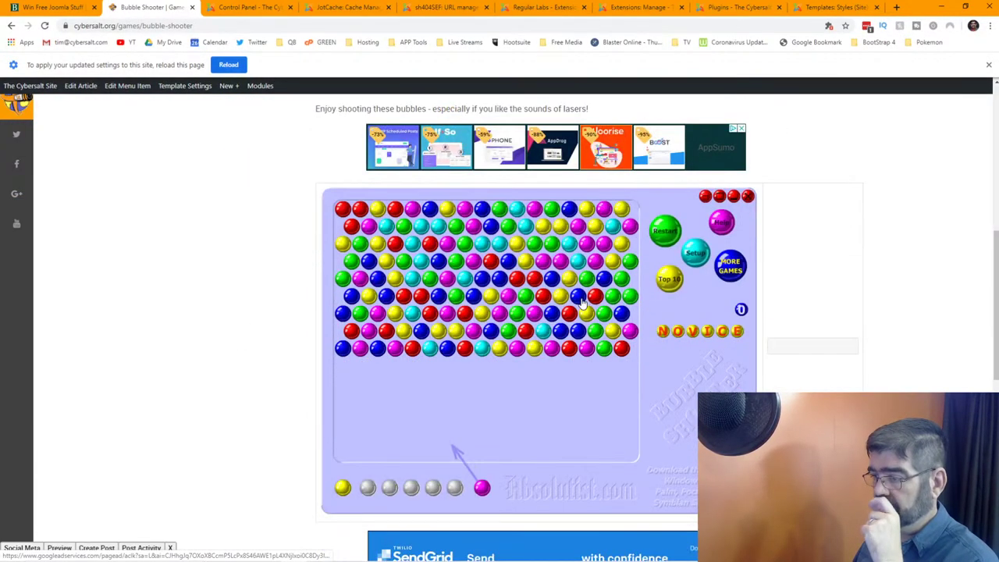
pyautogui.scroll(-6, 582, 303)
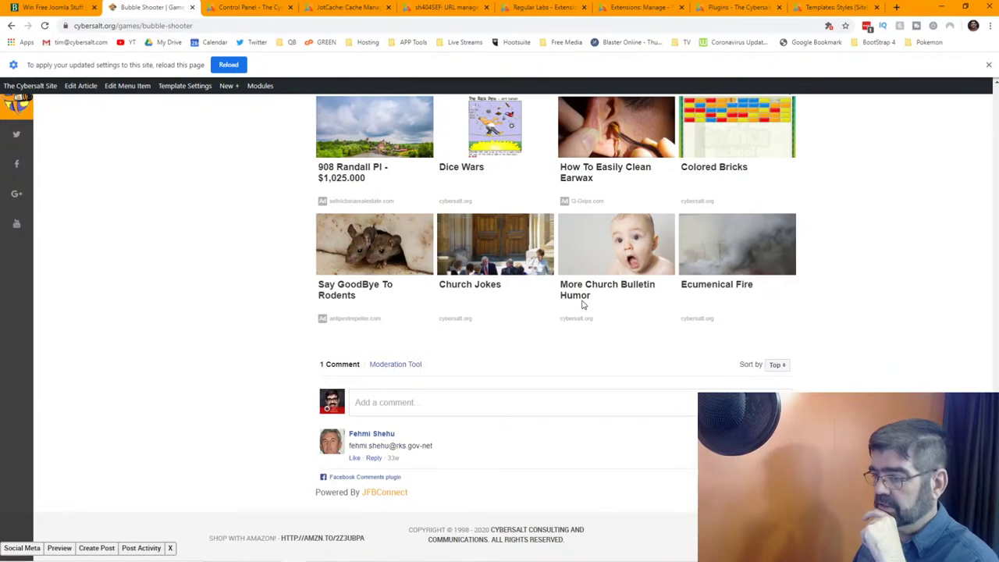
pyautogui.scroll(10, 582, 305)
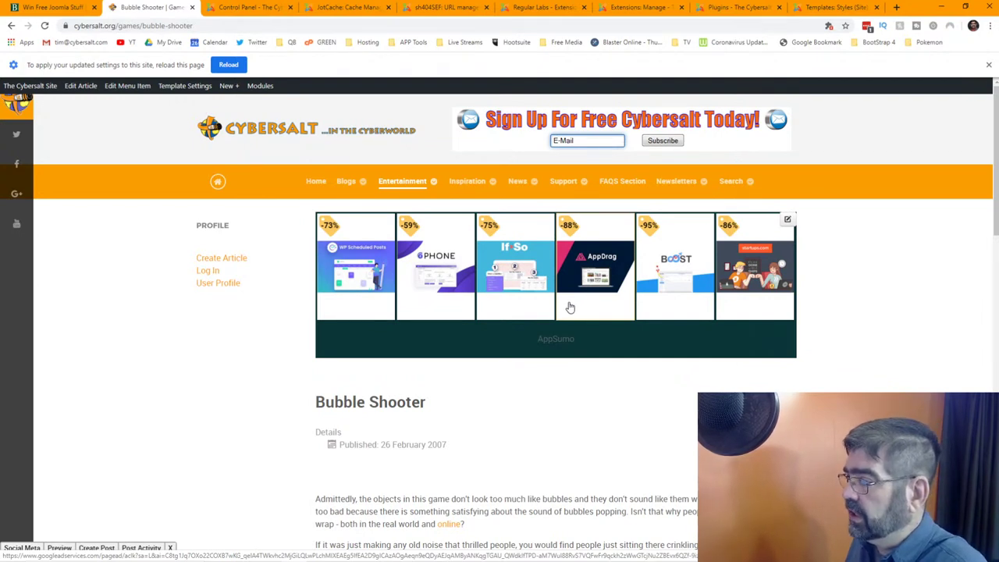
# Open the Cybersalt Digest Archive under Newsletters, check its layout and return to the site's Home page
pyautogui.moveTo(676, 183)
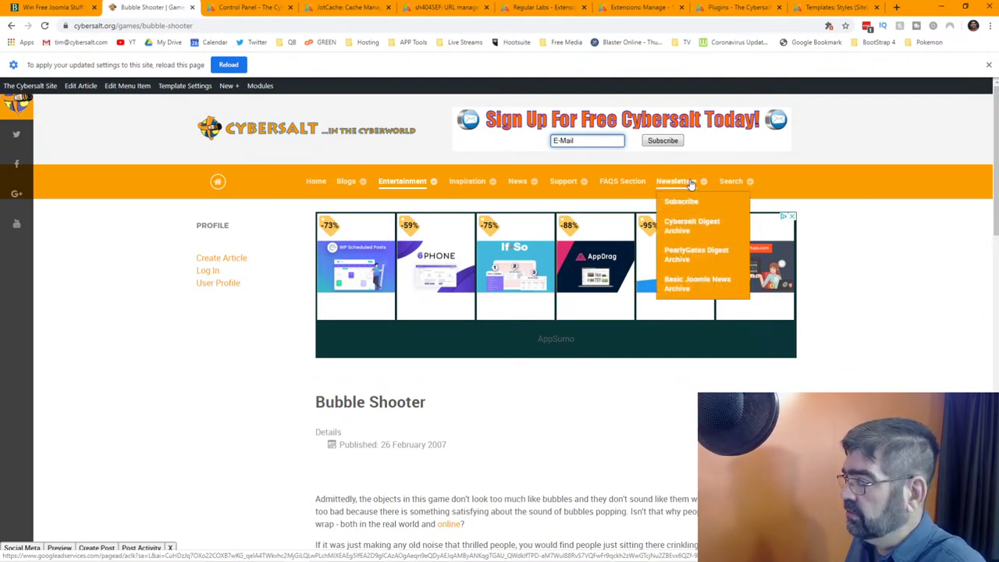
pyautogui.click(679, 228)
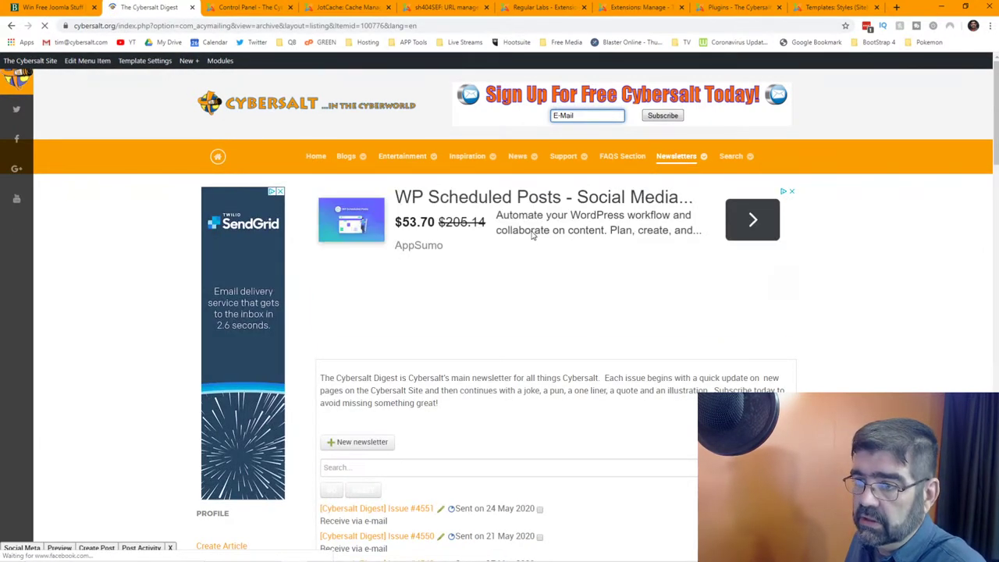
pyautogui.scroll(-3, 559, 231)
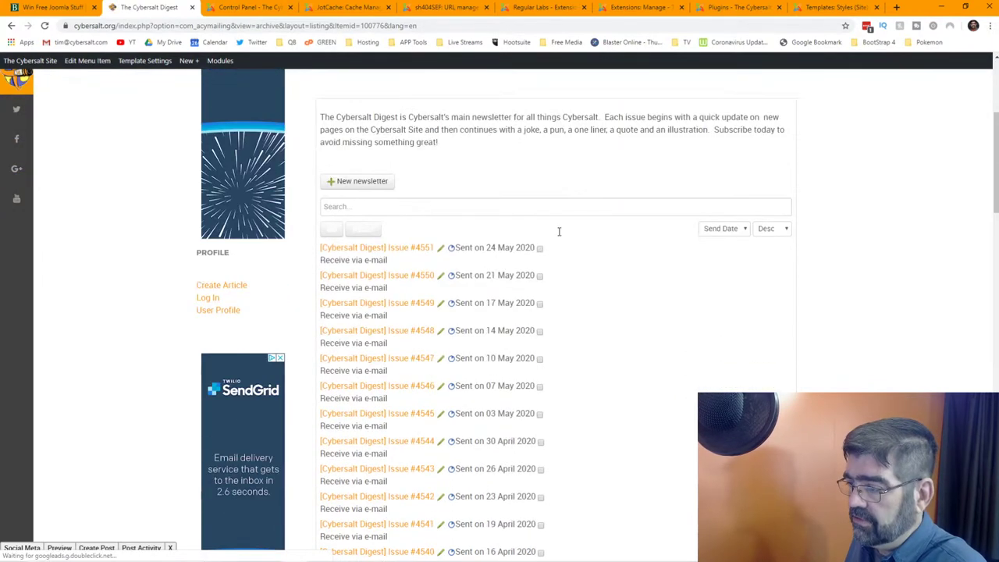
pyautogui.scroll(3, 559, 231)
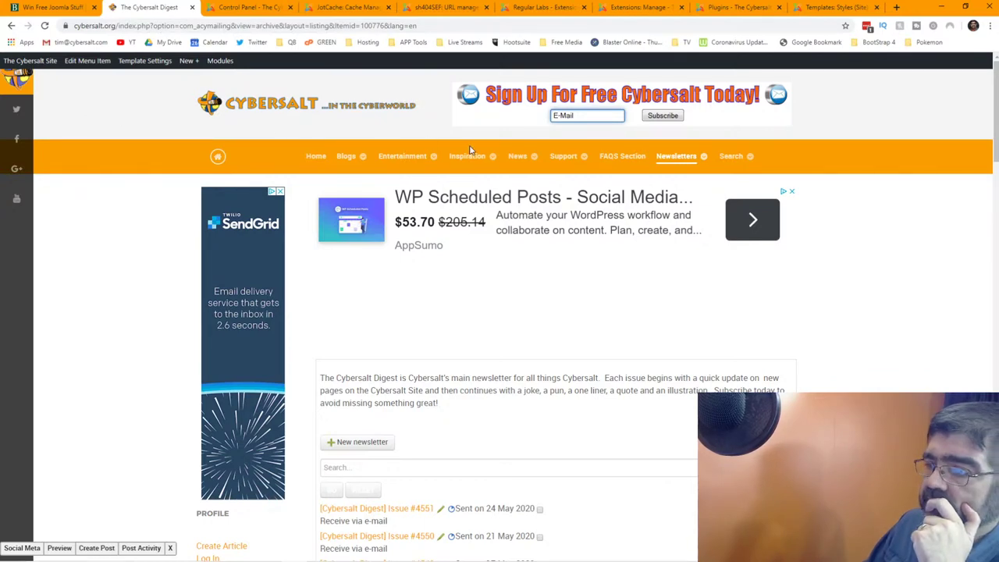
pyautogui.scroll(-4, 467, 149)
pyautogui.scroll(4, 471, 146)
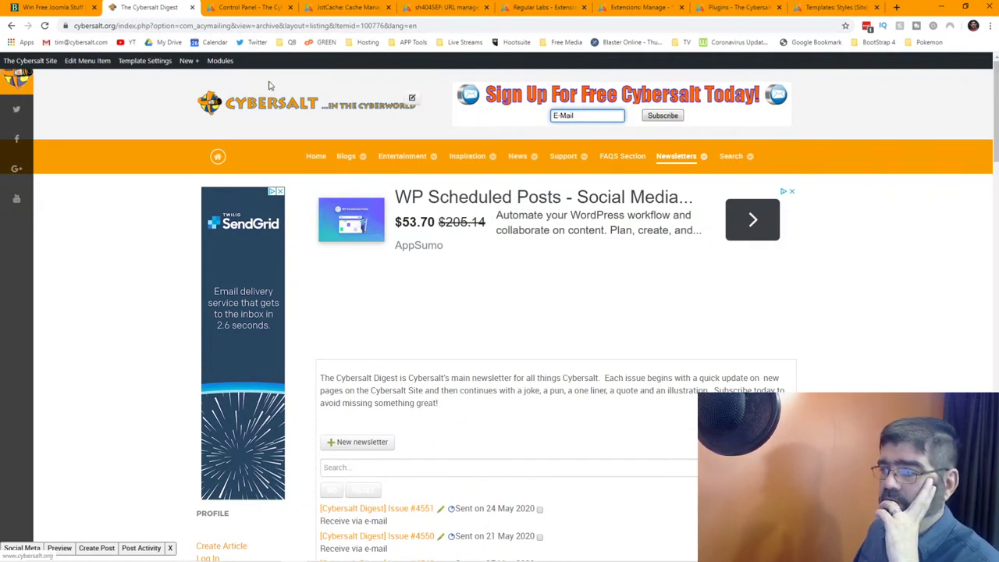
pyautogui.click(312, 155)
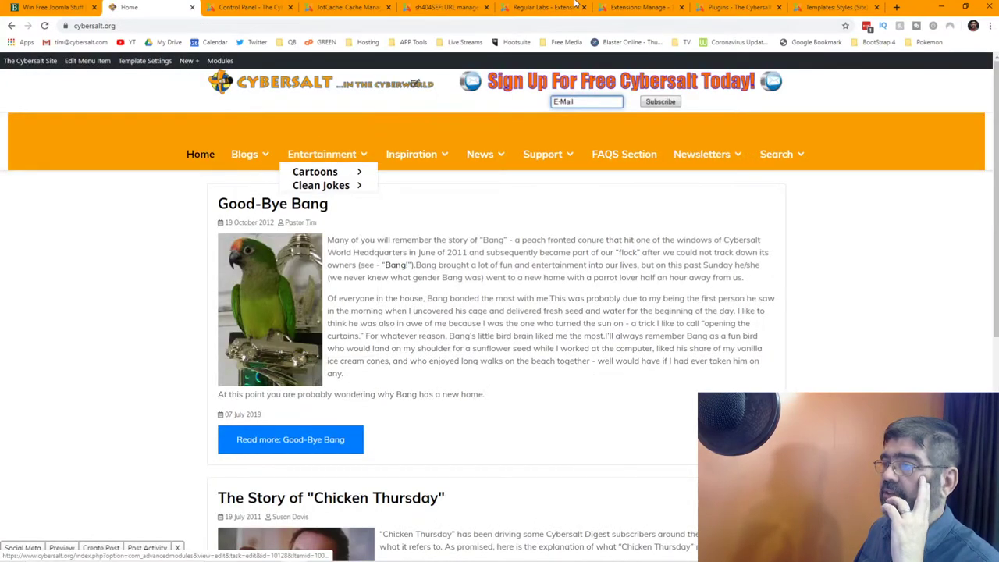
# Enable the System - Regular Labs - Advanced Template Manager plugin in the Joomla administrator
pyautogui.click(741, 8)
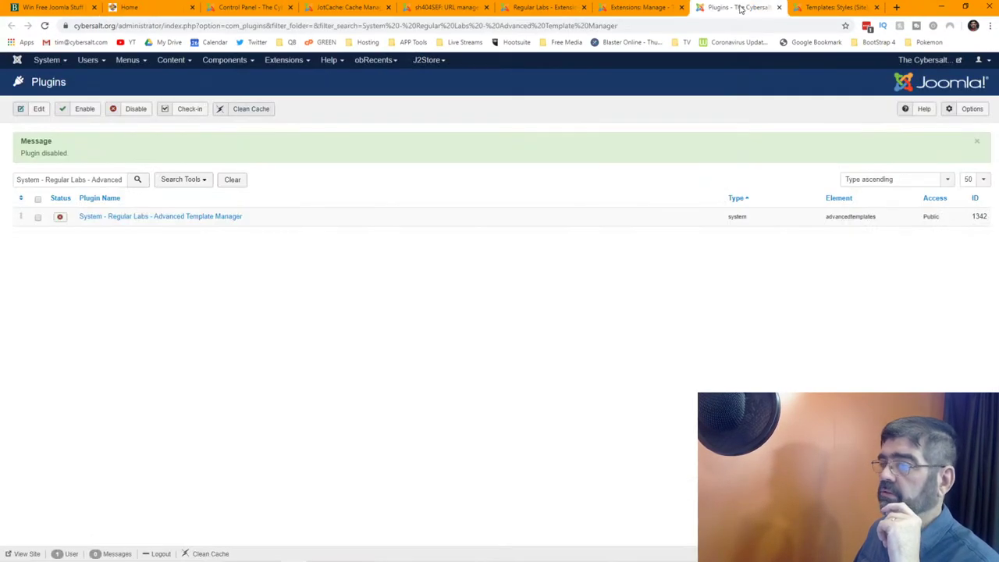
pyautogui.tripleClick(57, 180)
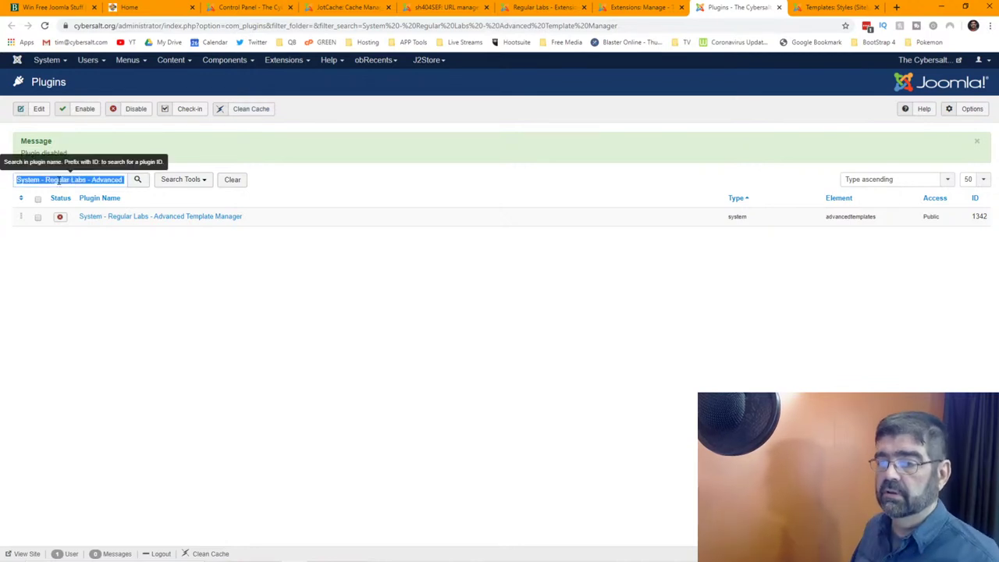
pyautogui.click(60, 217)
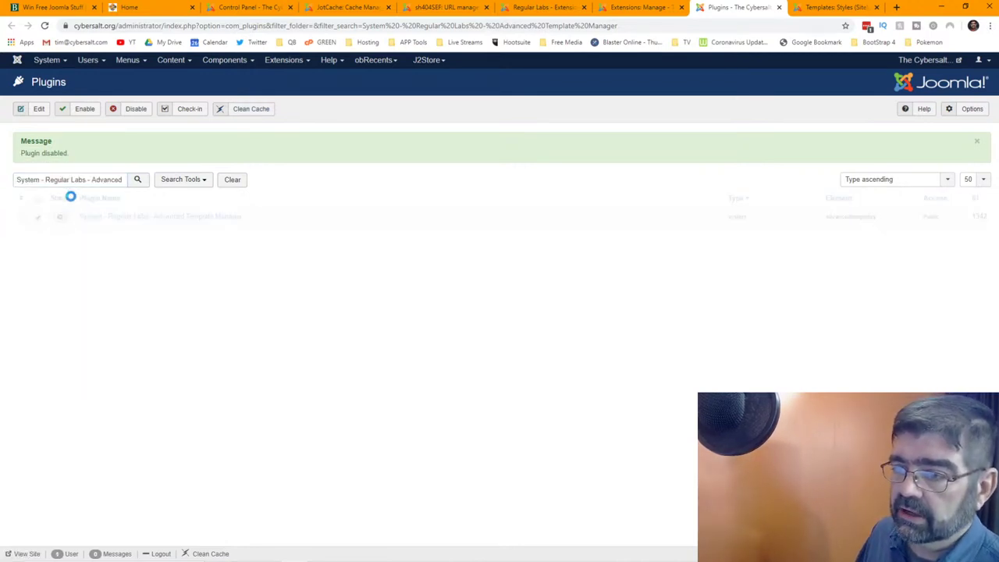
# Search the plugins for "cdn" and disable System - Regular Labs - CDN for Joomla!
pyautogui.tripleClick(75, 179)
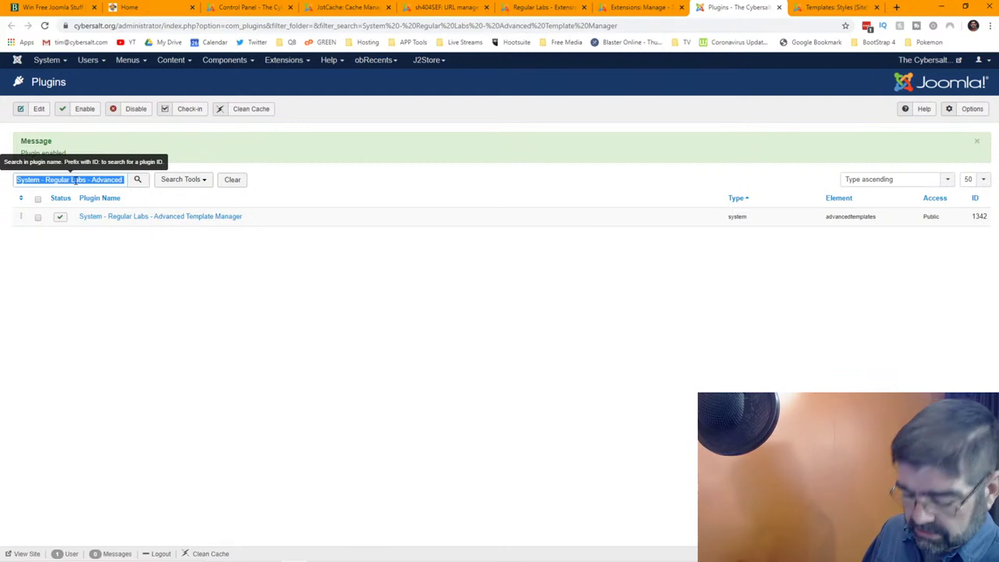
pyautogui.write('cdn')
pyautogui.press('Return')
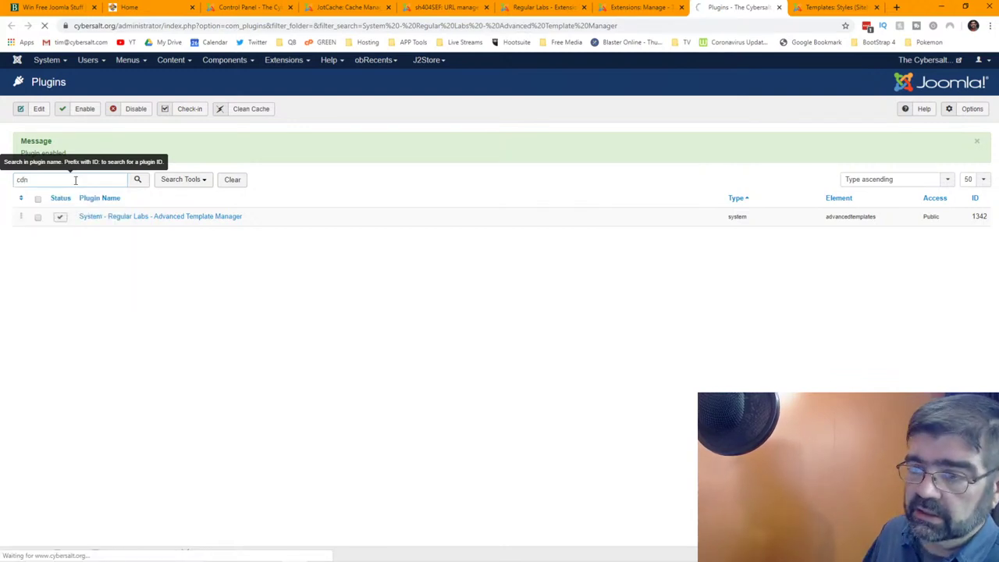
pyautogui.click(60, 177)
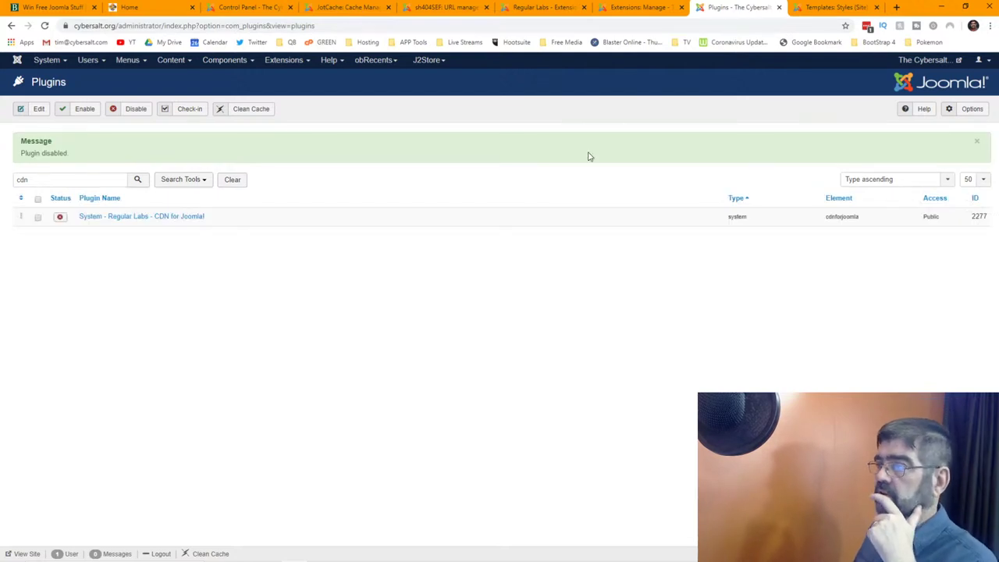
# Reload the live Home page and check the Entertainment and Inspiration submenus
pyautogui.click(347, 8)
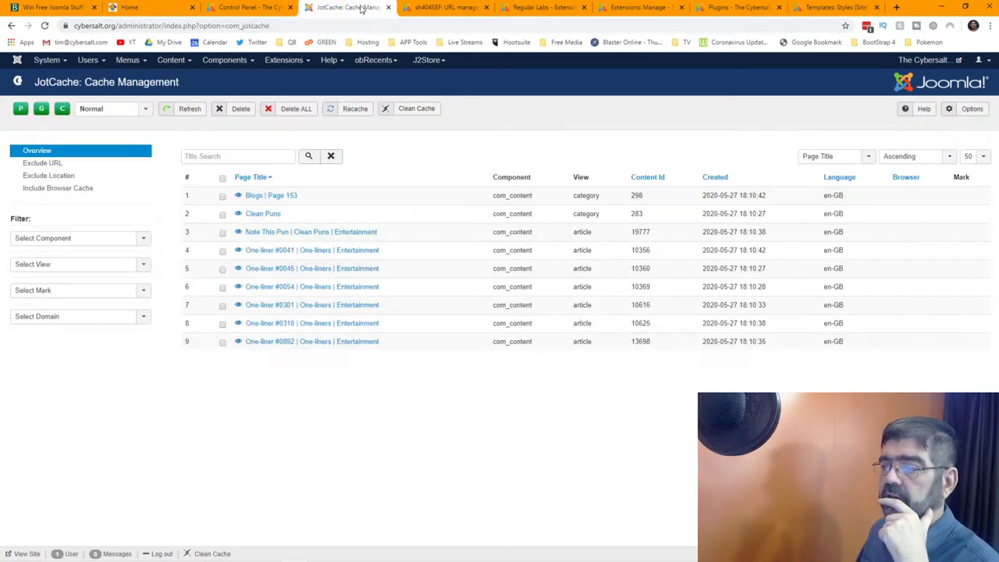
pyautogui.click(142, 9)
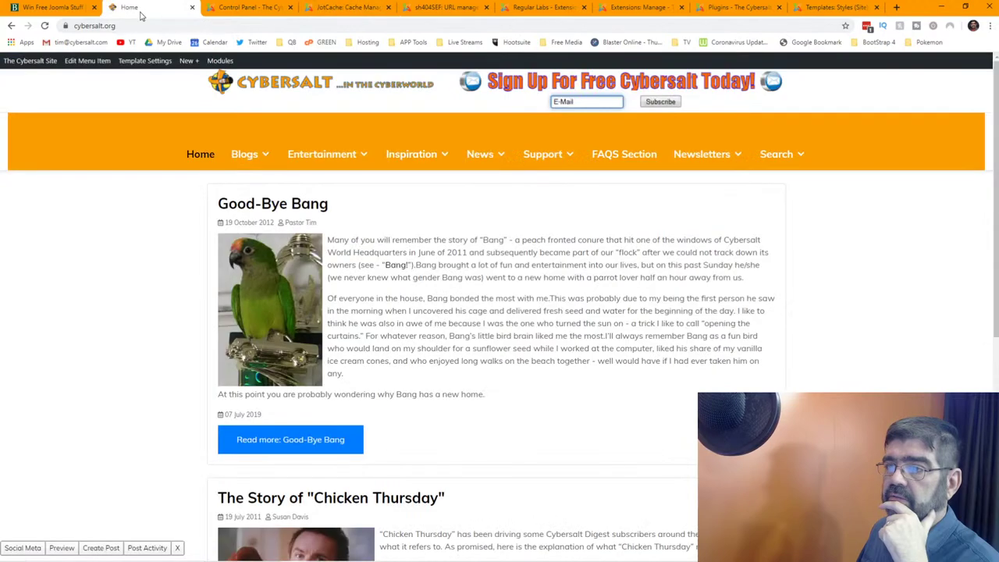
pyautogui.click(44, 26)
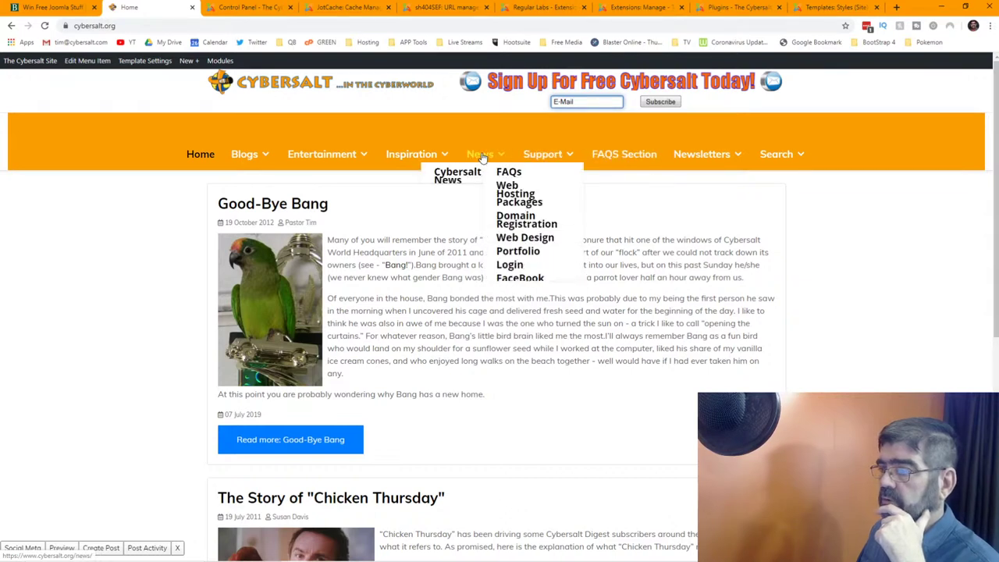
pyautogui.moveTo(328, 154)
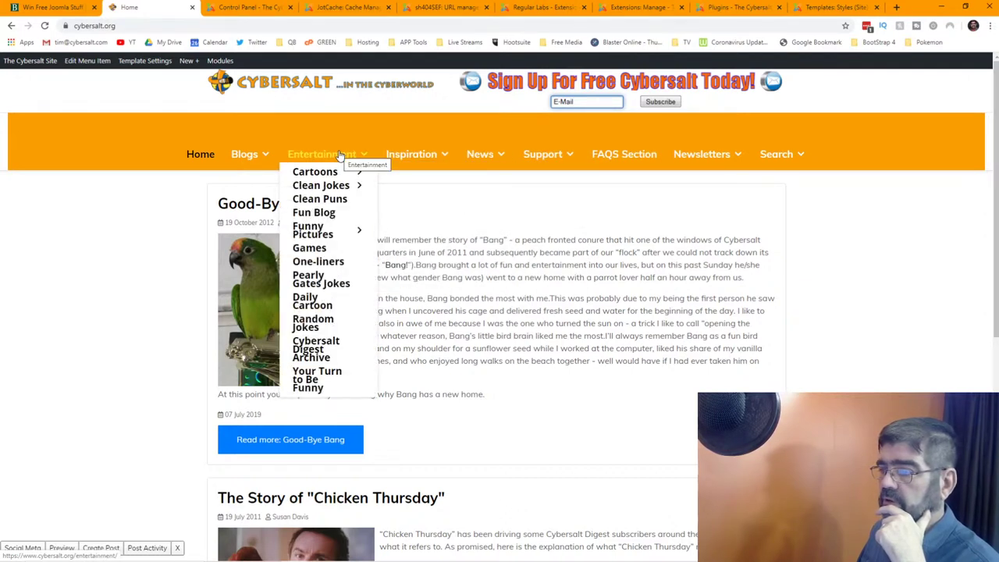
pyautogui.moveTo(398, 158)
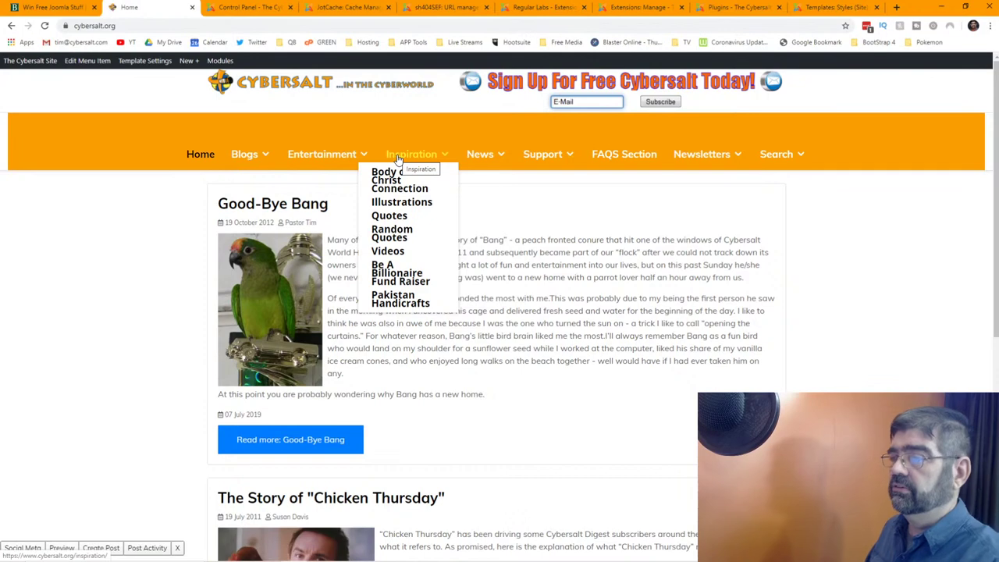
# Open the menu assignments of the Requiem - Home template style in the Joomla administrator
pyautogui.click(647, 13)
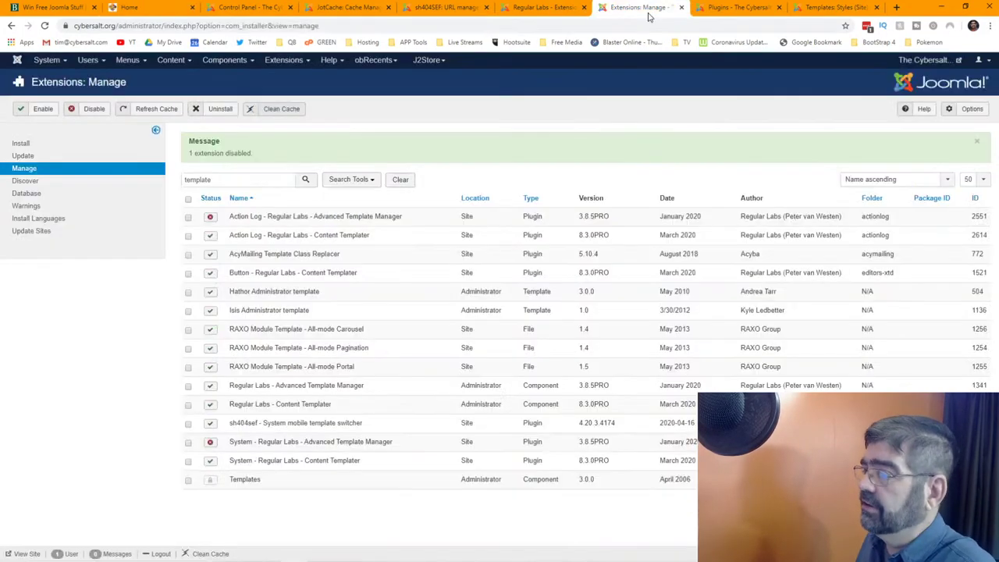
pyautogui.click(719, 12)
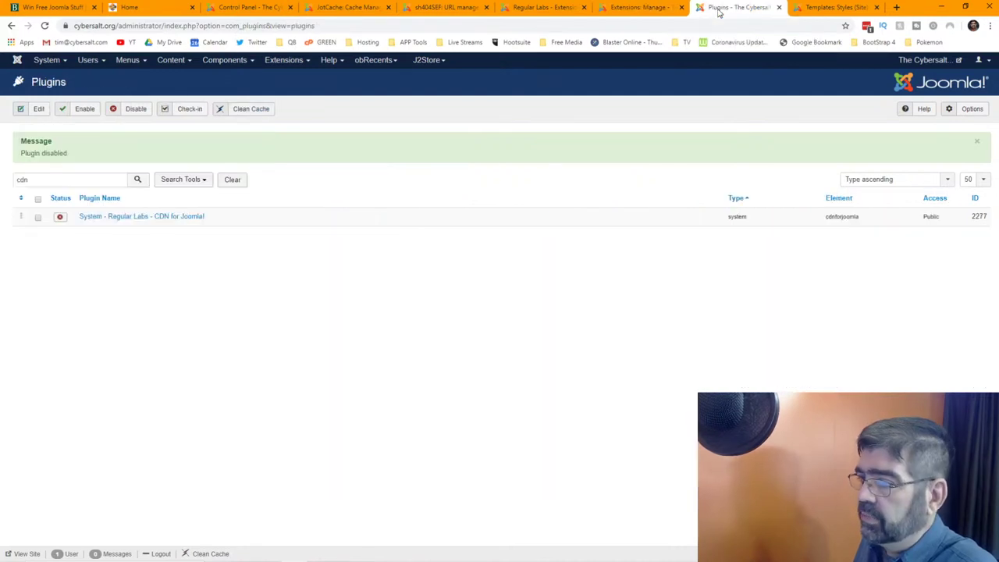
pyautogui.click(284, 67)
pyautogui.moveTo(300, 78)
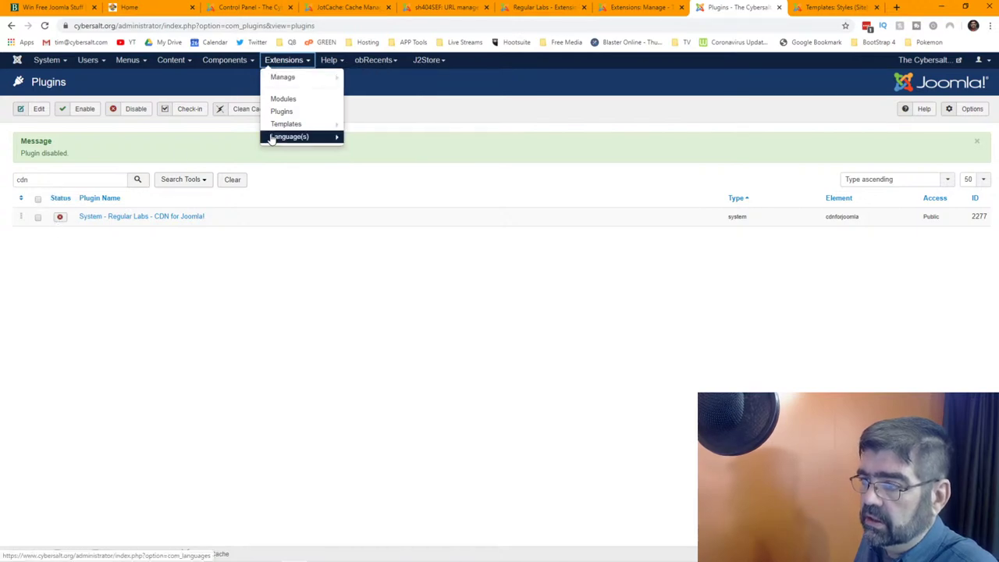
pyautogui.click(301, 124)
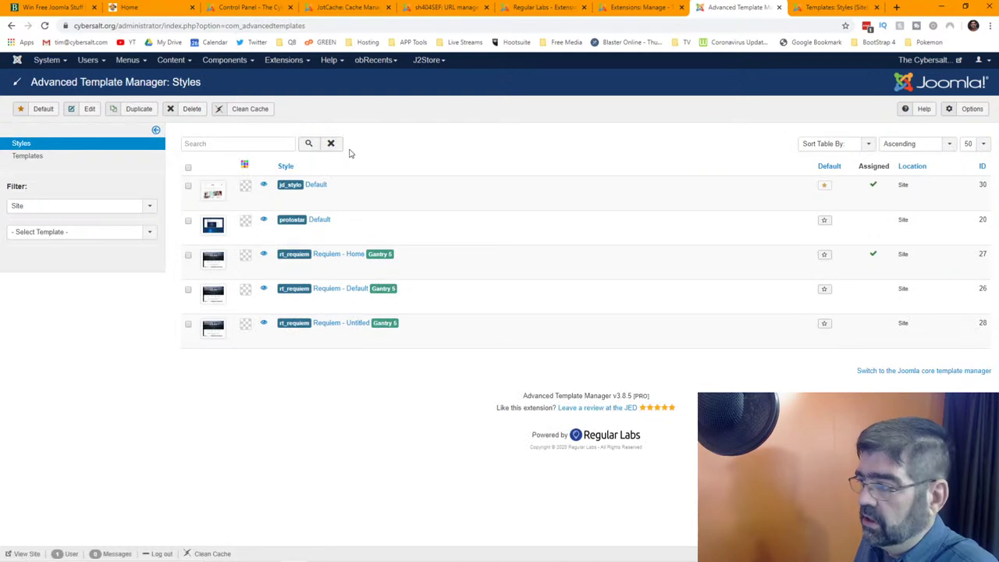
pyautogui.click(327, 260)
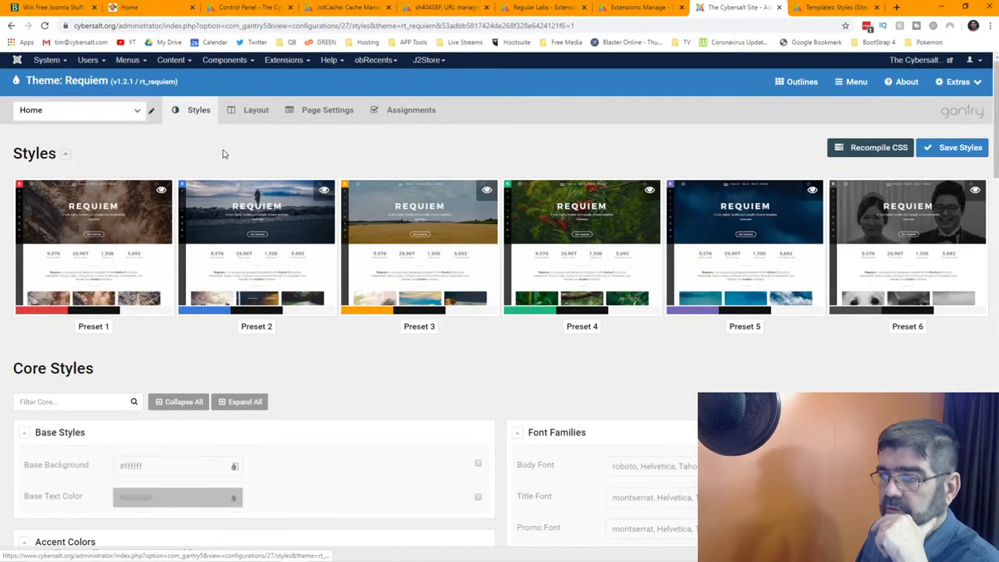
pyautogui.click(397, 115)
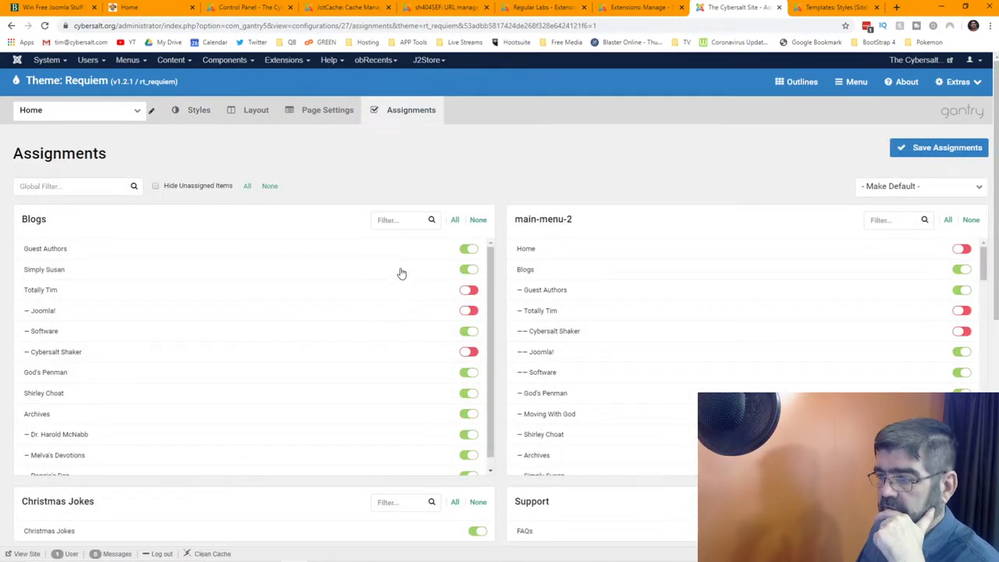
# Hide the unassigned items and review which menu items are assigned to the Requiem - Home style
pyautogui.click(198, 187)
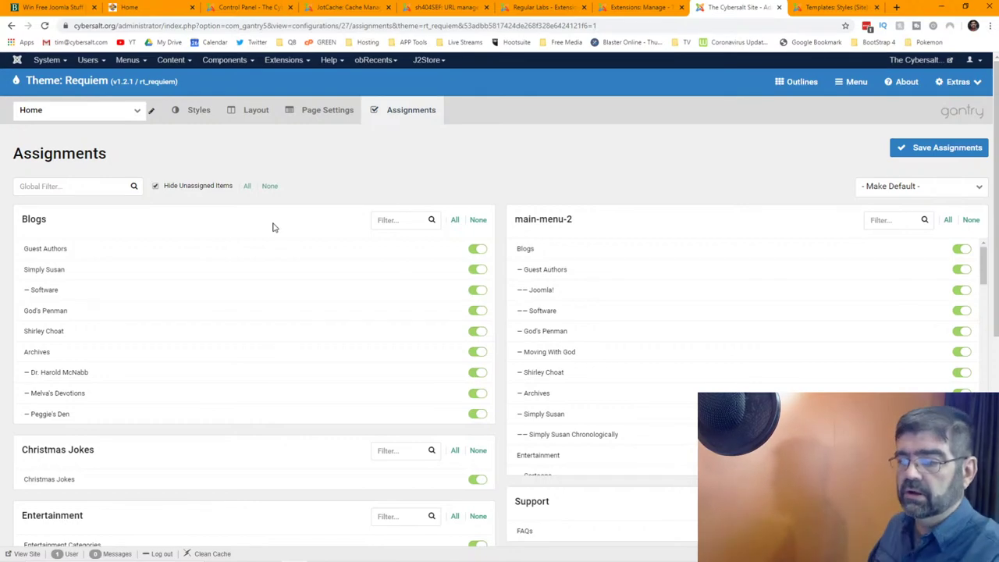
pyautogui.scroll(-2, 272, 228)
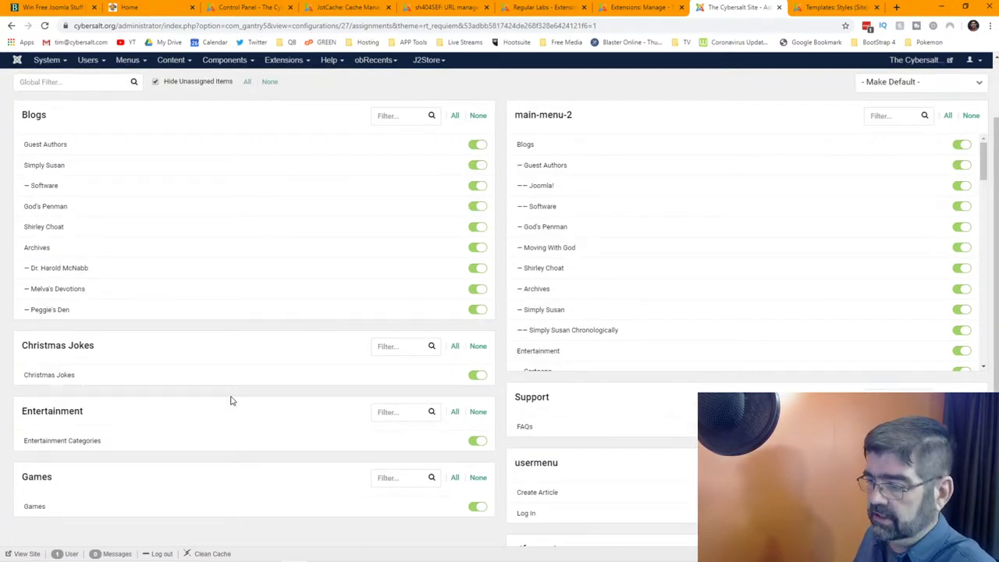
pyautogui.scroll(2, 266, 346)
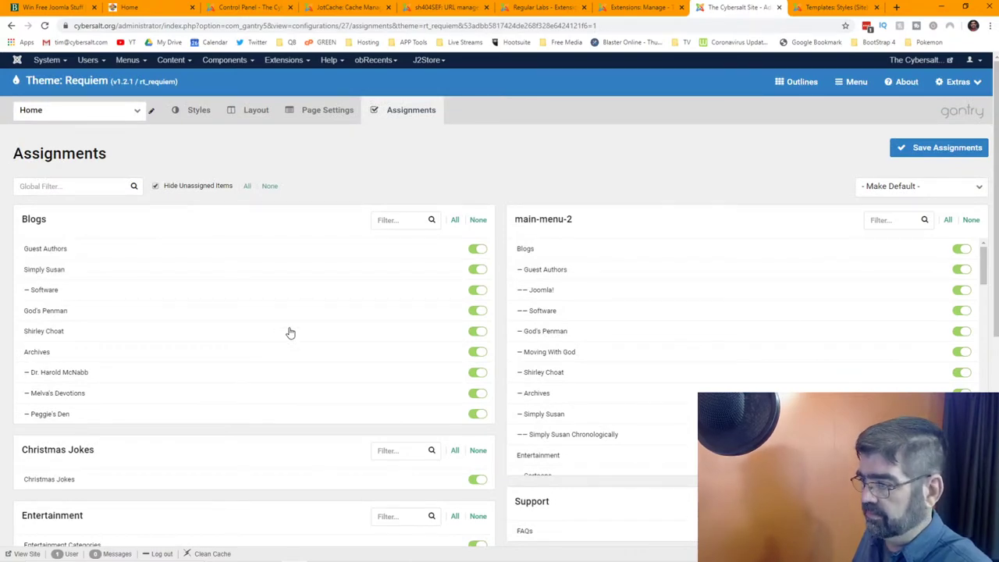
pyautogui.scroll(-4, 289, 333)
pyautogui.scroll(4, 290, 333)
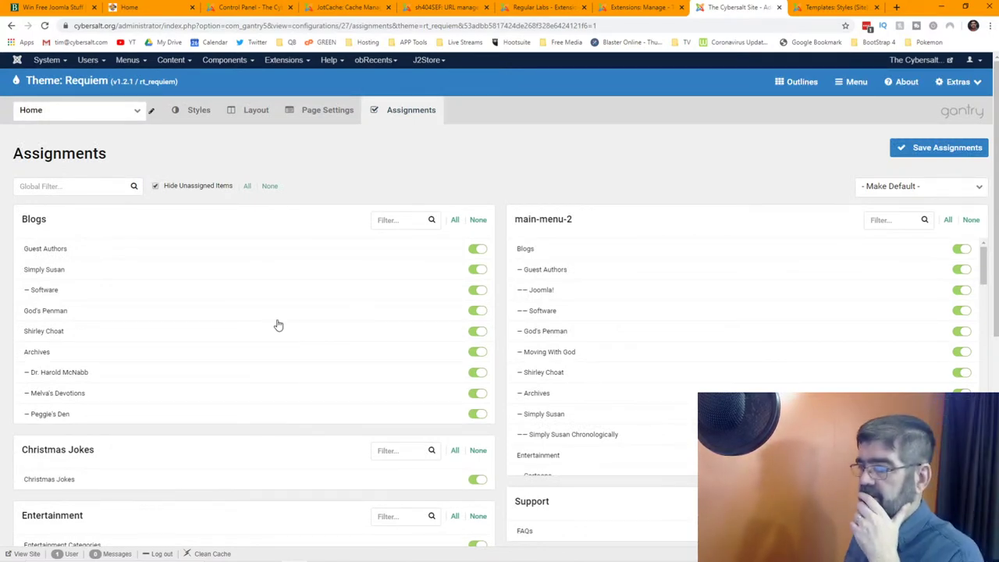
# Unassign all menu items in Blogs, main-menu-2, Christmas Jokes, Entertainment, Games, Support, usermenu and ytfcurrent from Requiem - Home and save the assignments
pyautogui.click(478, 221)
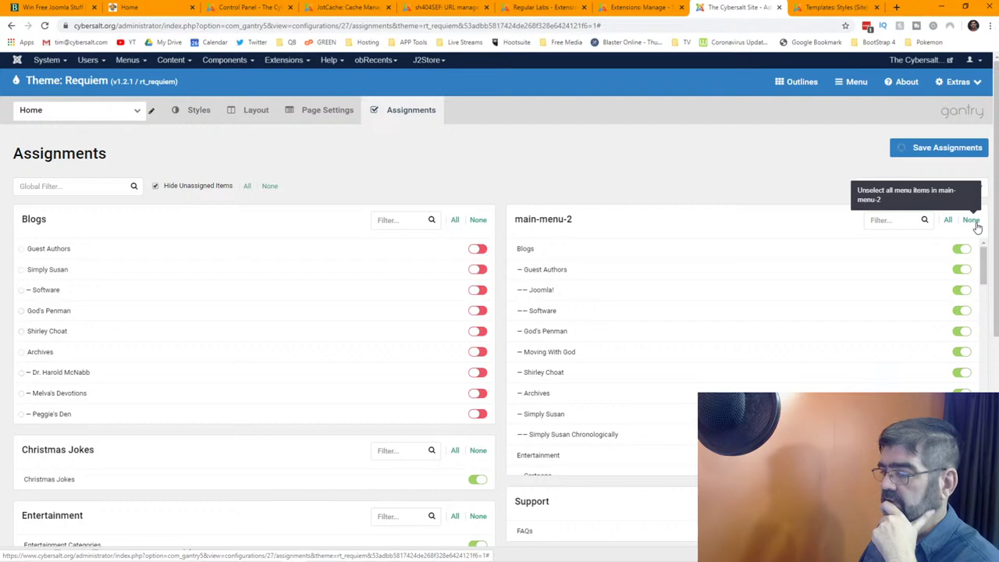
pyautogui.click(972, 222)
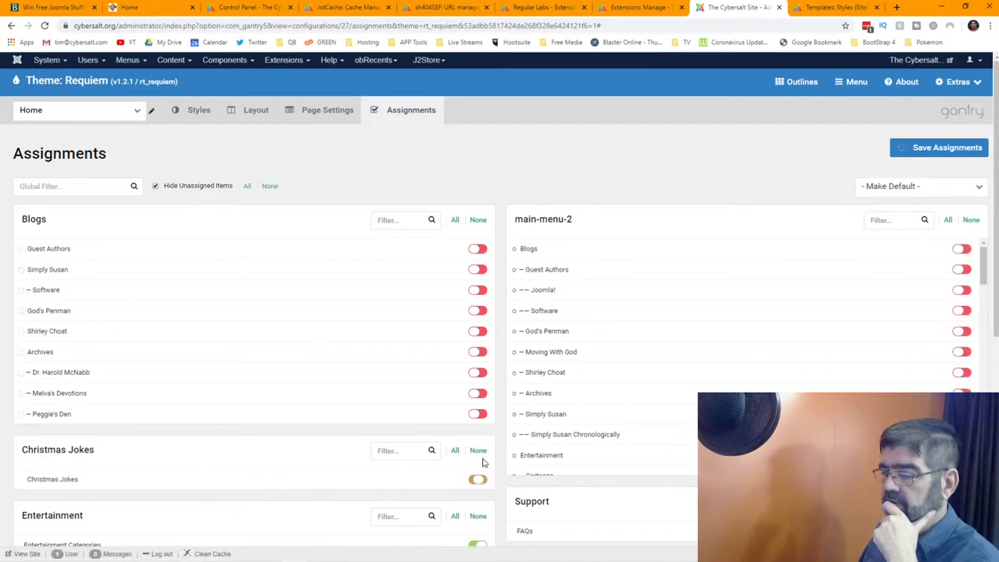
pyautogui.click(477, 479)
pyautogui.scroll(-1, 468, 438)
pyautogui.click(477, 440)
pyautogui.click(480, 509)
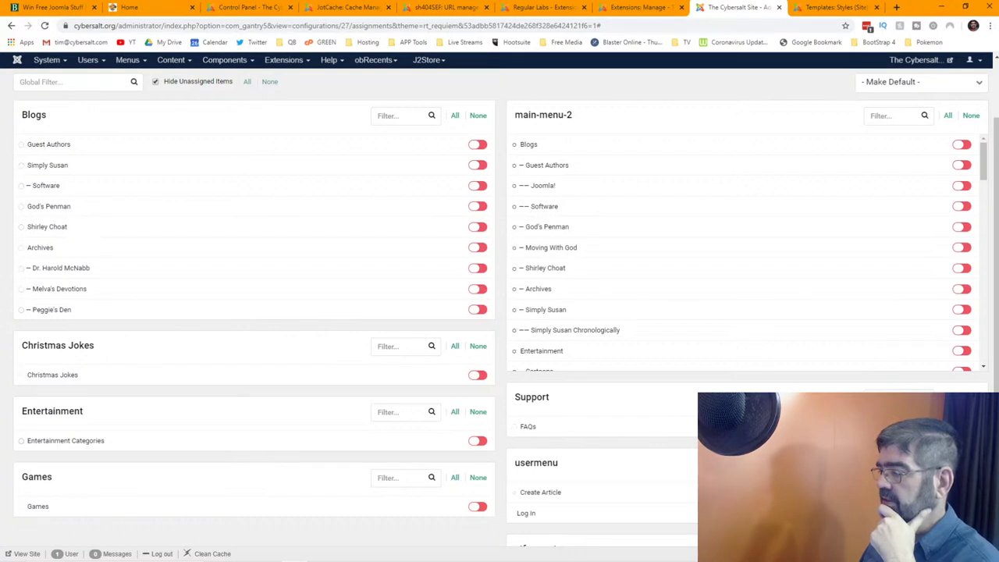
pyautogui.scroll(-2, 684, 383)
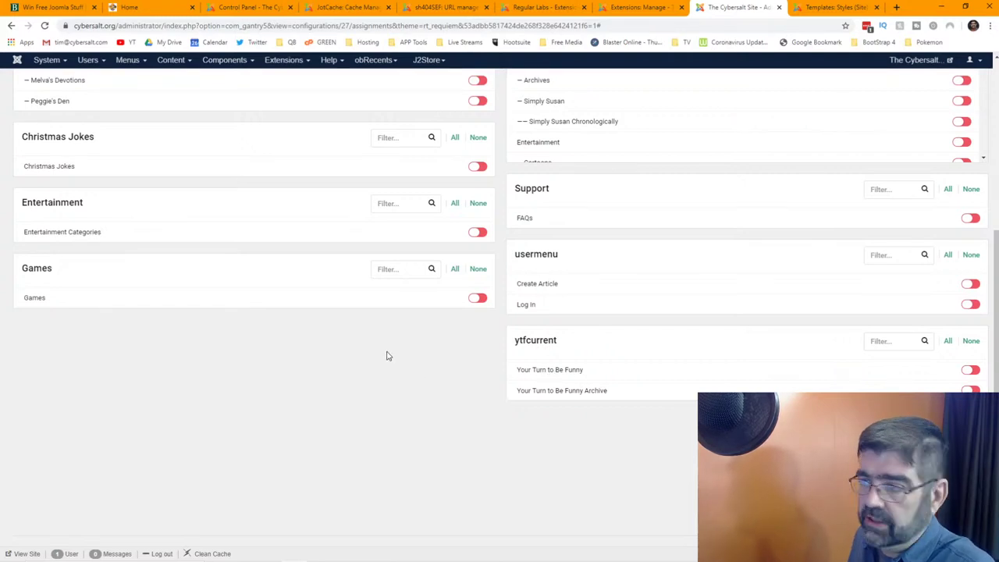
pyautogui.scroll(4, 381, 342)
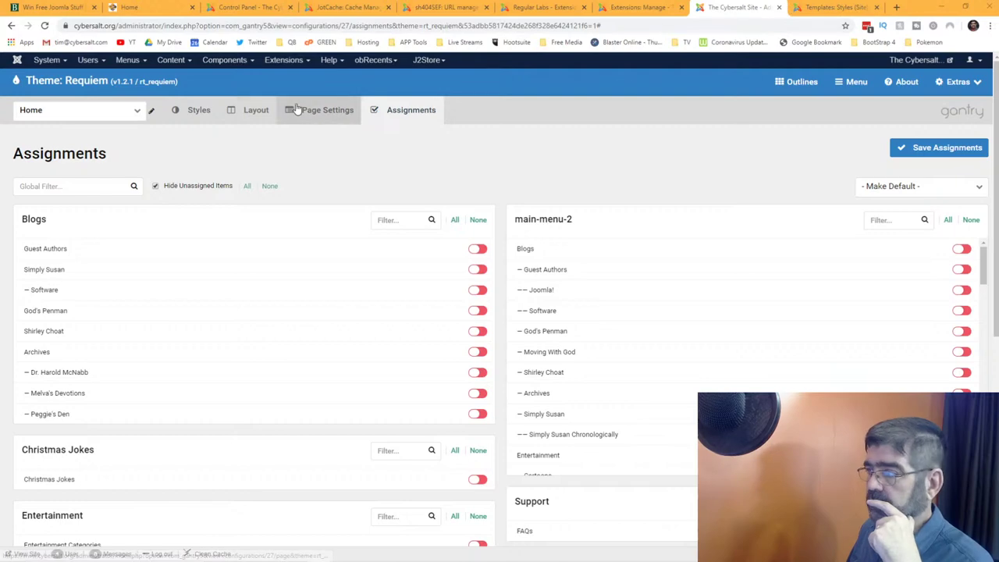
# Open Bubble Shooter from the live site's Games page and check its template layout from header to footer
pyautogui.click(844, 9)
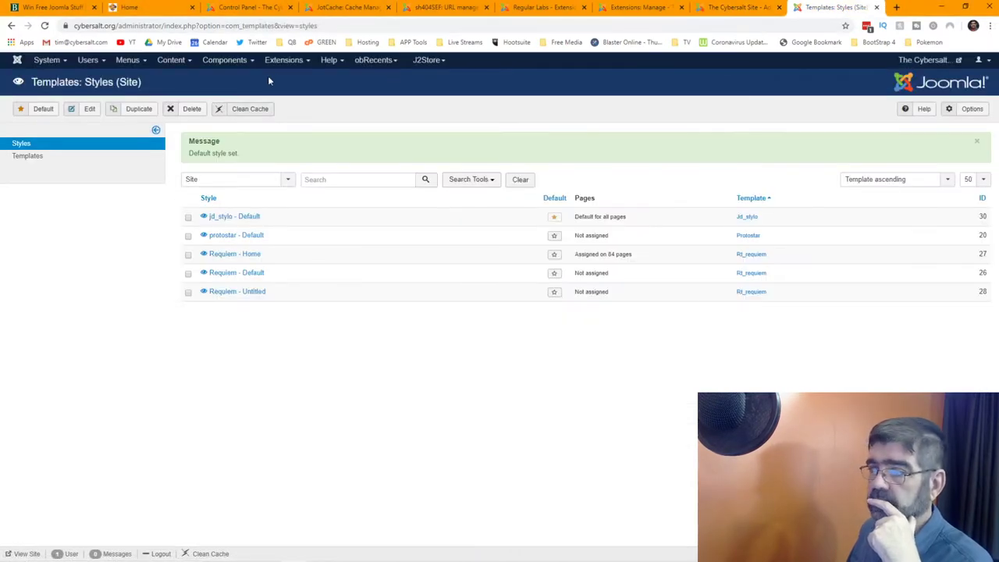
pyautogui.click(123, 7)
pyautogui.moveTo(323, 156)
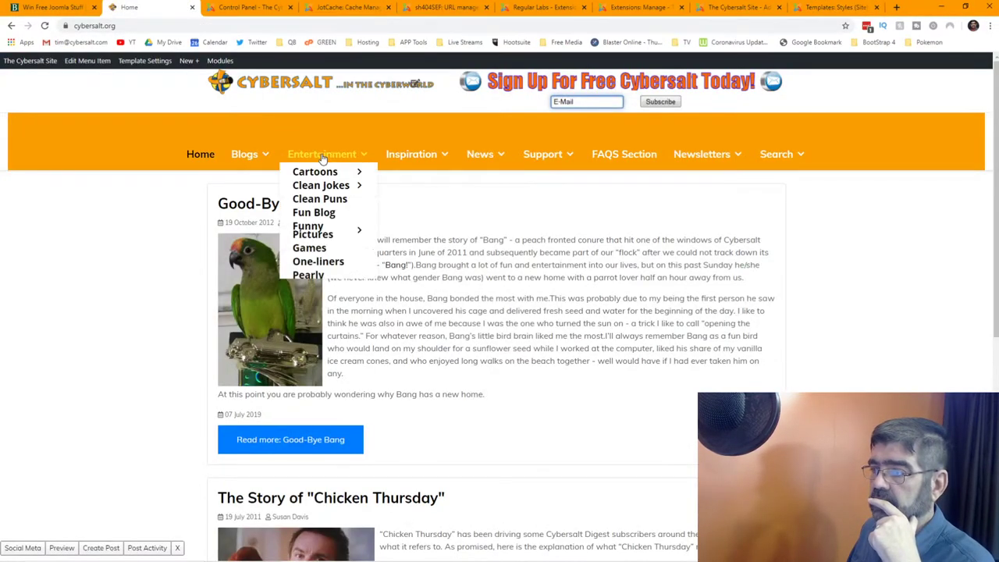
pyautogui.click(324, 249)
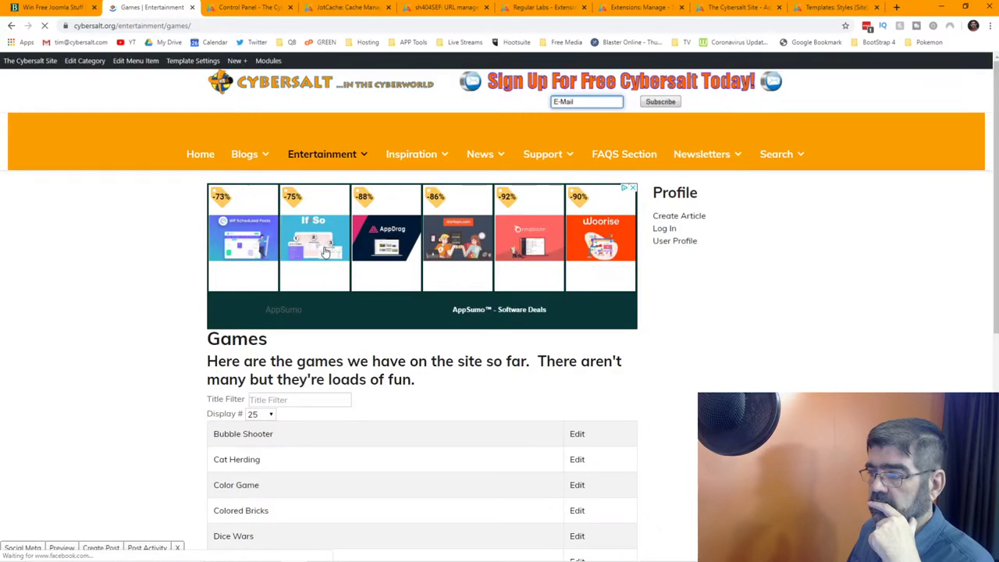
pyautogui.click(263, 440)
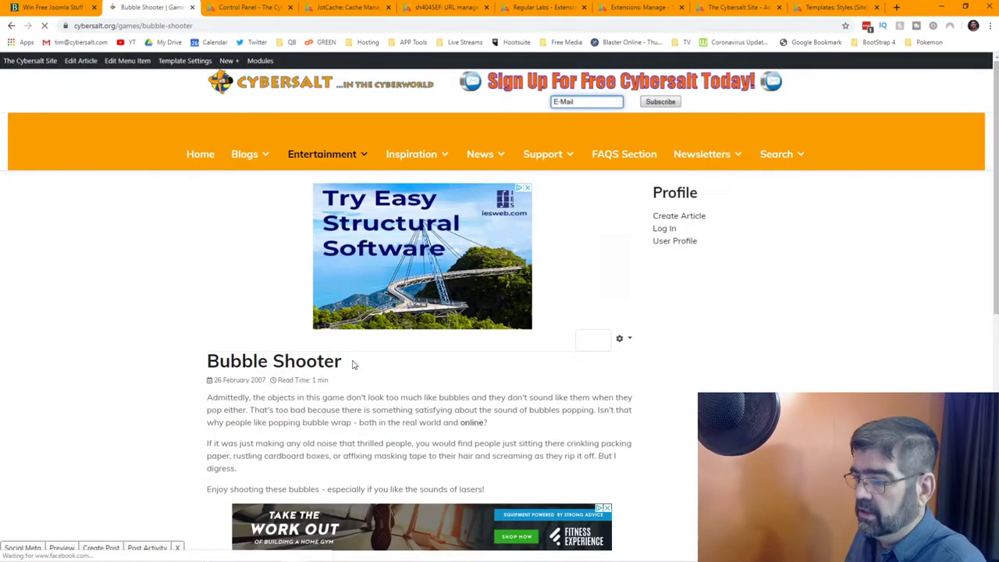
pyautogui.scroll(-1, 352, 365)
pyautogui.scroll(1, 352, 365)
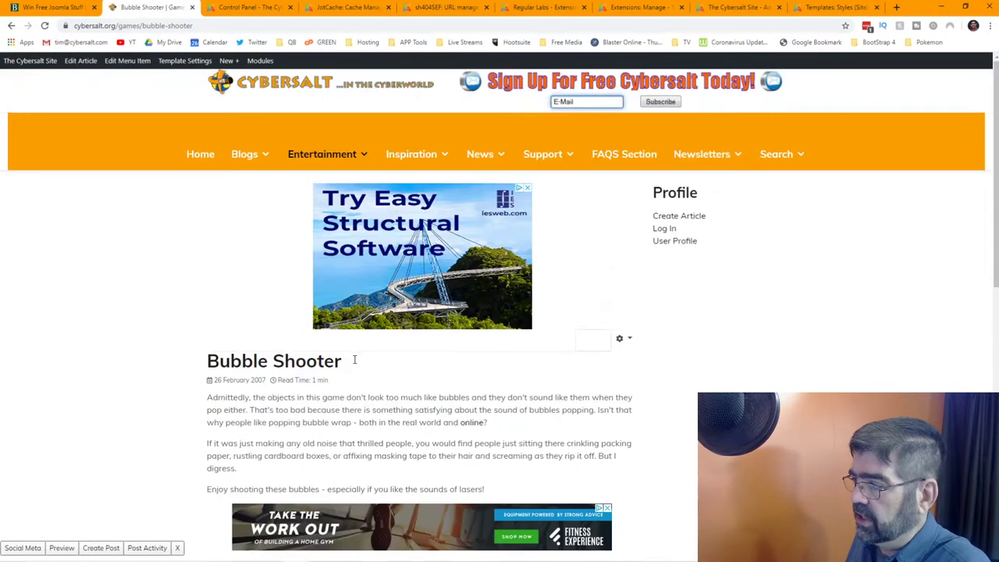
pyautogui.scroll(-6, 354, 364)
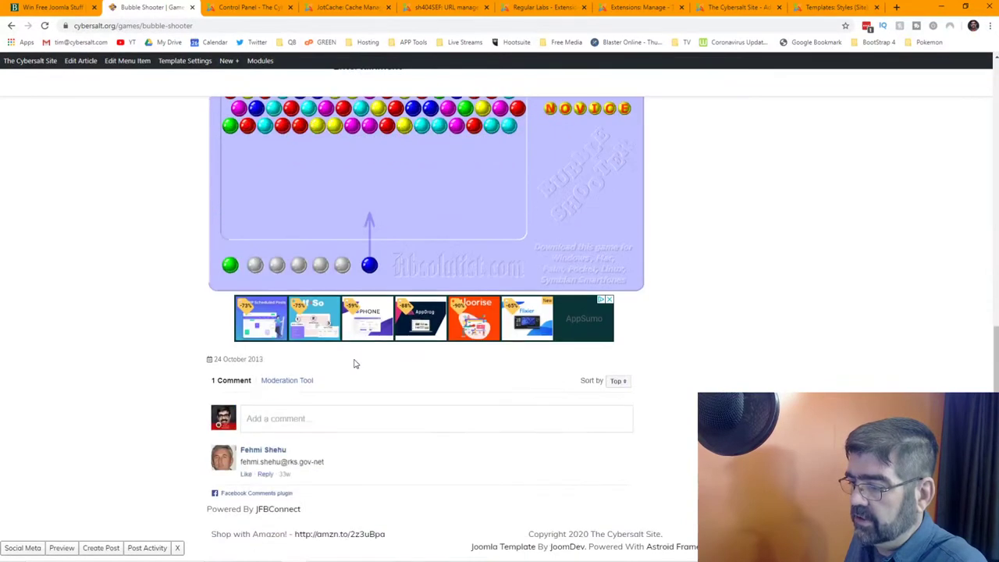
pyautogui.scroll(6, 353, 364)
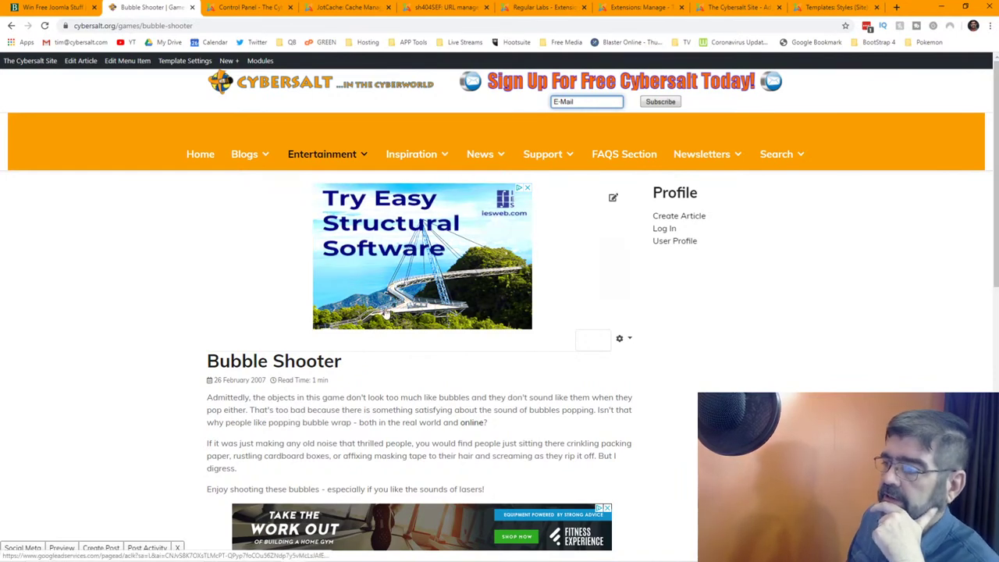
# Check the Totally Tim blog page's layout down to its subcategories and open the Cybersalt Shaker subcategory
pyautogui.moveTo(380, 153)
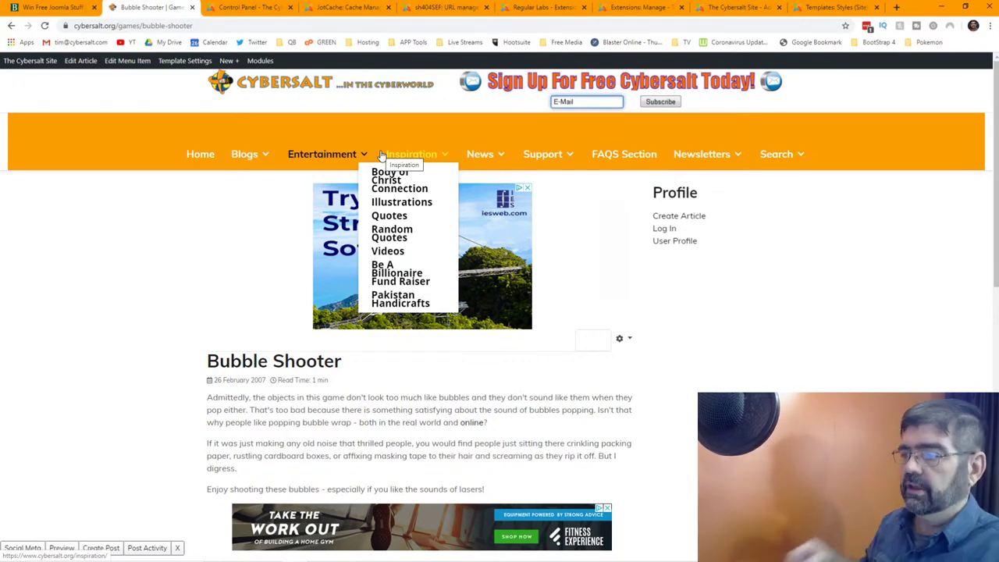
pyautogui.moveTo(245, 164)
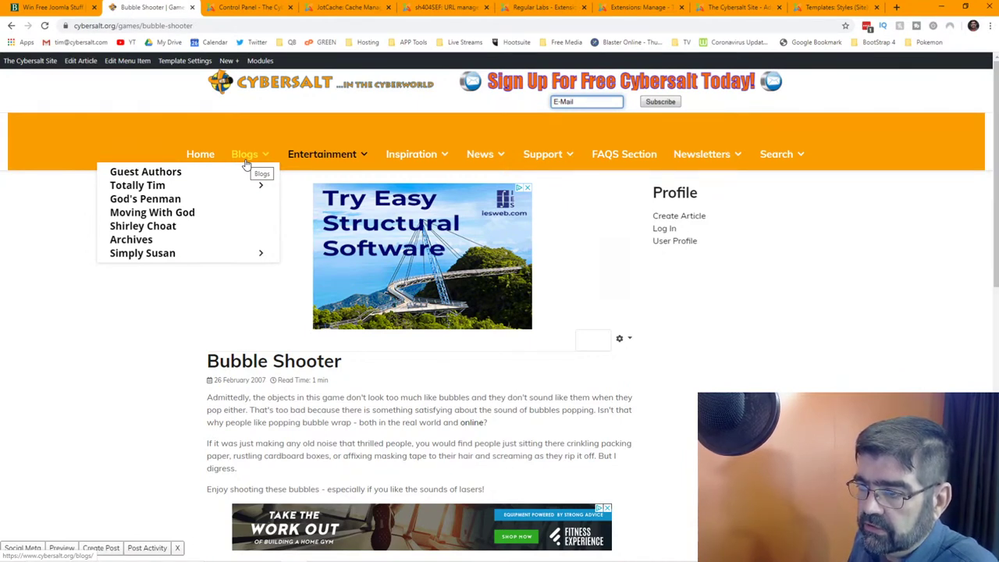
pyautogui.click(158, 190)
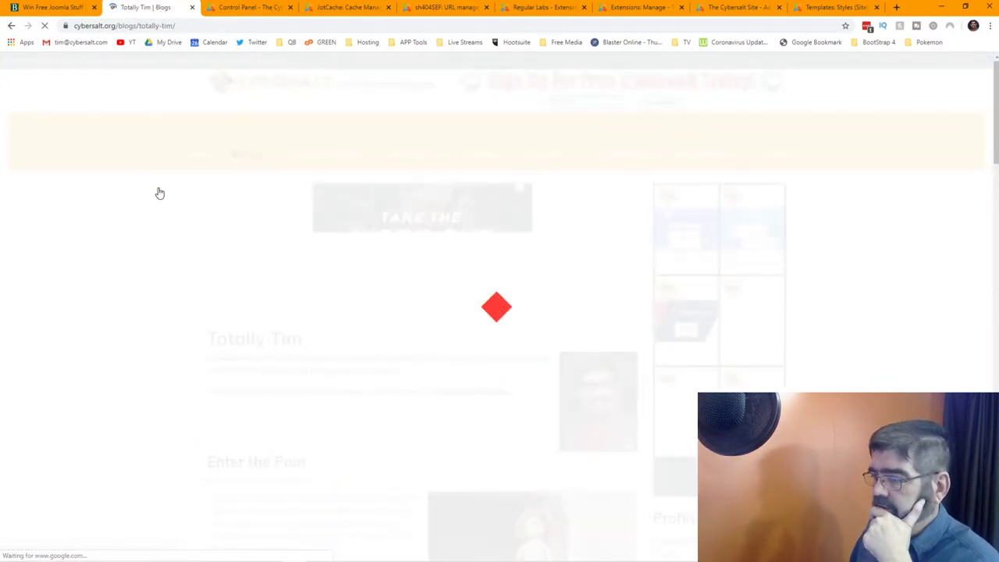
pyautogui.scroll(-2, 605, 226)
pyautogui.scroll(-2, 606, 228)
pyautogui.scroll(-3, 603, 228)
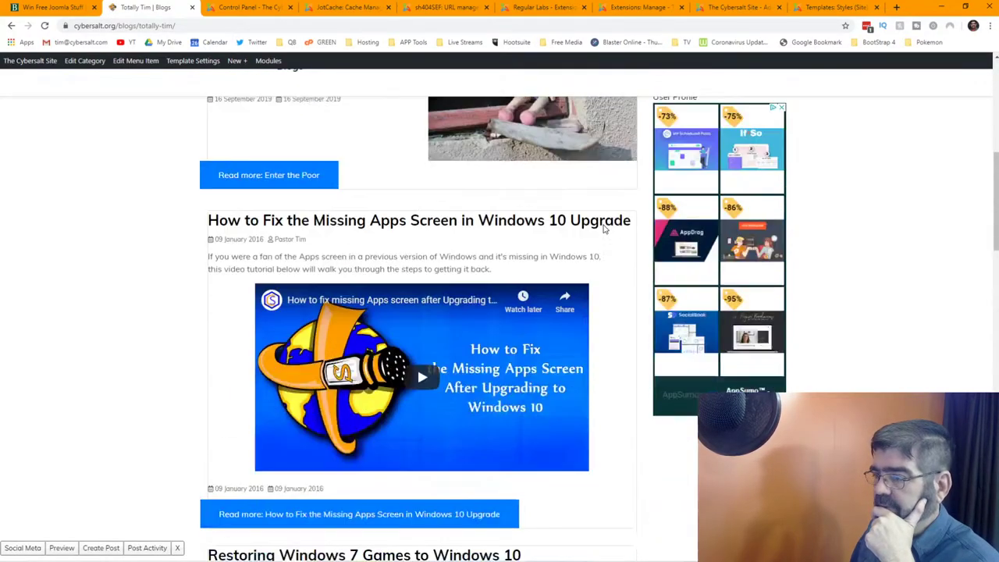
pyautogui.scroll(-3, 480, 249)
pyautogui.scroll(-5, 481, 249)
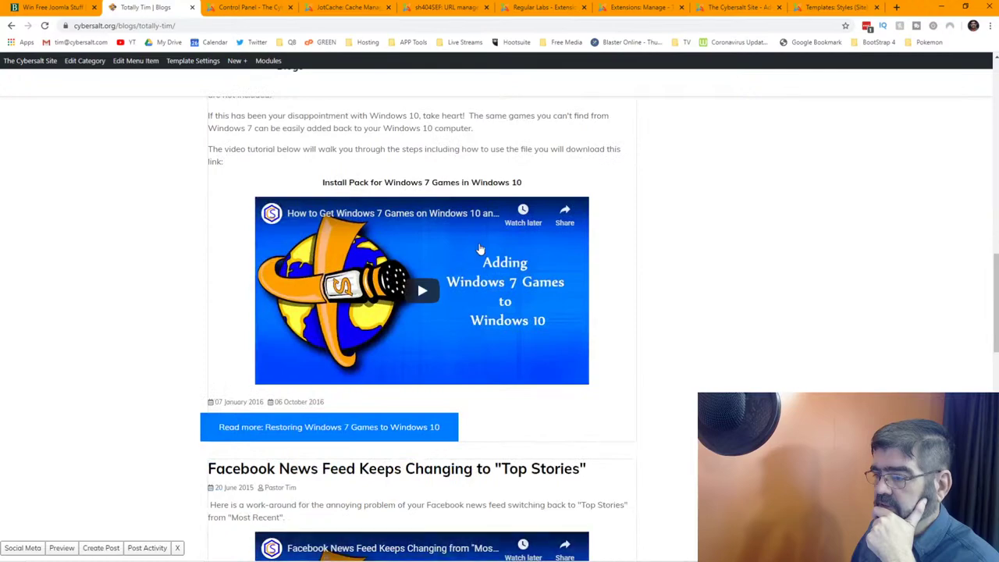
pyautogui.scroll(-7, 562, 302)
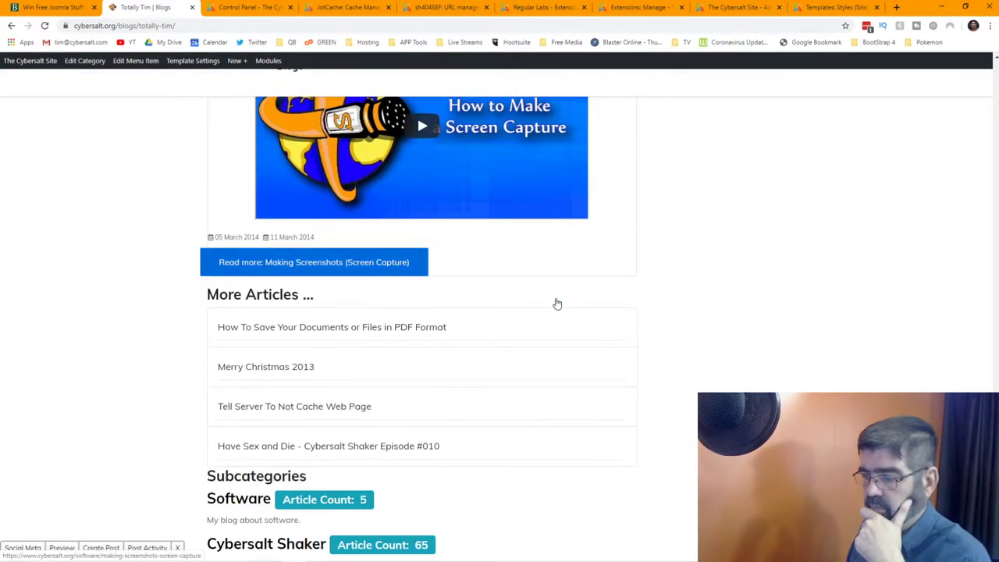
pyautogui.scroll(-1, 557, 304)
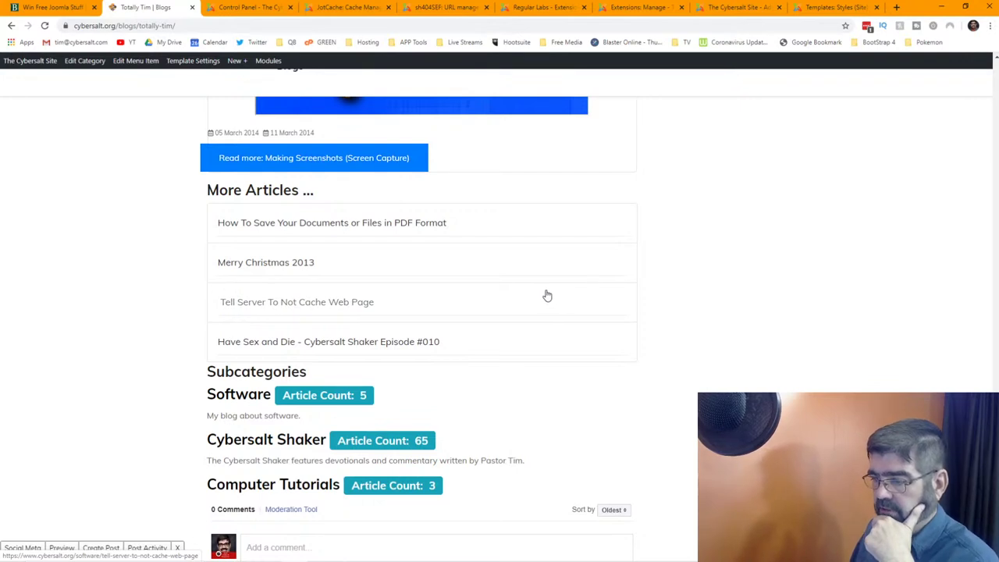
pyautogui.click(266, 442)
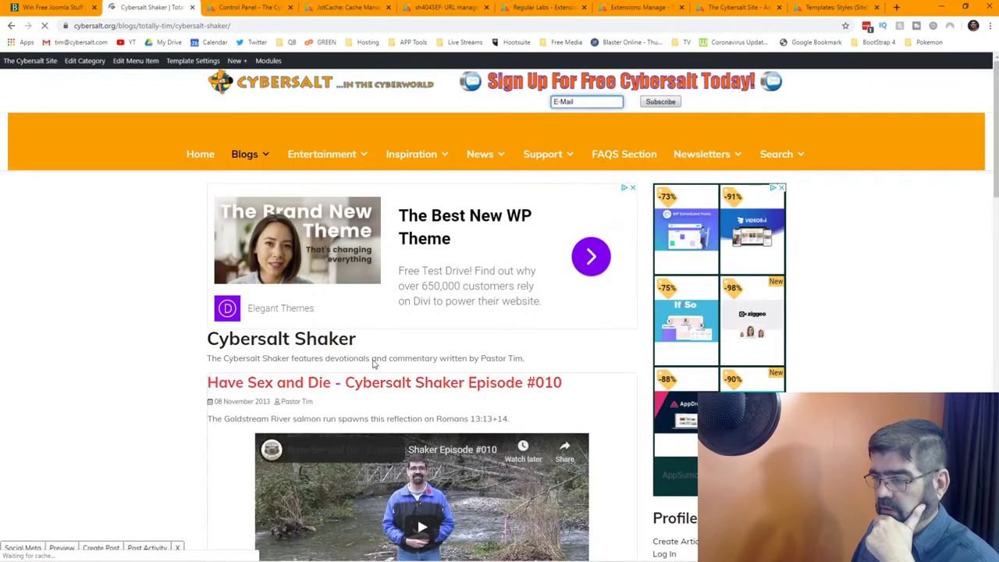
# Check the video layout on the Cybersalt Shaker category page and copy the page's address
pyautogui.scroll(-2, 448, 338)
pyautogui.scroll(-5, 447, 338)
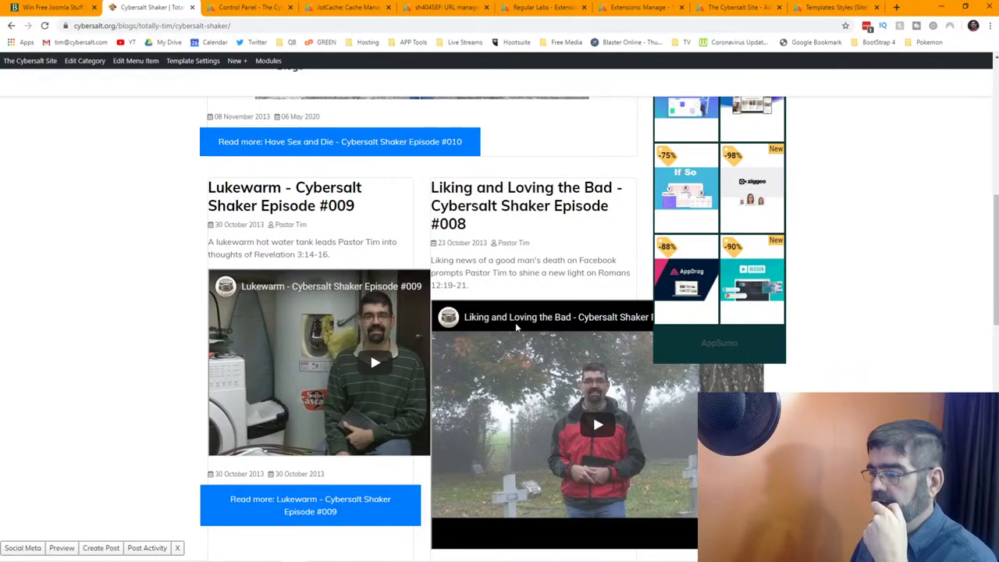
pyautogui.click(267, 26)
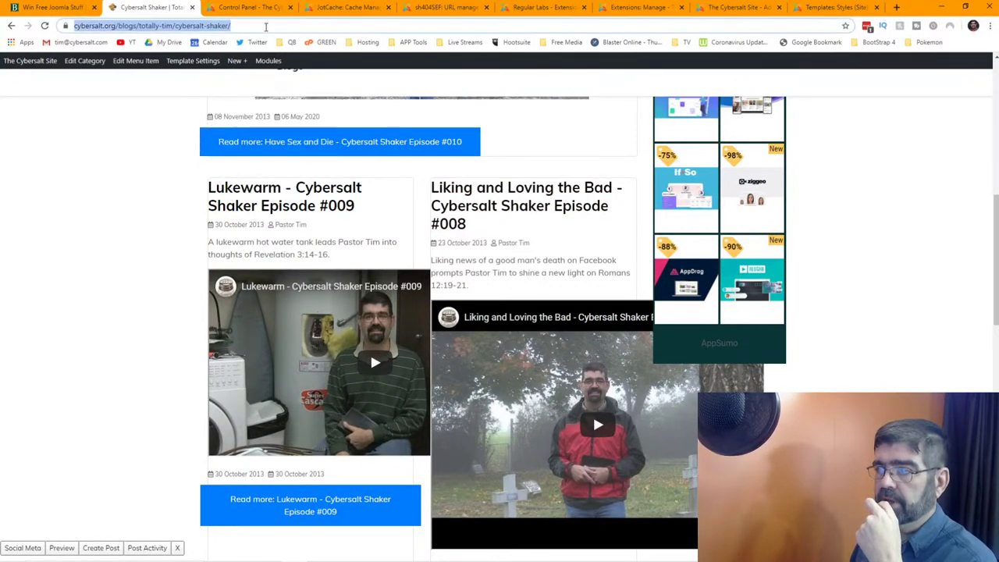
pyautogui.rightClick(266, 28)
pyautogui.click(285, 84)
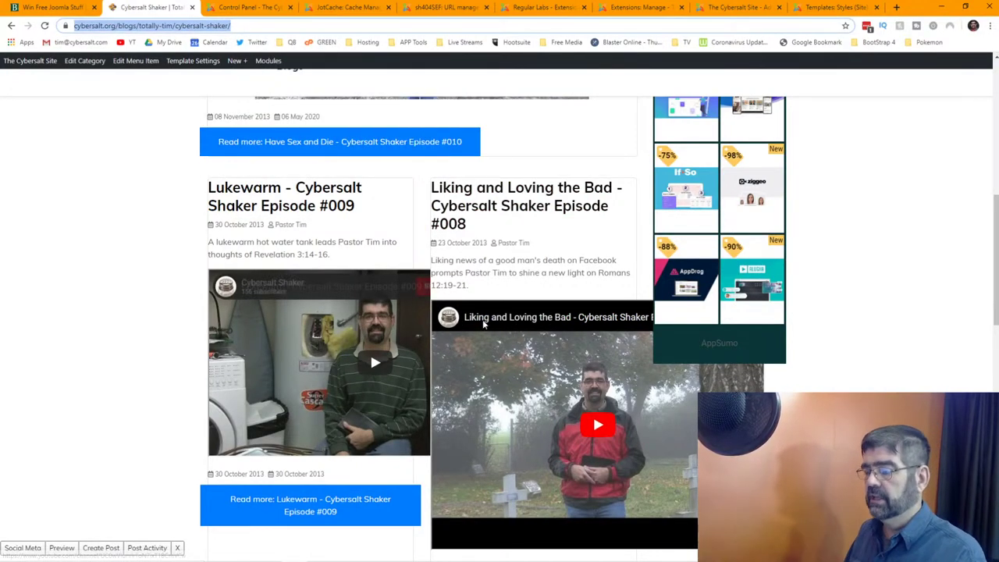
pyautogui.scroll(4, 464, 206)
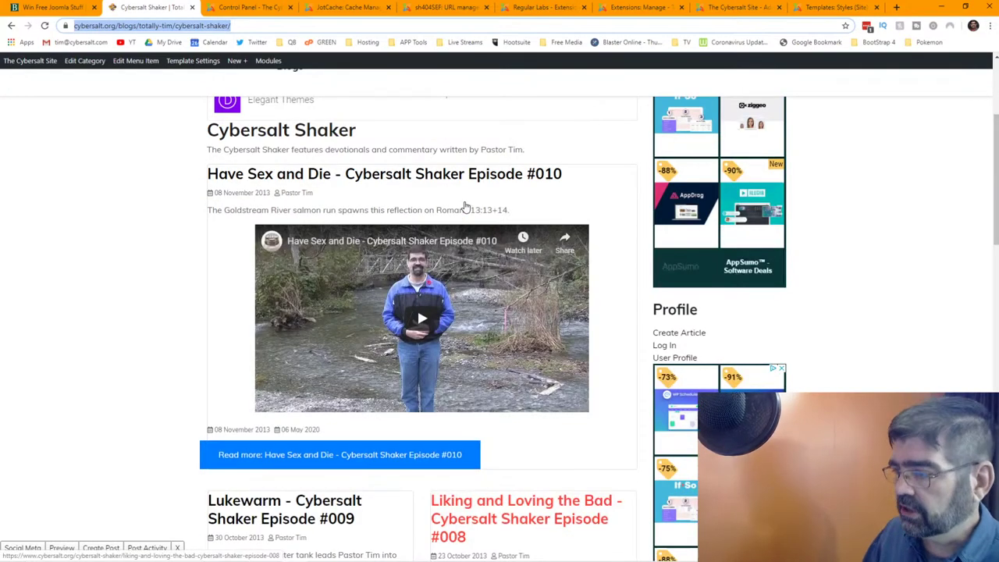
pyautogui.scroll(-1, 466, 207)
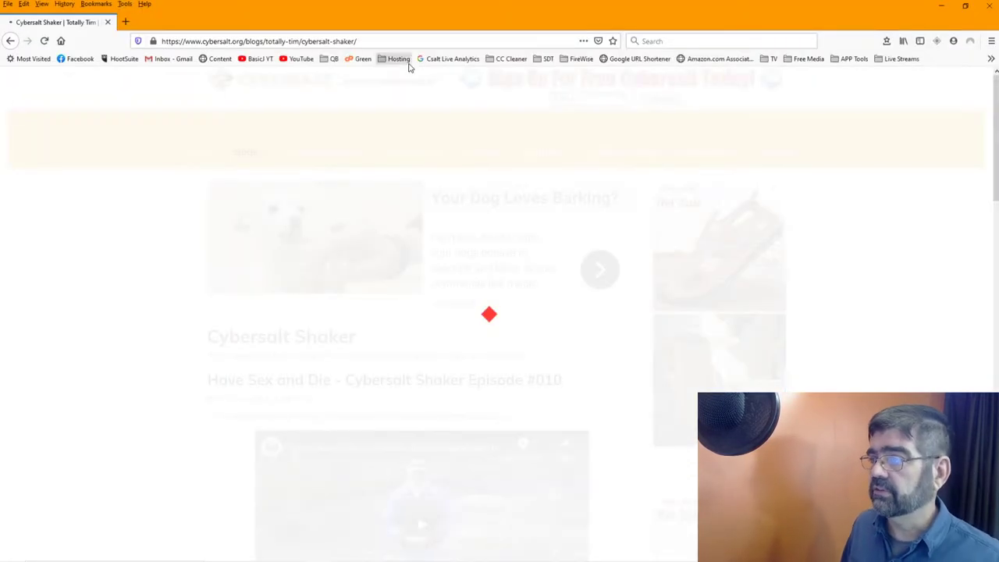
# Check the Cybersalt Shaker page's video layout in Firefox down to More Articles and return to the same page in Chrome
pyautogui.scroll(-6, 417, 265)
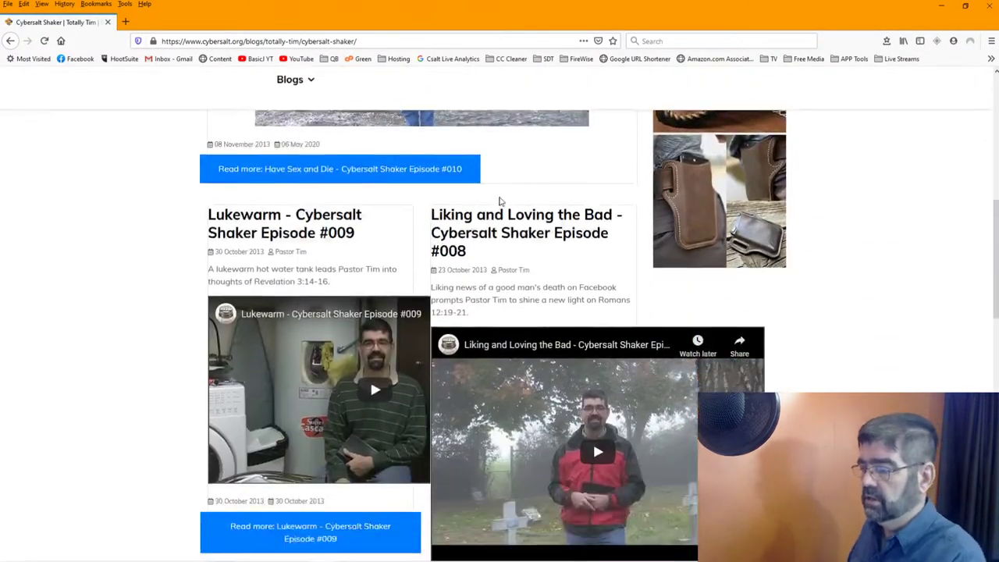
pyautogui.scroll(-1, 500, 202)
pyautogui.scroll(-8, 500, 201)
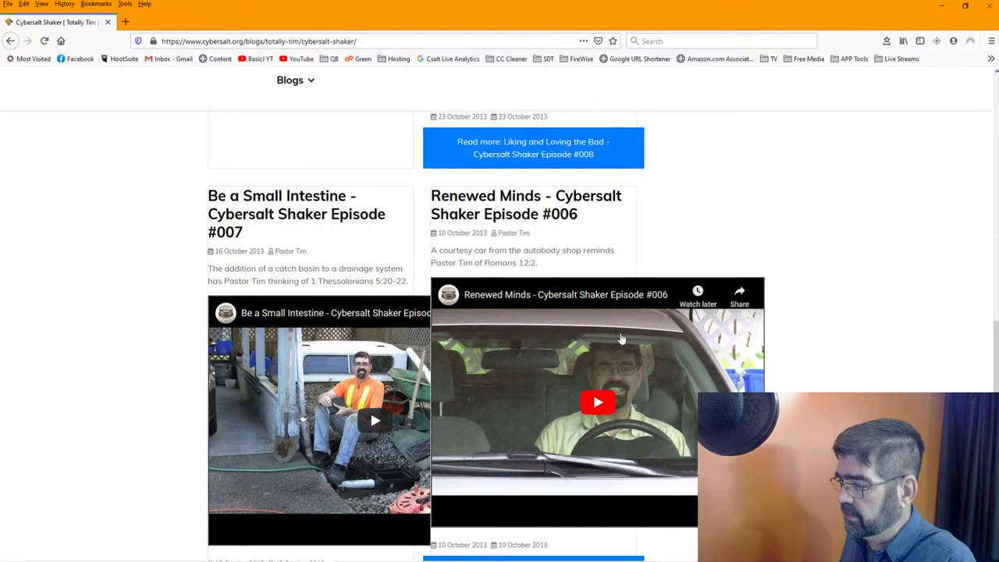
pyautogui.scroll(-3, 381, 349)
pyautogui.scroll(-2, 618, 363)
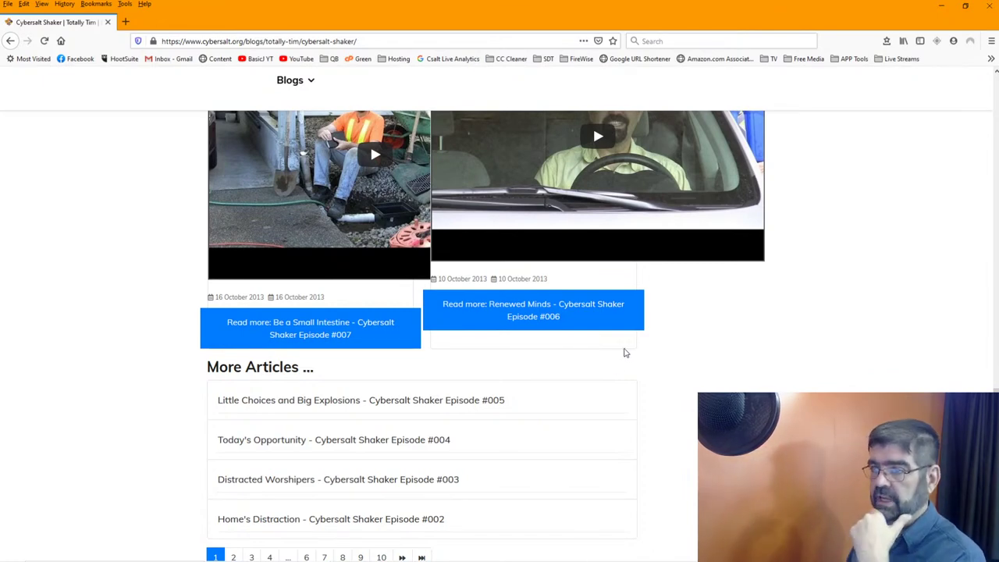
pyautogui.click(942, 6)
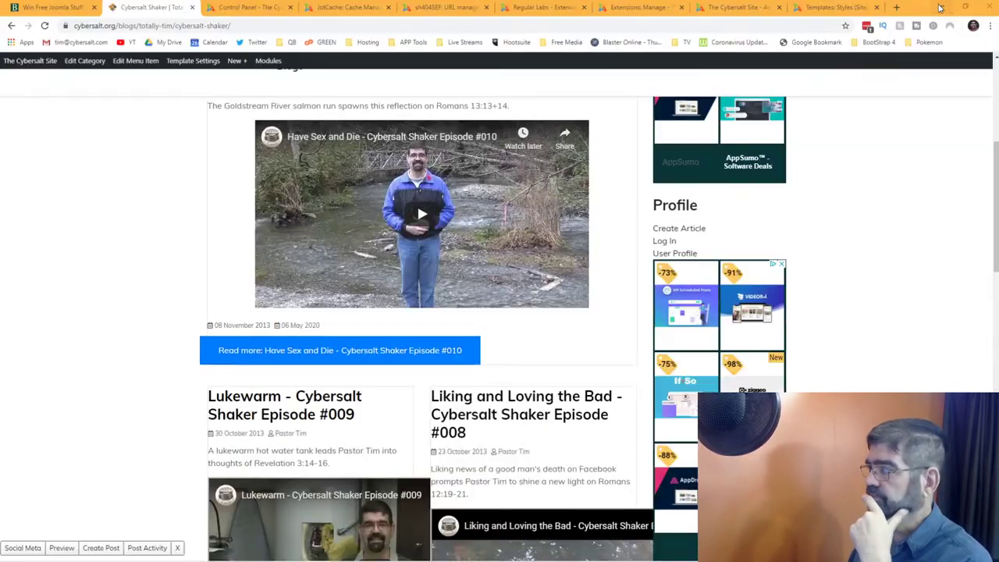
pyautogui.scroll(3, 512, 298)
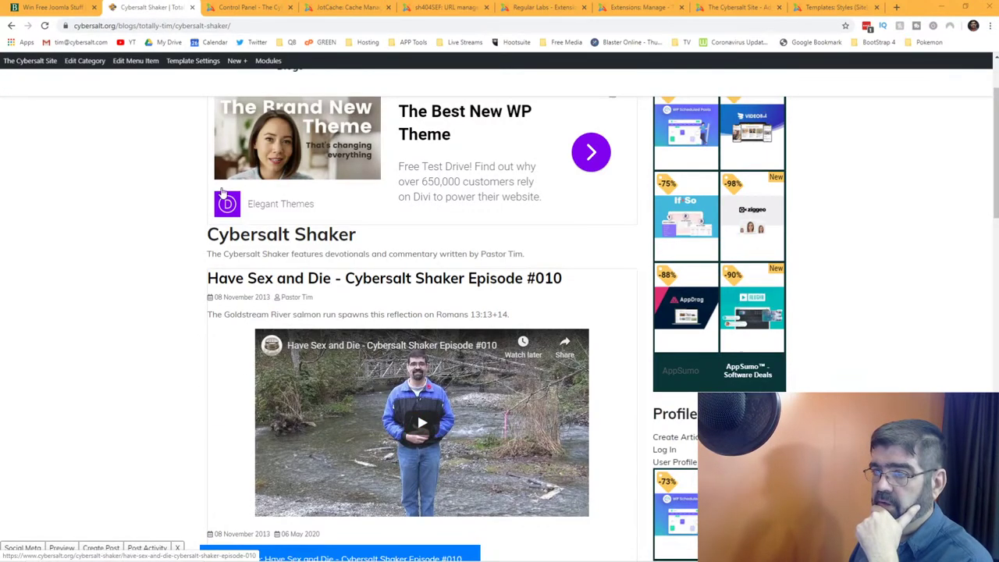
# Open the Cybersalt Shaker Episode #010 article from the category page and open it for editing
pyautogui.moveTo(34, 66)
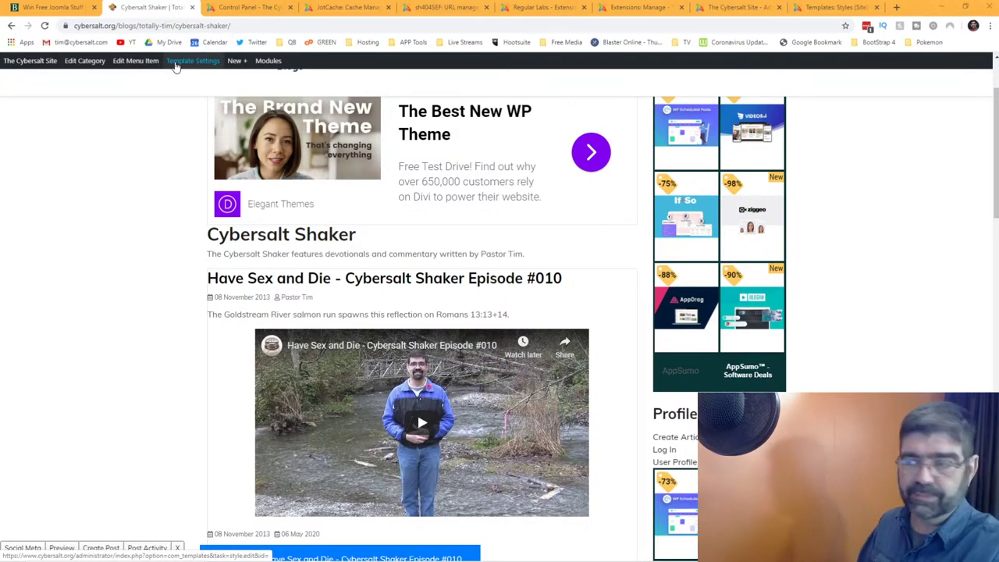
pyautogui.moveTo(232, 64)
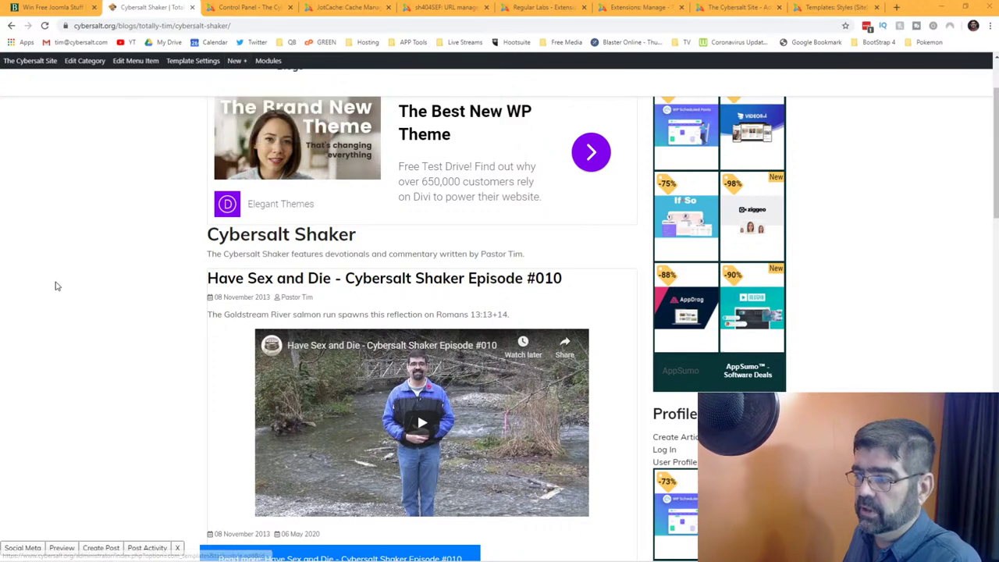
pyautogui.click(270, 280)
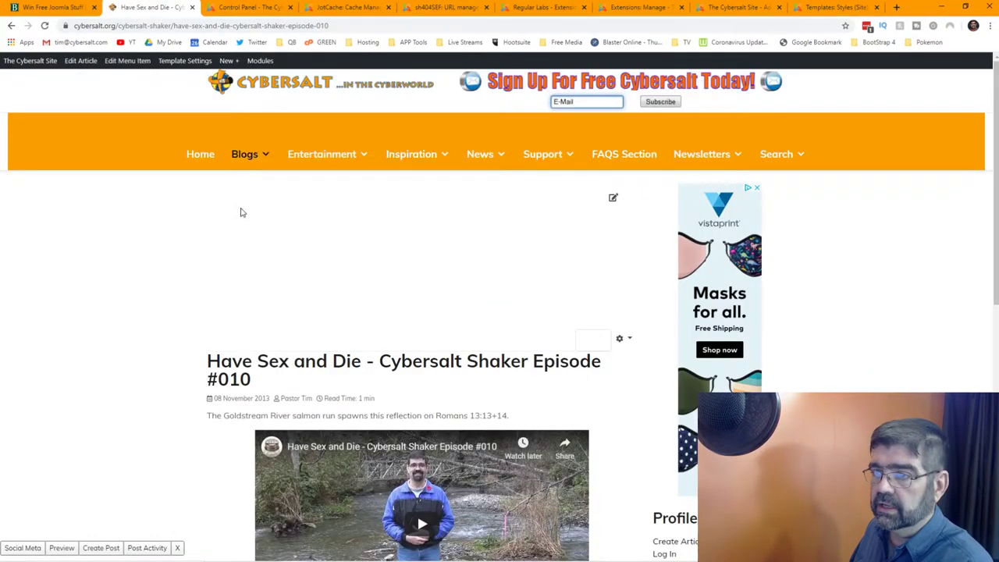
pyautogui.click(82, 62)
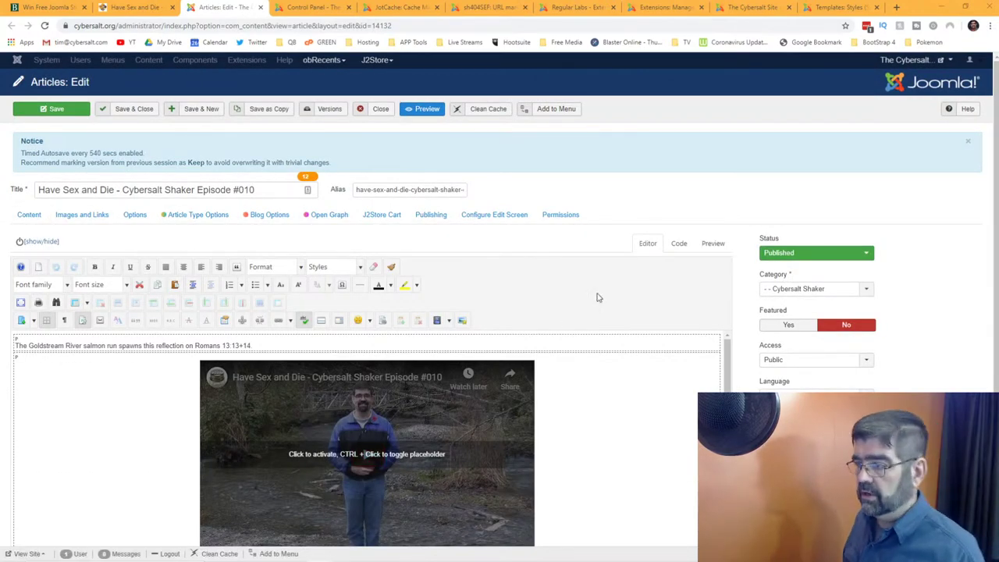
# Examine the HTML code of the Episode #010 article, focusing on the YouTube embed address in the iframe
pyautogui.click(684, 248)
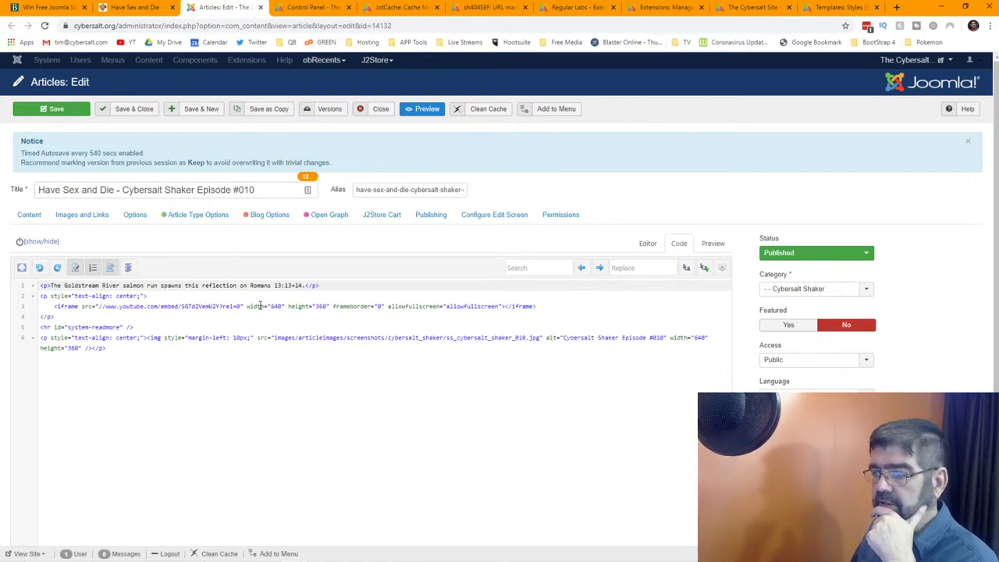
pyautogui.moveTo(106, 306); pyautogui.dragTo(219, 306)
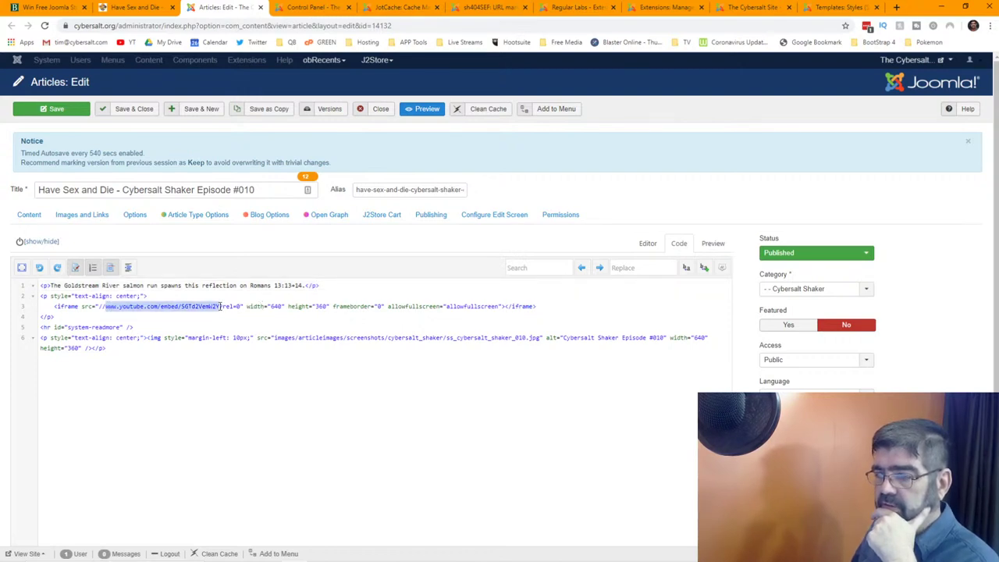
pyautogui.rightClick(209, 306)
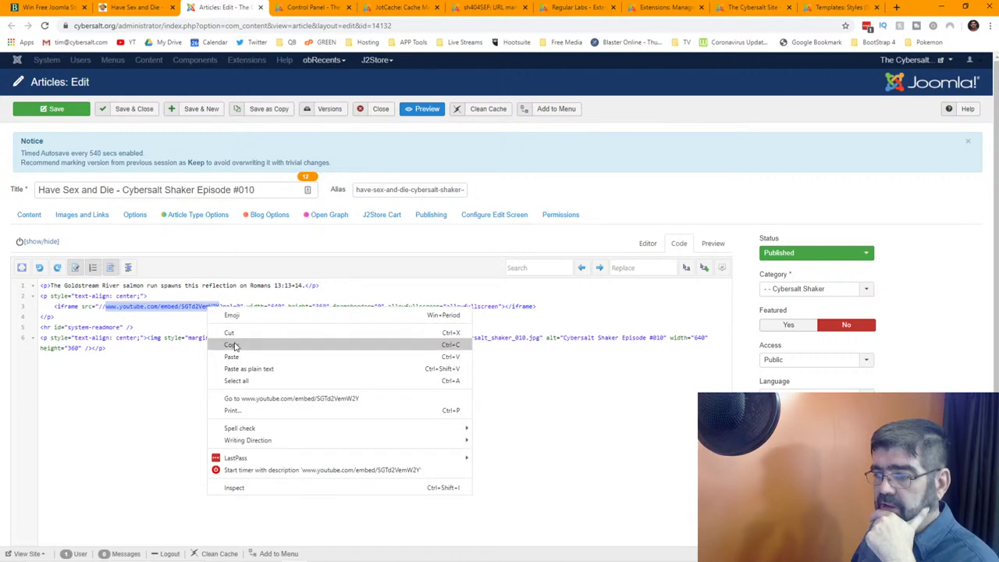
pyautogui.click(231, 325)
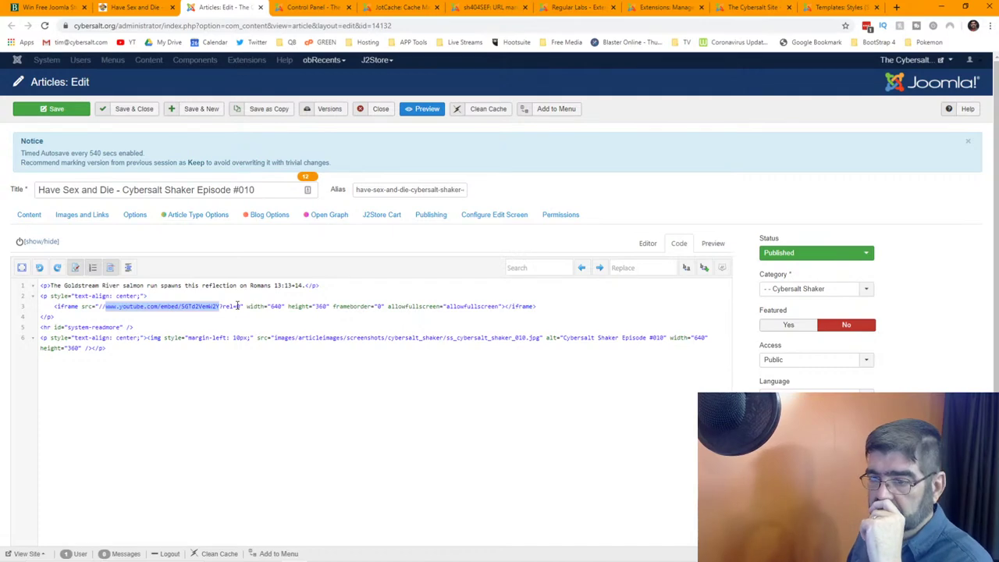
pyautogui.click(74, 318)
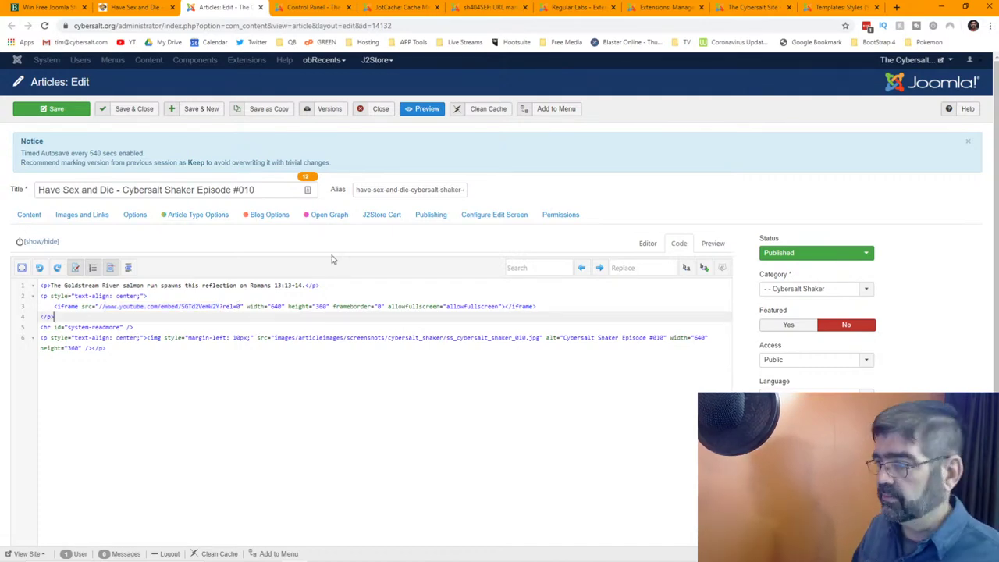
# Review the Episode #010 video, read-more break and image in the visual editor, and close the article without saving
pyautogui.click(648, 243)
pyautogui.scroll(-2, 596, 402)
pyautogui.scroll(1, 598, 406)
pyautogui.scroll(1, 596, 404)
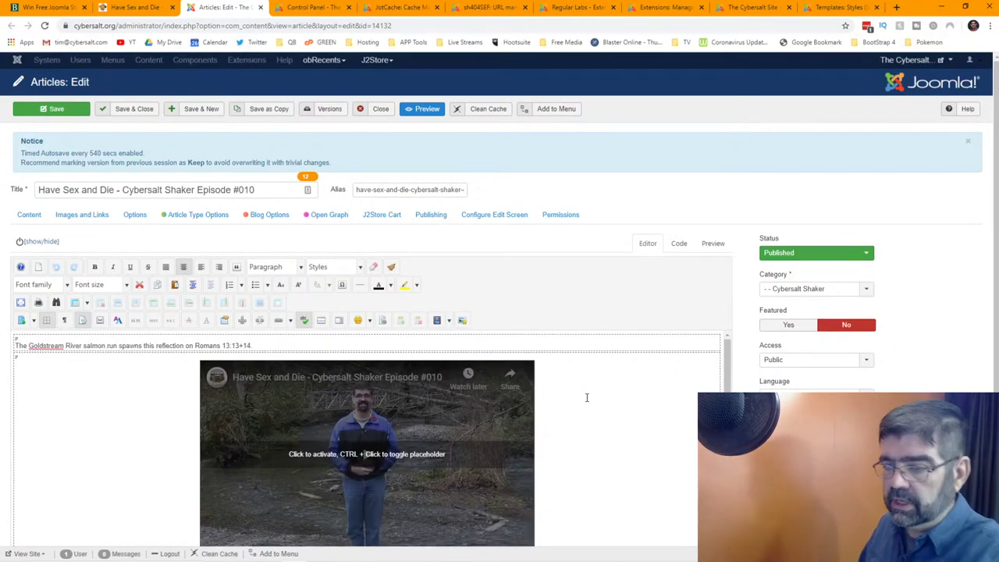
pyautogui.scroll(-2, 546, 398)
pyautogui.scroll(1, 353, 362)
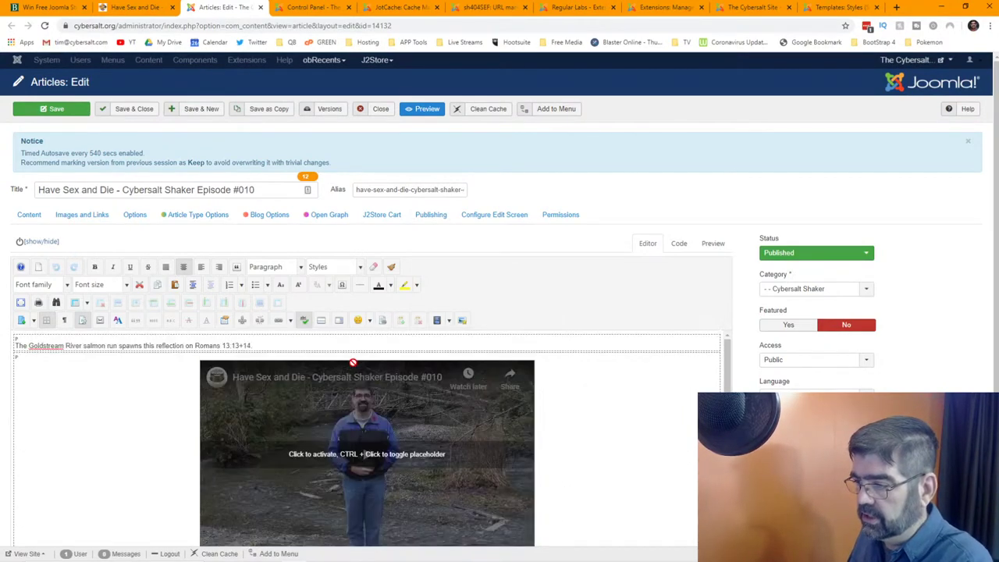
pyautogui.scroll(-2, 353, 363)
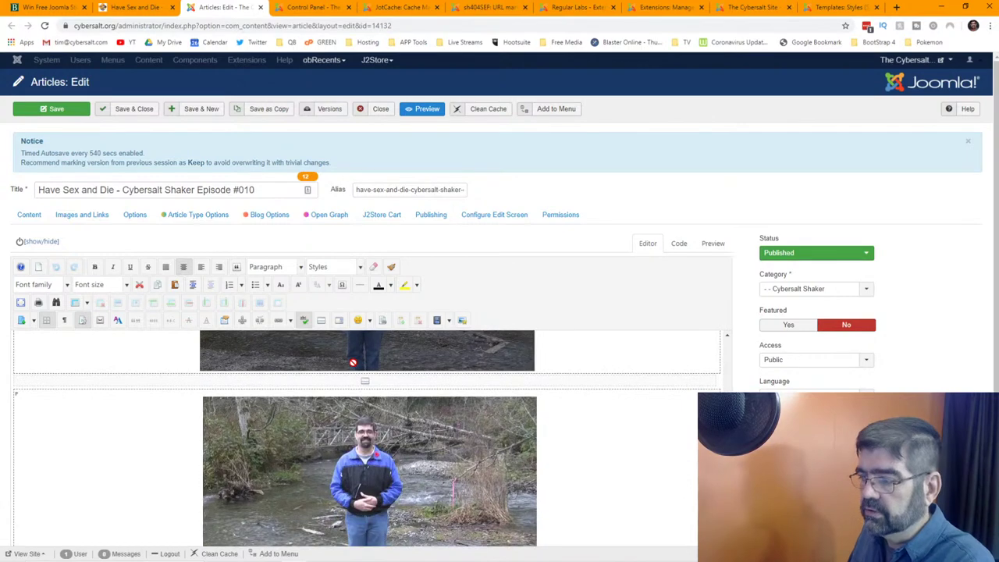
pyautogui.scroll(-2, 745, 362)
pyautogui.moveTo(727, 356); pyautogui.dragTo(742, 227)
pyautogui.click(44, 25)
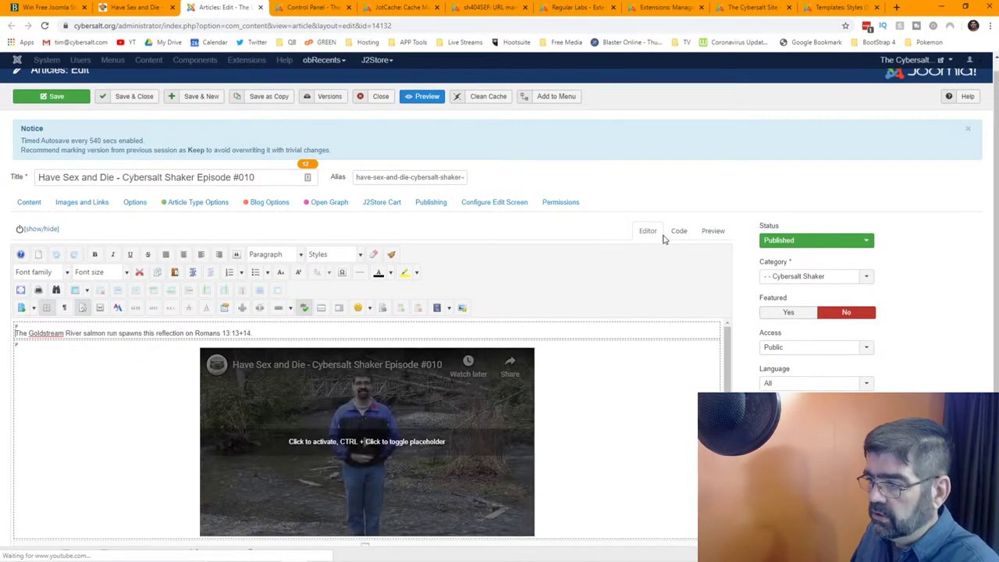
pyautogui.scroll(-1, 748, 190)
pyautogui.scroll(-1, 595, 315)
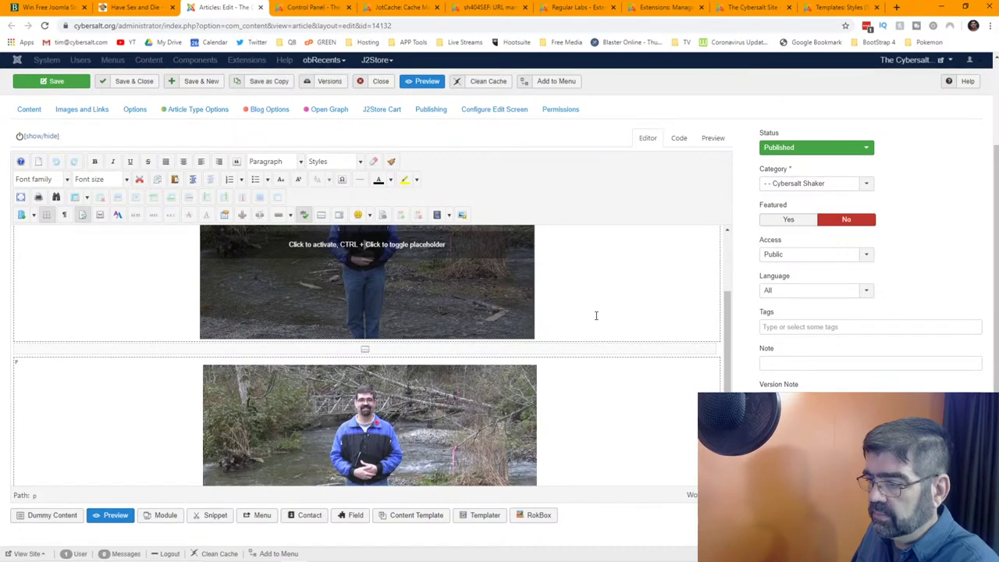
pyautogui.scroll(-1, 596, 315)
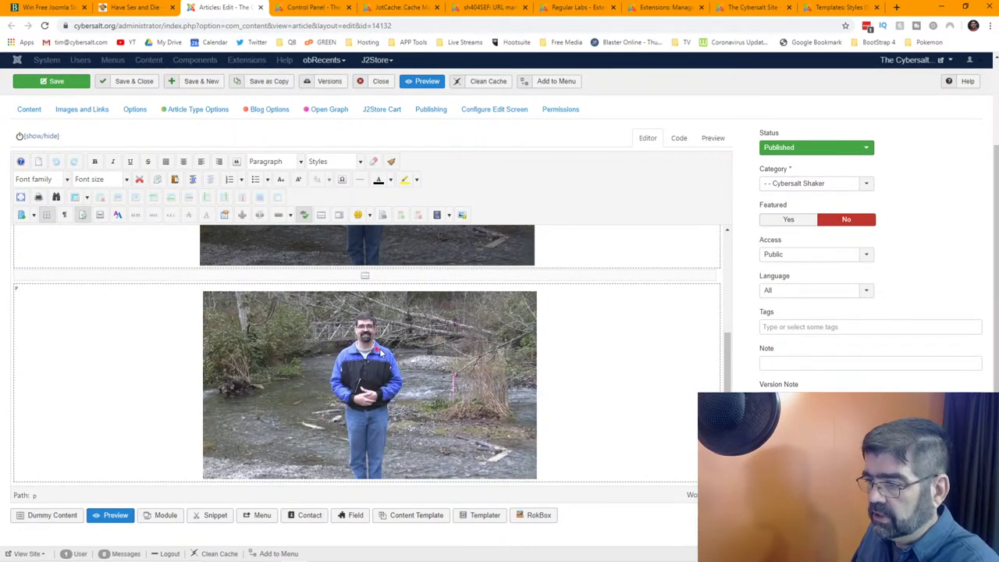
pyautogui.scroll(2, 381, 352)
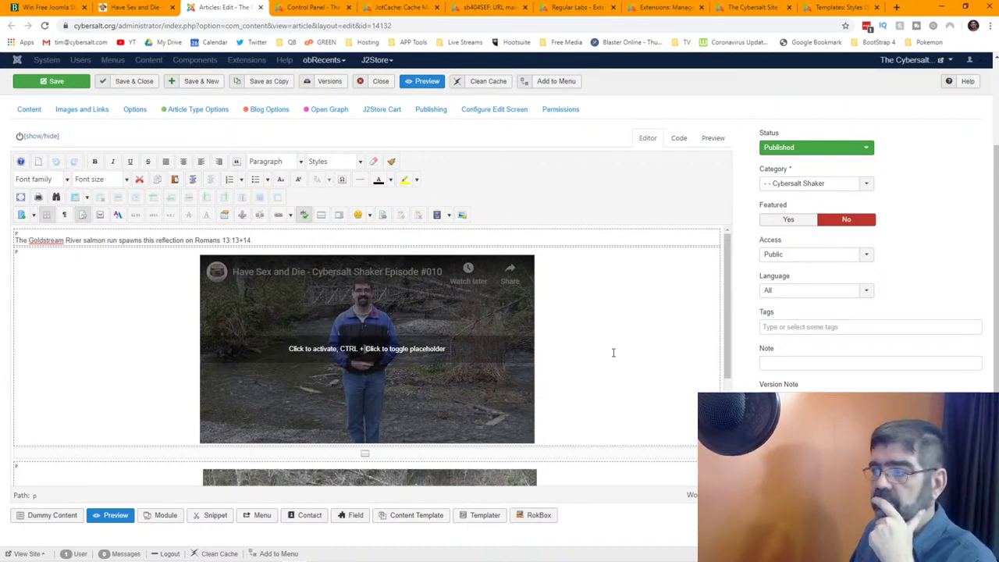
pyautogui.click(381, 83)
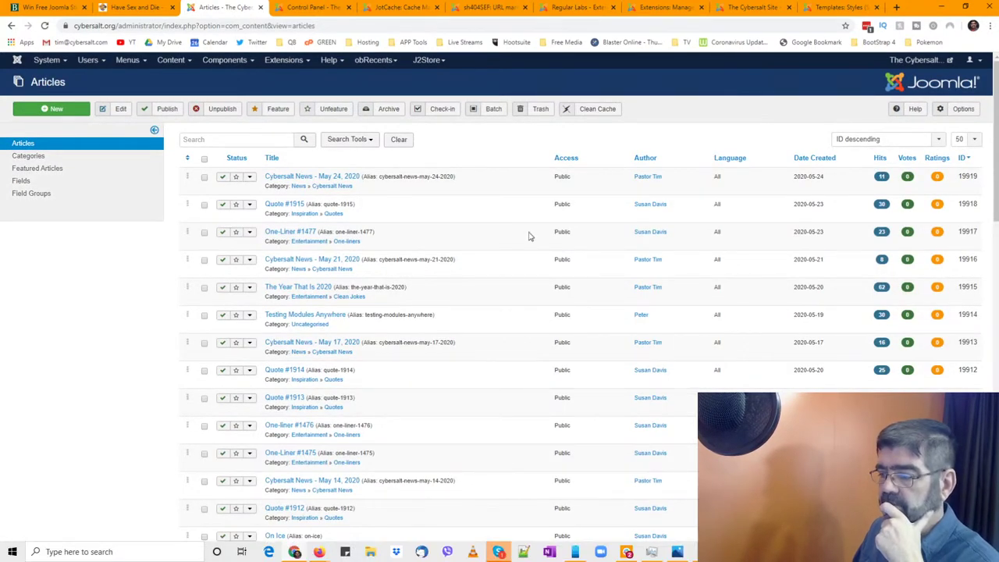
# Return to the live Episode #010 page and compare its embedded video with the image below it
pyautogui.click(499, 552)
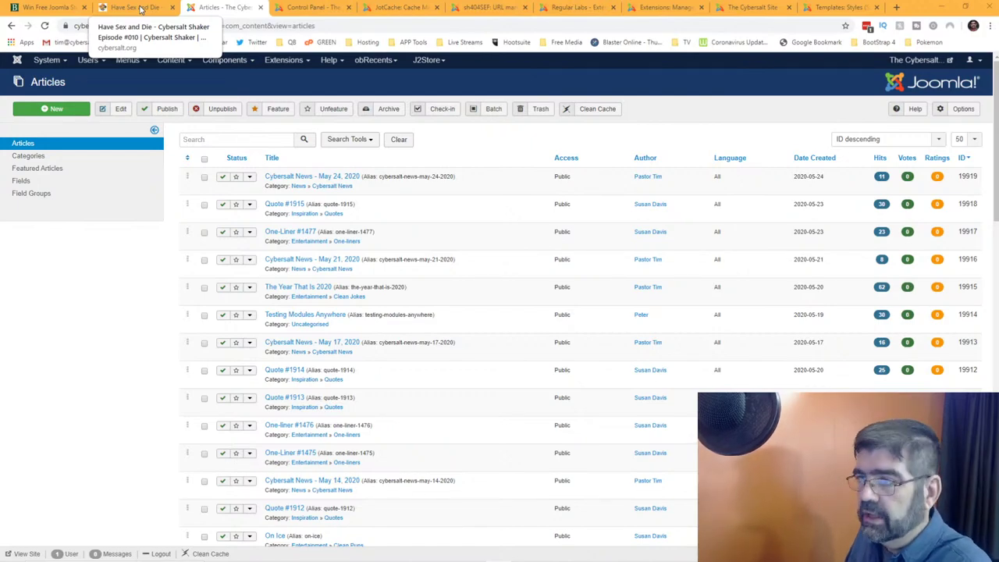
pyautogui.click(141, 9)
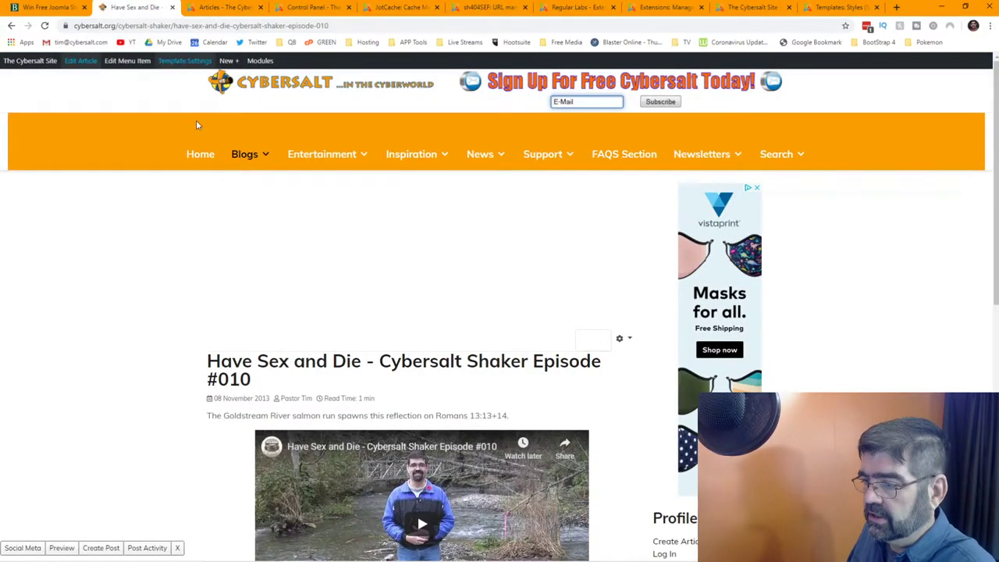
pyautogui.scroll(-2, 453, 282)
pyautogui.scroll(-3, 453, 283)
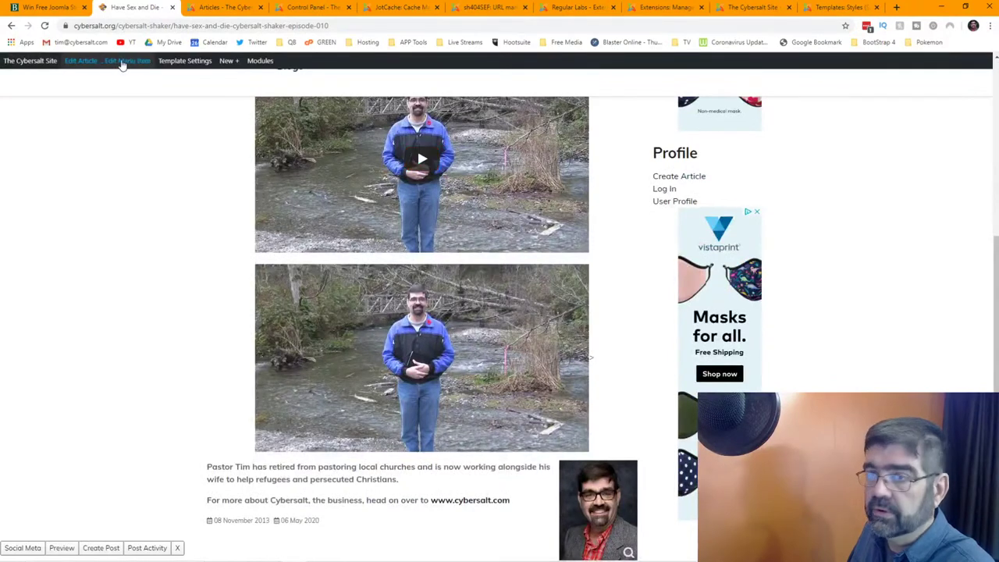
# Open the Lukewarm Episode #009 article from the Cybersalt Shaker page, view it in the article editor and return to its live page
pyautogui.click(13, 27)
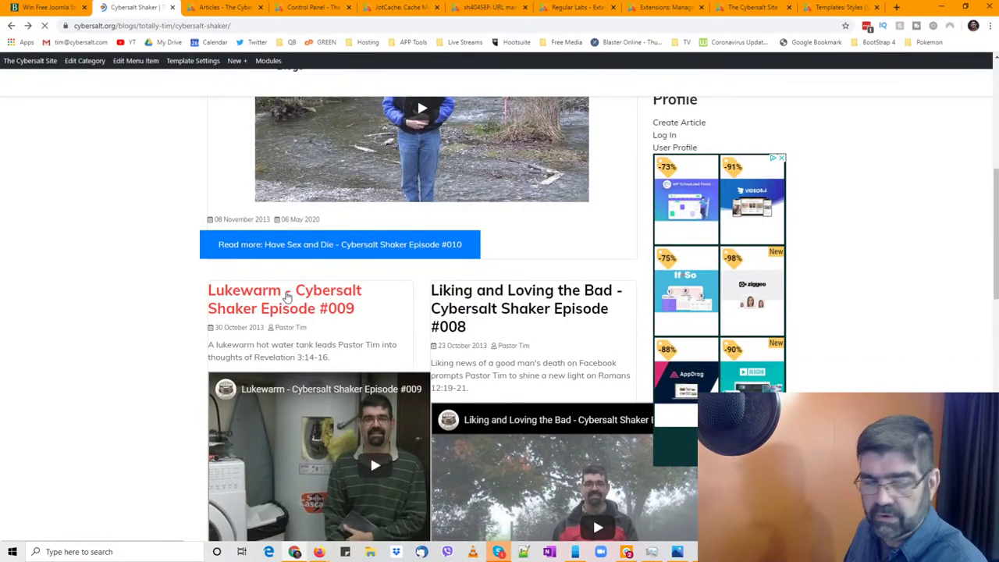
pyautogui.click(286, 296)
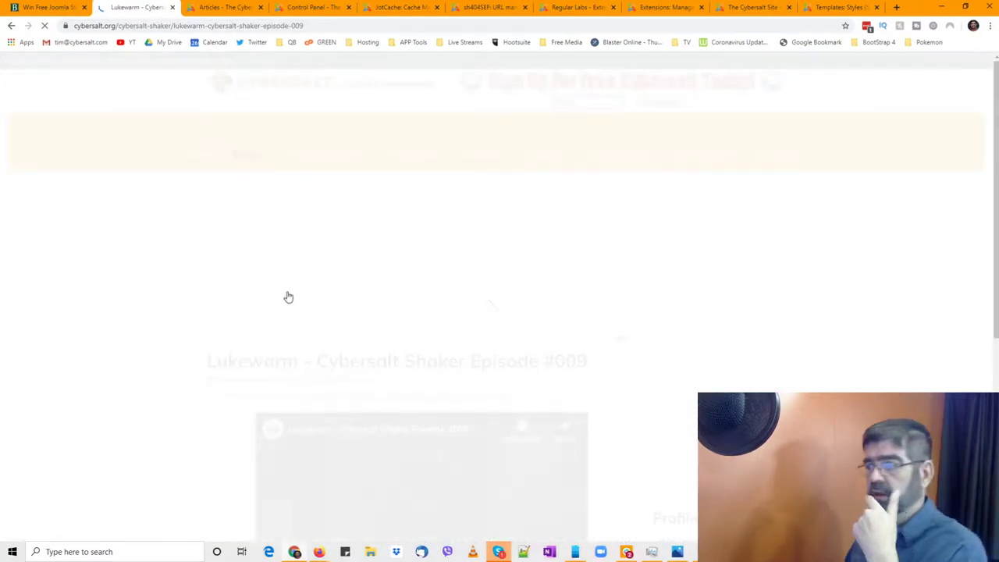
pyautogui.scroll(-3, 483, 259)
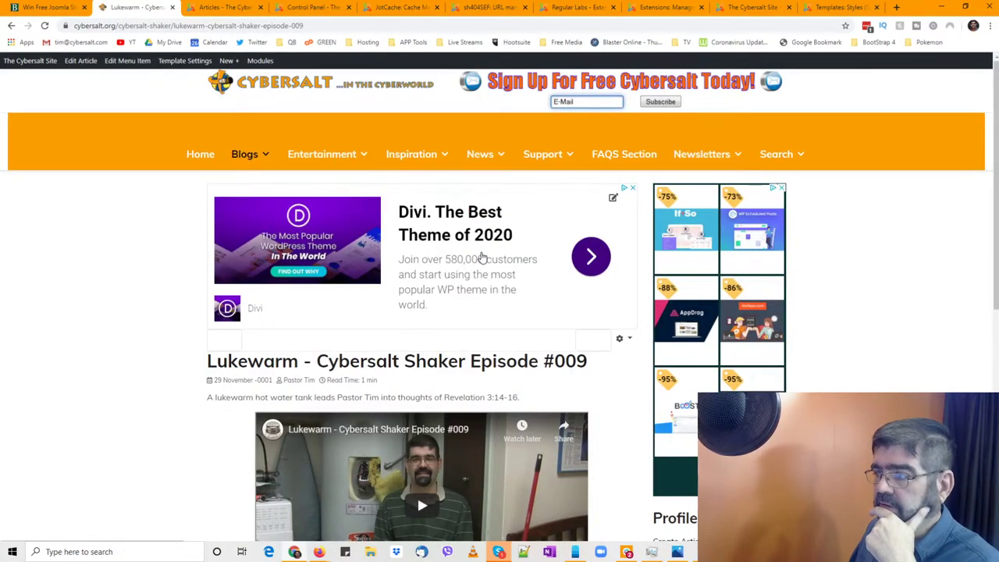
pyautogui.click(81, 62)
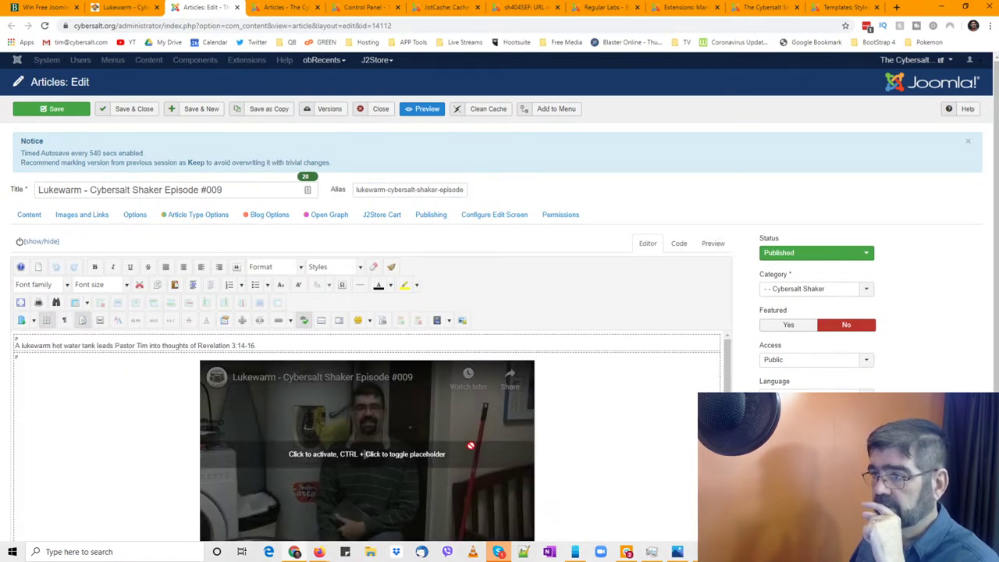
pyautogui.click(129, 11)
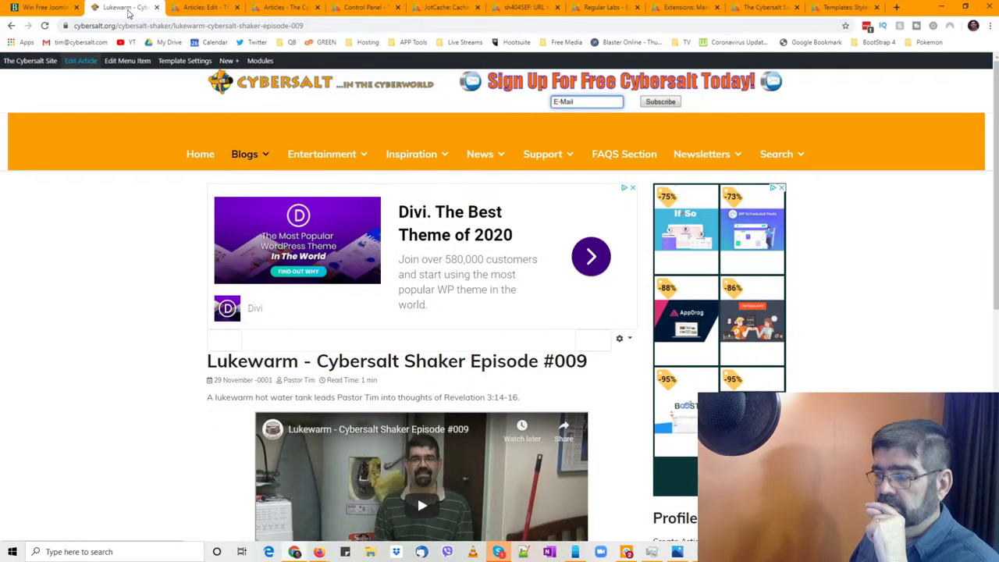
# Compare the embedded video with the image below it on the live Lukewarm Episode #009 page
pyautogui.scroll(-2, 445, 469)
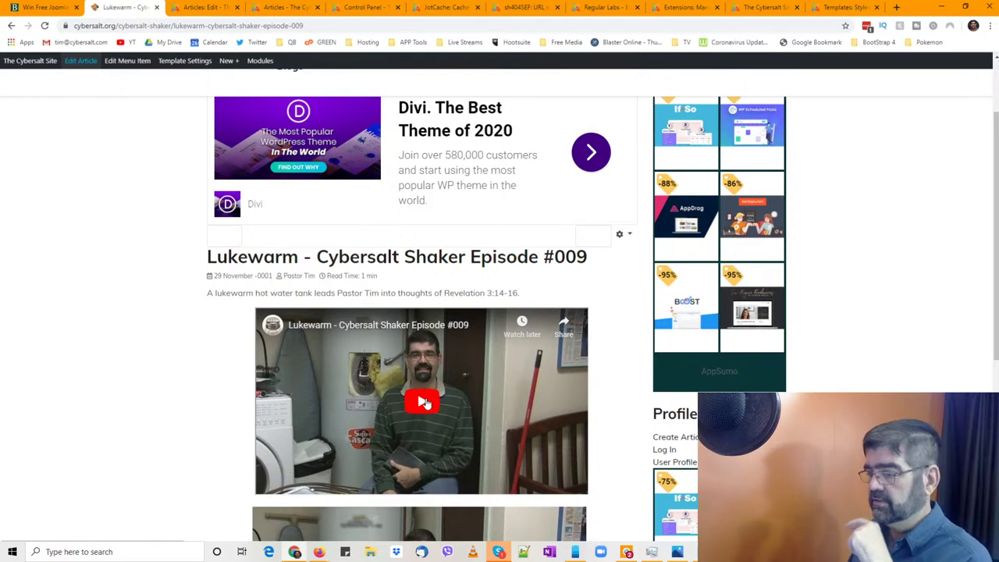
pyautogui.scroll(-2, 424, 402)
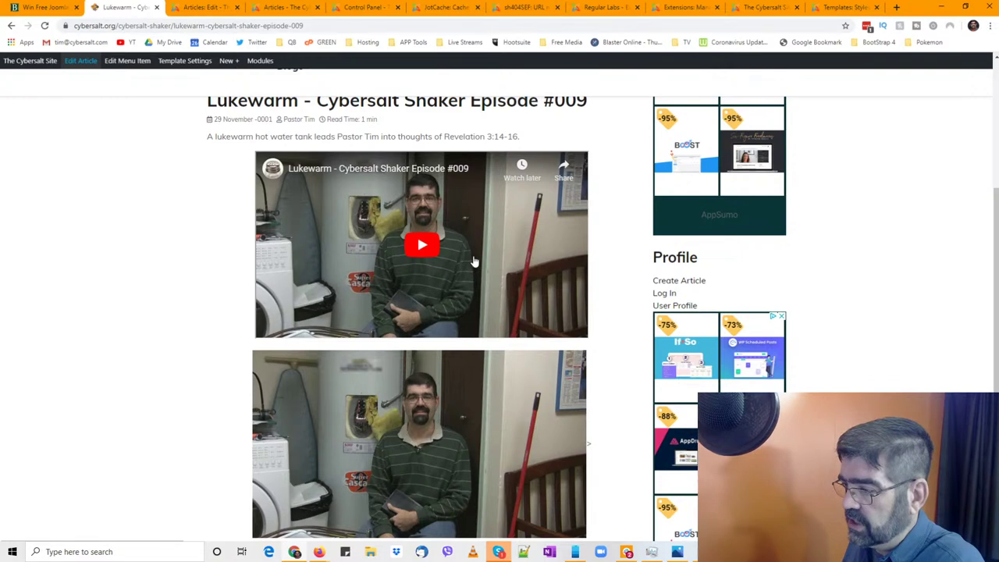
pyautogui.scroll(-2, 474, 261)
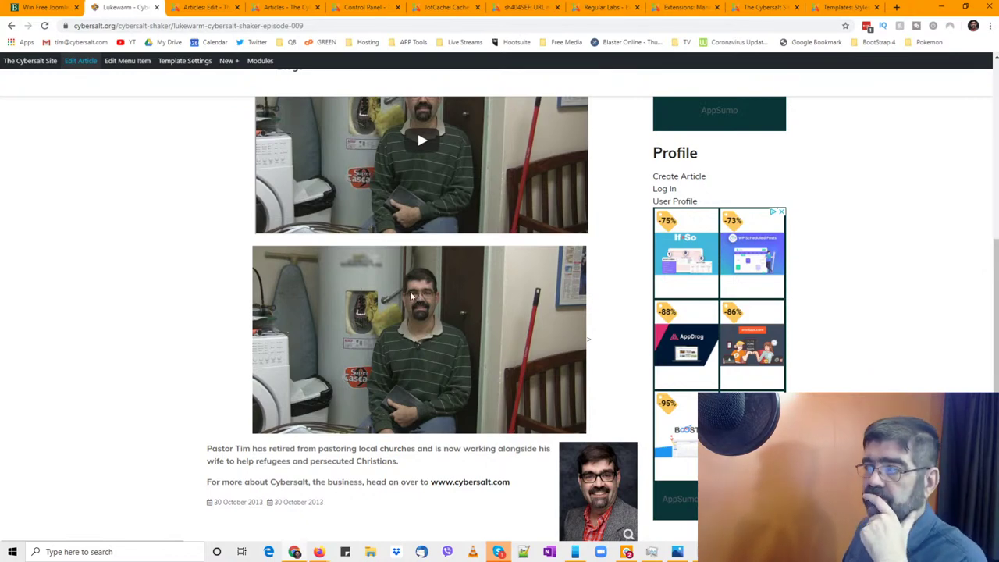
# Copy the YouTube embed address, without its leading slashes and rel parameter, from the iframe in the Episode #009 article's HTML code
pyautogui.click(195, 7)
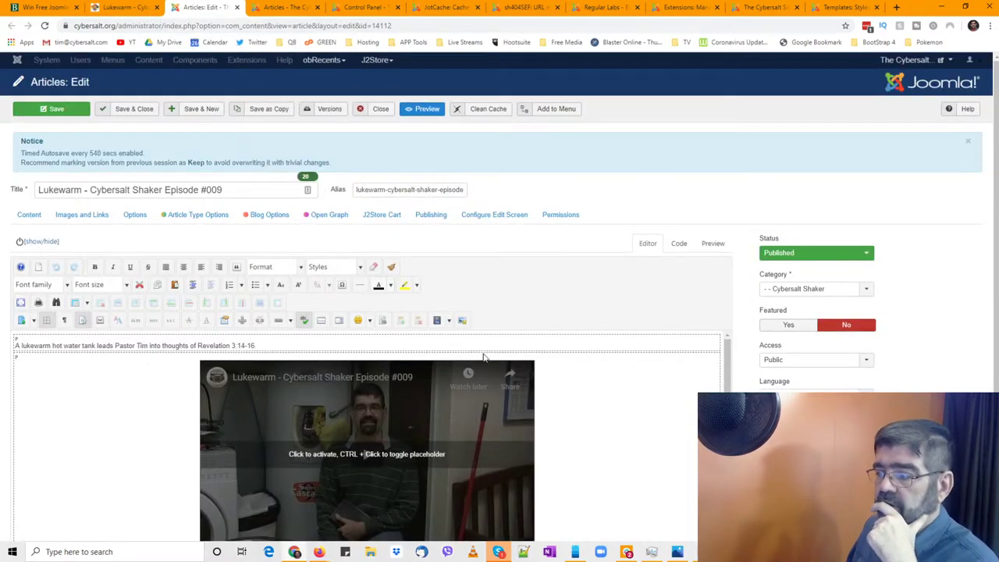
pyautogui.rightClick(581, 404)
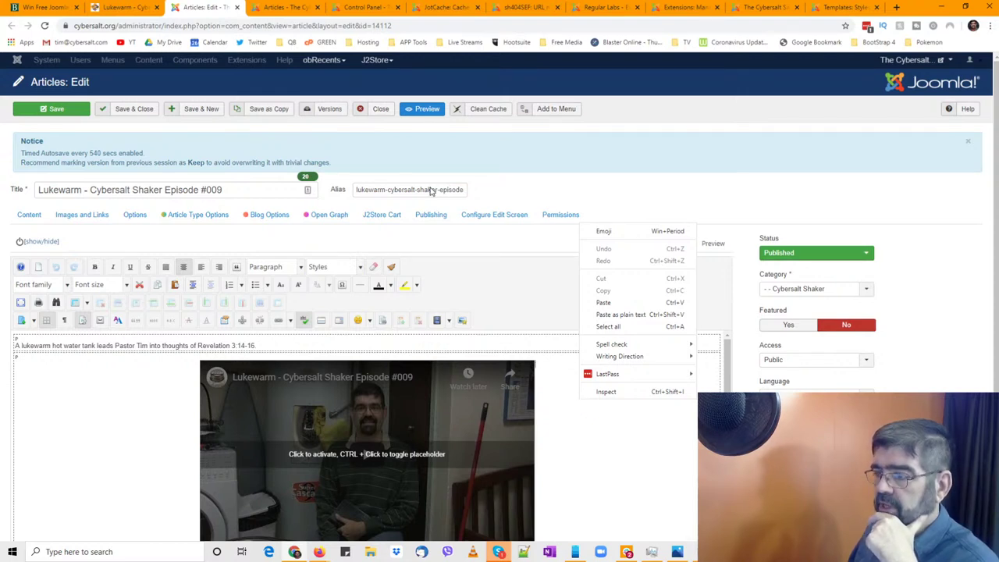
pyautogui.click(616, 185)
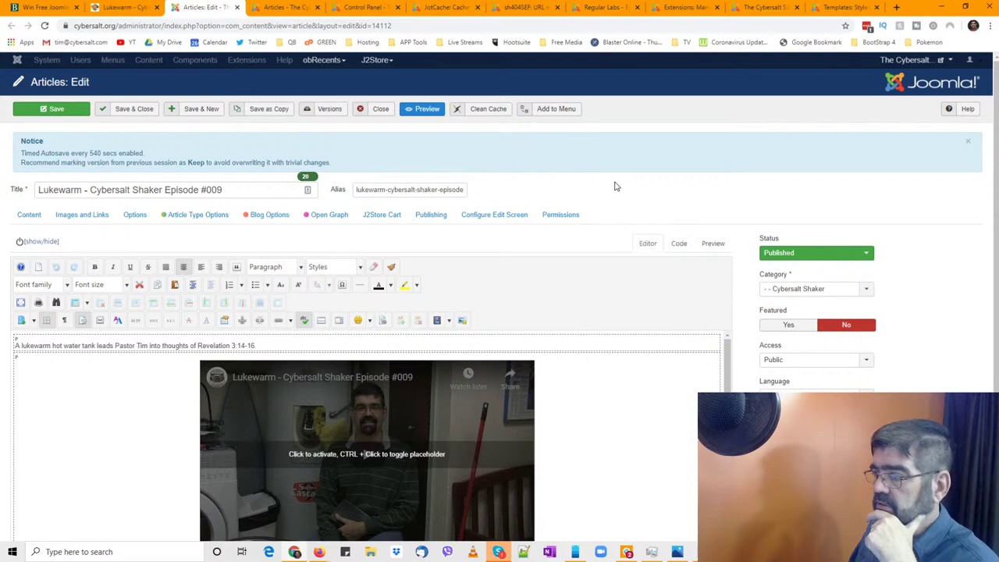
pyautogui.click(679, 244)
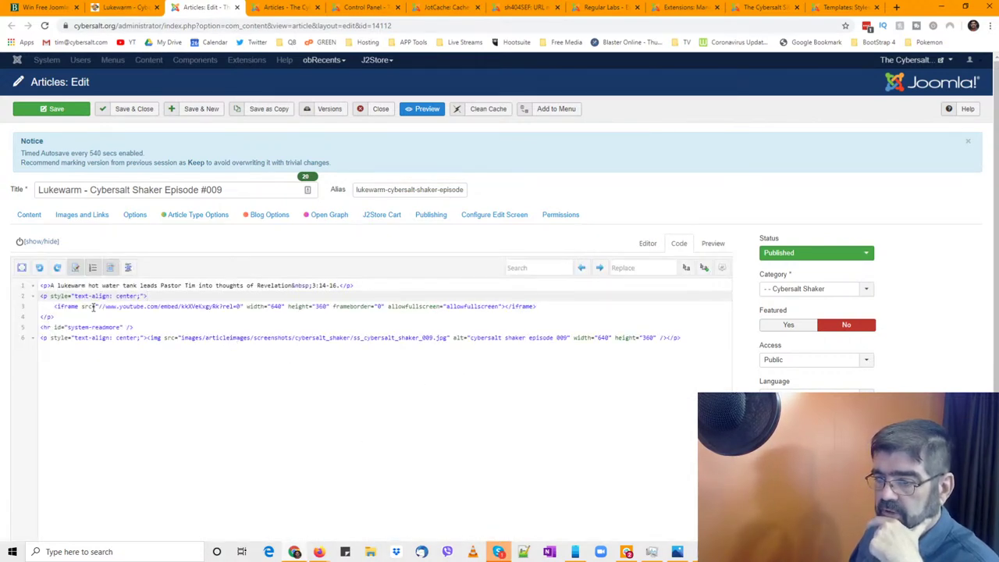
pyautogui.moveTo(105, 307); pyautogui.dragTo(218, 307)
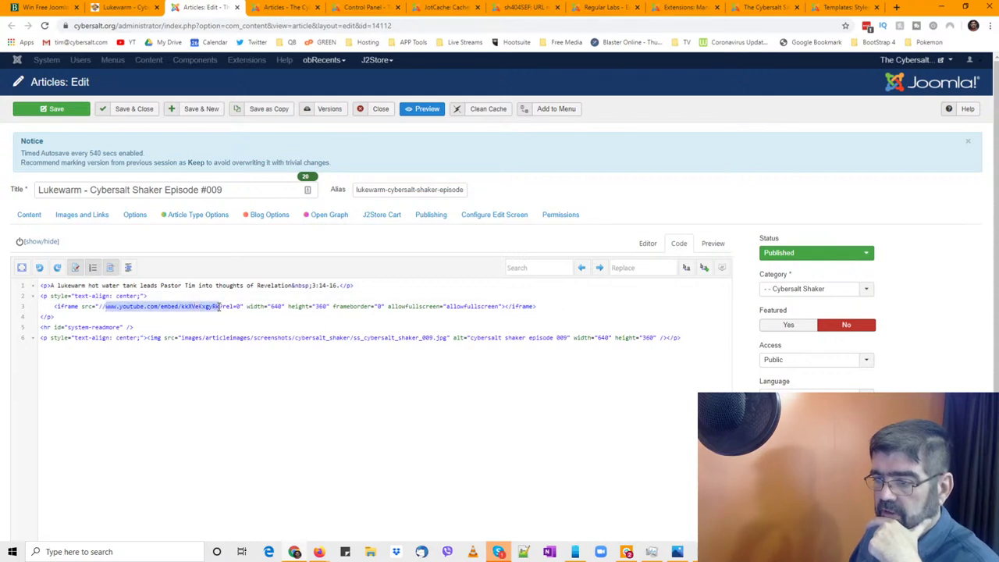
pyautogui.rightClick(215, 309)
pyautogui.click(259, 349)
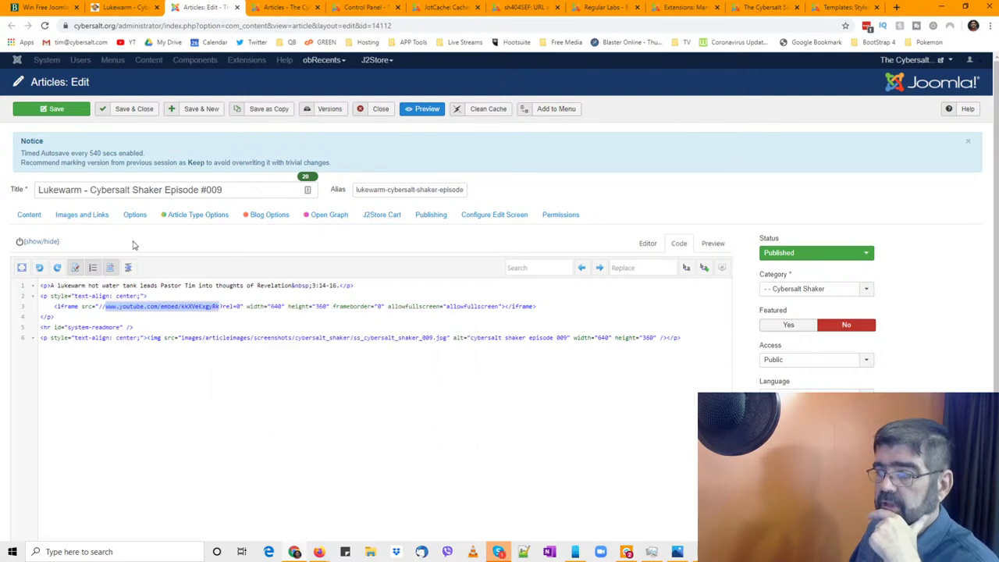
pyautogui.click(648, 243)
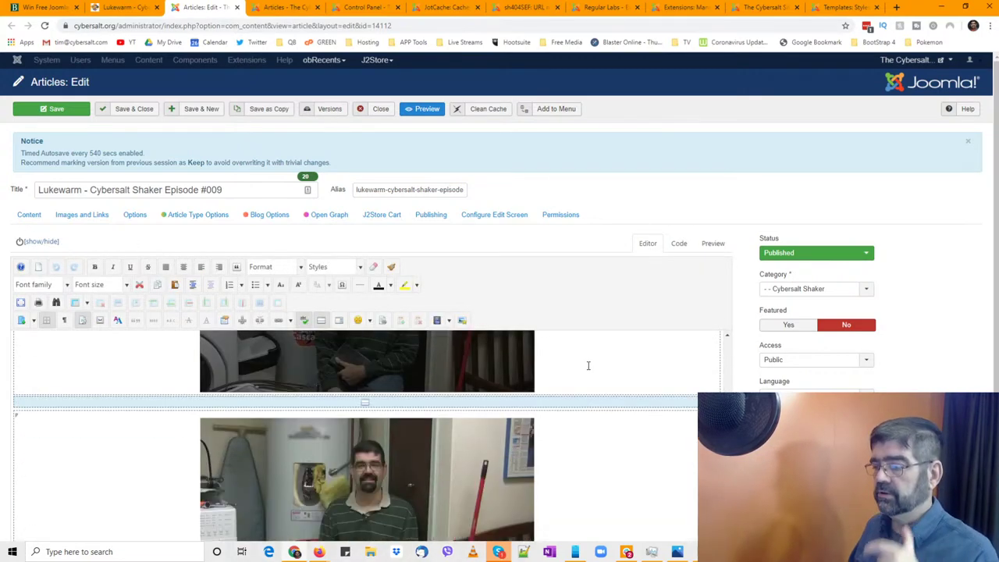
pyautogui.scroll(-1, 594, 363)
pyautogui.click(602, 456)
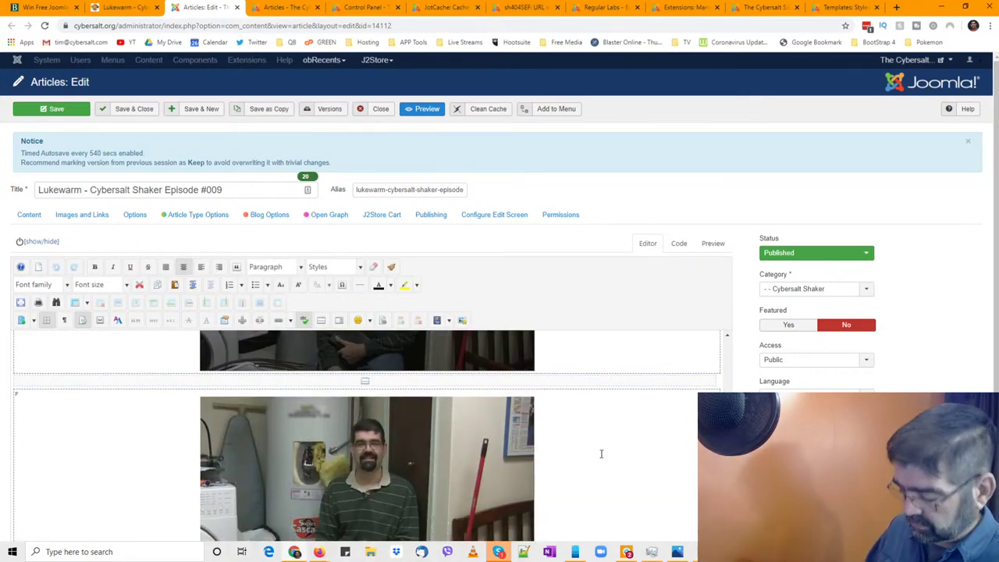
pyautogui.scroll(-3, 601, 454)
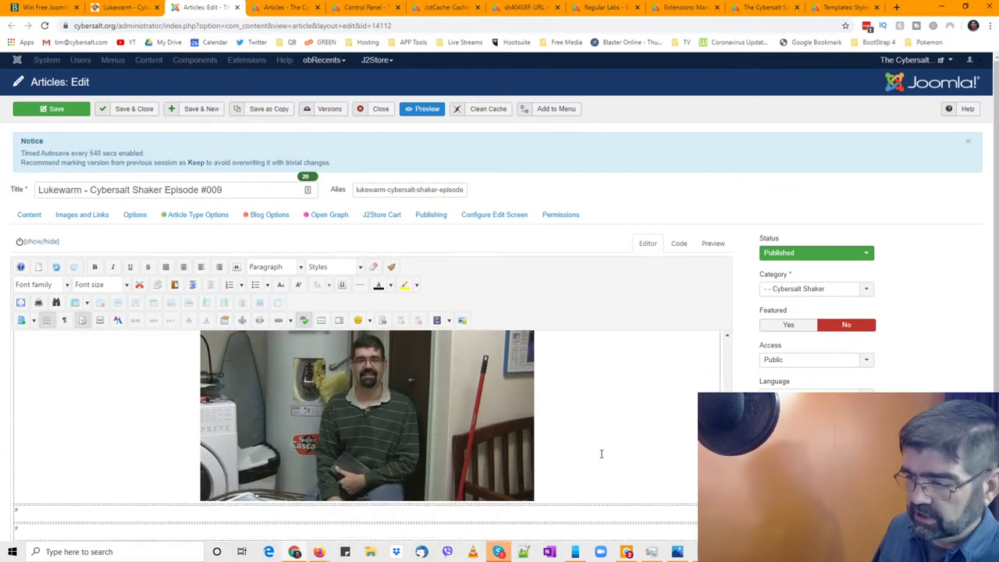
pyautogui.scroll(-2, 797, 318)
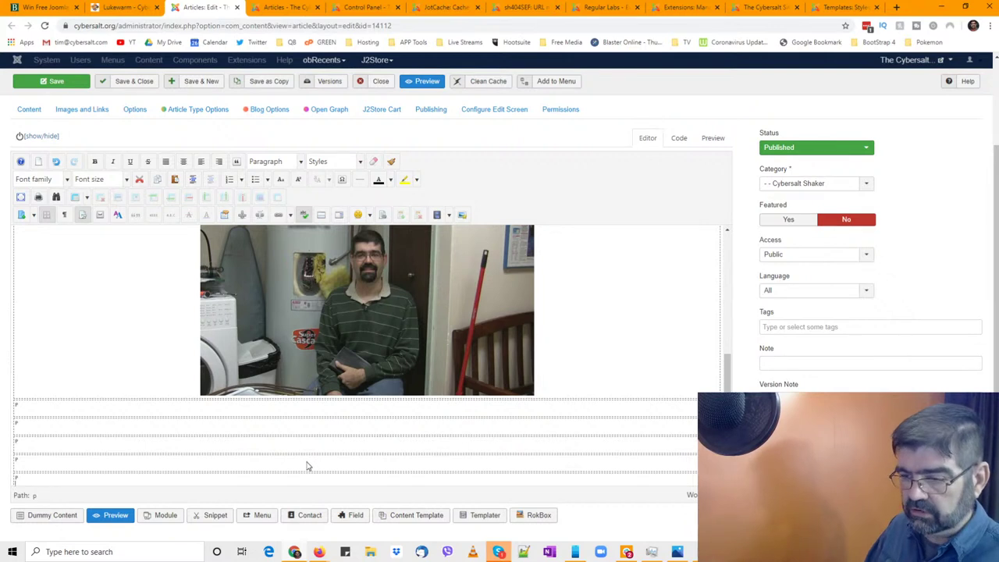
pyautogui.hotkey('ctrl', 'v')
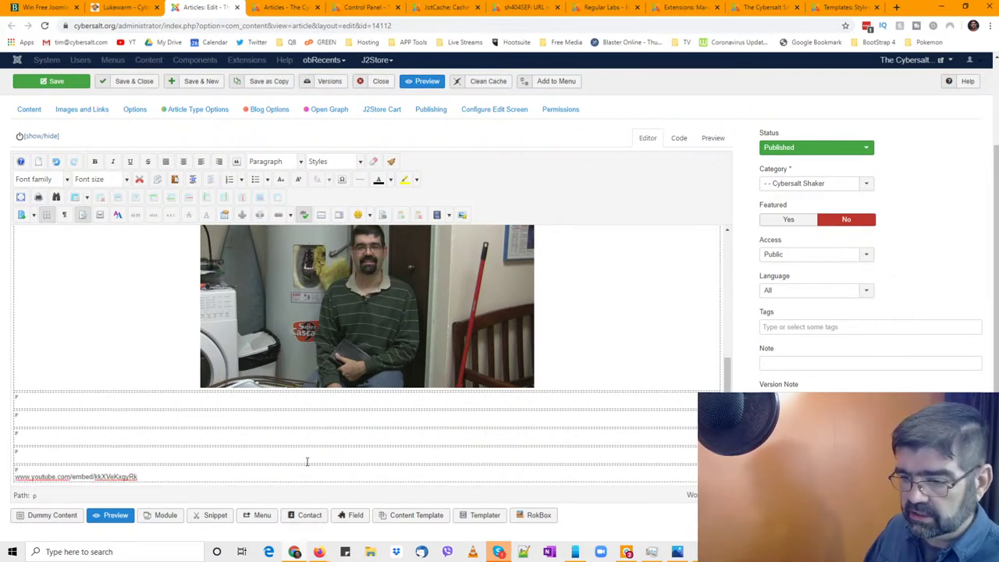
pyautogui.press('Home')
pyautogui.write('https')
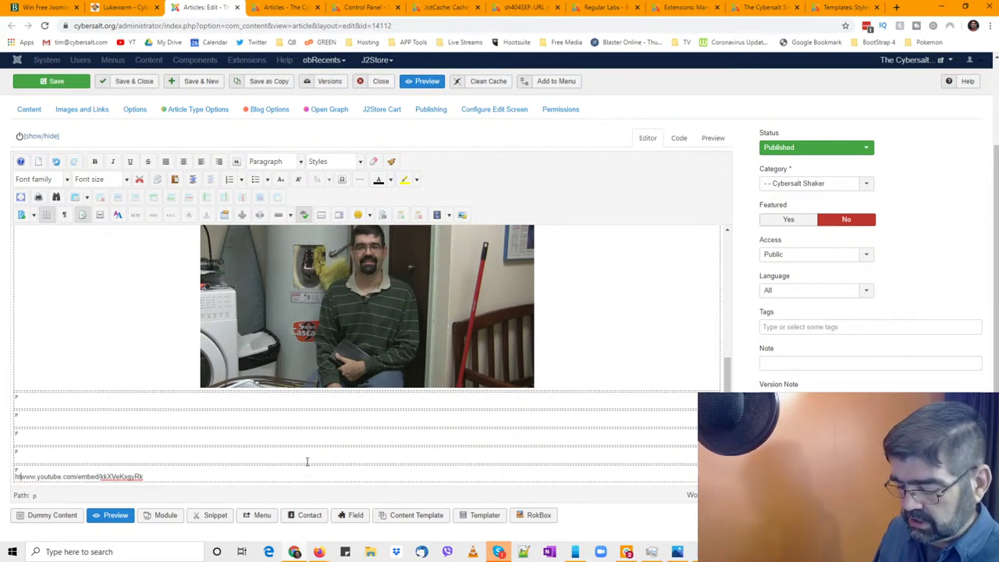
pyautogui.write('://')
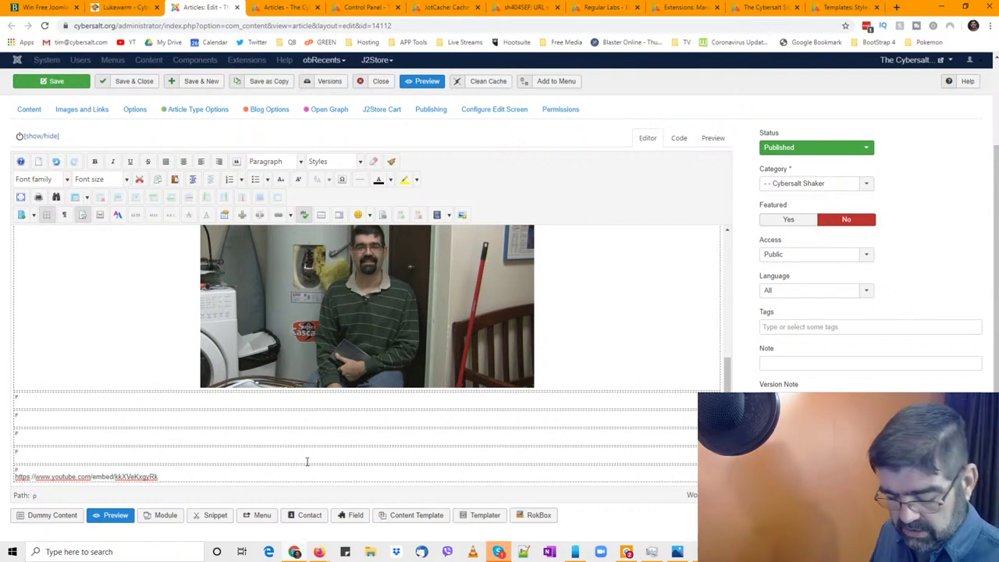
pyautogui.hotkey('ctrl', 'a')
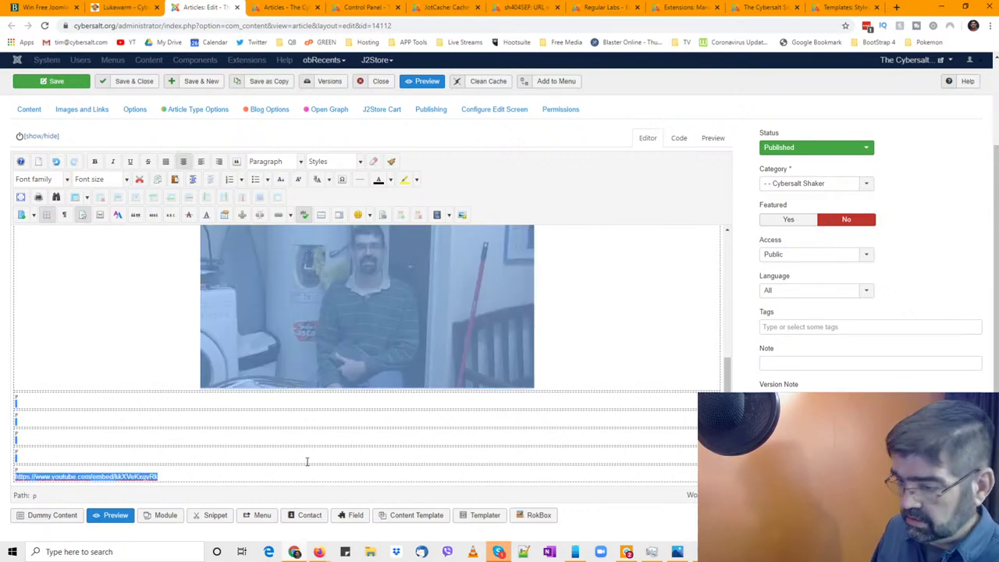
pyautogui.click(306, 462)
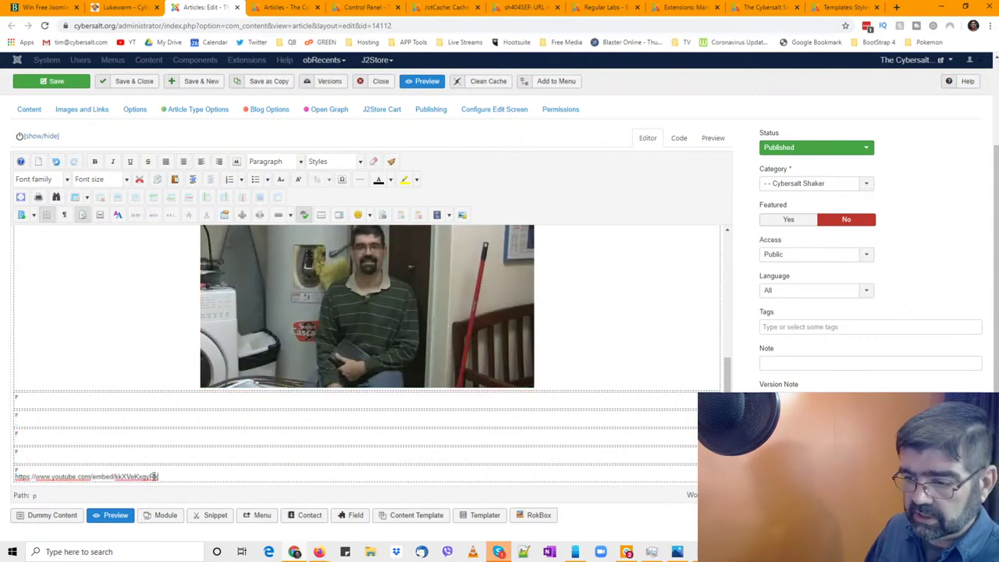
pyautogui.moveTo(174, 476); pyautogui.dragTo(11, 478)
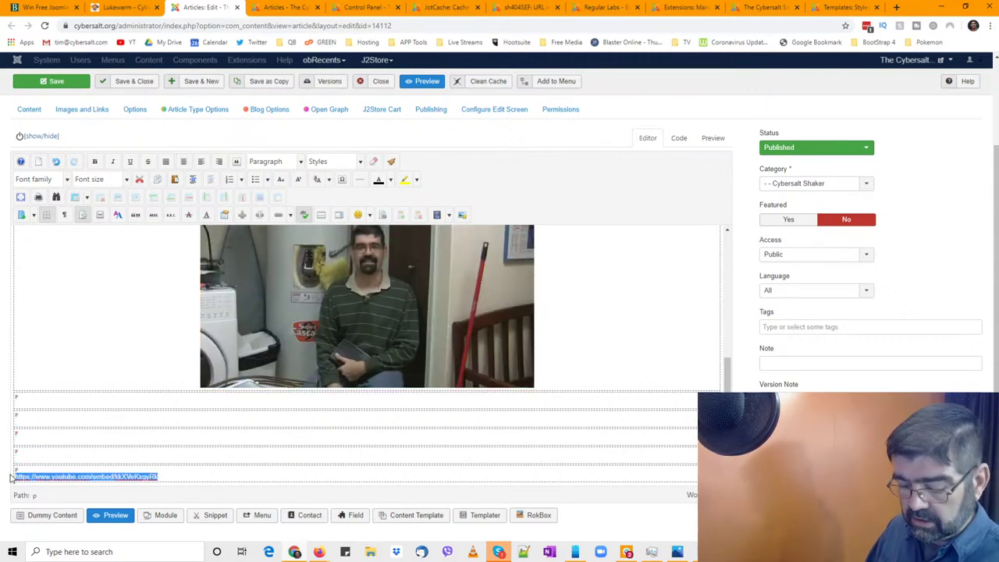
pyautogui.moveTo(165, 475); pyautogui.dragTo(6, 481)
pyautogui.hotkey('ctrl', 'x')
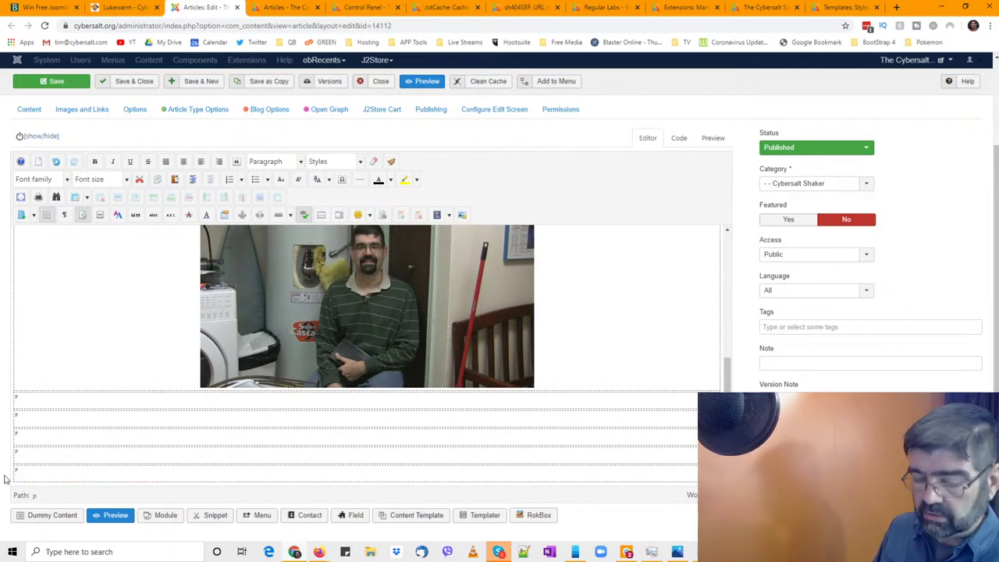
pyautogui.hotkey('ctrl', 'v')
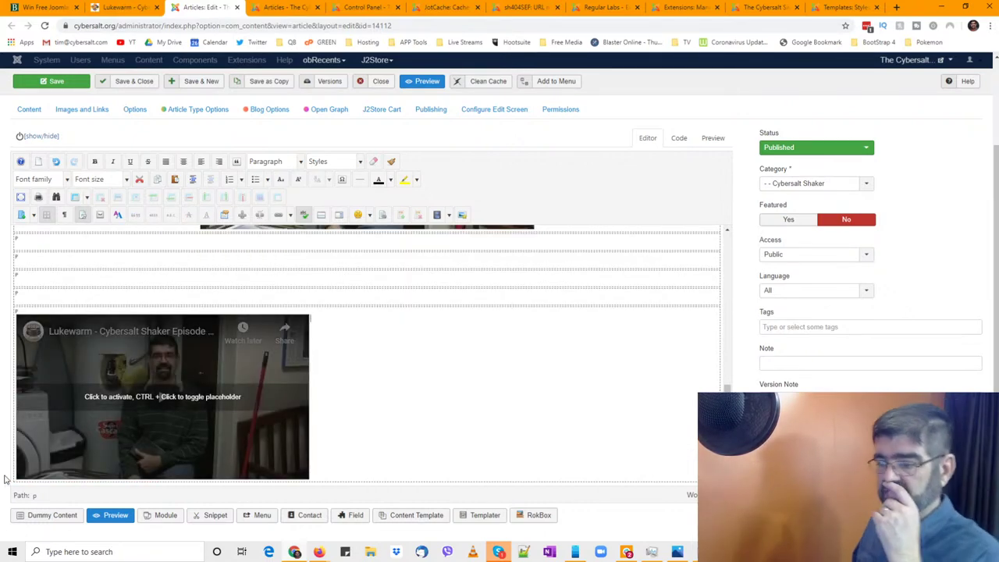
# In the HTML code, replace the original iframe above the read-more break with a copy of the newly generated 560 by 315 iframe
pyautogui.scroll(2, 469, 367)
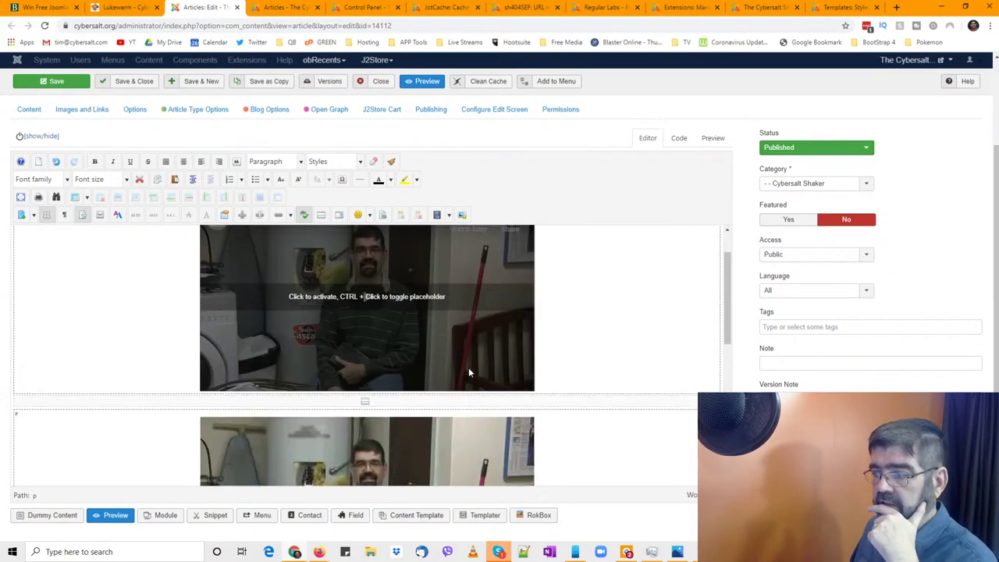
pyautogui.scroll(-2, 468, 368)
pyautogui.scroll(-1, 468, 370)
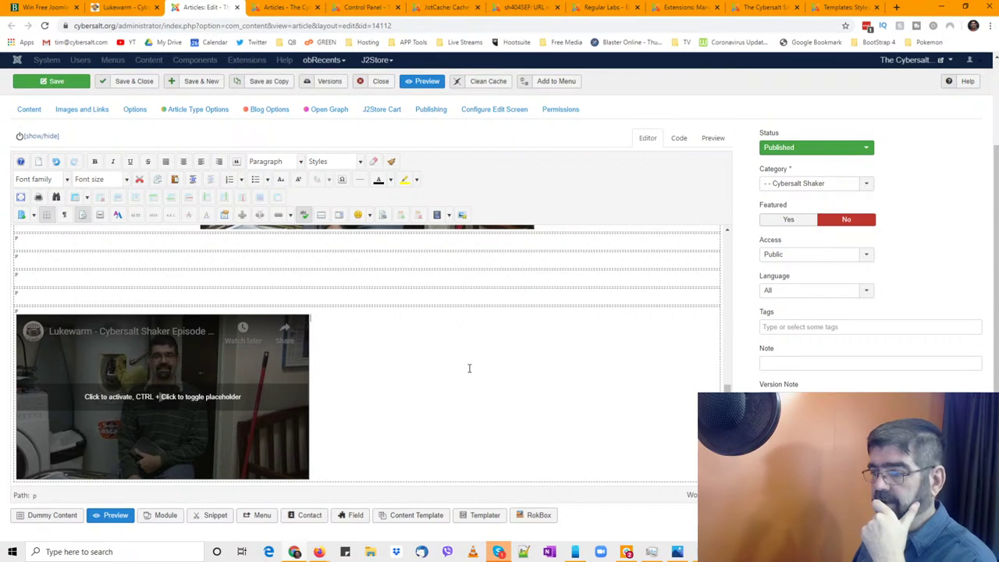
pyautogui.click(680, 141)
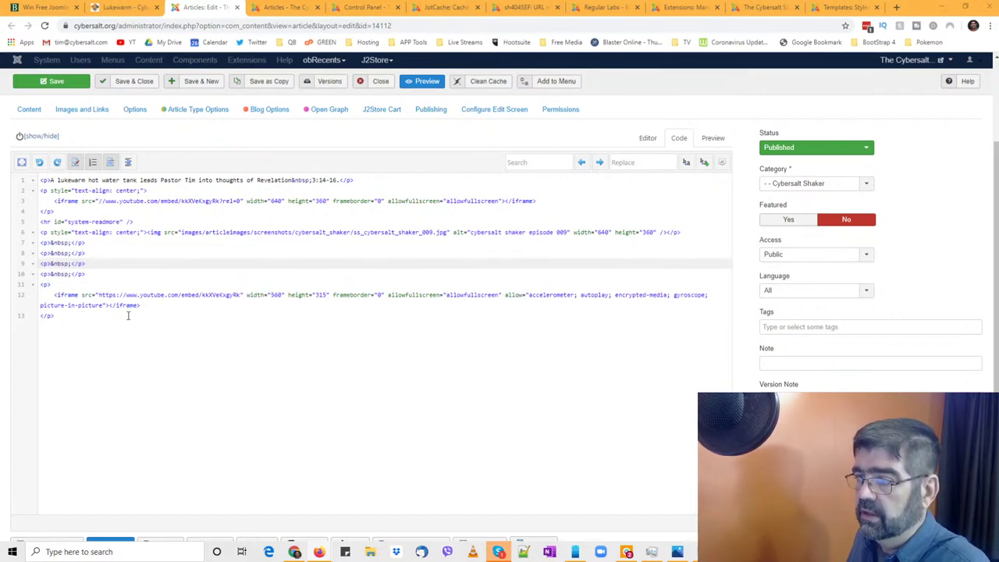
pyautogui.moveTo(140, 305); pyautogui.dragTo(43, 296)
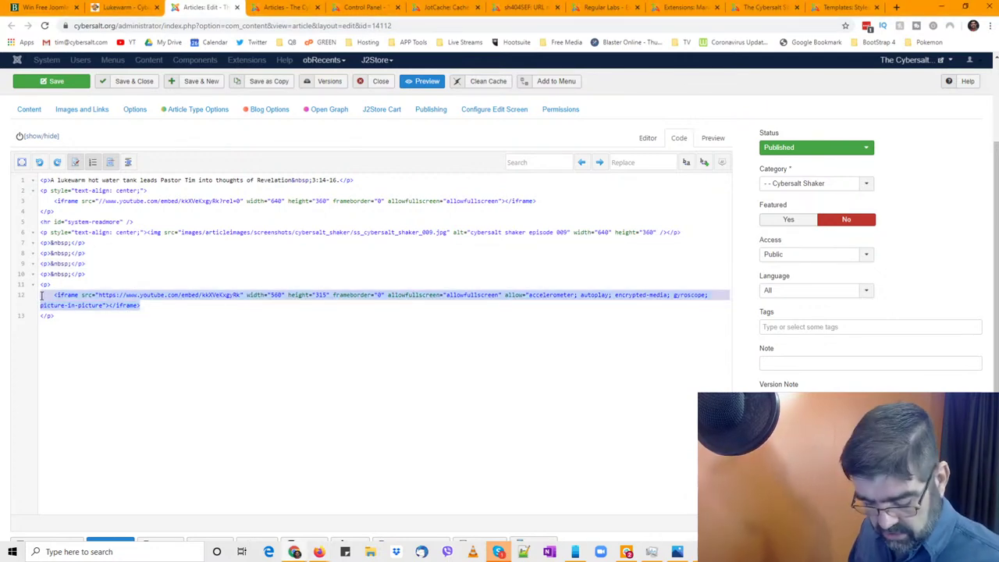
pyautogui.click(54, 209)
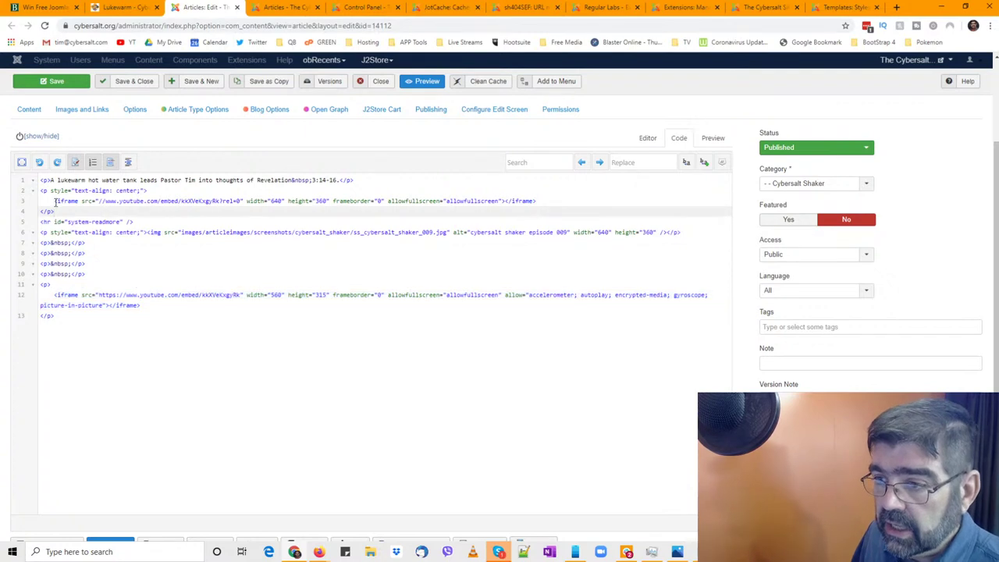
pyautogui.moveTo(53, 202); pyautogui.dragTo(542, 199)
pyautogui.hotkey('ctrl', 'v')
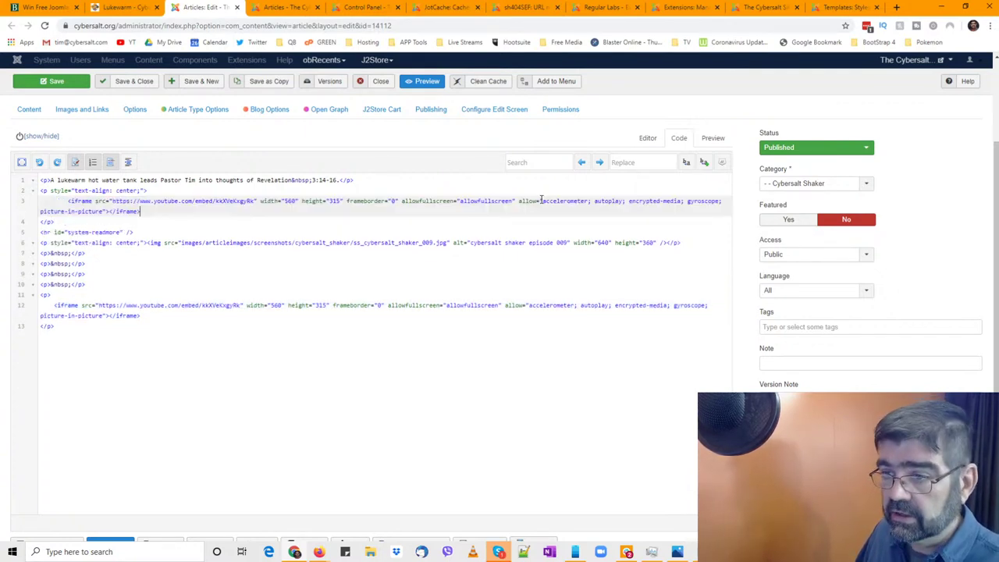
# Delete the blank paragraphs and the duplicate iframe below the image line in the article's HTML code
pyautogui.click(70, 332)
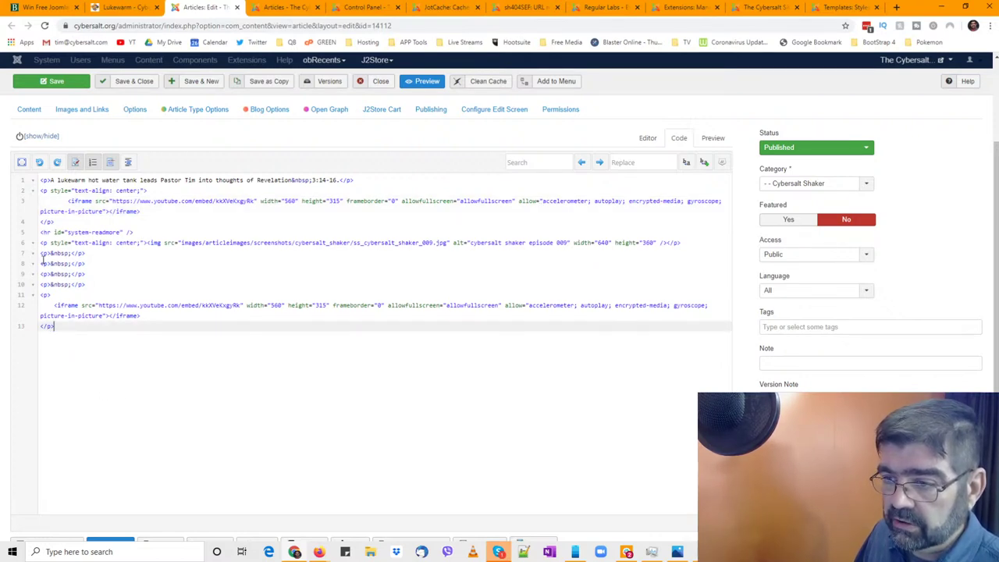
pyautogui.moveTo(41, 253); pyautogui.dragTo(133, 344)
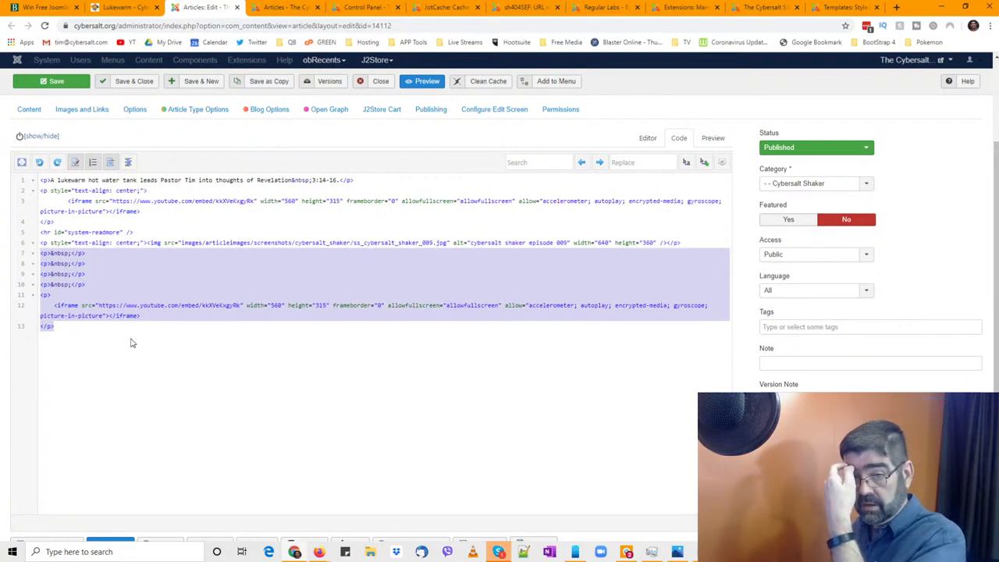
pyautogui.press('Delete')
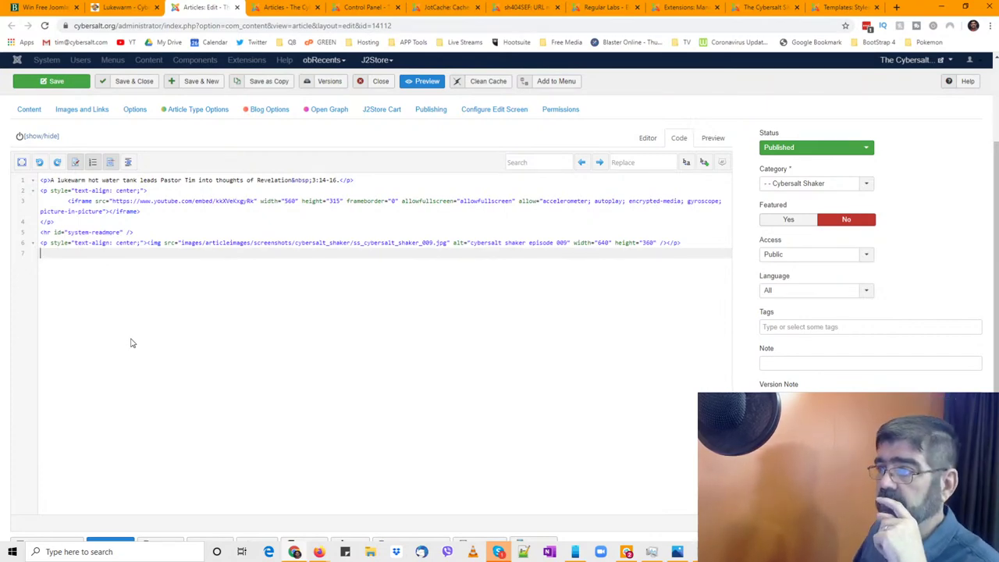
# Open the site's plugin list from the extensions manager and search it for extly
pyautogui.click(672, 7)
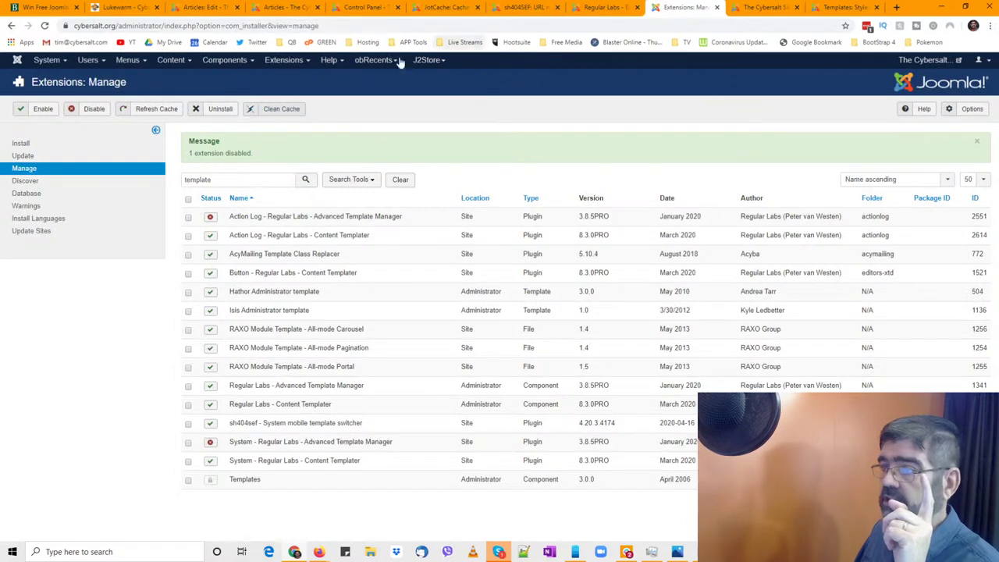
pyautogui.click(274, 65)
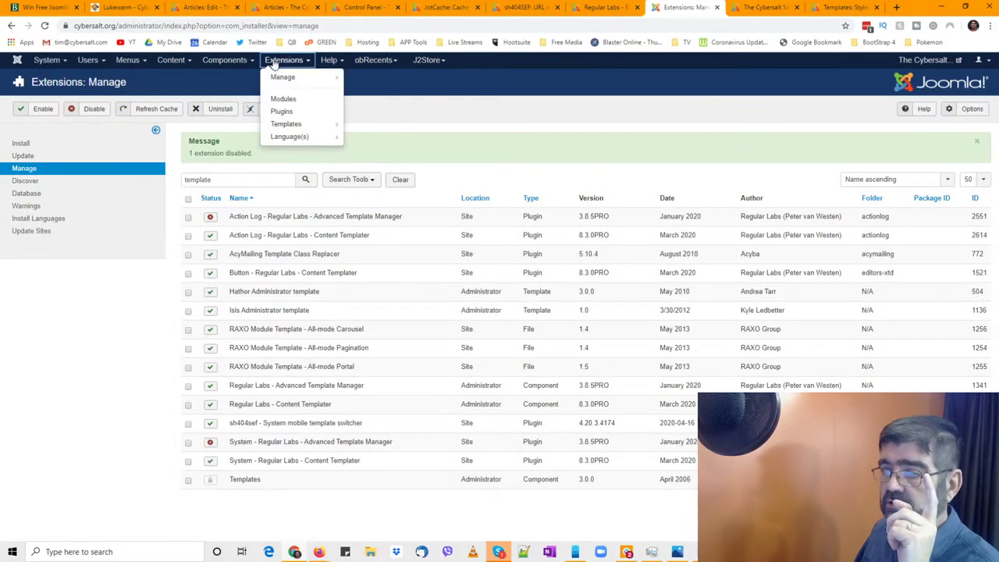
pyautogui.click(282, 100)
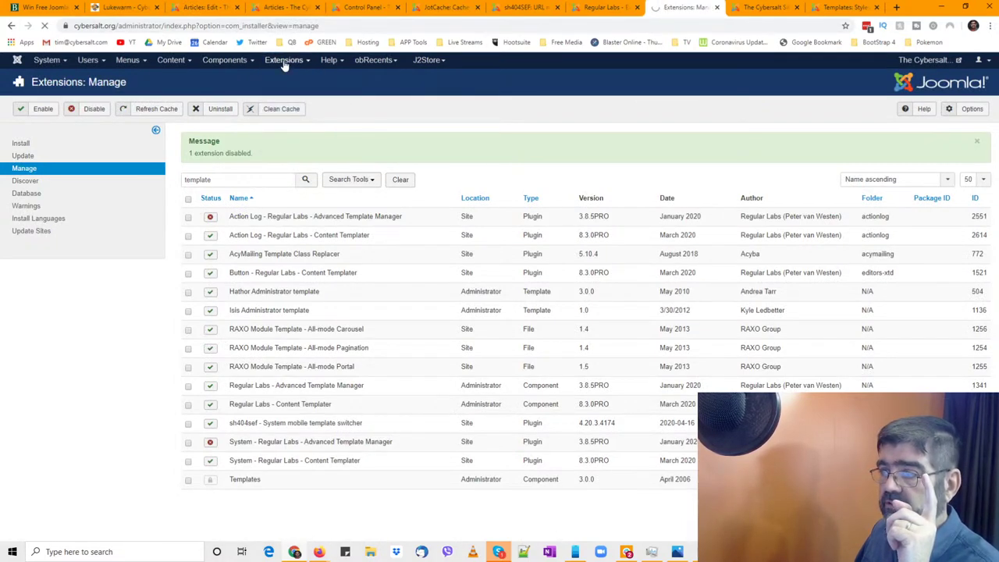
pyautogui.click(285, 67)
pyautogui.click(279, 112)
pyautogui.doubleClick(88, 139)
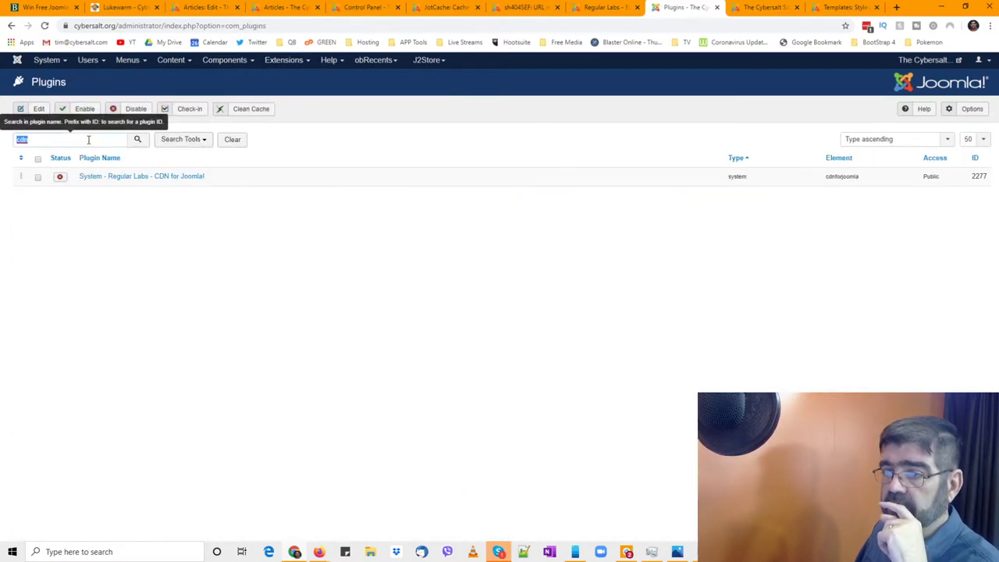
pyautogui.write('exly')
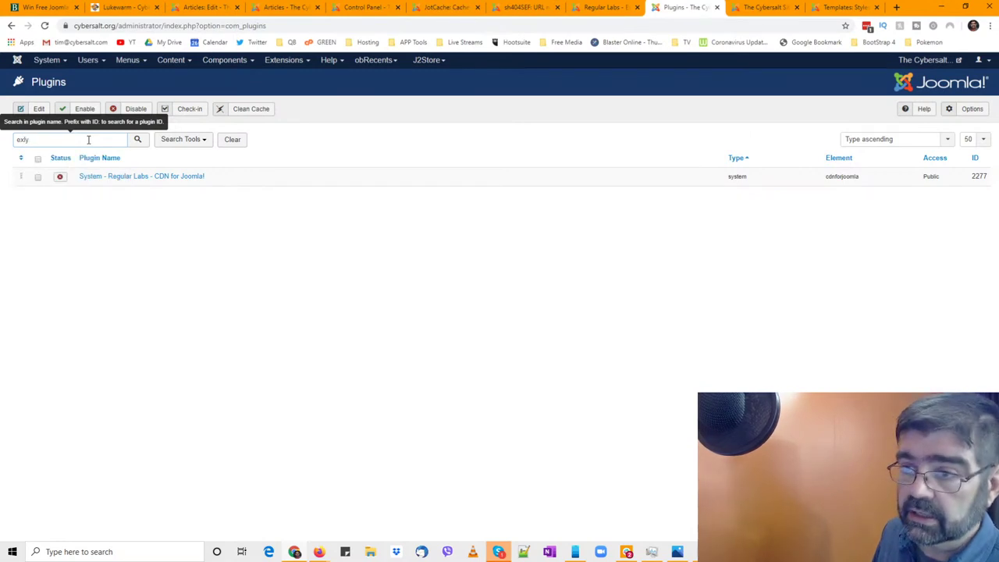
pyautogui.press('BackSpace')
pyautogui.press('BackSpace')
pyautogui.write('tly')
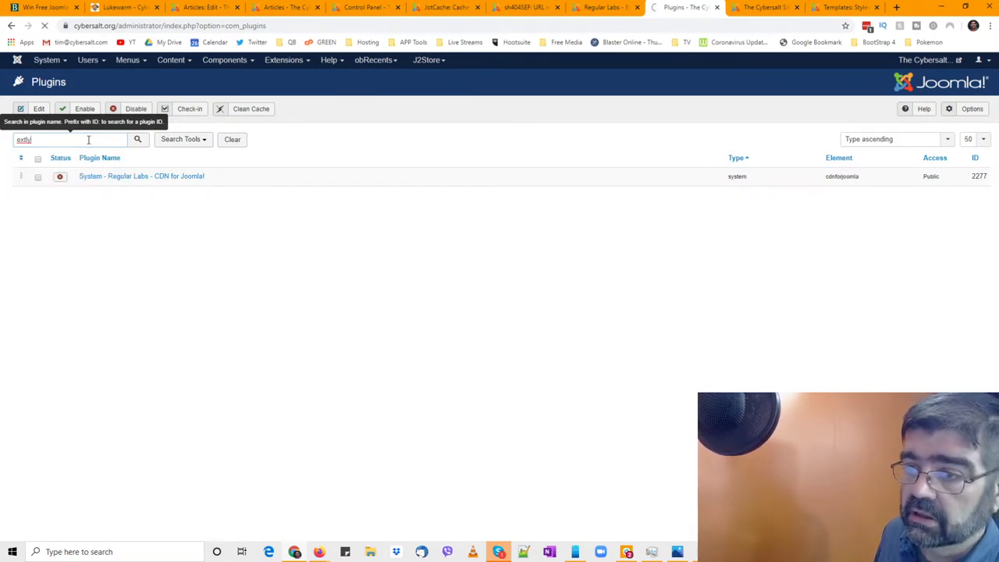
pyautogui.press('Return')
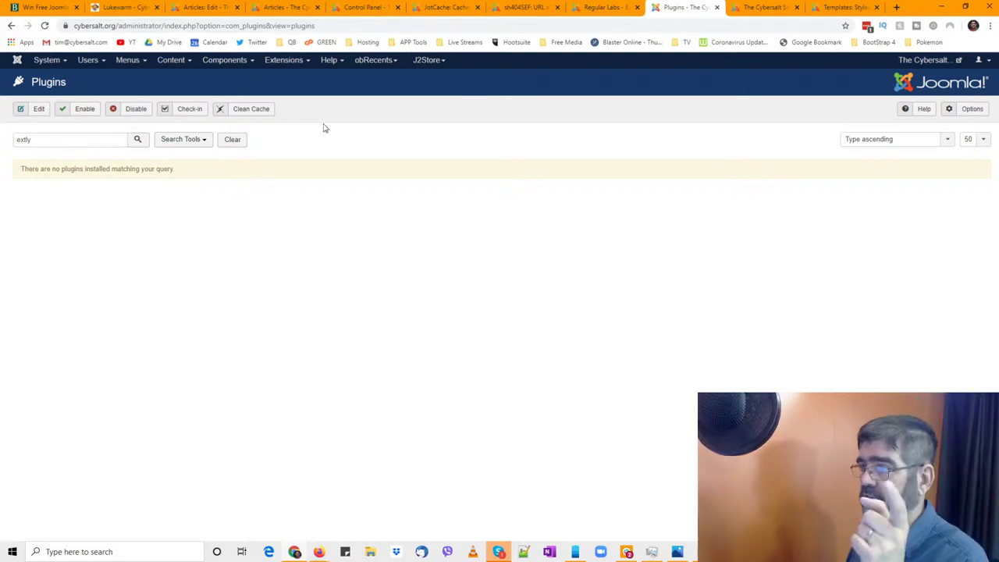
# Review the Lukewarm article's video and image in the visual editor and save the article
pyautogui.click(193, 8)
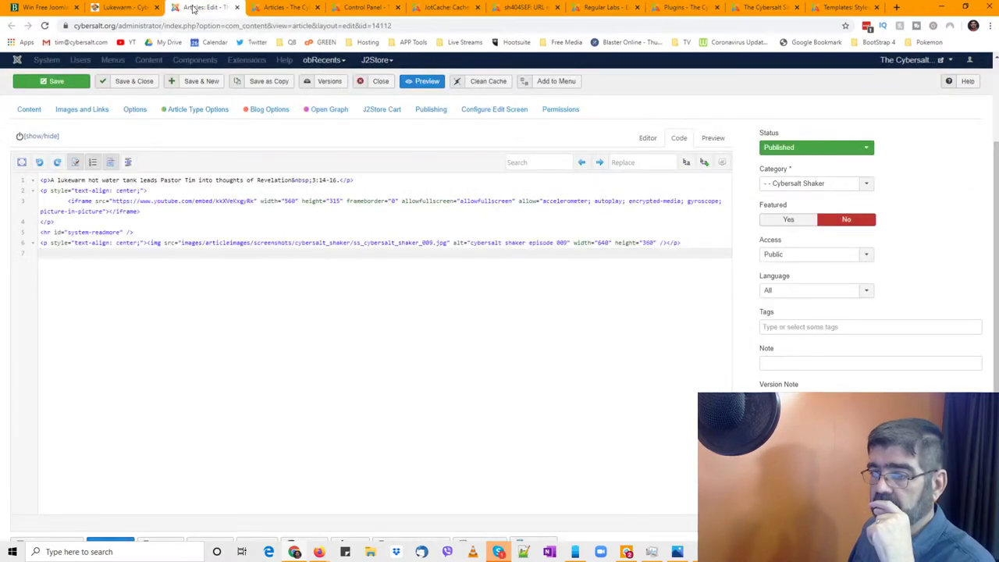
pyautogui.click(654, 139)
pyautogui.scroll(-2, 178, 321)
pyautogui.scroll(2, 173, 320)
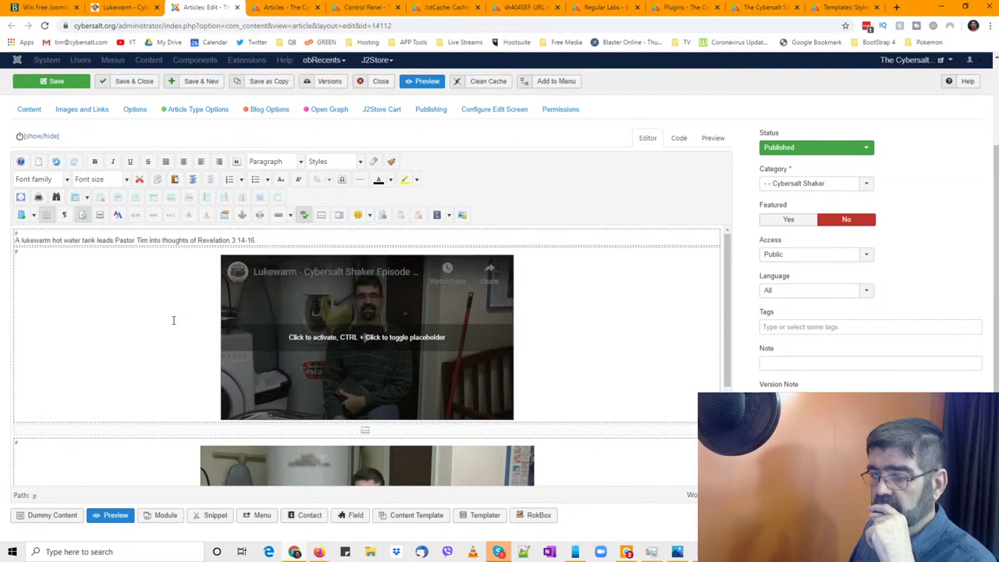
pyautogui.scroll(-2, 174, 321)
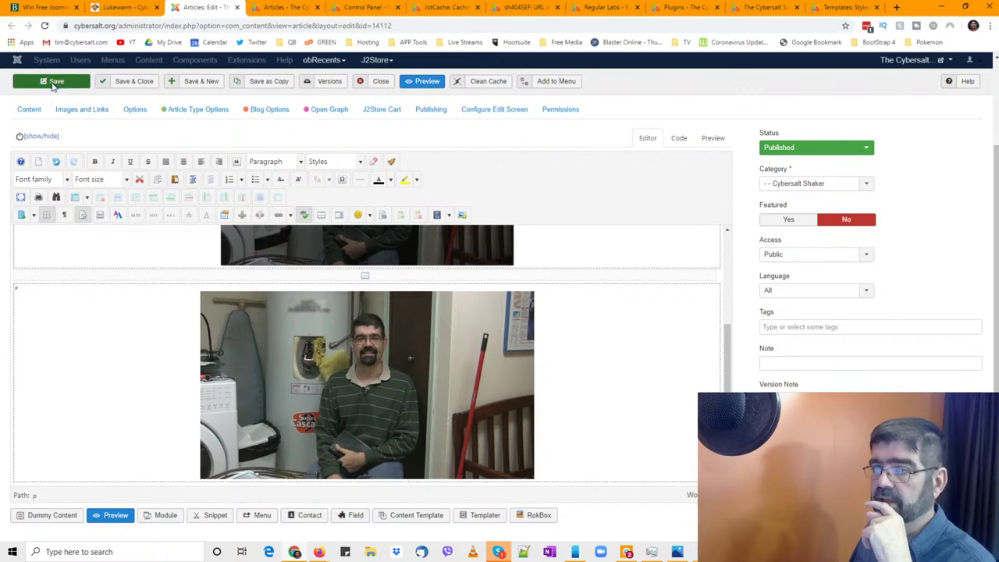
# Go back to the Cybersalt Shaker blog page, reload it and compare the episode video embeds
pyautogui.click(118, 7)
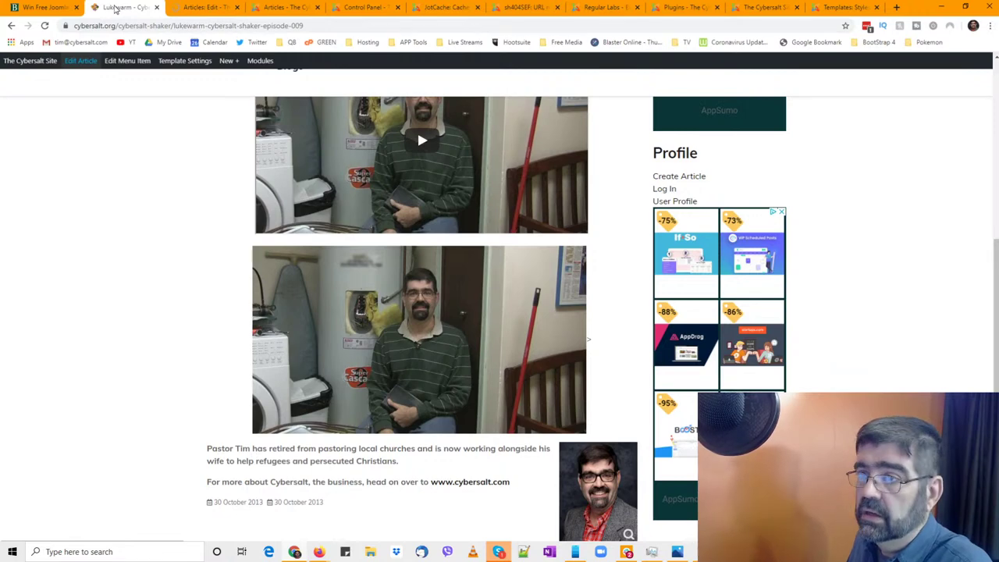
pyautogui.click(12, 26)
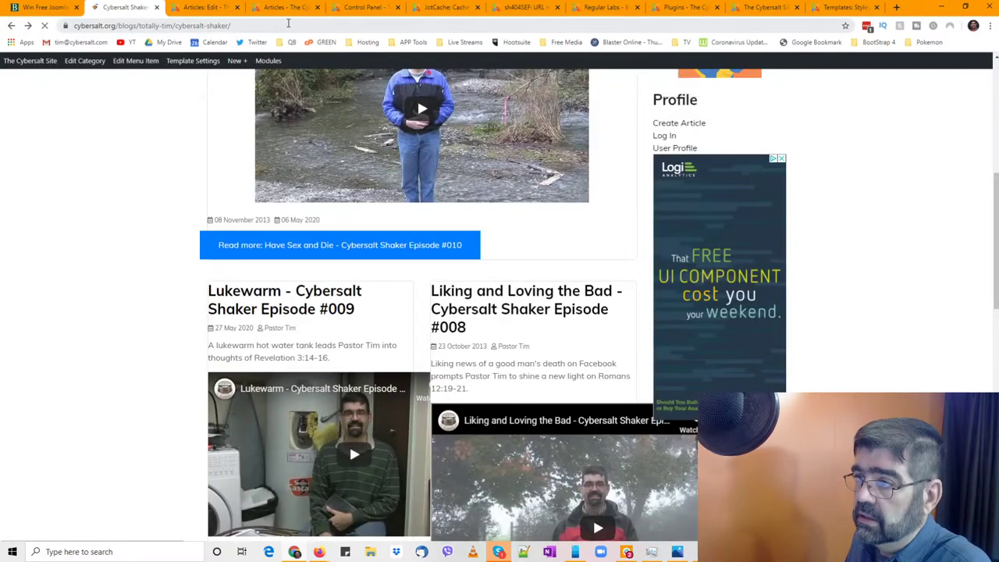
pyautogui.click(318, 27)
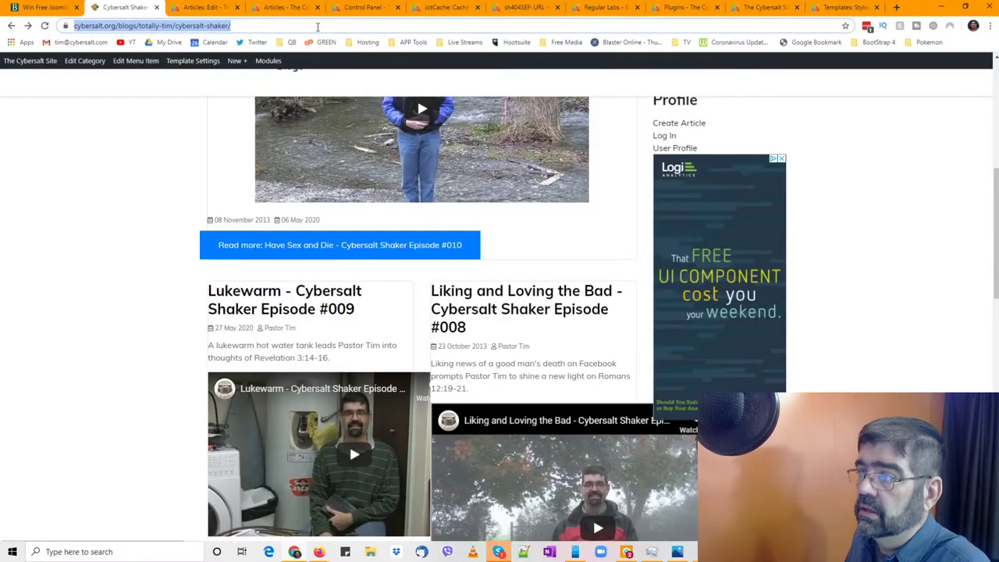
pyautogui.click(320, 27)
pyautogui.press('Return')
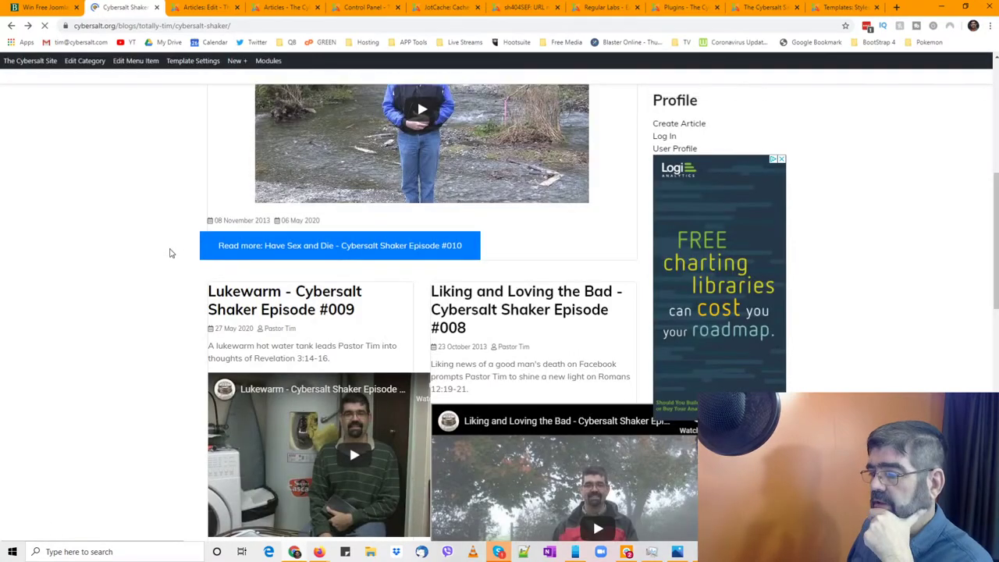
pyautogui.scroll(-2, 171, 253)
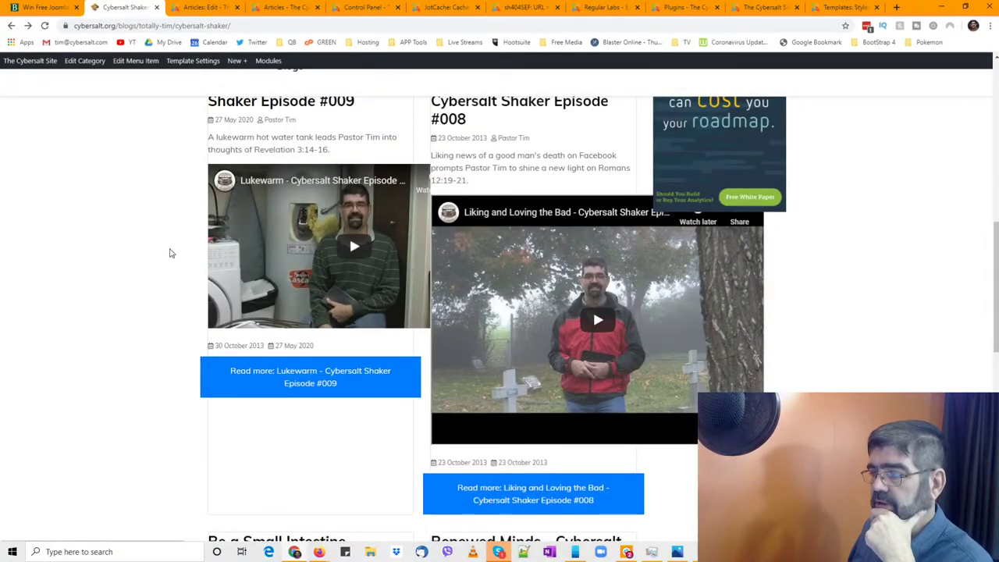
pyautogui.scroll(-4, 171, 253)
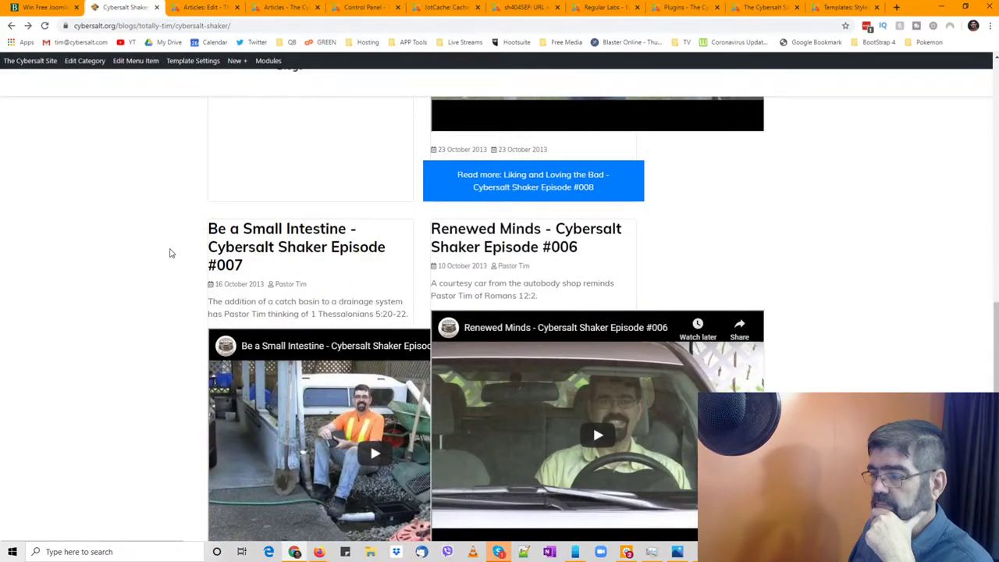
pyautogui.scroll(7, 171, 253)
pyautogui.scroll(-2, 171, 253)
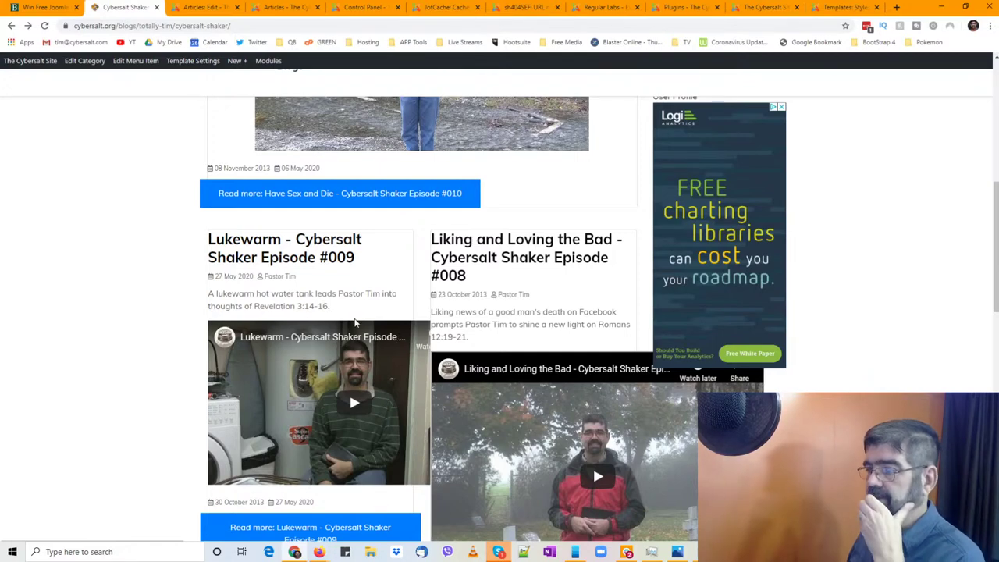
# Delete the image paragraph below the read-more break in the article's HTML code and save the article
pyautogui.click(199, 10)
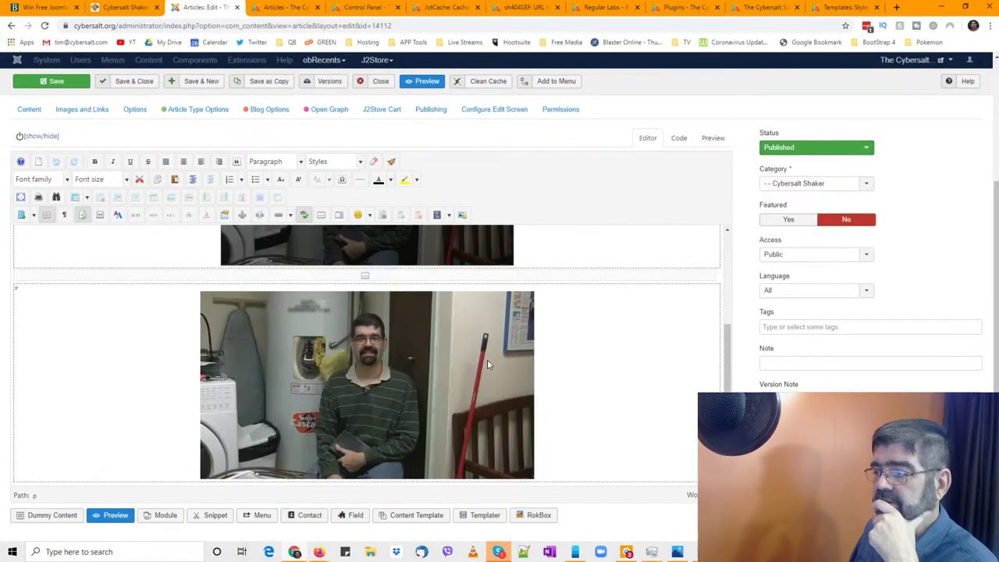
pyautogui.click(488, 365)
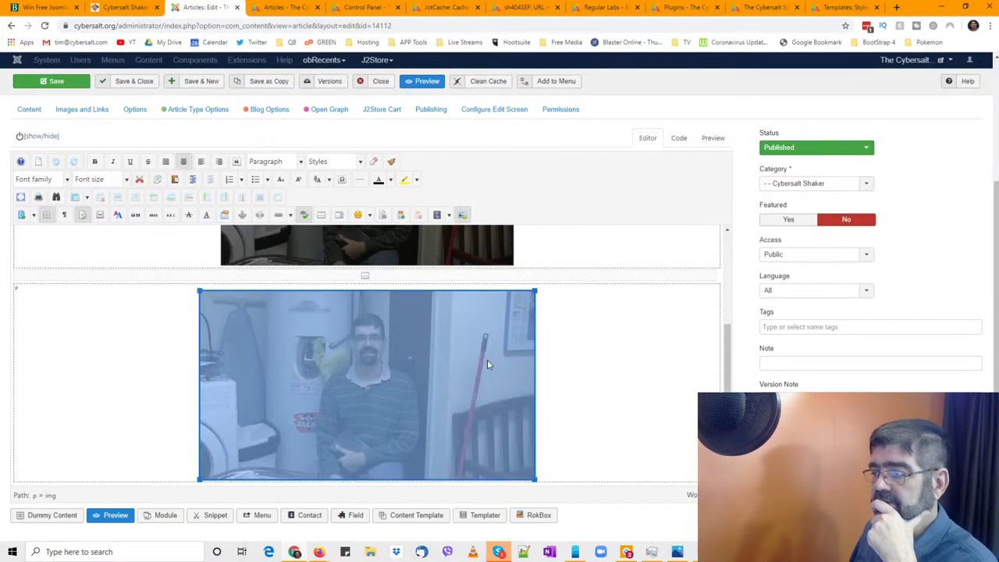
pyautogui.click(679, 137)
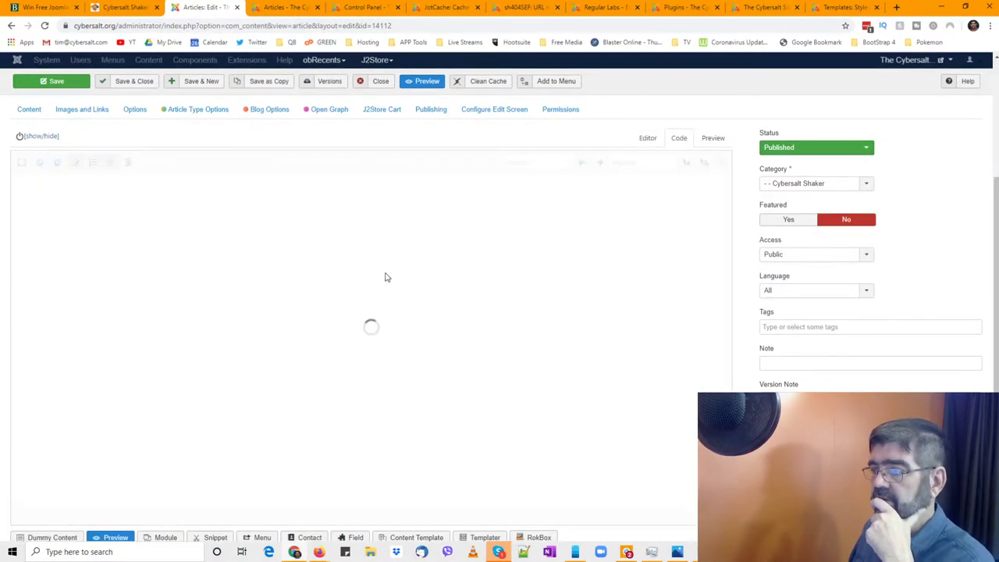
pyautogui.click(320, 243)
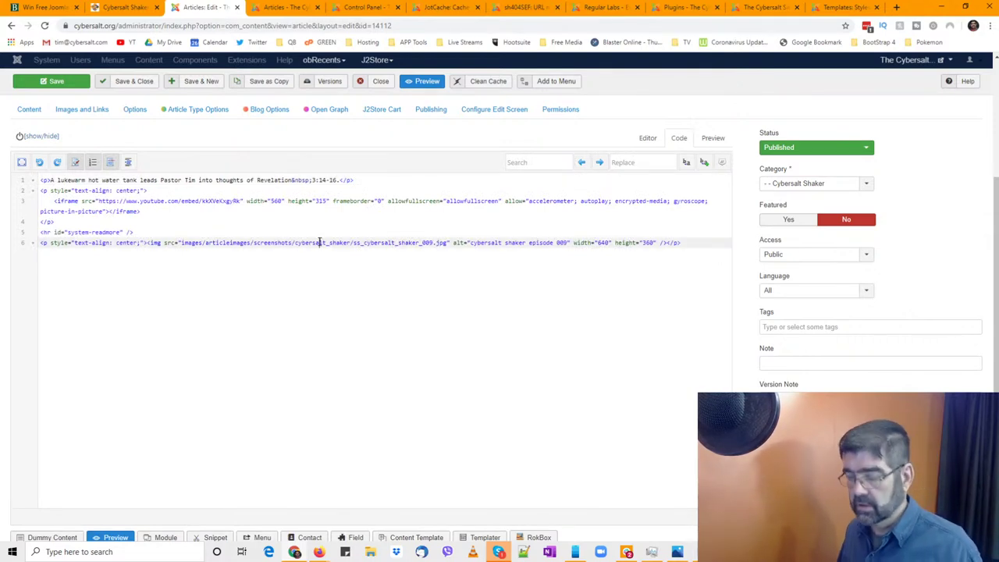
pyautogui.hotkey('ctrl', 'a')
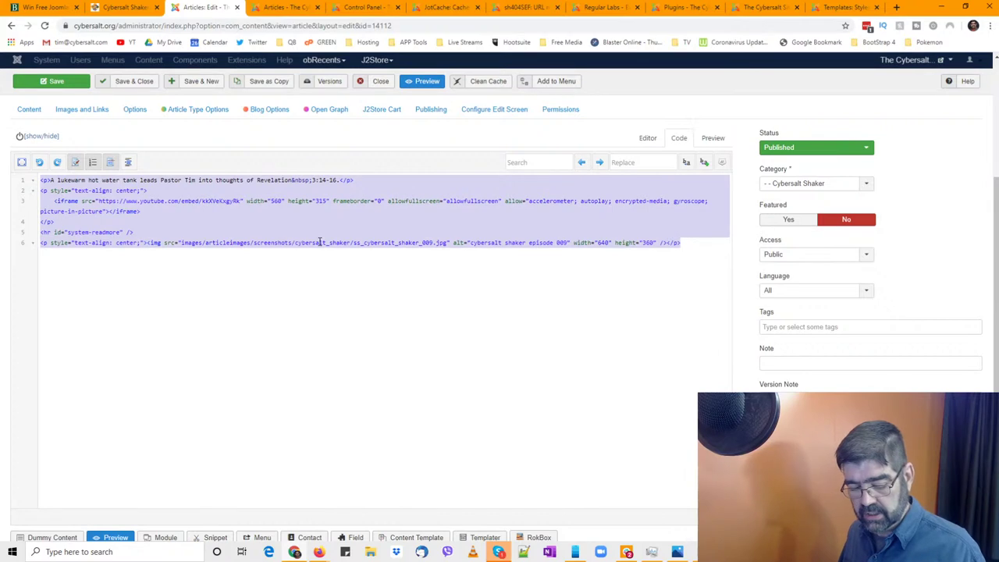
pyautogui.click(207, 243)
pyautogui.hotkey('shift', 'End')
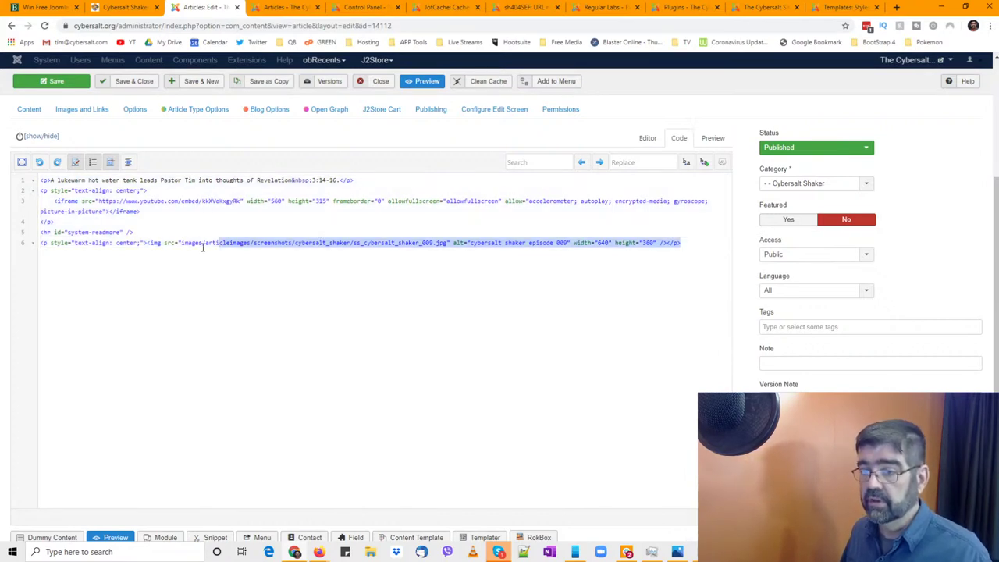
pyautogui.moveTo(664, 245); pyautogui.dragTo(35, 249)
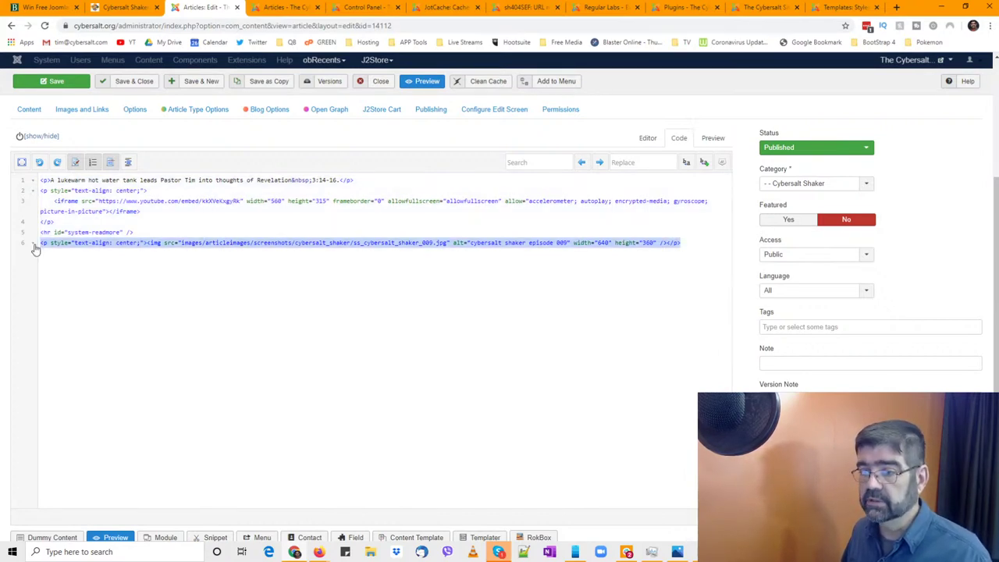
pyautogui.press('BackSpace')
pyautogui.press('BackSpace')
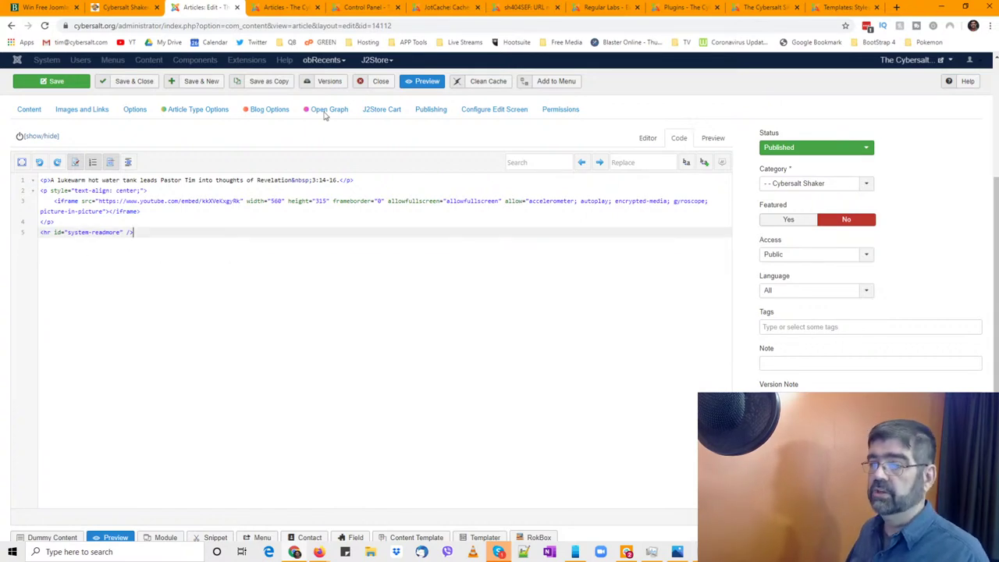
pyautogui.click(66, 84)
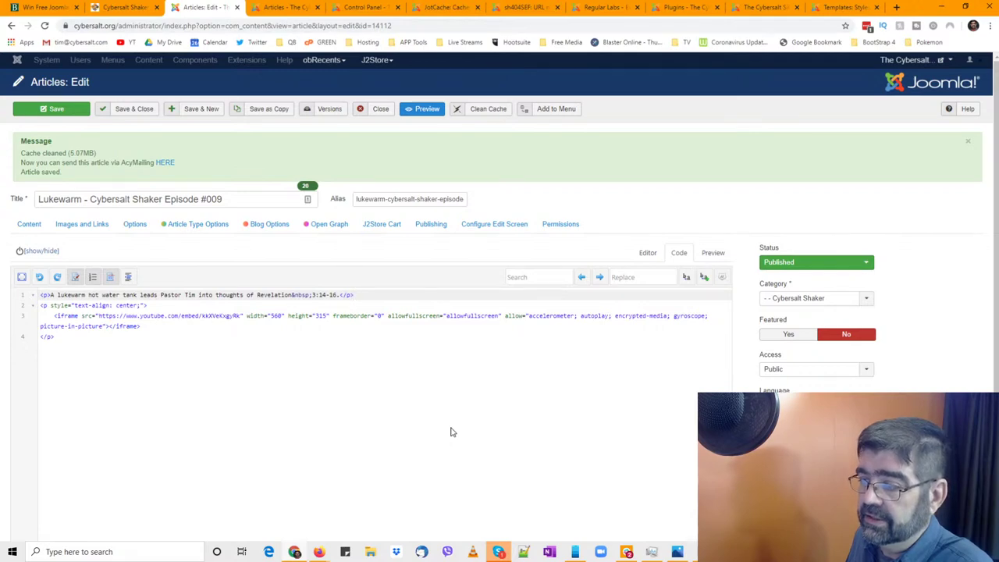
# Check the remaining text and video in the visual editor and save the article again
pyautogui.click(648, 252)
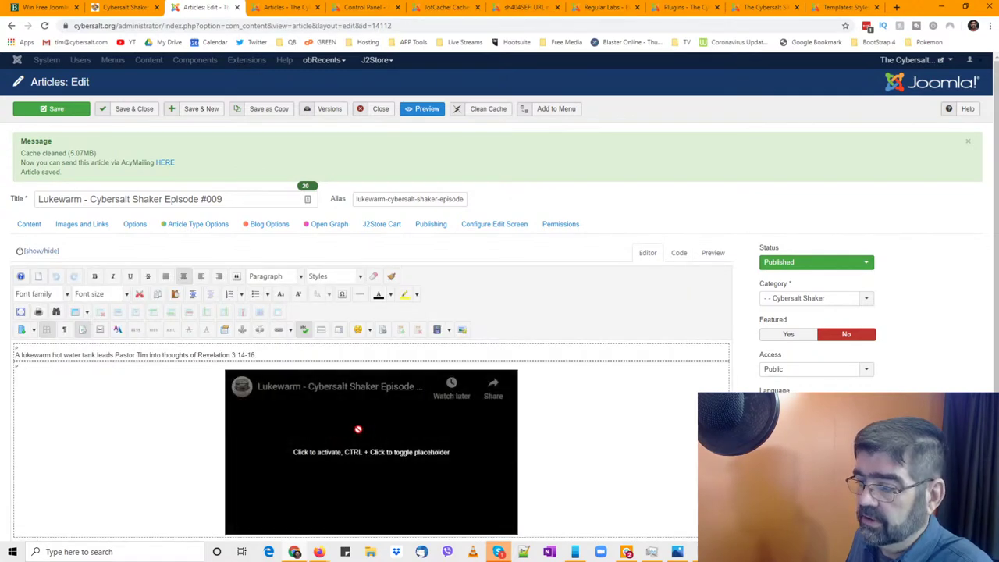
pyautogui.scroll(-1, 538, 437)
pyautogui.scroll(1, 537, 437)
pyautogui.click(51, 99)
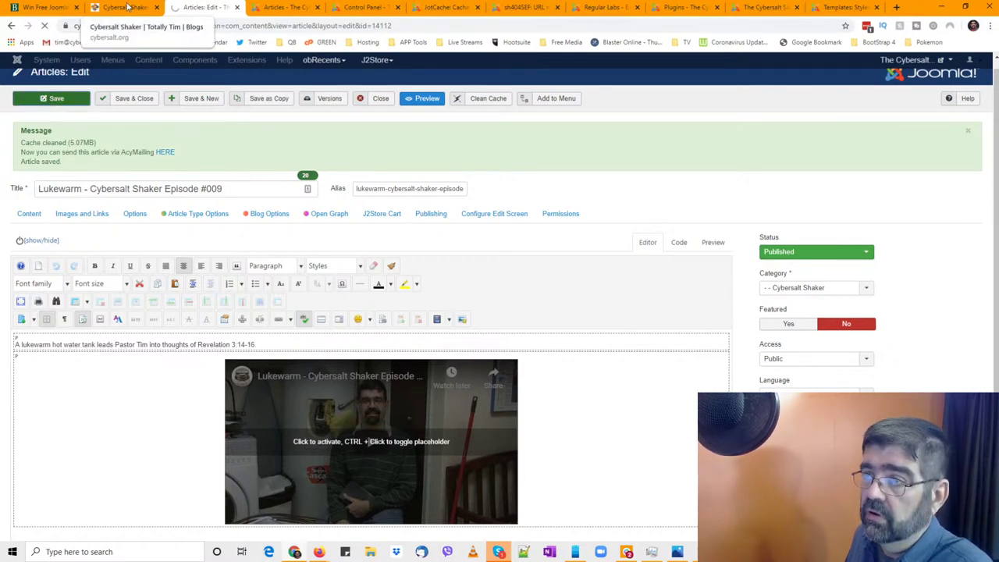
# Reload the Cybersalt Shaker blog page and examine how the episode #009 video fits its column
pyautogui.click(125, 7)
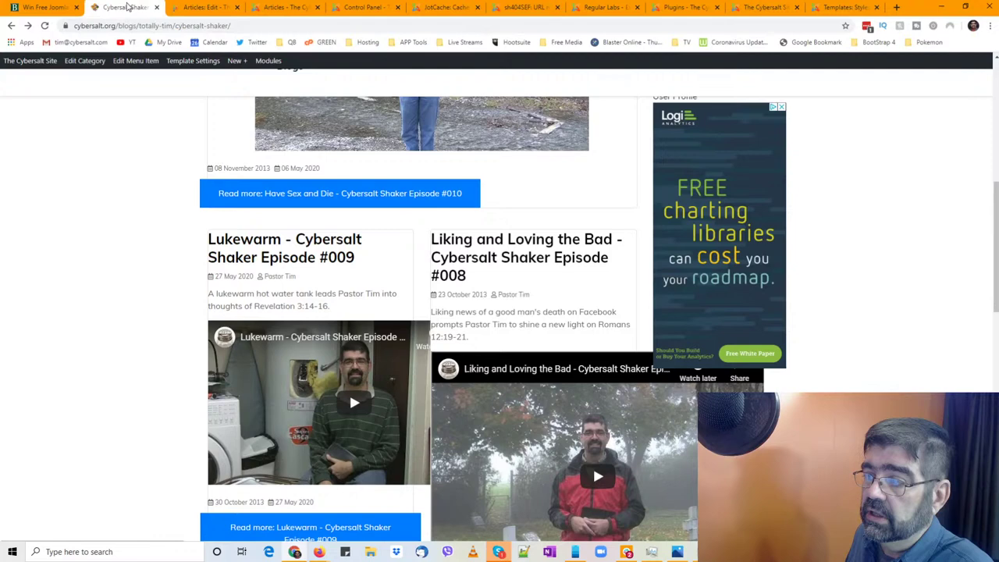
pyautogui.click(44, 26)
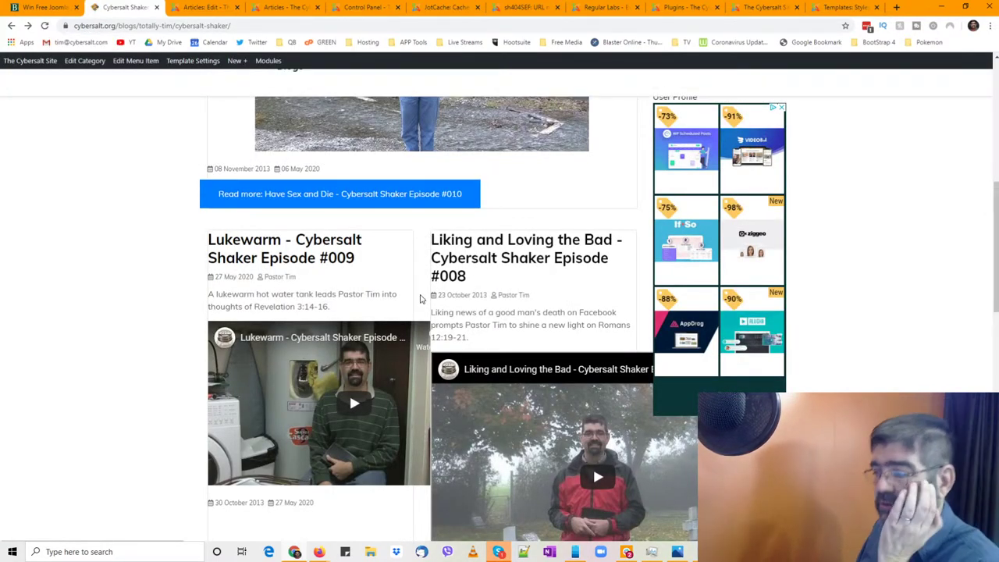
pyautogui.scroll(-2, 411, 292)
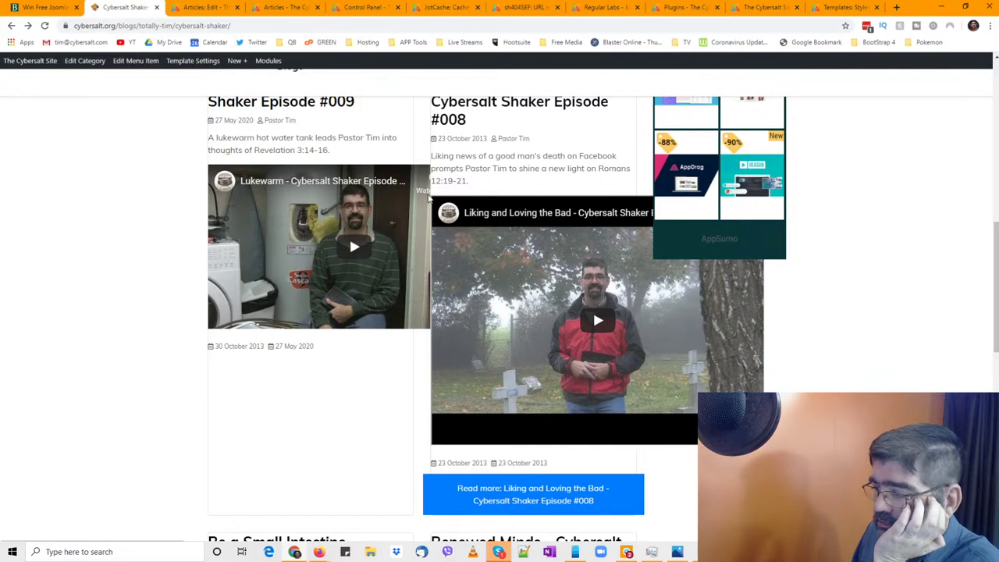
pyautogui.scroll(-10, 428, 197)
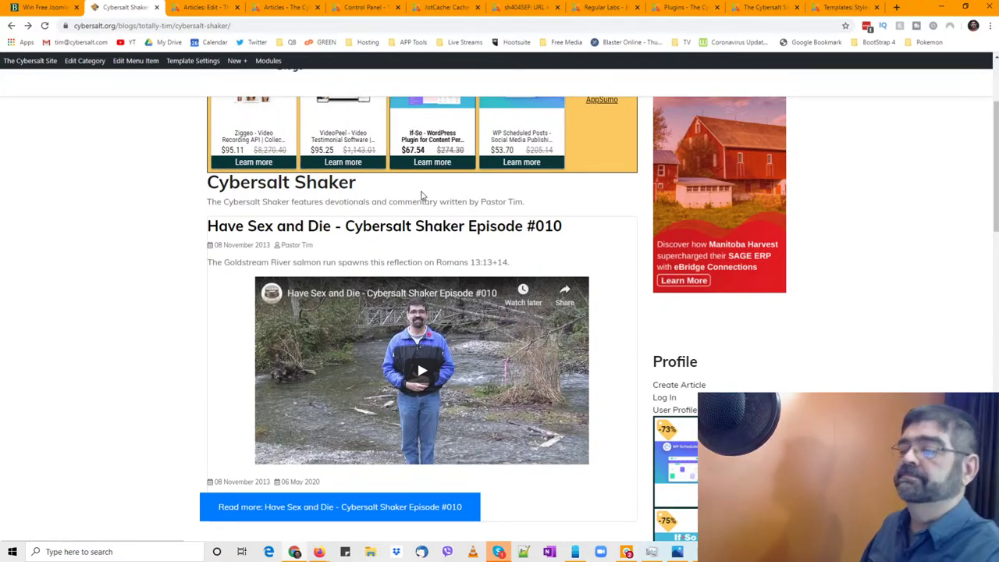
# Open the plugin list in a new browser tab from the article manager
pyautogui.click(199, 7)
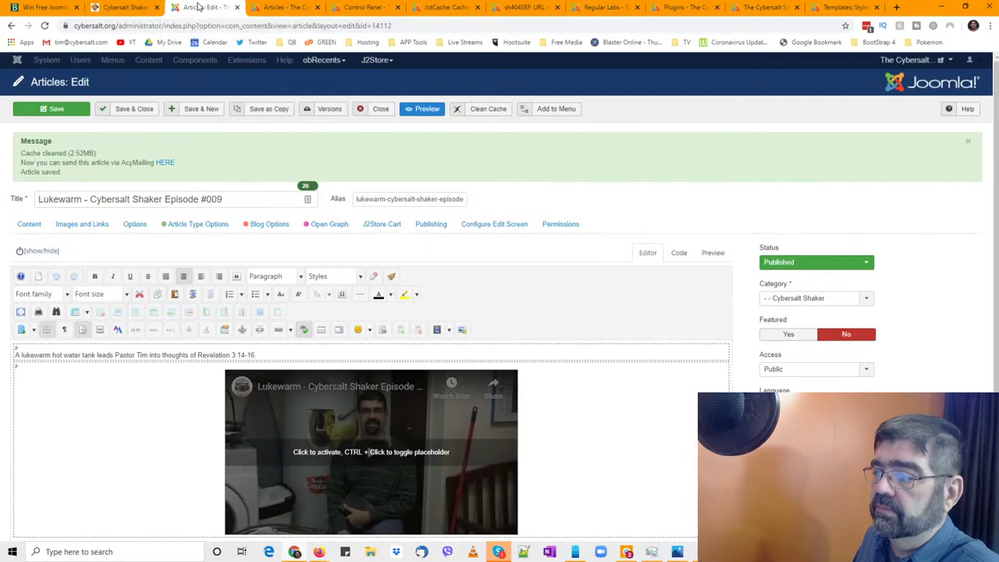
pyautogui.click(301, 7)
pyautogui.click(285, 60)
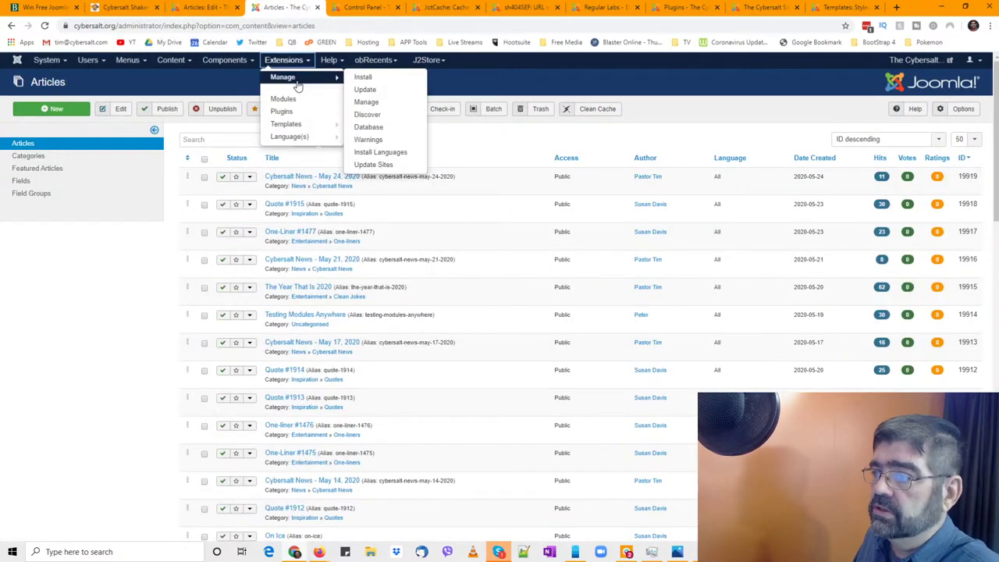
pyautogui.rightClick(296, 114)
pyautogui.click(316, 121)
pyautogui.click(335, 8)
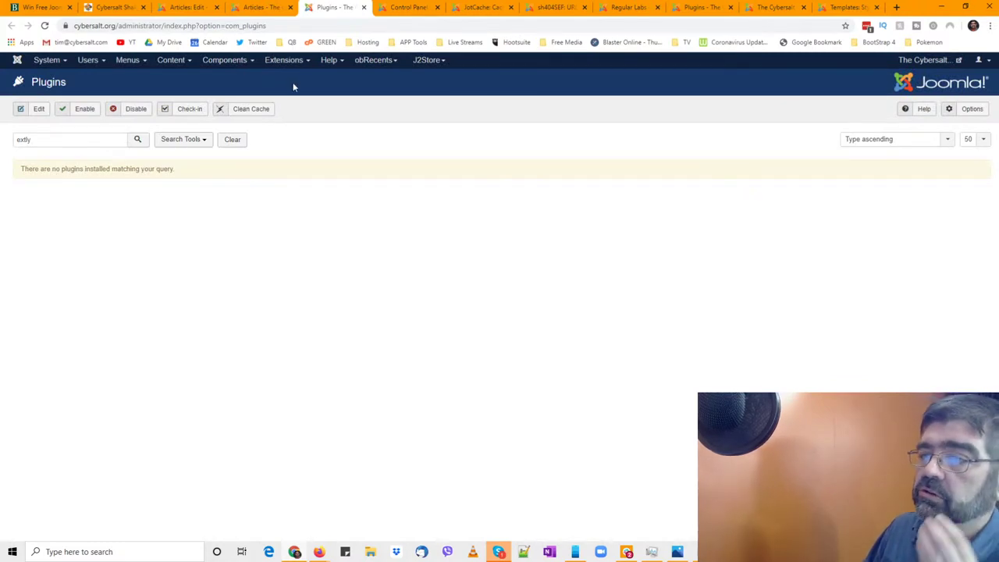
# Install the extension package pkg_youtubevideooptimizer_v2.6.0.zip from the extly folder inside Joomla 3
pyautogui.click(285, 60)
pyautogui.moveTo(295, 78)
pyautogui.click(355, 77)
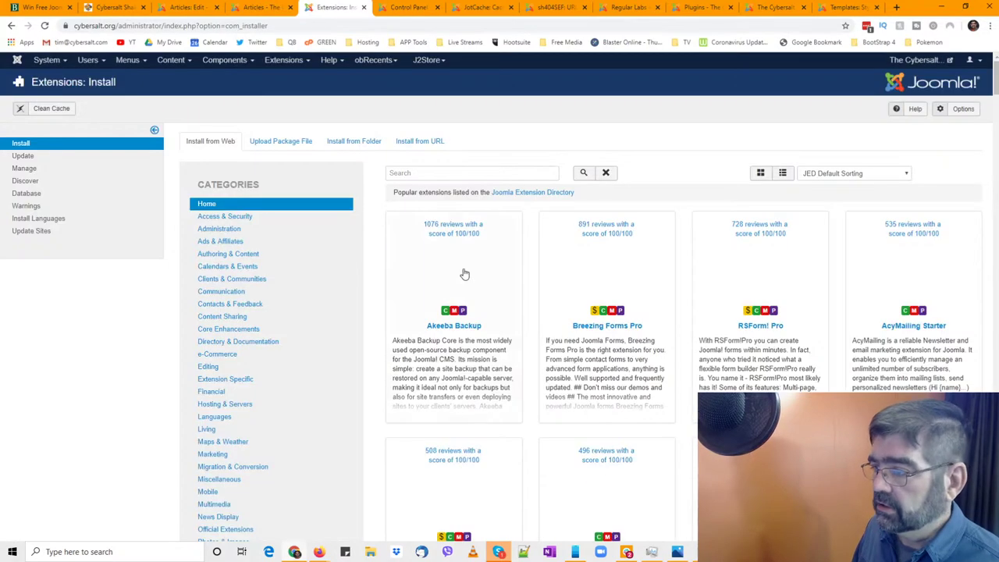
pyautogui.click(297, 142)
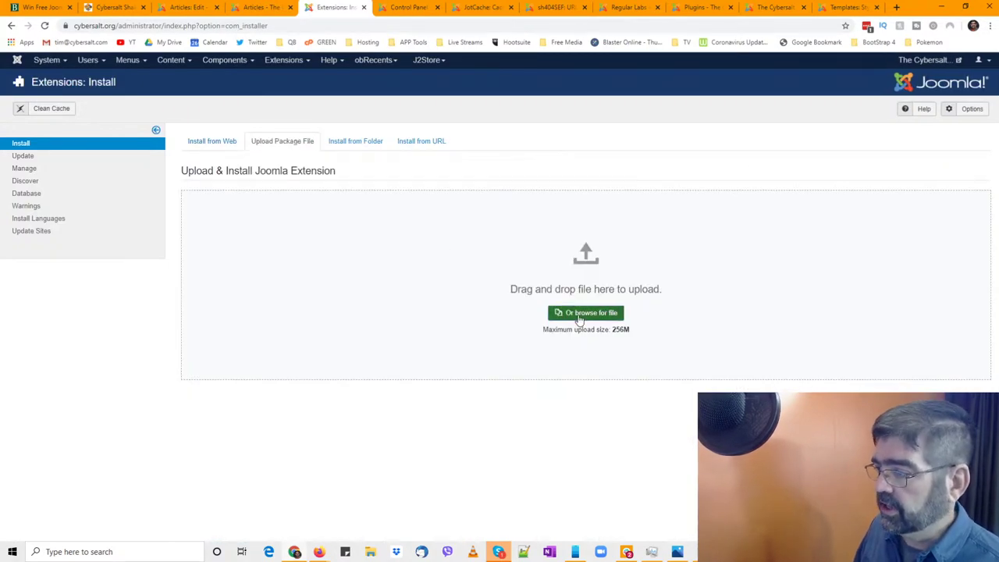
pyautogui.click(580, 317)
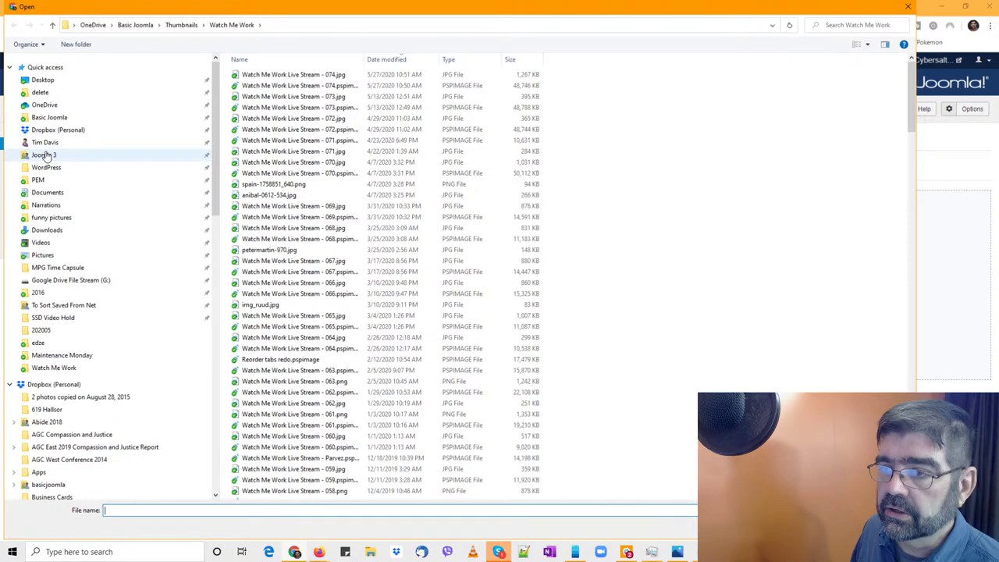
pyautogui.click(44, 155)
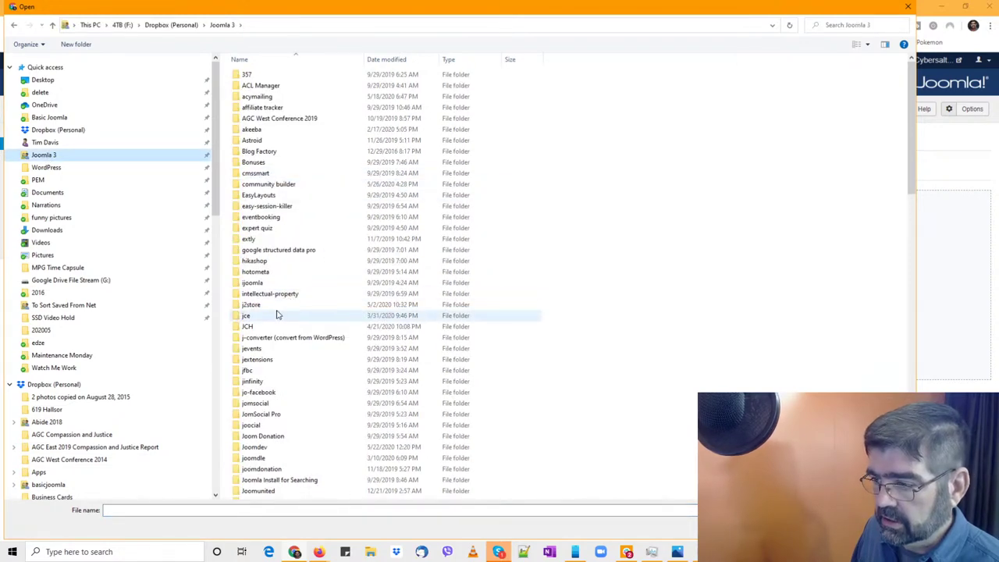
pyautogui.doubleClick(250, 240)
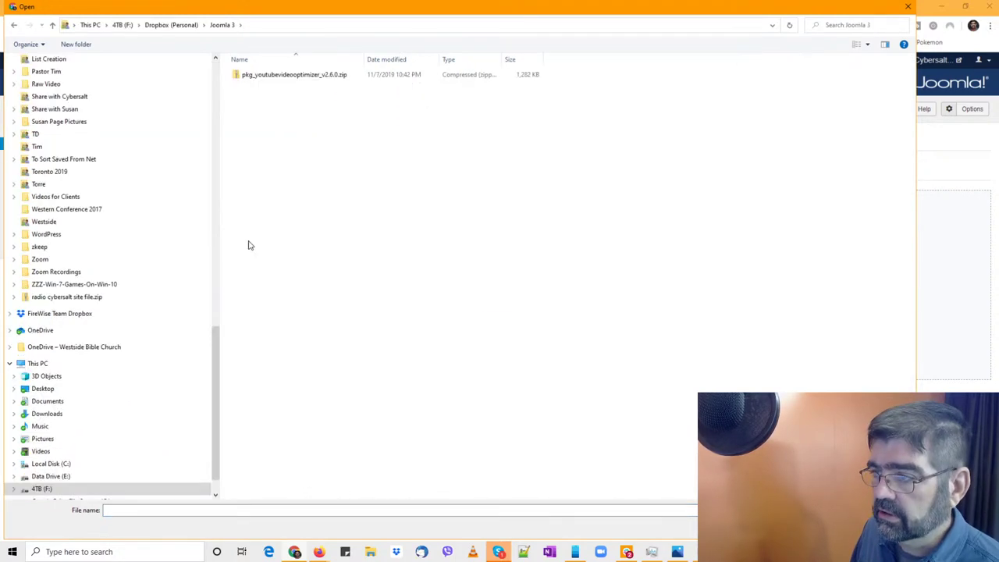
pyautogui.doubleClick(255, 75)
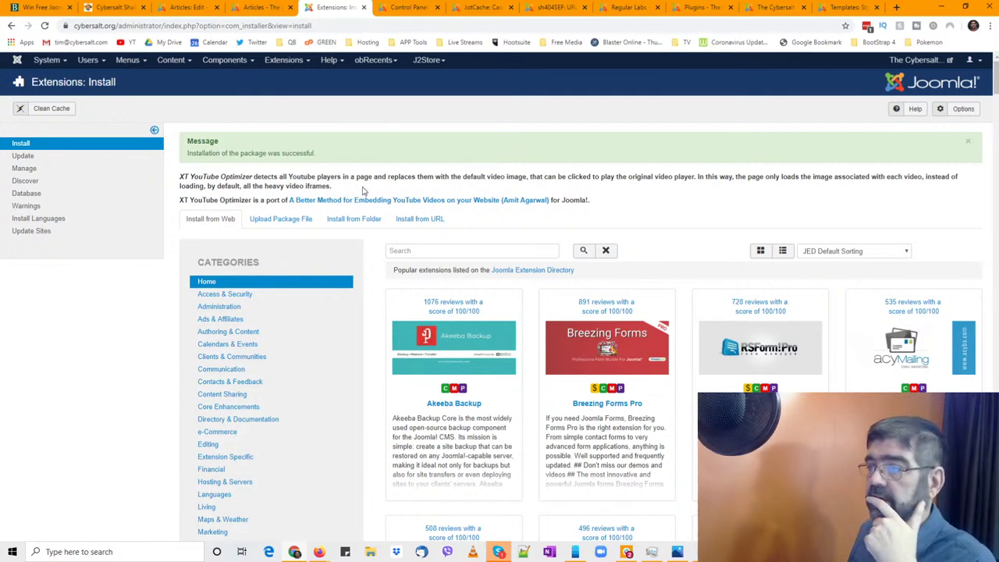
# Check the installed extensions for available updates
pyautogui.click(289, 61)
pyautogui.moveTo(283, 77)
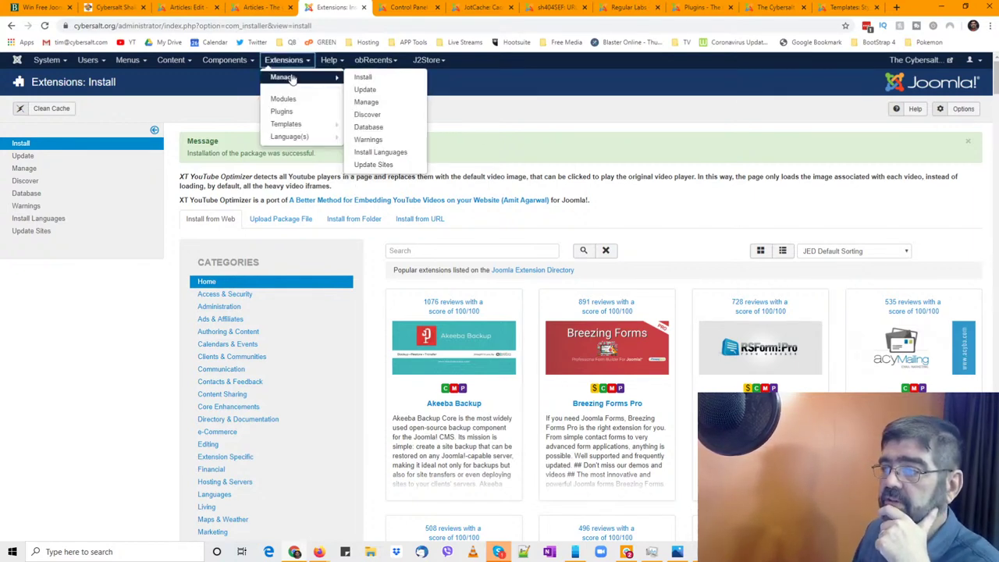
pyautogui.click(373, 90)
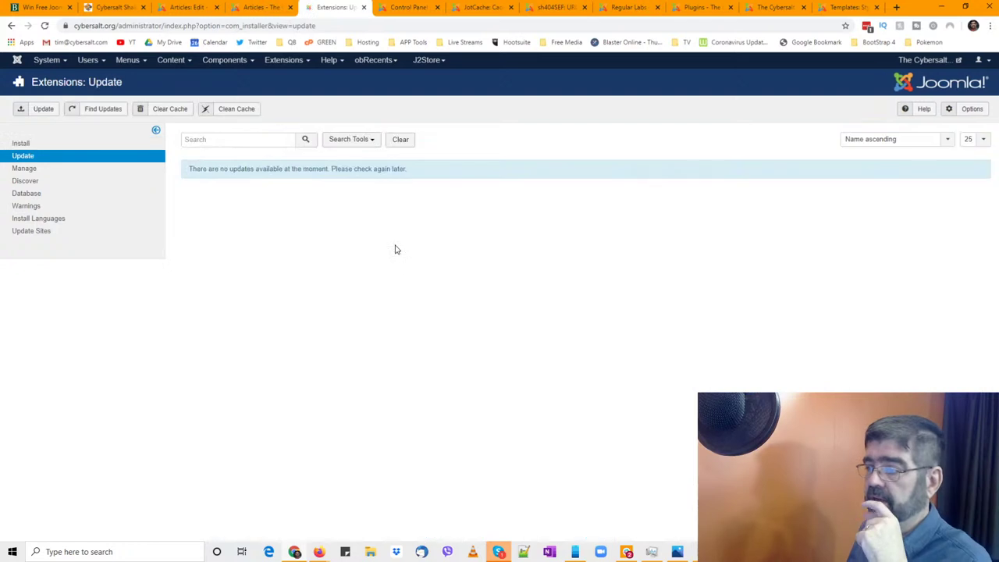
pyautogui.click(92, 112)
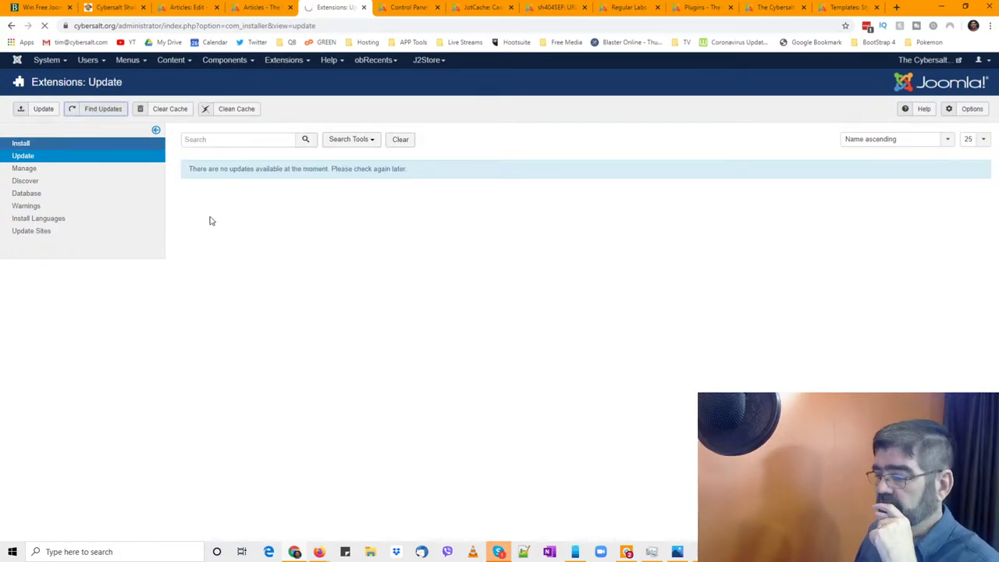
pyautogui.click(505, 552)
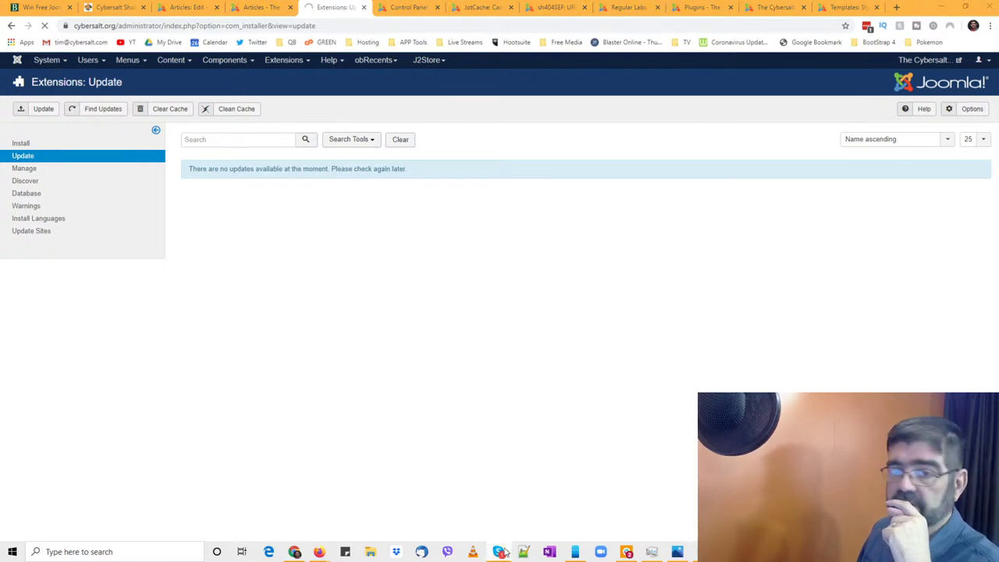
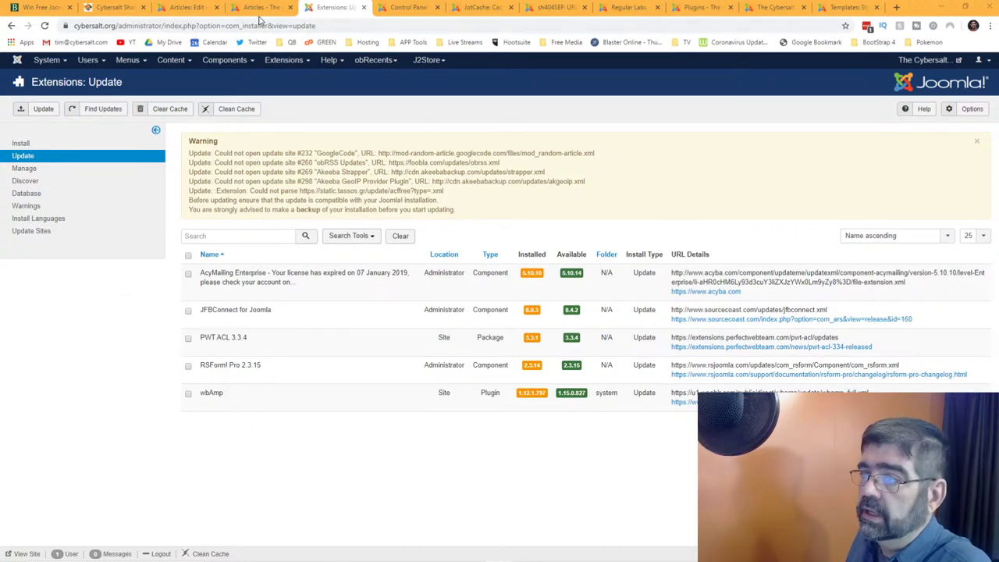
# Return to the plugin list, clear its search filter and sort the plugins by ID in descending order
pyautogui.click(284, 61)
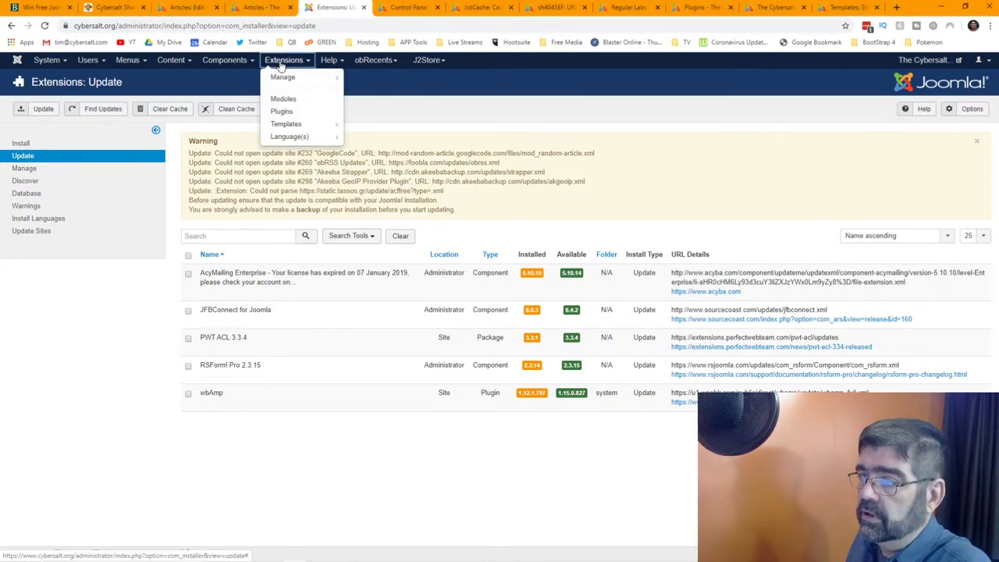
pyautogui.click(285, 110)
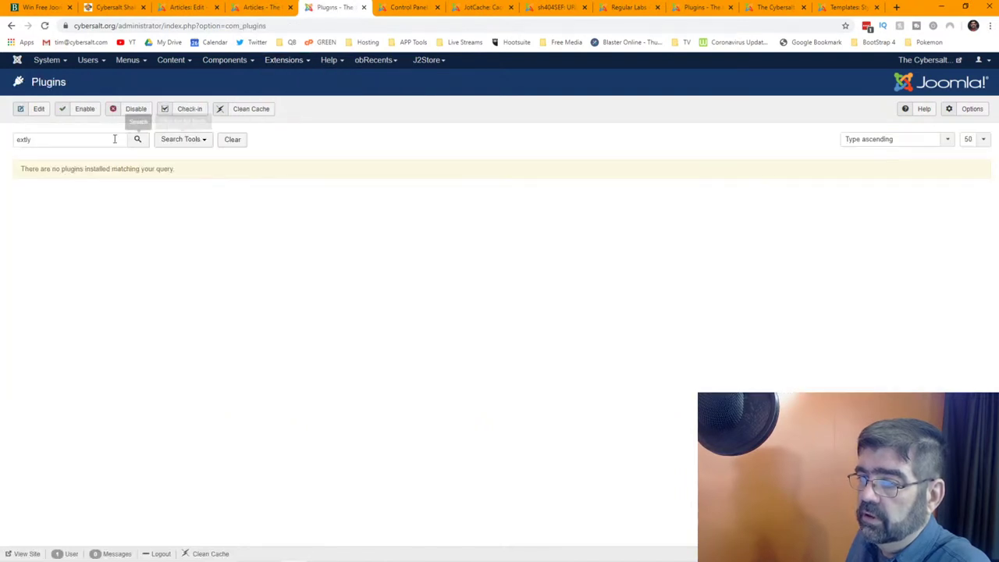
pyautogui.doubleClick(78, 138)
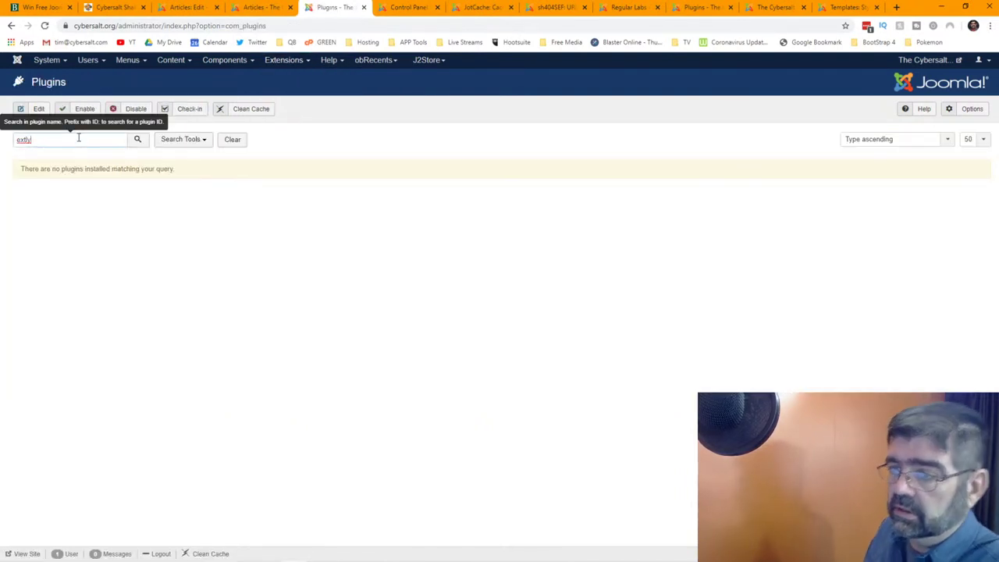
pyautogui.write('ext')
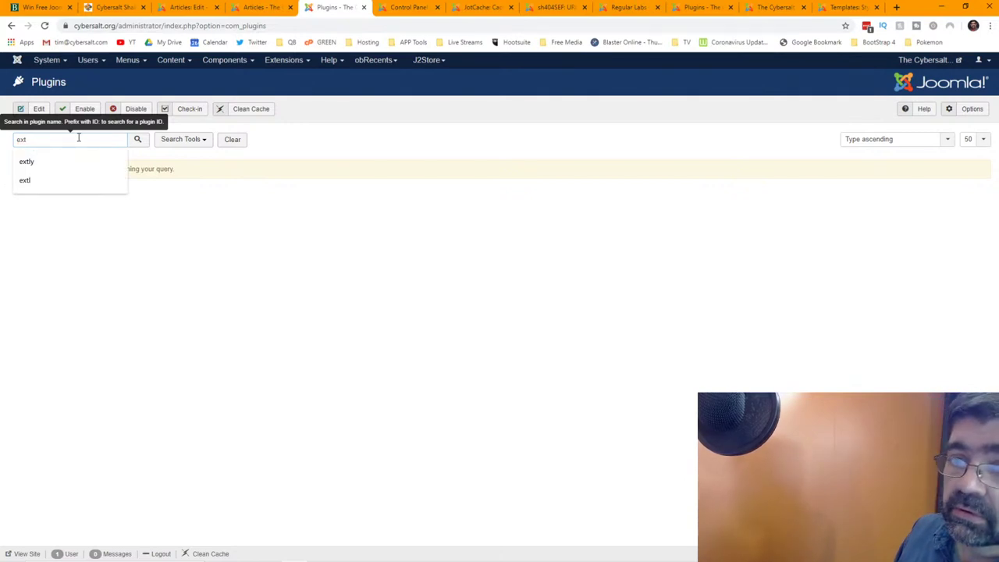
pyautogui.press('BackSpace')
pyautogui.press('BackSpace')
pyautogui.press('BackSpace')
pyautogui.press('BackSpace')
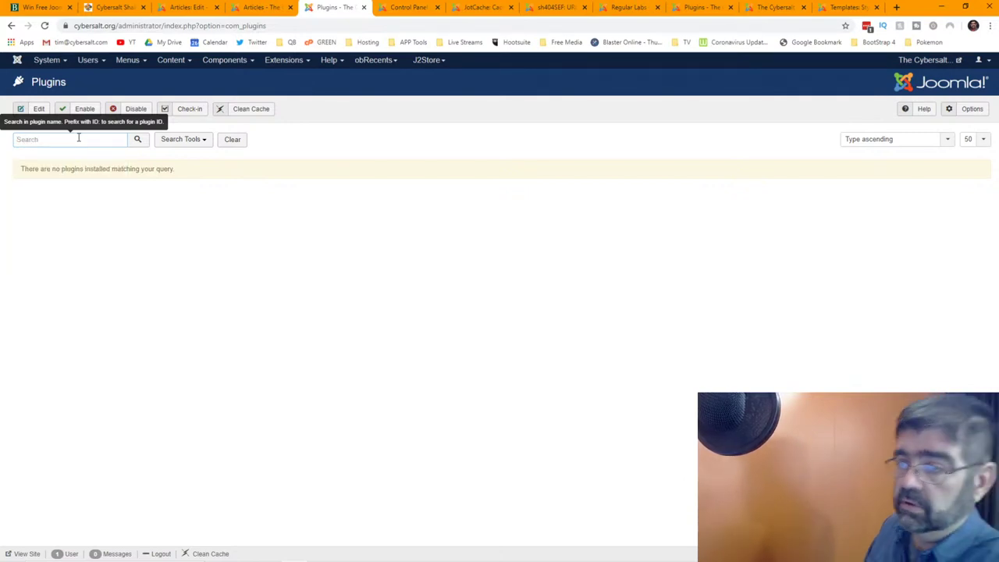
pyautogui.click(138, 140)
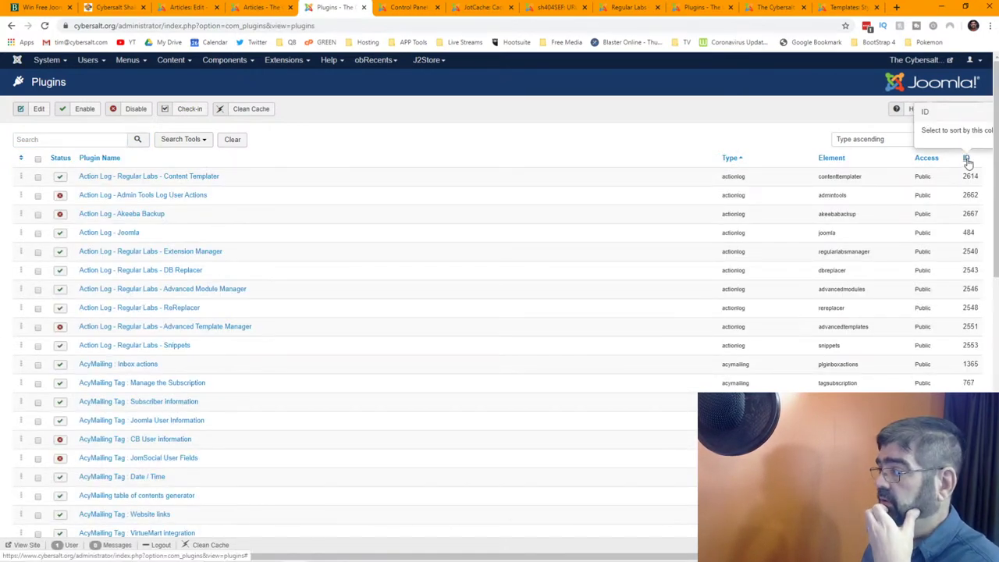
pyautogui.click(967, 158)
pyautogui.click(966, 158)
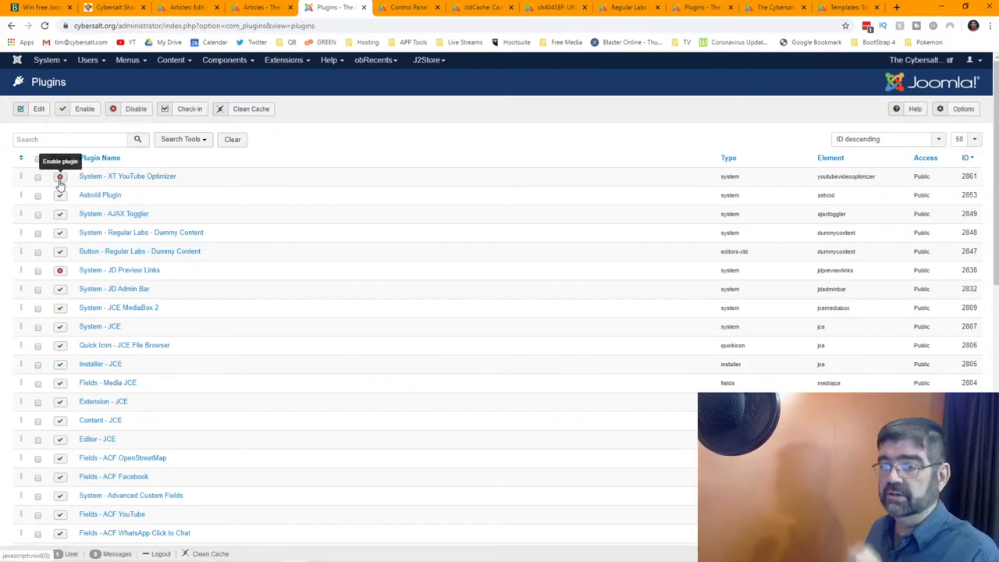
# Turn on HD Thumbnail in the System - XT YouTube Optimizer plugin, enable the plugin, and save and close it
pyautogui.click(106, 178)
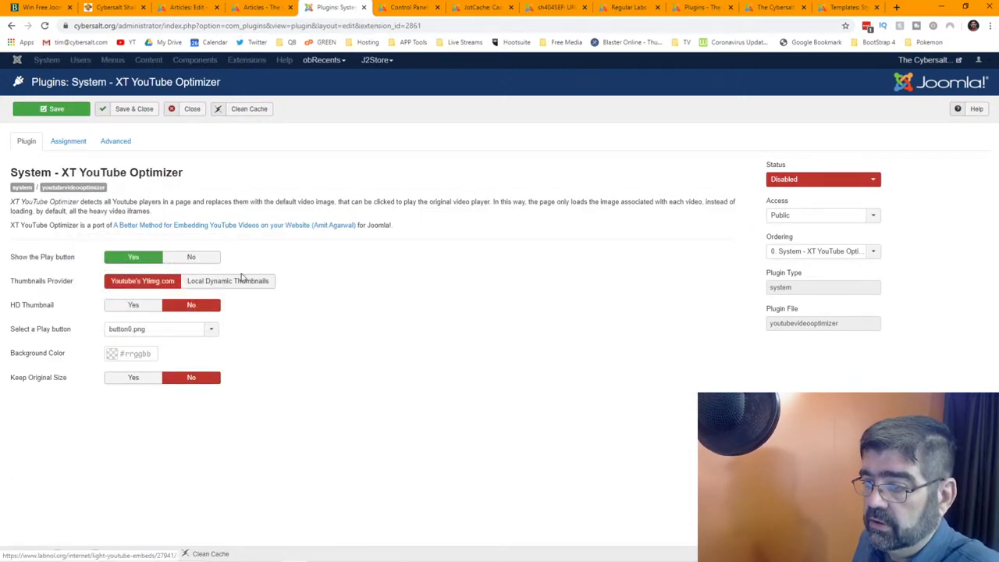
pyautogui.click(124, 307)
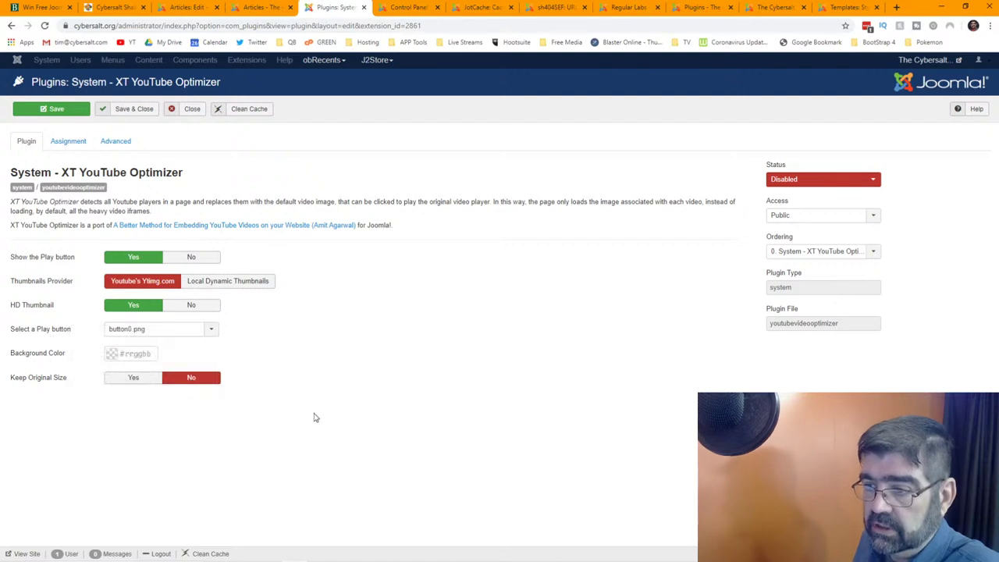
pyautogui.click(836, 181)
pyautogui.click(826, 192)
pyautogui.click(68, 143)
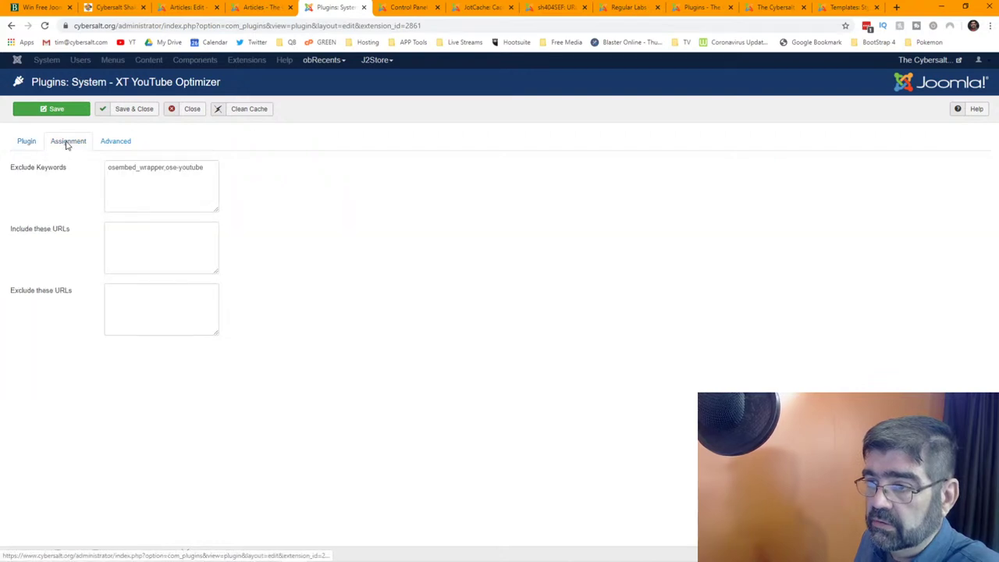
pyautogui.click(116, 143)
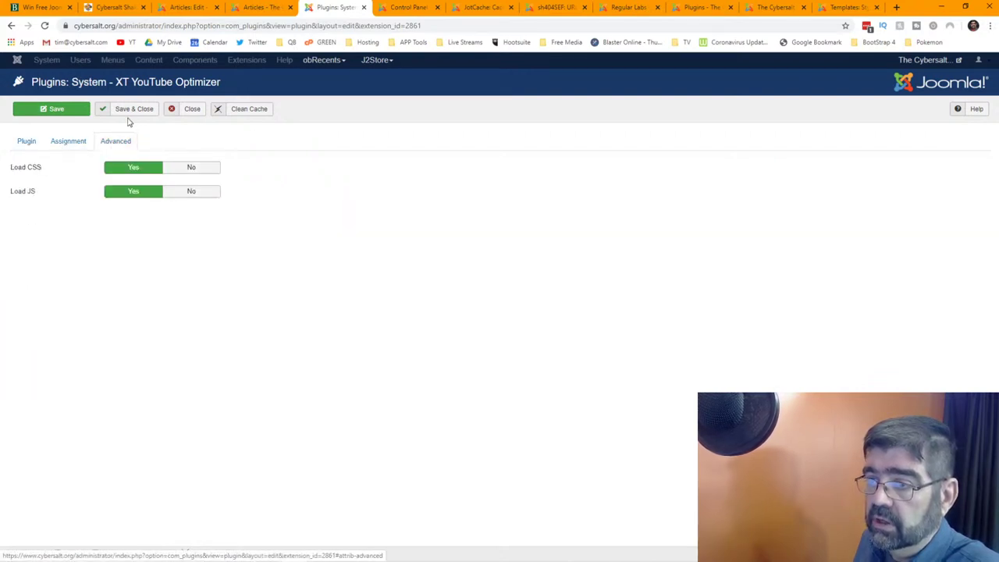
pyautogui.click(131, 115)
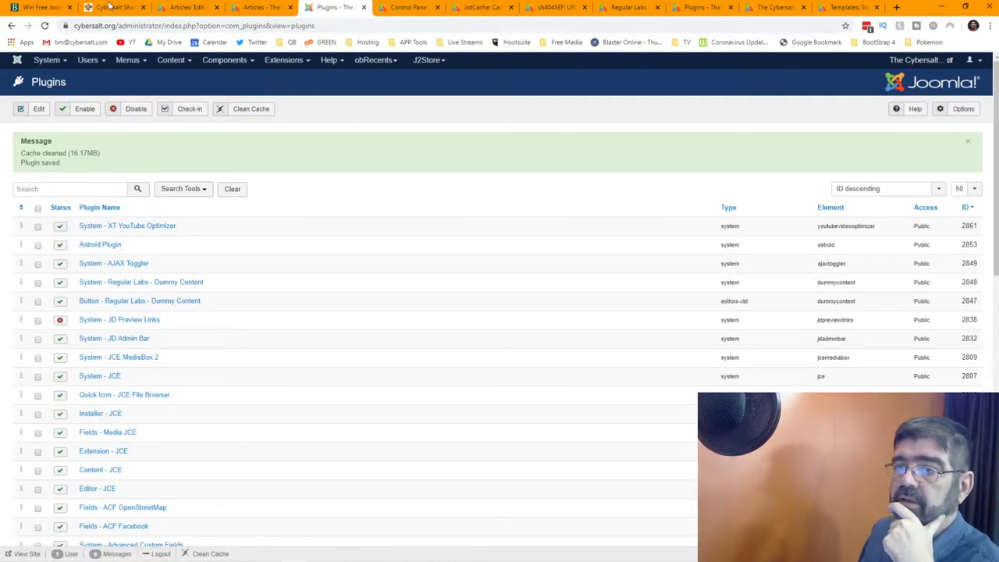
# Reload the Cybersalt Shaker blog page and examine how the video thumbnails of episodes #010 to #006 fit their columns
pyautogui.click(109, 7)
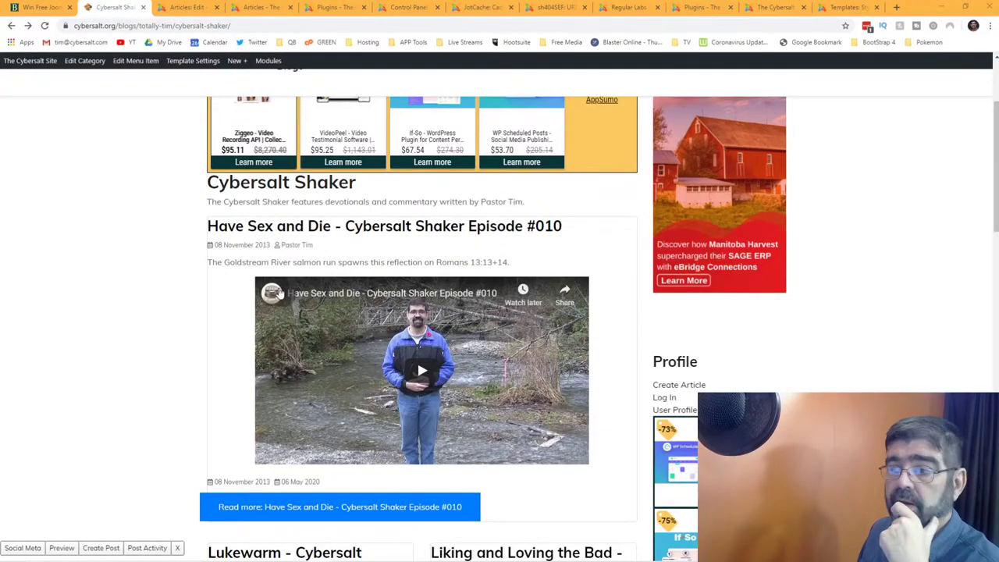
pyautogui.moveTo(281, 298)
pyautogui.scroll(-5, 188, 275)
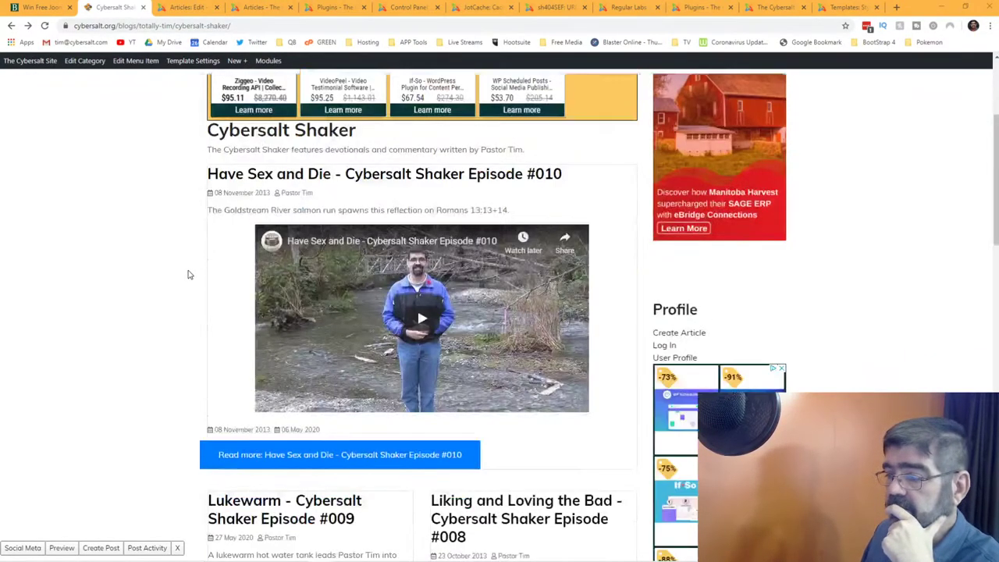
pyautogui.click(44, 25)
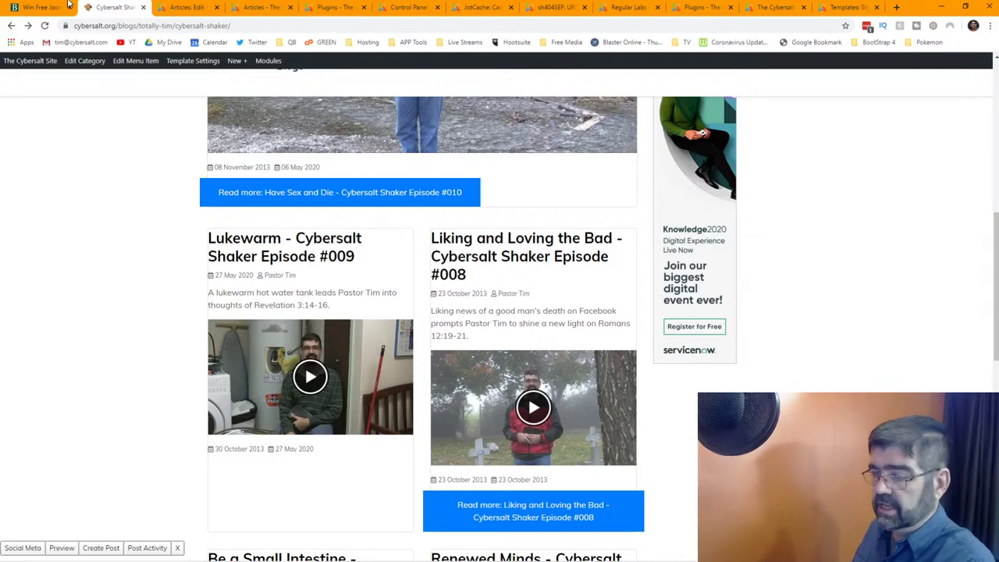
pyautogui.scroll(-1, 69, 132)
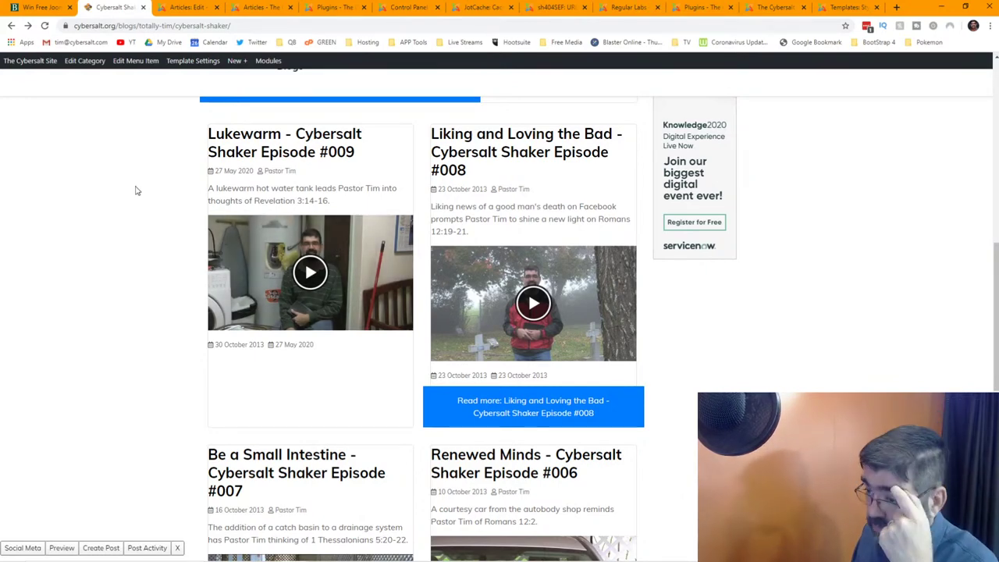
pyautogui.scroll(-4, 134, 190)
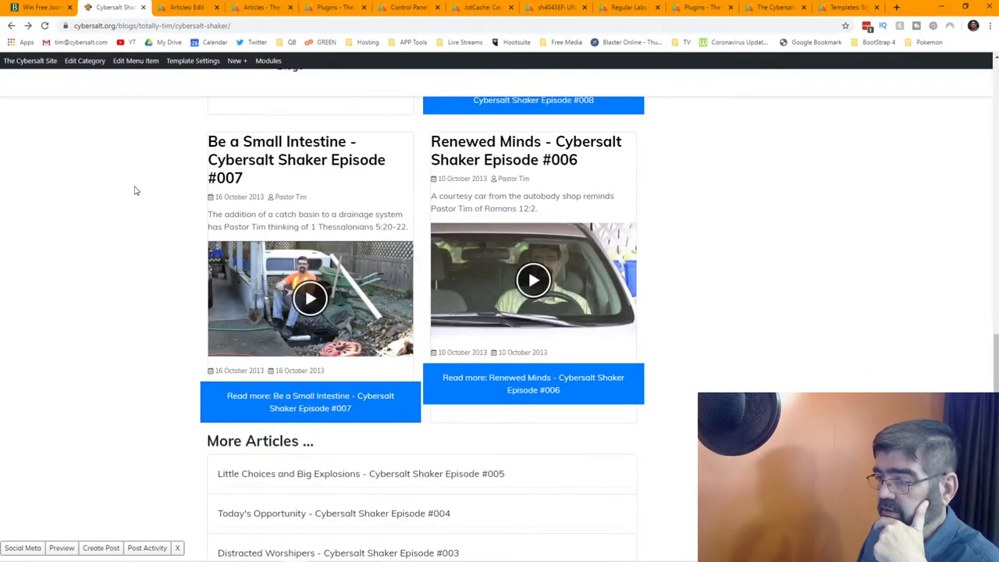
pyautogui.scroll(6, 135, 190)
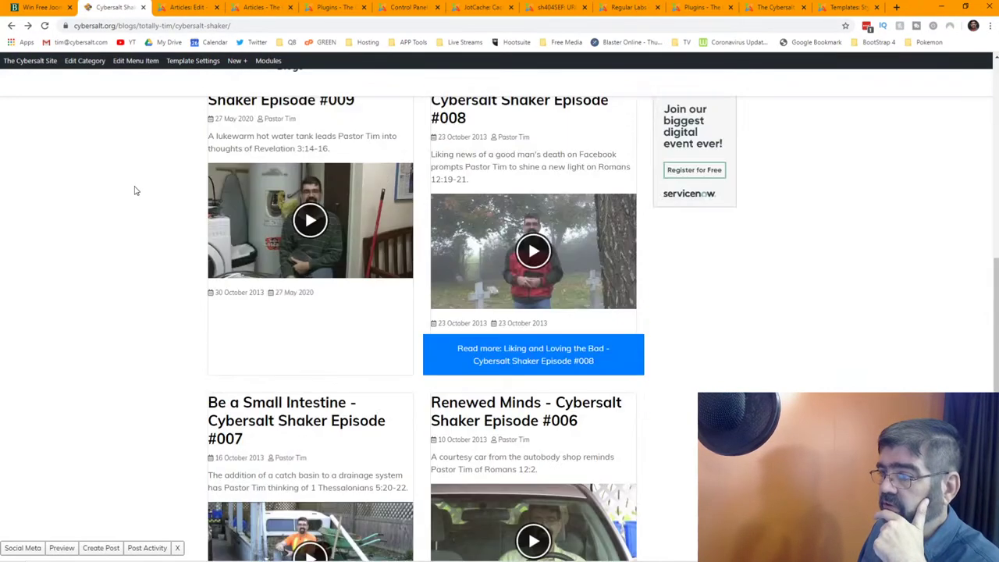
pyautogui.scroll(4, 134, 191)
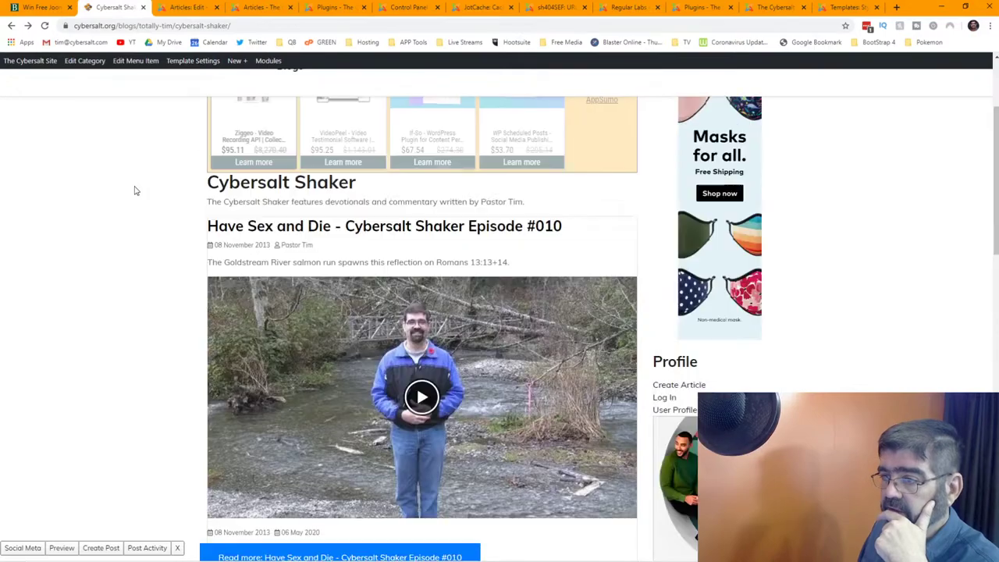
pyautogui.scroll(2, 296, 259)
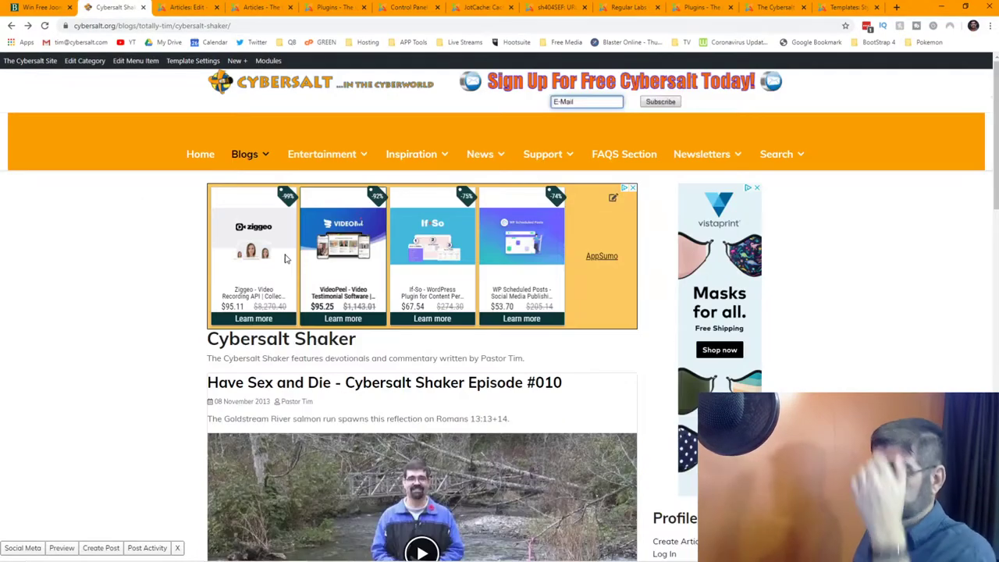
pyautogui.scroll(-1, 296, 289)
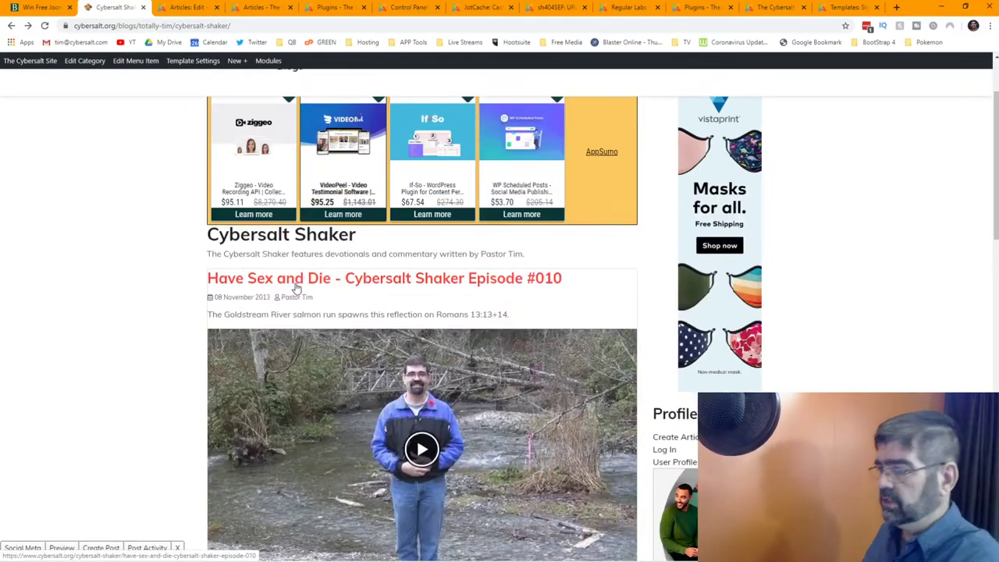
pyautogui.scroll(-2, 297, 287)
pyautogui.scroll(-1, 297, 284)
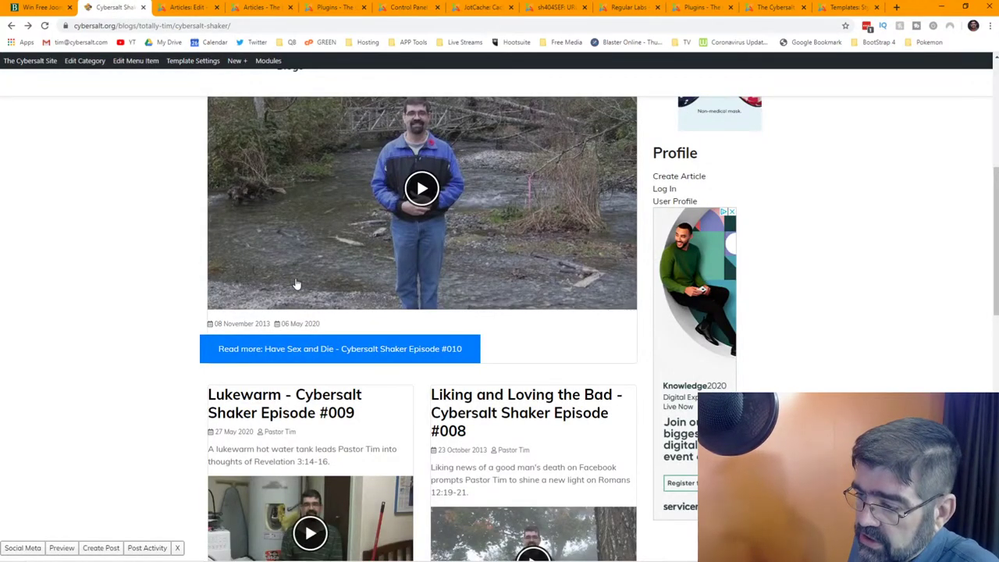
pyautogui.scroll(1, 297, 284)
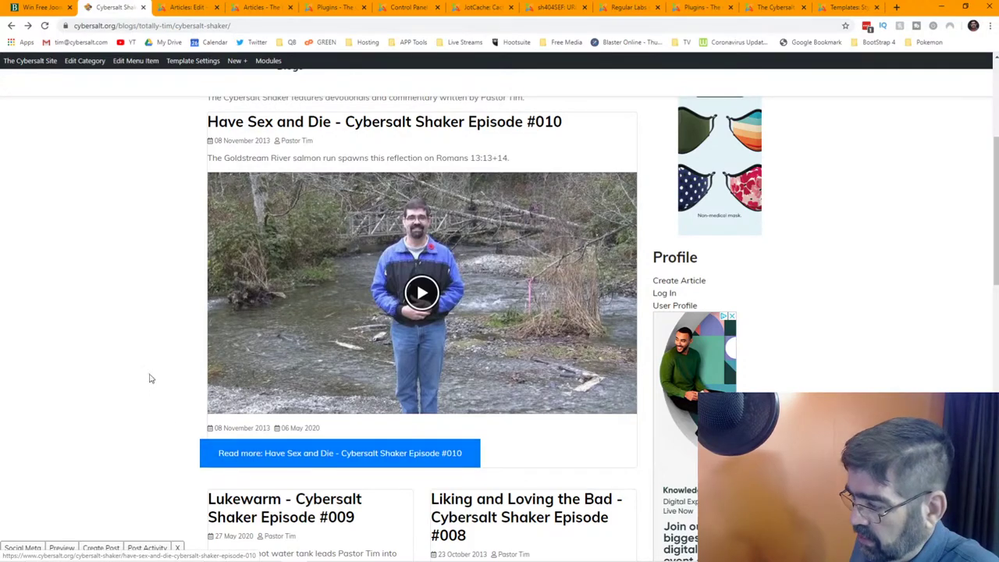
pyautogui.scroll(-3, 152, 385)
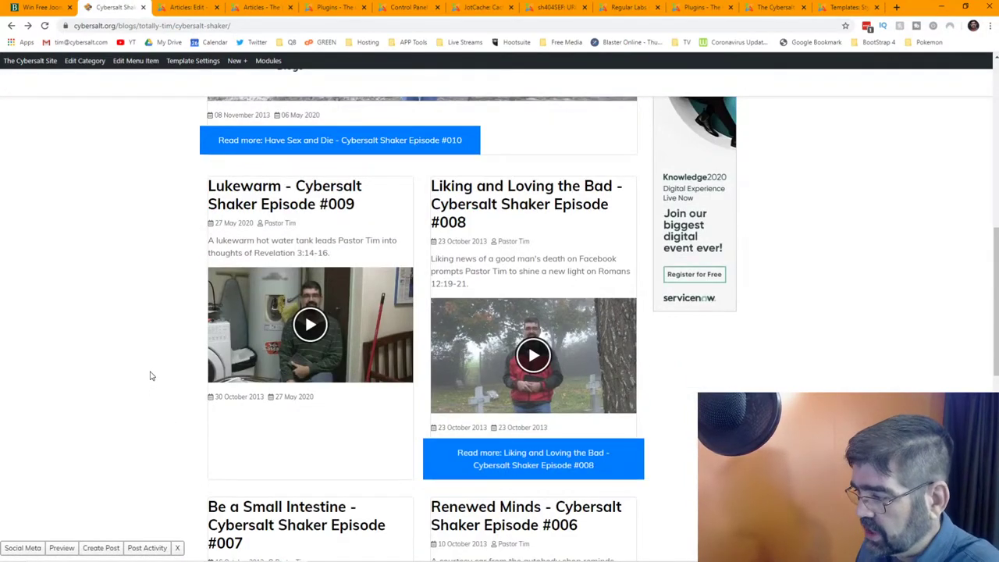
# Compare the boxes of episodes #010 to #006 on the Cybersalt Shaker page, checking their intro texts, video thumbnails and Read more buttons
pyautogui.scroll(-4, 151, 375)
pyautogui.scroll(2, 152, 375)
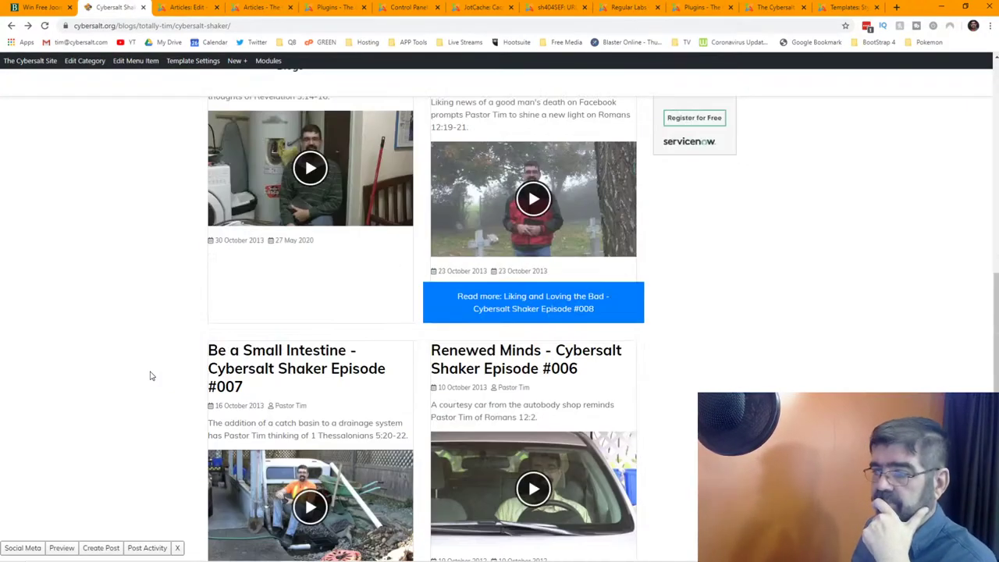
pyautogui.scroll(3, 310, 412)
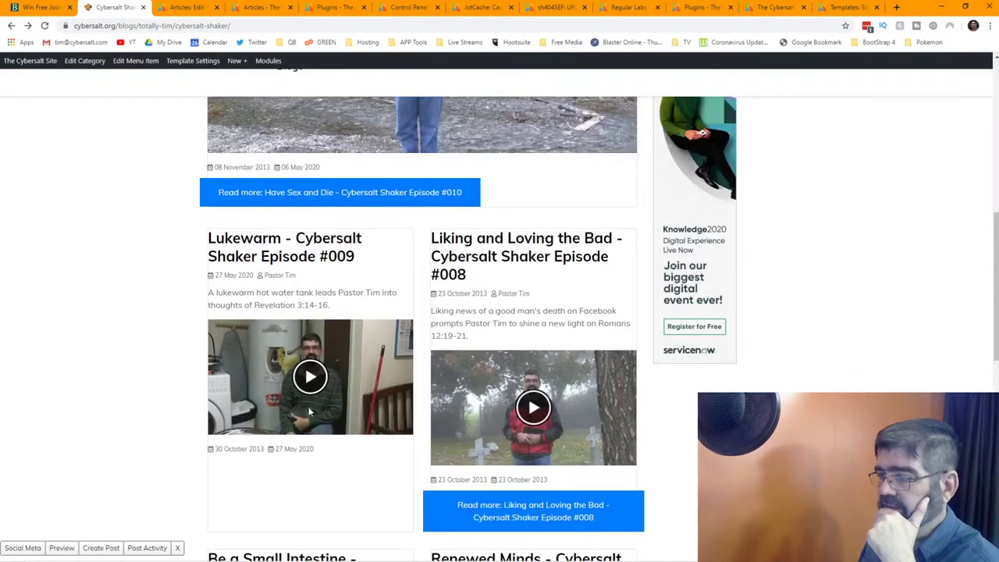
pyautogui.scroll(2, 310, 409)
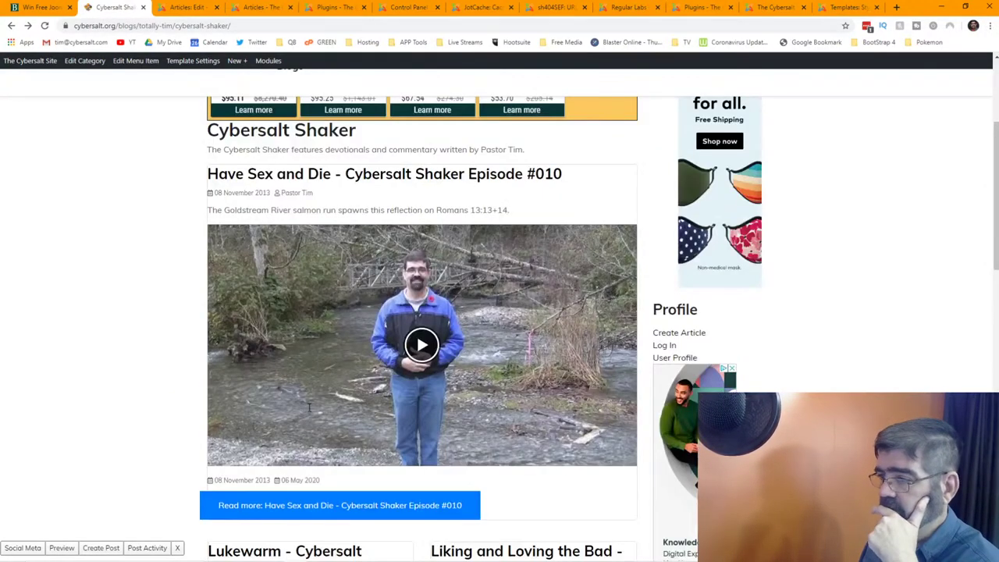
pyautogui.scroll(-2, 310, 412)
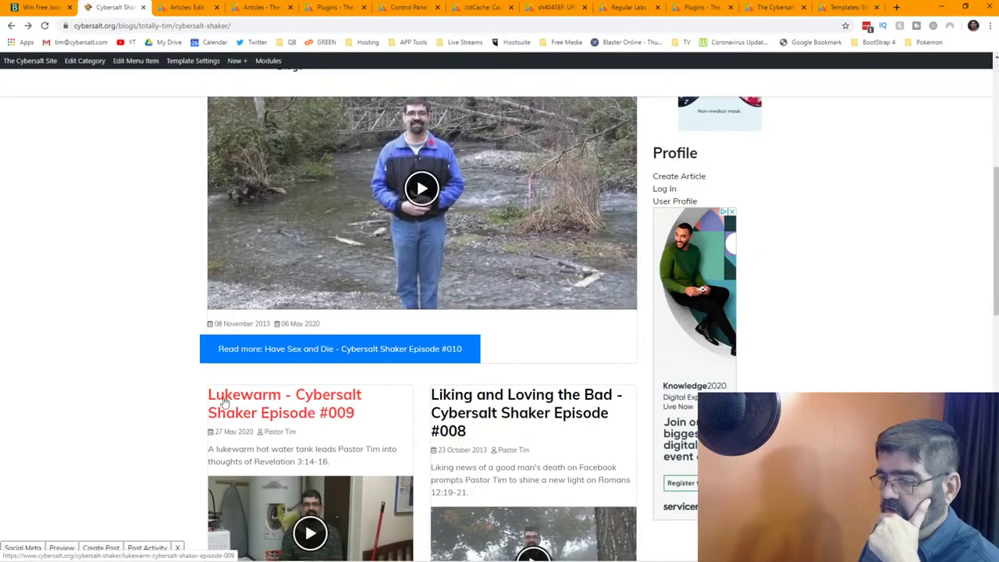
pyautogui.scroll(-2, 310, 412)
pyautogui.scroll(4, 346, 421)
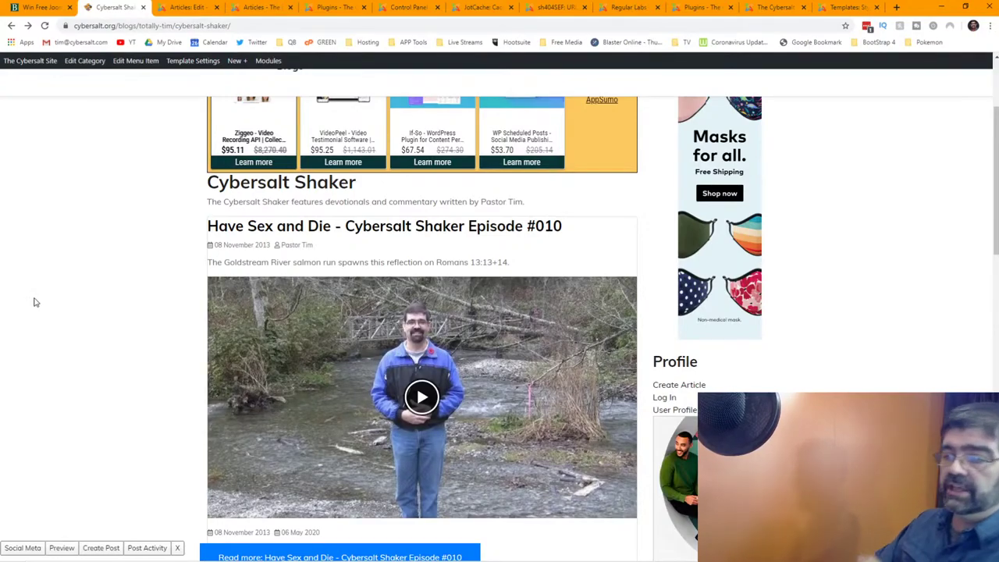
pyautogui.scroll(-4, 35, 303)
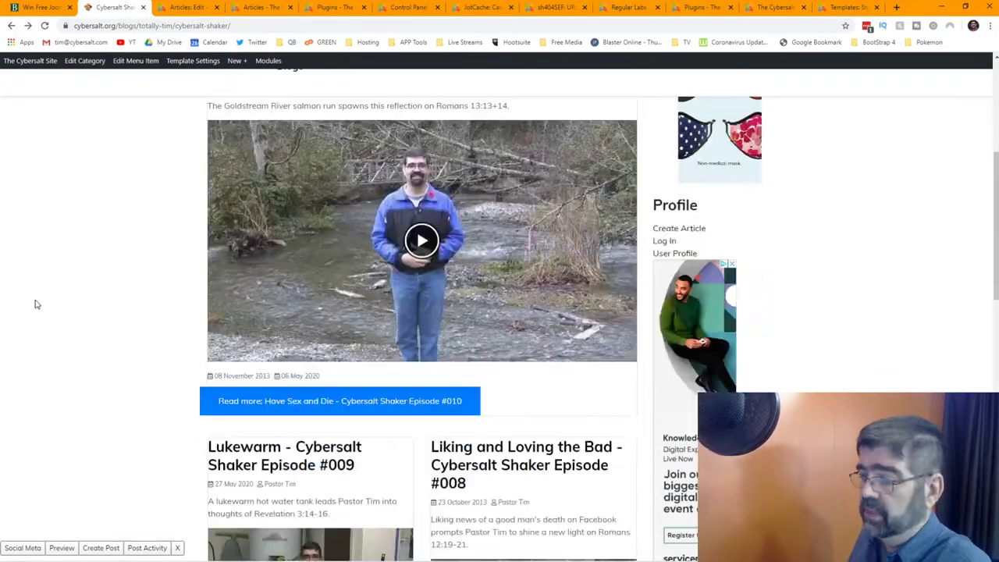
pyautogui.scroll(-8, 36, 304)
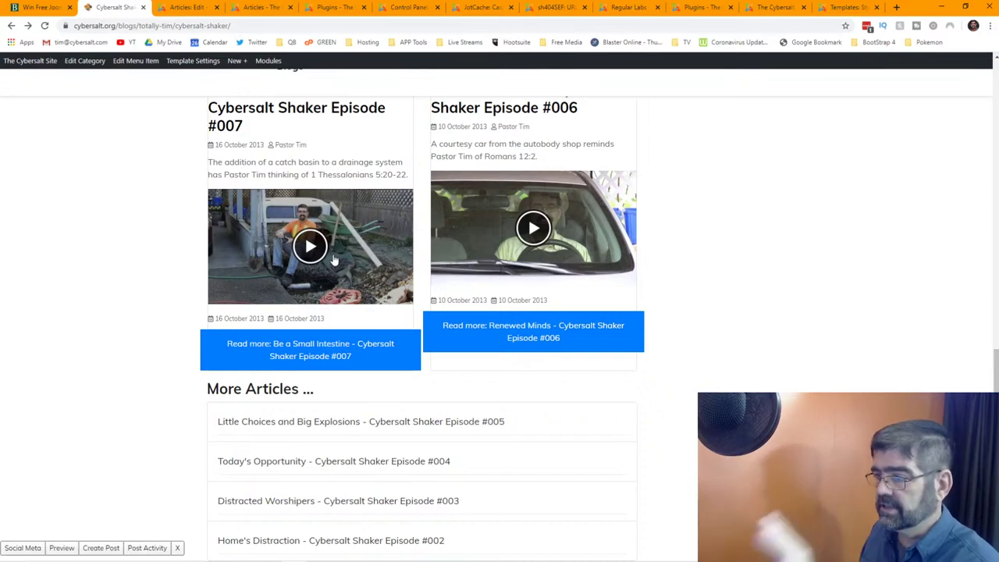
pyautogui.scroll(5, 334, 260)
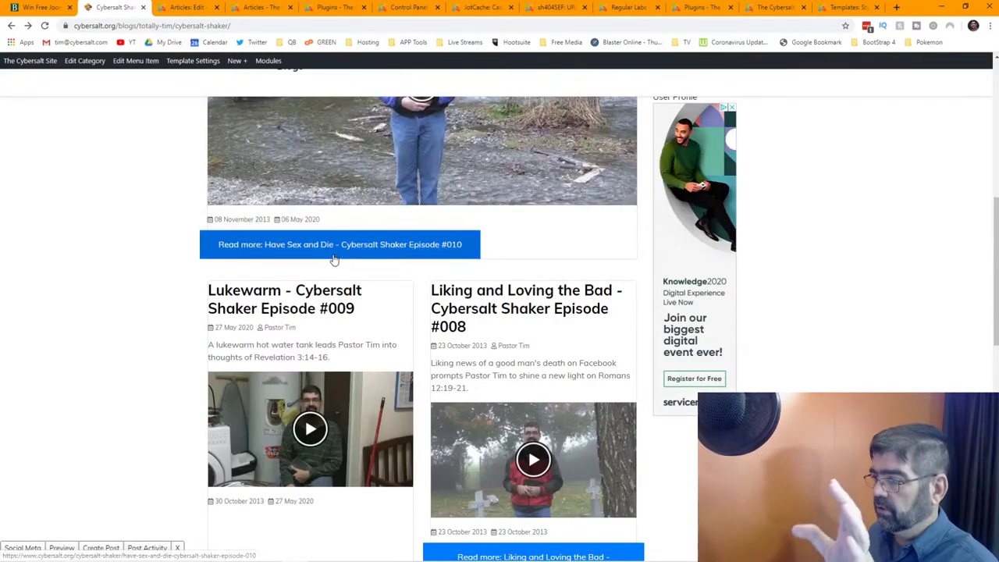
pyautogui.scroll(-4, 333, 260)
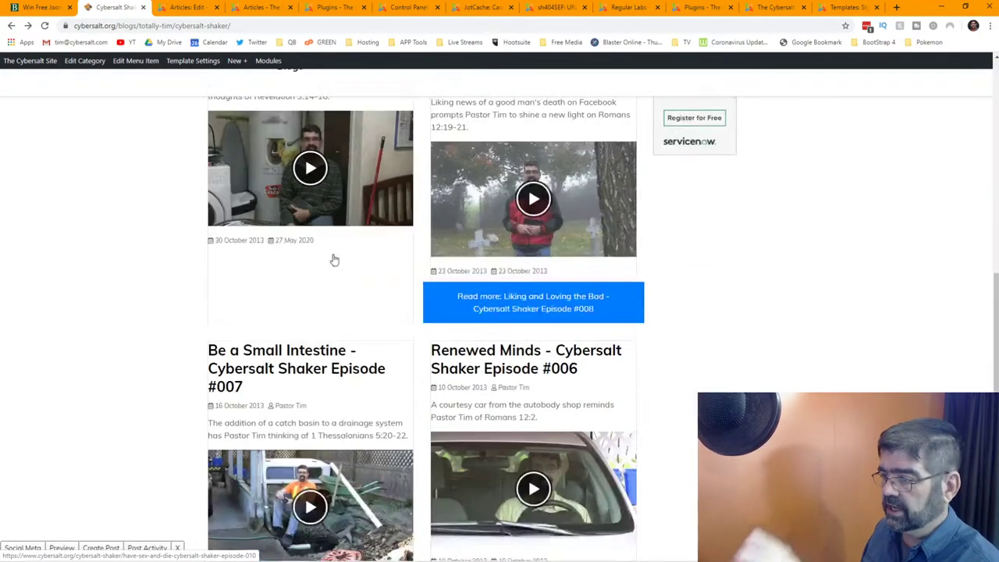
pyautogui.scroll(2, 506, 405)
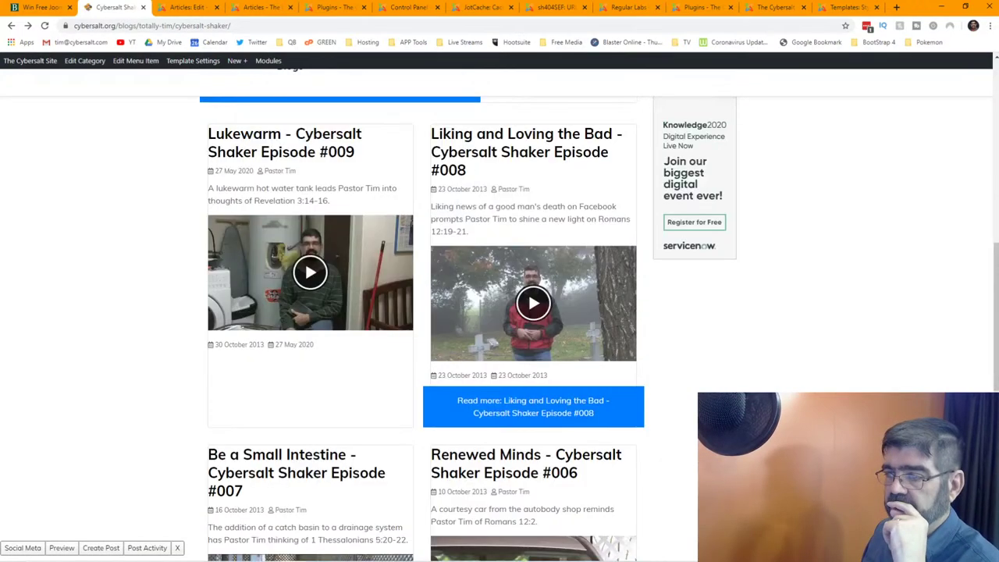
# Inspect the HTML of the intro text paragraph of Lukewarm - Cybersalt Shaker Episode #009 in the browser's developer tools
pyautogui.scroll(3, 495, 359)
pyautogui.rightClick(250, 404)
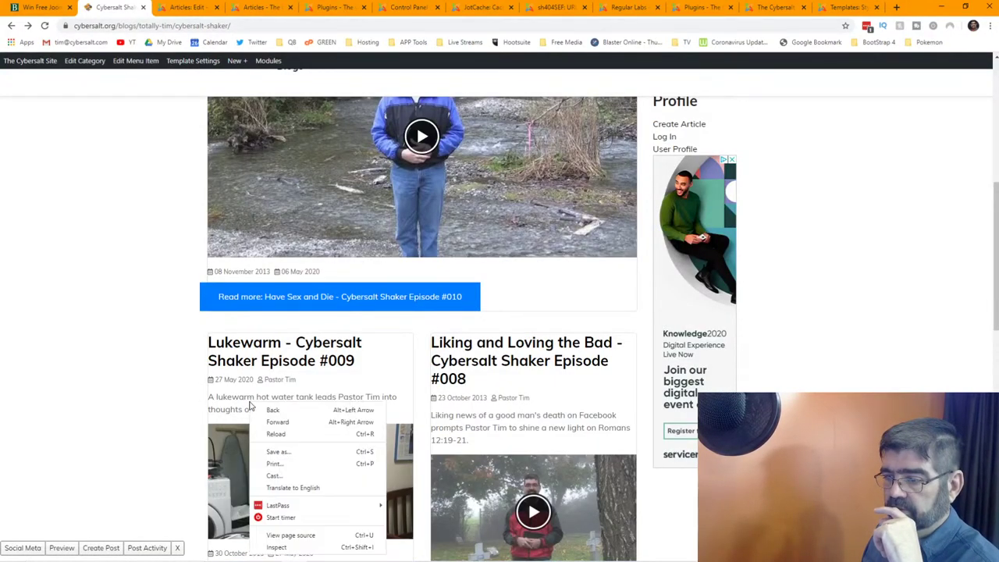
pyautogui.press('Escape')
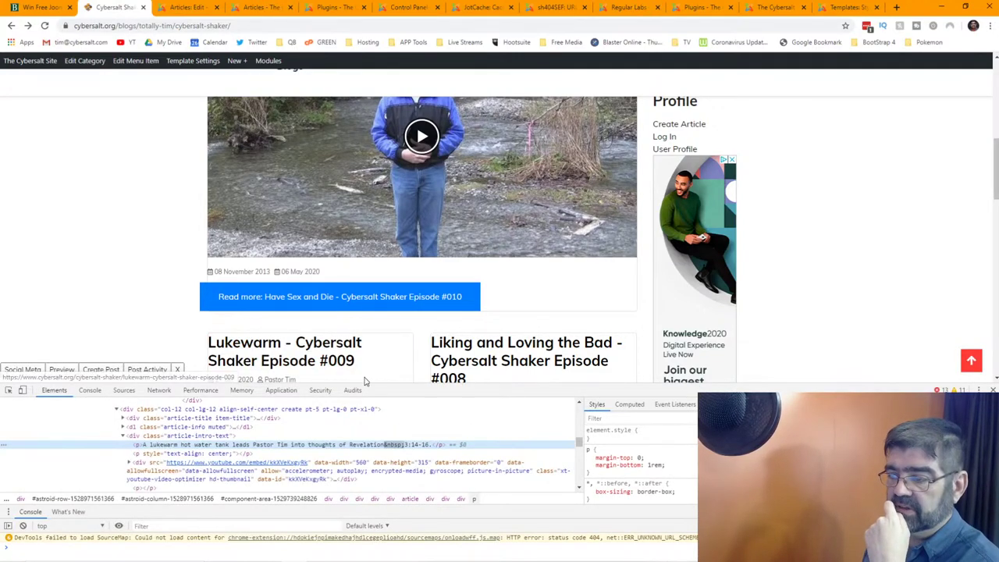
# Inspect the column div wrapping the Lukewarm article and review its padding rules
pyautogui.hotkey('ctrl', 'shift', 'c')
pyautogui.click(410, 378)
pyautogui.scroll(-2, 171, 320)
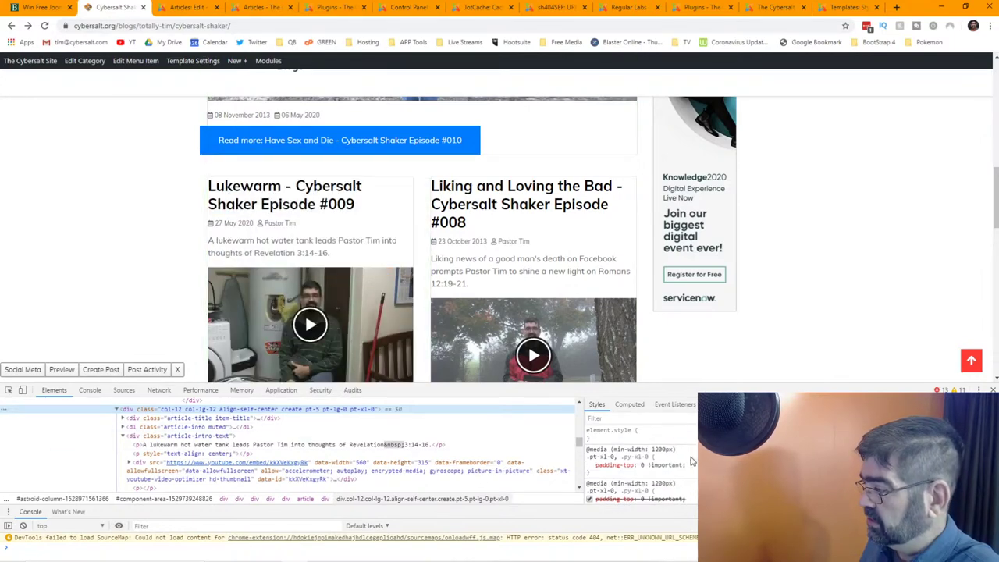
pyautogui.scroll(-2, 691, 460)
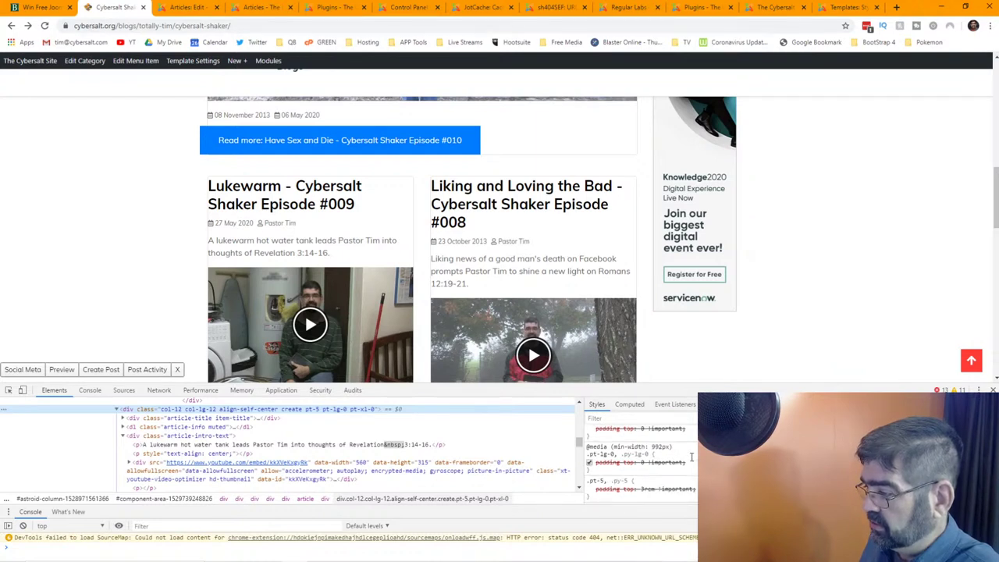
pyautogui.scroll(-2, 691, 458)
pyautogui.scroll(4, 679, 461)
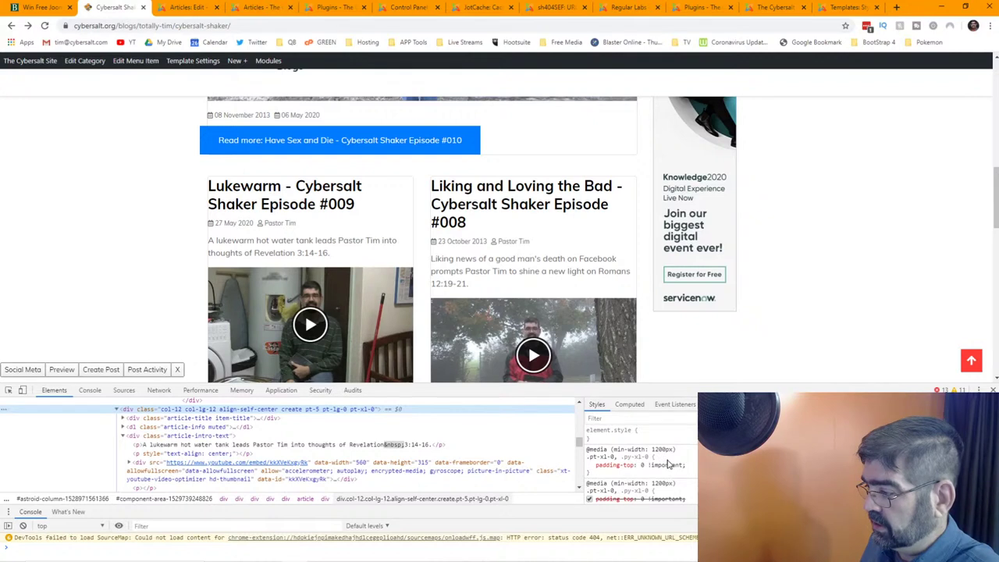
# Add a padding-left of 10px to the .pt-xl-0 rule for the 1200px minimum width
pyautogui.click(608, 475)
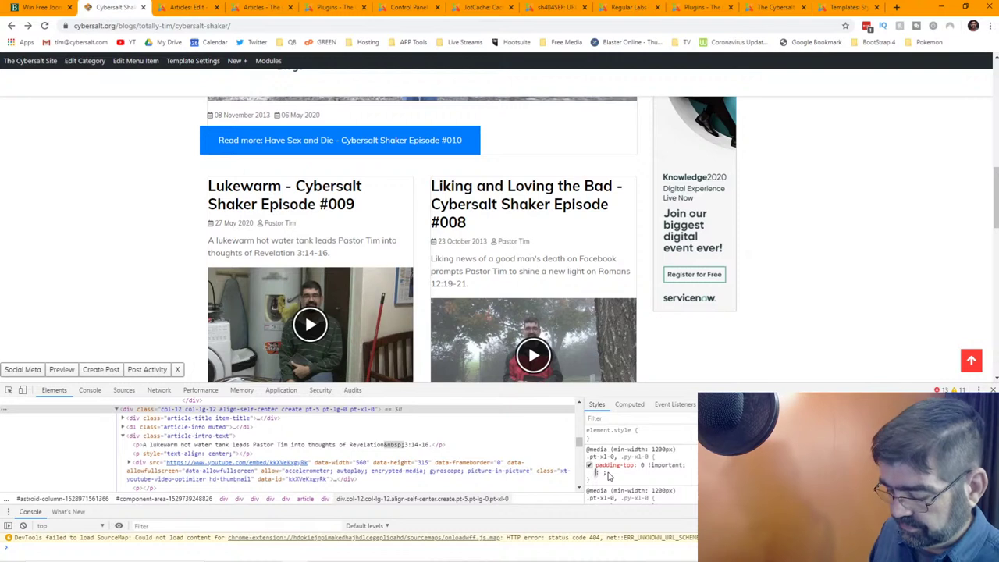
pyautogui.write('padding')
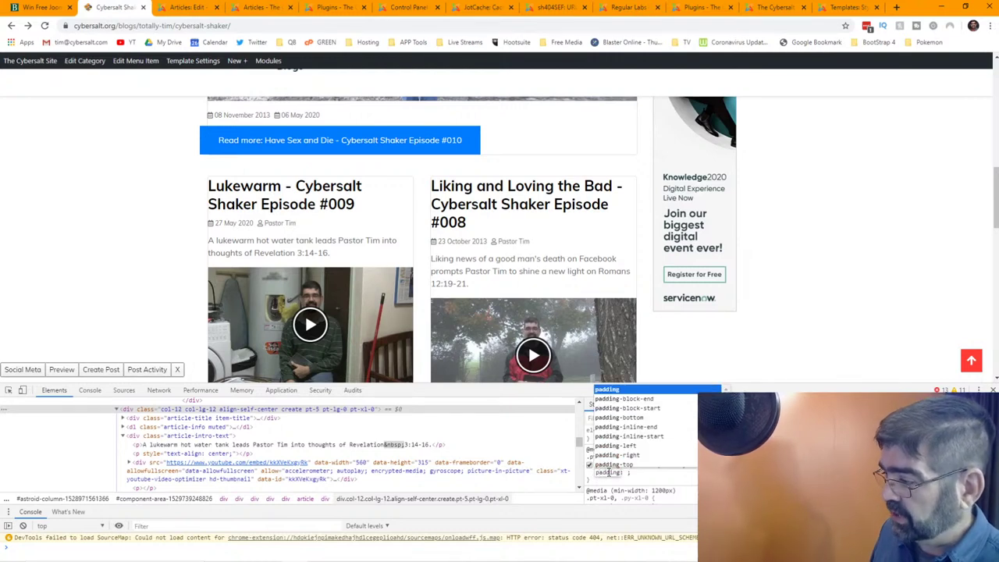
pyautogui.press('Down')
pyautogui.press('Down')
pyautogui.press('Down')
pyautogui.press('Down')
pyautogui.press('Down')
pyautogui.press('Down')
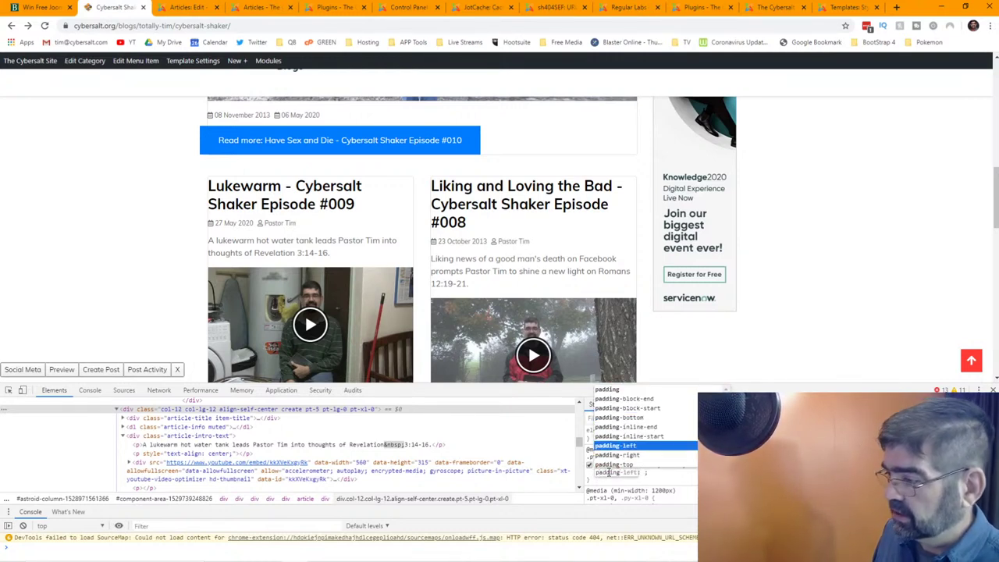
pyautogui.press('Tab')
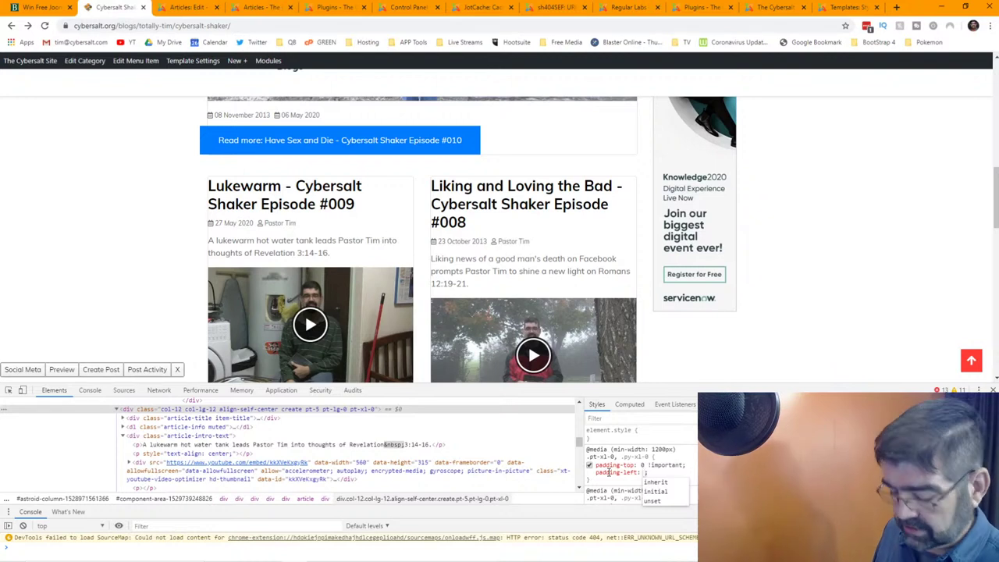
pyautogui.write('10')
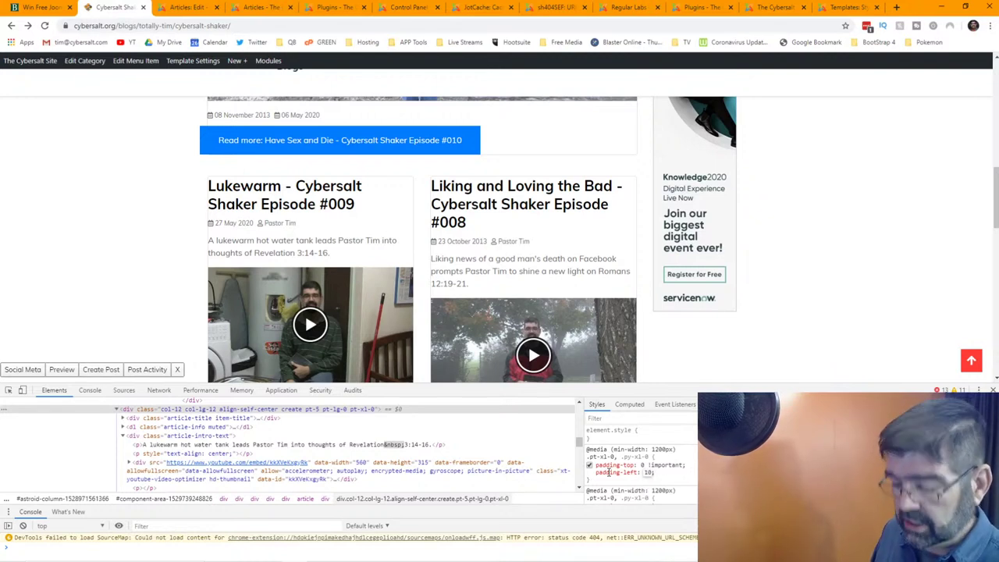
pyautogui.write('px')
pyautogui.press('Return')
# Replace the padding-left property in the .pt-xl-0 rule with margin-left and check the article layout
pyautogui.tripleClick(608, 473)
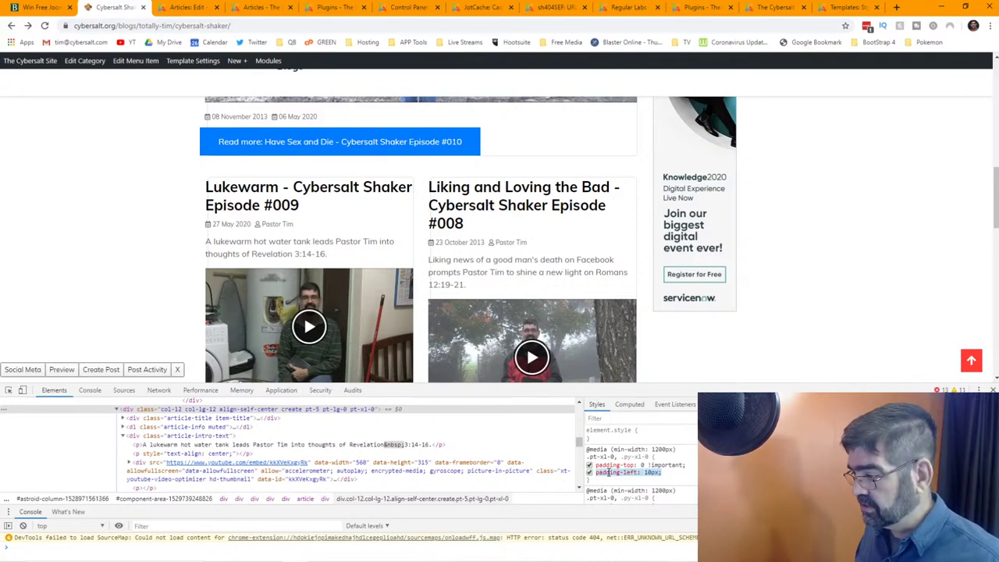
pyautogui.click(613, 473)
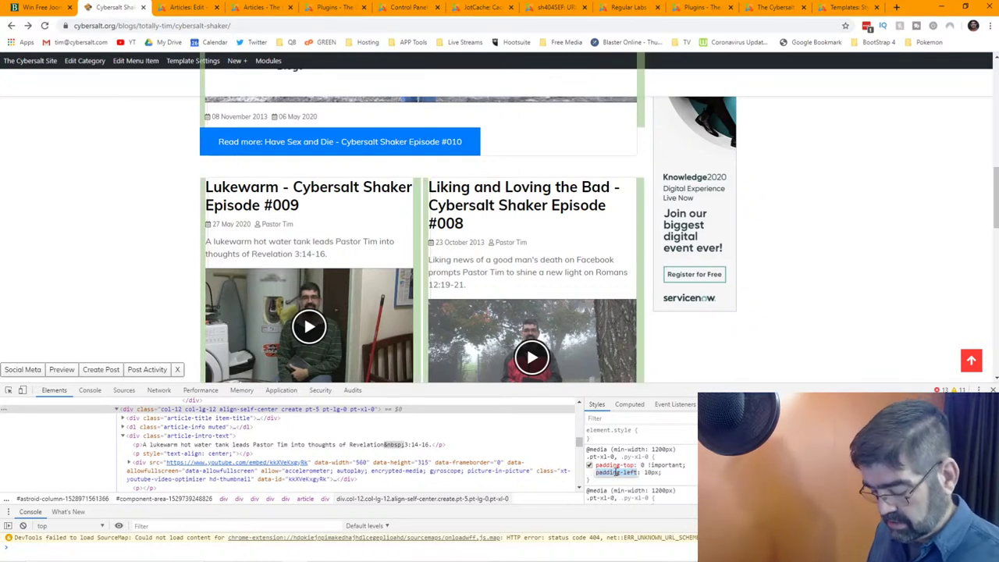
pyautogui.write('margin')
pyautogui.press('Down')
pyautogui.press('Down')
pyautogui.press('Down')
pyautogui.press('Down')
pyautogui.press('Down')
pyautogui.press('Down')
pyautogui.press('Return')
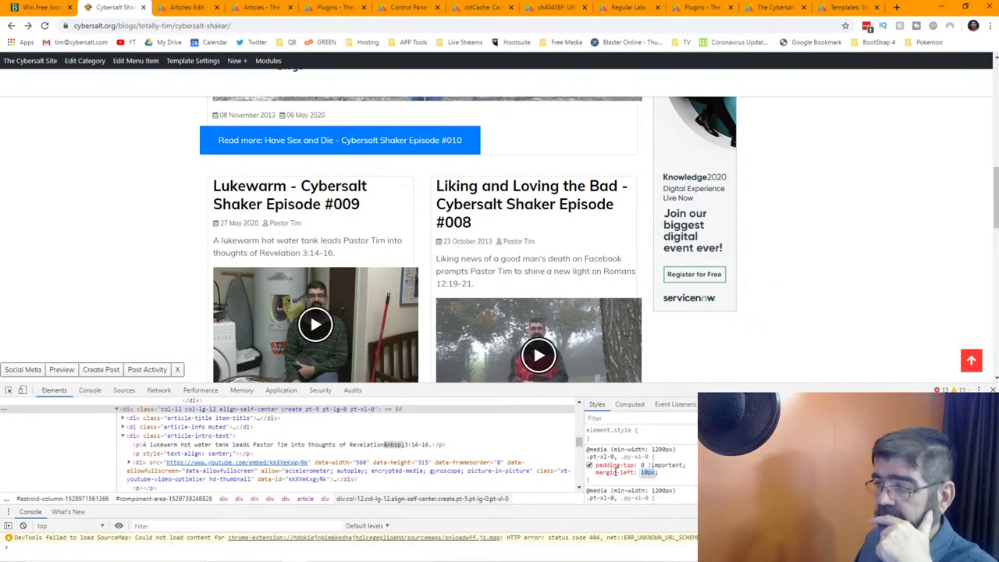
pyautogui.scroll(-2, 406, 240)
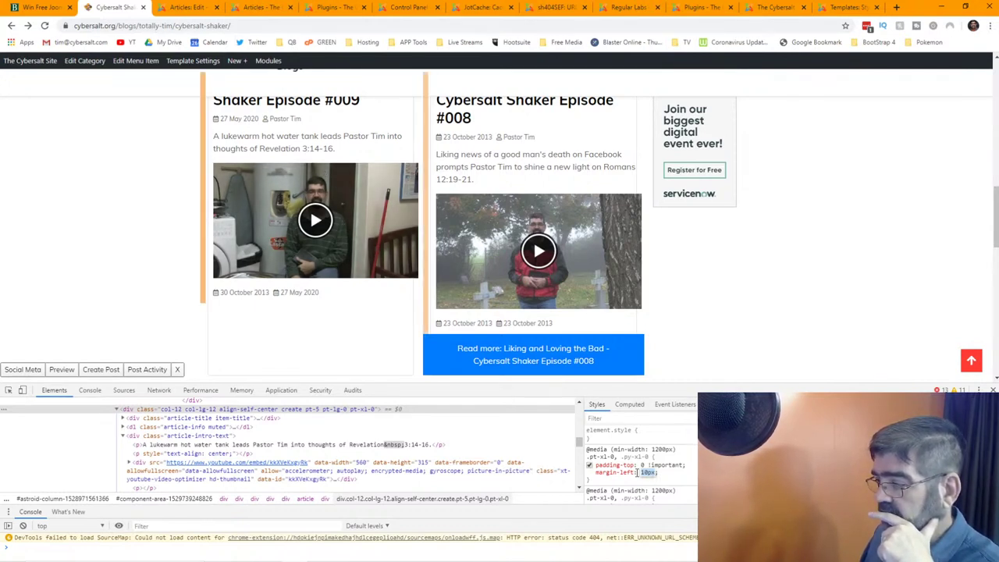
pyautogui.click(616, 478)
pyautogui.click(602, 479)
pyautogui.press('Escape')
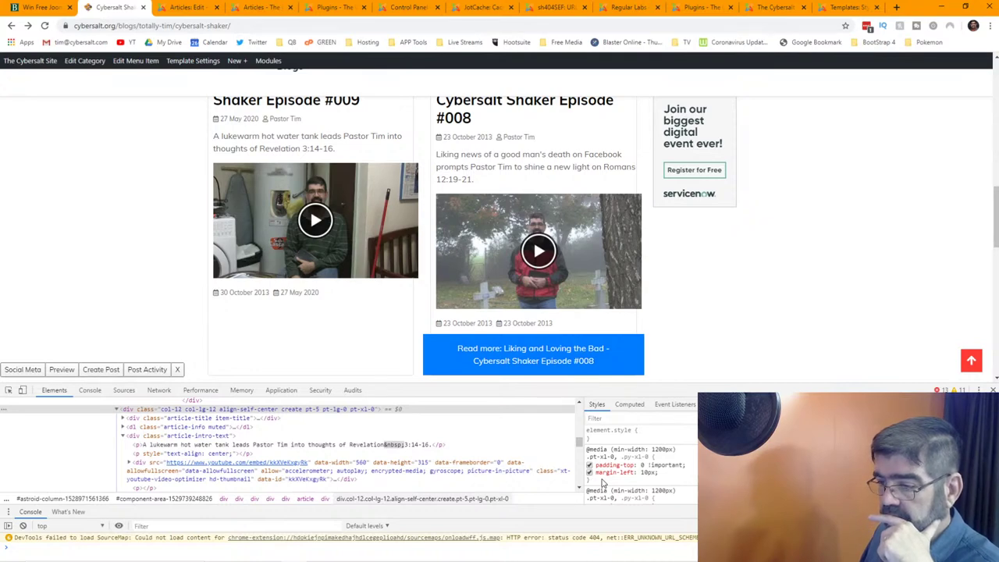
# Select the Lukewarm post's article element, item column-1, in the element tree and reload the page to discard the trial styles
pyautogui.scroll(1, 346, 443)
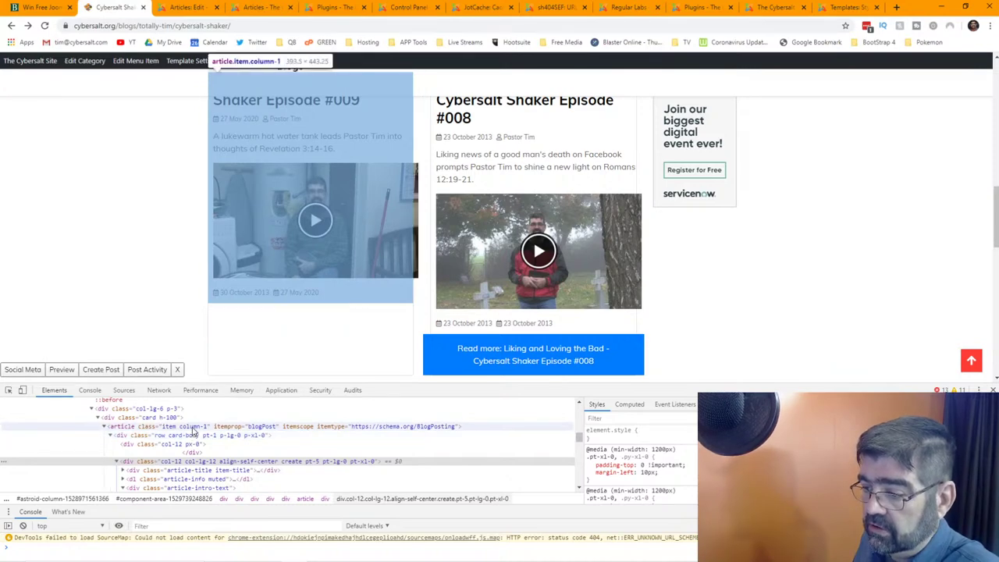
pyautogui.click(194, 429)
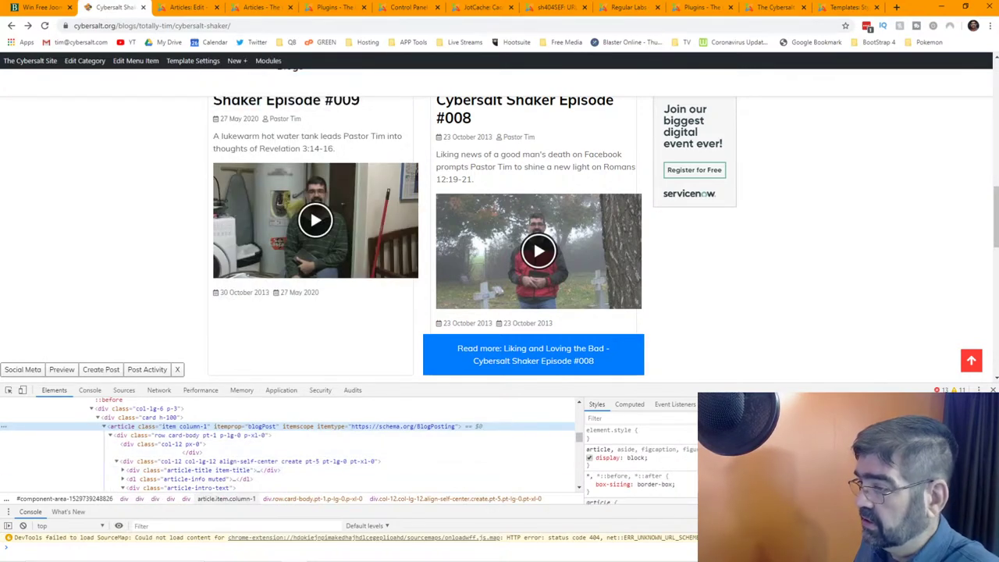
pyautogui.scroll(1, 47, 262)
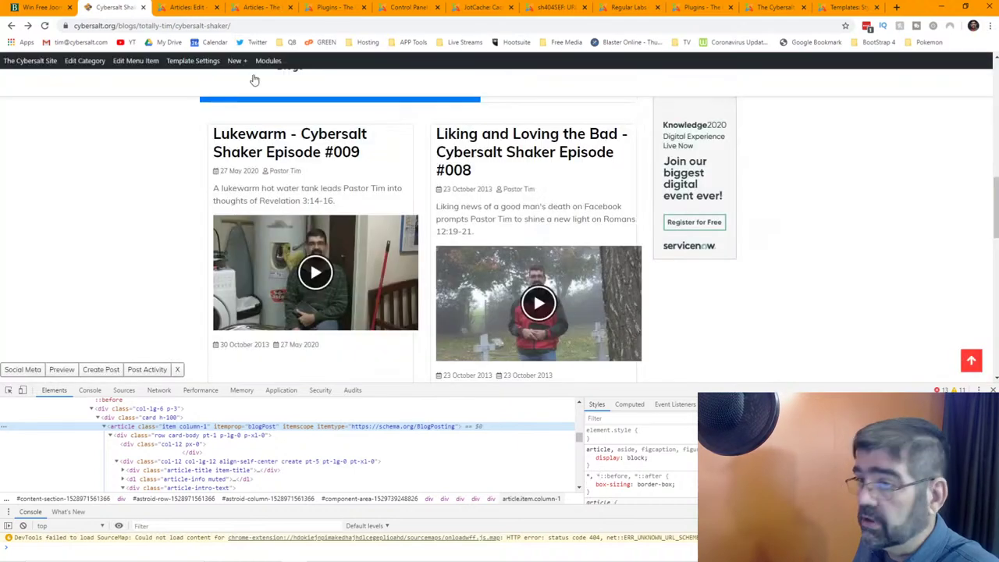
pyautogui.press('F5')
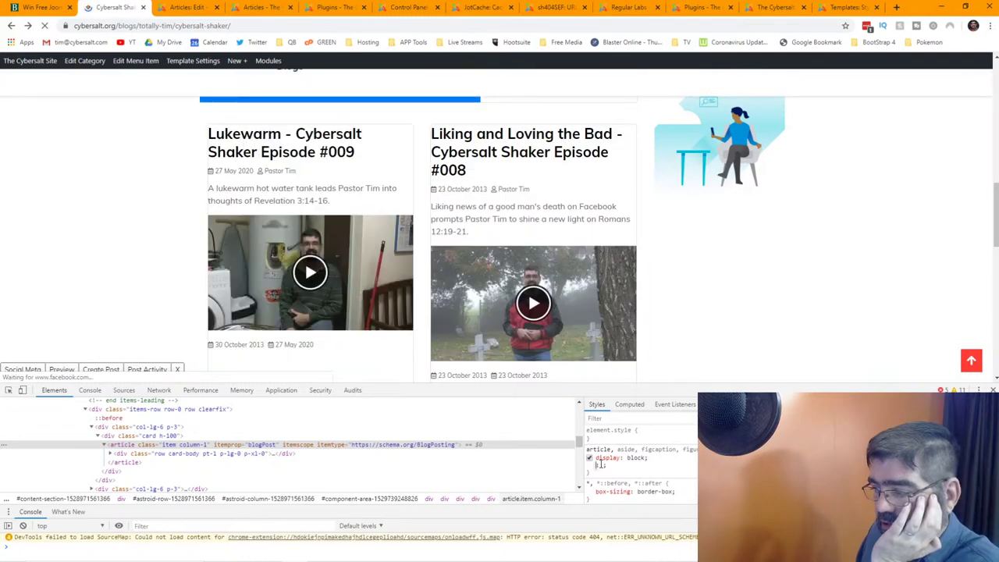
# Add a margin-left of 10px to the article rule that contains display: block
pyautogui.write('margin')
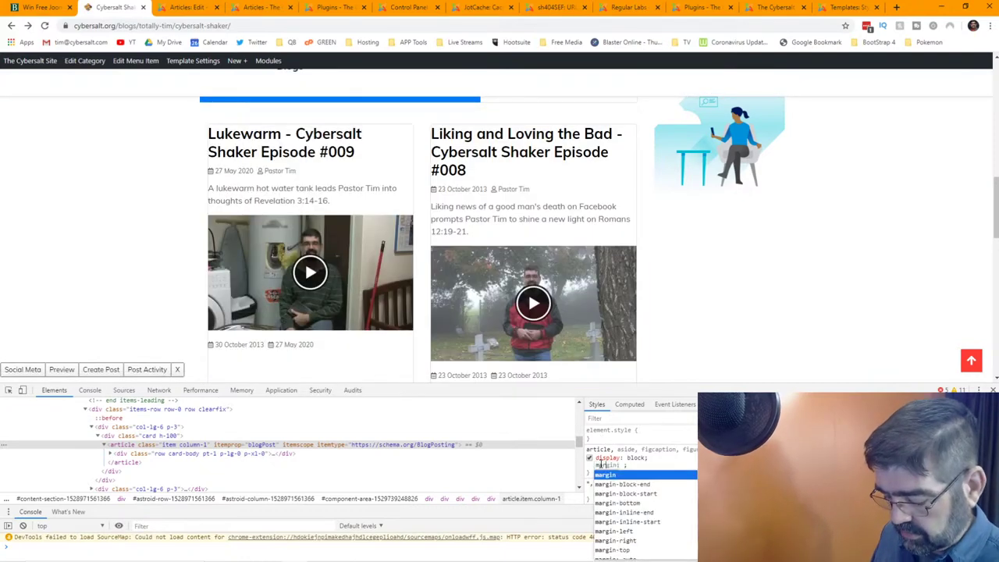
pyautogui.press('Down')
pyautogui.press('Down')
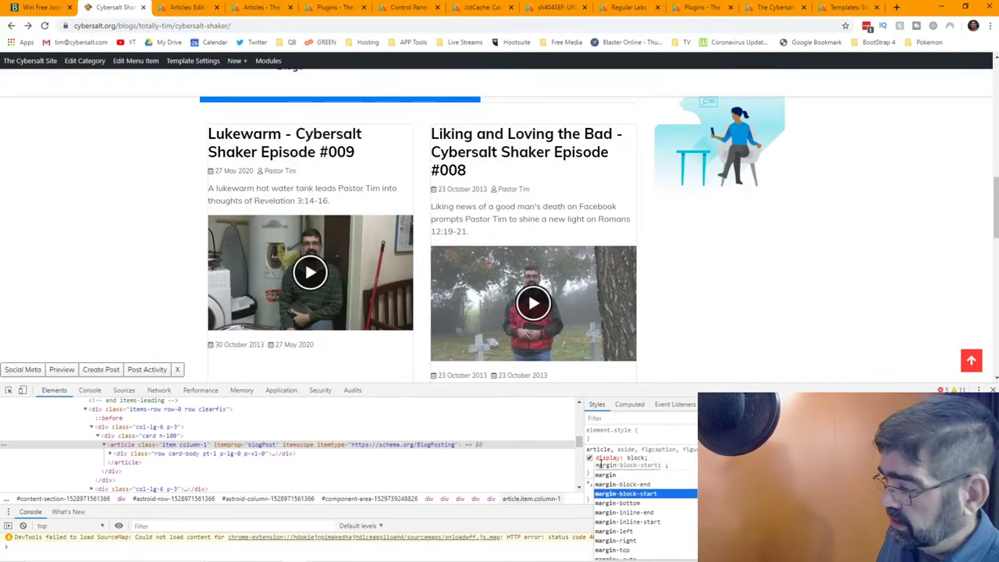
pyautogui.press('Down')
pyautogui.press('Down')
pyautogui.press('Down')
pyautogui.press('Down')
pyautogui.press('Return')
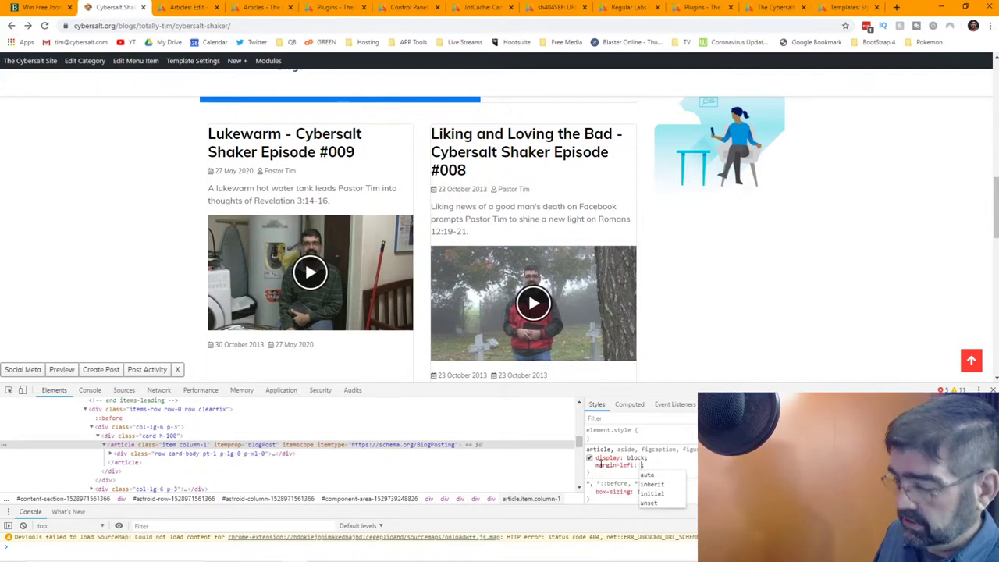
pyautogui.write('10')
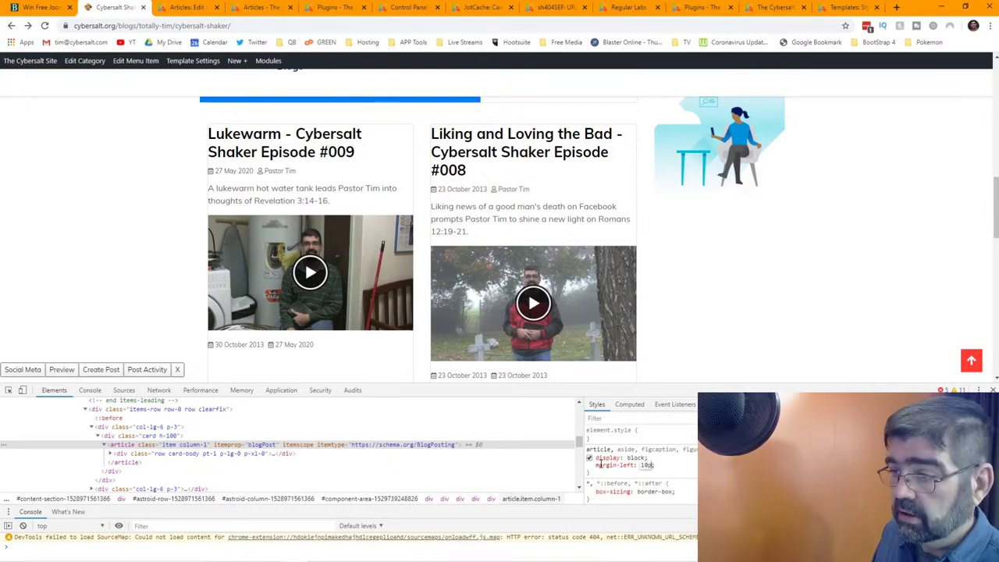
pyautogui.write('px')
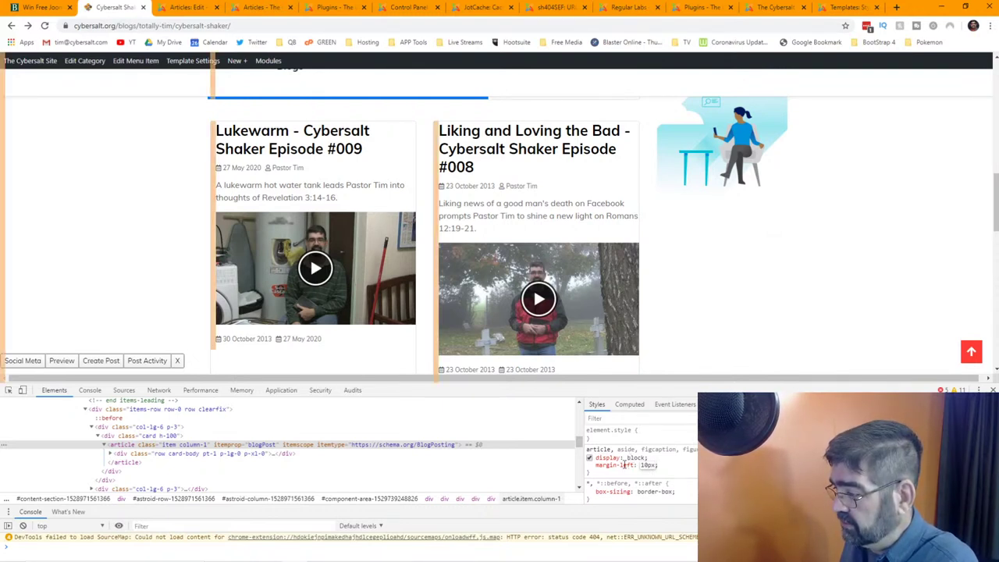
# Disable the margin-left declaration, add width: fit-content to the article rule, and check the page layout
pyautogui.click(590, 466)
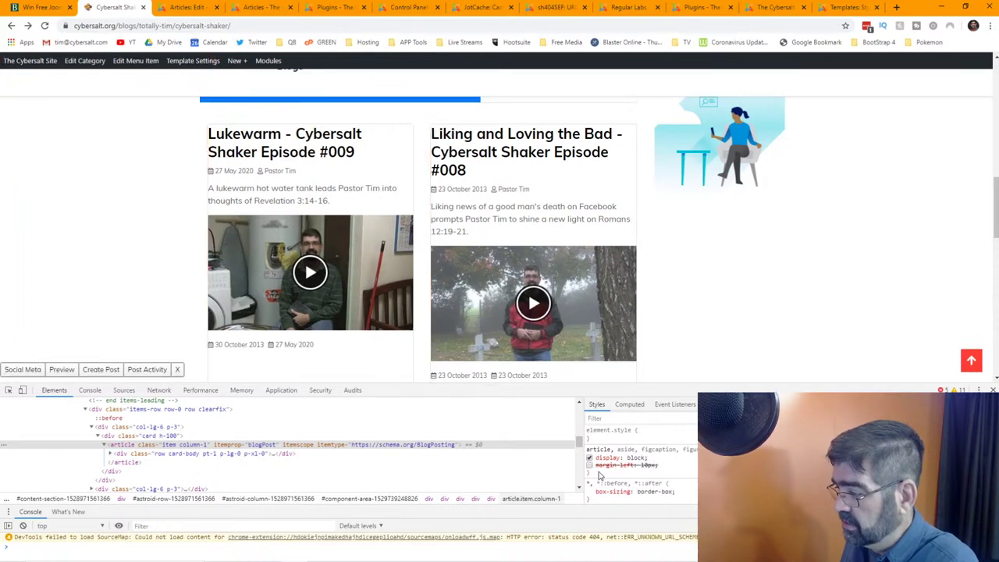
pyautogui.click(600, 474)
pyautogui.write('w')
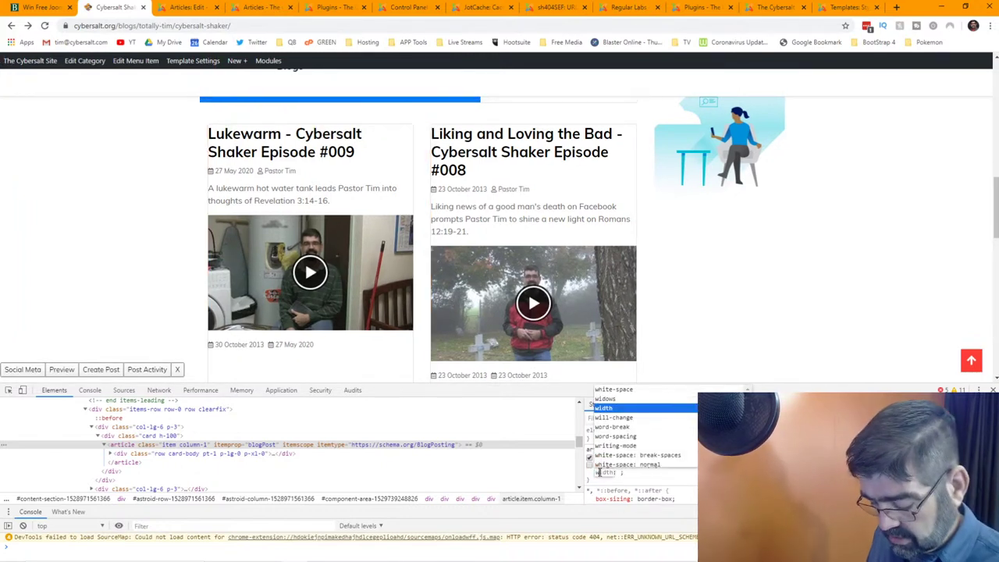
pyautogui.write('idth')
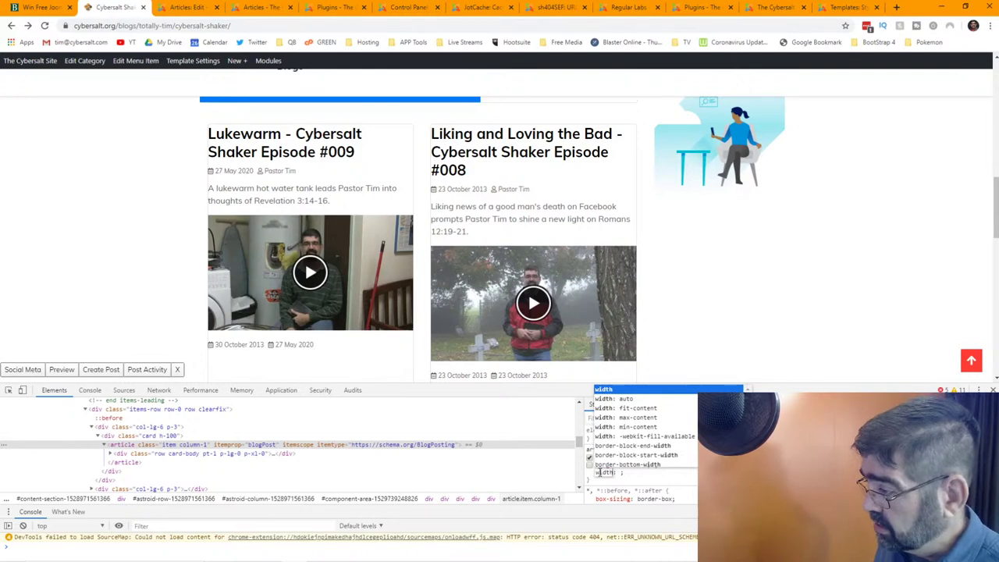
pyautogui.press('Down')
pyautogui.press('Down')
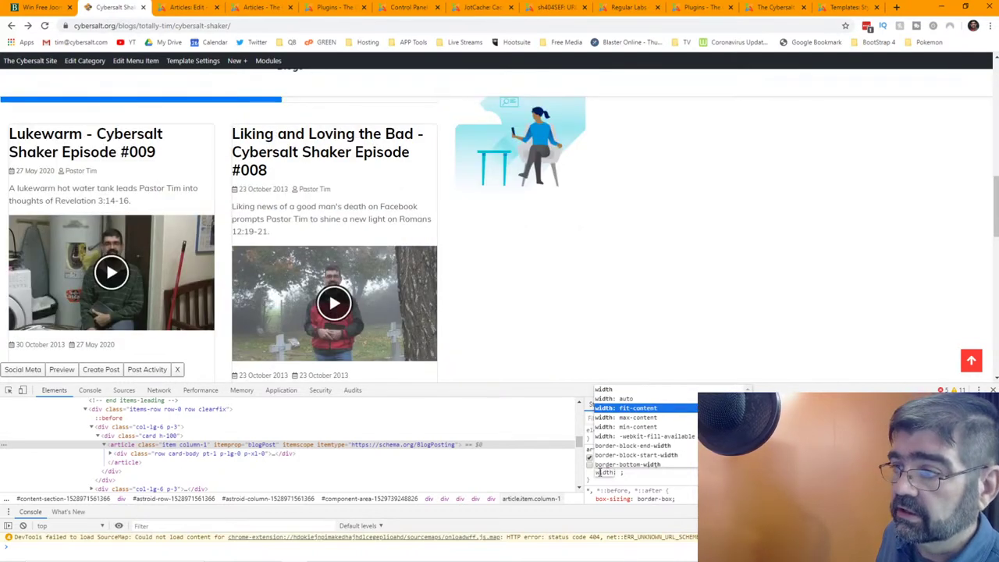
pyautogui.press('Return')
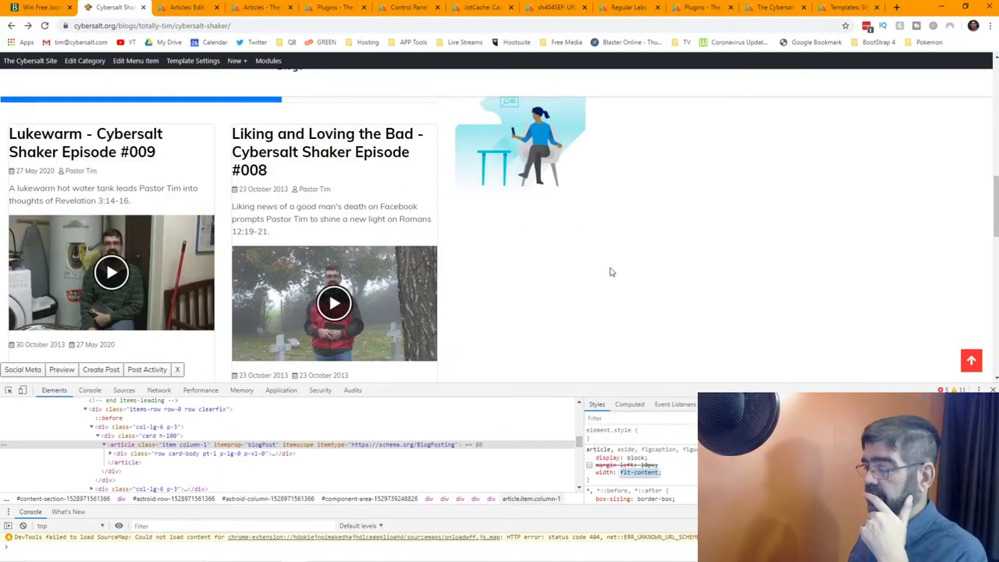
pyautogui.scroll(-1, 611, 272)
pyautogui.scroll(-2, 611, 271)
pyautogui.scroll(5, 611, 272)
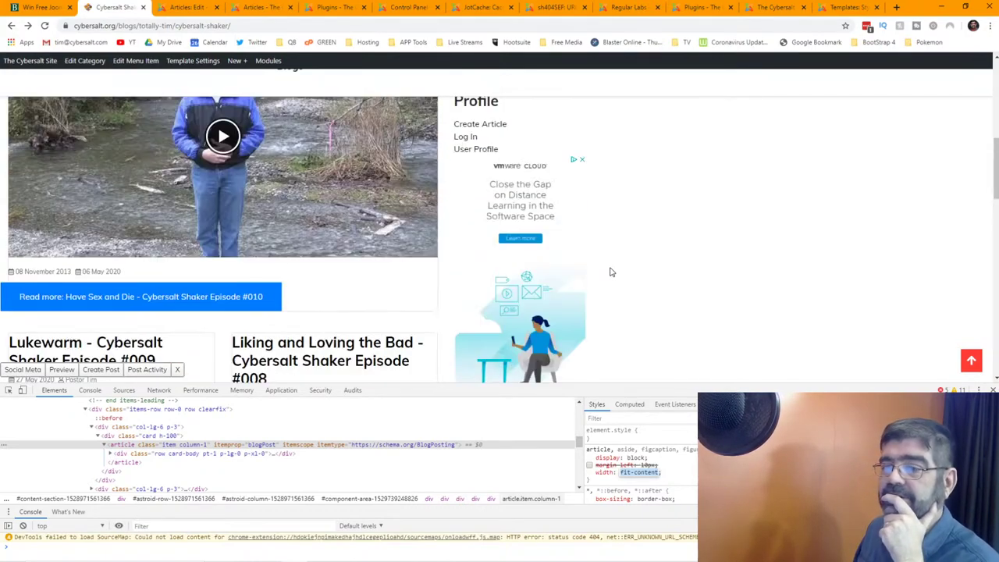
pyautogui.scroll(3, 611, 272)
pyautogui.scroll(-5, 612, 272)
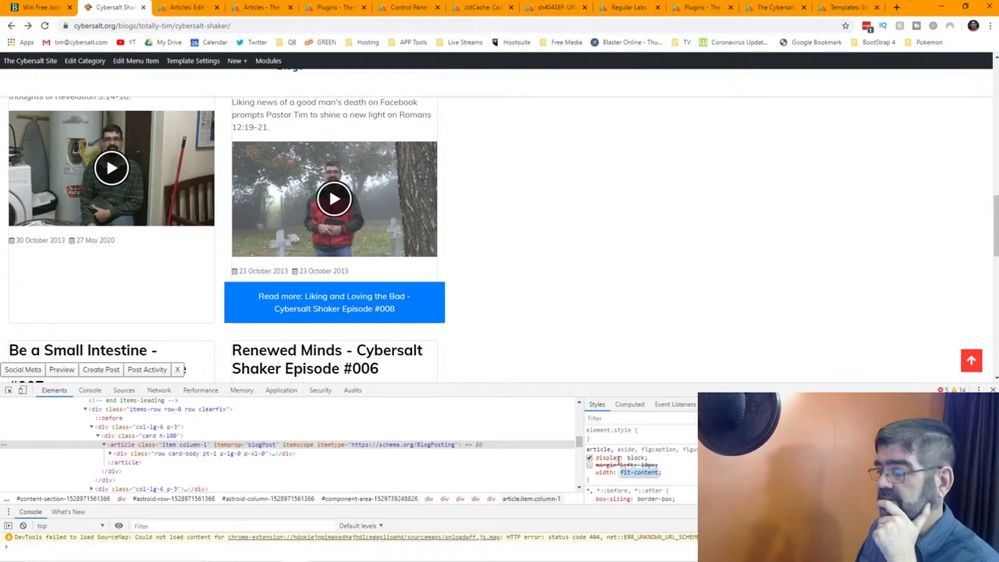
# Disable the width: fit-content declaration and re-enable the 10px margin-left in the article rule
pyautogui.click(591, 473)
pyautogui.click(590, 473)
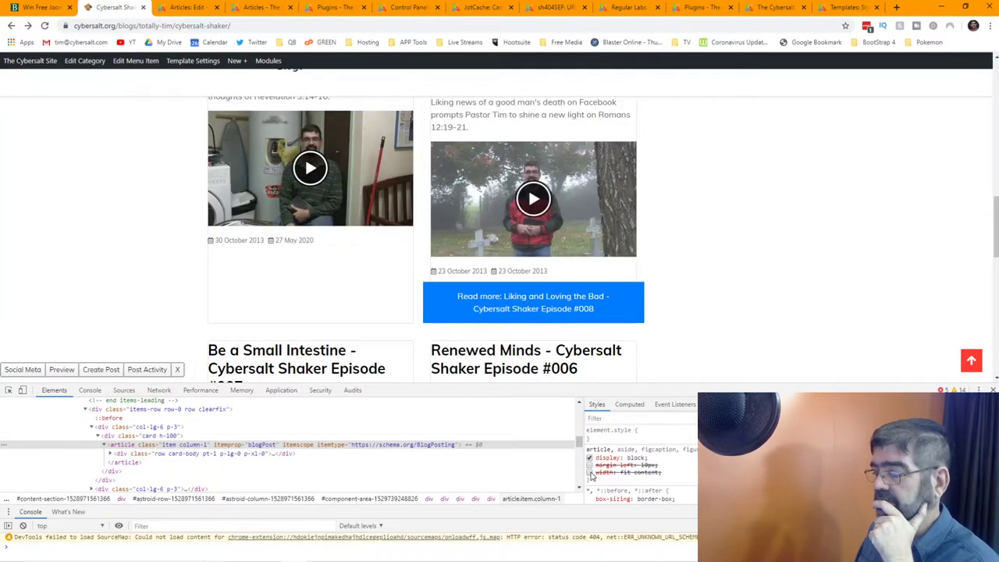
pyautogui.click(590, 465)
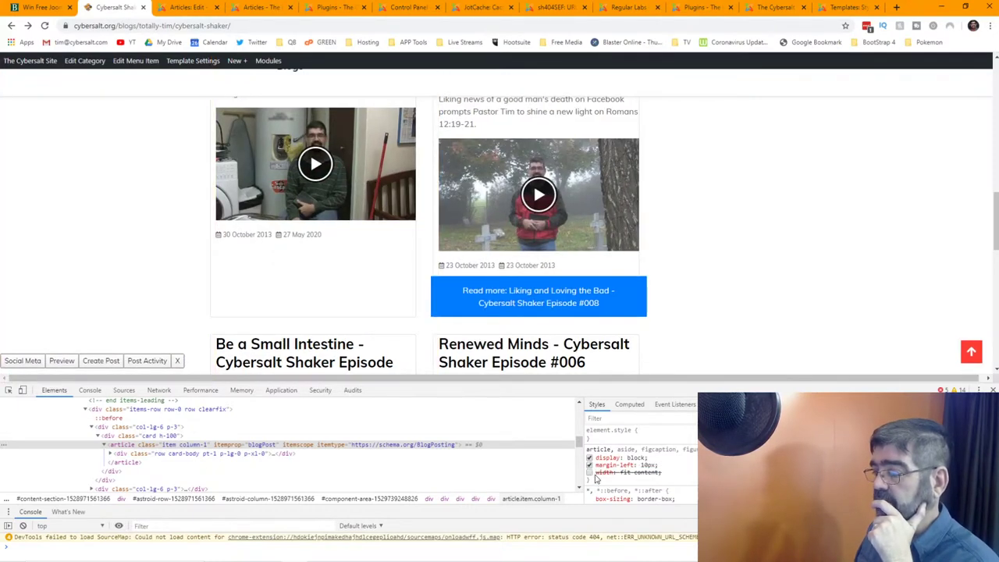
pyautogui.click(602, 473)
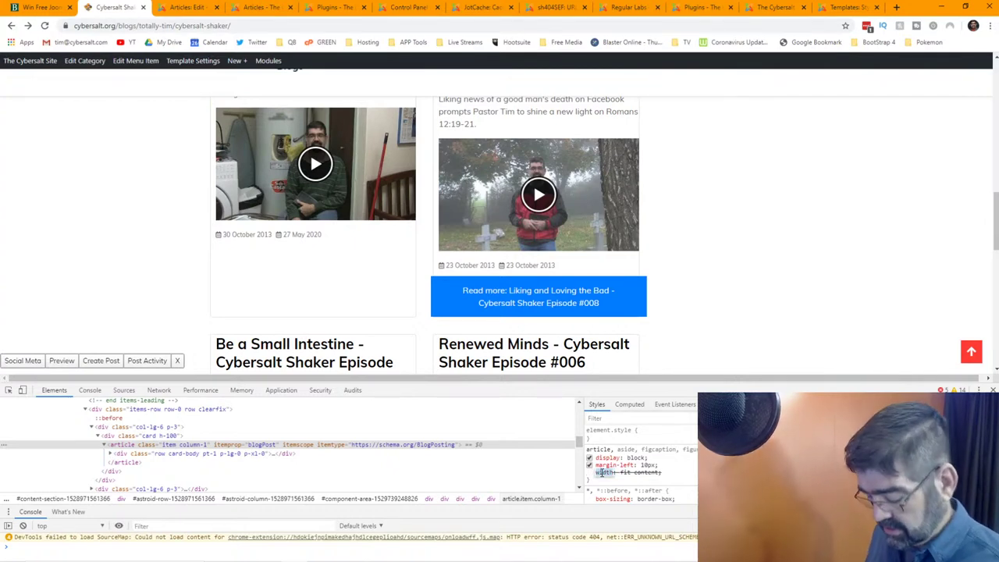
pyautogui.write('margin right')
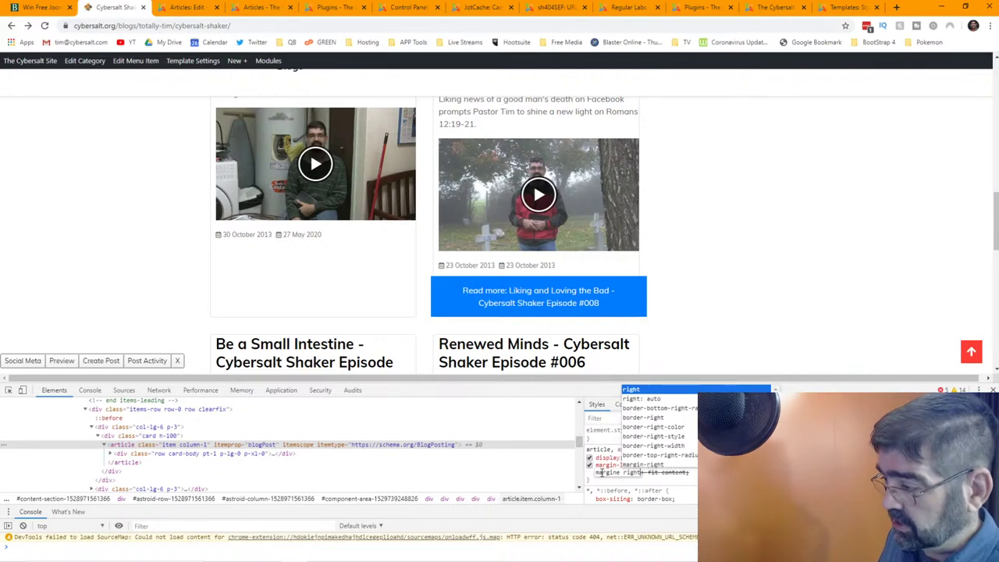
pyautogui.press('Return')
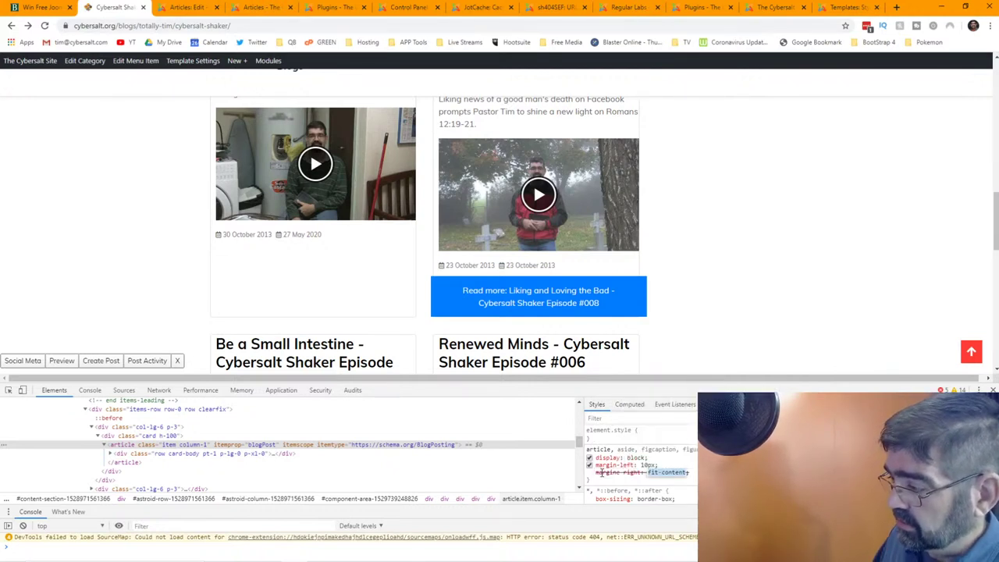
pyautogui.click(600, 473)
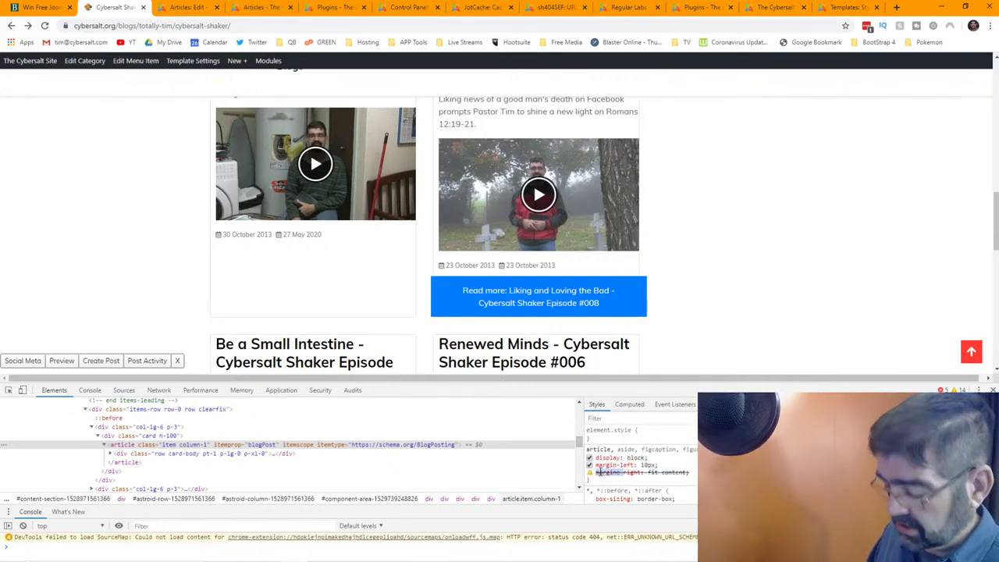
# Replace the disabled width declaration in the article rule with margin-right: 10px
pyautogui.click(650, 473)
pyautogui.click(638, 473)
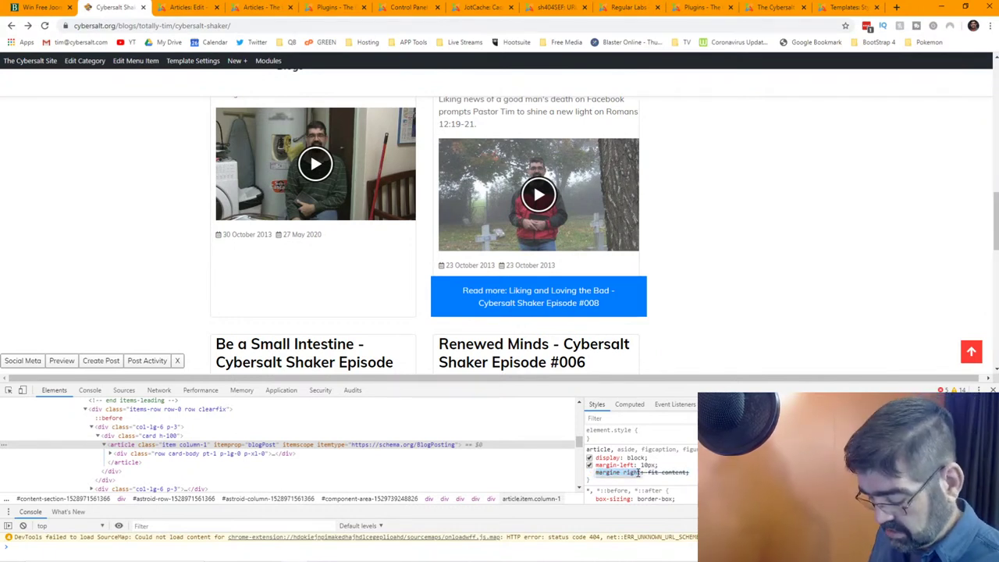
pyautogui.write('margin')
pyautogui.press('Down')
pyautogui.press('Down')
pyautogui.press('Down')
pyautogui.press('Down')
pyautogui.press('Down')
pyautogui.press('Down')
pyautogui.press('Down')
pyautogui.press('Down')
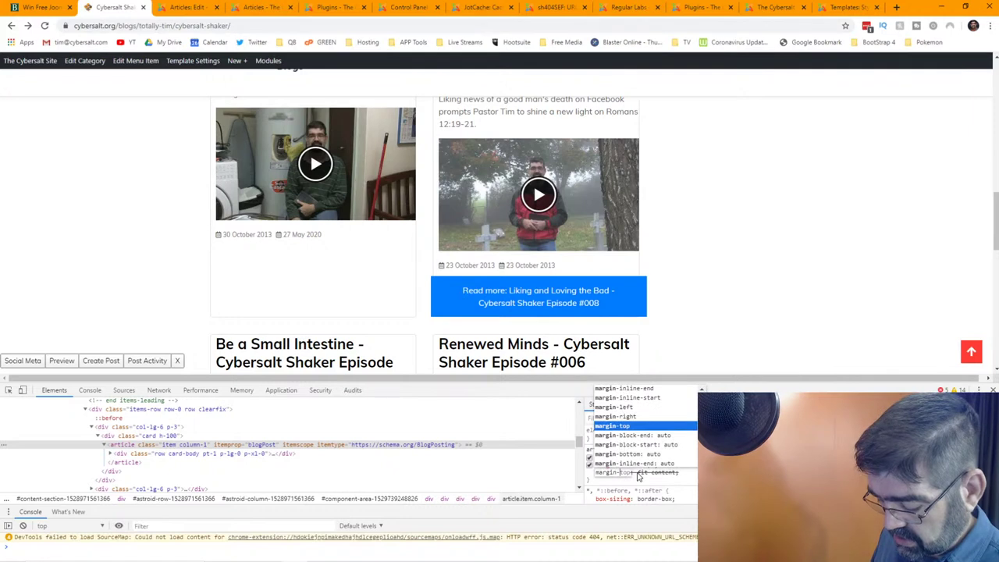
pyautogui.write('-right')
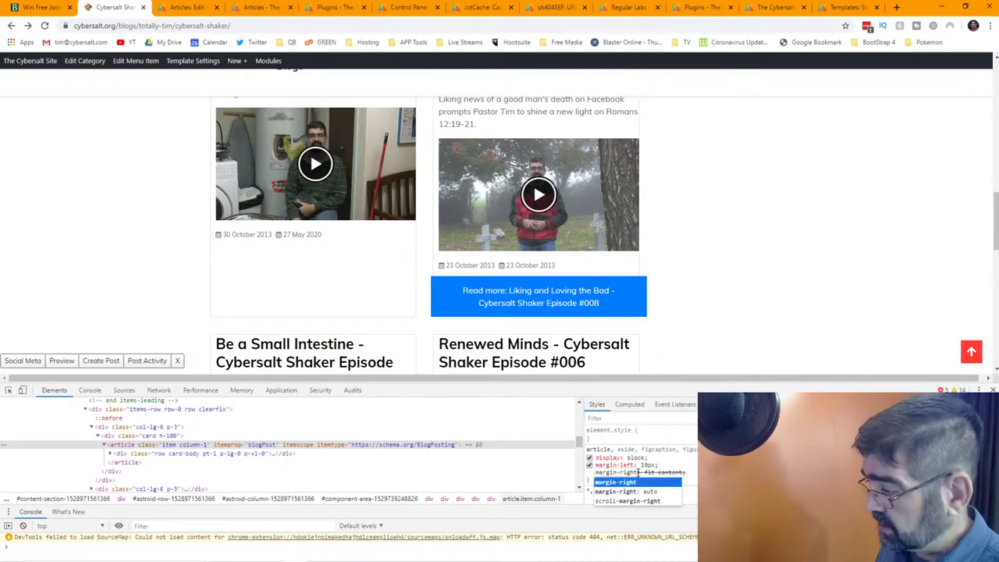
pyautogui.press('Tab')
pyautogui.write('10')
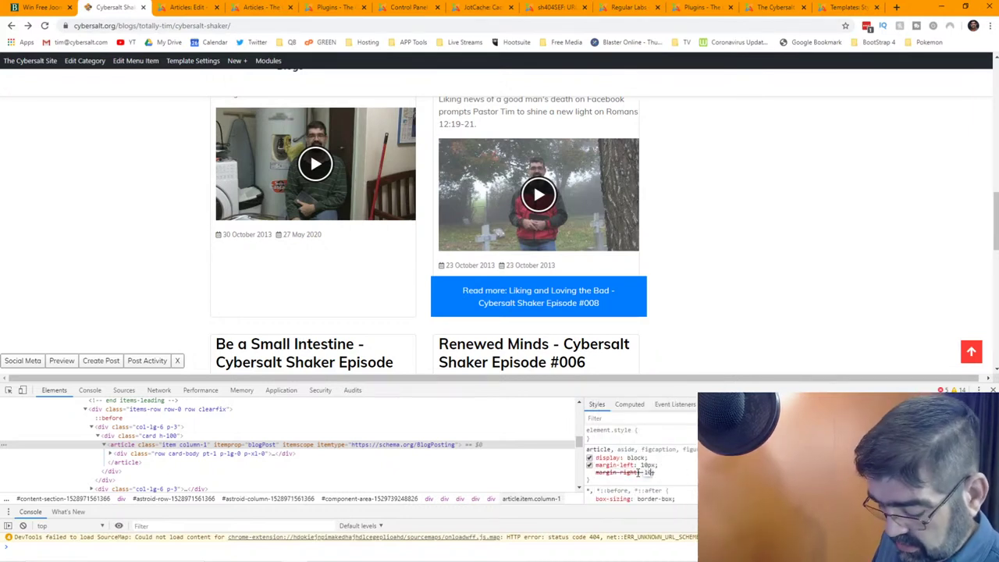
pyautogui.write('px')
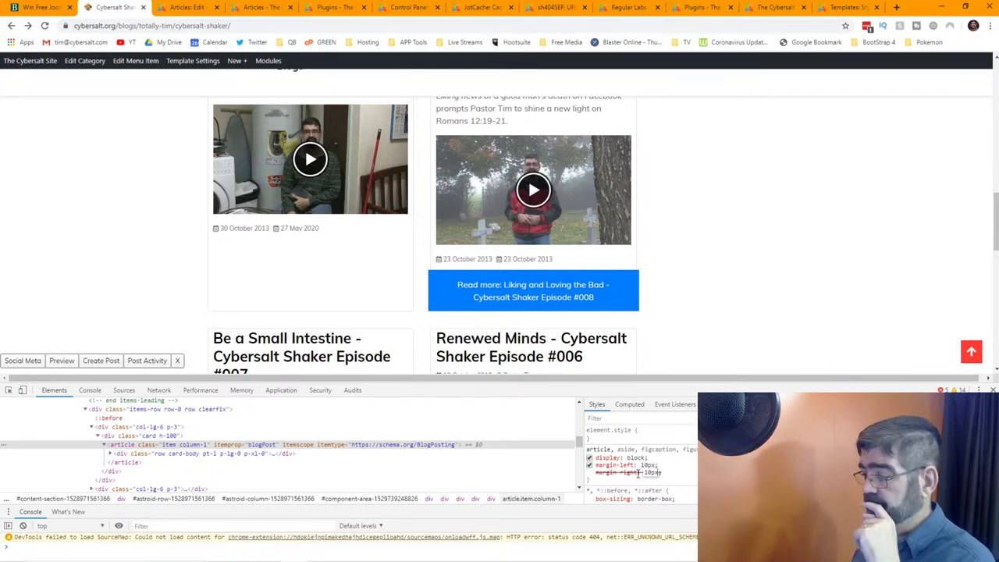
pyautogui.press('Return')
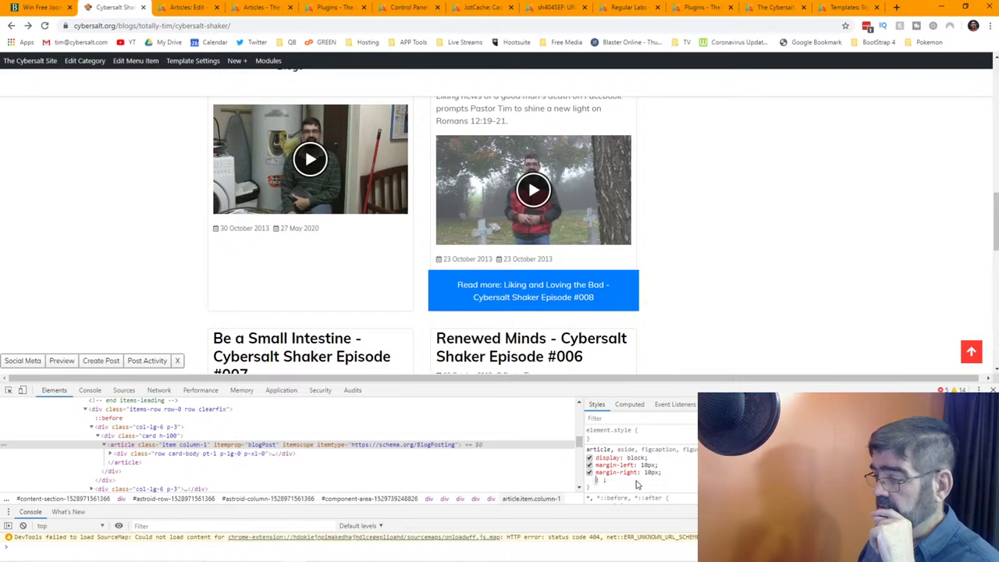
# Examine the side spacing of the article cards and their read-more buttons down the Cybersalt Shaker blog page
pyautogui.scroll(5, 365, 288)
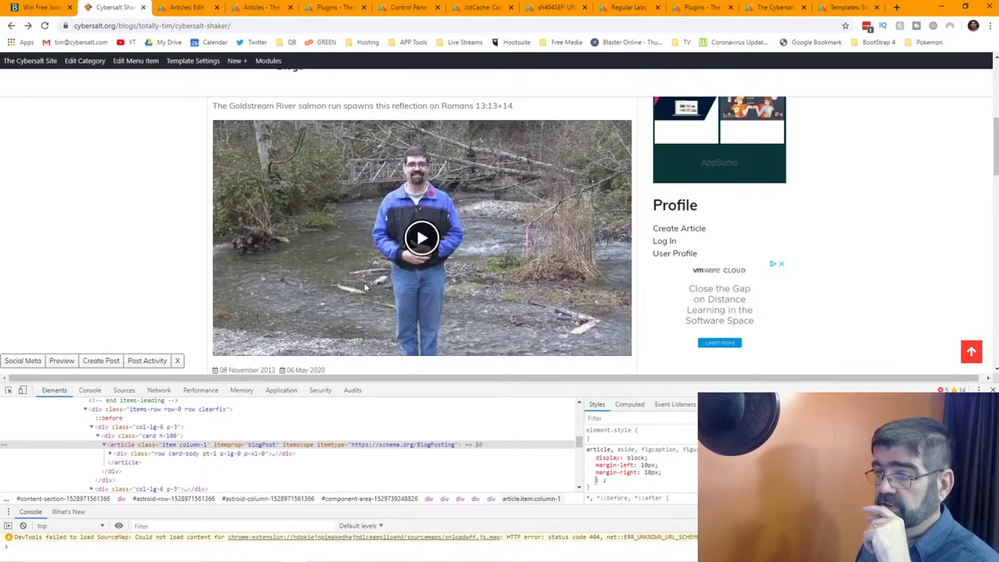
pyautogui.scroll(-1, 364, 288)
pyautogui.scroll(-2, 365, 288)
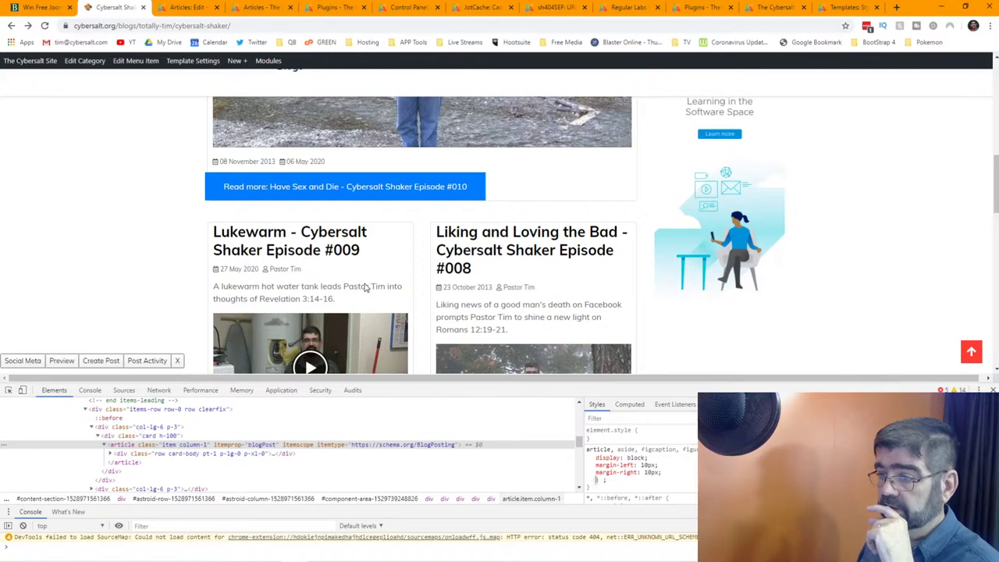
pyautogui.scroll(-4, 365, 289)
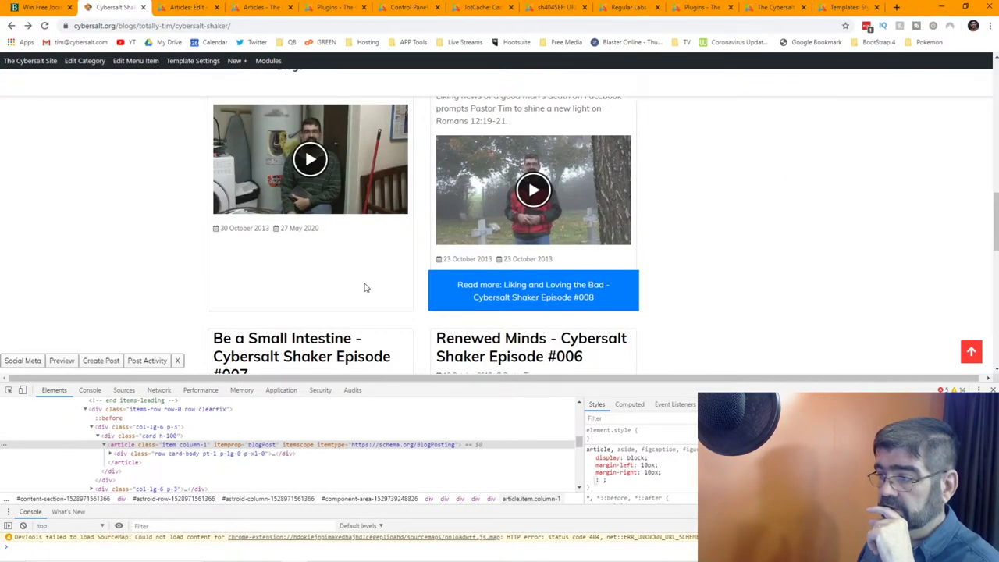
pyautogui.scroll(-2, 364, 288)
pyautogui.scroll(-4, 365, 288)
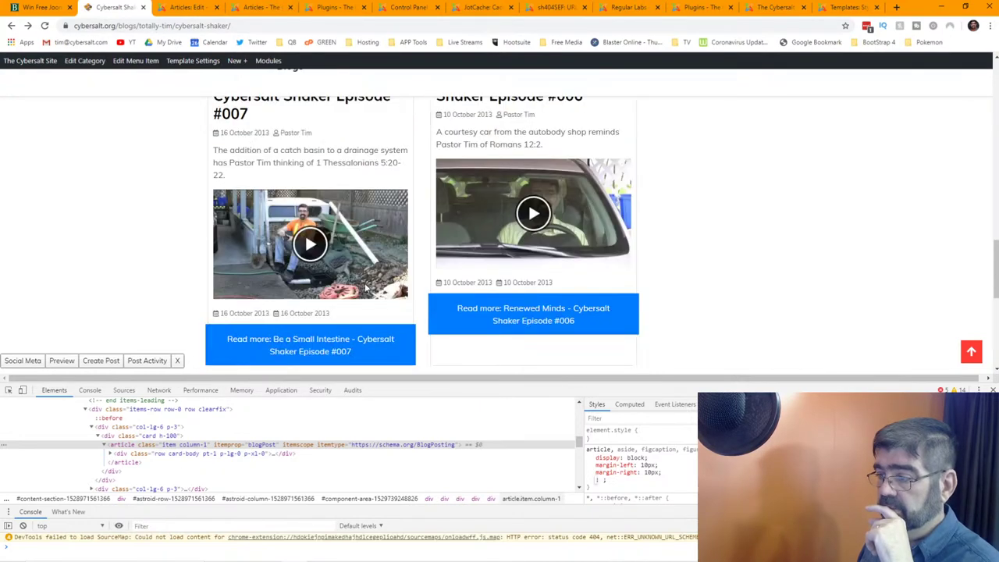
pyautogui.scroll(1, 364, 288)
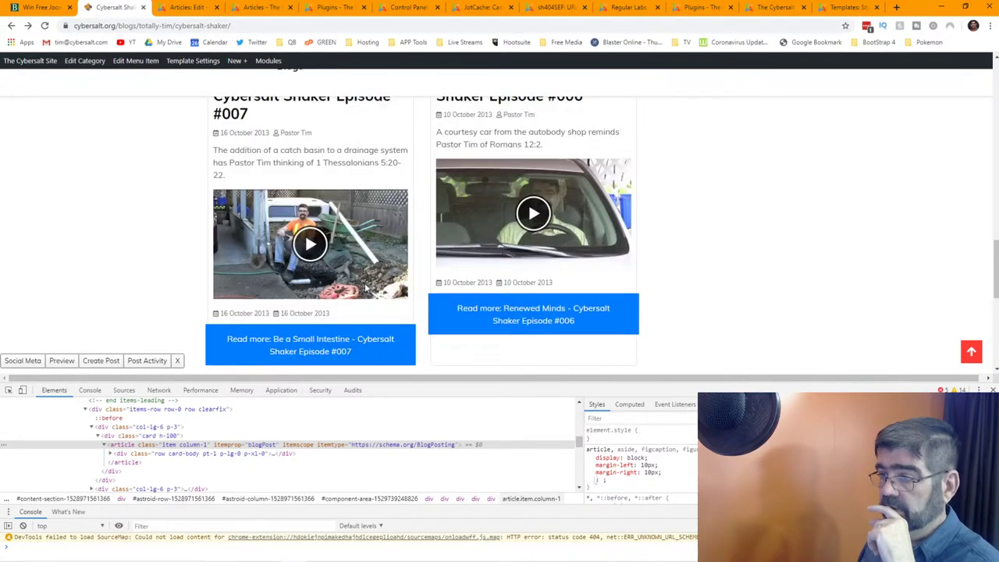
pyautogui.scroll(5, 365, 288)
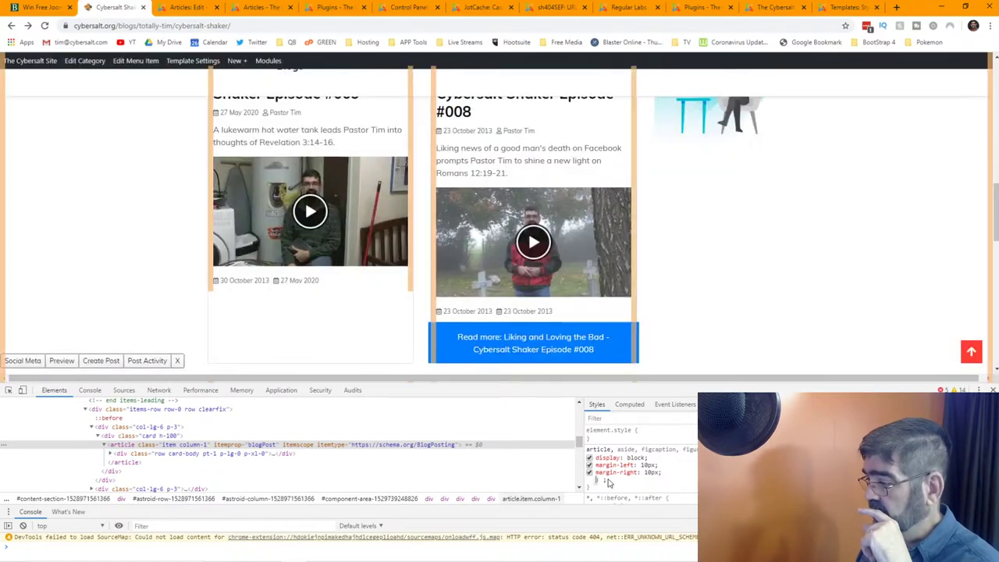
# Copy the complete article rule with its margins and open the template options of the jd_stylo - Default style
pyautogui.click(594, 478)
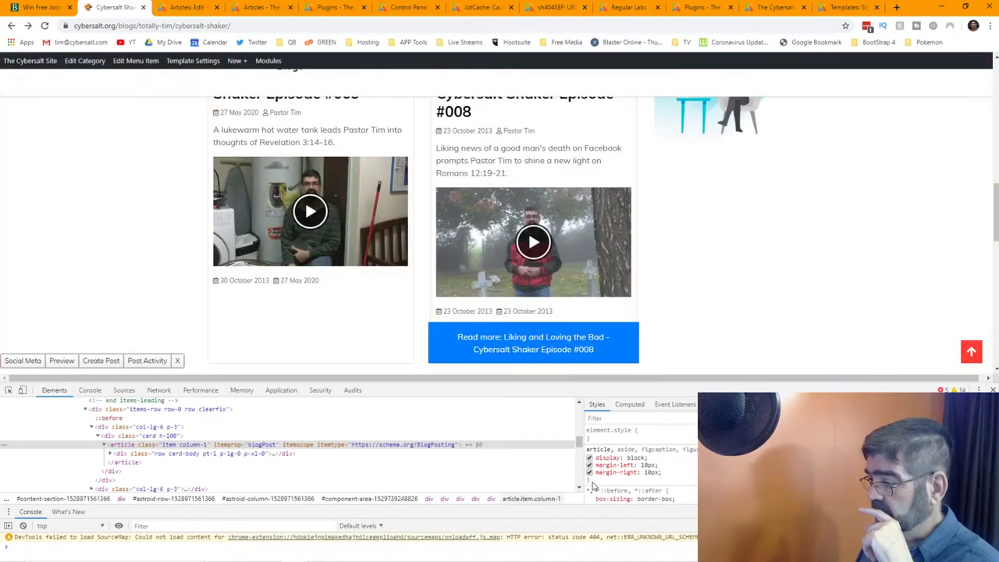
pyautogui.moveTo(594, 478); pyautogui.dragTo(589, 459)
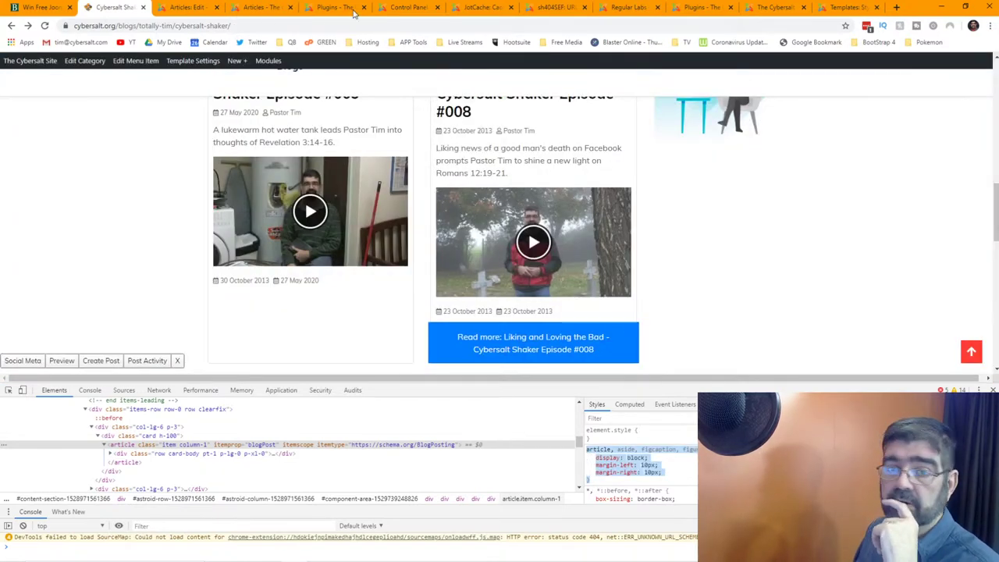
pyautogui.click(467, 12)
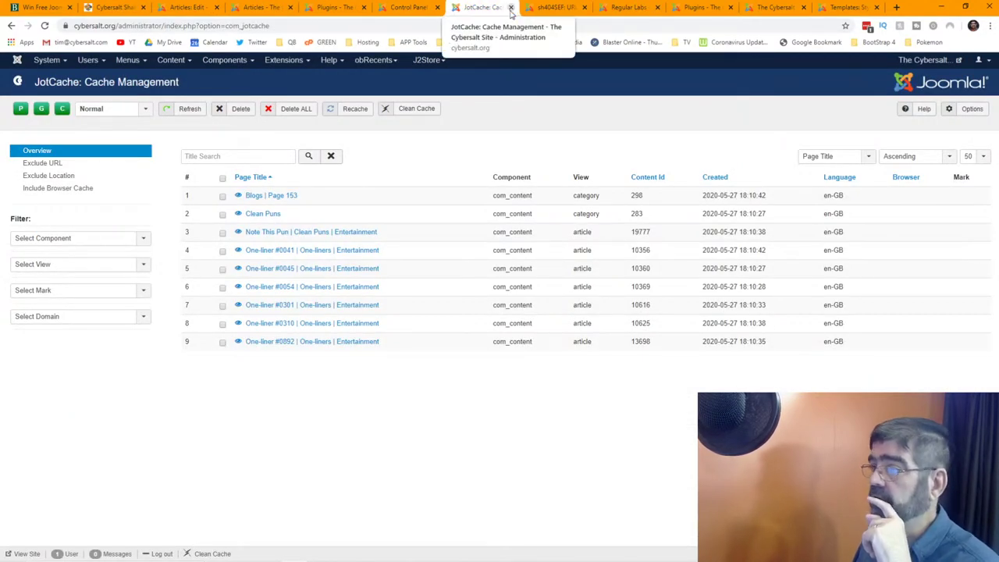
pyautogui.click(847, 8)
pyautogui.click(219, 219)
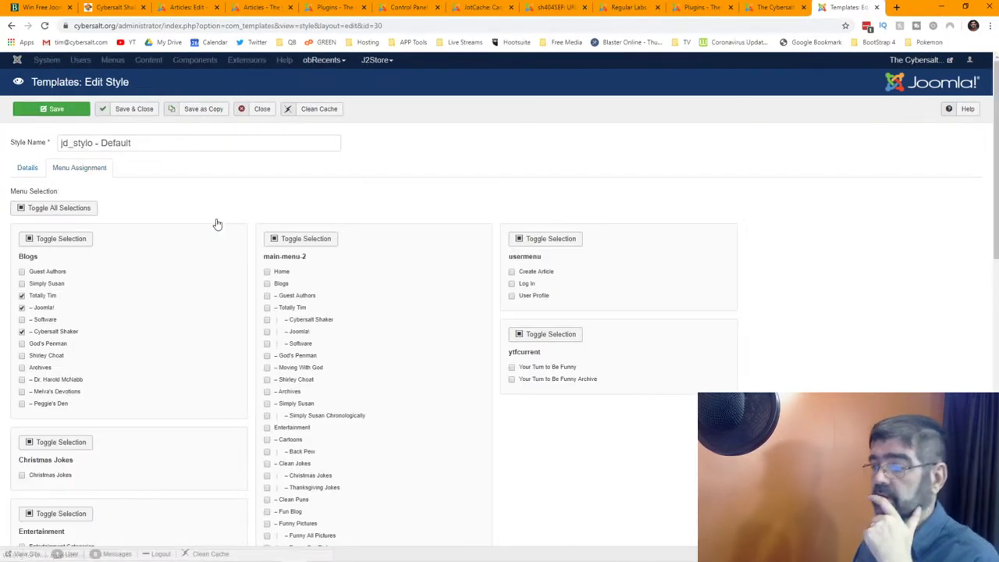
pyautogui.click(40, 172)
pyautogui.click(129, 422)
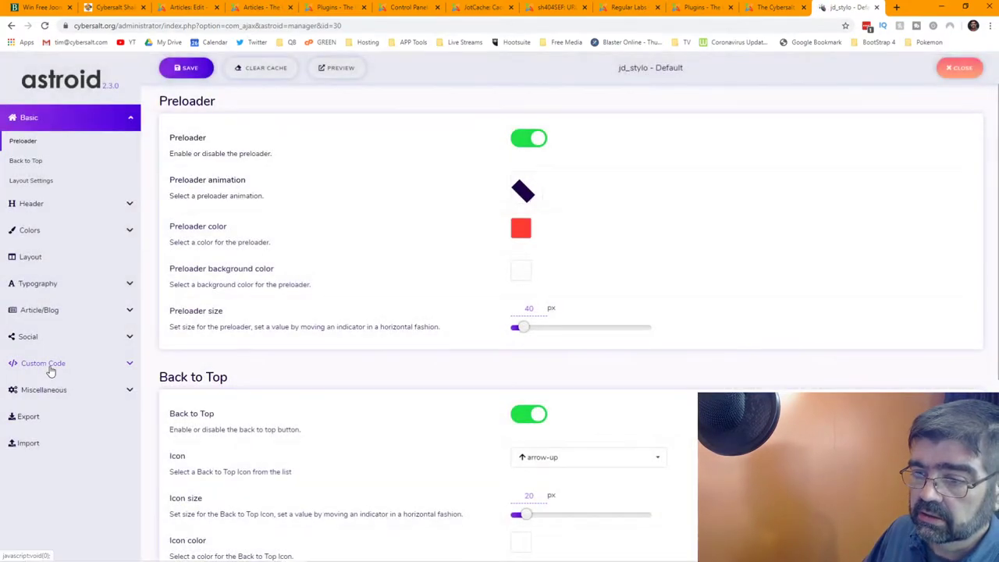
# Paste the copied article rule into the template's Custom CSS, and save the template with its cache cleared
pyautogui.click(49, 362)
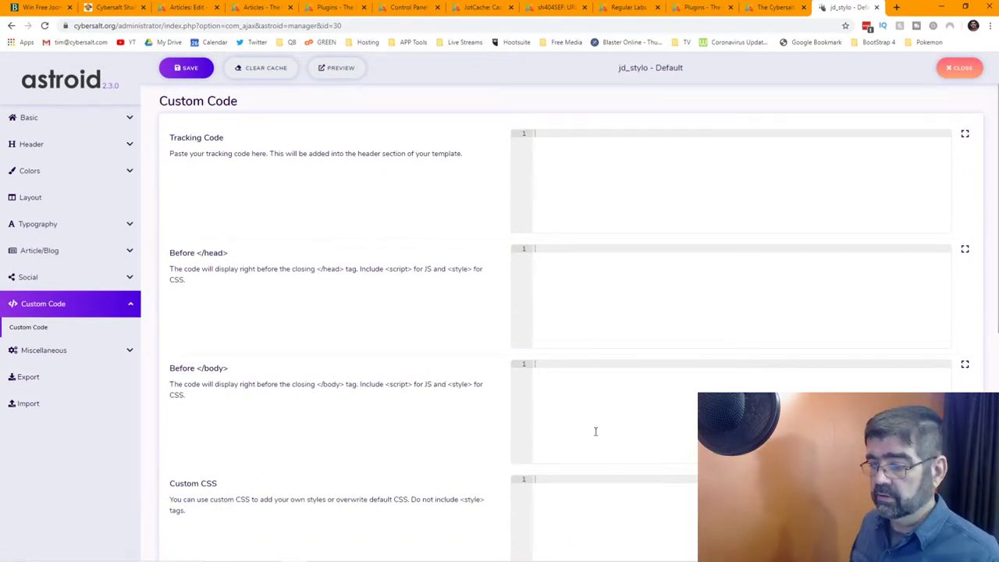
pyautogui.scroll(-2, 598, 377)
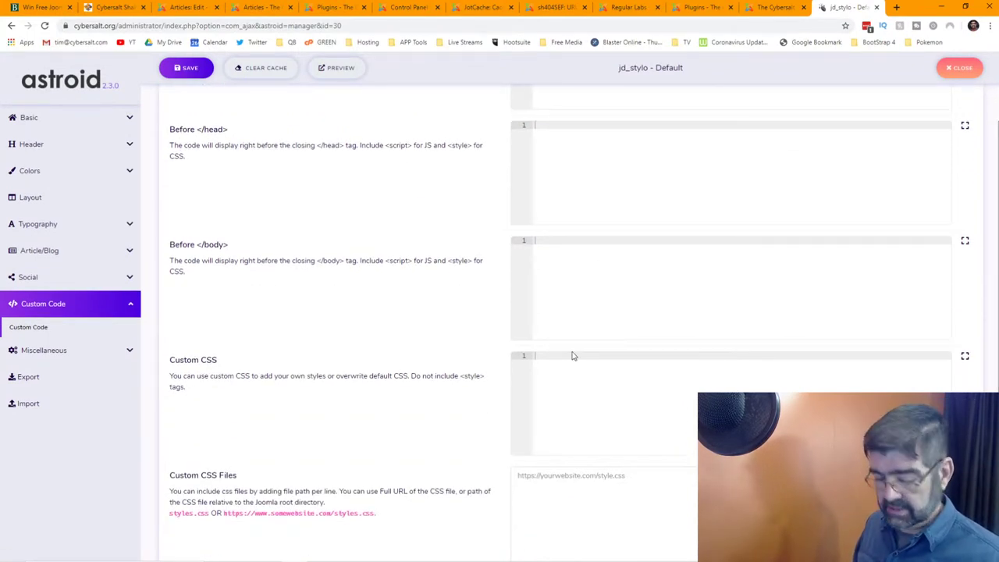
pyautogui.click(572, 356)
pyautogui.write('article, aside, figcaption, figure, footer, header, hgroup, main, nav, section {     display: block;     margin-left: 10px;     margin-right: 10px; }')
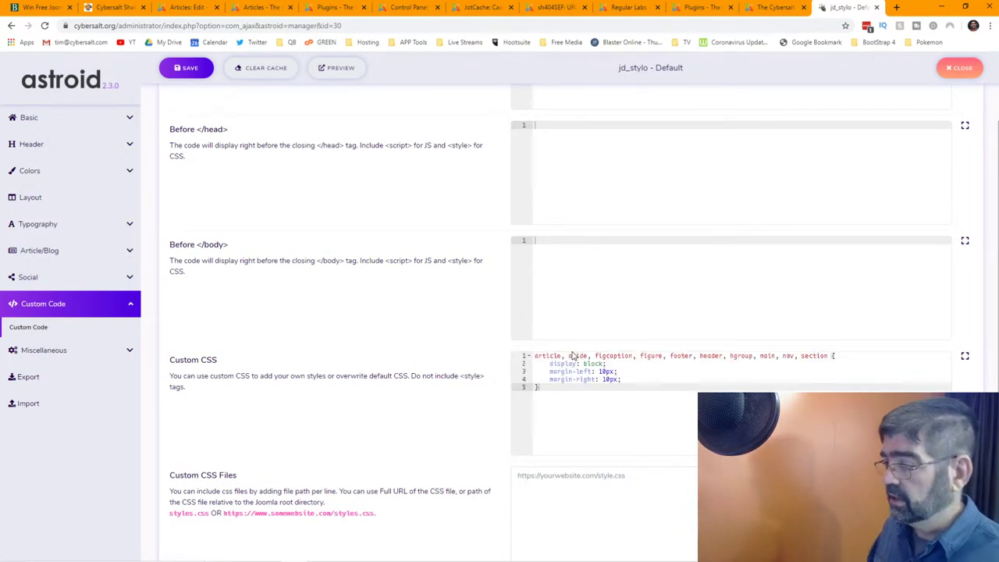
pyautogui.click(561, 356)
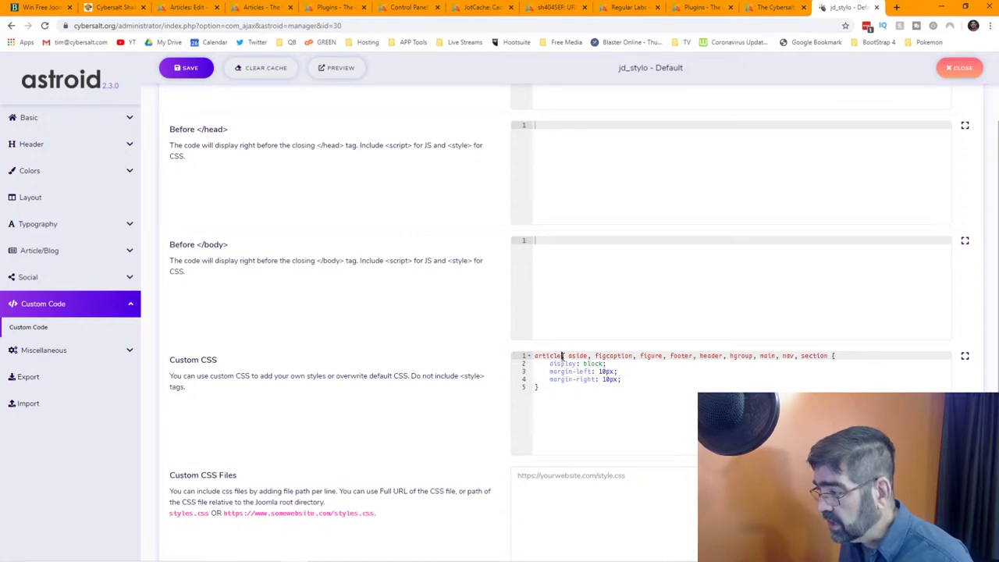
pyautogui.click(186, 70)
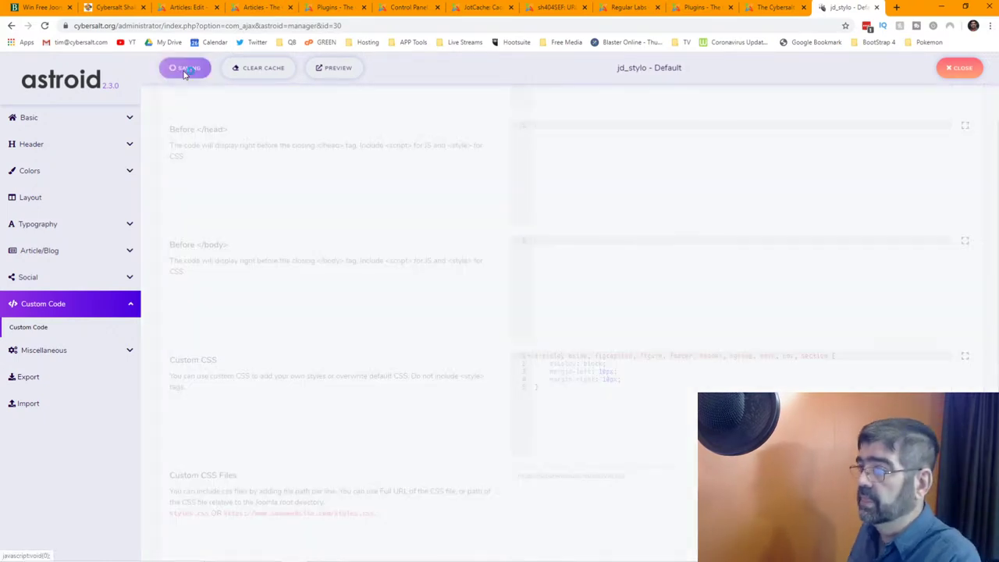
pyautogui.click(251, 72)
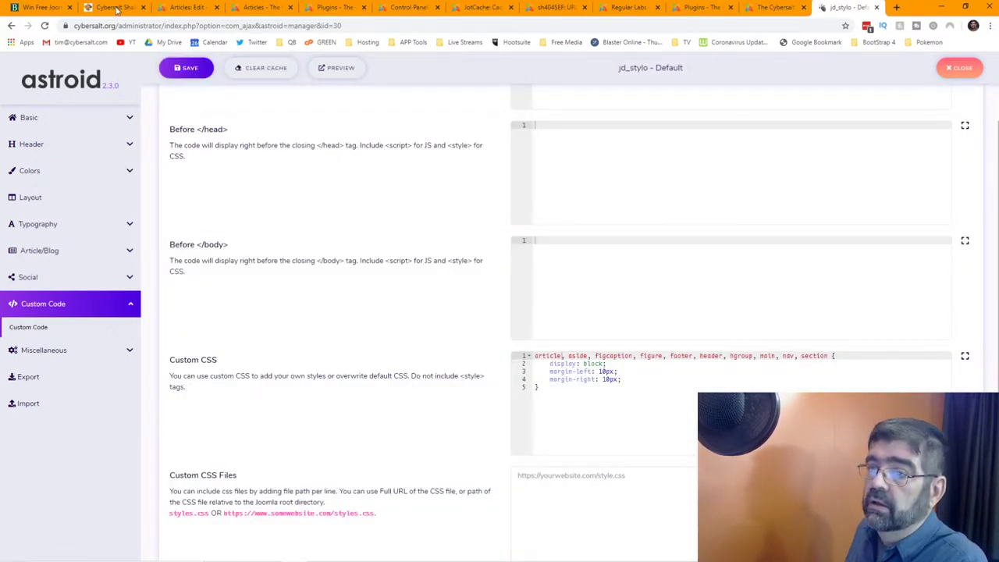
# Return to the Cybersalt Shaker blog page, close the developer tools, and reload it to check the article spacing
pyautogui.click(115, 8)
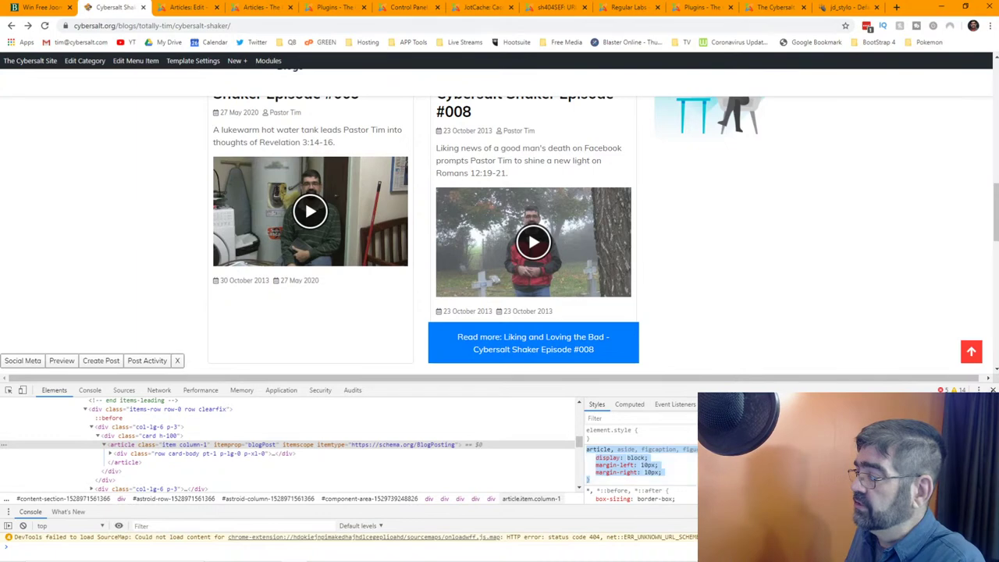
pyautogui.press('F12')
pyautogui.click(44, 26)
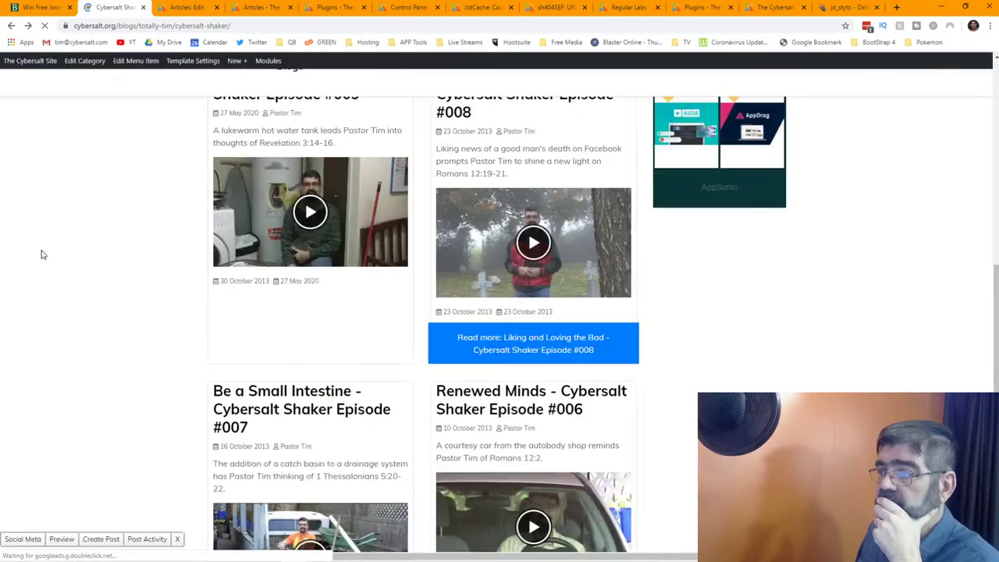
pyautogui.scroll(1, 117, 264)
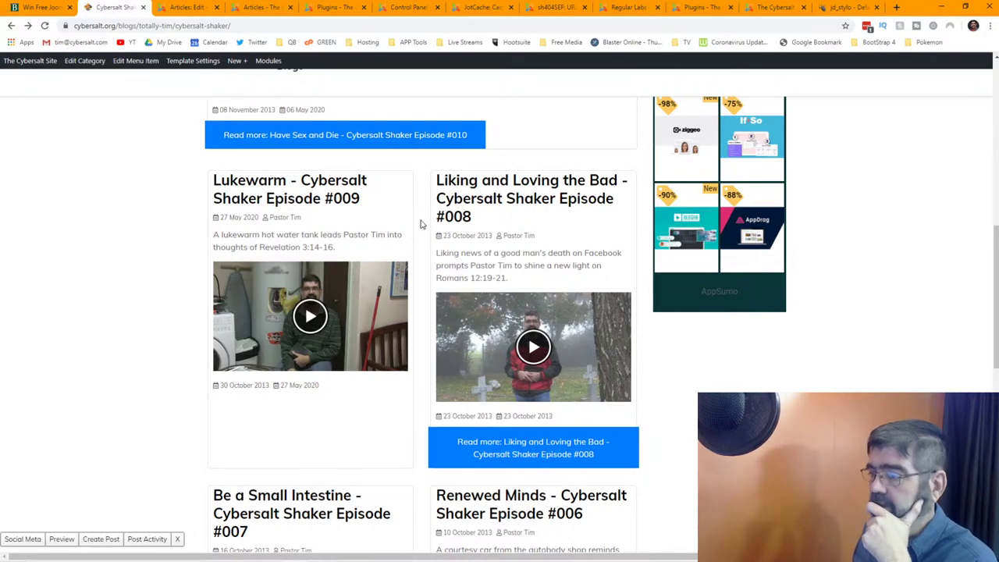
pyautogui.scroll(5, 424, 232)
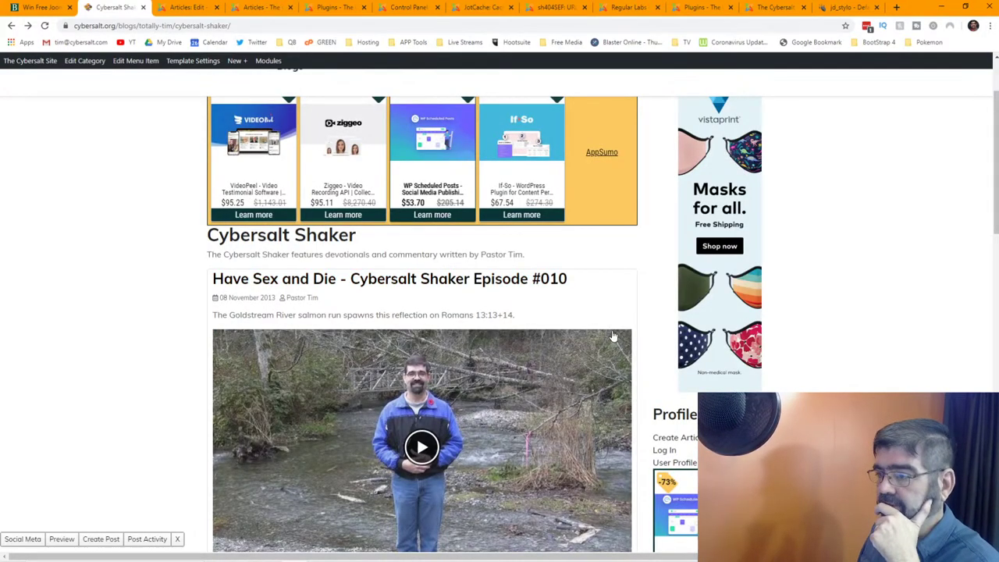
pyautogui.scroll(2, 391, 283)
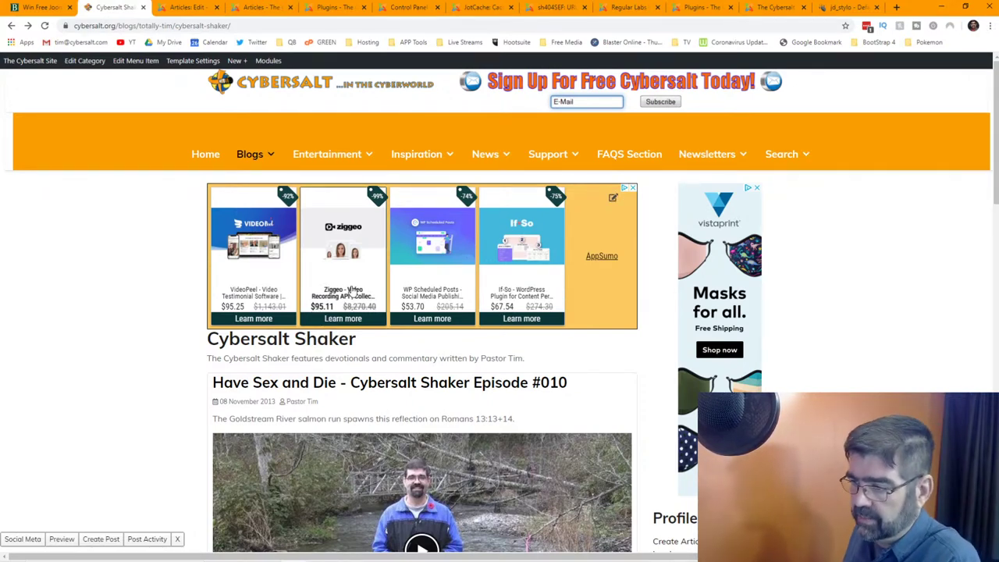
# Open the full article of Cybersalt Shaker Episode #010 from the blog page
pyautogui.scroll(-1, 355, 287)
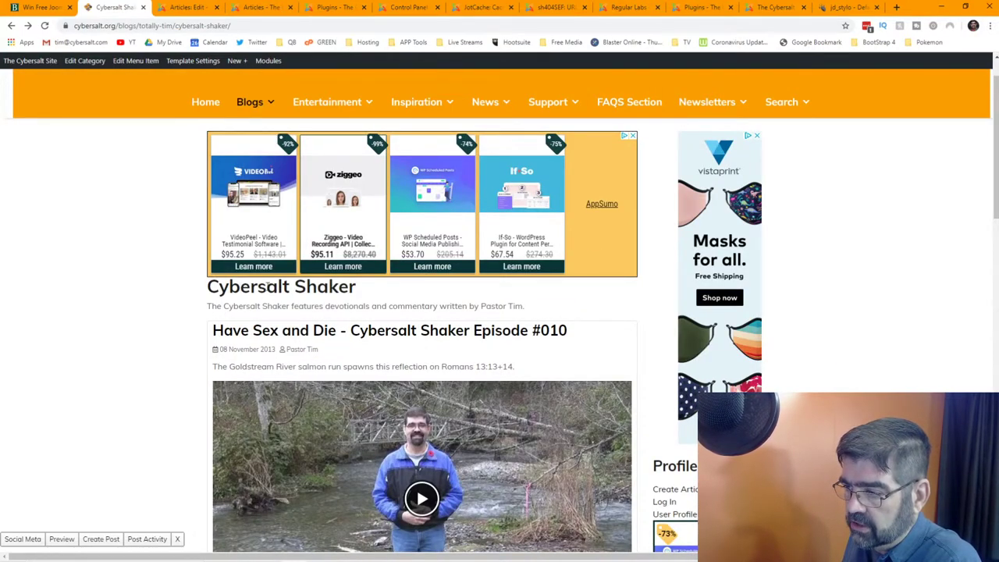
pyautogui.scroll(-6, 401, 299)
pyautogui.scroll(5, 401, 299)
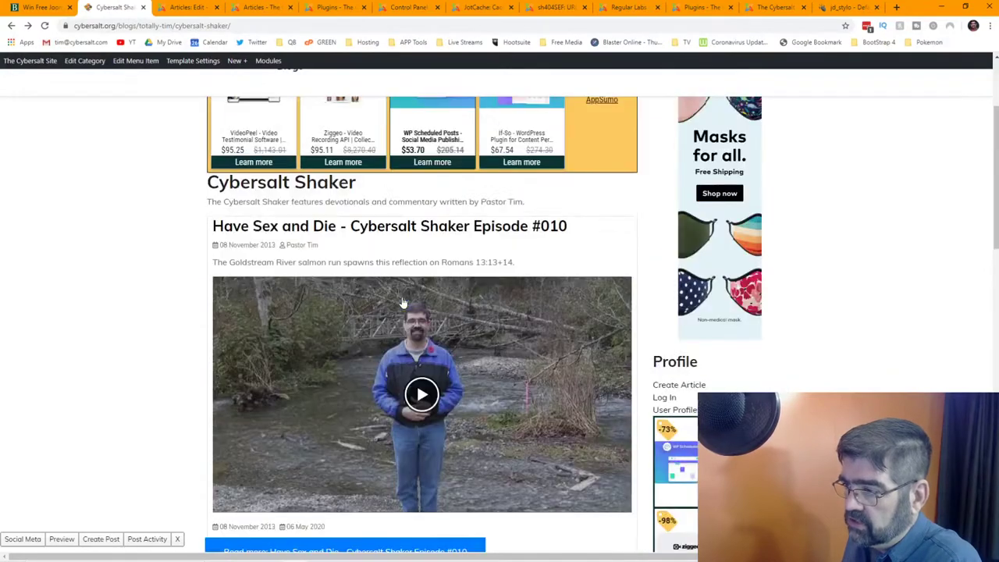
pyautogui.click(385, 234)
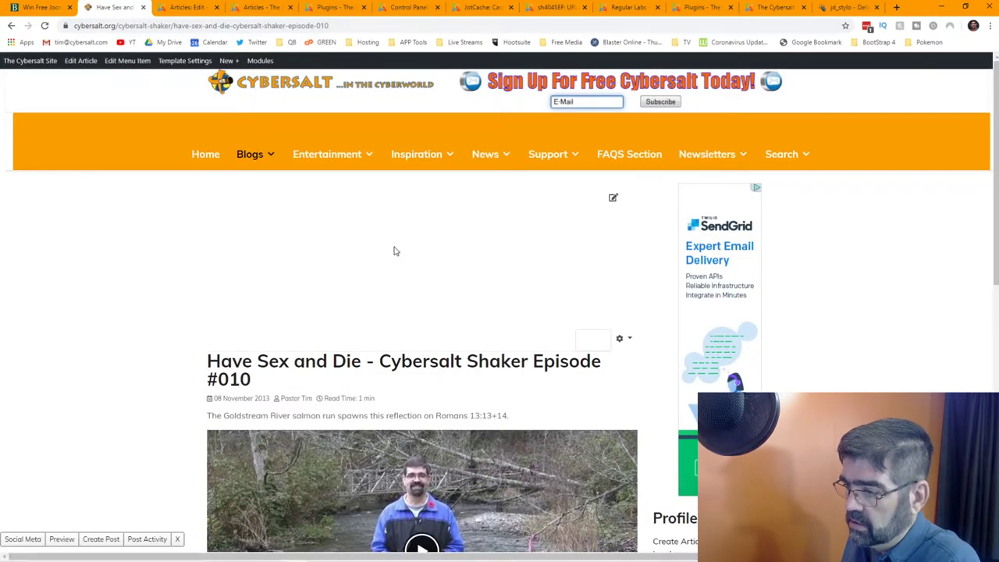
# Look over the Episode #010 article, and open the article The Year That Is 2020 from the Clean Jokes section
pyautogui.scroll(-3, 362, 313)
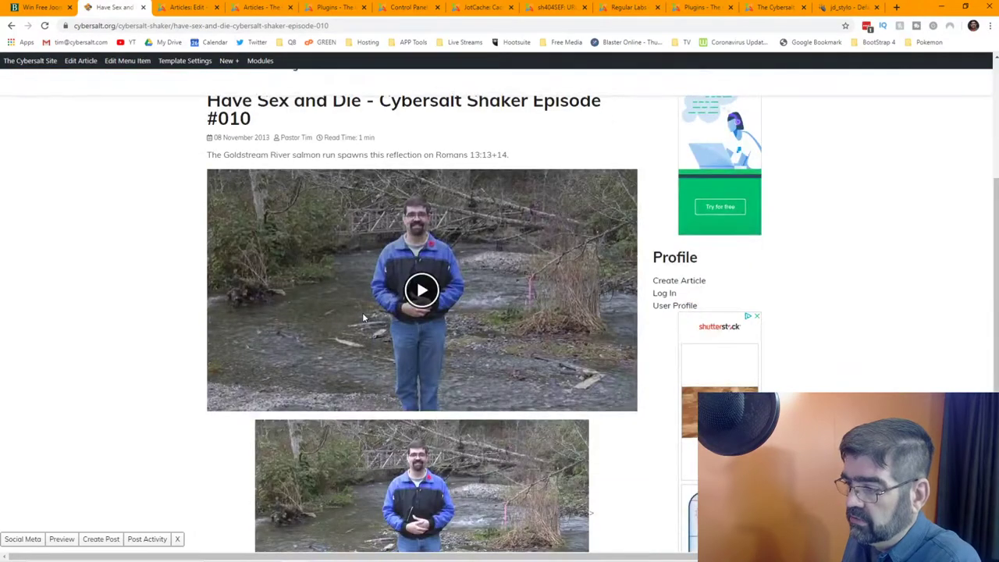
pyautogui.scroll(3, 364, 309)
pyautogui.moveTo(327, 156)
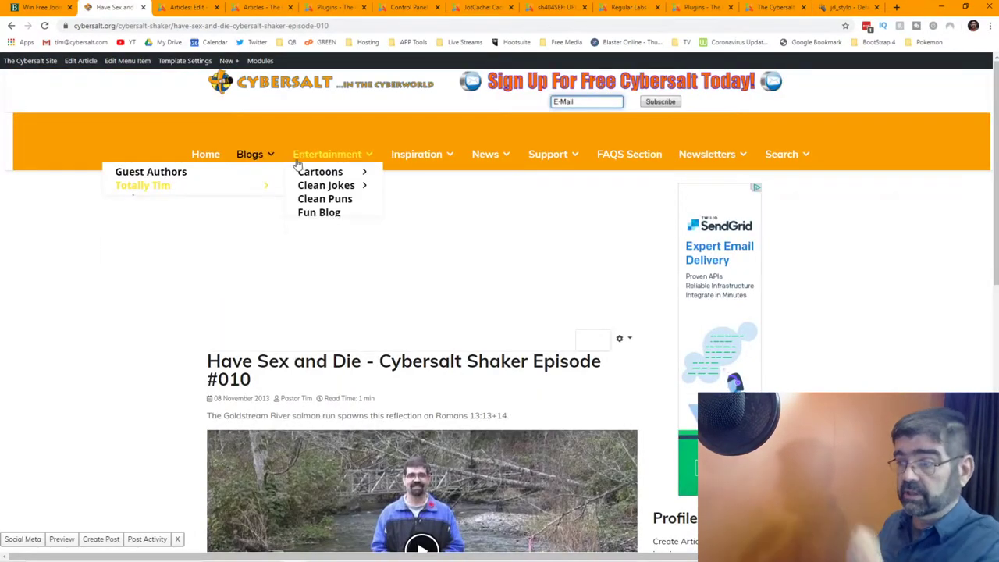
pyautogui.click(343, 191)
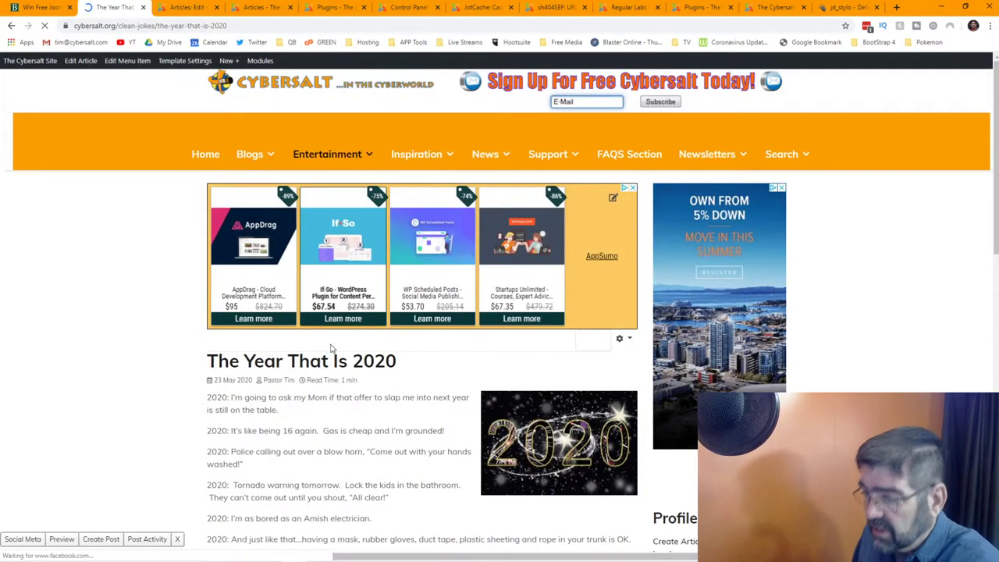
# Examine the spacing around the title, details and body text of the article The Year That Is 2020
pyautogui.scroll(-3, 338, 357)
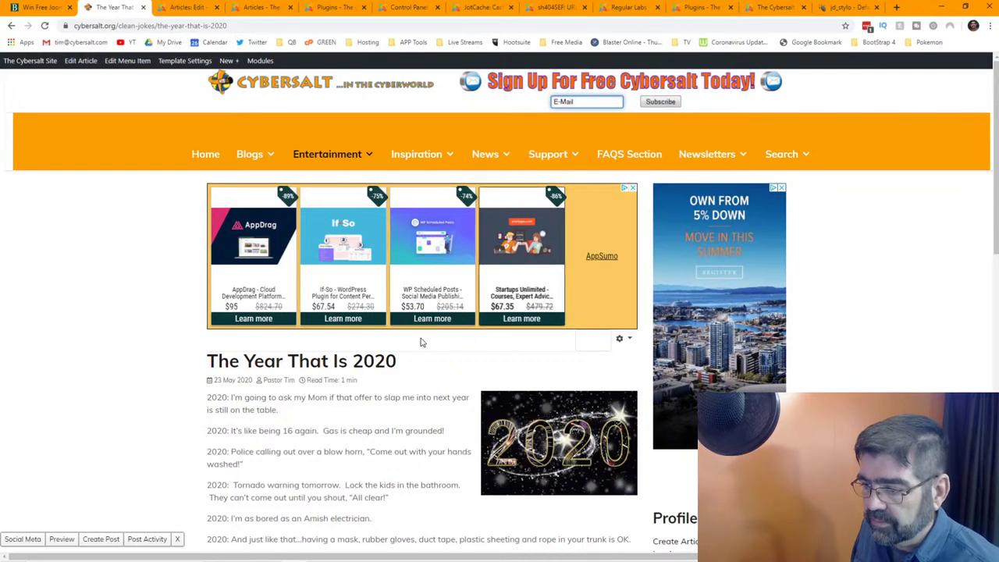
pyautogui.scroll(-4, 421, 342)
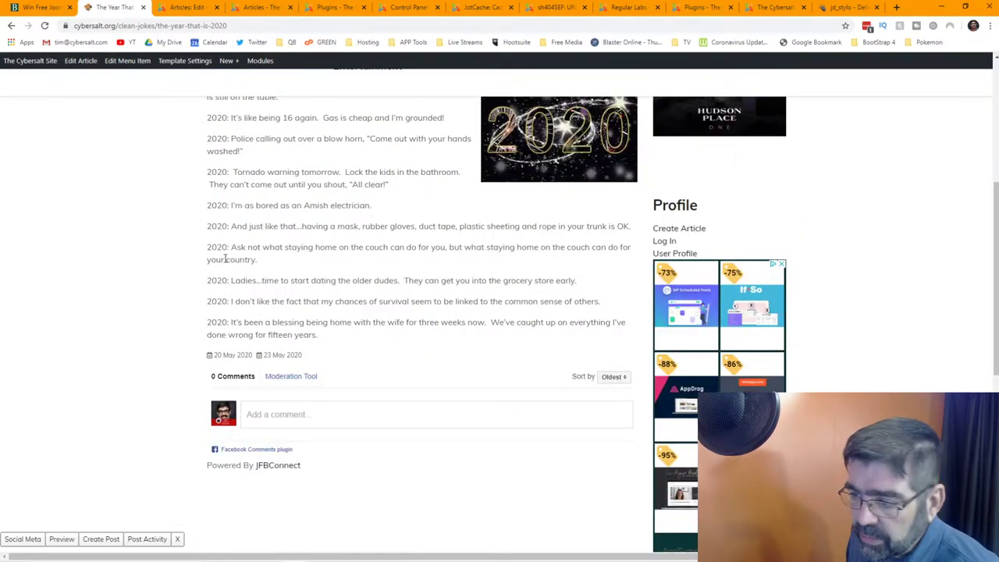
pyautogui.scroll(4, 226, 260)
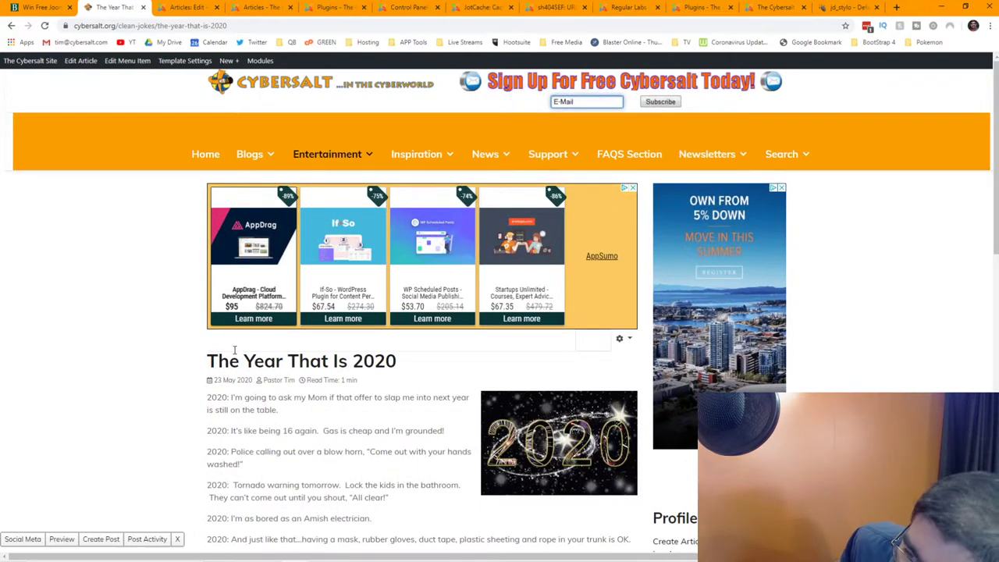
pyautogui.moveTo(197, 378); pyautogui.dragTo(221, 380)
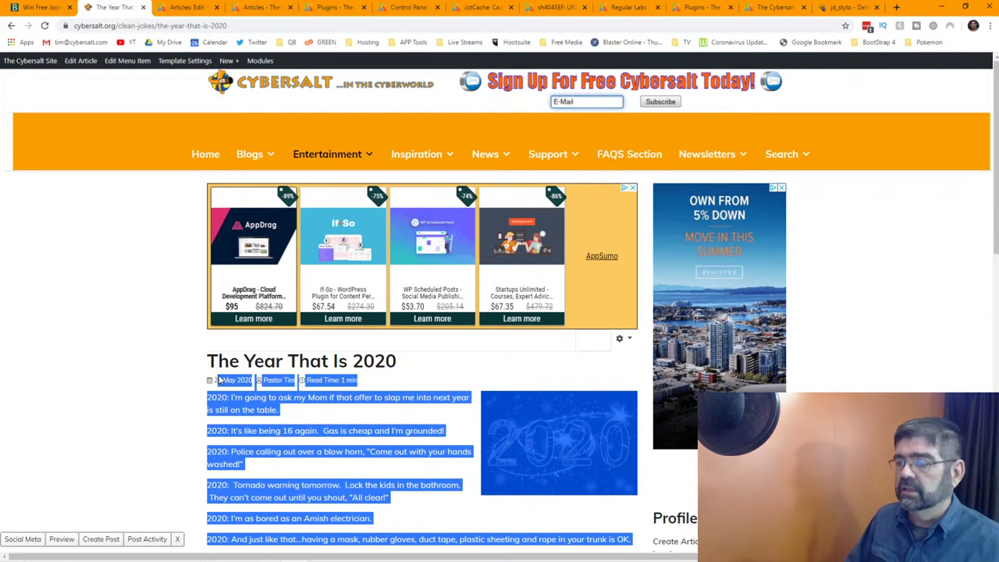
pyautogui.click(175, 332)
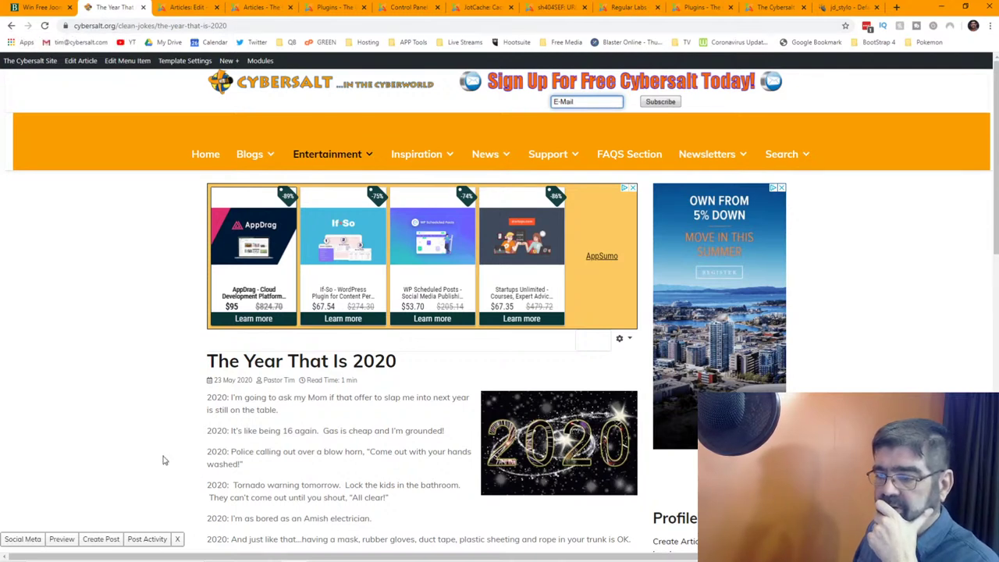
# Inspect the article's title in the developer tools, and expand the pager pagenav list above it
pyautogui.rightClick(239, 368)
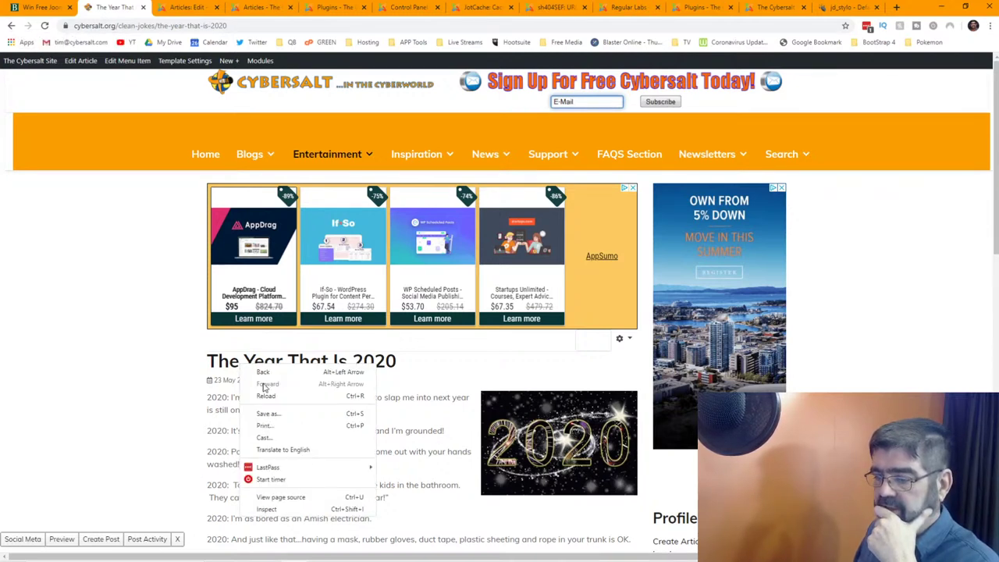
pyautogui.click(296, 508)
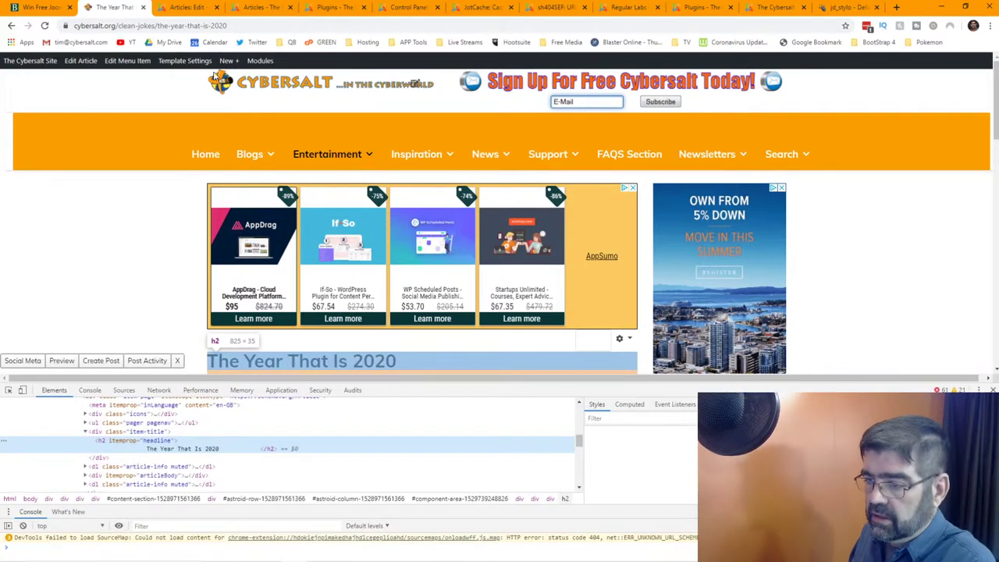
pyautogui.scroll(-1, 160, 242)
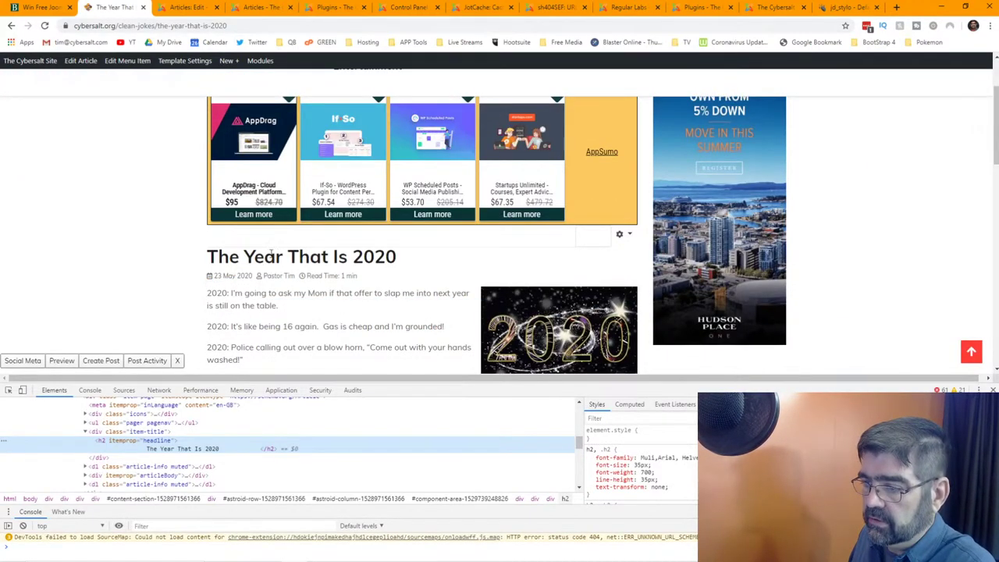
pyautogui.click(127, 424)
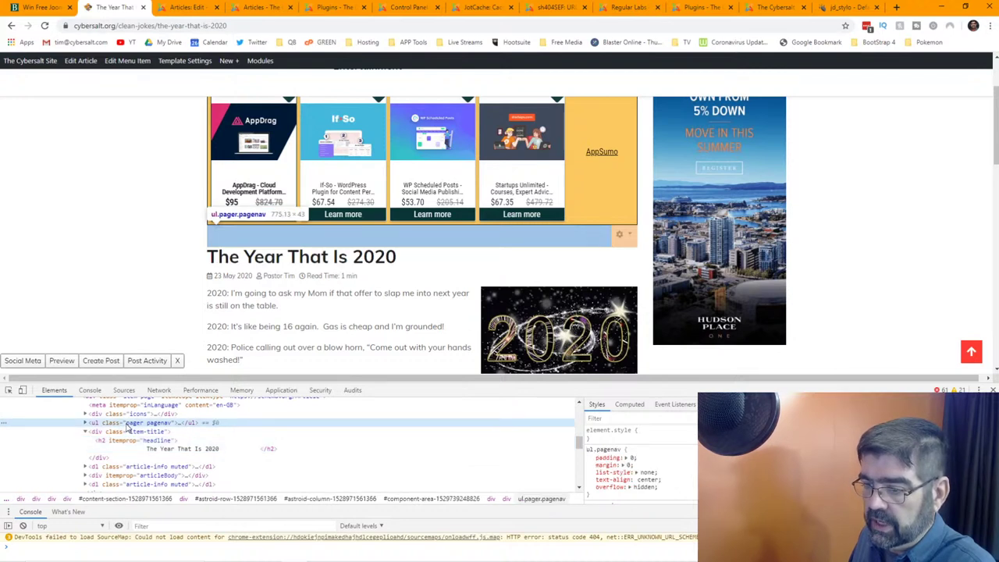
pyautogui.click(86, 424)
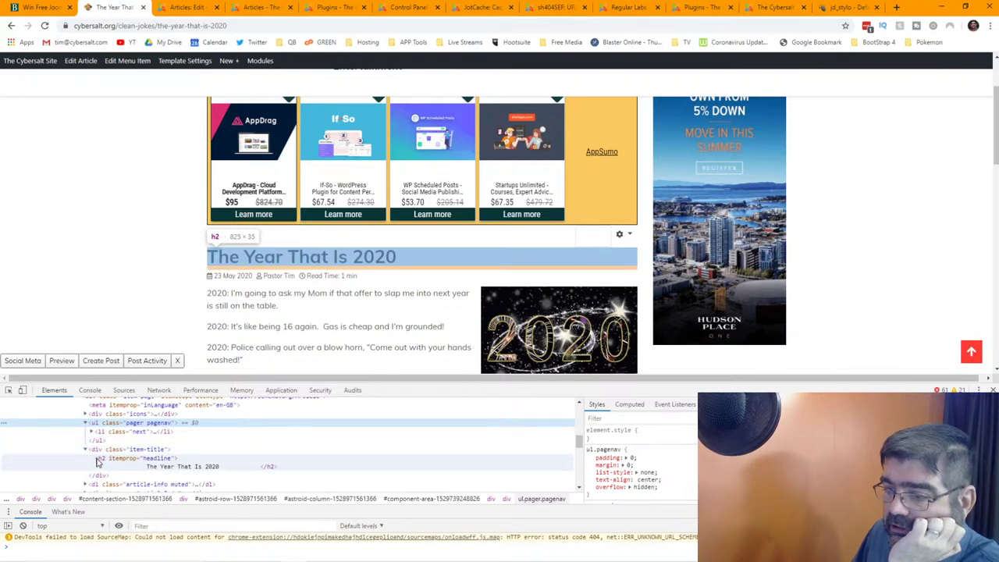
# Enlarge the developer tools and inspect the containers around the article: item-page, astroid-component-area and astroid-component
pyautogui.moveTo(133, 382); pyautogui.dragTo(131, 334)
pyautogui.scroll(3, 99, 467)
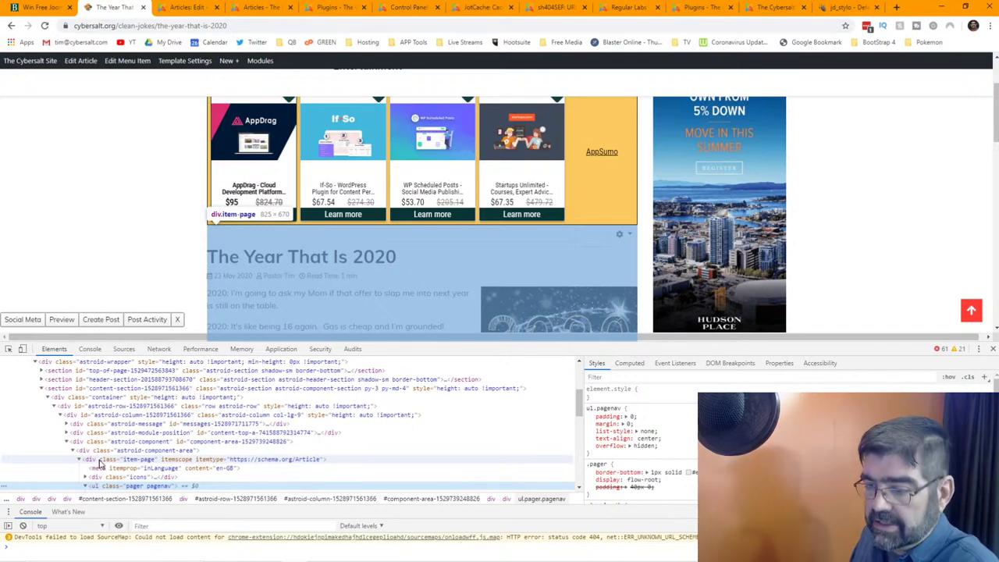
pyautogui.click(99, 462)
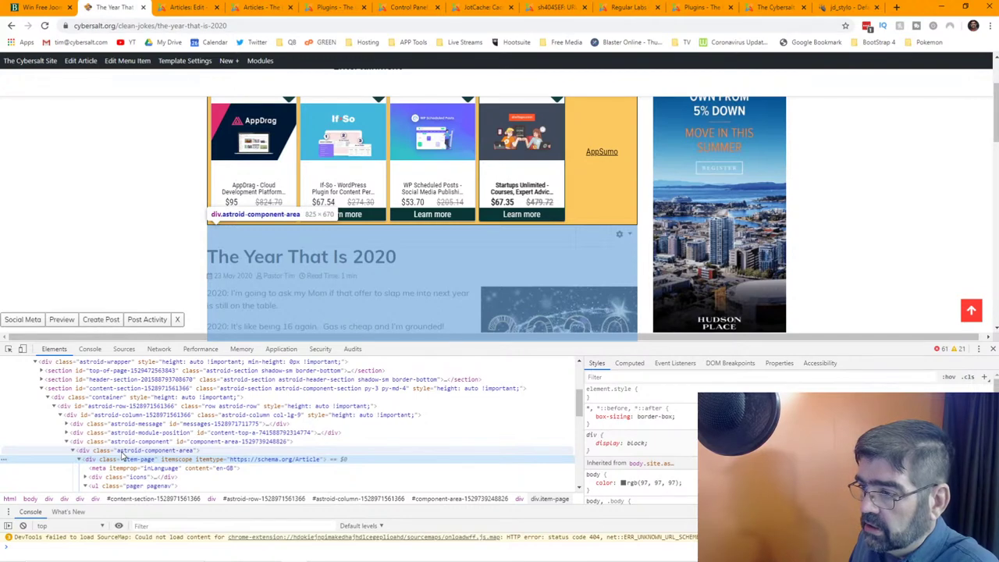
pyautogui.click(122, 453)
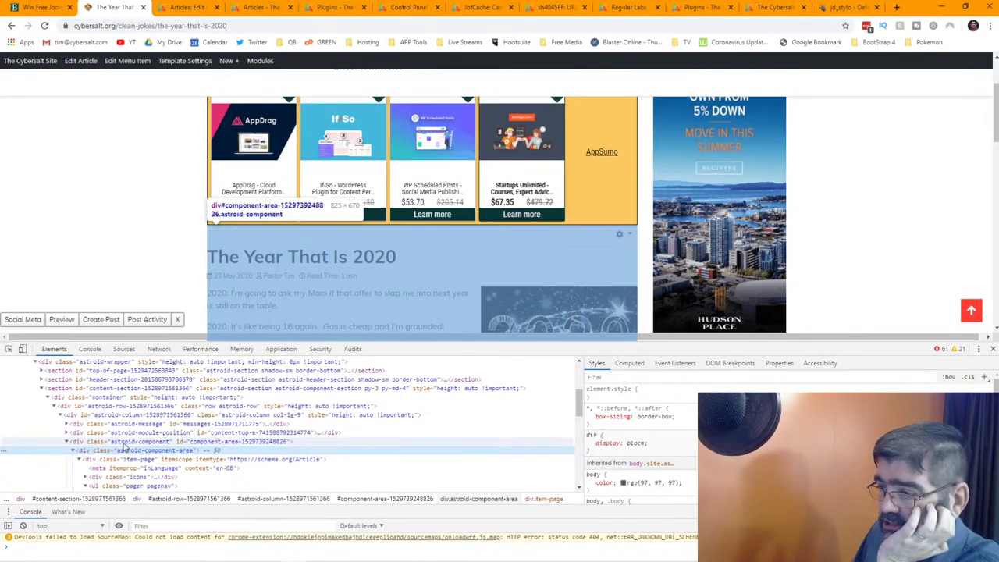
pyautogui.click(124, 443)
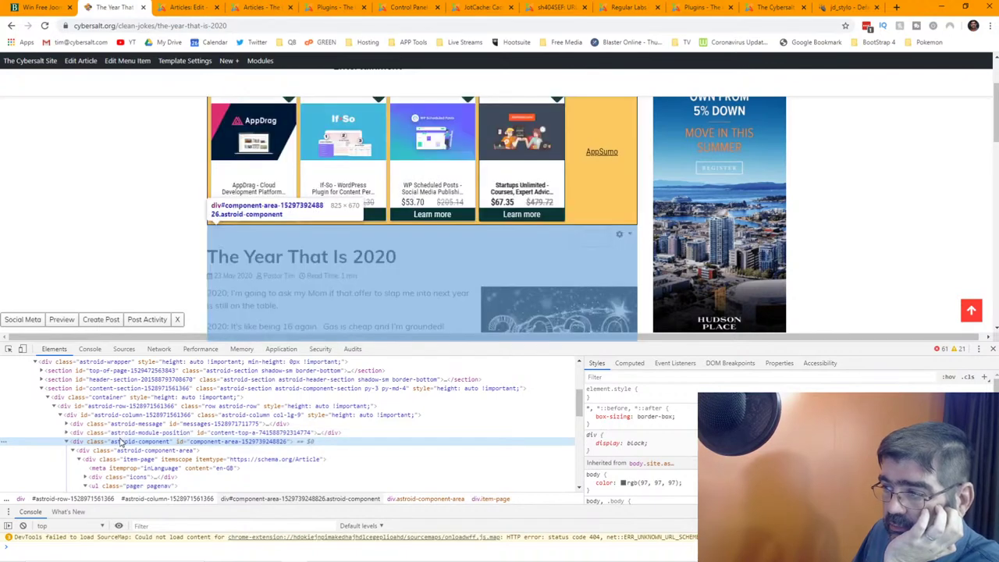
pyautogui.click(122, 442)
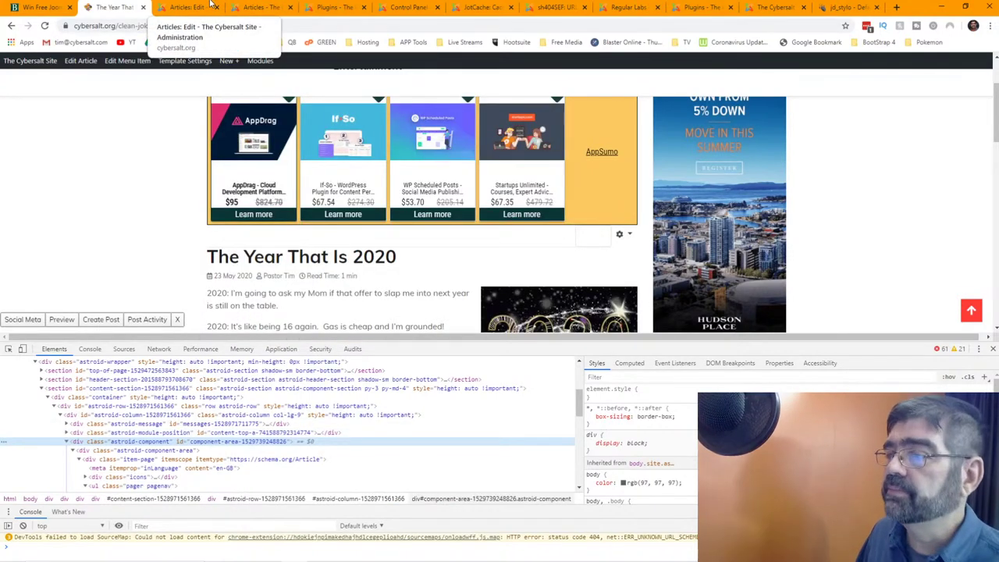
# View the layout of the jd_stylo - Default template, and return to the article page to close the developer tools
pyautogui.click(834, 8)
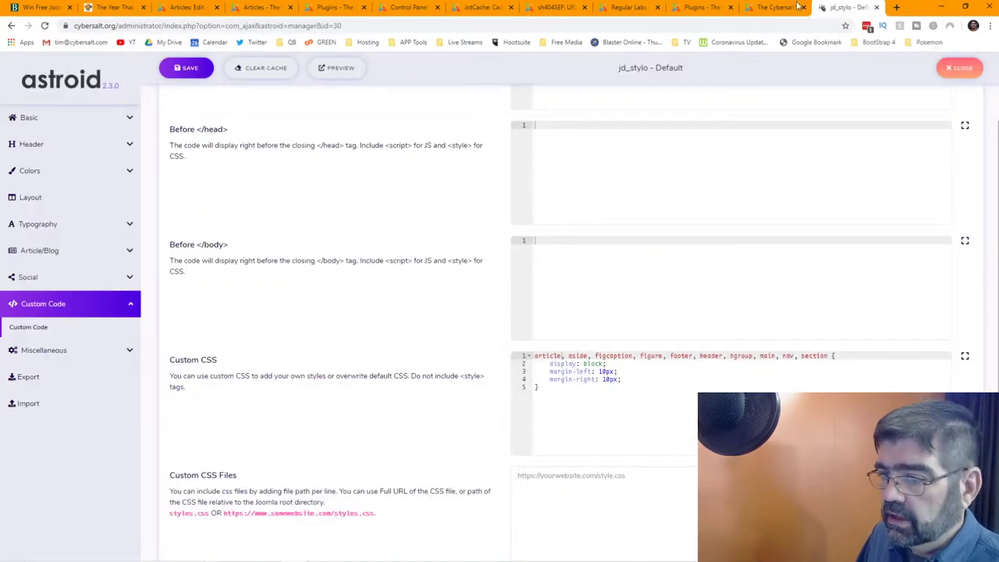
pyautogui.click(33, 200)
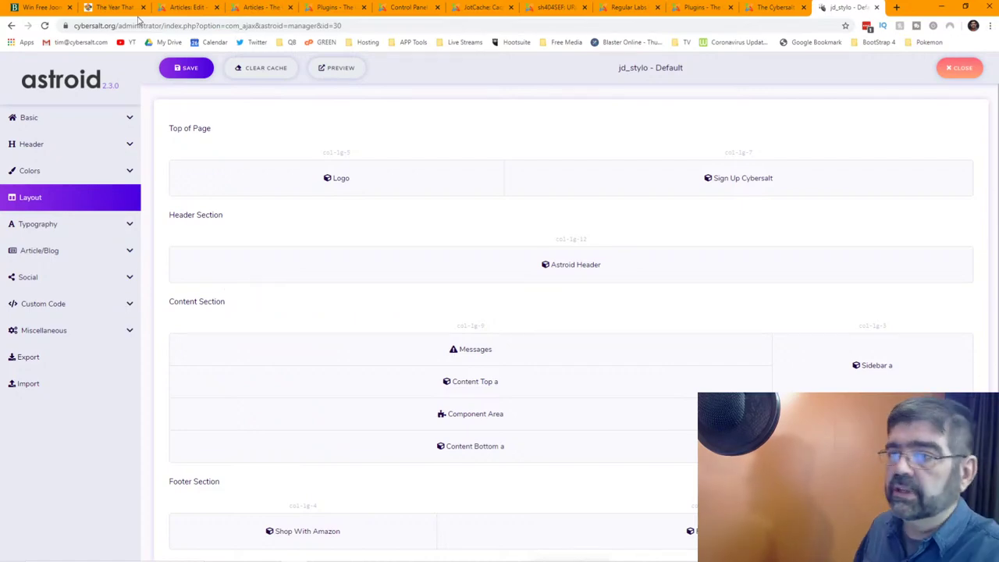
pyautogui.click(110, 9)
pyautogui.scroll(2, 382, 219)
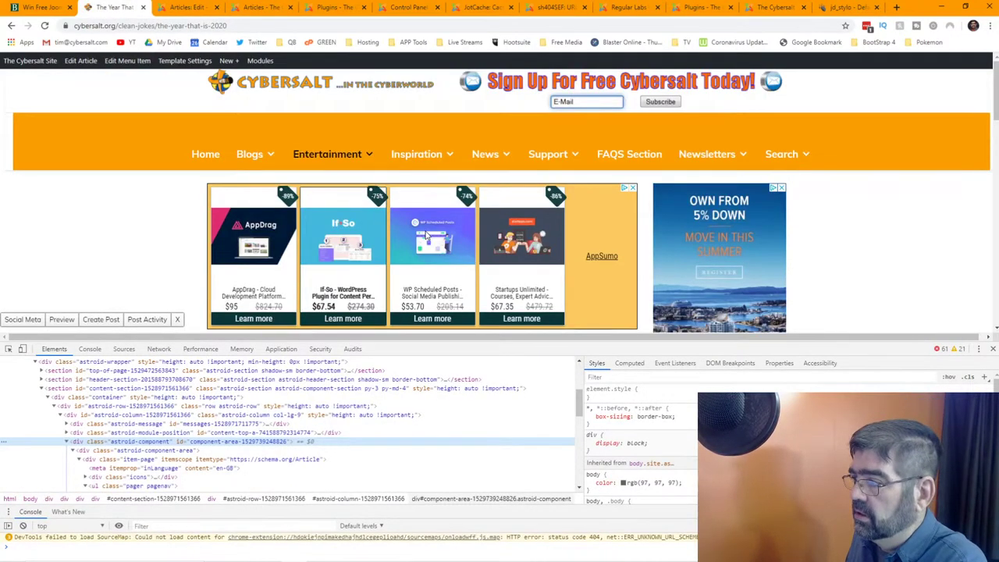
pyautogui.click(993, 349)
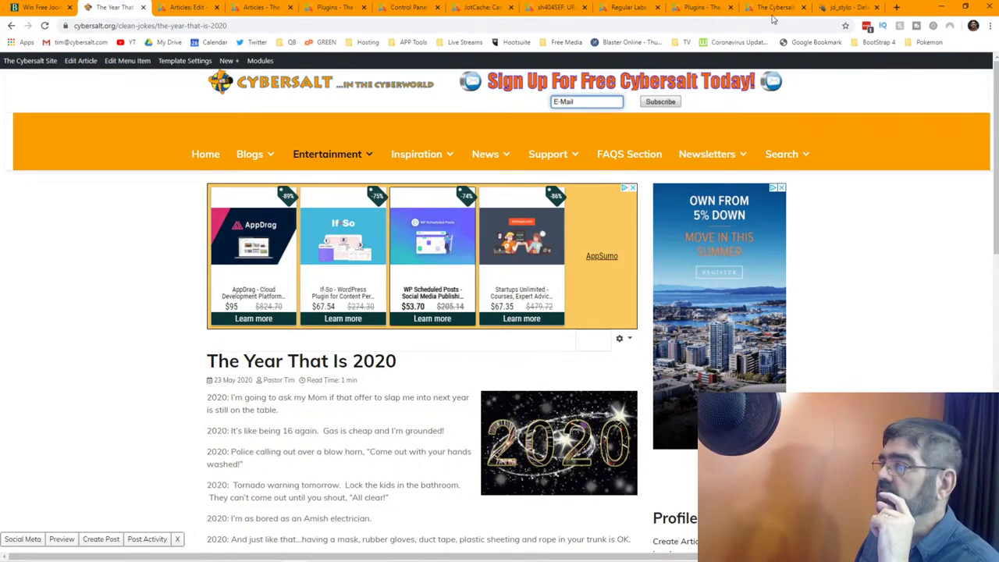
# Give the Component Area the custom class pt-2 in the jd_stylo - Default layout, and save the template
pyautogui.click(837, 7)
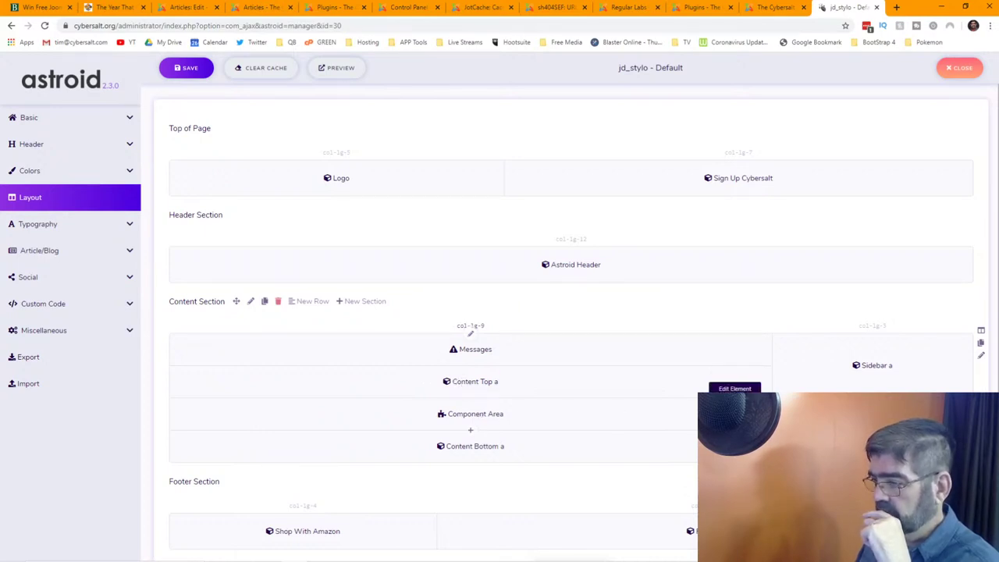
pyautogui.click(735, 408)
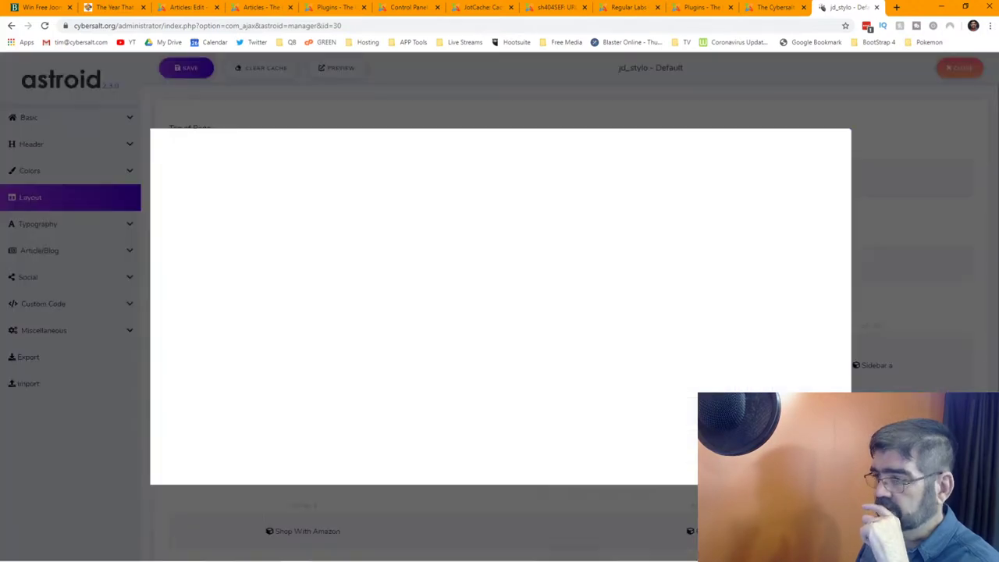
pyautogui.click(529, 219)
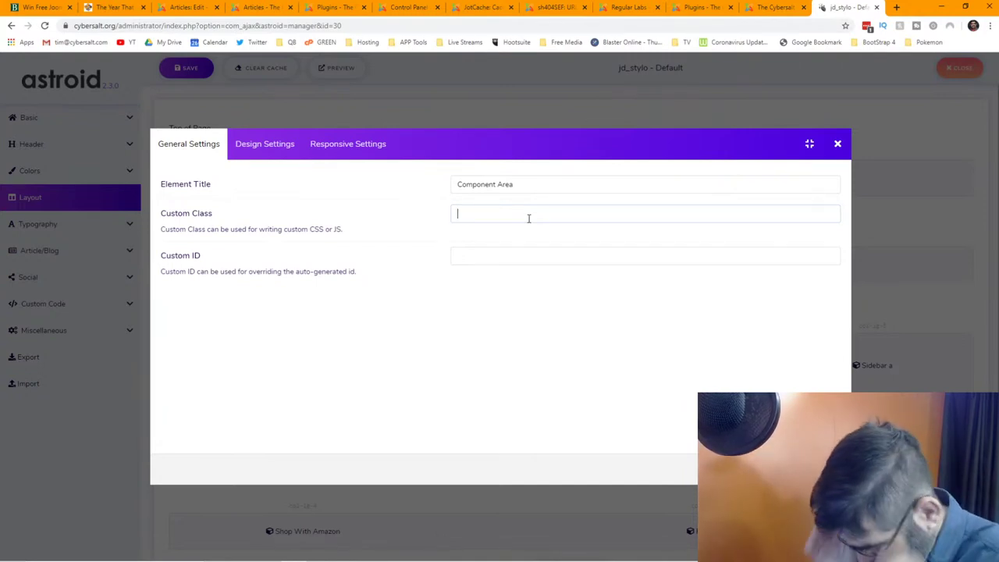
pyautogui.write('p')
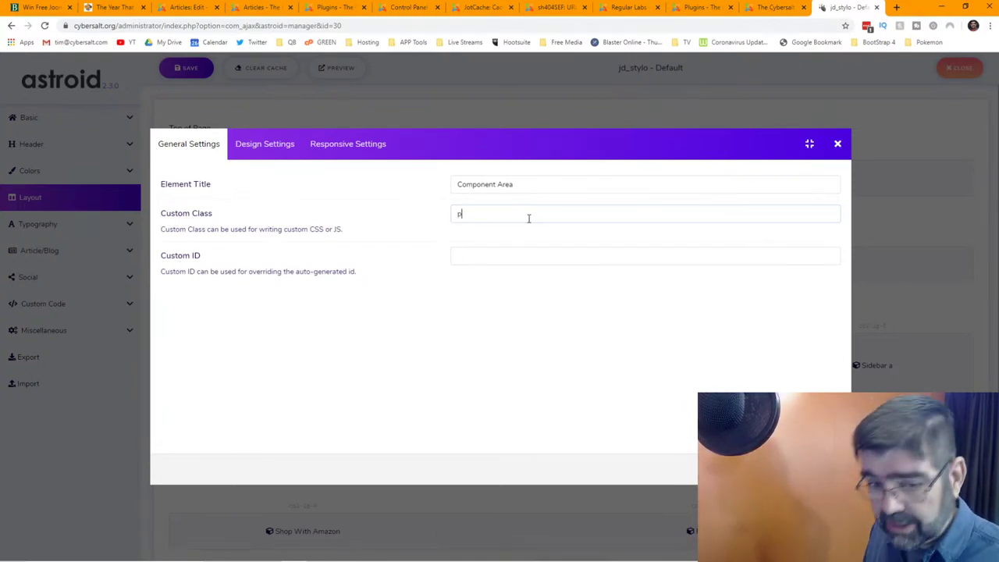
pyautogui.write('t')
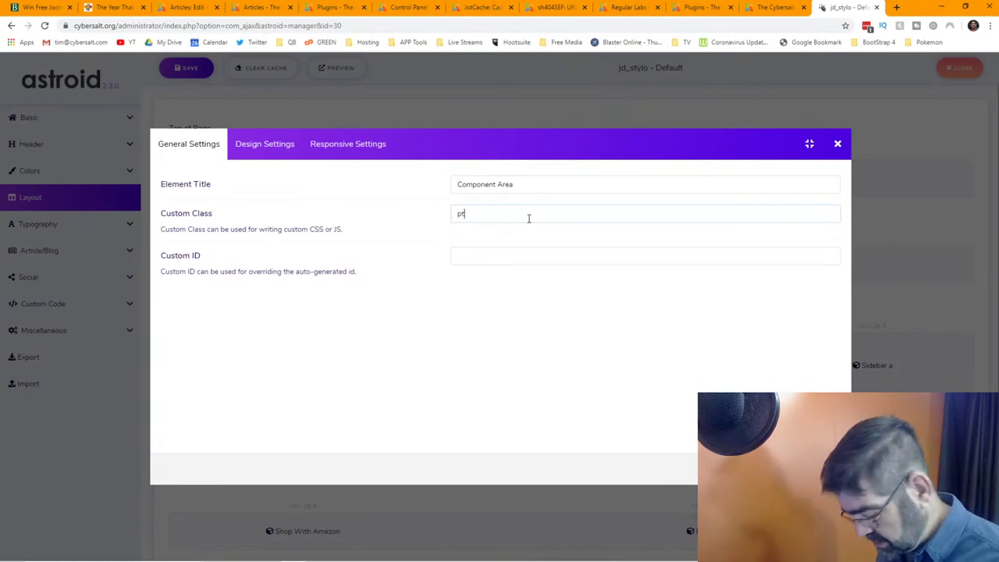
pyautogui.write('-2')
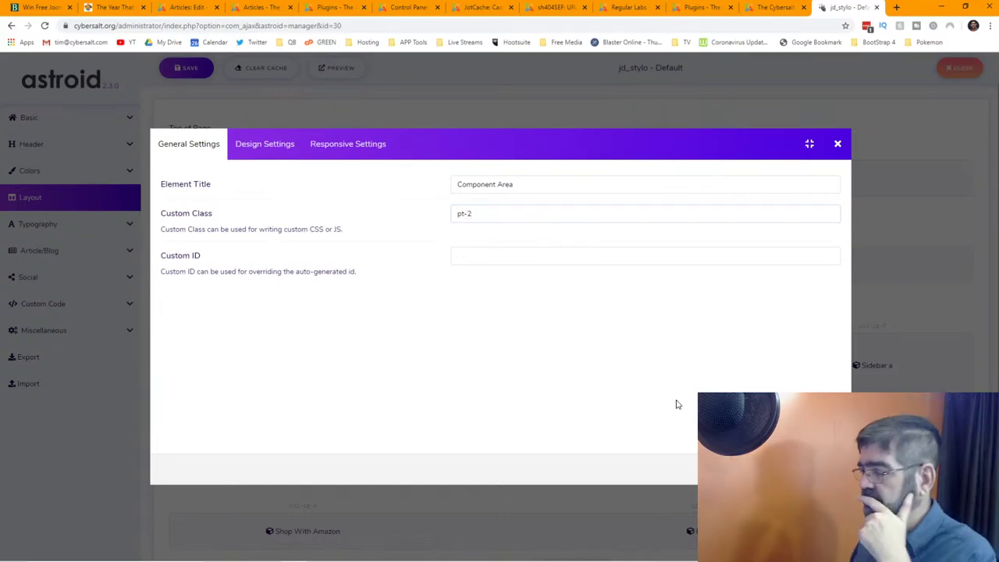
pyautogui.click(812, 468)
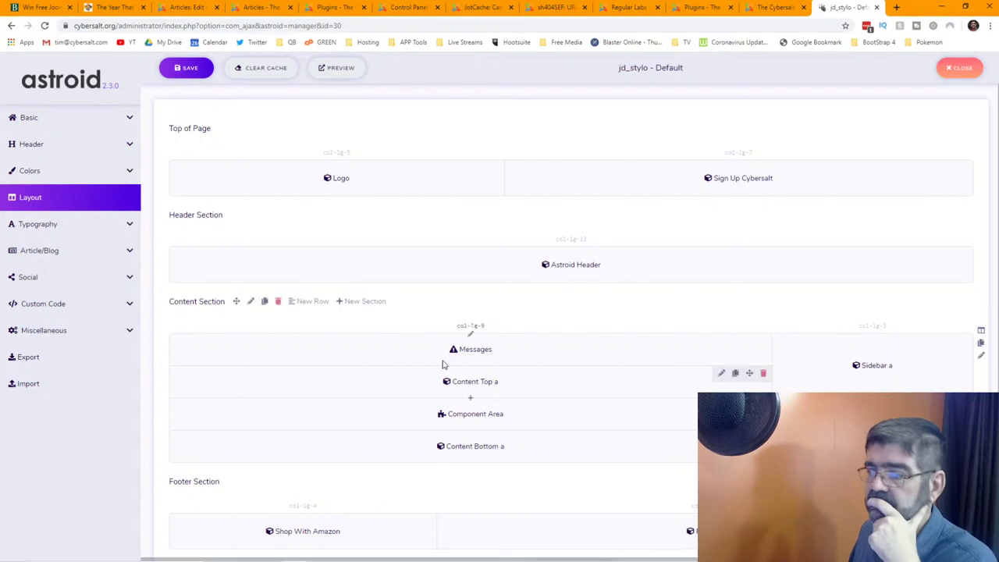
pyautogui.click(187, 68)
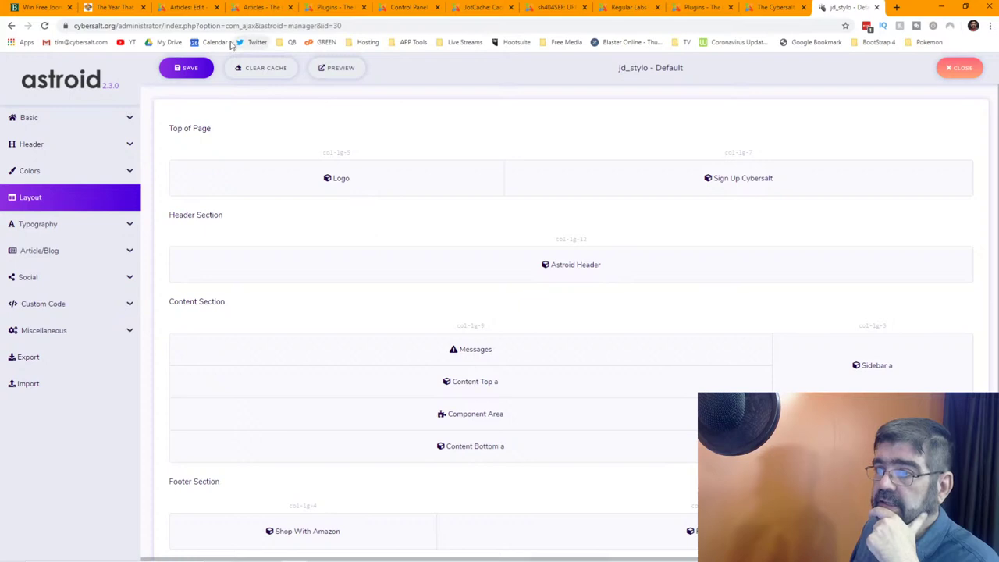
# Reload the article The Year That Is 2020 to check its top spacing, and go back to compare the Clean Jokes list
pyautogui.click(116, 8)
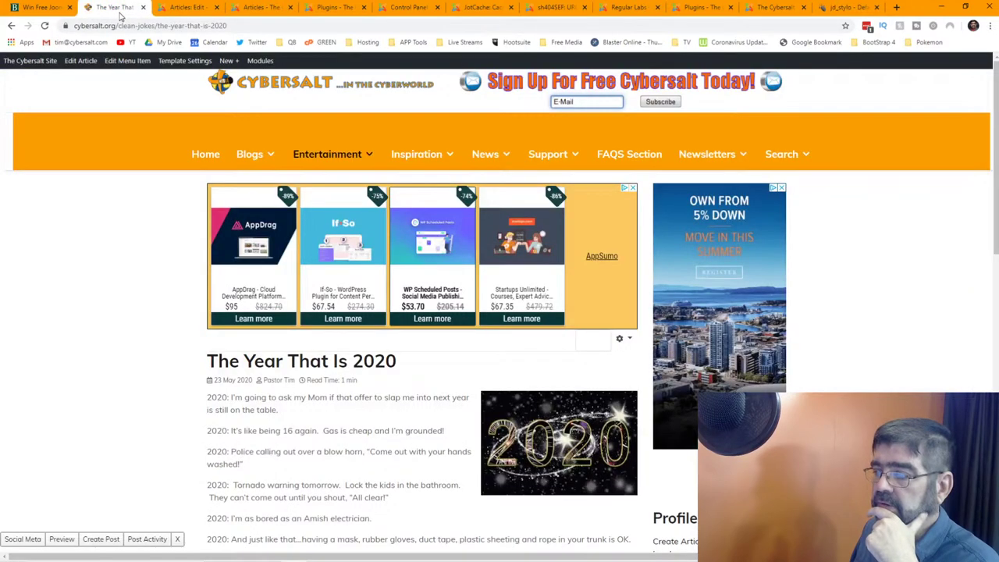
pyautogui.click(44, 25)
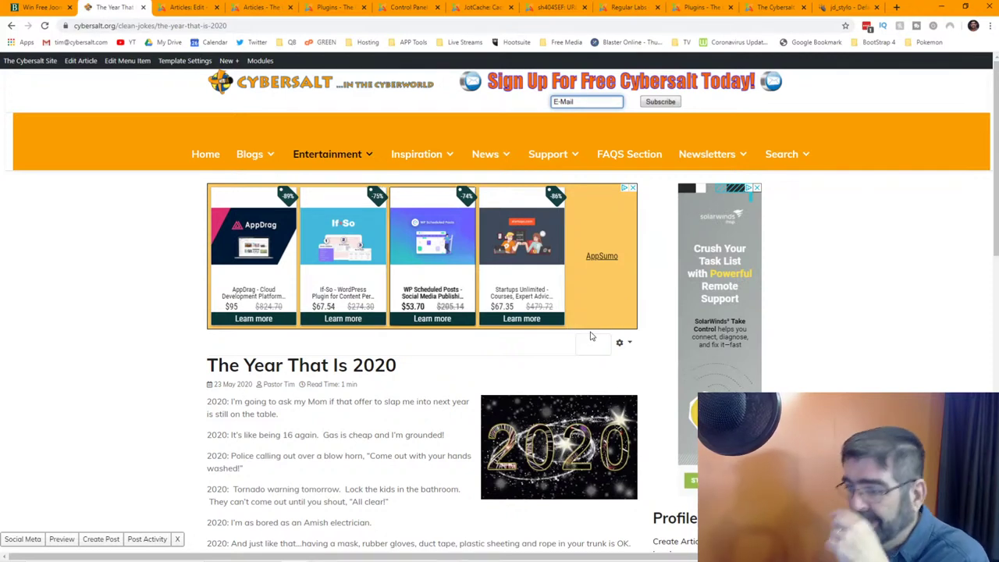
pyautogui.click(11, 26)
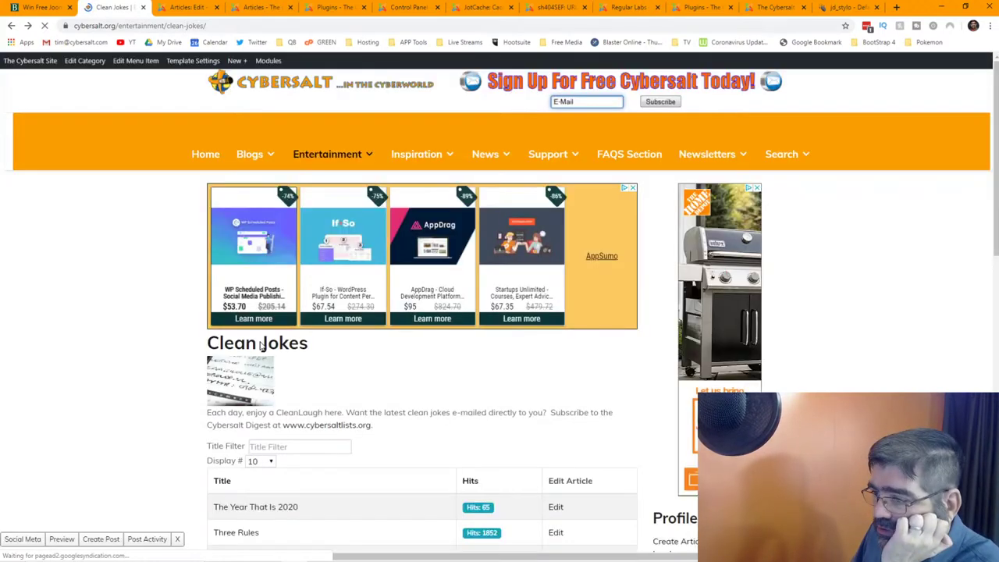
pyautogui.scroll(-1, 117, 224)
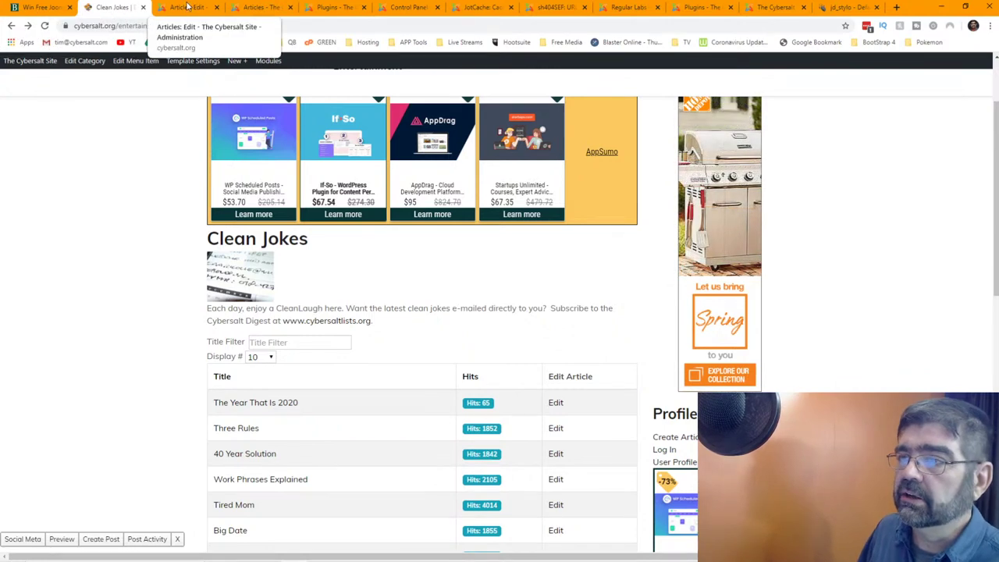
# Try the custom class pt-5 on the layout's Component Area, saving the template and reloading the Clean Jokes page to check the top spacing
pyautogui.click(832, 10)
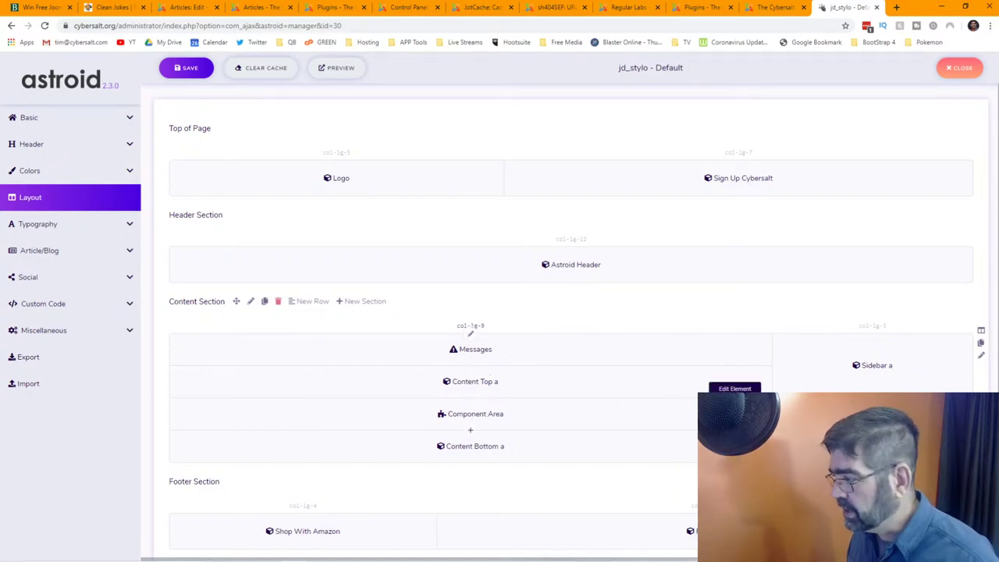
pyautogui.click(734, 405)
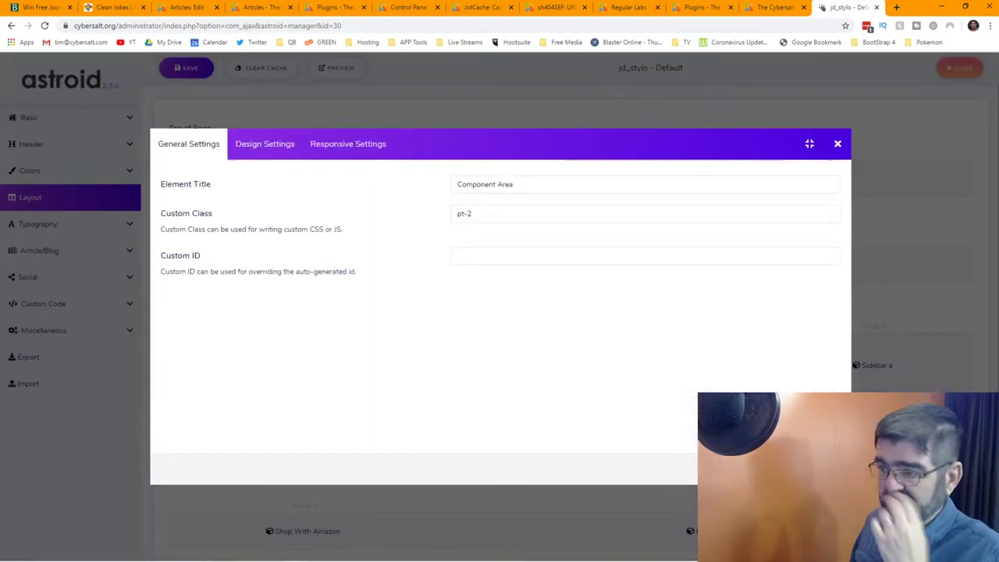
pyautogui.doubleClick(469, 214)
pyautogui.write('5')
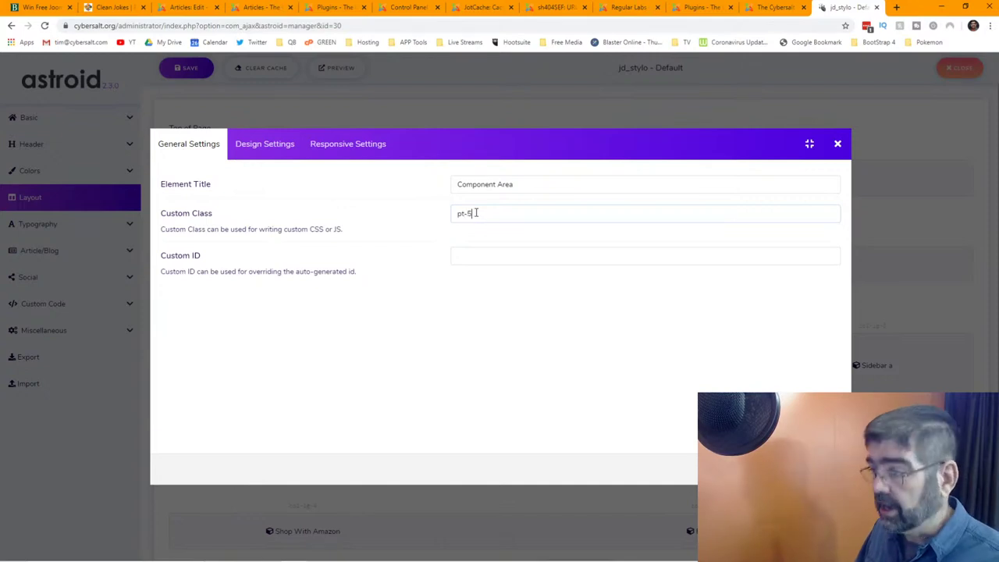
pyautogui.press('Escape')
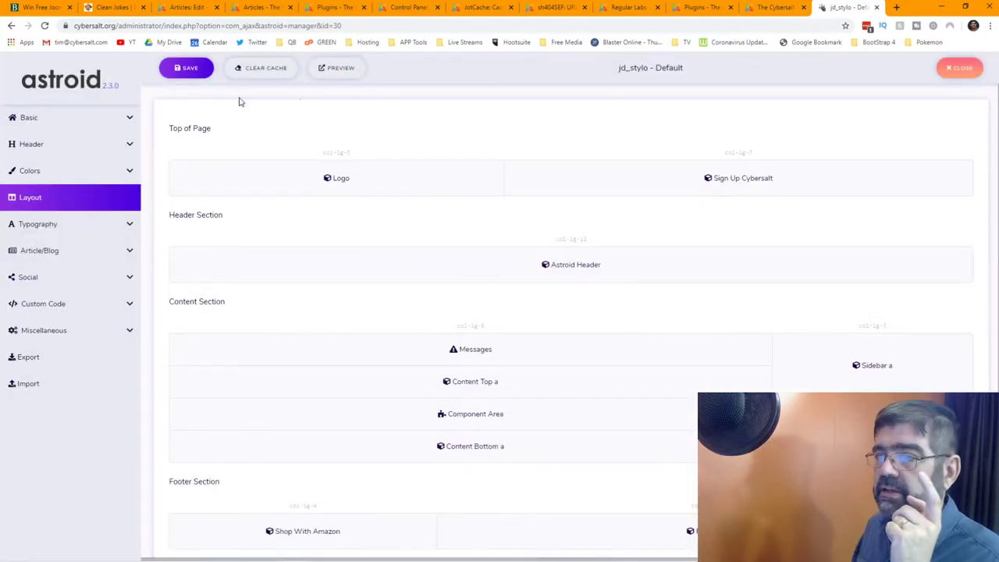
pyautogui.click(189, 68)
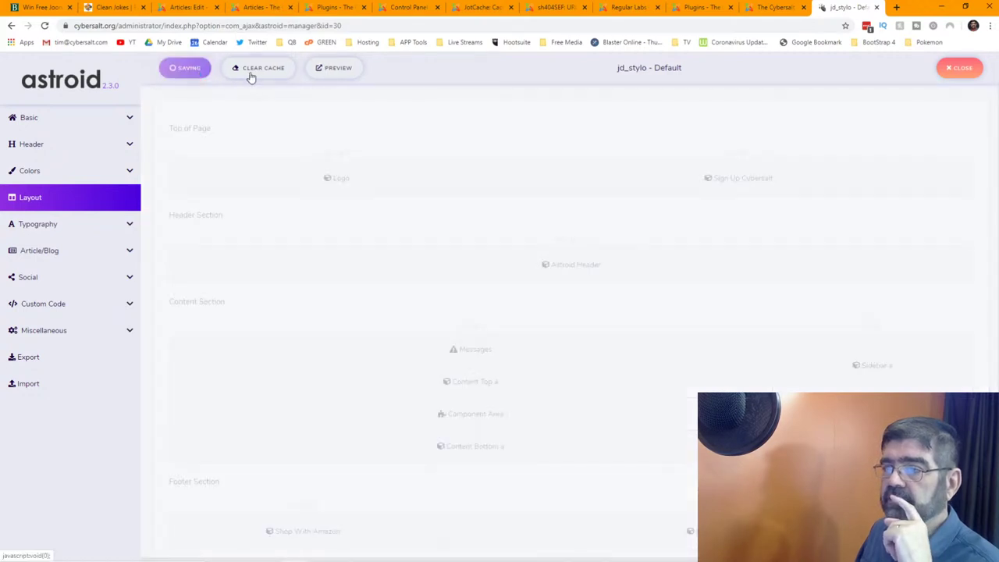
pyautogui.click(109, 8)
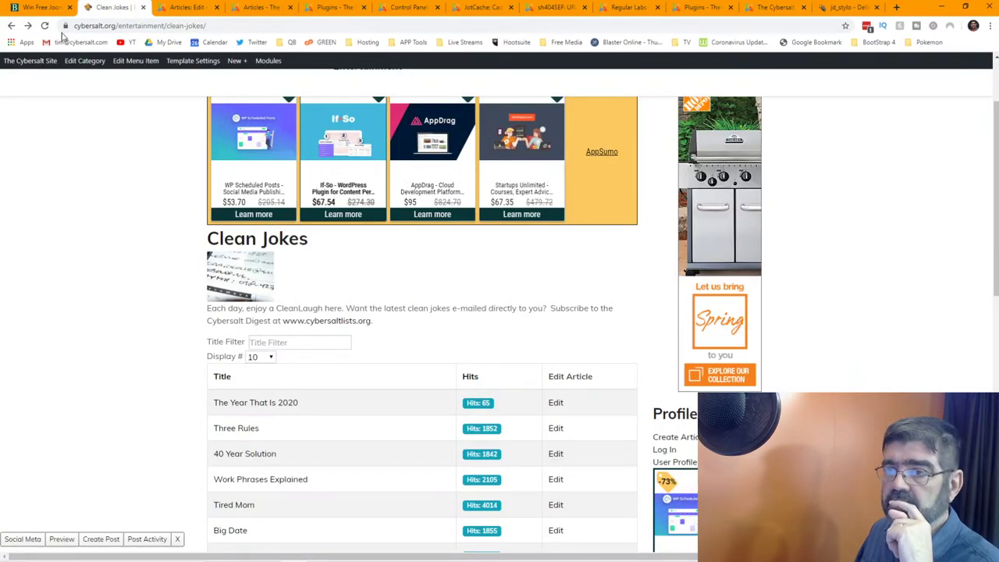
pyautogui.click(44, 26)
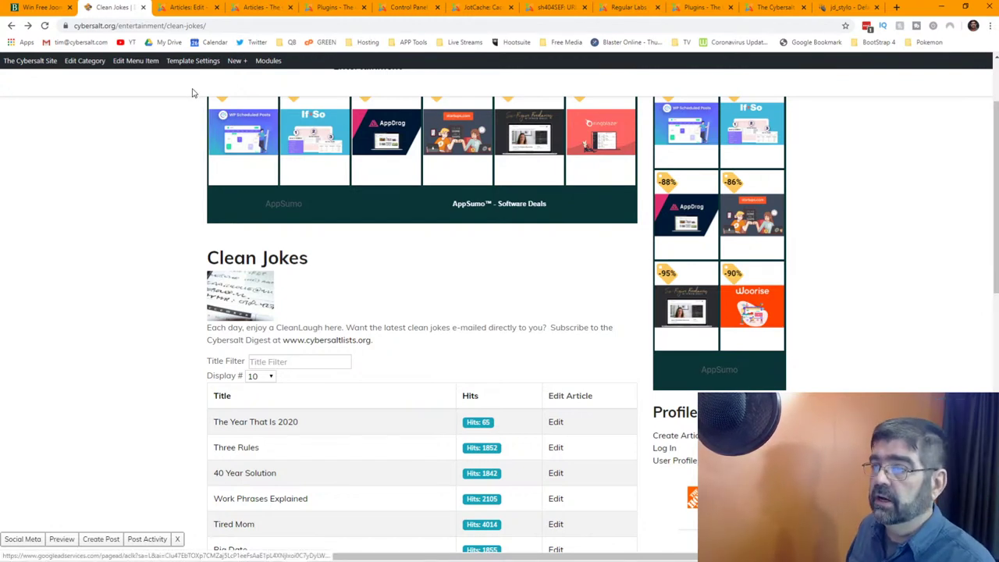
# Try the custom class pt-8 on the Component Area, saving the template and reloading Clean Jokes to check the gap above the heading
pyautogui.click(834, 9)
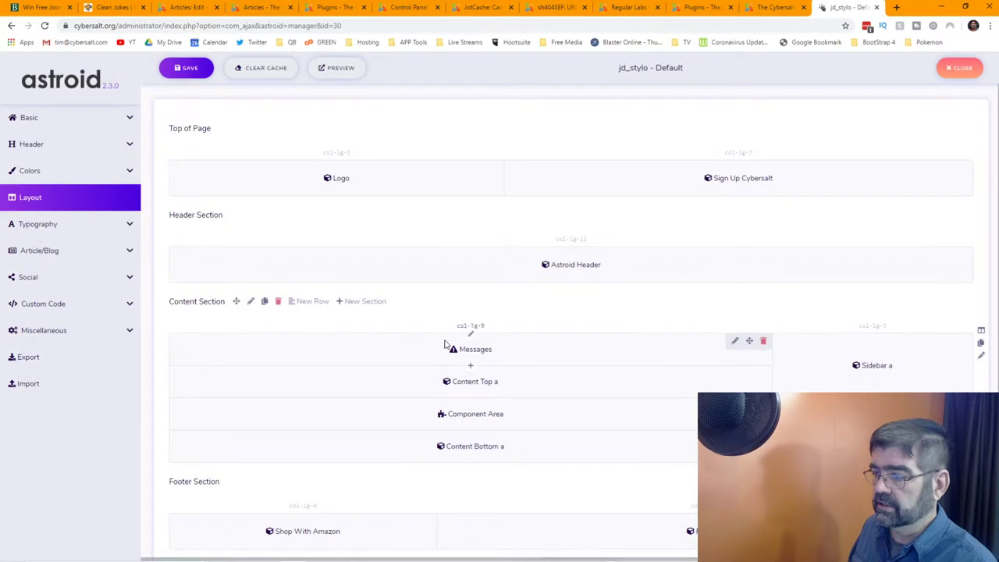
pyautogui.click(735, 412)
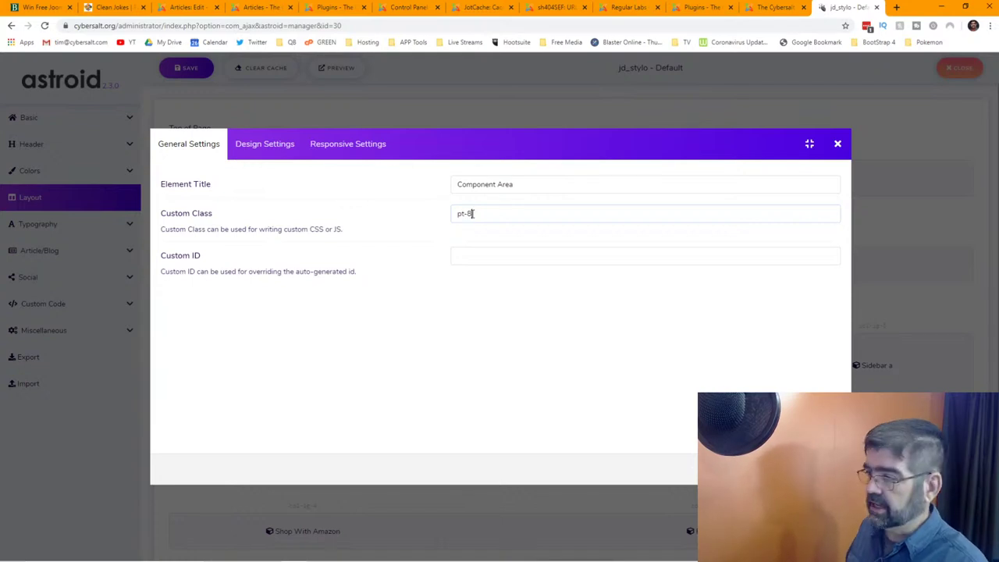
pyautogui.click(805, 468)
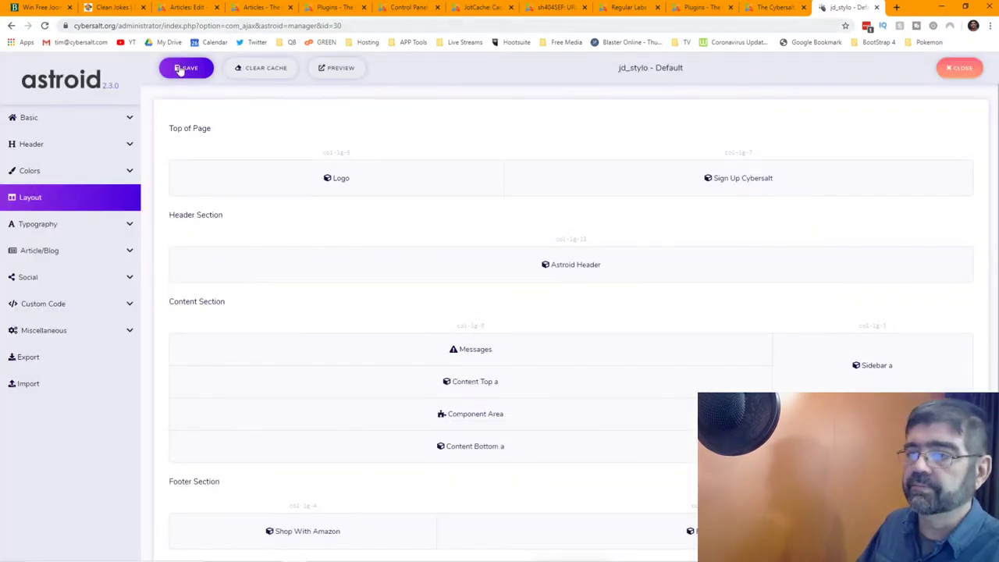
pyautogui.click(180, 69)
pyautogui.click(106, 8)
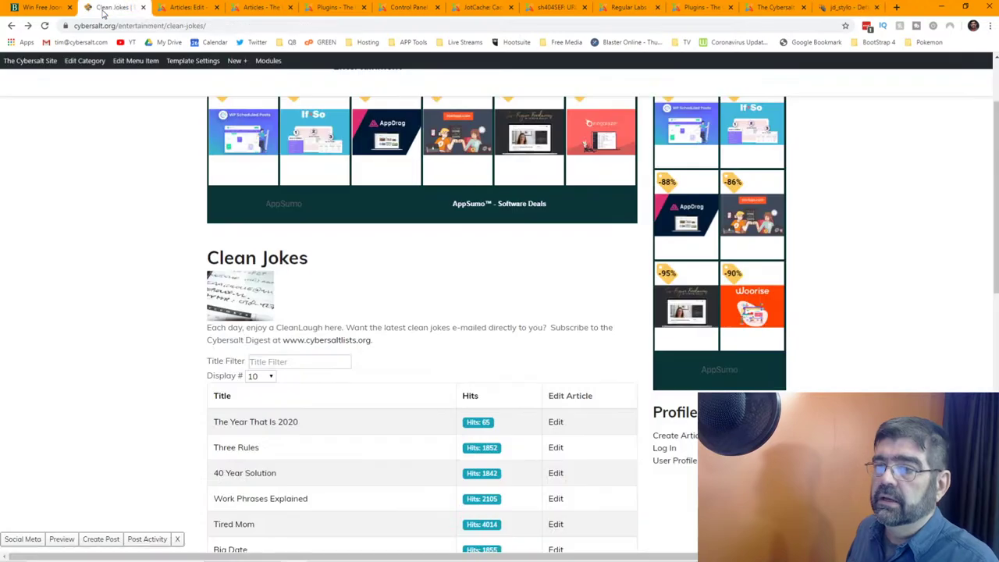
pyautogui.click(45, 25)
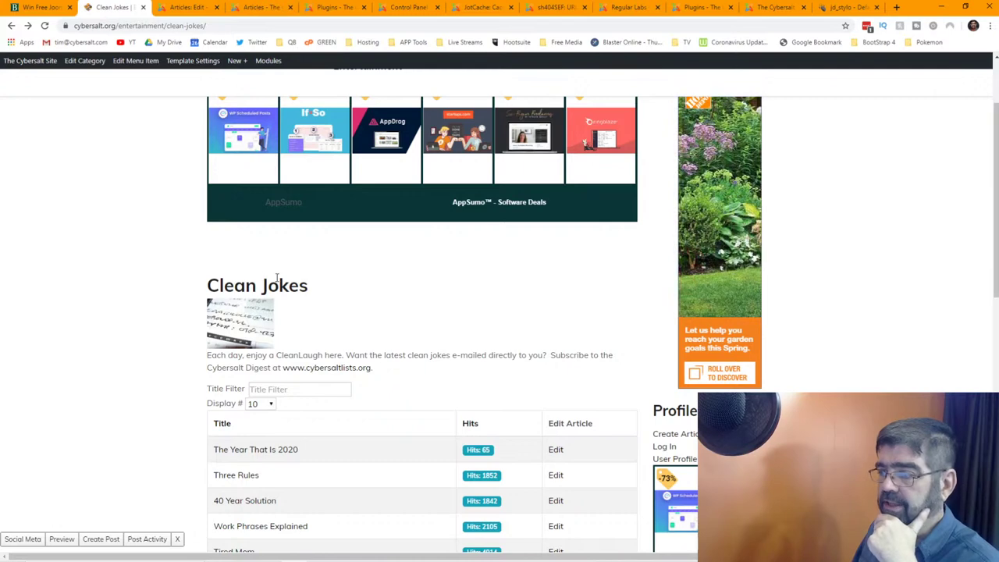
pyautogui.scroll(2, 475, 191)
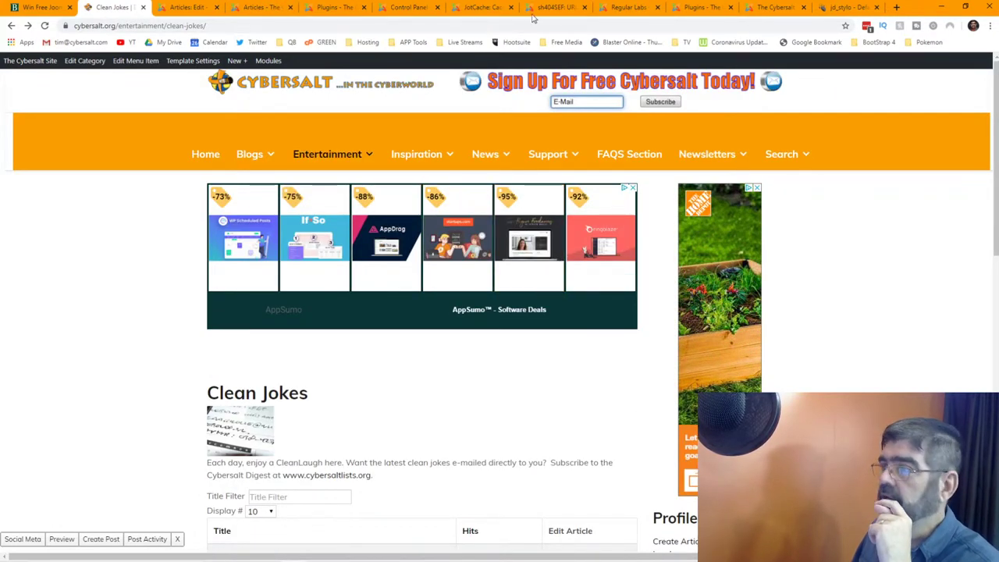
# Set the Component Area's custom class to pt-4 in the jd_stylo - Default layout, and save the template
pyautogui.click(845, 8)
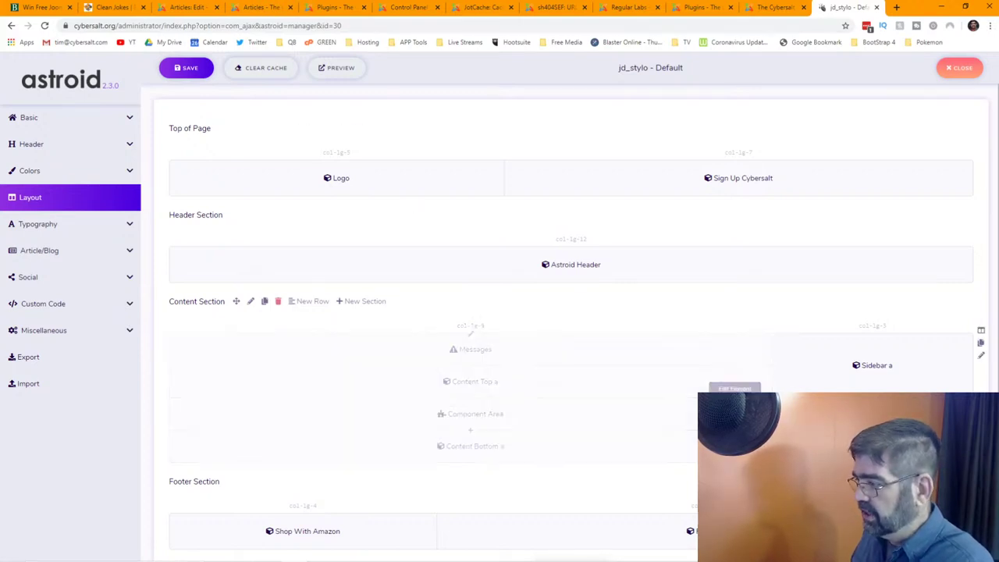
pyautogui.click(476, 414)
pyautogui.doubleClick(468, 213)
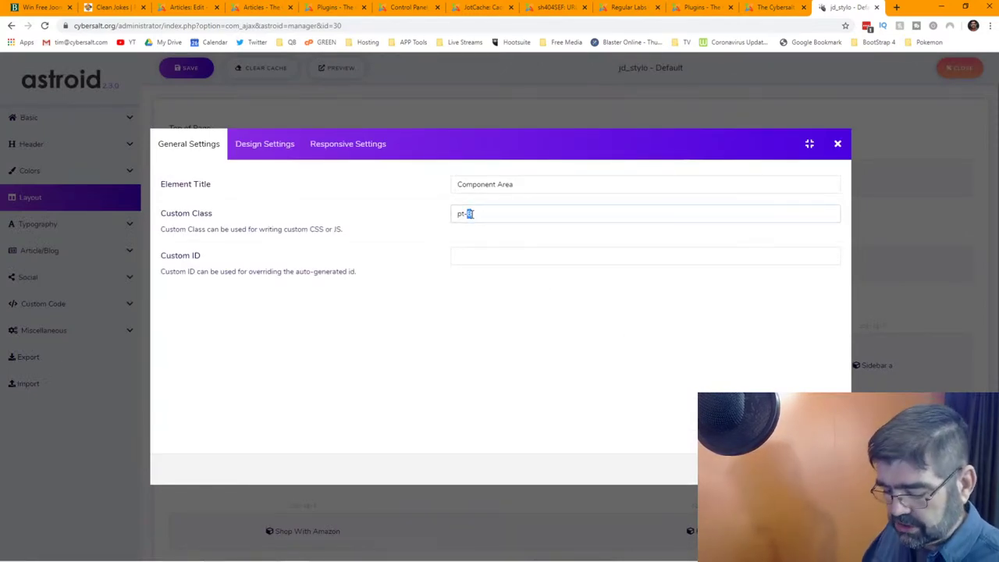
pyautogui.write('4')
pyautogui.press('Escape')
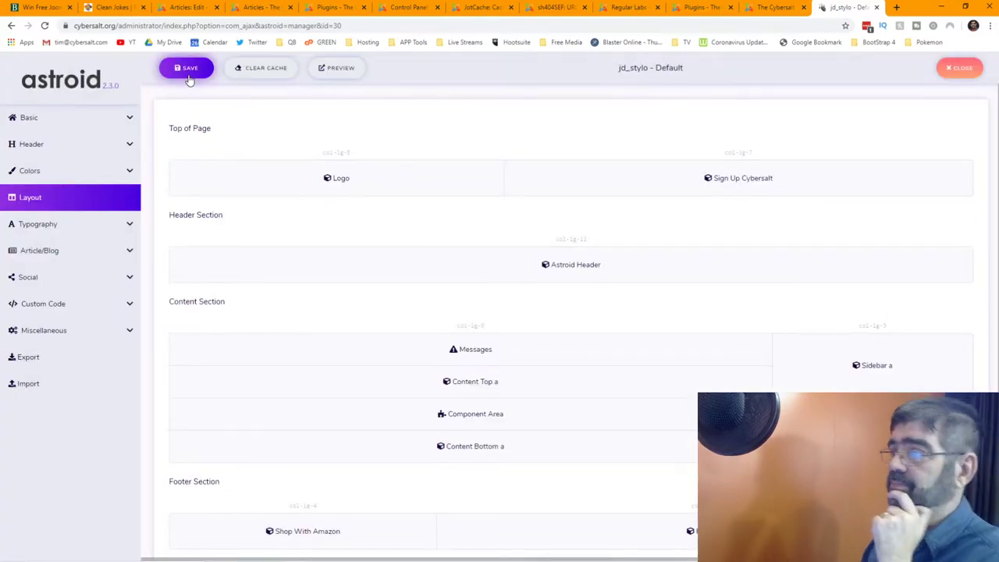
# Reload the Clean Jokes page and examine its spacing from the heading down to the comments and footer
pyautogui.click(109, 7)
pyautogui.click(45, 27)
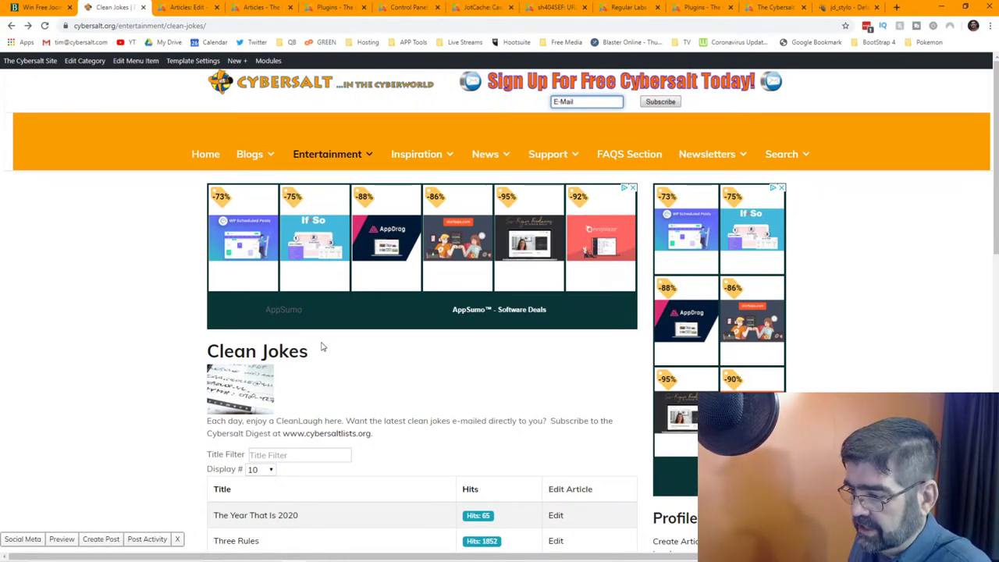
pyautogui.scroll(-2, 322, 347)
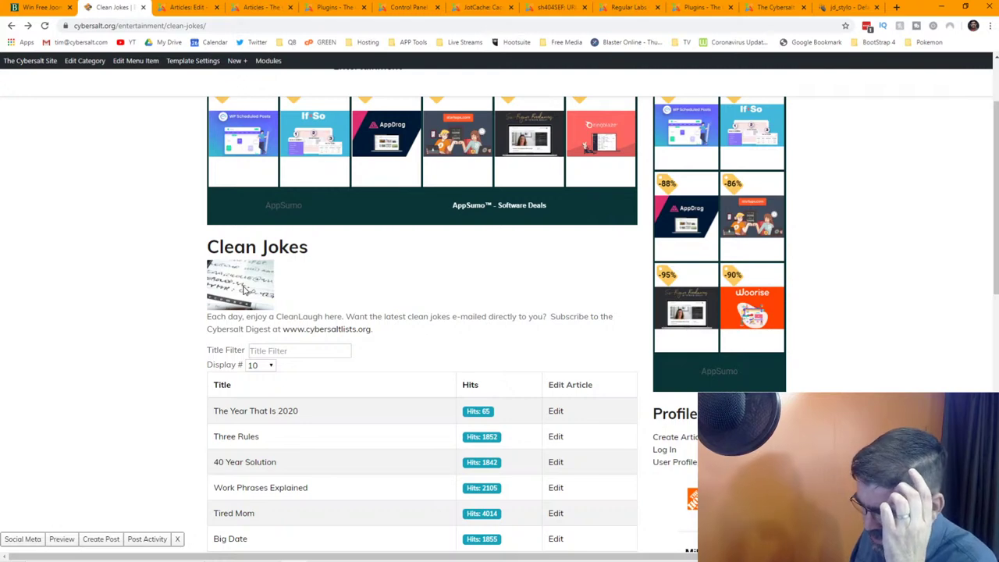
pyautogui.scroll(-3, 452, 326)
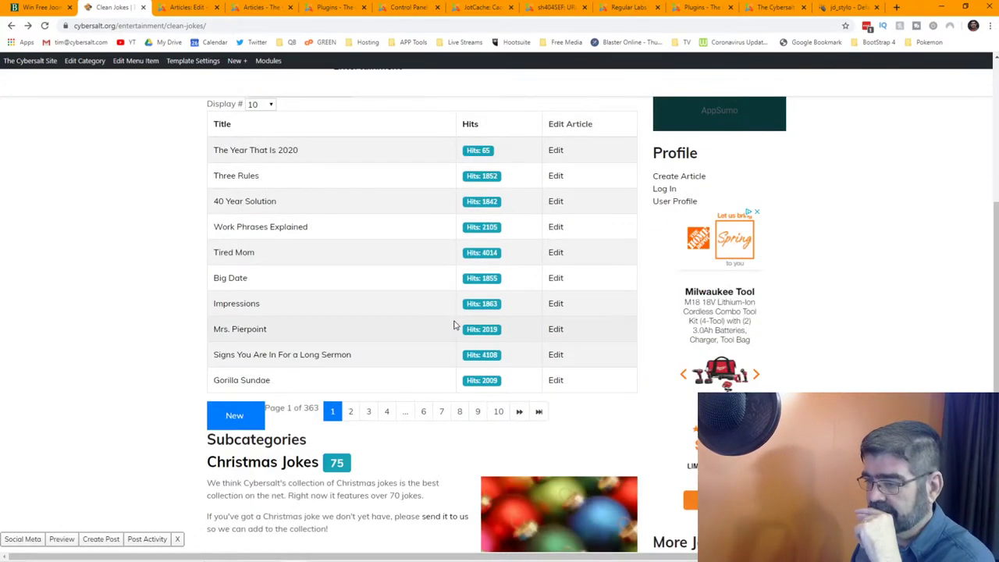
pyautogui.scroll(2, 452, 324)
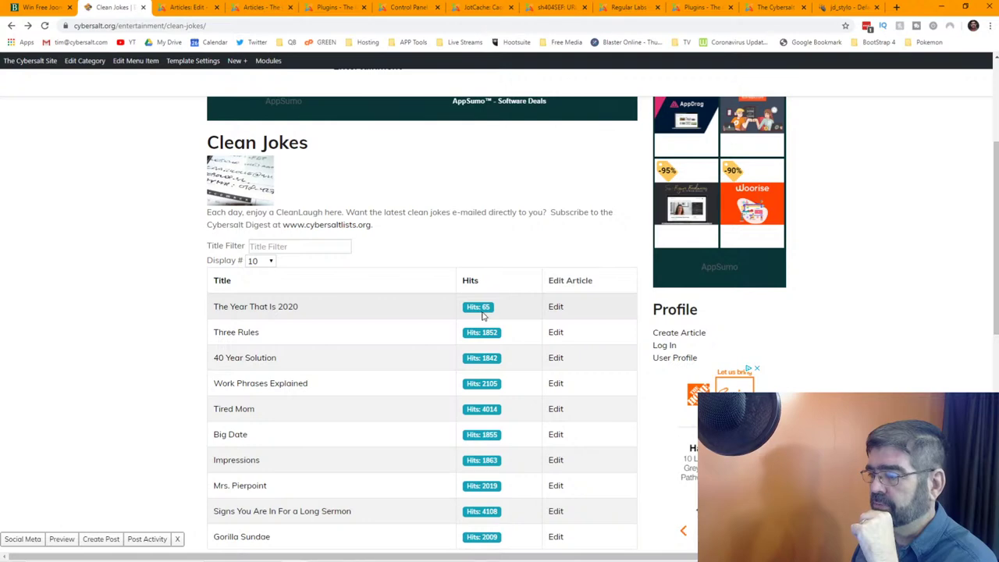
pyautogui.scroll(3, 387, 322)
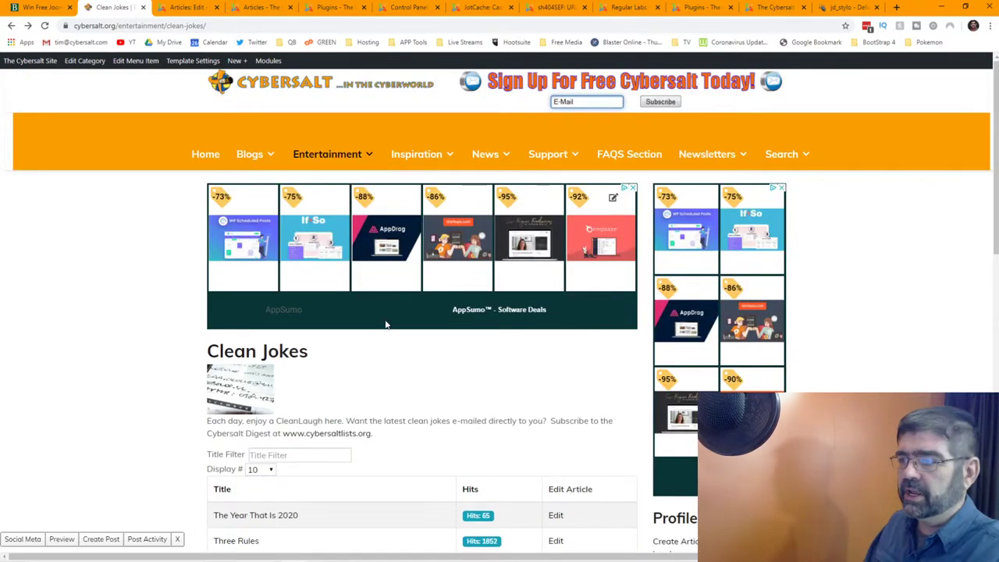
pyautogui.scroll(-10, 398, 322)
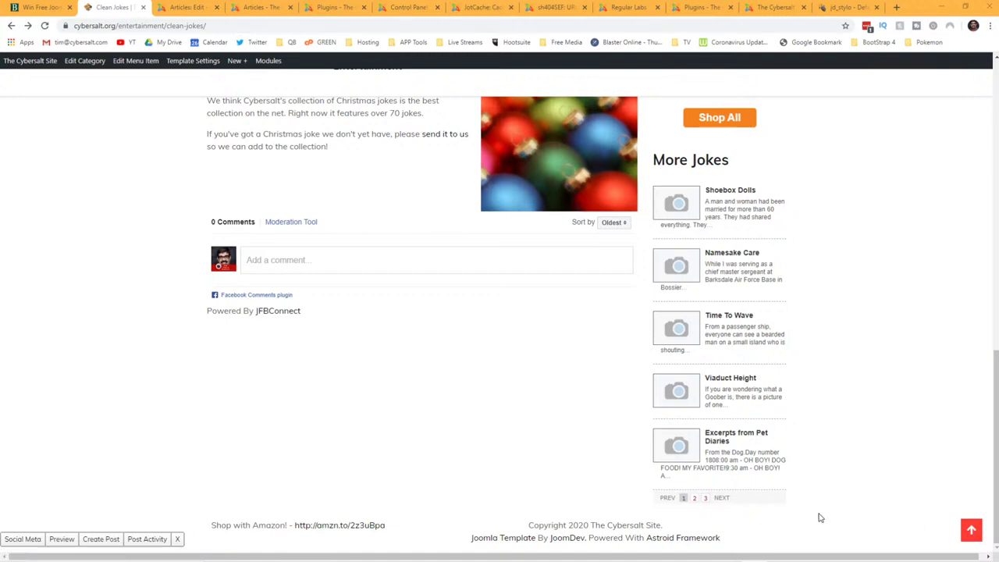
pyautogui.scroll(20, 434, 426)
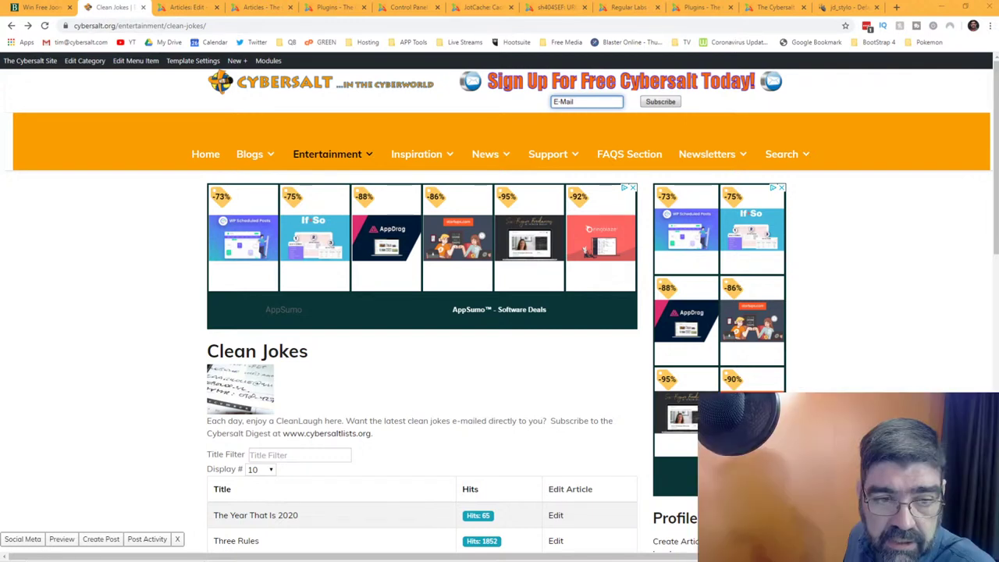
# Inspect the orange navigation bar in the developer tools, and review the style rules of its astroid-header element
pyautogui.rightClick(124, 245)
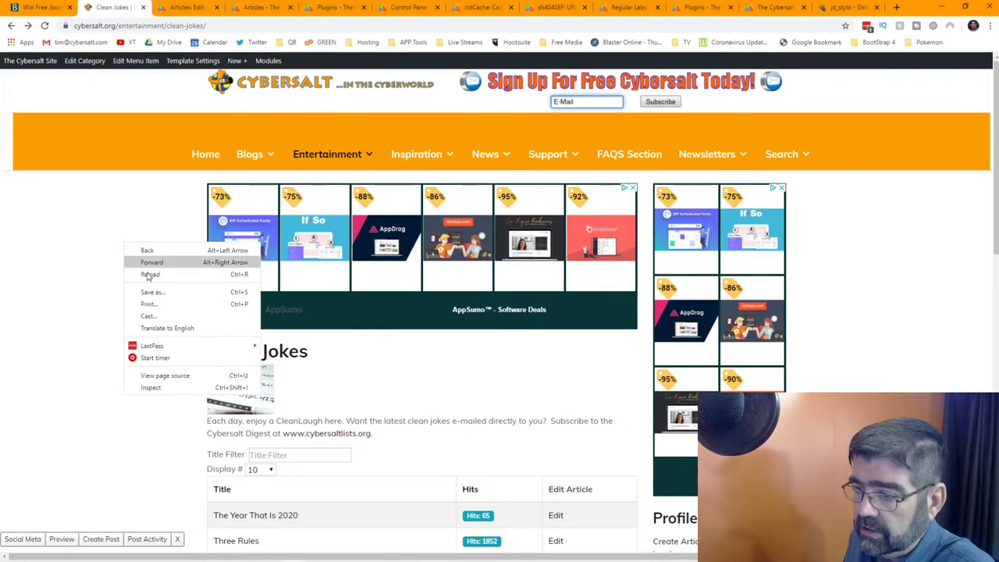
pyautogui.click(161, 387)
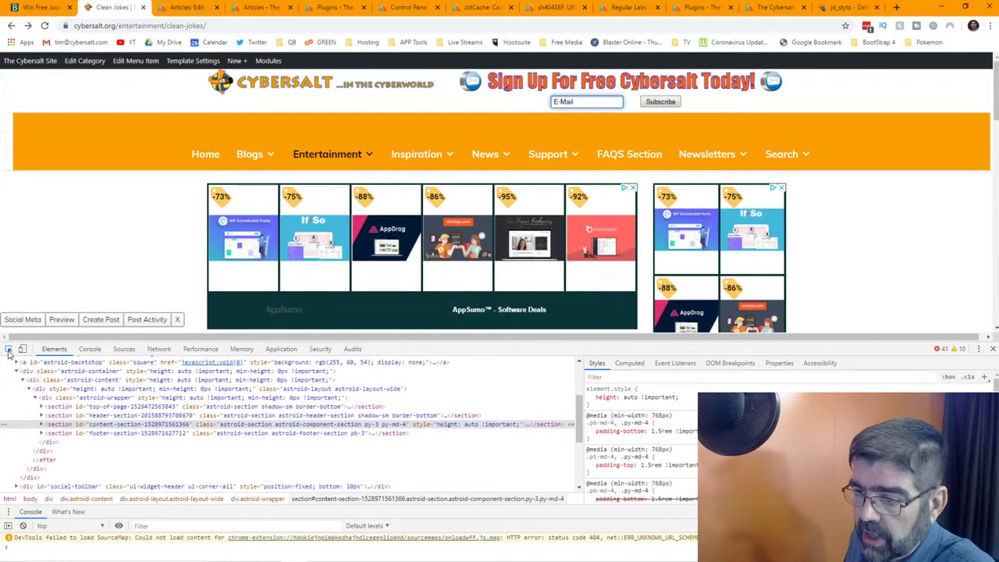
pyautogui.click(8, 351)
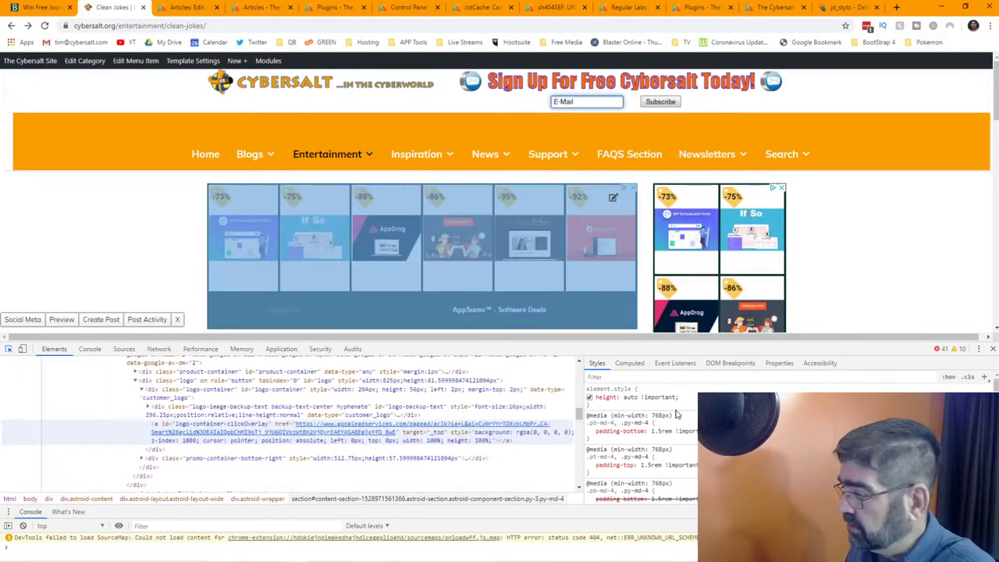
pyautogui.click(183, 134)
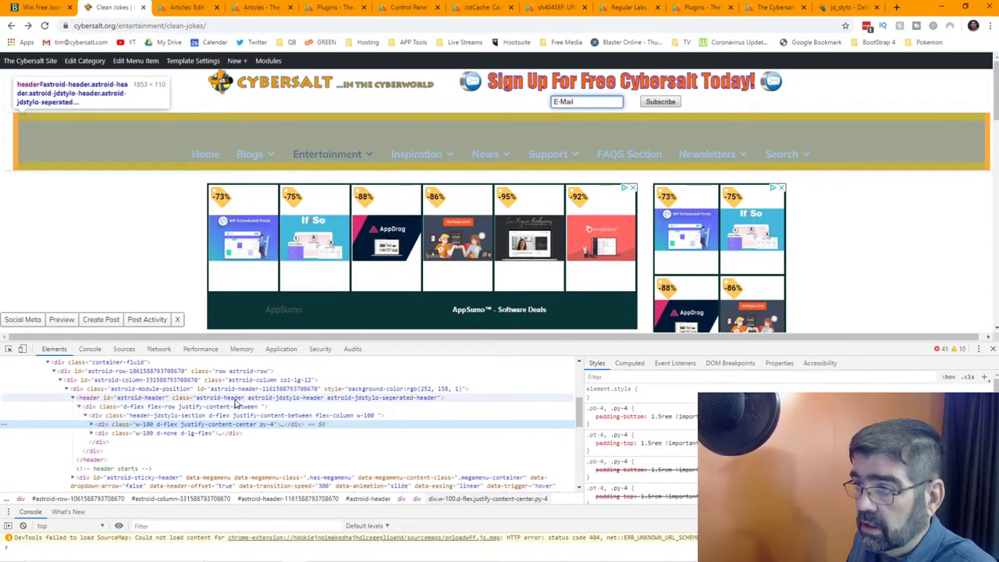
pyautogui.click(235, 400)
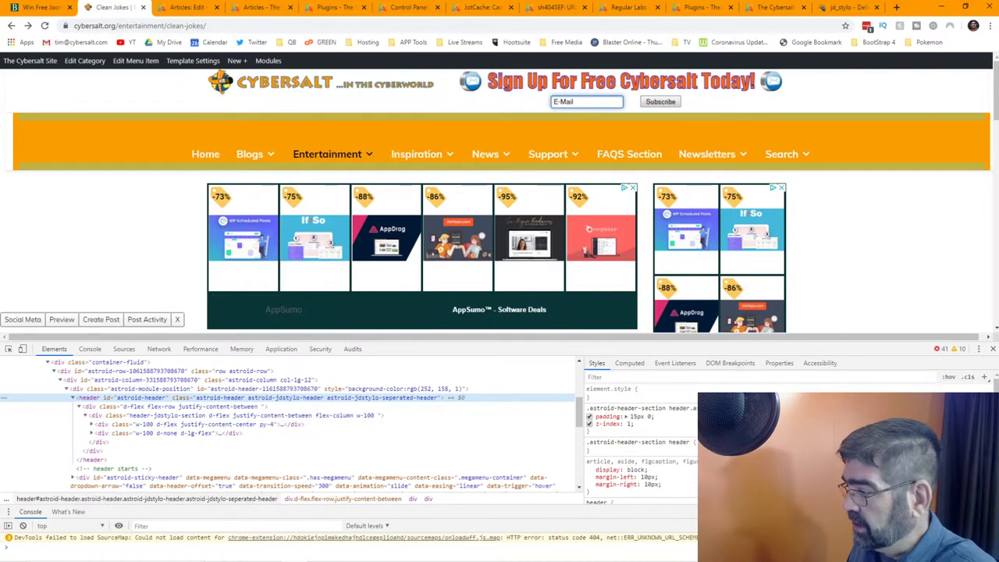
pyautogui.scroll(-2, 640, 445)
pyautogui.scroll(-2, 640, 445)
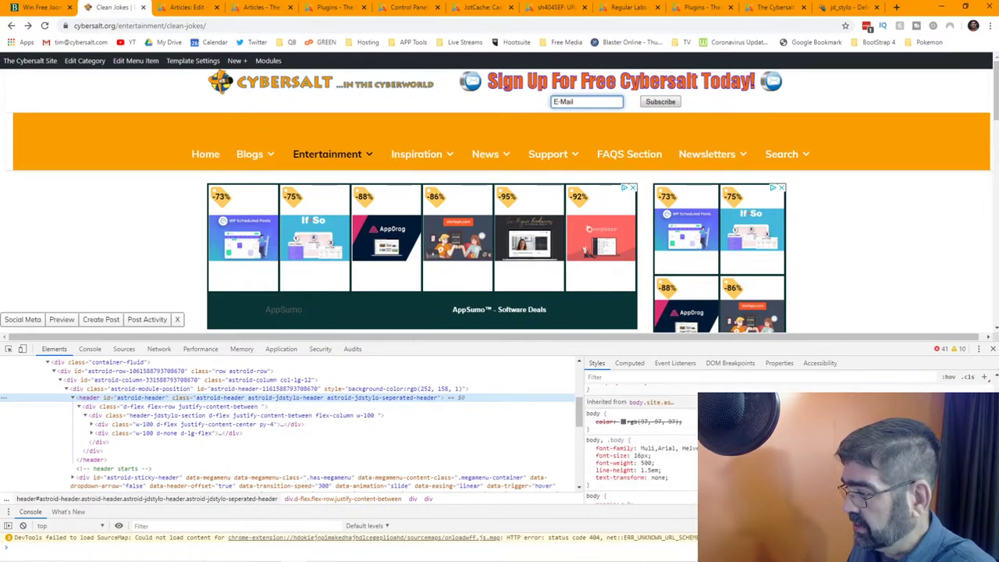
# Sample the orange of the Cybersalt logo and of the navigation bar with the body rule's colour picker to compare their RGB values
pyautogui.click(623, 422)
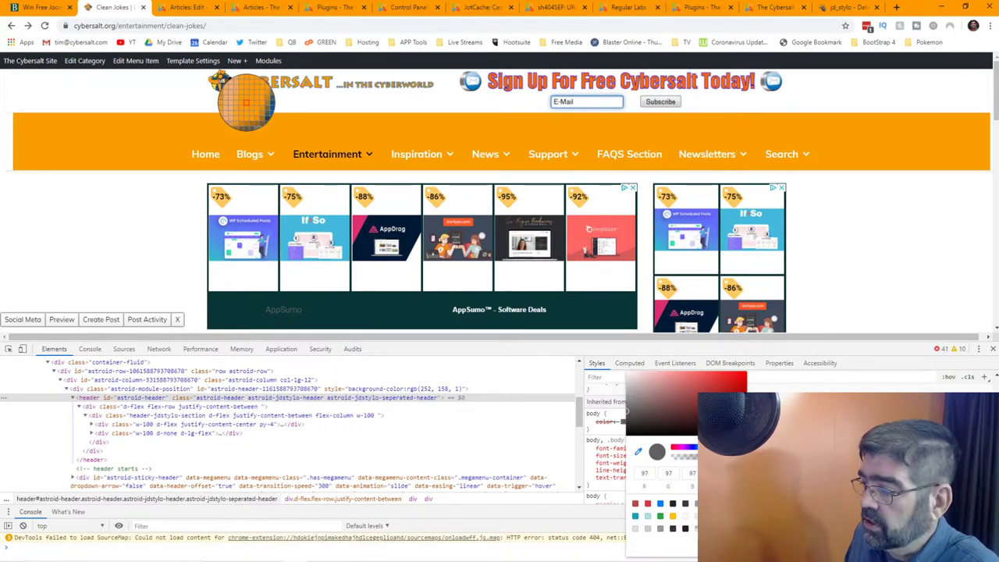
pyautogui.click(245, 102)
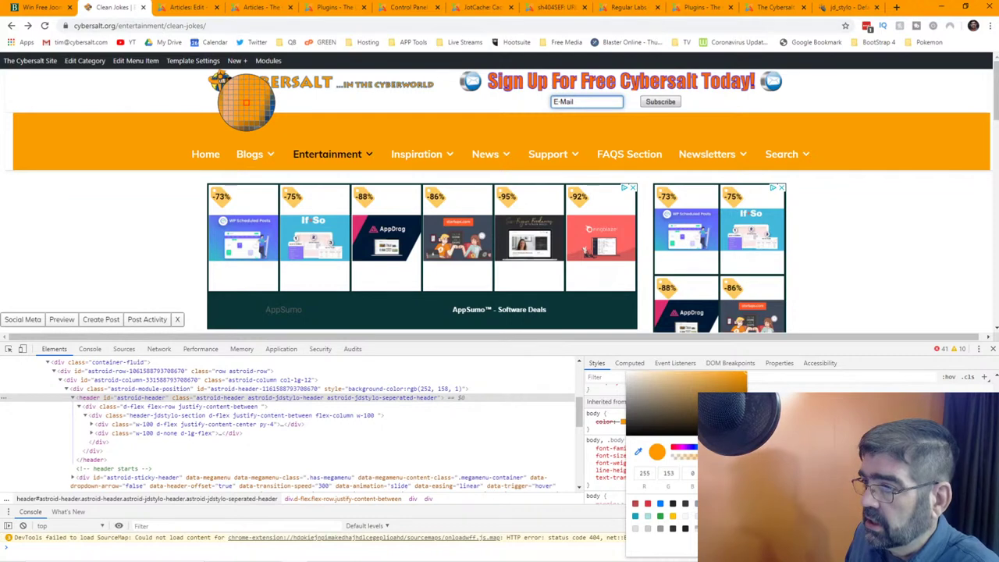
pyautogui.press('Escape')
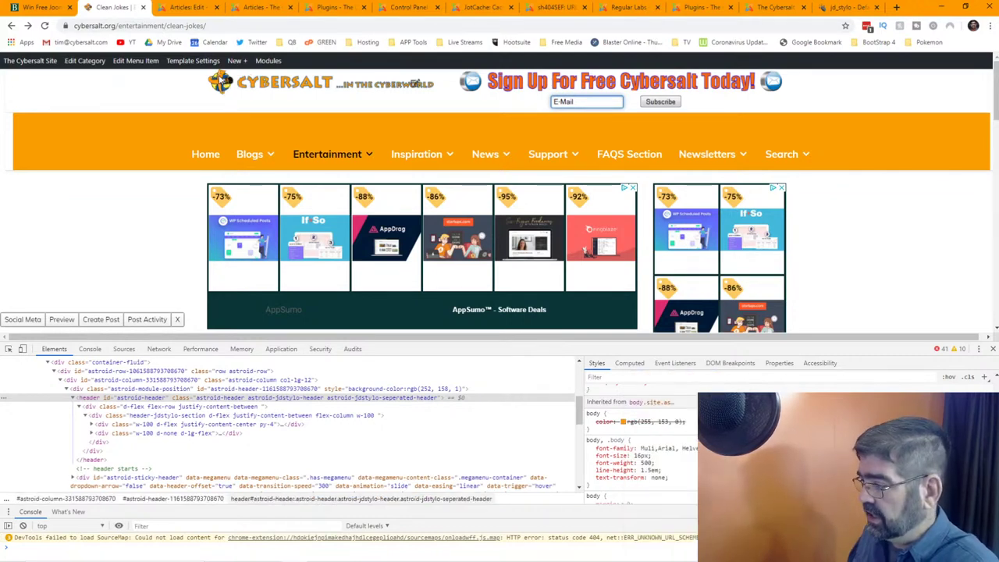
pyautogui.click(665, 421)
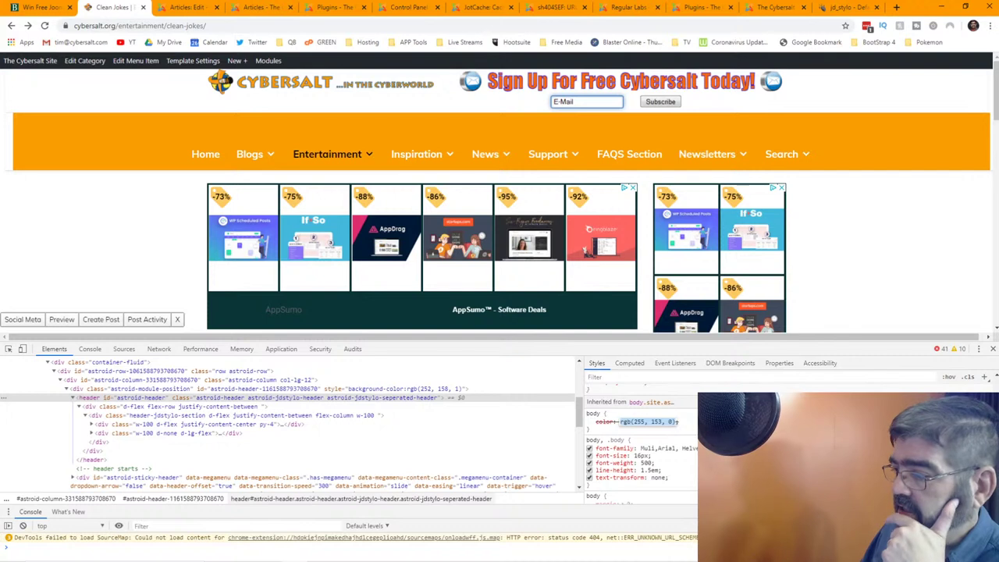
pyautogui.click(689, 439)
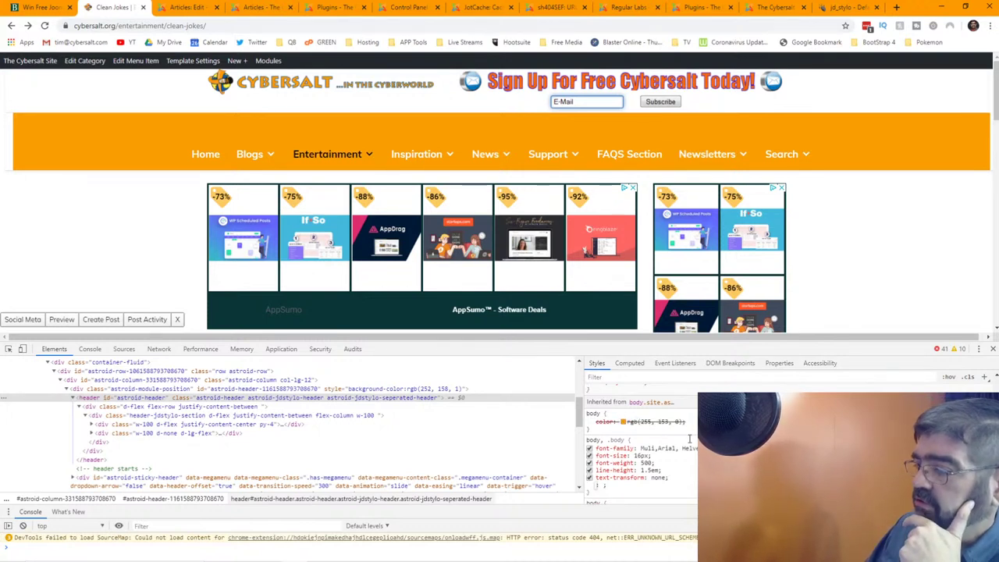
pyautogui.click(622, 423)
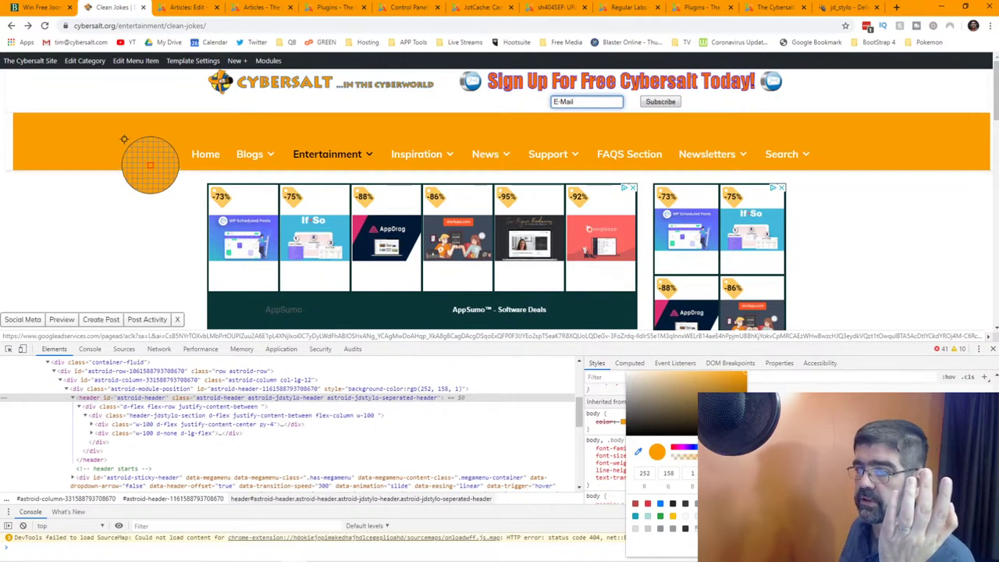
# Close the colour picker, open the site's Home page, and examine its spacing from the header down to the comments and footer
pyautogui.click(200, 157)
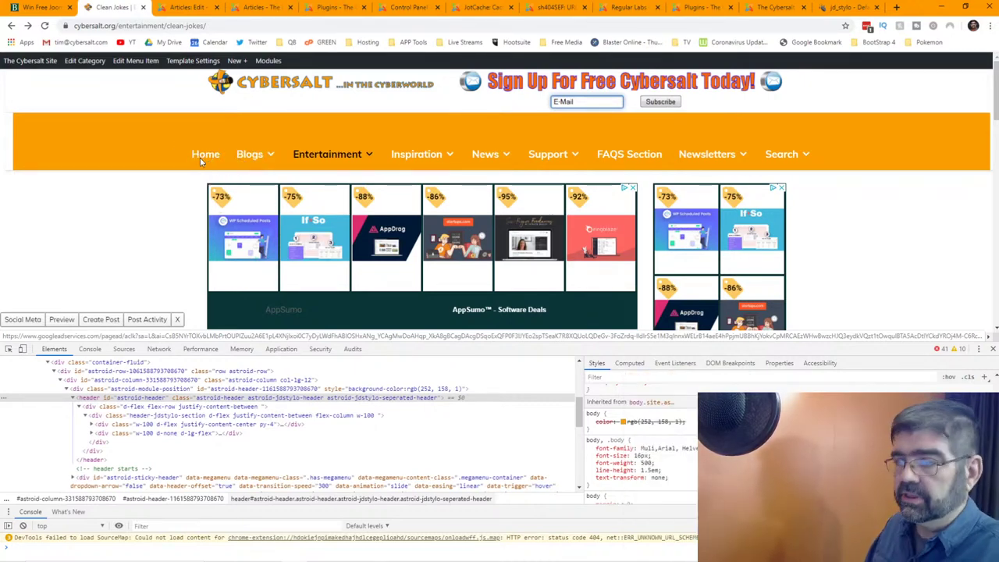
pyautogui.click(200, 157)
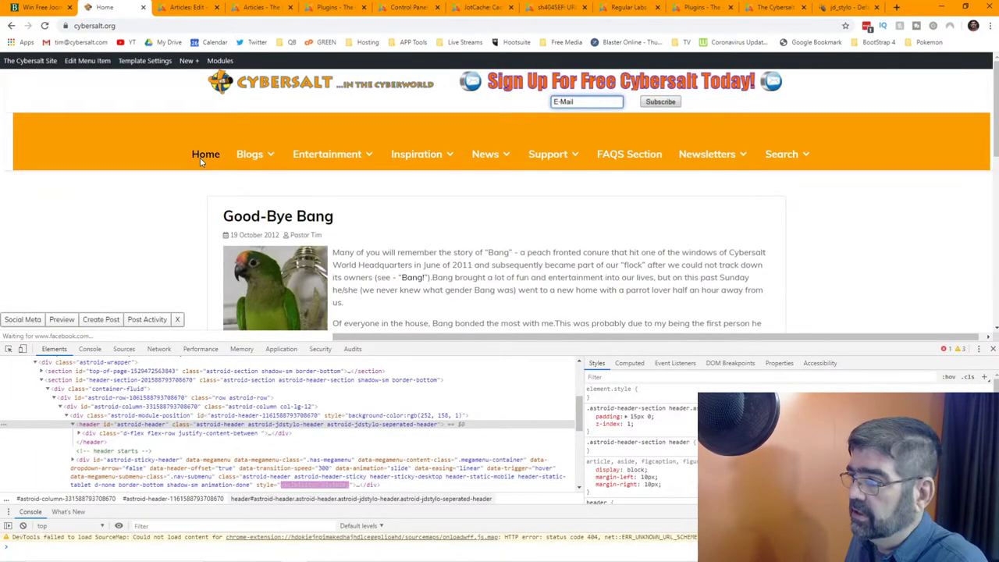
pyautogui.scroll(-4, 554, 181)
pyautogui.press('End')
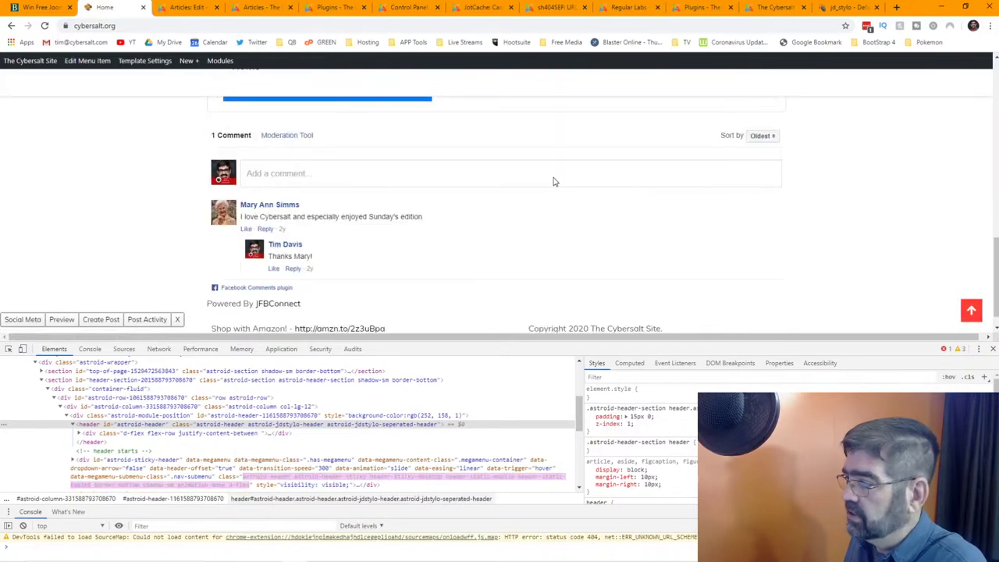
pyautogui.press('Home')
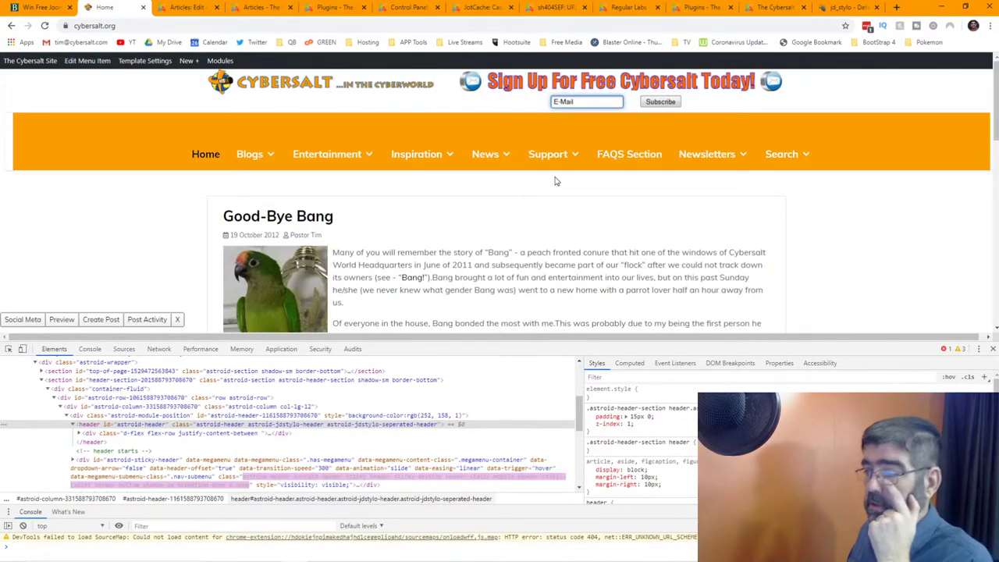
pyautogui.moveTo(542, 168)
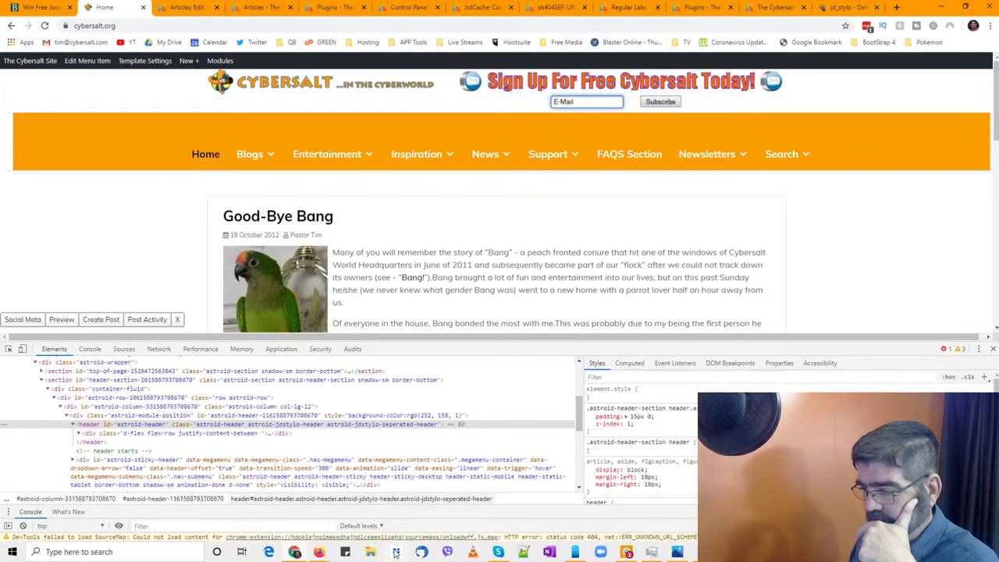
# In File Explorer, open cybersalt-com-affiliate-banners-template.pspimage from OneDrive's Cybersalt > Logo Graphics folder in PaintShop Pro
pyautogui.click(373, 554)
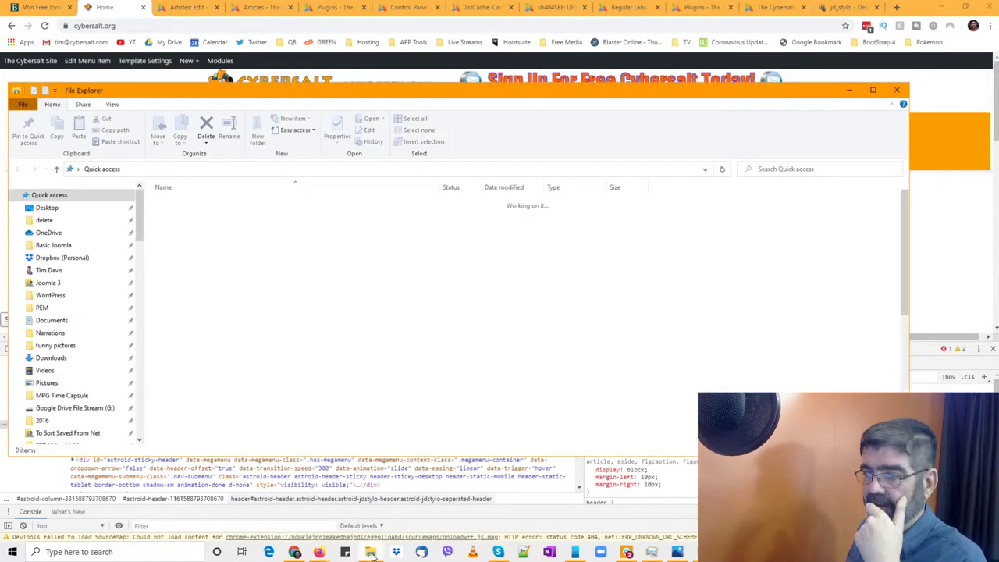
pyautogui.click(67, 233)
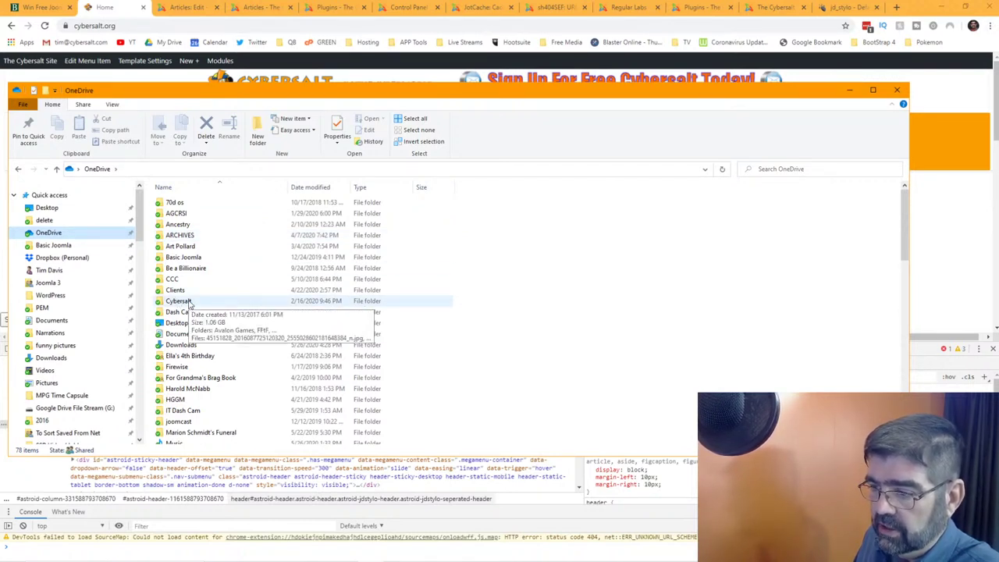
pyautogui.doubleClick(189, 303)
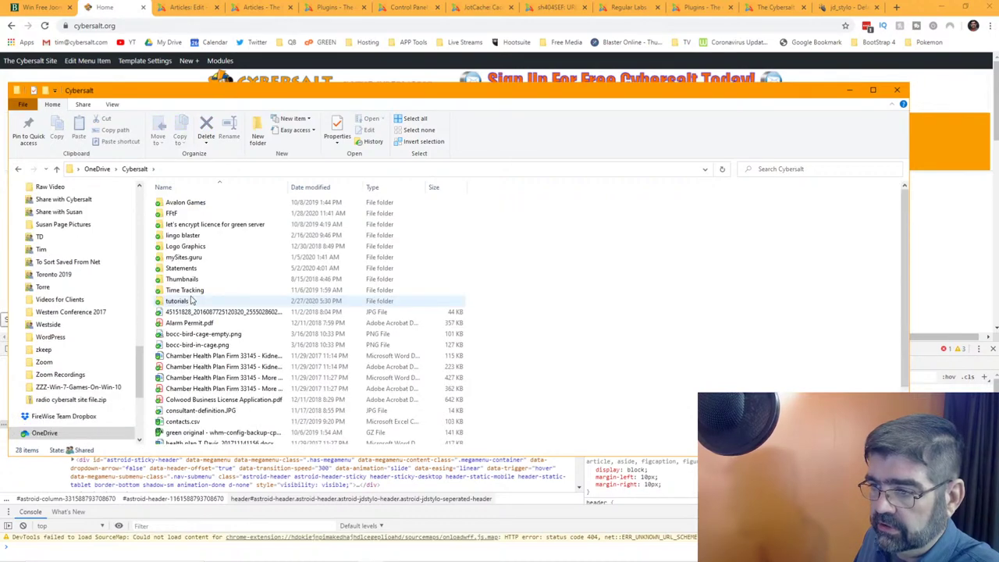
pyautogui.doubleClick(195, 246)
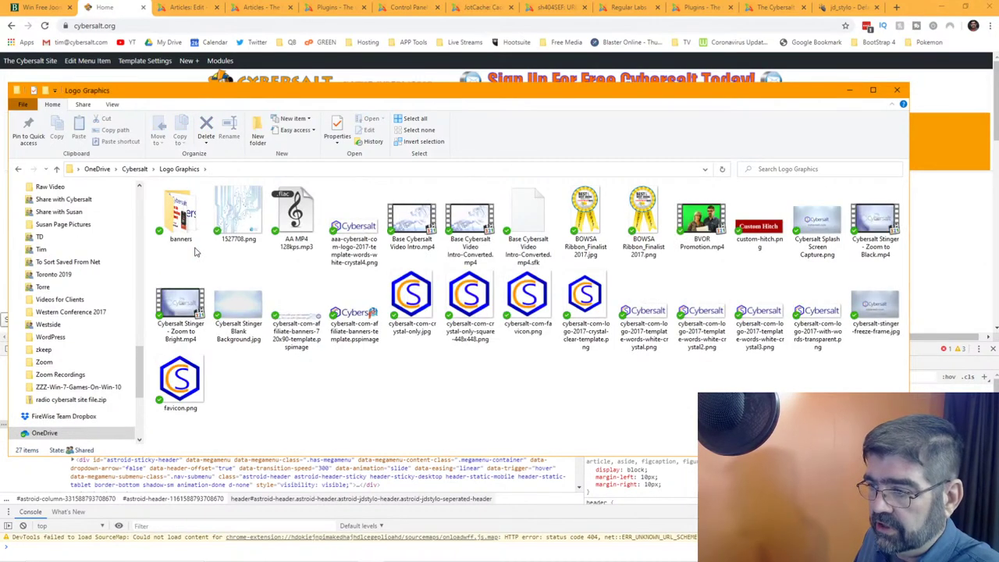
pyautogui.moveTo(418, 306)
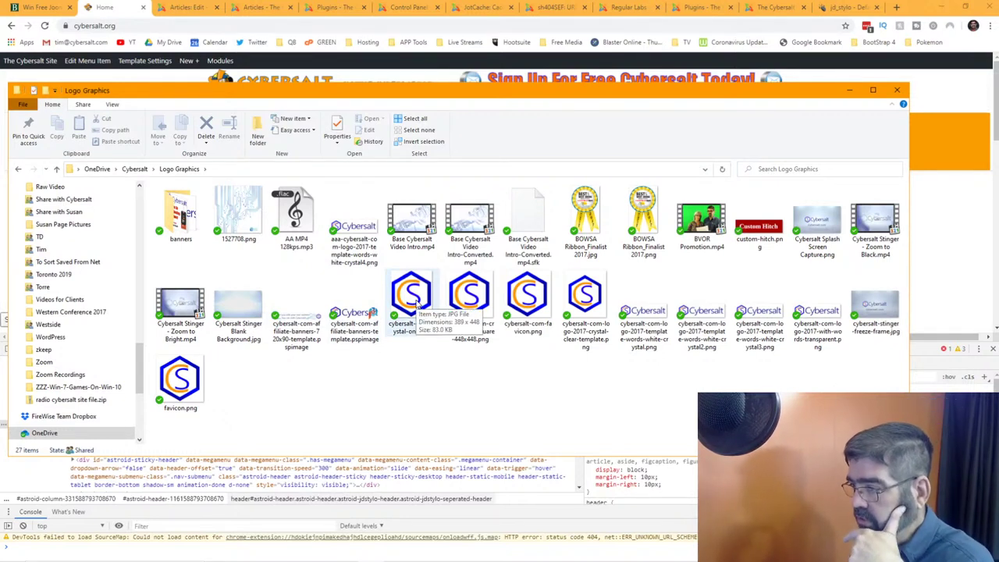
pyautogui.moveTo(503, 307)
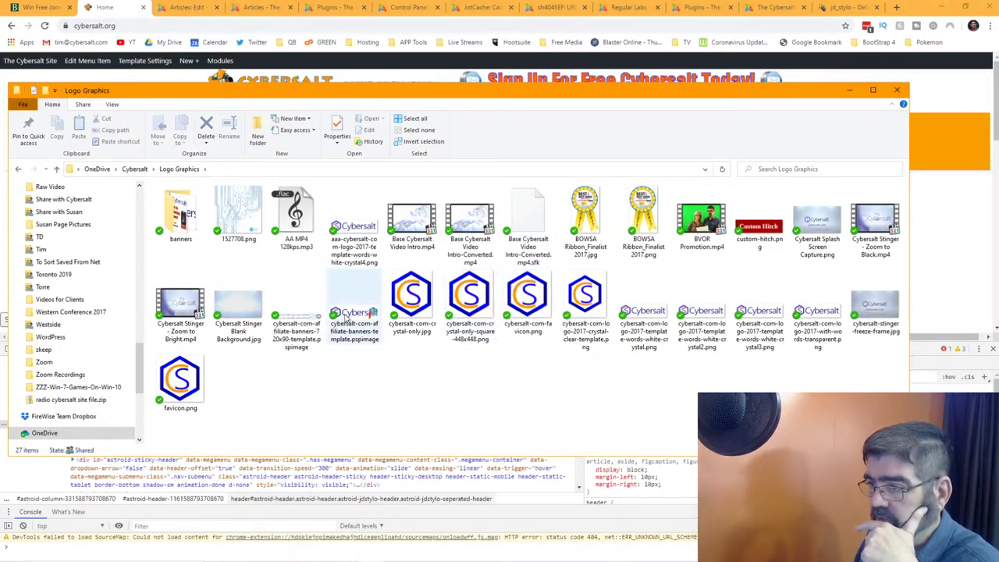
pyautogui.moveTo(347, 319)
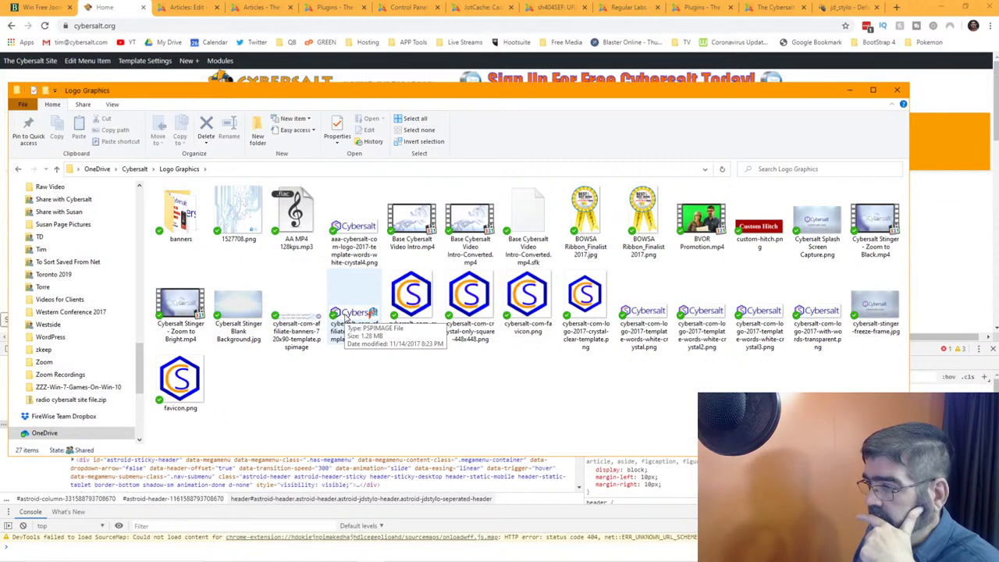
pyautogui.click(348, 318)
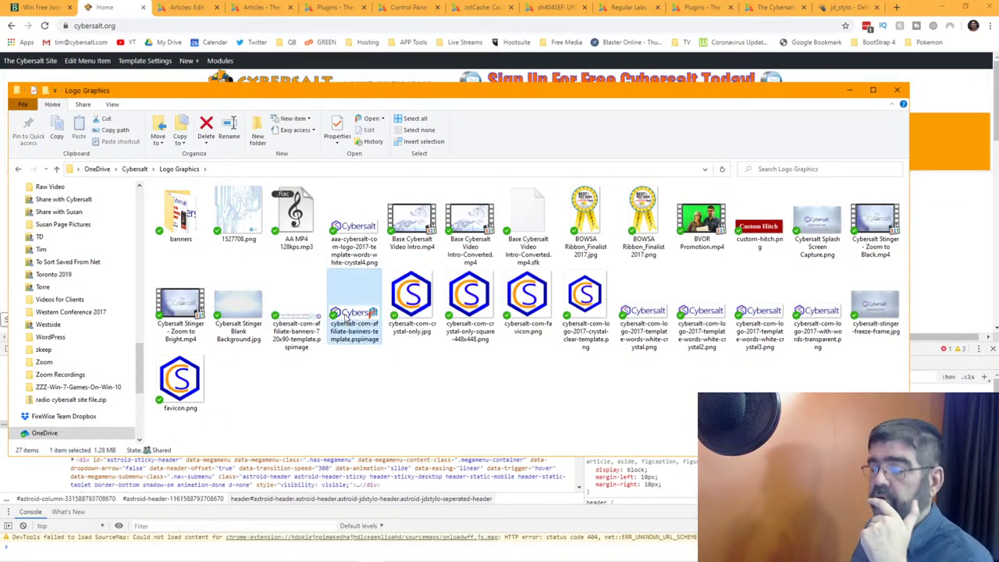
pyautogui.doubleClick(347, 318)
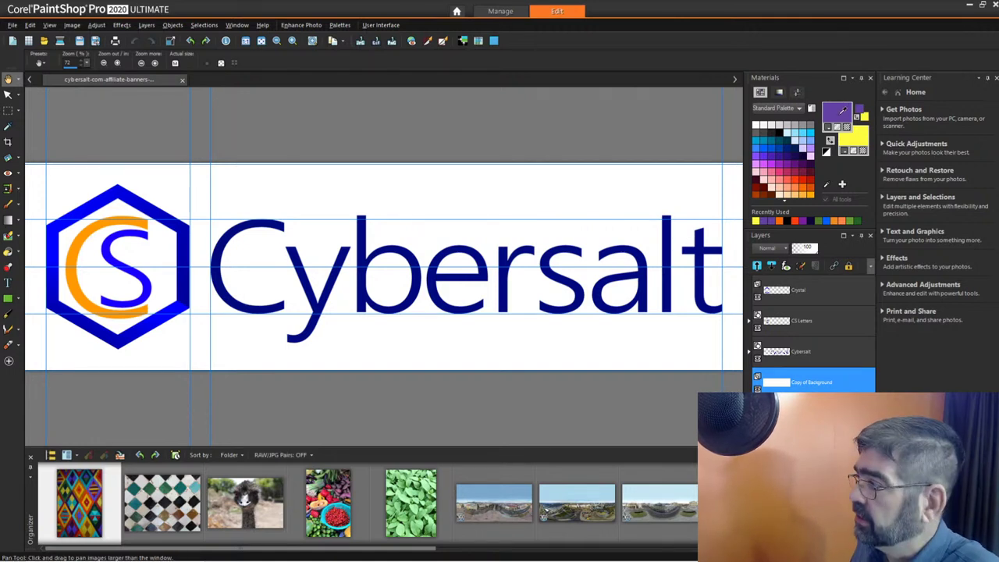
# Sample the orange of the logo's letter C, copy its HTML colour code, and return to the website in Chrome
pyautogui.click(840, 115)
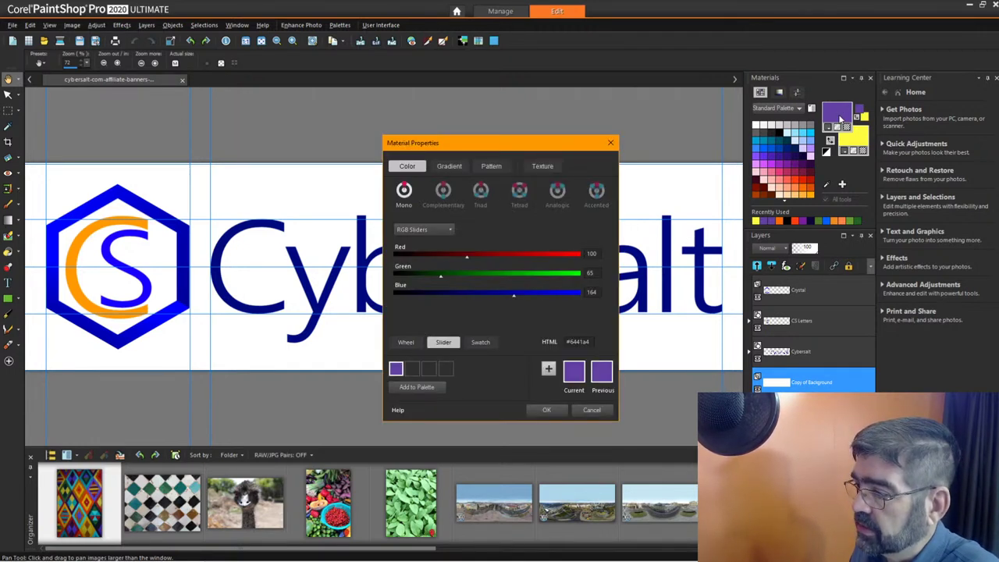
pyautogui.click(80, 240)
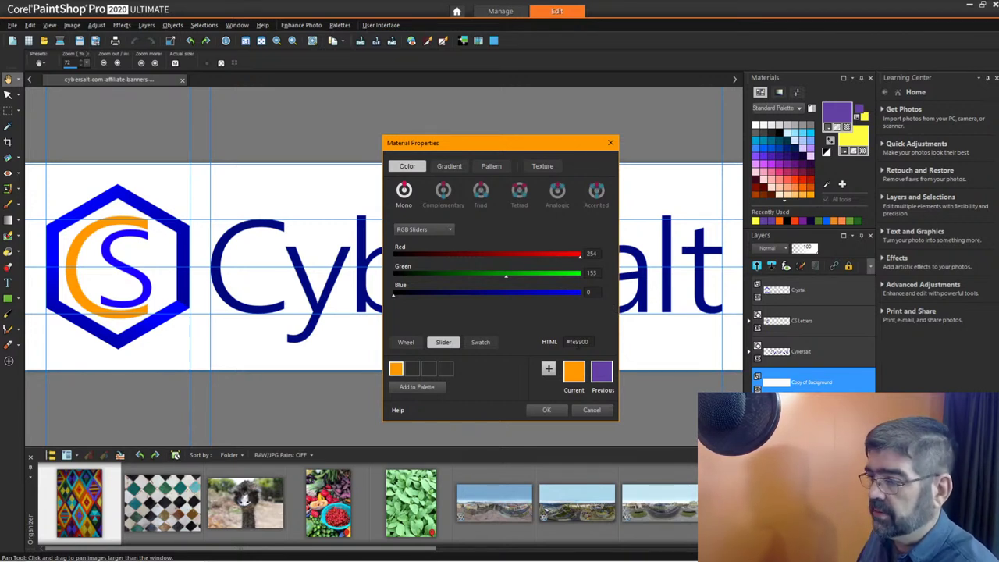
pyautogui.click(578, 341)
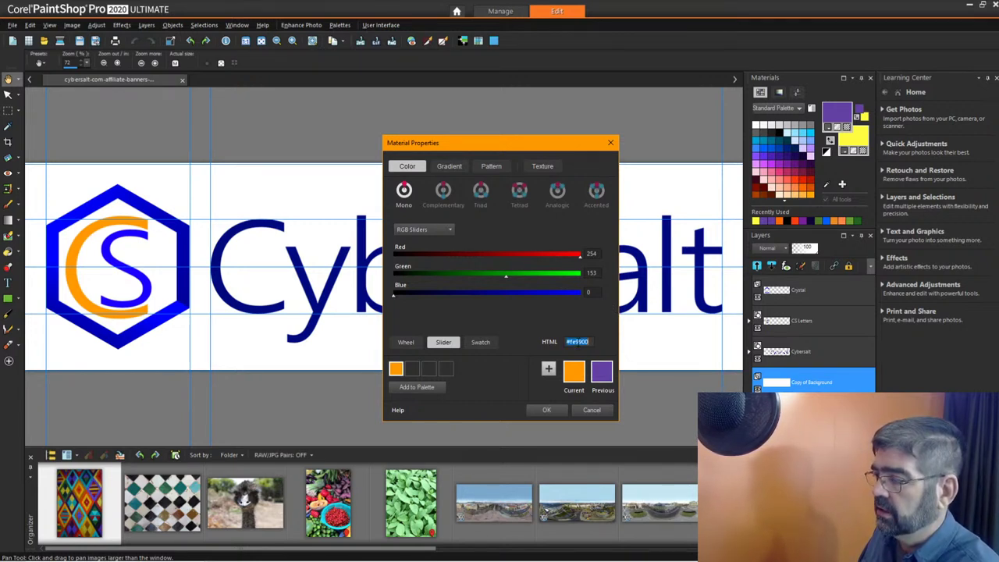
pyautogui.rightClick(579, 342)
pyautogui.click(484, 376)
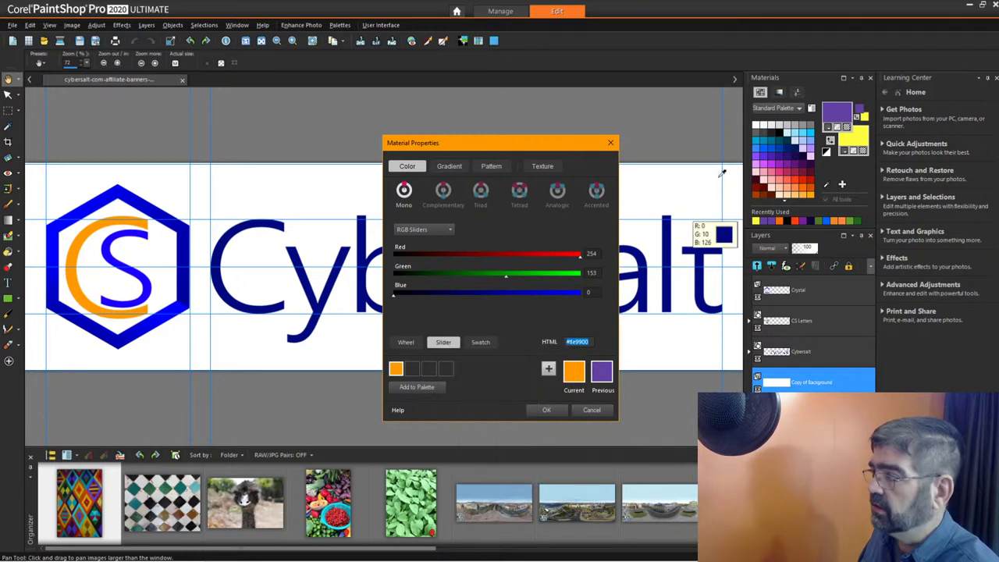
pyautogui.click(611, 143)
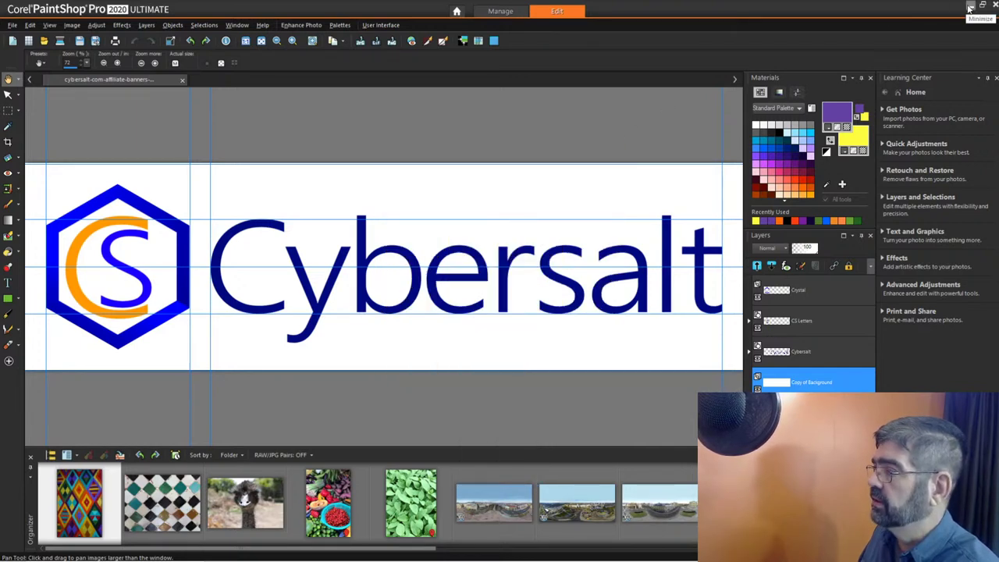
pyautogui.click(968, 5)
pyautogui.click(851, 90)
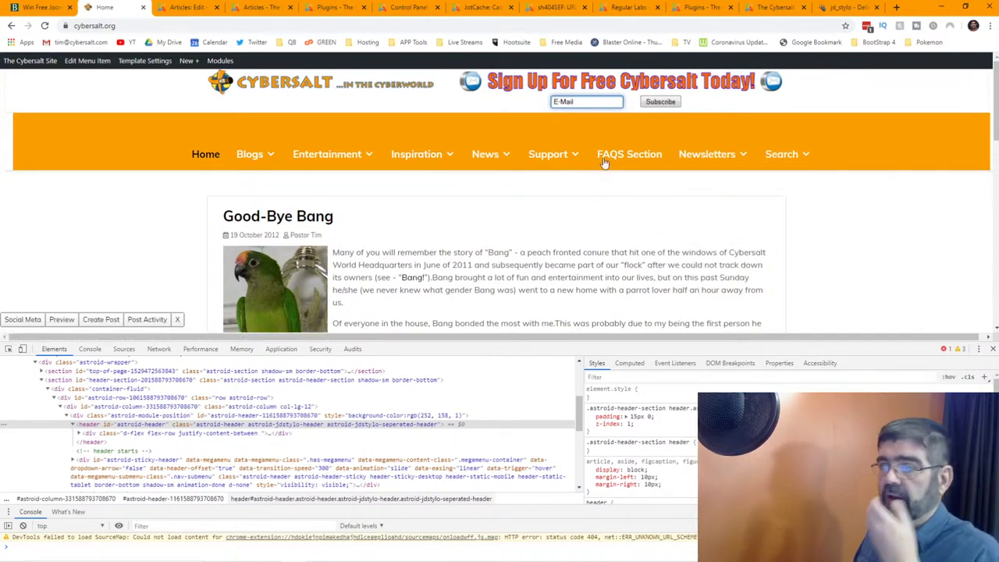
# In the jd_stylo - Default template's colour settings, set the Body Link Hover Color to the copied logo orange, rgb(254, 153, 0)
pyautogui.click(847, 7)
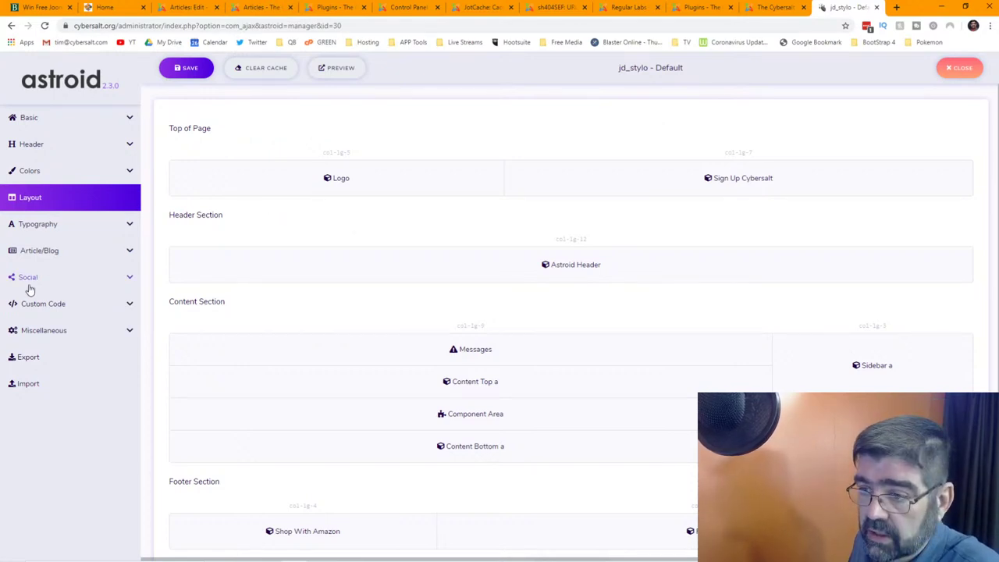
pyautogui.click(29, 172)
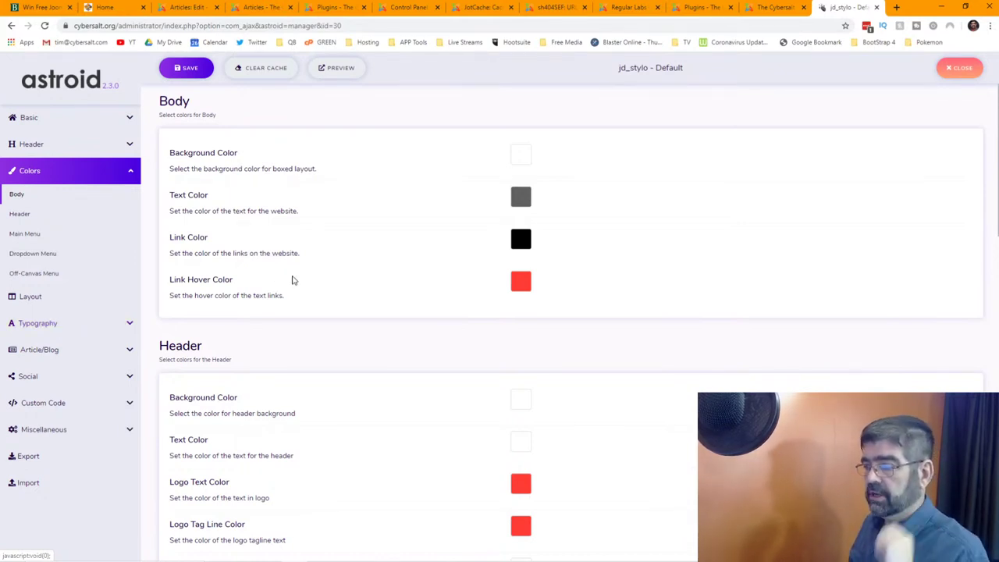
pyautogui.click(522, 284)
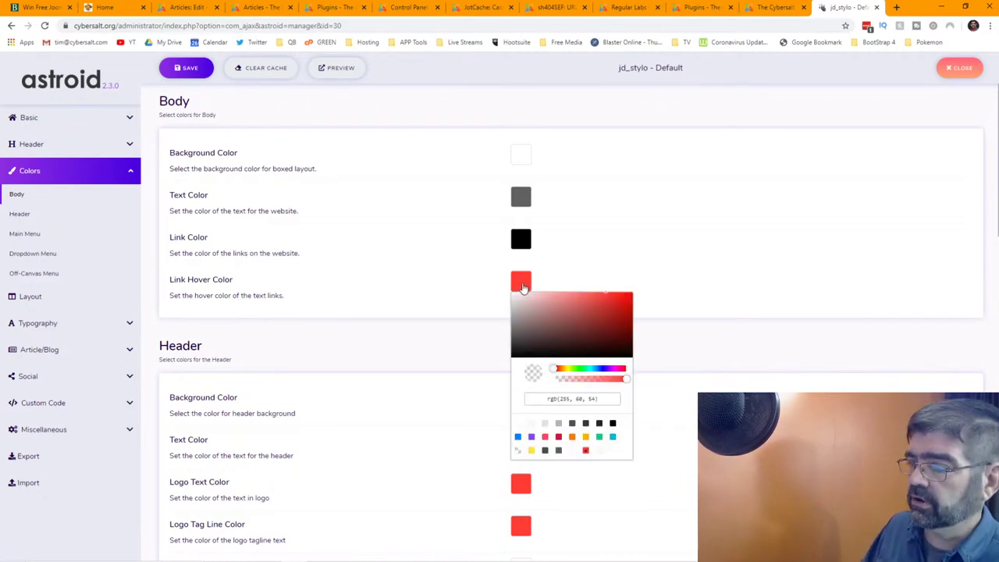
pyautogui.tripleClick(575, 400)
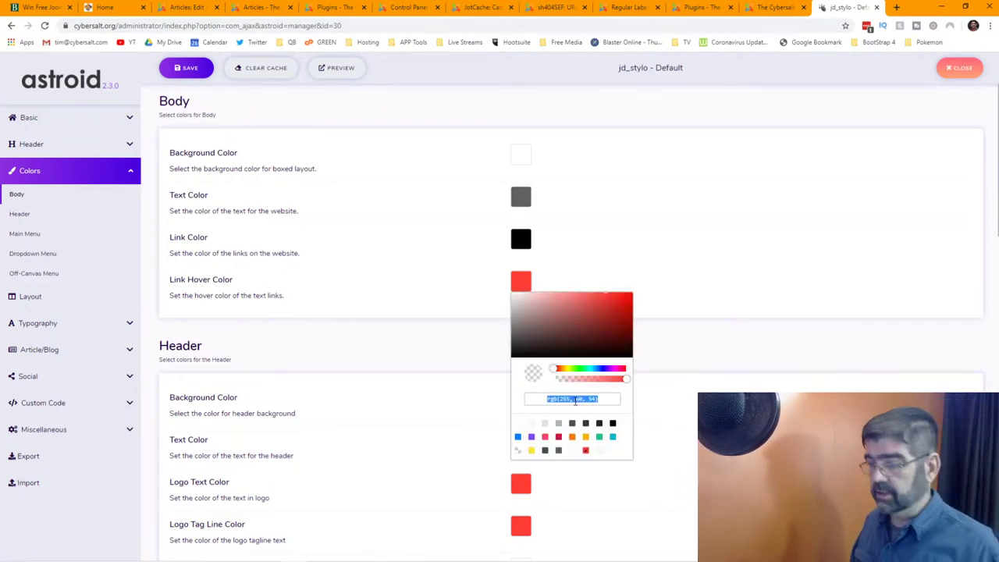
pyautogui.hotkey('ctrl', 'v')
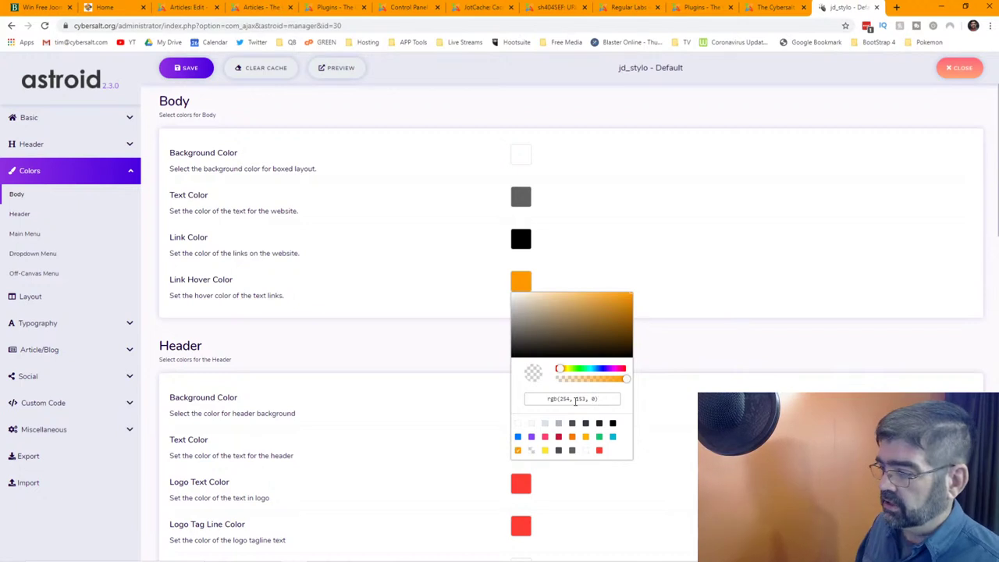
pyautogui.press('Return')
# Set the Header's Logo Text Color and Logo Tag Line Color to the same copied orange, rgb(254, 153, 0)
pyautogui.scroll(-1, 650, 403)
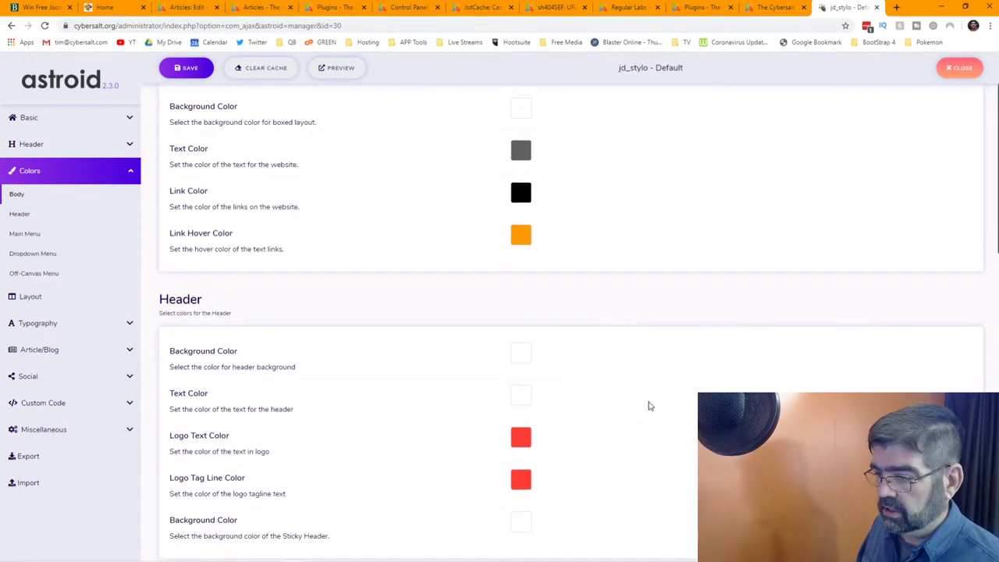
pyautogui.click(523, 416)
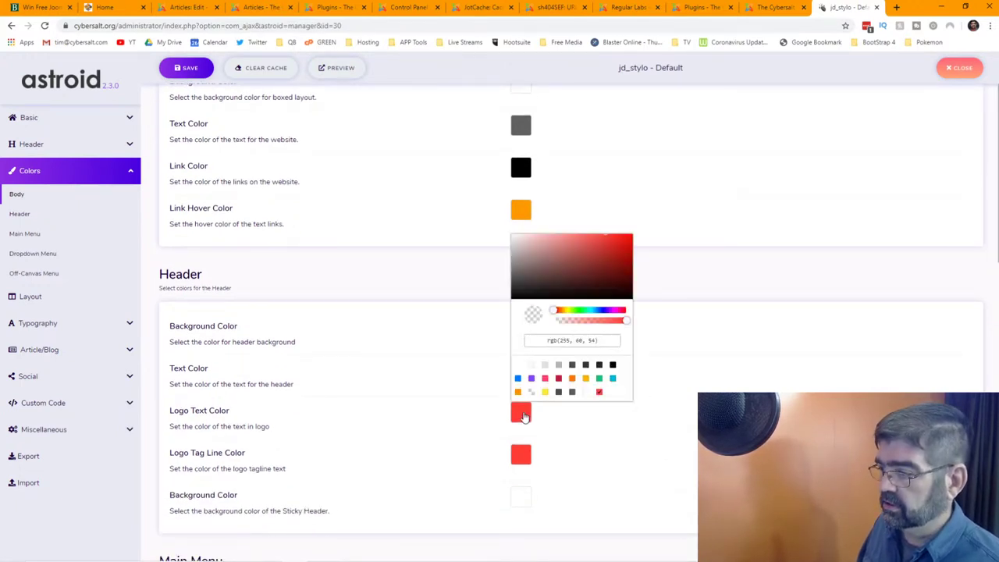
pyautogui.tripleClick(553, 342)
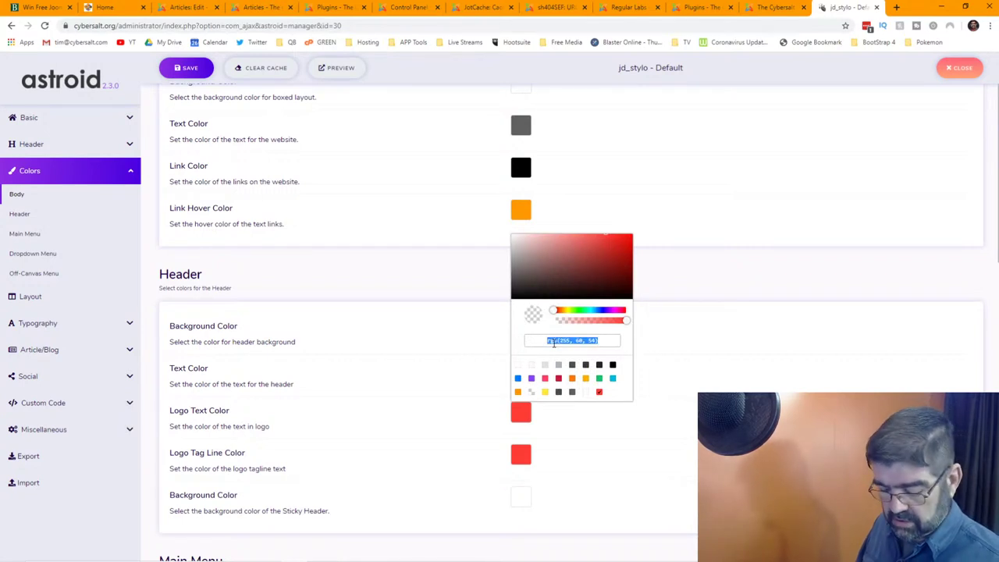
pyautogui.hotkey('ctrl', 'v')
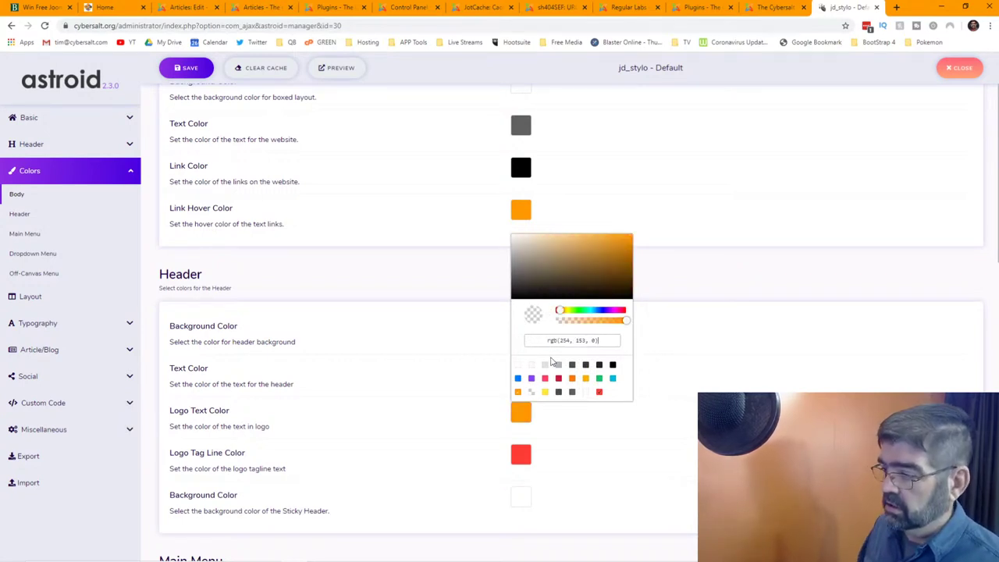
pyautogui.click(523, 454)
pyautogui.tripleClick(553, 383)
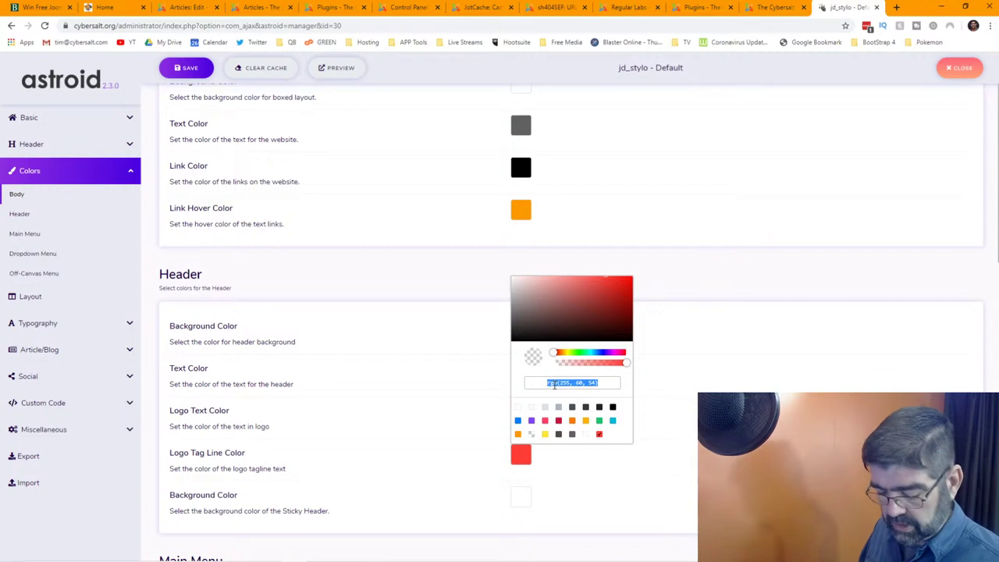
pyautogui.hotkey('ctrl', 'v')
pyautogui.click(732, 388)
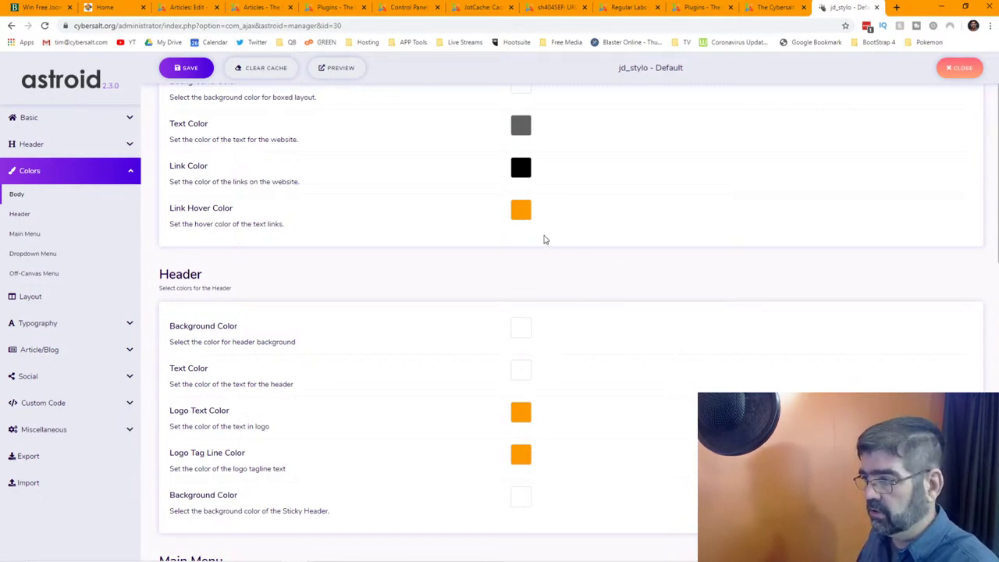
# Review the remaining Header, Main Menu and Dropdown Menu colour settings
pyautogui.scroll(-3, 648, 328)
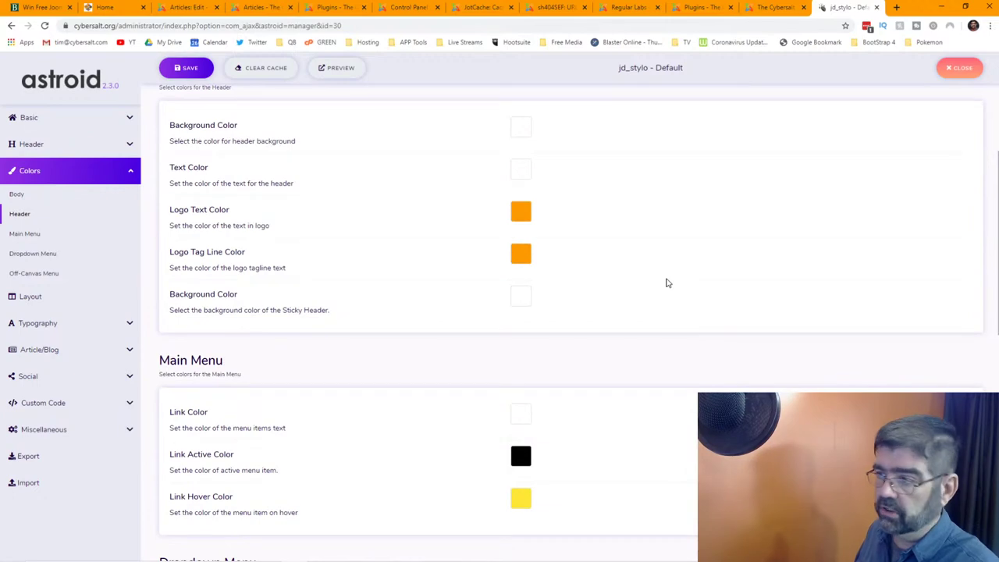
pyautogui.scroll(-3, 668, 282)
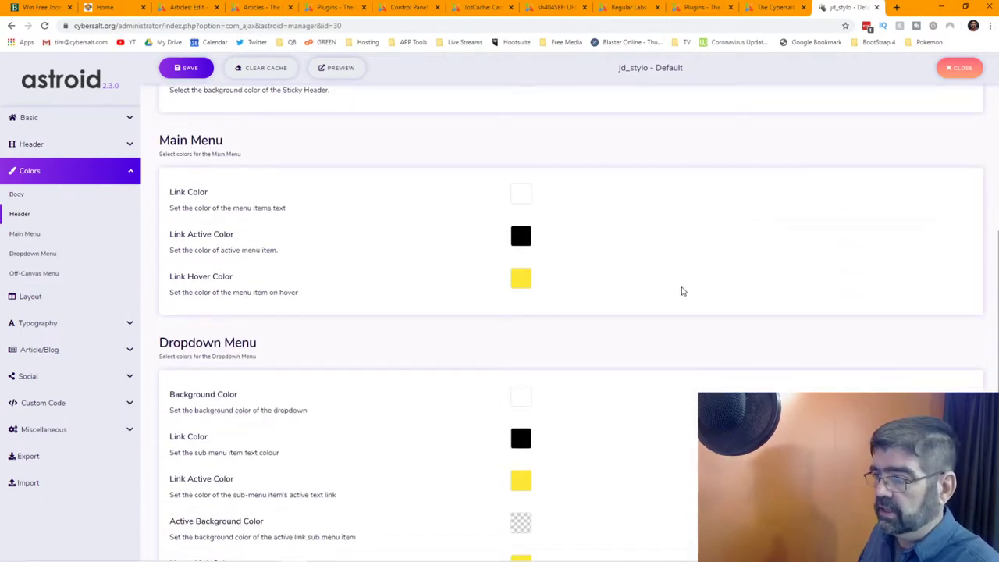
pyautogui.scroll(6, 682, 291)
pyautogui.scroll(-4, 682, 291)
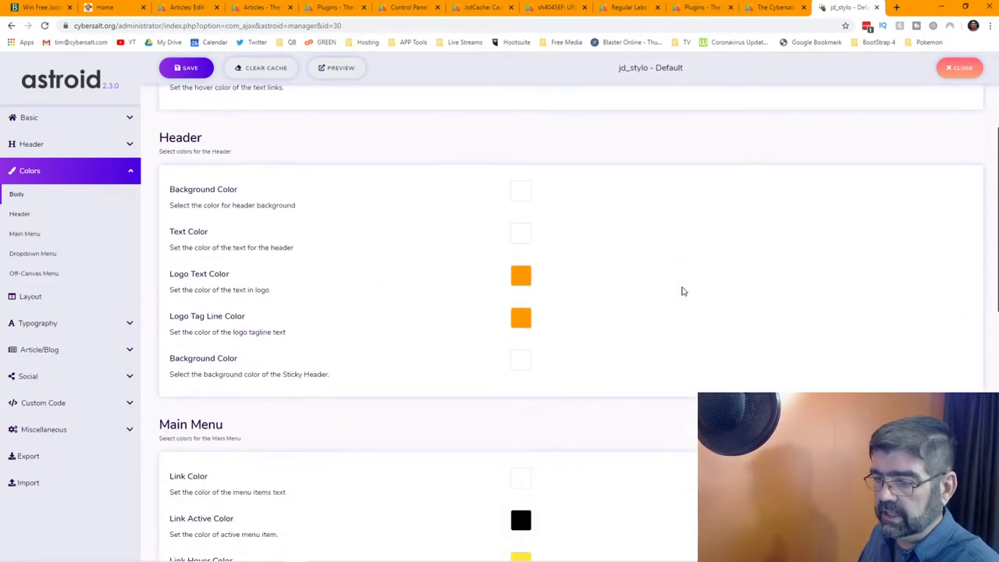
pyautogui.scroll(-1, 682, 291)
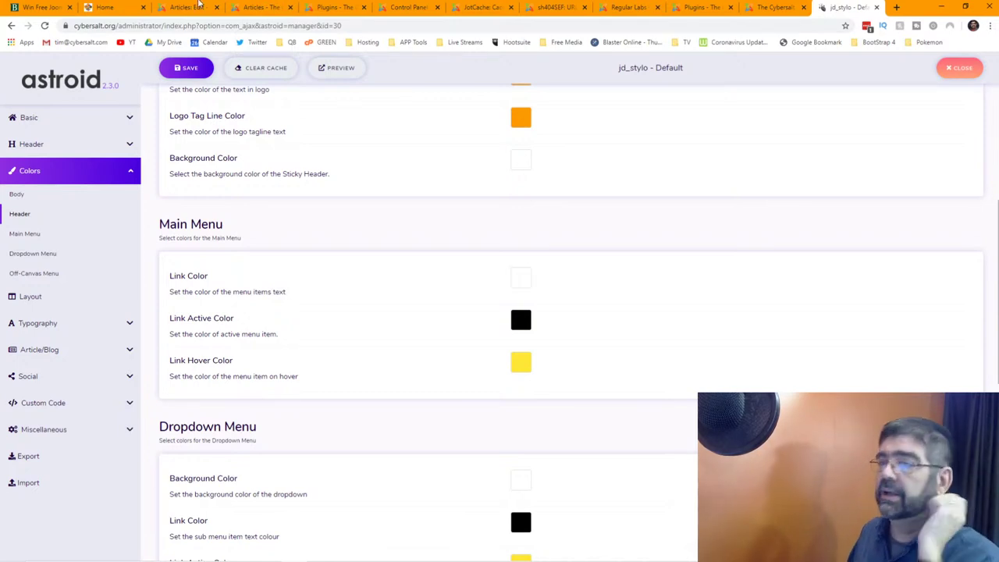
# Compare the hover colours of the Blogs and Entertainment menus on the Cybersalt home page with the logo in PaintShop Pro
pyautogui.click(124, 11)
pyautogui.moveTo(250, 156)
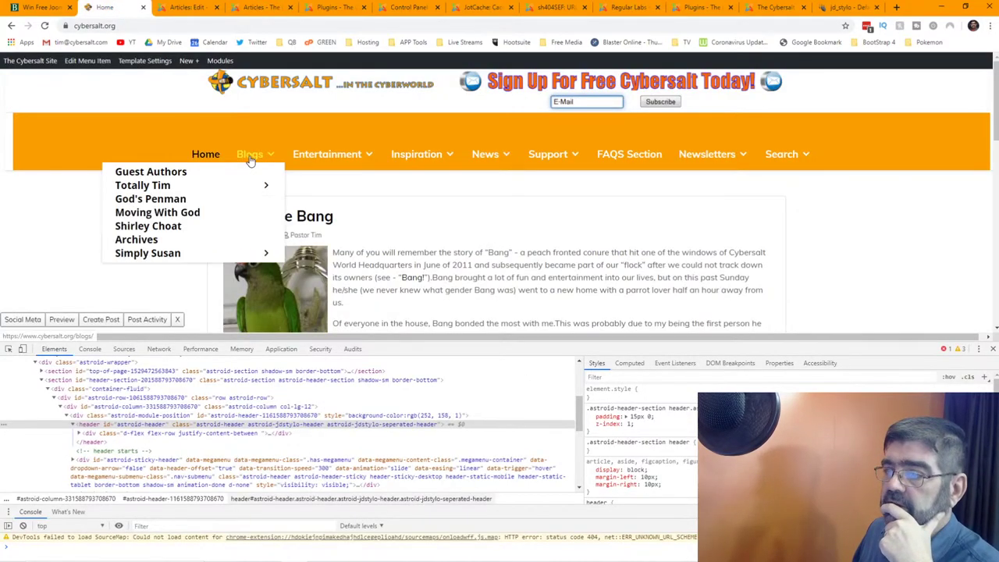
pyautogui.moveTo(317, 156)
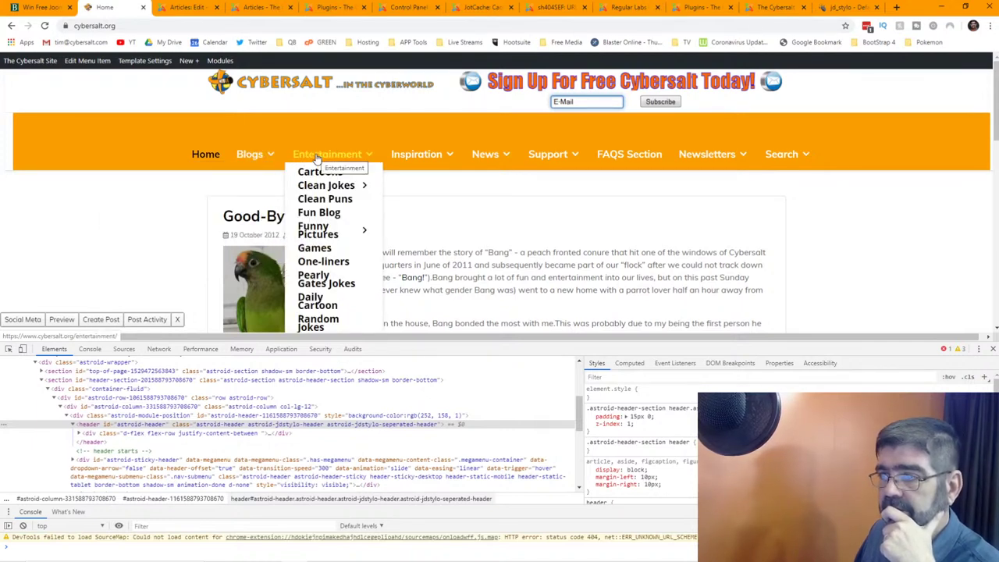
pyautogui.moveTo(627, 553)
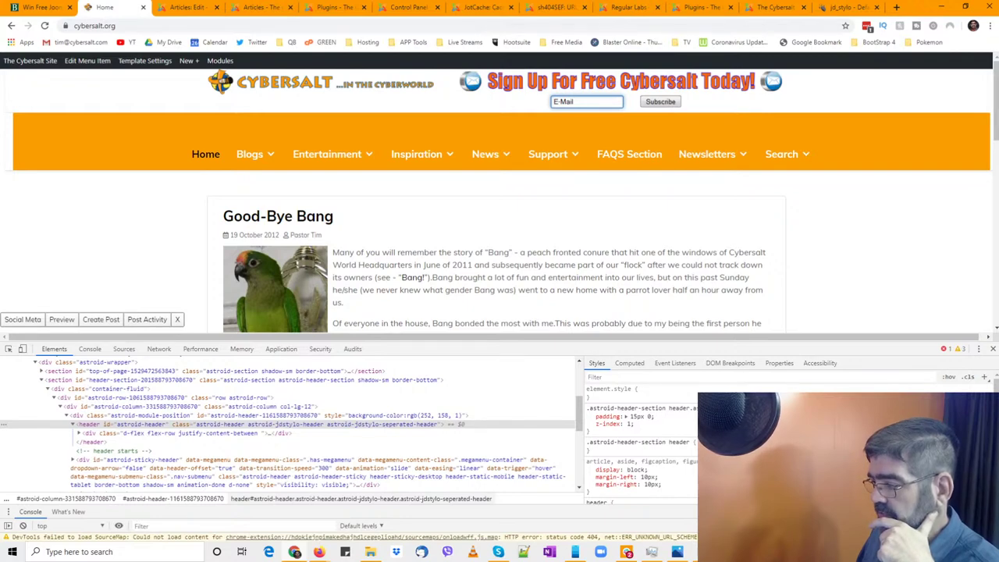
pyautogui.click(627, 552)
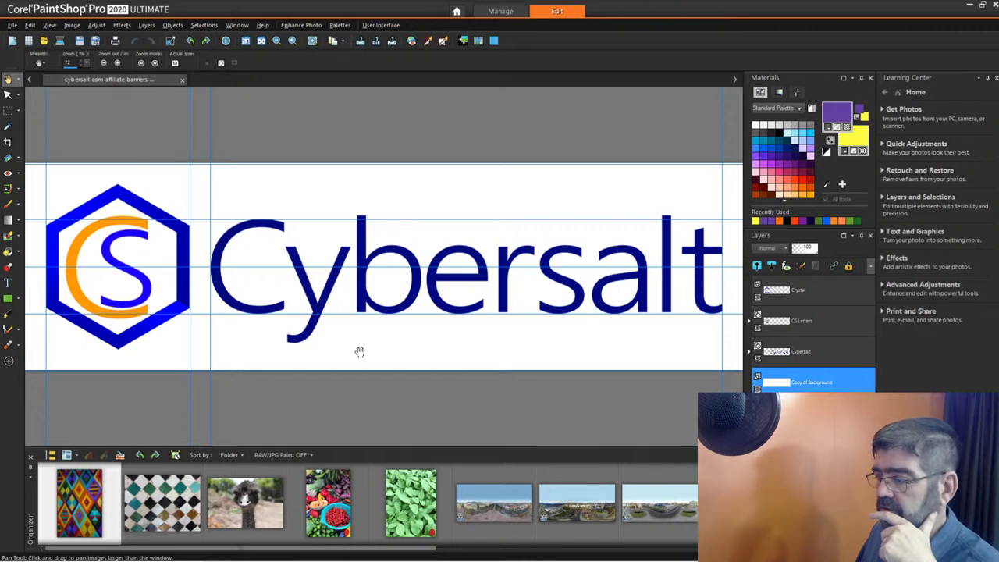
pyautogui.moveTo(654, 547)
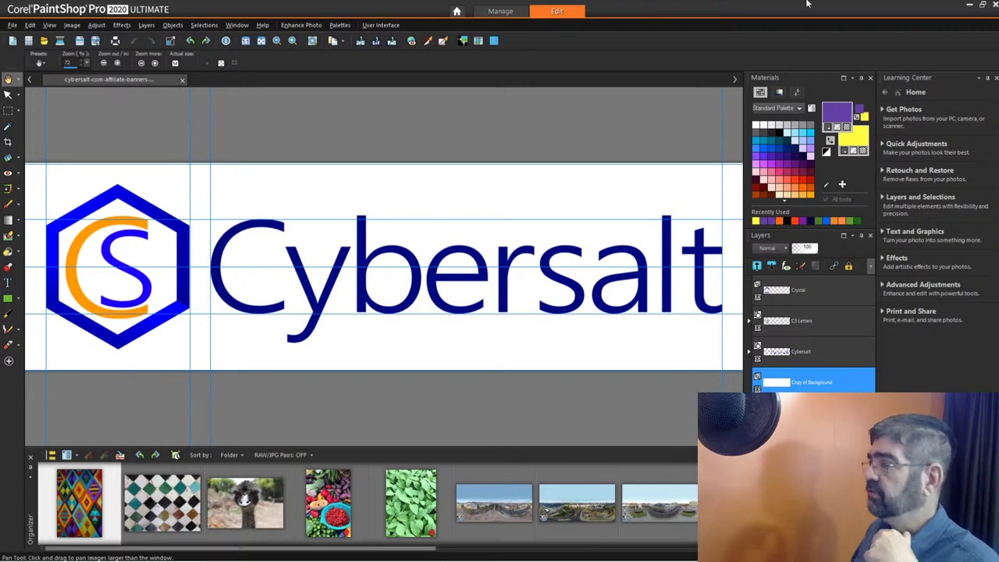
# Return to Chrome, search the web for "color wheel" in a new tab, and open Canva's color wheel page
pyautogui.hotkey('alt', 'Tab')
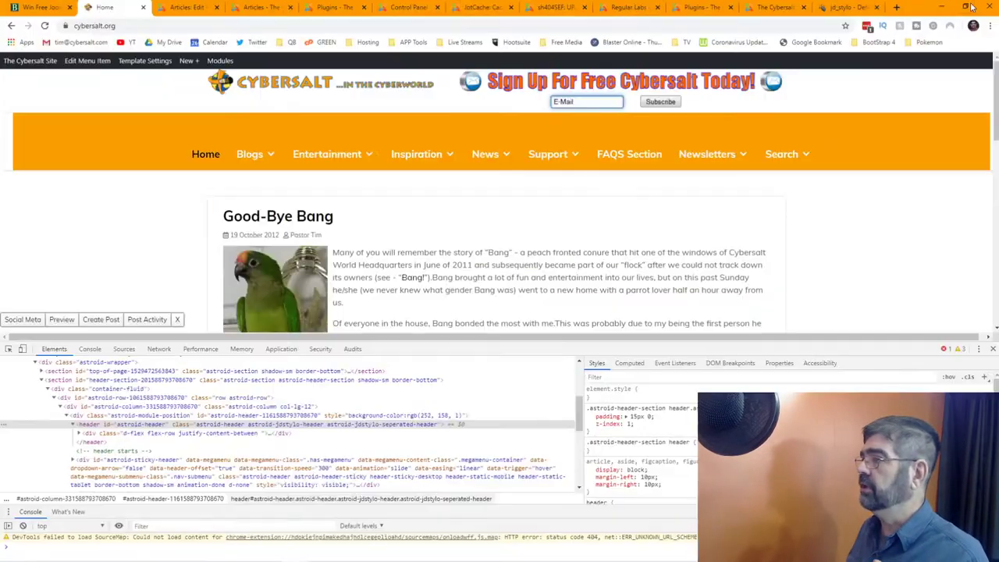
pyautogui.click(896, 7)
pyautogui.click(660, 25)
pyautogui.write('color wheel')
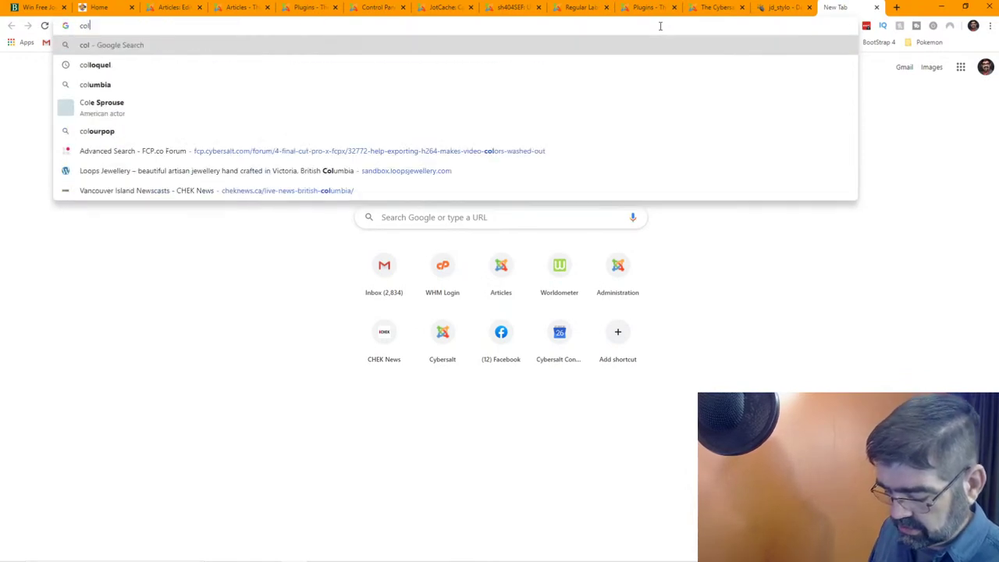
pyautogui.press('Return')
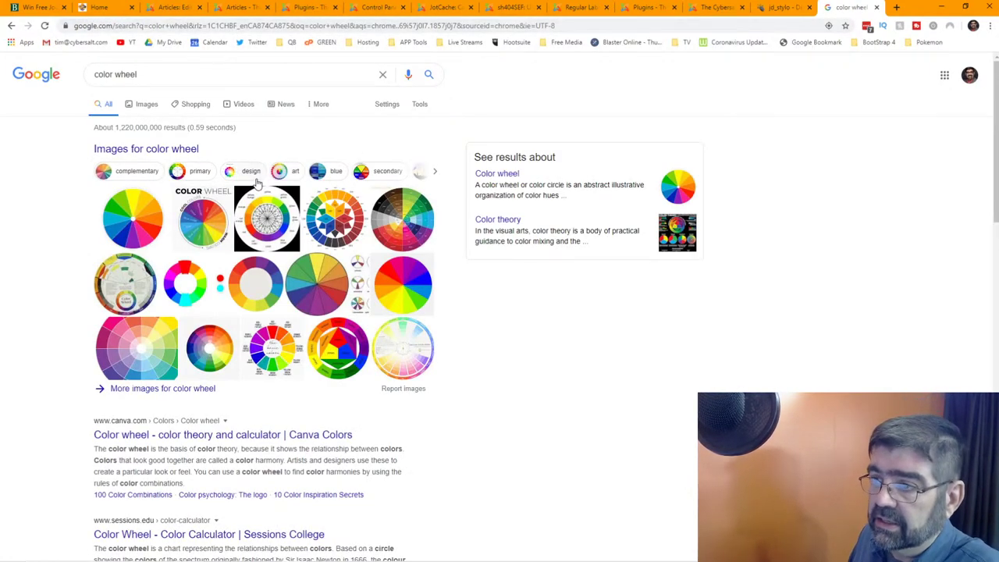
pyautogui.click(238, 435)
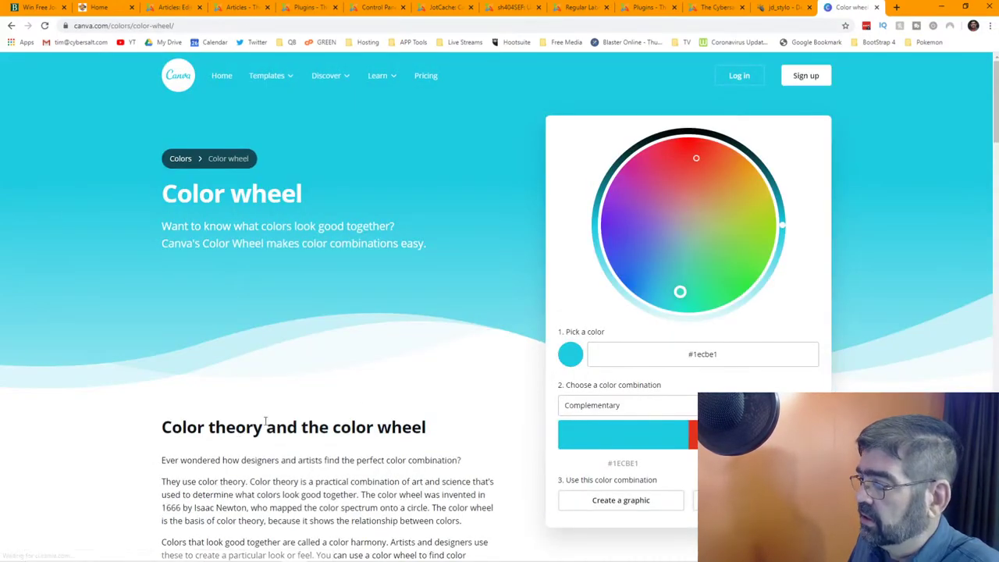
# Set the color wheel's picked color to the logo orange, #fe9900
pyautogui.click(707, 356)
pyautogui.tripleClick(707, 356)
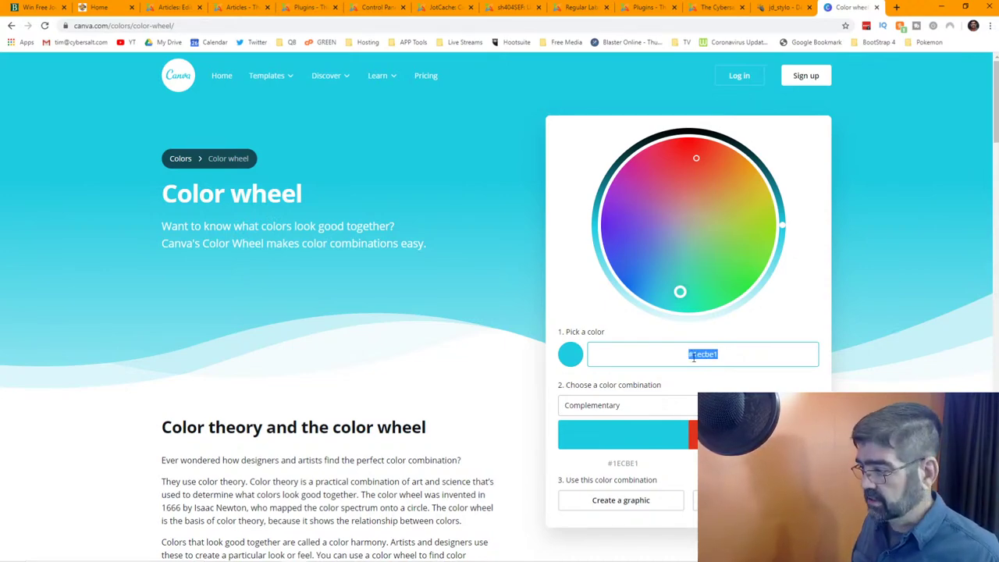
pyautogui.press('super')
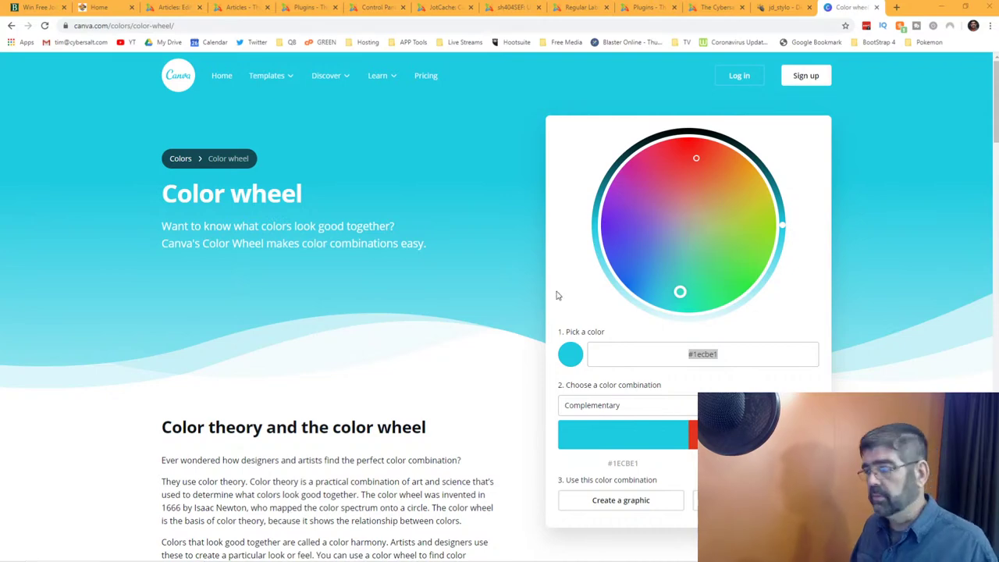
pyautogui.click(718, 351)
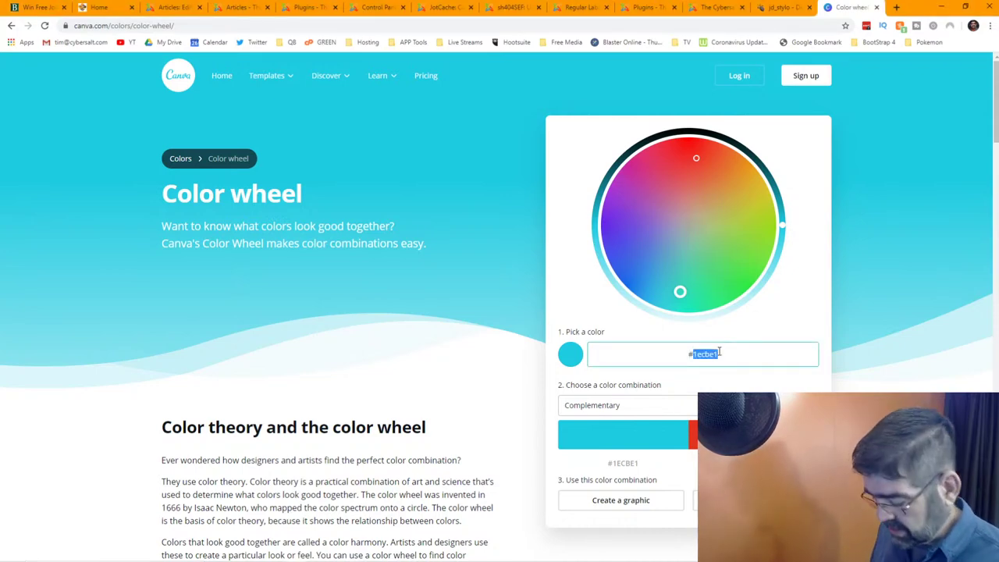
pyautogui.write('#ff')
pyautogui.press('BackSpace')
pyautogui.write('e9900')
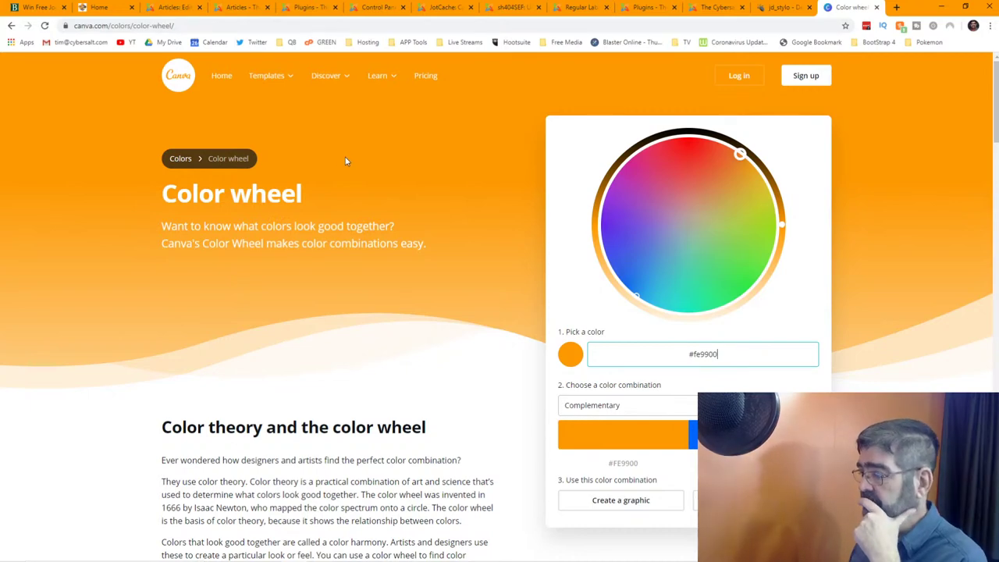
# Try the Triadic and Tetradic color combinations for the orange, and choose Analogous
pyautogui.scroll(-1, 345, 157)
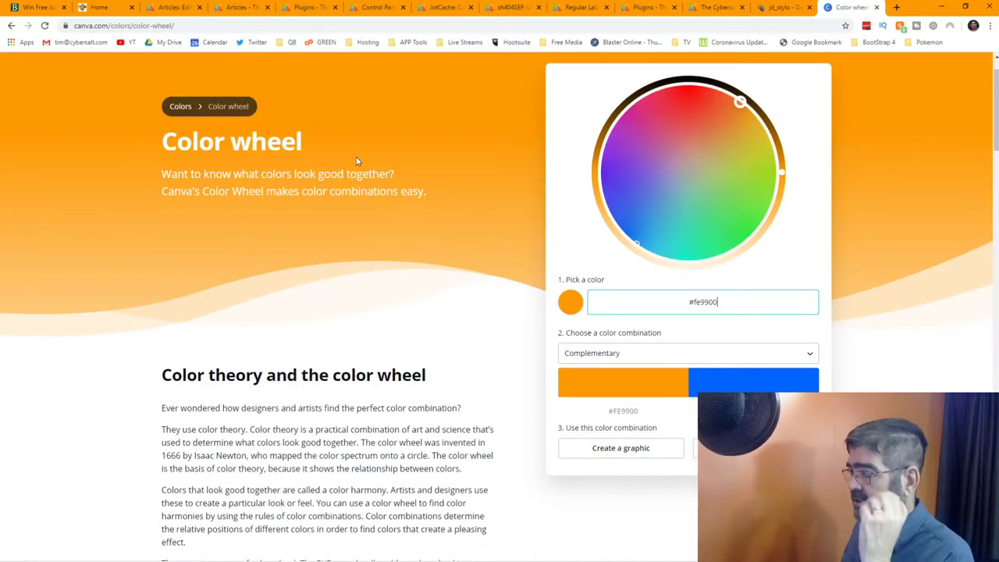
pyautogui.click(687, 356)
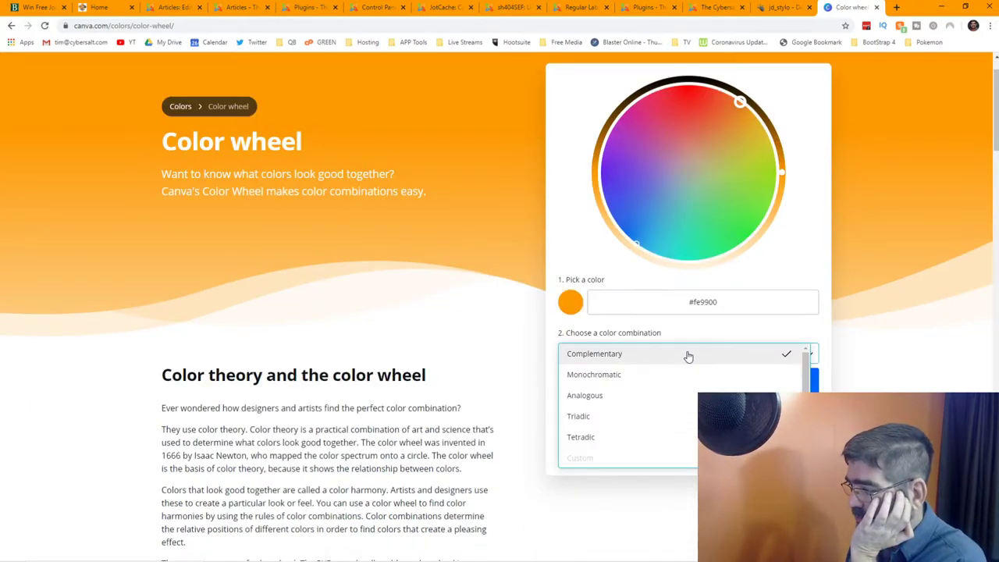
pyautogui.click(636, 415)
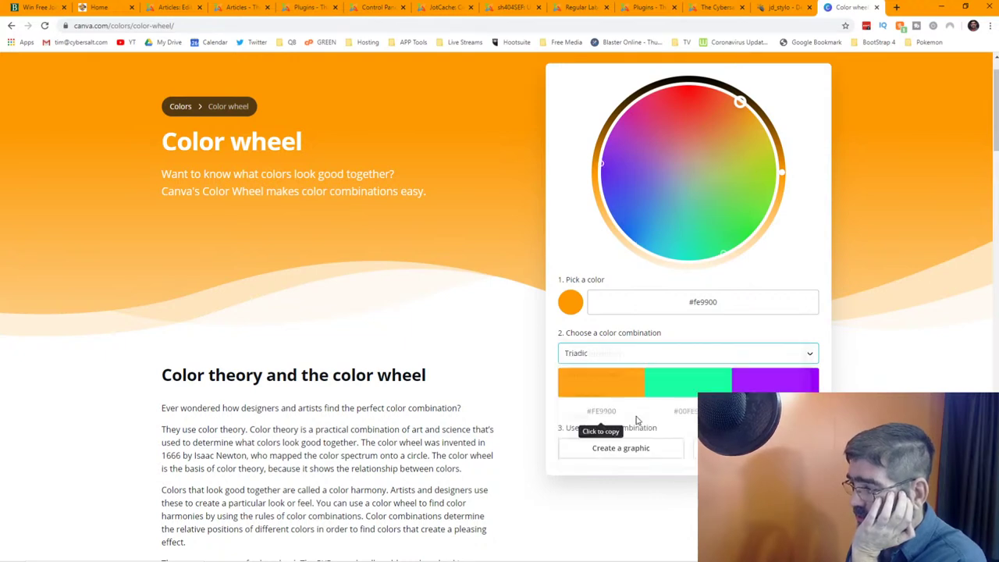
pyautogui.click(655, 355)
pyautogui.click(607, 438)
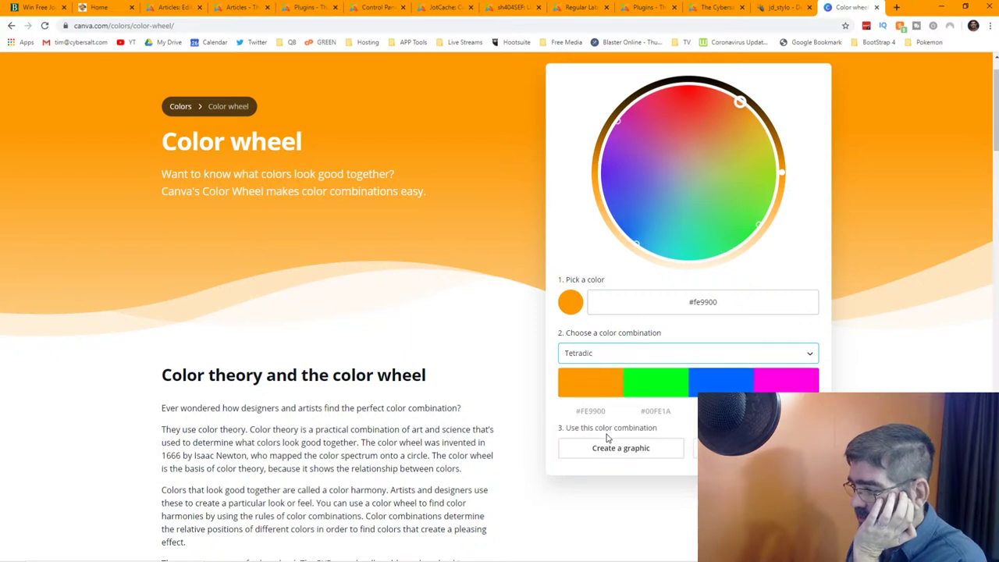
pyautogui.click(603, 359)
pyautogui.click(598, 397)
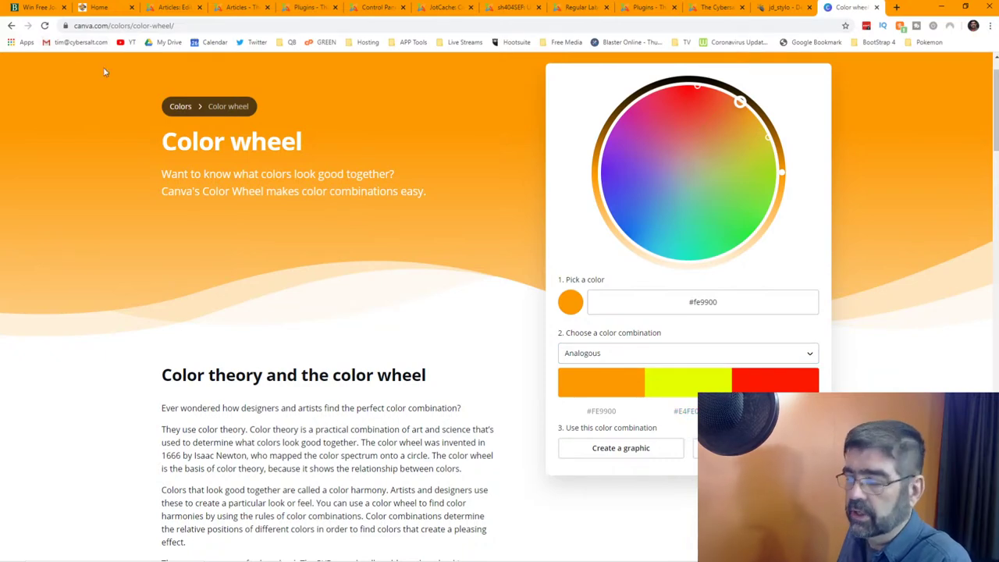
# Copy the hex codes of the analogous yellow-green, #E4FE00, and the base orange, #FE9900, from the color wheel page
pyautogui.scroll(-2, 278, 268)
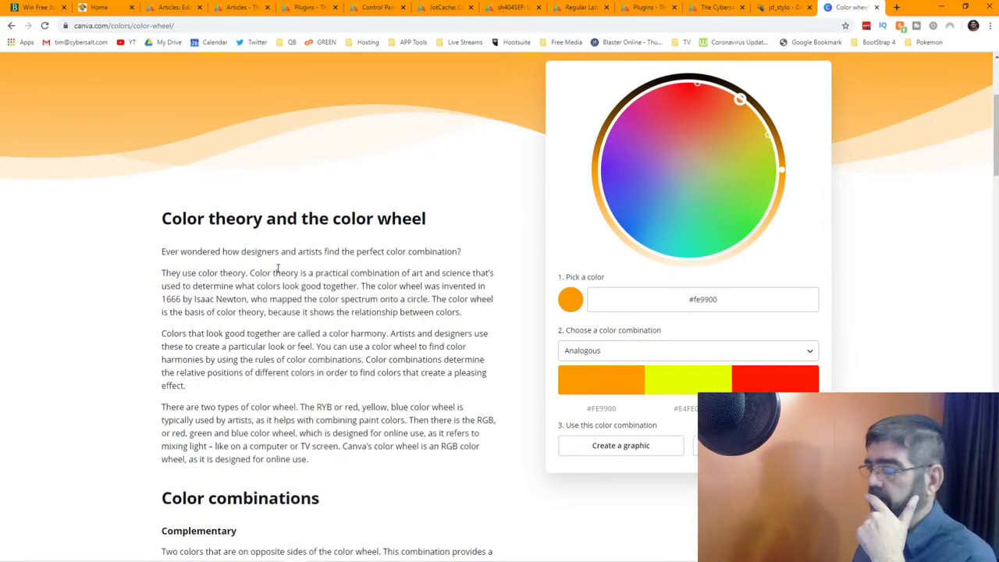
pyautogui.scroll(3, 277, 268)
pyautogui.scroll(-6, 279, 274)
pyautogui.scroll(6, 279, 274)
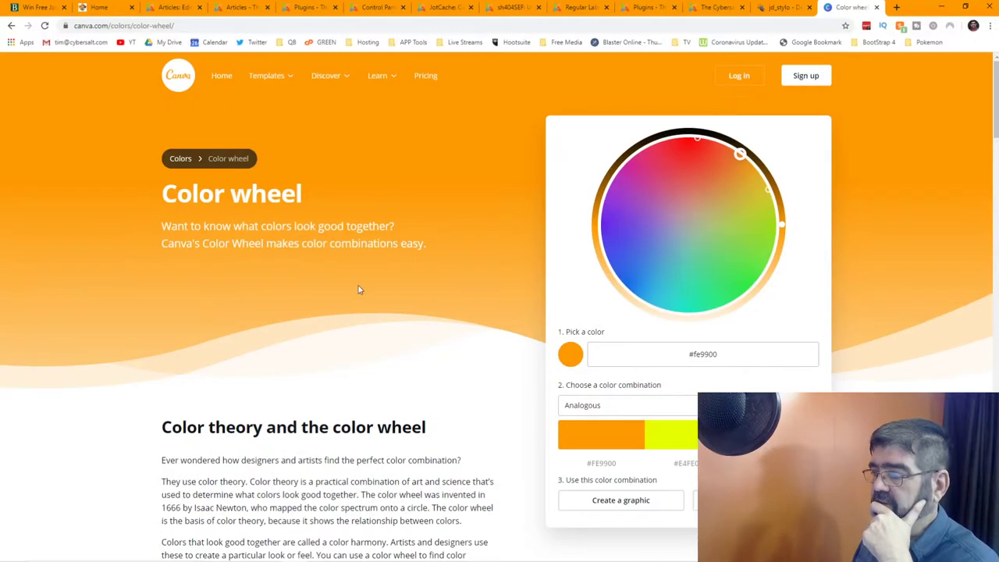
pyautogui.click(689, 466)
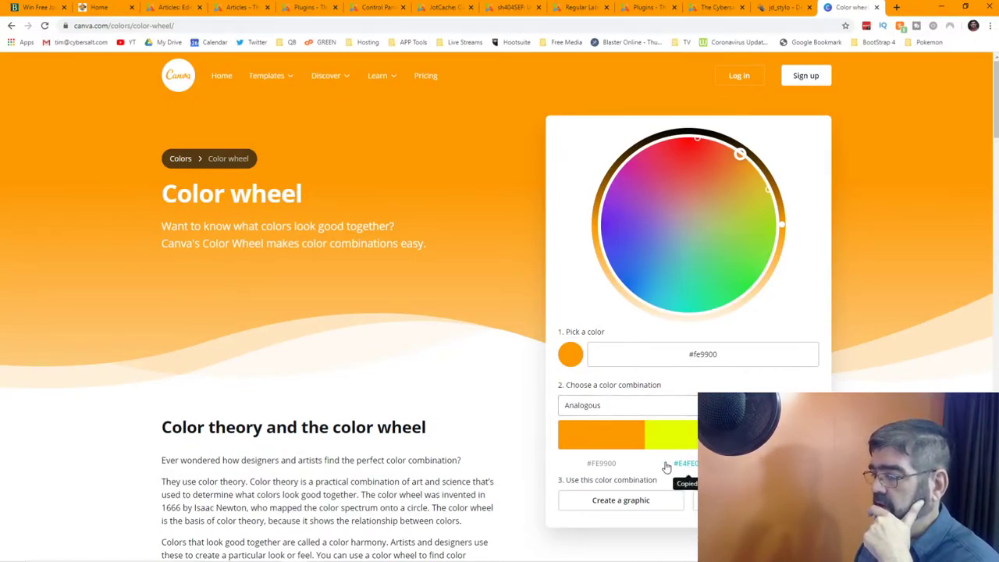
pyautogui.click(605, 468)
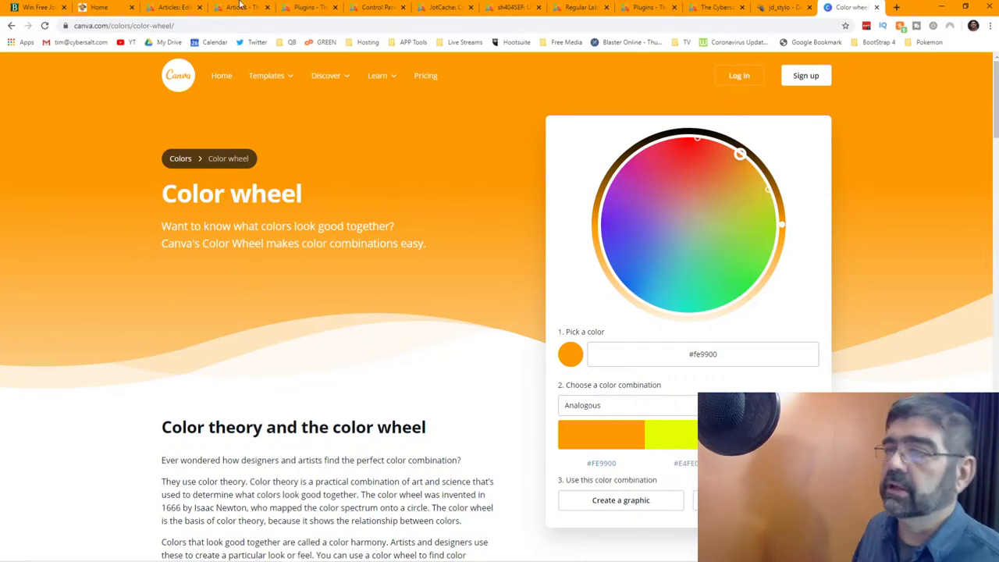
# In the jd_stylo template's color settings, set the Main Menu Link Hover Color to the copied #E4FE00 from the clipboard history
pyautogui.click(176, 8)
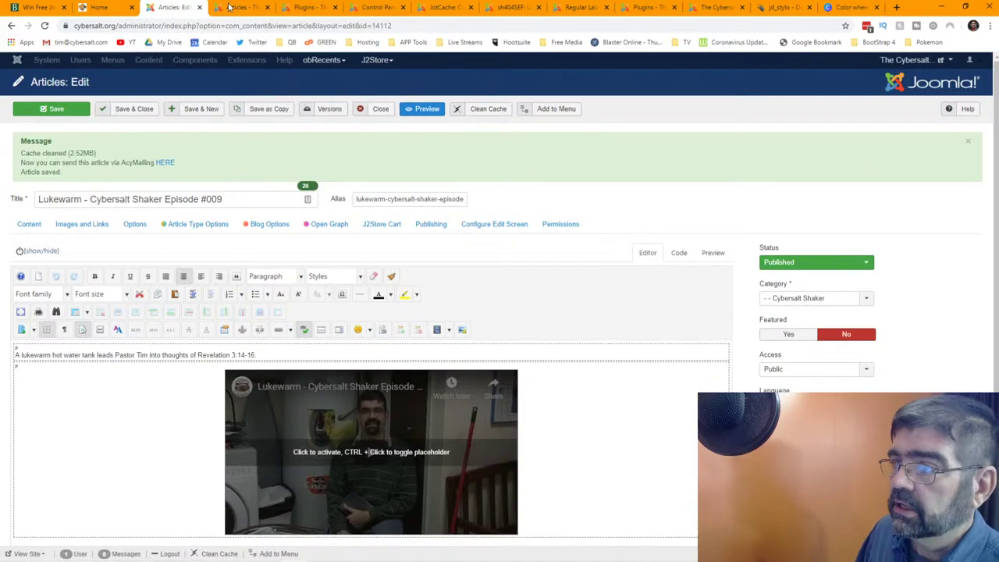
pyautogui.click(778, 8)
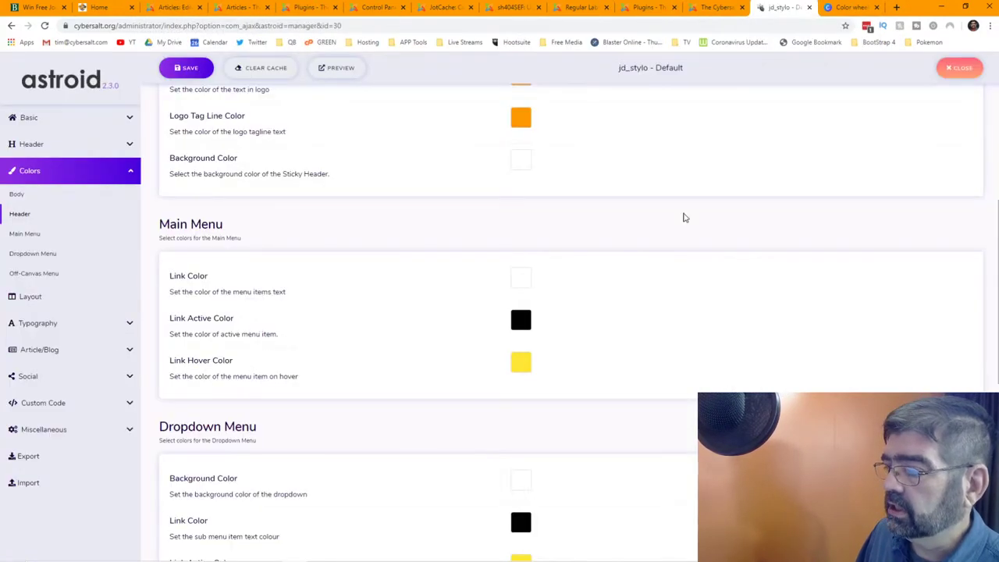
pyautogui.click(525, 365)
pyautogui.tripleClick(579, 480)
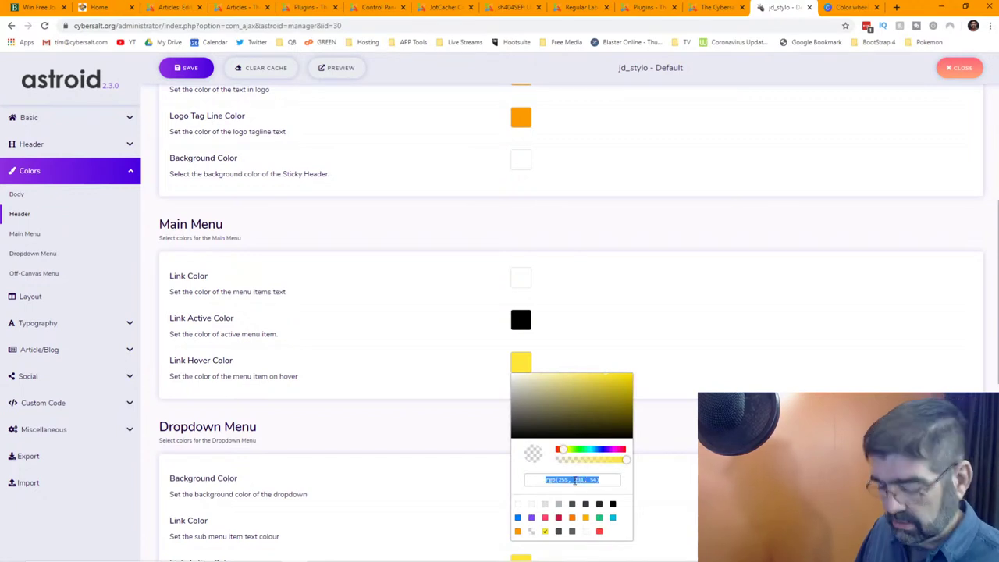
pyautogui.press('super+v')
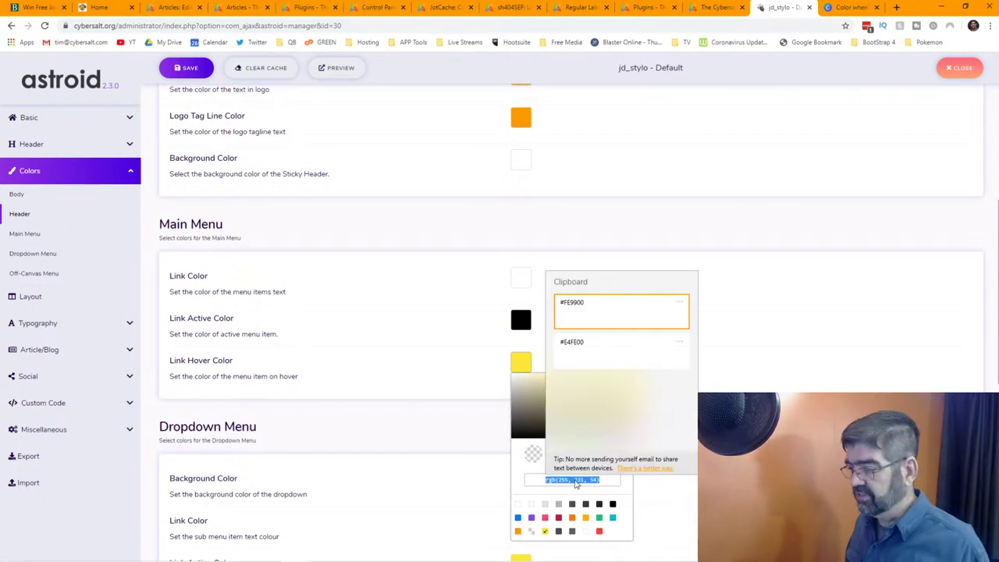
pyautogui.click(603, 350)
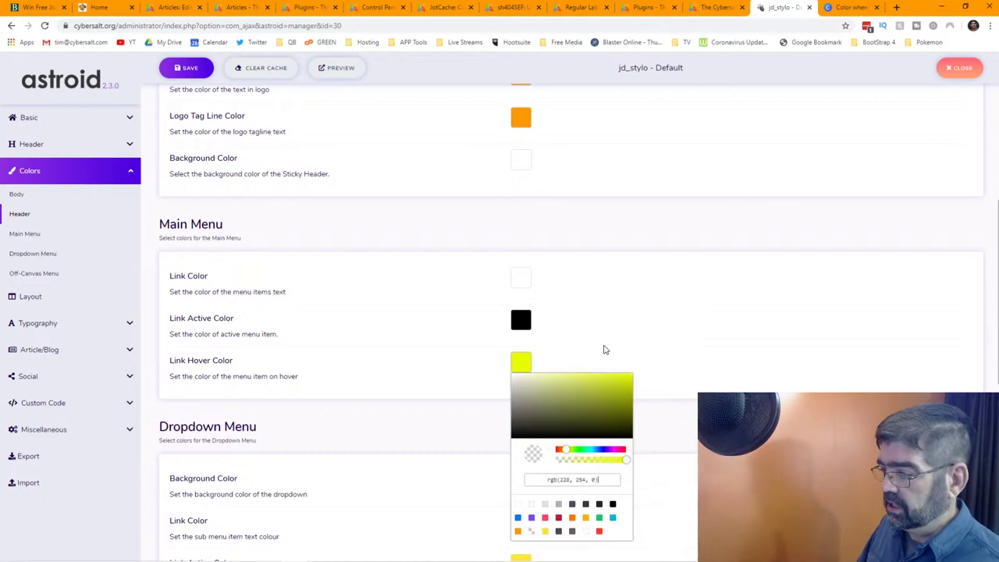
pyautogui.click(675, 359)
# Set the Dropdown Menu's Hover Link Color to the same yellow-green, rgb(228, 254, 0)
pyautogui.scroll(-2, 674, 357)
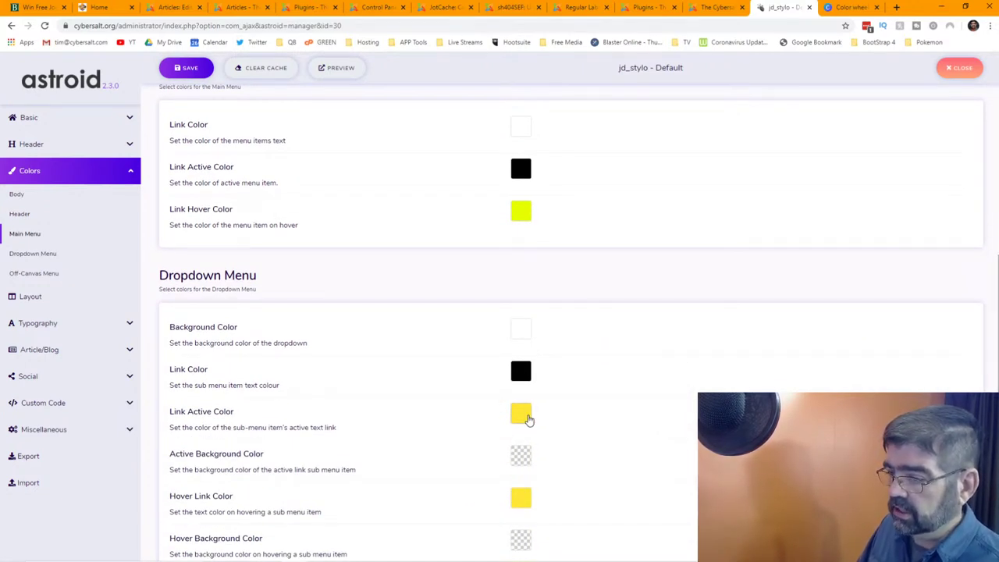
pyautogui.scroll(-1, 629, 417)
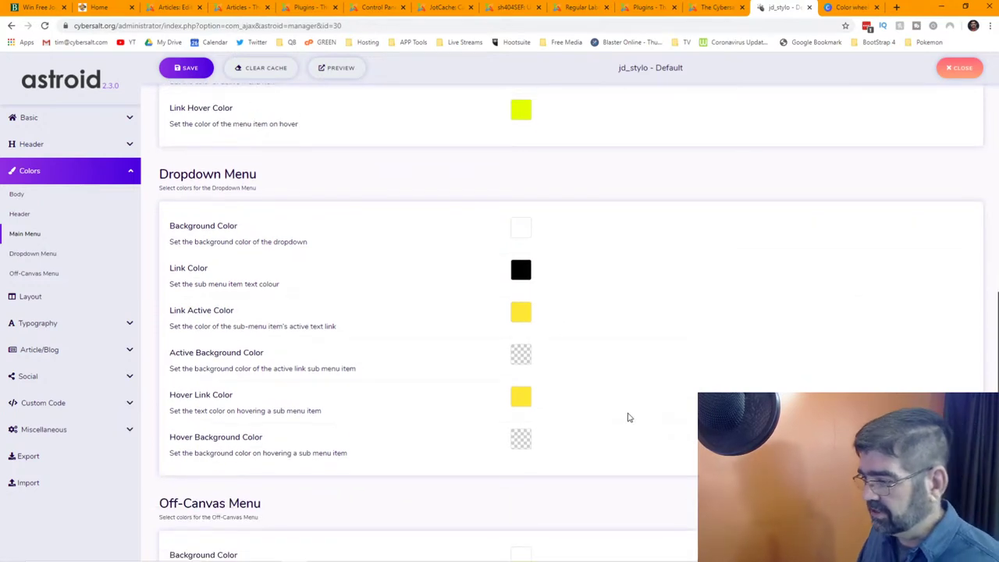
pyautogui.scroll(2, 630, 417)
pyautogui.scroll(1, 631, 413)
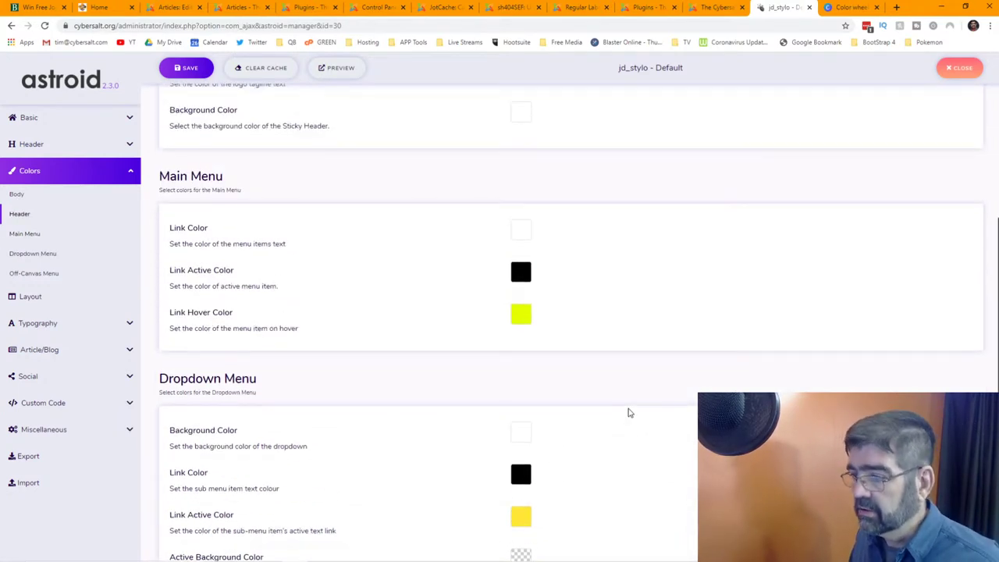
pyautogui.scroll(-2, 533, 309)
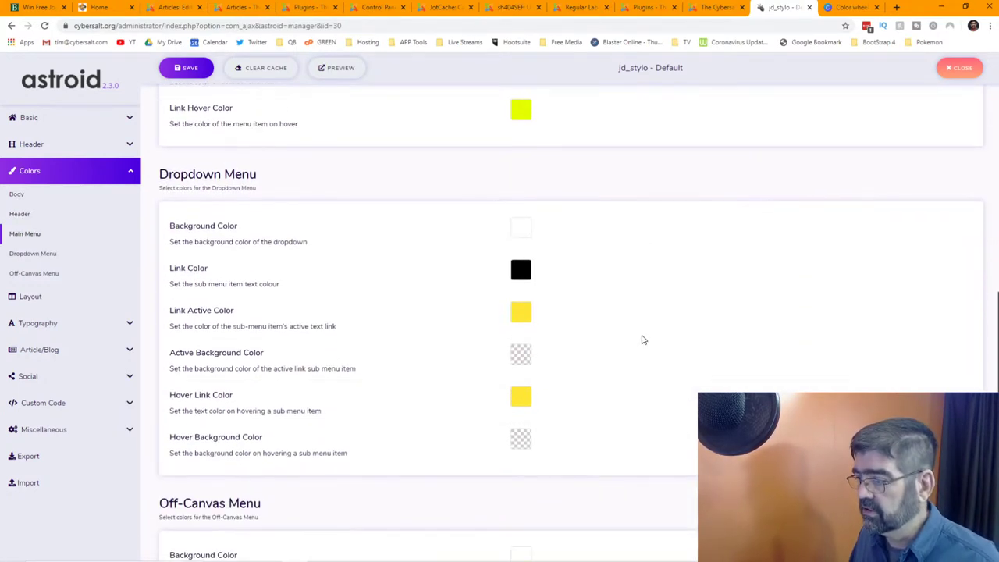
pyautogui.click(522, 397)
pyautogui.tripleClick(572, 325)
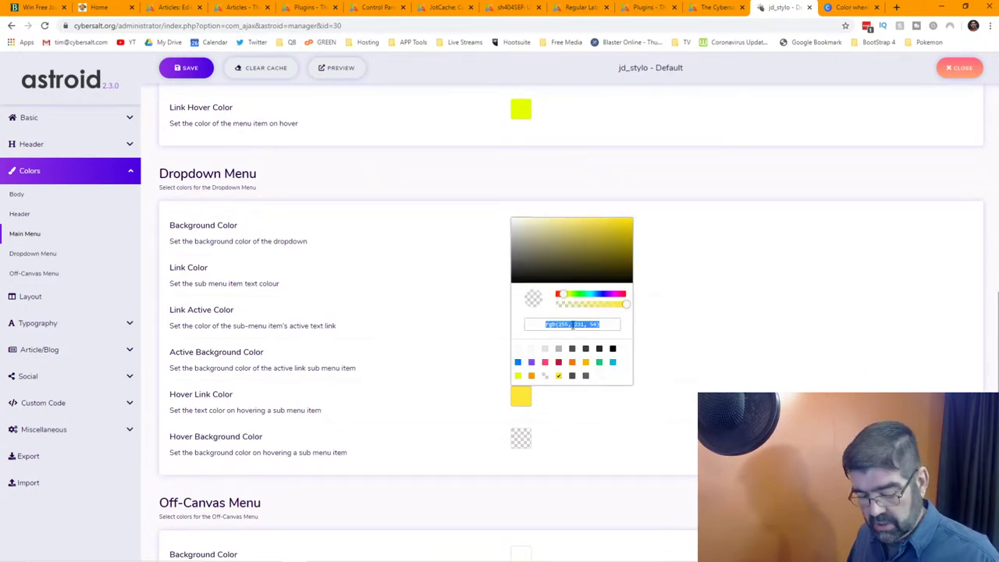
pyautogui.hotkey('ctrl', 'v')
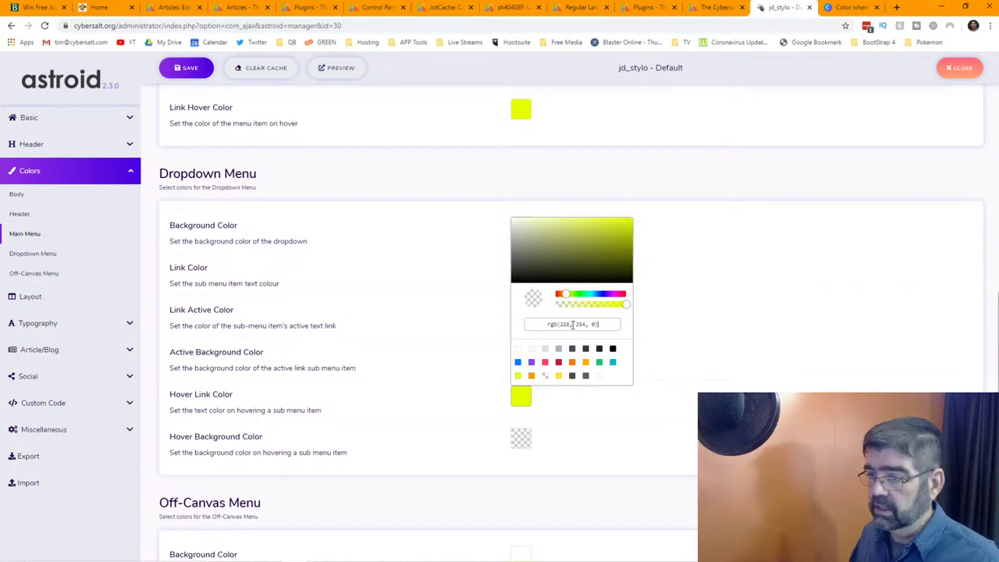
pyautogui.click(455, 287)
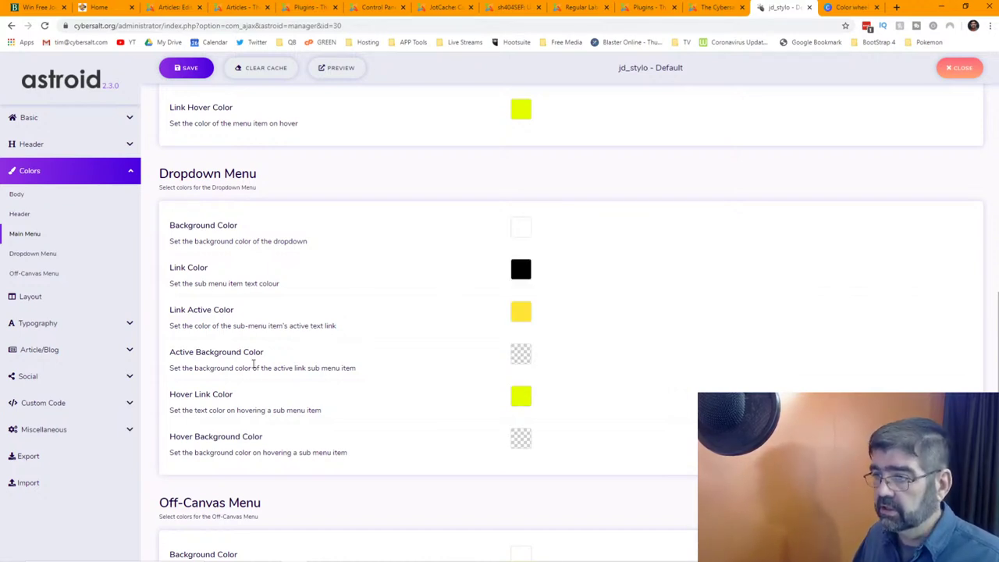
pyautogui.scroll(4, 339, 336)
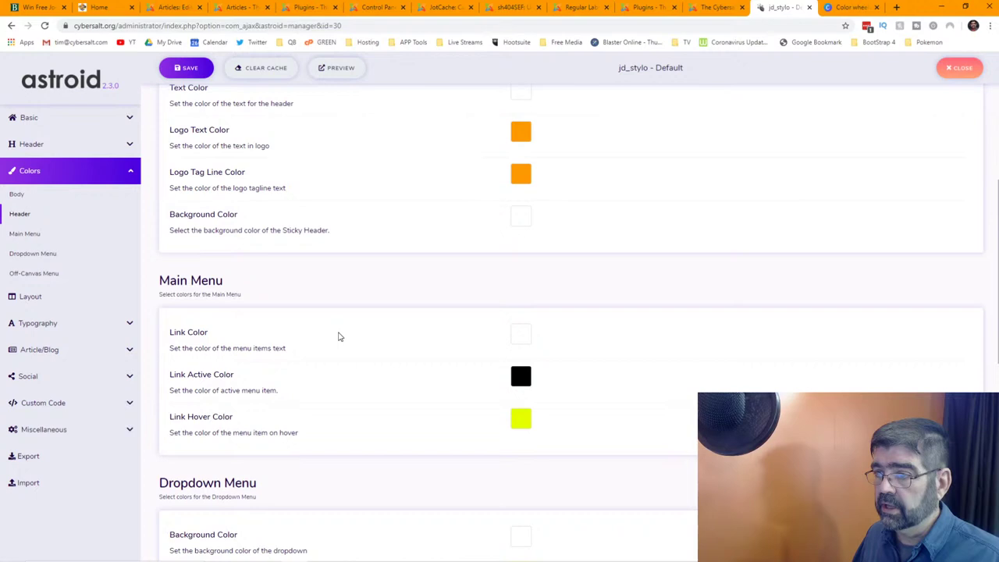
# Review the template's Header, Main Menu and Dropdown Menu colors, comparing them with the menu on the site's home page
pyautogui.scroll(-1, 339, 336)
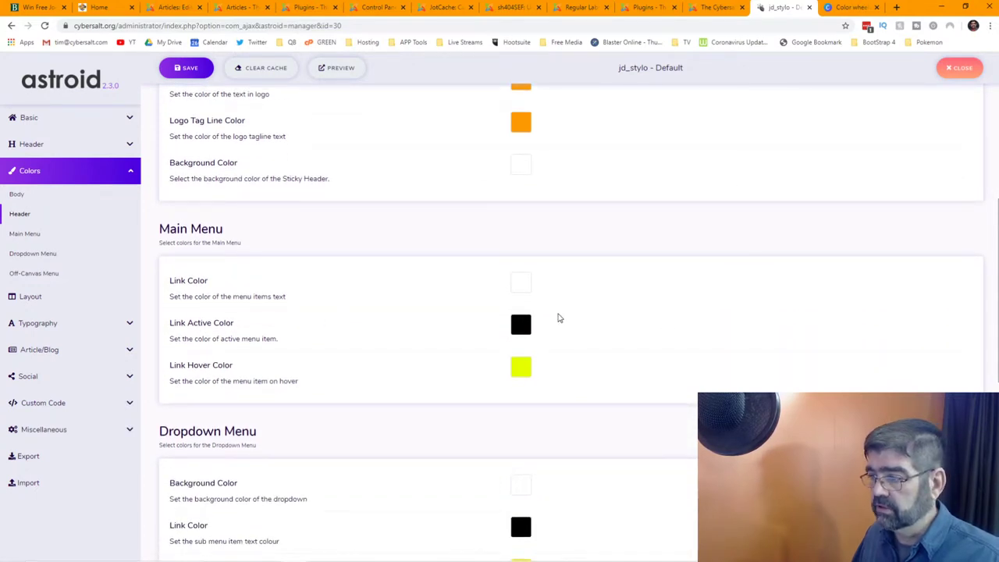
pyautogui.scroll(-2, 634, 321)
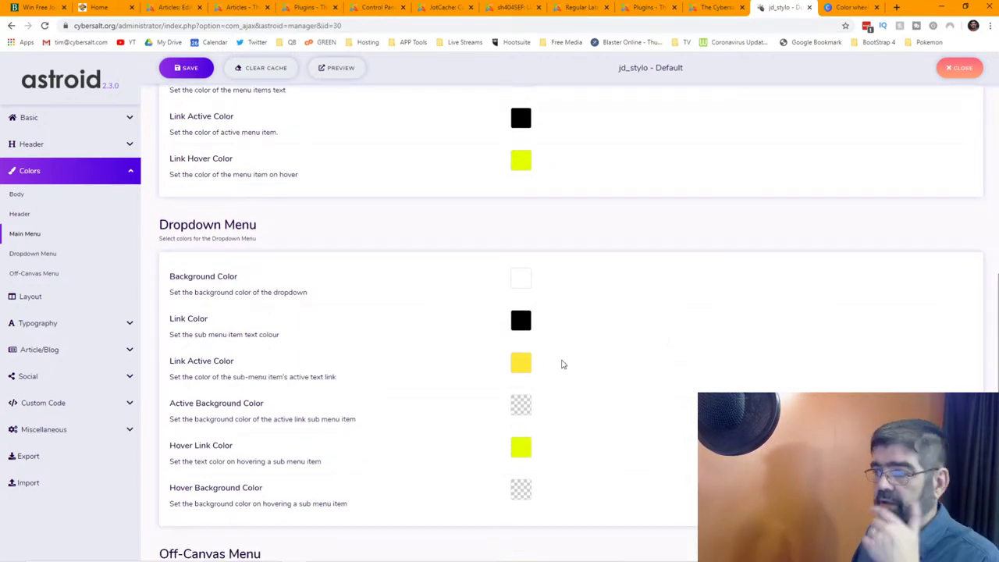
pyautogui.click(107, 8)
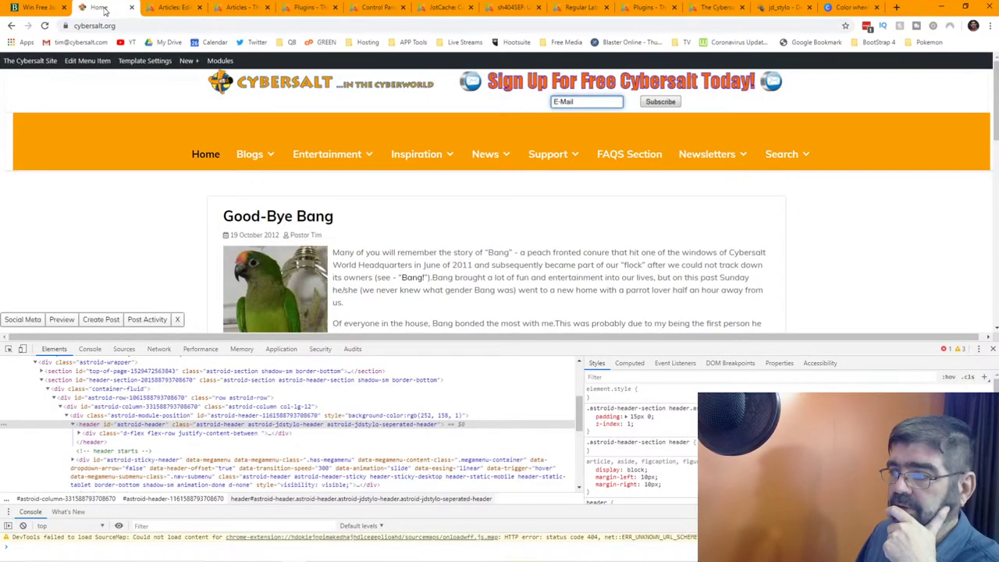
pyautogui.moveTo(258, 165)
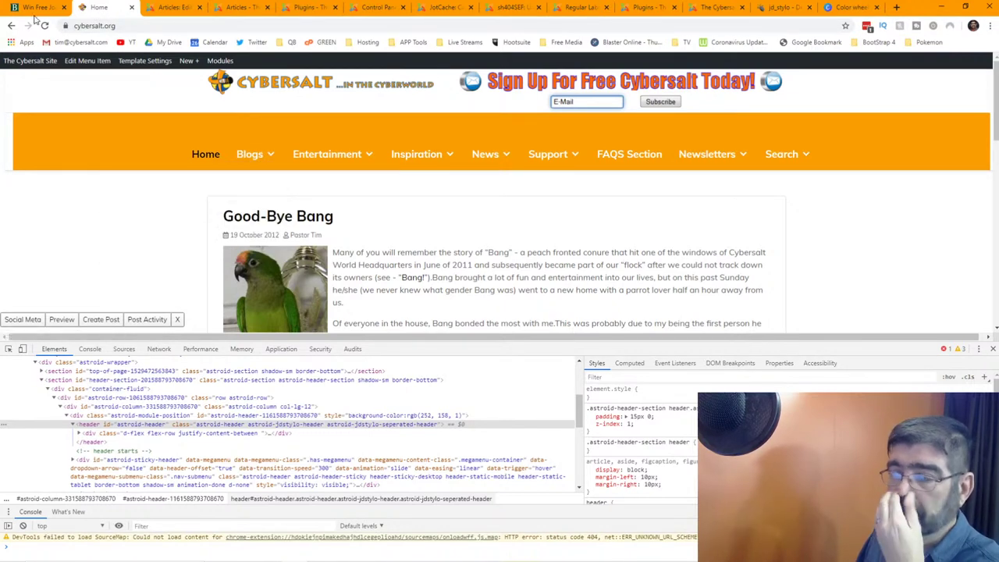
pyautogui.click(776, 10)
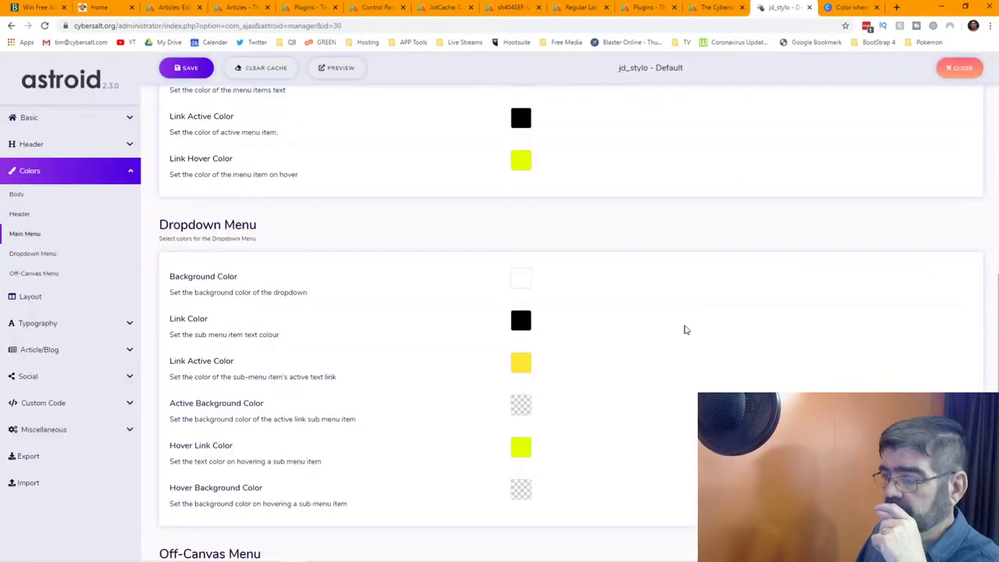
pyautogui.scroll(4, 660, 315)
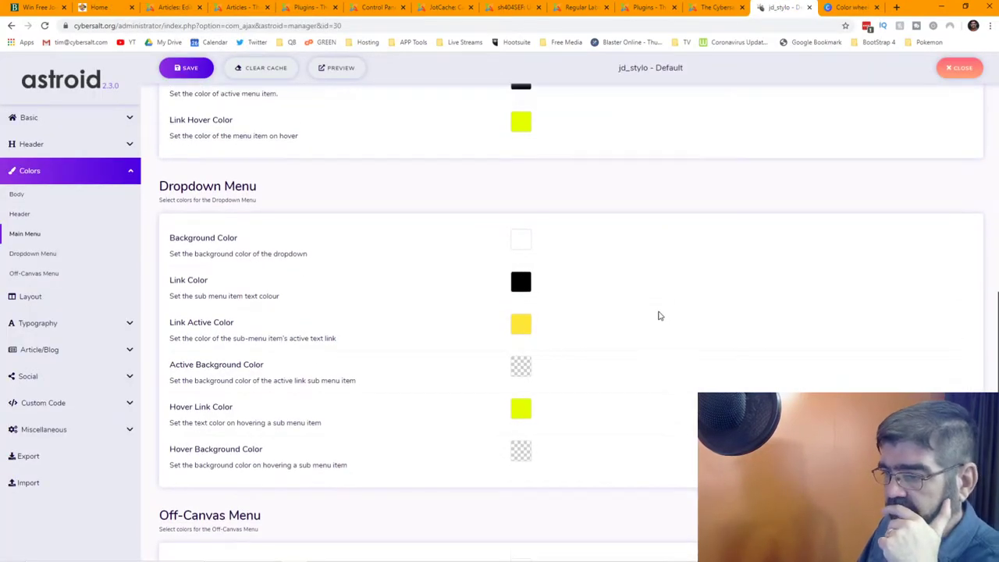
pyautogui.scroll(1, 661, 315)
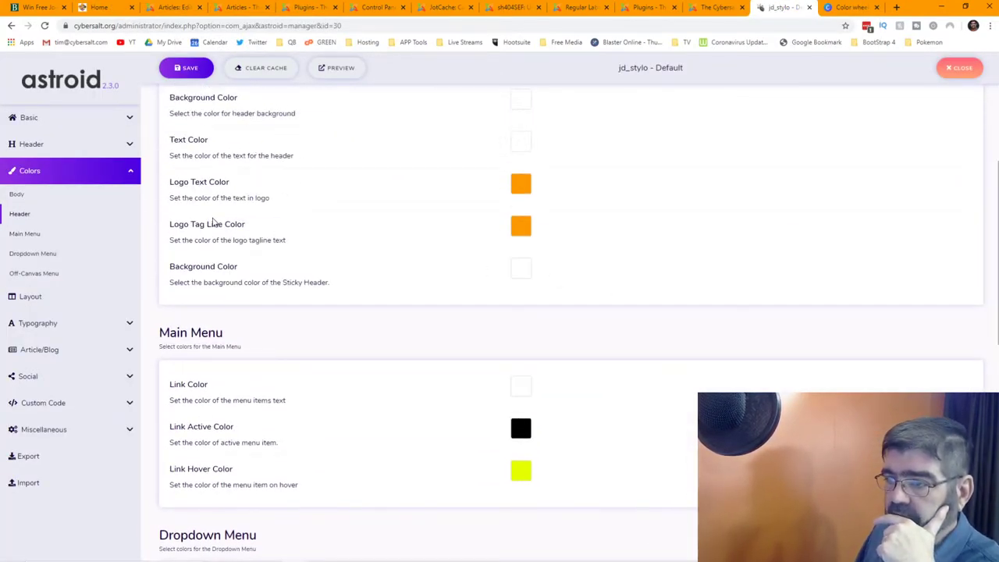
pyautogui.scroll(2, 224, 222)
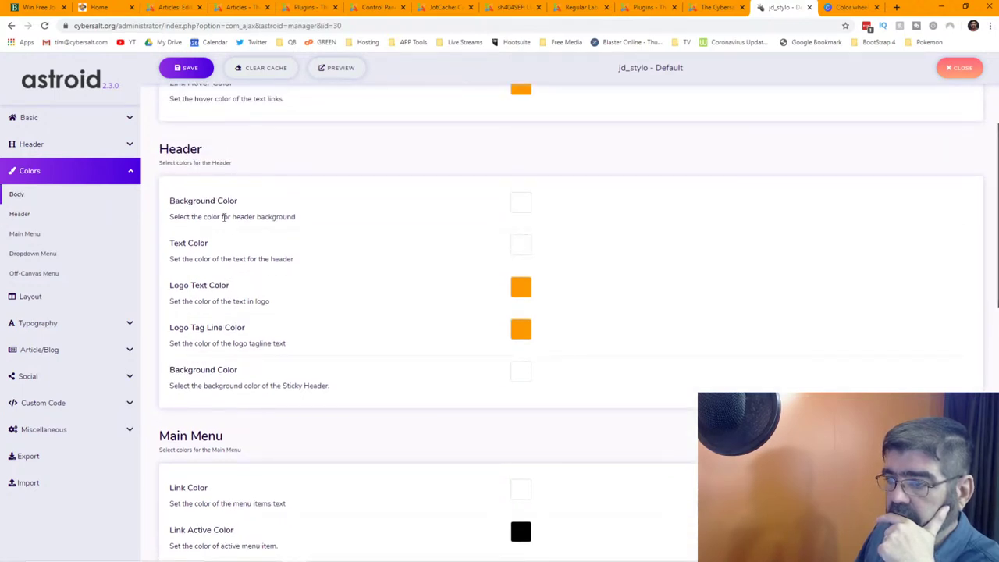
pyautogui.scroll(-5, 224, 218)
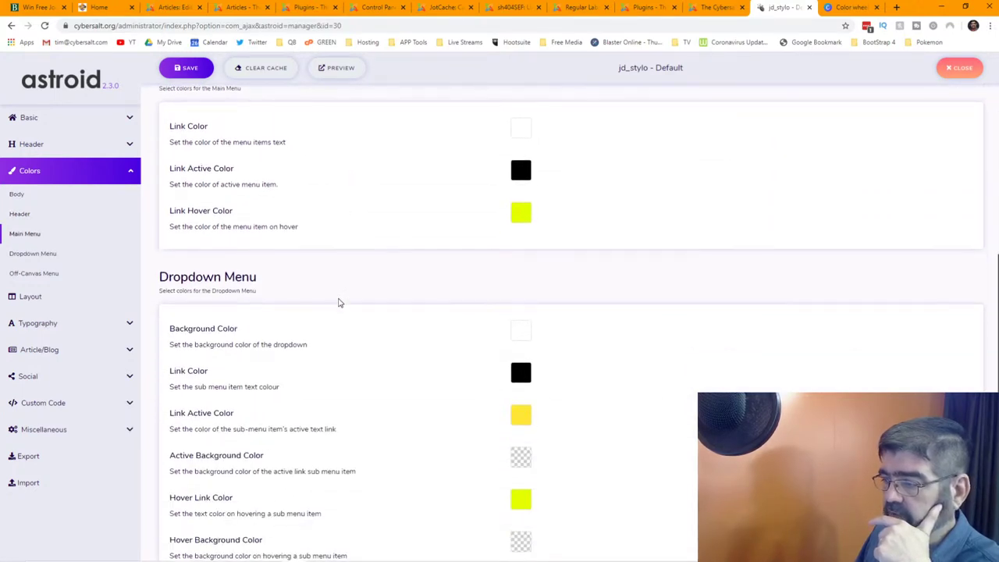
pyautogui.scroll(-2, 340, 303)
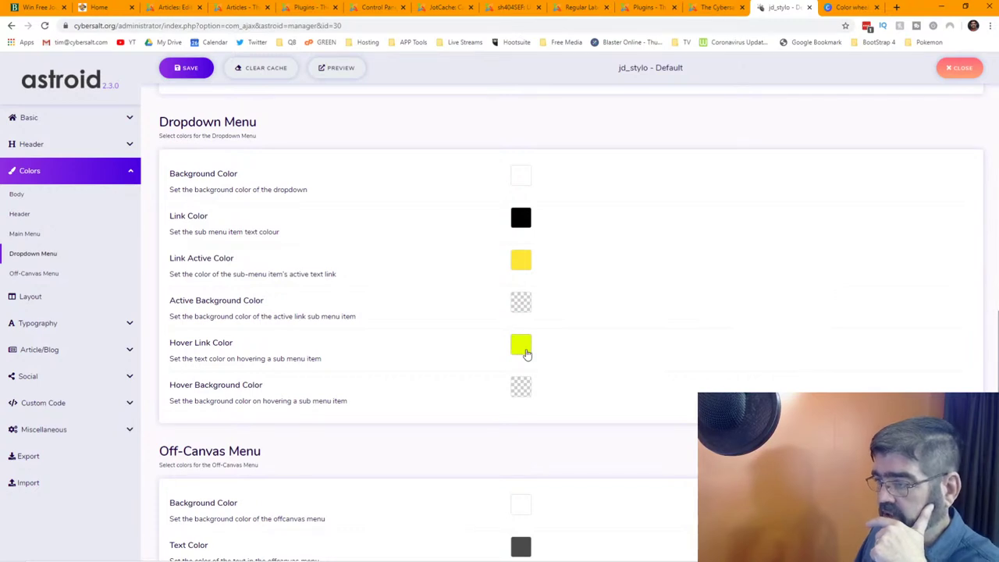
# Re-enter the yellow-green #E4FE00 from the clipboard history as the Dropdown Menu's Hover Link Color
pyautogui.click(526, 354)
pyautogui.click(576, 461)
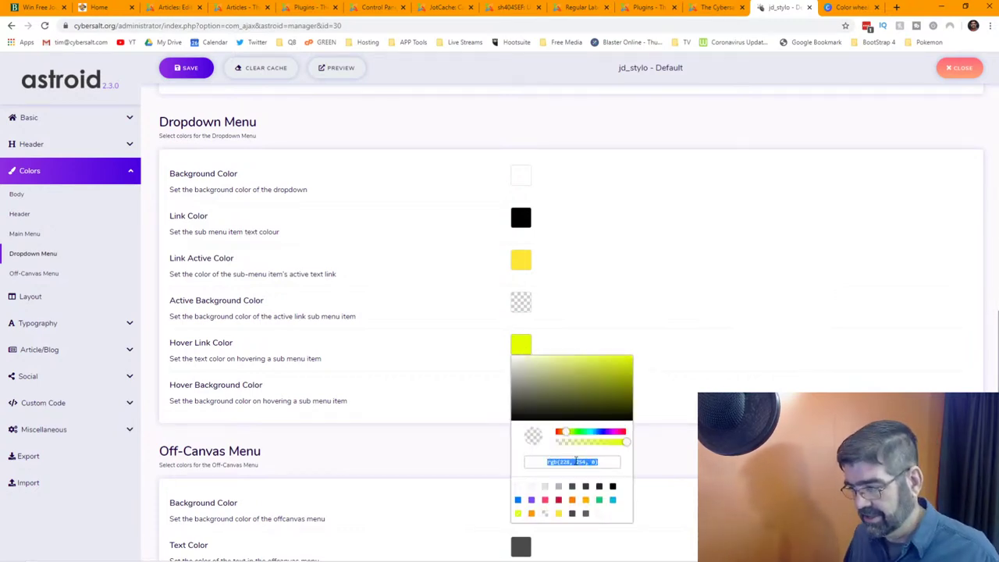
pyautogui.press('super+v')
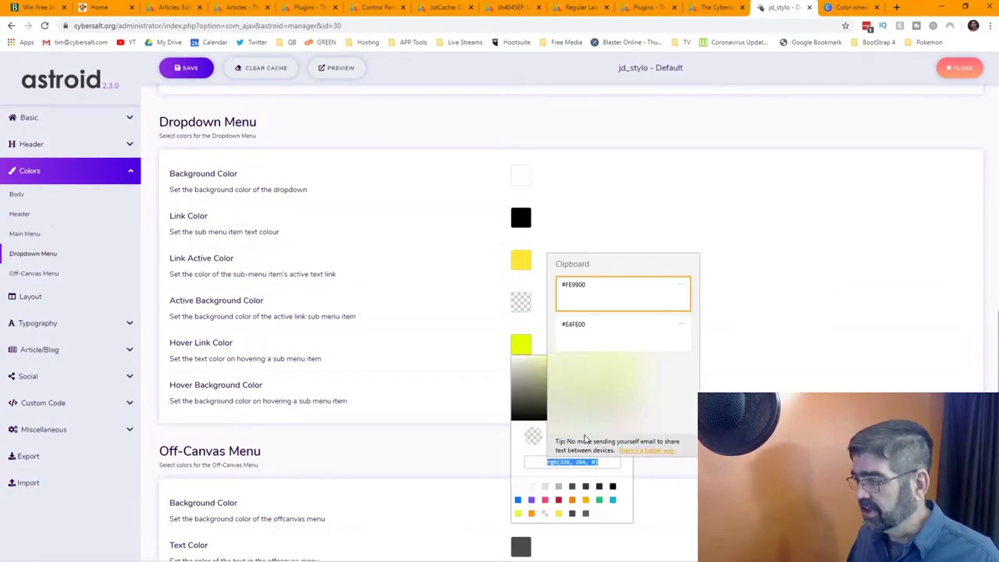
pyautogui.click(599, 331)
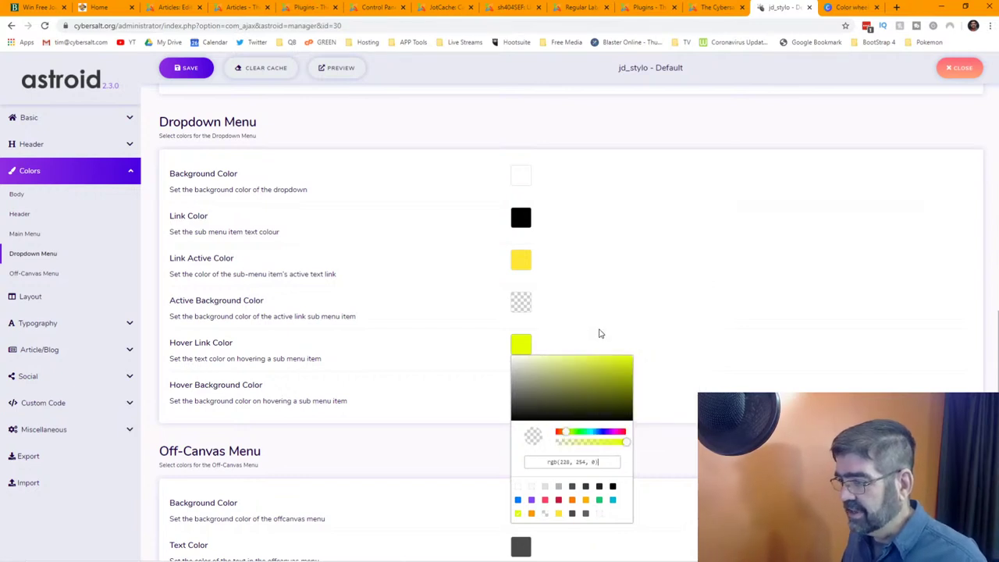
pyautogui.click(723, 348)
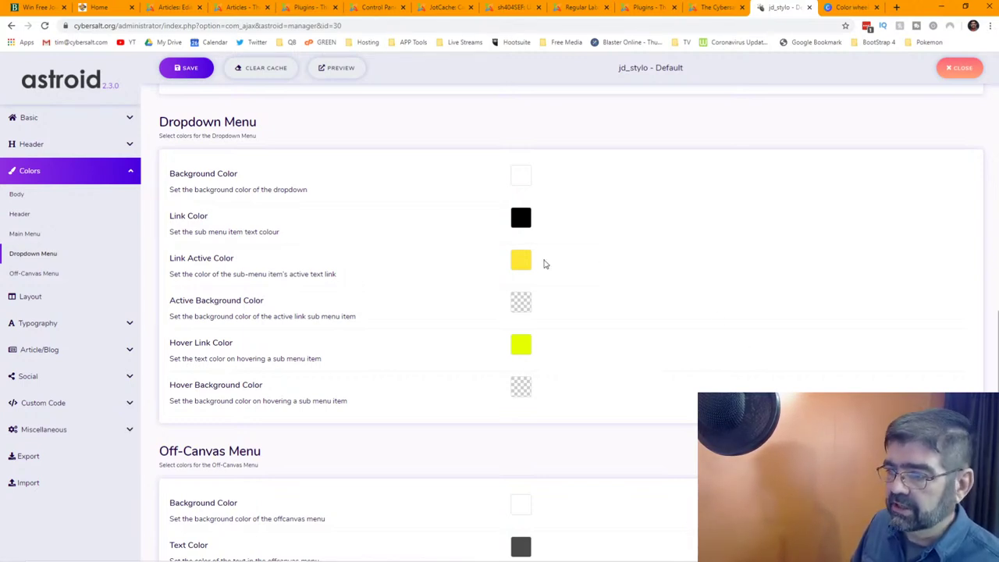
# Set the Off-Canvas Menu's Link Active Color to the orange #FE9900 from the clipboard history
pyautogui.scroll(-3, 584, 274)
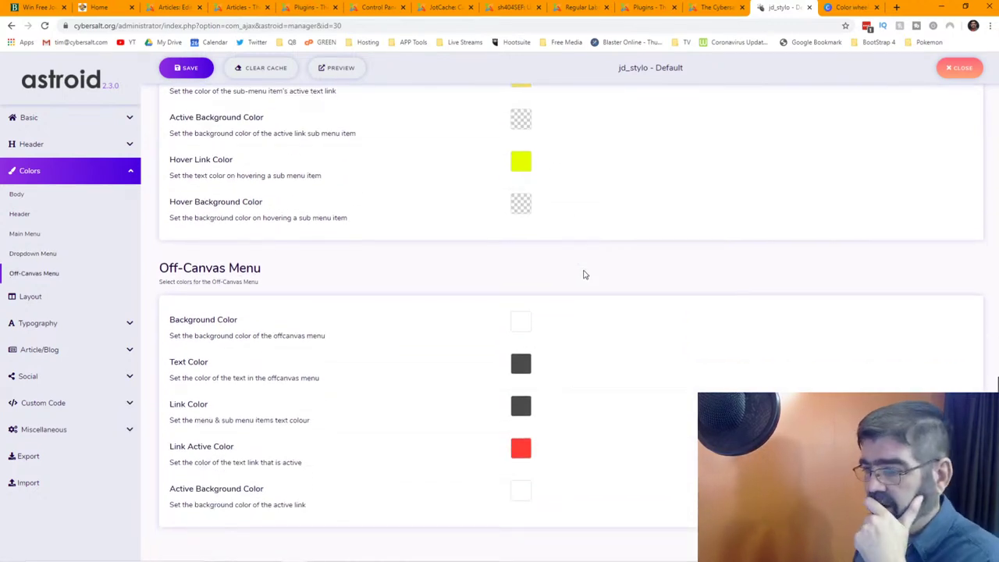
pyautogui.click(521, 453)
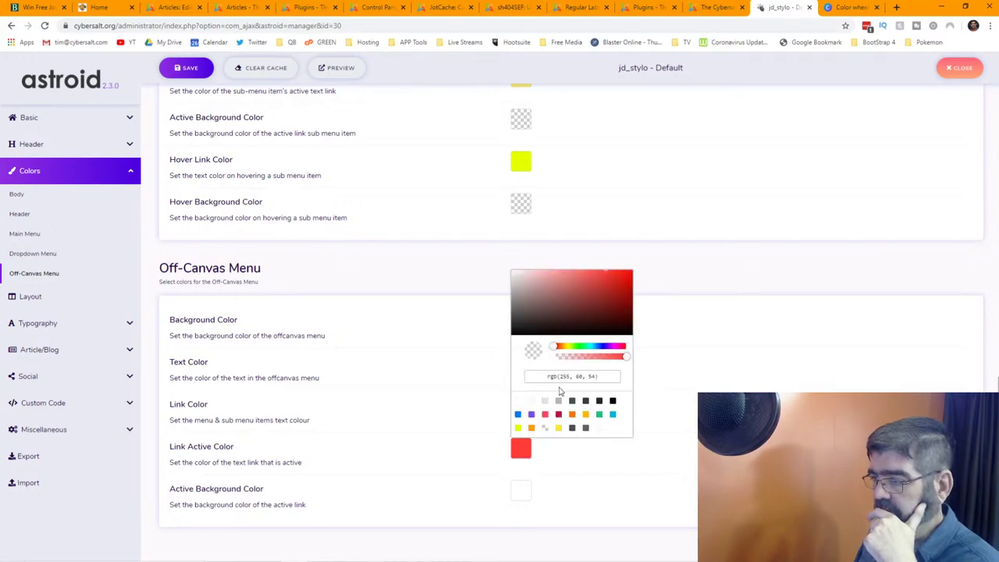
pyautogui.tripleClick(564, 378)
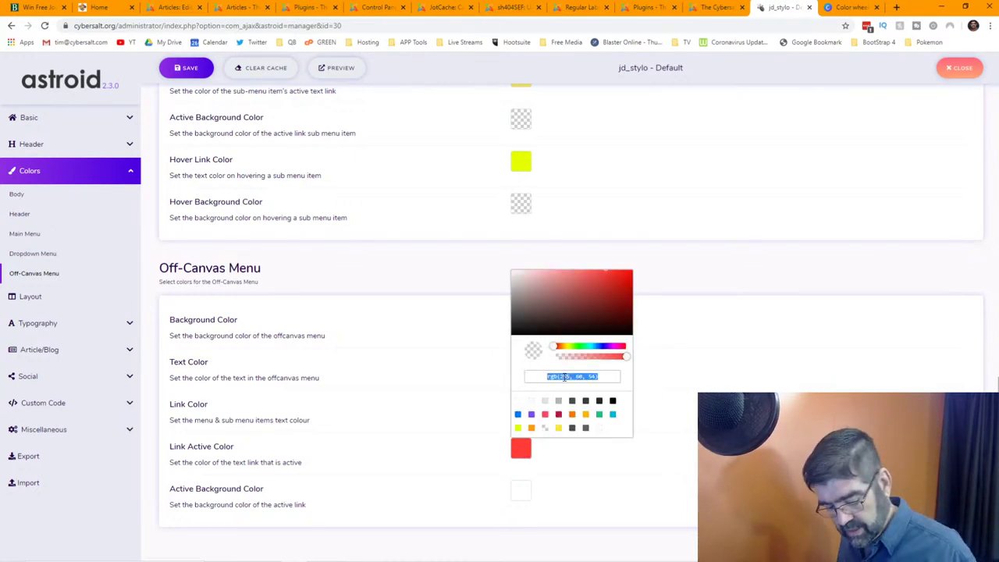
pyautogui.press('super+v')
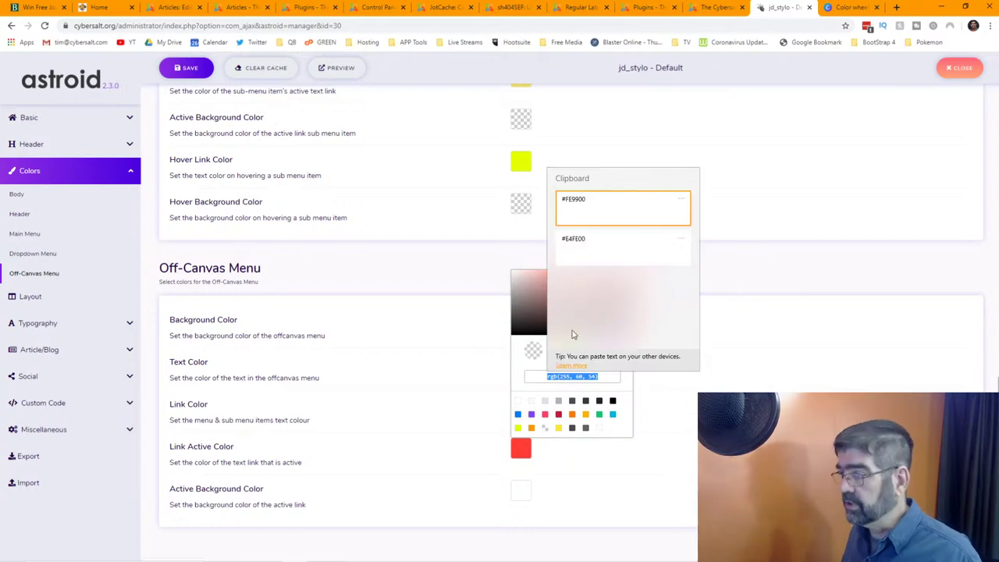
pyautogui.click(595, 211)
pyautogui.press('Return')
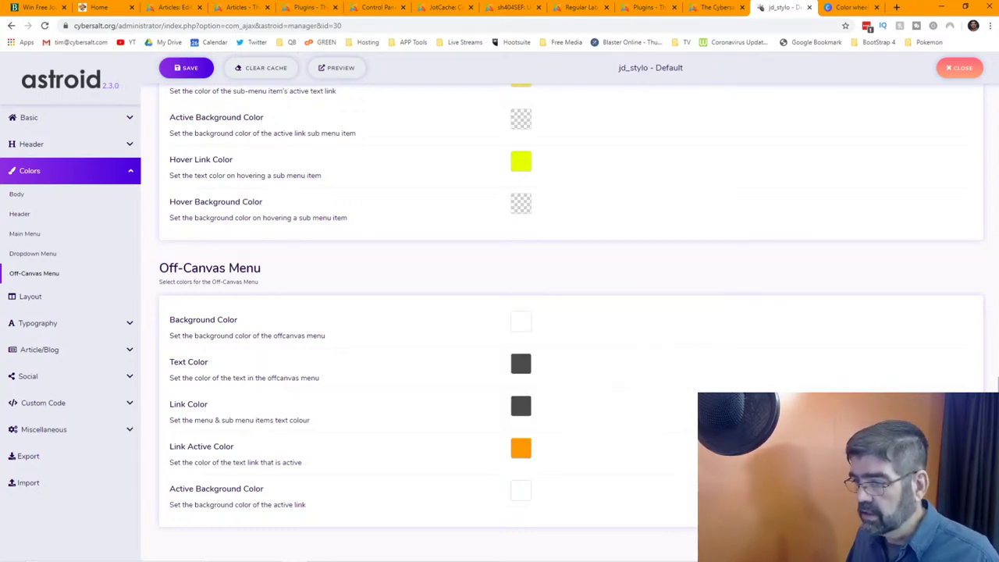
pyautogui.scroll(5, 519, 314)
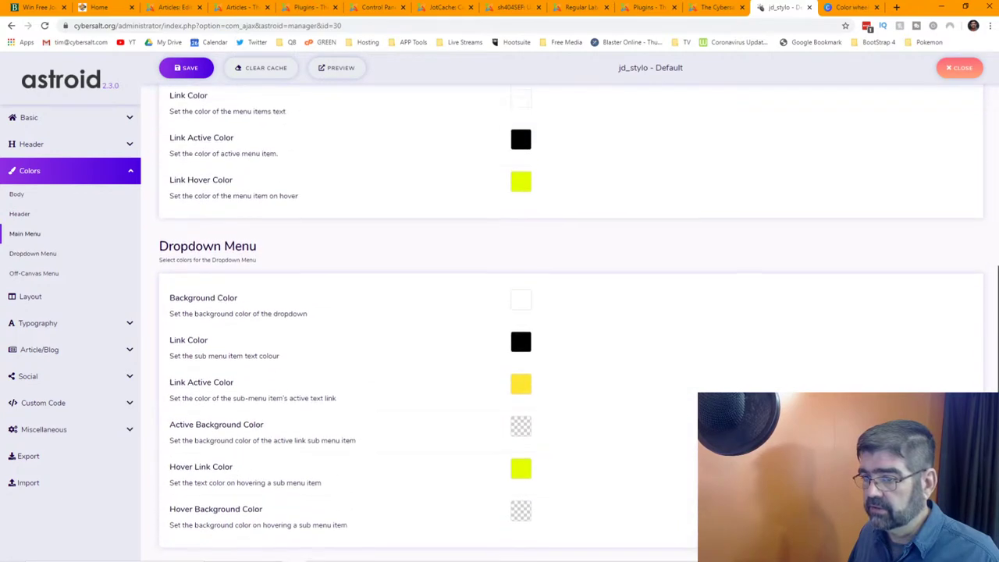
pyautogui.scroll(4, 518, 488)
pyautogui.scroll(-2, 519, 487)
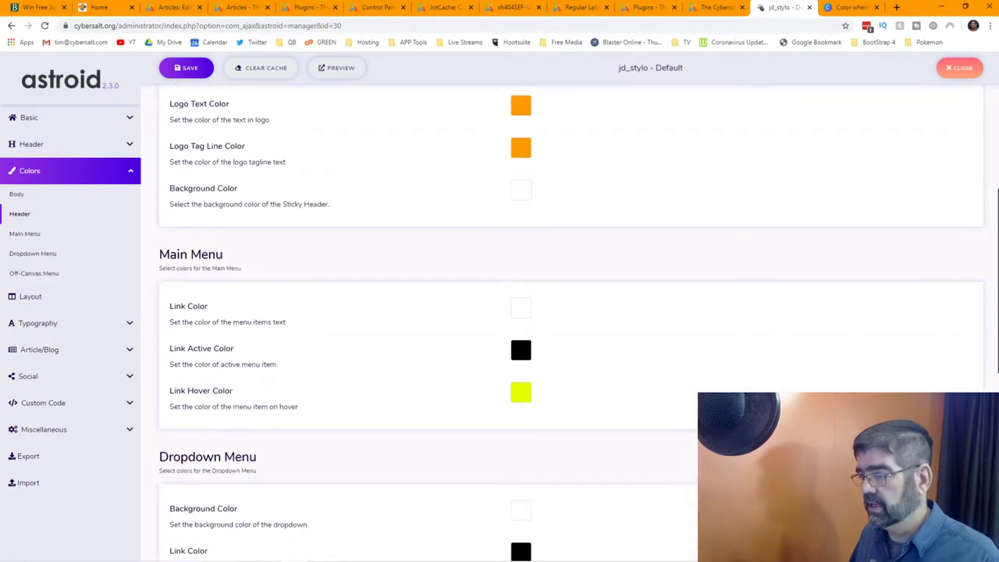
pyautogui.scroll(5, 518, 151)
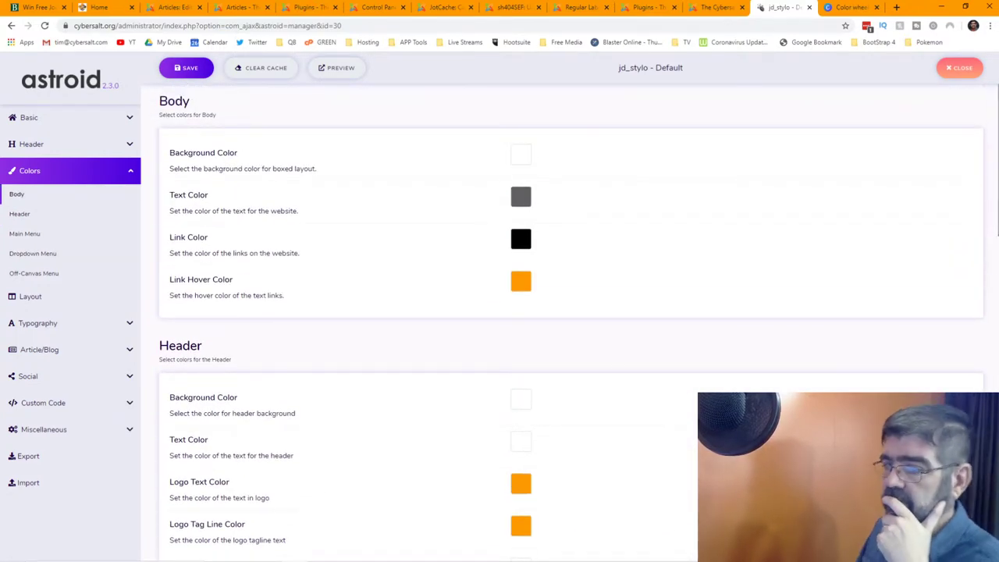
# Clear the sample Address and Phone Number from the Contact Information in the template's Miscellaneous settings
pyautogui.click(76, 438)
pyautogui.scroll(-4, 219, 421)
pyautogui.scroll(-5, 570, 320)
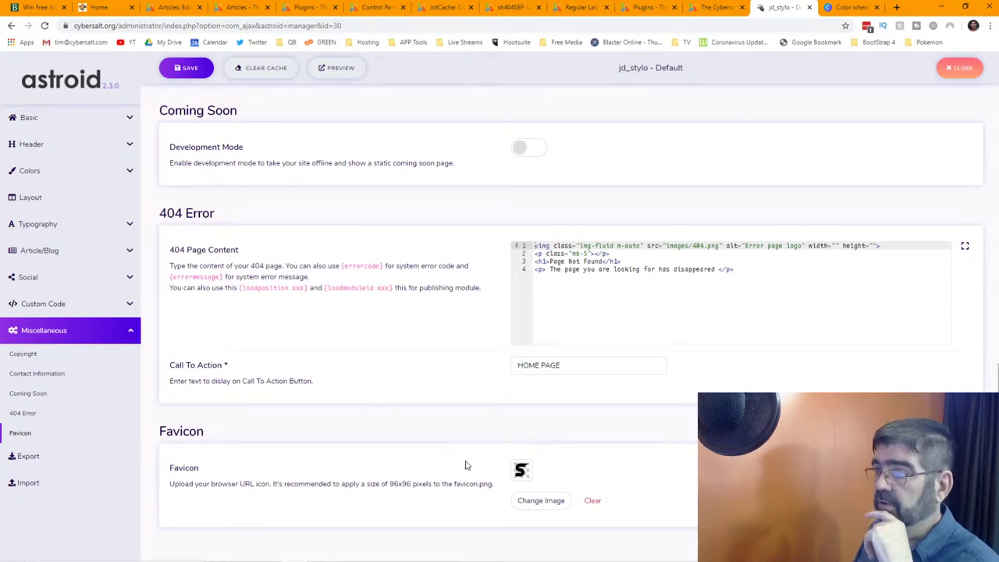
pyautogui.scroll(4, 466, 465)
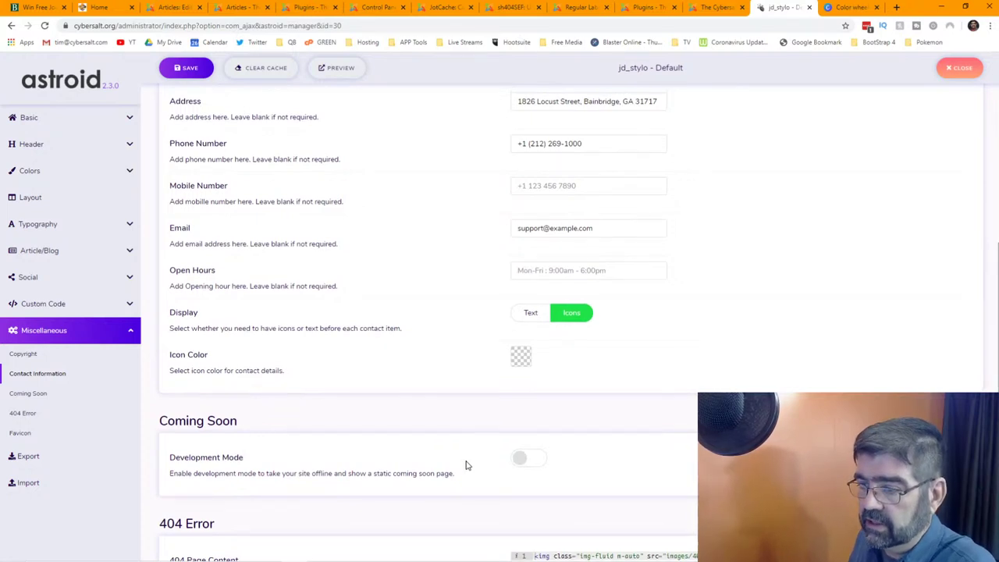
pyautogui.scroll(3, 466, 465)
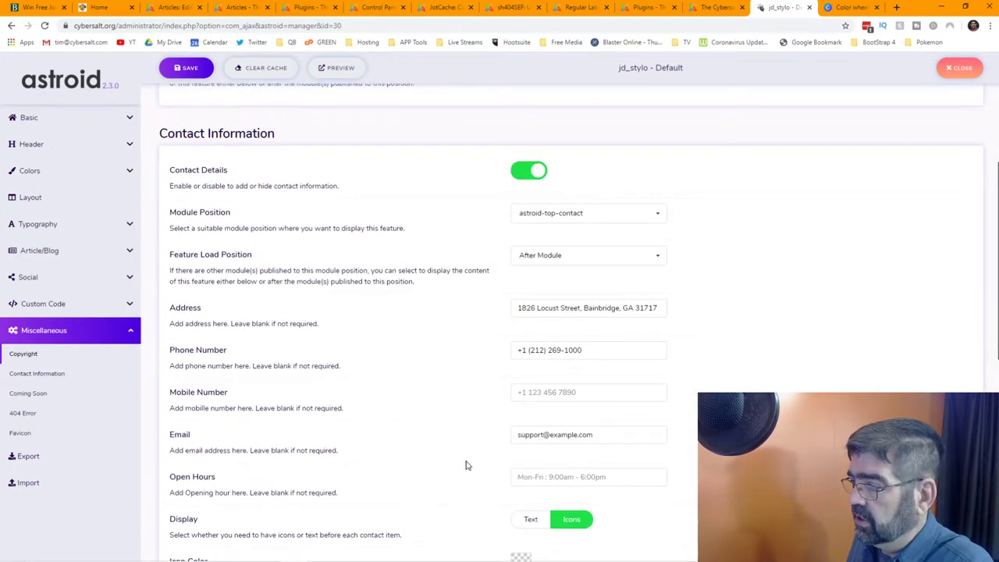
pyautogui.moveTo(664, 309); pyautogui.dragTo(477, 310)
pyautogui.press('BackSpace')
pyautogui.moveTo(589, 348); pyautogui.dragTo(450, 346)
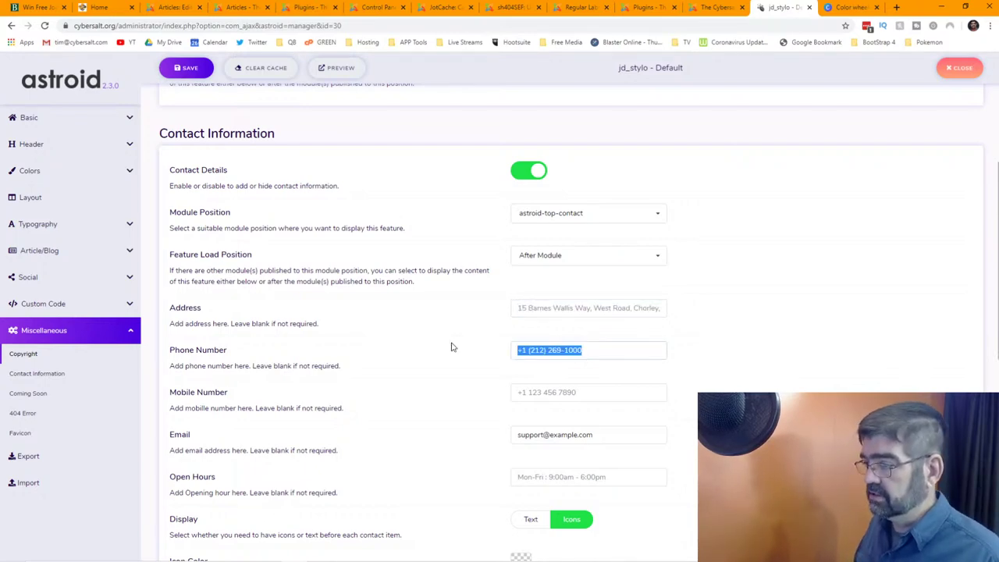
pyautogui.press('BackSpace')
# Check the site's home page, clear the sample Email from the Contact Information, and save the template settings
pyautogui.click(109, 8)
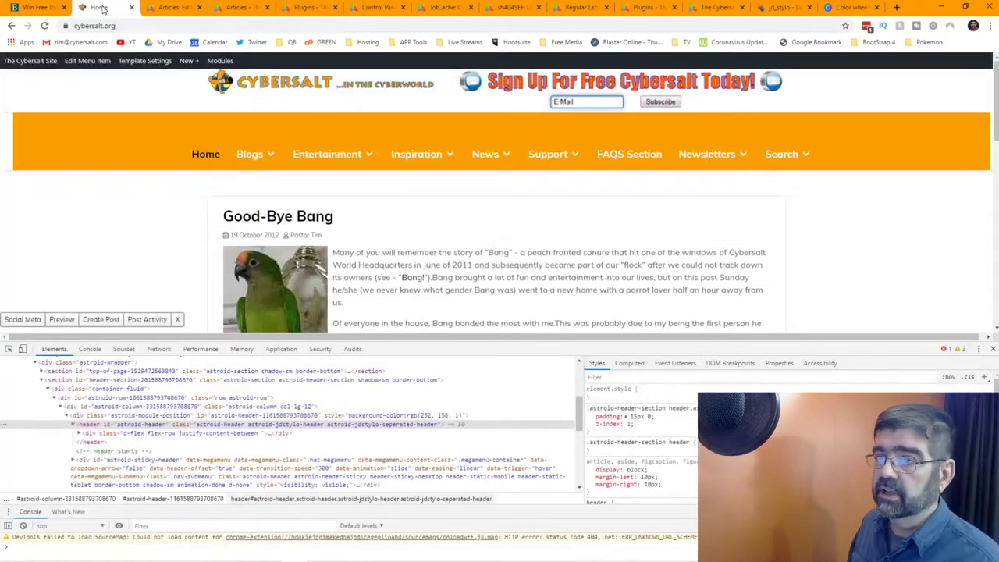
pyautogui.click(773, 7)
pyautogui.moveTo(604, 435); pyautogui.dragTo(493, 422)
pyautogui.press('BackSpace')
pyautogui.scroll(-1, 724, 328)
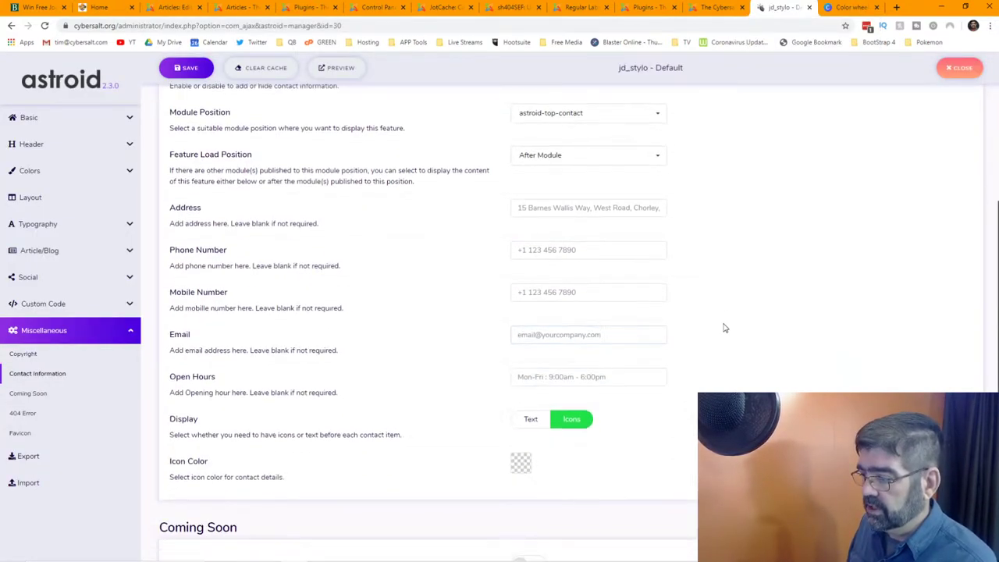
pyautogui.scroll(5, 725, 328)
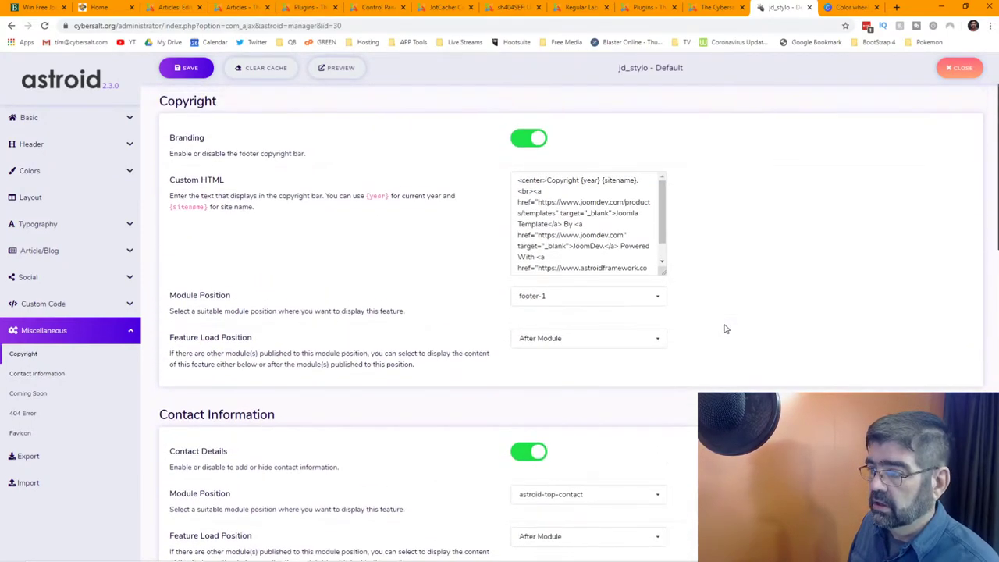
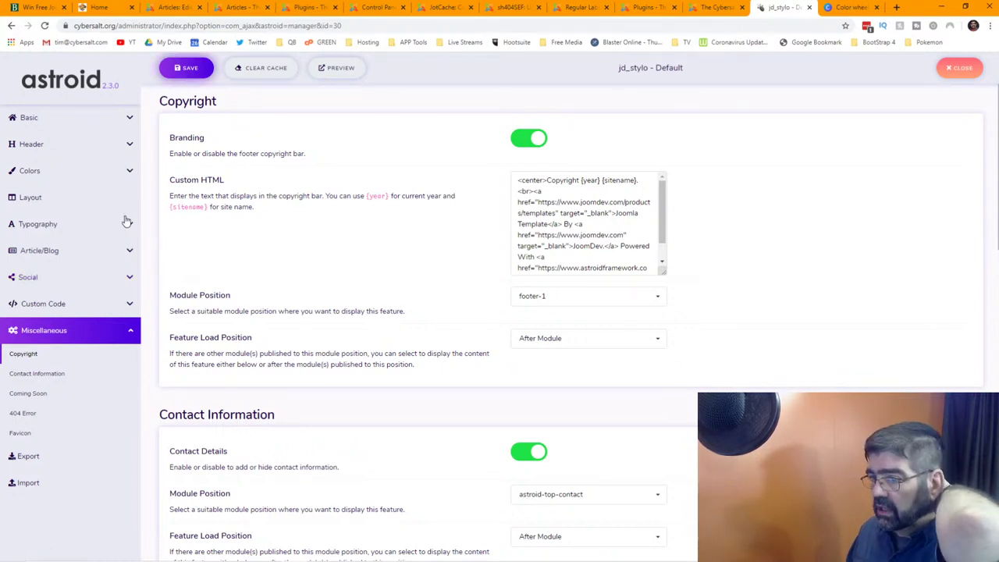
pyautogui.hotkey('ctrl', 's')
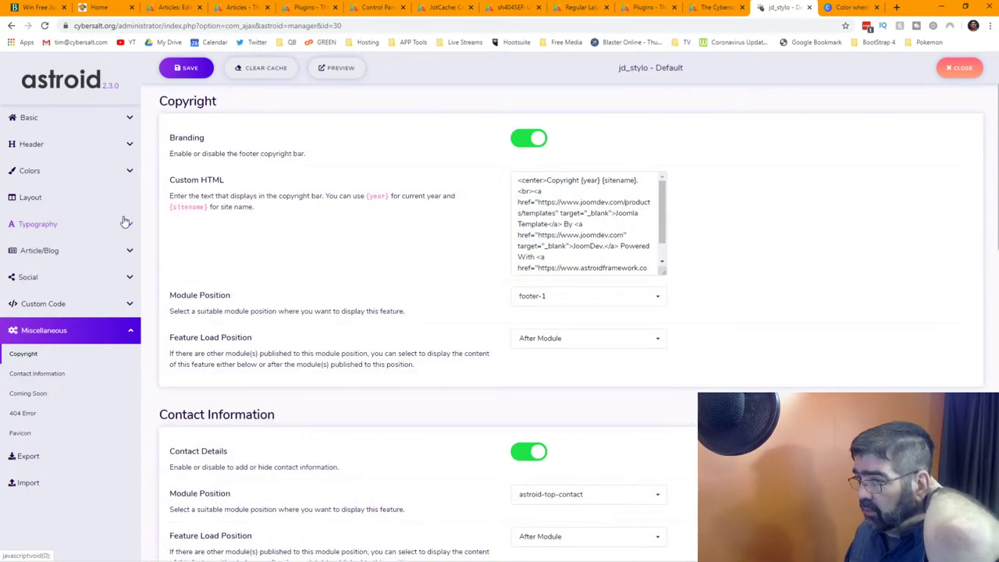
# Look through the template's Header settings, from the header element and logo options to the sticky header and animation
pyautogui.click(47, 145)
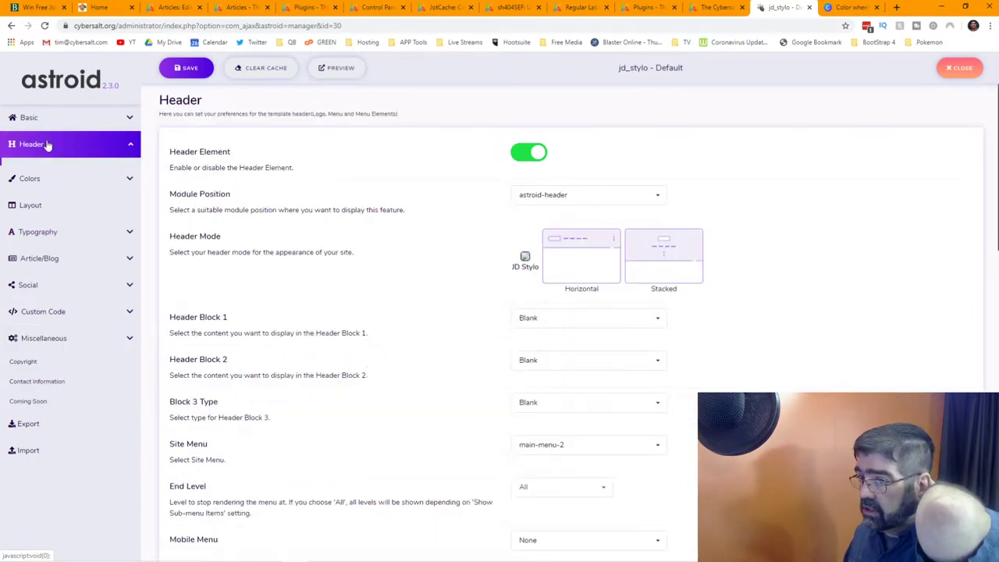
pyautogui.scroll(-10, 765, 305)
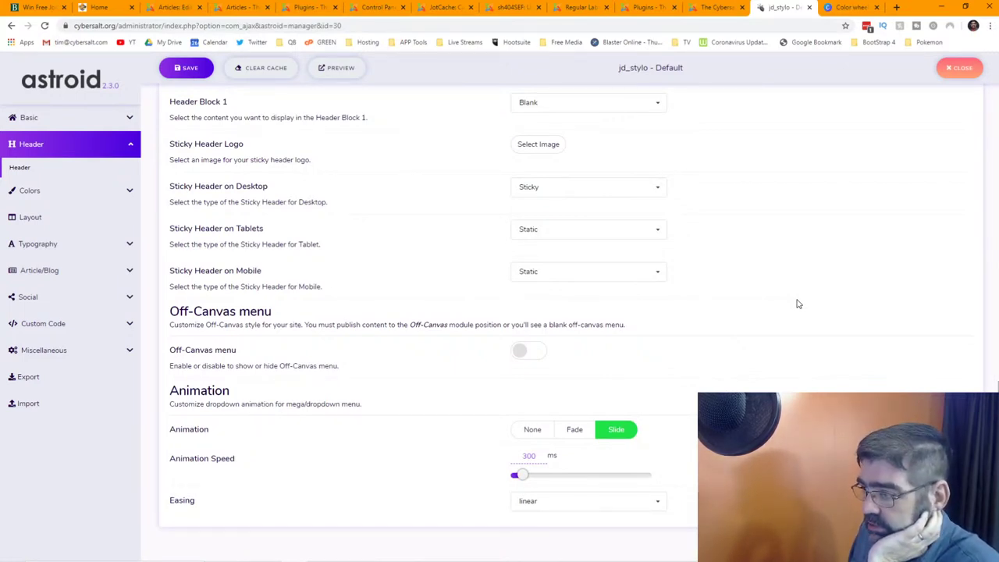
pyautogui.scroll(7, 798, 303)
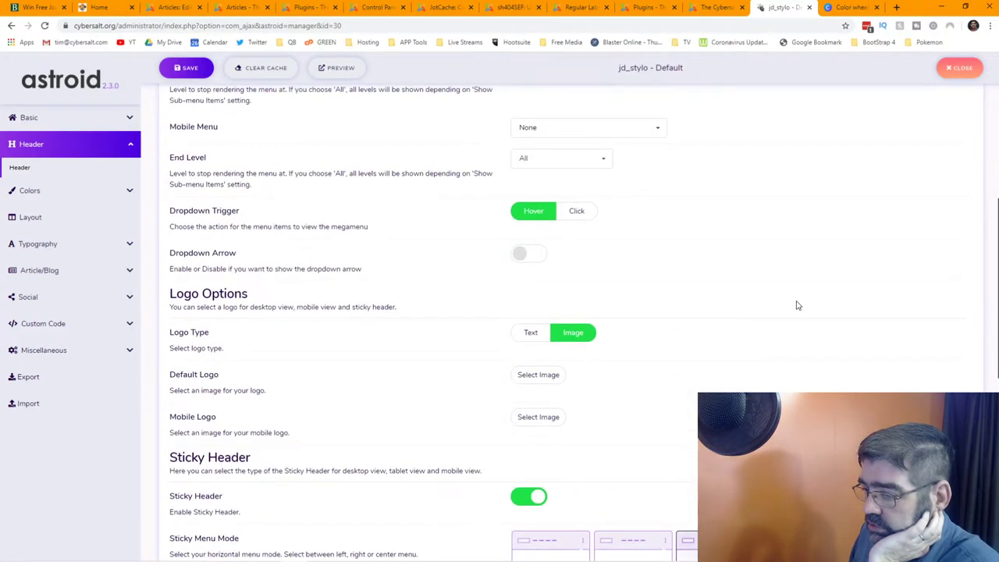
pyautogui.scroll(5, 797, 306)
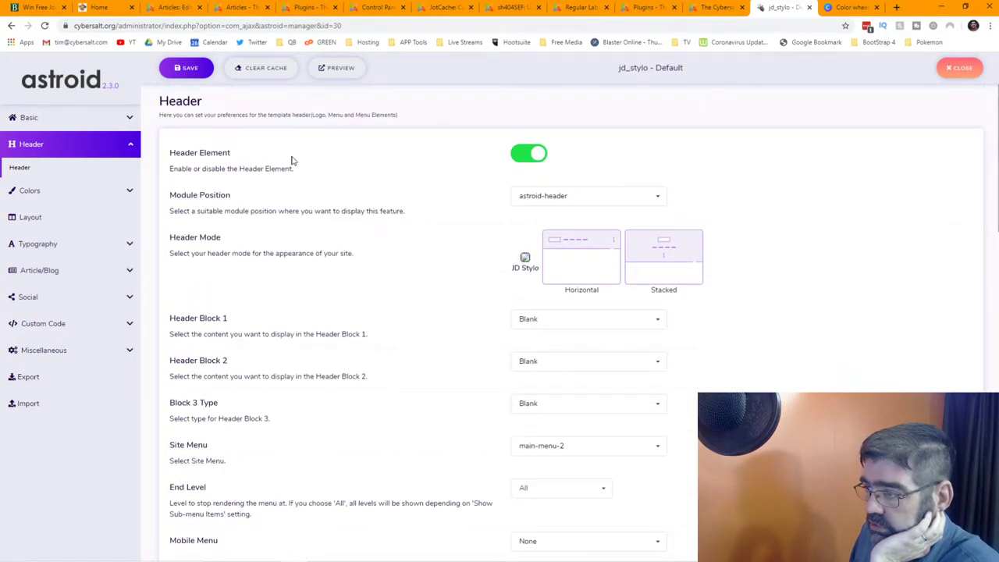
# Set the Preloader color in the template's Basic settings to the orange #FE9900 from the clipboard history
pyautogui.click(25, 119)
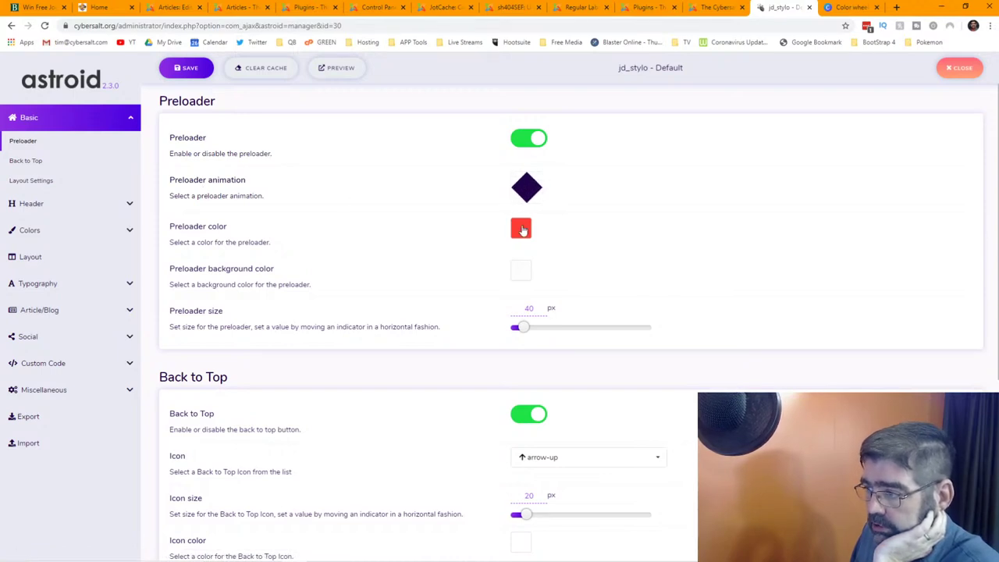
pyautogui.click(522, 229)
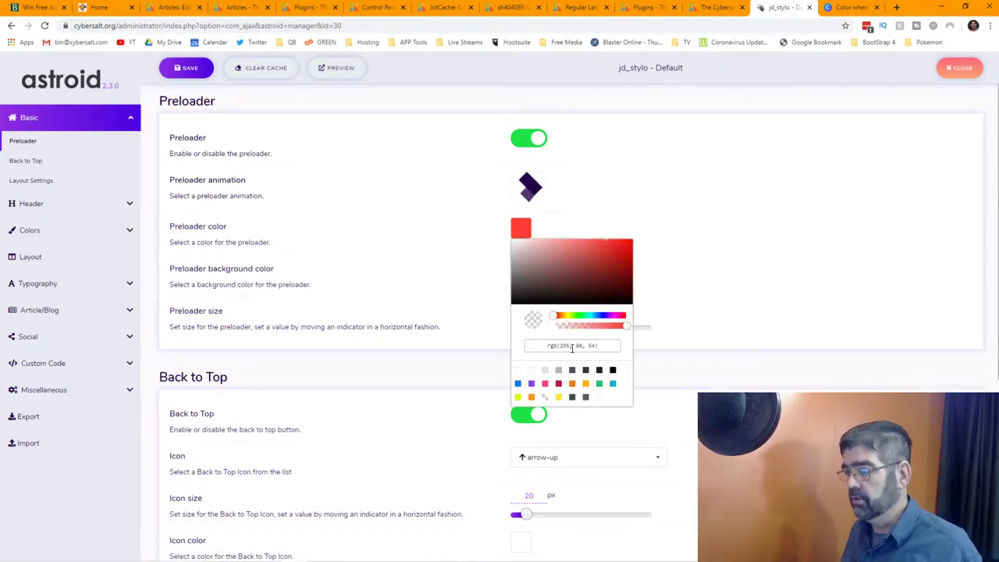
pyautogui.tripleClick(573, 348)
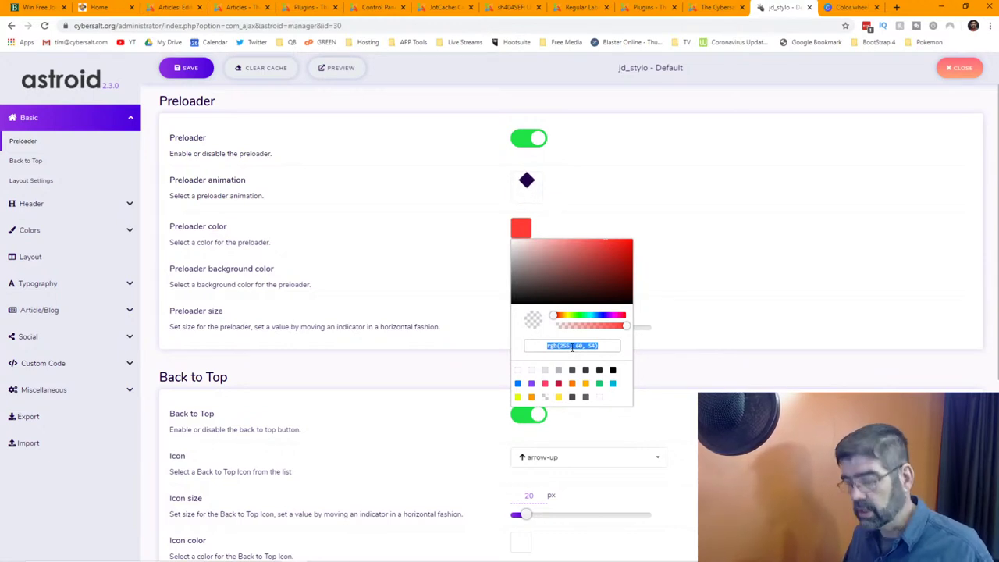
pyautogui.press('super+v')
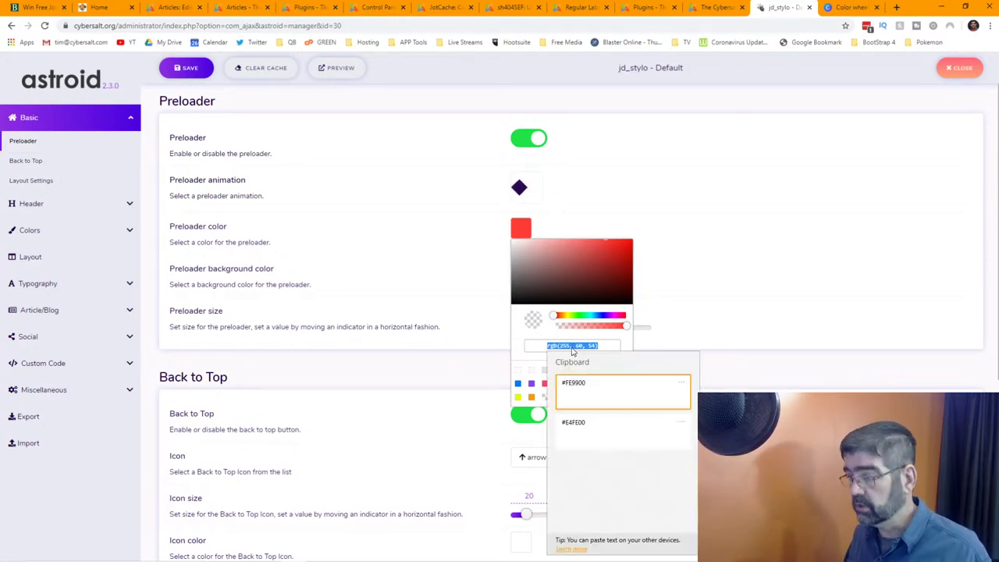
pyautogui.click(592, 394)
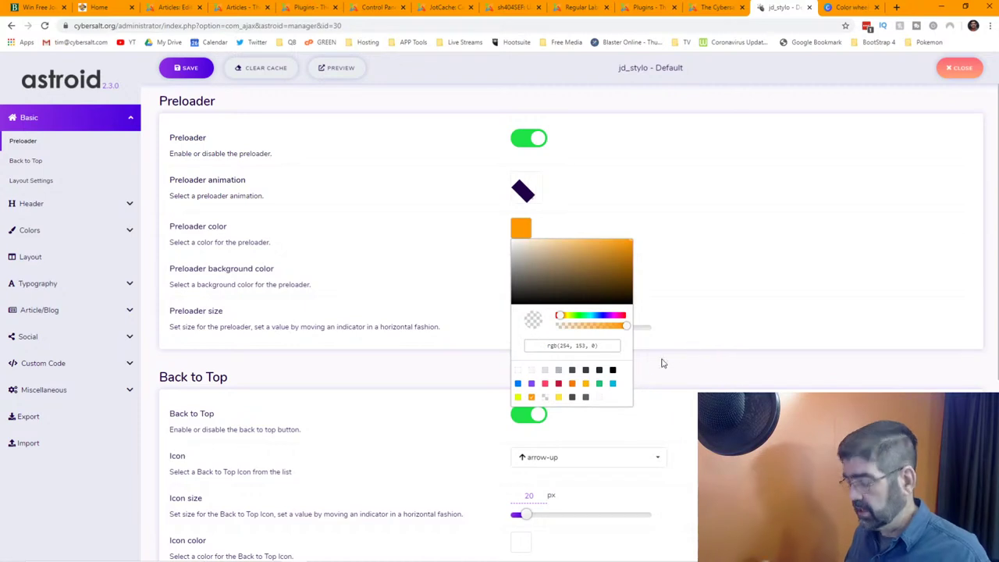
pyautogui.click(681, 216)
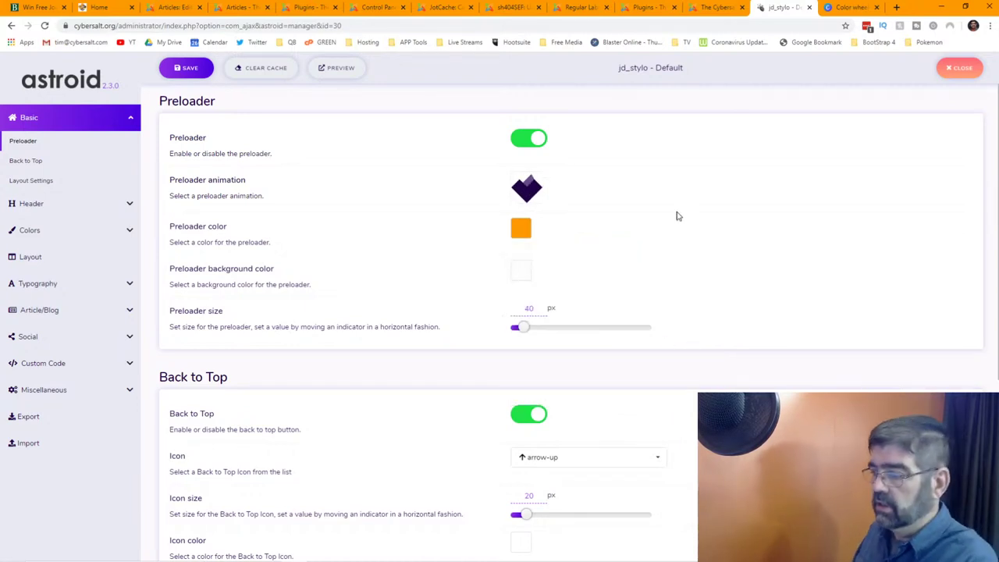
# Set the Back to Top icon's background color to the orange rgb(254, 153, 0)
pyautogui.scroll(-2, 705, 230)
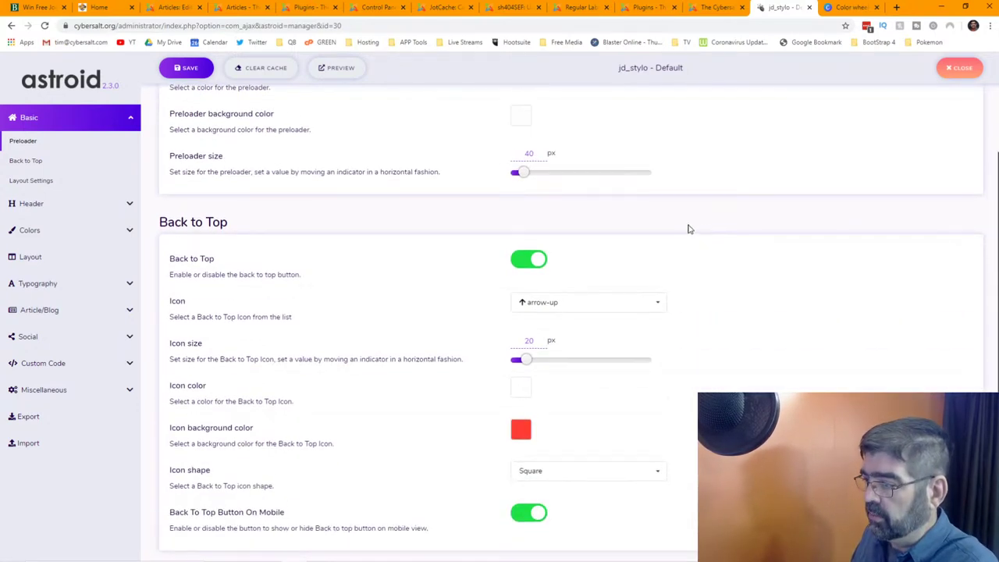
pyautogui.click(521, 430)
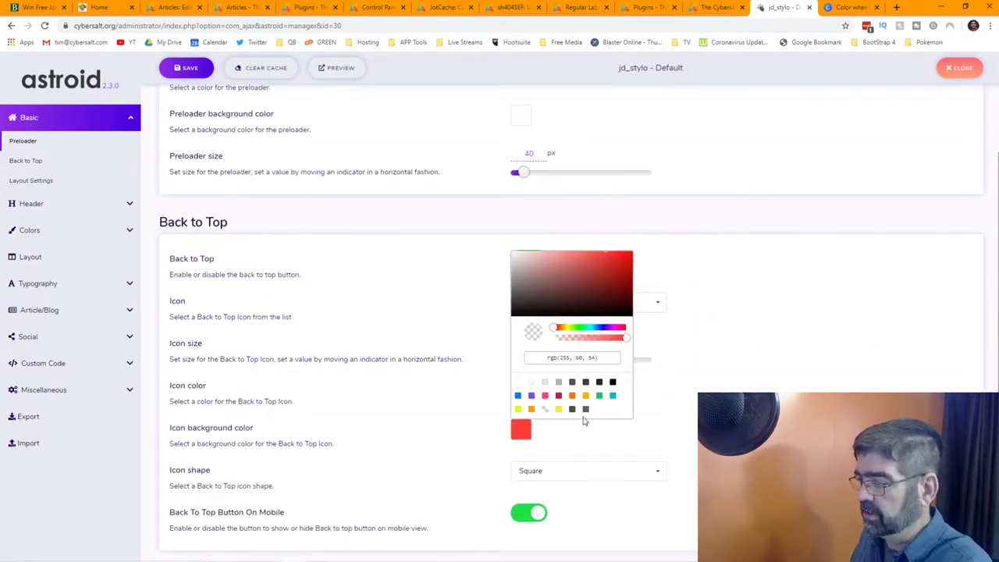
pyautogui.tripleClick(568, 358)
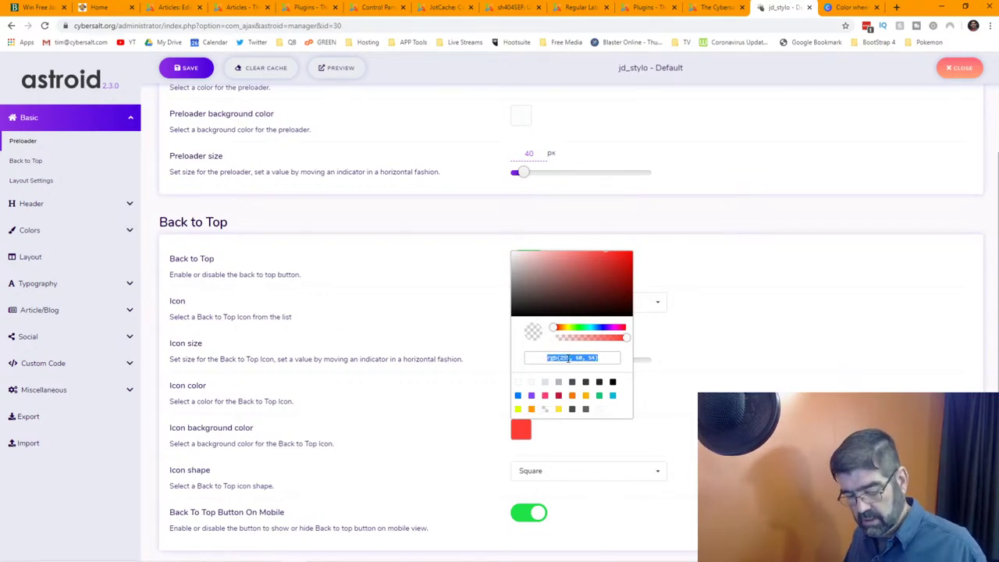
pyautogui.write('rgb(255, 153, 0)')
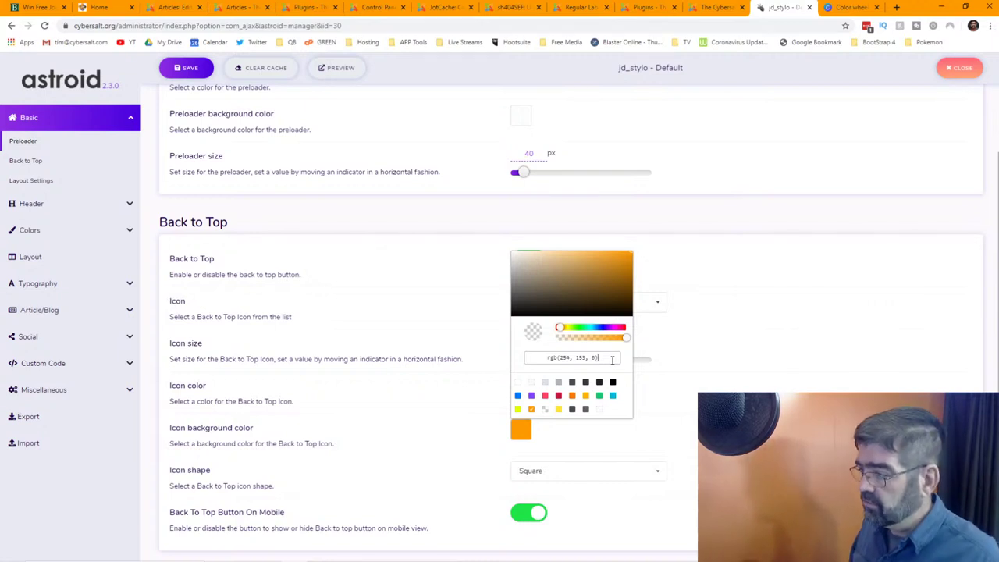
pyautogui.click(668, 442)
# Try the preset orange swatches rgb(251, 121, 6) and rgb(255, 180, 0) as the Back to Top icon's background color
pyautogui.click(513, 438)
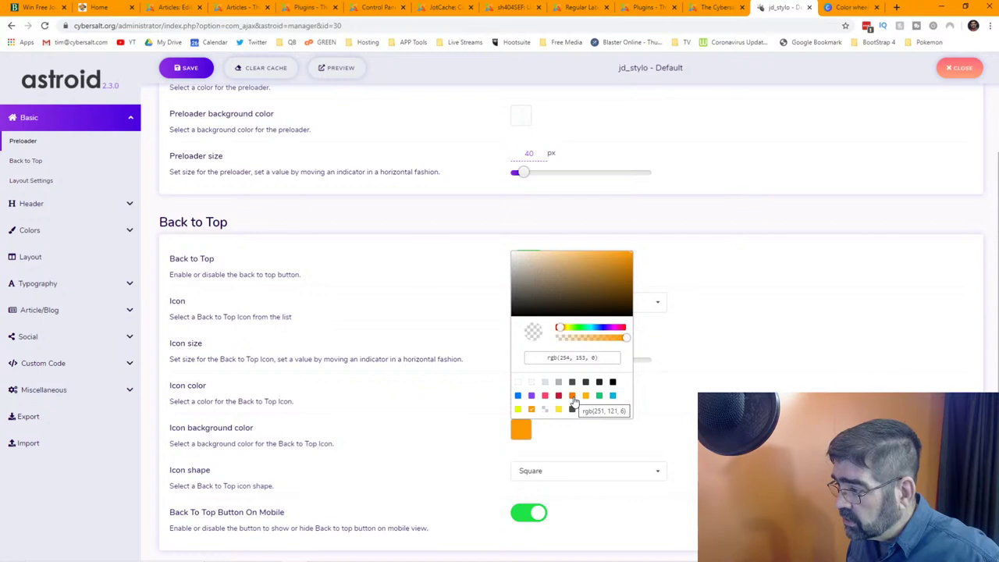
pyautogui.click(572, 396)
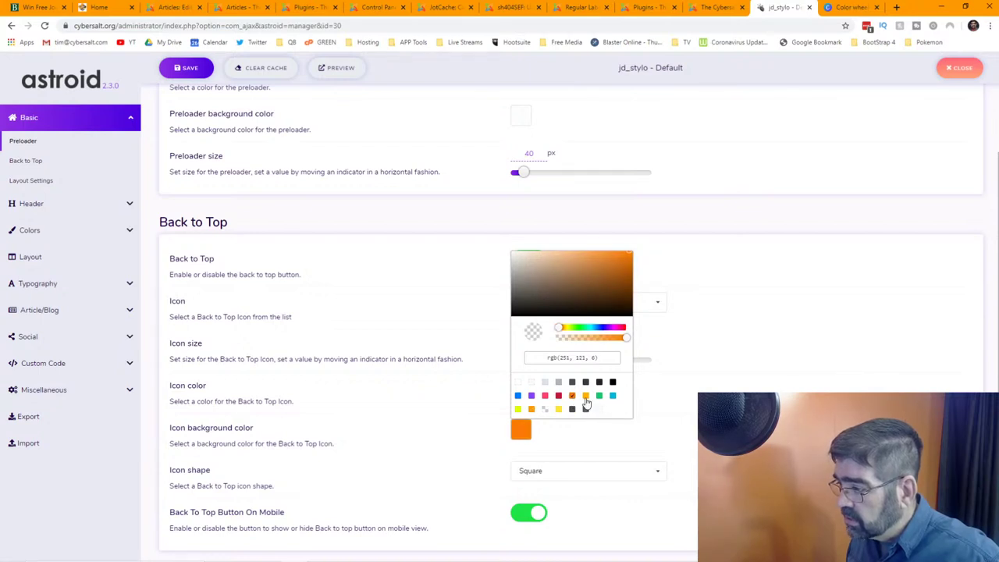
pyautogui.click(586, 396)
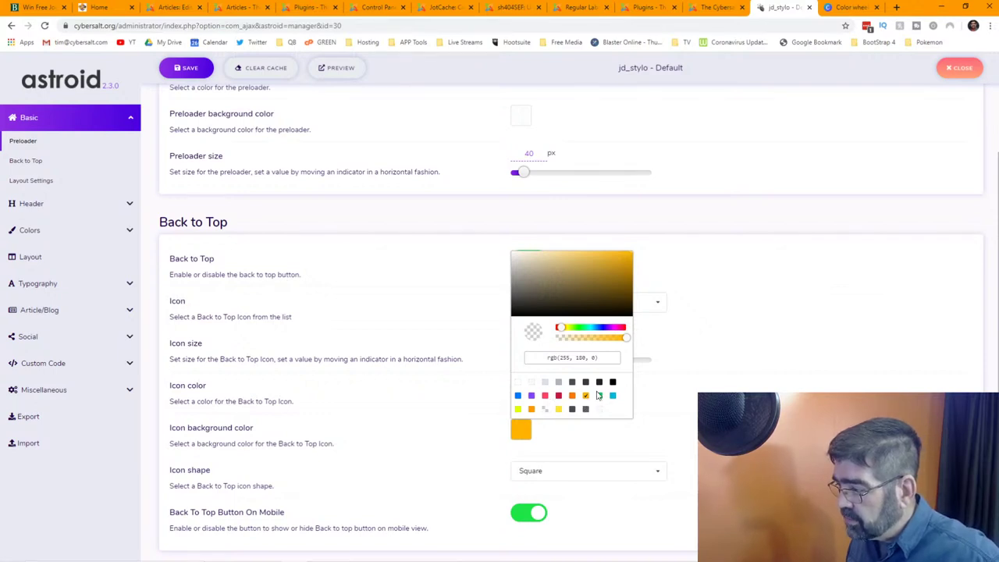
# Set the Back to Top icon's background color back to #fe9900 and save the template settings
pyautogui.tripleClick(564, 356)
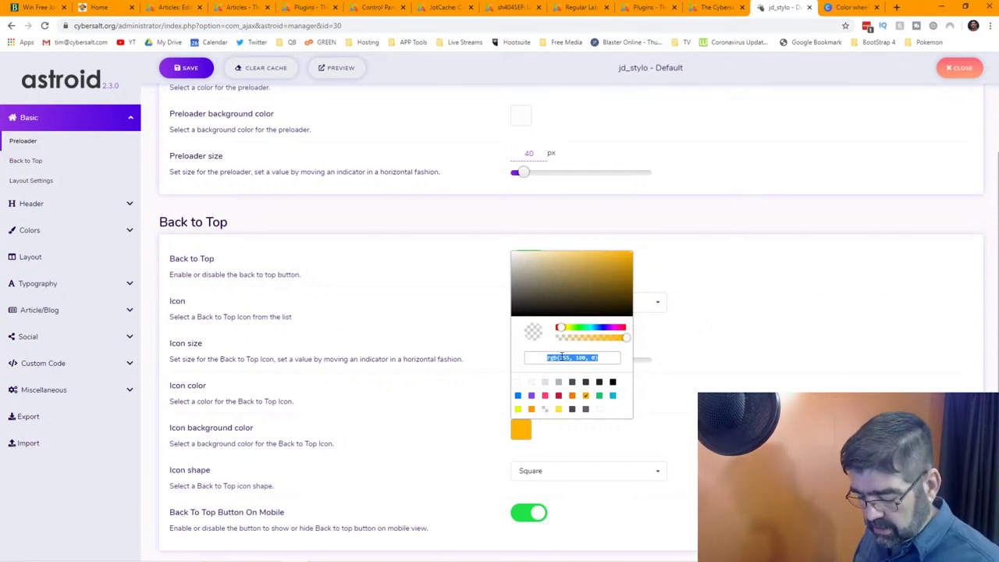
pyautogui.write('#fe99e')
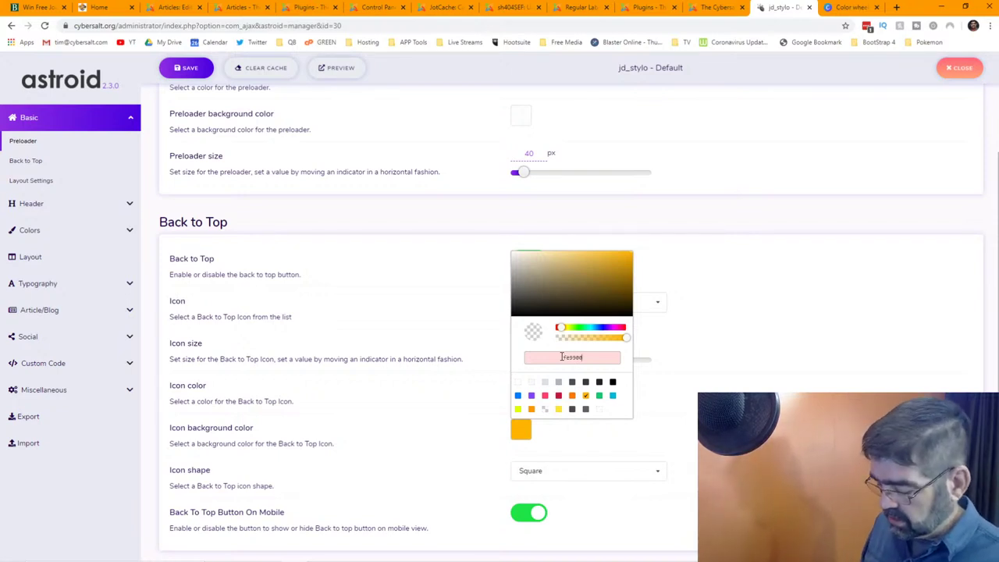
pyautogui.write('0')
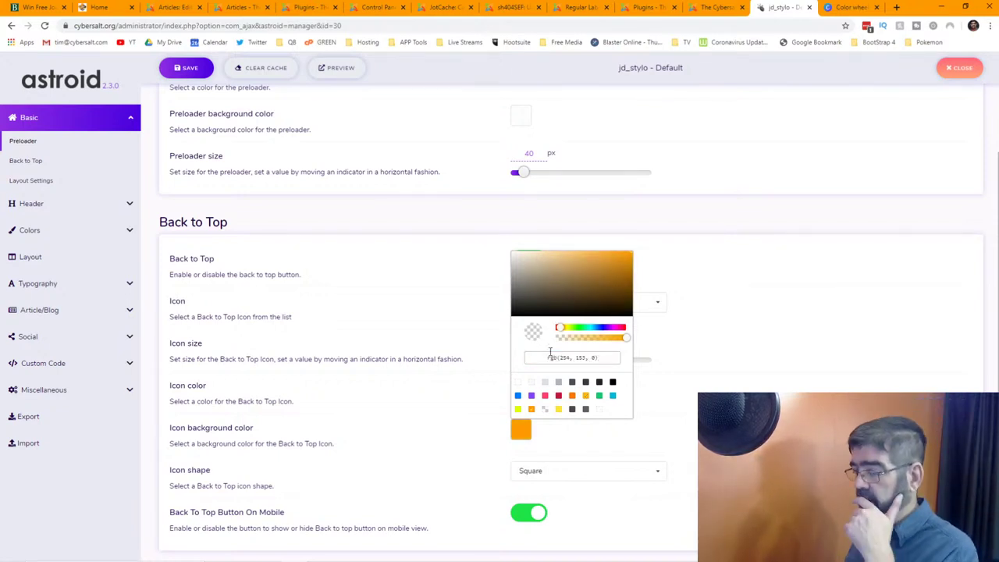
pyautogui.click(694, 382)
pyautogui.scroll(-2, 647, 379)
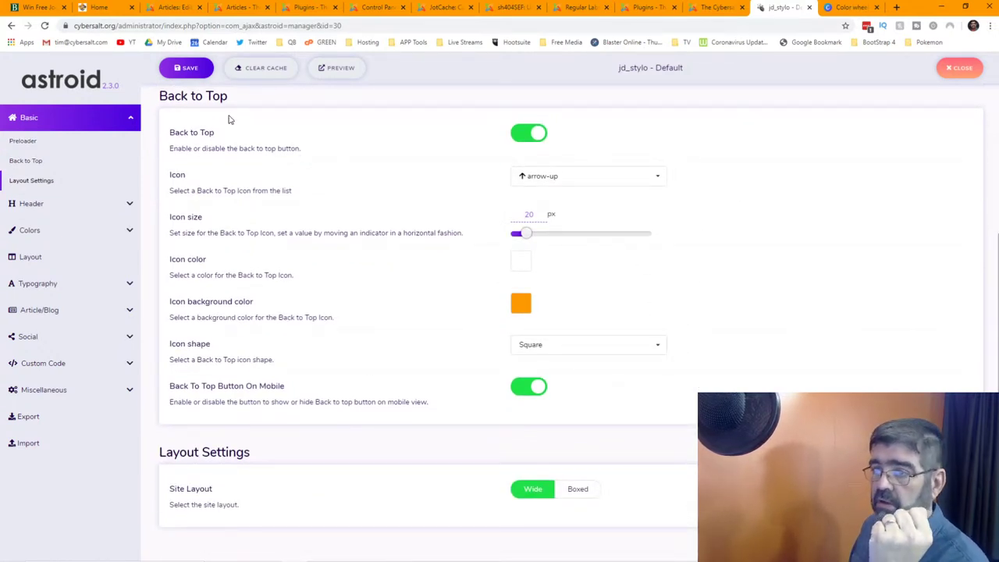
pyautogui.click(184, 73)
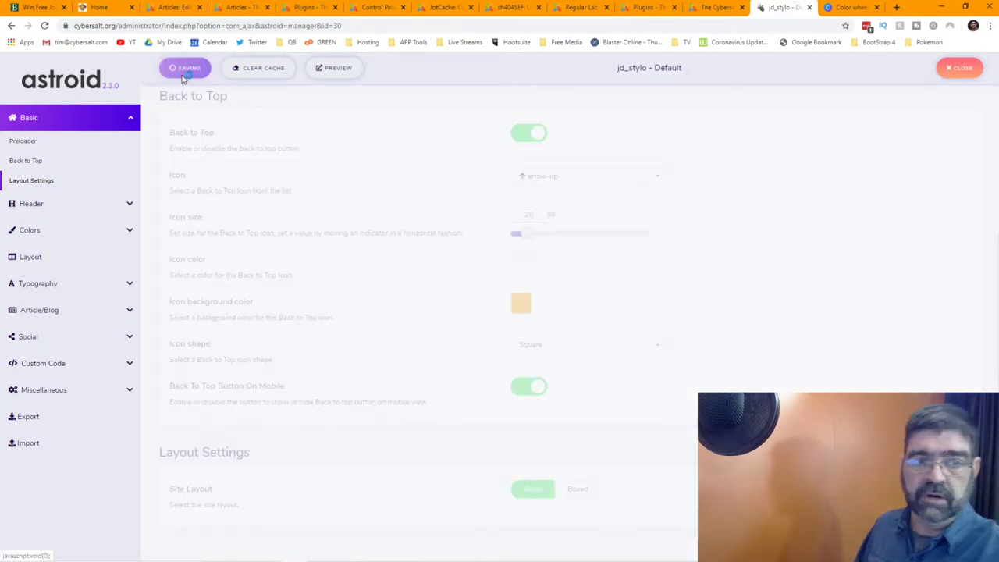
# Reload the Cybersalt site's home page and close the developer tools
pyautogui.click(102, 7)
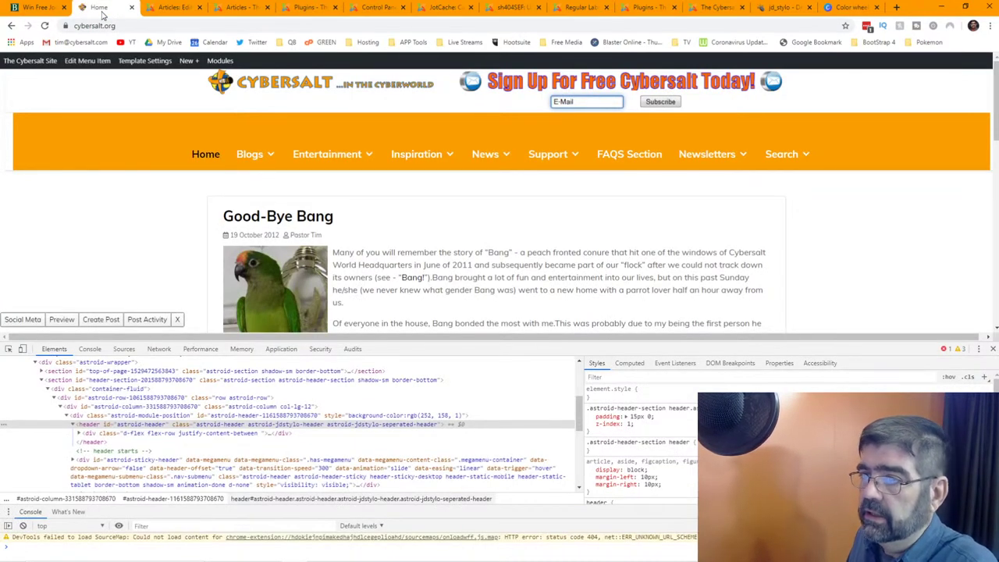
pyautogui.click(44, 25)
pyautogui.click(994, 349)
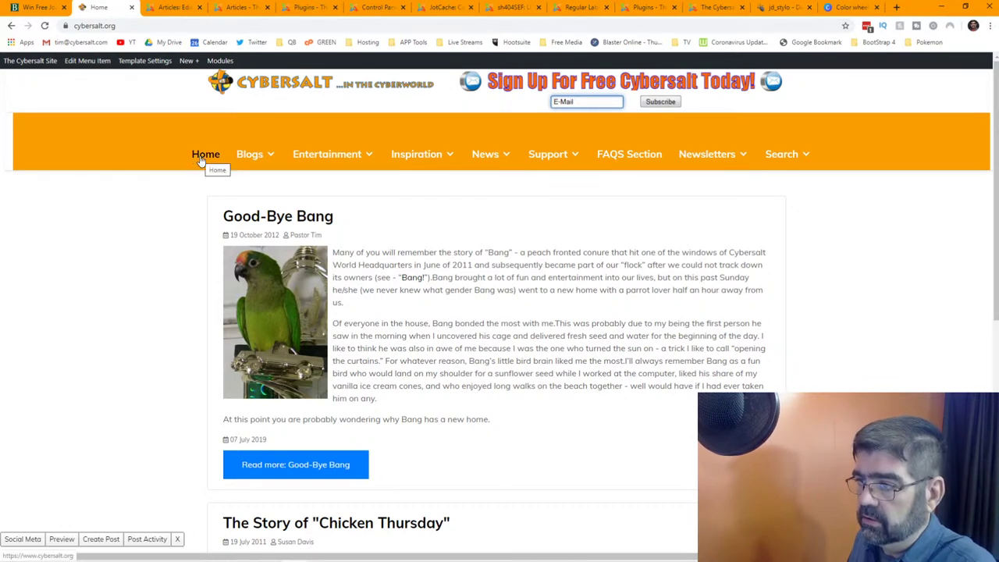
# Check the main menu's hover colors and dropdowns on the home page and look over the article list
pyautogui.moveTo(257, 164)
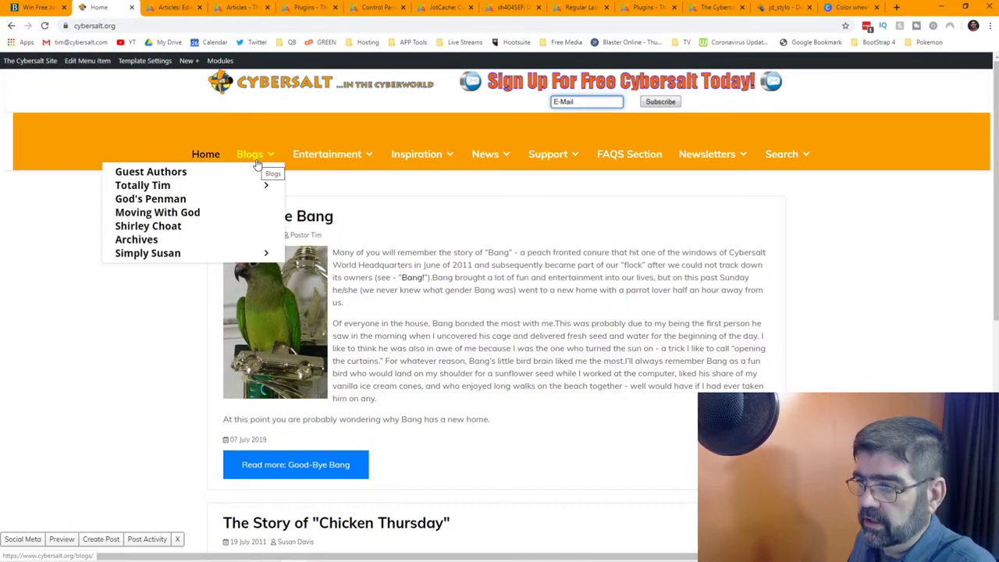
pyautogui.moveTo(326, 162)
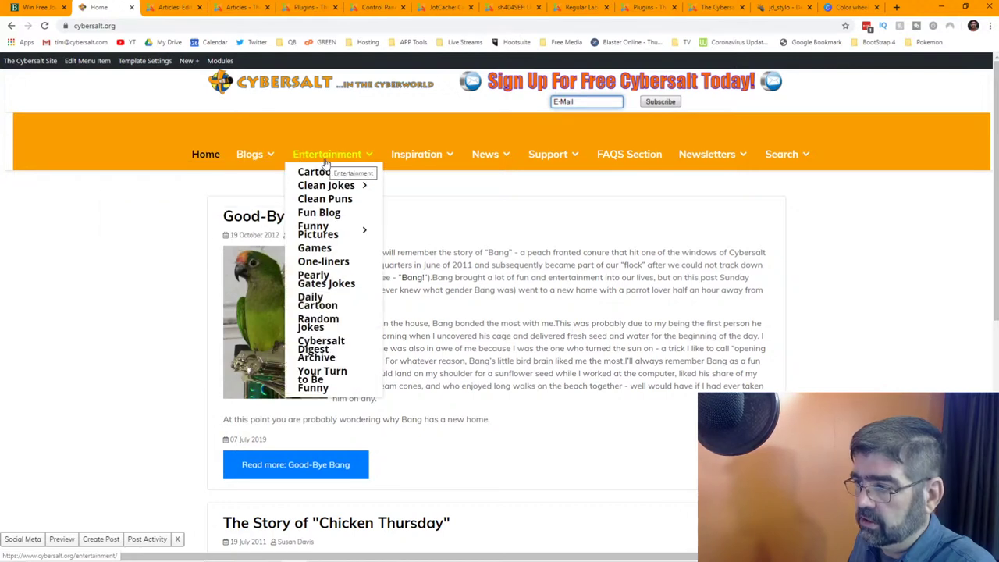
pyautogui.moveTo(486, 156)
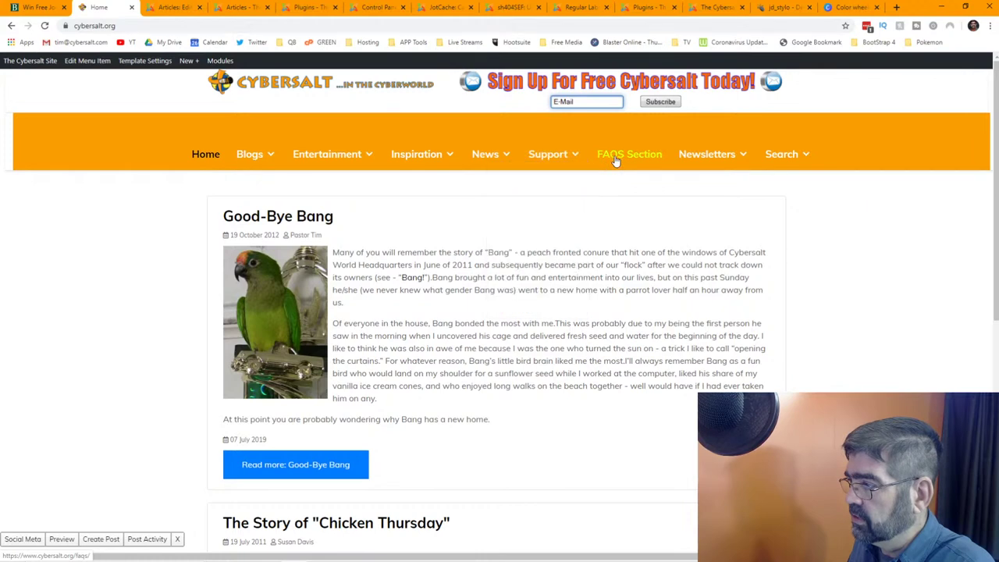
pyautogui.scroll(-2, 454, 302)
pyautogui.scroll(-1, 454, 302)
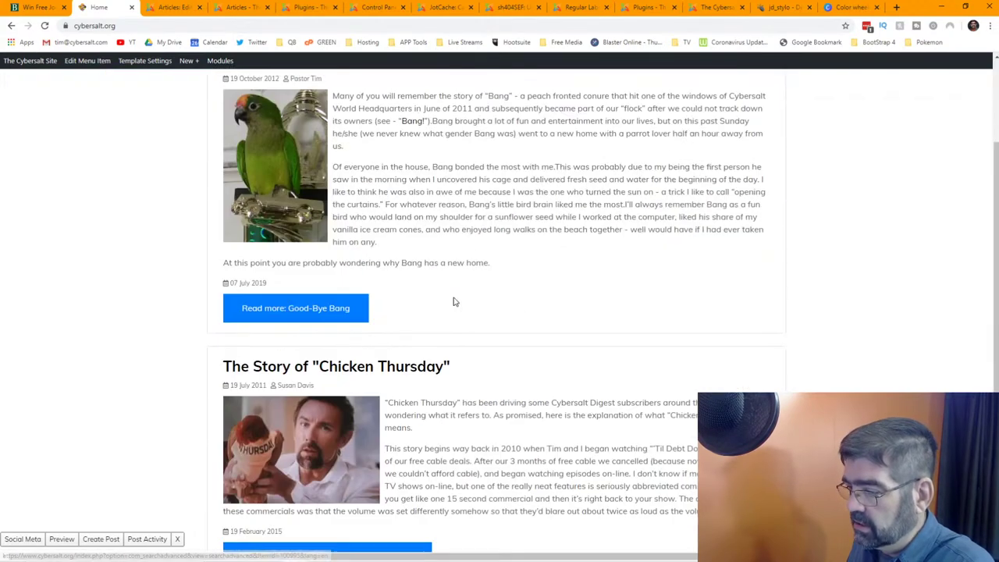
pyautogui.scroll(3, 456, 344)
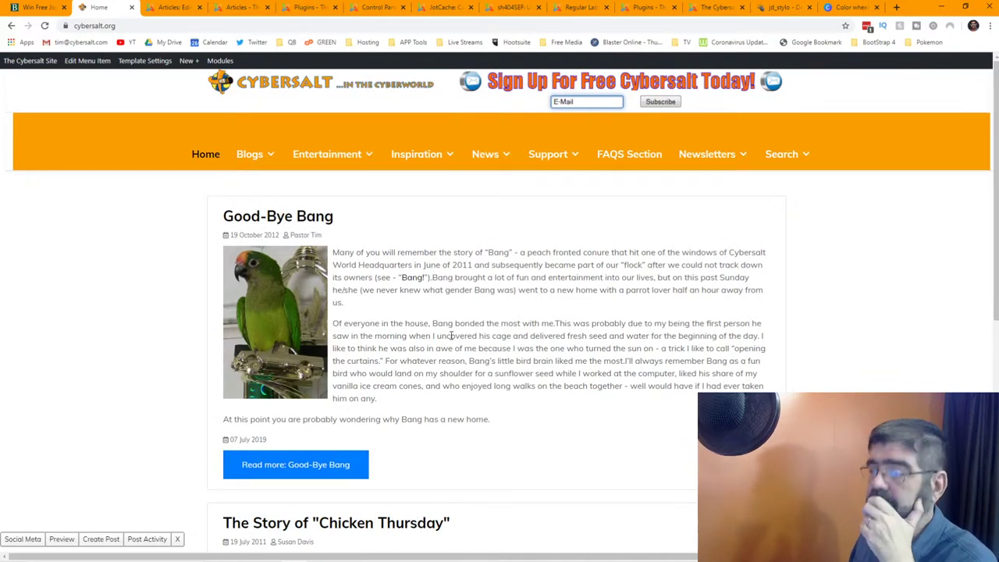
# Open the color combination choices on Canva's Color wheel page and glance at the Cybersalt logo in PaintShop Pro
pyautogui.click(853, 9)
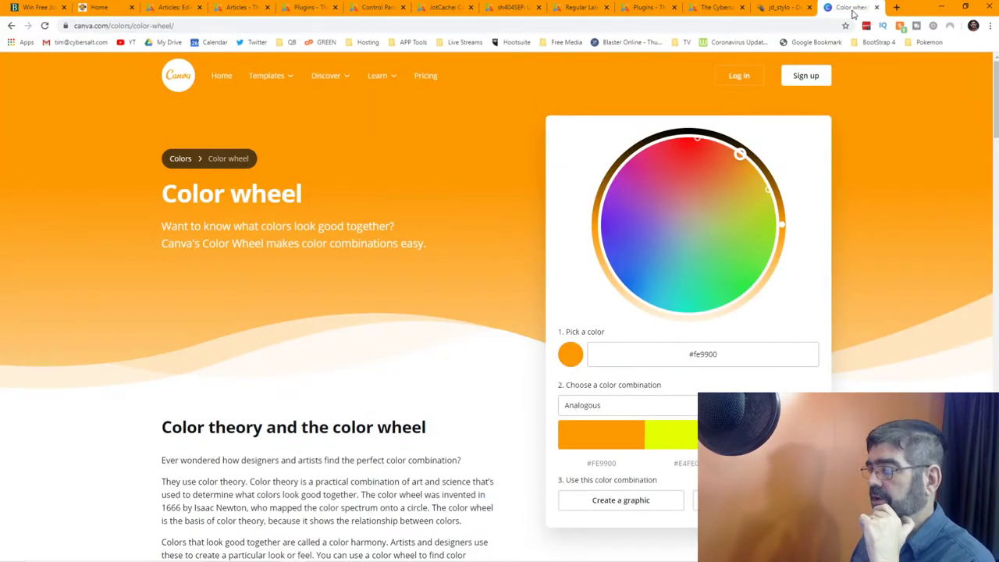
pyautogui.click(642, 407)
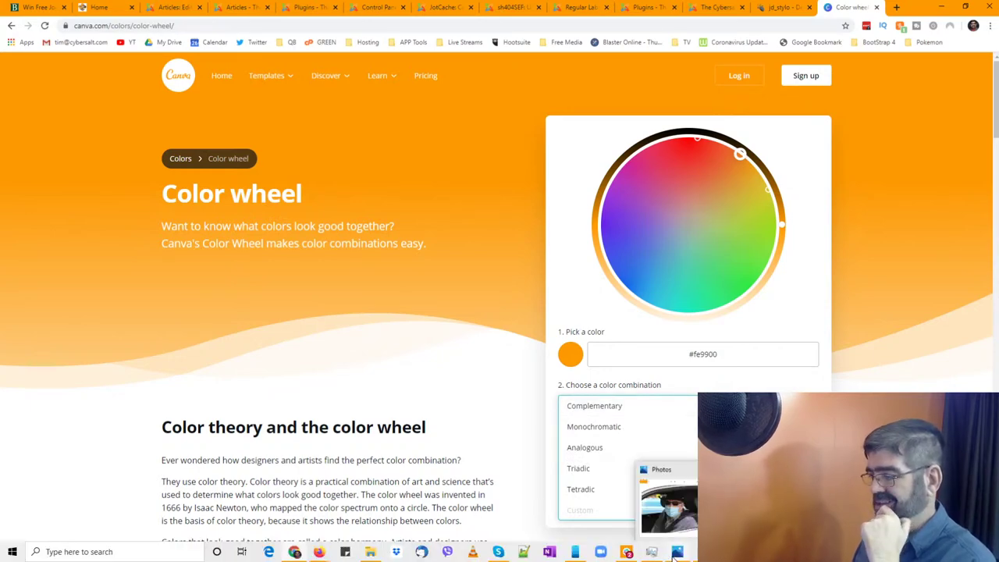
pyautogui.click(675, 554)
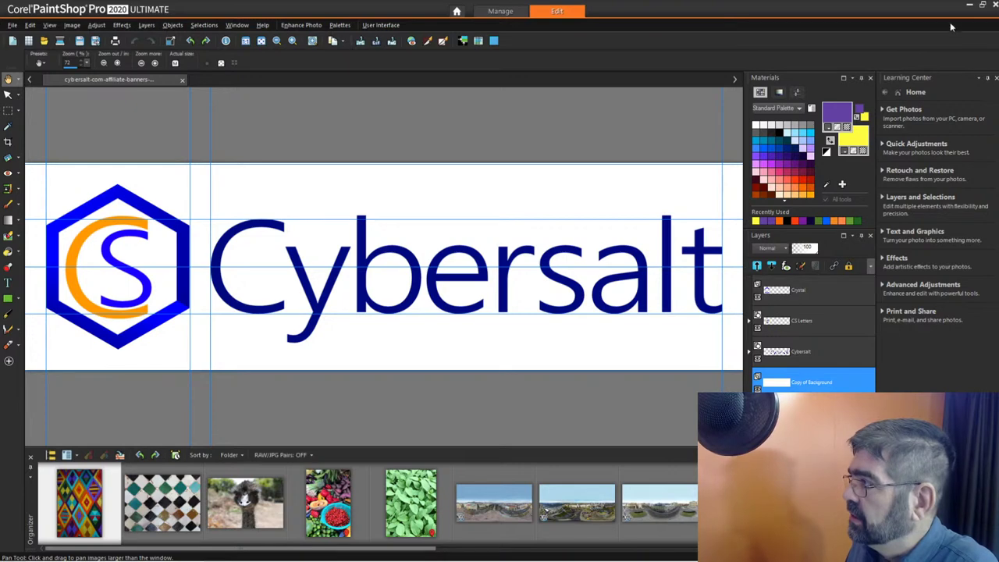
pyautogui.click(968, 6)
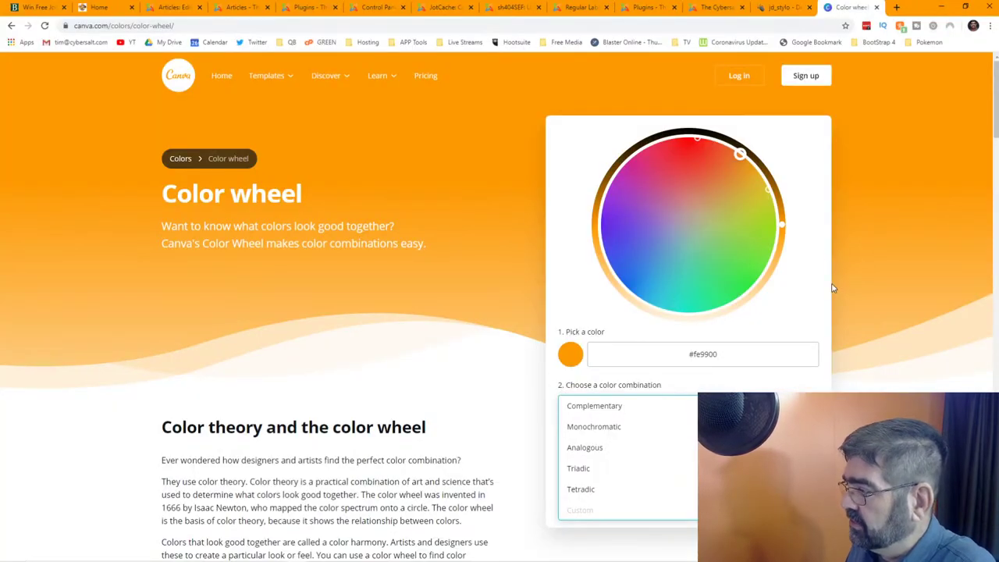
# Compare the color wheel's combinations for #fe9900, including Analogous and Triadic, ending on Tetradic
pyautogui.hotkey('alt', 'Down')
pyautogui.press('Up')
pyautogui.press('Up')
pyautogui.press('Down')
pyautogui.press('Return')
pyautogui.hotkey('alt', 'Down')
pyautogui.press('Down')
pyautogui.press('Down')
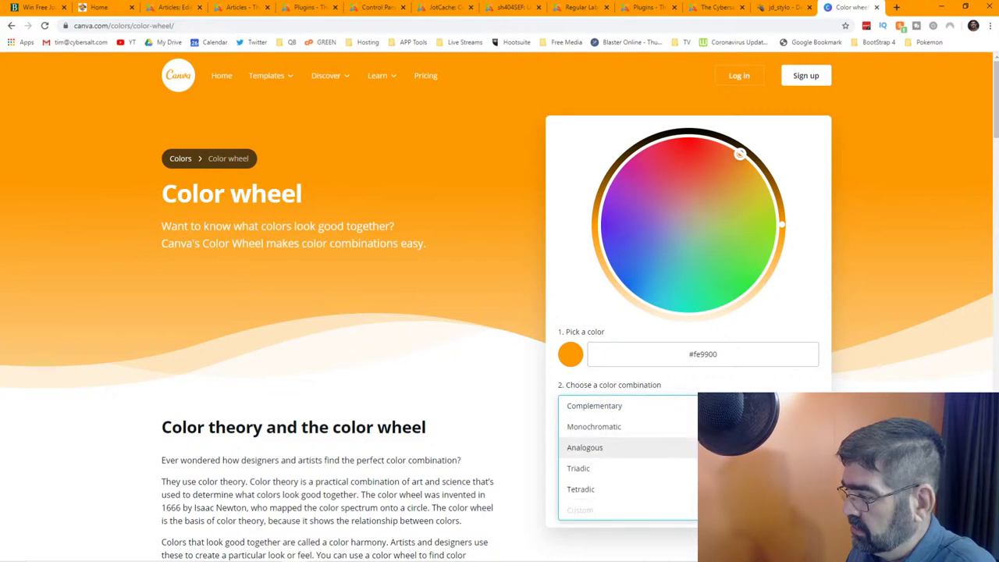
pyautogui.press('Return')
pyautogui.hotkey('alt', 'Down')
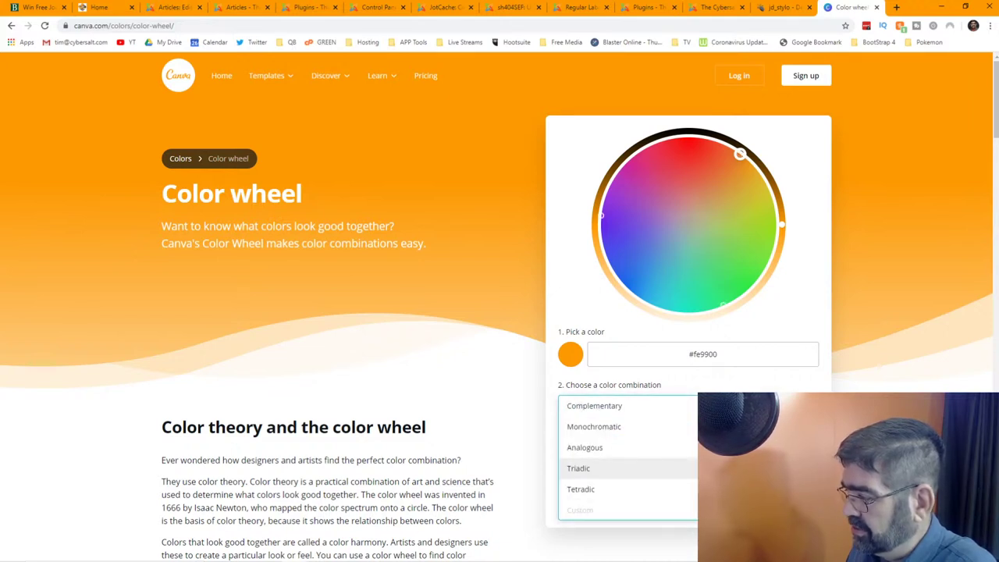
pyautogui.click(683, 488)
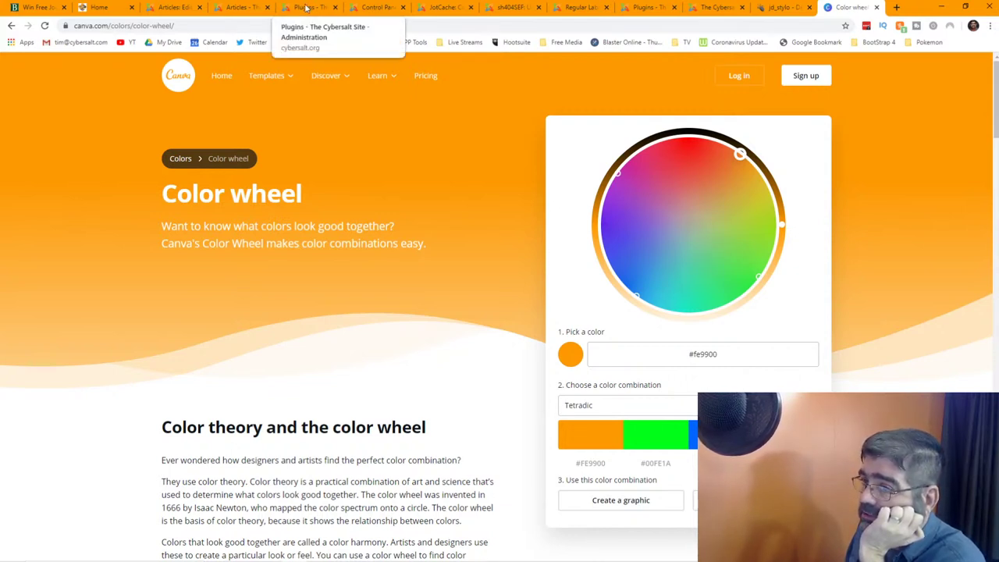
# Look through the jd_stylo template's main menu and dropdown color settings and search the page for "read"
pyautogui.click(779, 8)
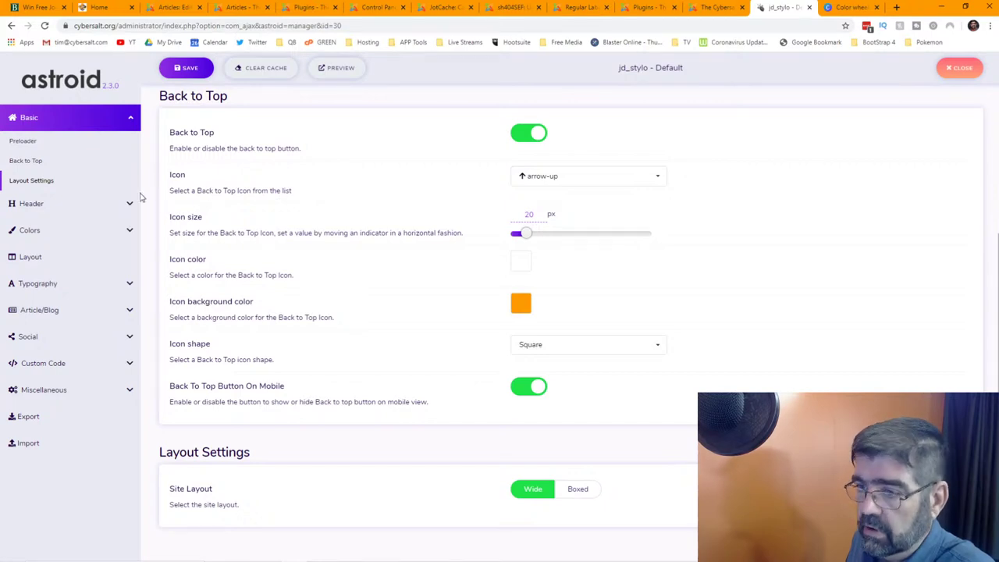
pyautogui.click(30, 231)
pyautogui.scroll(-2, 303, 228)
pyautogui.scroll(-5, 303, 227)
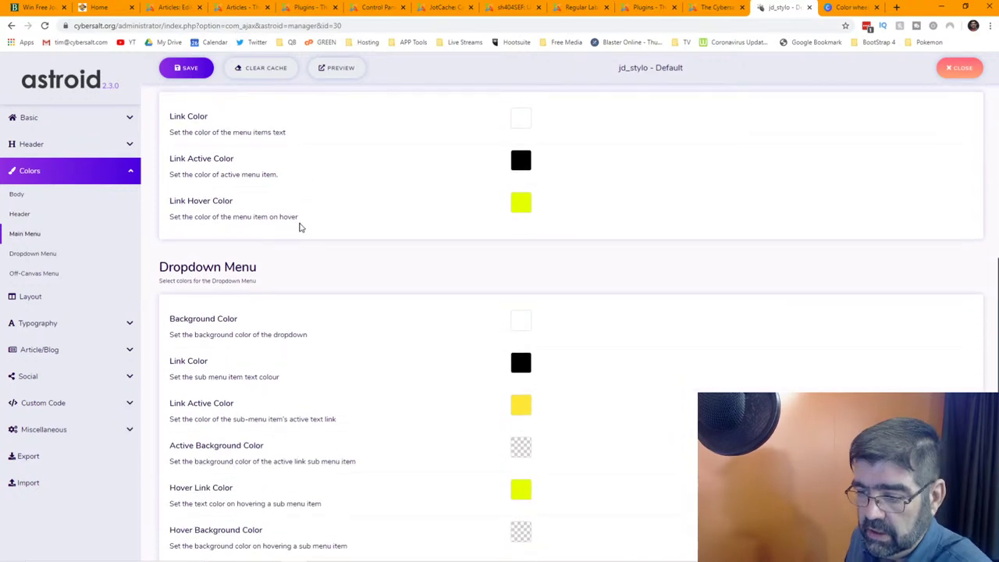
pyautogui.scroll(-2, 301, 227)
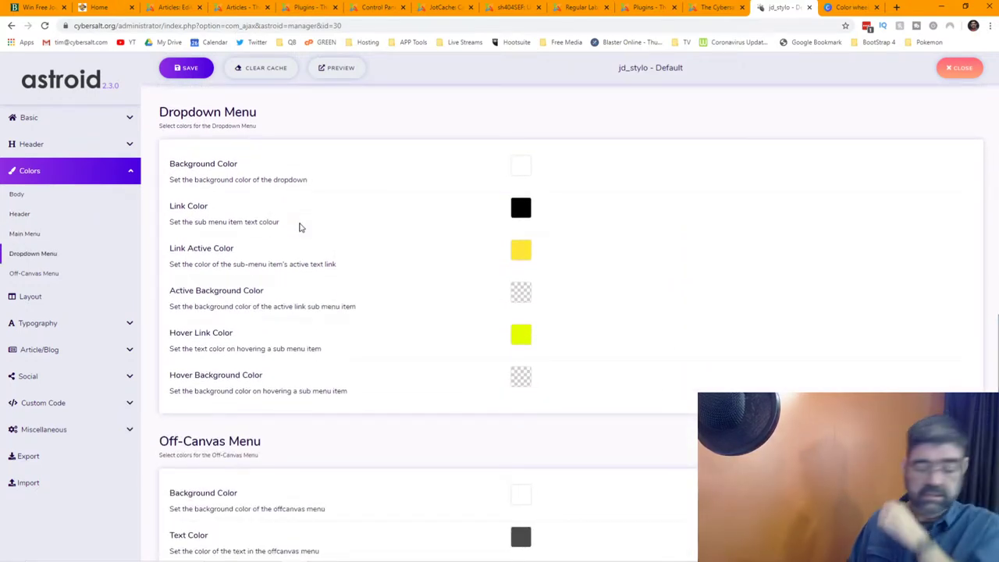
pyautogui.hotkey('ctrl', 'f')
pyautogui.write('read')
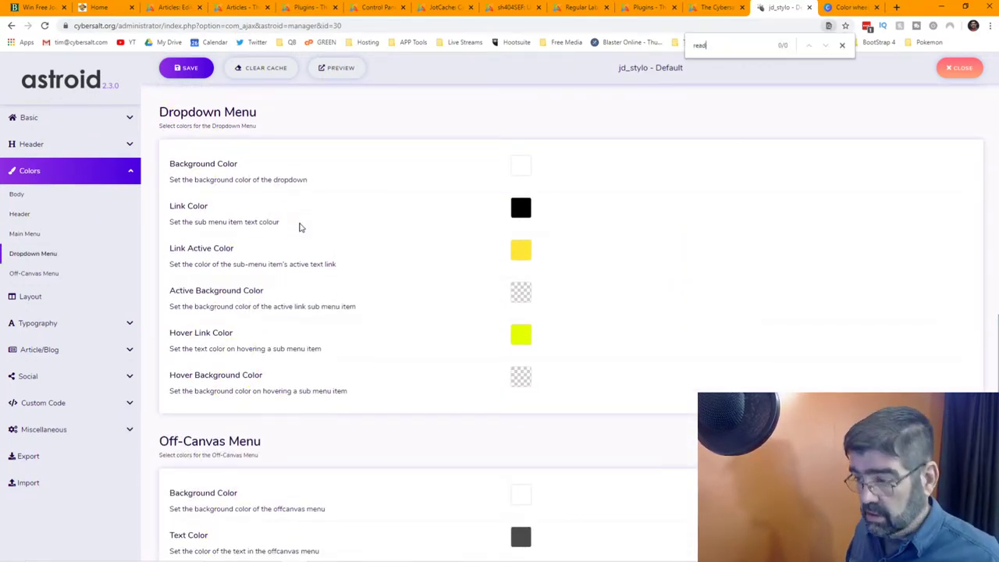
# Inspect the "Read more: Good-Bye Bang" button on the Cybersalt home page in the developer tools
pyautogui.click(94, 12)
pyautogui.scroll(-2, 494, 272)
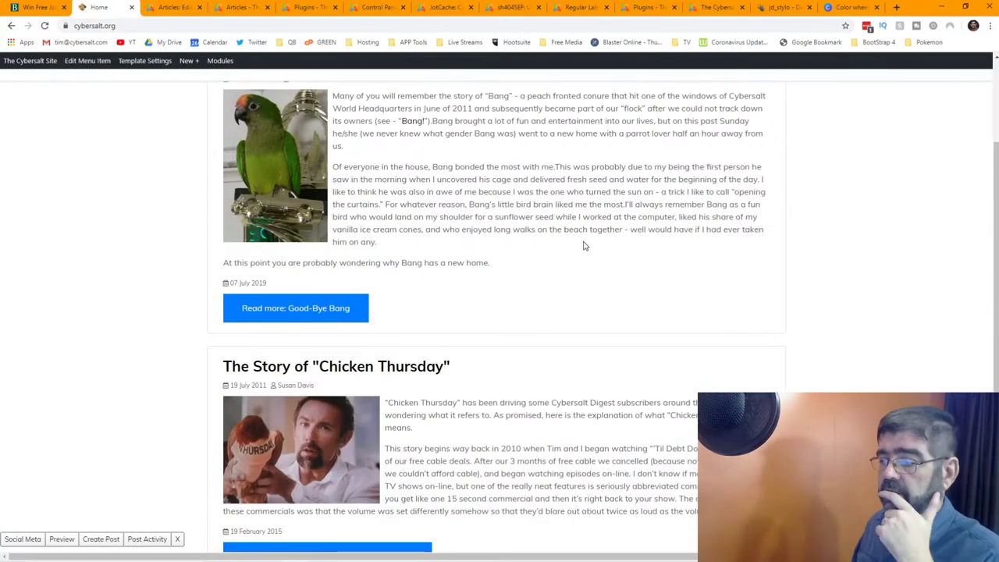
pyautogui.rightClick(271, 316)
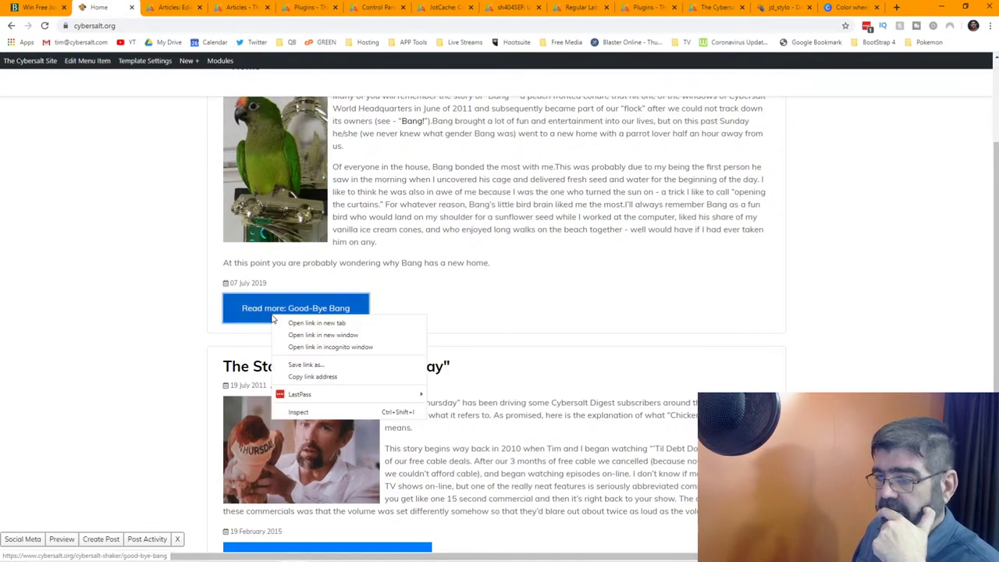
pyautogui.click(324, 413)
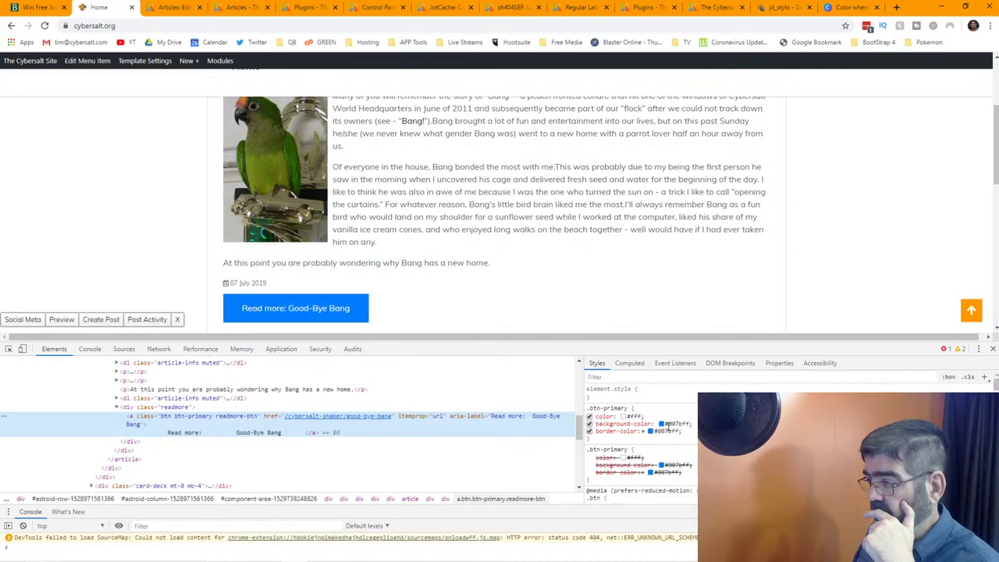
# Set the background-color in the button's .btn-primary rule to #0065FE and check the look on the page
pyautogui.click(669, 423)
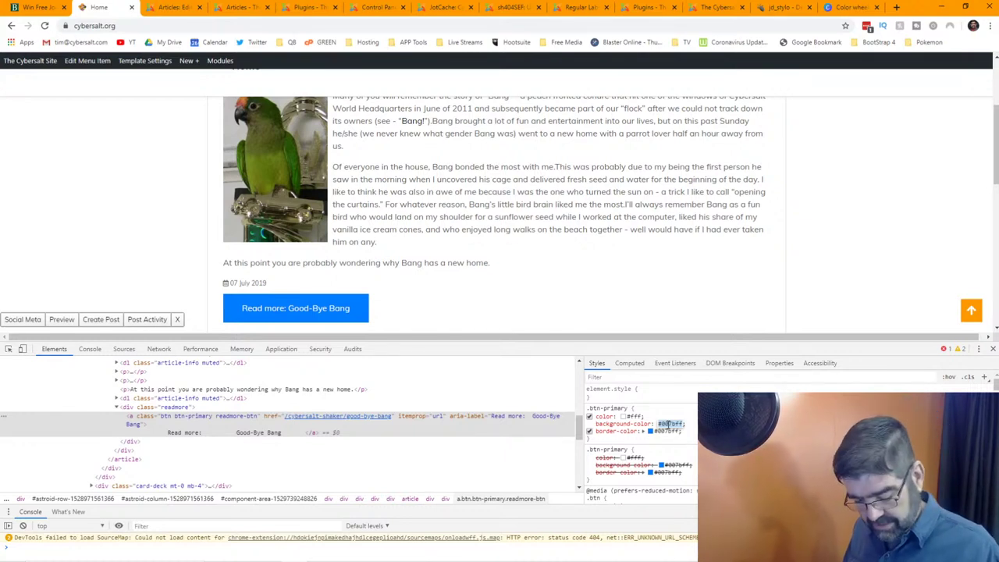
pyautogui.write('#0069d9')
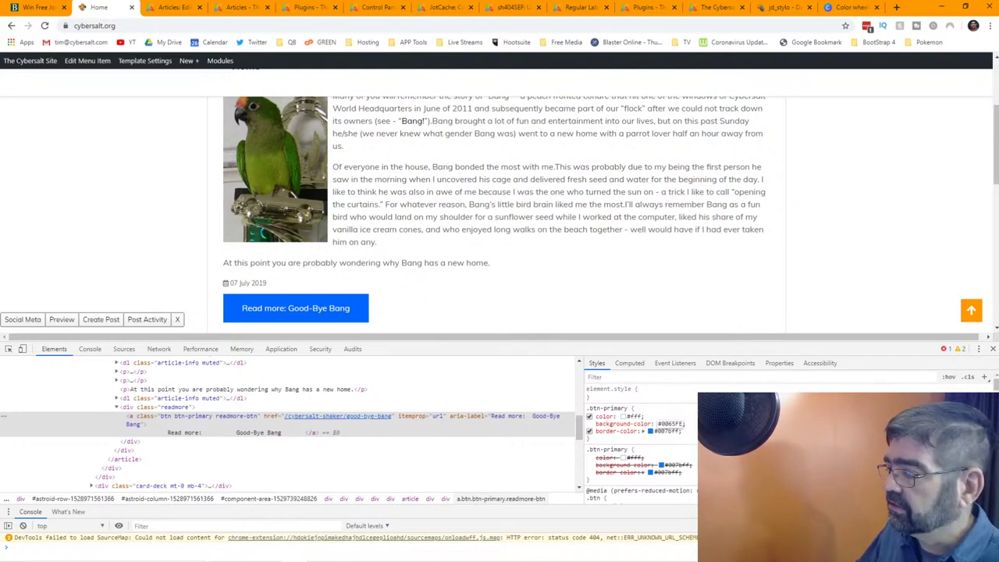
pyautogui.press('Tab')
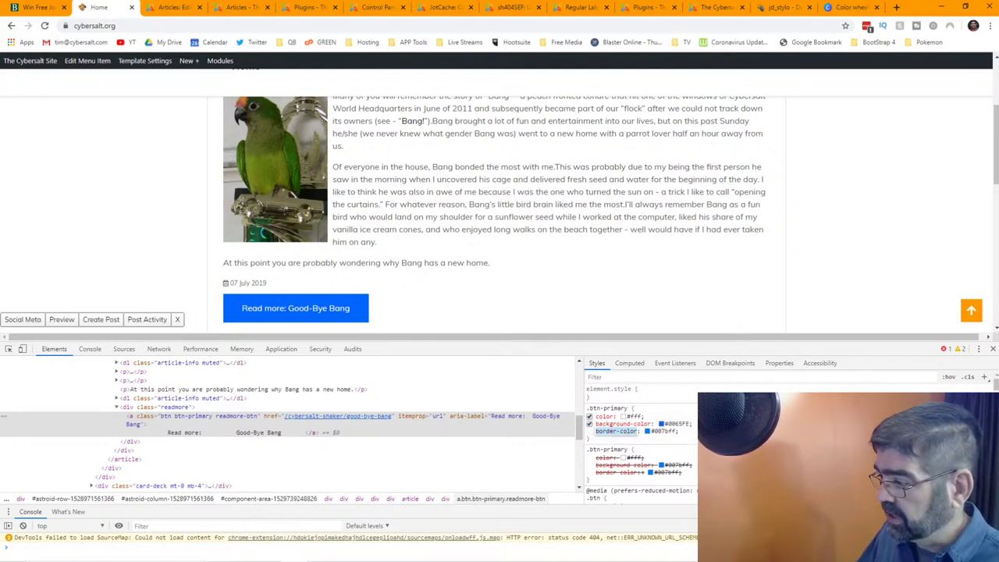
pyautogui.click(678, 423)
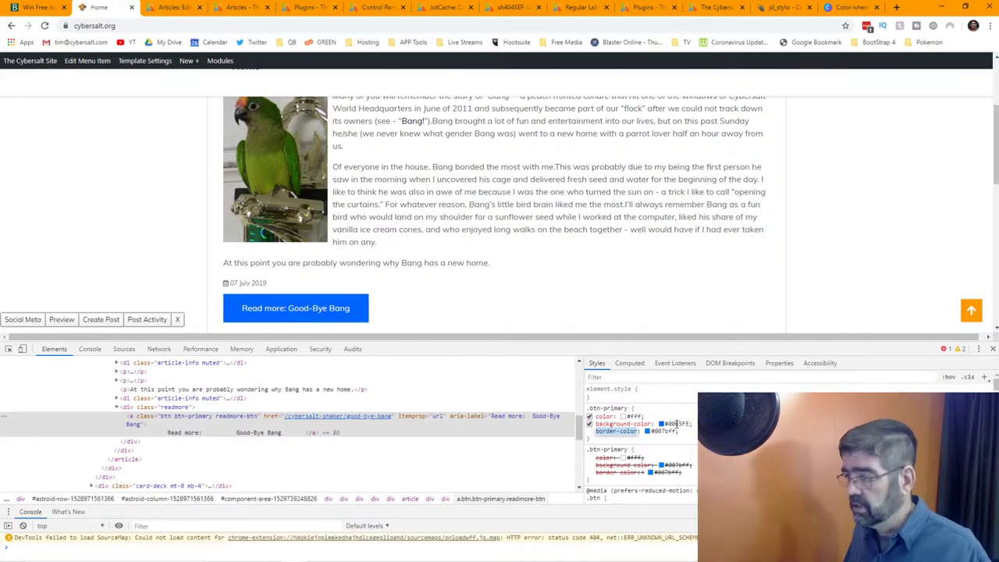
pyautogui.scroll(3, 476, 232)
pyautogui.scroll(-3, 476, 233)
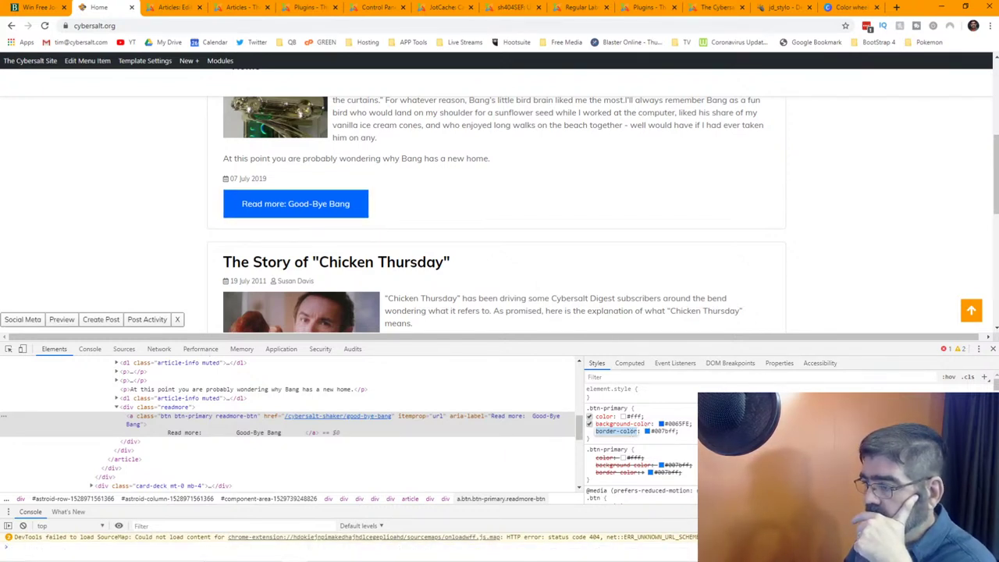
# Check the styles of the readmore div and its link, and copy the link's edited .btn-primary rule
pyautogui.click(146, 408)
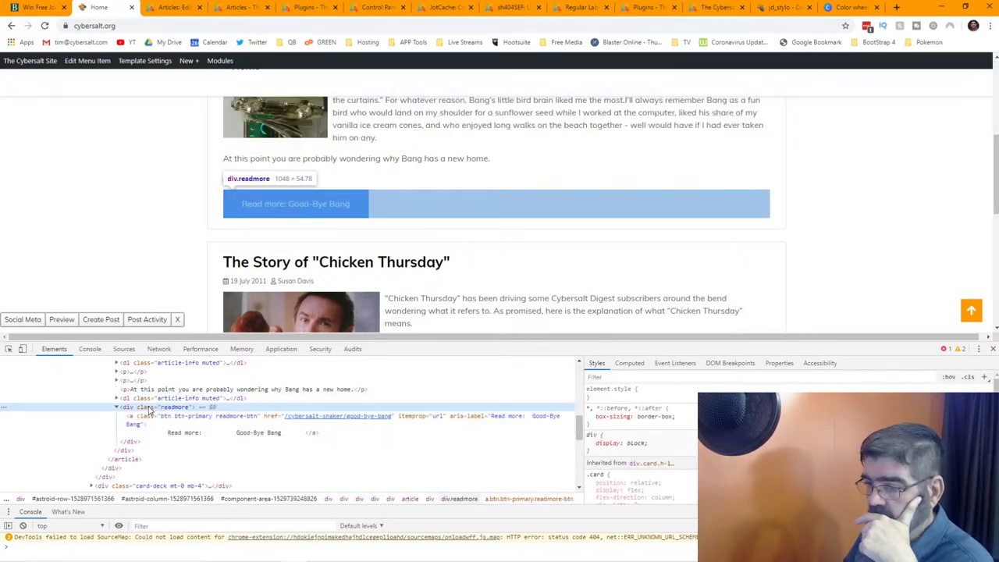
pyautogui.click(150, 420)
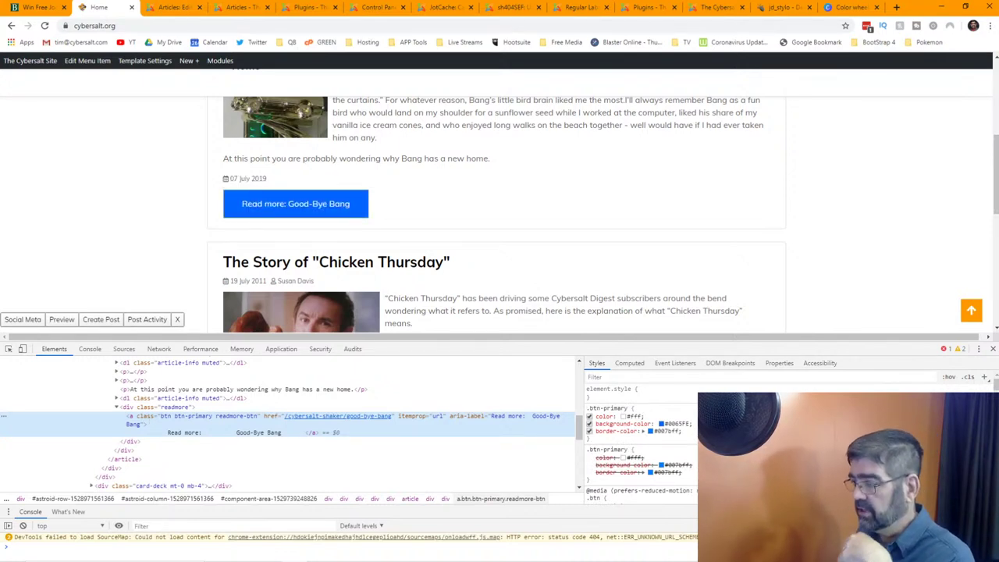
pyautogui.scroll(-3, 640, 453)
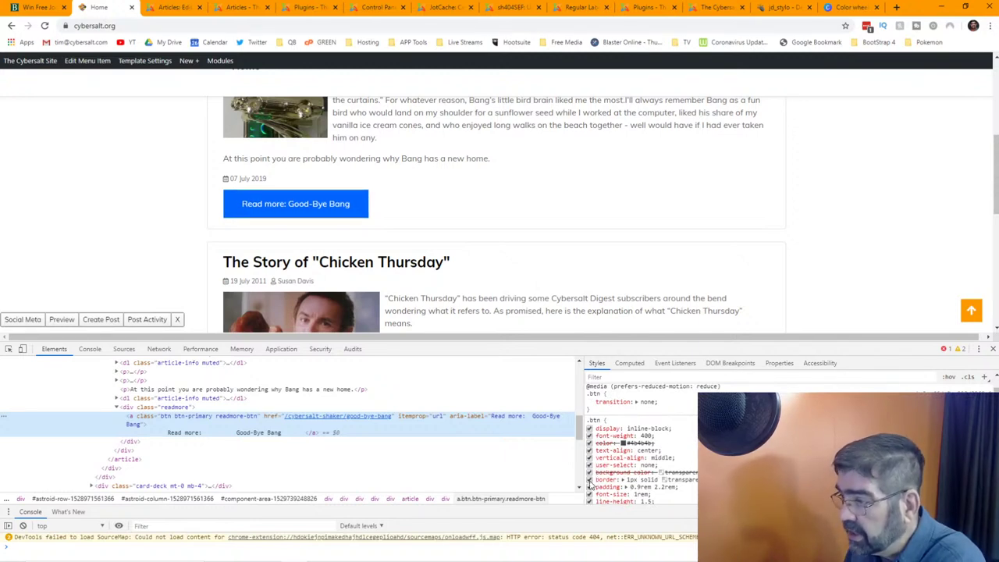
pyautogui.click(591, 483)
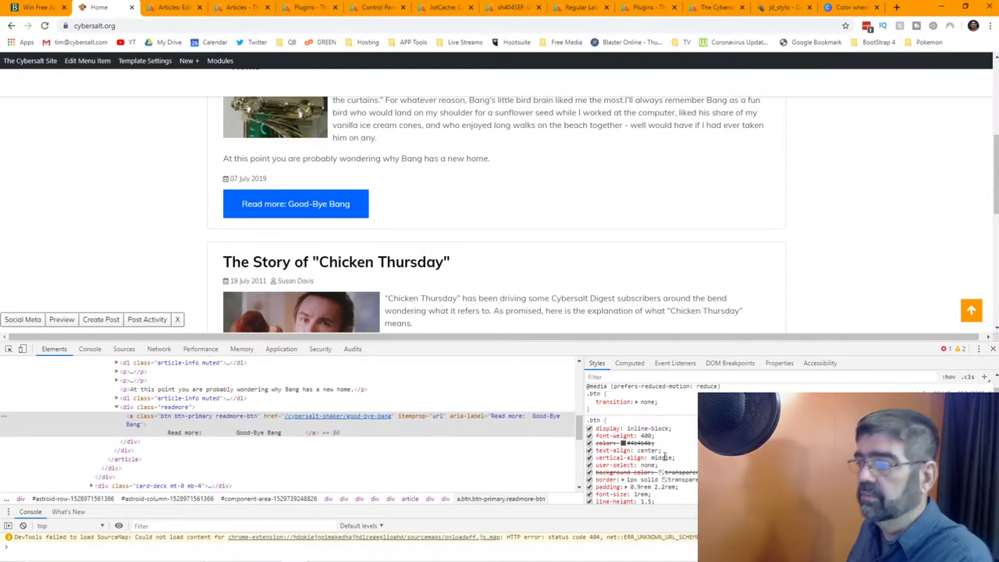
pyautogui.scroll(3, 632, 449)
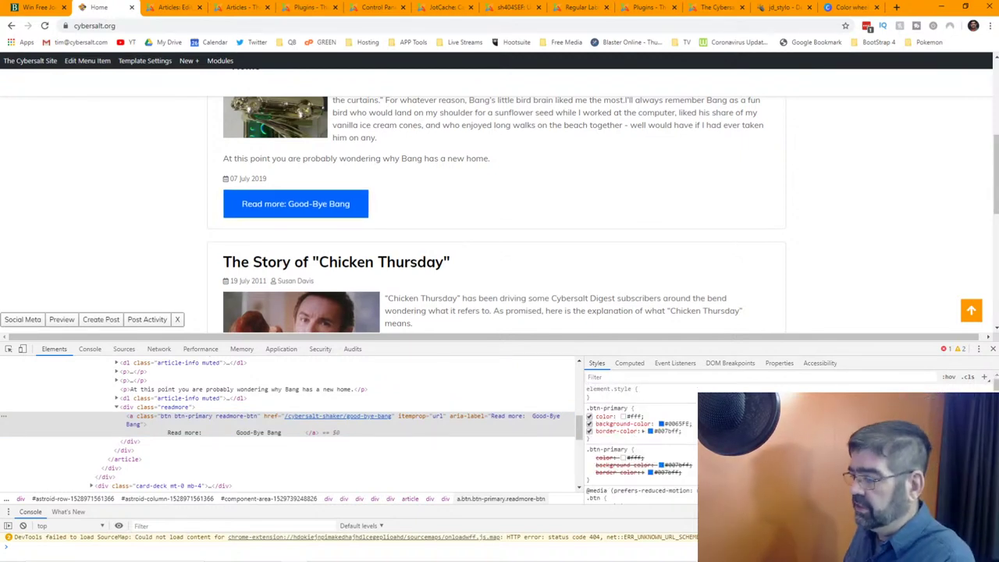
pyautogui.moveTo(599, 440); pyautogui.dragTo(588, 408)
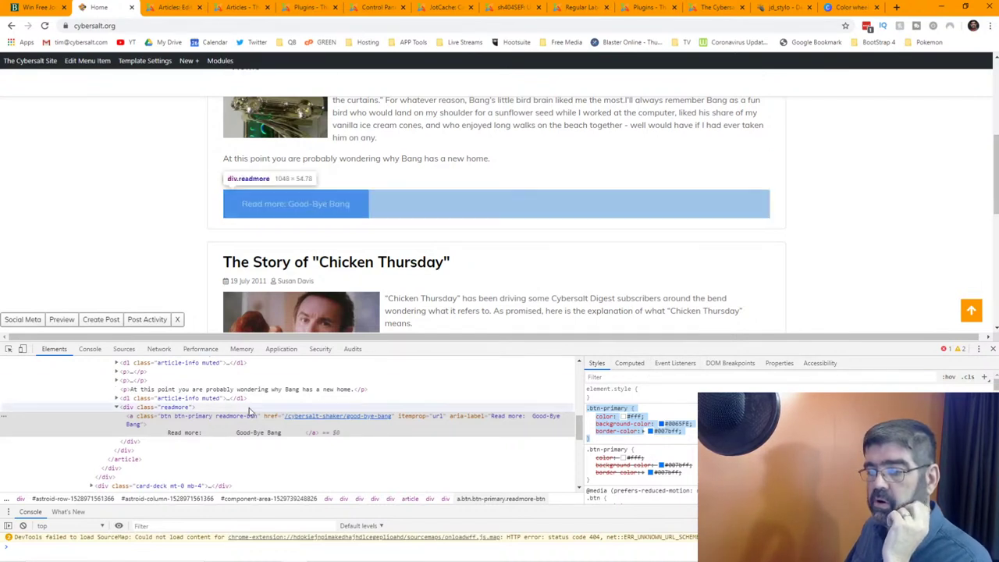
# Examine the style rules applied to the readmore div and compare them with those of the link inside it
pyautogui.click(160, 407)
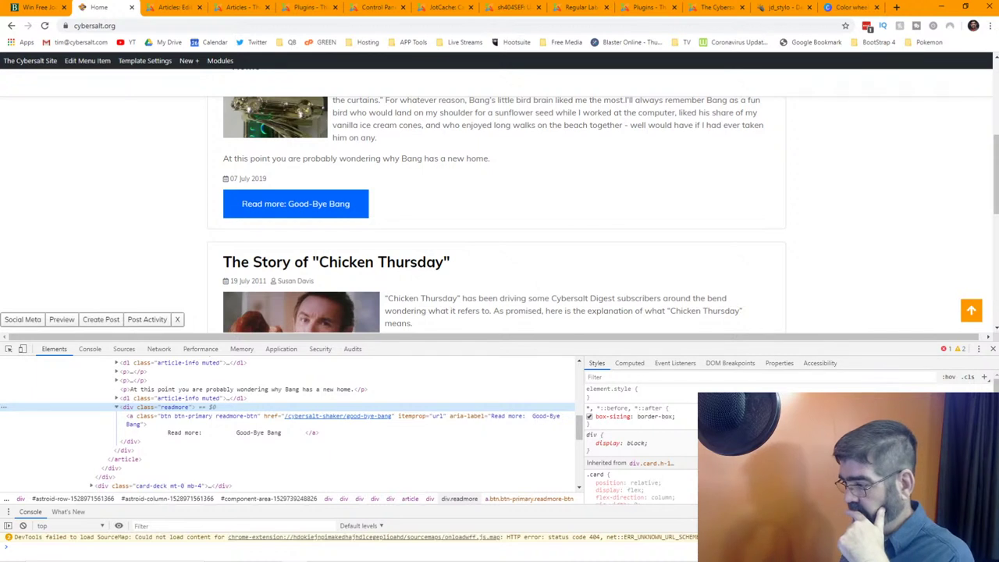
pyautogui.scroll(-1, 640, 445)
pyautogui.scroll(1, 640, 445)
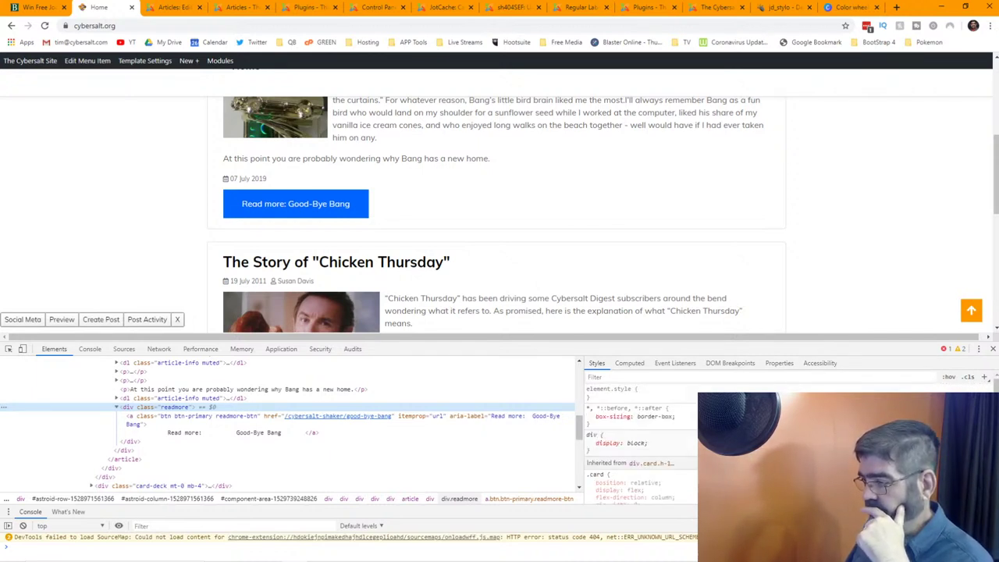
pyautogui.scroll(-3, 640, 445)
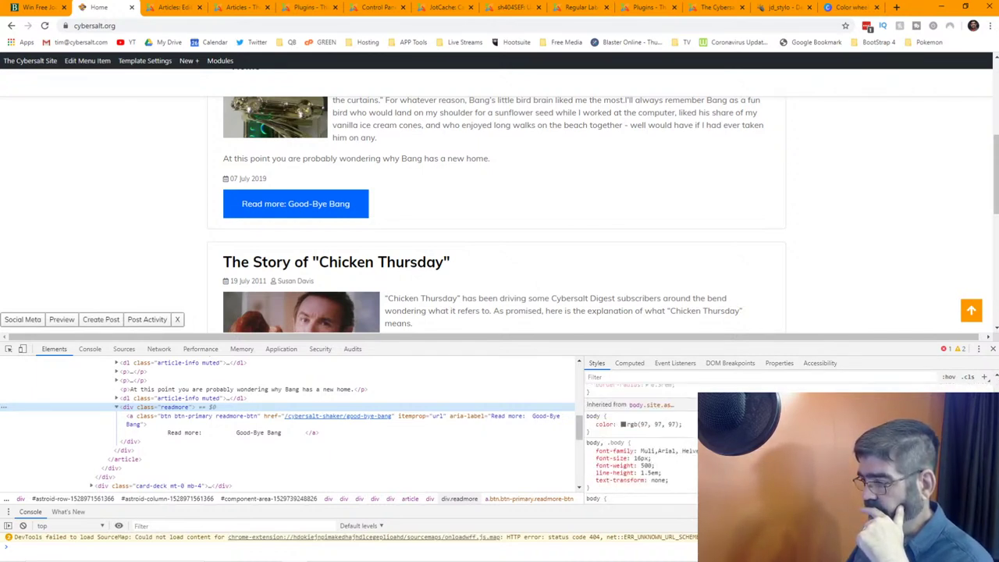
pyautogui.scroll(-4, 640, 445)
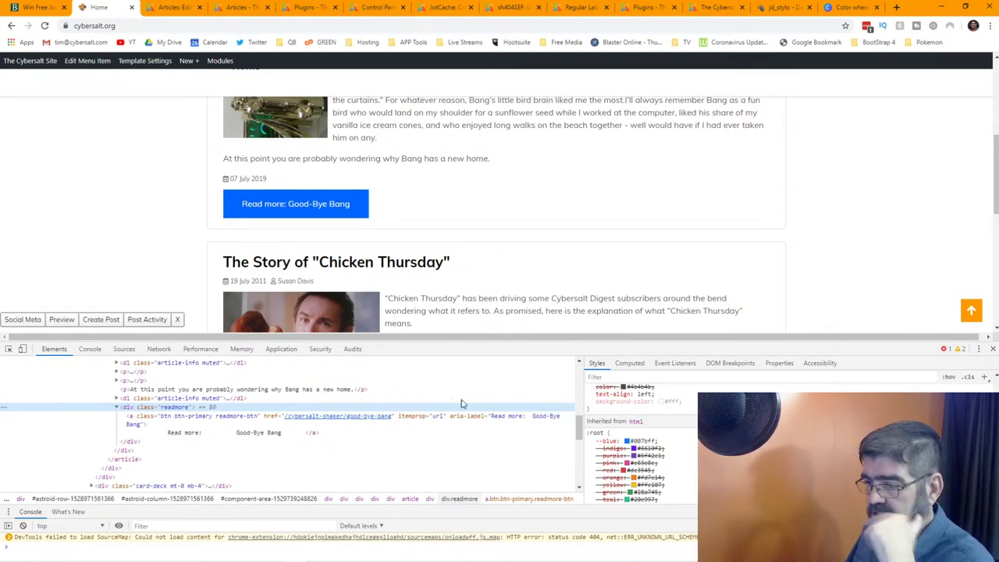
pyautogui.click(144, 418)
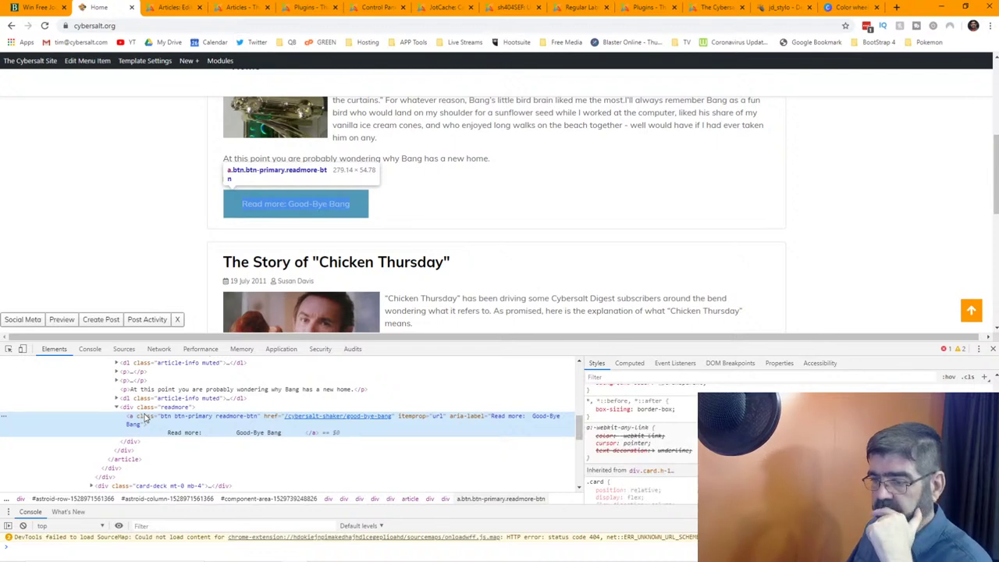
pyautogui.click(147, 409)
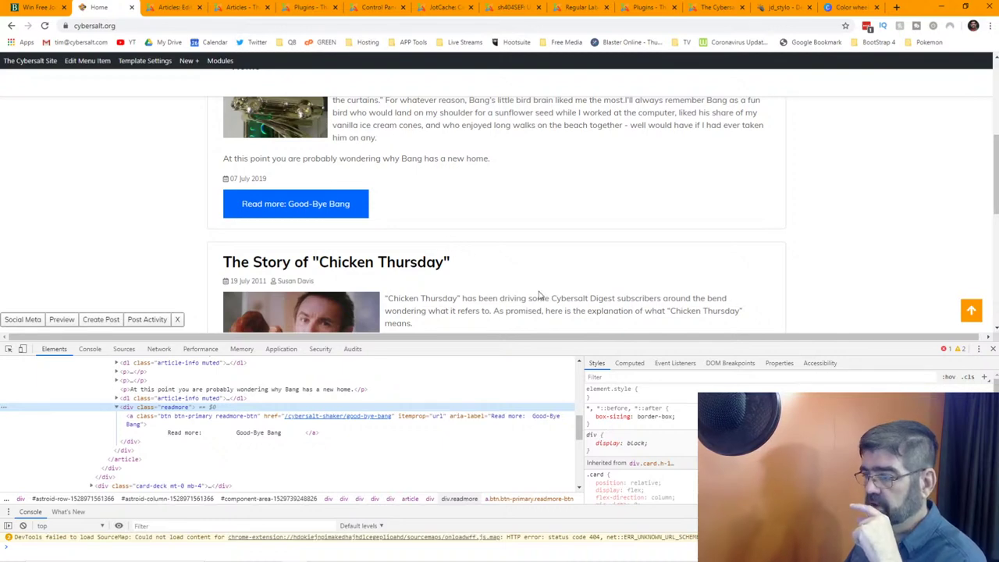
# Add the copied .btn-primary rule with color #fff, background-color #0065FE and border-color #007bff below the existing rule in the jd_stylo template's Custom CSS
pyautogui.click(790, 9)
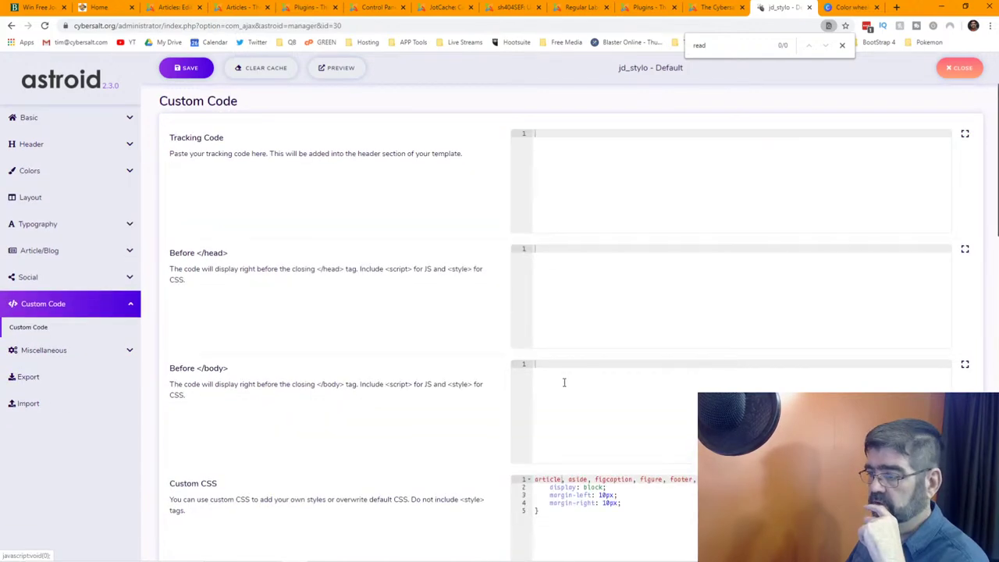
pyautogui.scroll(-1, 551, 414)
pyautogui.click(551, 408)
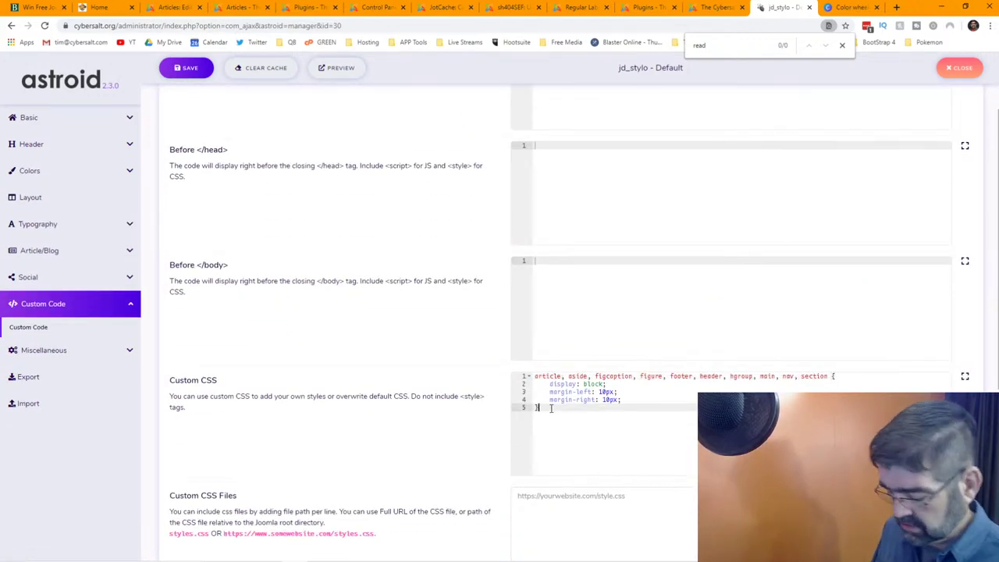
pyautogui.press('Return')
pyautogui.press('Return')
pyautogui.write('.btn-primary {   color: #fff;   background-color: #0065FE;   border-color: #007bff; }')
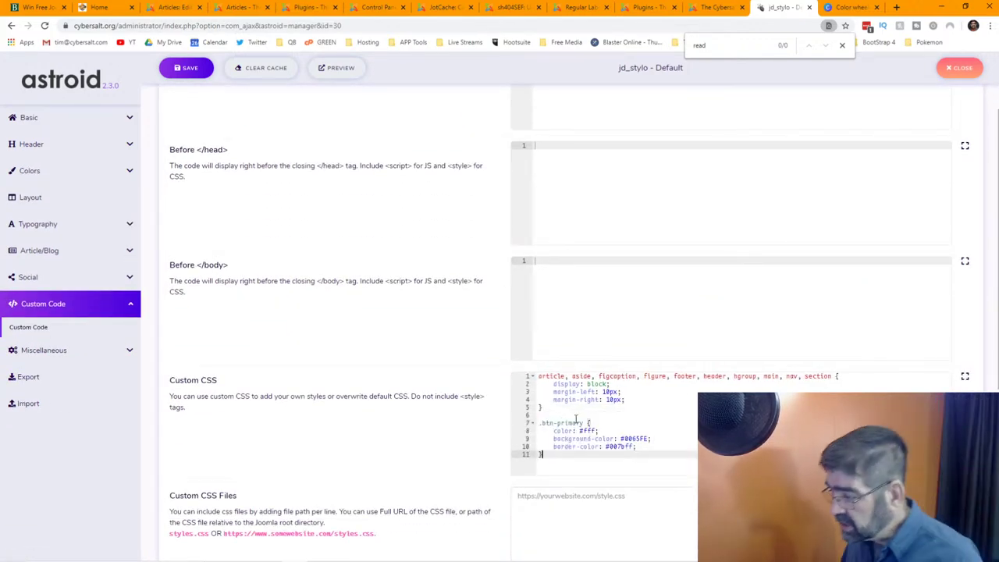
# Remove the border-color and color lines from the .btn-primary rule in the Custom CSS and save the template settings
pyautogui.moveTo(658, 439); pyautogui.dragTo(555, 438)
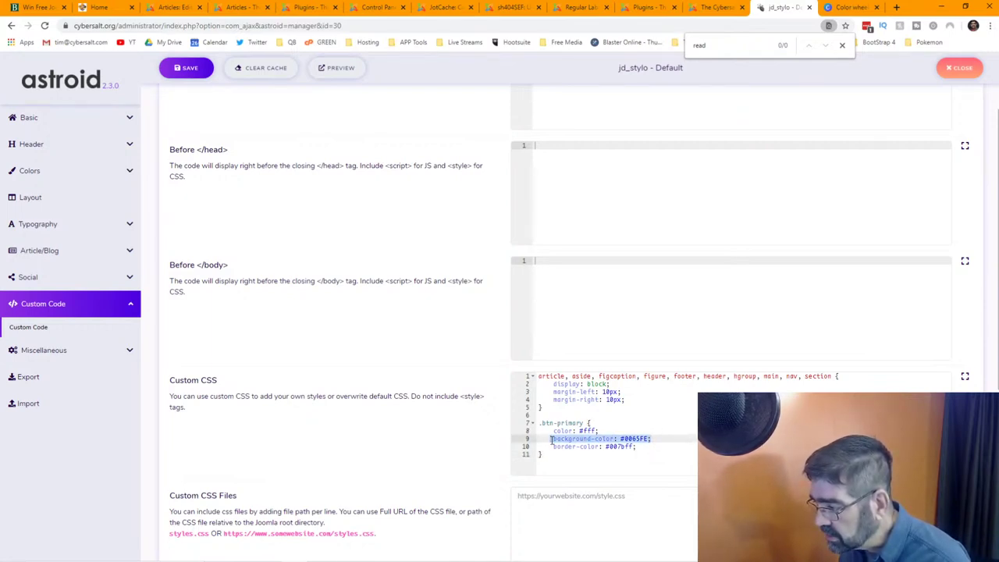
pyautogui.click(588, 446)
pyautogui.moveTo(642, 448); pyautogui.dragTo(543, 446)
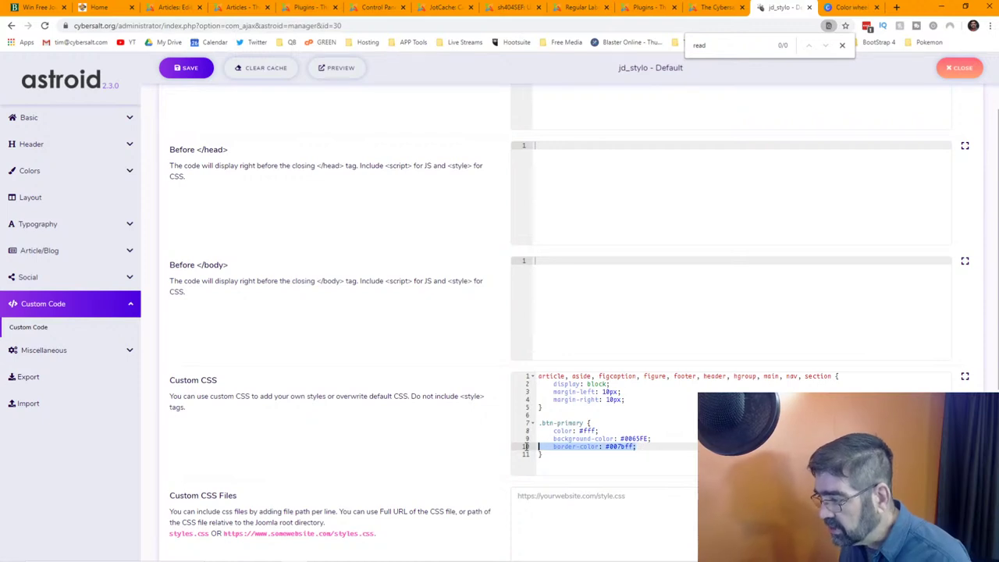
pyautogui.press('BackSpace')
pyautogui.press('BackSpace')
pyautogui.moveTo(599, 431); pyautogui.dragTo(535, 431)
pyautogui.press('BackSpace')
pyautogui.press('BackSpace')
pyautogui.click(191, 69)
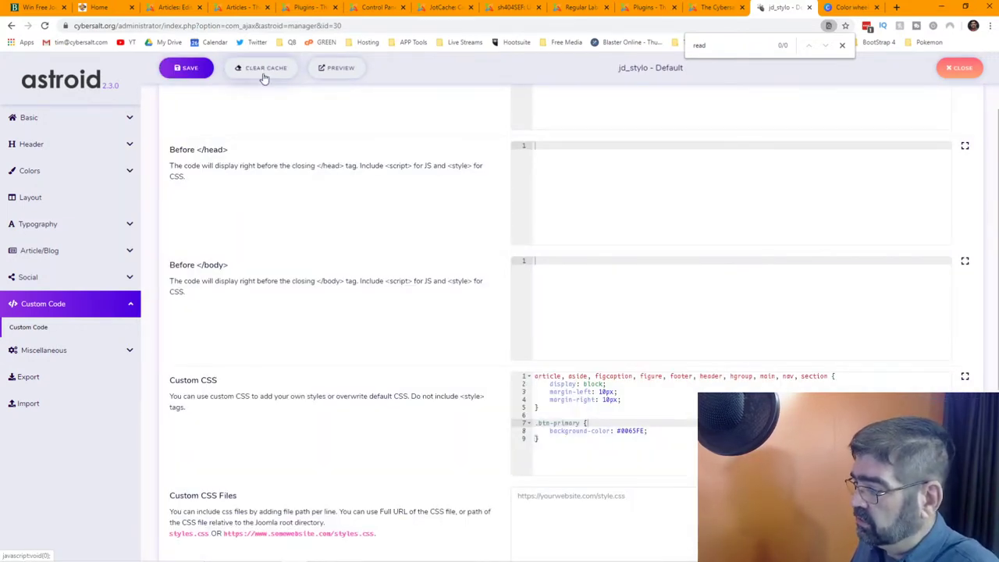
# Add a .readmore rule with background-color: red below the .btn-primary rule in the Custom CSS
pyautogui.click(551, 451)
pyautogui.press('Return')
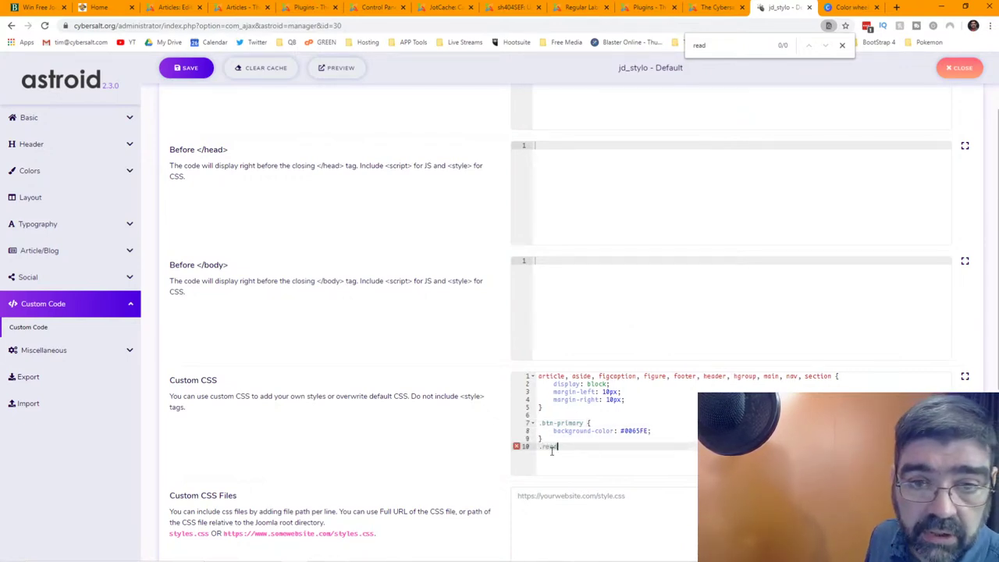
pyautogui.write('more {')
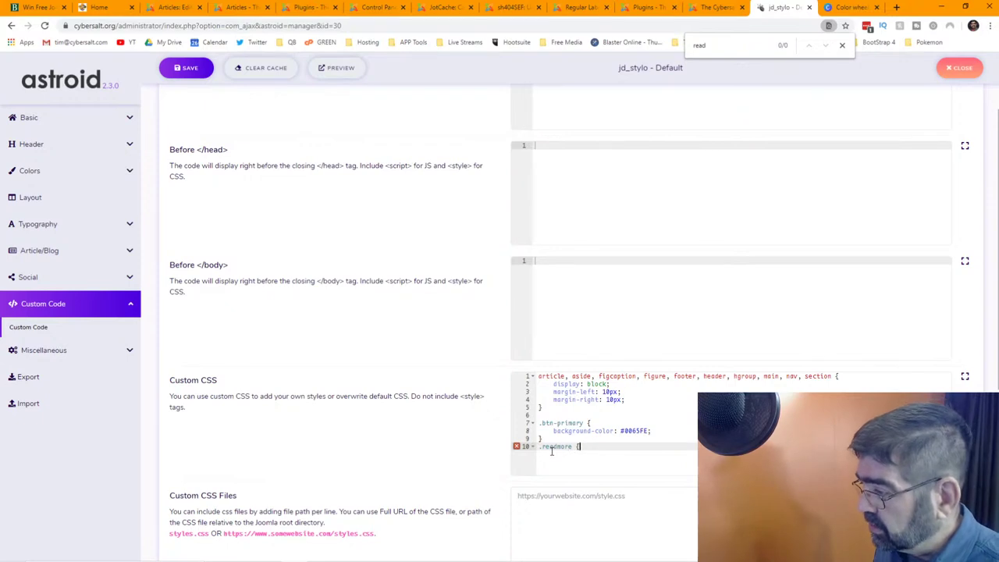
pyautogui.press('Return')
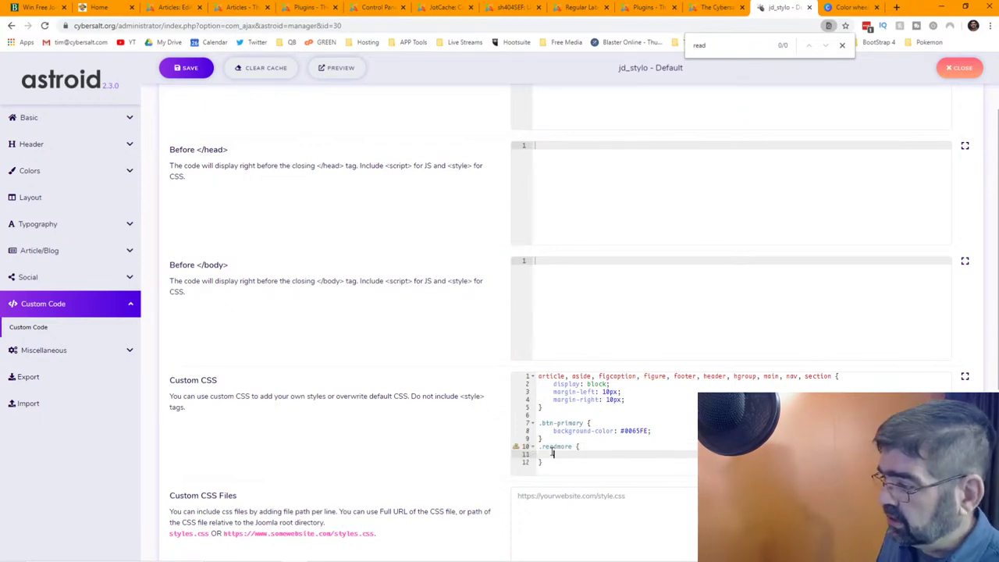
pyautogui.write('backgro')
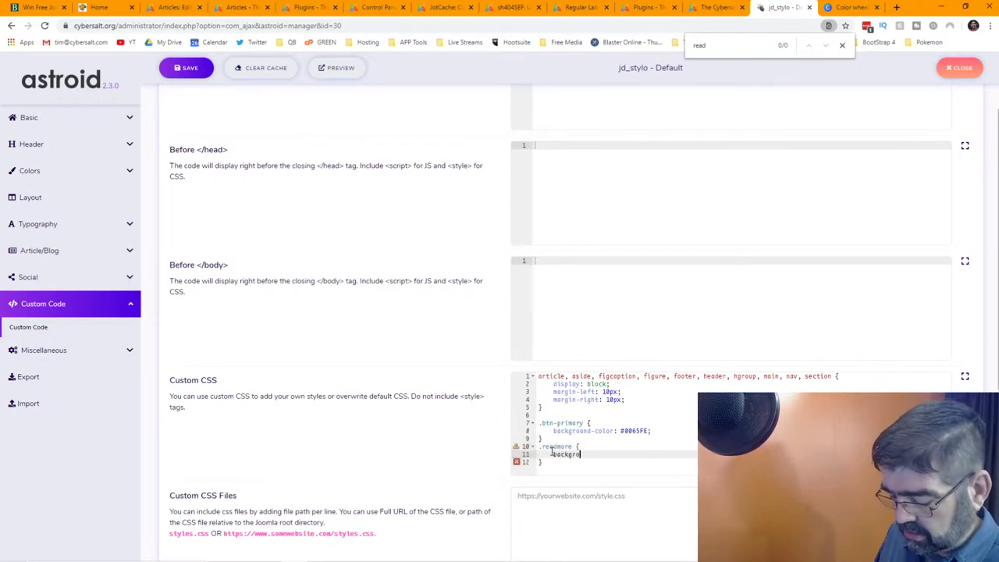
pyautogui.write('und-color: red;')
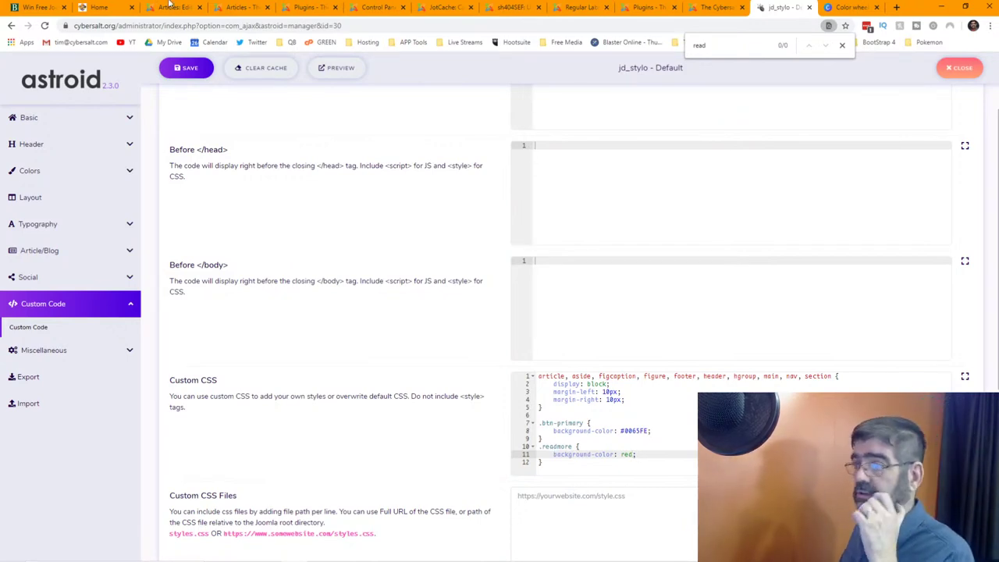
# Save the template settings and reload the site's home page to check the effect of the red .readmore background
pyautogui.click(173, 70)
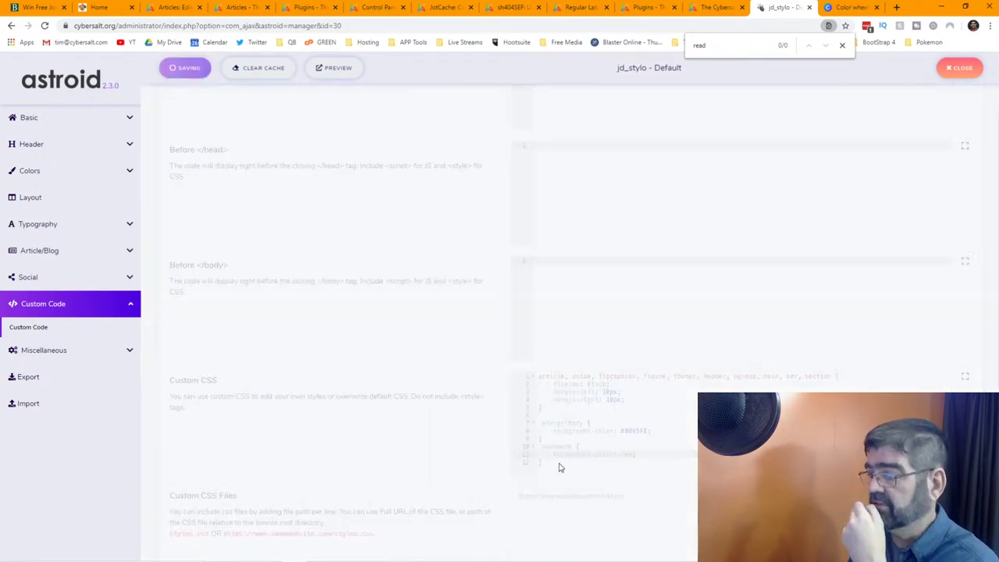
pyautogui.click(97, 7)
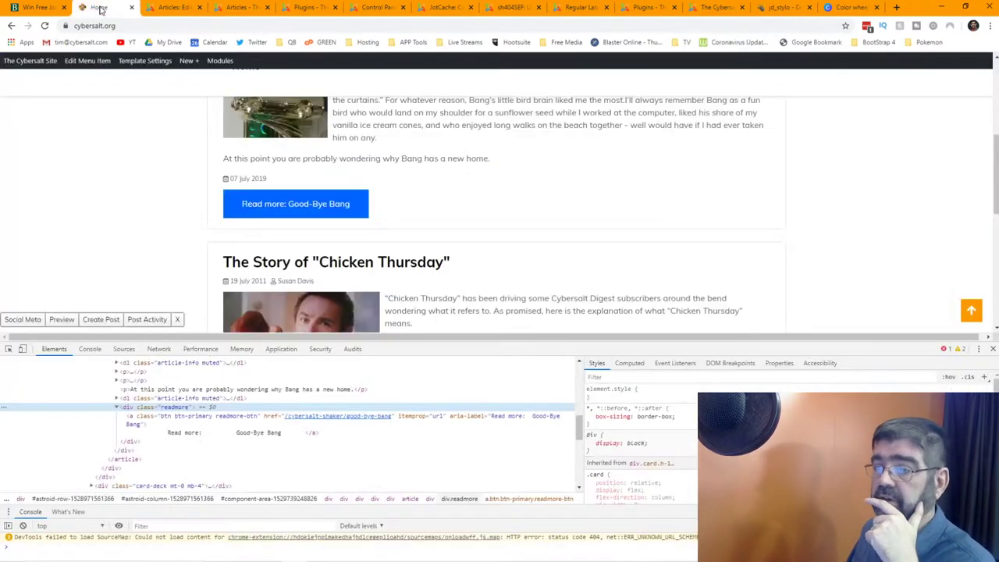
pyautogui.click(44, 26)
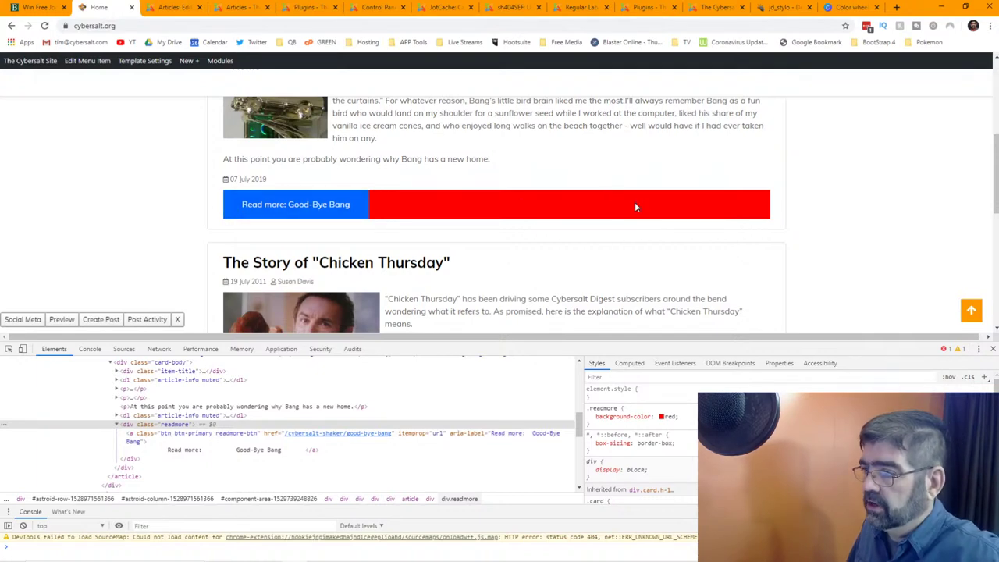
pyautogui.click(35, 7)
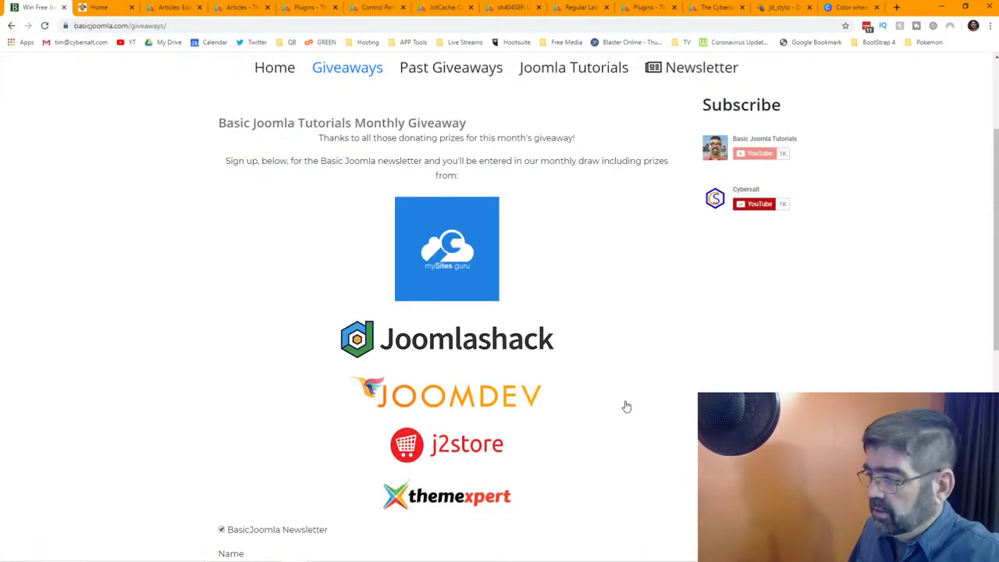
pyautogui.click(101, 7)
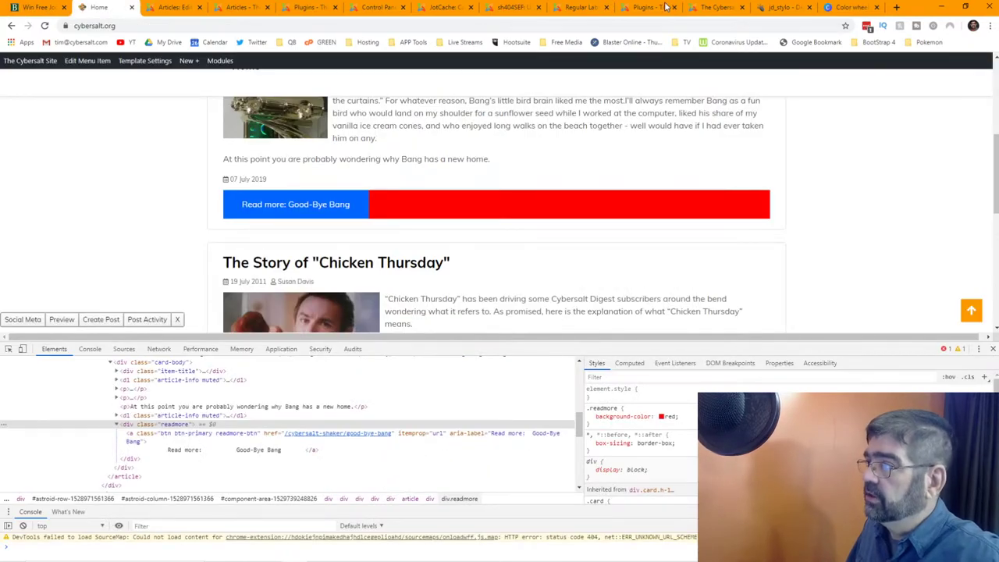
# Remove the .readmore rule from the jd_stylo template's Custom CSS and save the template settings
pyautogui.click(775, 7)
pyautogui.moveTo(540, 447); pyautogui.dragTo(576, 465)
pyautogui.press('BackSpace')
pyautogui.press('BackSpace')
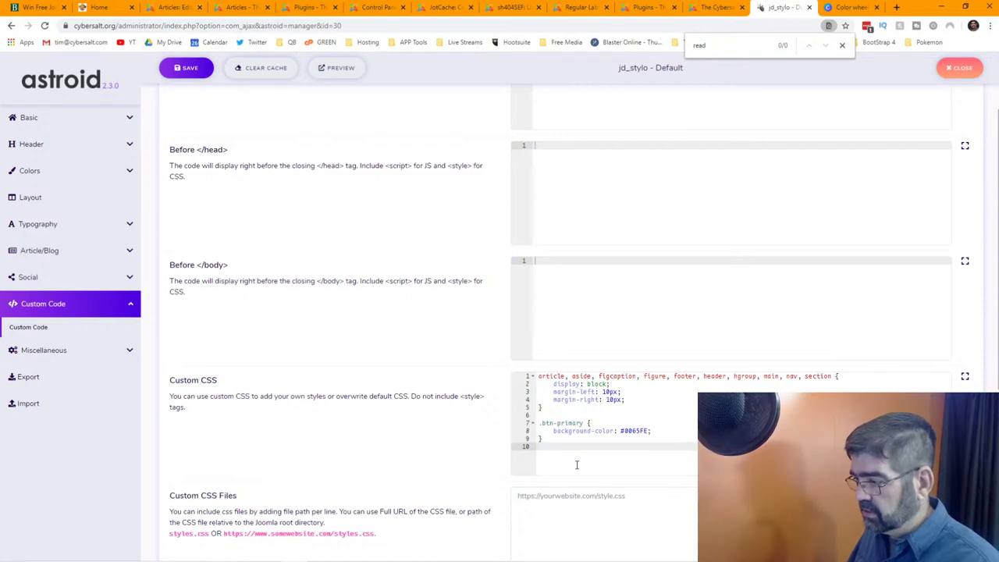
pyautogui.press('BackSpace')
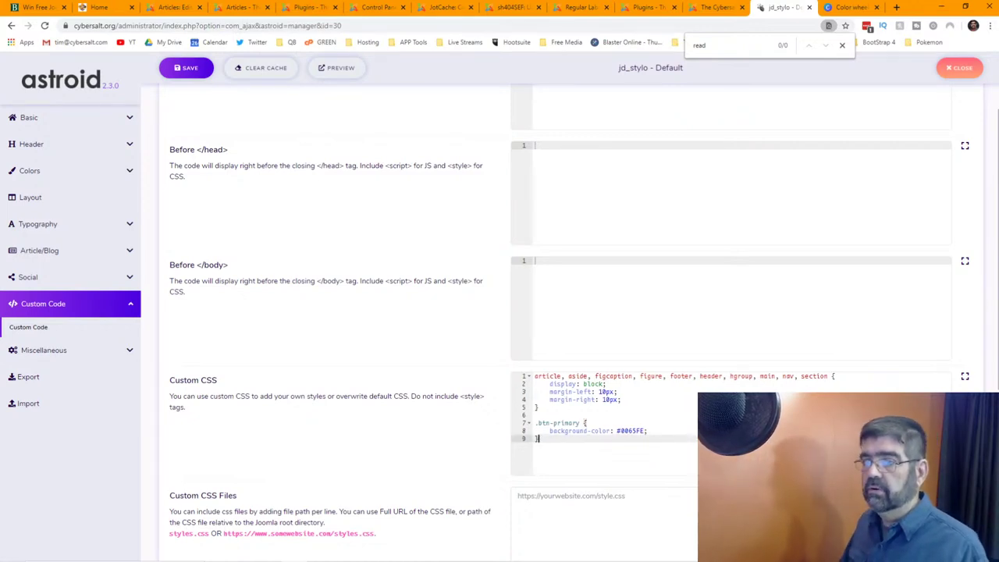
pyautogui.click(188, 67)
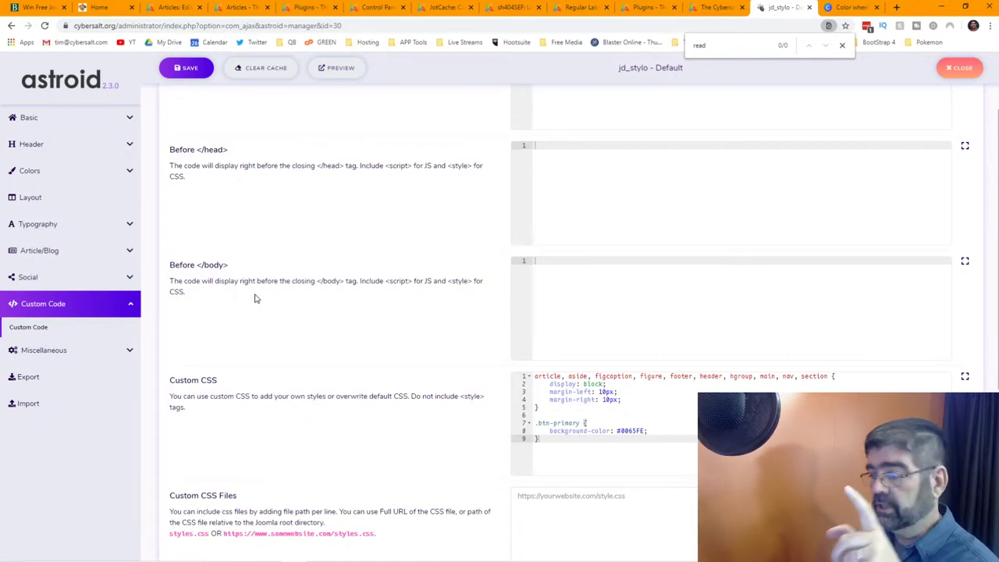
# Reload the site's home page, close the developer tools, and review the Read more buttons, article headings and Entertainment and Inspiration submenus
pyautogui.click(100, 10)
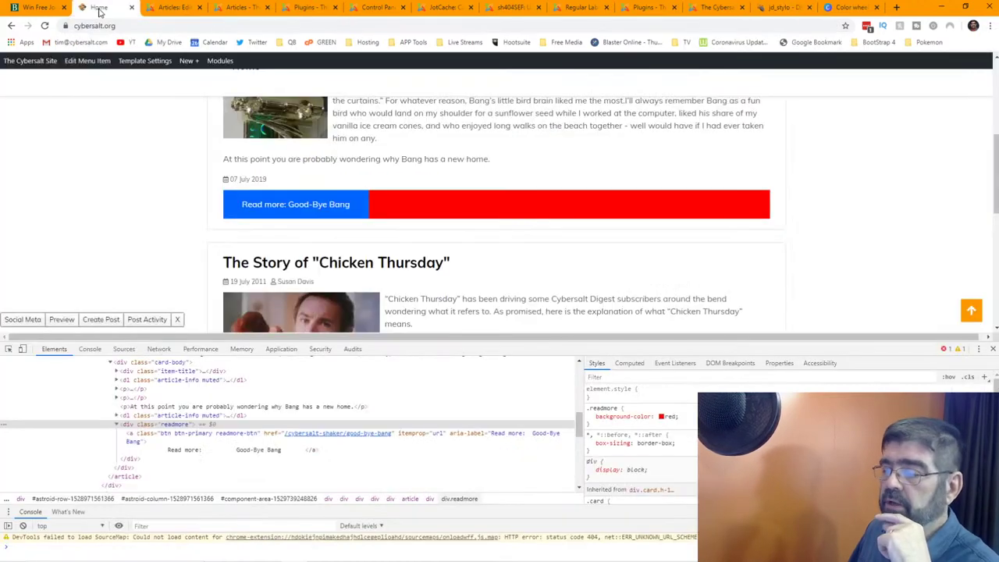
pyautogui.click(45, 27)
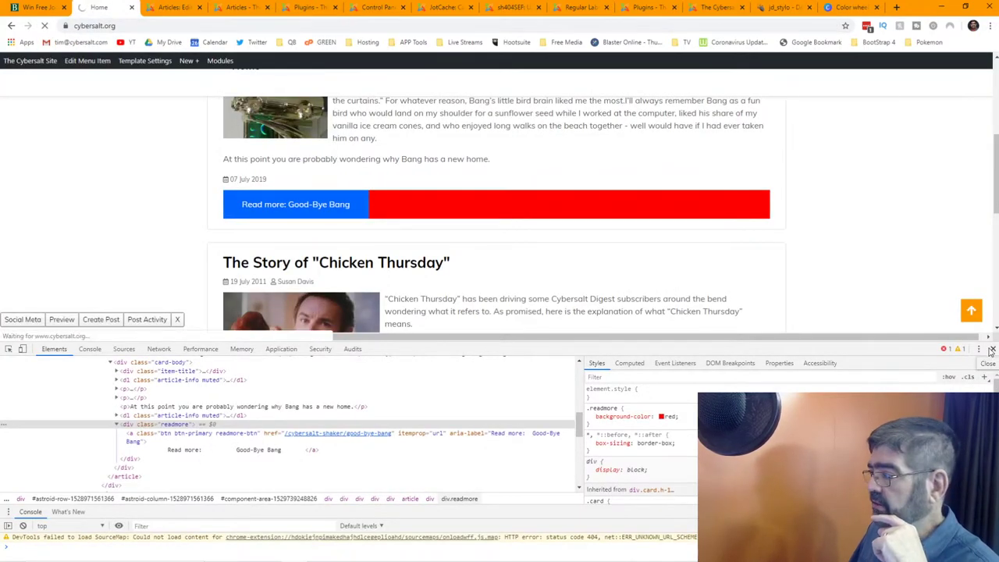
pyautogui.click(993, 349)
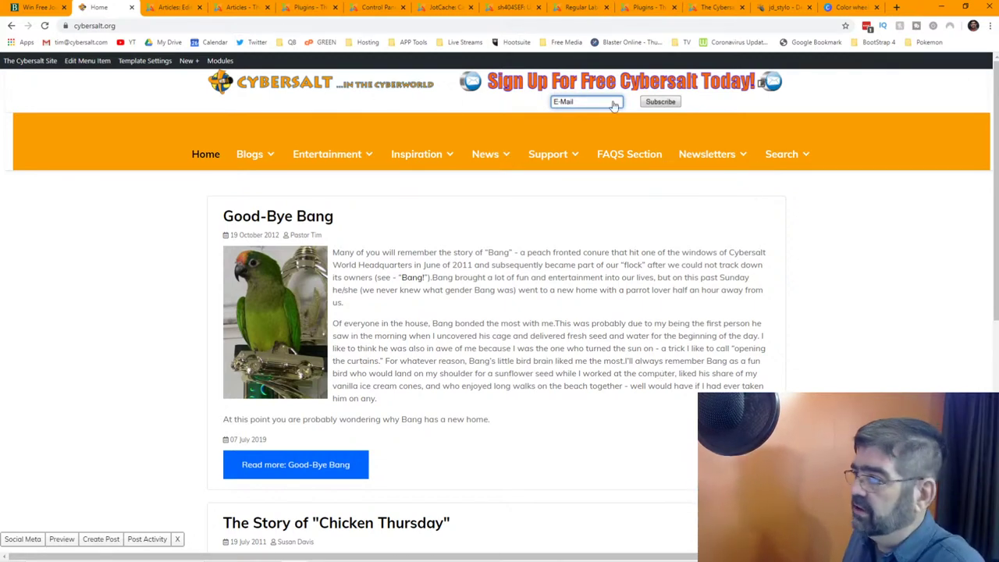
pyautogui.moveTo(414, 86)
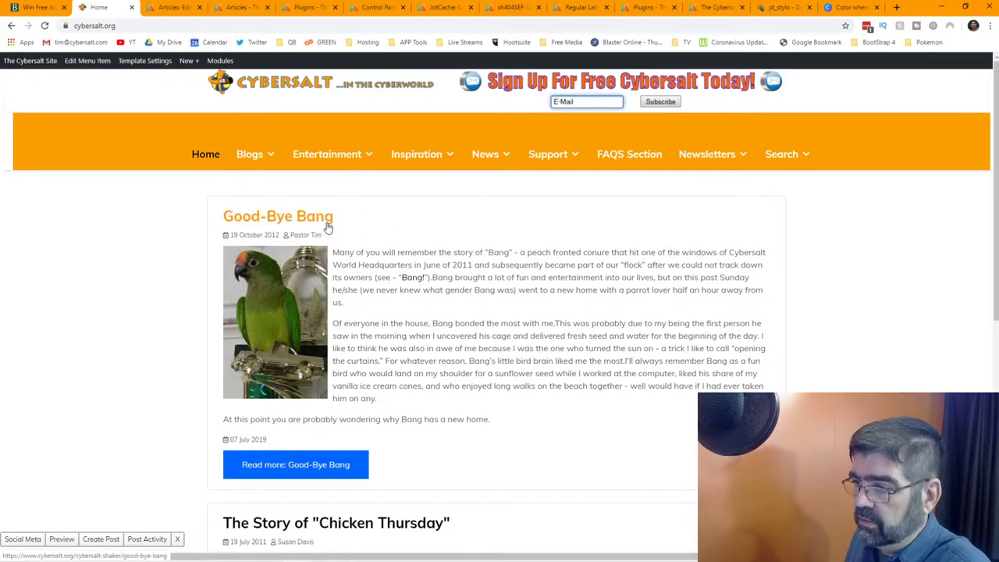
pyautogui.scroll(-6, 680, 270)
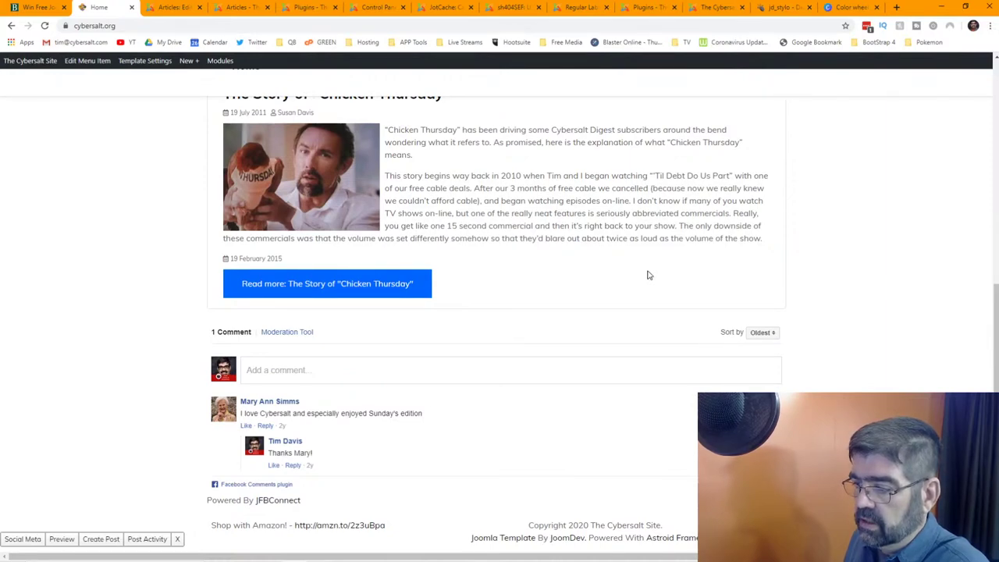
pyautogui.scroll(6, 647, 275)
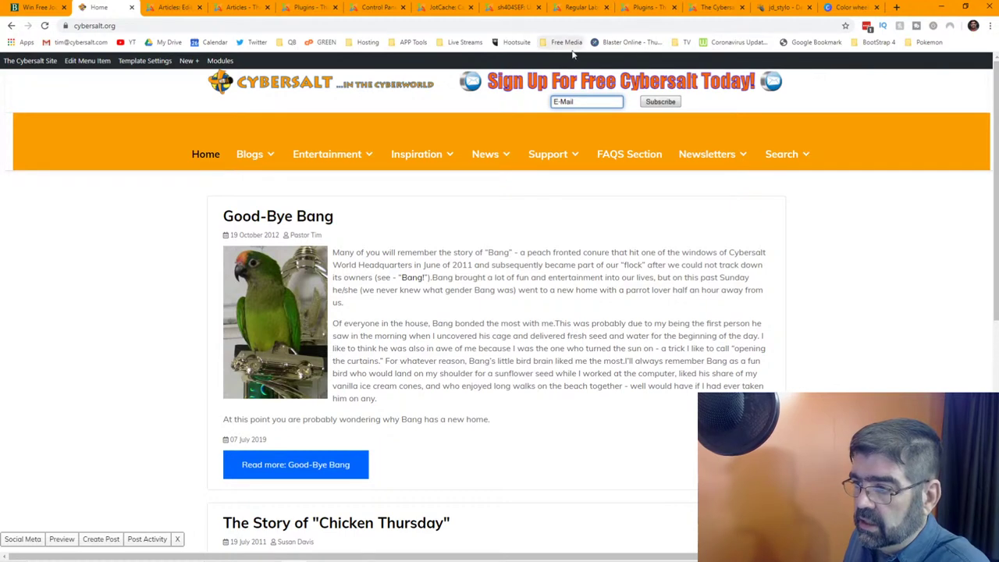
pyautogui.moveTo(306, 160)
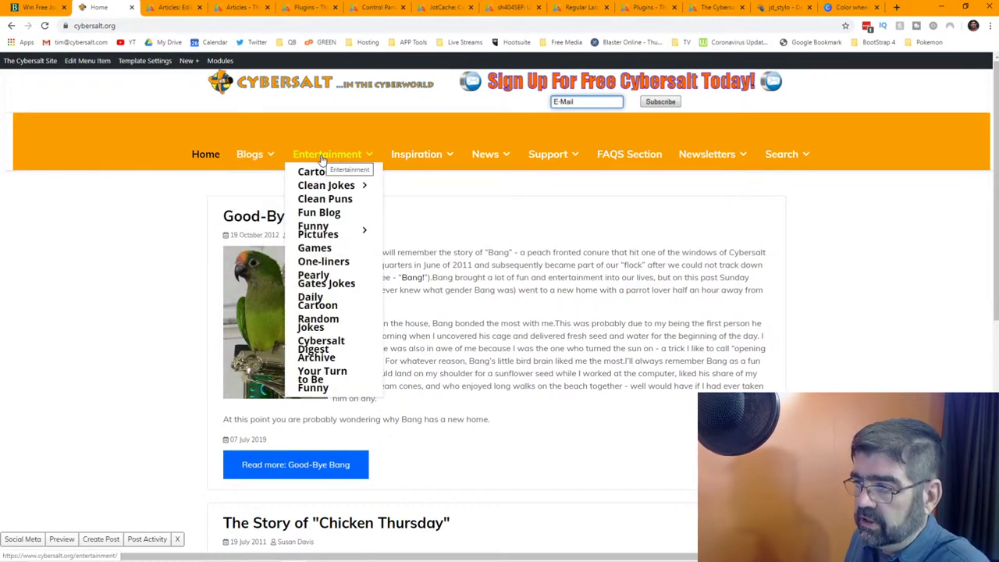
pyautogui.moveTo(414, 166)
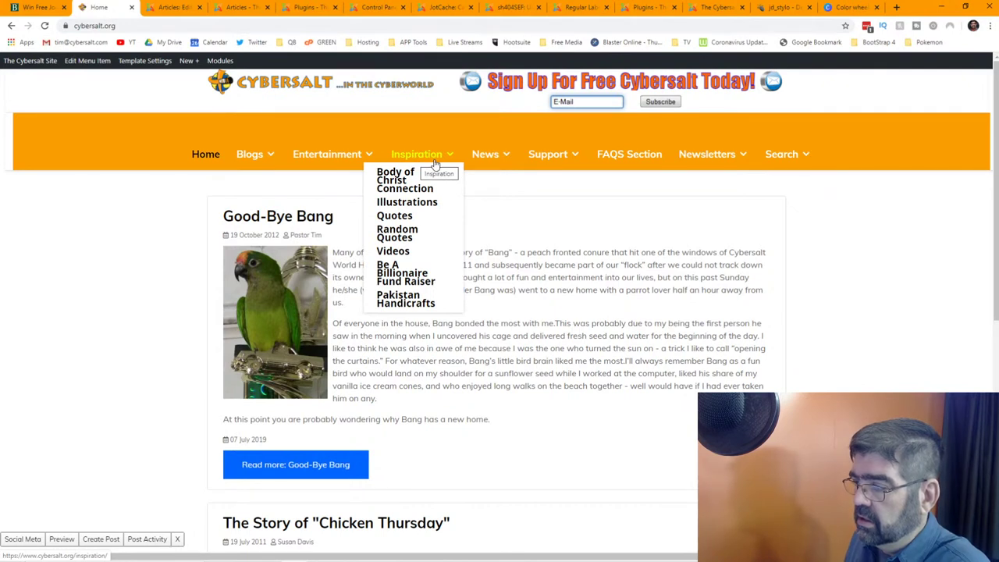
# Switch to the template settings and set the font weight of the drop-down menu typography to 500
pyautogui.moveTo(484, 155)
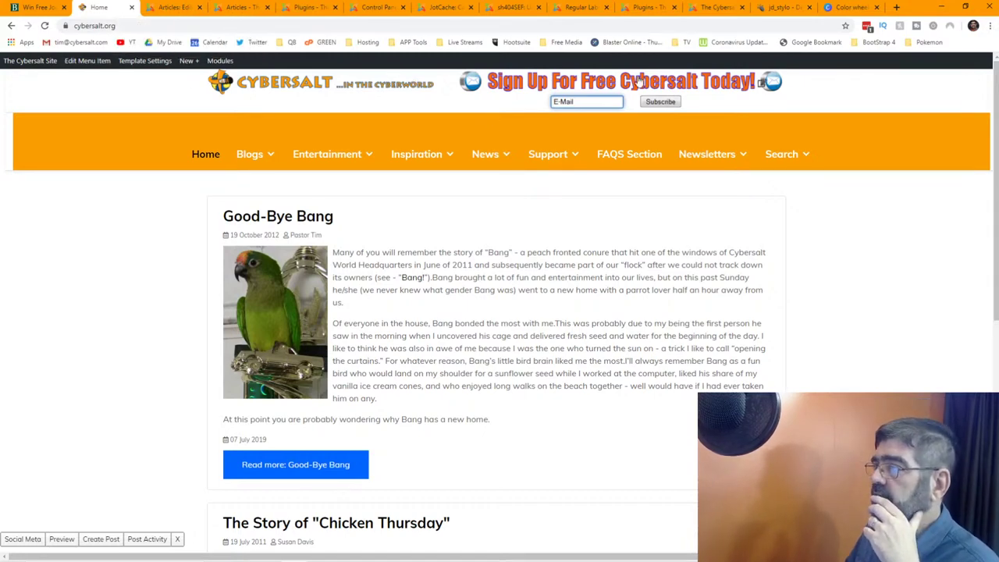
pyautogui.click(781, 10)
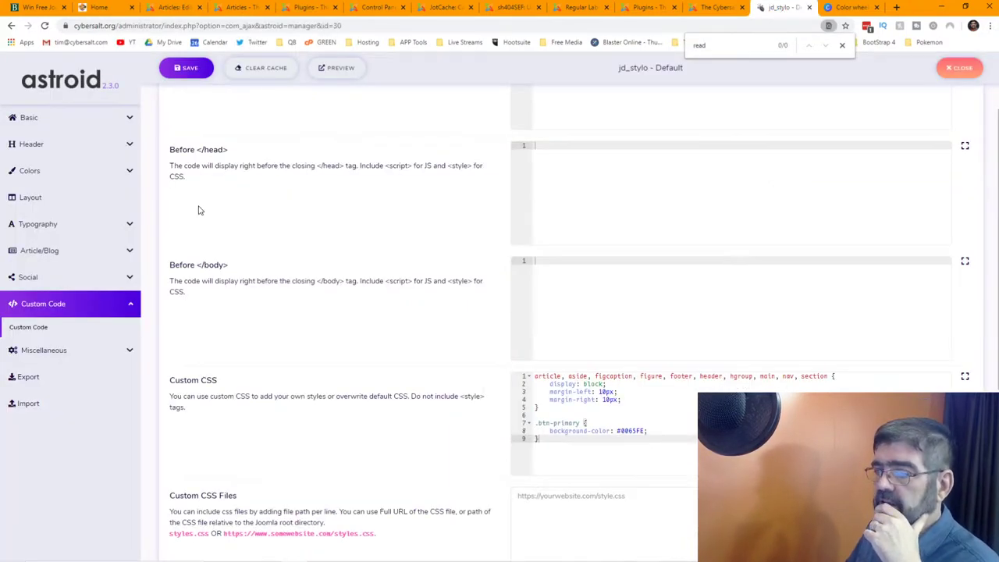
pyautogui.click(49, 226)
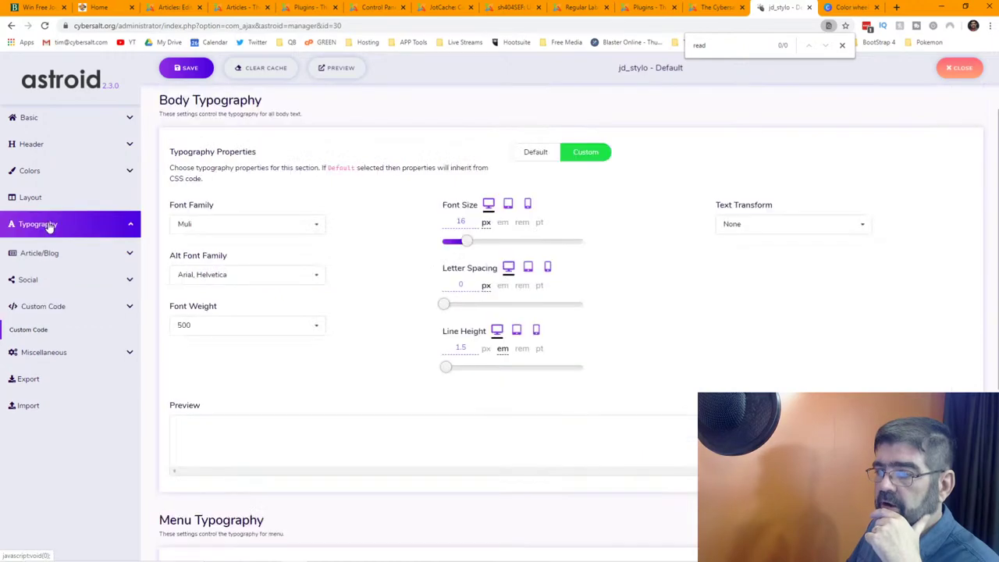
pyautogui.scroll(-3, 412, 198)
pyautogui.scroll(-8, 412, 198)
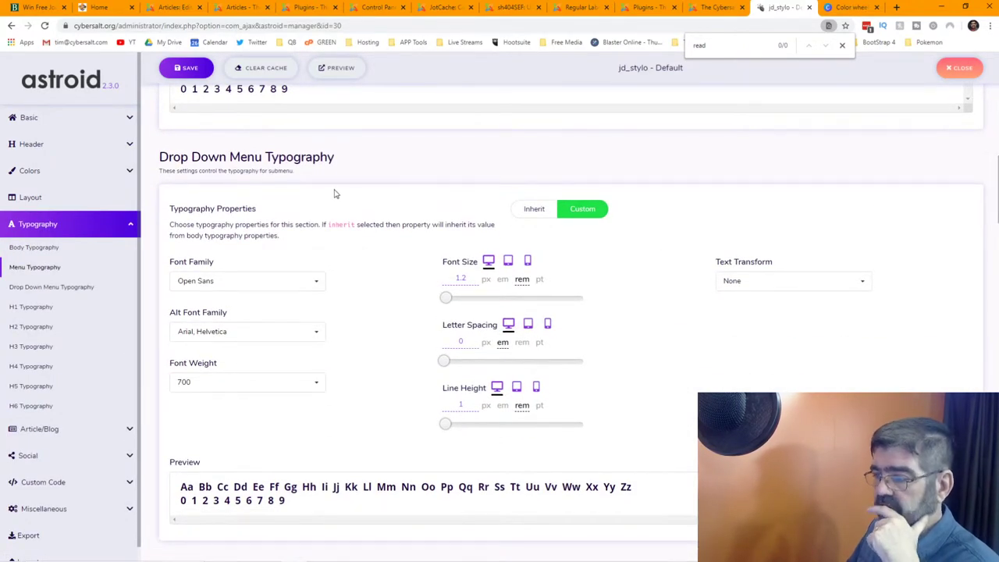
pyautogui.scroll(-1, 359, 216)
pyautogui.click(317, 283)
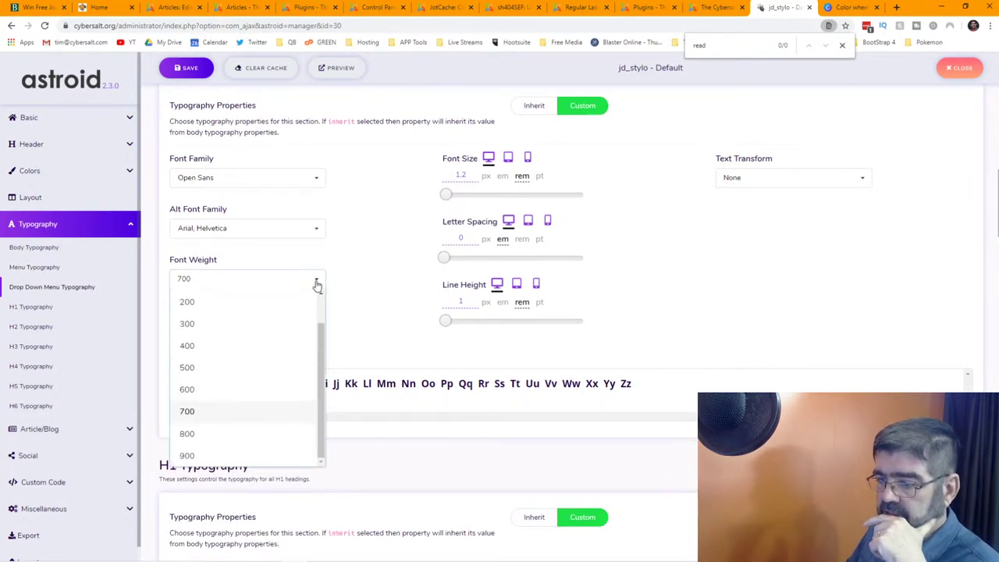
pyautogui.click(232, 370)
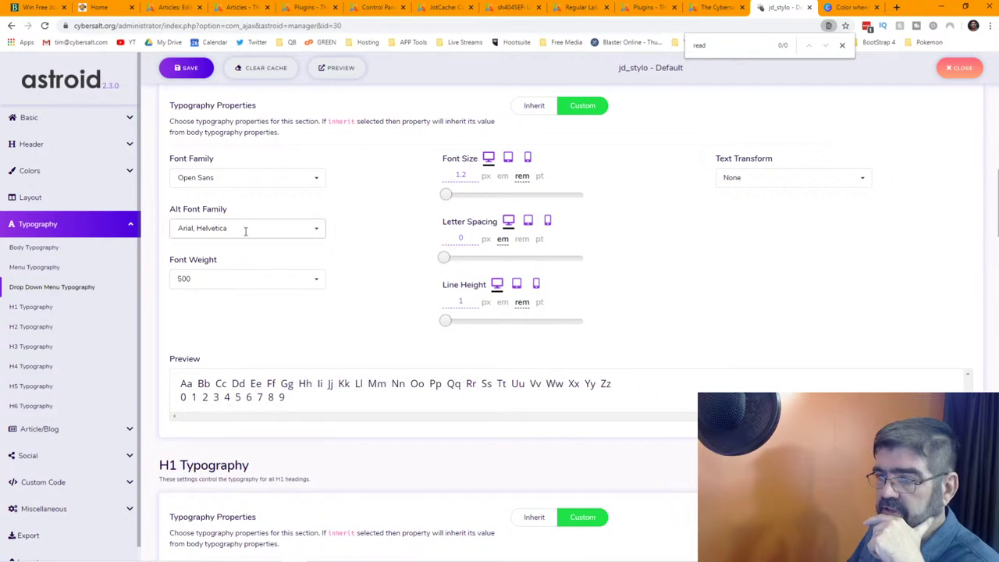
# Try font weight 600 for the drop-down menu typography and set it back to 500
pyautogui.click(232, 280)
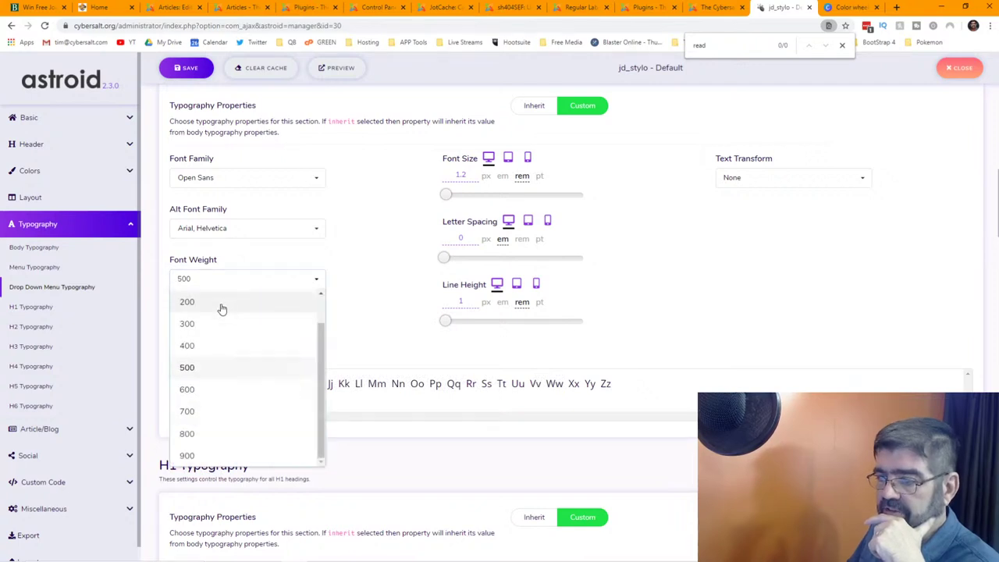
pyautogui.click(212, 388)
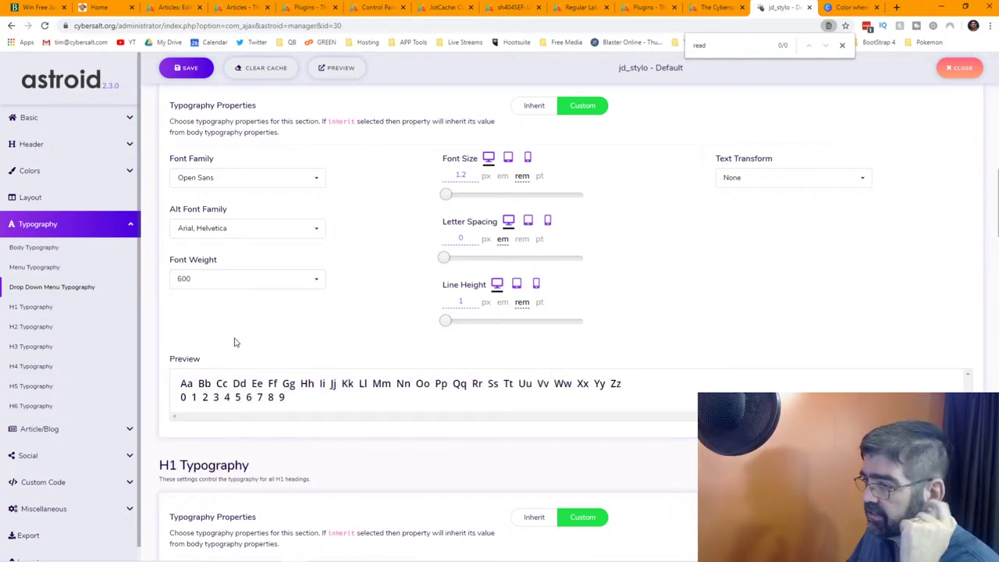
pyautogui.click(228, 284)
pyautogui.click(232, 367)
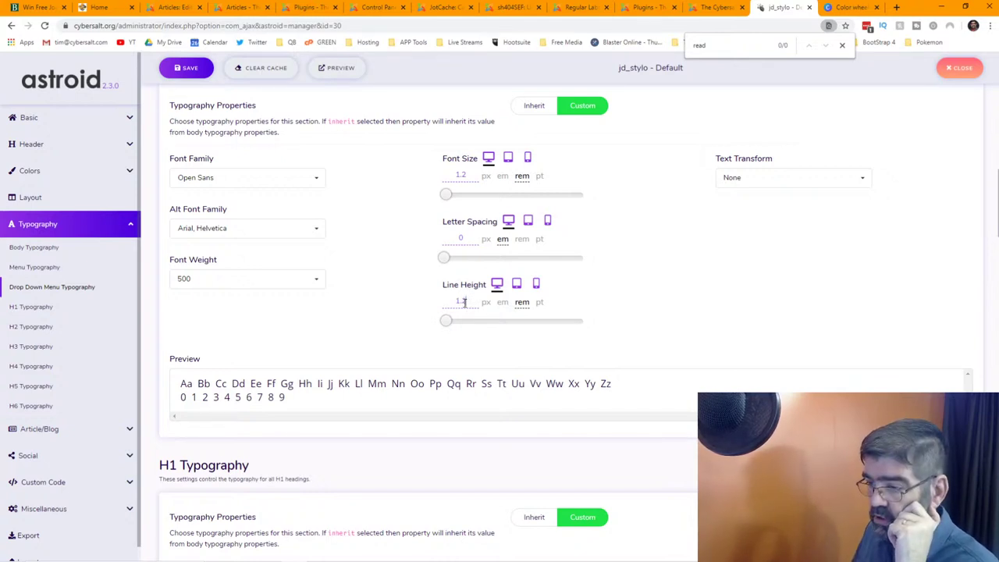
# Set the drop-down menu typography's line height to 1.2 rem and save the template settings
pyautogui.press('Tab')
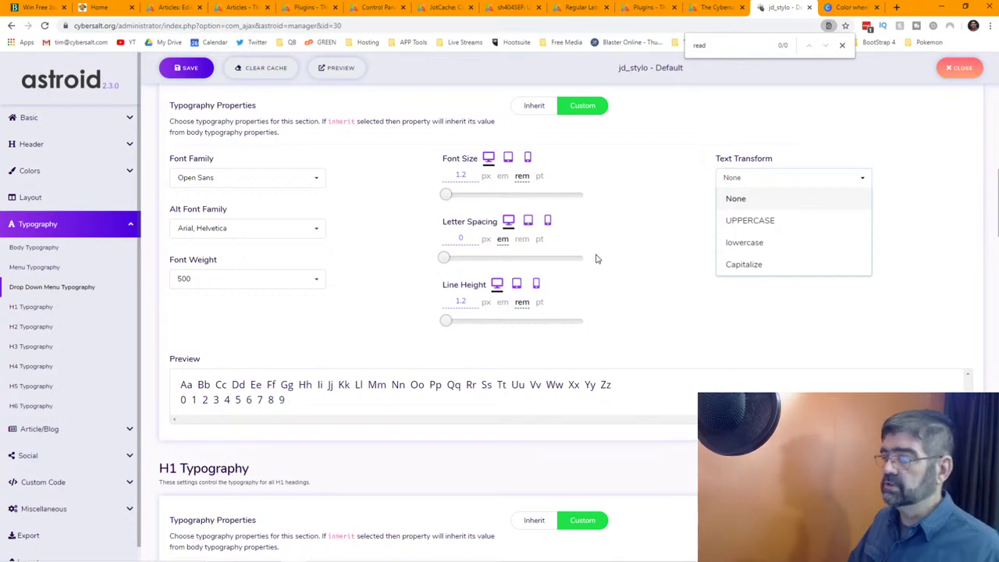
pyautogui.click(705, 125)
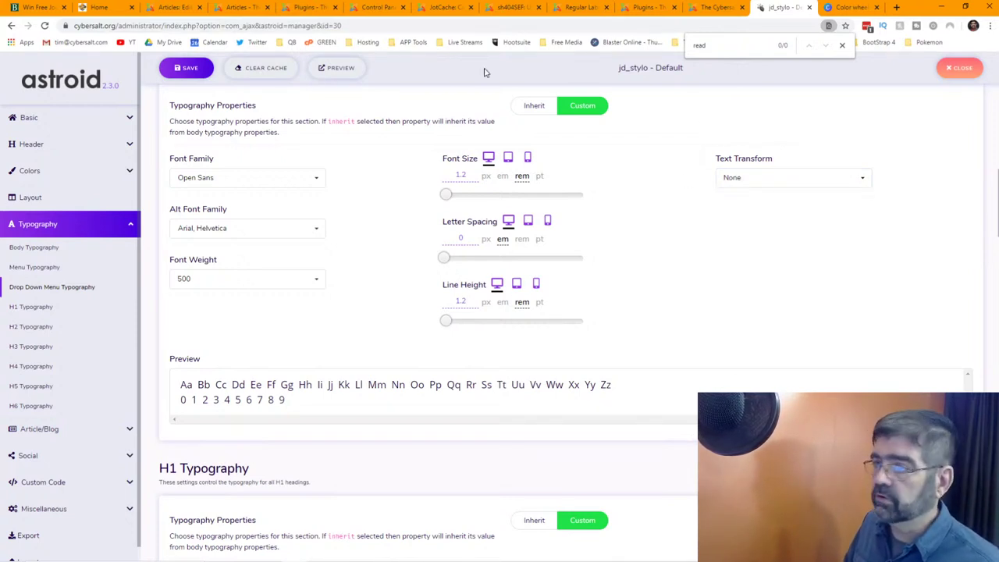
pyautogui.click(181, 68)
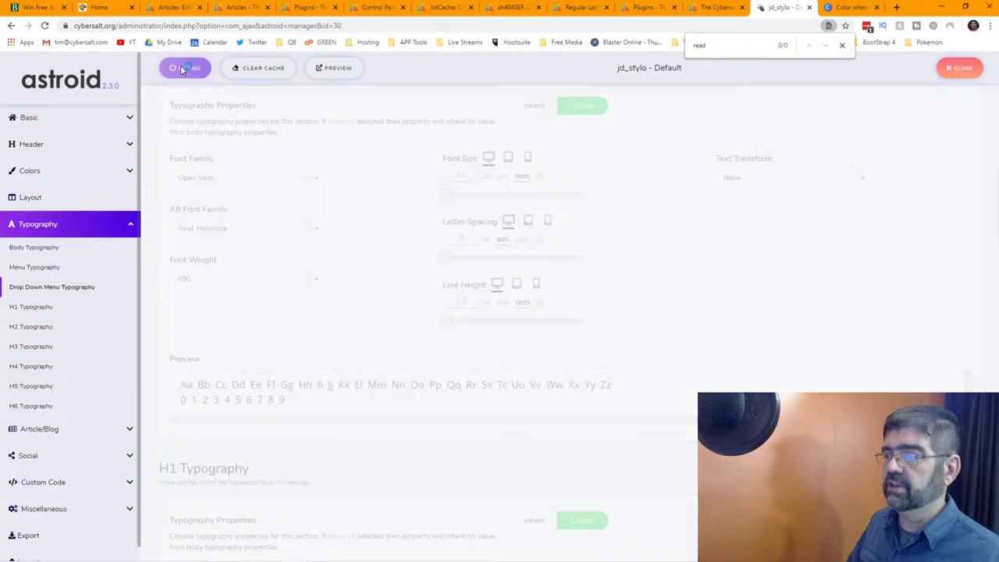
# Set the Hover Link Color of the dropdown menu to fe9900 and save the template settings
pyautogui.click(43, 180)
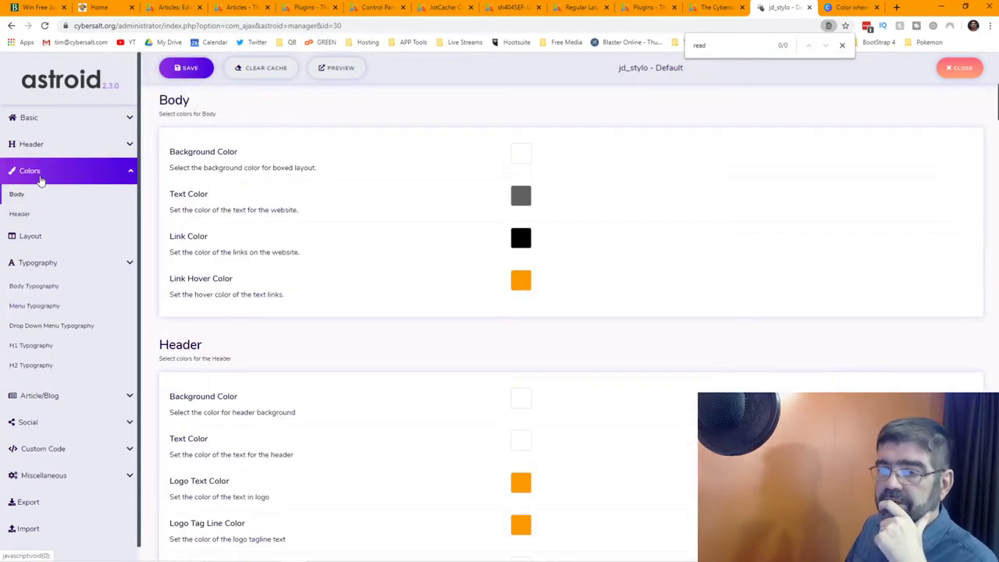
pyautogui.scroll(-2, 384, 214)
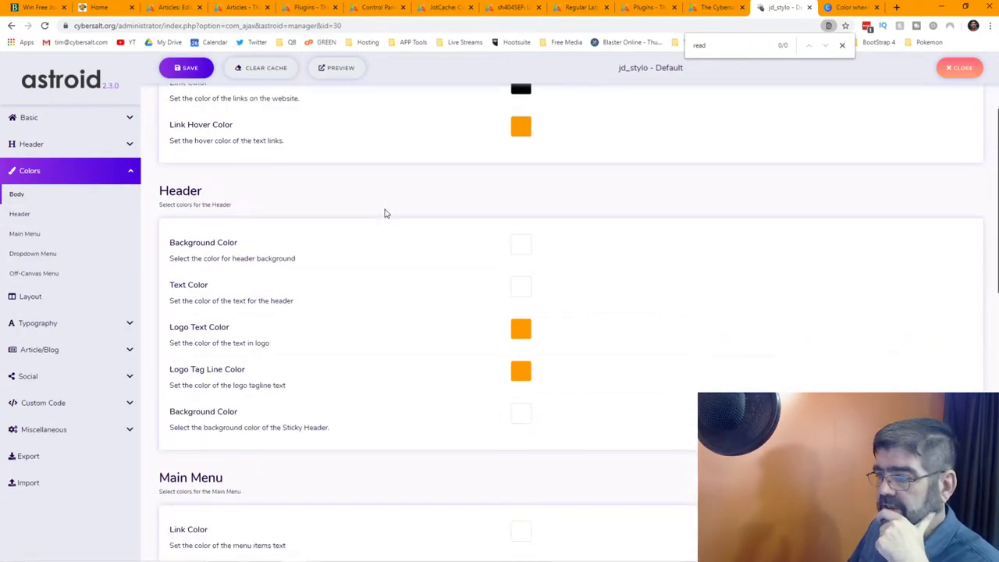
pyautogui.scroll(-5, 384, 213)
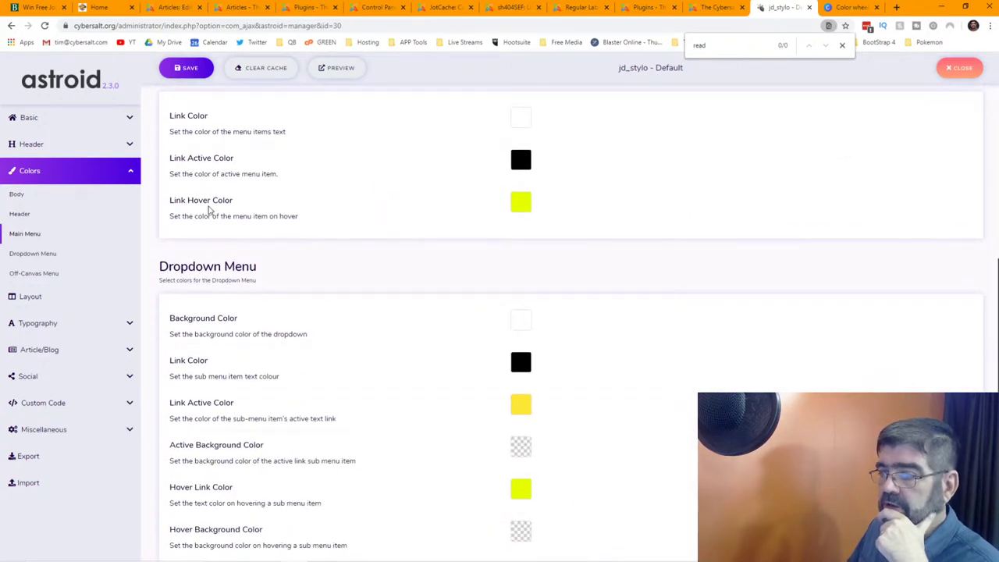
pyautogui.scroll(-2, 246, 209)
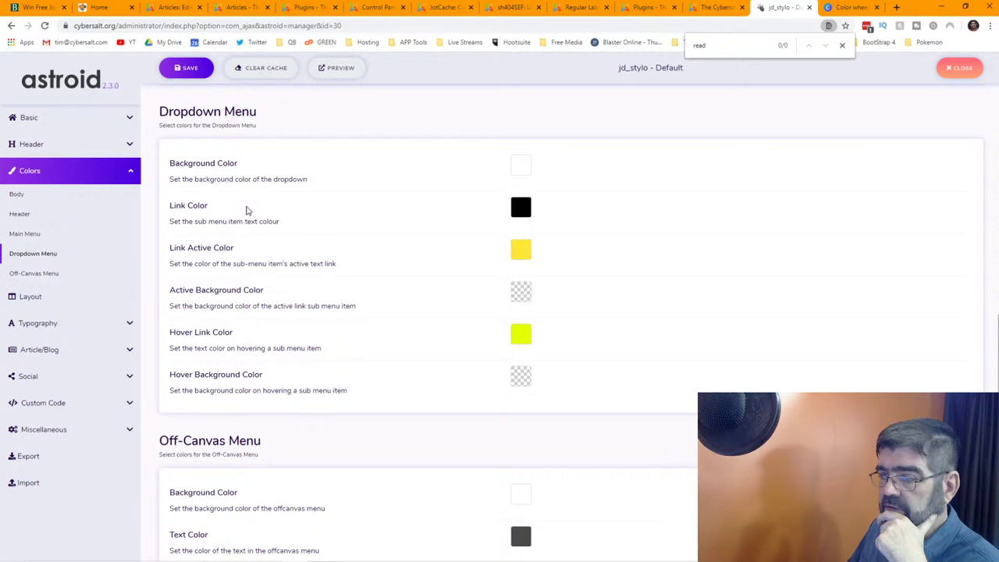
pyautogui.click(524, 341)
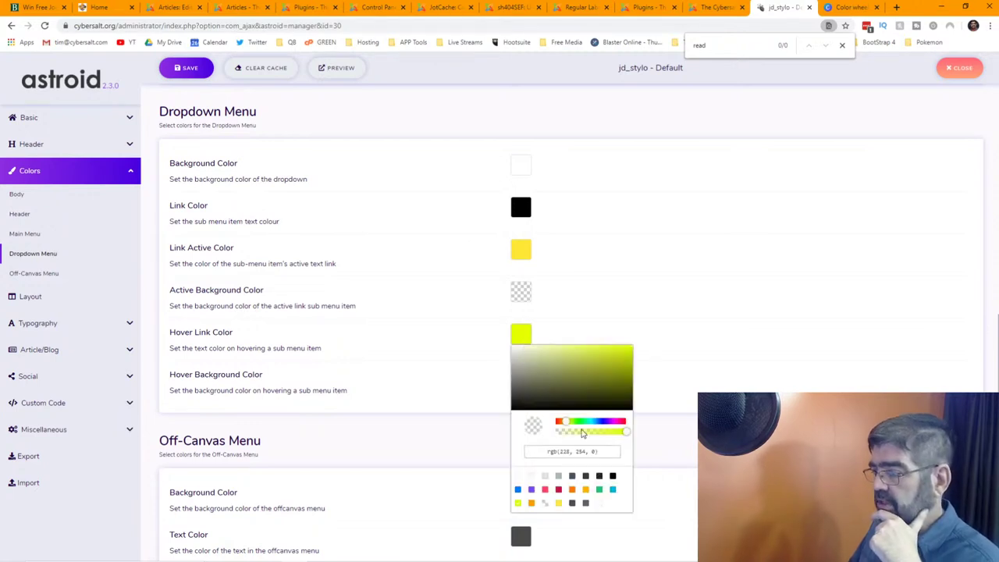
pyautogui.tripleClick(595, 451)
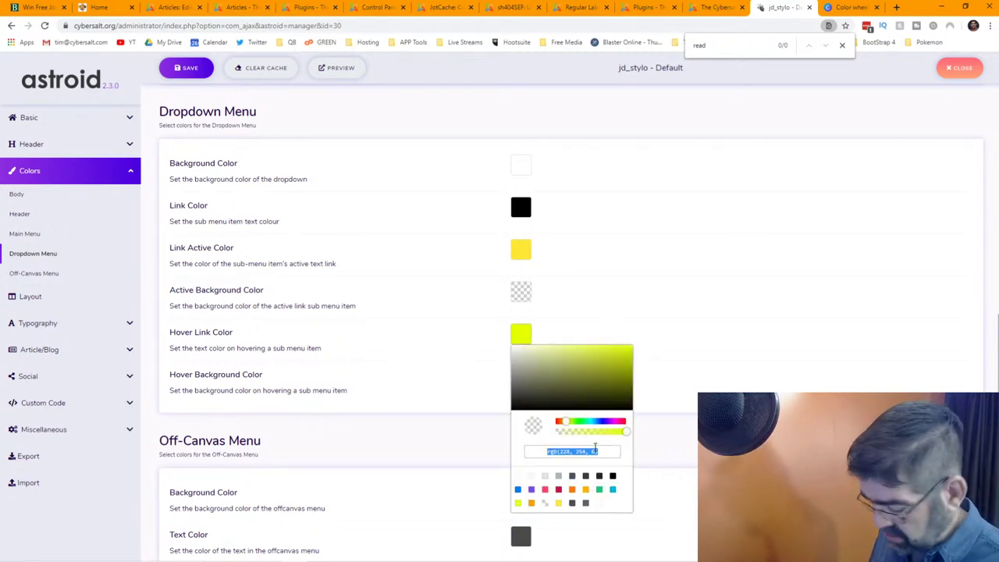
pyautogui.write('fe9900')
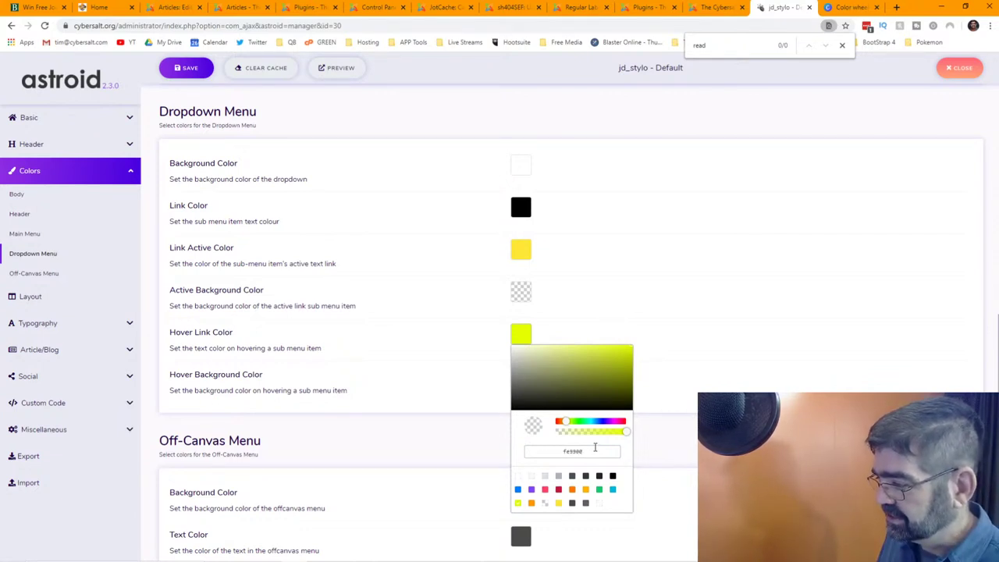
pyautogui.press('Return')
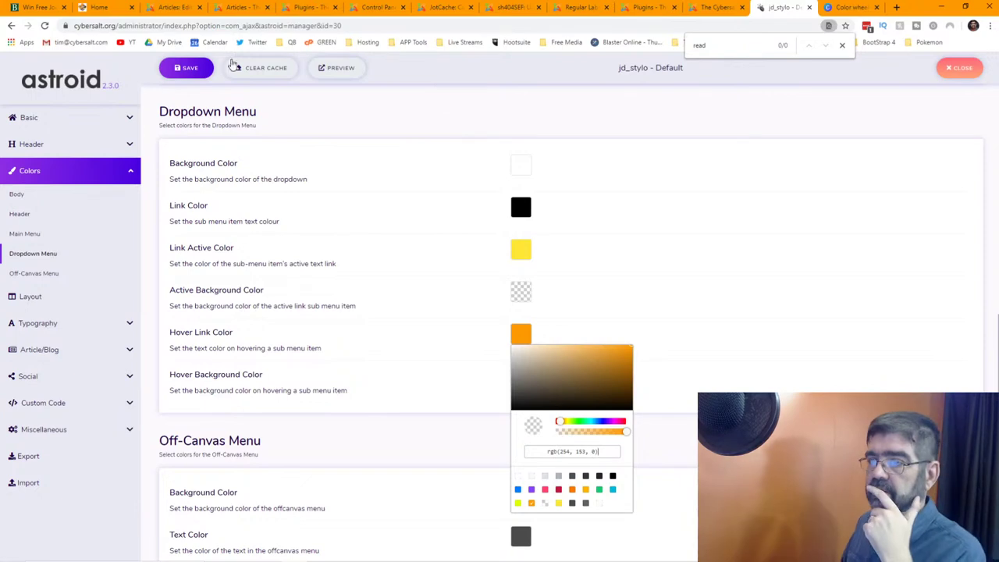
pyautogui.click(199, 68)
# Reload the site's home page and examine the Blogs and Entertainment dropdowns, including their submenus and hover colour
pyautogui.click(98, 8)
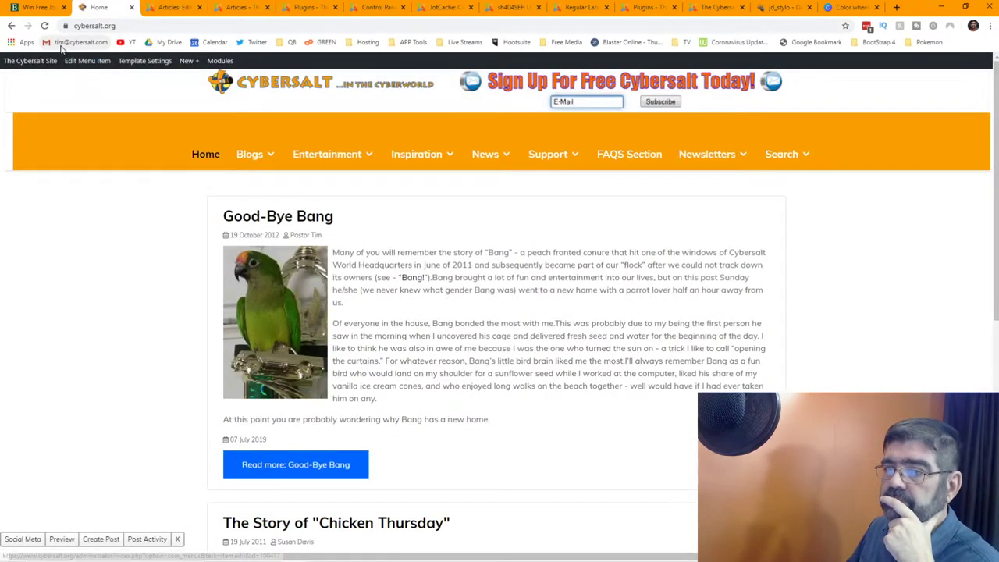
pyautogui.click(46, 25)
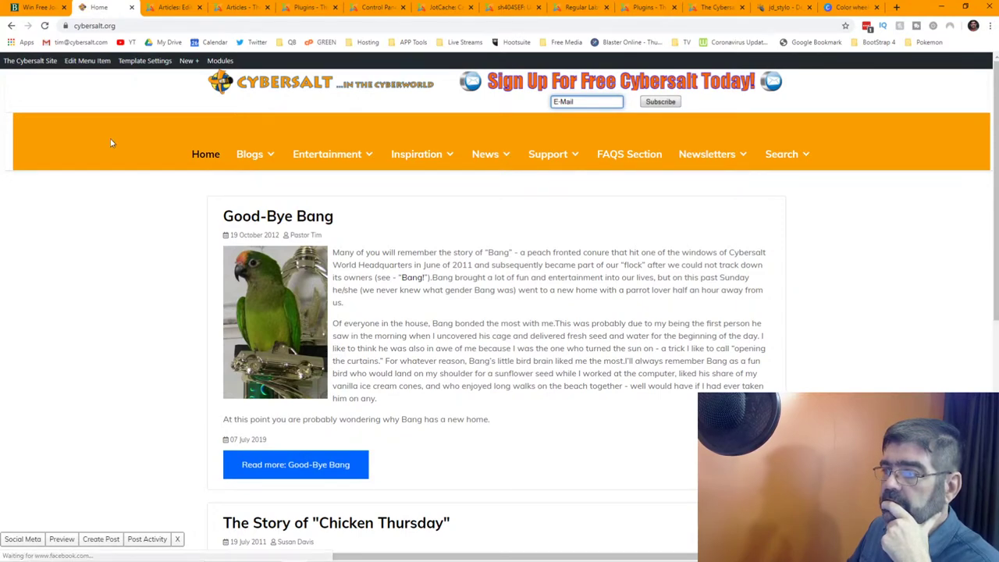
pyautogui.moveTo(262, 155)
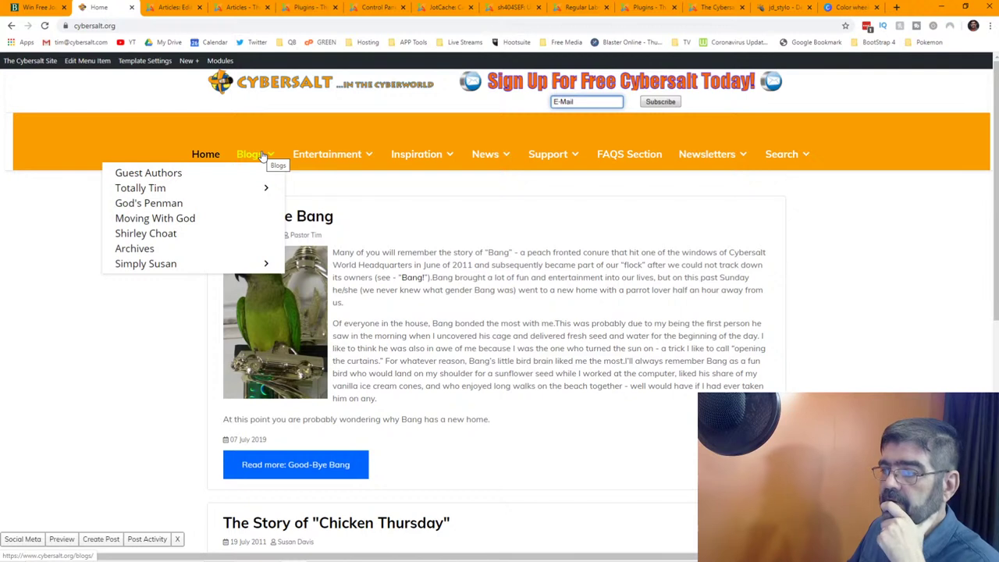
pyautogui.moveTo(310, 157)
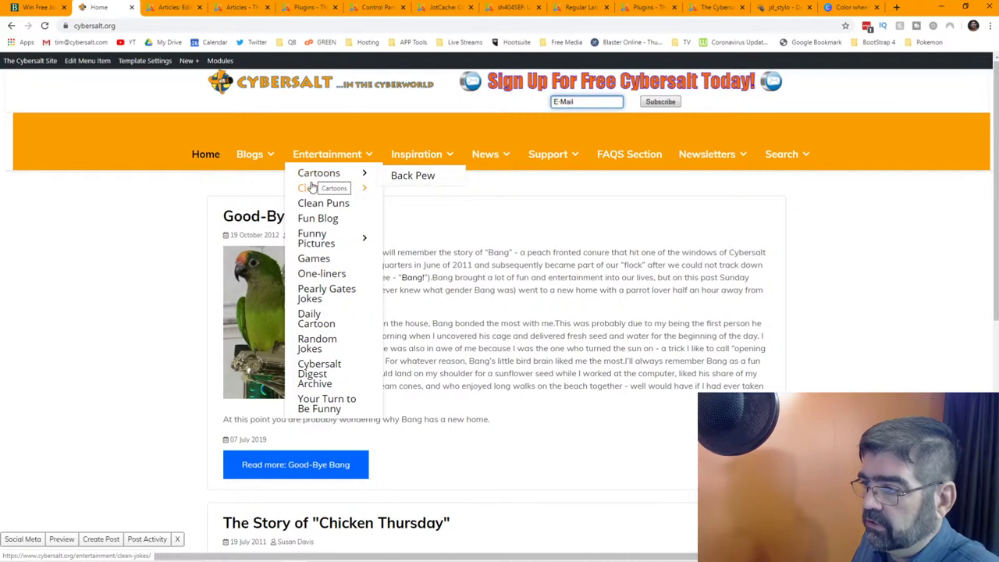
pyautogui.moveTo(311, 193)
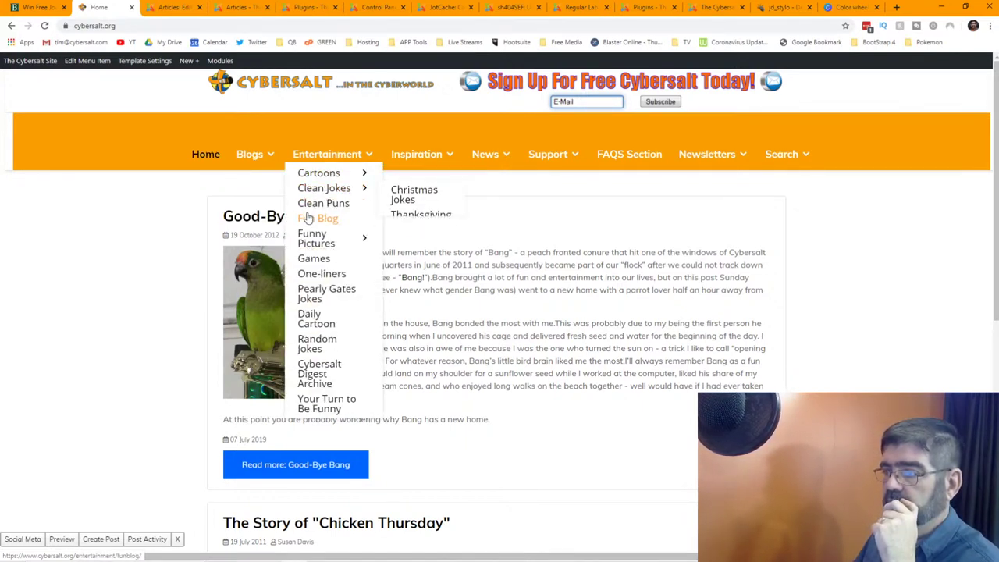
pyautogui.moveTo(312, 244)
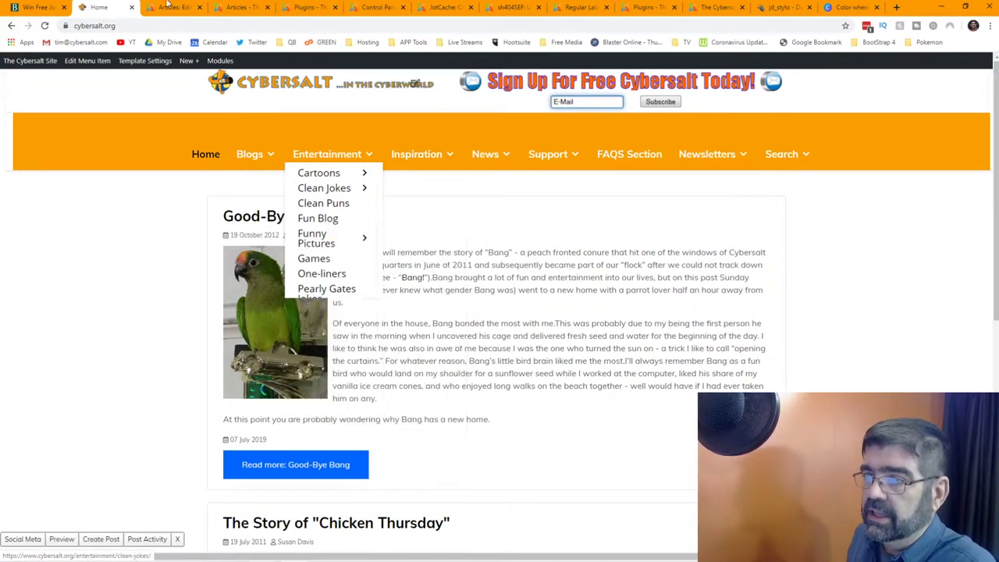
# Return to the template settings and change the dropdown menu's Hover Link Color to white
pyautogui.click(775, 9)
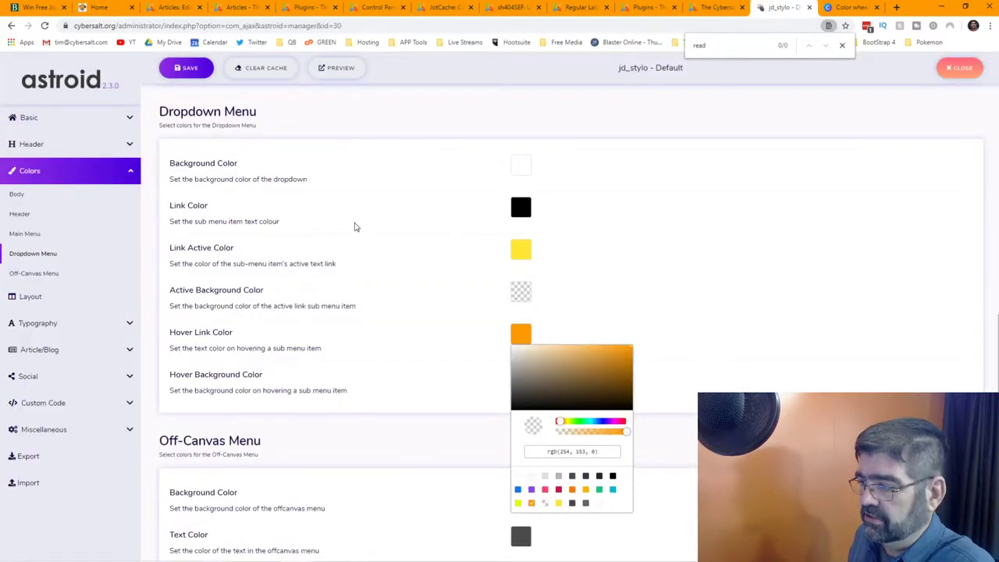
pyautogui.scroll(-2, 750, 196)
pyautogui.click(750, 196)
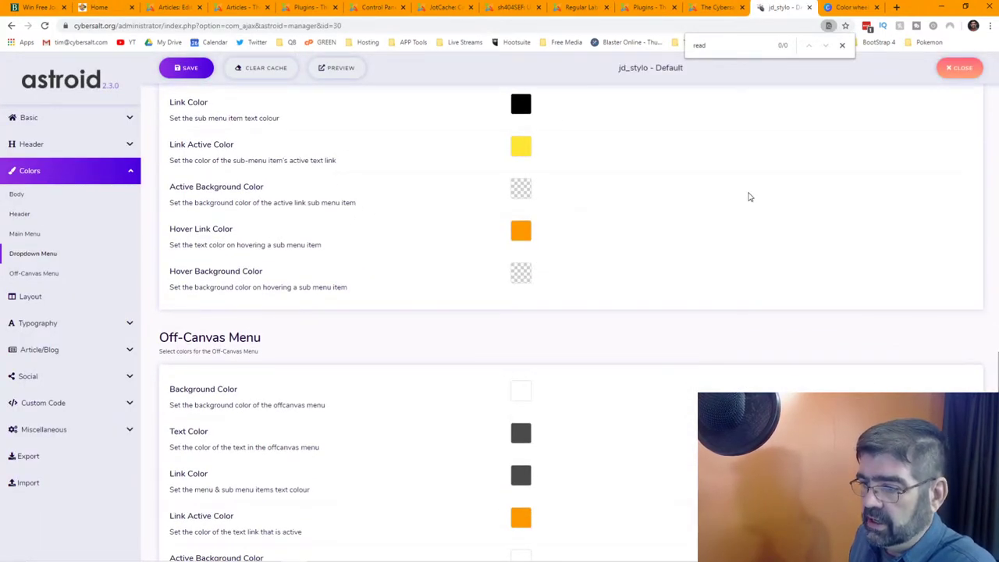
pyautogui.scroll(1, 748, 196)
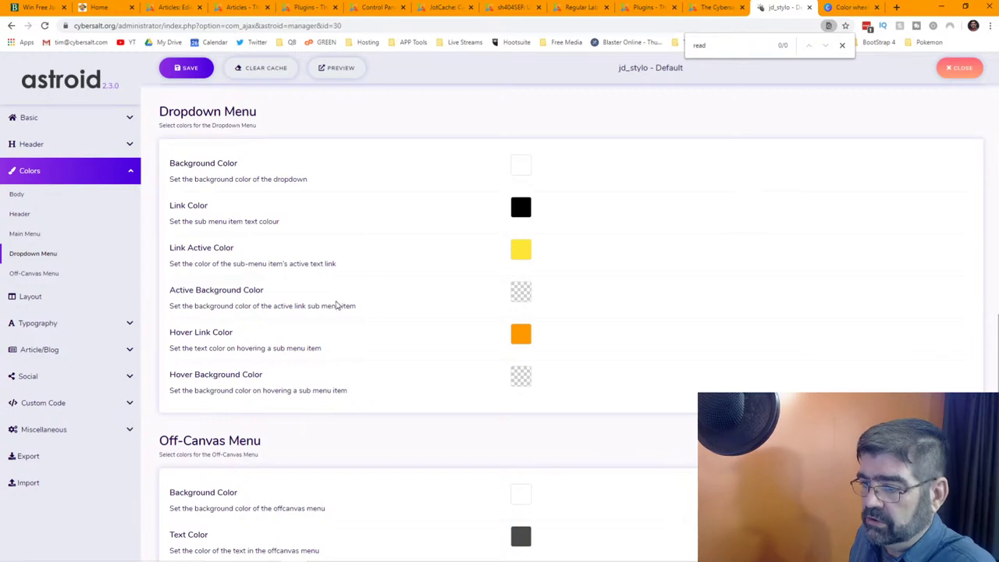
pyautogui.click(521, 337)
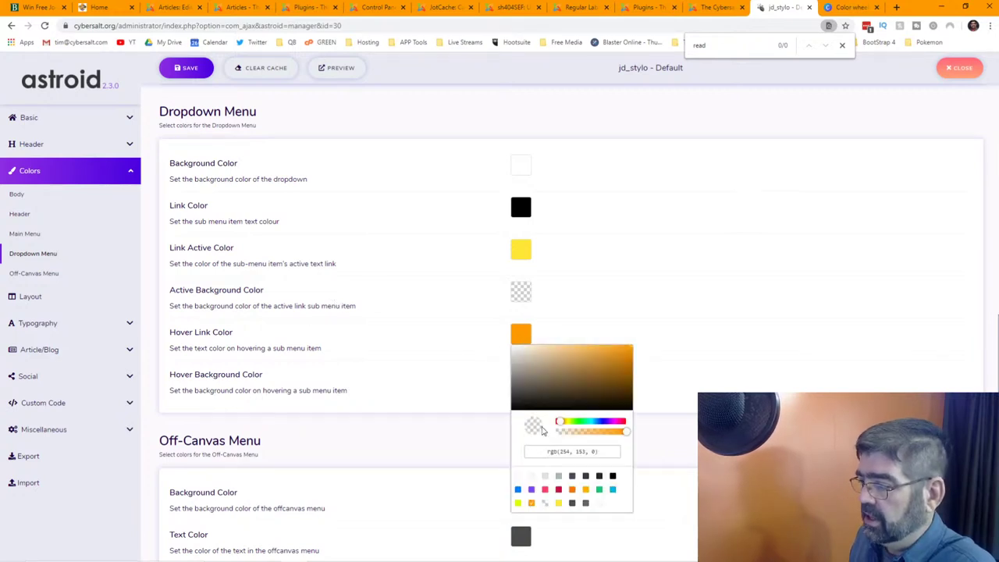
pyautogui.click(517, 477)
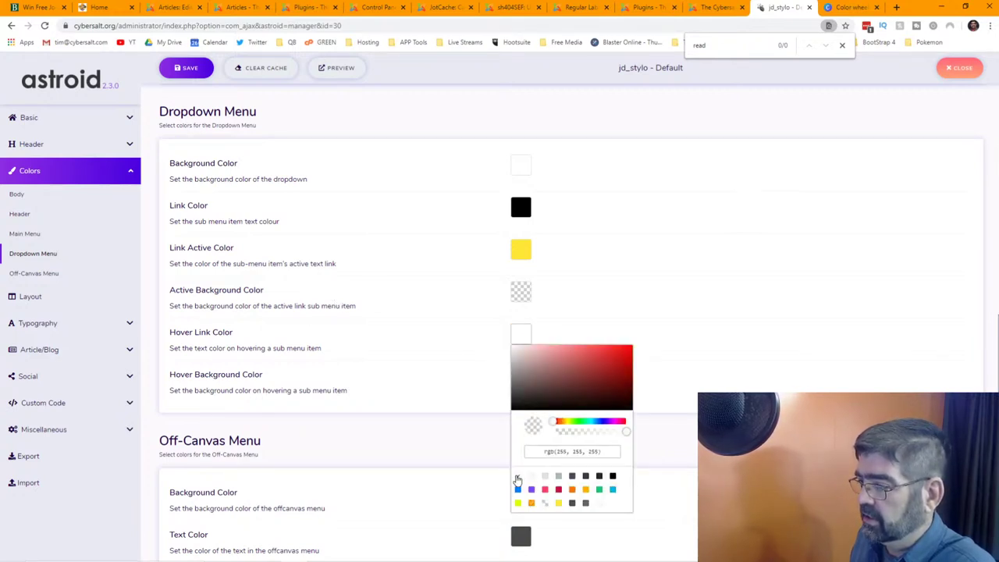
pyautogui.click(697, 255)
# Set the Hover Background Color of the dropdown menu to fe9900
pyautogui.click(520, 377)
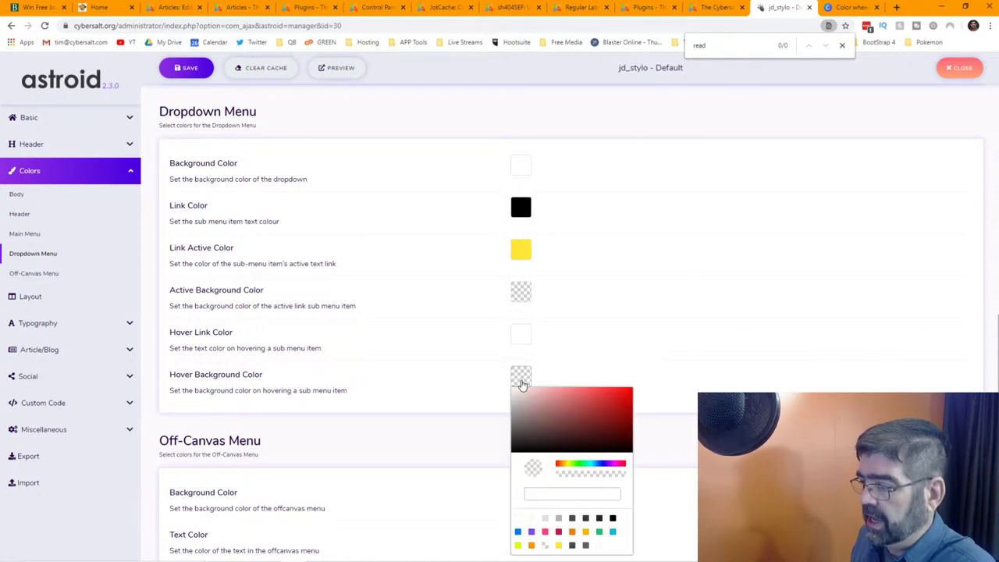
pyautogui.click(579, 492)
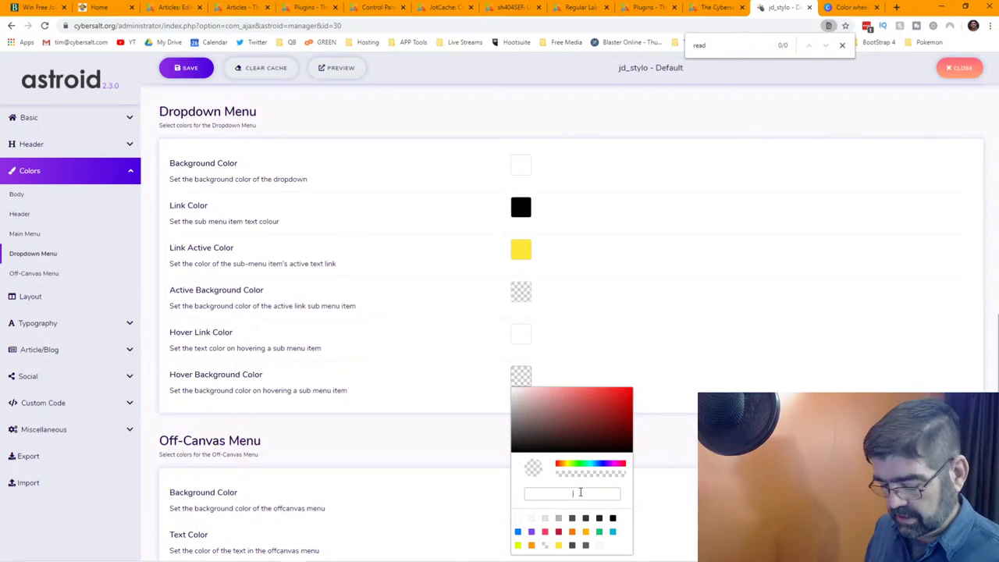
pyautogui.write('fea300')
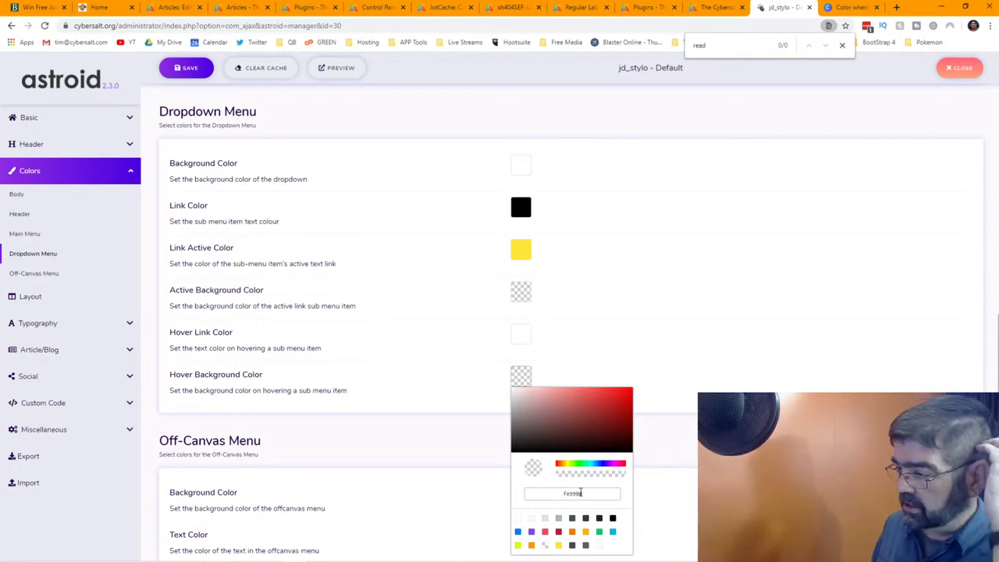
pyautogui.press('Return')
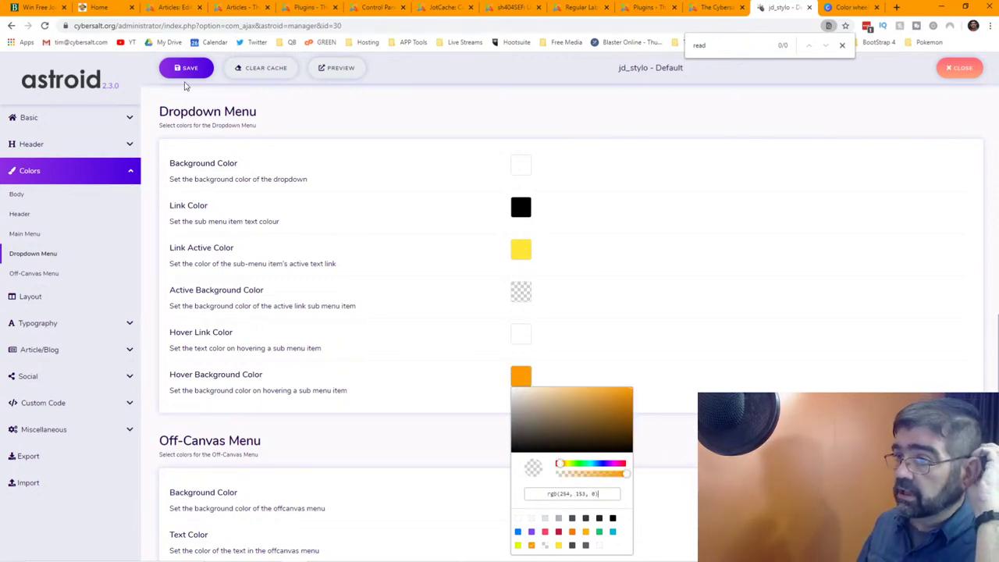
# Save the template settings, reload the site's home page and check the Blogs dropdown's hover colours
pyautogui.click(281, 69)
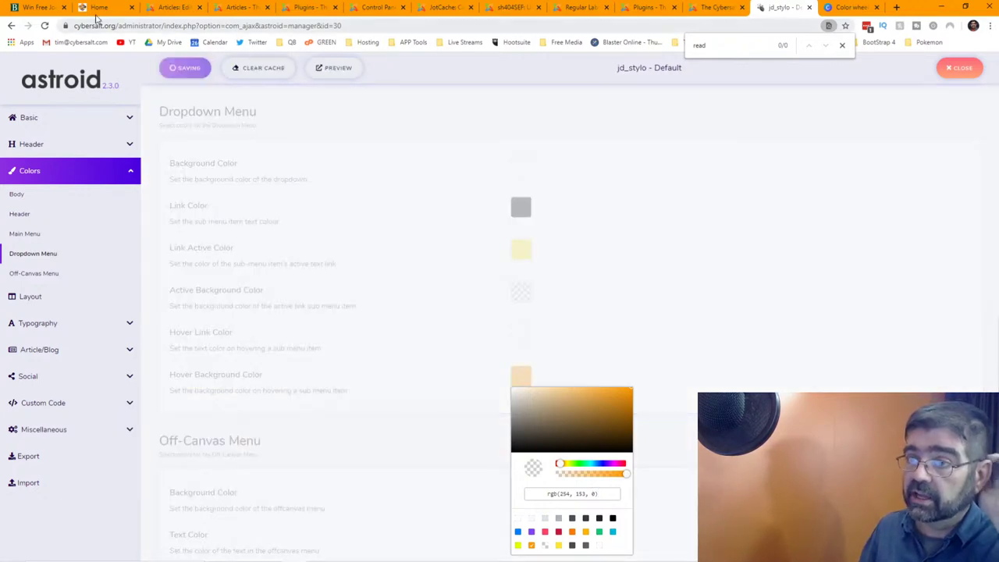
pyautogui.click(99, 7)
pyautogui.click(46, 26)
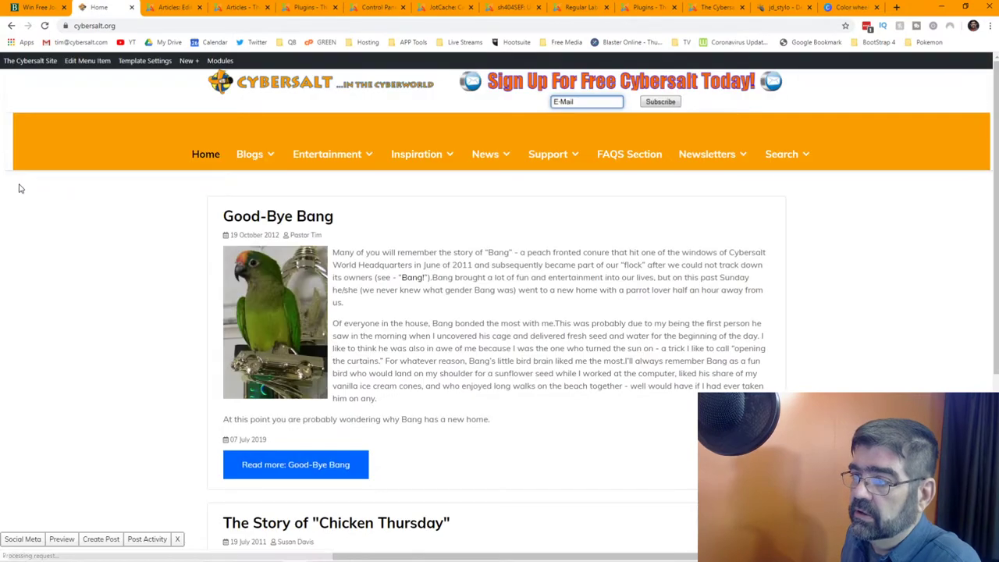
pyautogui.moveTo(251, 154)
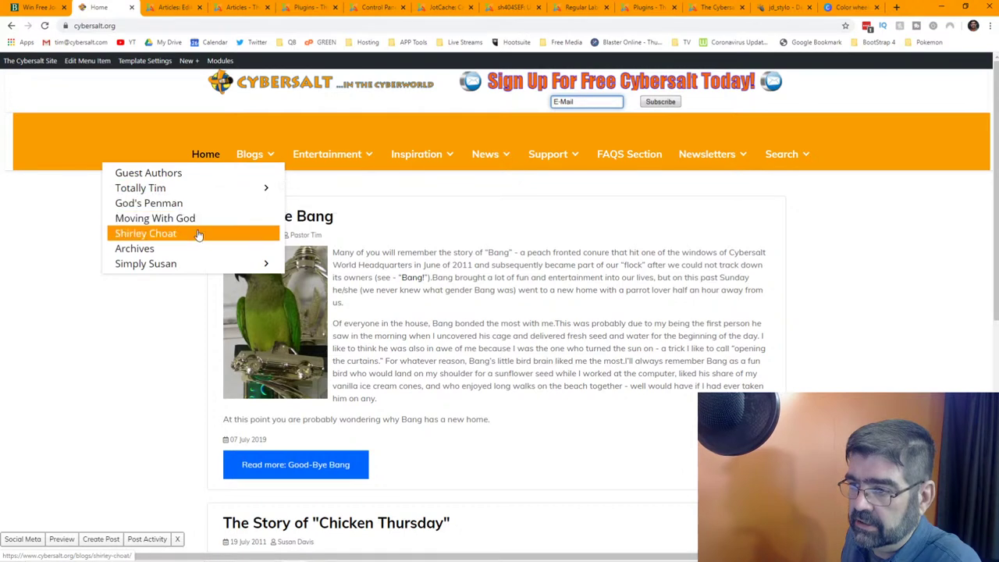
pyautogui.moveTo(196, 262)
pyautogui.moveTo(190, 189)
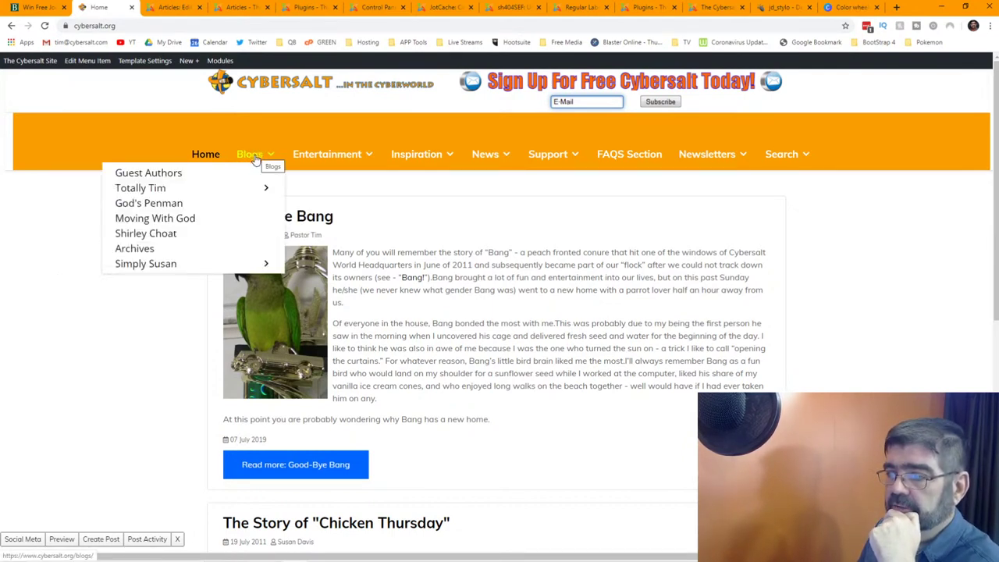
pyautogui.moveTo(322, 158)
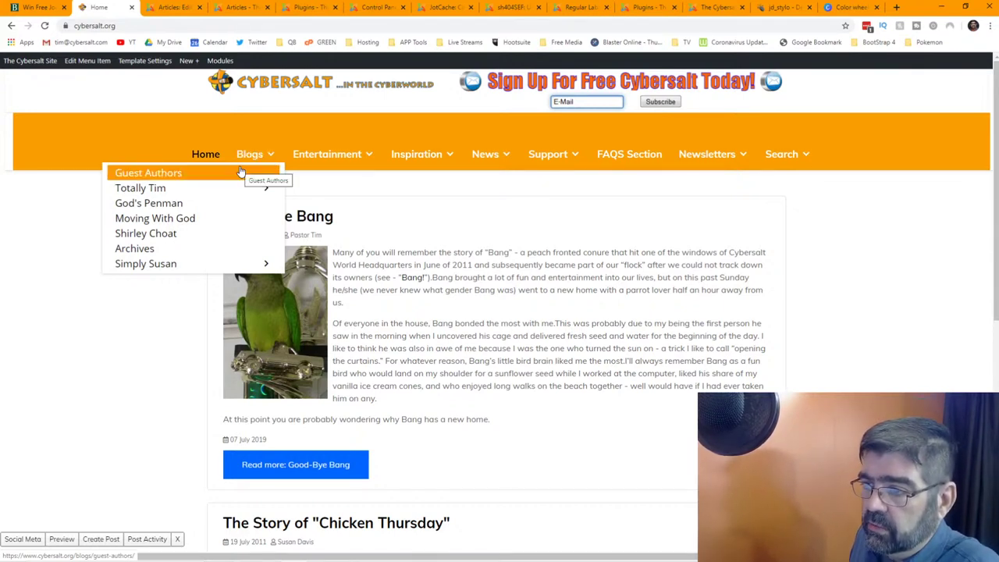
# Set the desktop font size in Drop Down Menu Typography to 1 rem and save the template settings
pyautogui.click(783, 7)
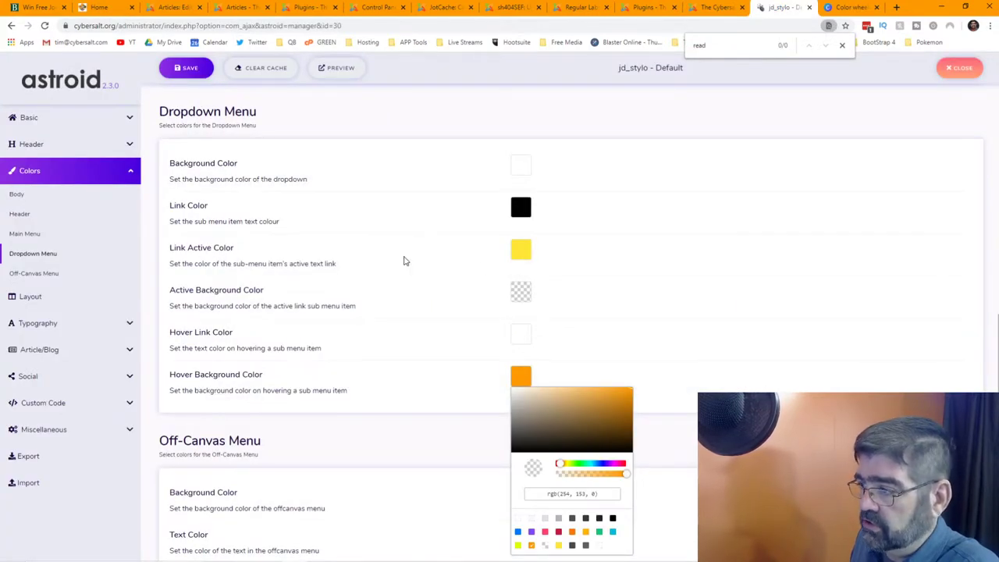
pyautogui.click(47, 325)
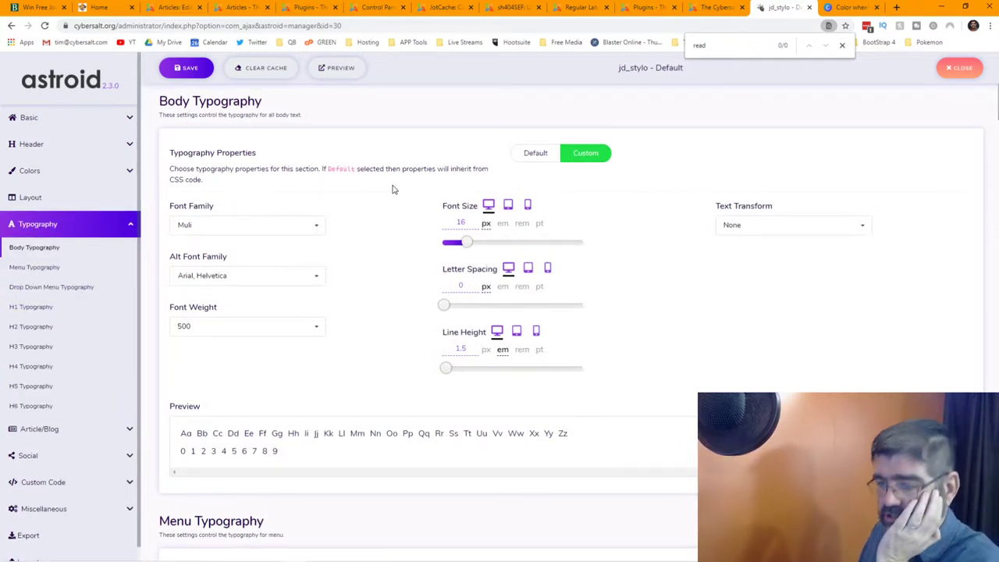
pyautogui.scroll(-3, 394, 189)
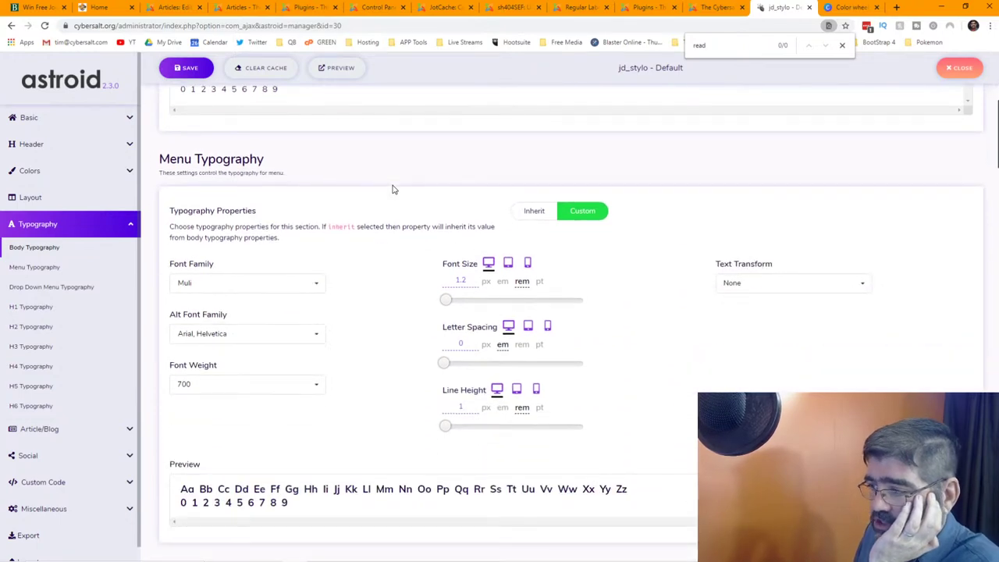
pyautogui.scroll(-1, 393, 188)
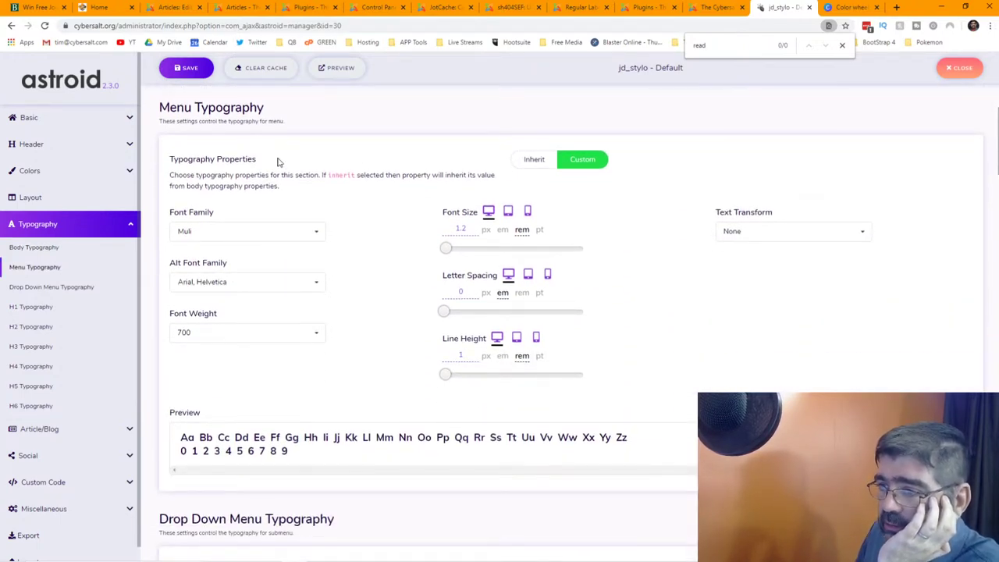
pyautogui.scroll(-5, 366, 225)
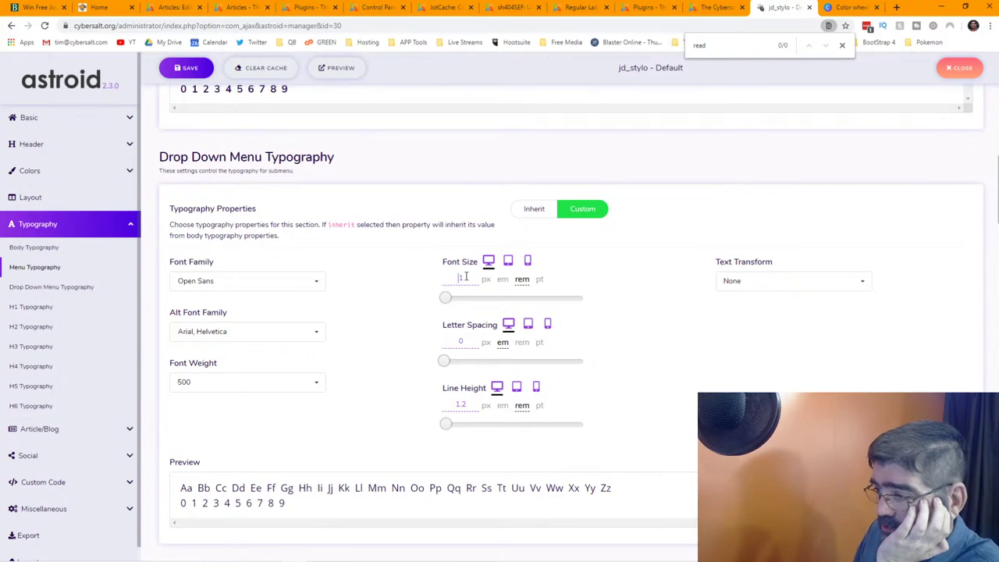
pyautogui.click(195, 76)
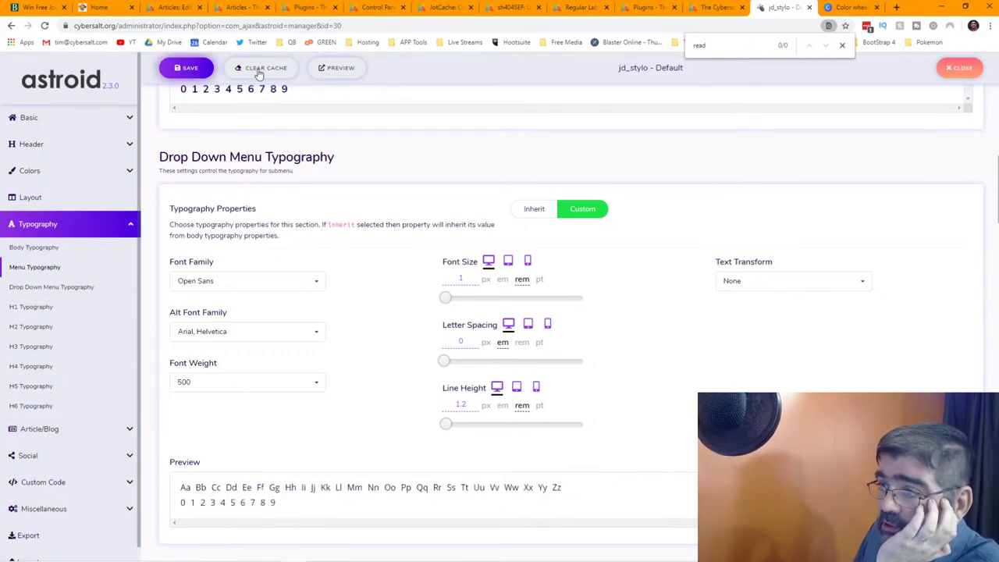
# Reload the site's home page and examine the text size and layout of the Blogs and Inspiration dropdowns
pyautogui.click(102, 7)
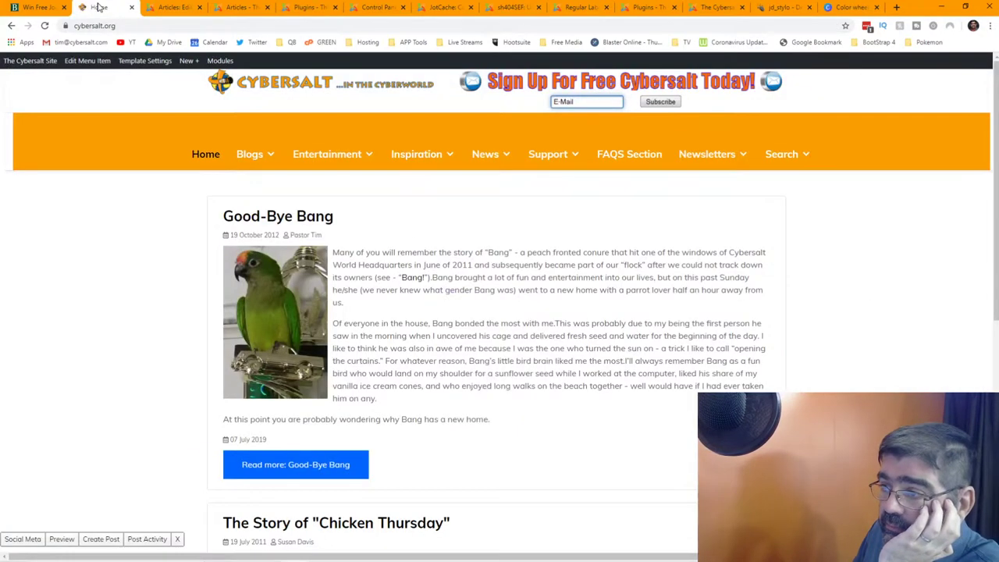
pyautogui.click(45, 26)
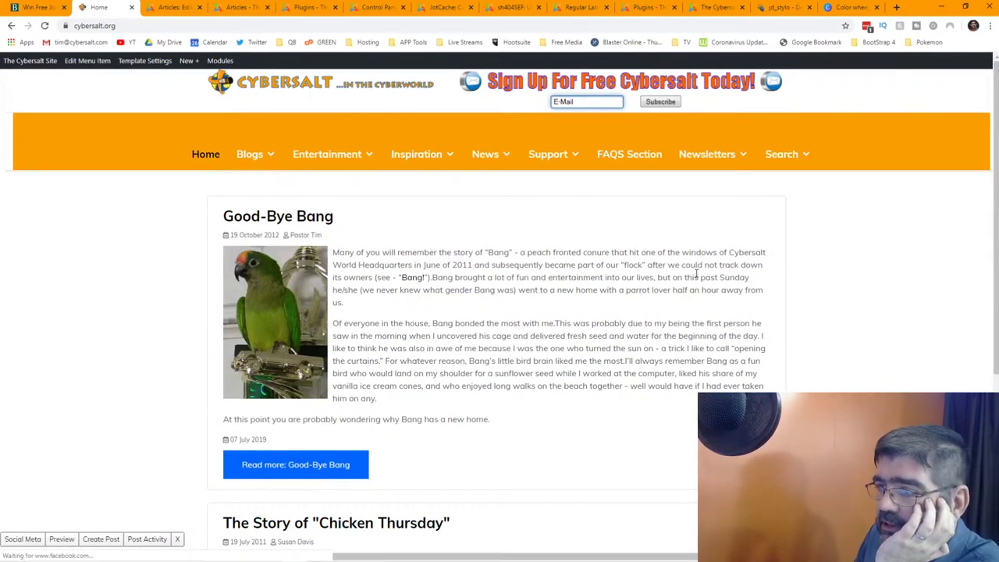
pyautogui.moveTo(251, 164)
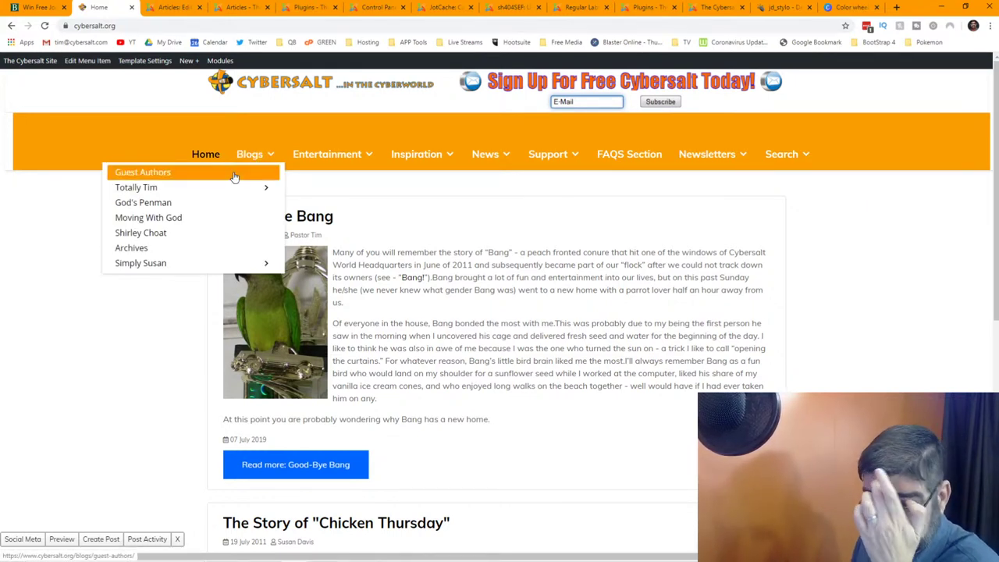
pyautogui.moveTo(232, 189)
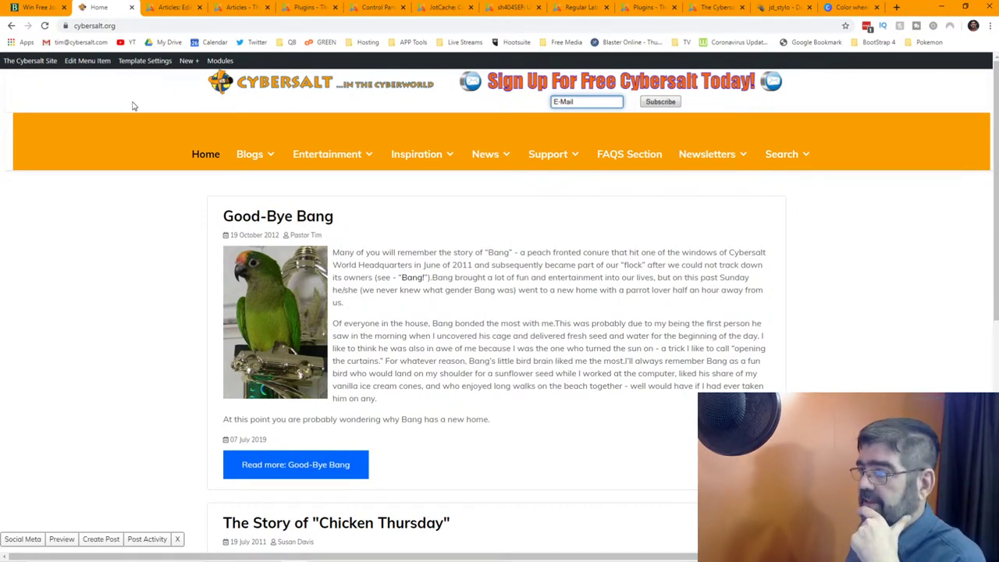
pyautogui.moveTo(406, 155)
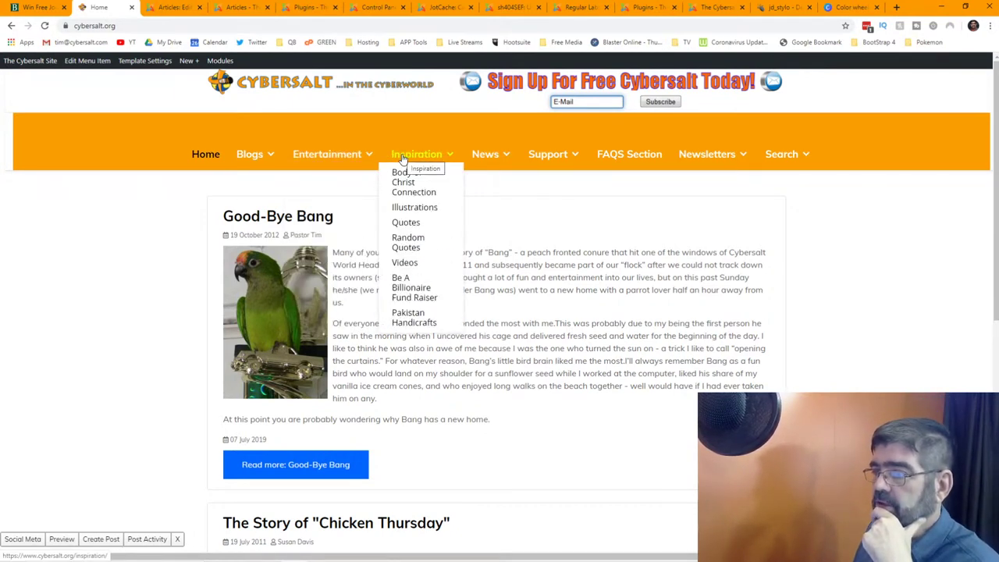
# Close the article open in the Joomla administrator and open the menu items of main-menu-2
pyautogui.click(168, 7)
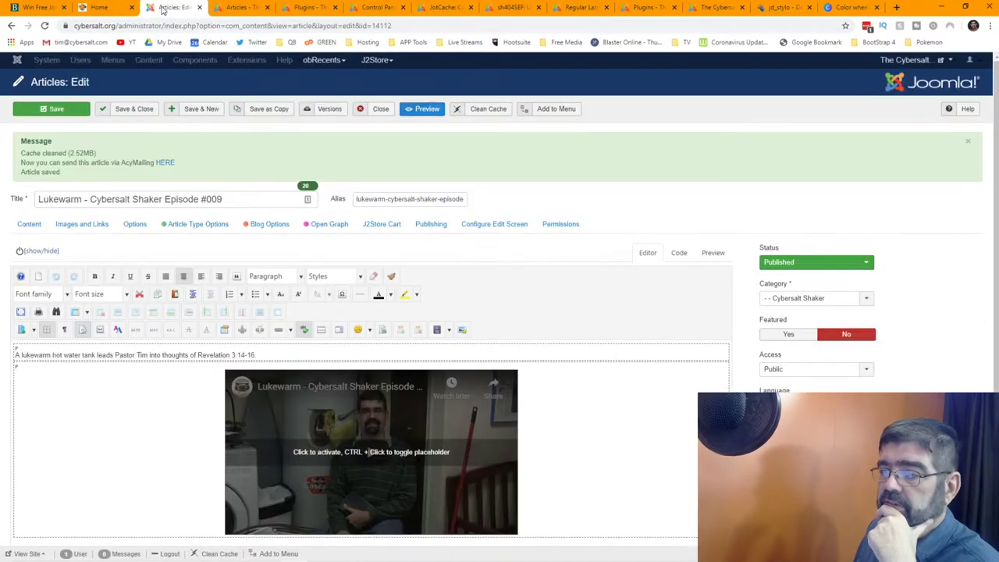
pyautogui.click(382, 112)
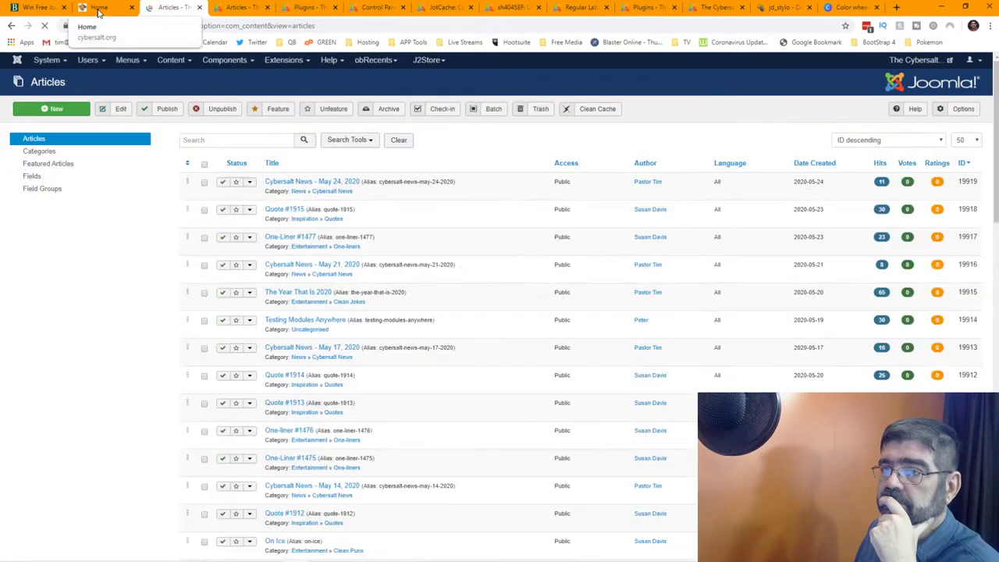
pyautogui.click(99, 10)
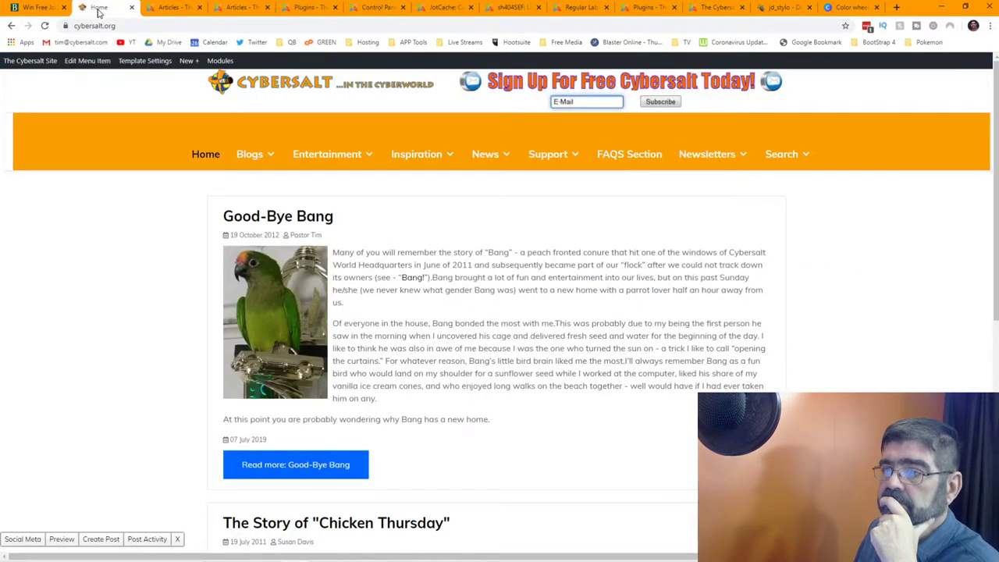
pyautogui.click(172, 7)
pyautogui.click(125, 62)
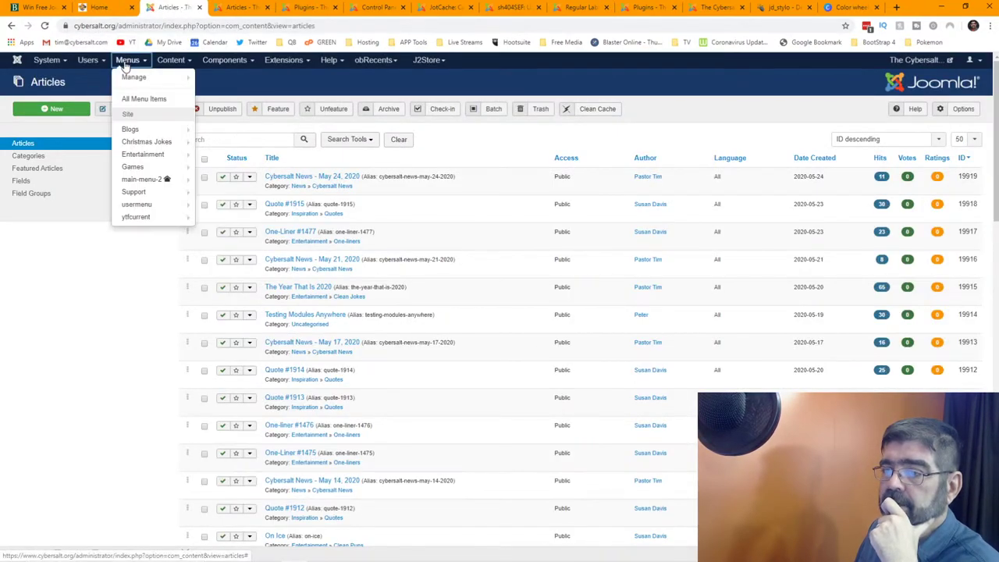
pyautogui.click(141, 179)
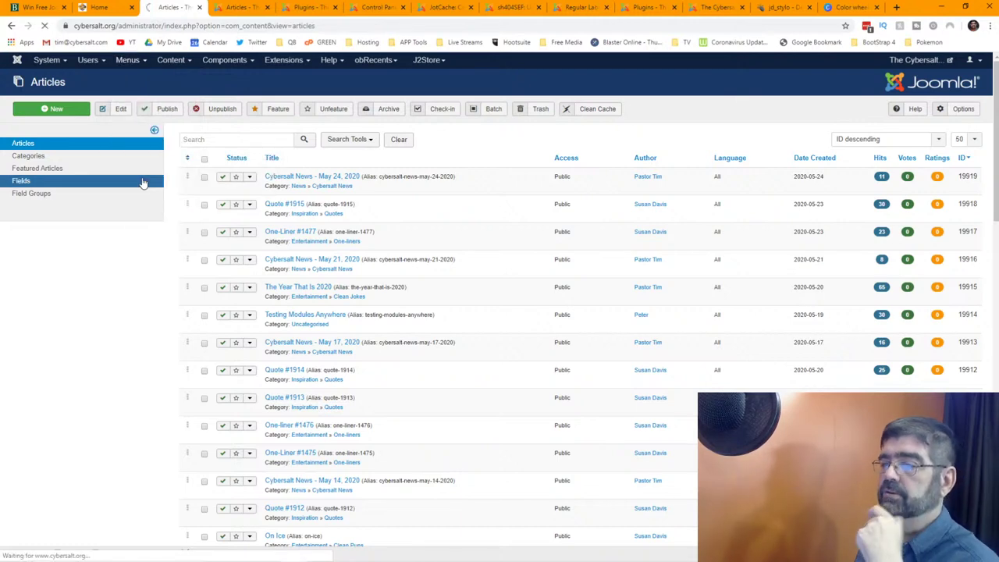
# Check the Blogs dropdown on the home page, and open the Astroid Menu Options of the Blogs menu item
pyautogui.click(97, 9)
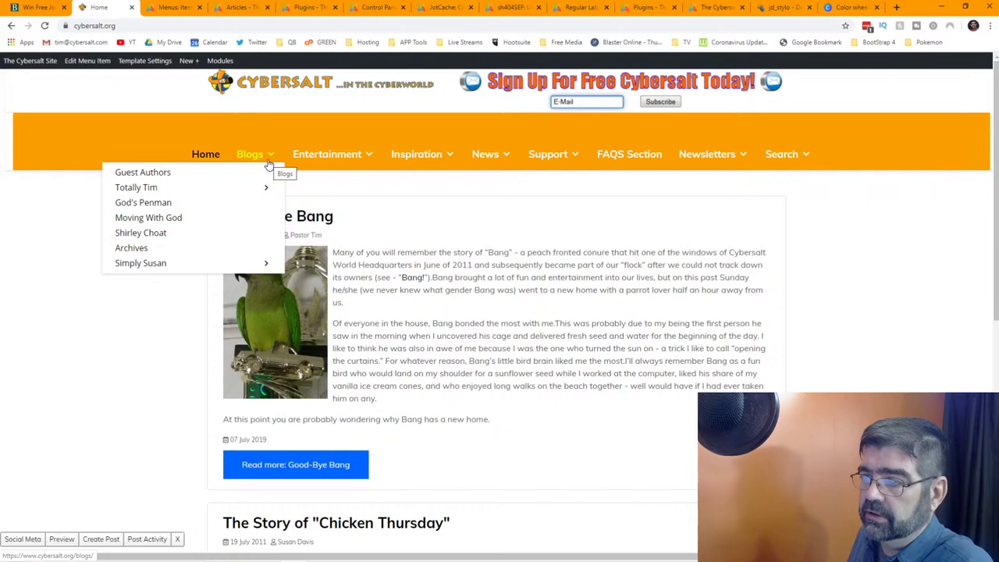
pyautogui.click(172, 8)
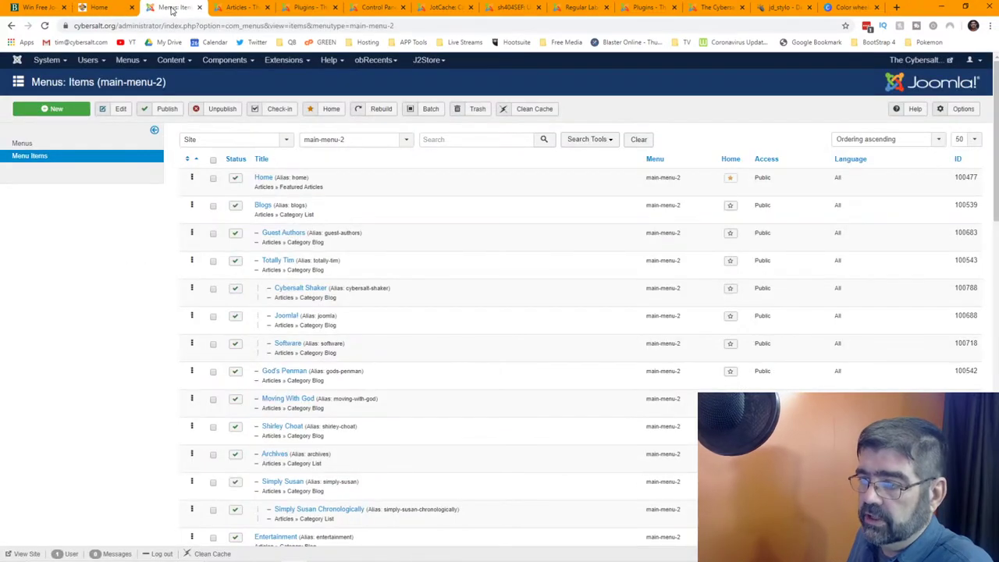
pyautogui.click(263, 207)
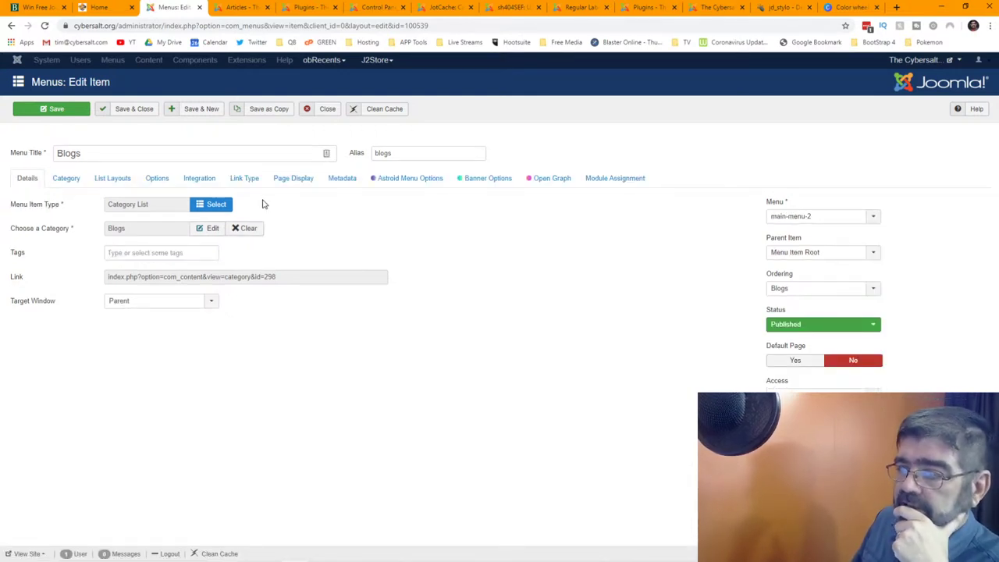
pyautogui.click(412, 185)
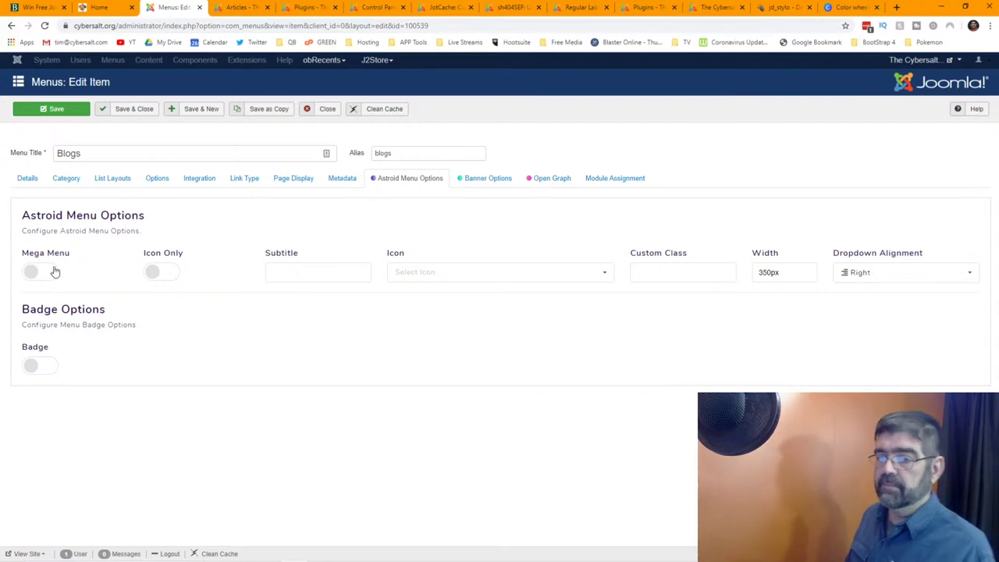
# Copy the Blogs menu item's Width value of 350px and view the available Dropdown Alignment options
pyautogui.moveTo(786, 274); pyautogui.dragTo(758, 272)
pyautogui.rightClick(768, 278)
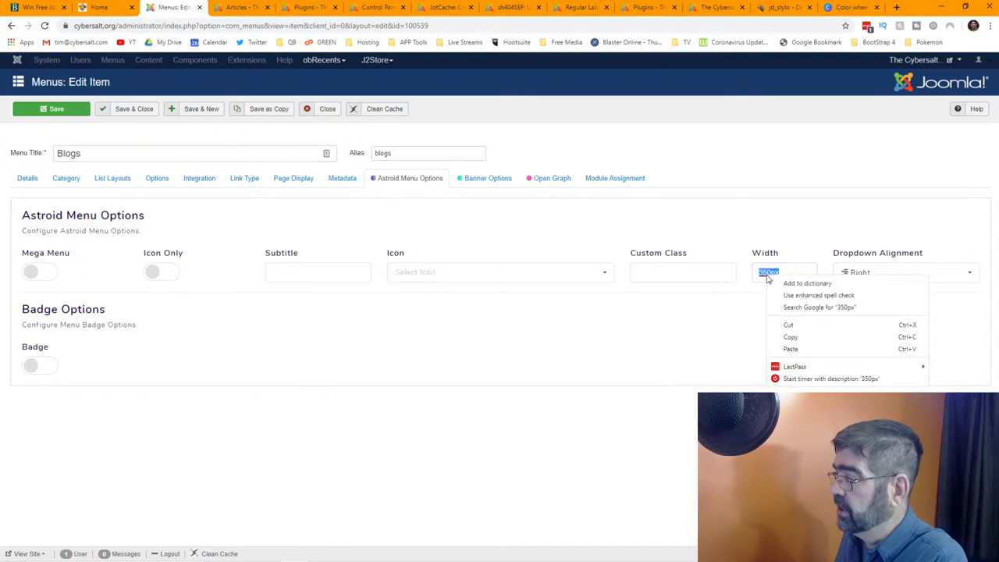
pyautogui.click(793, 337)
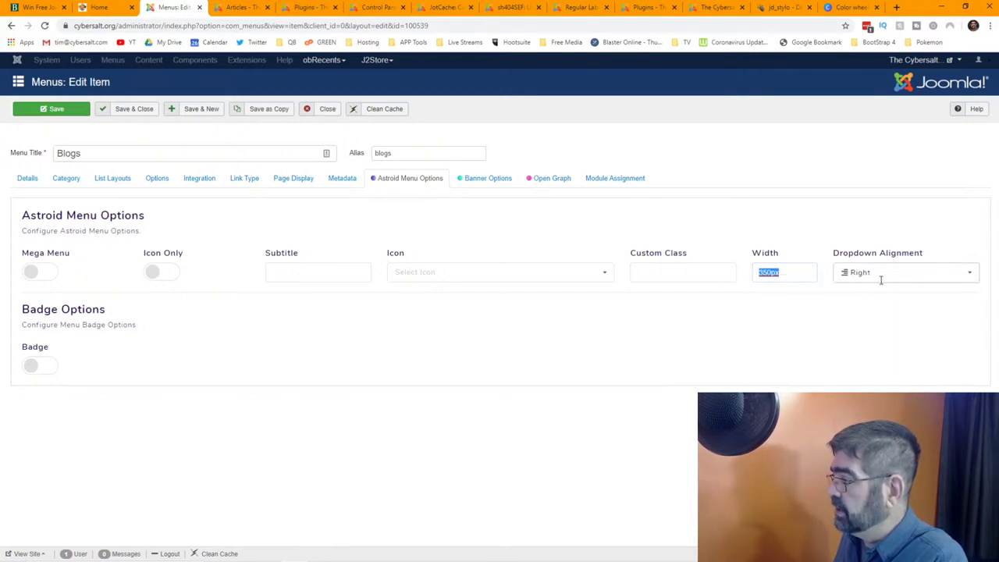
pyautogui.click(973, 279)
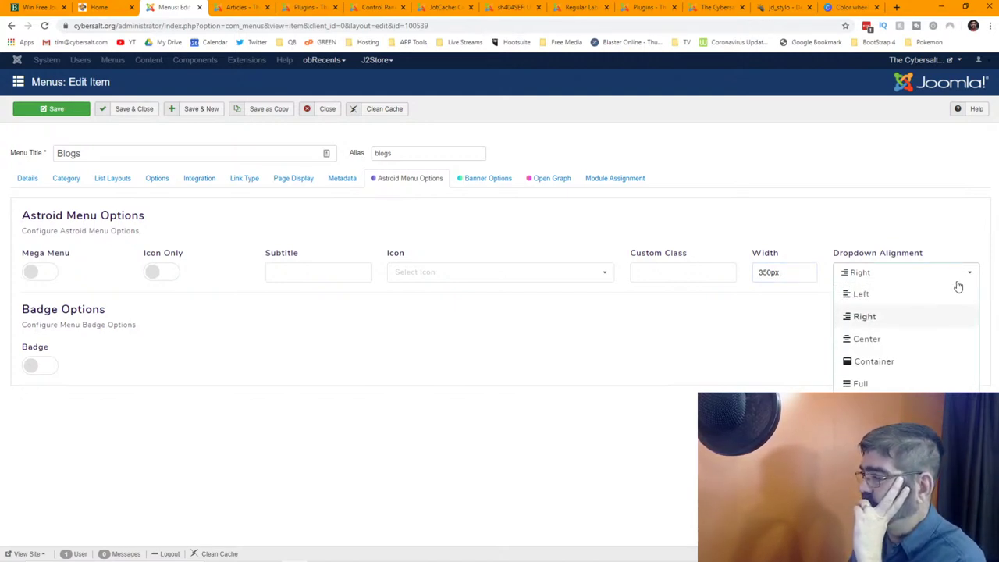
pyautogui.click(833, 160)
# Examine the Blogs dropdown on the home page, narrow the browser window to check the menu's layout, and maximize the window again
pyautogui.click(113, 8)
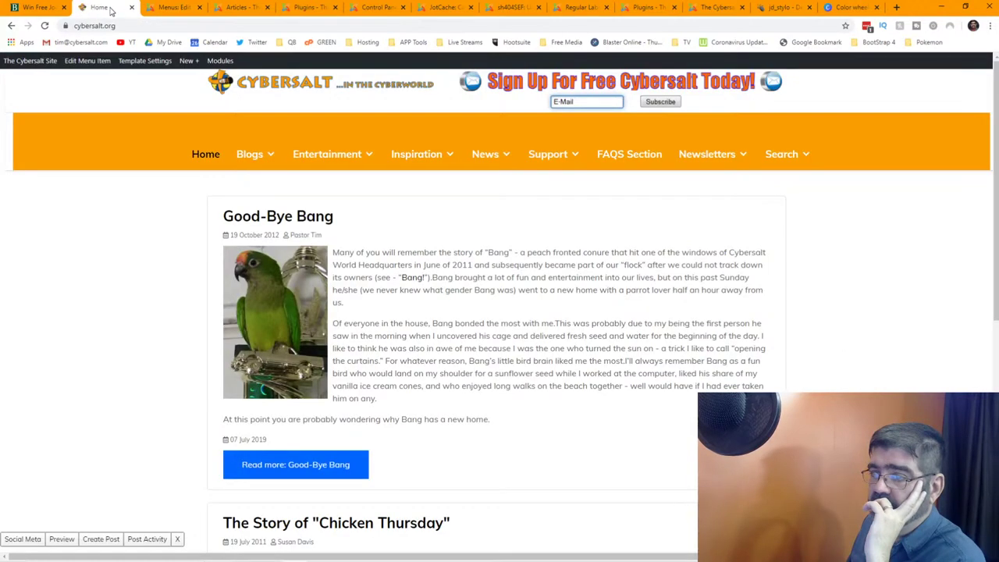
pyautogui.moveTo(258, 167)
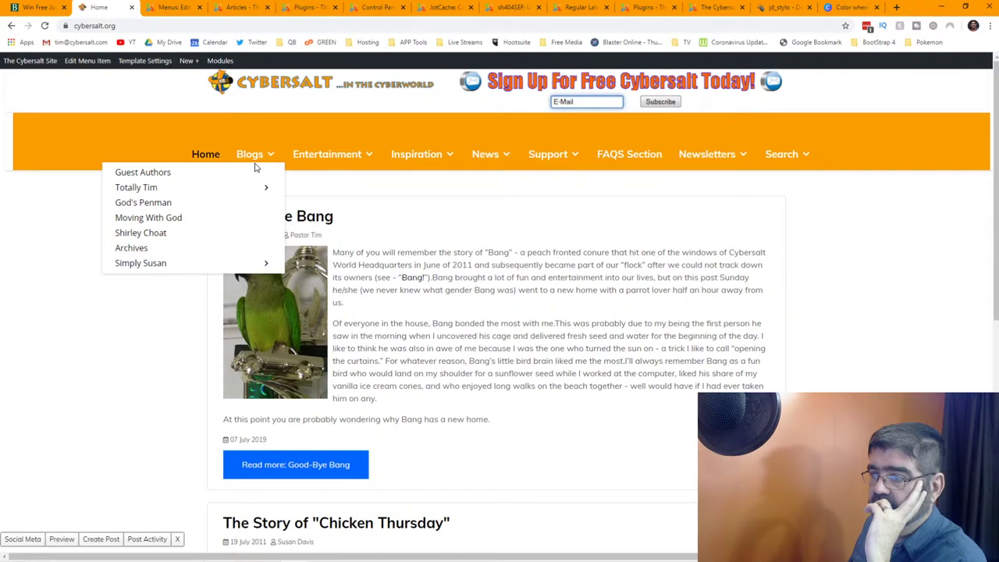
pyautogui.click(966, 7)
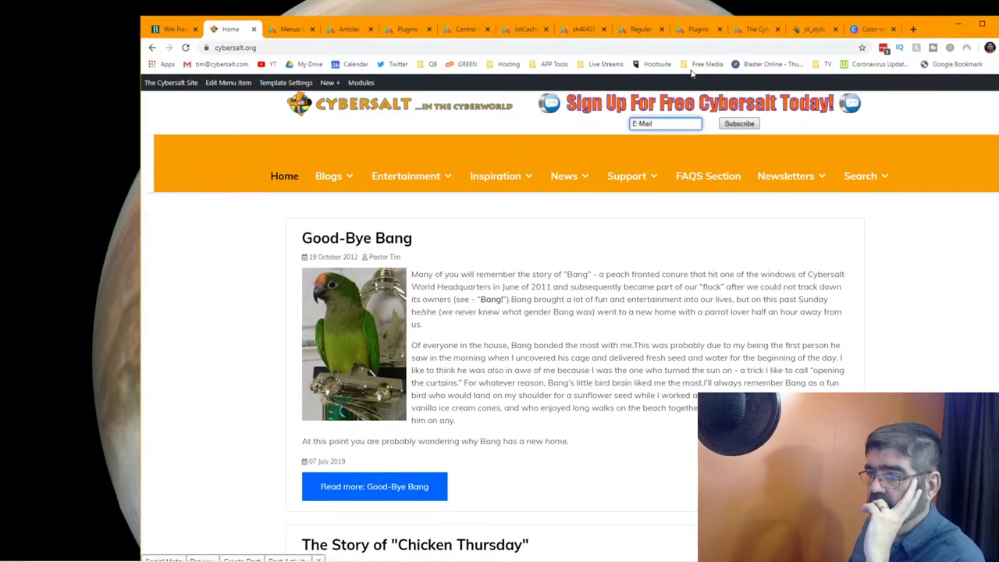
pyautogui.moveTo(142, 237); pyautogui.dragTo(398, 237)
pyautogui.moveTo(502, 172)
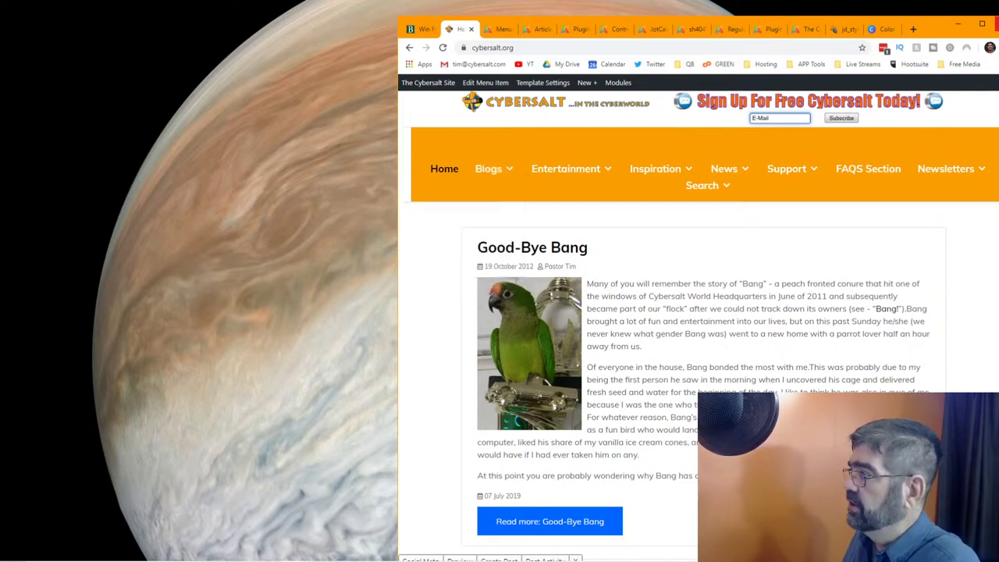
pyautogui.click(982, 24)
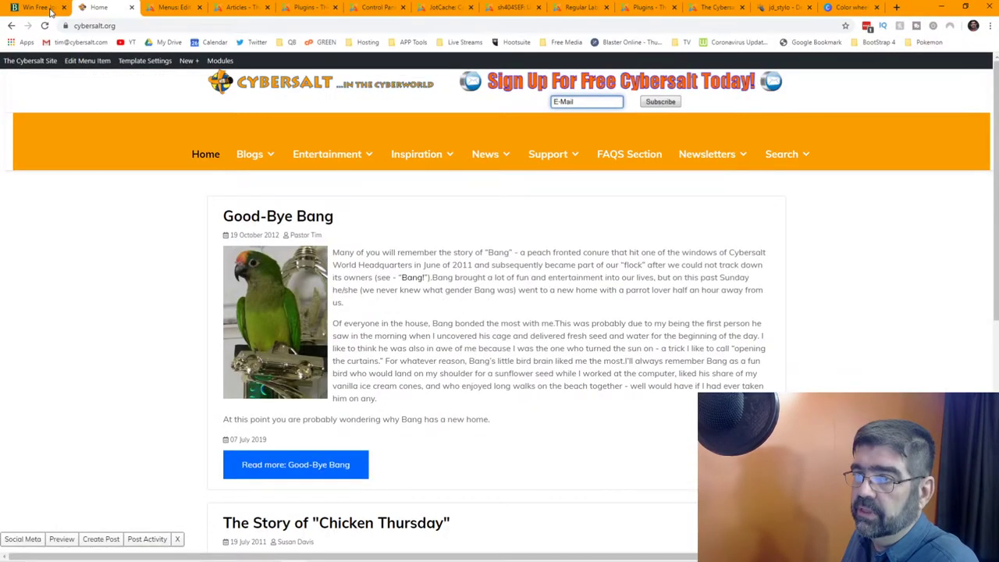
# Return to the Blogs menu item and set its Dropdown Alignment to Container
pyautogui.click(171, 7)
pyautogui.click(915, 272)
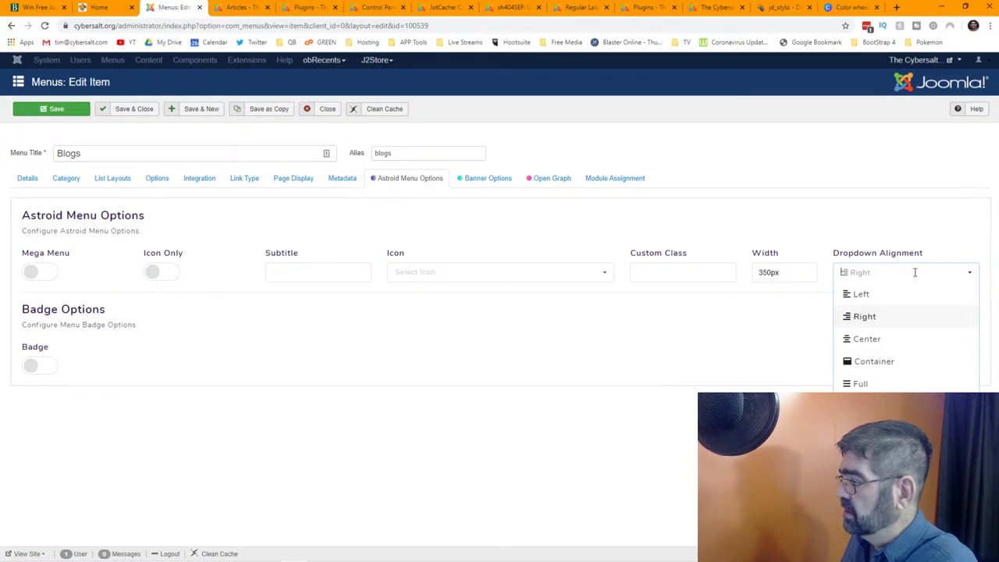
pyautogui.click(888, 362)
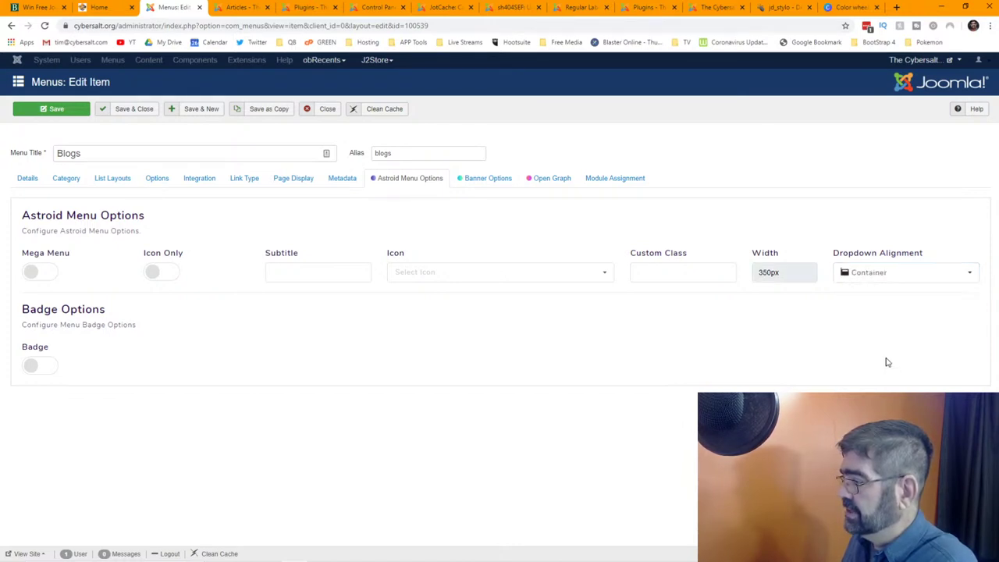
# Save and close the Blogs menu item, and check the Blogs dropdown on the reloaded home page
pyautogui.click(125, 109)
pyautogui.click(93, 8)
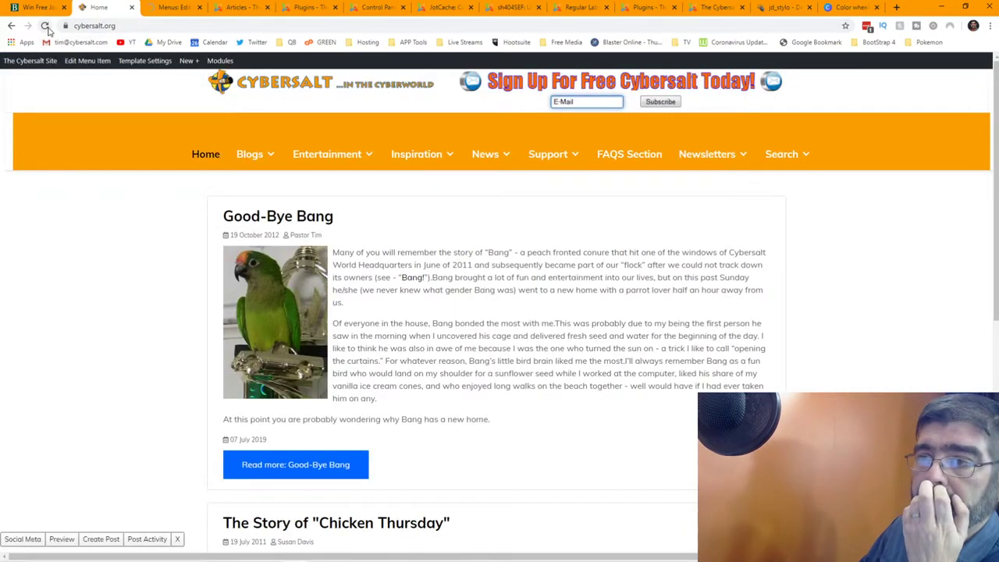
pyautogui.click(45, 26)
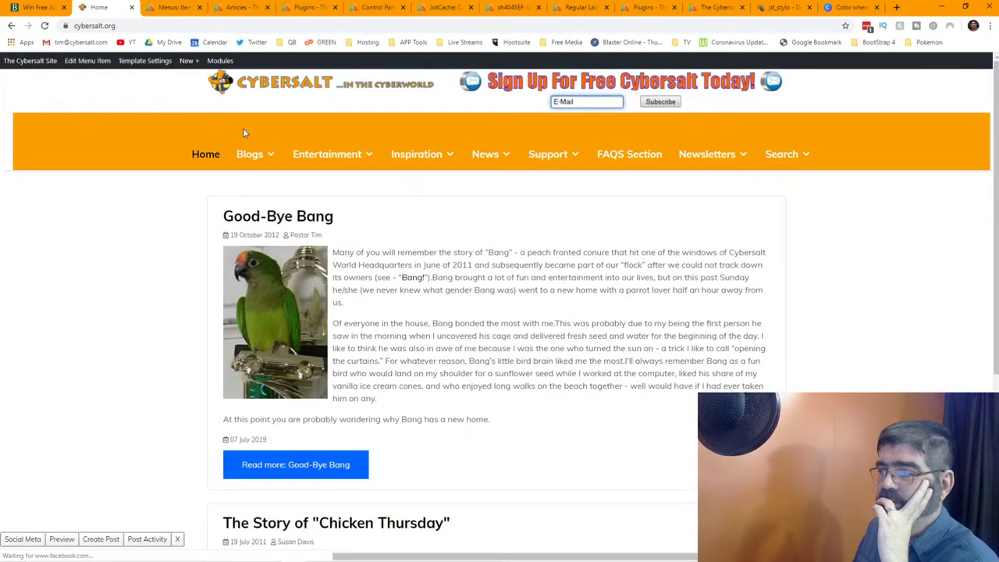
pyautogui.moveTo(252, 160)
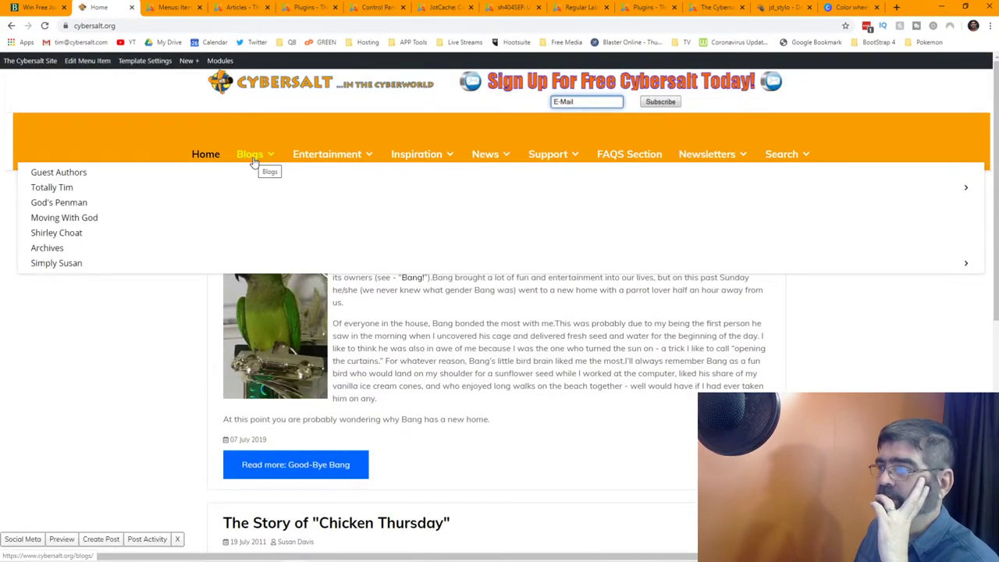
# Shrink the browser window to compare the Entertainment, Inspiration, News and Newsletters dropdowns on the home page, and maximize it again
pyautogui.click(965, 7)
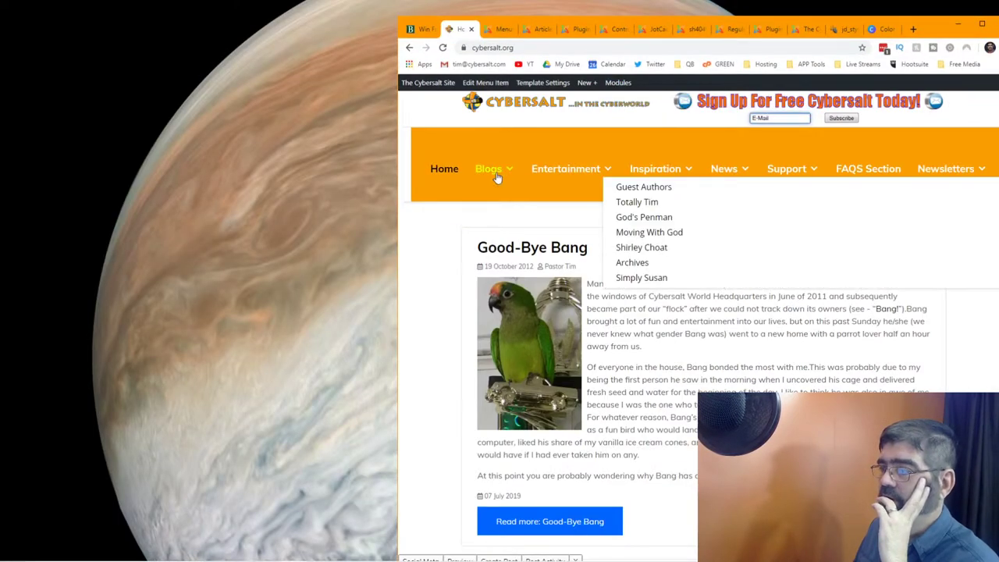
pyautogui.moveTo(578, 174)
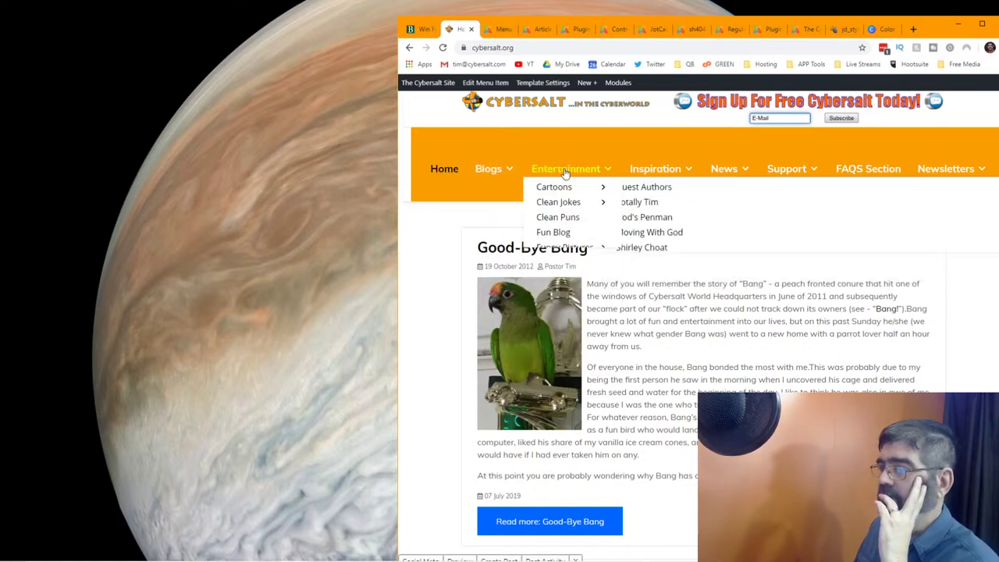
pyautogui.moveTo(652, 175)
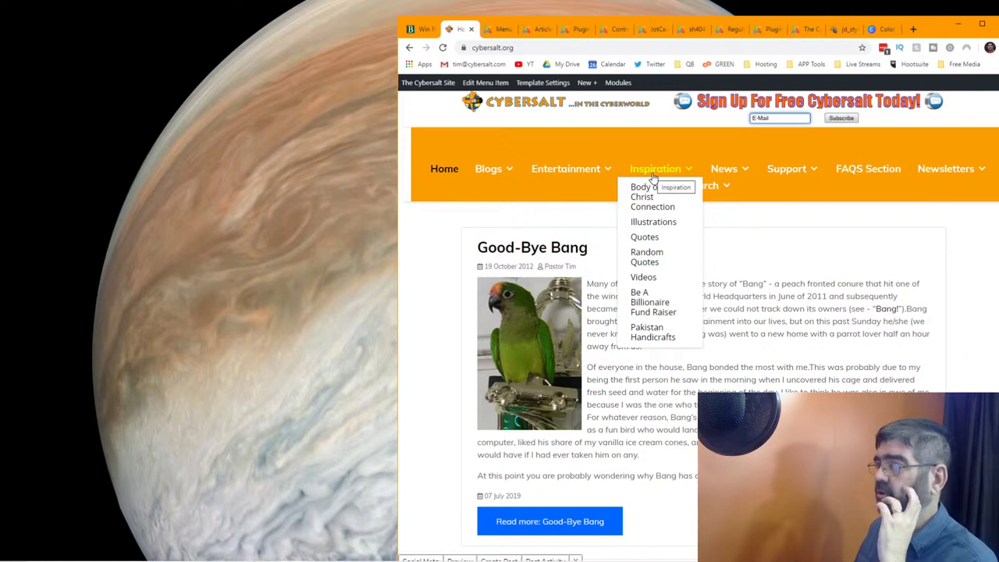
pyautogui.moveTo(724, 175)
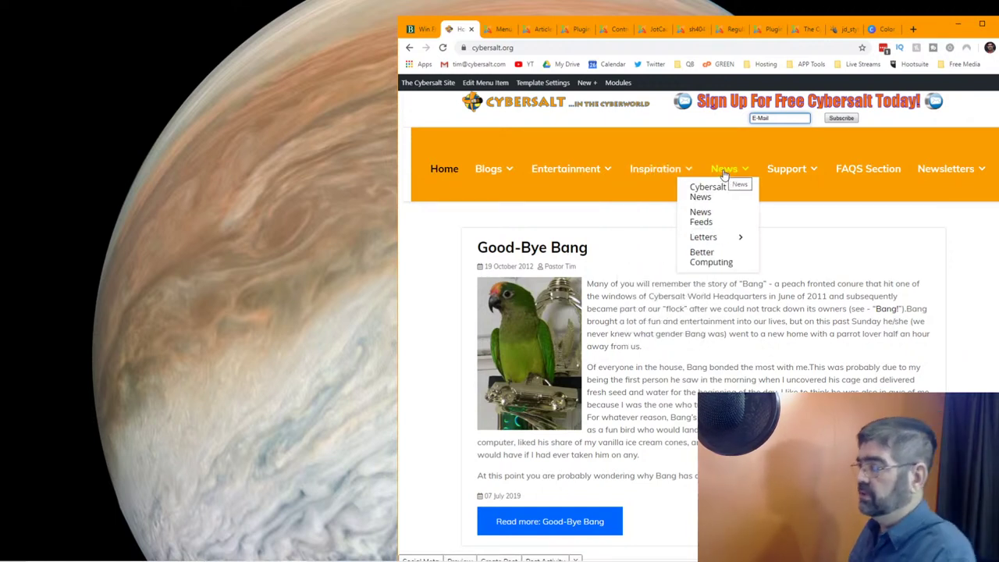
pyautogui.moveTo(943, 177)
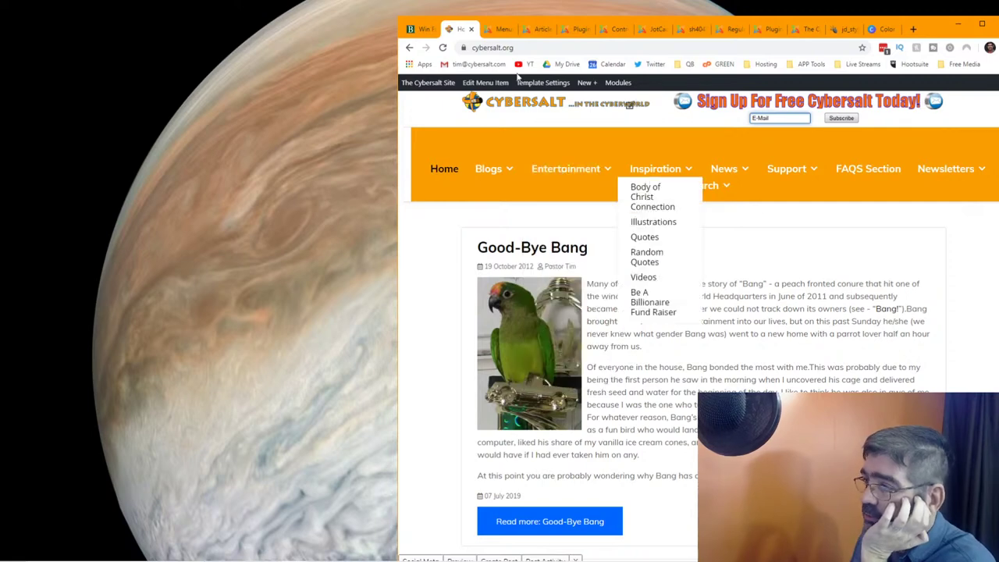
pyautogui.click(982, 23)
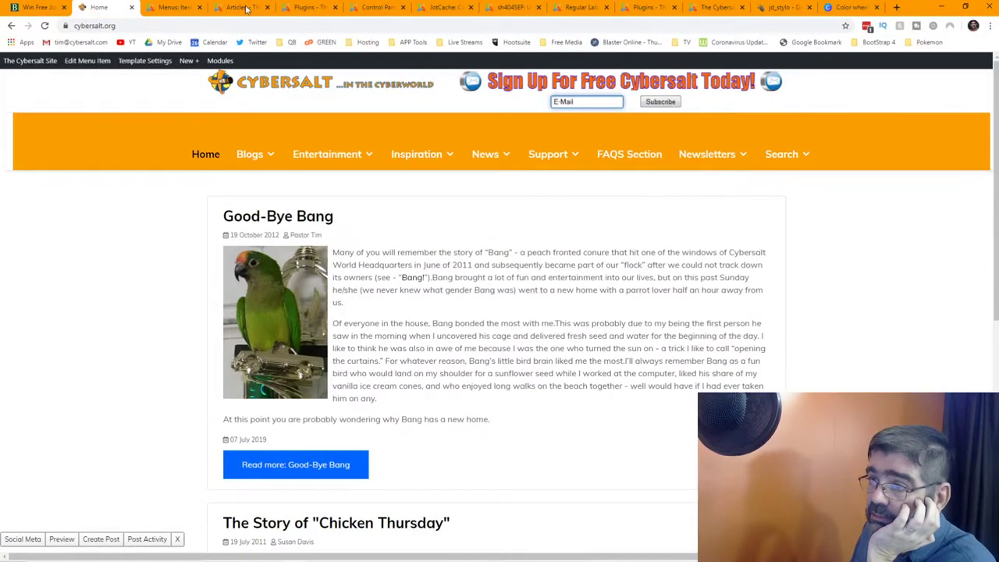
# Filter the main-menu-2 menu item list to a maximum level of 1
pyautogui.click(167, 9)
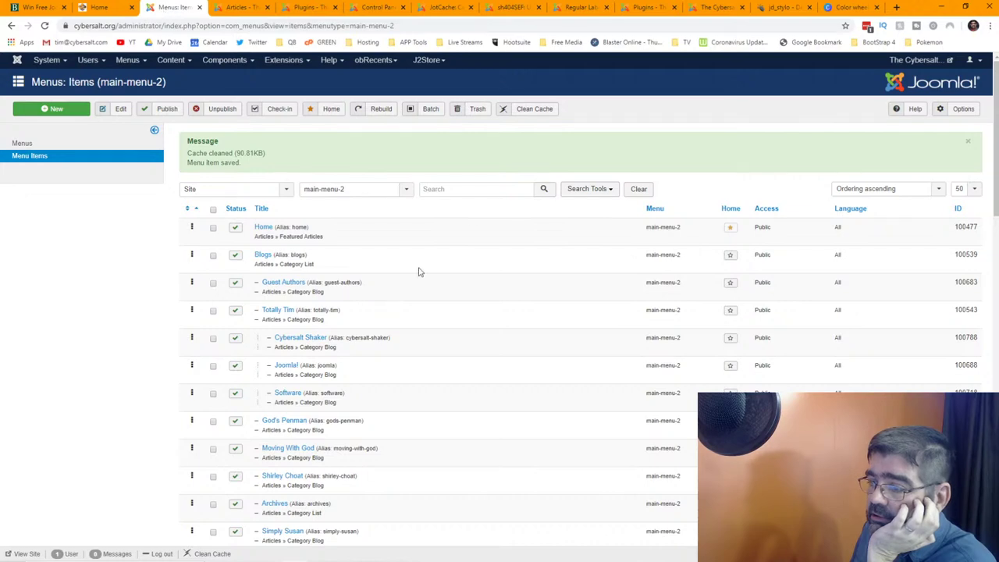
pyautogui.scroll(-2, 448, 204)
pyautogui.scroll(2, 449, 204)
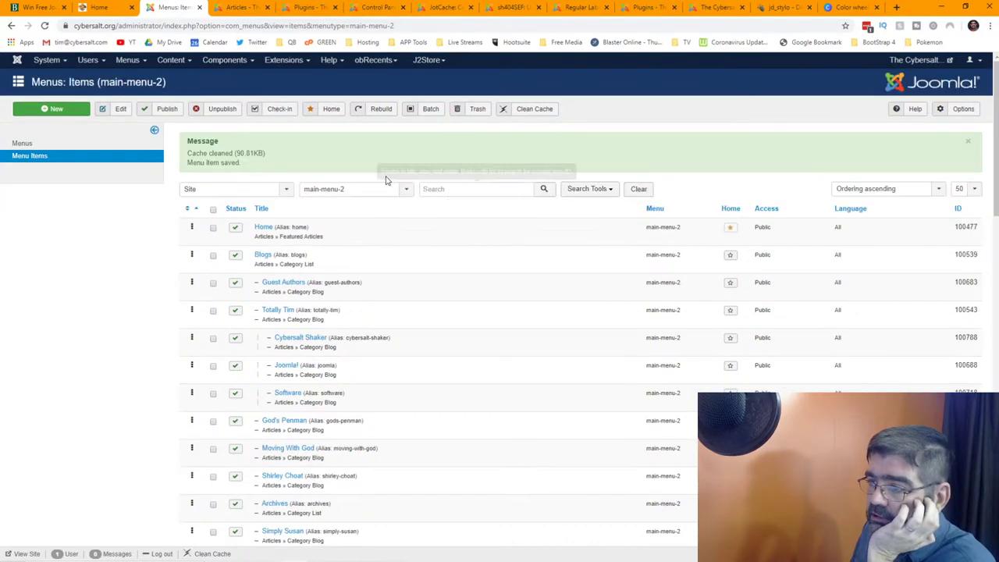
pyautogui.click(598, 192)
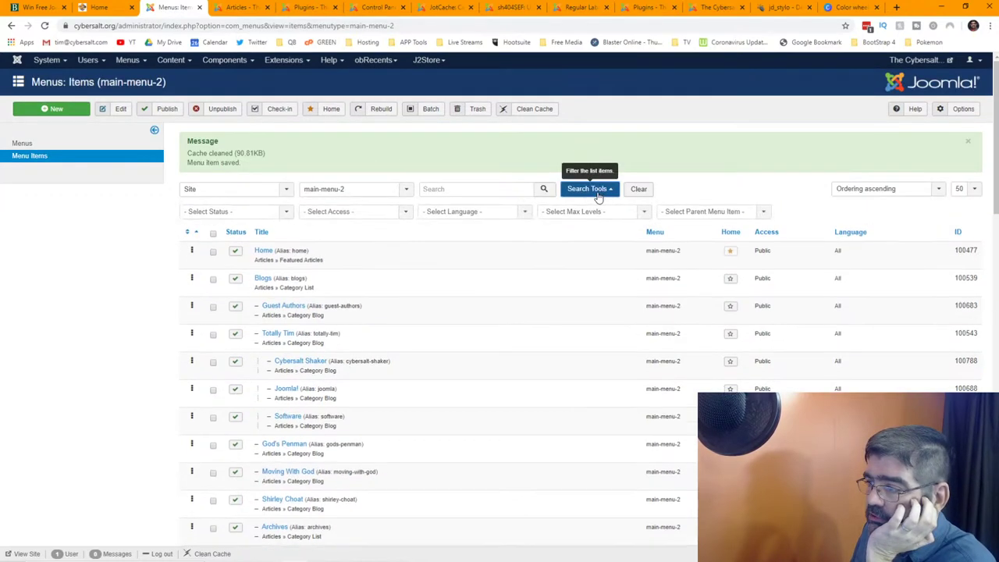
pyautogui.click(578, 212)
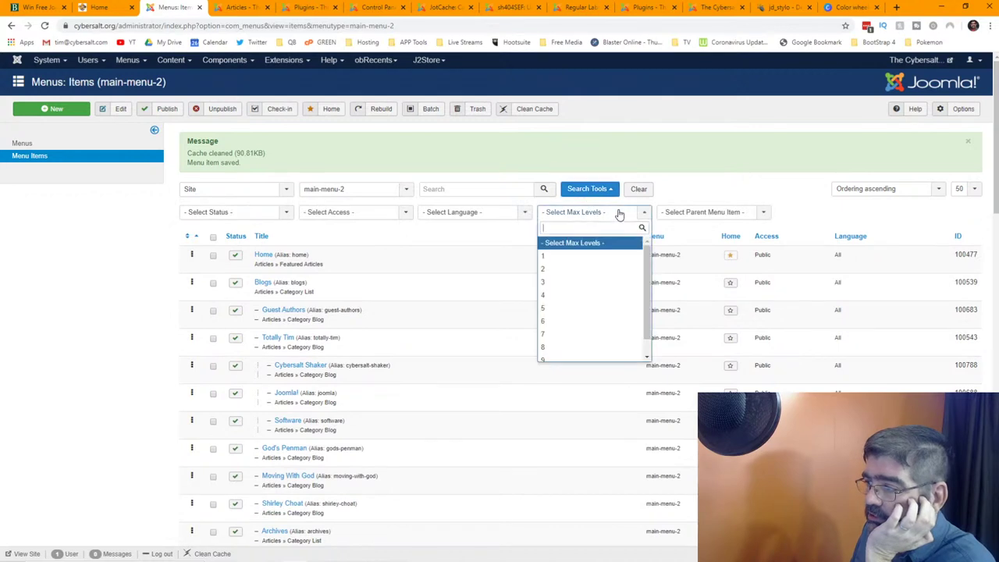
pyautogui.click(580, 258)
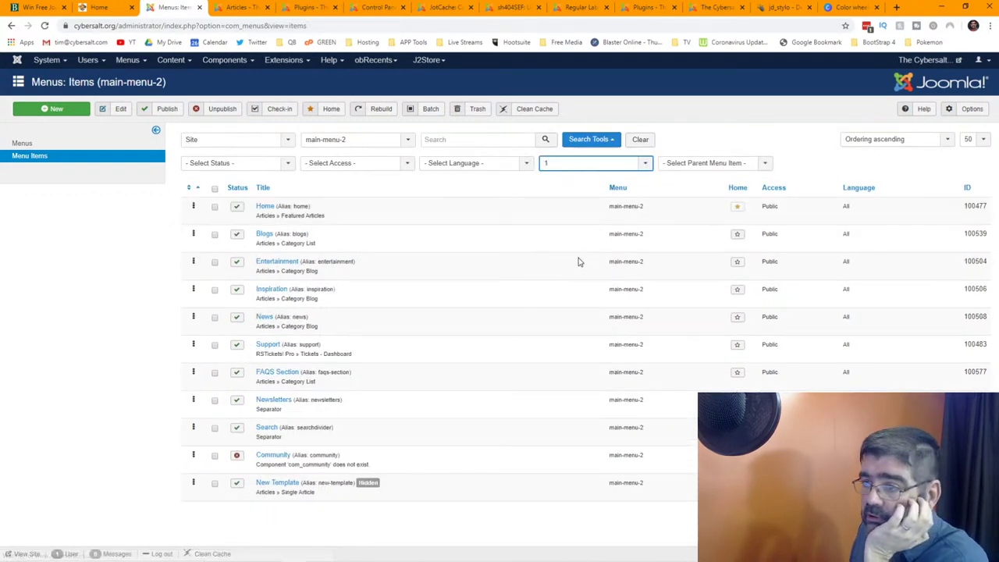
# View the Width and Dropdown Alignment in the Entertainment menu item's Astroid Menu Options, and close the item without changes
pyautogui.click(277, 263)
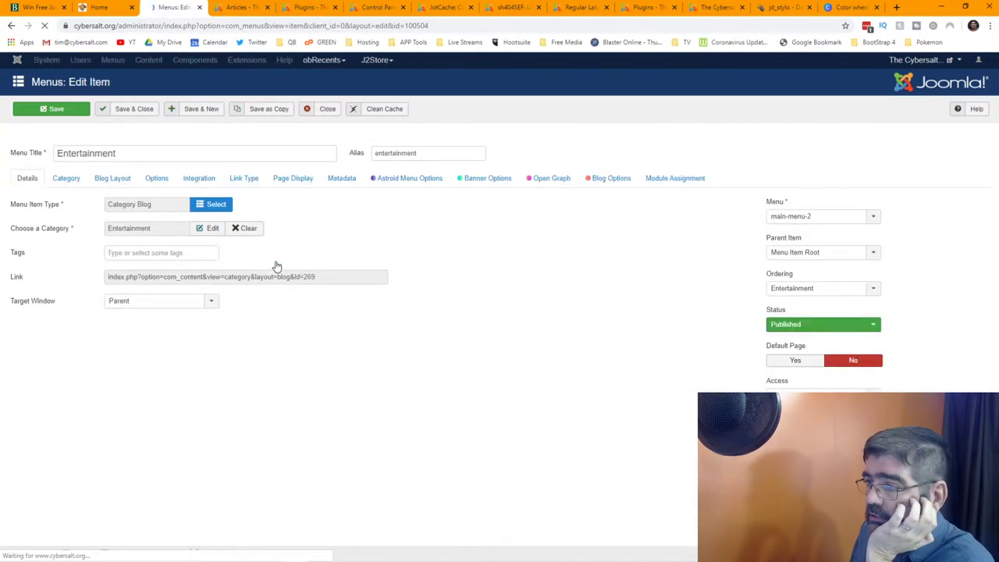
pyautogui.click(403, 180)
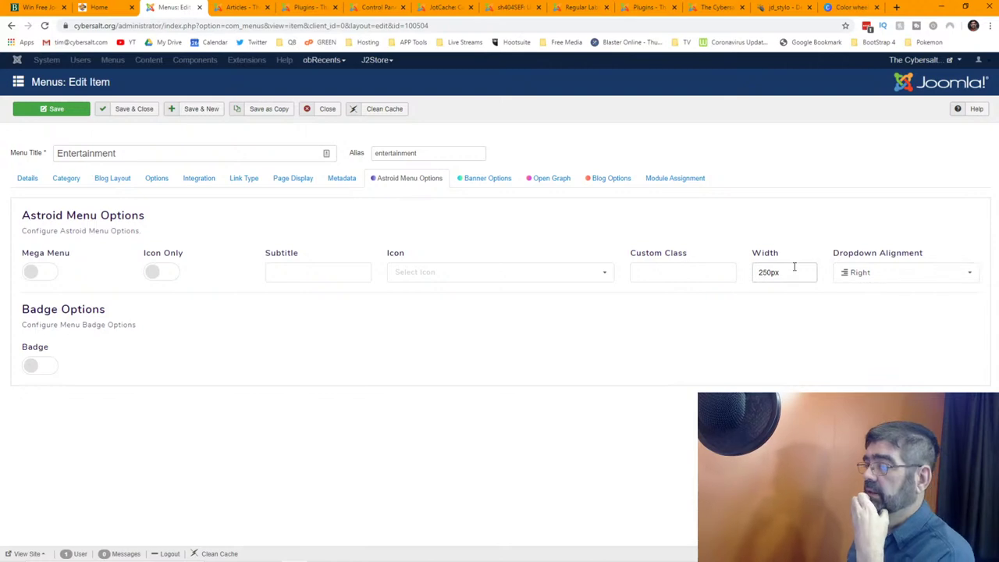
pyautogui.click(327, 110)
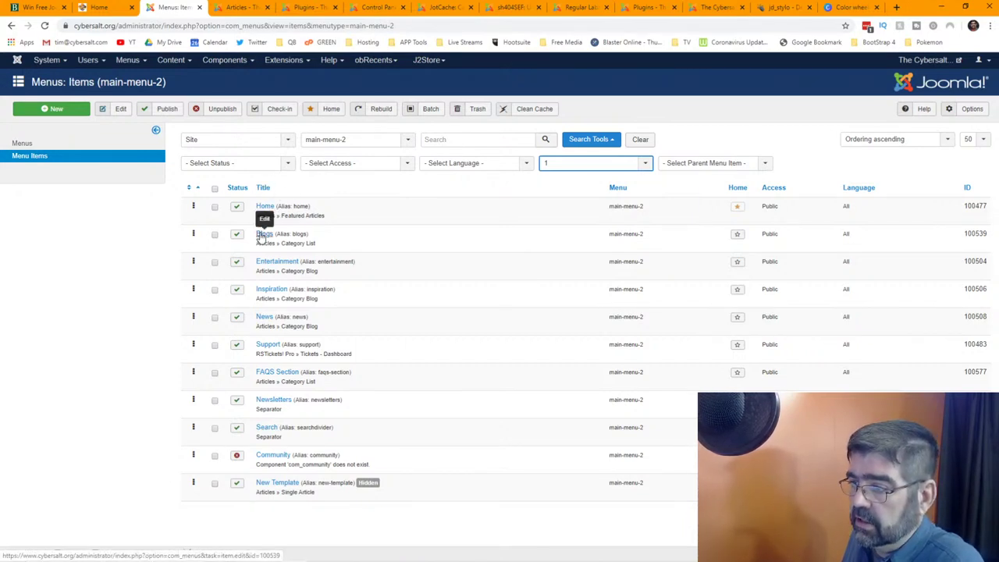
# Set the Blogs menu item's Dropdown Alignment to Left in its Astroid Menu Options and save the item
pyautogui.click(262, 238)
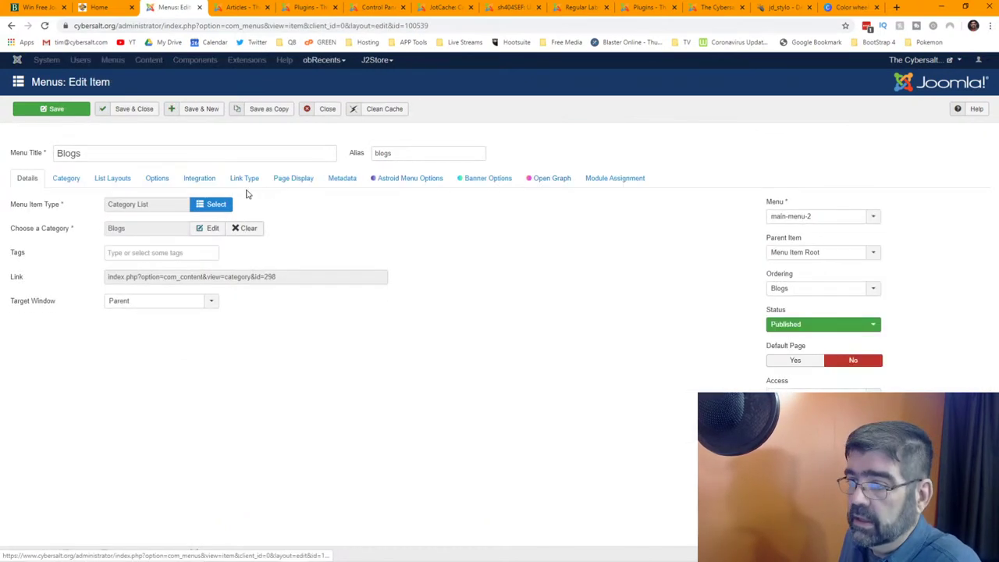
pyautogui.click(375, 187)
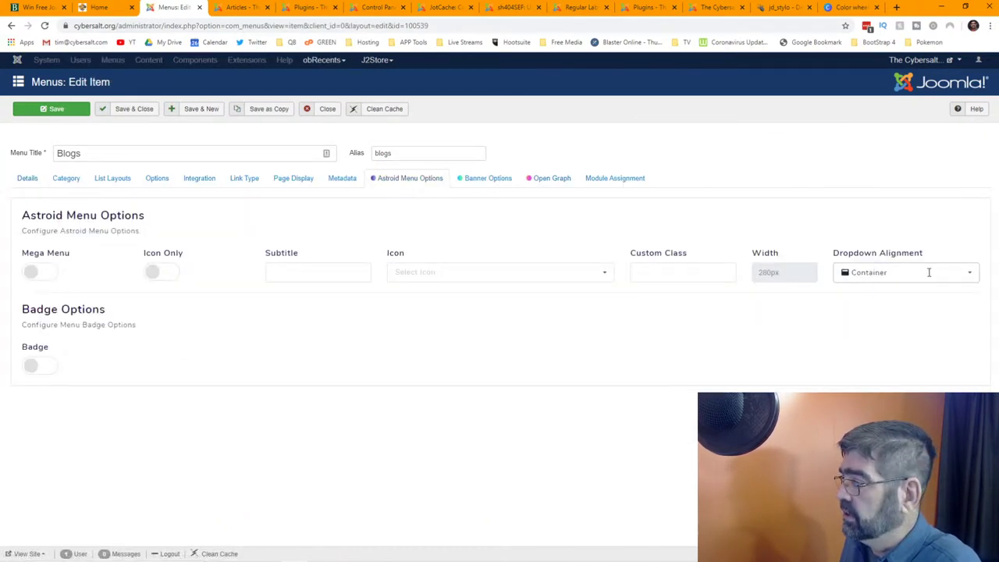
pyautogui.click(967, 280)
pyautogui.click(890, 296)
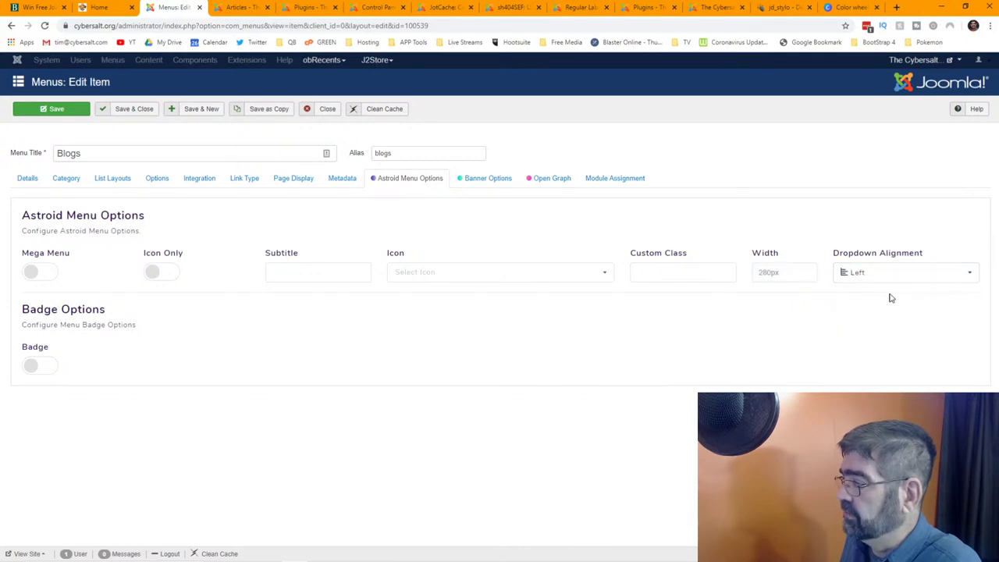
pyautogui.click(75, 110)
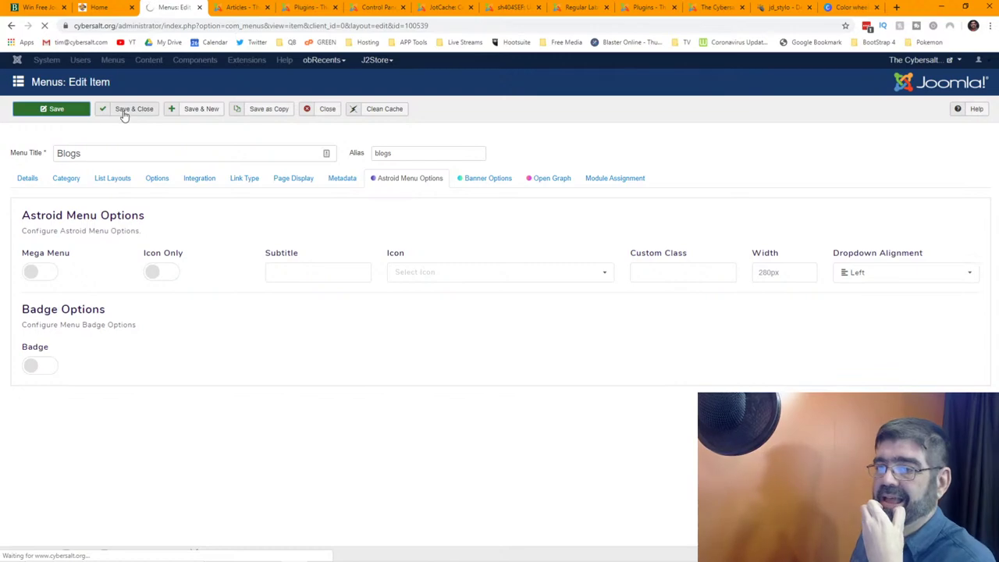
# Reload the home page and compare the Blogs dropdown with the Entertainment dropdown
pyautogui.click(93, 8)
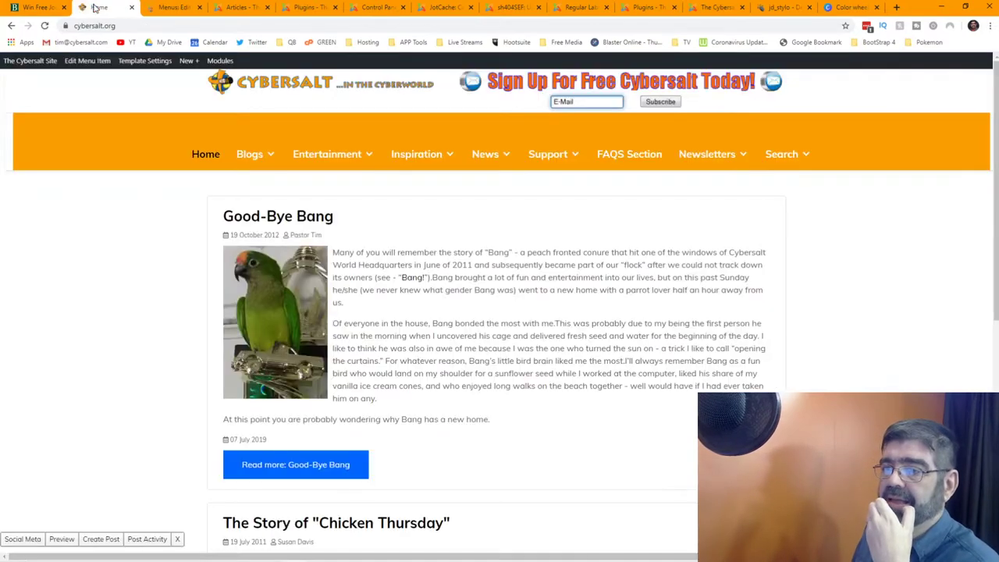
pyautogui.click(46, 27)
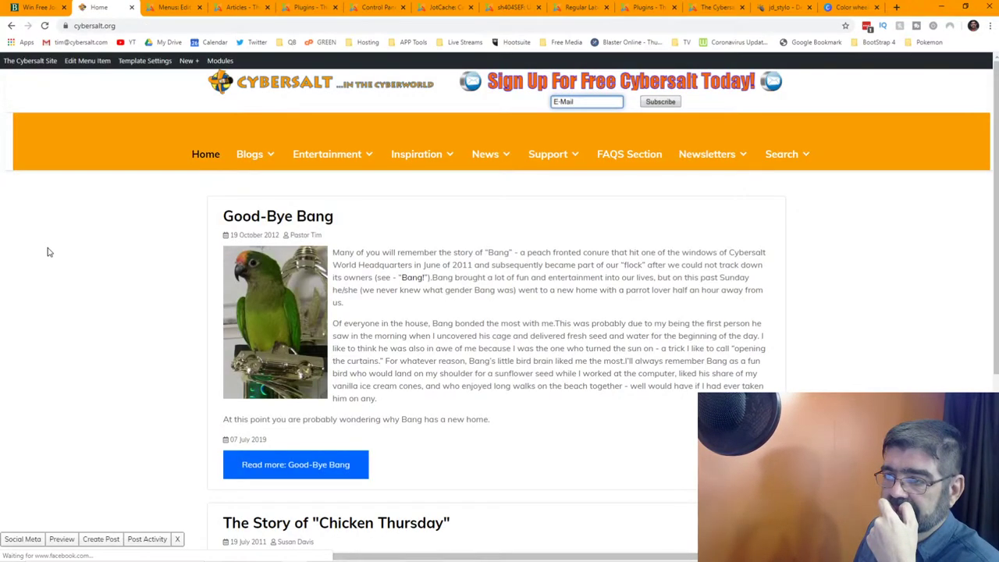
pyautogui.moveTo(264, 155)
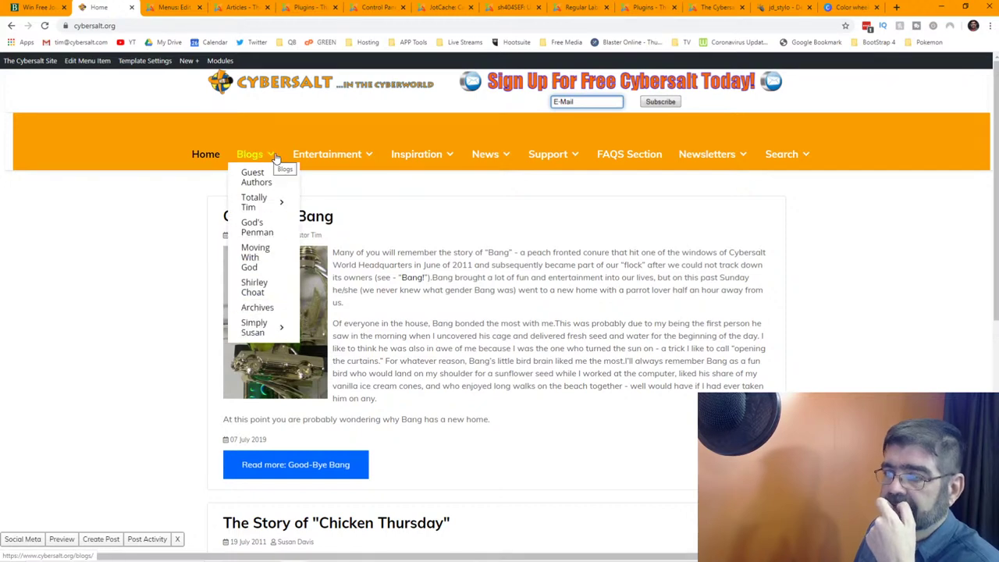
pyautogui.moveTo(323, 156)
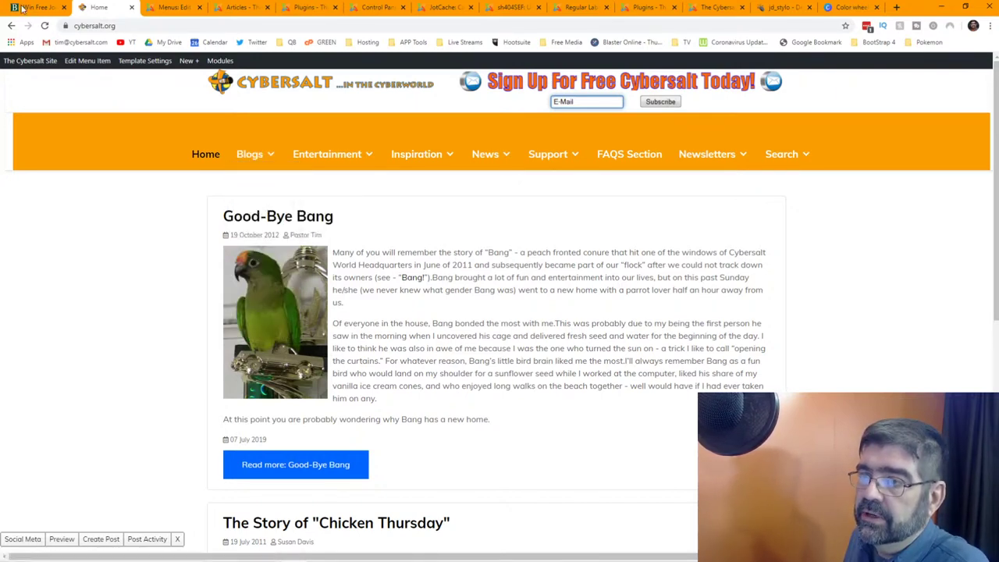
# Set the Blogs menu item's Width to 350px, save it, and check the Blogs dropdown on the reloaded home page
pyautogui.click(174, 7)
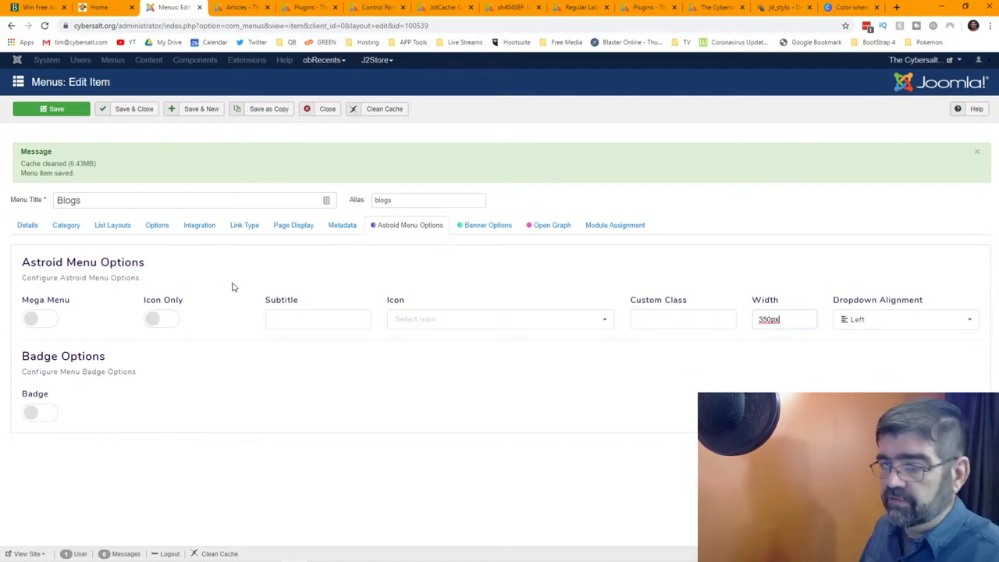
pyautogui.click(39, 115)
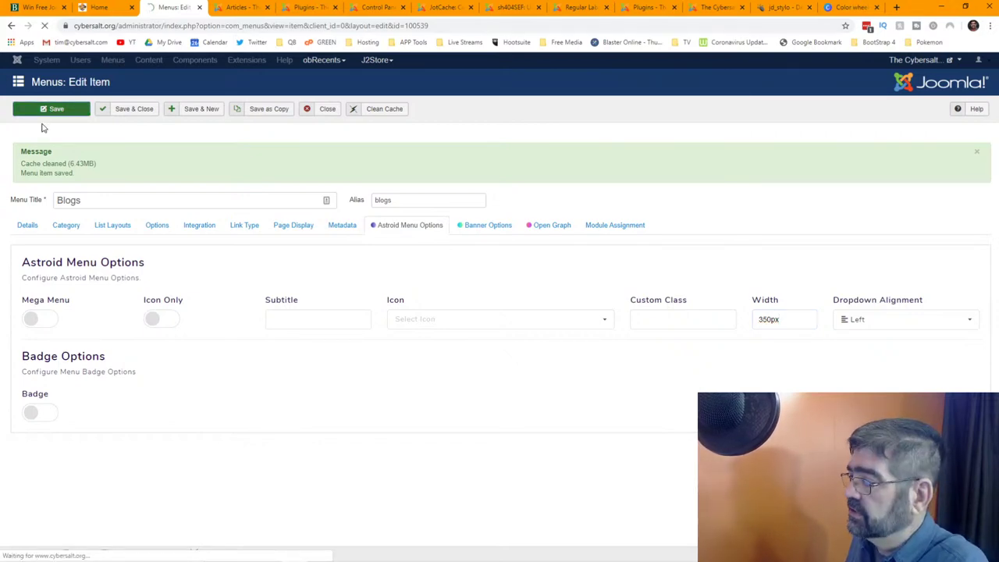
pyautogui.click(99, 7)
pyautogui.click(44, 25)
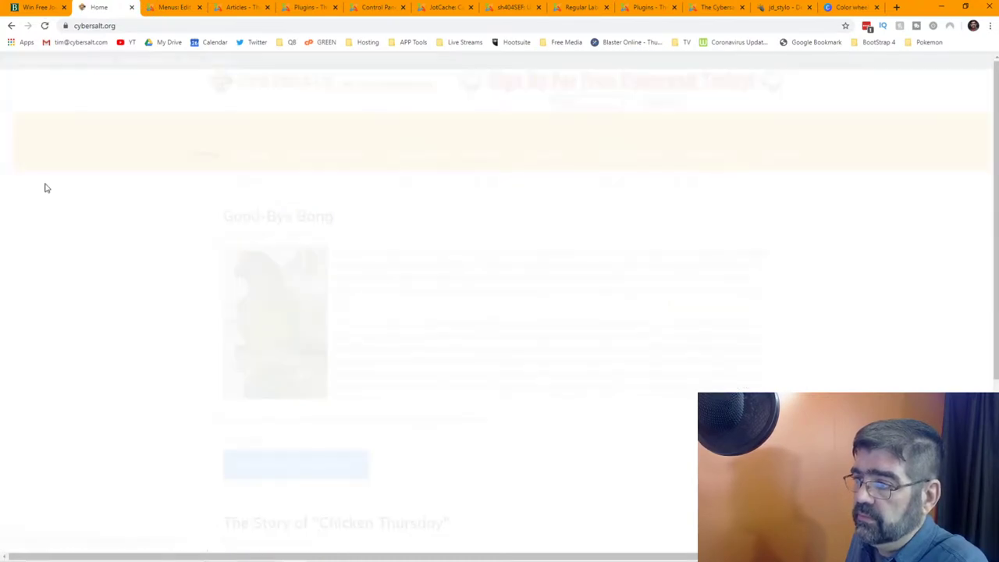
pyautogui.moveTo(244, 153)
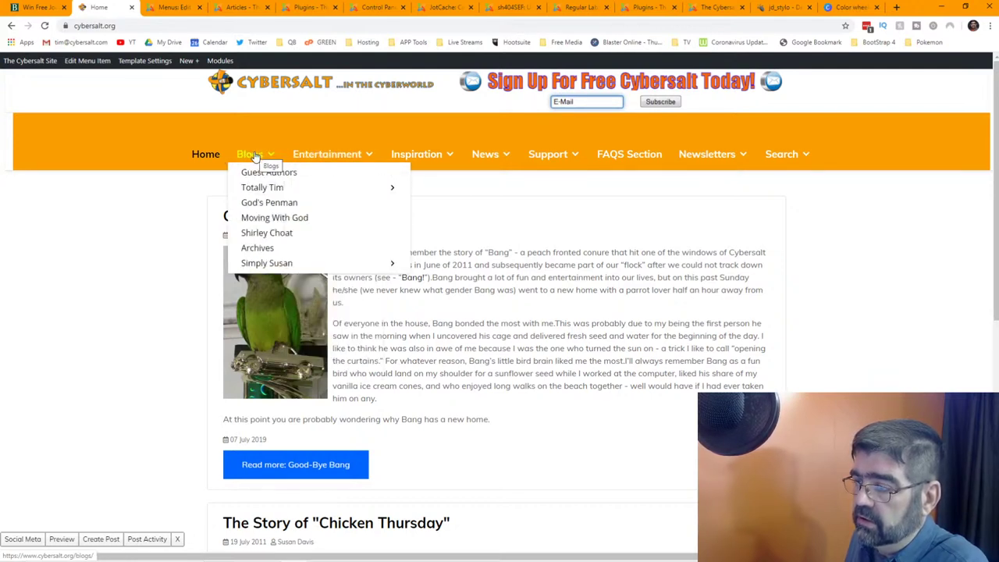
# Compare the widths of the Entertainment and Inspiration dropdowns on the home page
pyautogui.moveTo(320, 157)
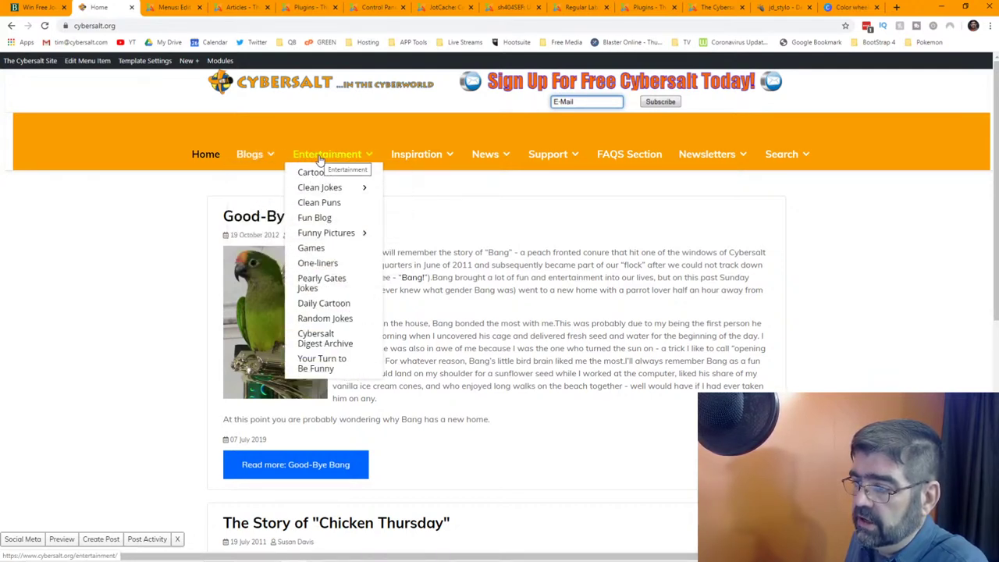
pyautogui.moveTo(406, 157)
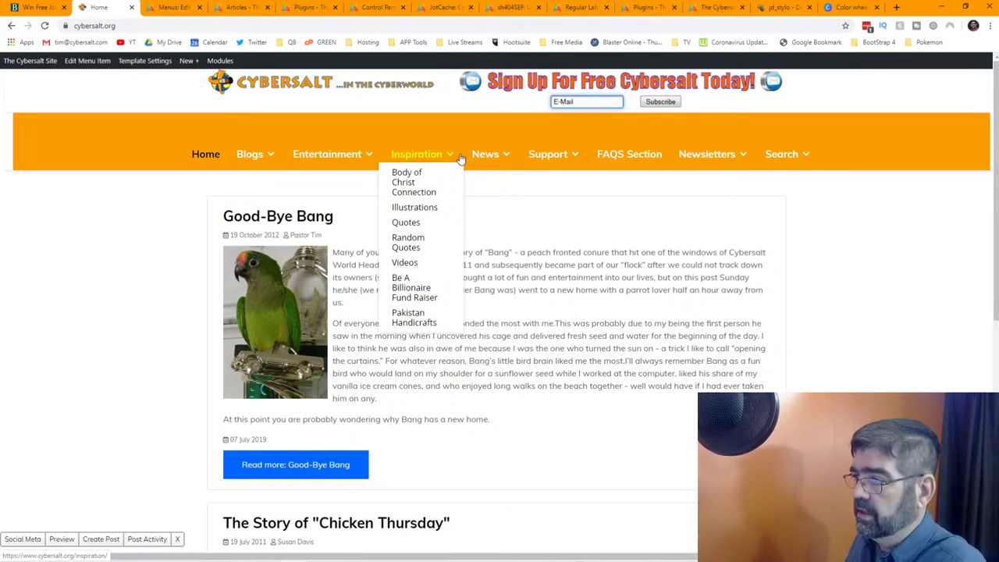
pyautogui.moveTo(363, 159)
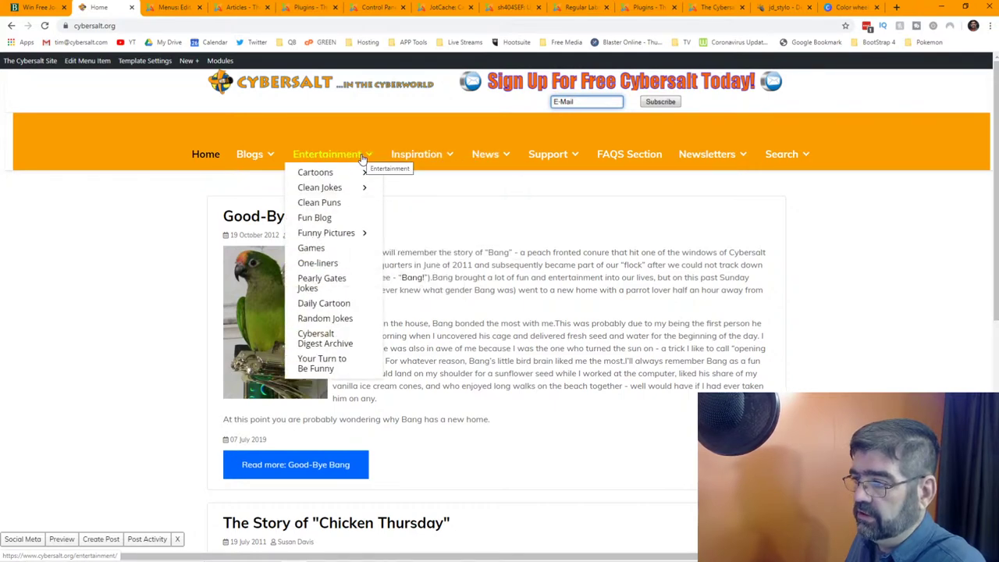
# Close the Blogs menu item and return to the main-menu-2 item list
pyautogui.hotkey('ctrl', 'shift', 'Tab')
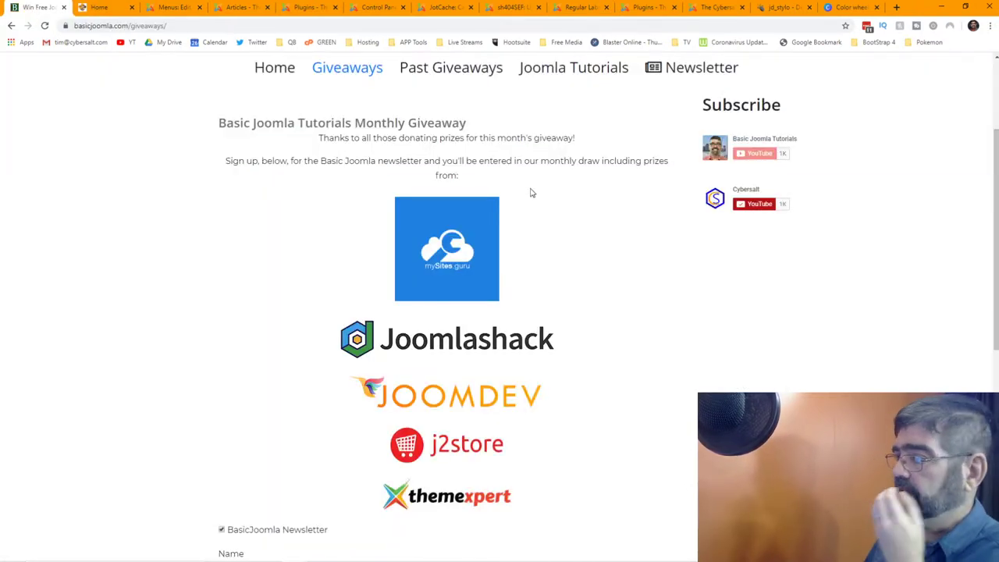
pyautogui.click(169, 9)
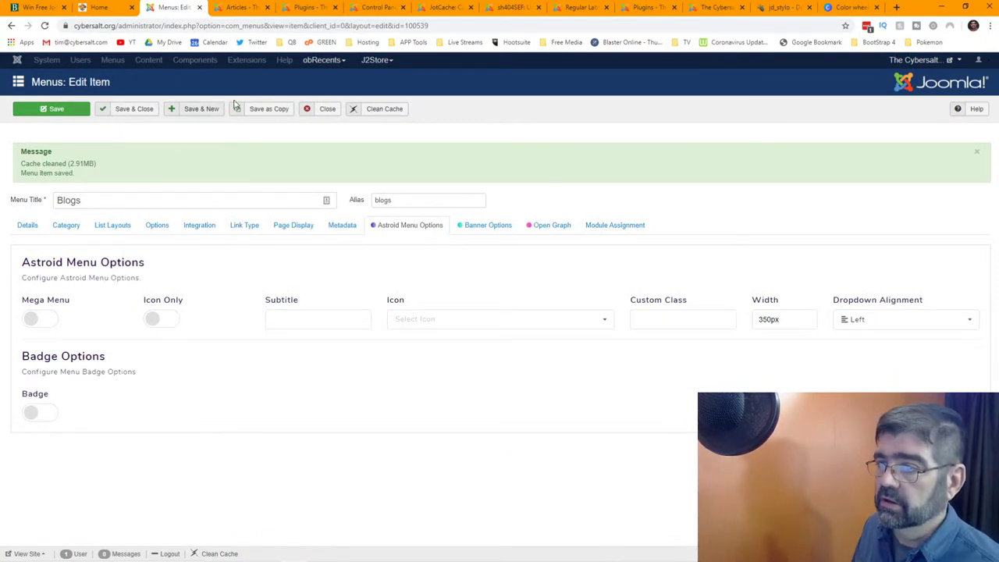
pyautogui.click(325, 114)
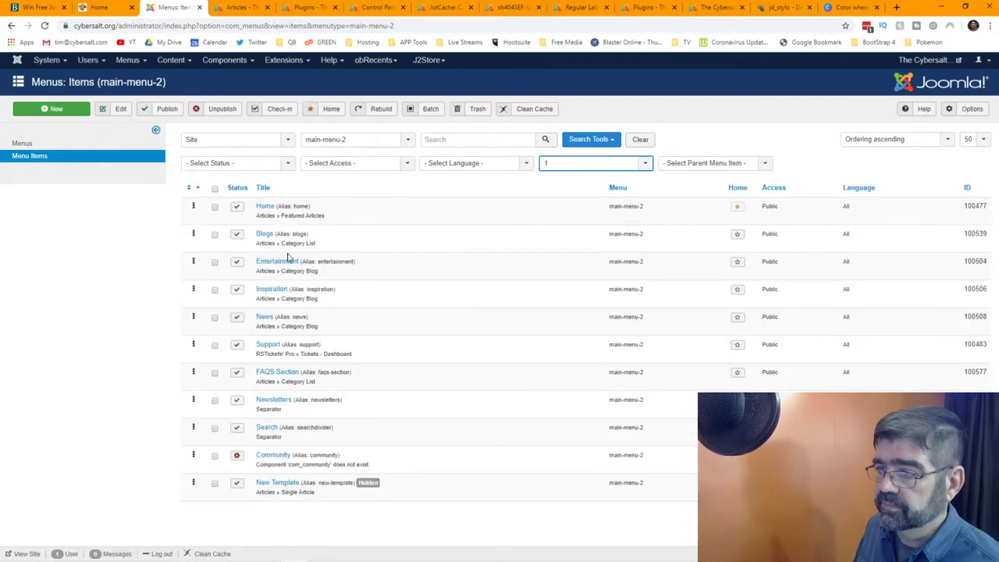
# Set the Entertainment menu item's Width to 350px and Dropdown Alignment to Left, and save and close it
pyautogui.click(286, 265)
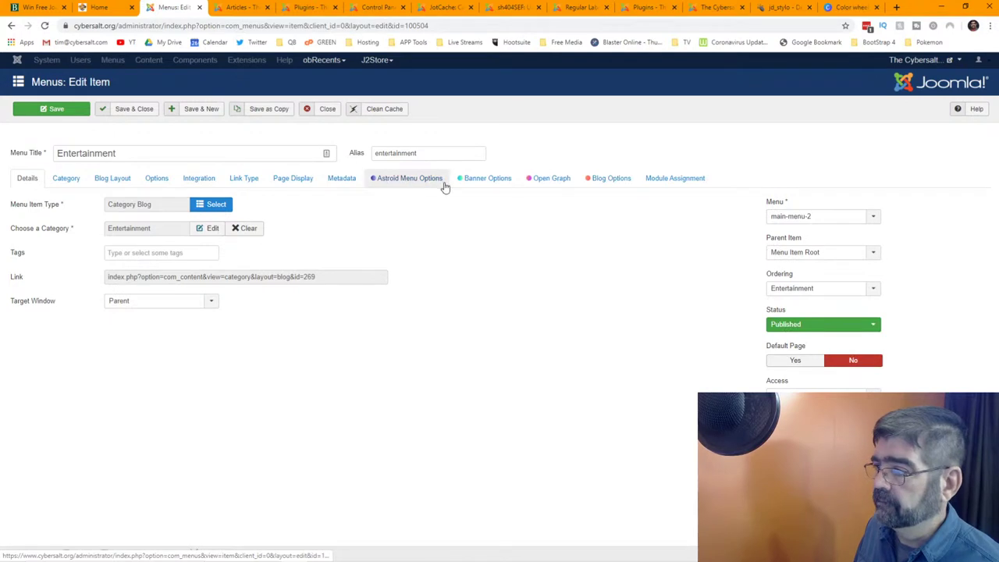
pyautogui.click(420, 179)
pyautogui.doubleClick(773, 272)
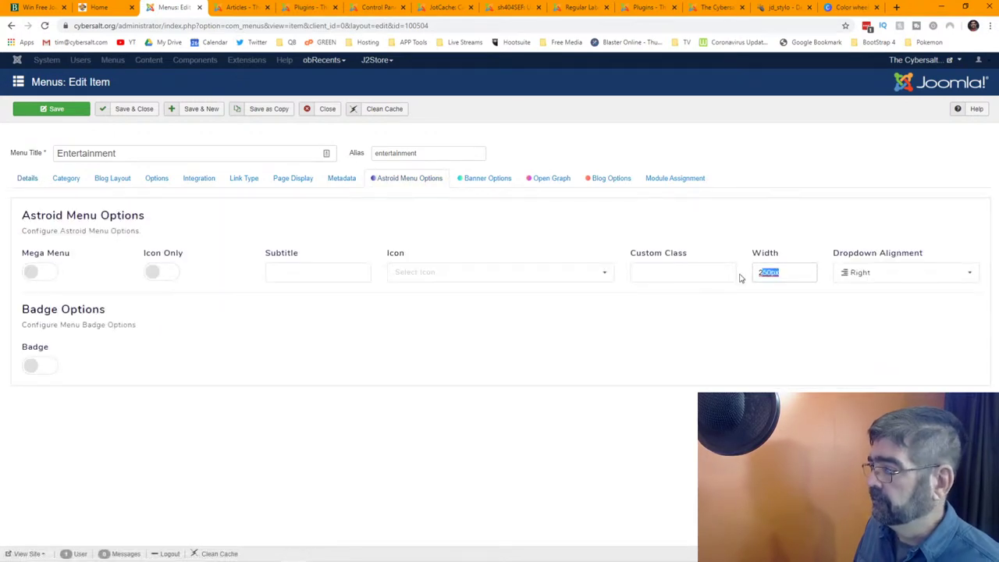
pyautogui.write('350px')
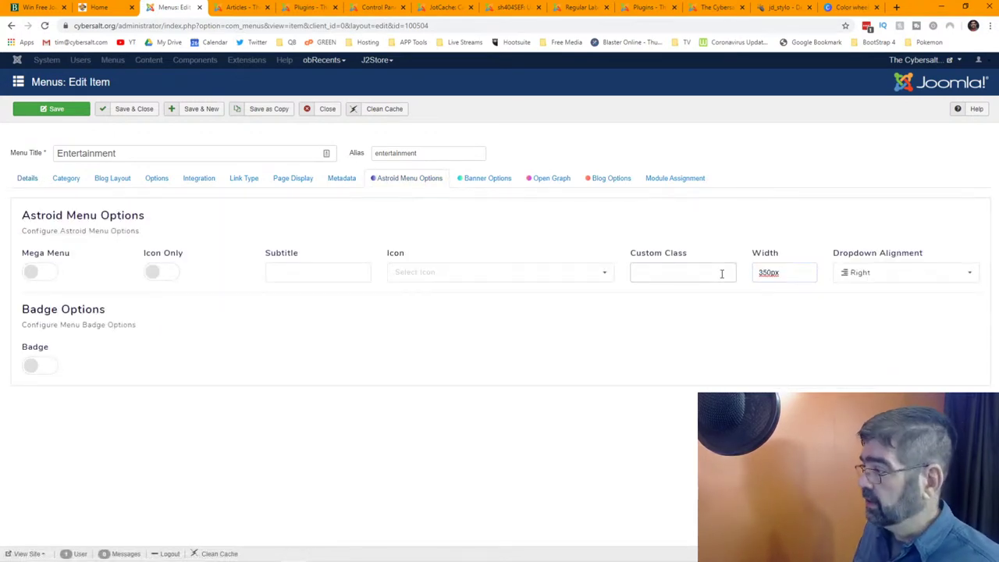
pyautogui.click(906, 272)
pyautogui.click(898, 293)
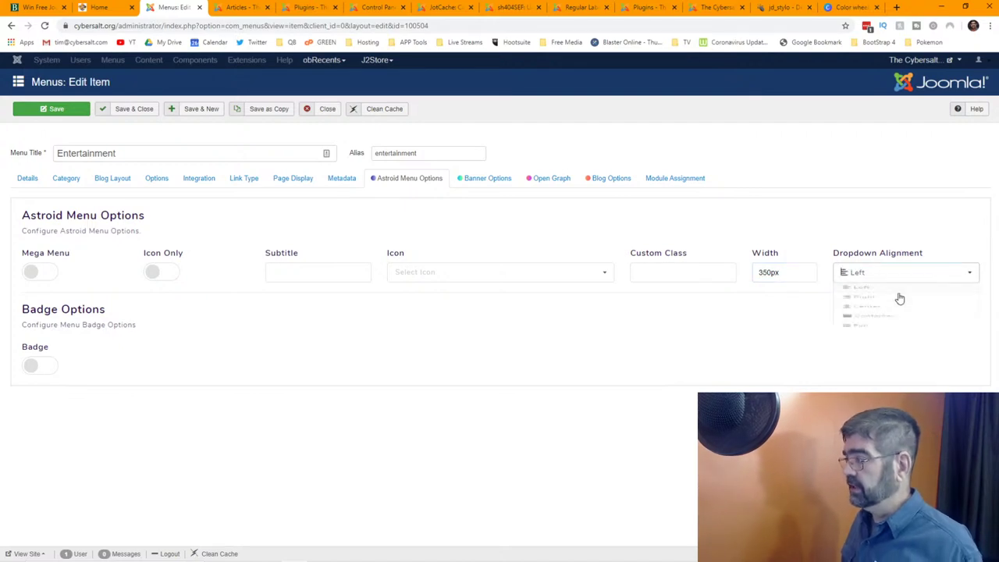
pyautogui.click(131, 111)
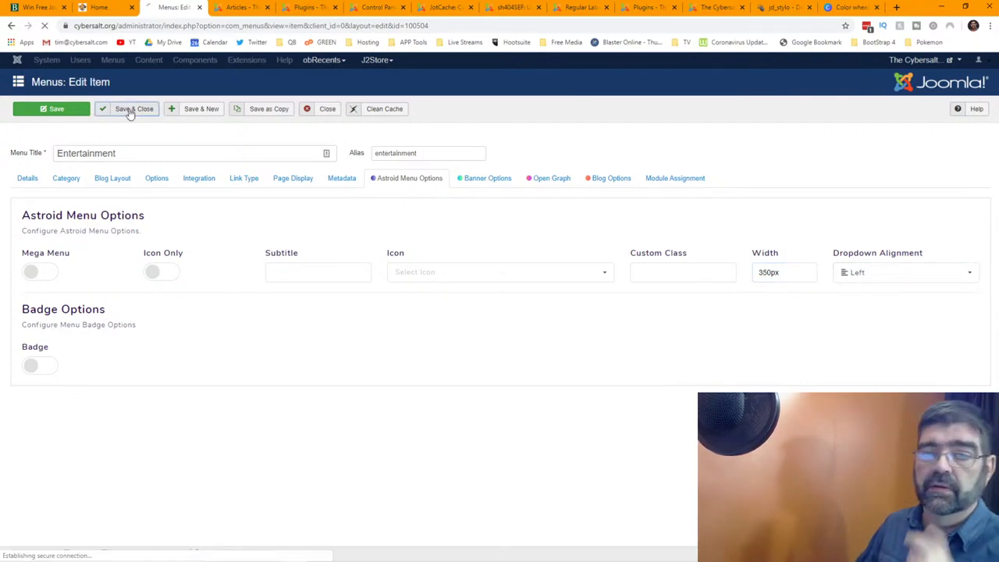
# Reload the home page and check the Entertainment dropdown's width and alignment
pyautogui.click(104, 8)
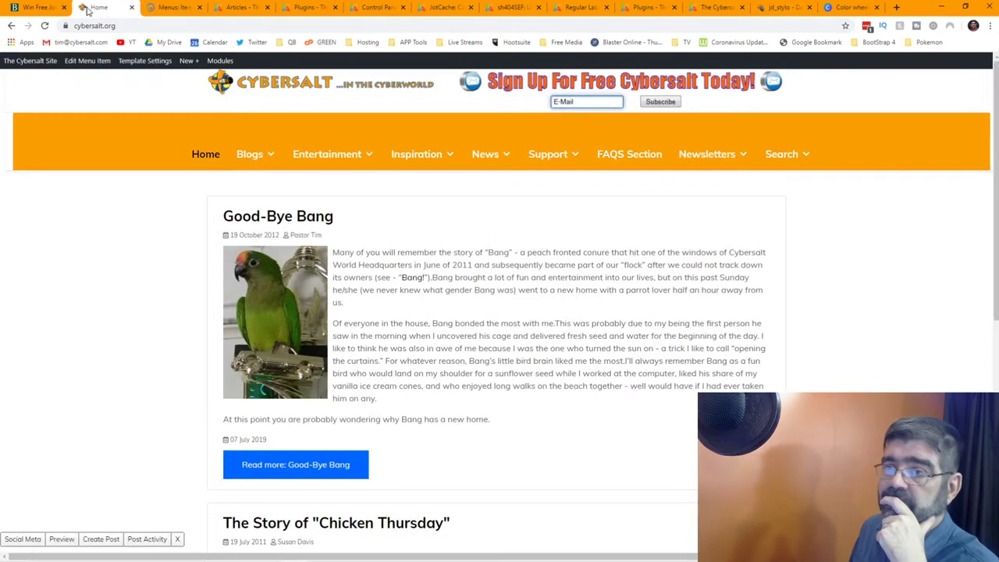
pyautogui.click(45, 27)
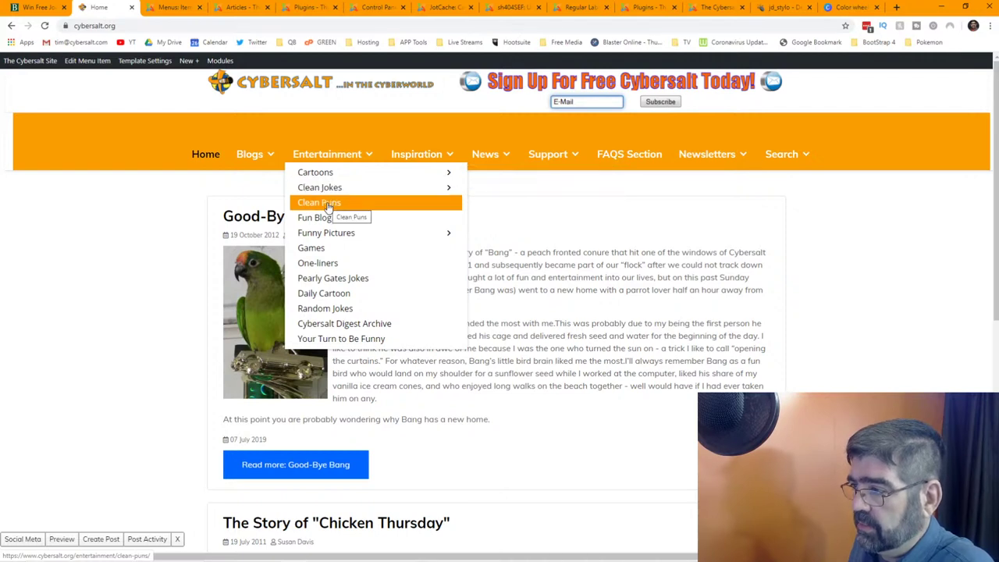
pyautogui.moveTo(330, 195)
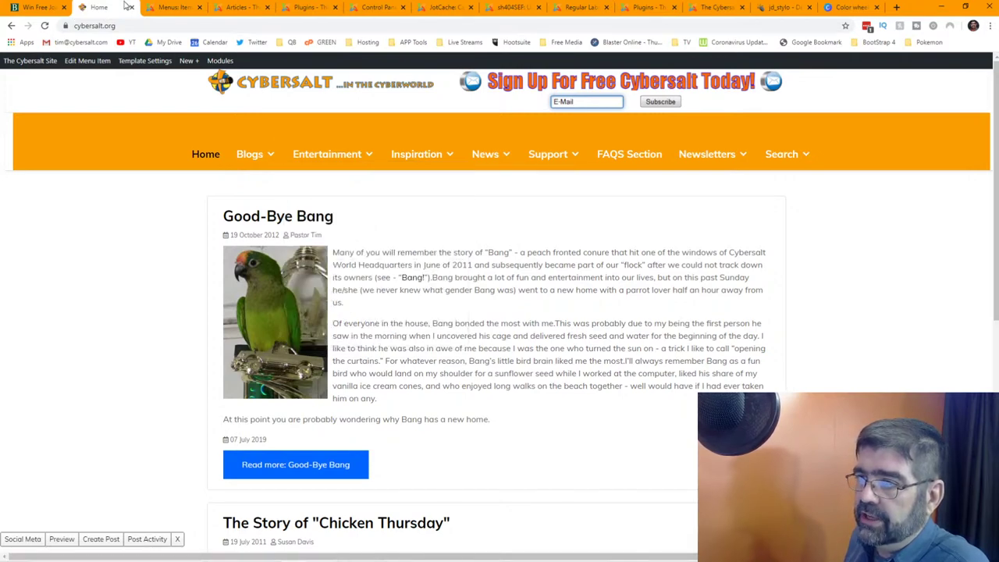
# Reopen the Entertainment menu item, enable Mega Menu in its Astroid options, and save it
pyautogui.click(160, 9)
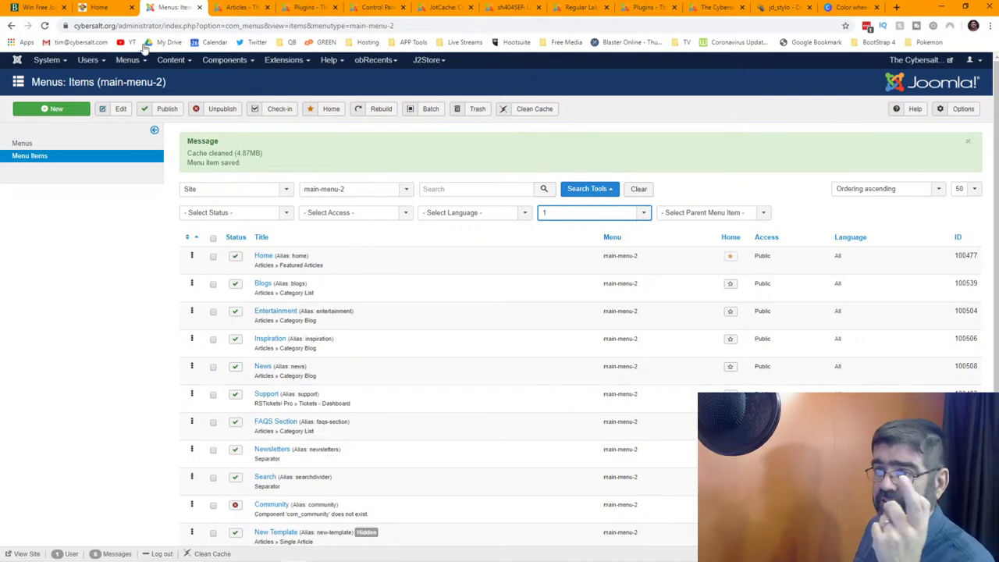
pyautogui.click(100, 9)
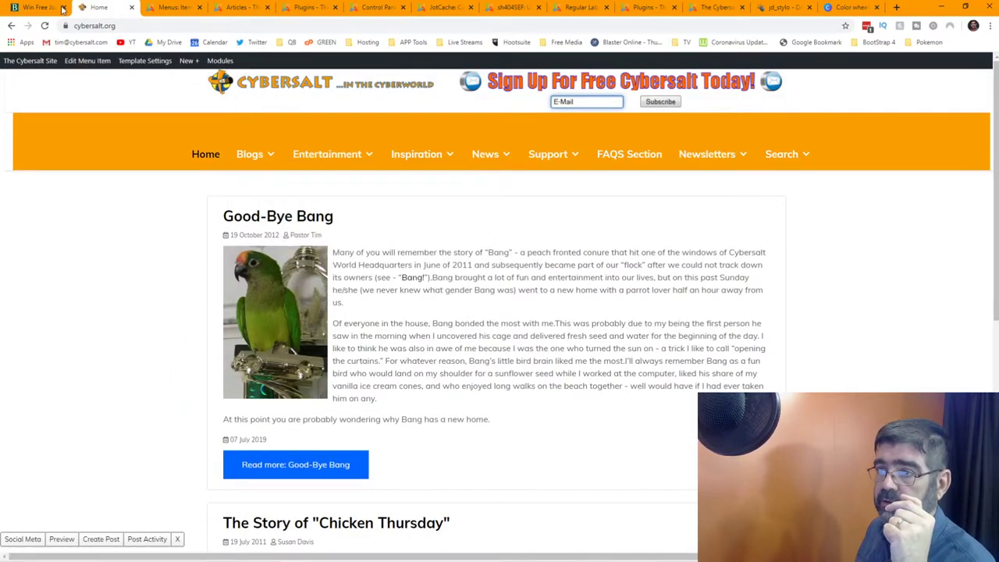
pyautogui.click(174, 9)
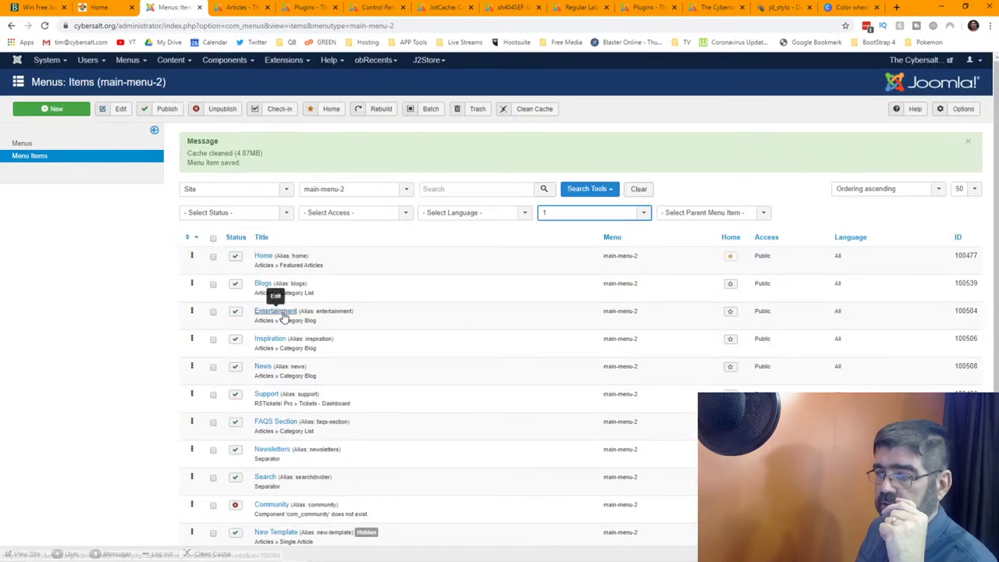
pyautogui.click(282, 312)
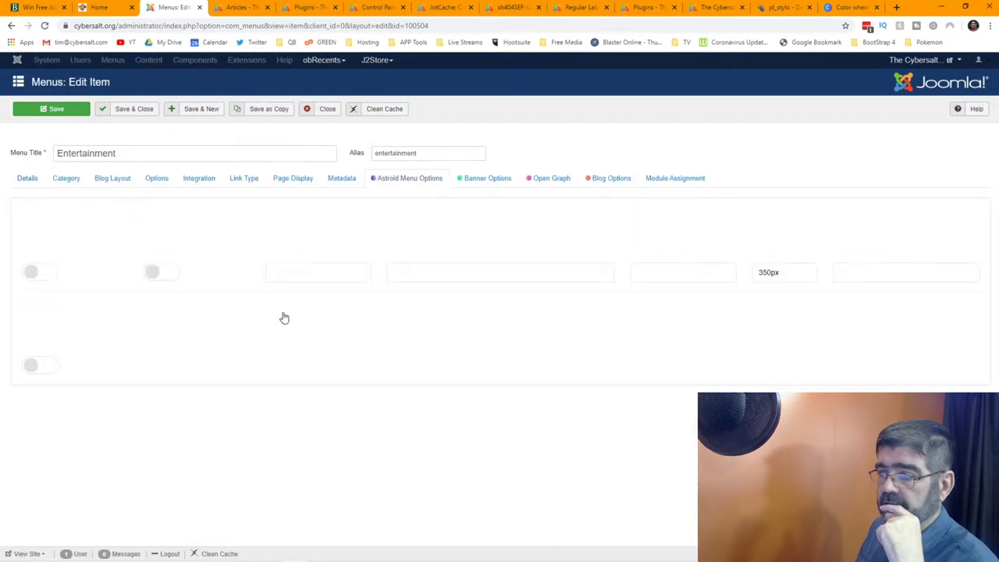
pyautogui.click(33, 273)
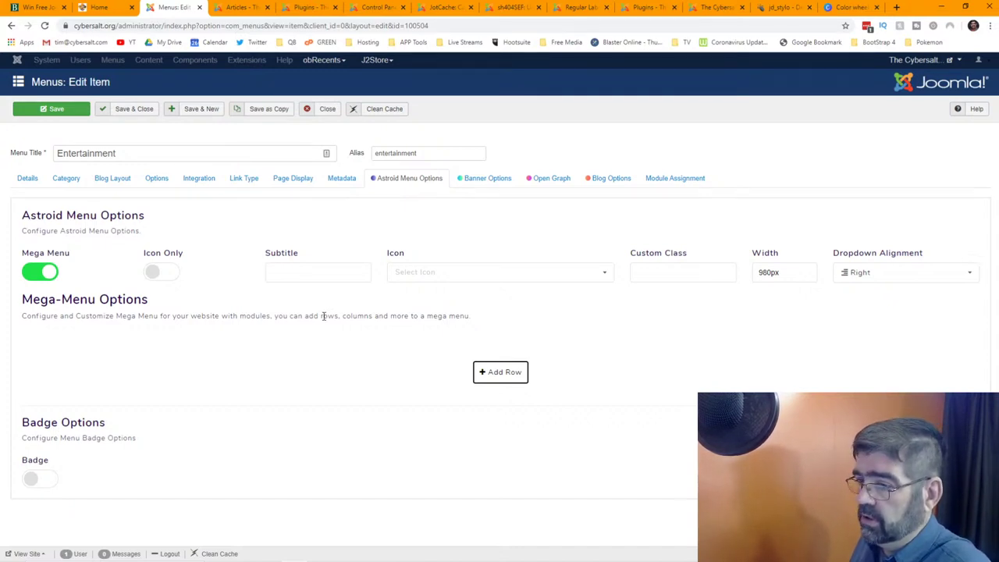
pyautogui.click(57, 115)
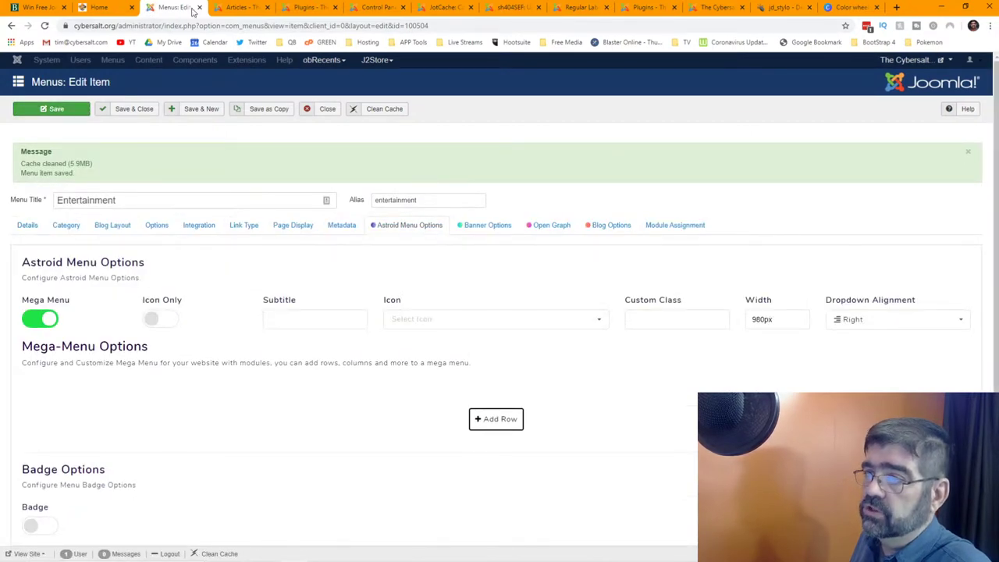
# Reload the home page, test the Entertainment menu link, and return to the home page
pyautogui.click(98, 7)
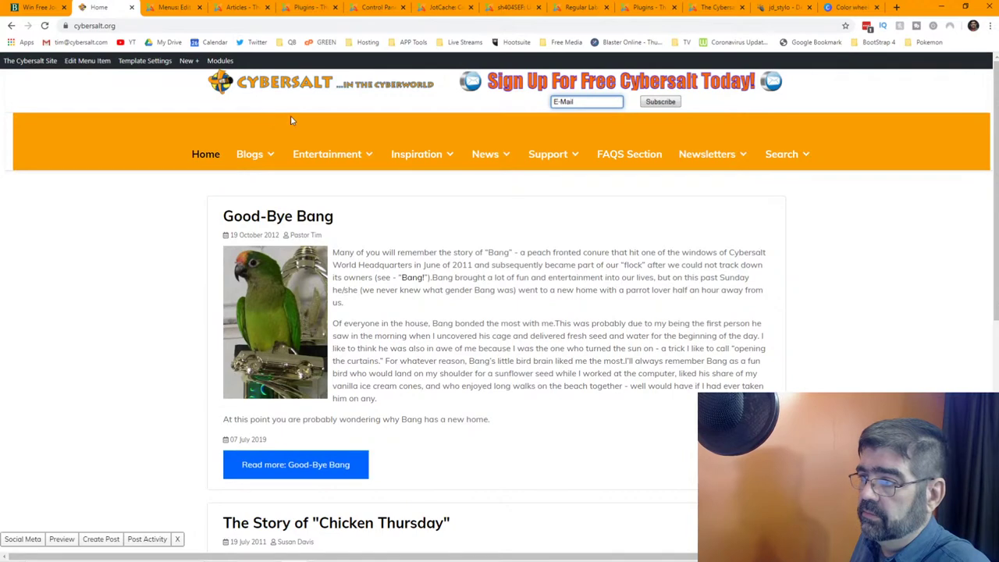
pyautogui.press('F5')
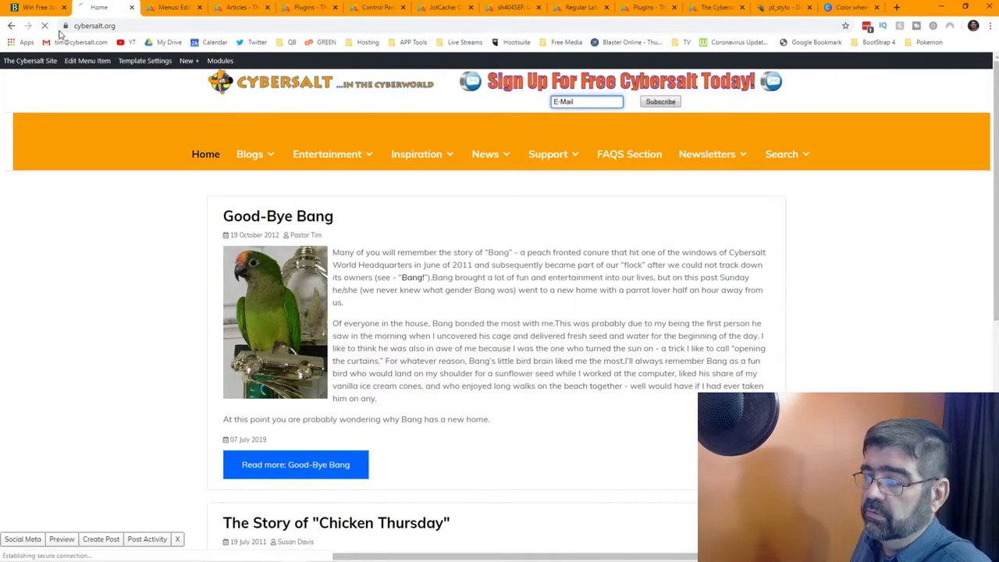
pyautogui.click(344, 160)
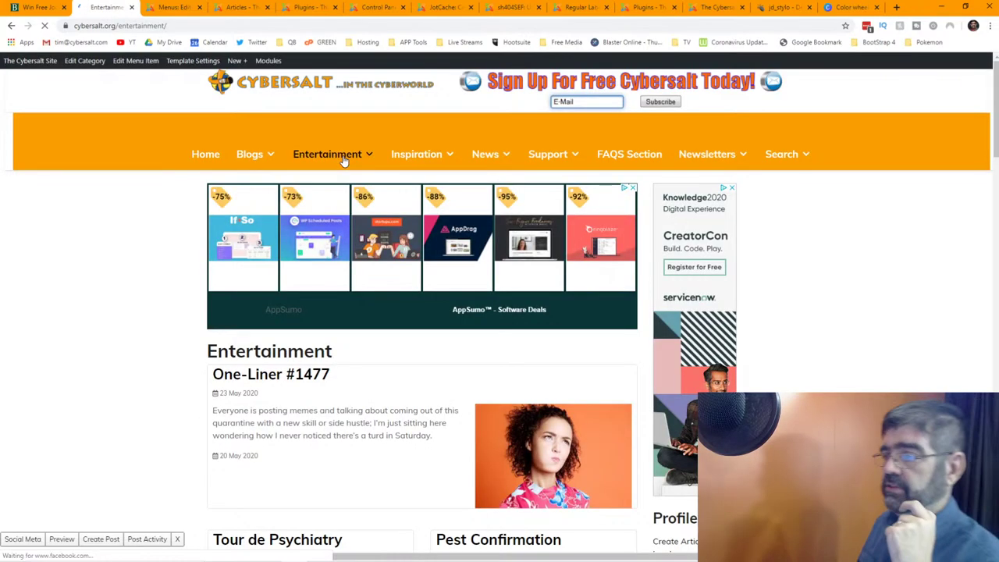
pyautogui.click(11, 28)
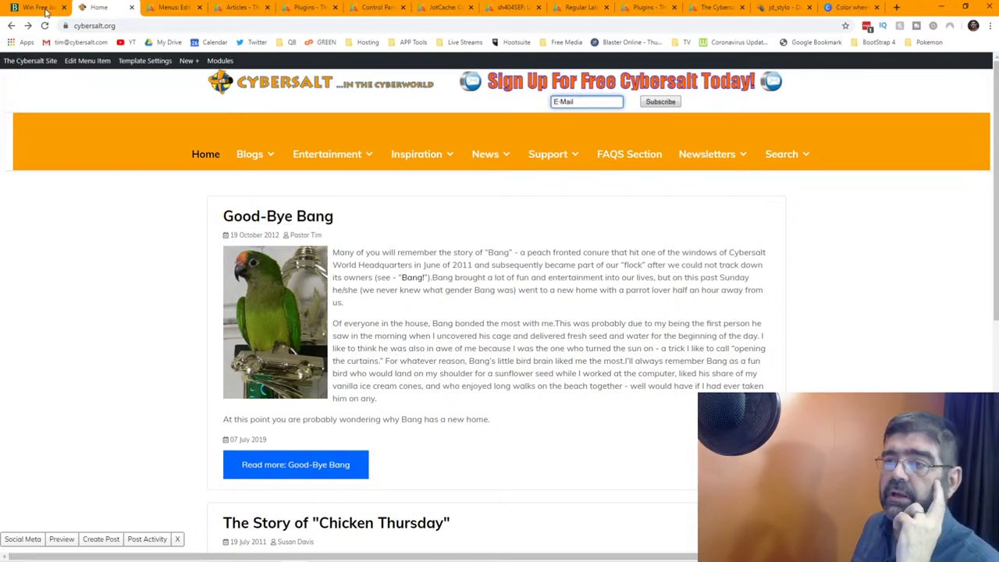
# Add a two-column row with the 6-6 grid layout to the Entertainment item's mega menu
pyautogui.click(173, 7)
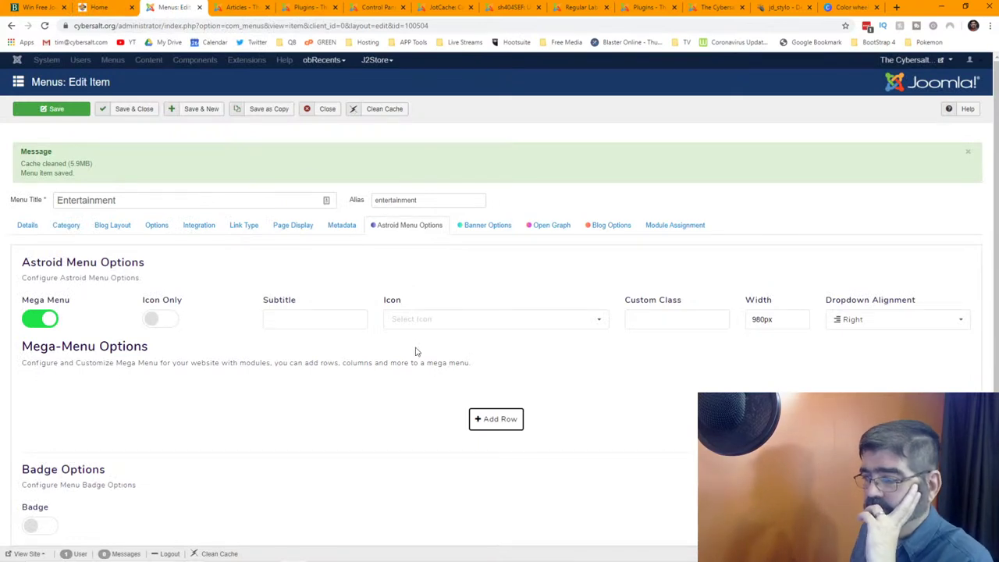
pyautogui.click(498, 422)
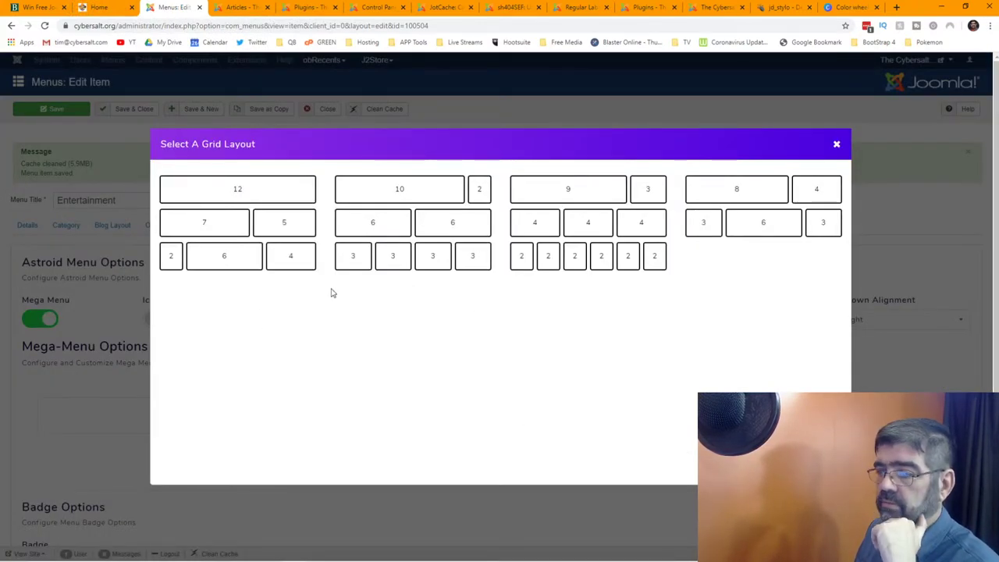
pyautogui.click(396, 225)
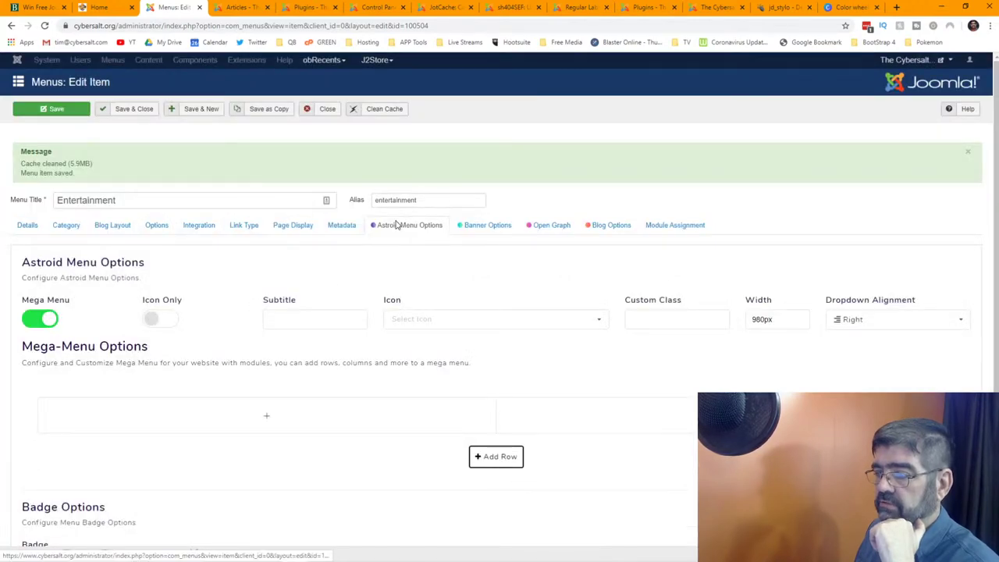
# Check the Entertainment menu on the home page and compare it with its dropdown on the Cybersalt Shaker page in Firefox
pyautogui.click(99, 8)
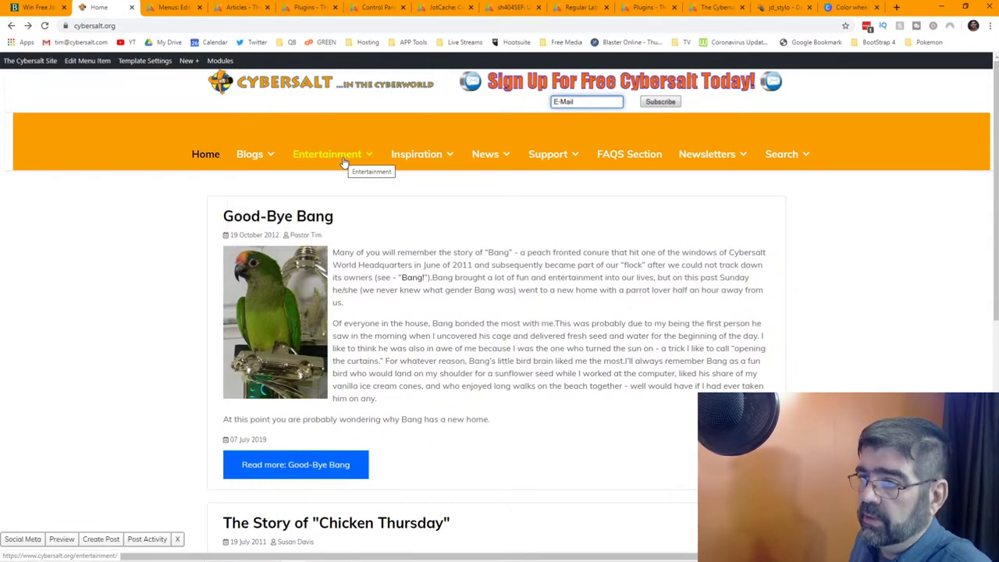
pyautogui.moveTo(320, 553)
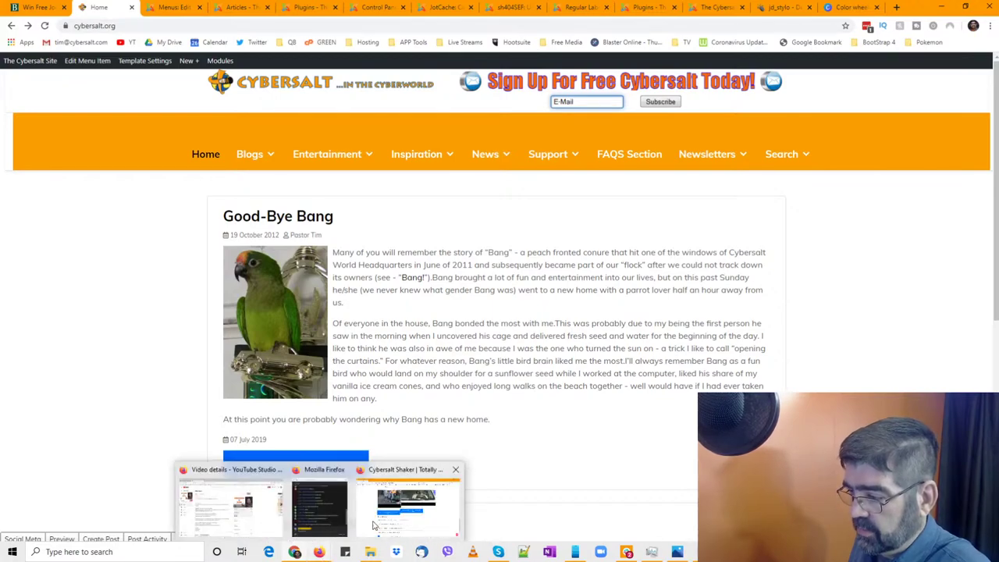
pyautogui.click(406, 480)
pyautogui.scroll(15, 505, 332)
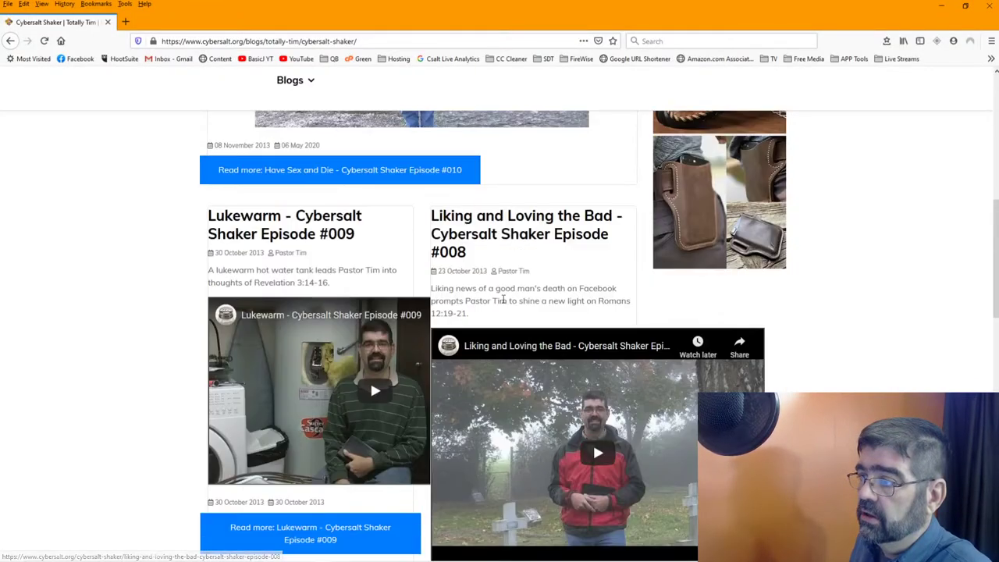
pyautogui.moveTo(312, 152)
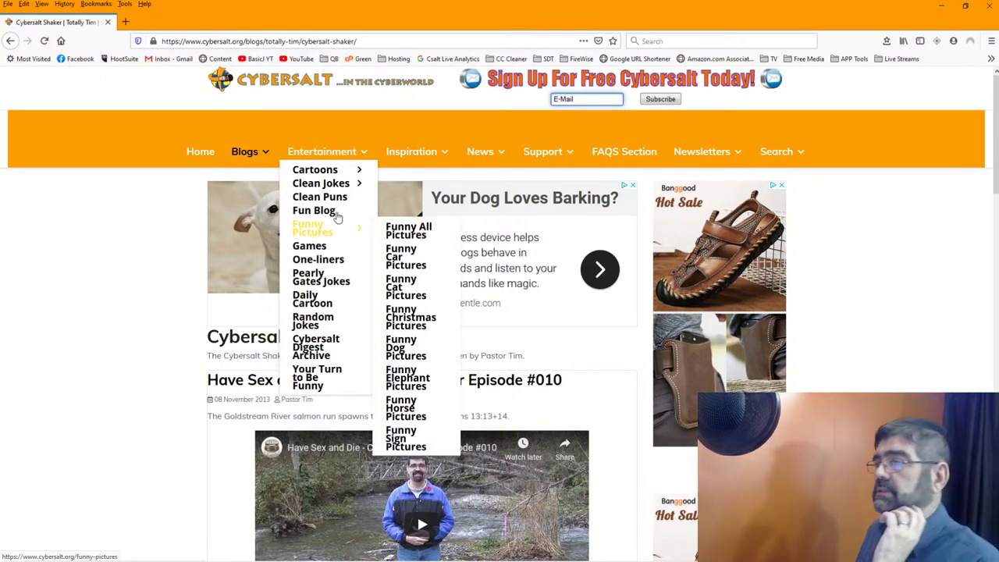
pyautogui.click(942, 9)
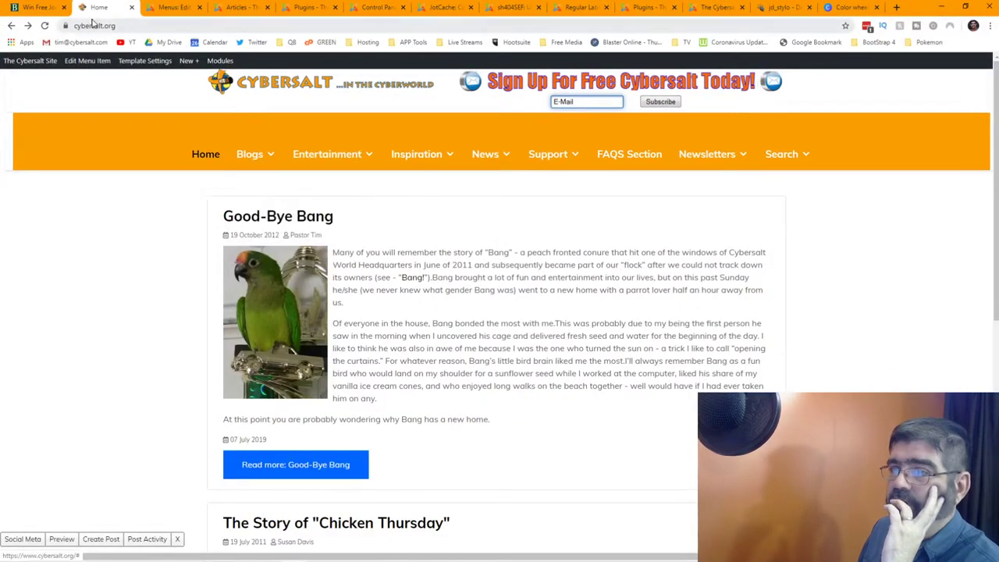
# Place the Cartoons submenu in the mega menu row's first column and Clean Jokes in the second
pyautogui.click(160, 8)
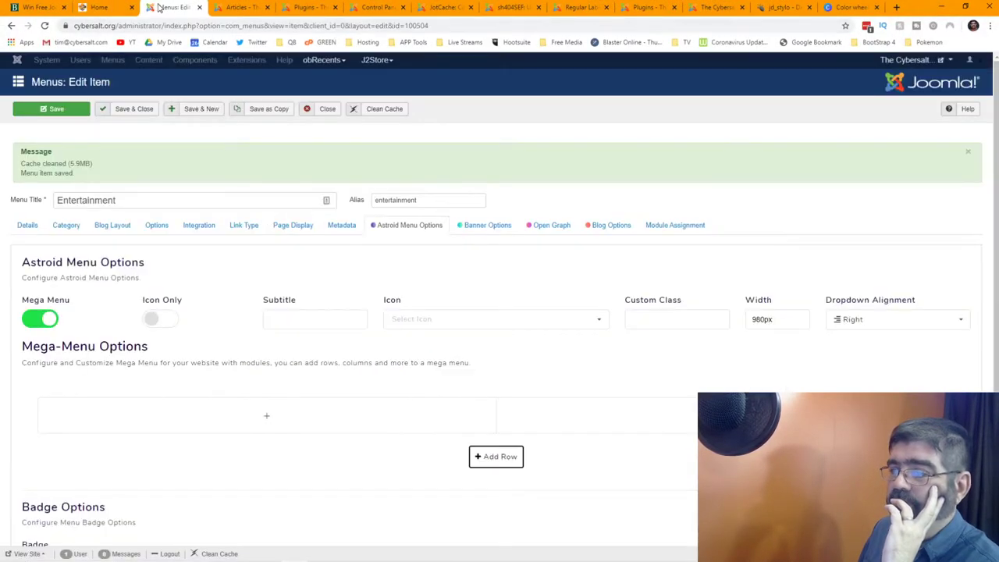
pyautogui.click(267, 416)
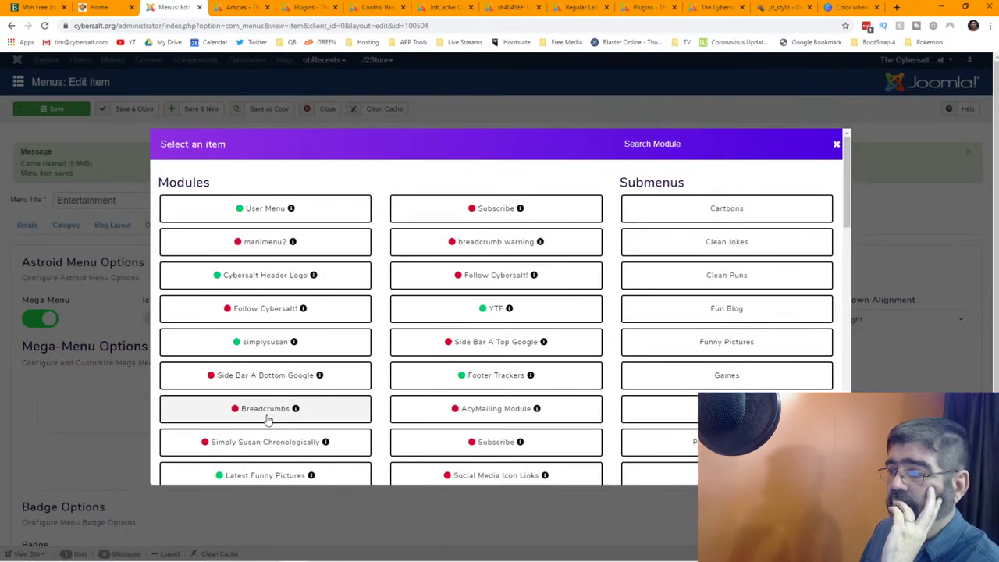
pyautogui.scroll(-4, 405, 290)
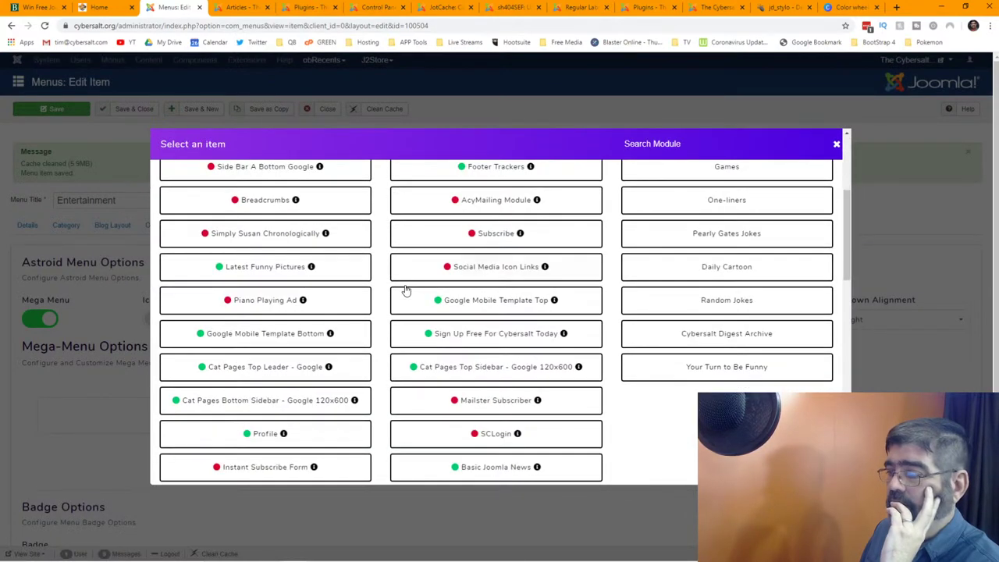
pyautogui.scroll(5, 405, 291)
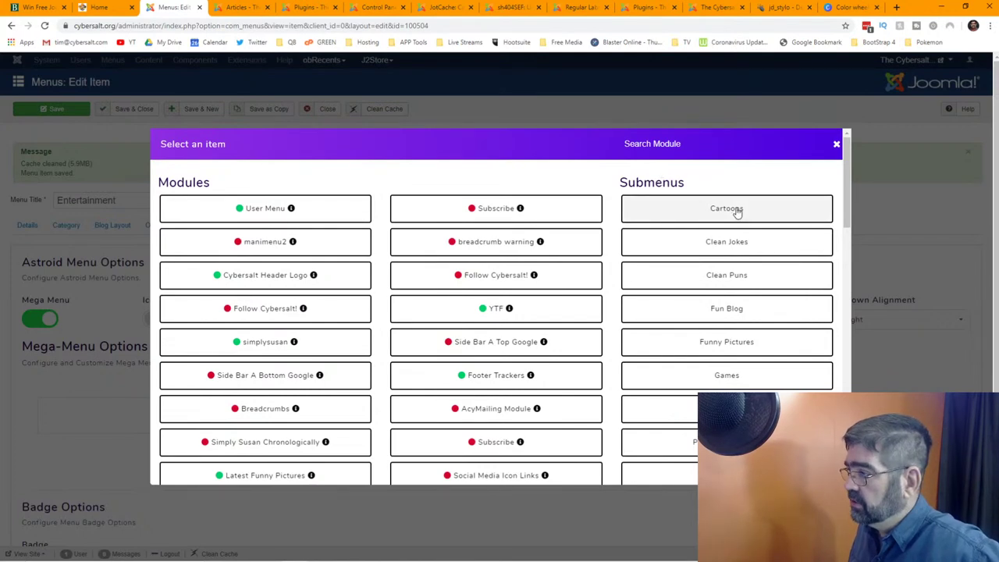
pyautogui.scroll(-2, 737, 212)
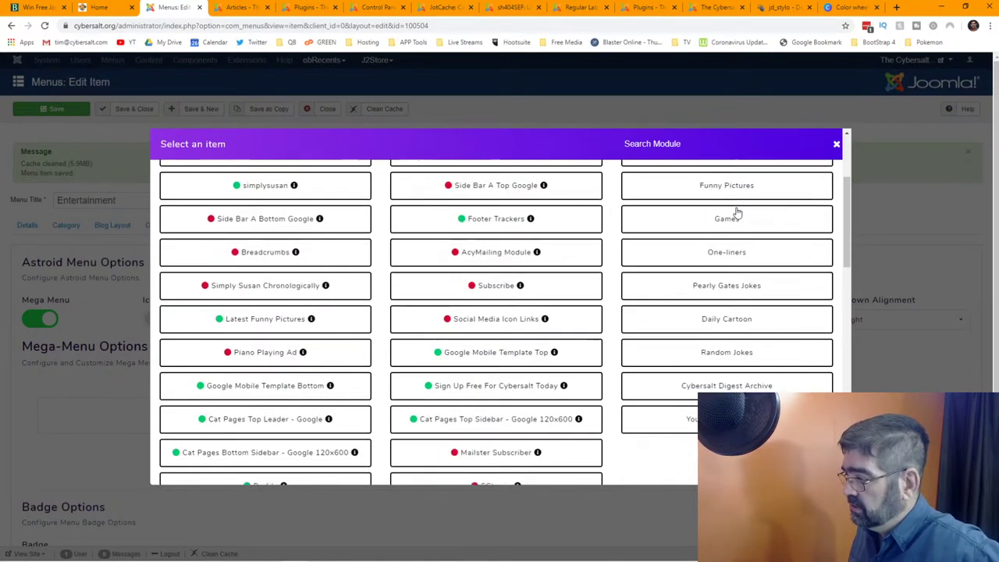
pyautogui.scroll(-1, 737, 212)
pyautogui.scroll(3, 737, 212)
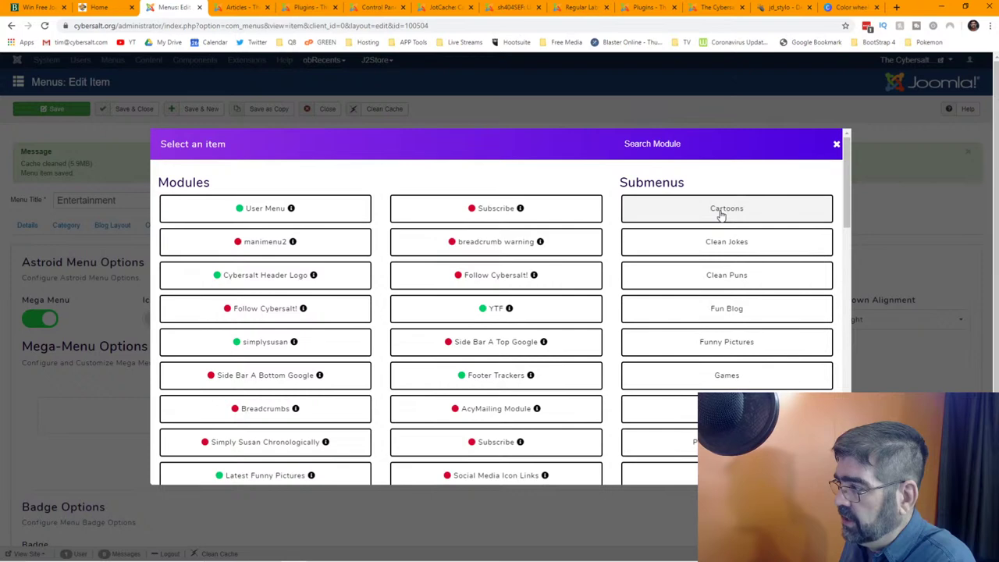
pyautogui.click(721, 216)
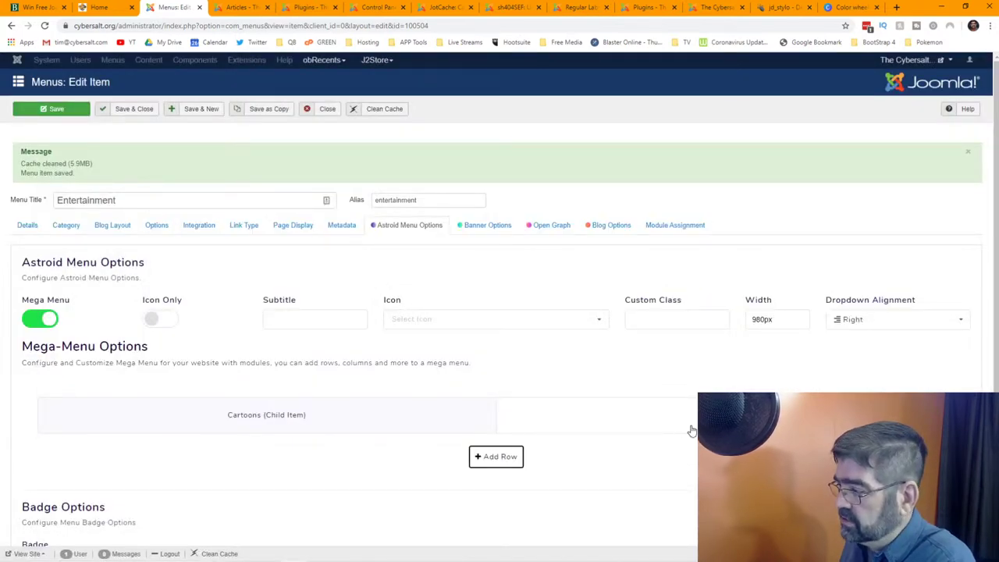
pyautogui.click(734, 415)
pyautogui.click(731, 238)
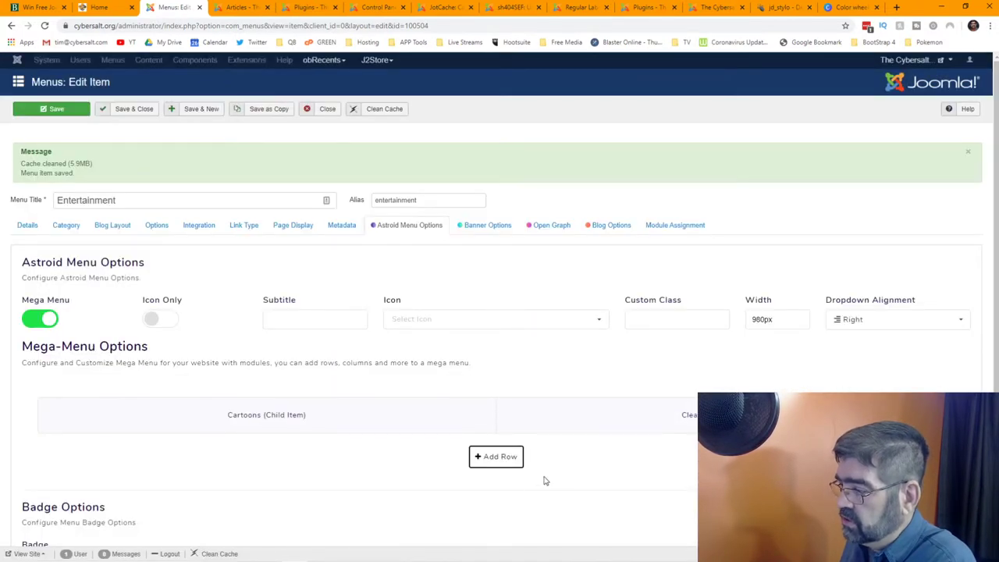
# Add an empty row below the mega menu's first row, and place Clean Puns and Fun Blog in the first row's first and second columns
pyautogui.click(496, 460)
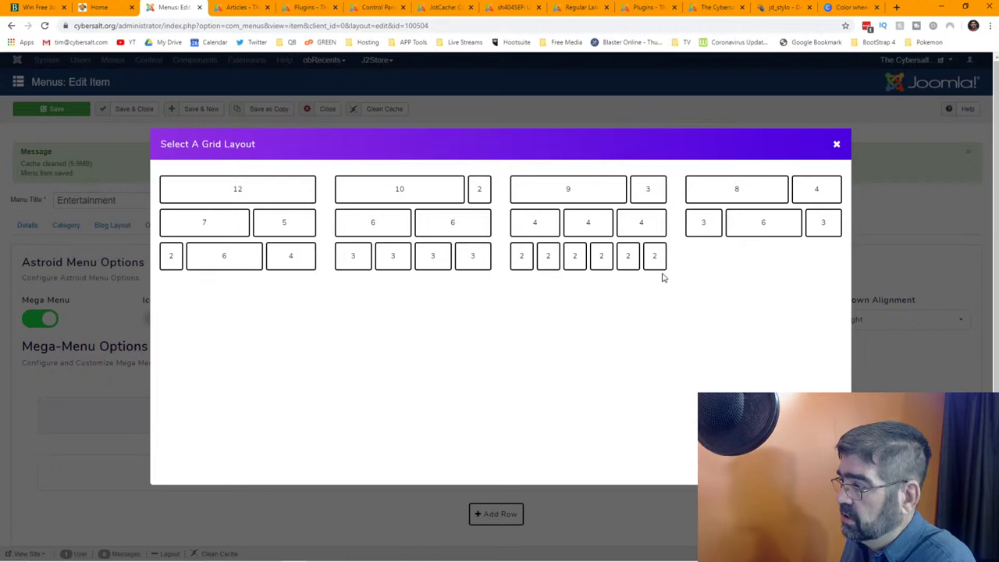
pyautogui.click(836, 148)
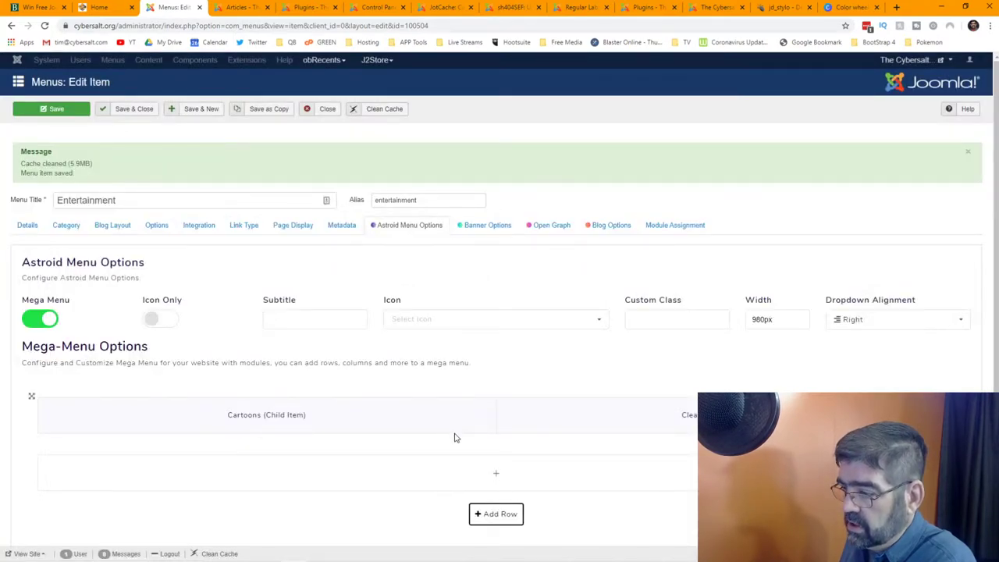
pyautogui.click(267, 435)
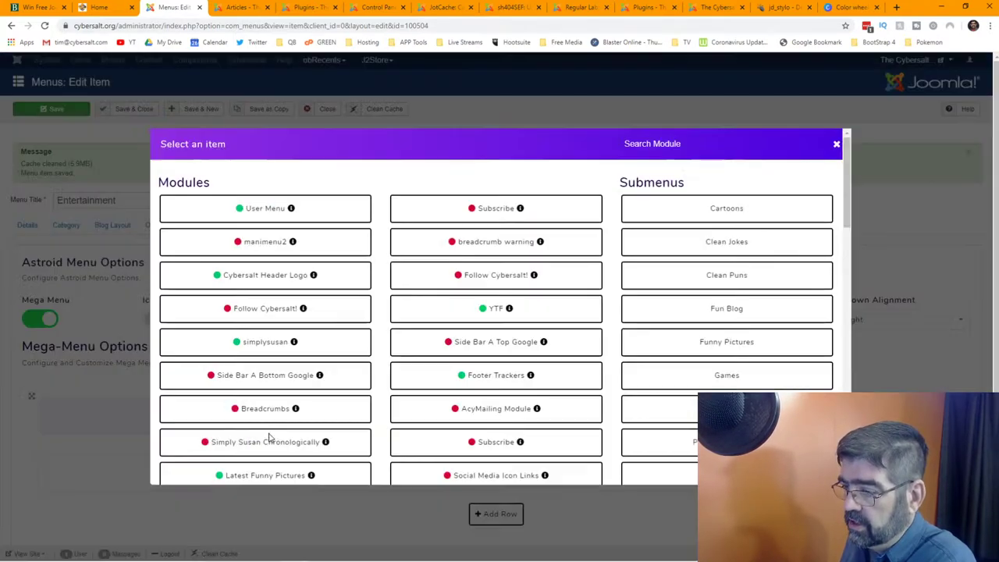
pyautogui.click(692, 284)
pyautogui.click(733, 449)
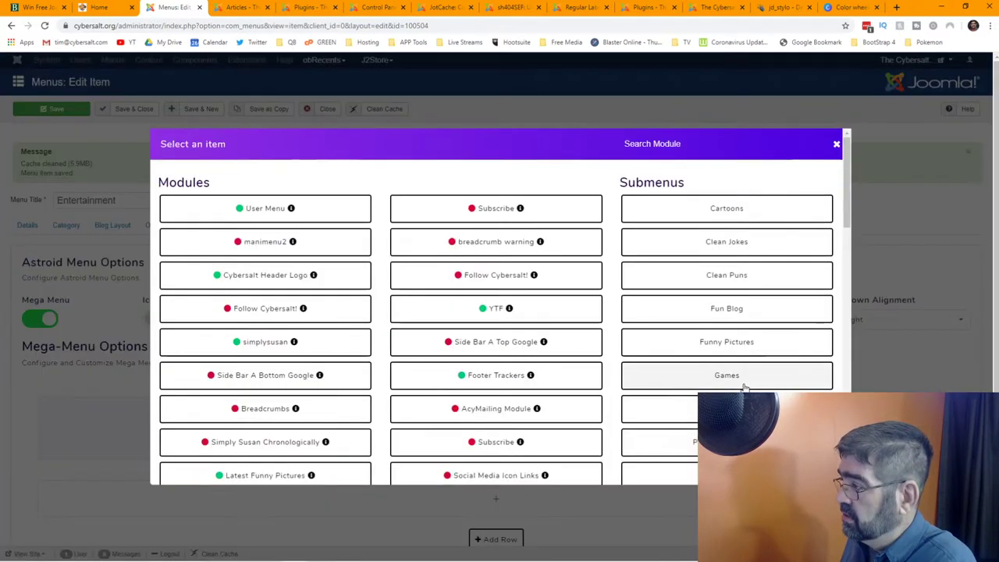
pyautogui.click(732, 313)
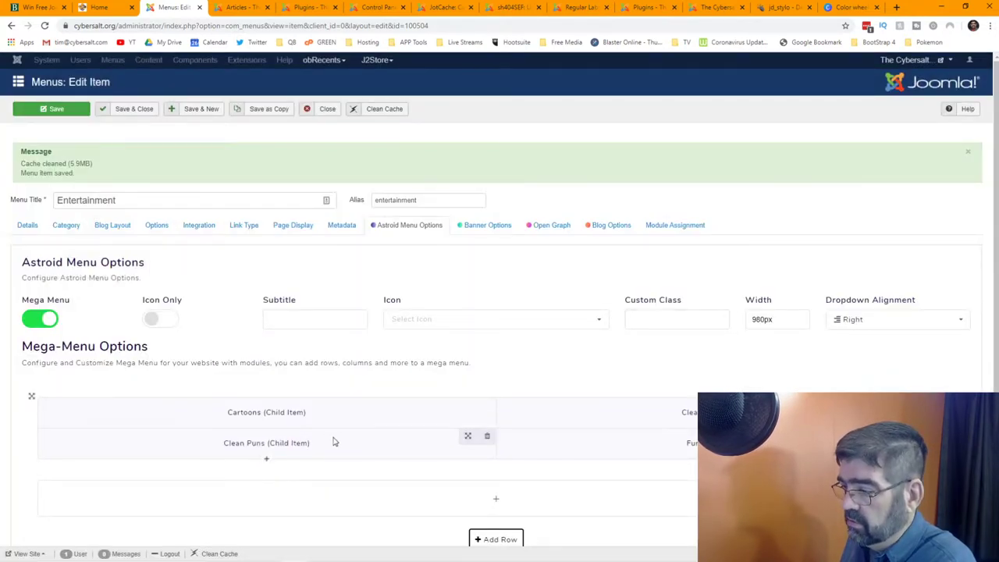
# Place the Funny Pictures submenu in the first row's first column and Games in its second column
pyautogui.click(267, 460)
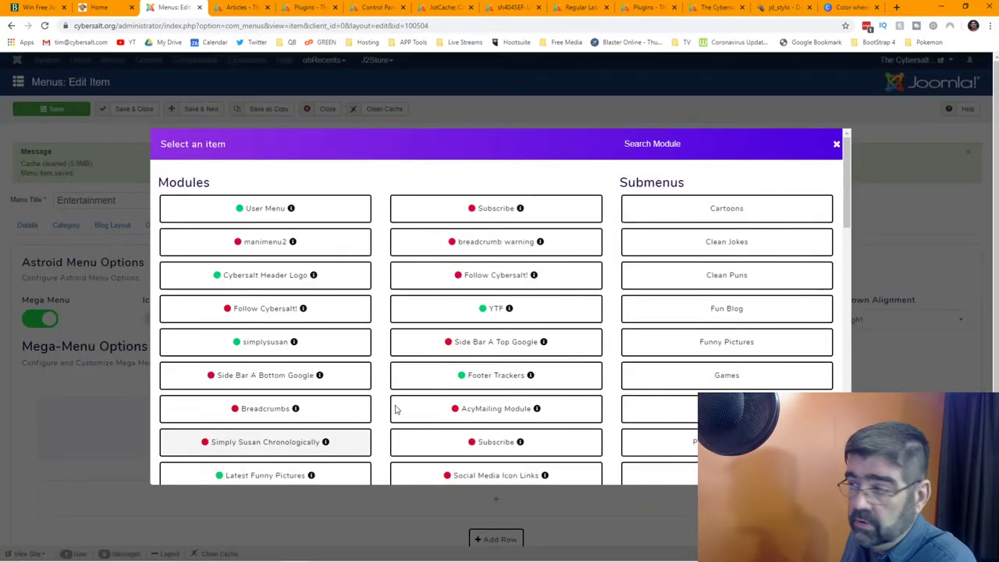
pyautogui.click(742, 344)
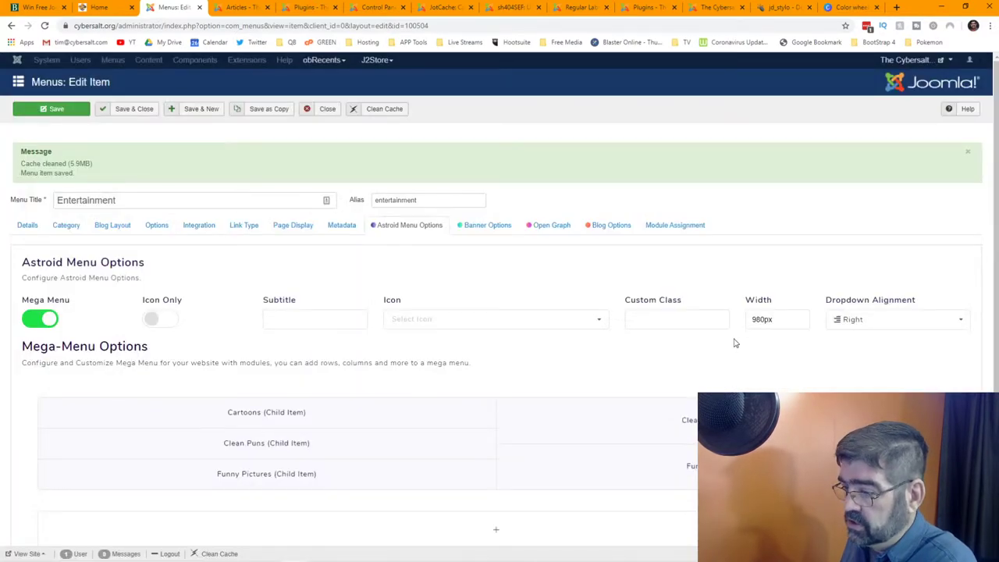
pyautogui.click(738, 483)
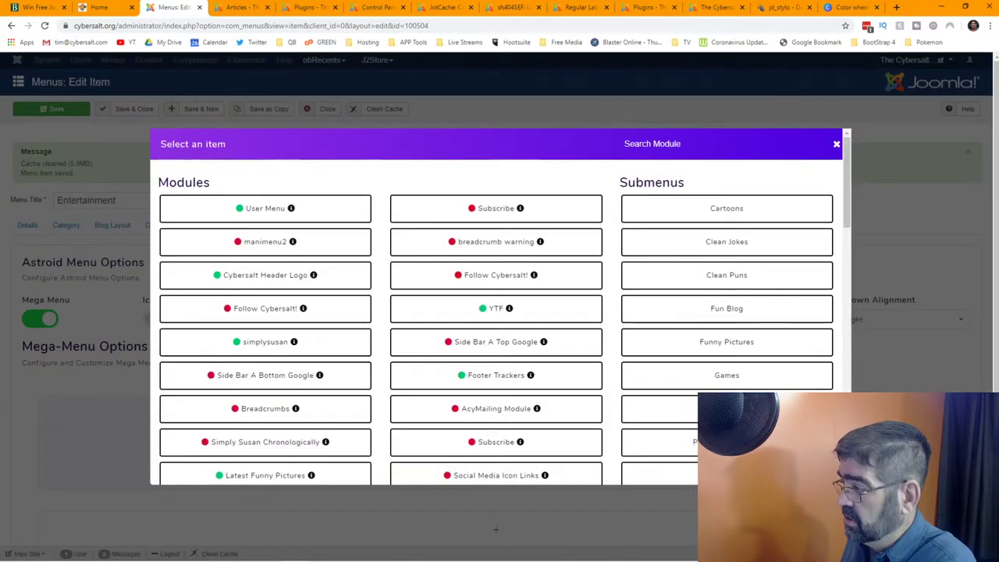
pyautogui.click(734, 381)
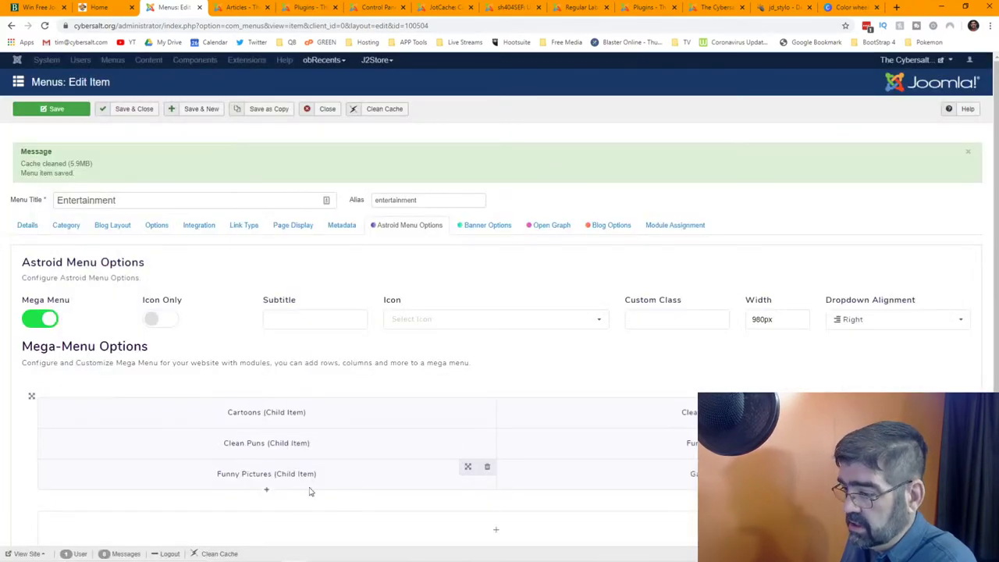
# Add the One-liners submenu to the first row's first column and Pearly Gates Jokes to its second column
pyautogui.click(264, 491)
pyautogui.click(629, 409)
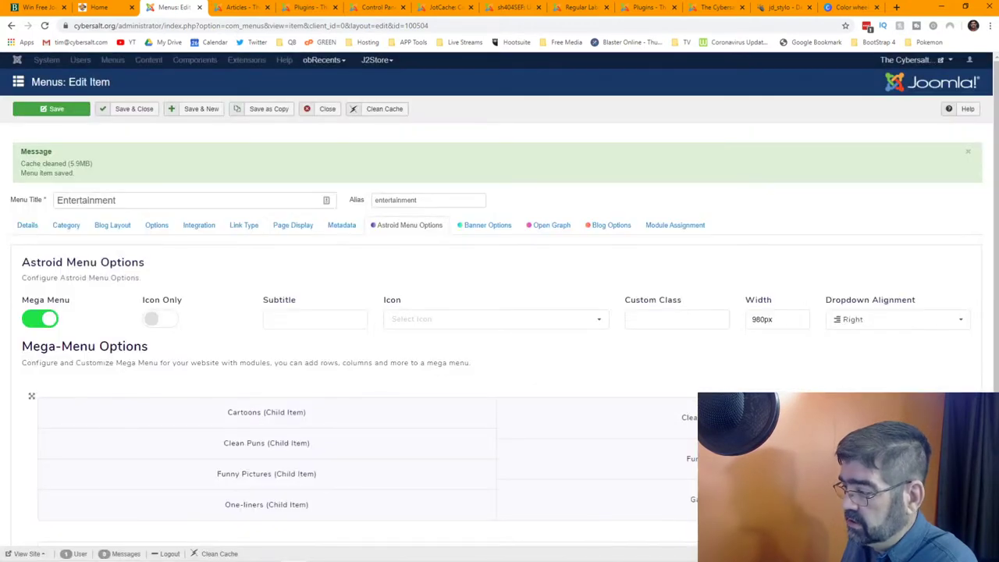
pyautogui.click(735, 521)
pyautogui.click(726, 443)
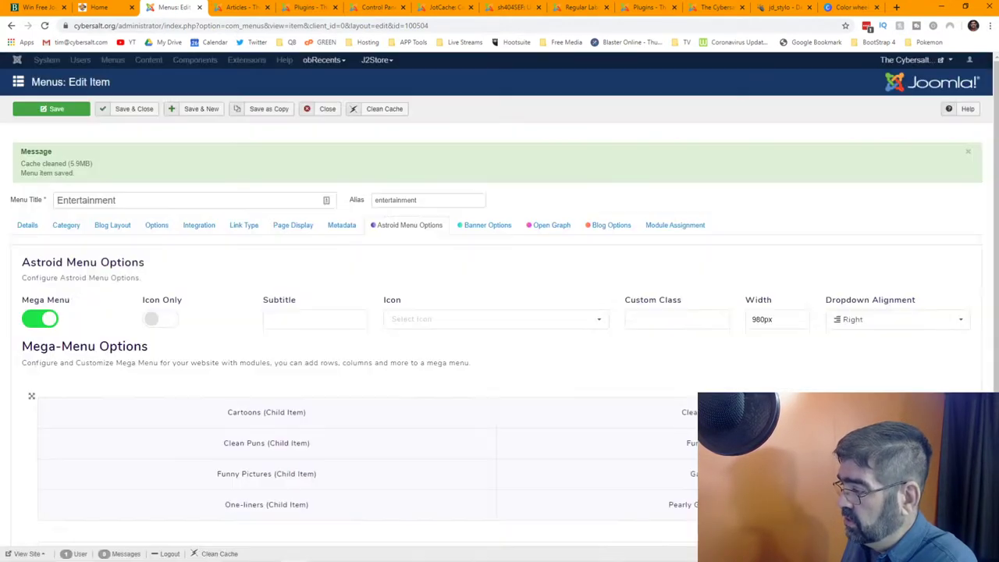
# Add the Daily Cartoon submenu beneath One-liners and Random Jokes beneath Pearly Gates Jokes
pyautogui.scroll(-1, 535, 434)
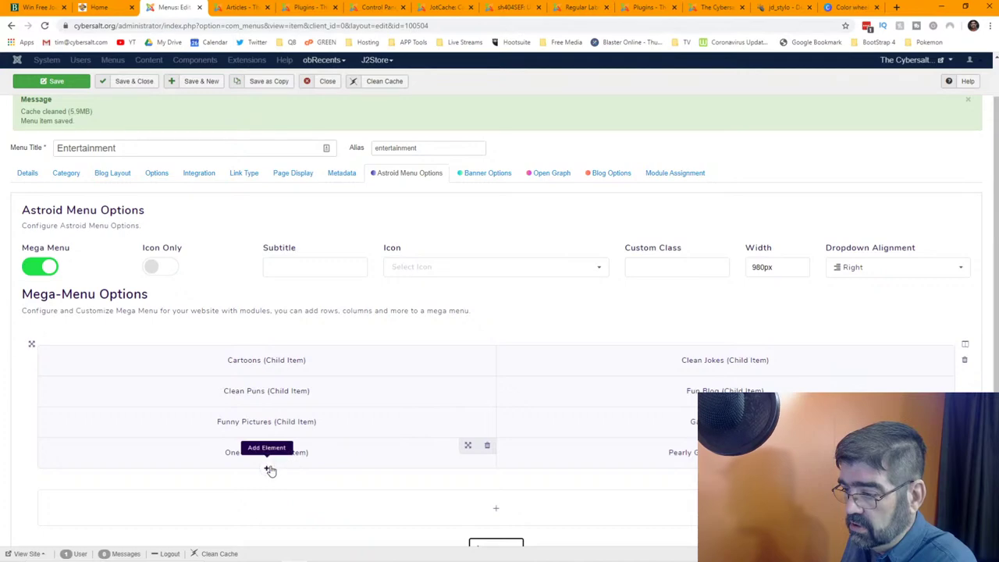
pyautogui.click(270, 471)
pyautogui.scroll(-1, 420, 440)
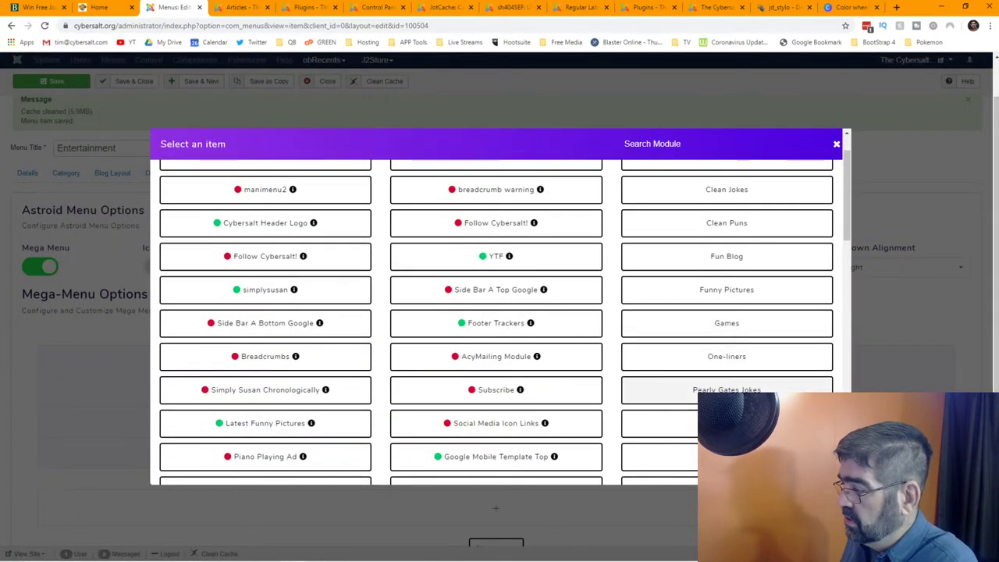
pyautogui.press('Escape')
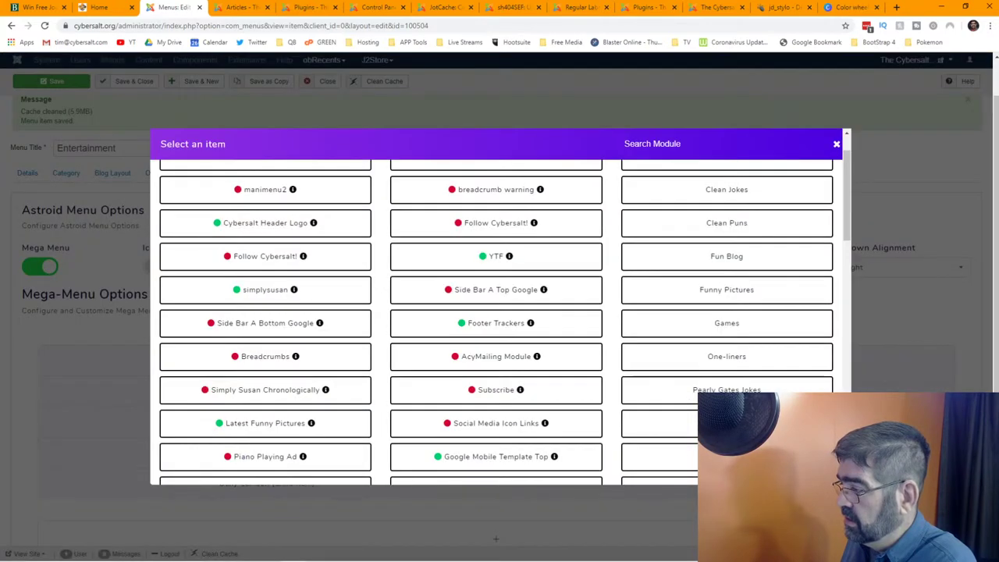
pyautogui.press('Escape')
# Add Cybersalt Digest Archive beneath Daily Cartoon and Your Turn to Be Funny beneath Random Jokes
pyautogui.scroll(-1, 373, 447)
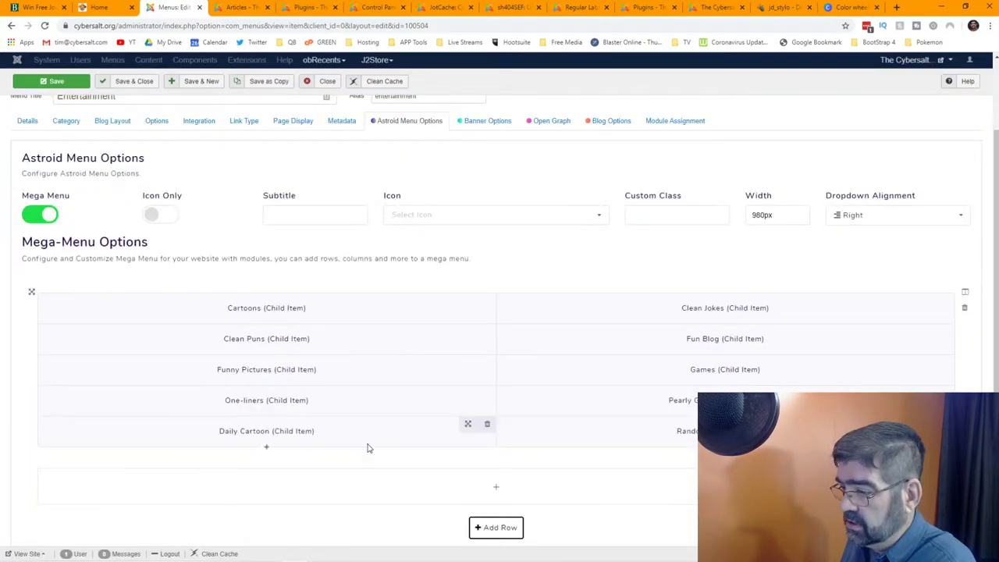
pyautogui.click(267, 450)
pyautogui.scroll(-1, 763, 339)
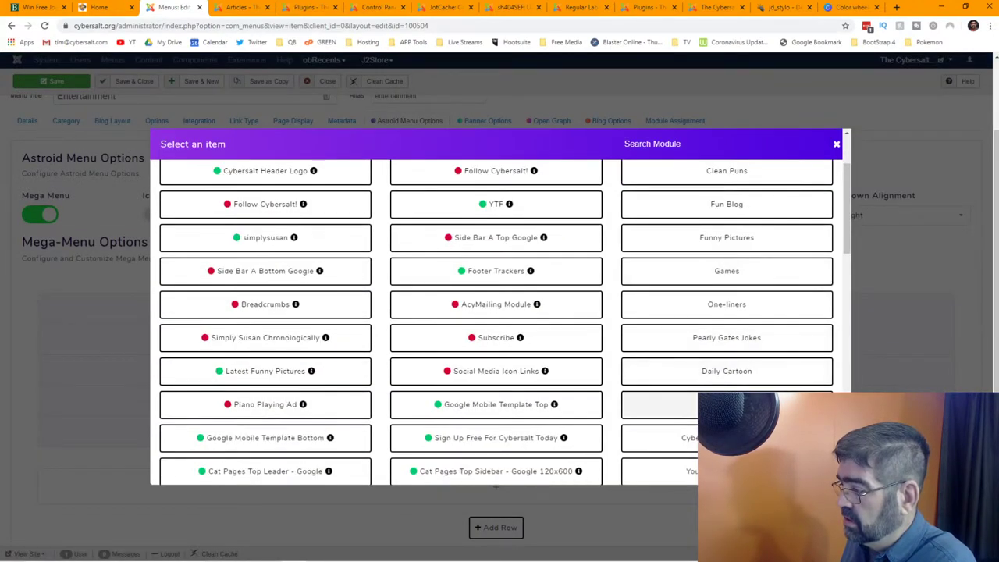
pyautogui.click(727, 438)
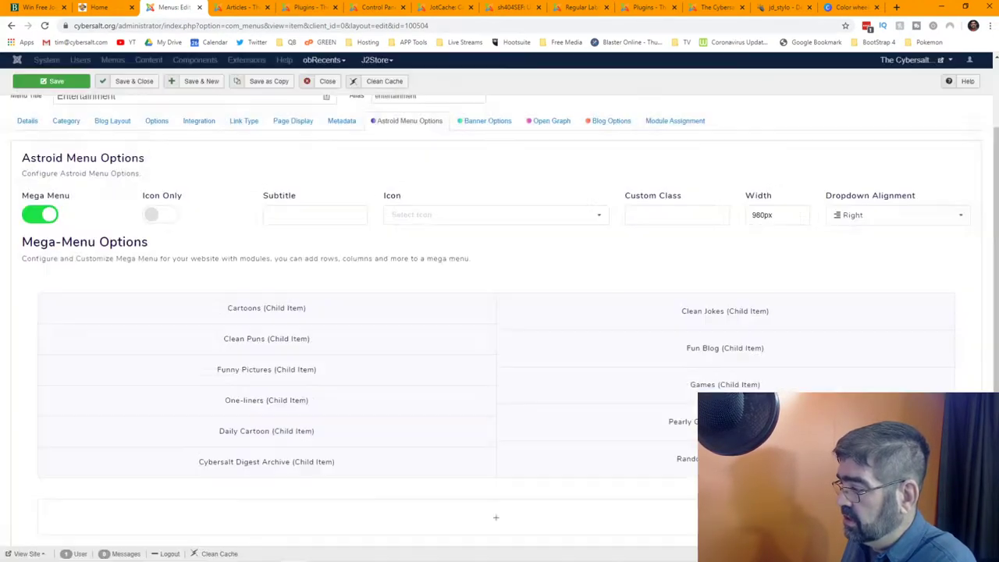
pyautogui.click(726, 478)
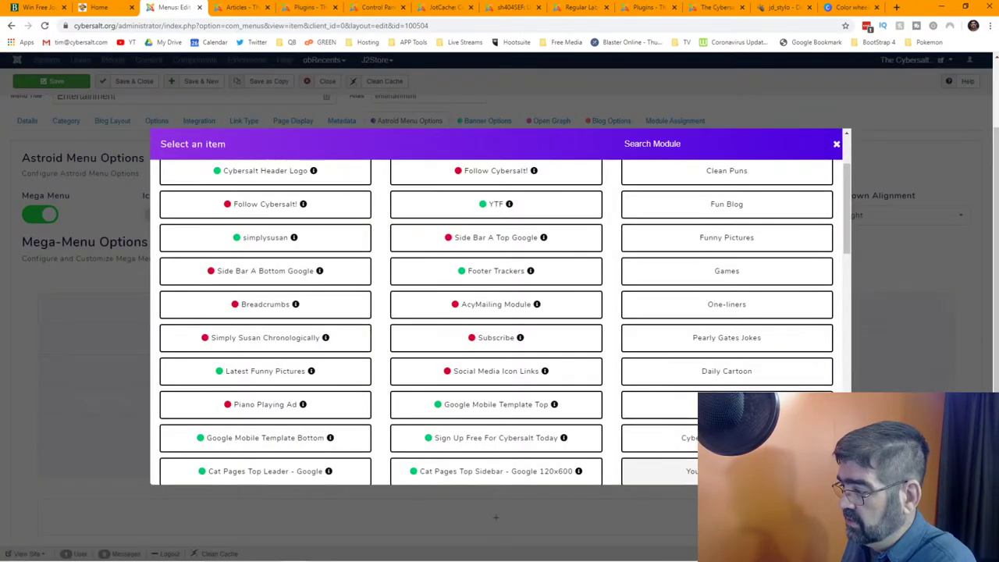
pyautogui.scroll(-2, 726, 438)
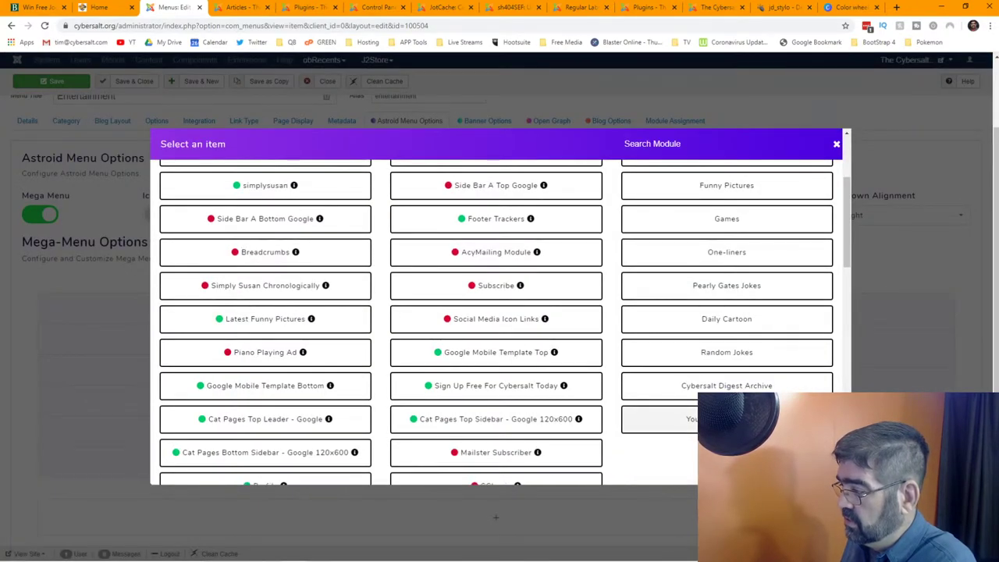
pyautogui.click(664, 419)
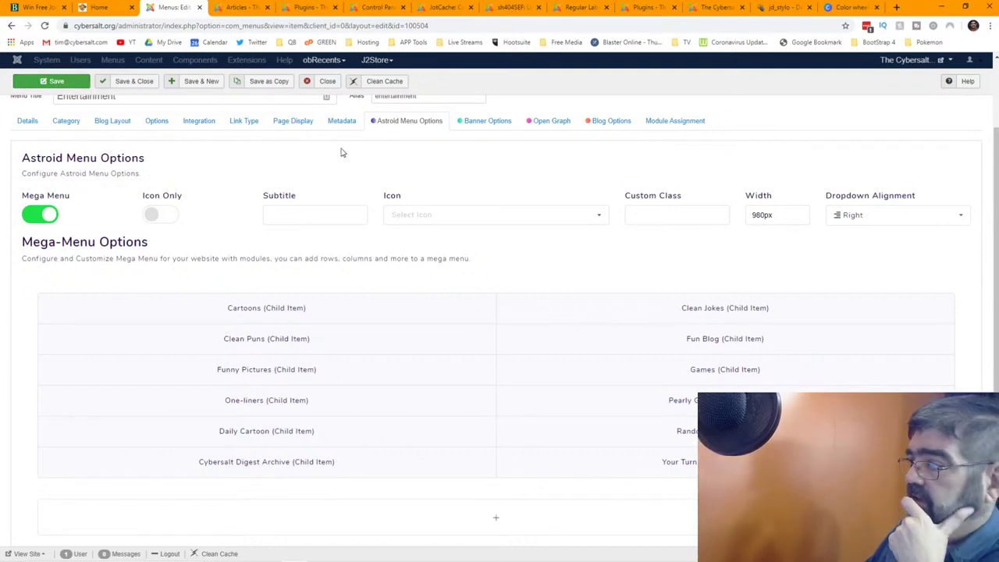
# Save the Entertainment menu item and check its mega menu on the reloaded home page
pyautogui.click(761, 213)
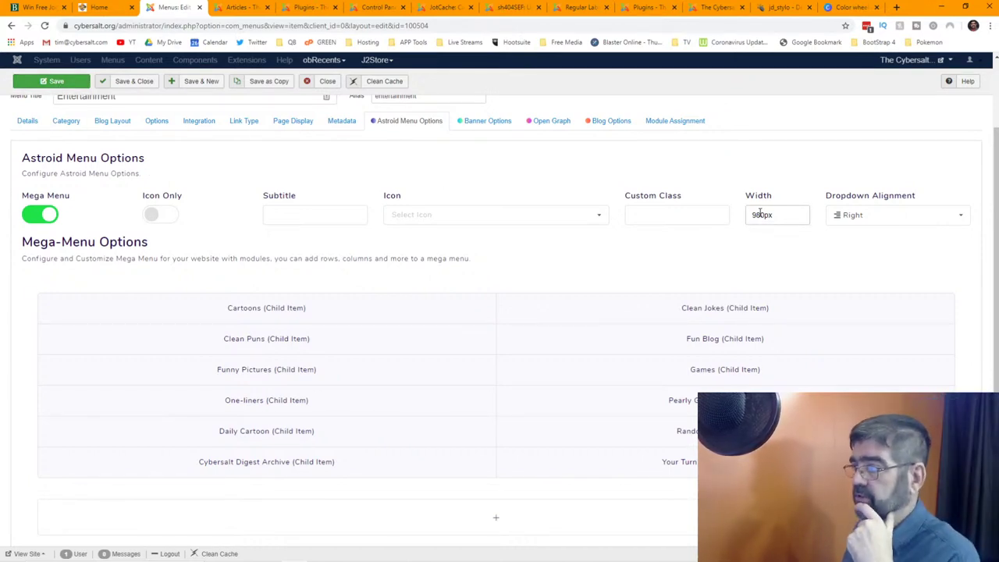
pyautogui.click(55, 82)
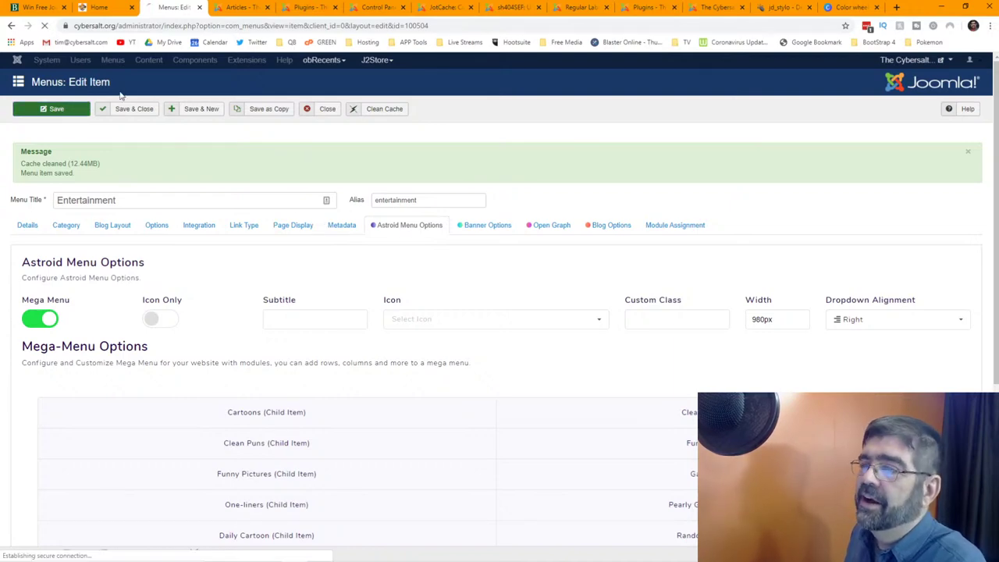
pyautogui.click(99, 8)
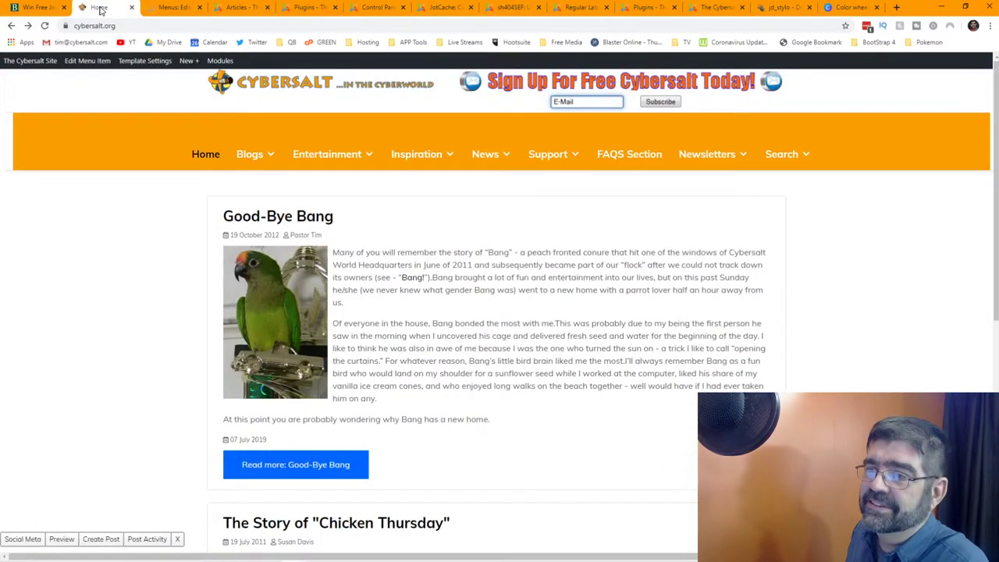
pyautogui.click(44, 26)
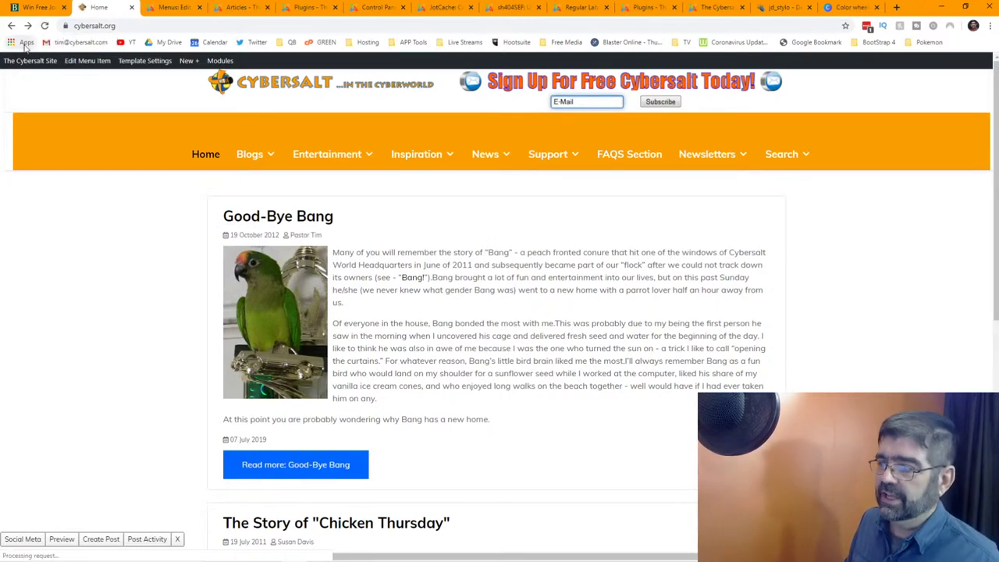
pyautogui.moveTo(351, 160)
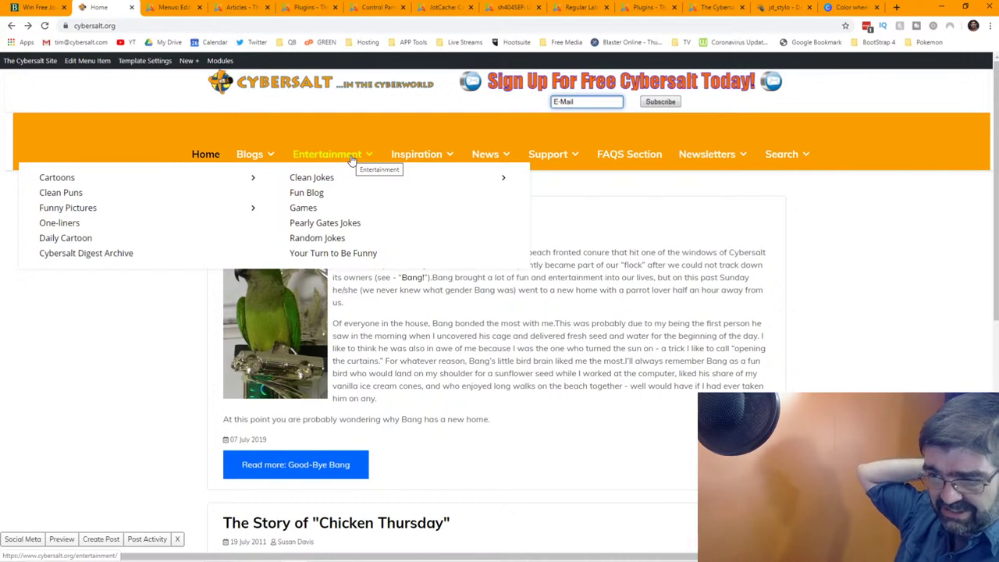
# Set the Entertainment item's dropdown alignment to Left and its width to 600px, and save the menu item
pyautogui.click(185, 8)
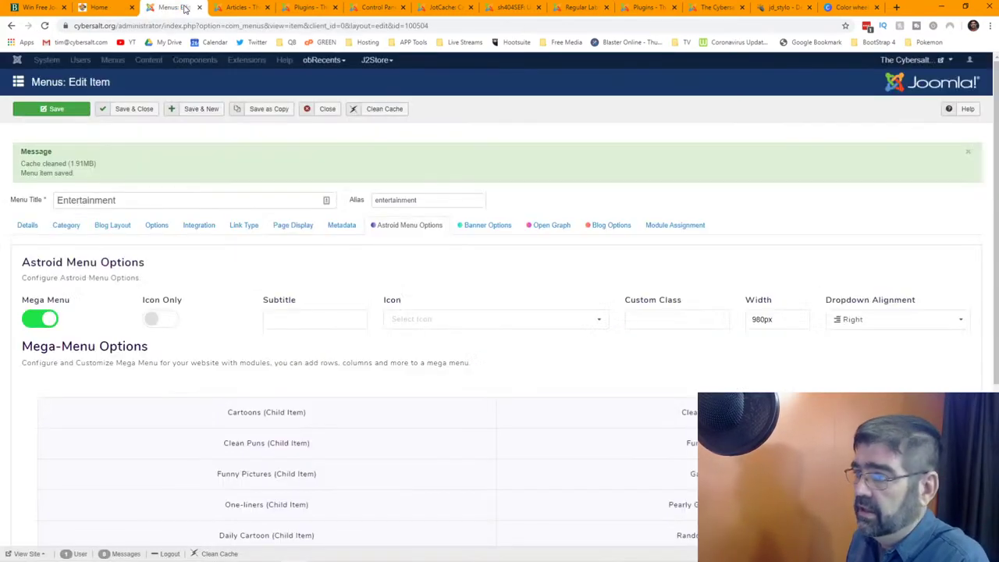
pyautogui.click(858, 322)
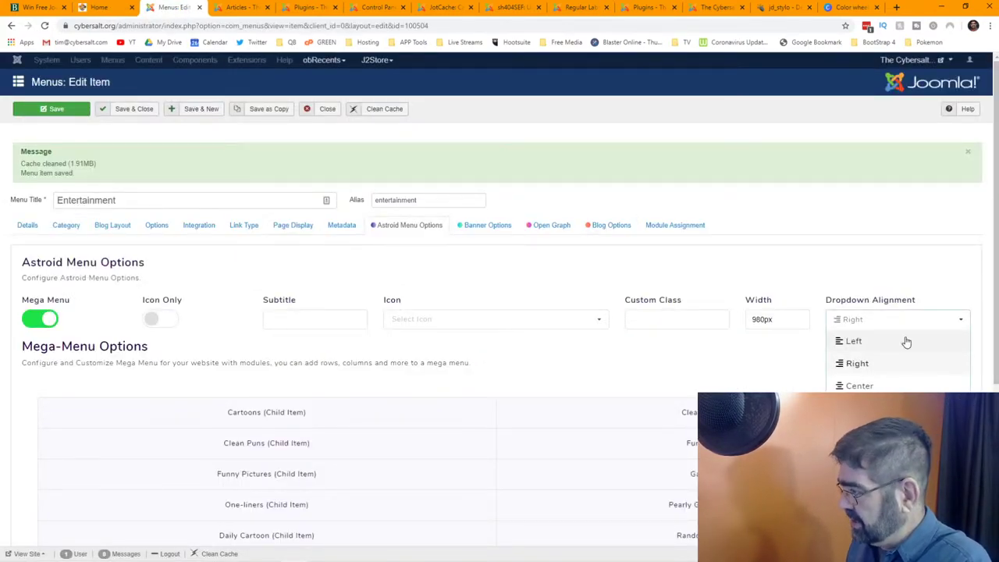
pyautogui.click(905, 341)
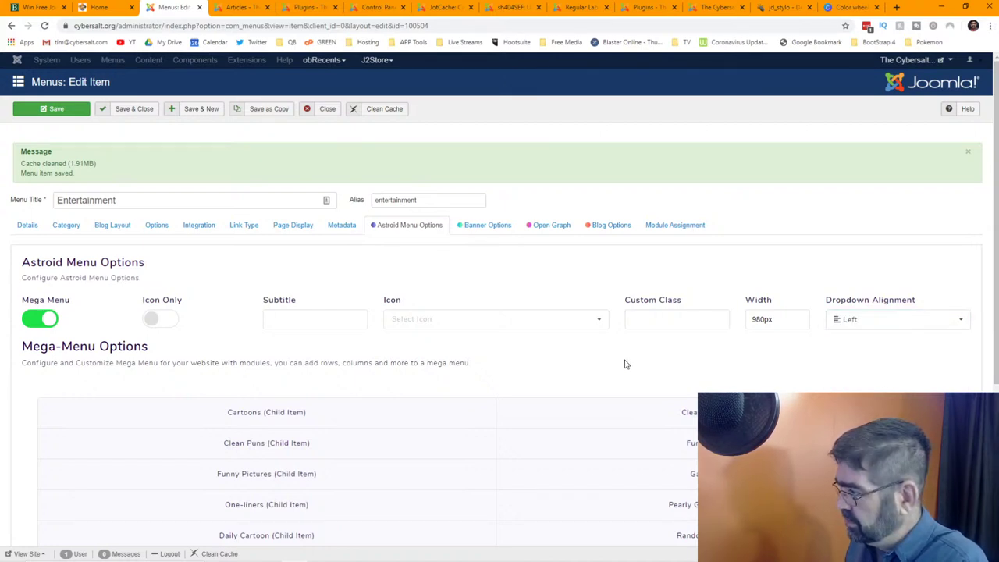
pyautogui.click(756, 320)
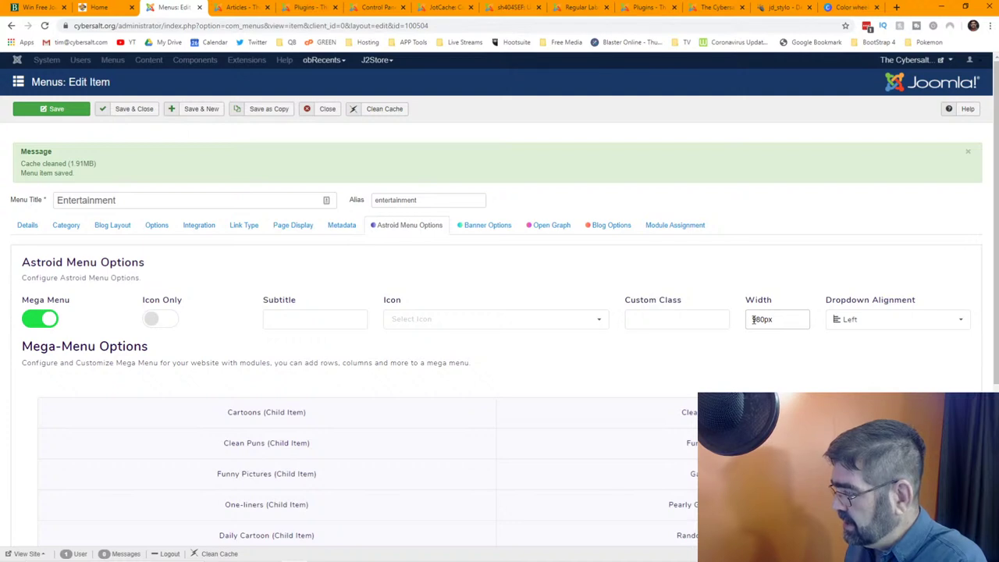
pyautogui.write('5')
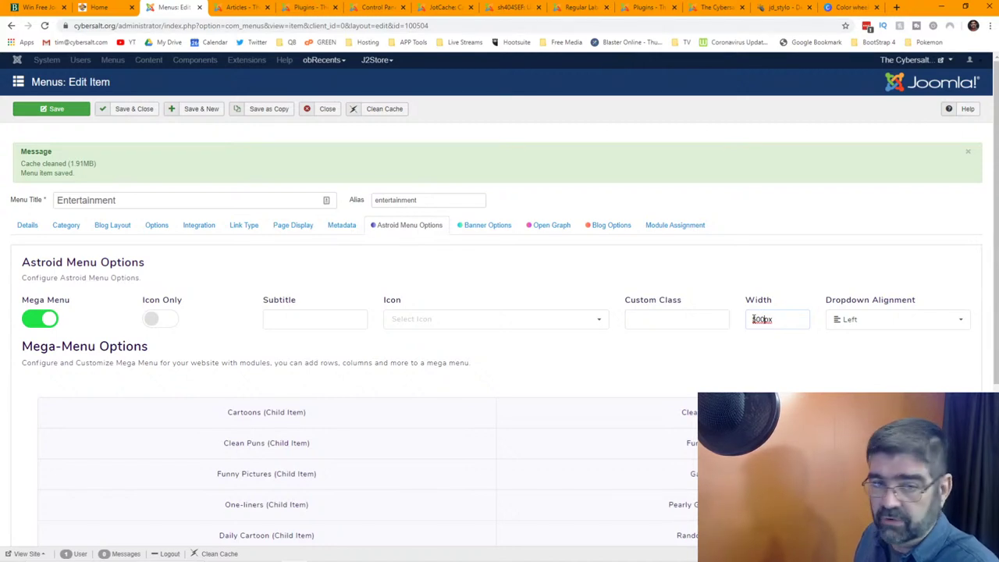
pyautogui.write('6')
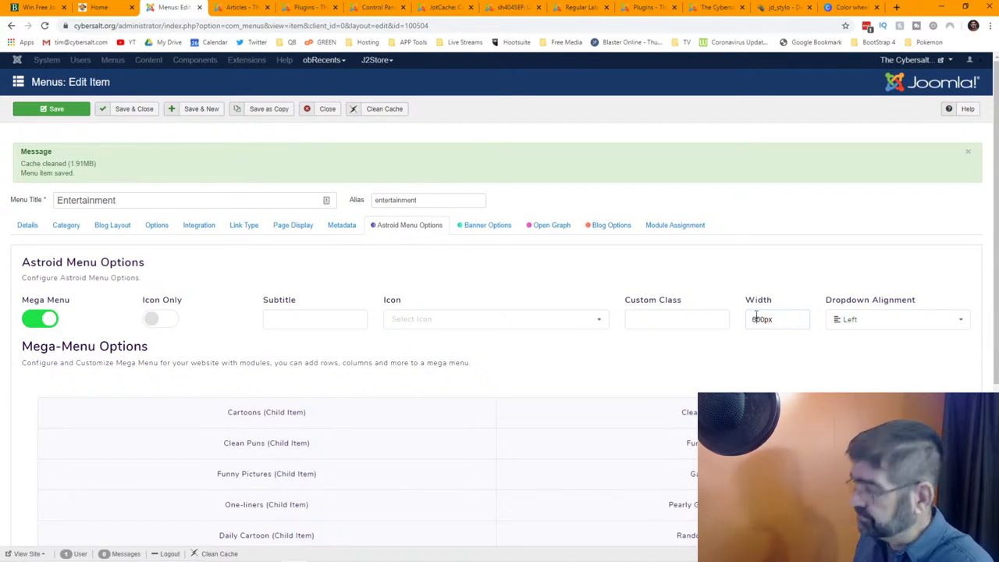
pyautogui.click(55, 116)
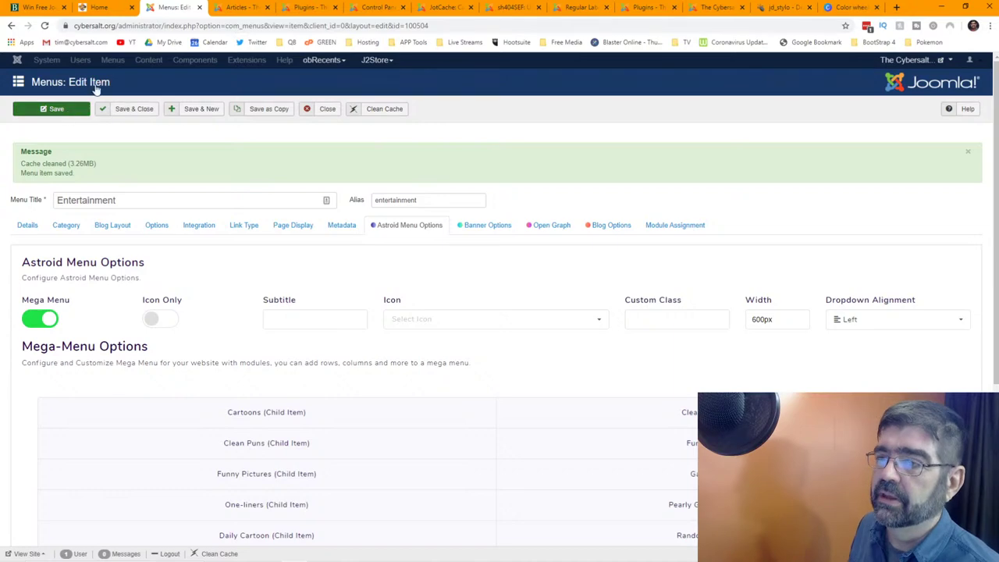
# Reload the home page and examine the Entertainment mega menu, including the Cartoons and Clean Jokes submenus
pyautogui.click(99, 7)
pyautogui.click(44, 26)
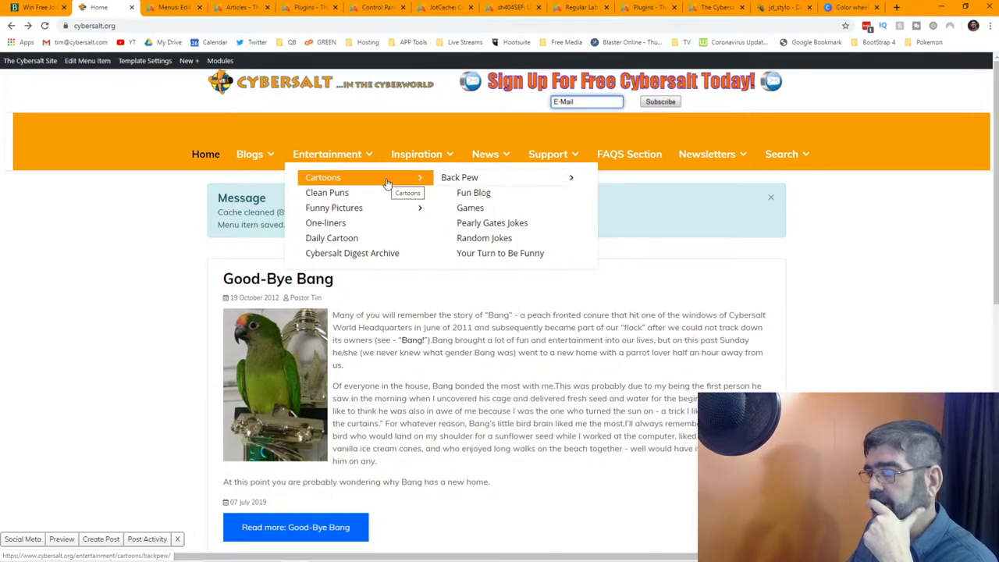
pyautogui.moveTo(382, 209)
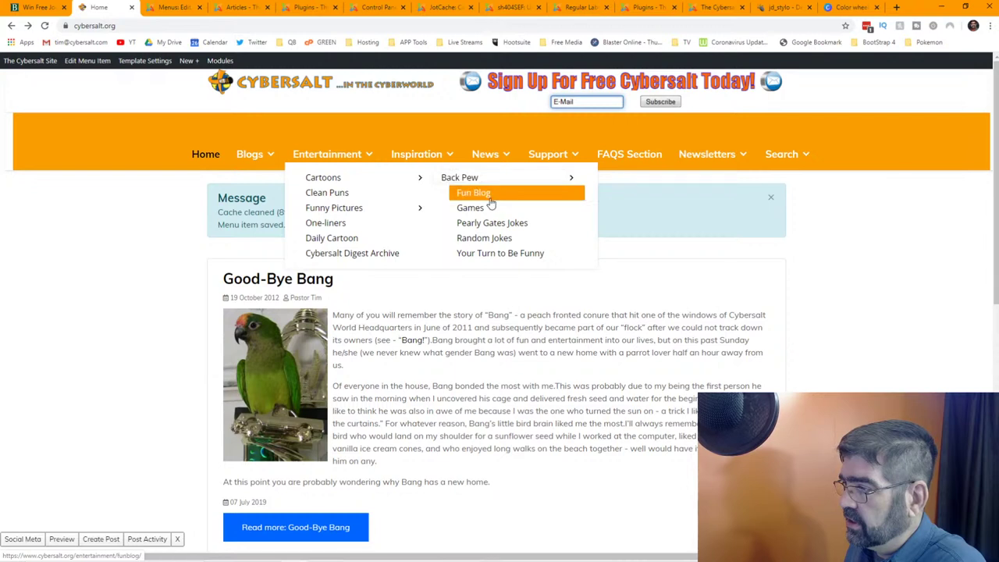
pyautogui.moveTo(520, 179)
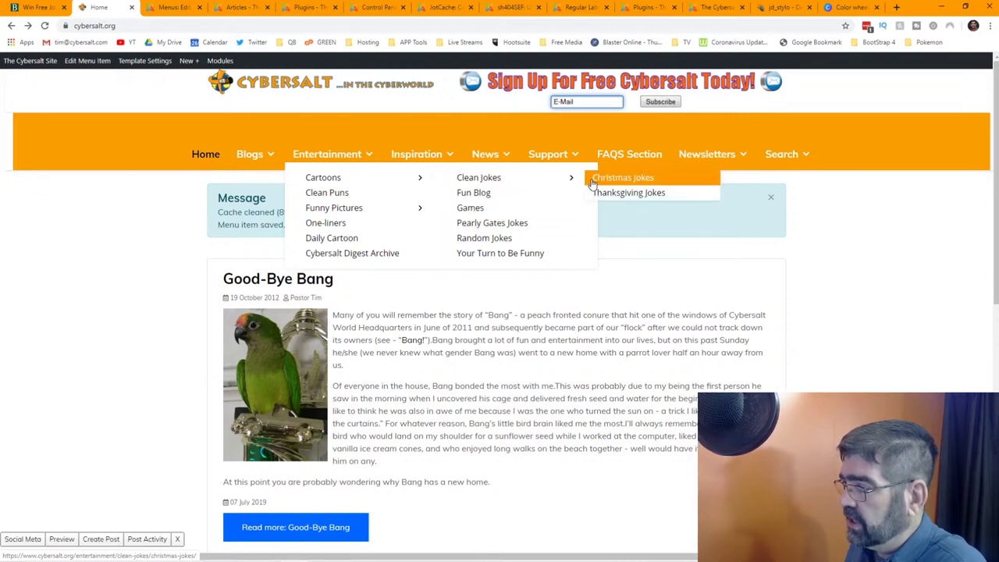
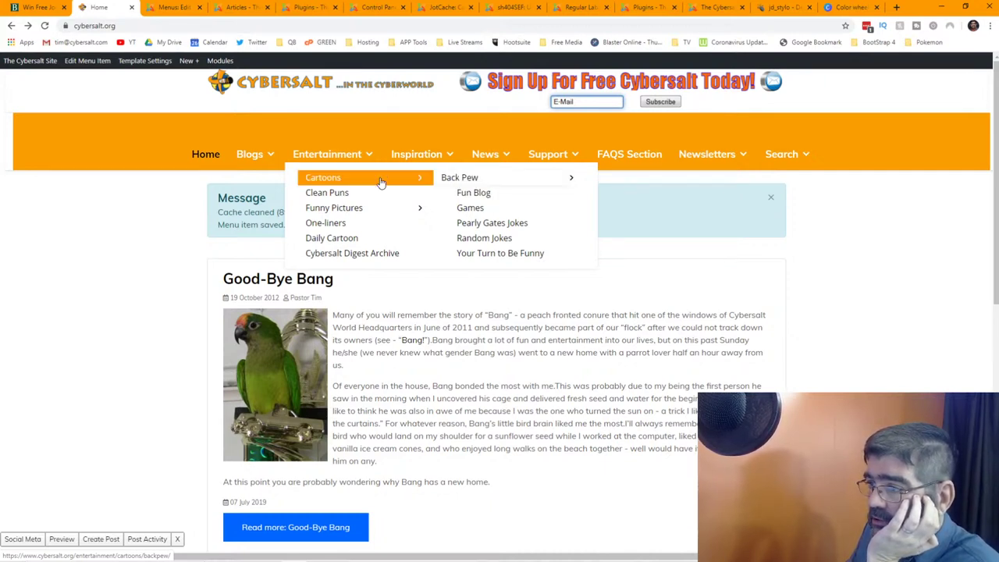
# Save the Entertainment menu item with Icon Only enabled and check how it appears on the reloaded home page
pyautogui.click(172, 9)
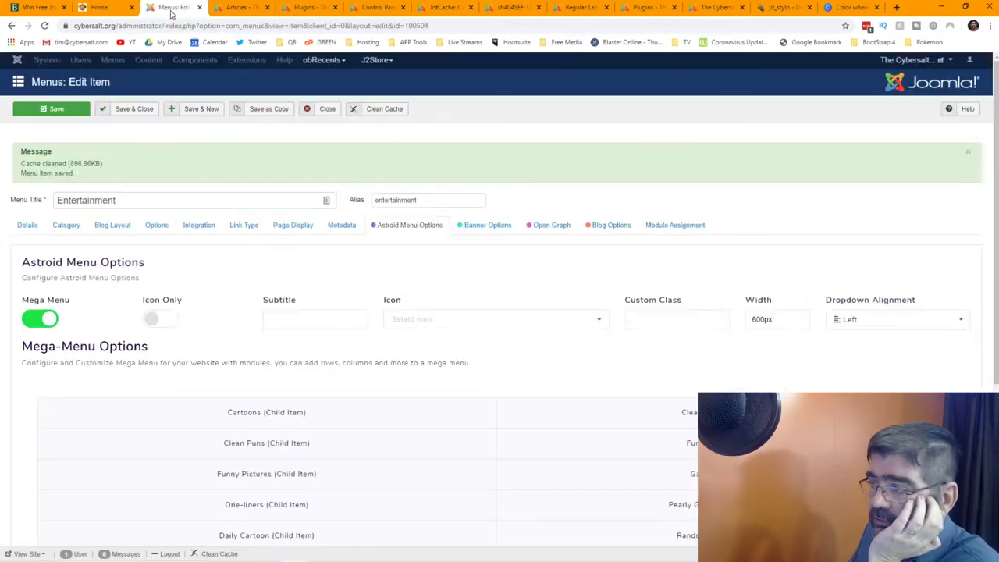
pyautogui.scroll(-2, 534, 290)
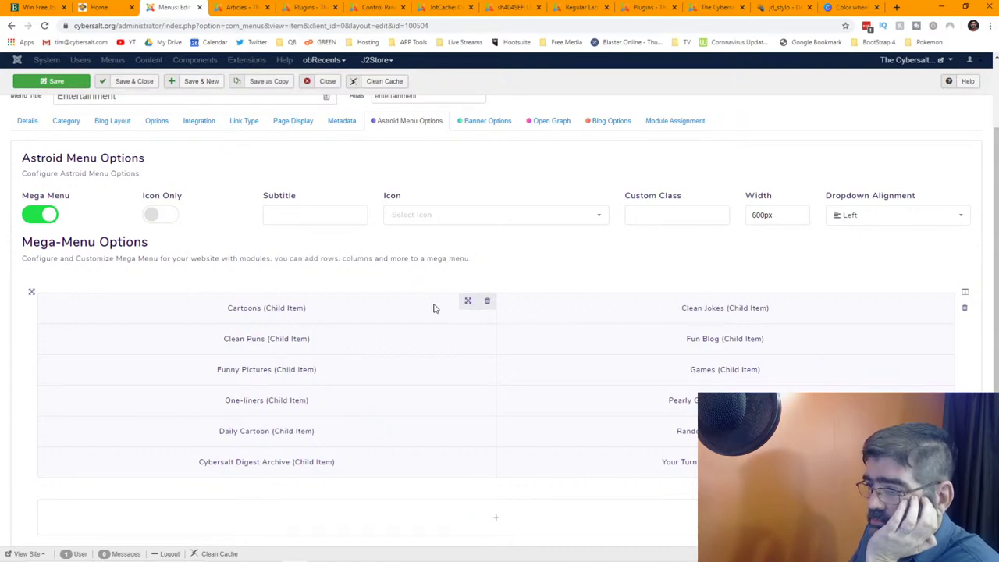
pyautogui.click(156, 216)
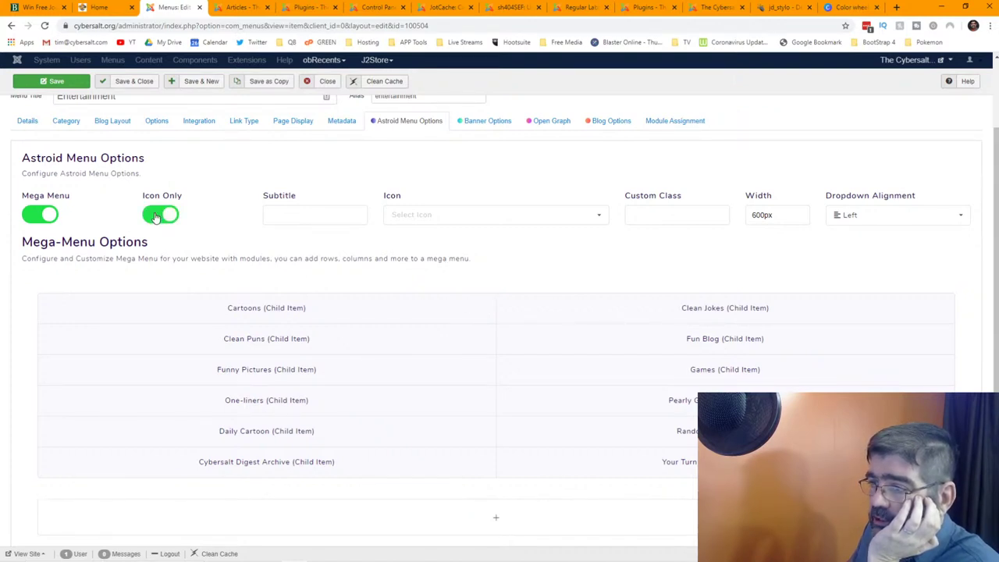
pyautogui.click(62, 83)
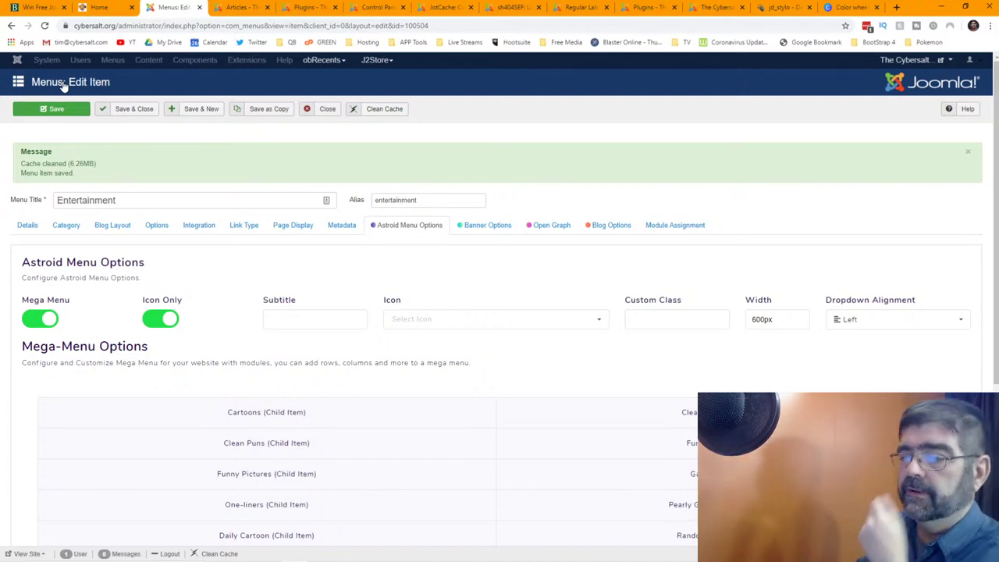
pyautogui.click(100, 7)
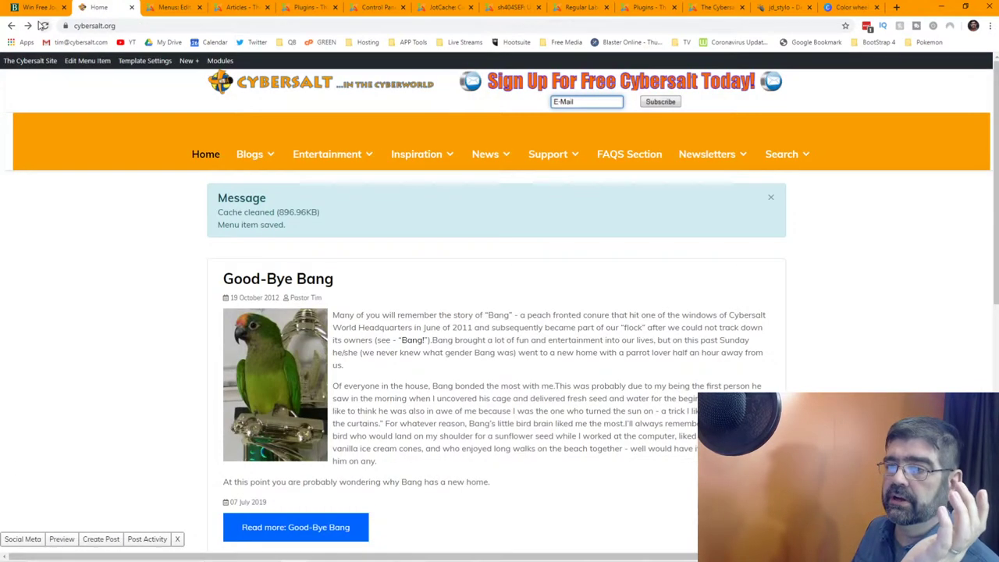
pyautogui.click(45, 26)
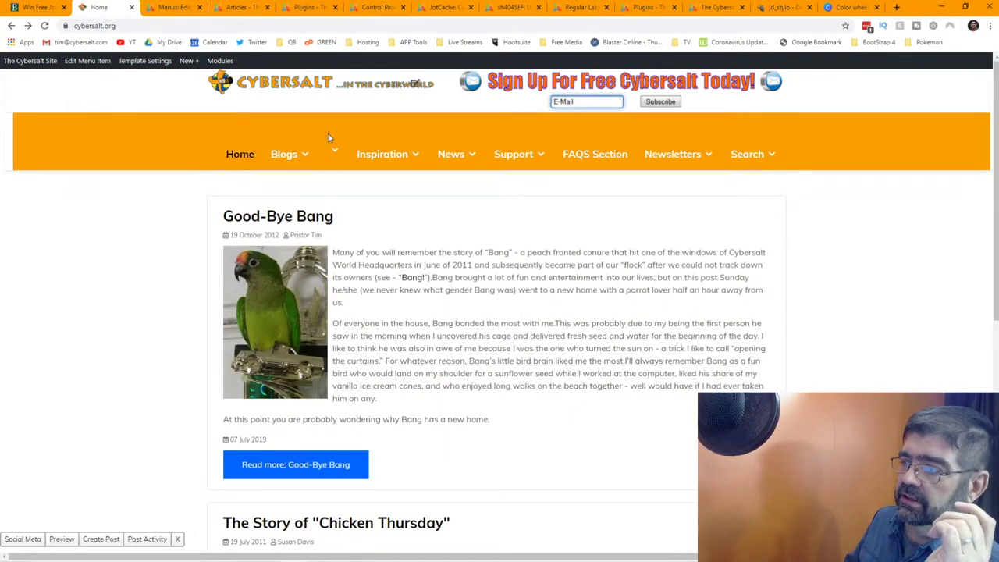
pyautogui.moveTo(336, 157)
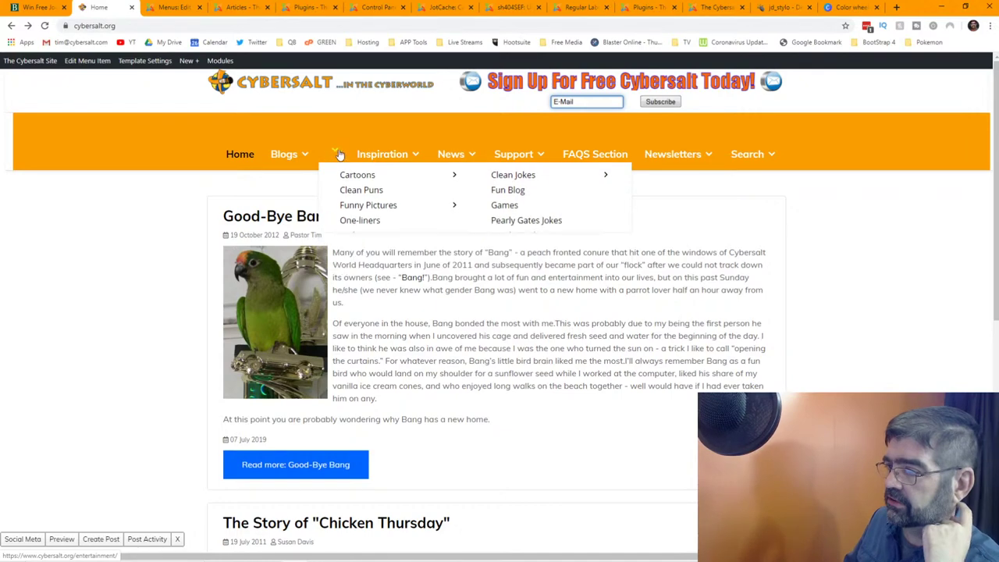
# Turn off Icon Only for the Entertainment item, assign it the outlined Laugh icon, and save the menu item
pyautogui.hotkey('ctrl', 'Tab')
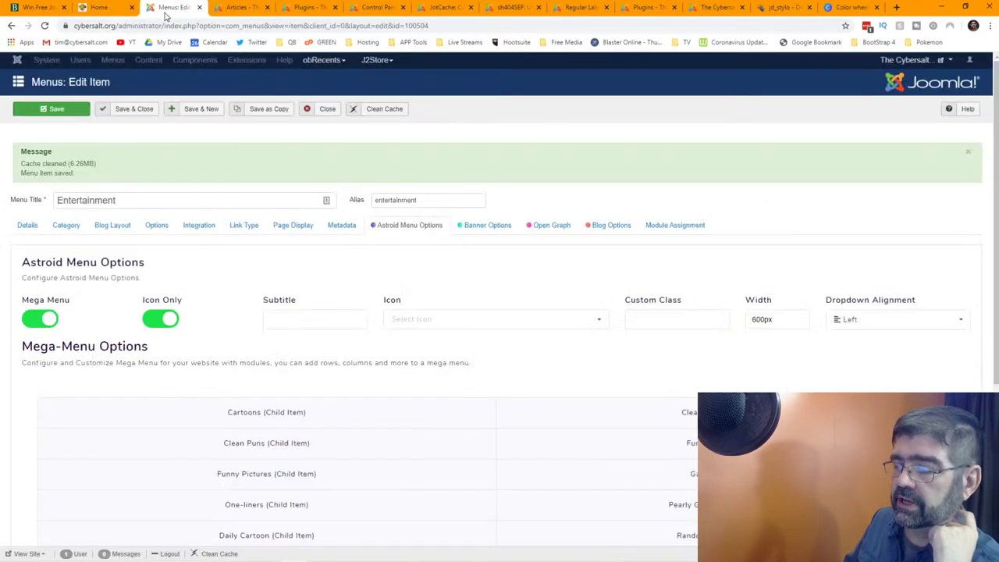
pyautogui.click(167, 324)
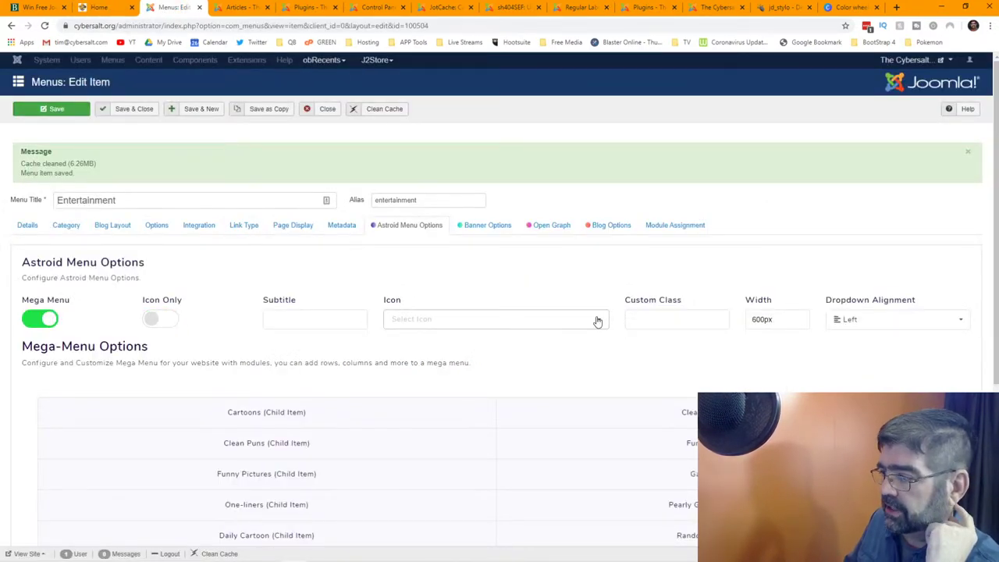
pyautogui.click(539, 321)
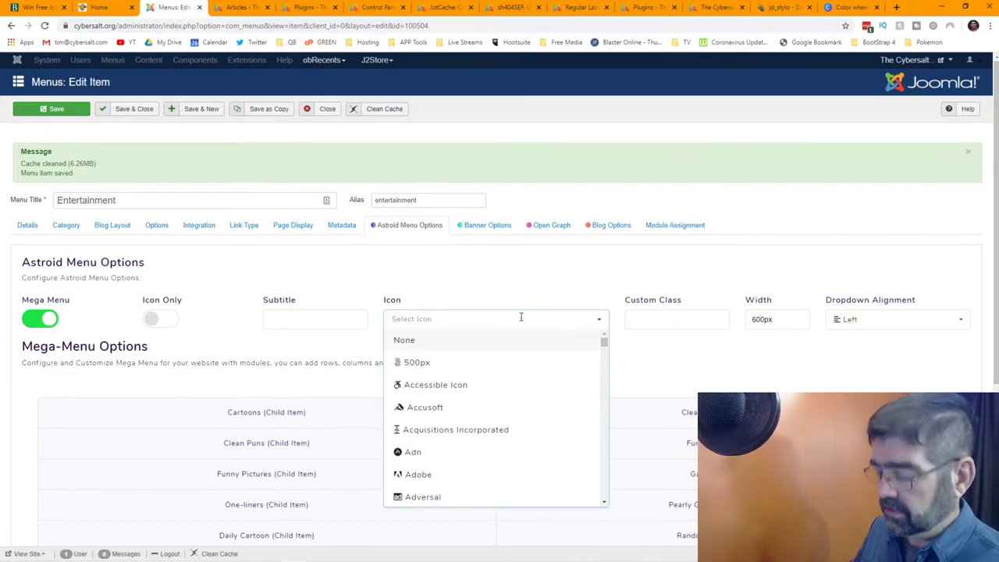
pyautogui.write('laugh')
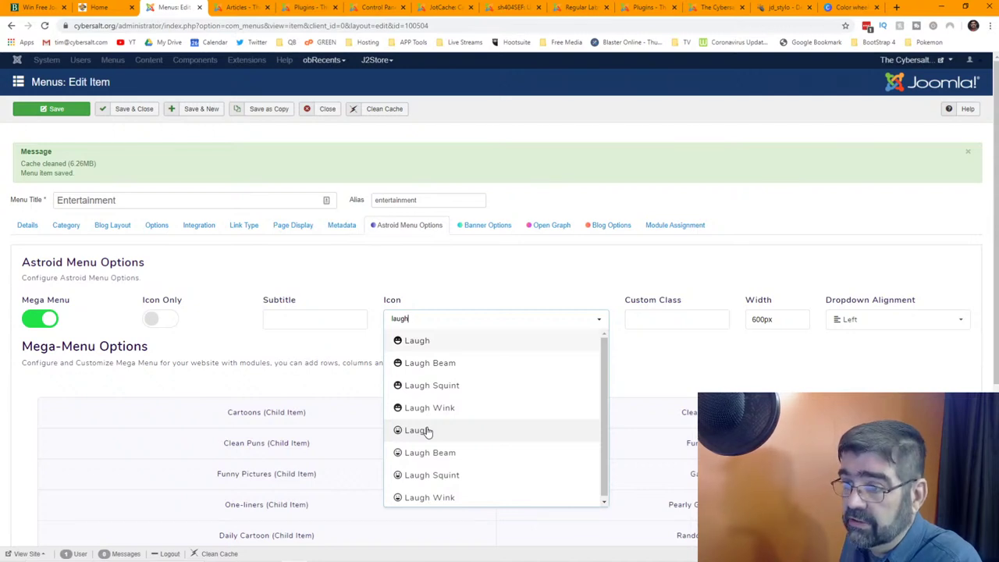
pyautogui.scroll(-1, 428, 432)
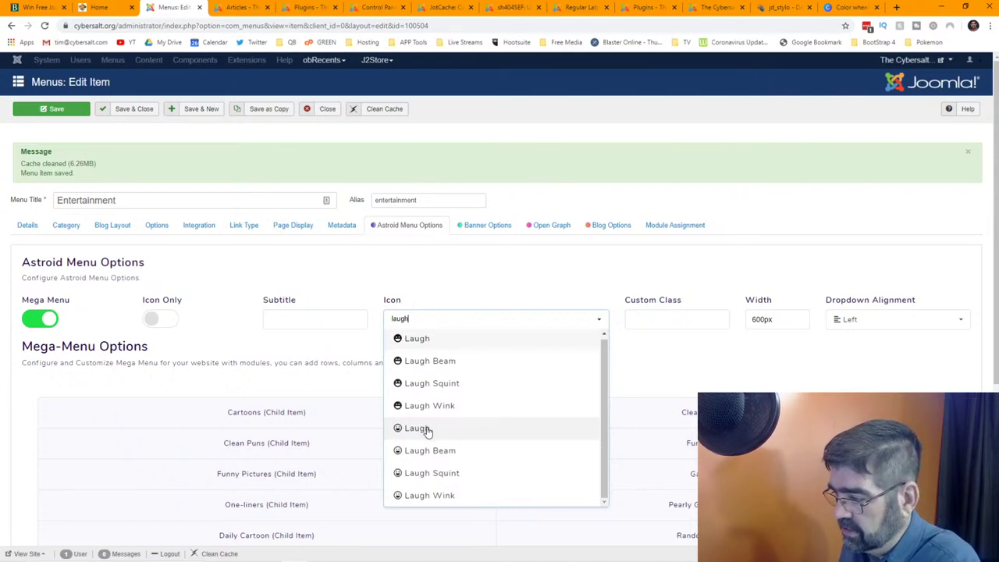
pyautogui.click(428, 431)
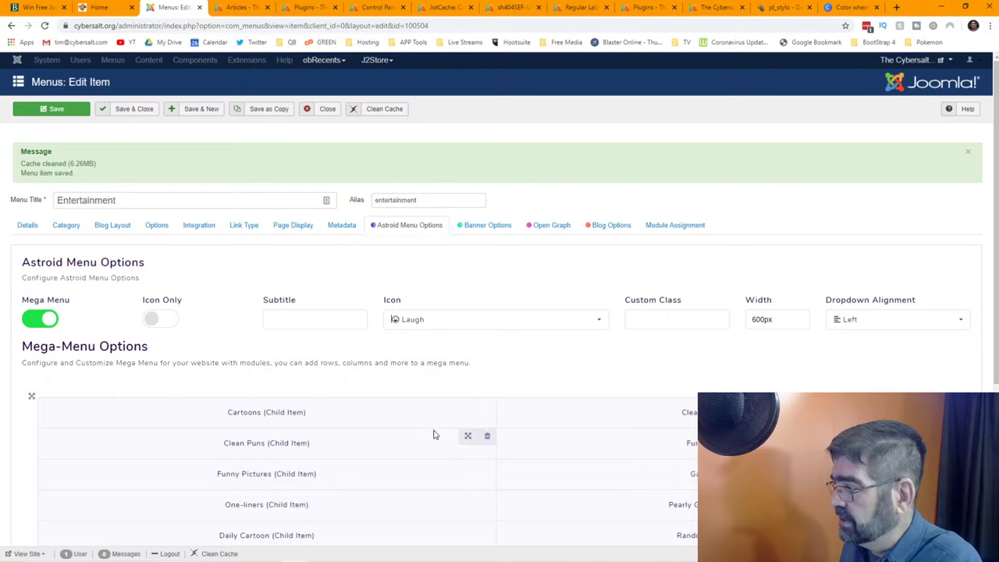
pyautogui.click(54, 108)
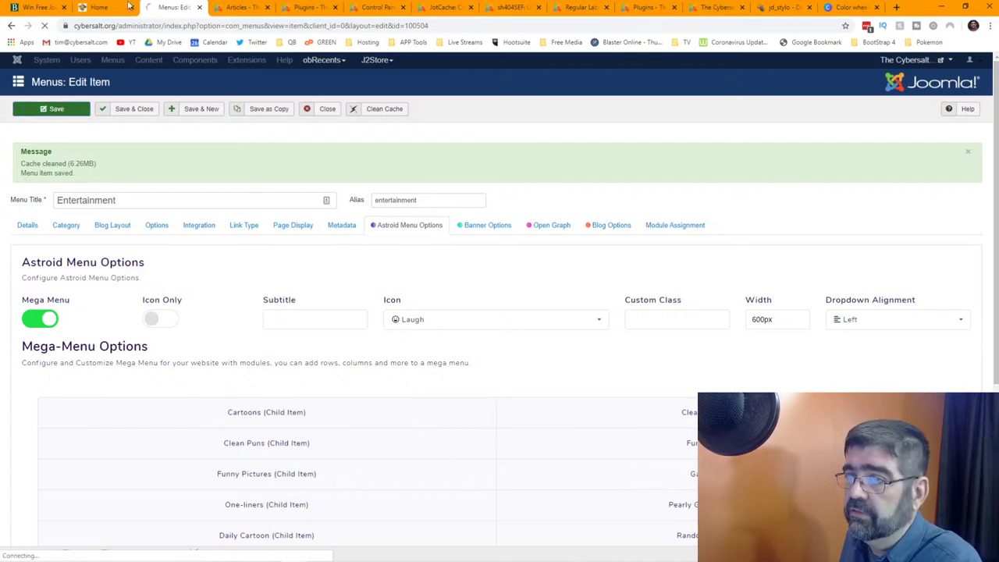
# Reload the home page and check the Entertainment item's icon and its Cartoons submenu
pyautogui.click(100, 7)
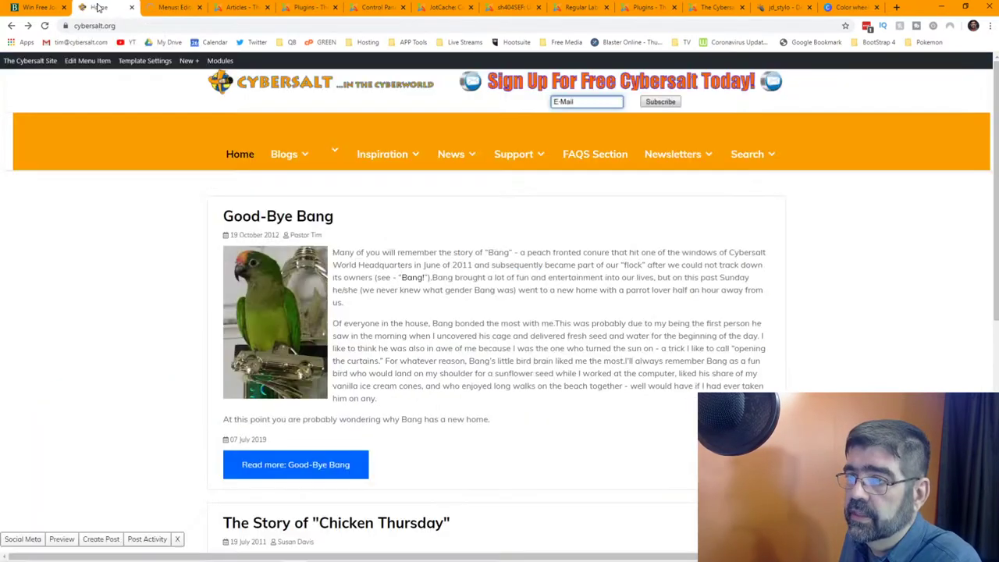
pyautogui.click(46, 26)
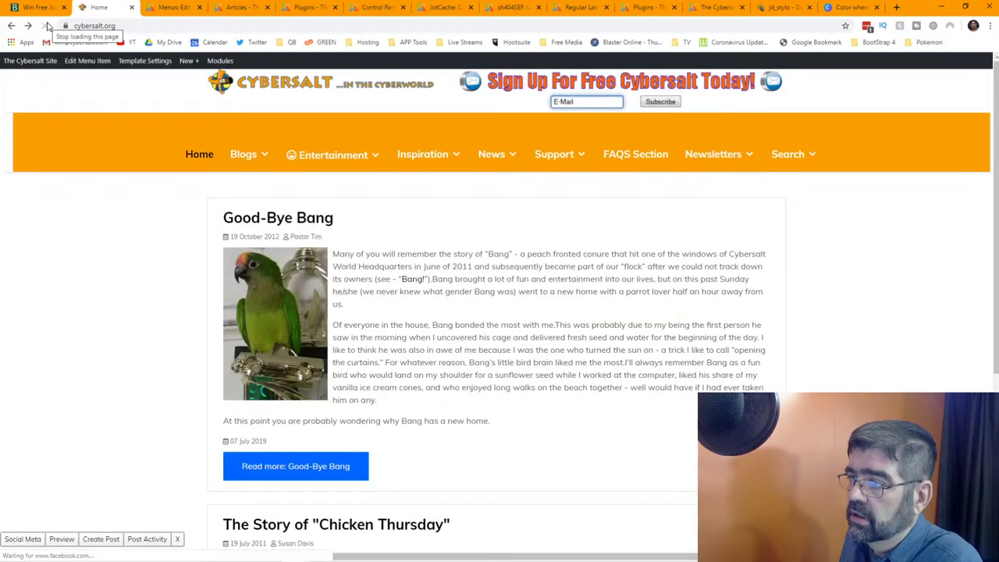
pyautogui.moveTo(291, 162)
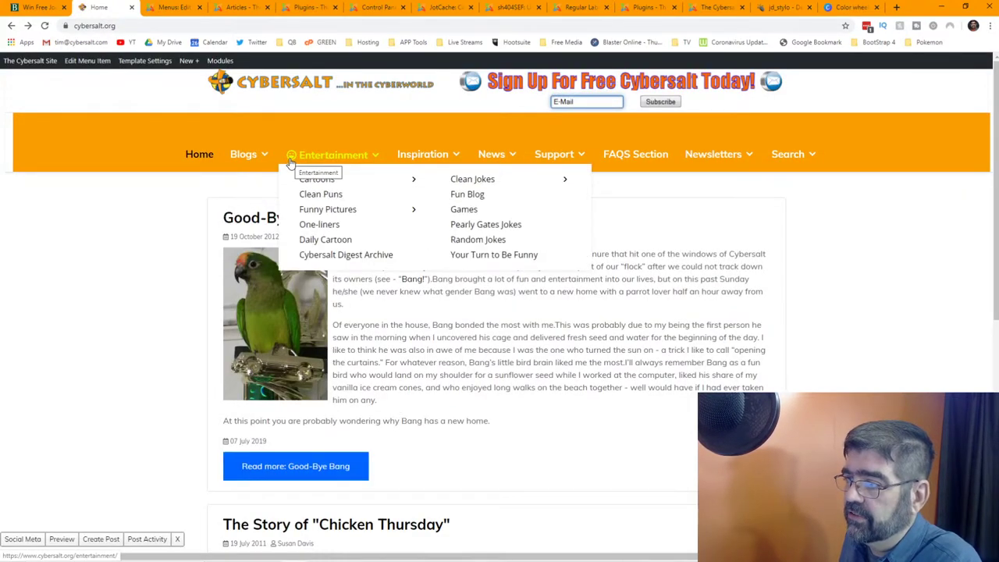
pyautogui.moveTo(316, 182)
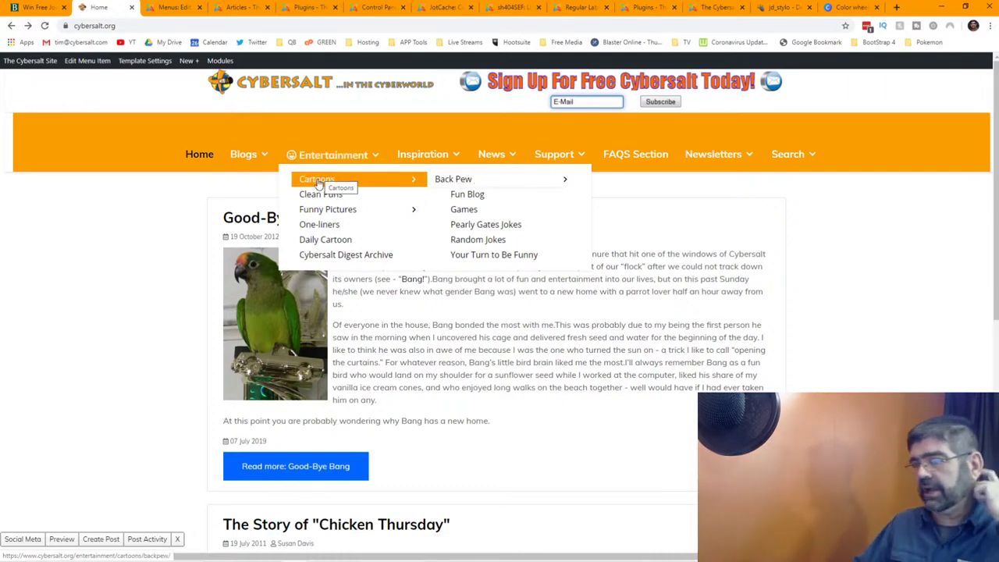
# Close the Entertainment item, clear the menu list filters, and open the icon choices in the Cartoons item's Astroid menu options
pyautogui.click(174, 8)
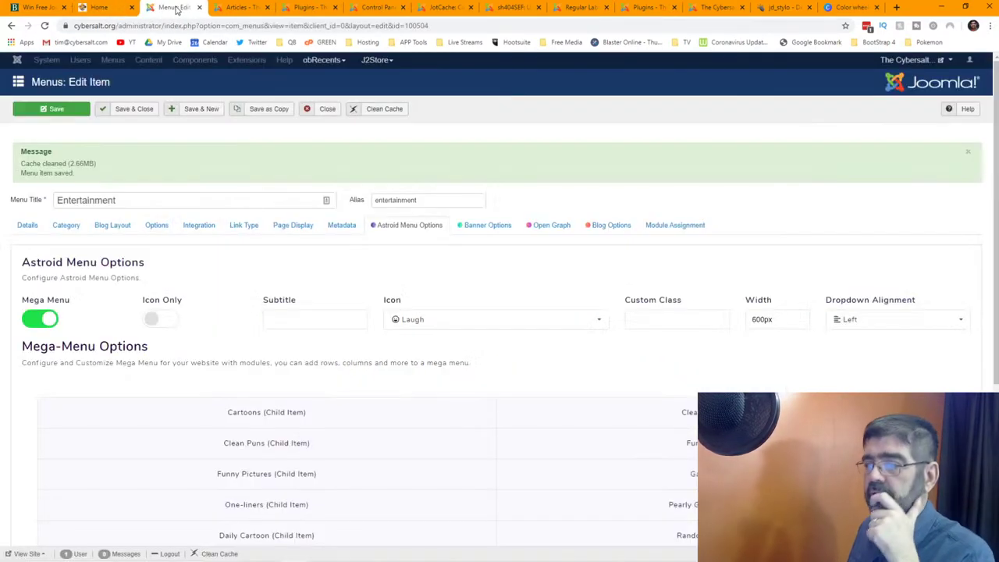
pyautogui.click(328, 114)
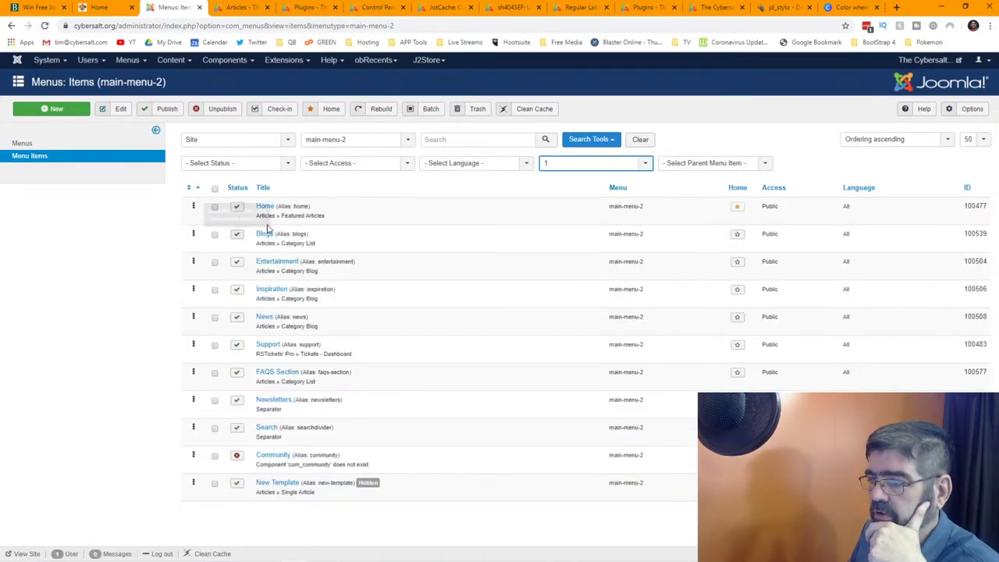
pyautogui.click(637, 141)
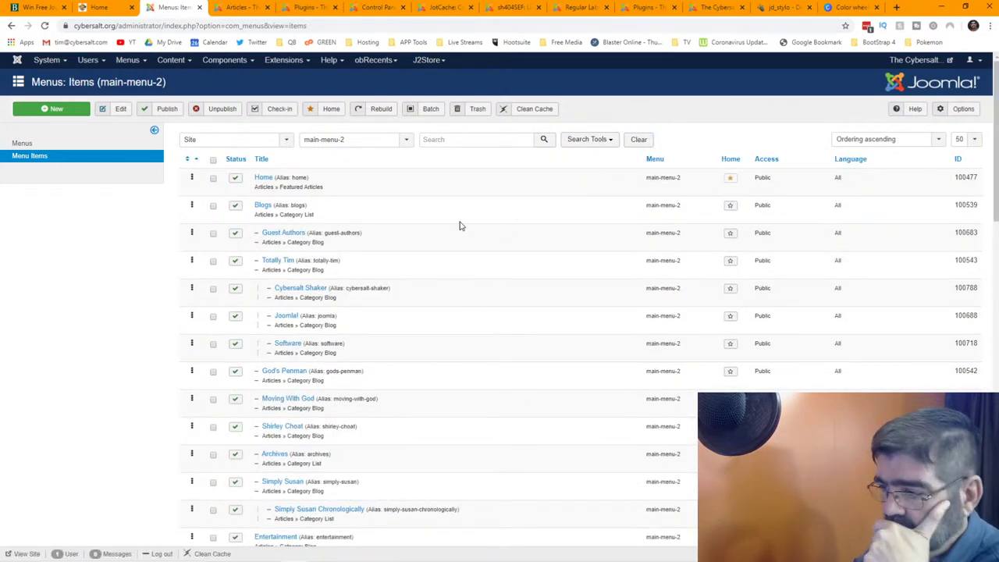
pyautogui.scroll(-2, 460, 226)
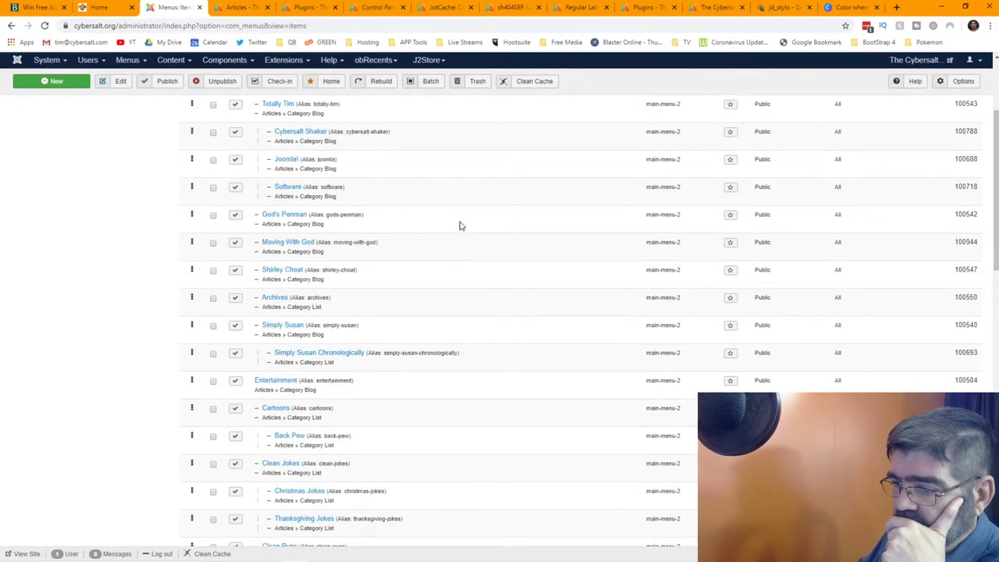
pyautogui.scroll(-2, 459, 226)
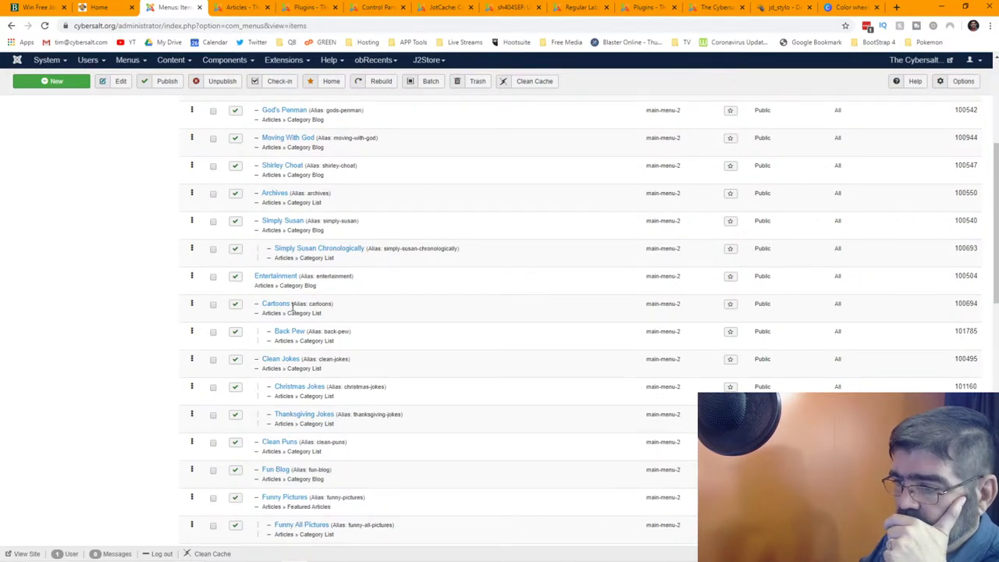
pyautogui.click(279, 307)
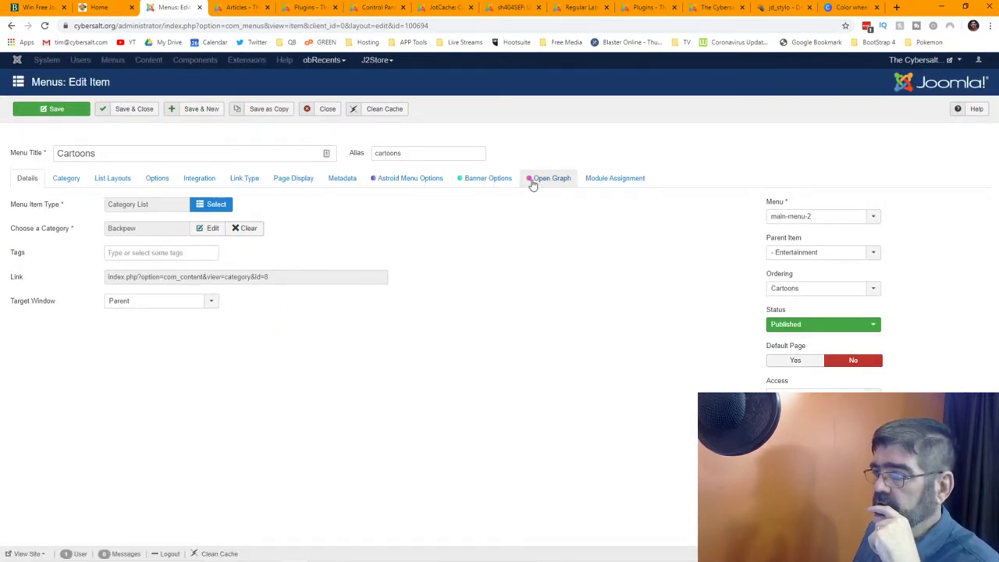
pyautogui.click(414, 181)
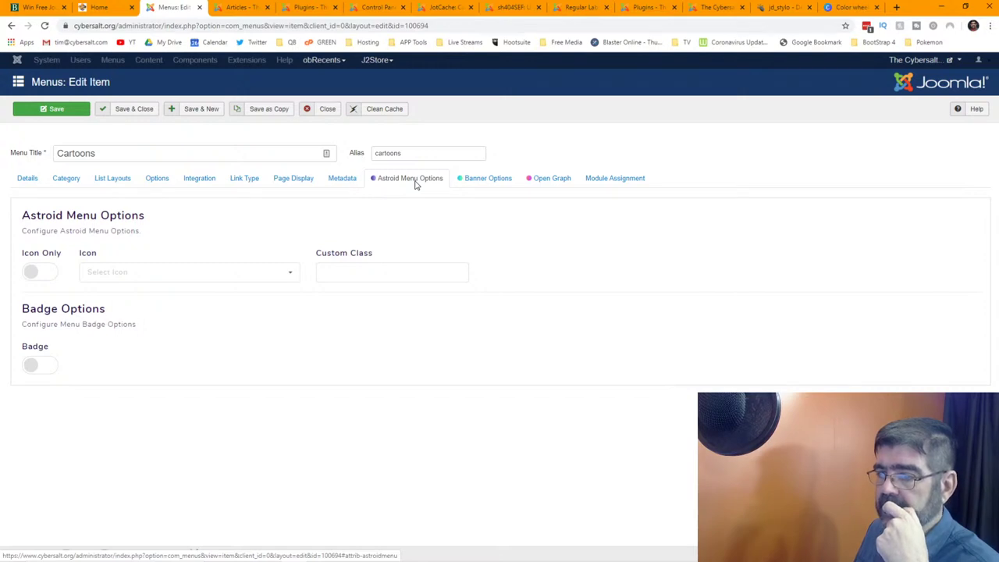
pyautogui.click(245, 273)
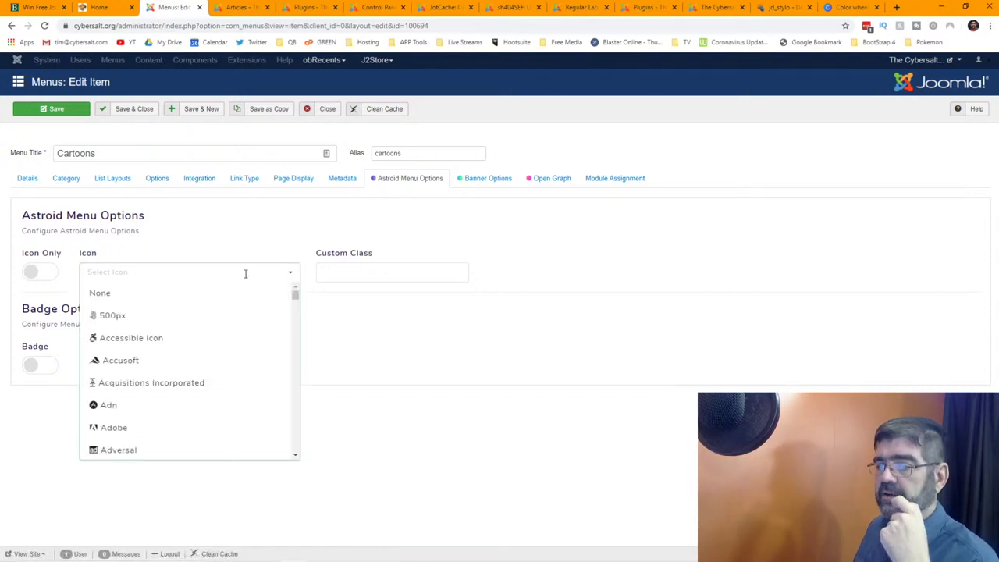
pyautogui.write('cartoon')
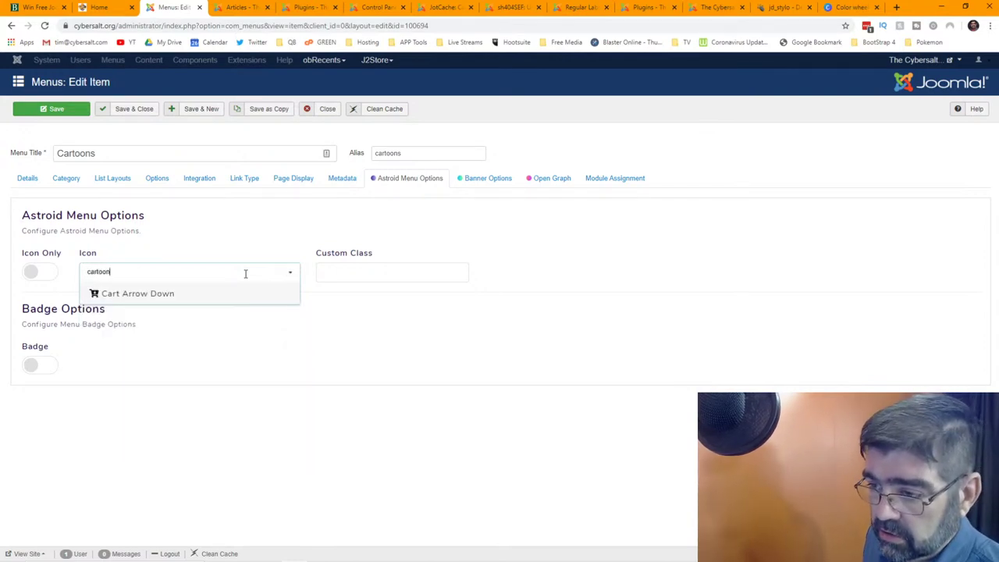
pyautogui.press('BackSpace')
pyautogui.press('BackSpace')
pyautogui.press('BackSpace')
pyautogui.press('BackSpace')
pyautogui.press('BackSpace')
pyautogui.press('BackSpace')
pyautogui.press('BackSpace')
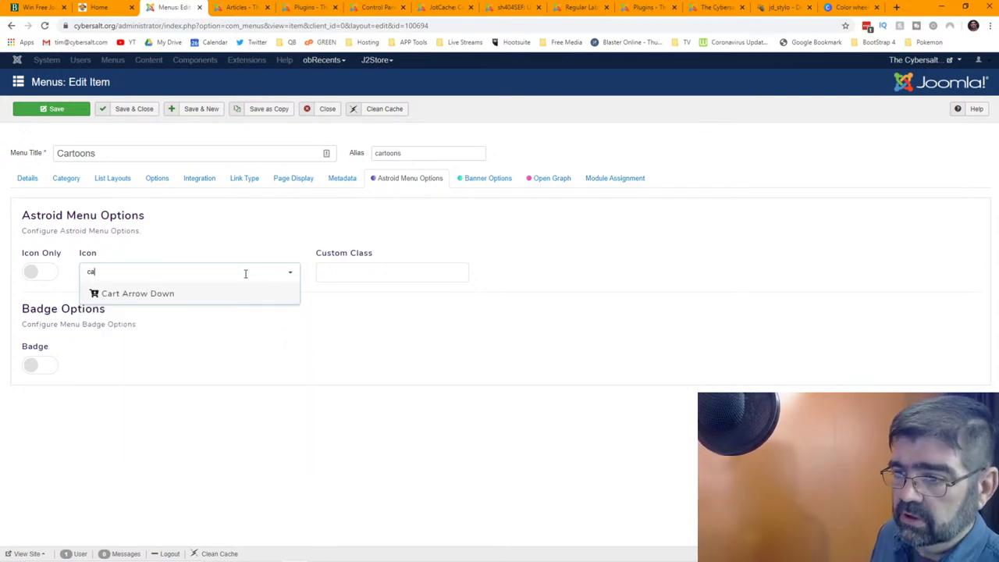
# Assign the Pencil Alt icon to the Cartoons menu item and save it
pyautogui.write('pencil')
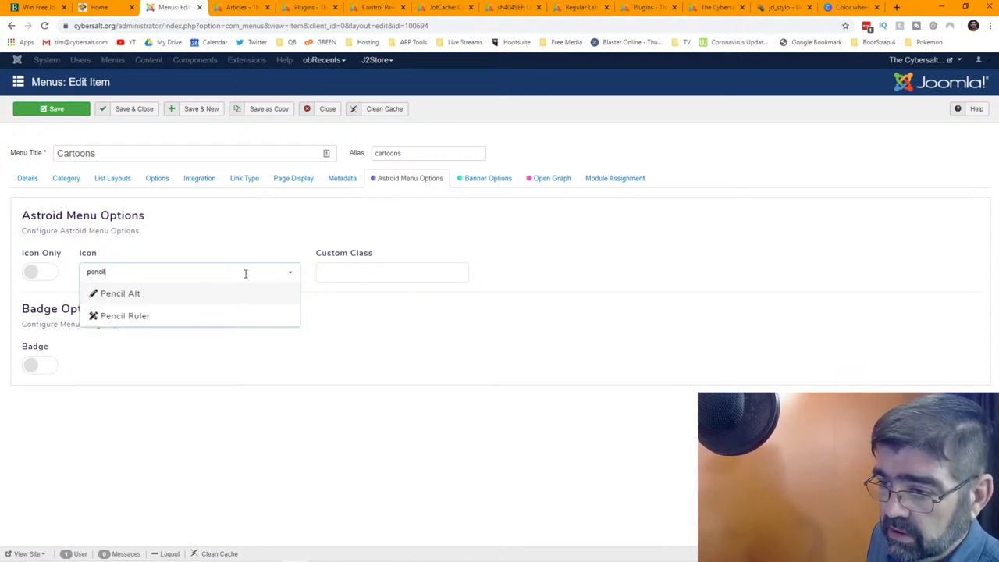
pyautogui.click(121, 294)
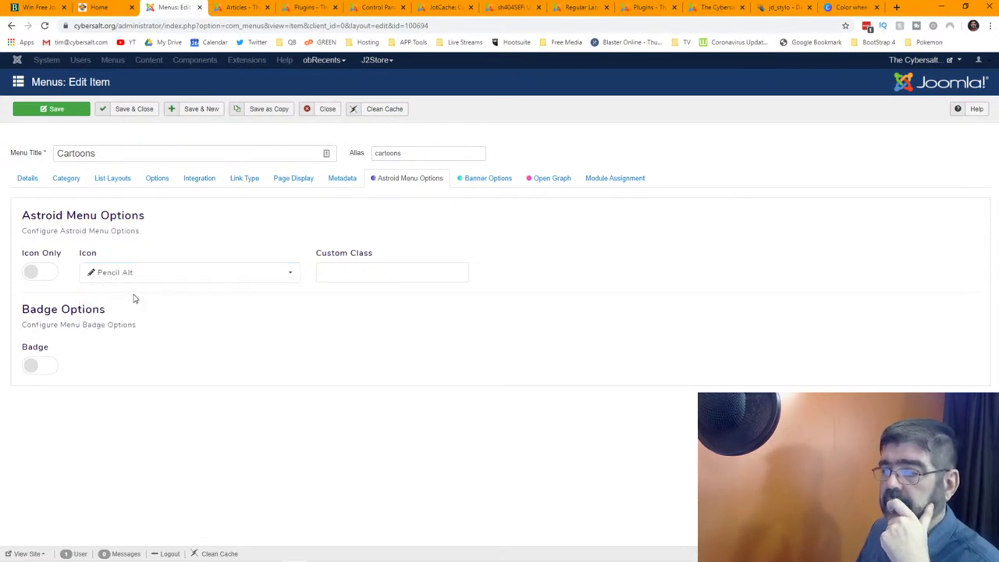
pyautogui.click(45, 112)
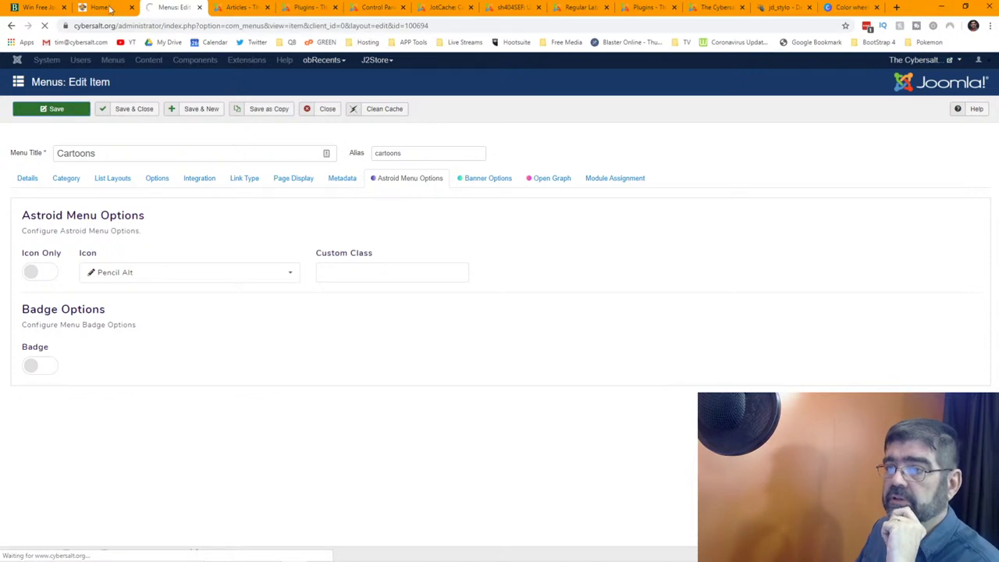
# Reload the home page and check the Cartoons icon in the Entertainment mega menu
pyautogui.click(101, 8)
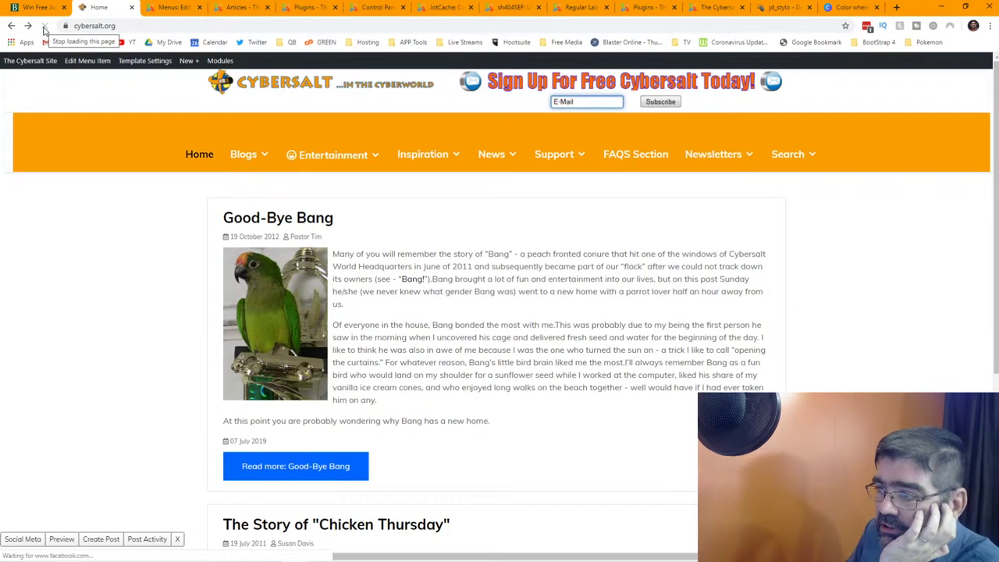
pyautogui.moveTo(335, 155)
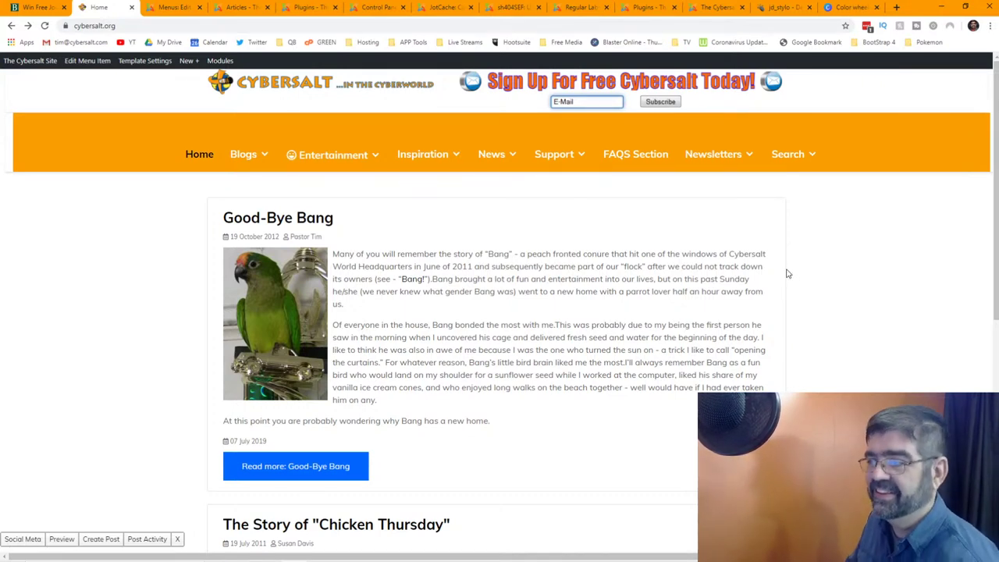
pyautogui.moveTo(260, 158)
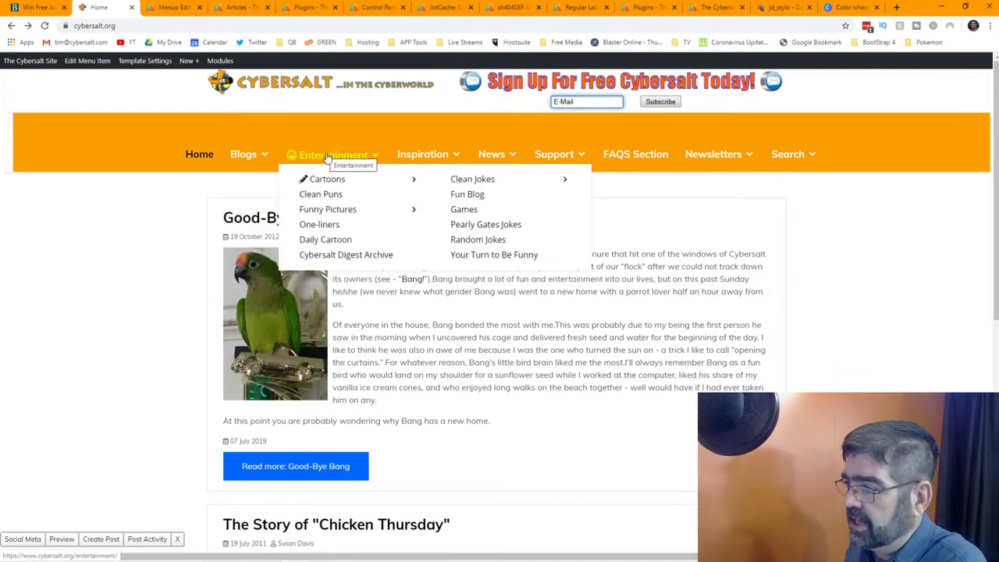
# Close the Cartoons item, search the main-menu-2 items for "insp", and open the Inspiration item
pyautogui.moveTo(416, 158)
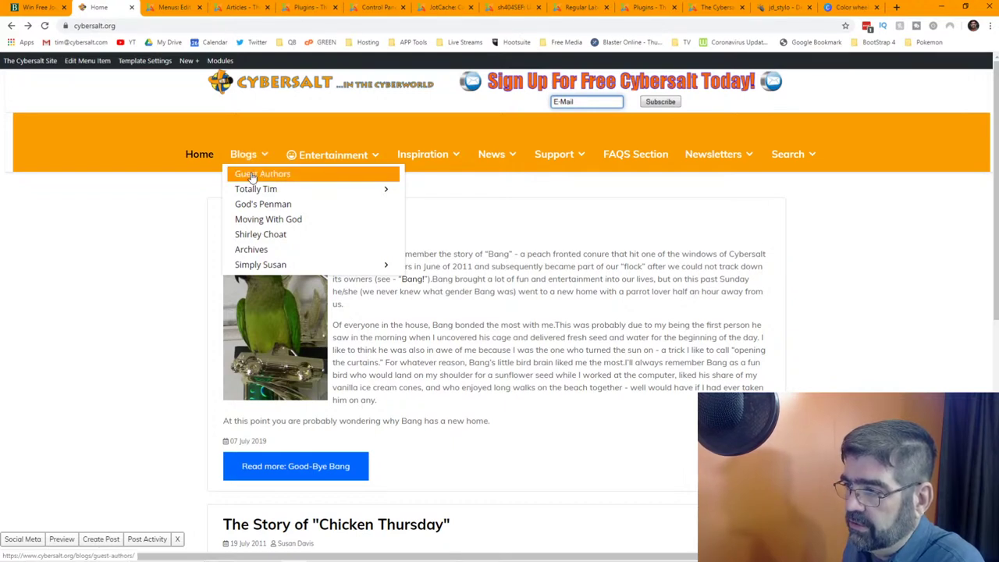
pyautogui.moveTo(253, 191)
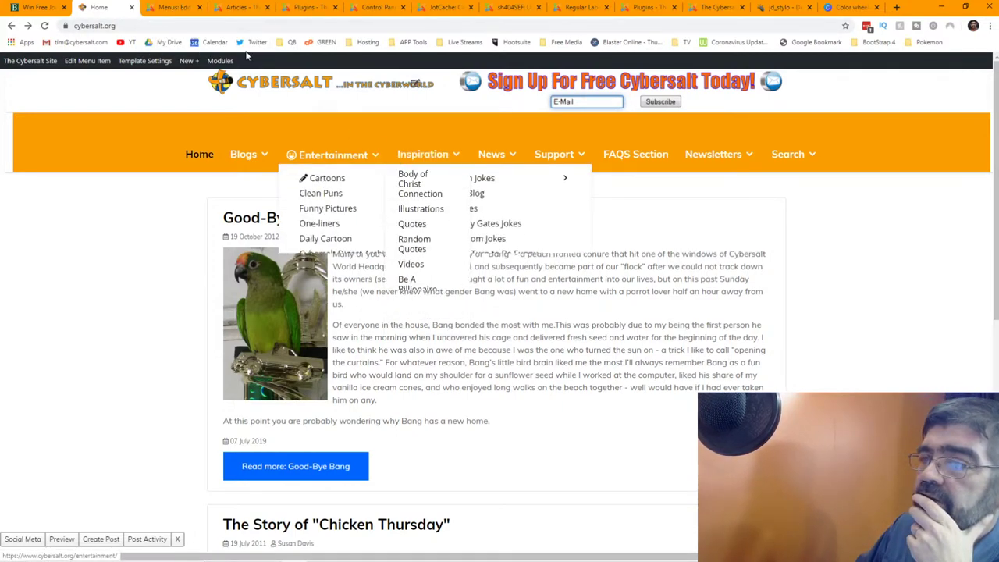
pyautogui.click(174, 8)
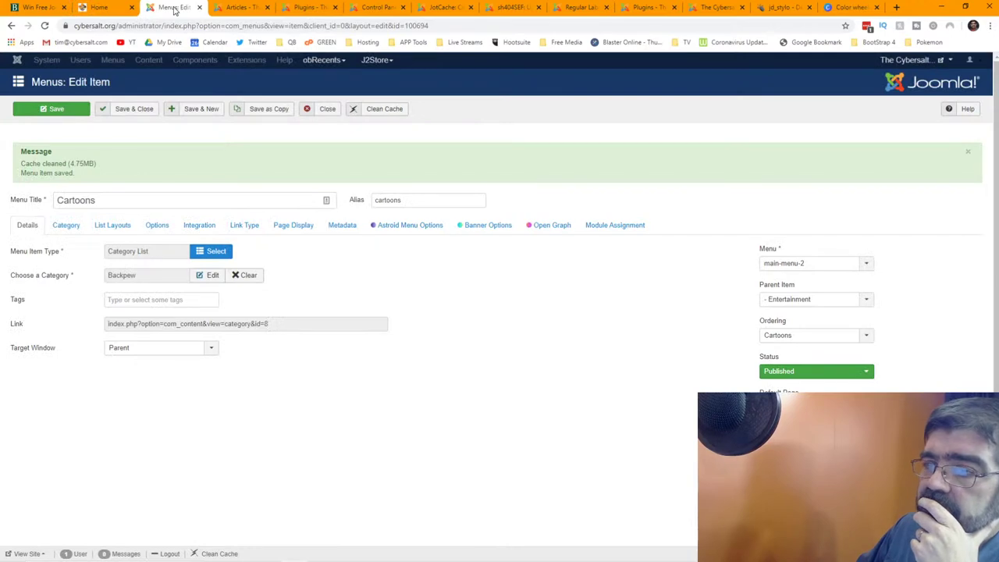
pyautogui.click(316, 113)
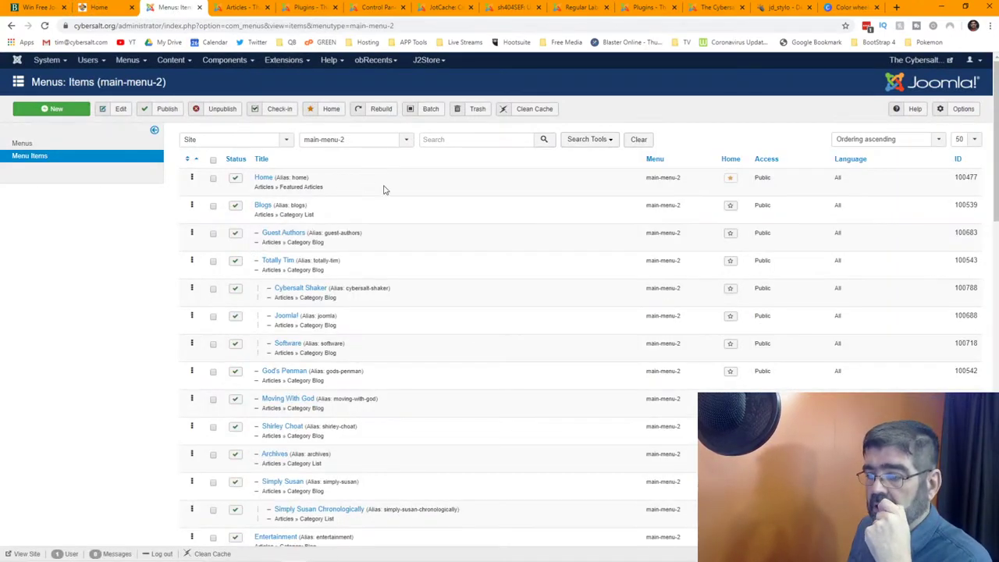
pyautogui.scroll(-3, 420, 214)
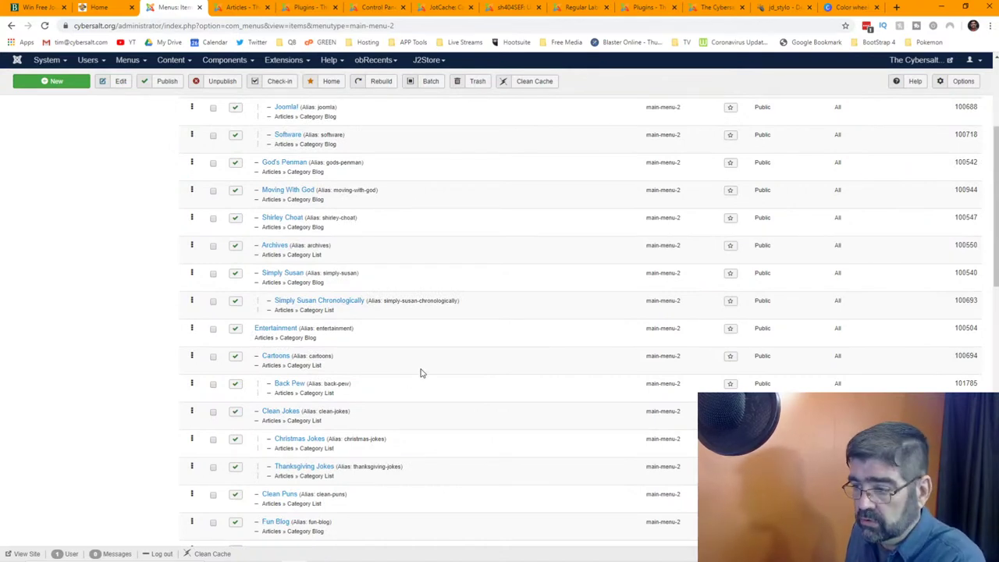
pyautogui.scroll(-5, 420, 373)
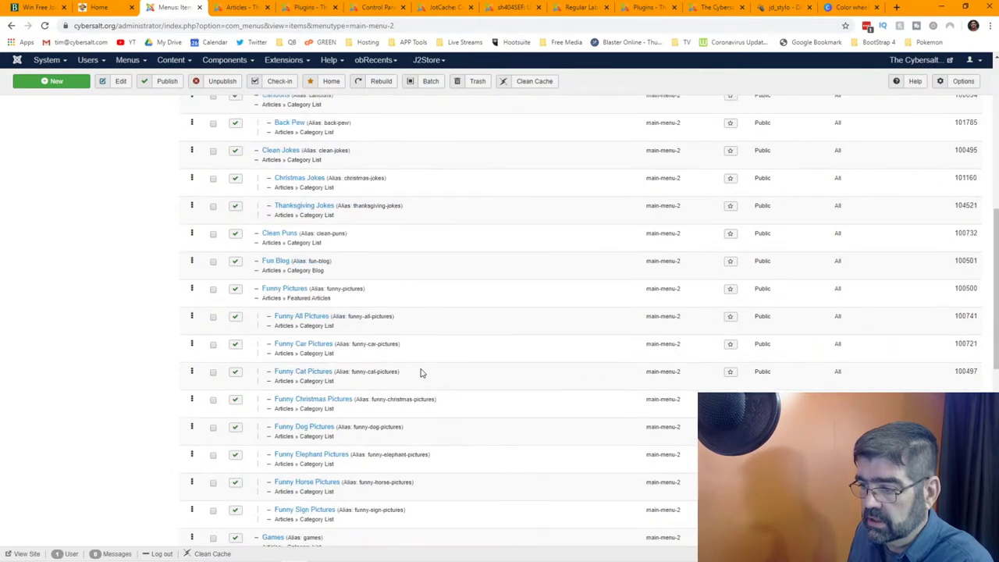
pyautogui.scroll(5, 420, 373)
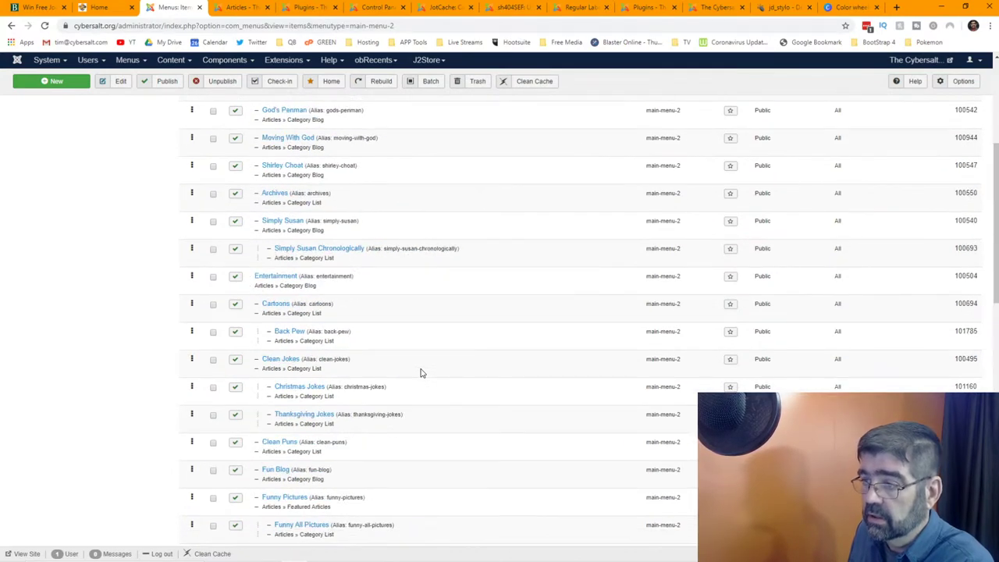
pyautogui.scroll(3, 420, 373)
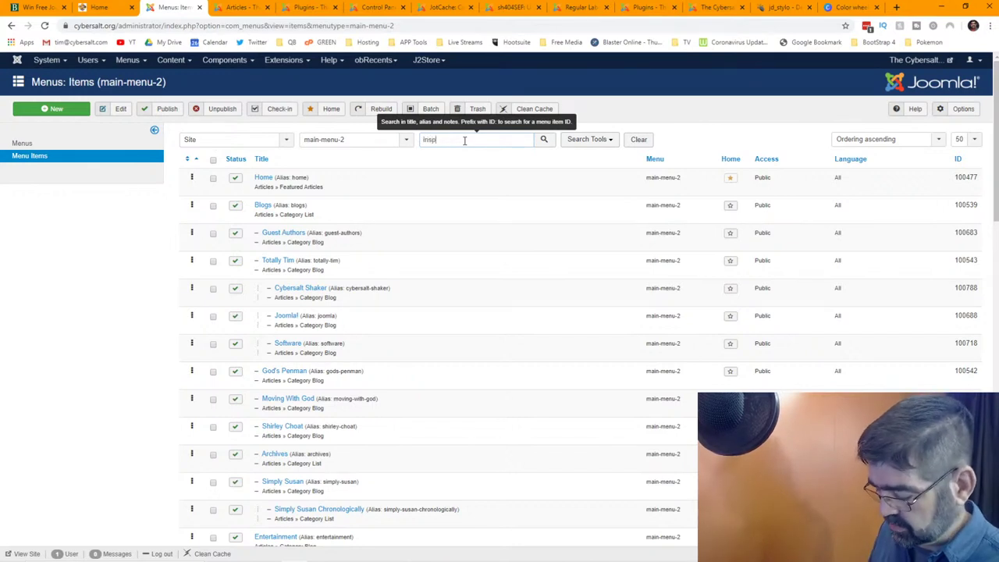
pyautogui.write('p')
pyautogui.press('Return')
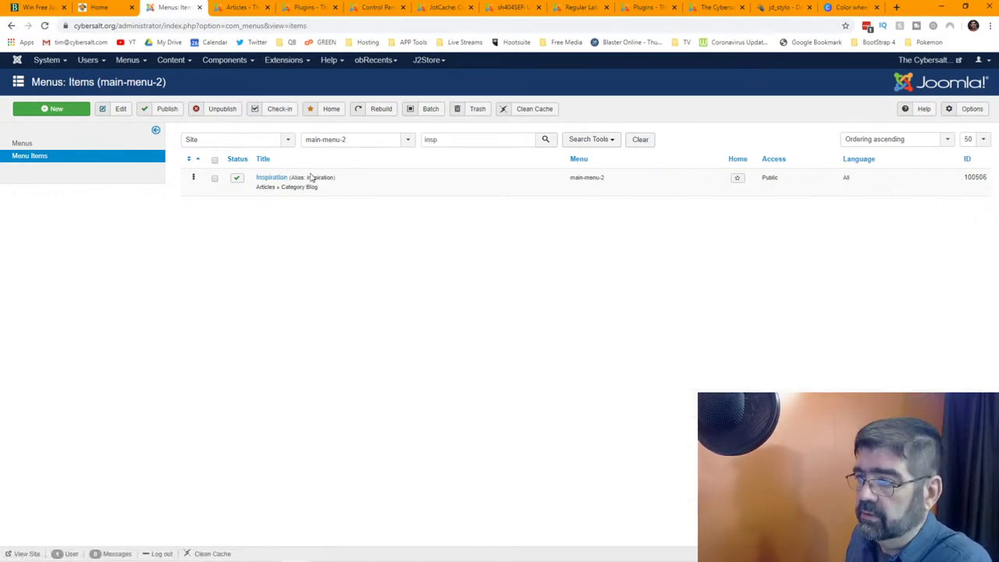
pyautogui.click(277, 184)
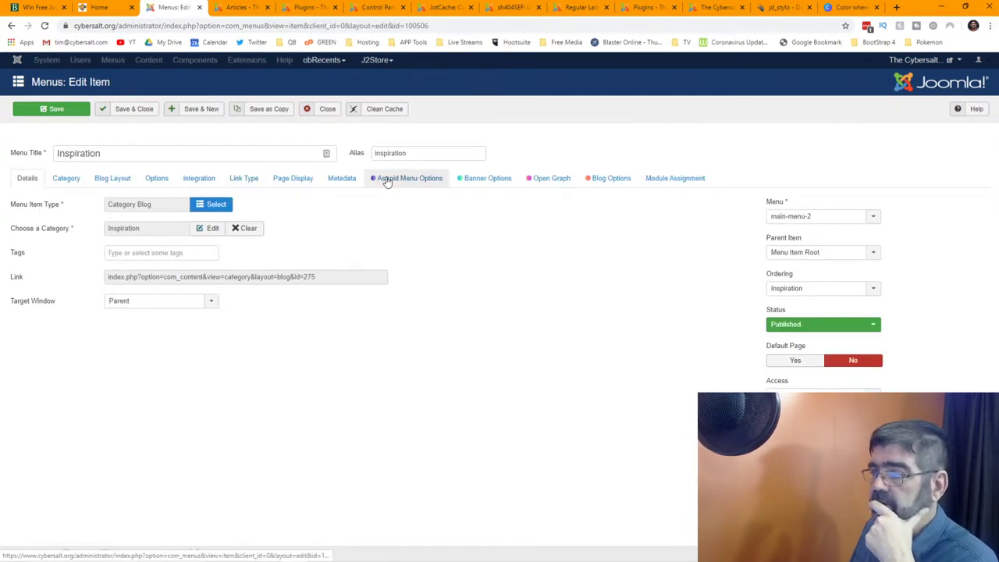
# Set the Inspiration item's Astroid dropdown width to 350px and its dropdown alignment to Left, and save it
pyautogui.click(386, 181)
pyautogui.doubleClick(769, 272)
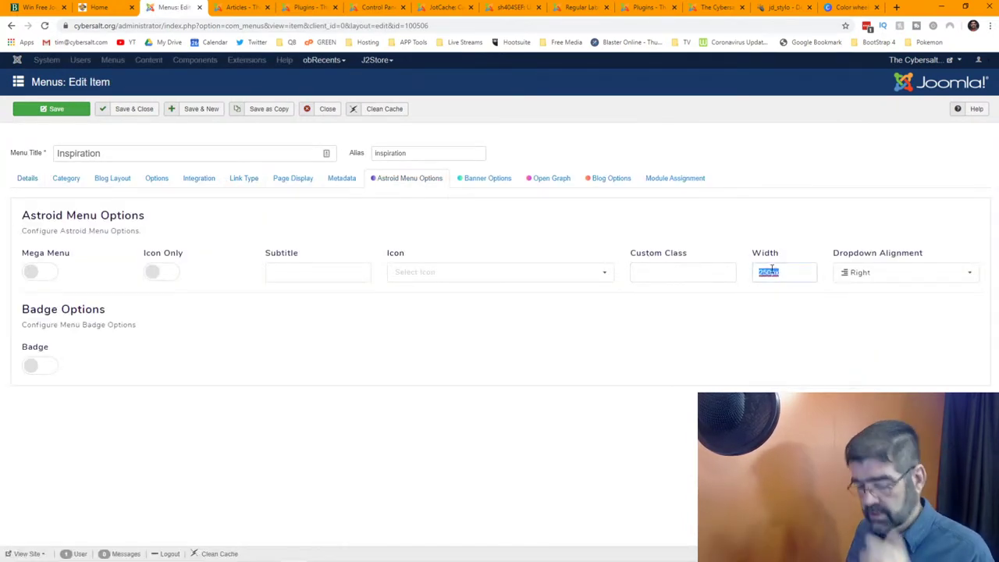
pyautogui.write('350px')
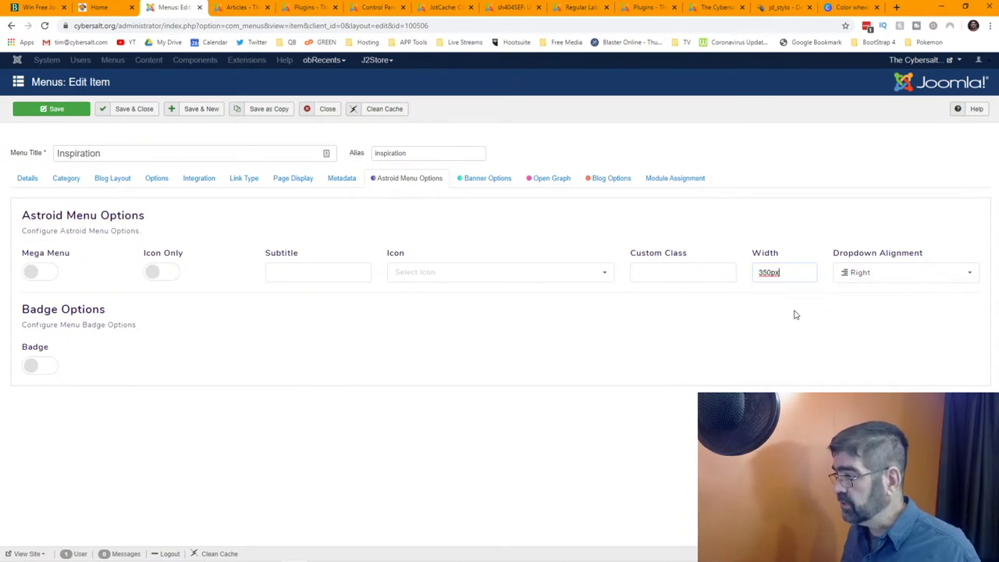
pyautogui.press('Tab')
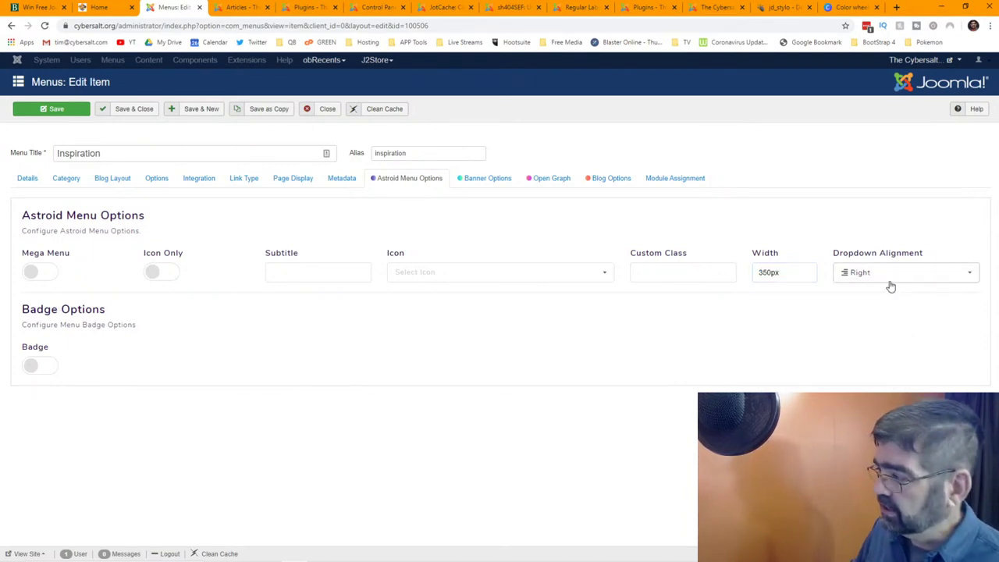
pyautogui.click(888, 274)
pyautogui.click(862, 294)
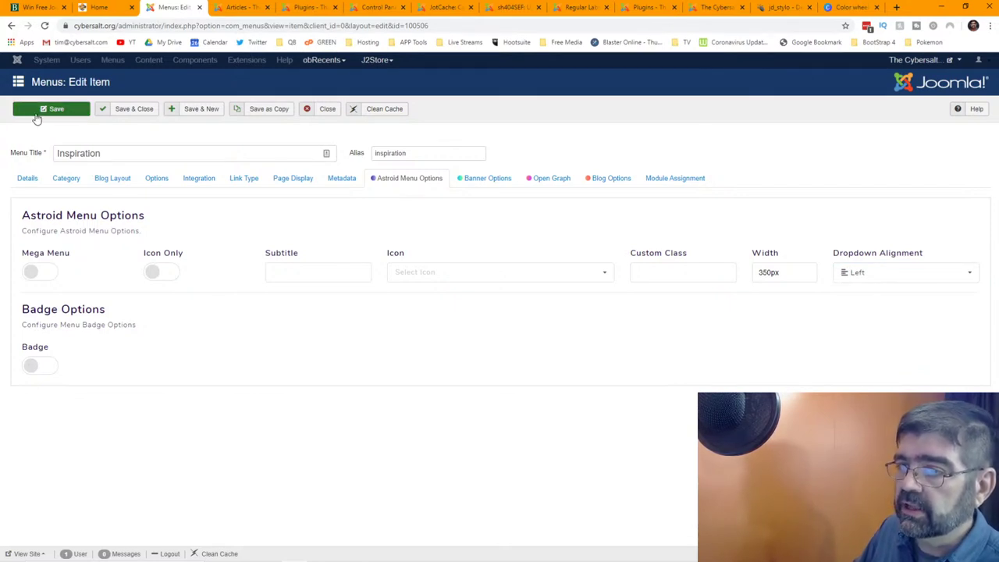
# Reload the home page and compare the Inspiration dropdown with the News, Entertainment and Blogs dropdowns
pyautogui.click(95, 8)
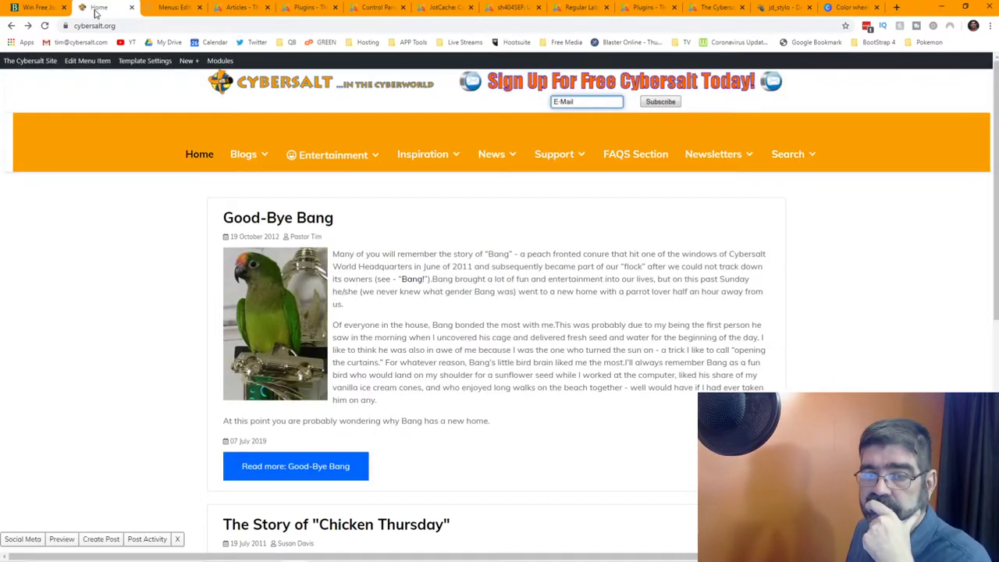
pyautogui.click(44, 25)
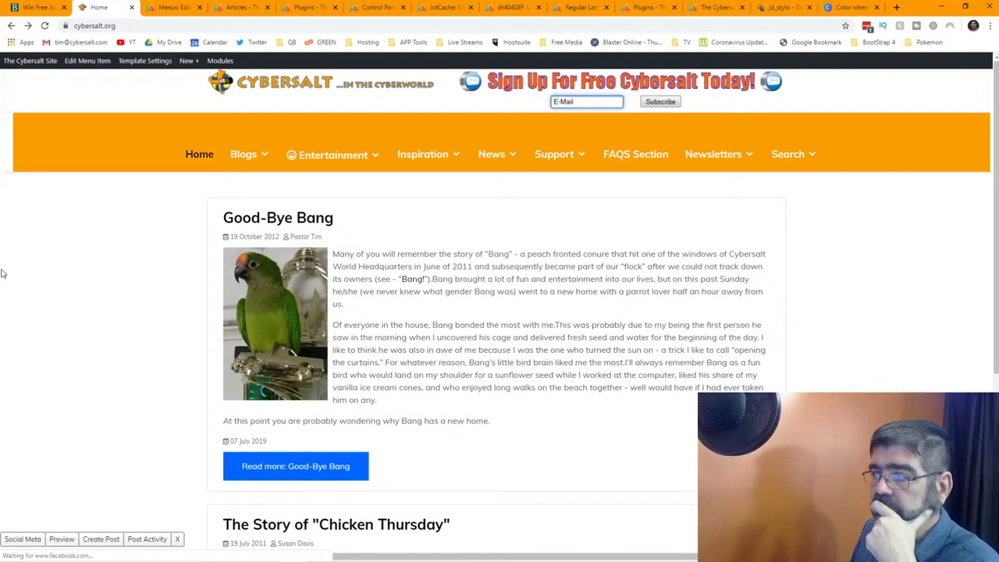
pyautogui.moveTo(430, 155)
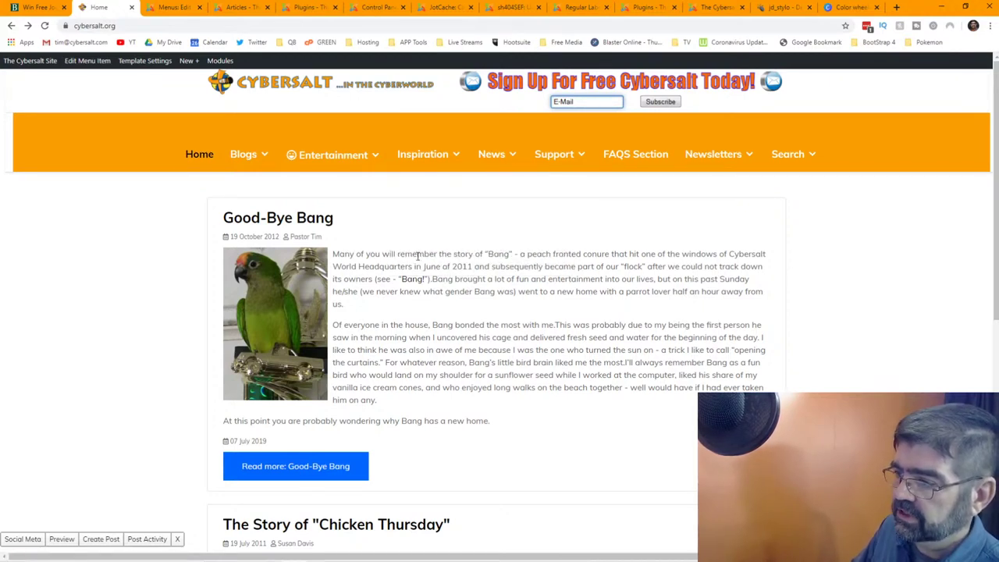
pyautogui.moveTo(398, 160)
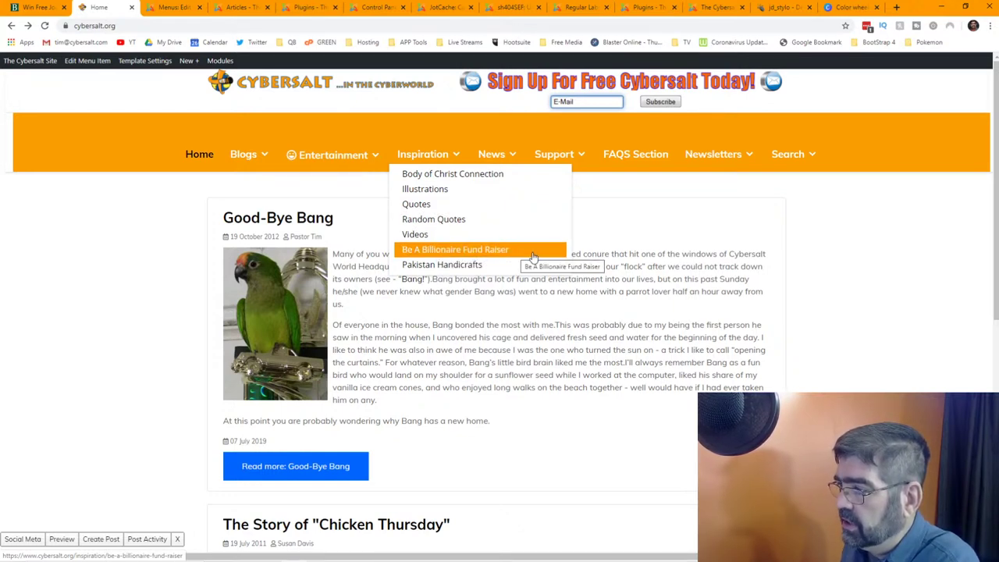
pyautogui.moveTo(504, 160)
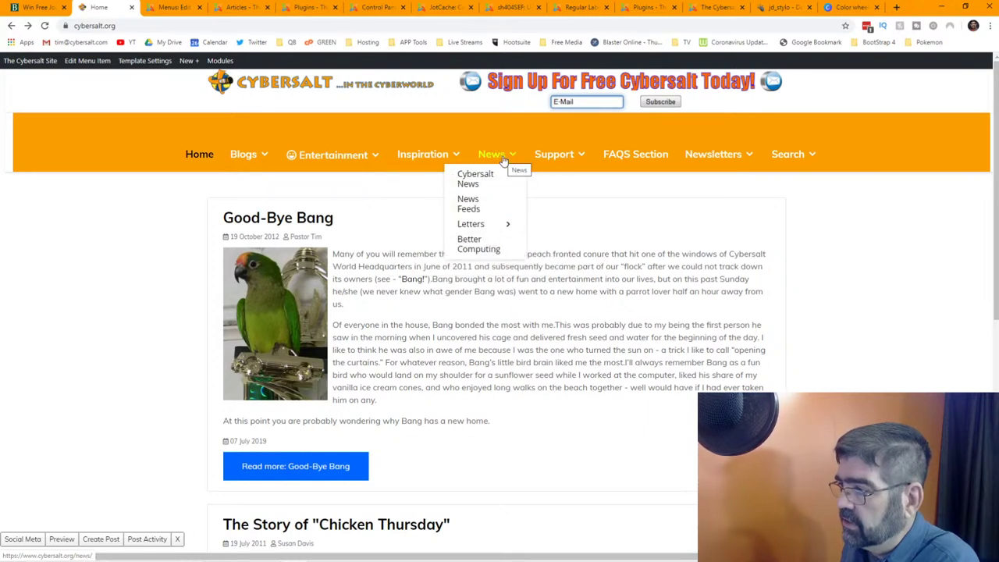
pyautogui.moveTo(349, 157)
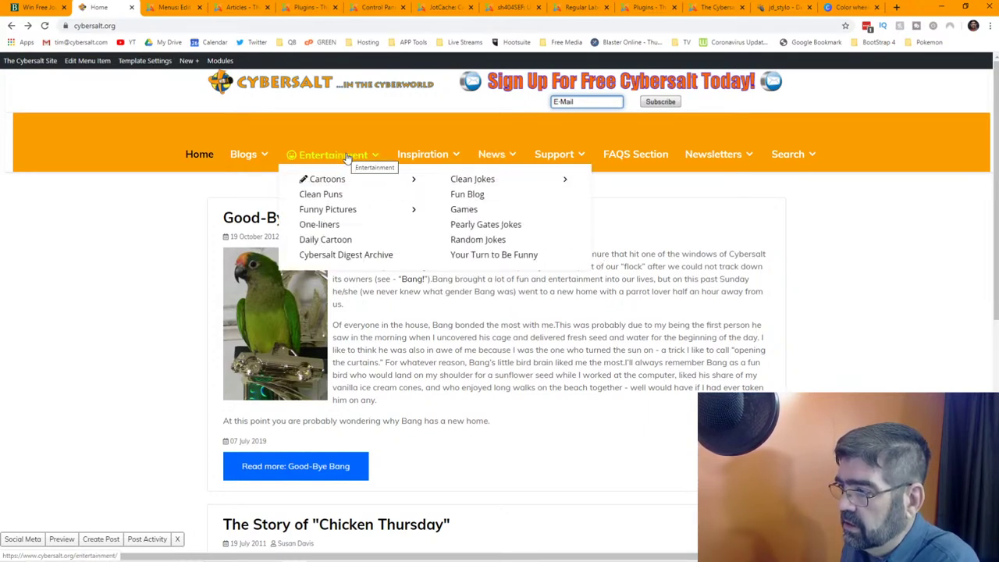
pyautogui.moveTo(240, 153)
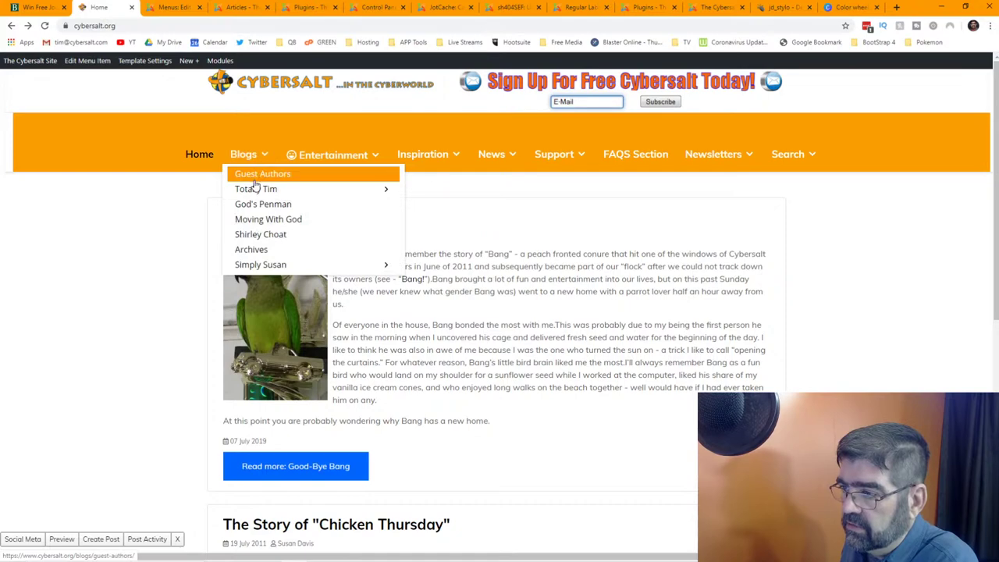
# Close the Inspiration item and search the main-menu-2 items for "blog"
pyautogui.click(169, 10)
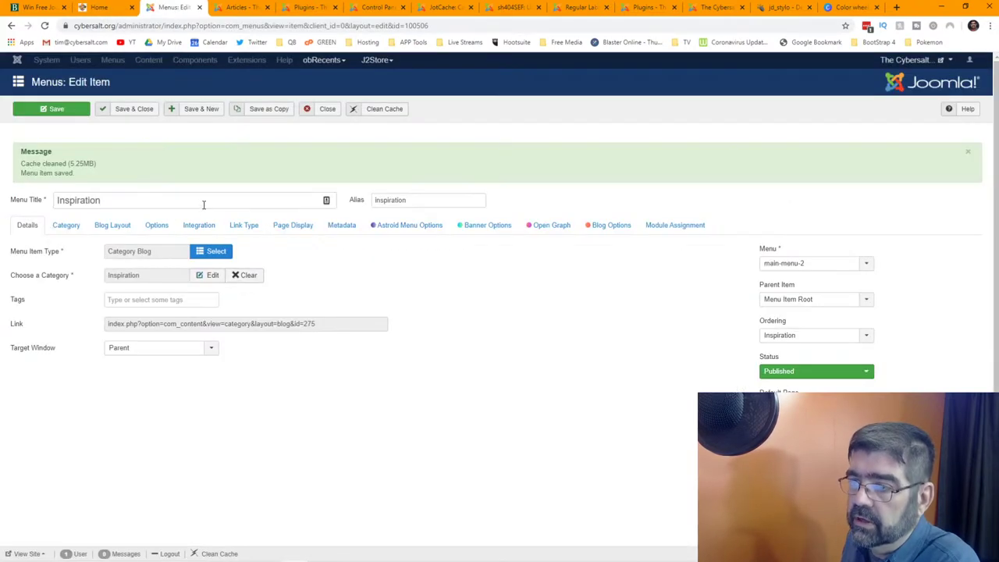
pyautogui.click(327, 110)
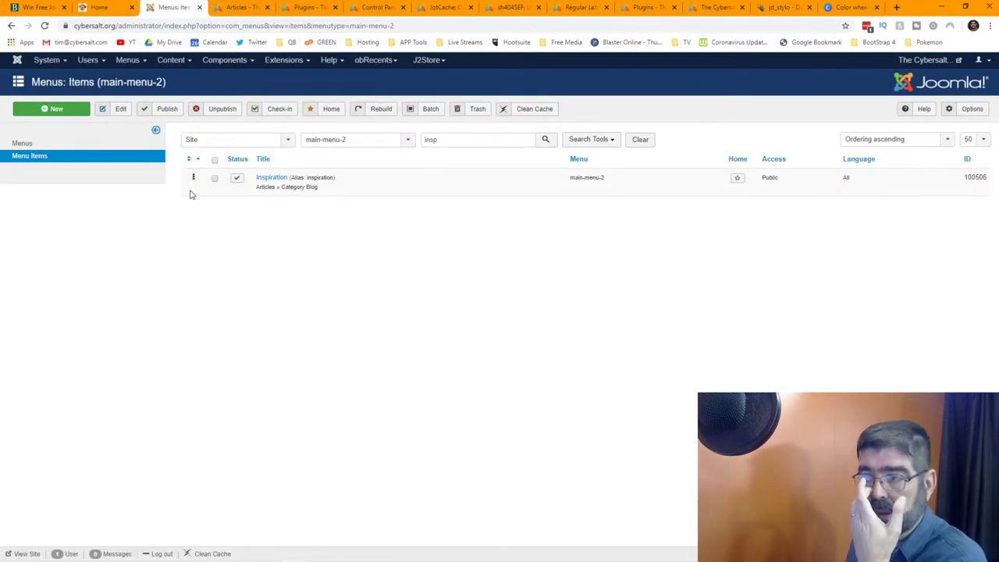
pyautogui.doubleClick(426, 141)
pyautogui.write('blog')
pyautogui.press('Return')
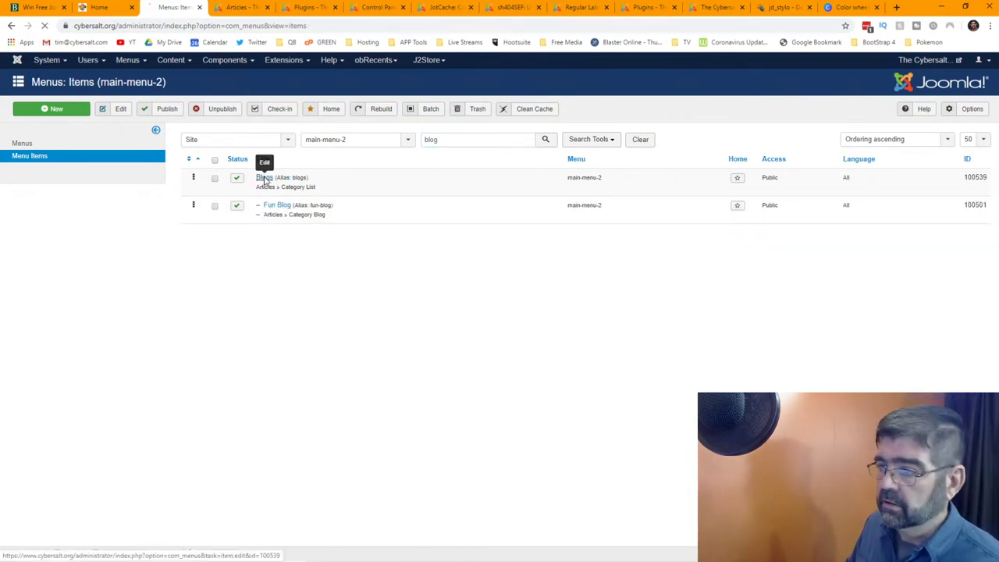
# Open the Blogs item, set its Astroid dropdown width to 300px, and save it
pyautogui.click(264, 178)
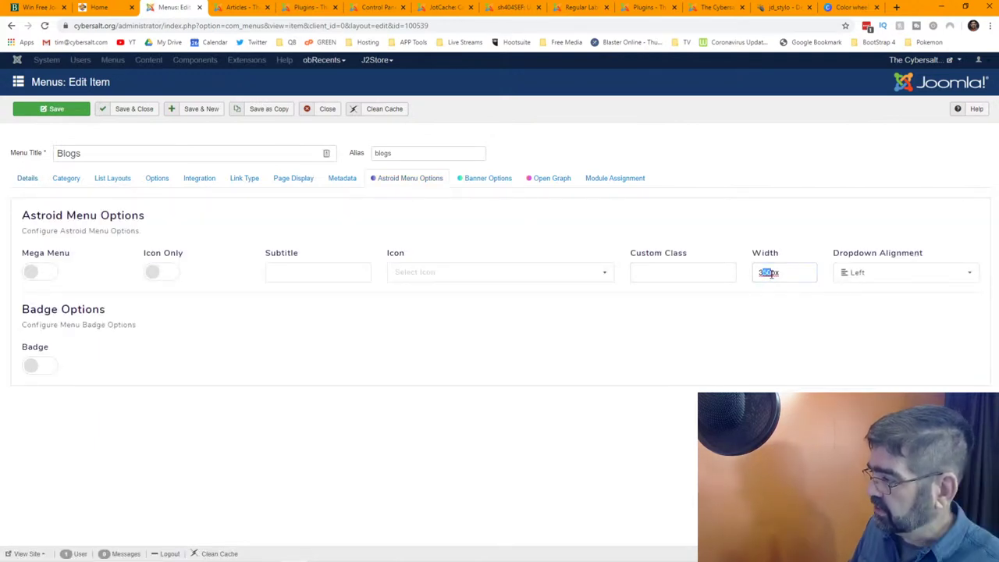
pyautogui.click(727, 299)
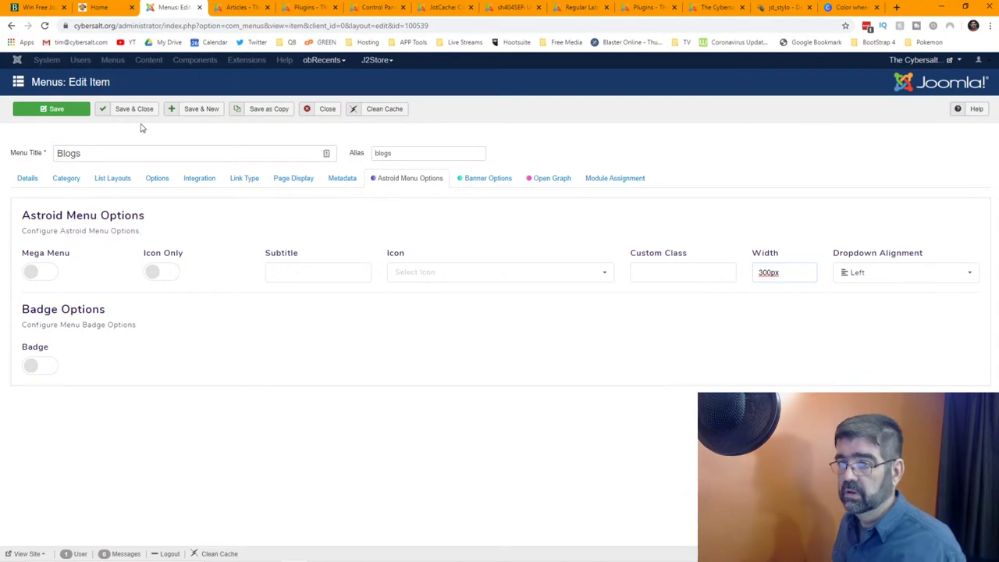
pyautogui.click(47, 109)
# Reload the home page and check the width of the Blogs dropdown against the neighbouring dropdowns
pyautogui.click(115, 14)
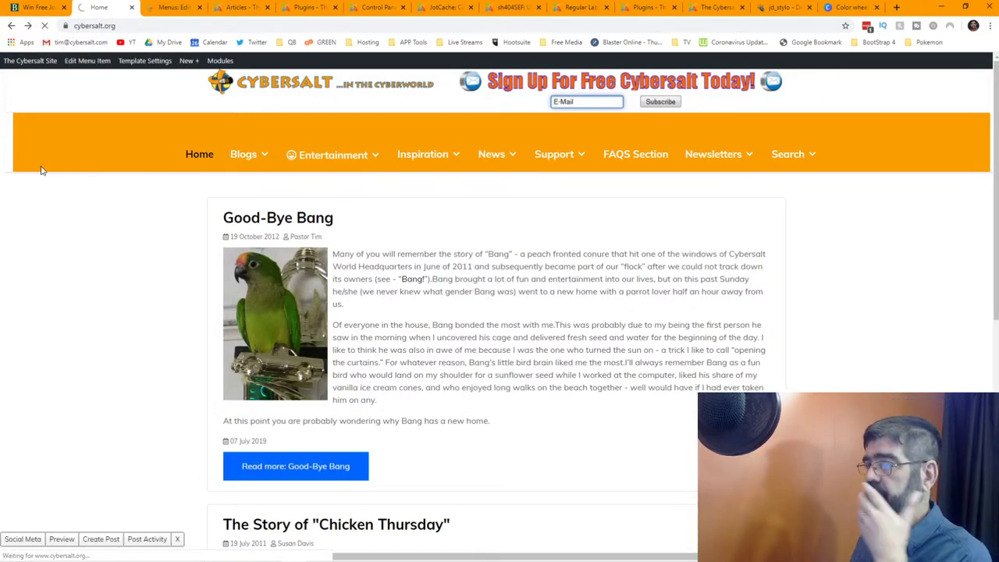
pyautogui.moveTo(245, 155)
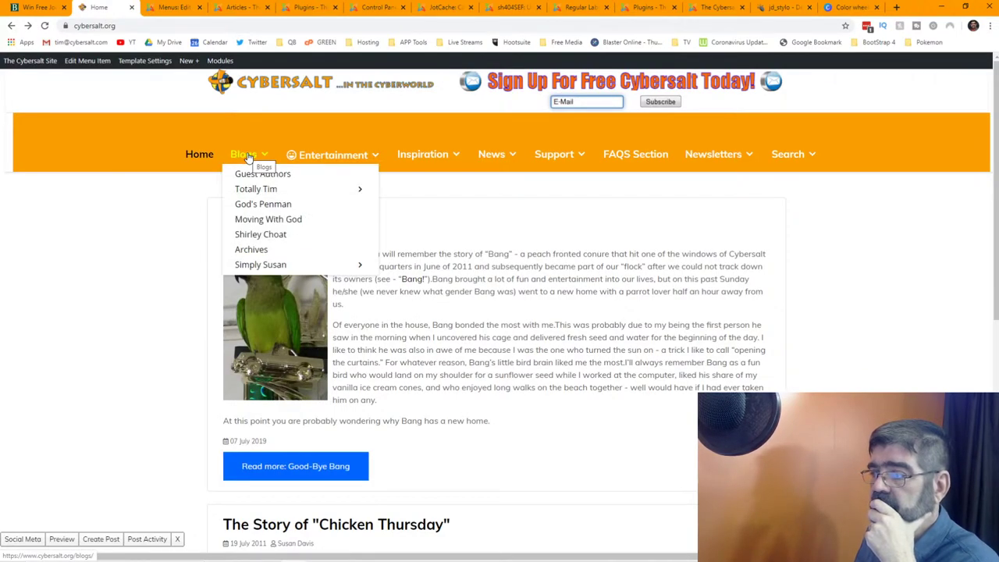
pyautogui.moveTo(312, 160)
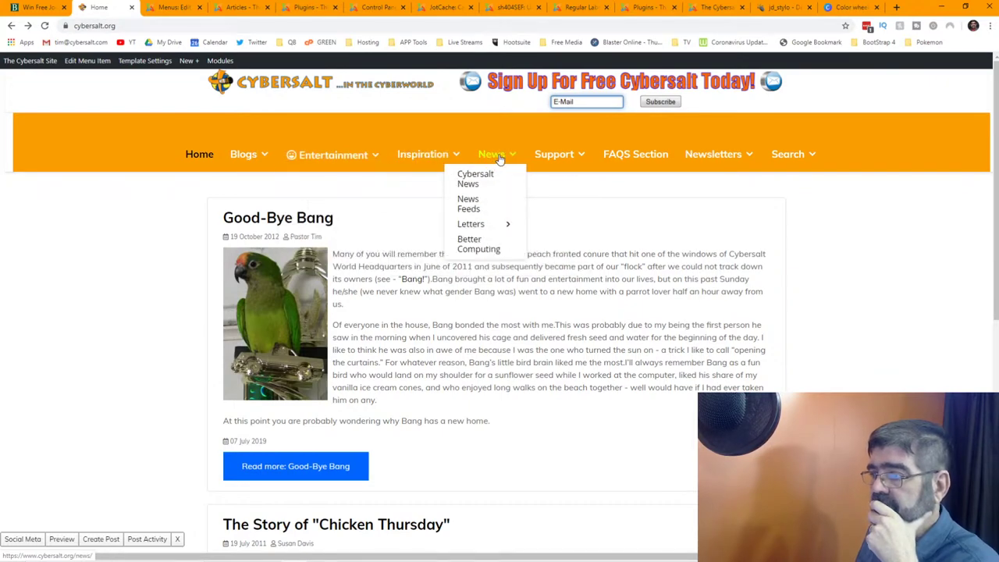
# Close the Blogs item, clear the menu item search, and filter the list to a maximum level of 1
pyautogui.click(173, 7)
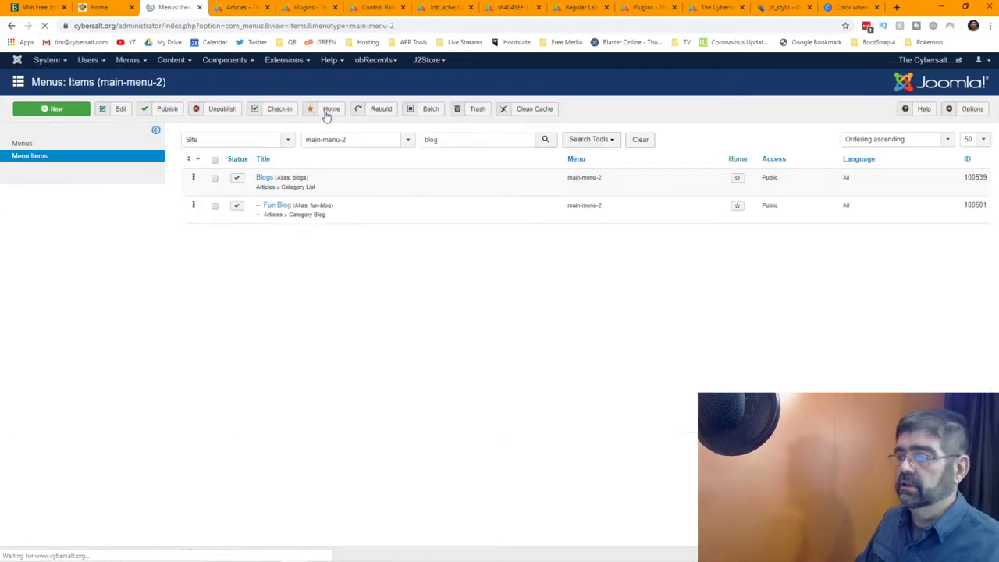
pyautogui.click(640, 139)
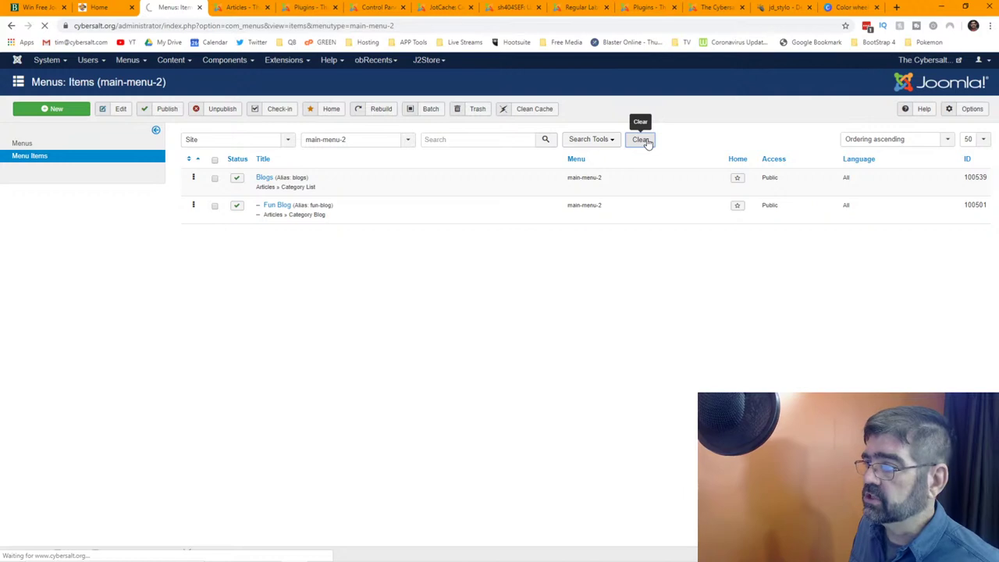
pyautogui.click(590, 139)
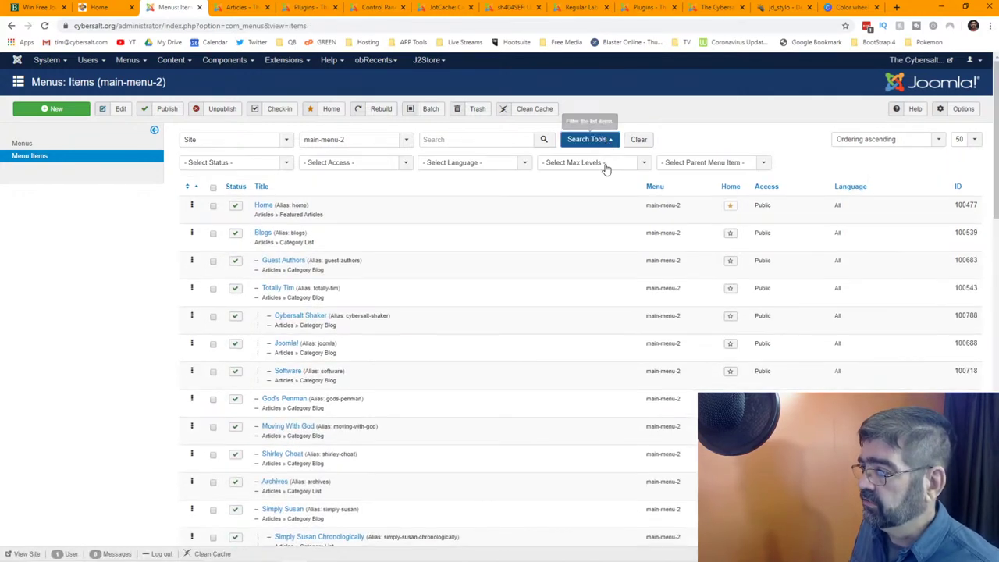
pyautogui.click(603, 164)
pyautogui.click(575, 206)
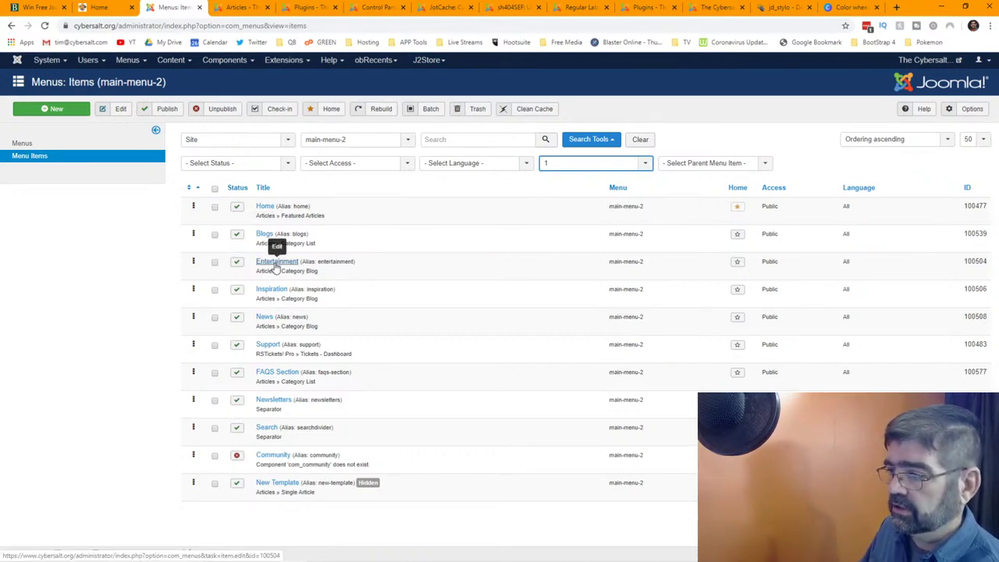
# Open the Inspiration menu item, set its Astroid dropdown width to 300px, then save and close it
pyautogui.click(274, 292)
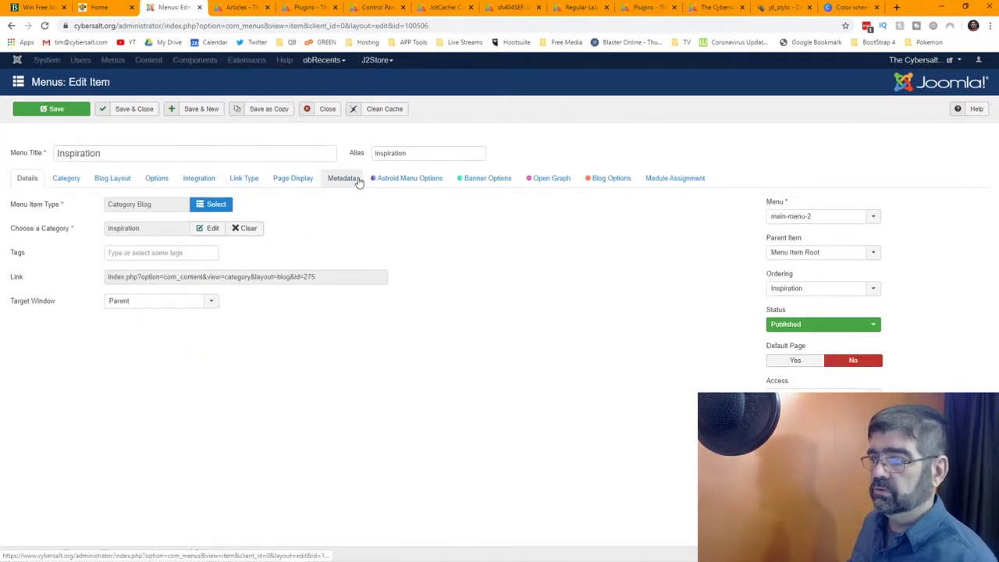
pyautogui.click(494, 180)
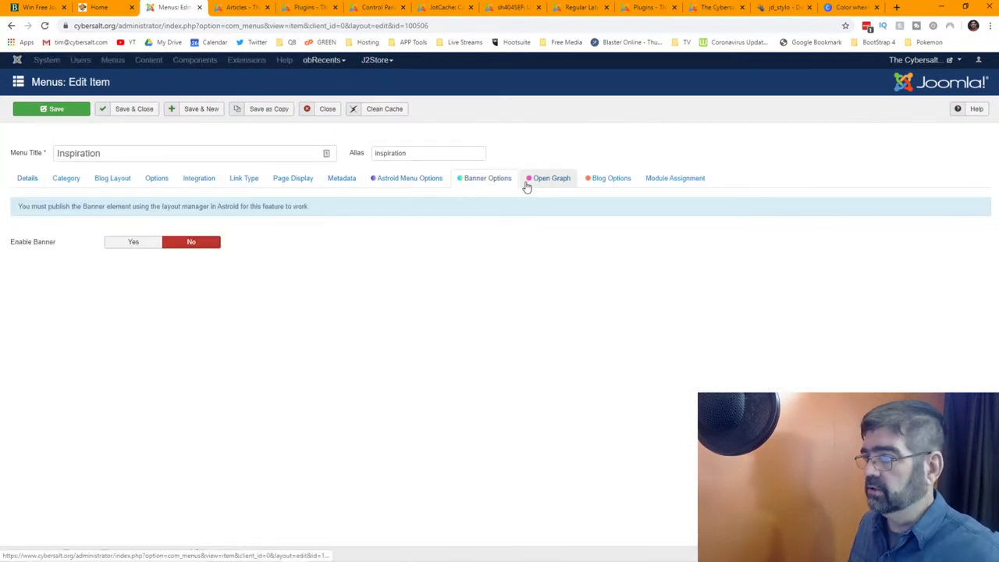
pyautogui.click(437, 181)
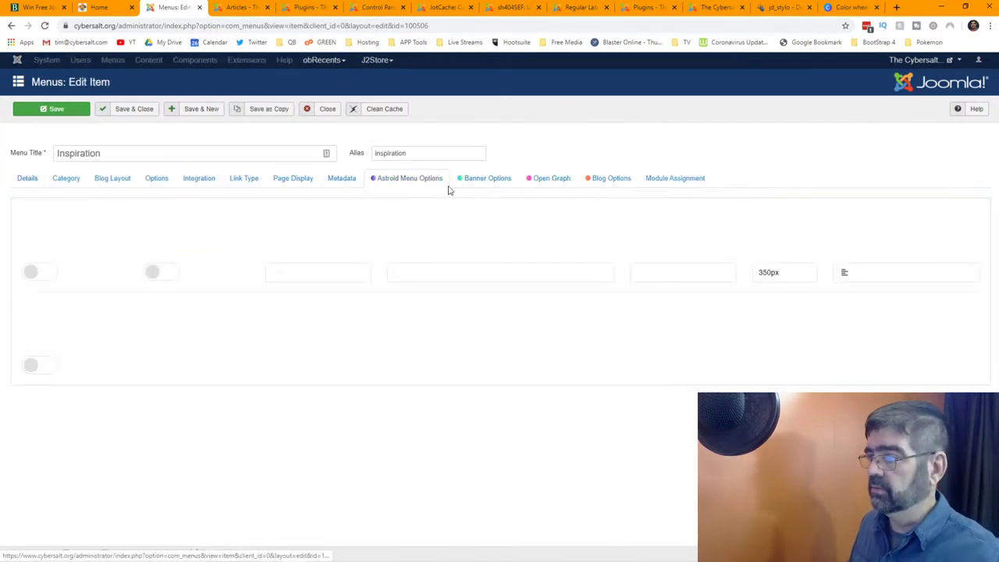
pyautogui.click(767, 272)
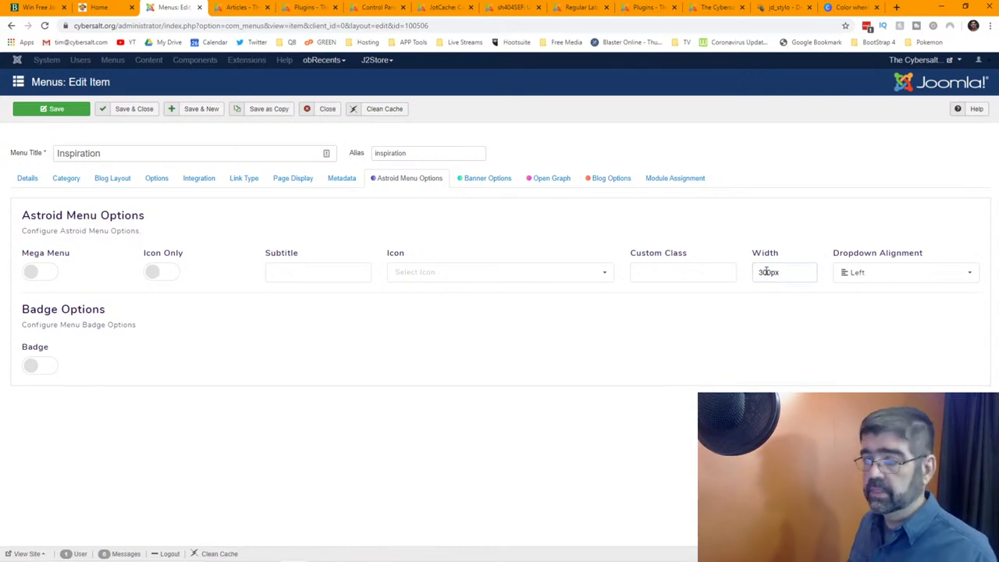
pyautogui.click(125, 110)
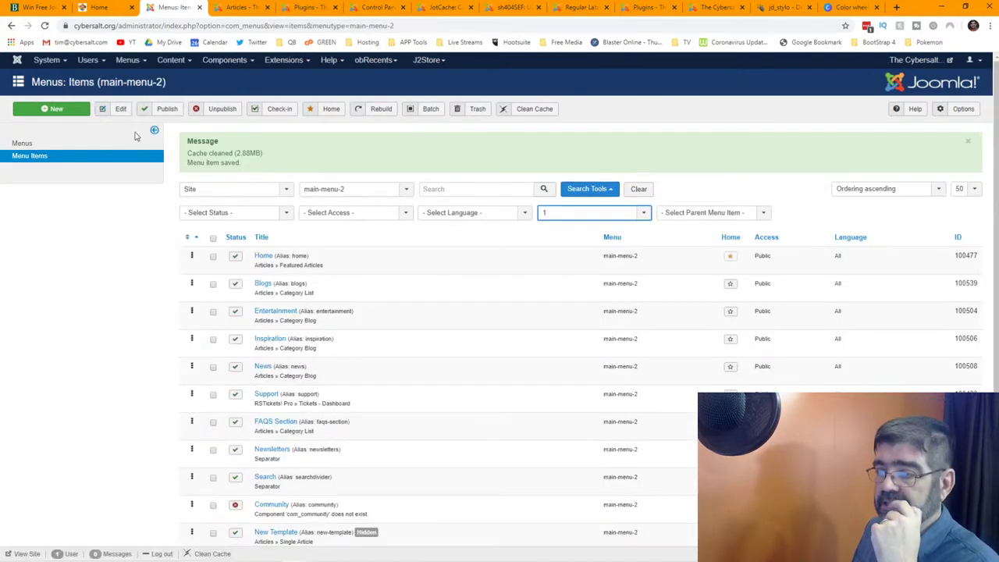
# Open the News menu item, set its Astroid dropdown width to 300px, then save and close it
pyautogui.click(267, 368)
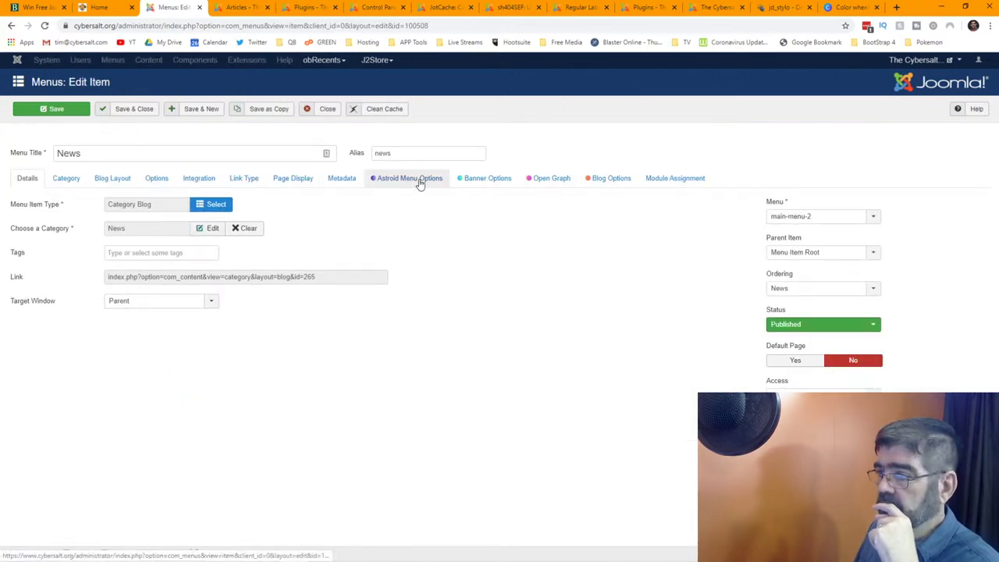
pyautogui.click(419, 180)
pyautogui.click(768, 271)
pyautogui.doubleClick(769, 272)
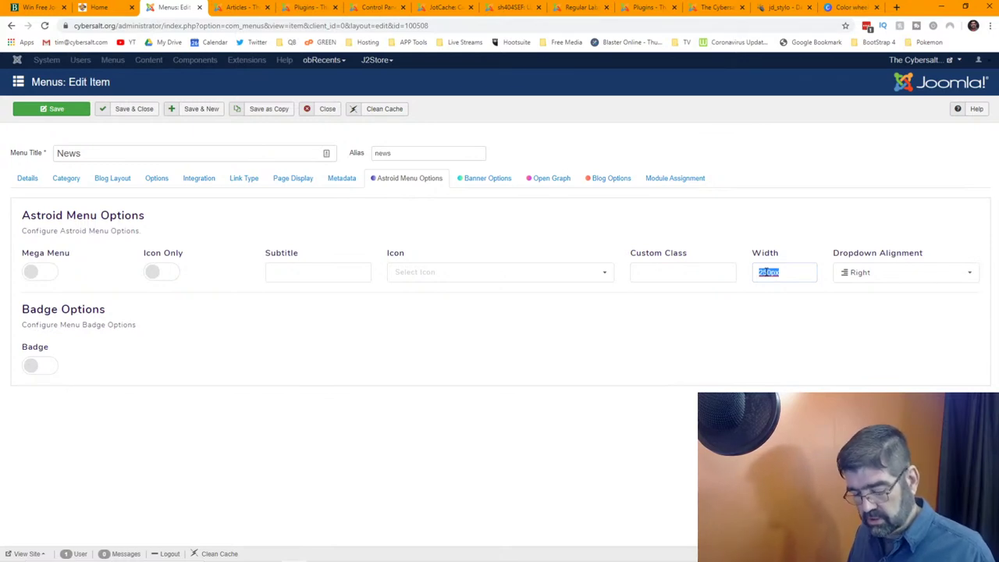
pyautogui.press('super+v')
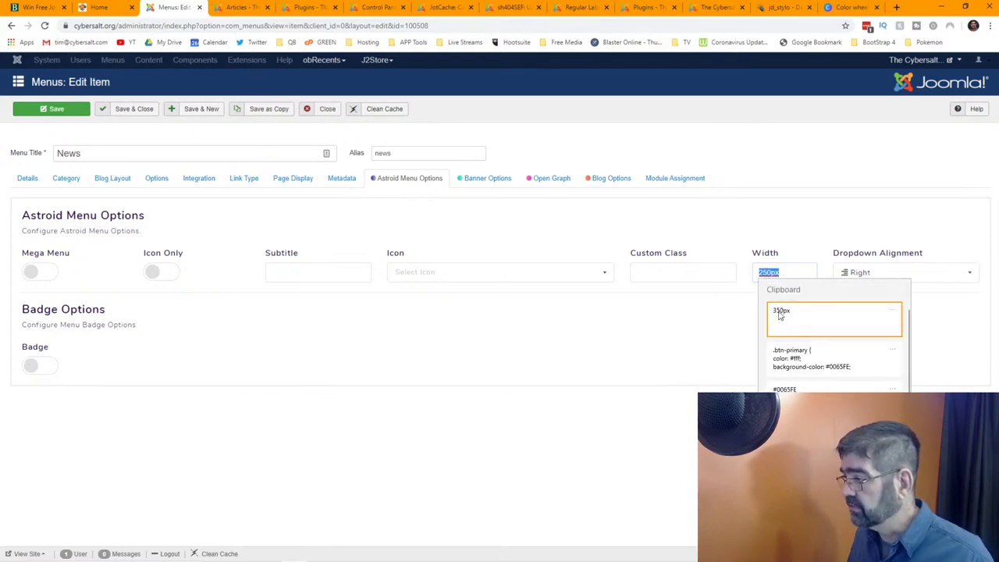
pyautogui.click(780, 314)
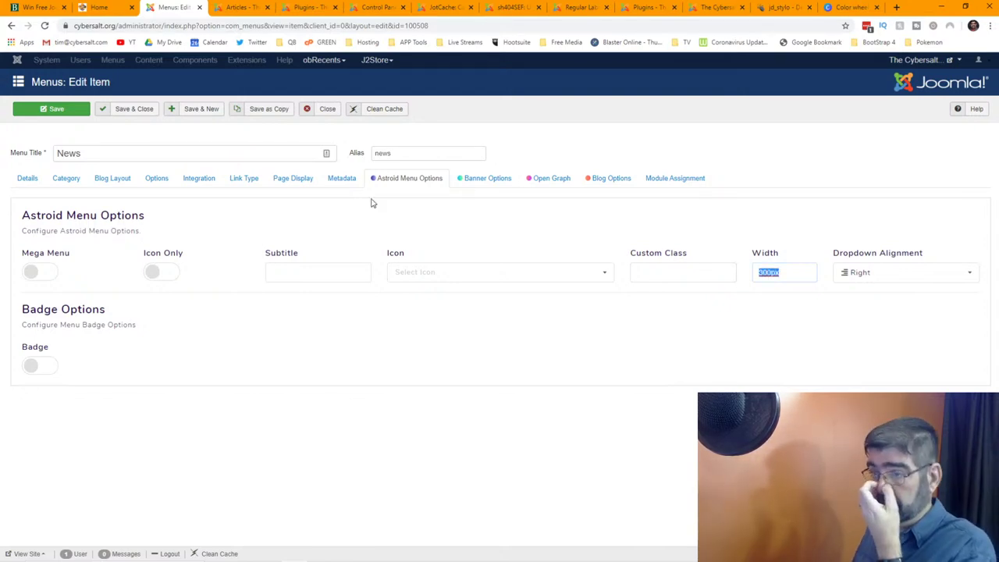
pyautogui.click(131, 114)
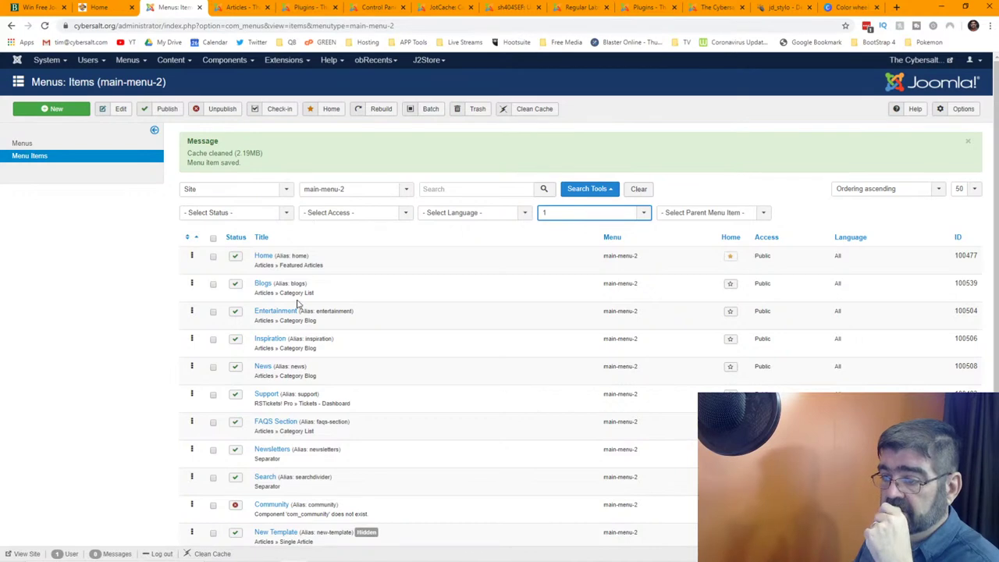
# Open the Support menu item, set its Astroid dropdown width to 300px, then save and close it
pyautogui.click(260, 398)
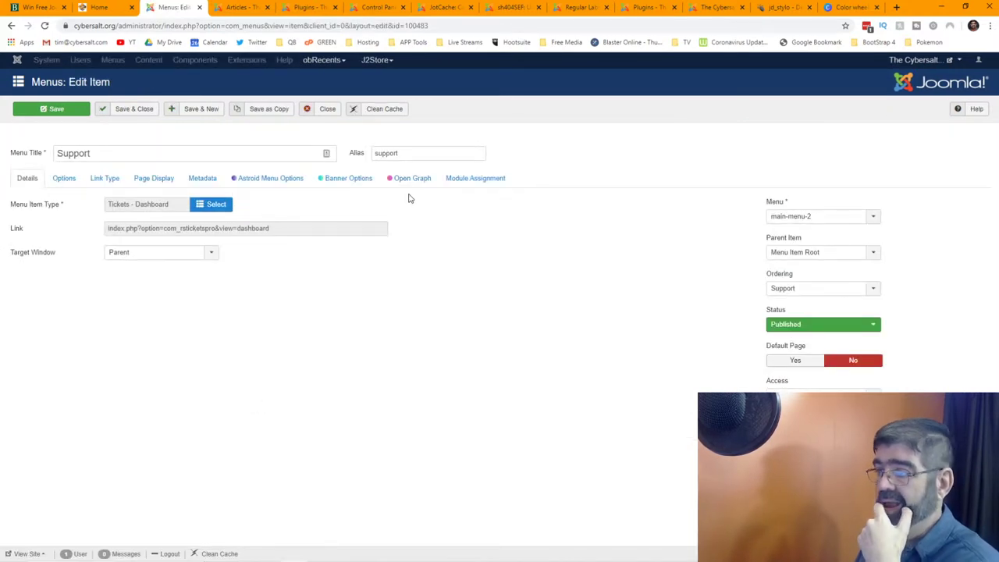
pyautogui.click(267, 178)
pyautogui.click(762, 273)
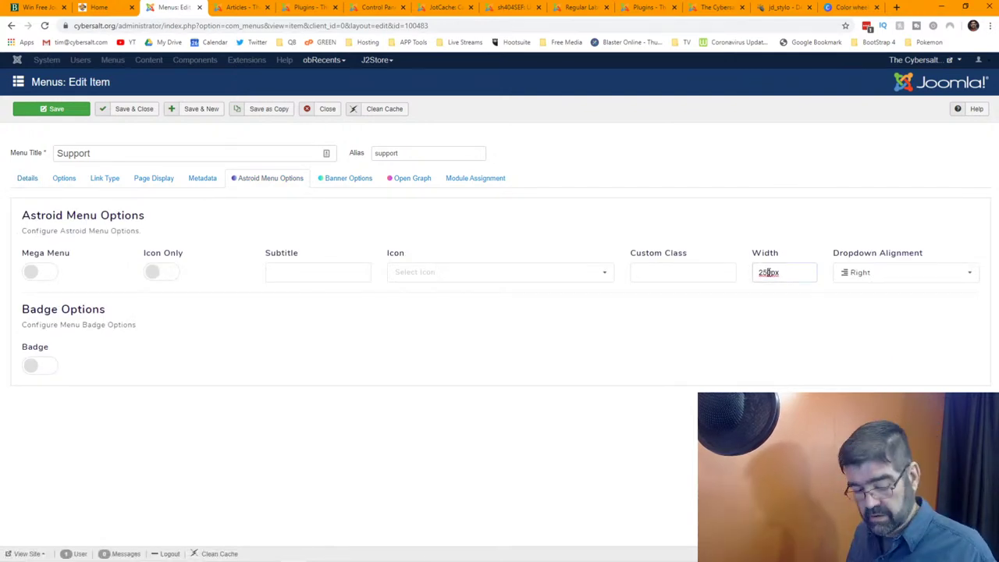
pyautogui.write('300px')
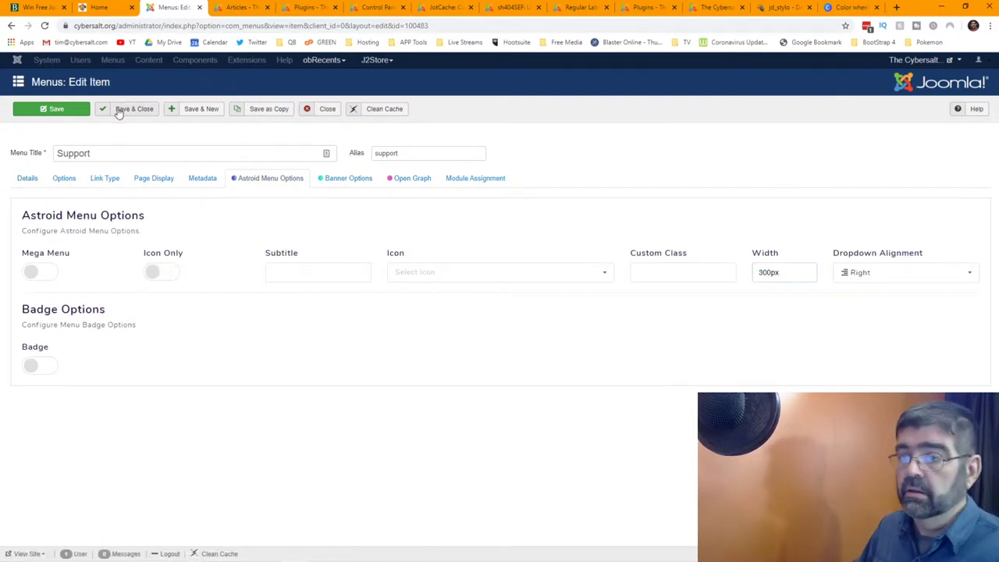
pyautogui.click(118, 112)
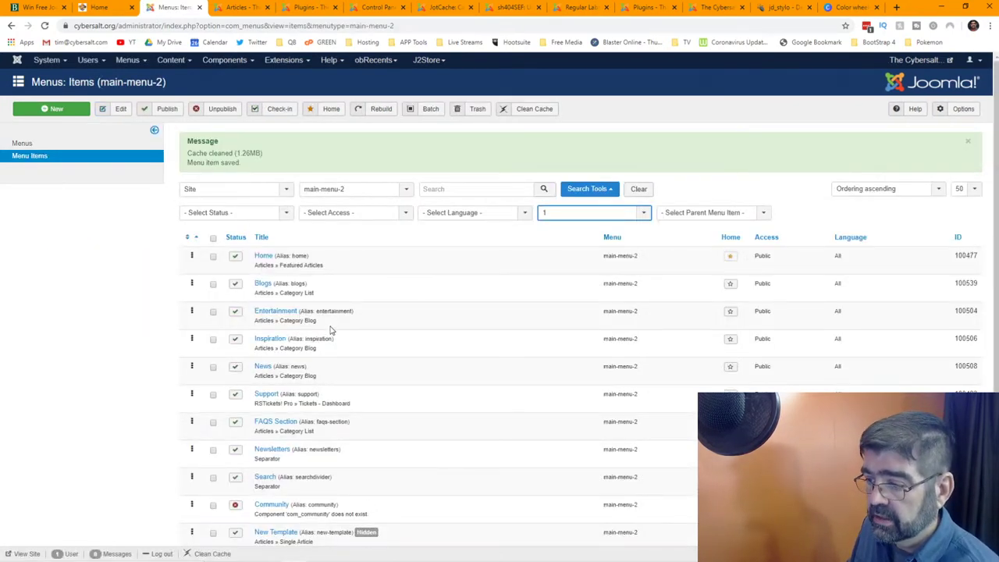
# Compare the dropdown widths of Newsletters, Search, Inspiration, News and the other main menu entries on the home page
pyautogui.click(100, 10)
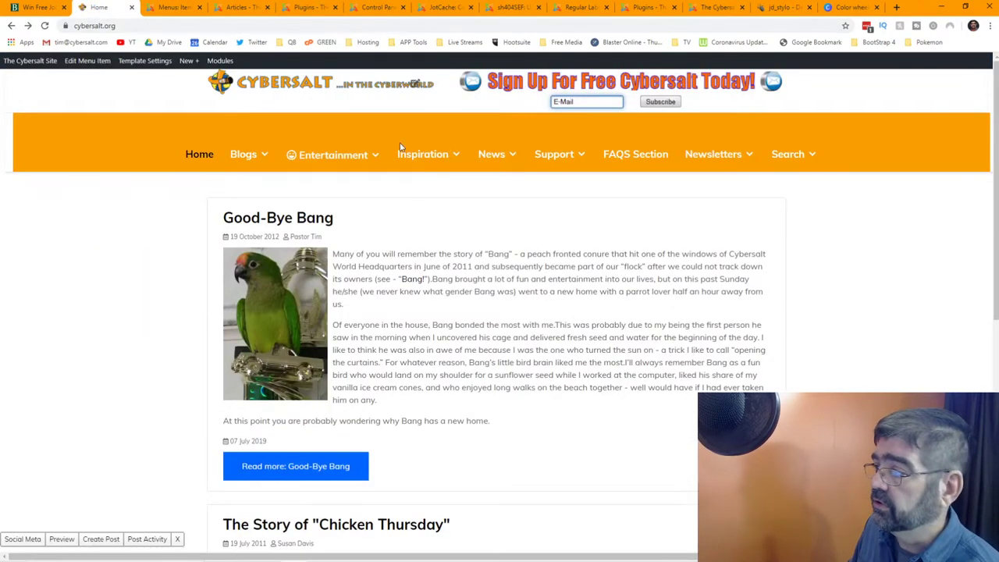
pyautogui.moveTo(712, 160)
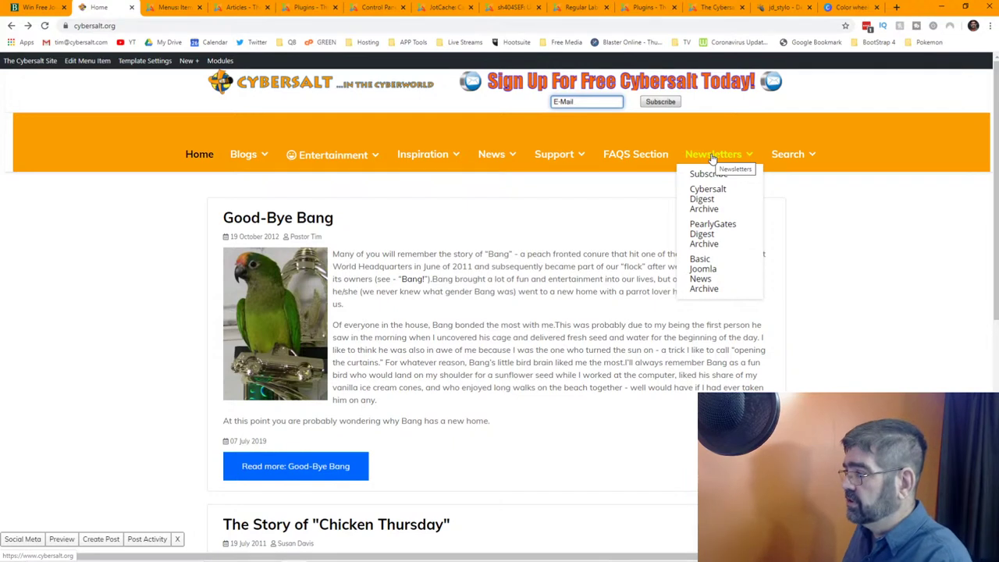
pyautogui.moveTo(797, 161)
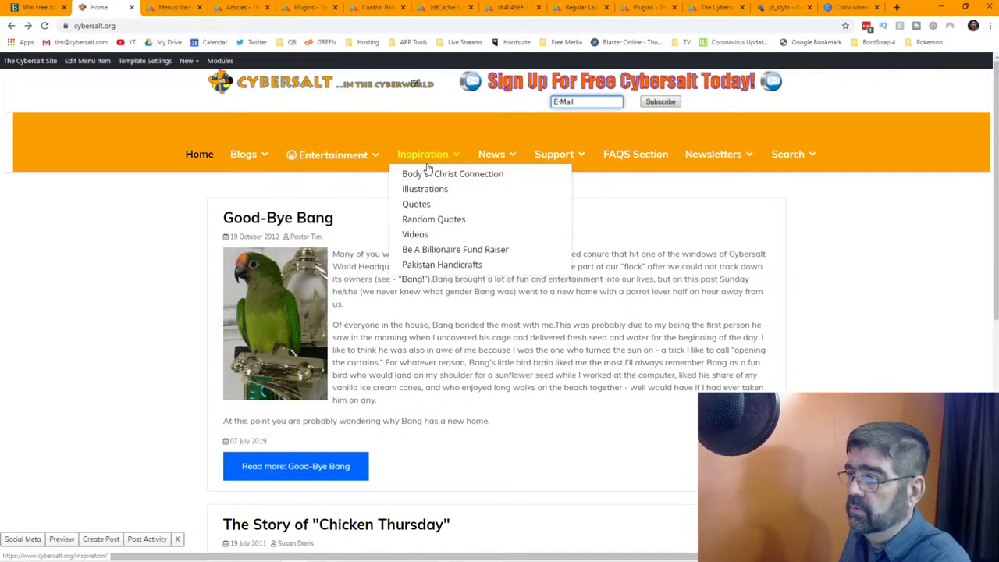
pyautogui.moveTo(497, 164)
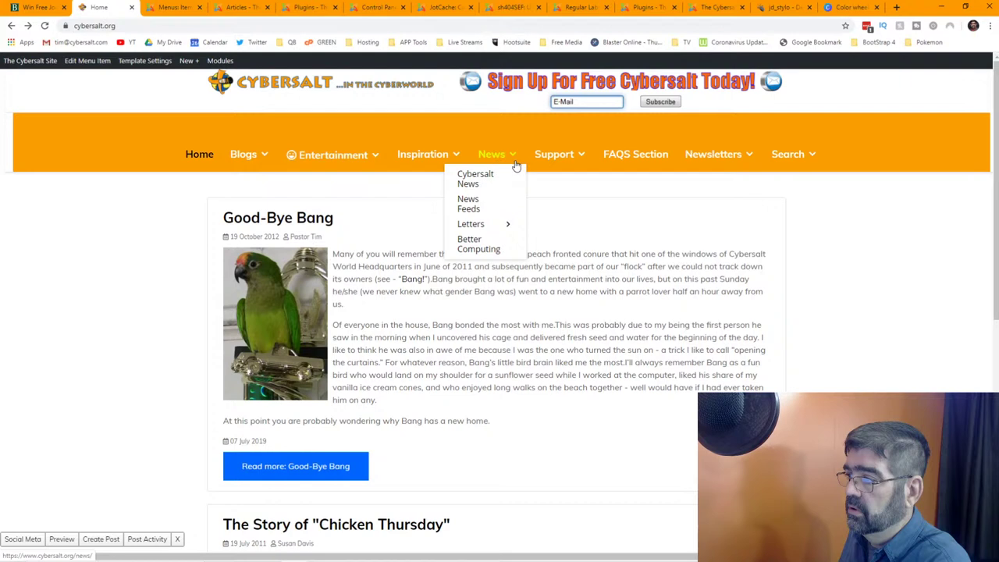
pyautogui.moveTo(547, 165)
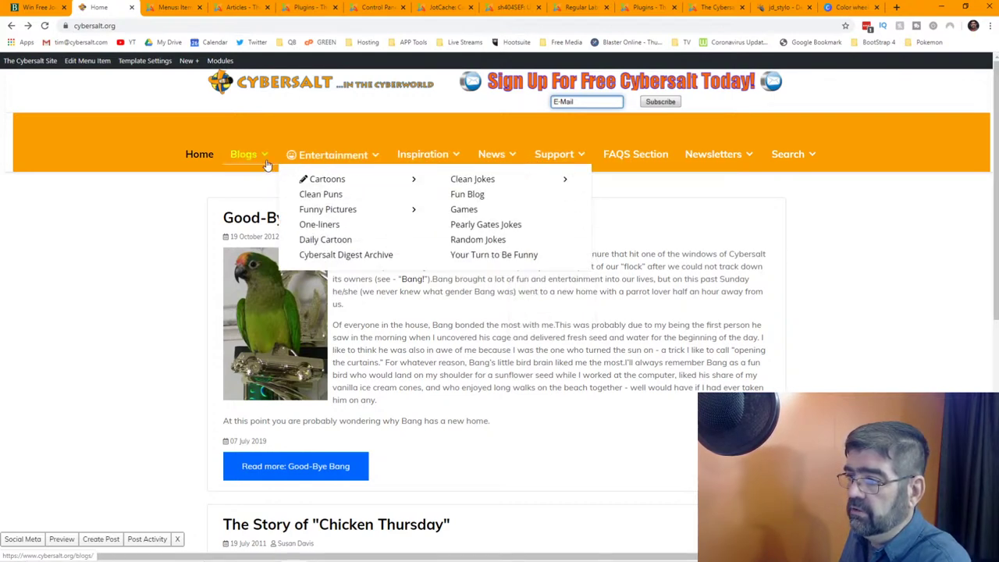
pyautogui.moveTo(357, 159)
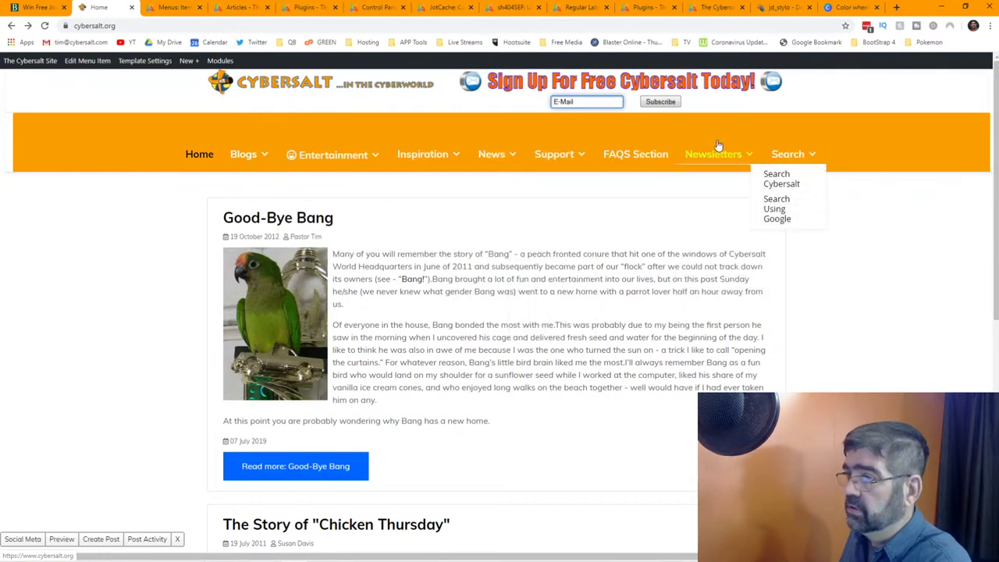
# Open the Newsletters menu item, set its Astroid dropdown width to 300px, then save and close it
pyautogui.click(178, 10)
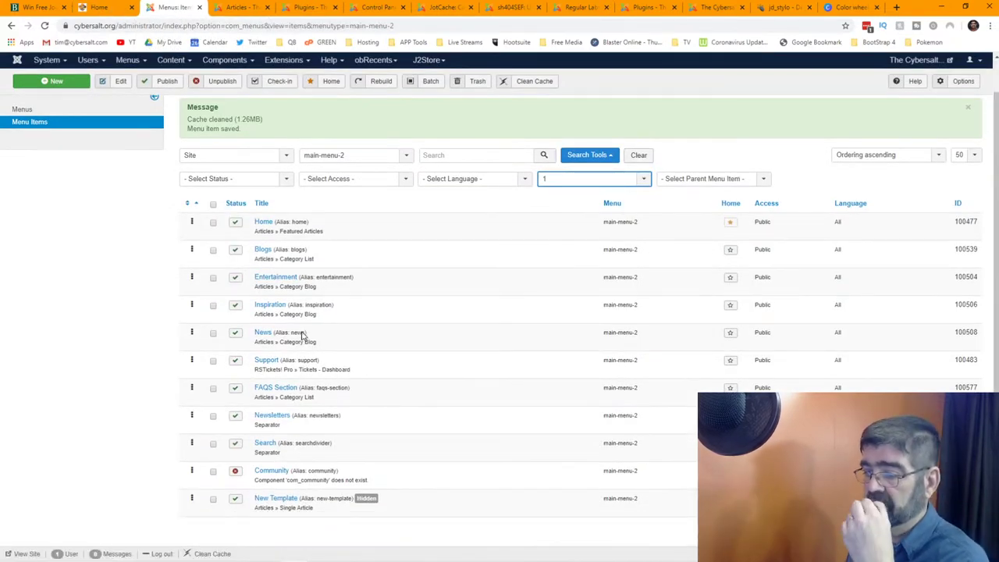
pyautogui.click(274, 417)
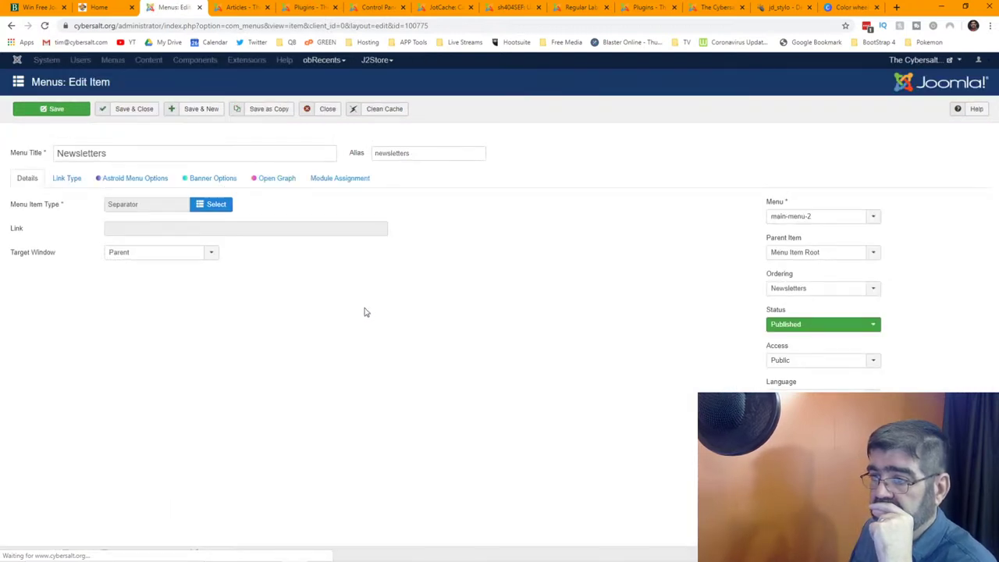
pyautogui.click(143, 182)
pyautogui.click(761, 272)
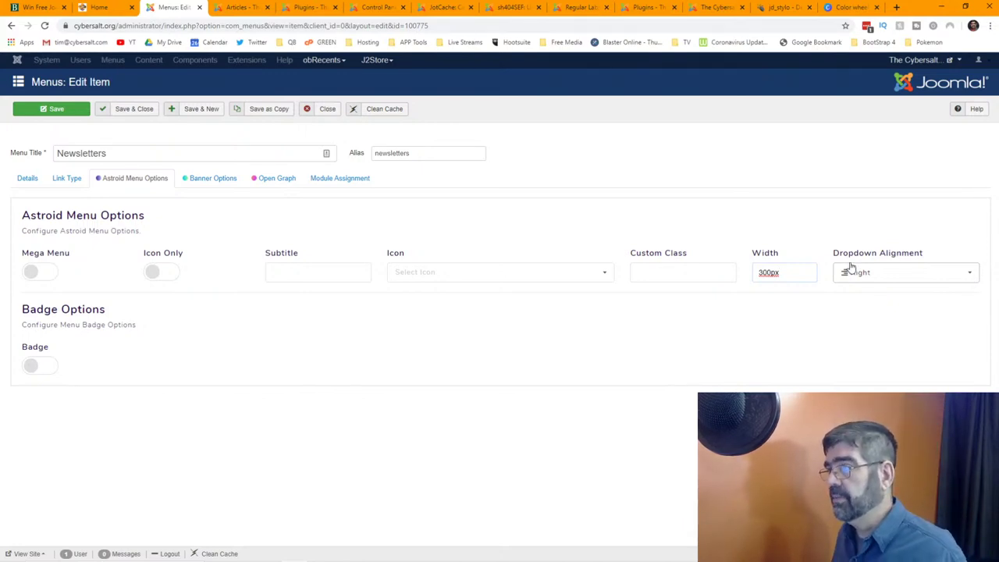
pyautogui.click(142, 114)
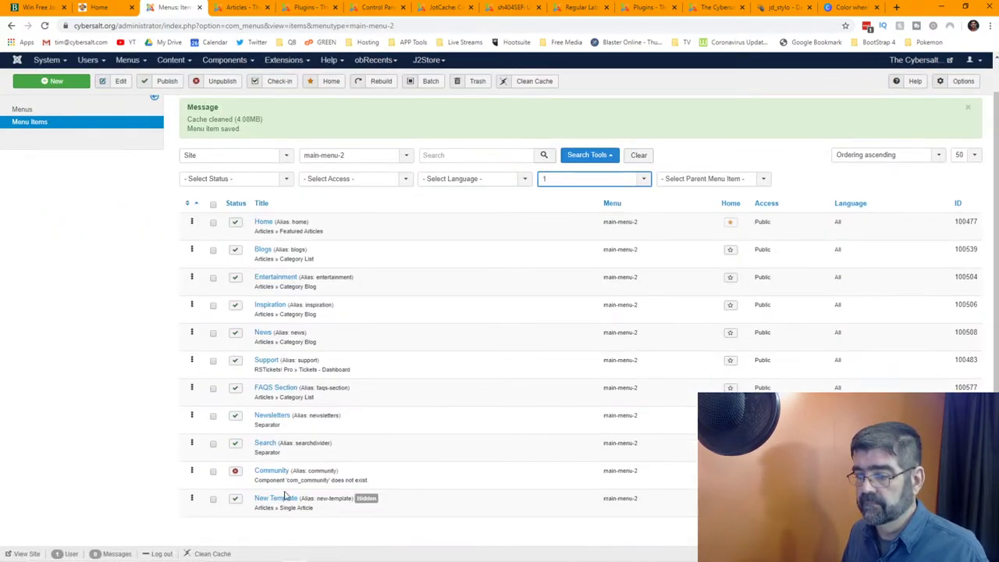
# Move the hidden New Template menu item in main-menu-2 to the trash
pyautogui.click(274, 498)
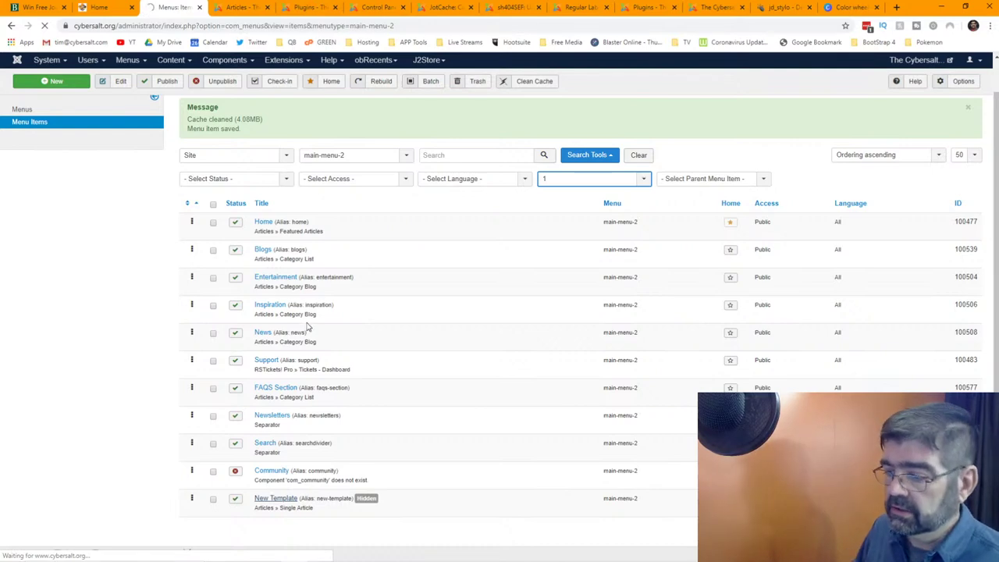
pyautogui.click(326, 114)
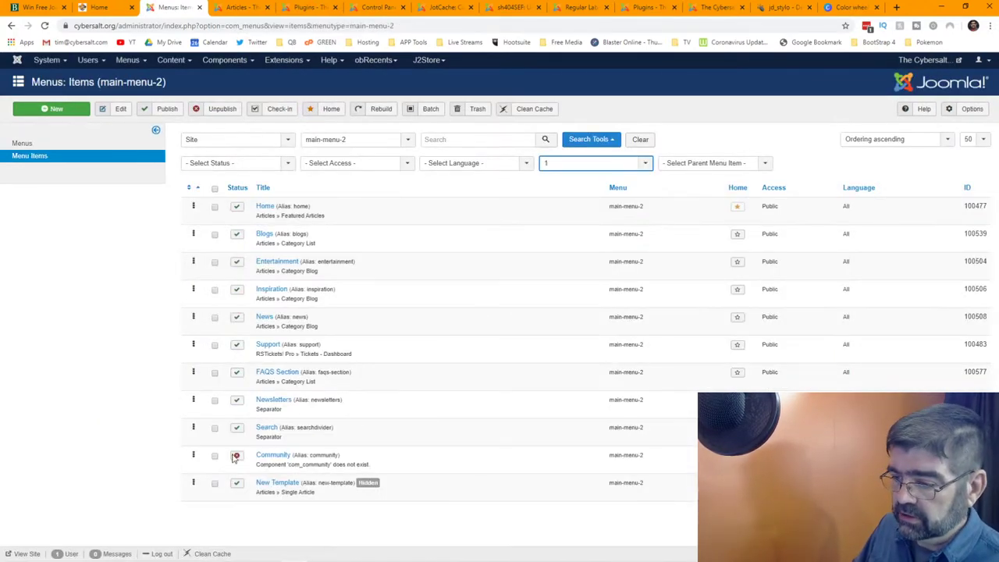
pyautogui.click(476, 110)
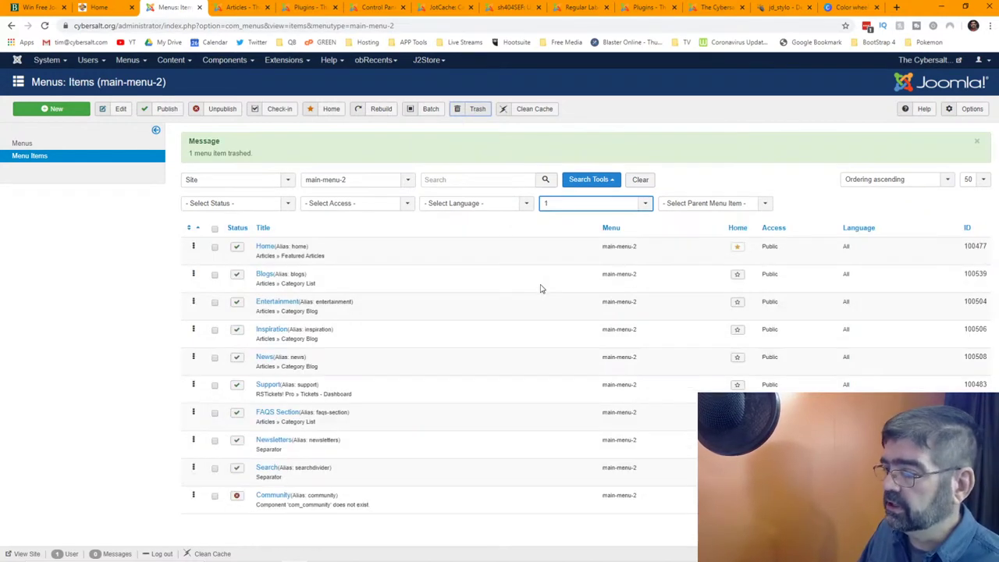
# Open the Search separator item, set its Astroid dropdown width to 300px, and save it
pyautogui.click(265, 468)
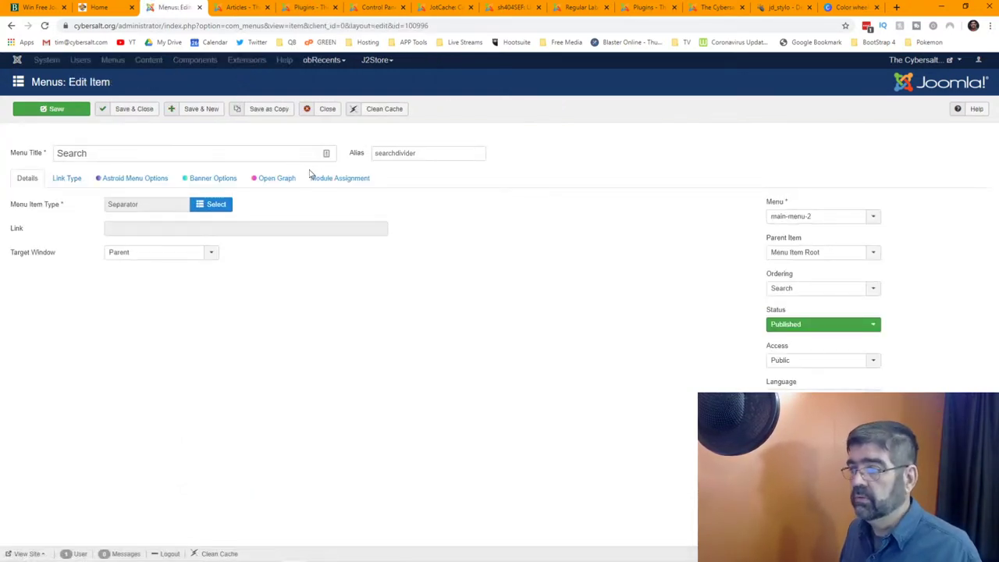
pyautogui.click(165, 182)
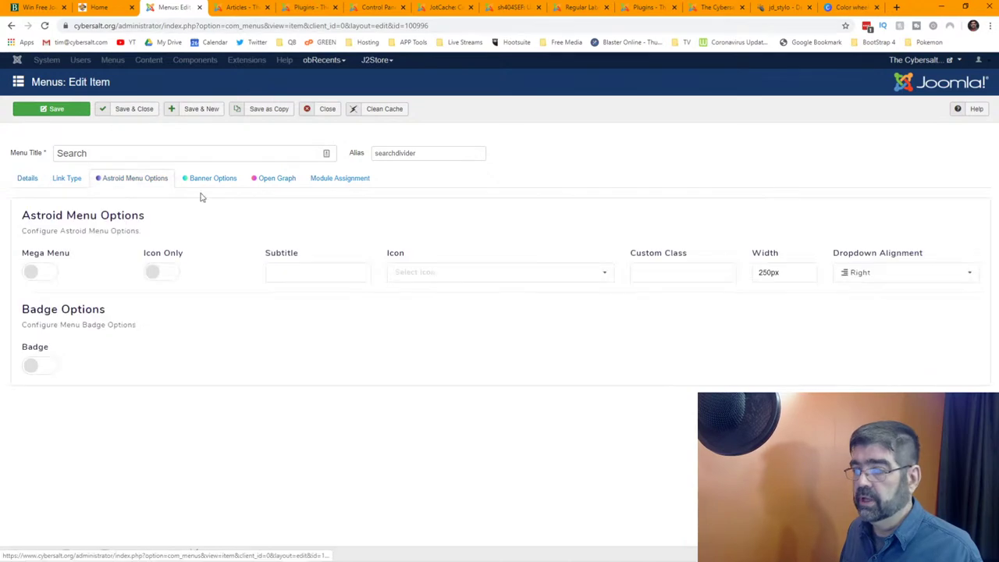
pyautogui.doubleClick(772, 272)
pyautogui.write('300px')
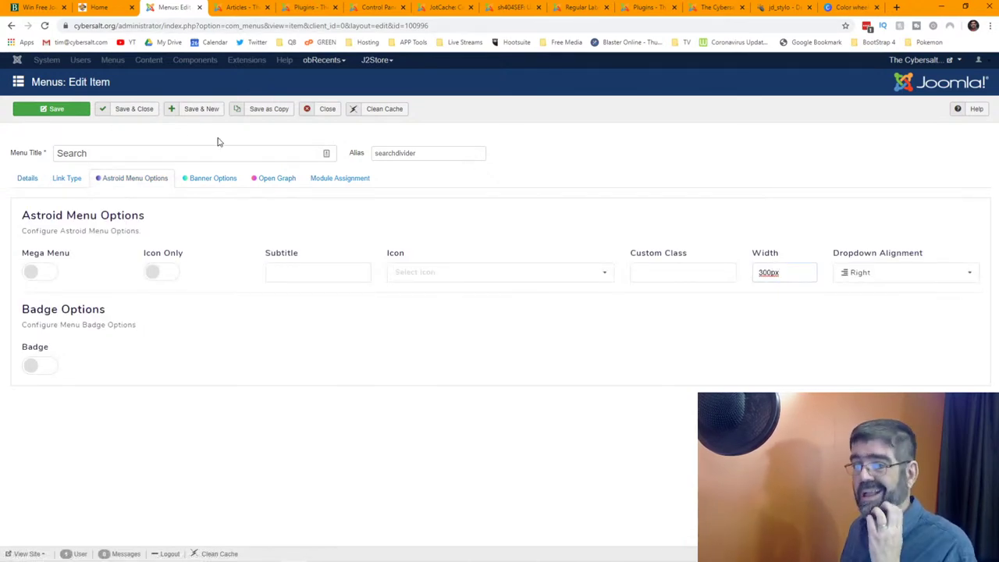
pyautogui.click(48, 108)
# Reload the home page and check the dropdown widths of Blogs, Inspiration, News and the remaining menu entries
pyautogui.click(102, 8)
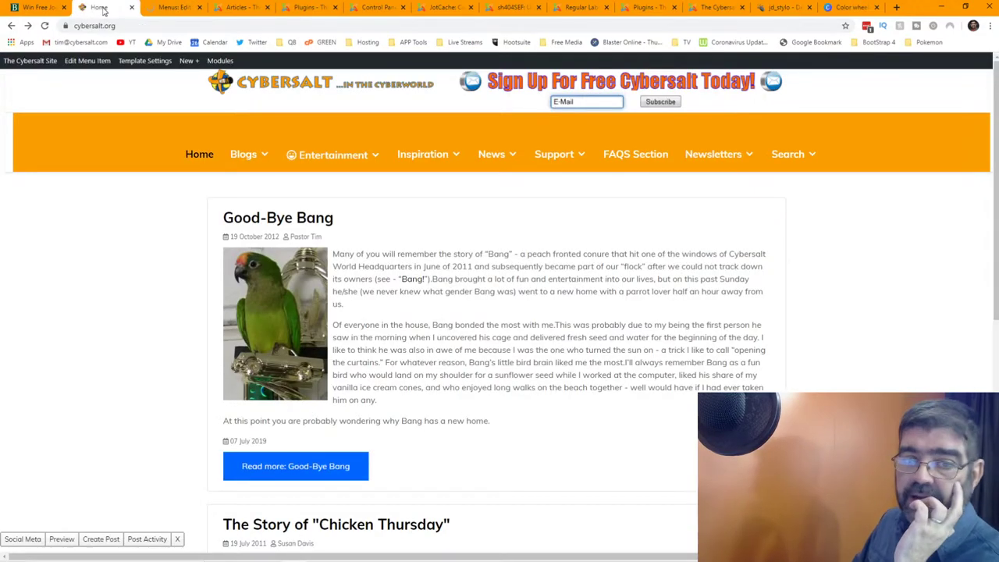
pyautogui.click(44, 26)
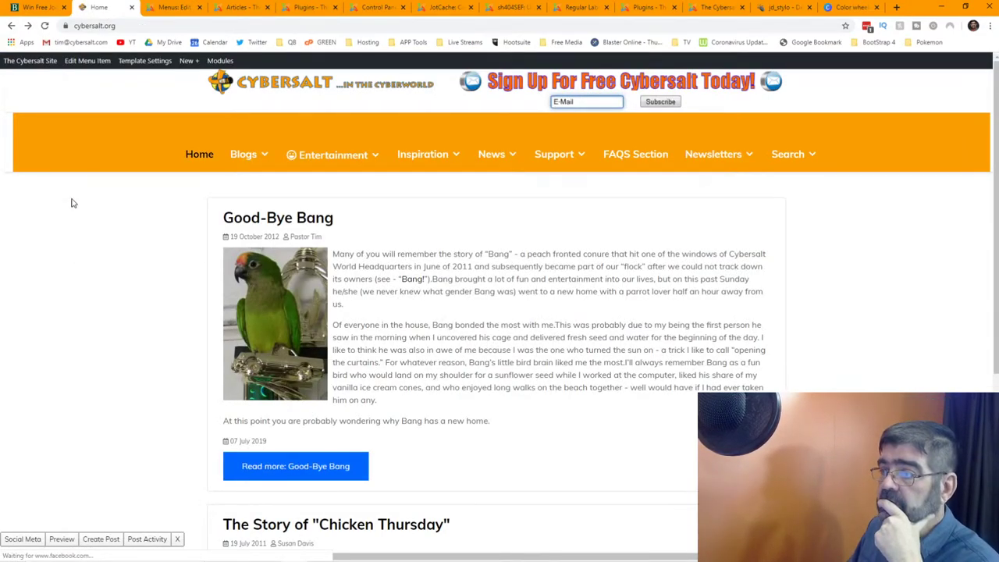
pyautogui.moveTo(251, 160)
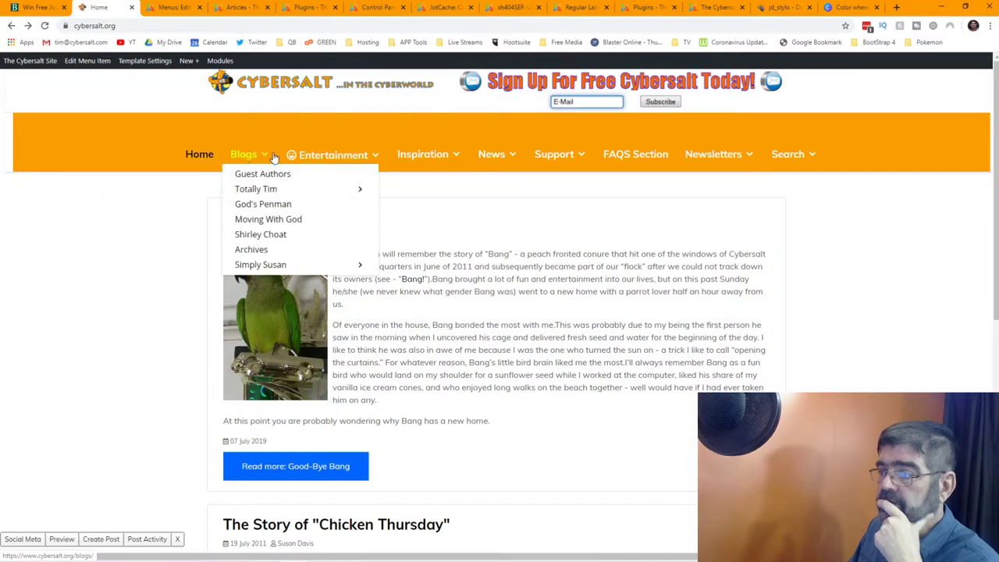
pyautogui.moveTo(409, 156)
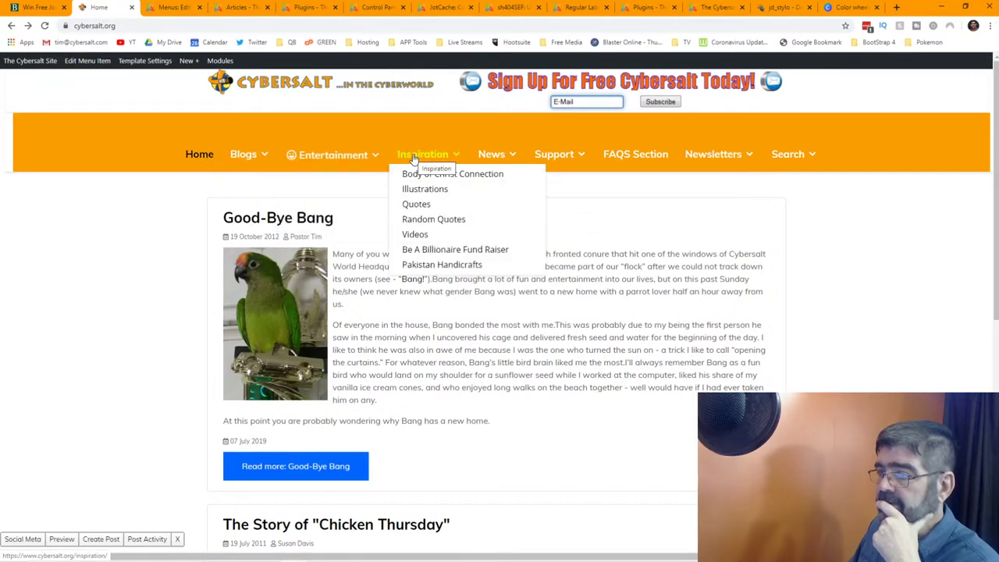
pyautogui.moveTo(495, 158)
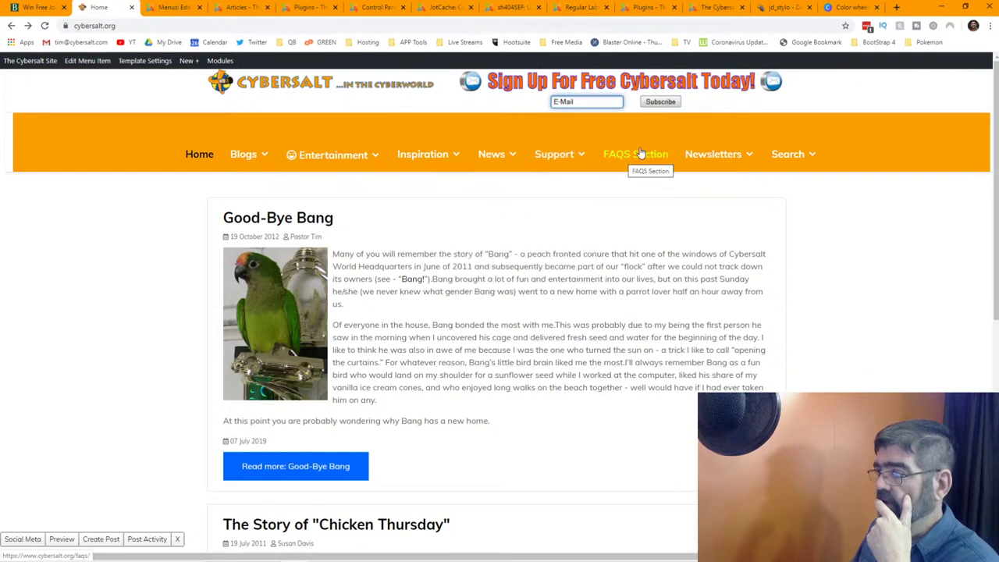
# Check how the Newsletters, Search and Support dropdowns line up with their top-level entries on the home page
pyautogui.moveTo(705, 155)
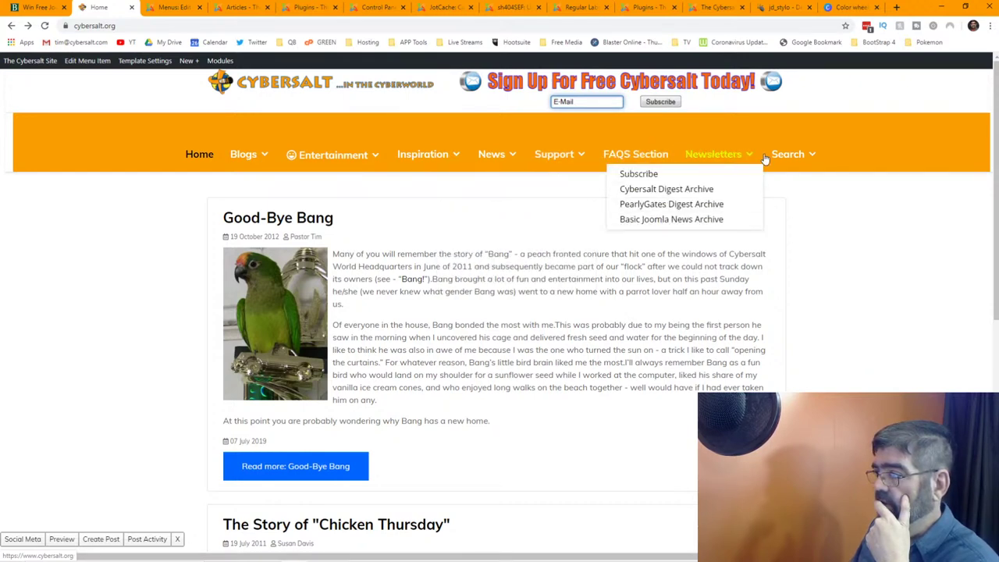
pyautogui.moveTo(777, 159)
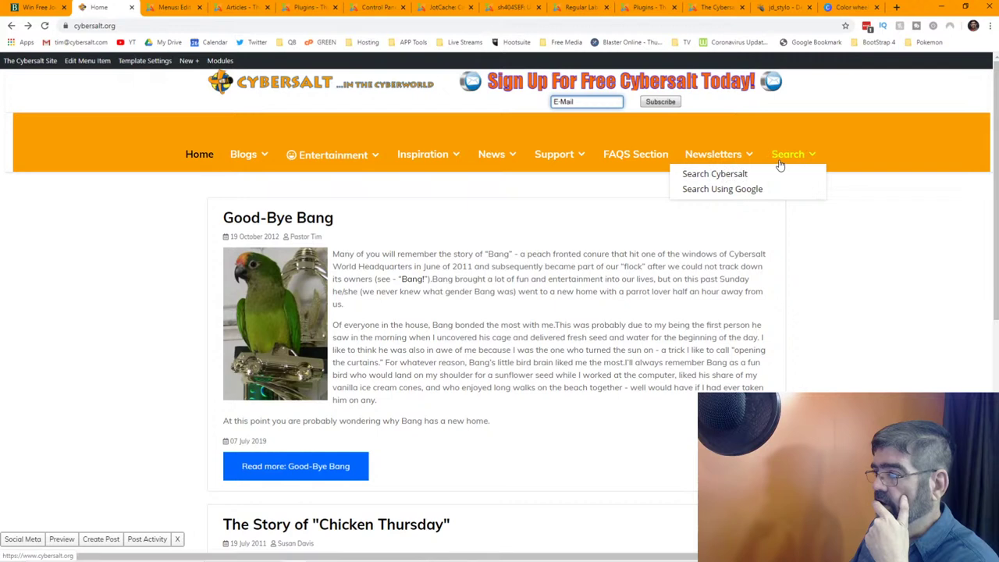
pyautogui.moveTo(747, 163)
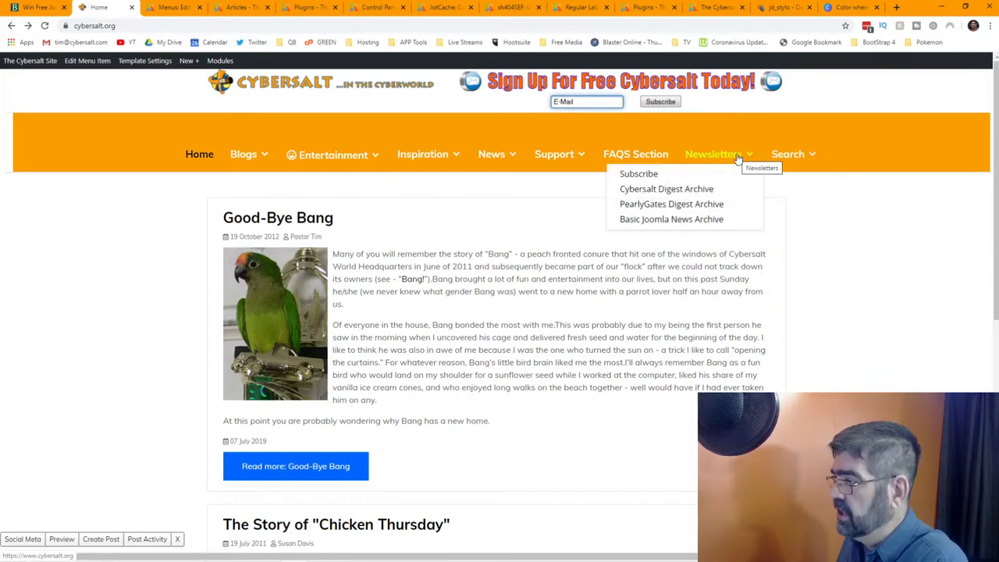
pyautogui.moveTo(553, 157)
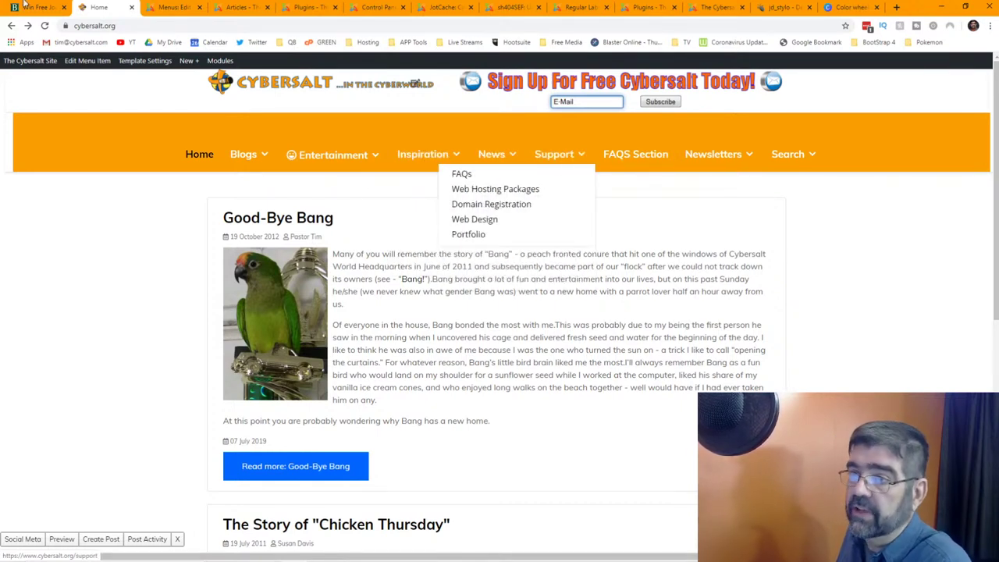
# Close the Search item, open the Support menu item, set its Astroid dropdown alignment to Center, and save it
pyautogui.click(172, 8)
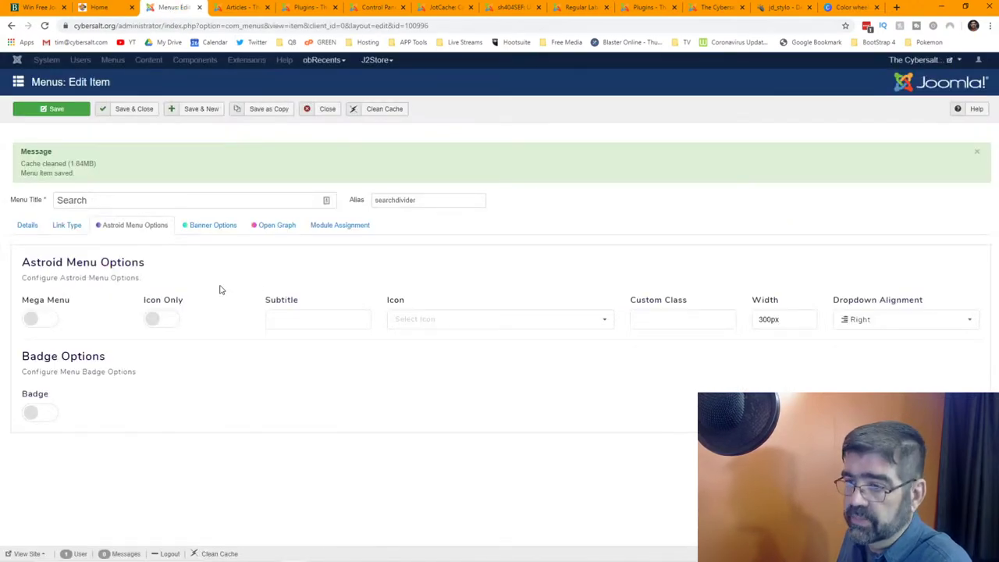
pyautogui.click(325, 116)
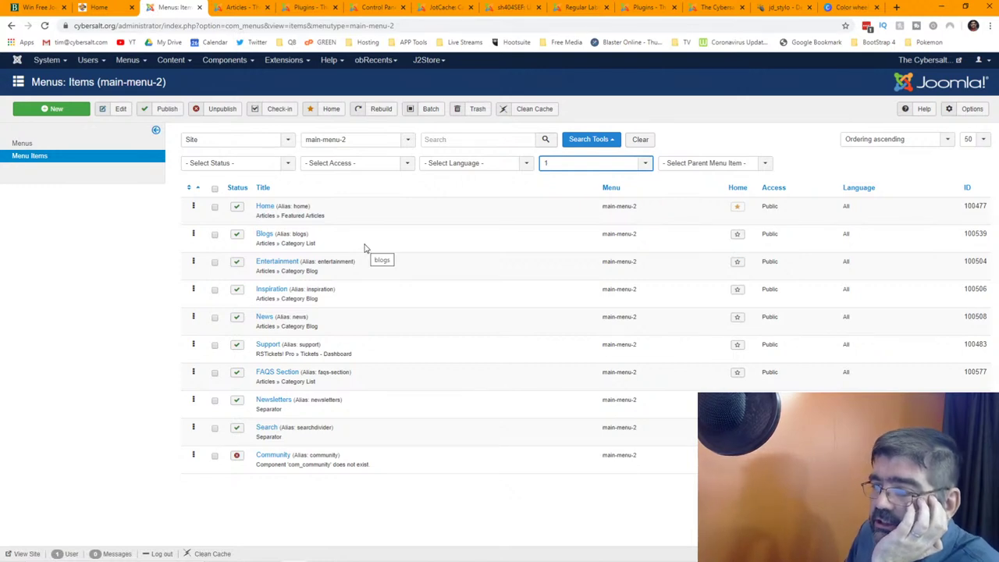
pyautogui.click(263, 345)
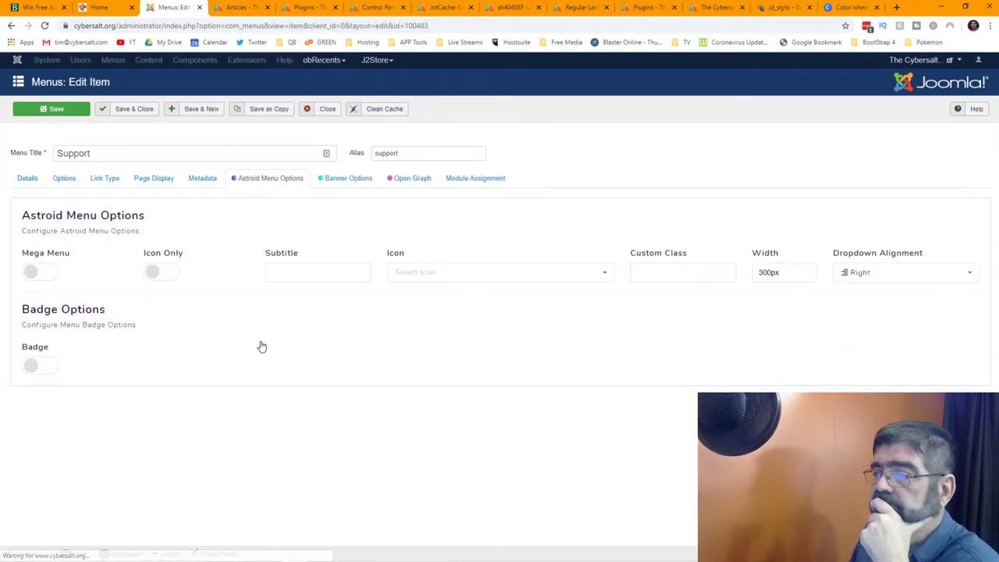
pyautogui.click(349, 181)
pyautogui.click(269, 178)
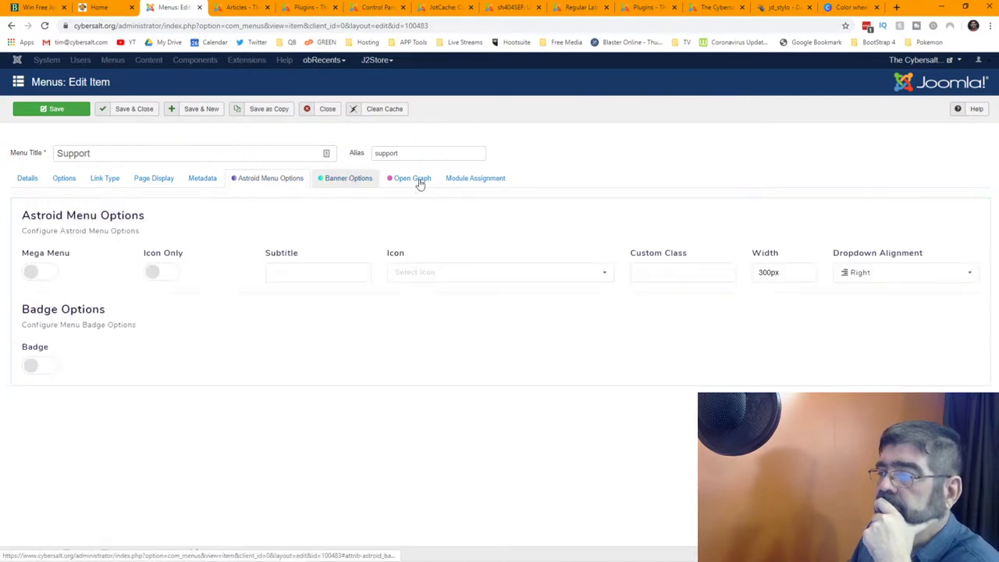
pyautogui.click(888, 269)
pyautogui.click(867, 339)
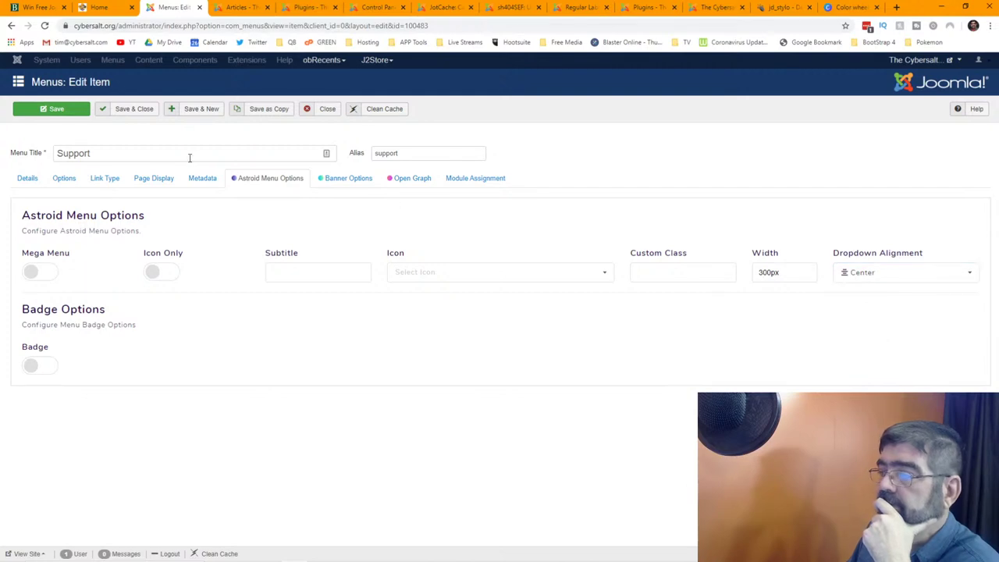
pyautogui.click(58, 110)
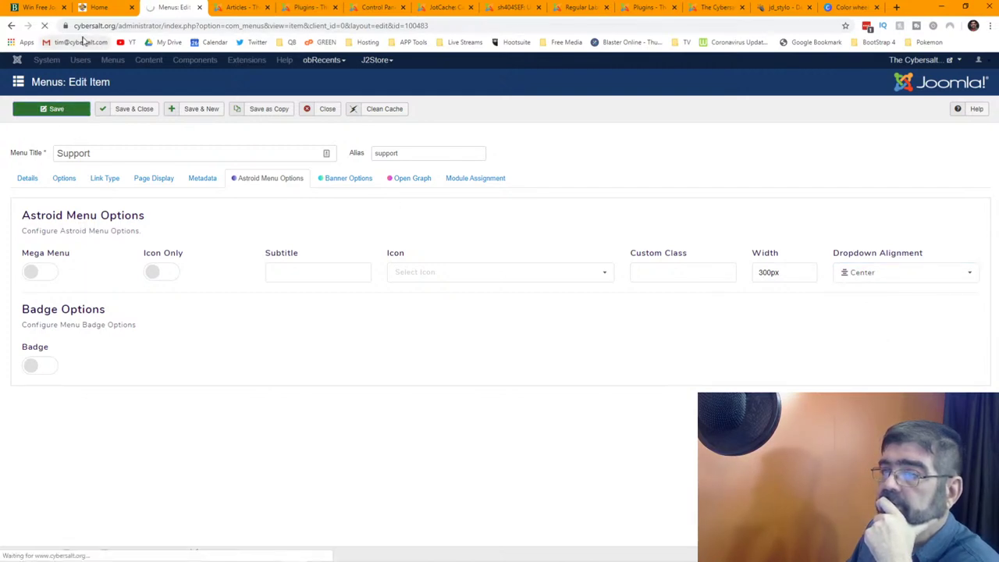
# Reload the home page and check the dropdown alignment of every top-level entry from Blogs to Search
pyautogui.click(99, 8)
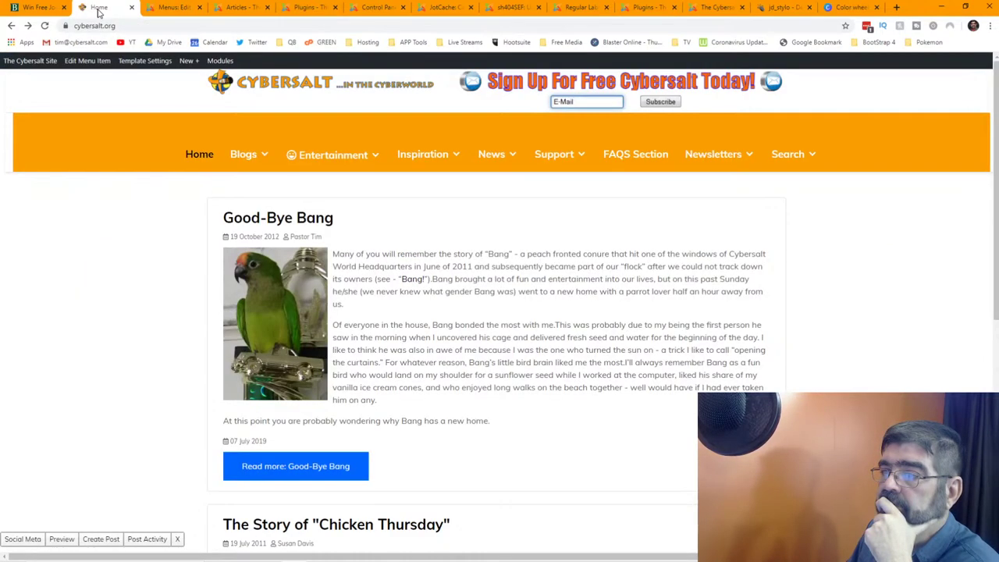
pyautogui.click(44, 26)
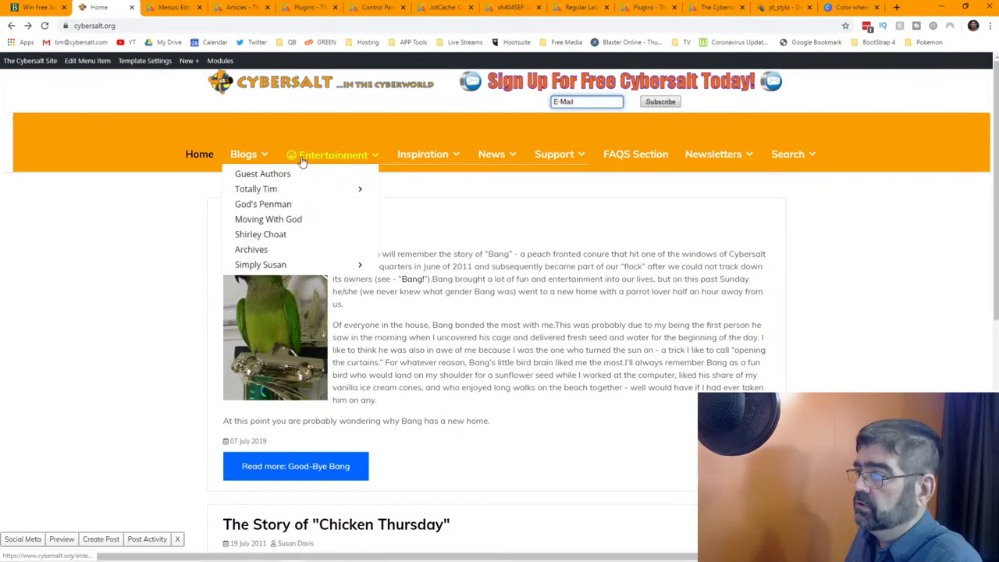
pyautogui.moveTo(438, 168)
pyautogui.moveTo(551, 161)
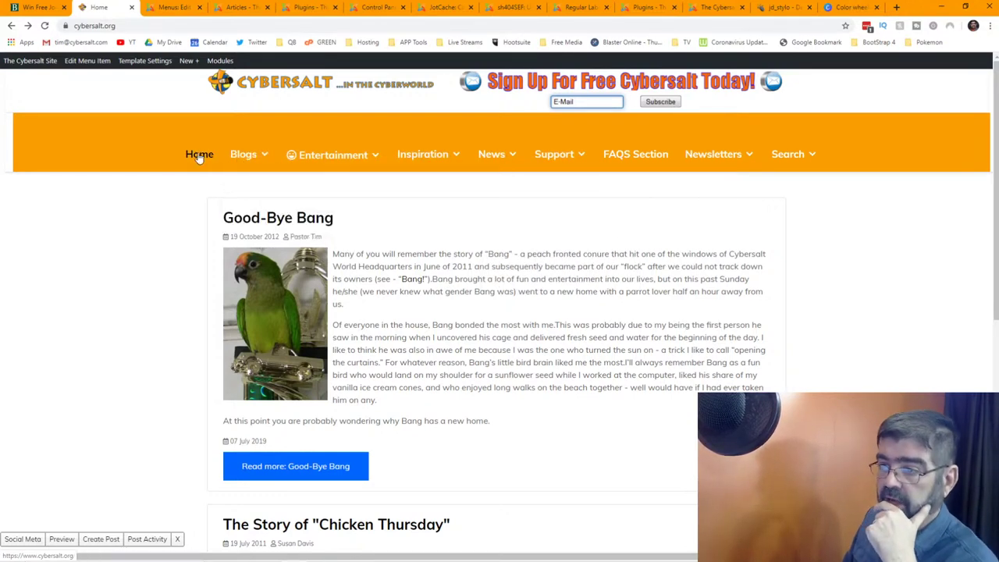
pyautogui.moveTo(246, 156)
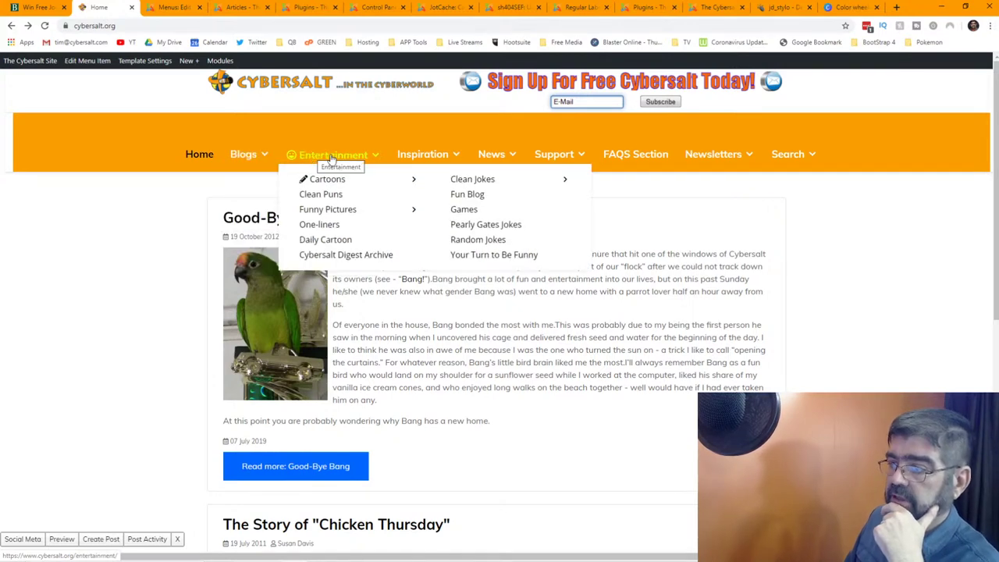
pyautogui.moveTo(491, 160)
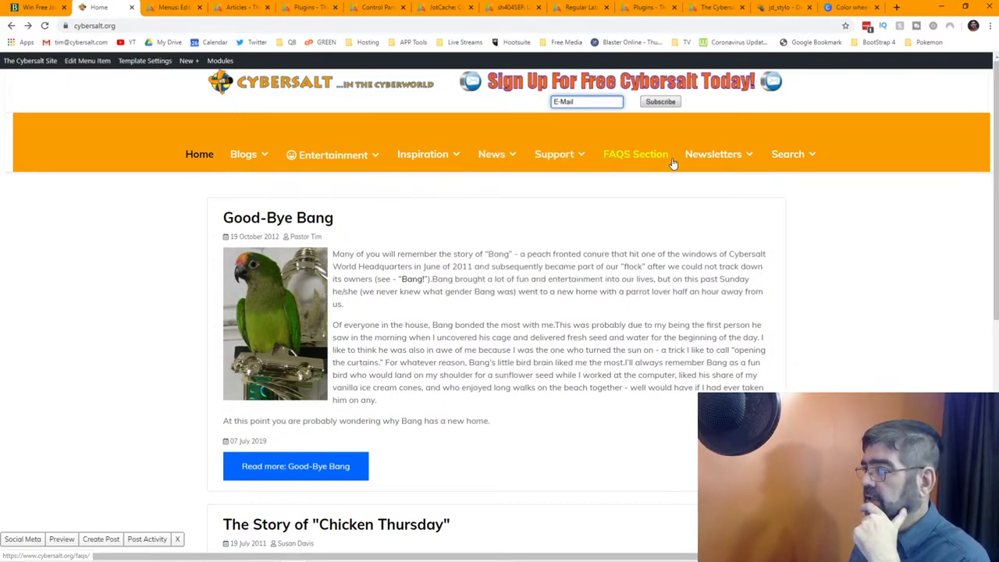
pyautogui.moveTo(705, 163)
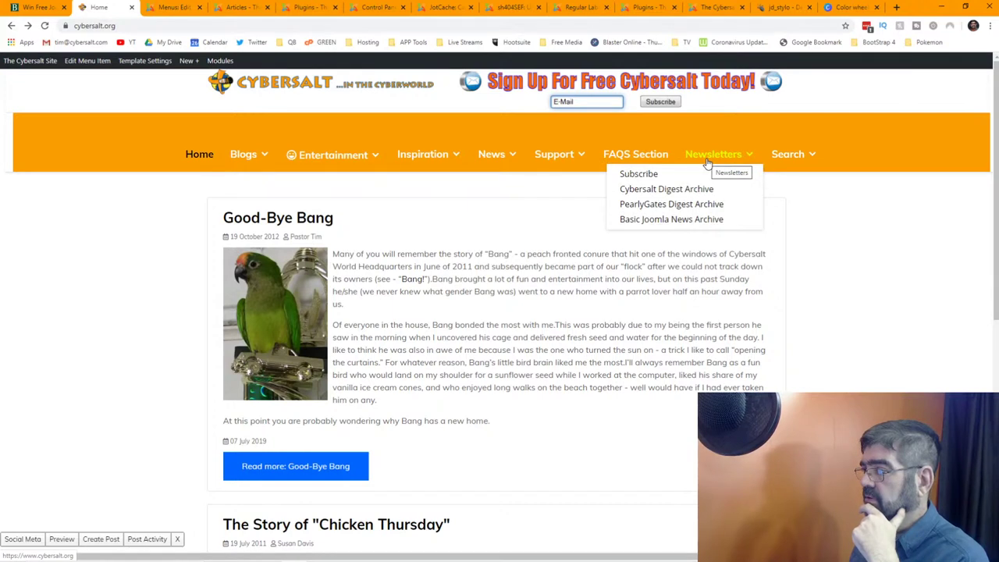
pyautogui.moveTo(785, 160)
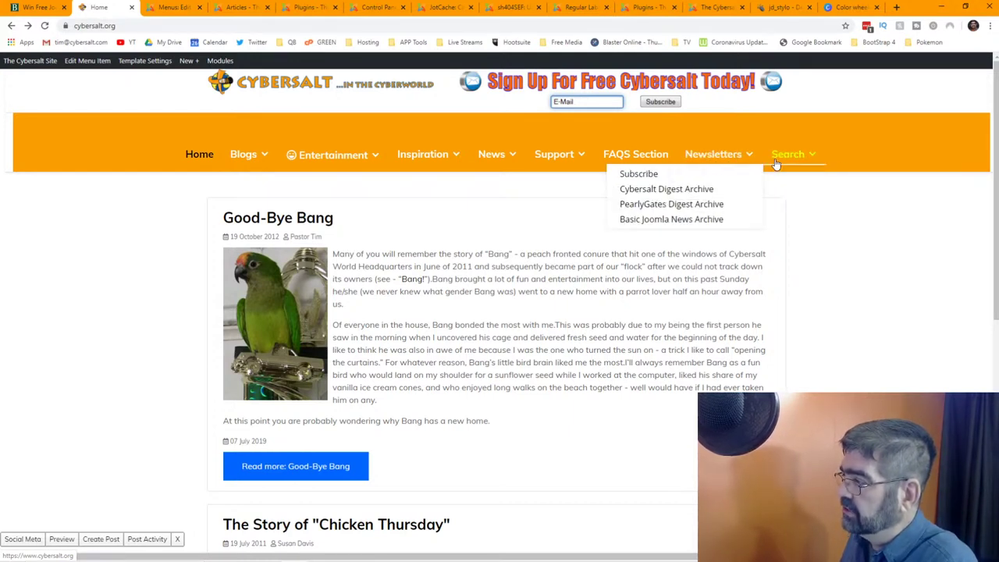
pyautogui.moveTo(378, 170)
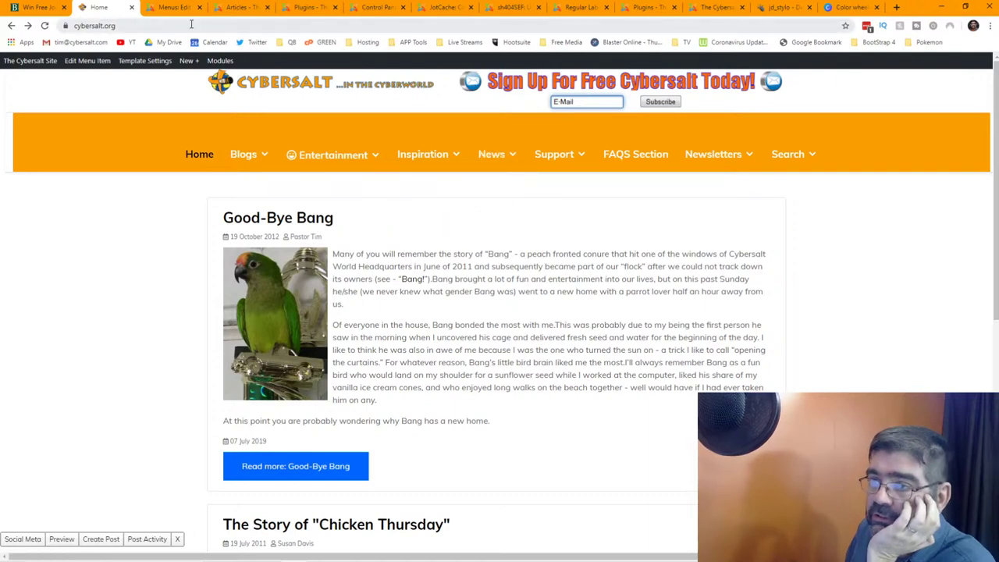
# Close the Support item, open the News menu item, set its Astroid dropdown alignment to Center, and save and close it
pyautogui.click(173, 9)
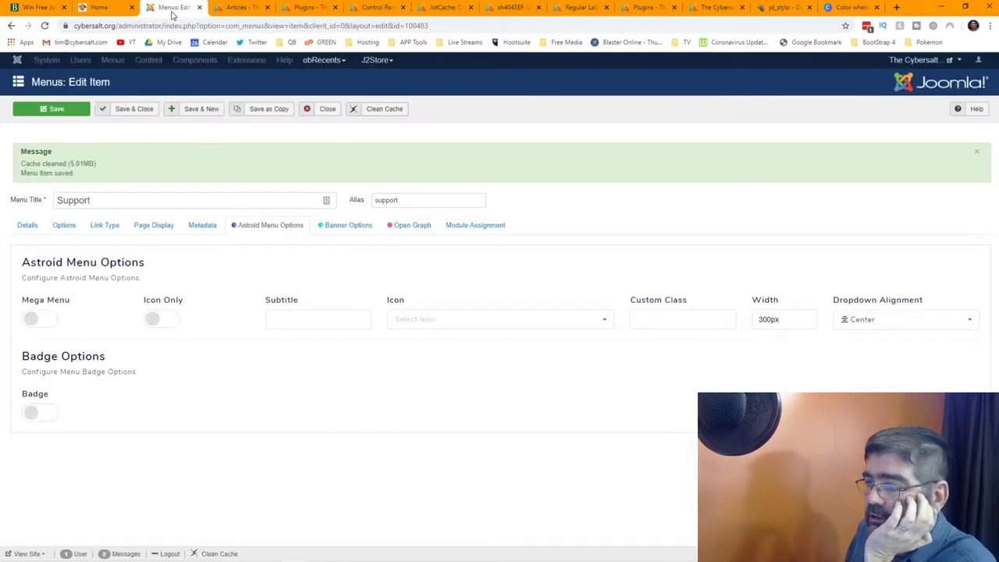
pyautogui.click(326, 110)
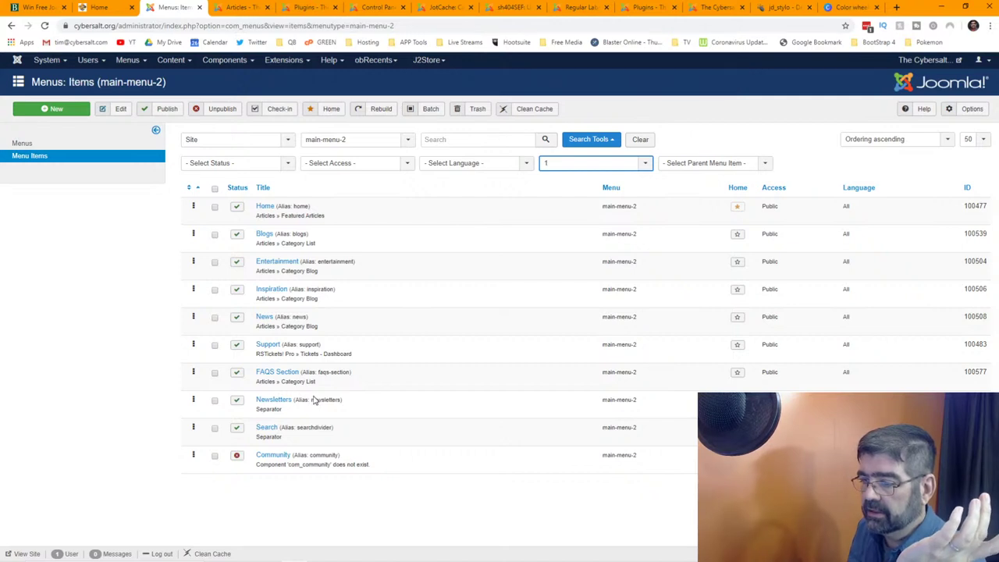
pyautogui.click(260, 318)
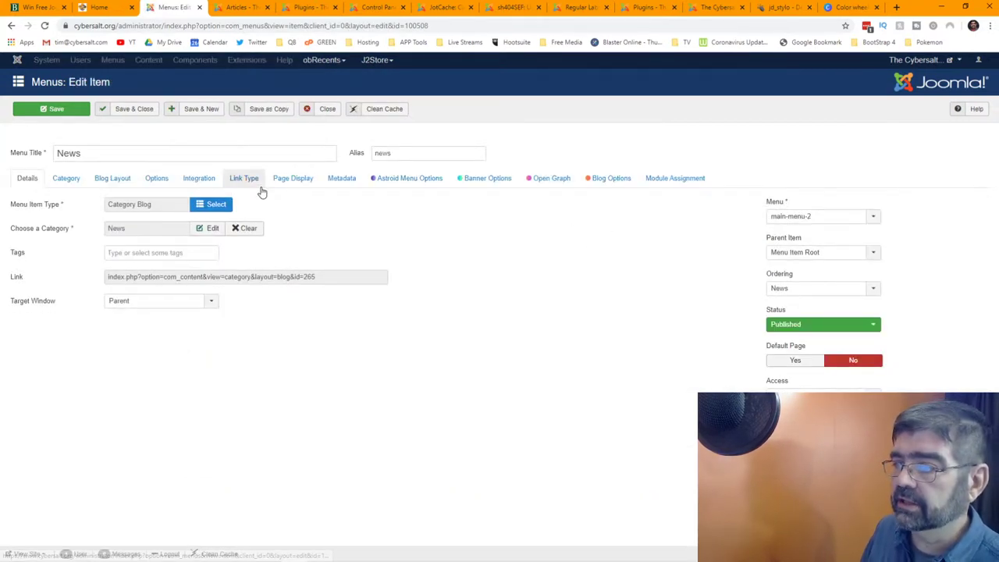
pyautogui.click(401, 180)
pyautogui.click(895, 271)
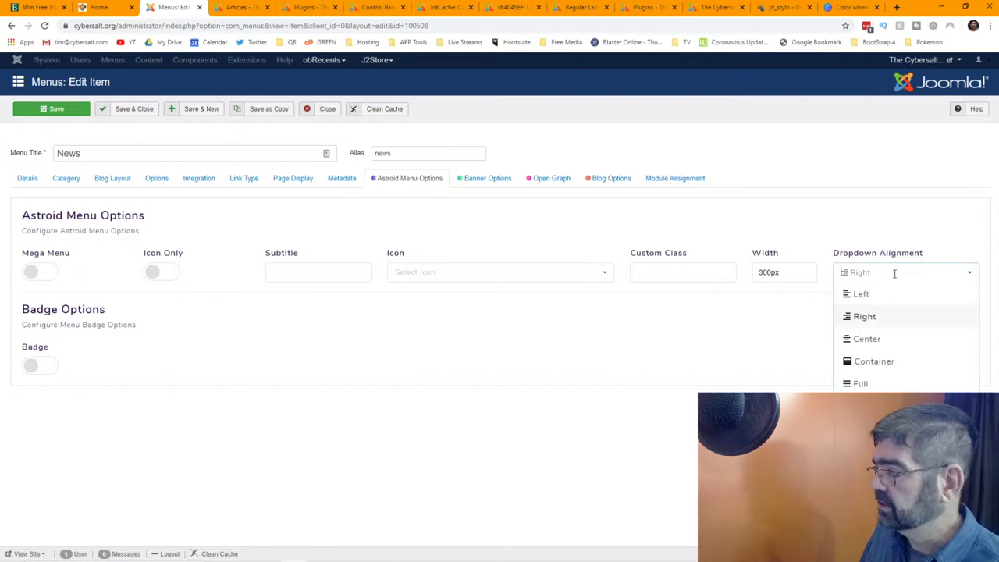
pyautogui.click(866, 339)
pyautogui.click(133, 113)
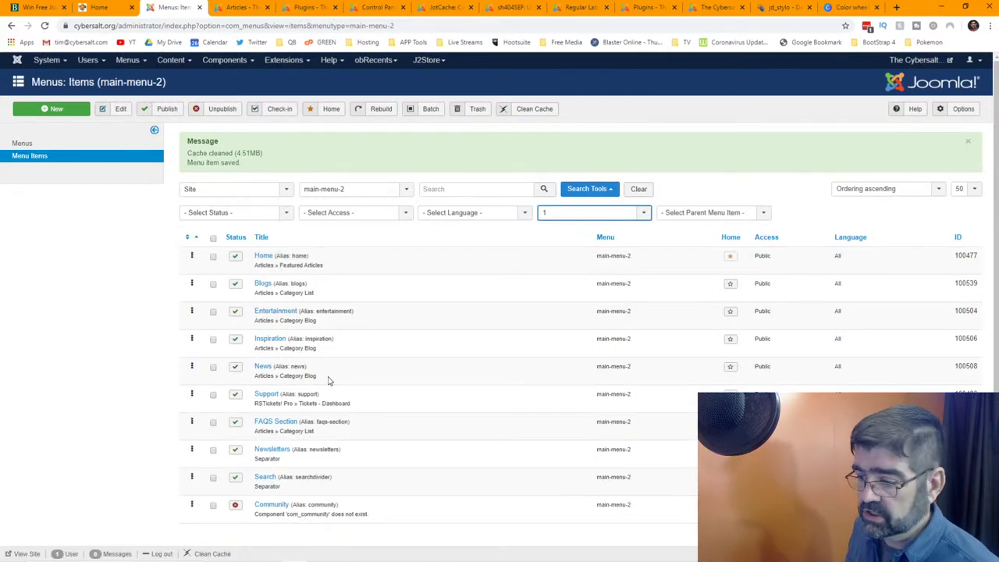
# Set the Search separator item's Astroid dropdown width to 260px, save it, and check the dropdown on the reloaded home page
pyautogui.click(264, 478)
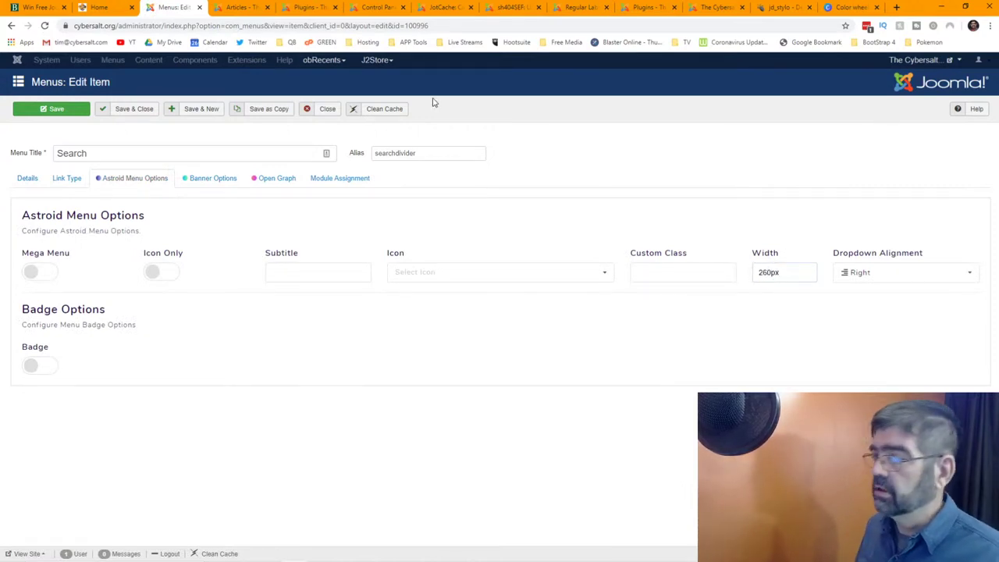
pyautogui.click(46, 113)
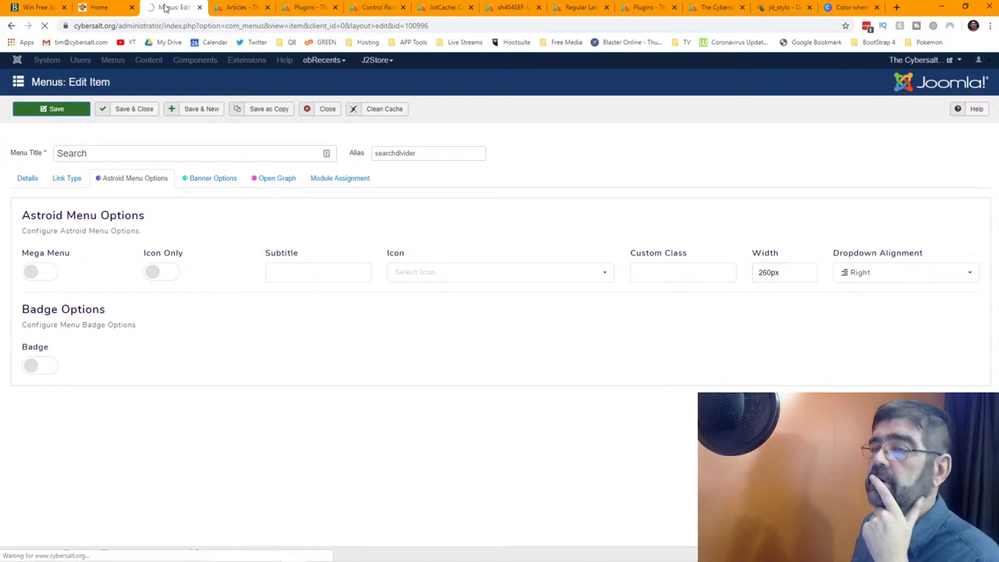
pyautogui.click(99, 7)
pyautogui.click(45, 26)
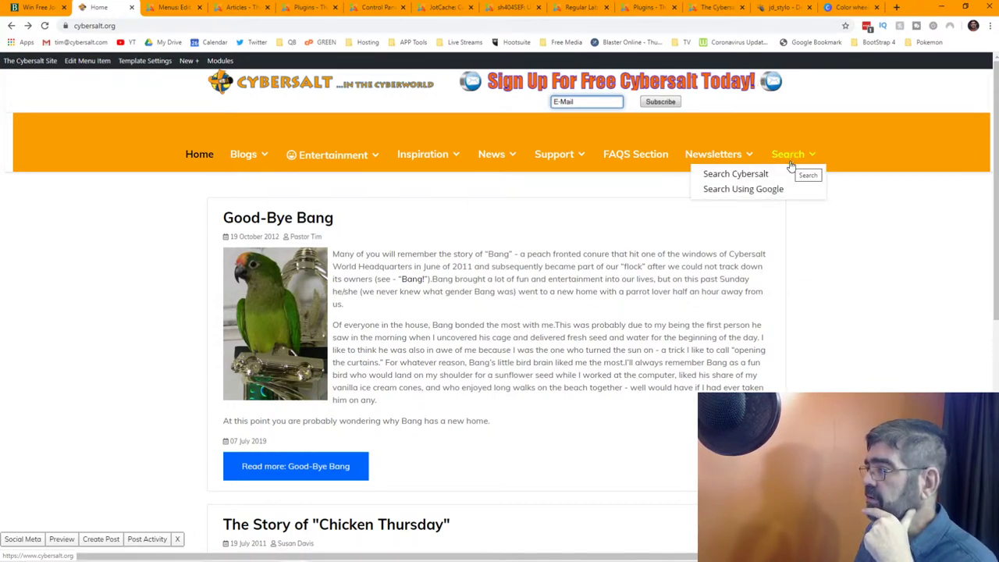
pyautogui.moveTo(727, 160)
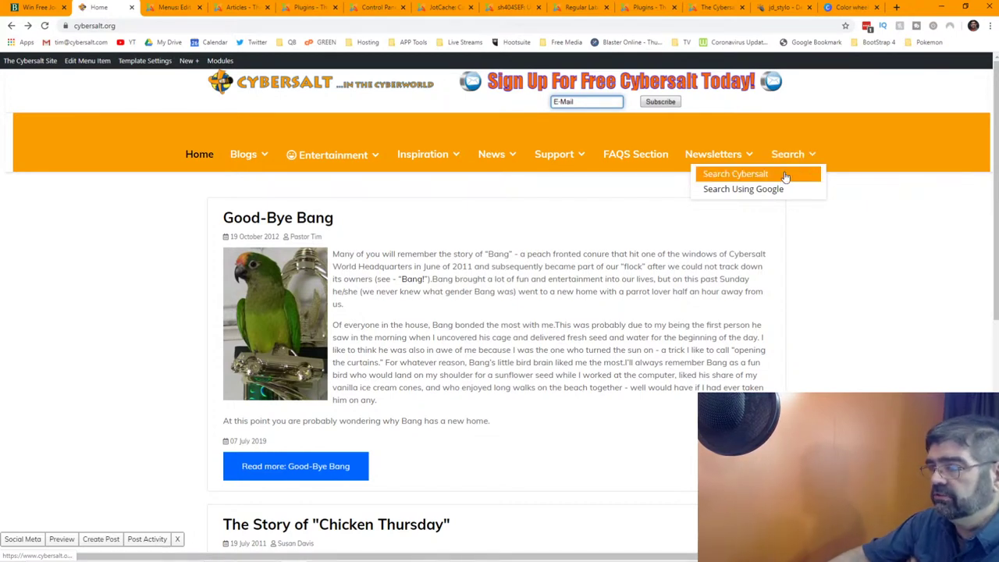
# Test the Search Using Google and Search Cybersalt links from the Search dropdown and compare the pages they open
pyautogui.click(783, 190)
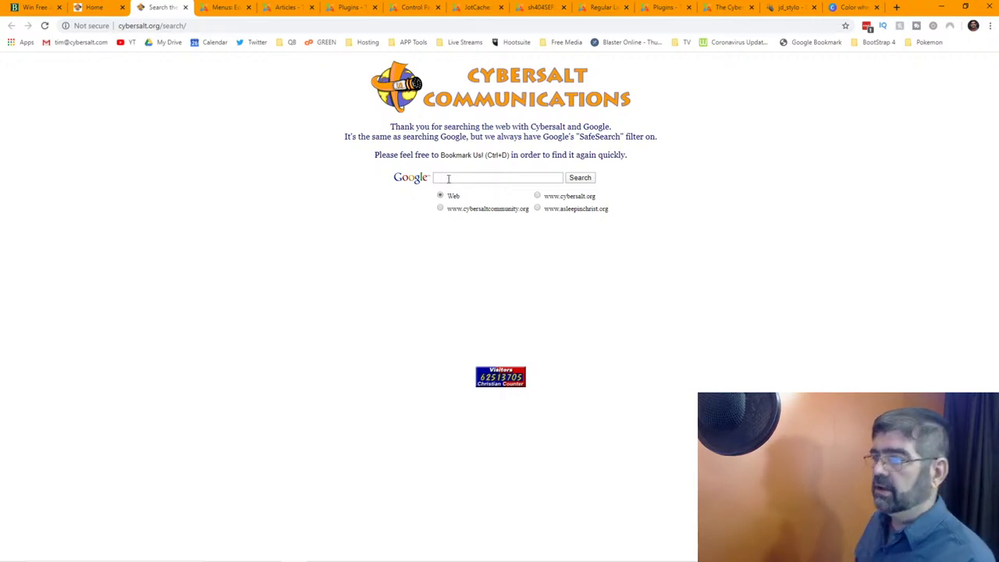
pyautogui.click(93, 7)
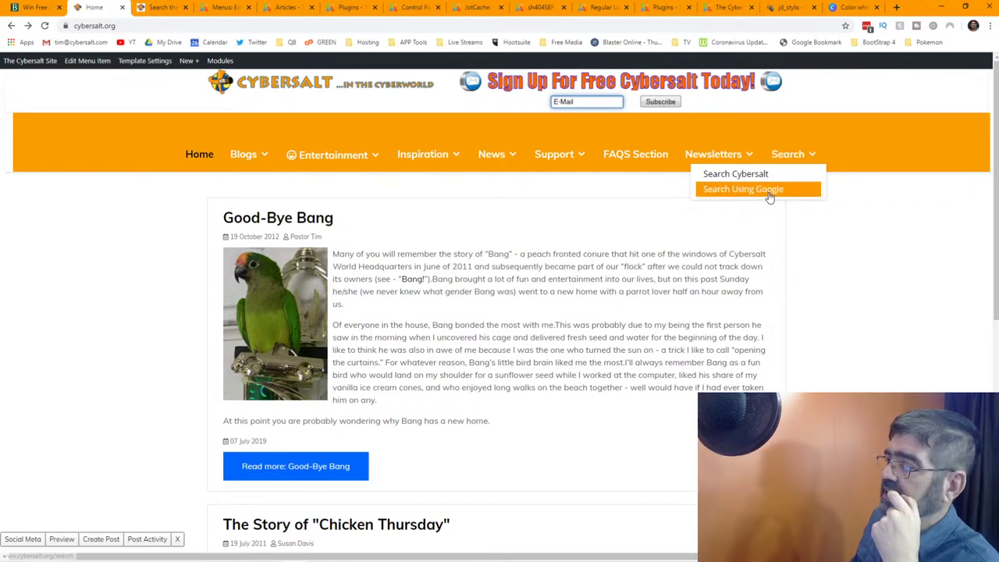
pyautogui.click(759, 180)
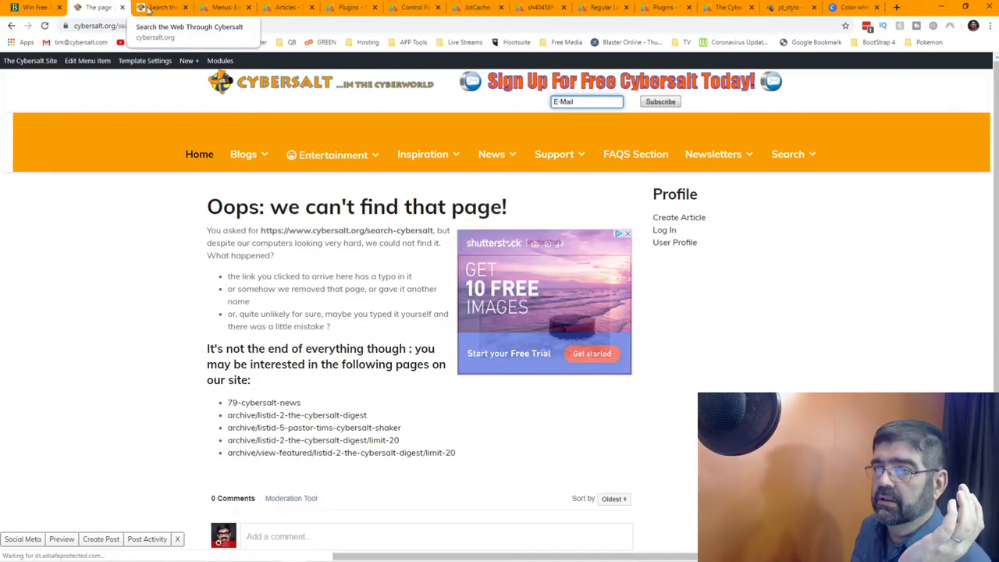
pyautogui.click(147, 9)
pyautogui.click(99, 9)
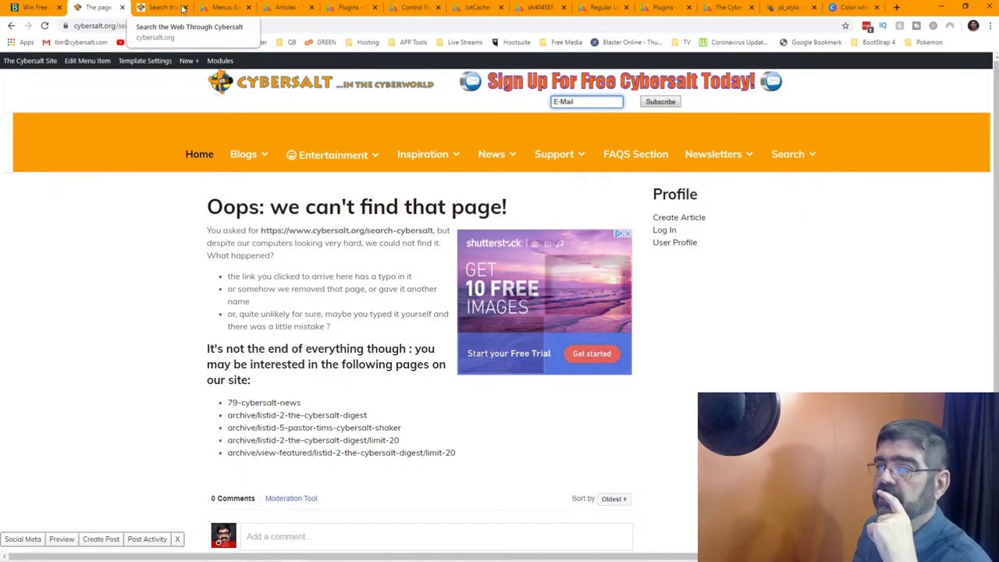
# Set the Search item's Astroid dropdown width to 210px, save it, and return to the site page
pyautogui.click(234, 7)
pyautogui.click(760, 319)
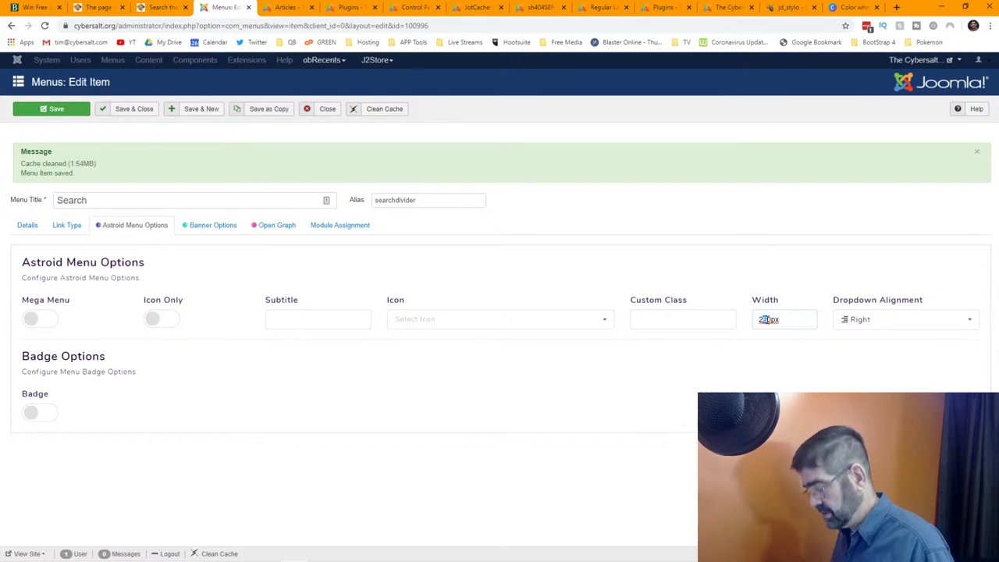
pyautogui.write('1')
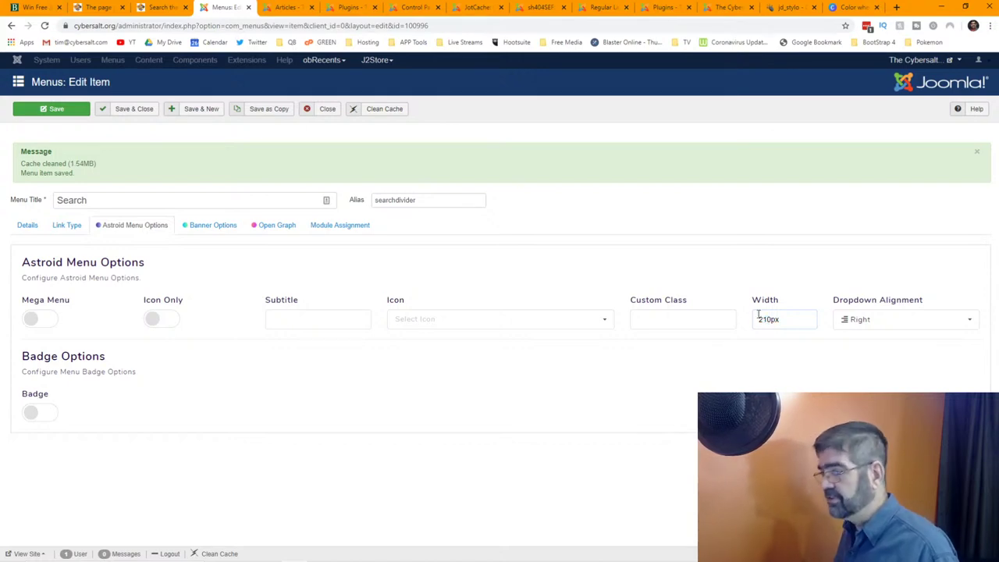
pyautogui.click(48, 108)
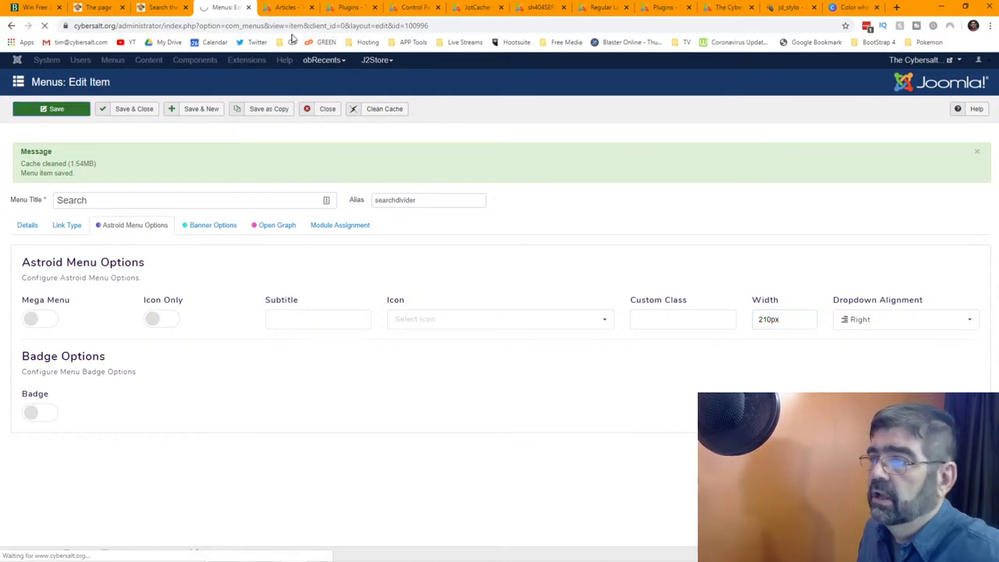
pyautogui.click(97, 7)
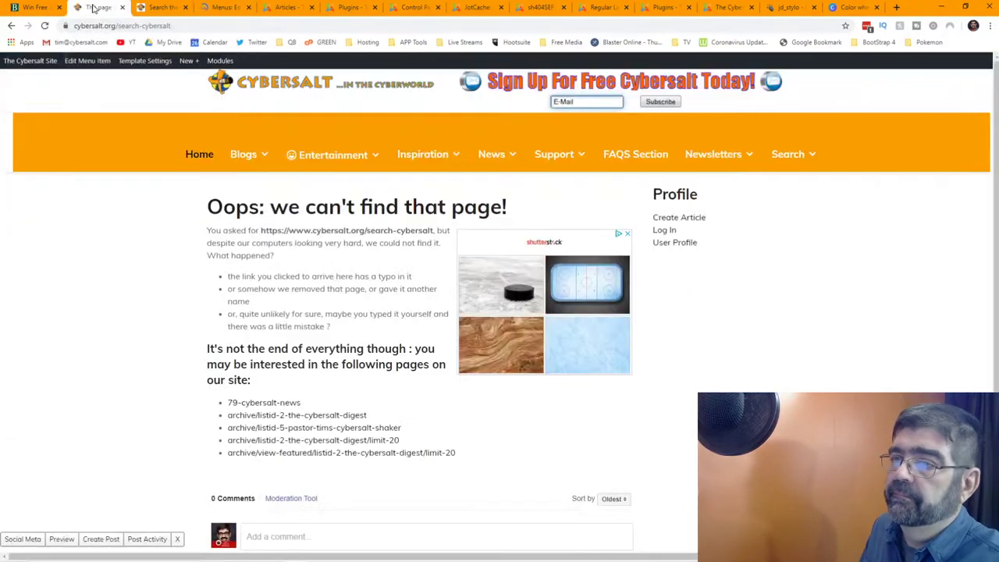
# Return to the site's home page and test the Search Cybersalt link from the Search dropdown
pyautogui.click(198, 154)
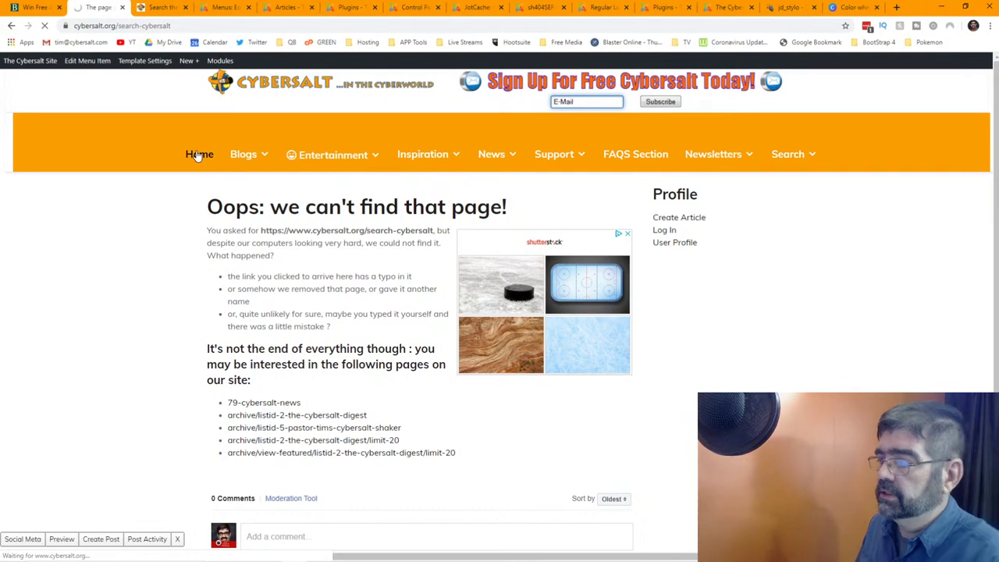
pyautogui.moveTo(800, 154)
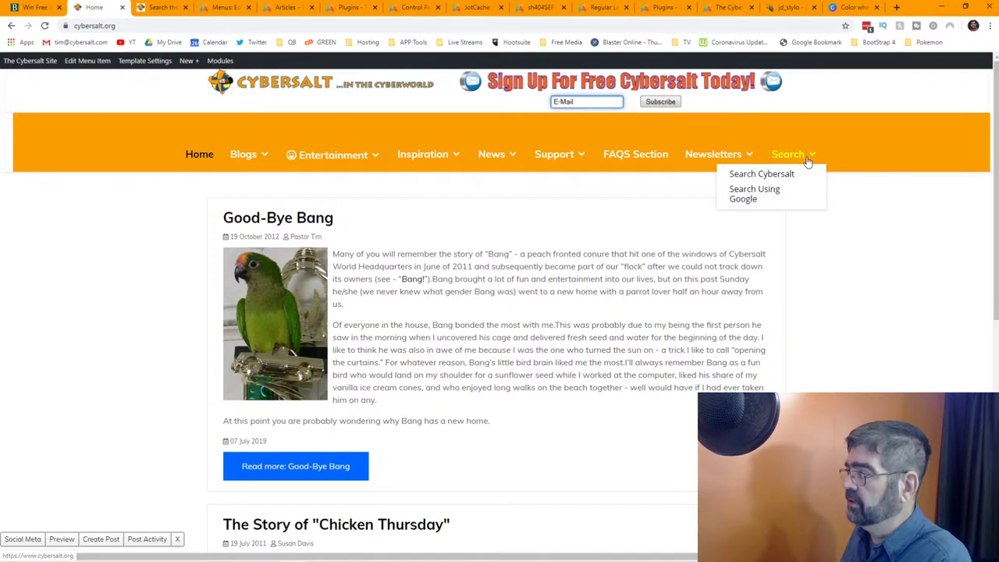
pyautogui.click(771, 175)
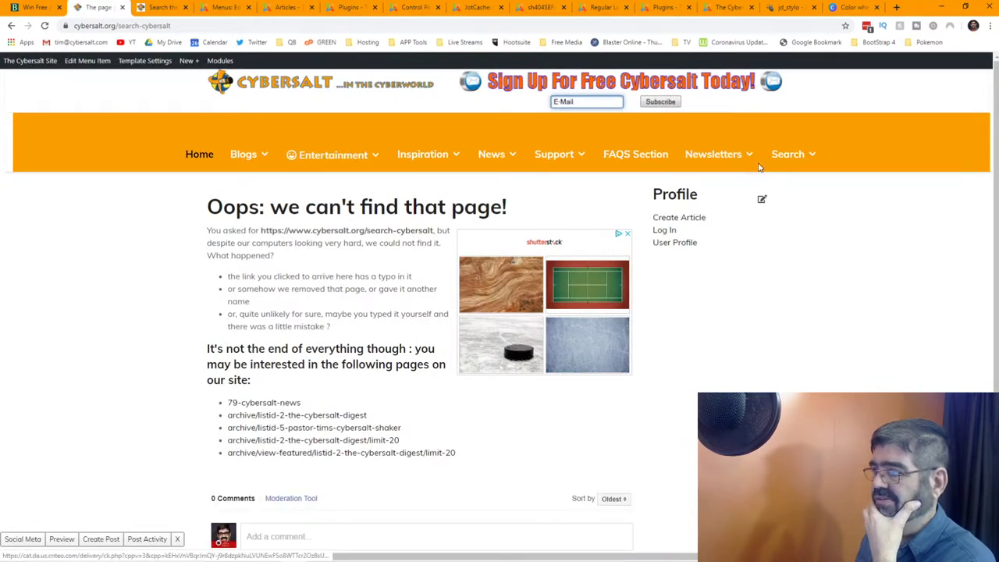
# Open Search Using Google from the Search dropdown and test it with a web search for "funny cat pictures"
pyautogui.click(773, 194)
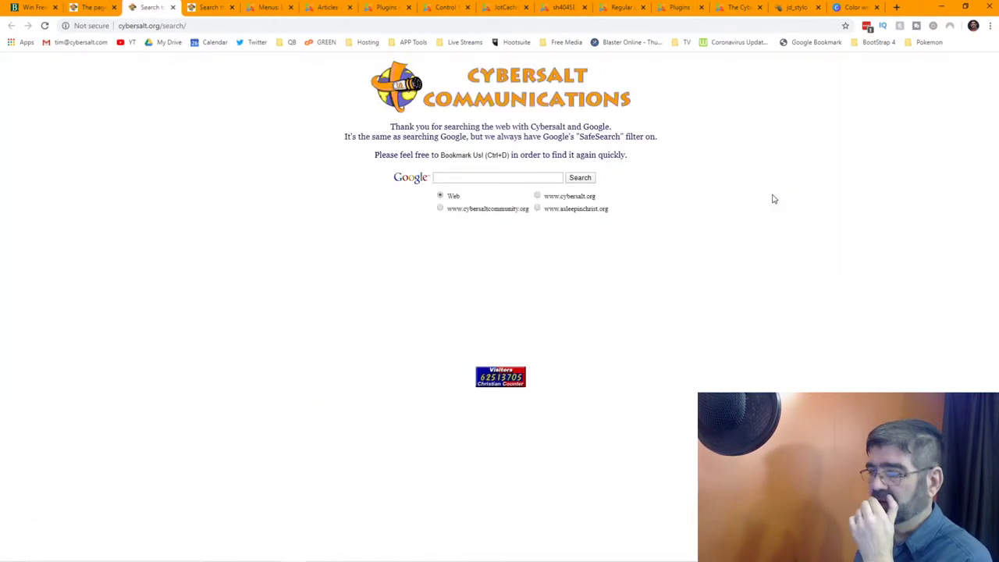
pyautogui.click(519, 178)
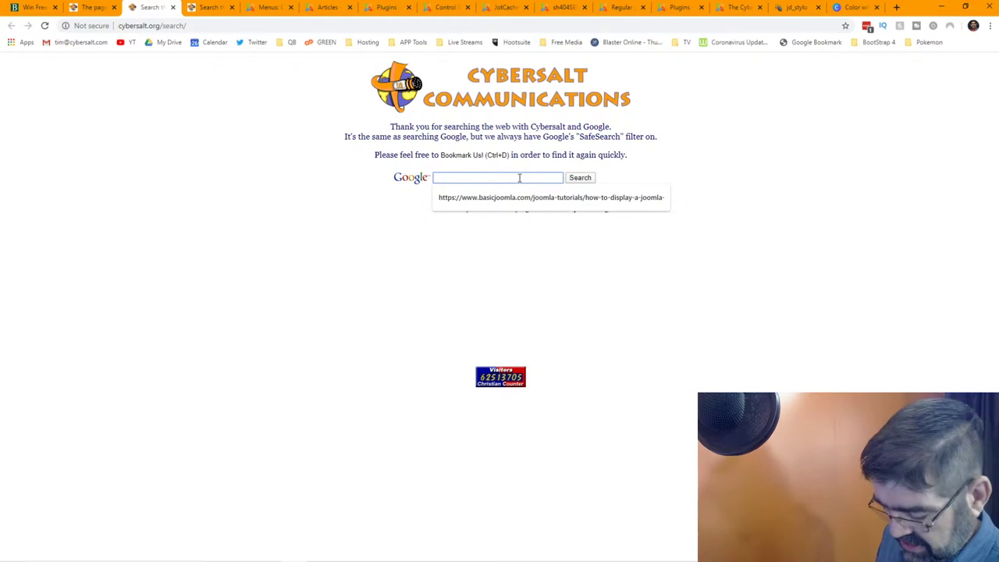
pyautogui.write('funny cat pictures')
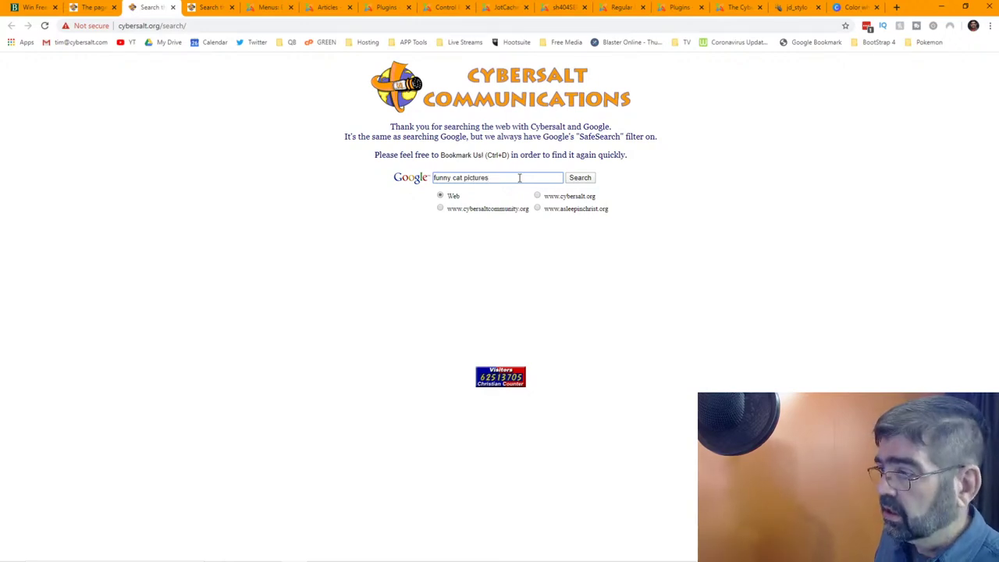
pyautogui.press('Return')
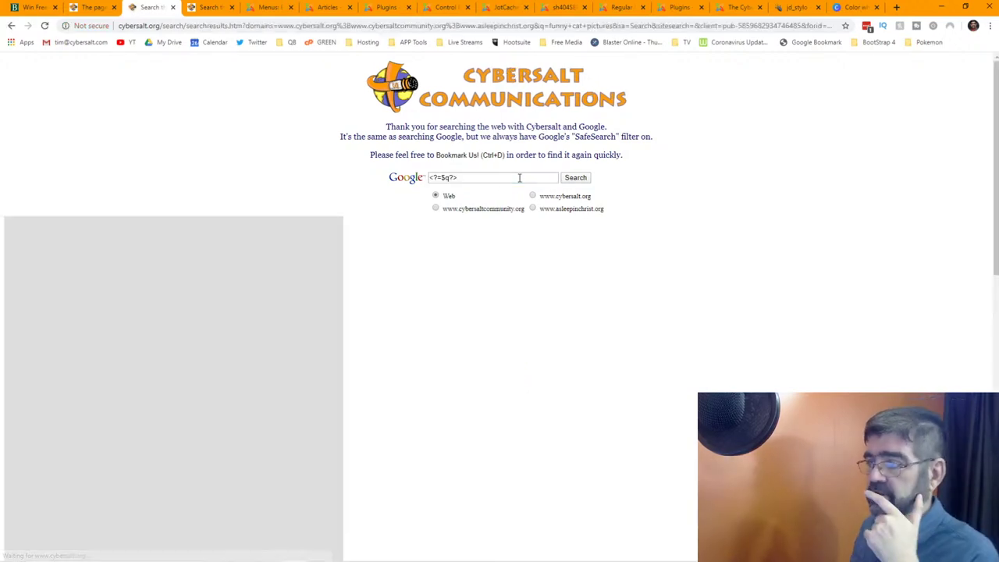
pyautogui.click(491, 178)
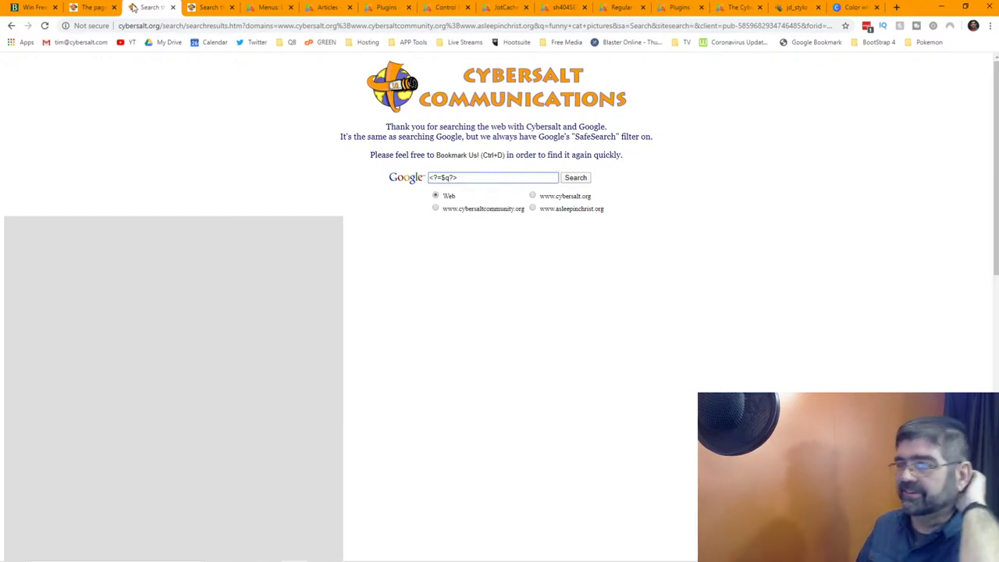
# Recheck the Search dropdown on the site page and return to the Search menu item's edit page in the Joomla administrator
pyautogui.click(93, 9)
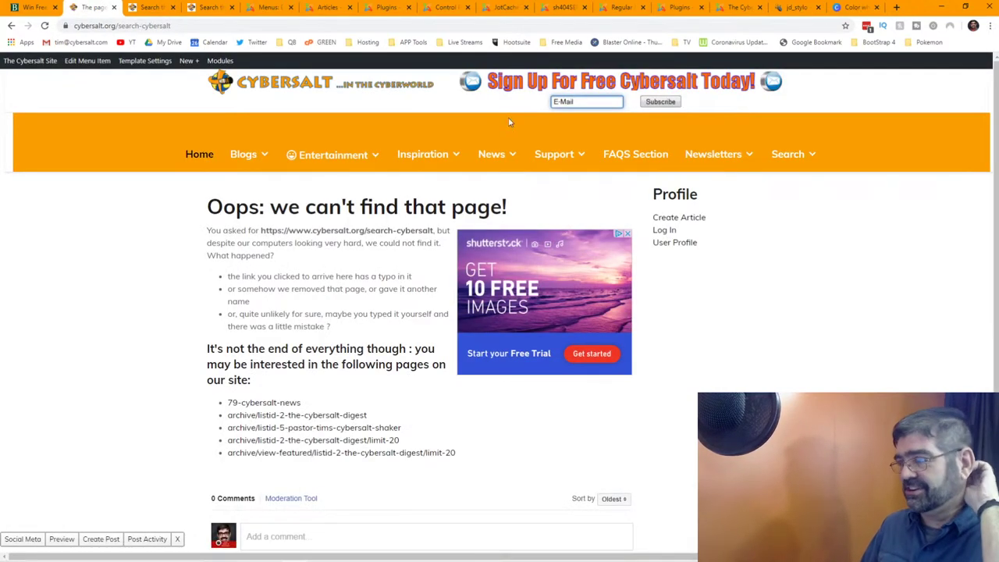
pyautogui.moveTo(803, 160)
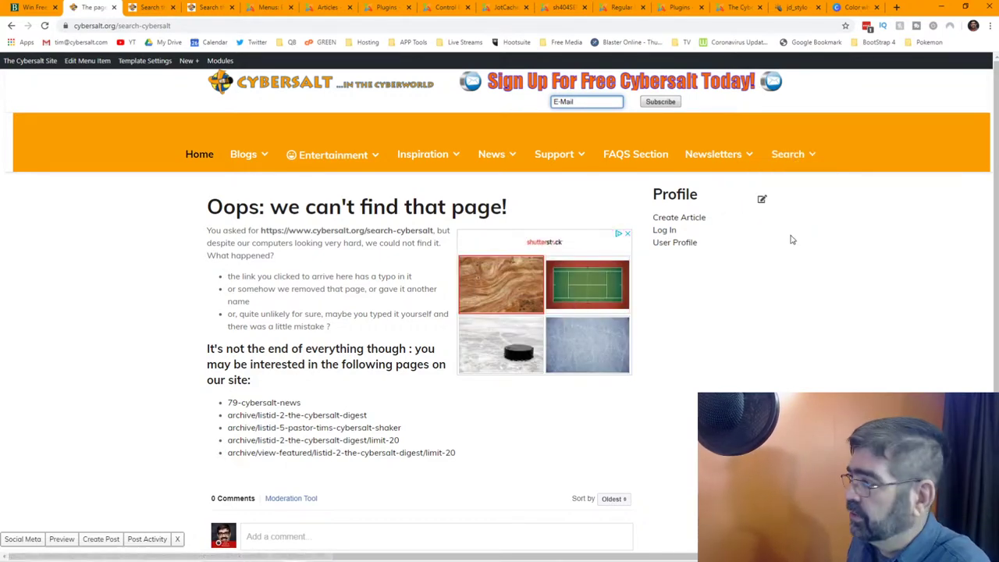
pyautogui.click(264, 8)
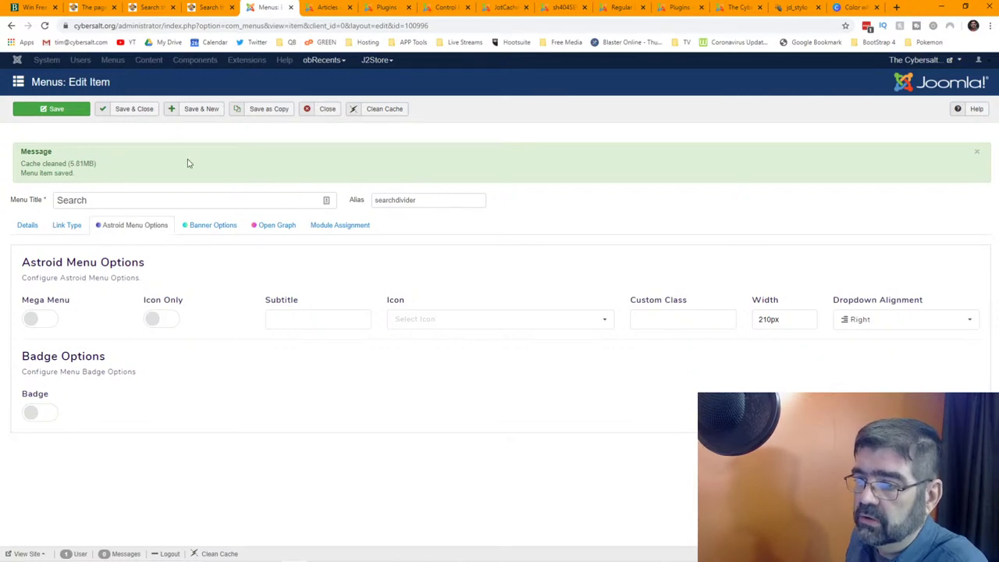
# Set the Search separator menu item's status to Unpublished, then save and close it
pyautogui.click(24, 227)
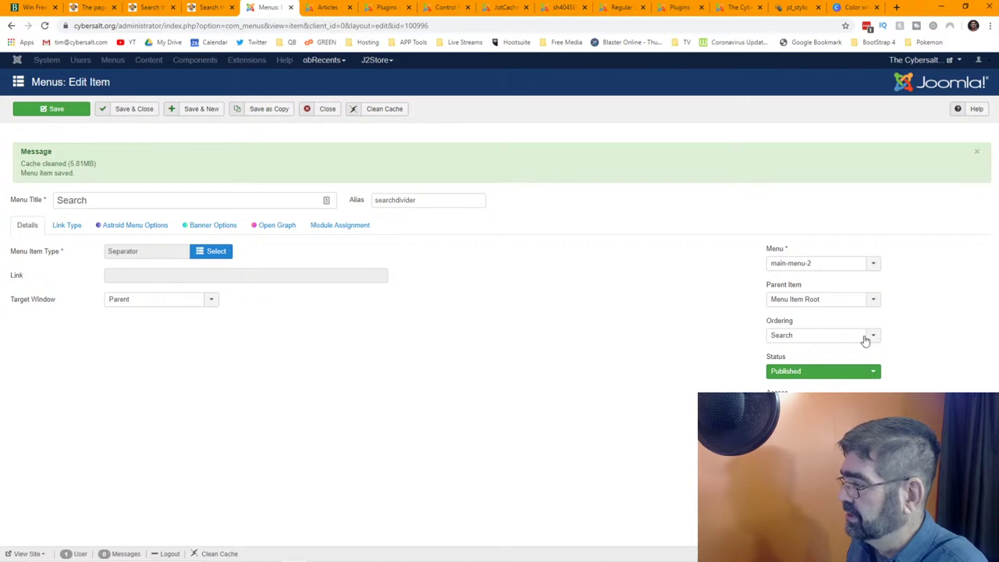
pyautogui.click(870, 373)
pyautogui.click(859, 383)
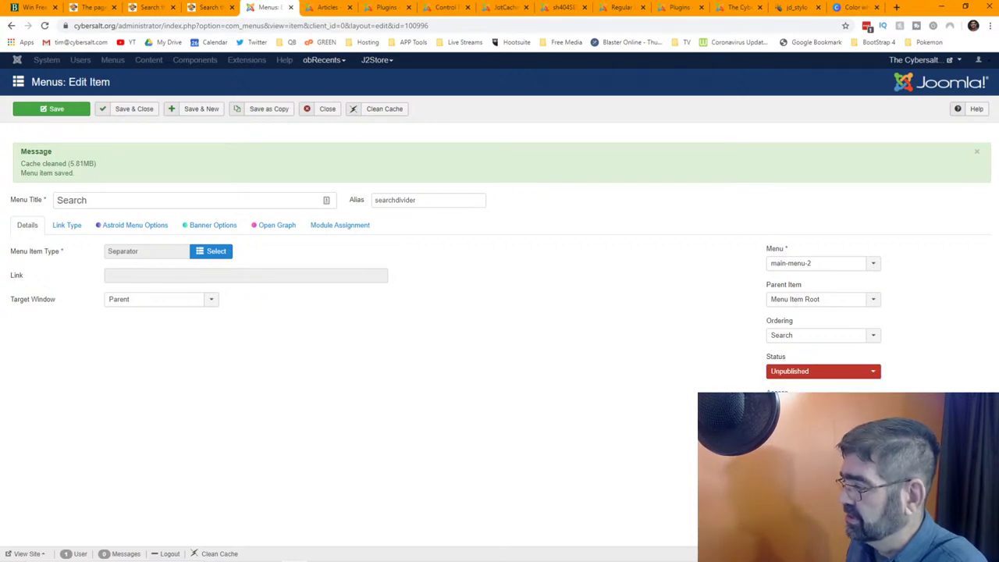
pyautogui.click(118, 114)
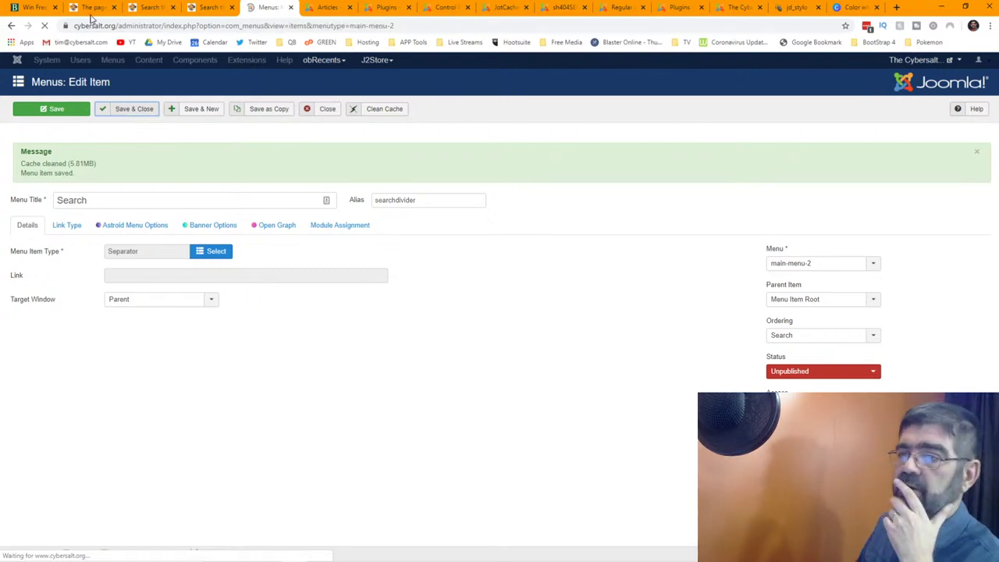
# Load the live cybersalt.org home page and check its main menu for the Search item
pyautogui.click(91, 9)
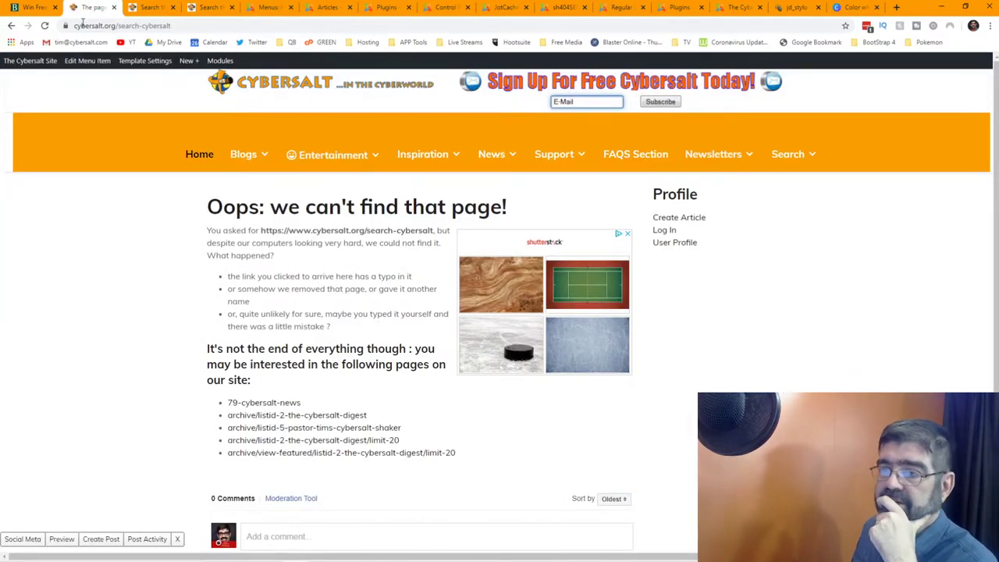
pyautogui.click(200, 157)
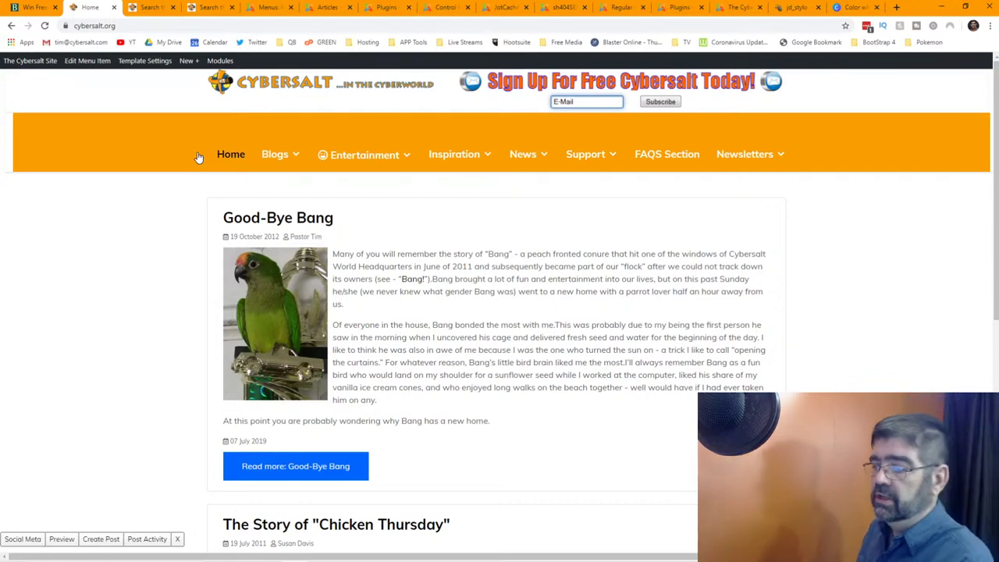
pyautogui.click(266, 26)
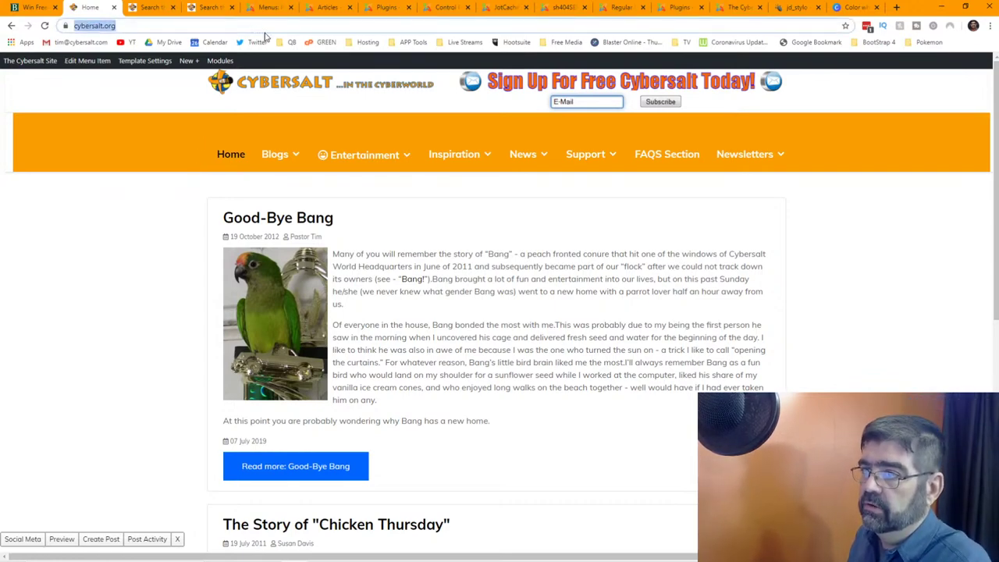
pyautogui.scroll(-3, 457, 291)
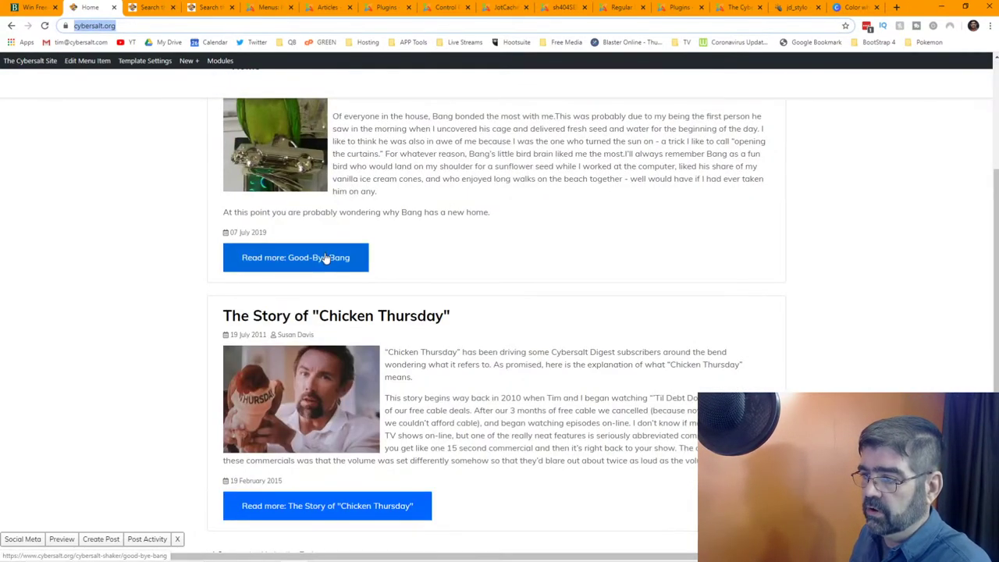
pyautogui.press('Right')
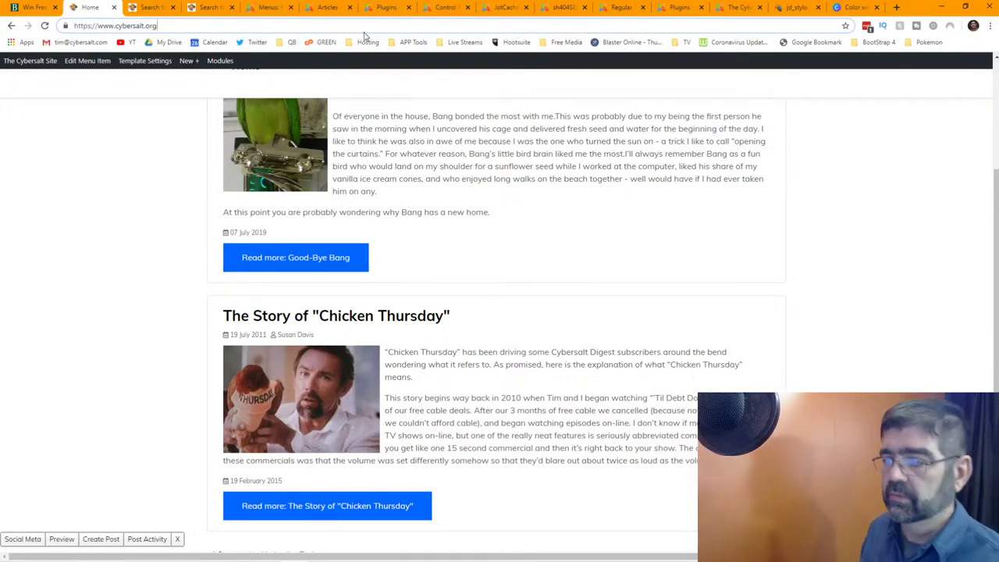
pyautogui.press('Return')
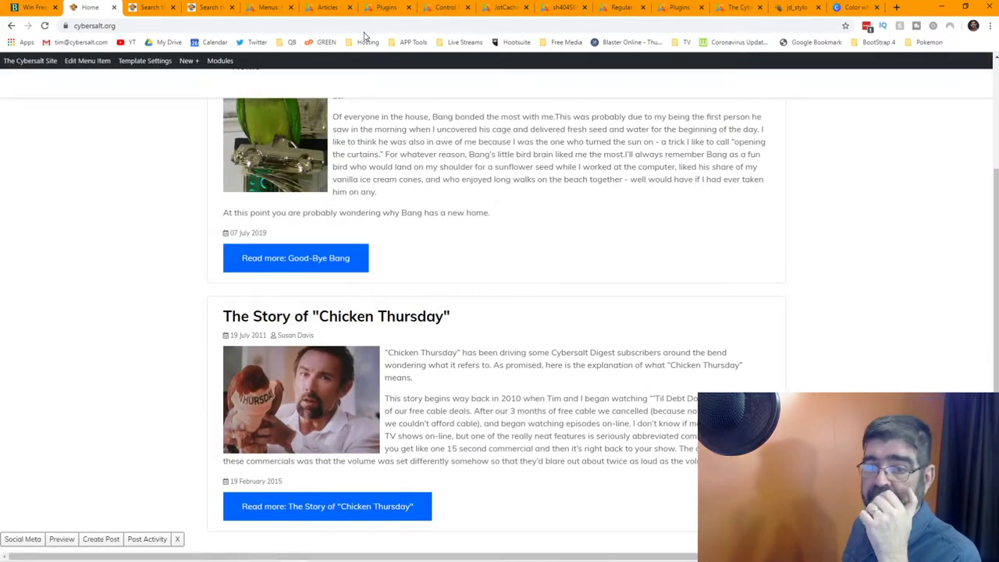
pyautogui.scroll(3, 528, 131)
pyautogui.moveTo(611, 159)
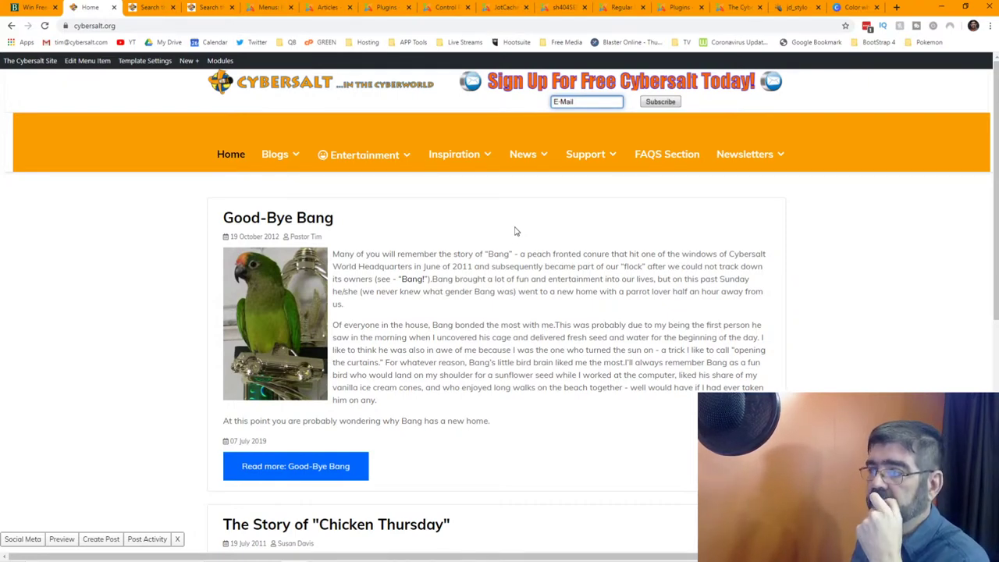
pyautogui.scroll(-3, 514, 231)
pyautogui.scroll(4, 513, 233)
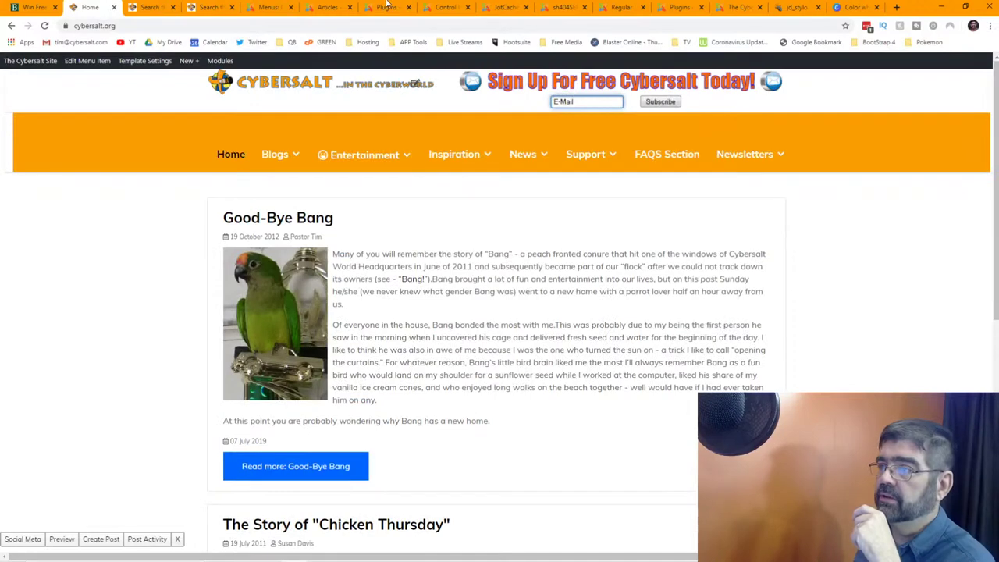
# Examine the .btn-primary colour in the jd_stylo template's custom CSS, the Canva color wheel and the home page's read-more buttons
pyautogui.click(786, 9)
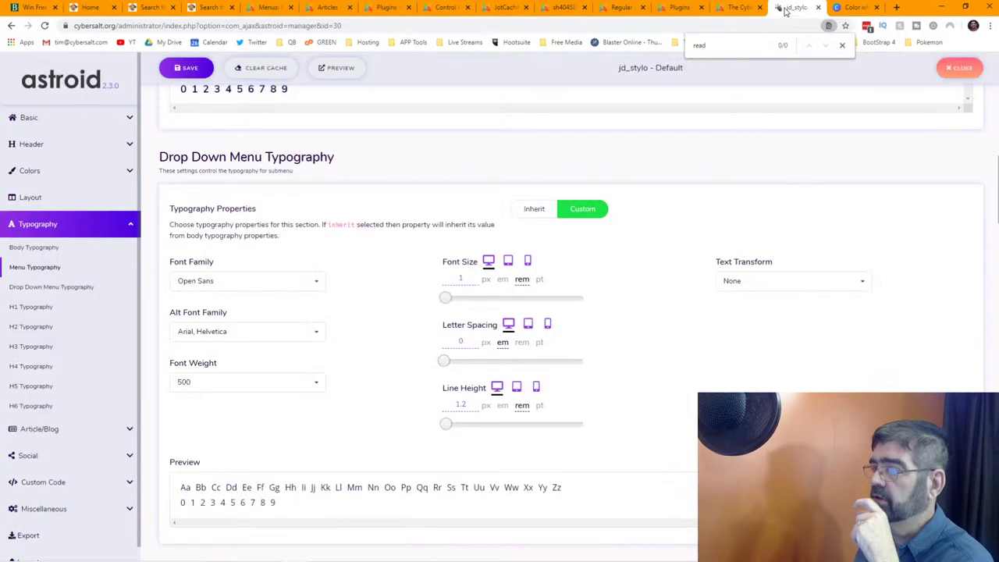
pyautogui.scroll(-1, 71, 262)
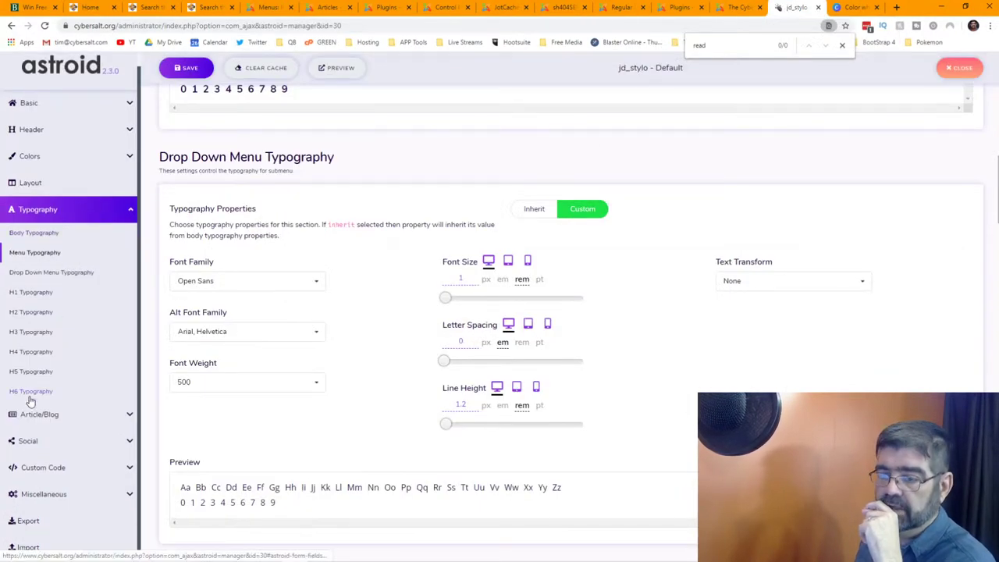
pyautogui.click(49, 467)
pyautogui.scroll(-5, 703, 328)
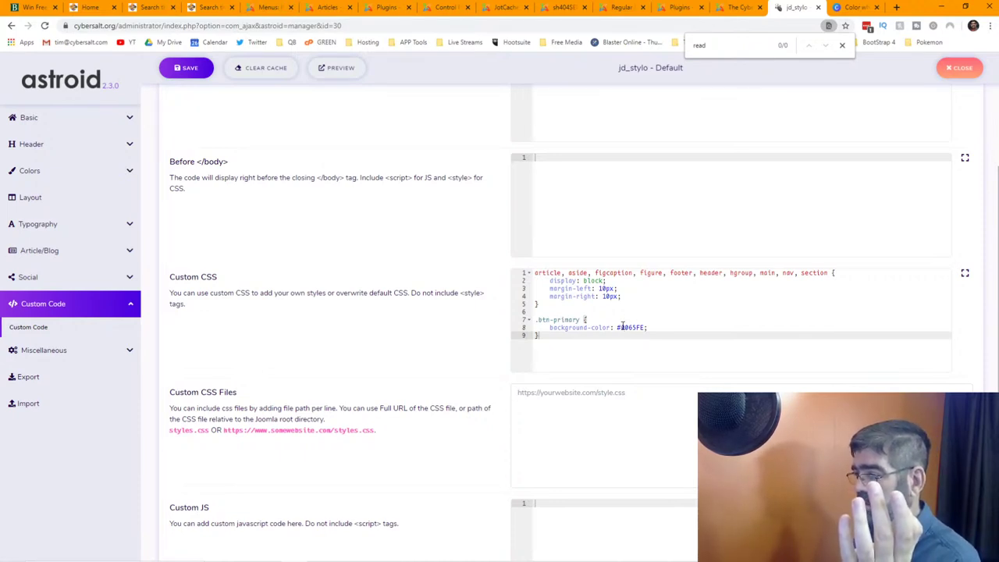
pyautogui.click(856, 8)
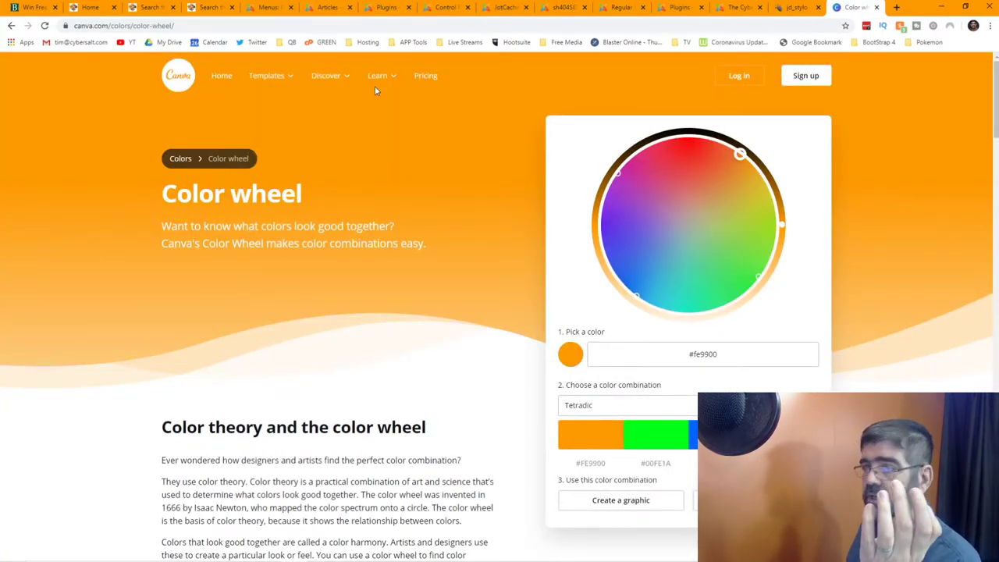
pyautogui.click(96, 10)
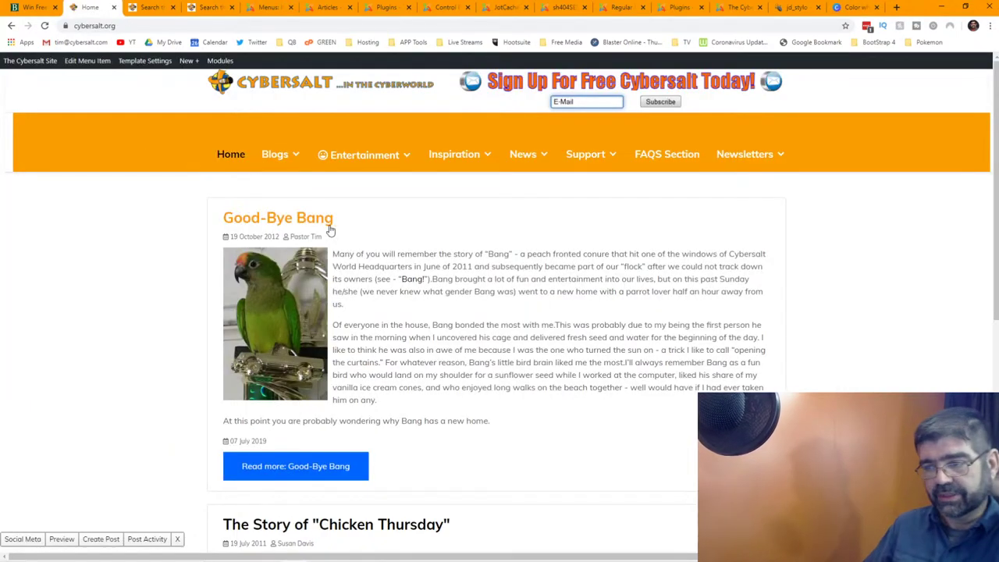
pyautogui.scroll(-2, 475, 248)
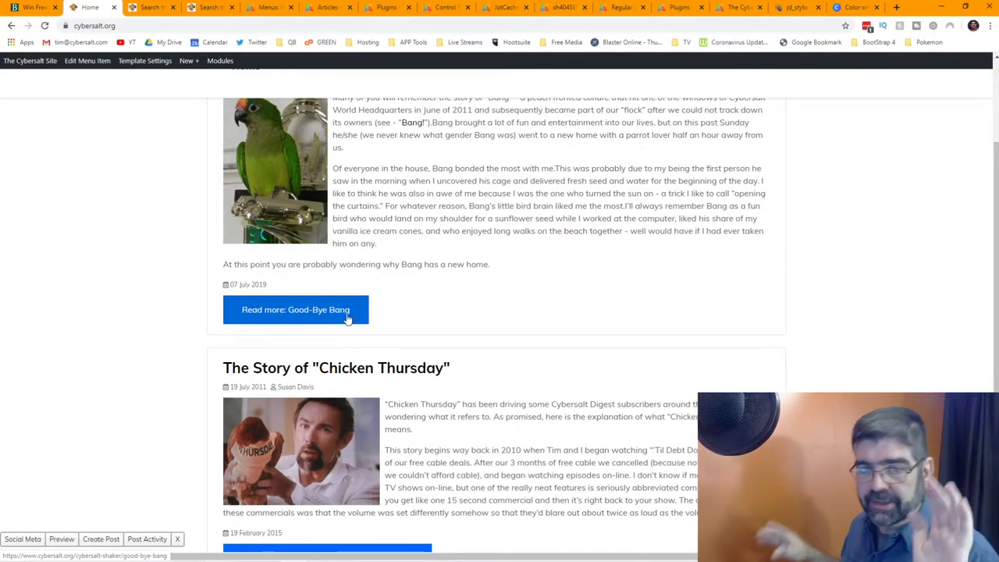
pyautogui.scroll(2, 536, 186)
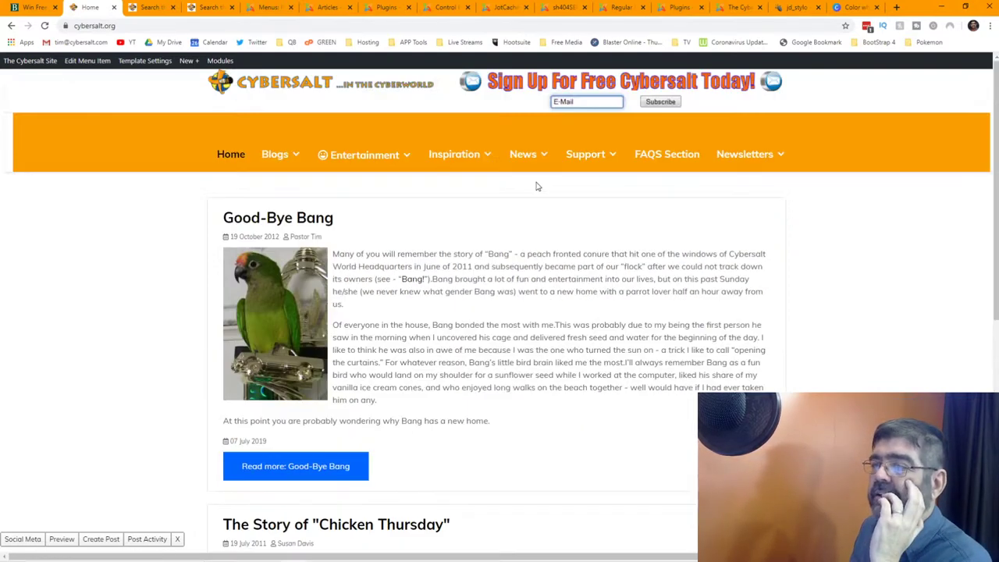
# Search the site modules for "search" and inspect the JD Search module's settings, closing it without changes
pyautogui.click(326, 8)
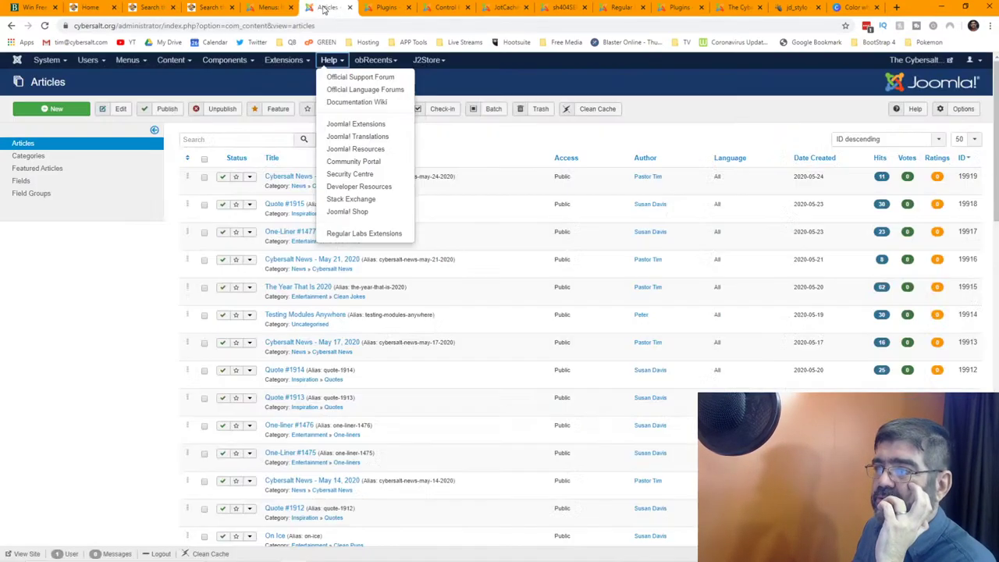
pyautogui.moveTo(288, 61)
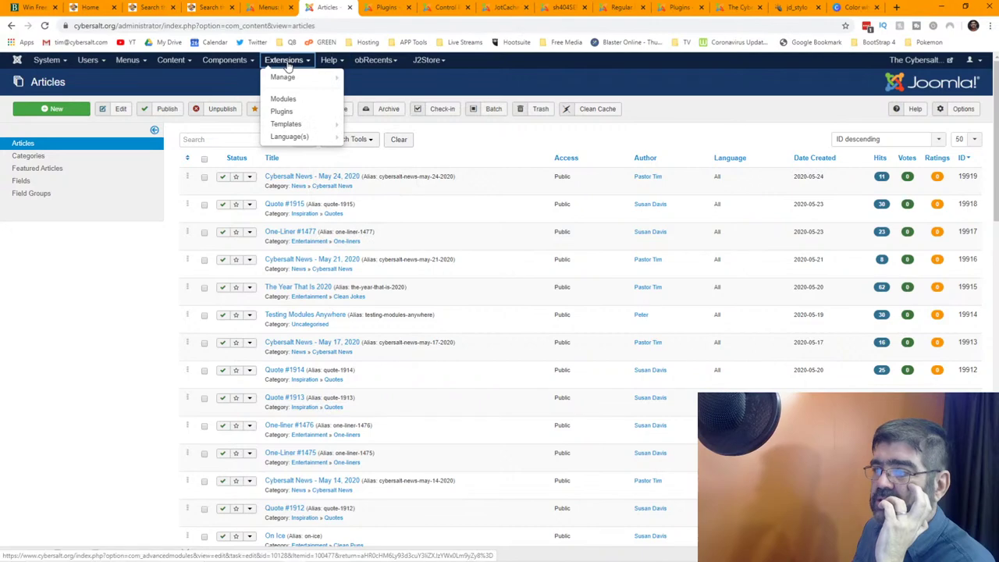
pyautogui.click(282, 99)
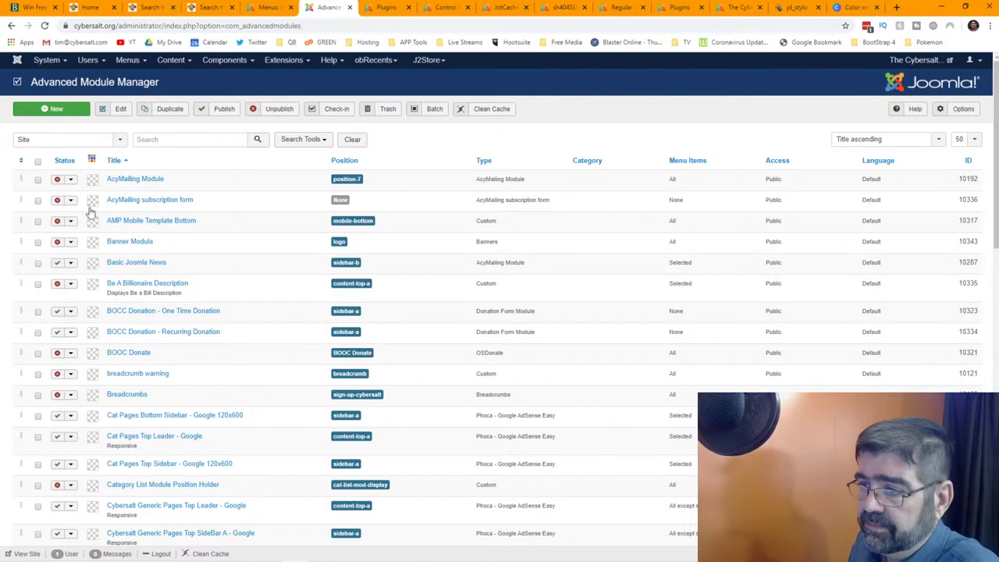
pyautogui.click(158, 140)
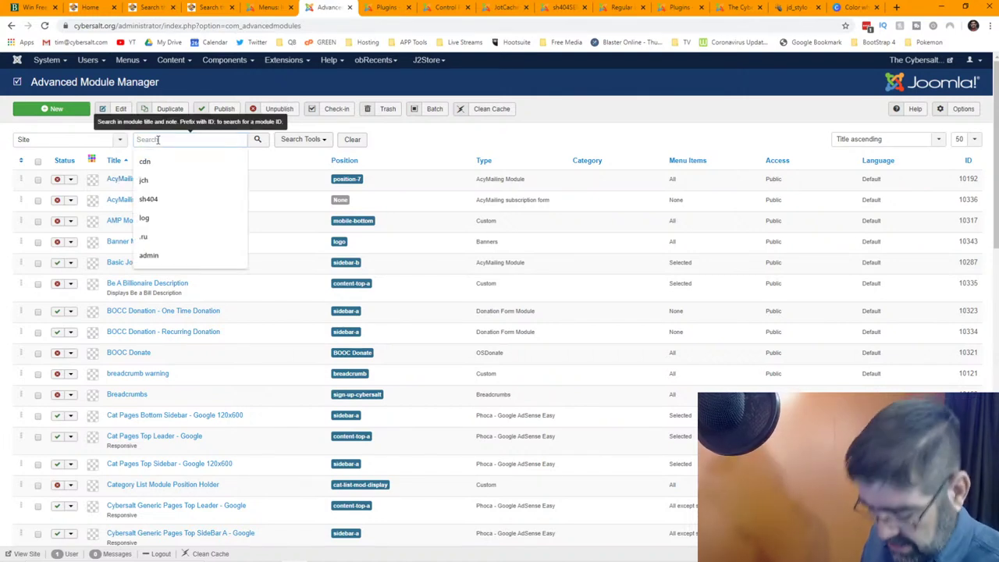
pyautogui.write('sea')
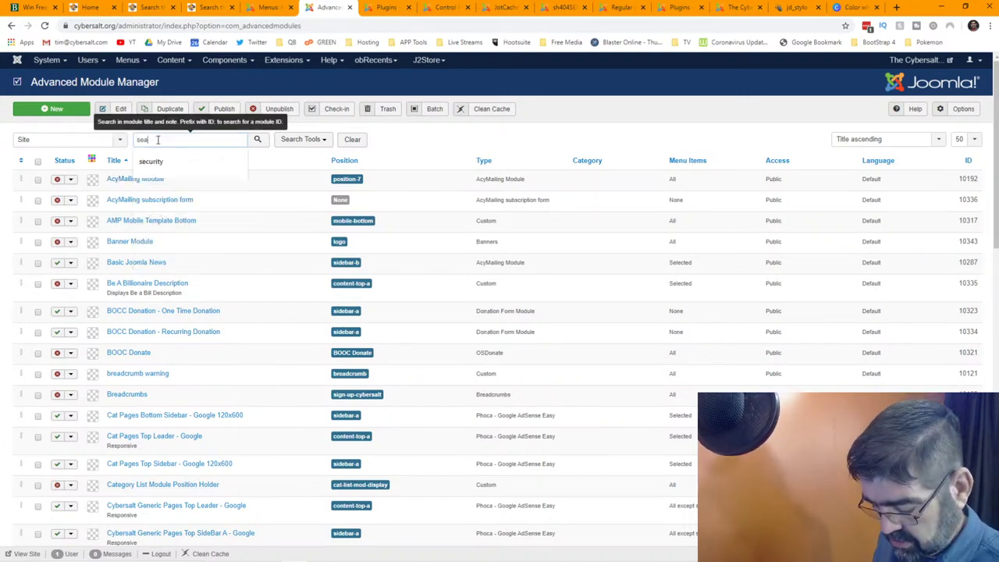
pyautogui.write('rch')
pyautogui.press('BackSpace')
pyautogui.press('BackSpace')
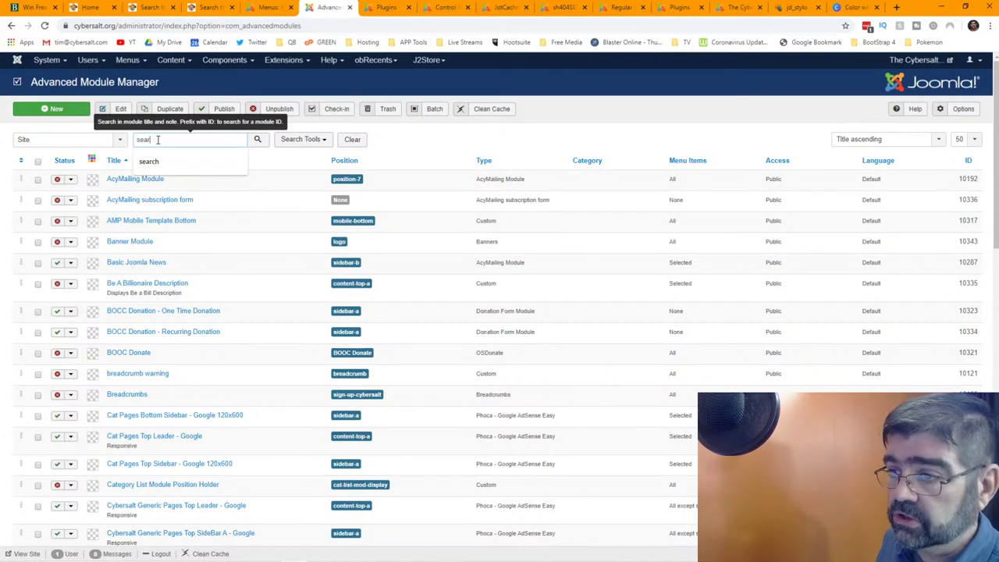
pyautogui.write('rch')
pyautogui.press('Return')
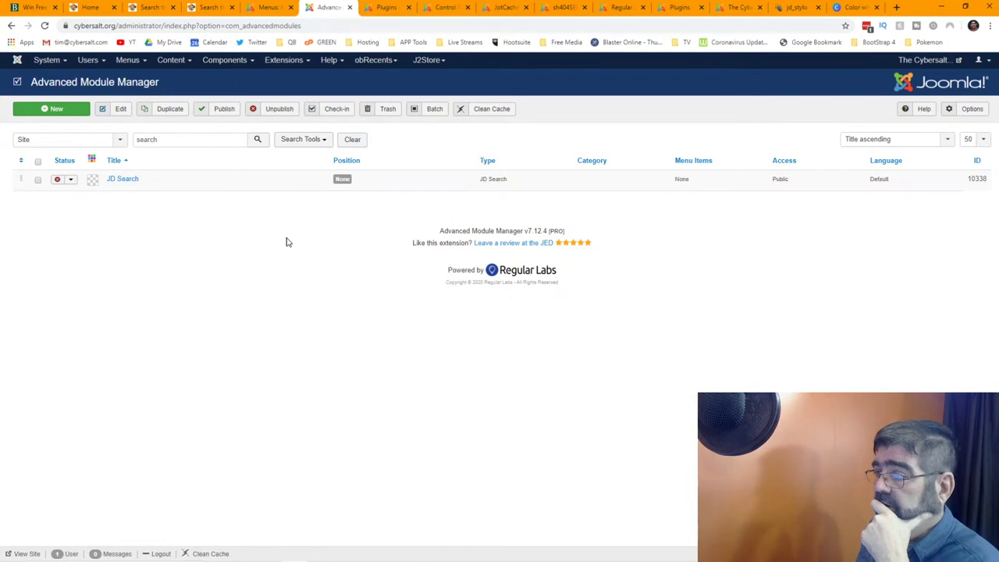
pyautogui.click(123, 179)
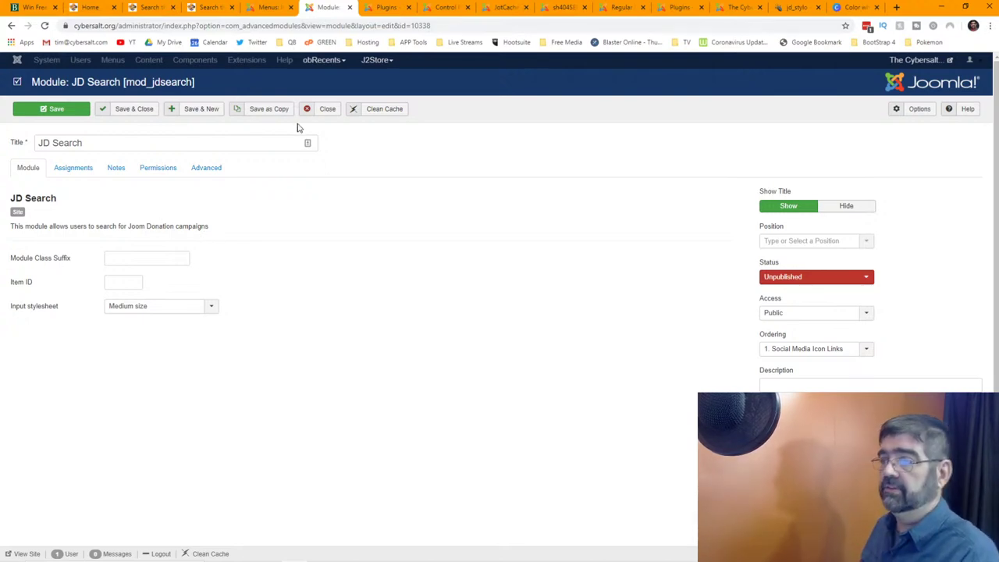
pyautogui.click(330, 111)
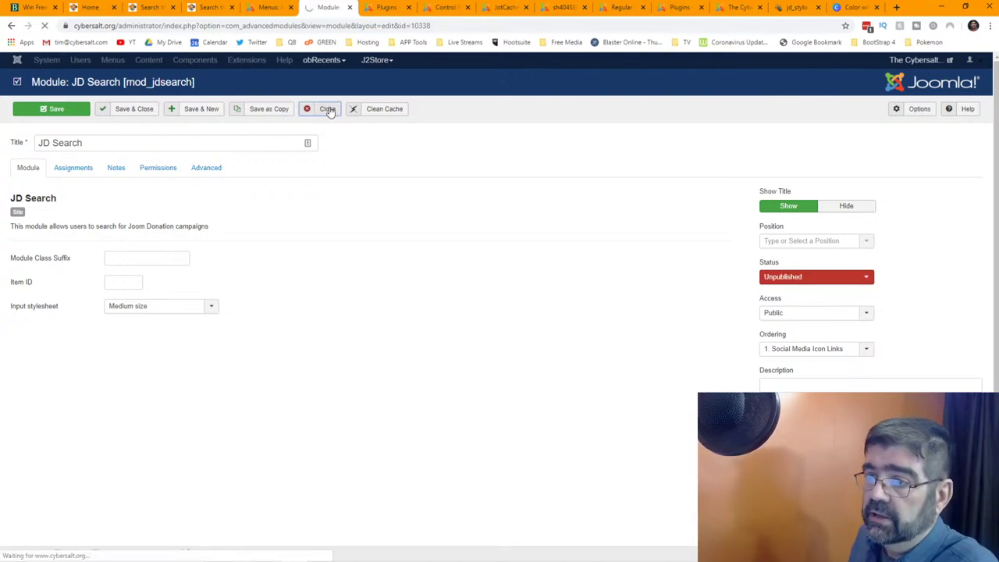
# Start a new site module of the Search type
pyautogui.click(68, 110)
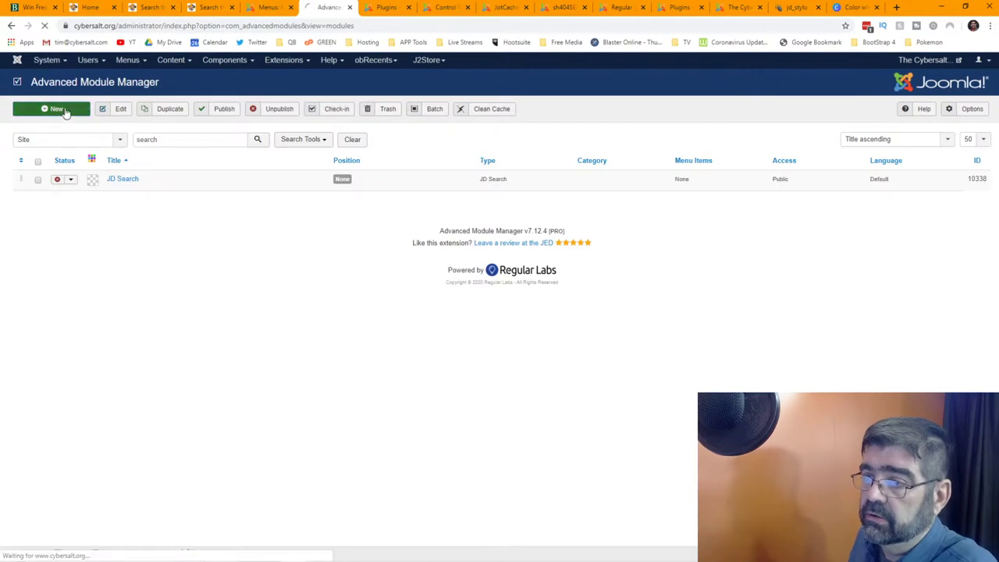
pyautogui.scroll(-3, 134, 250)
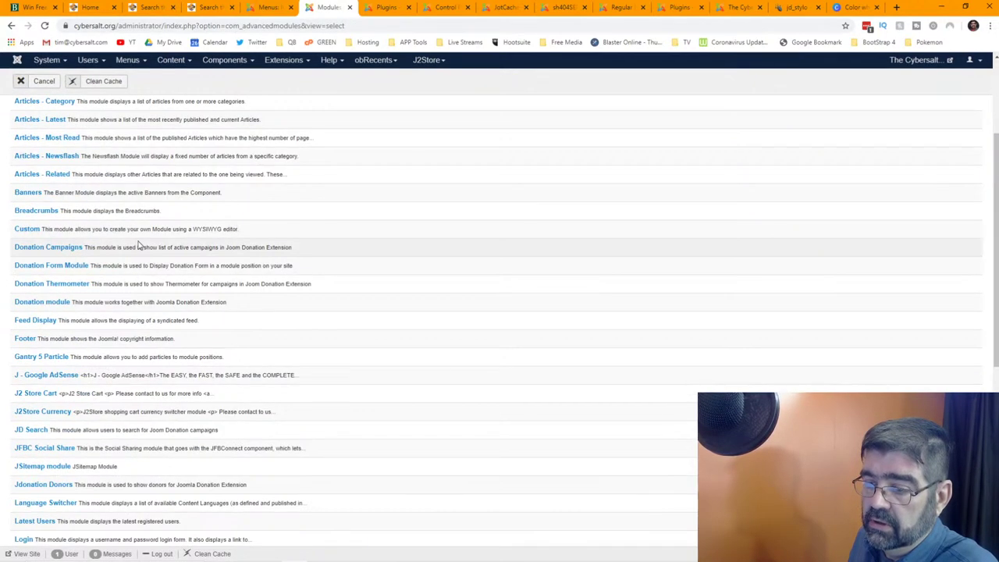
pyautogui.scroll(3, 137, 245)
pyautogui.scroll(-6, 137, 248)
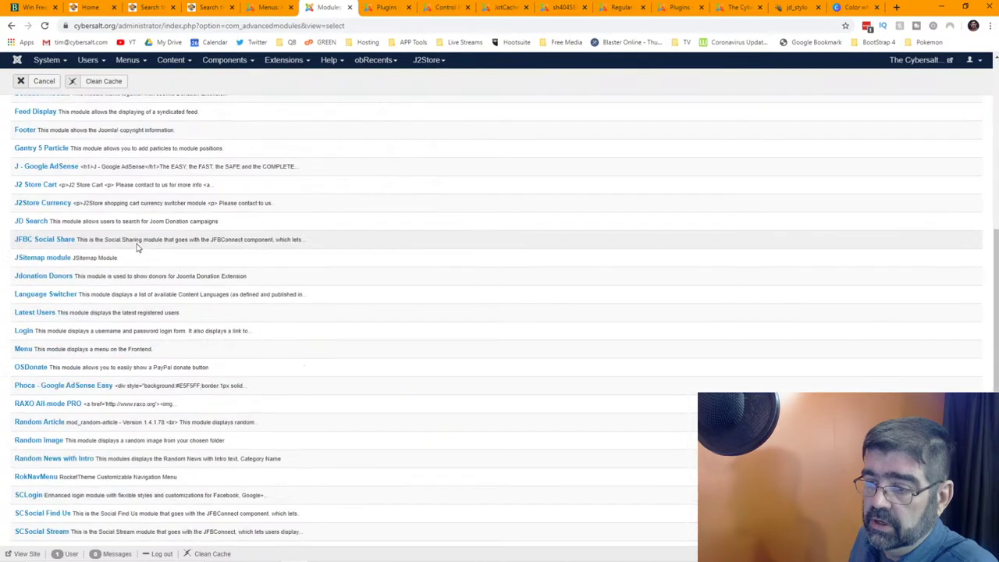
pyautogui.scroll(-2, 136, 247)
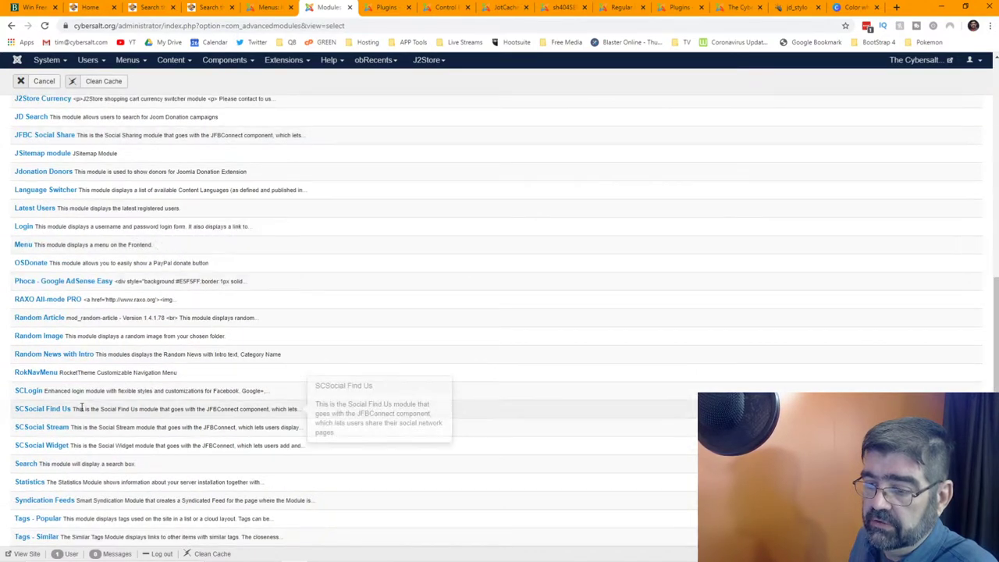
pyautogui.click(26, 464)
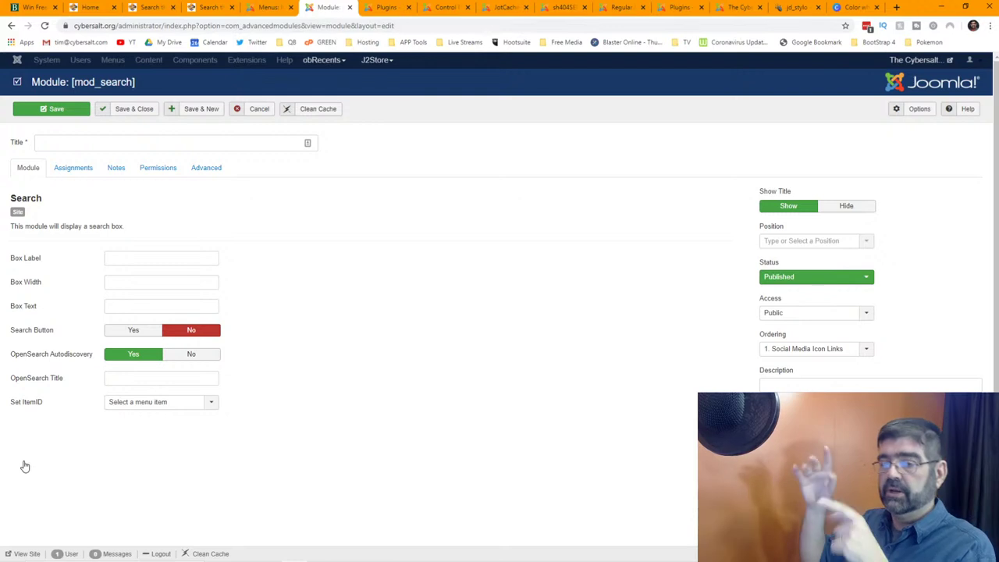
# Title the new module "Search" and enter "Search" as its box text
pyautogui.click(174, 136)
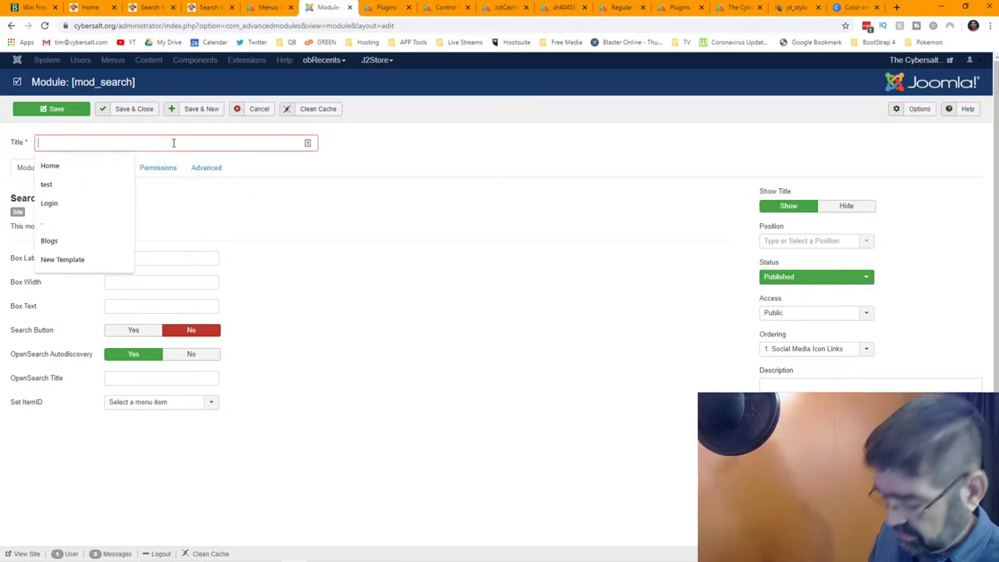
pyautogui.write('Search')
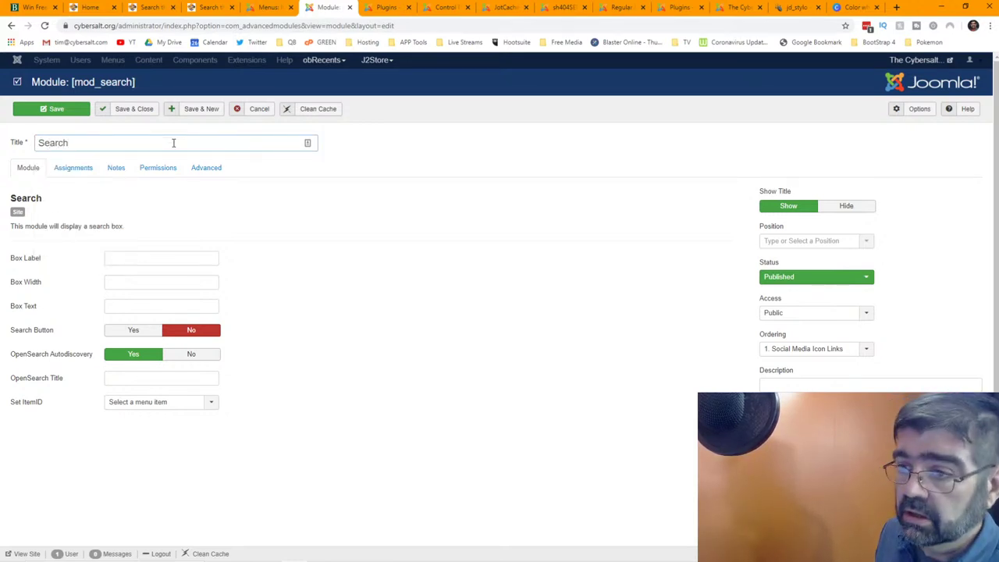
pyautogui.click(349, 234)
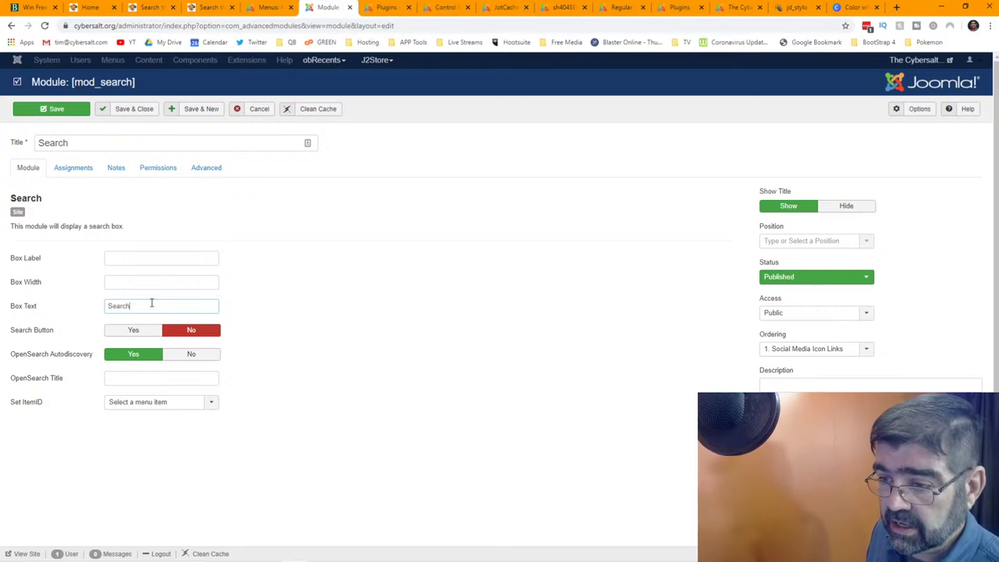
# Enable the Search module's search button, keep the button position at Left, and save the module
pyautogui.click(138, 331)
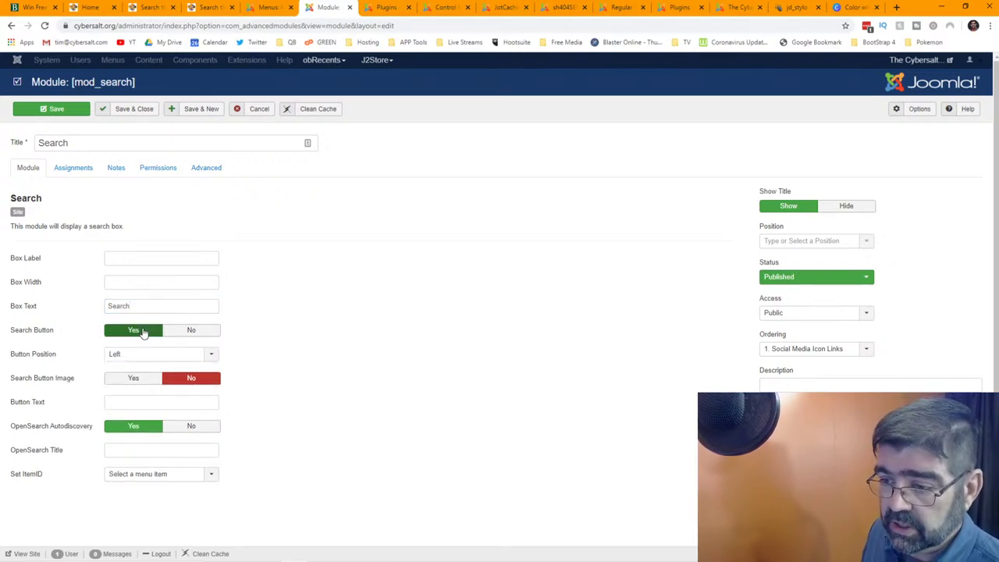
pyautogui.moveTo(54, 432)
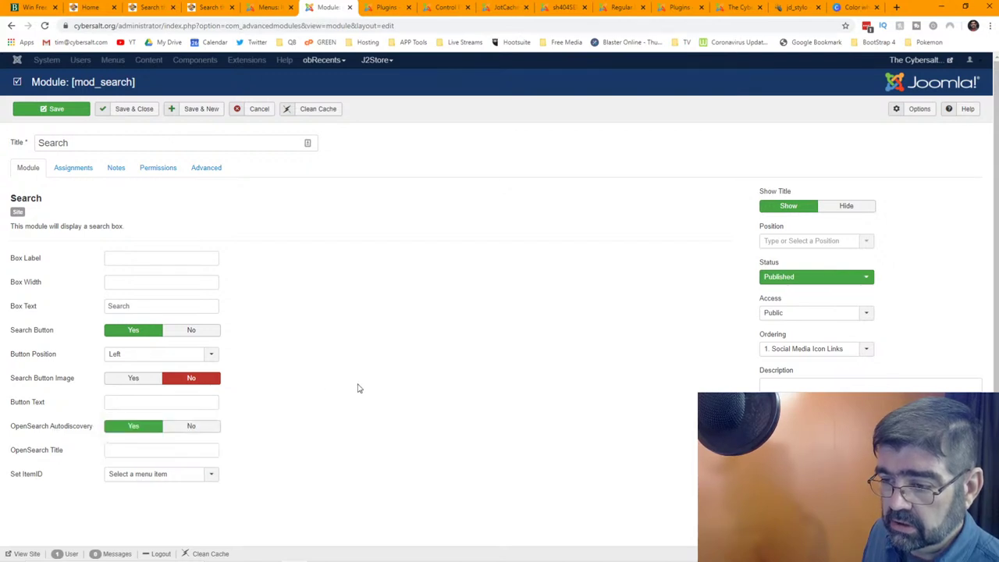
pyautogui.click(120, 360)
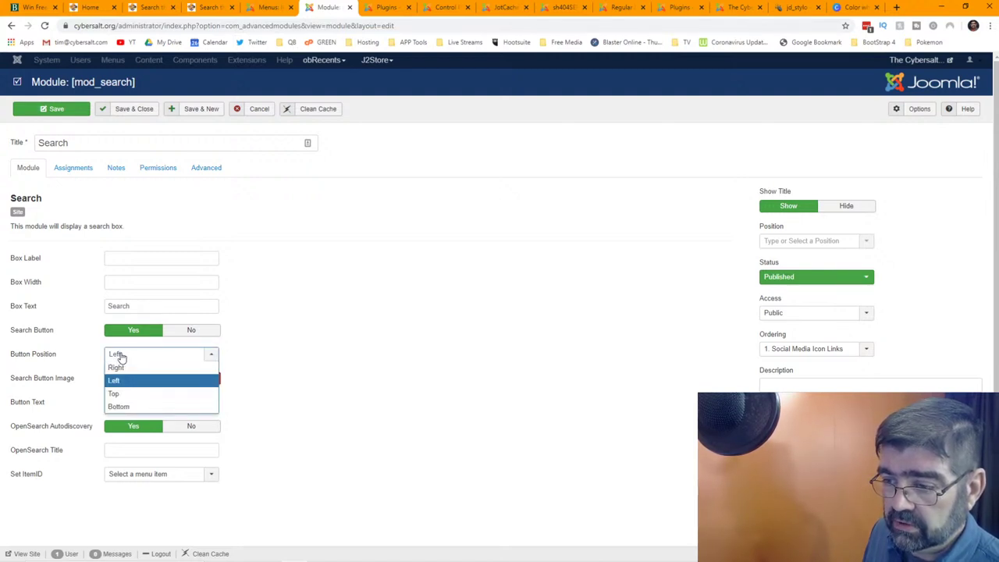
pyautogui.click(121, 357)
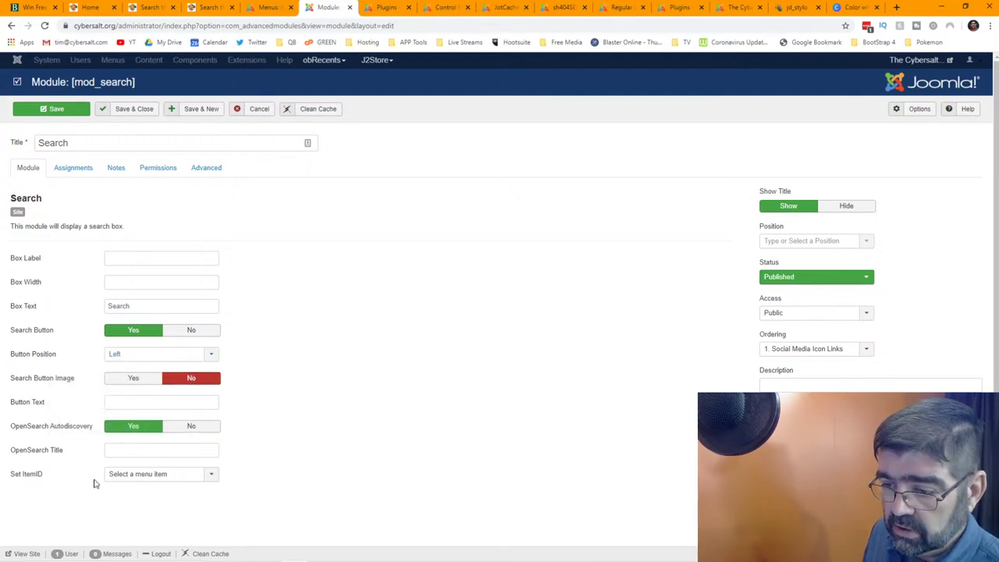
pyautogui.click(54, 110)
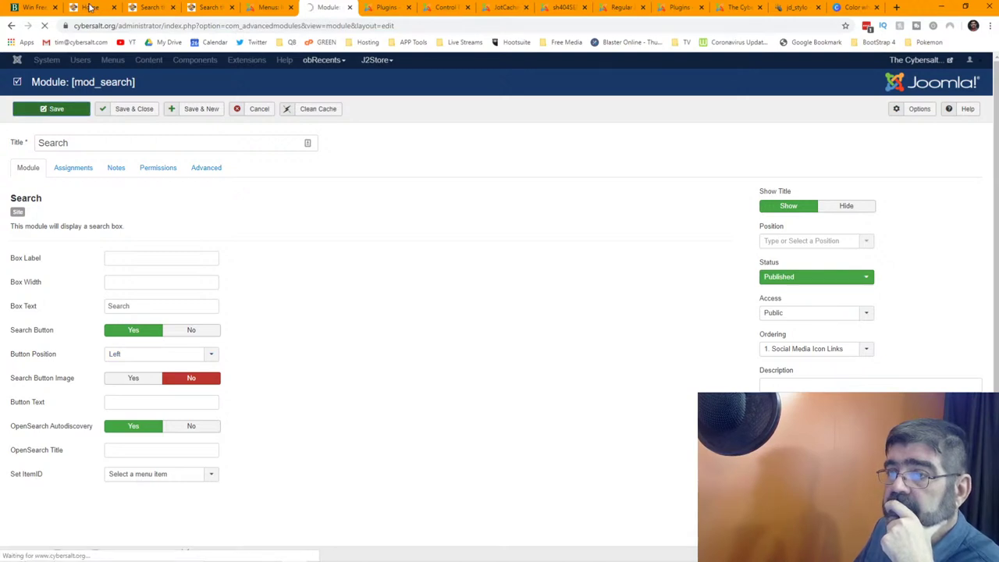
# Open the Search separator item in main-menu-2, enable its Mega Menu, and add a full-width 12-column row
pyautogui.click(266, 8)
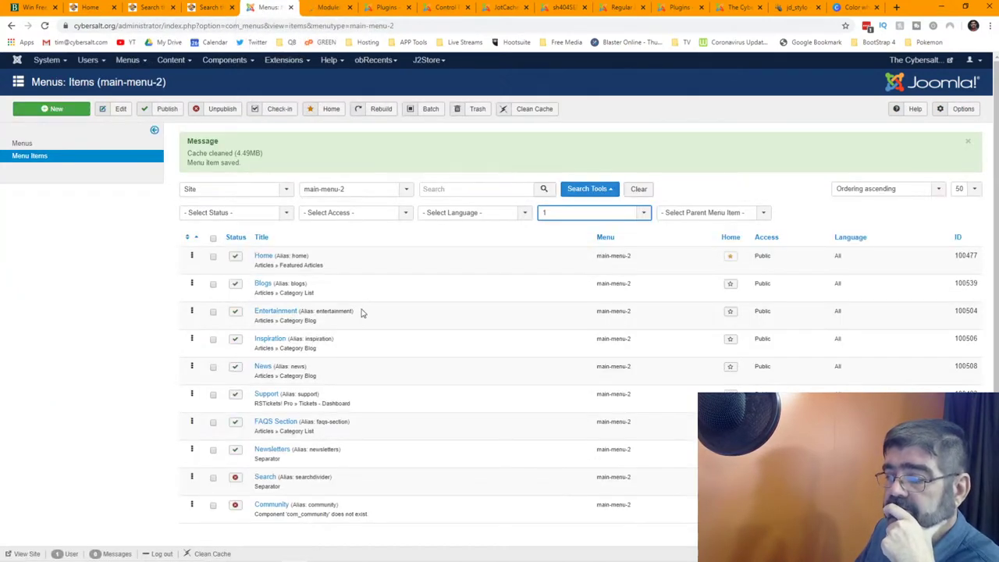
pyautogui.click(264, 480)
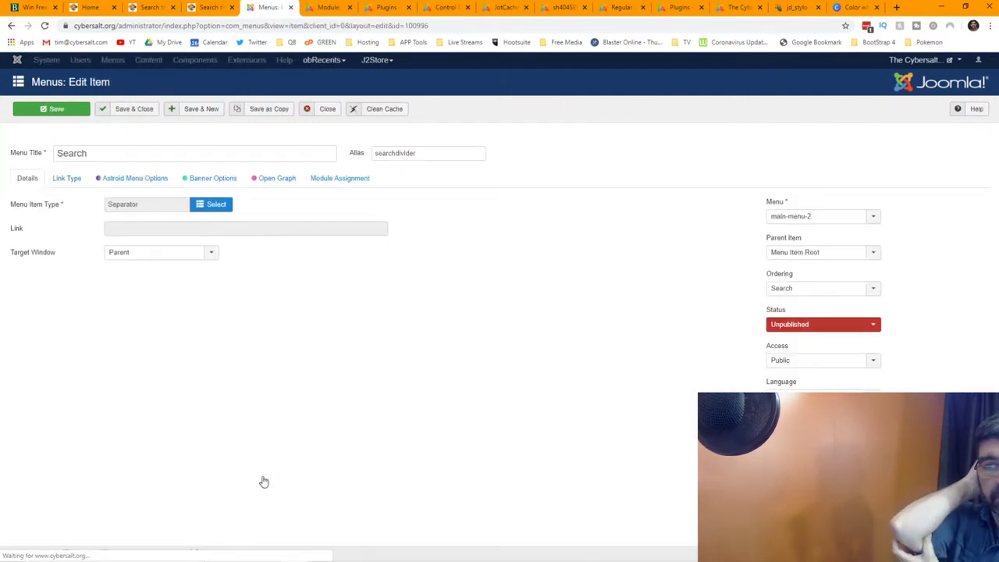
pyautogui.click(135, 179)
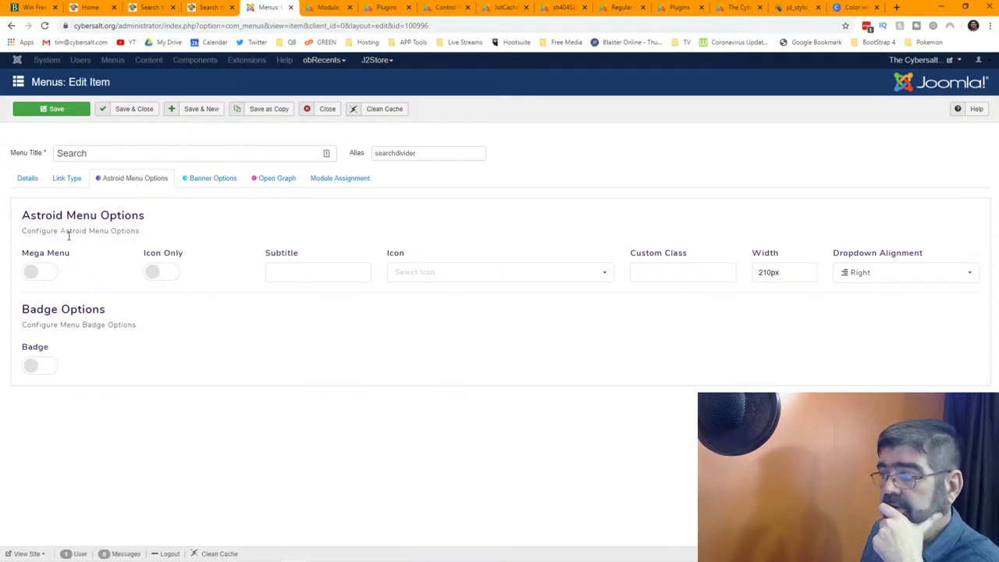
pyautogui.click(33, 275)
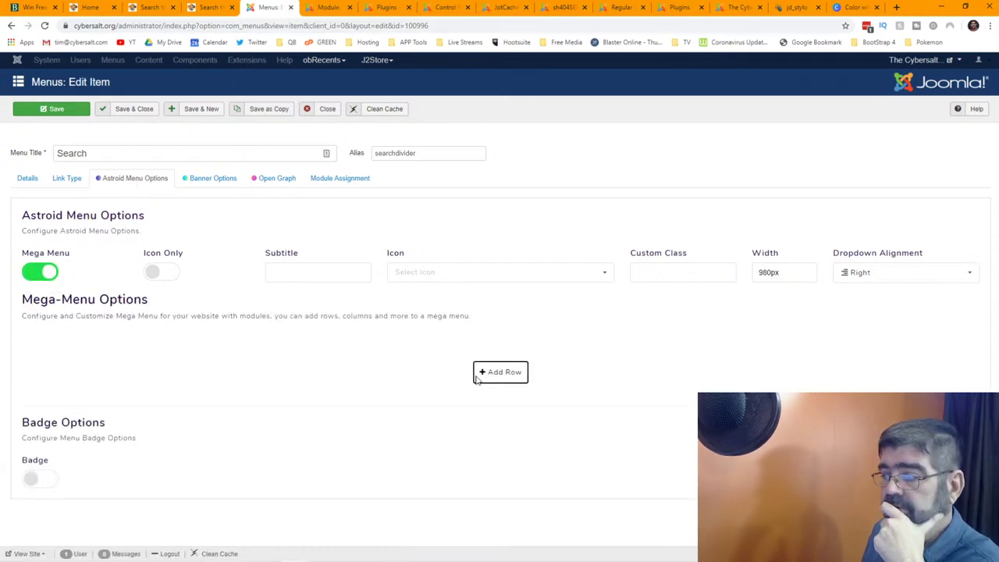
pyautogui.click(499, 375)
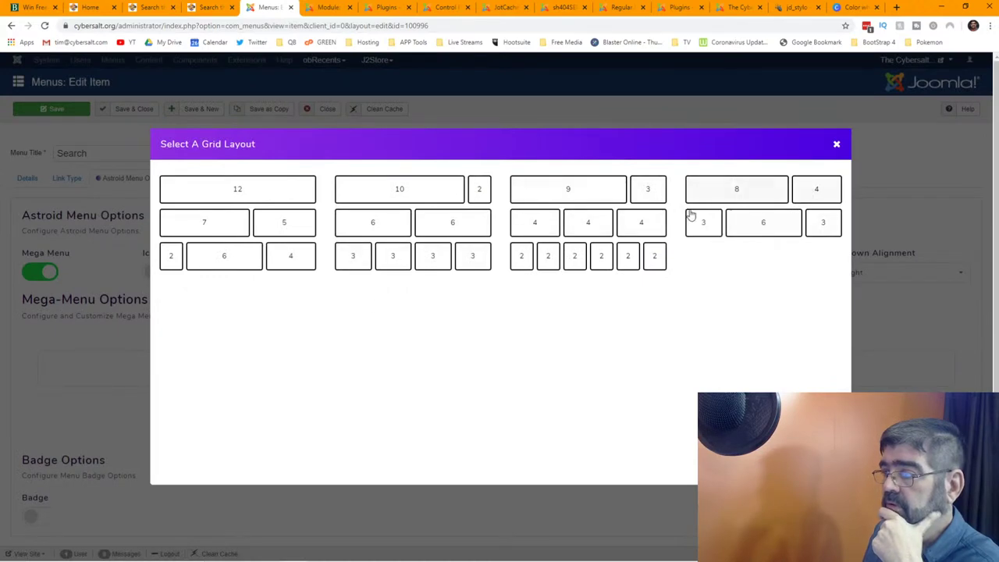
pyautogui.click(266, 195)
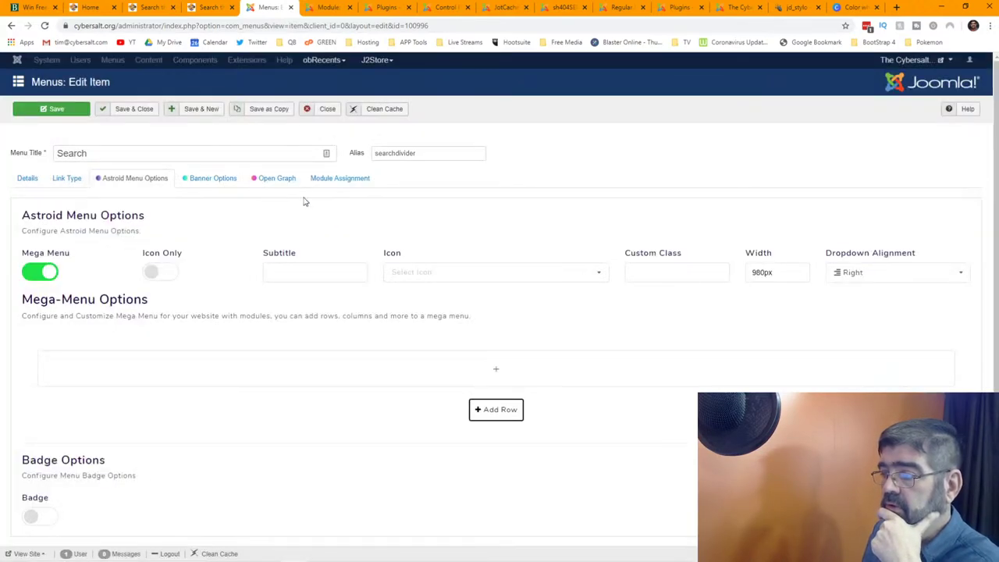
# Place the published Search module in the mega-menu row of the Search menu item
pyautogui.click(500, 371)
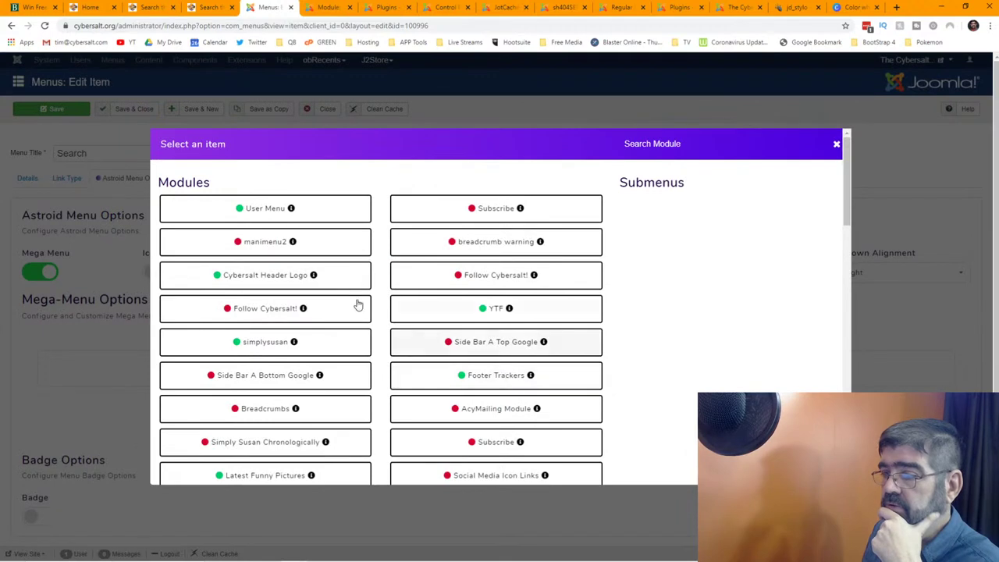
pyautogui.scroll(-1, 334, 286)
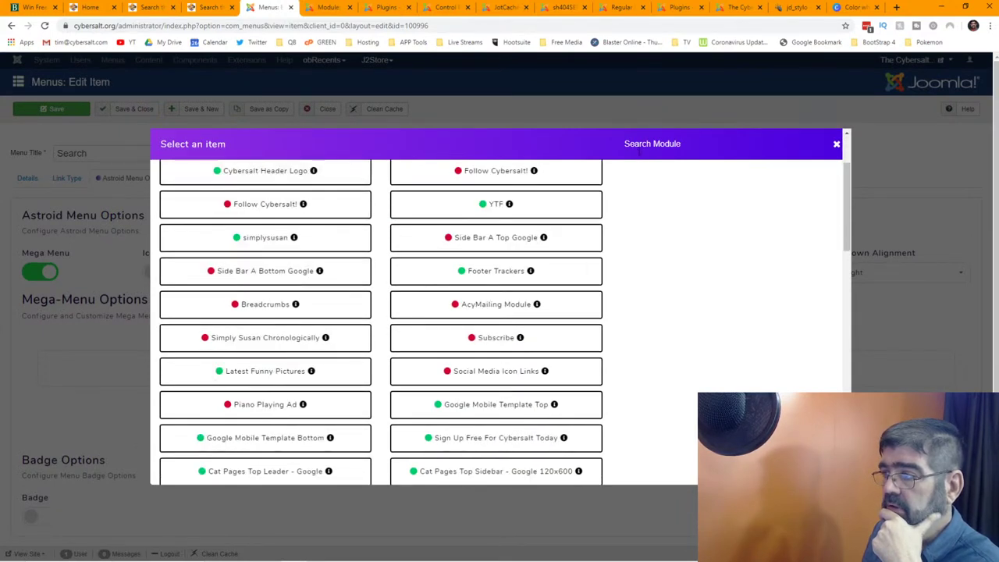
pyautogui.scroll(-2, 460, 247)
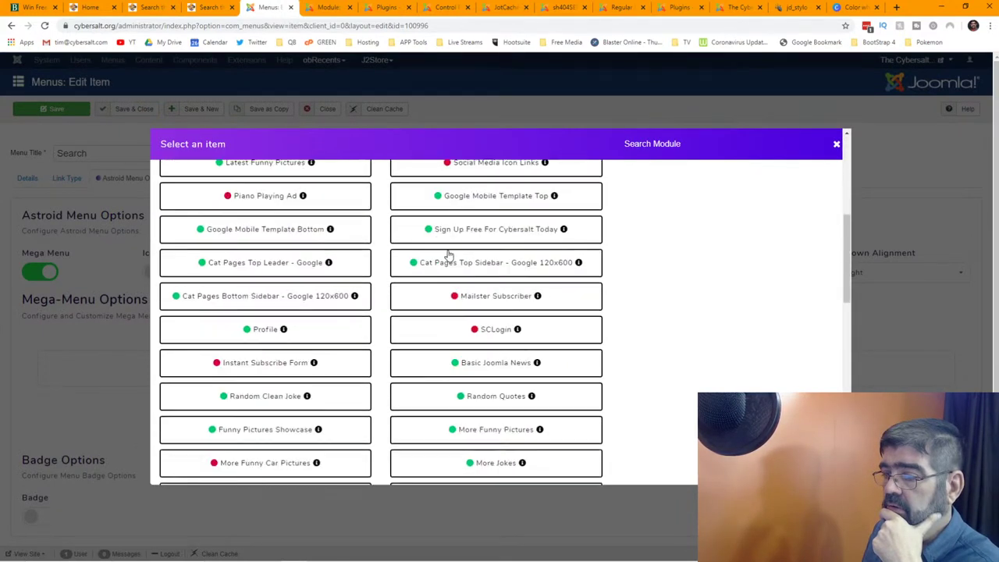
pyautogui.scroll(-4, 449, 255)
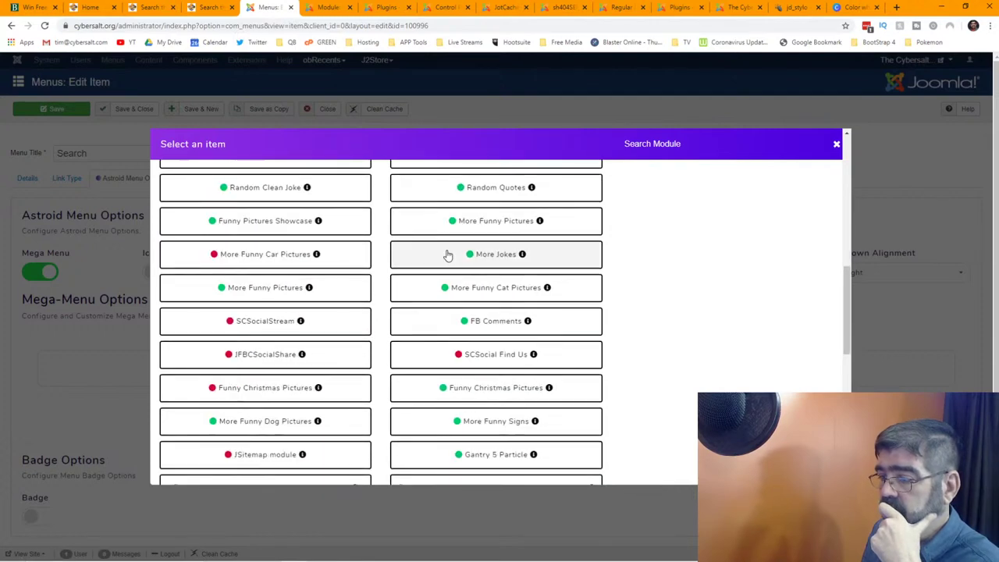
pyautogui.scroll(7, 449, 255)
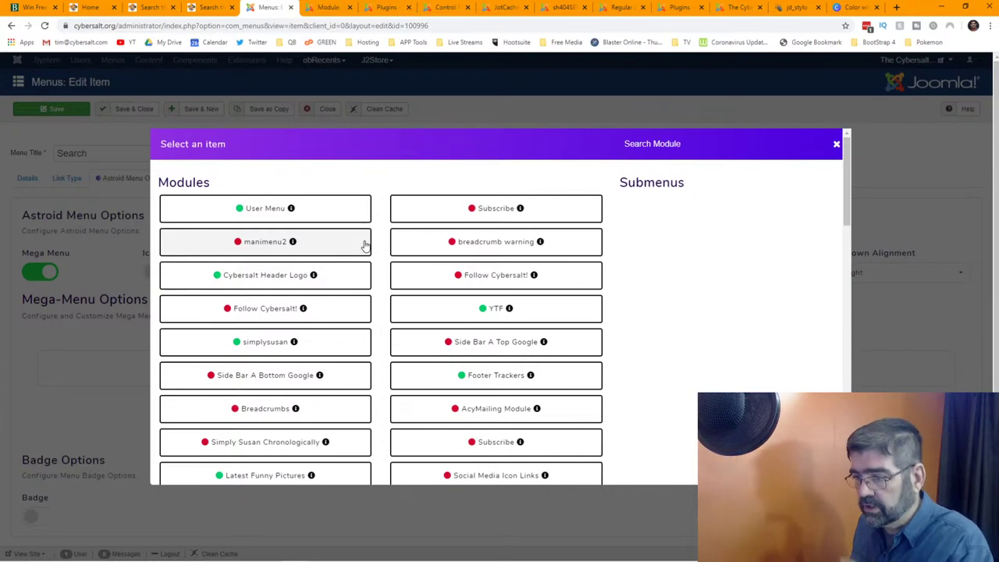
pyautogui.scroll(-1, 365, 245)
pyautogui.scroll(-15, 366, 245)
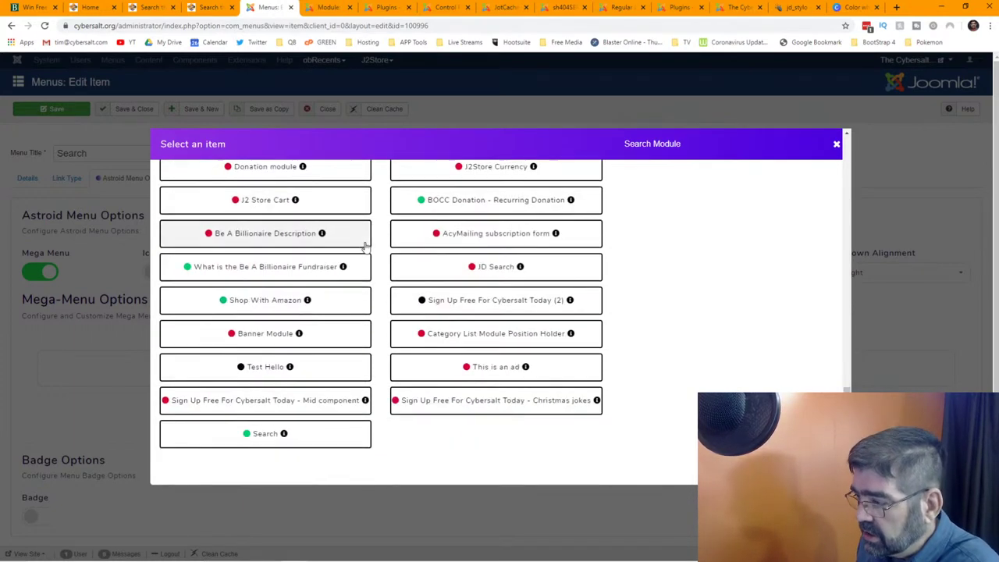
pyautogui.click(260, 436)
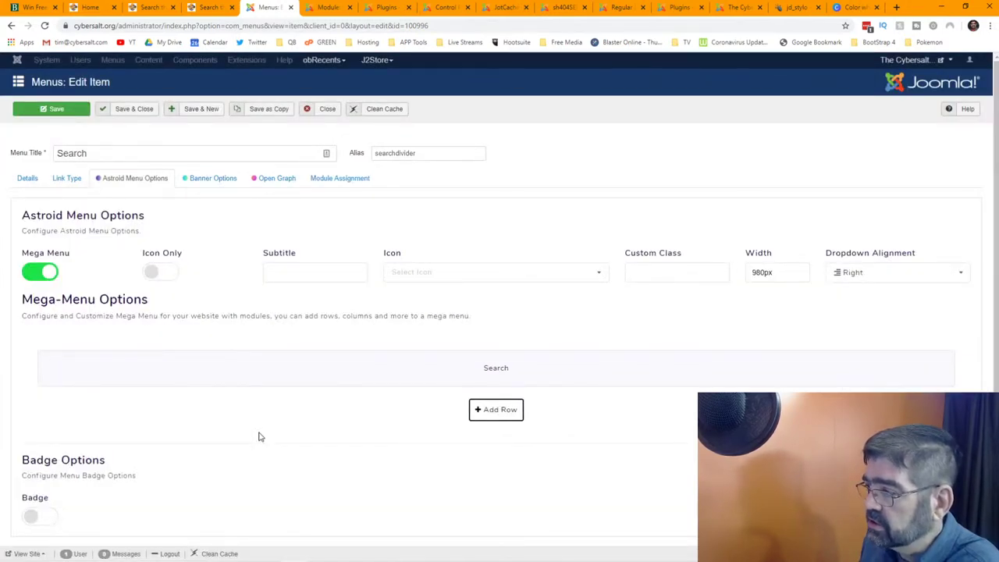
# Set the Search menu item's status to Published and save it
pyautogui.click(56, 109)
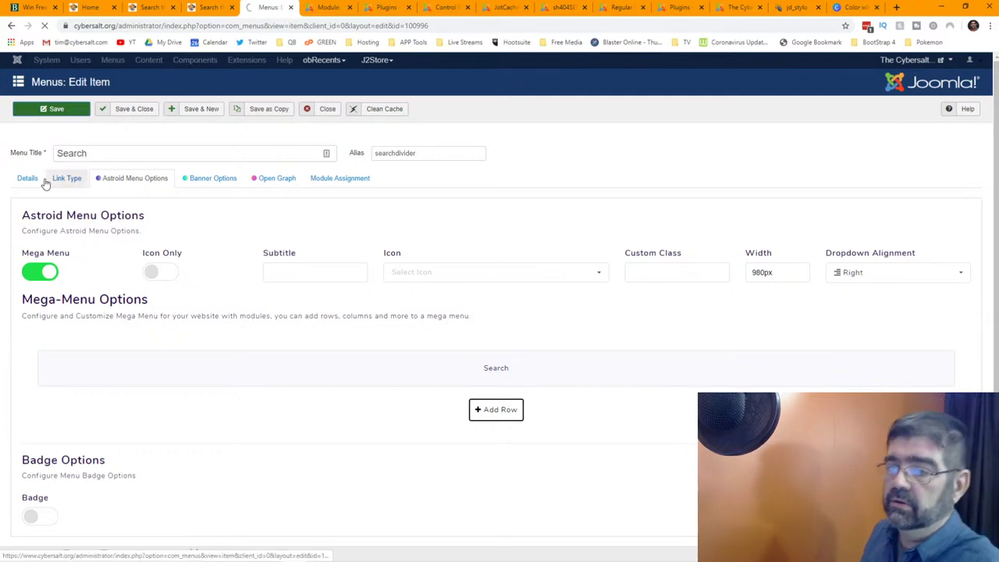
pyautogui.click(784, 373)
pyautogui.click(789, 386)
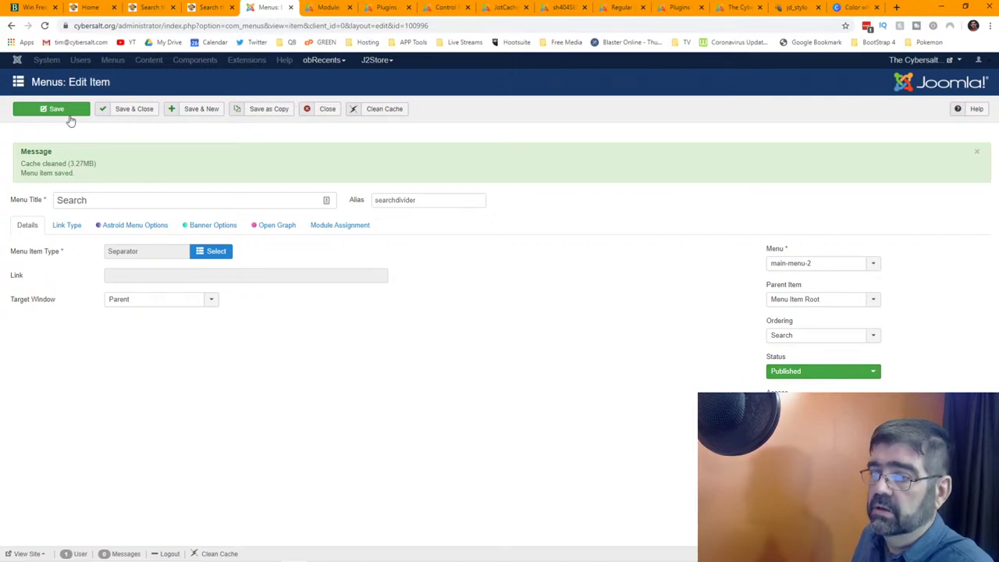
# Reload the Cybersalt home page and view the dropdown of the Search menu item
pyautogui.click(88, 8)
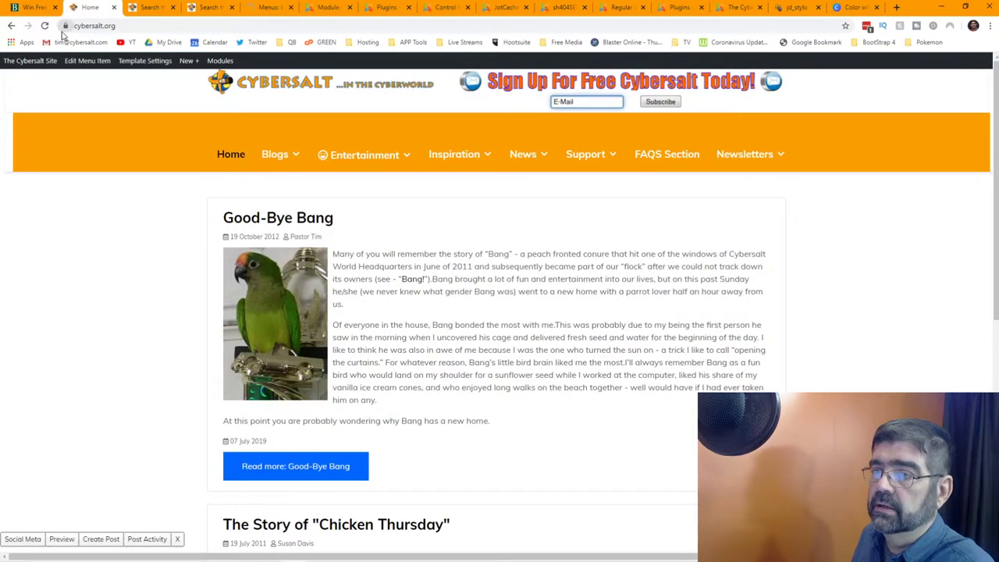
pyautogui.click(45, 26)
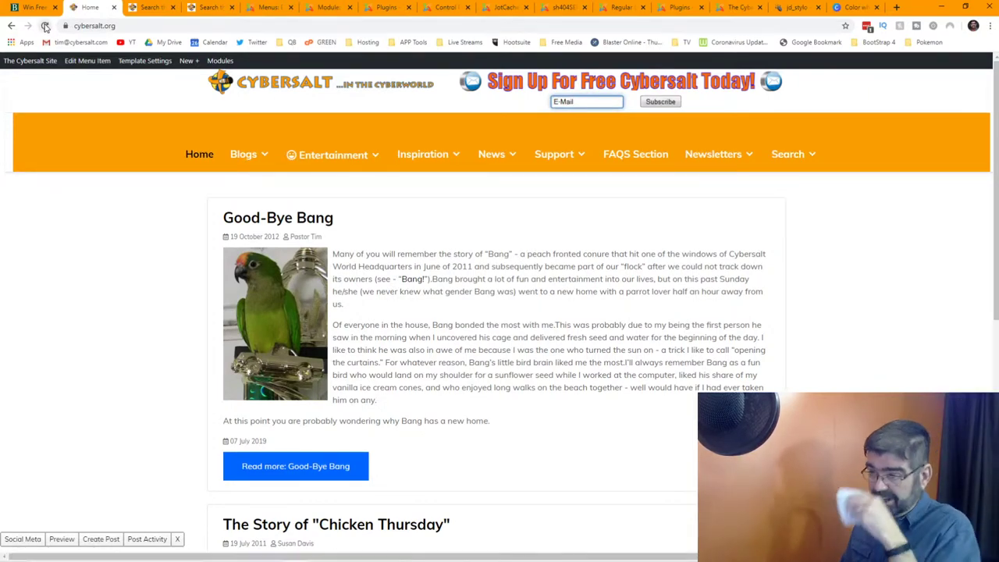
pyautogui.moveTo(796, 156)
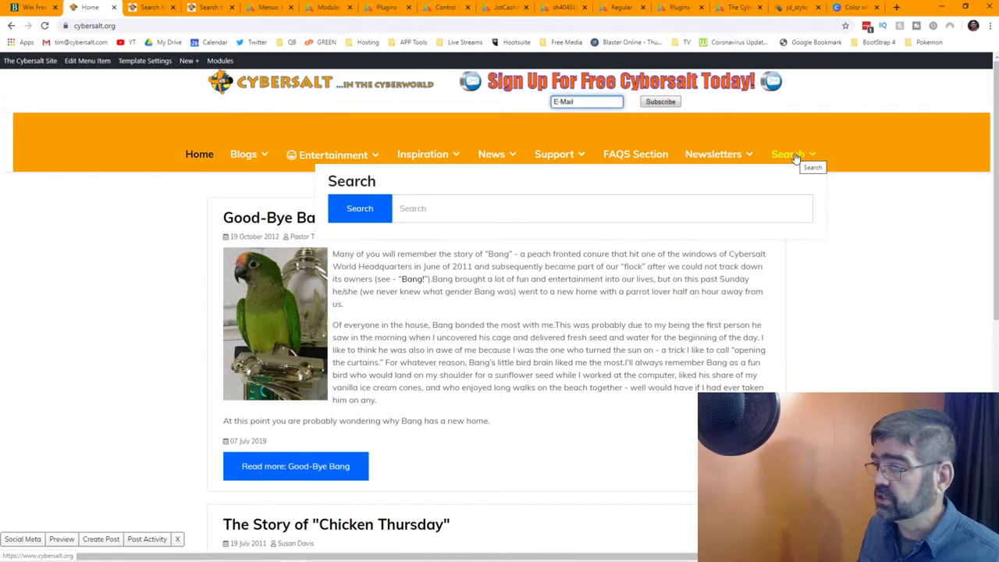
# Test the home page's search box by searching for "cat pictures"
pyautogui.click(684, 213)
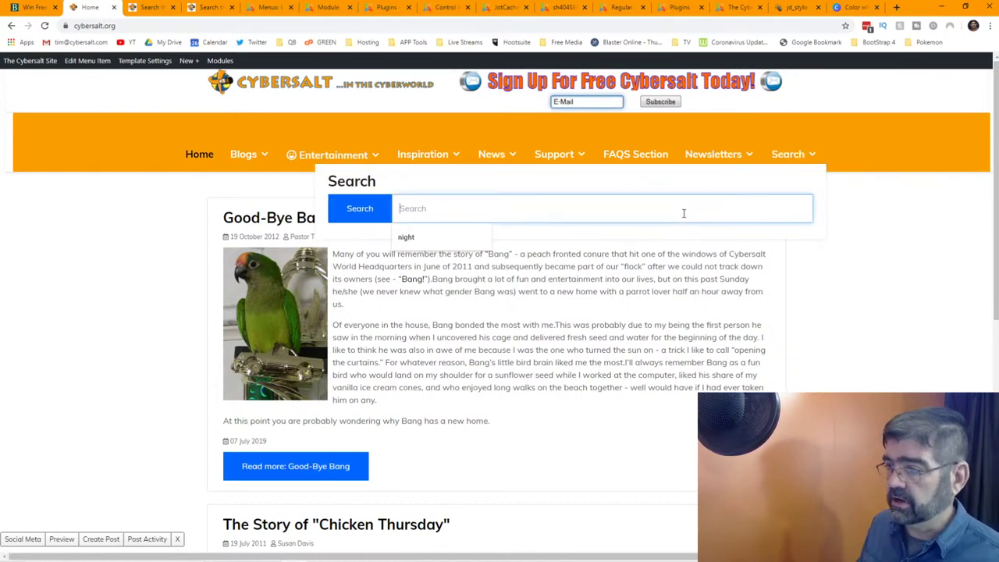
pyautogui.write('funny')
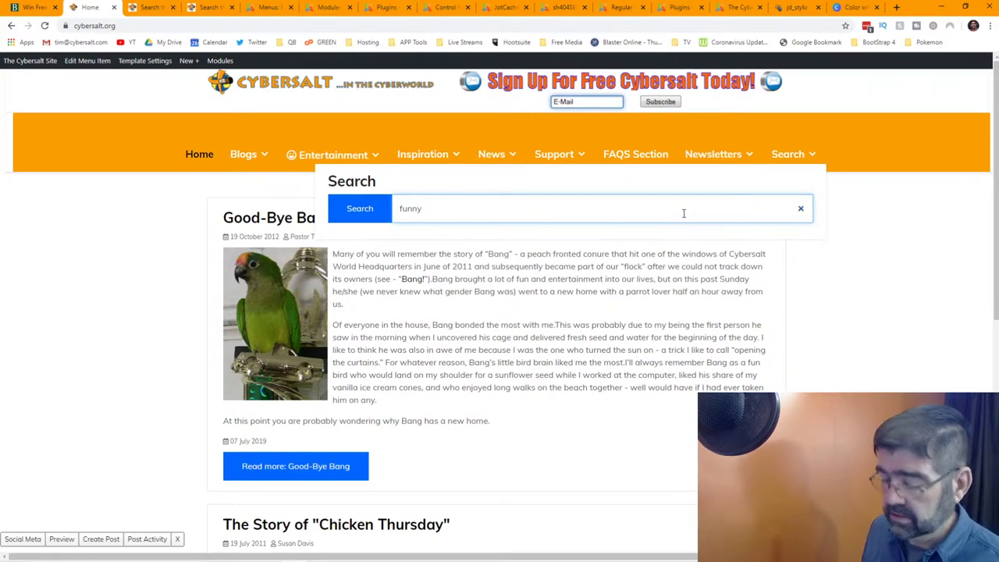
pyautogui.press('BackSpace')
pyautogui.press('BackSpace')
pyautogui.press('BackSpace')
pyautogui.press('BackSpace')
pyautogui.press('BackSpace')
pyautogui.write('cat pictures')
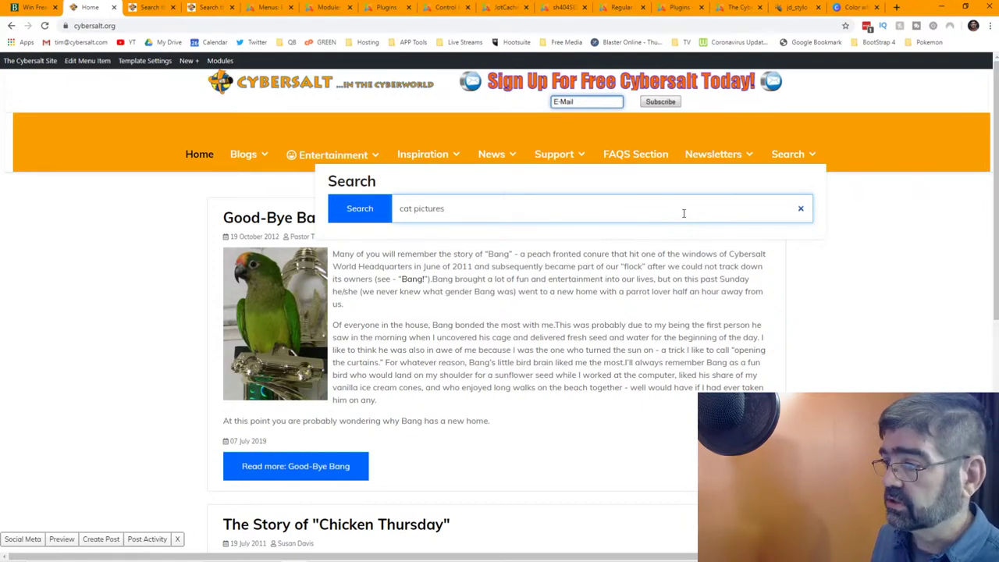
pyautogui.press('Return')
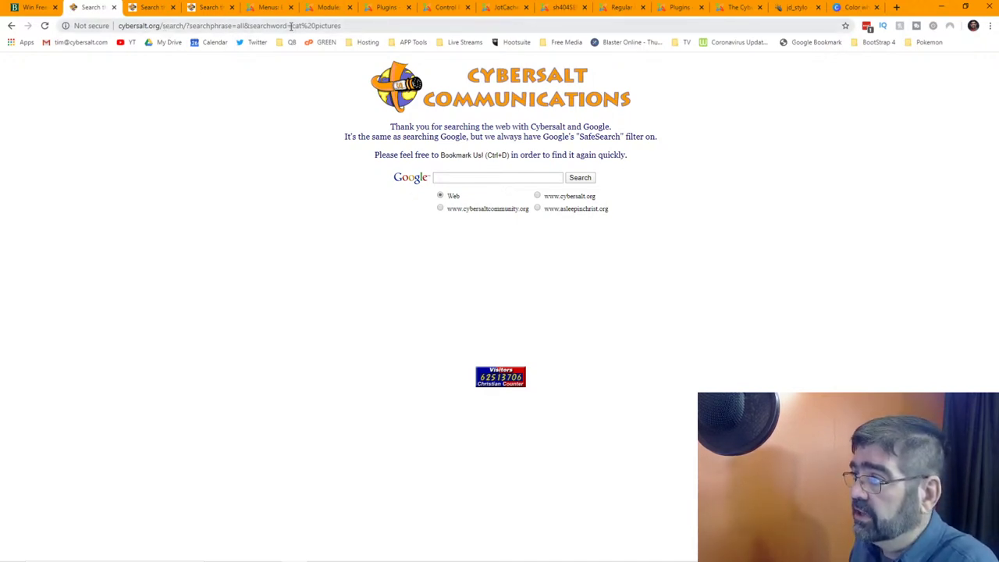
# Filter the SEF URLs in the sh404SEF URL manager by "search"
pyautogui.click(562, 7)
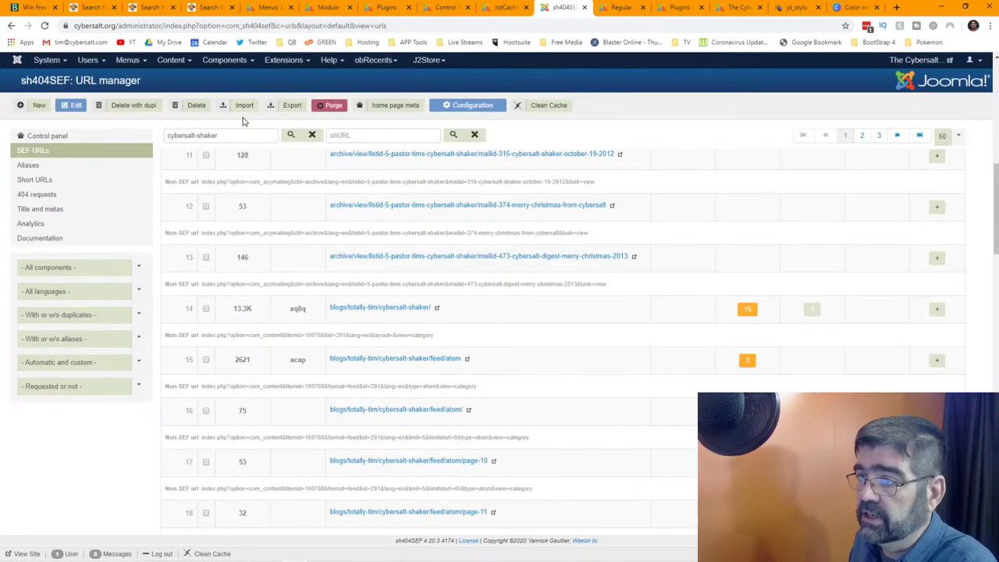
pyautogui.moveTo(232, 135); pyautogui.dragTo(154, 139)
pyautogui.write('search')
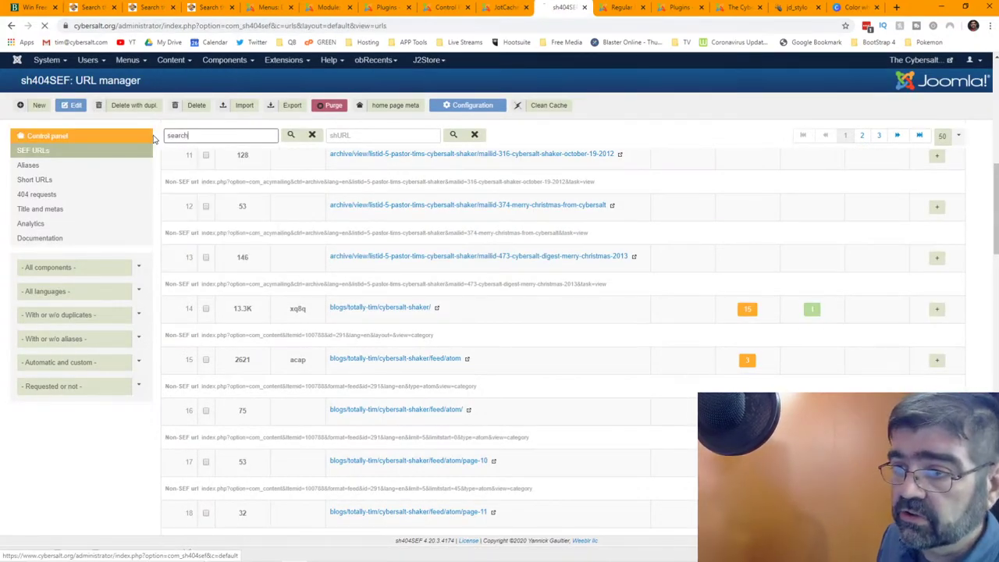
pyautogui.press('Return')
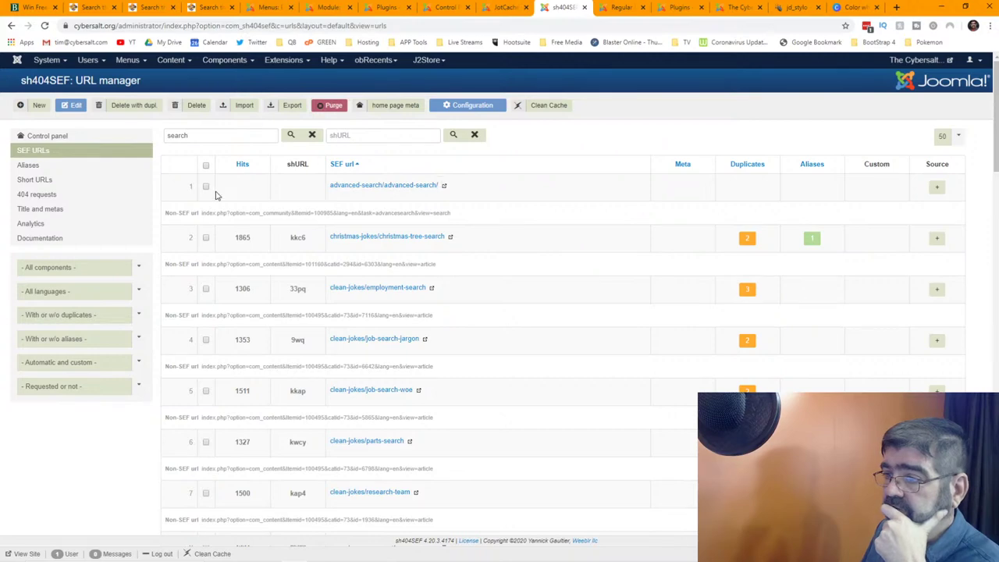
# Delete the advanced-search, search-cybersalt, search-tickets and search/search SEF URLs along with their duplicates, and clean the cache
pyautogui.scroll(-5, 518, 285)
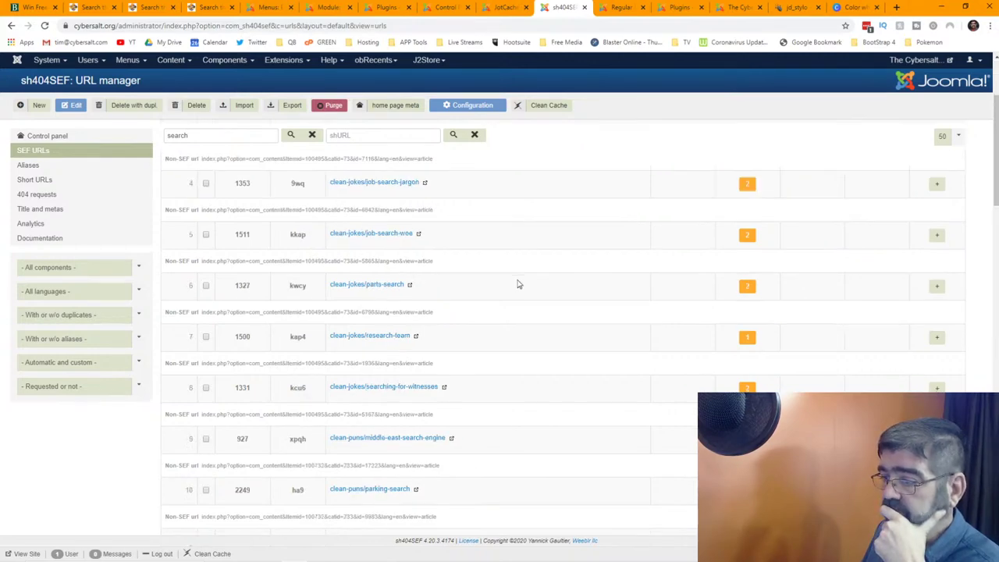
pyautogui.scroll(-2, 519, 284)
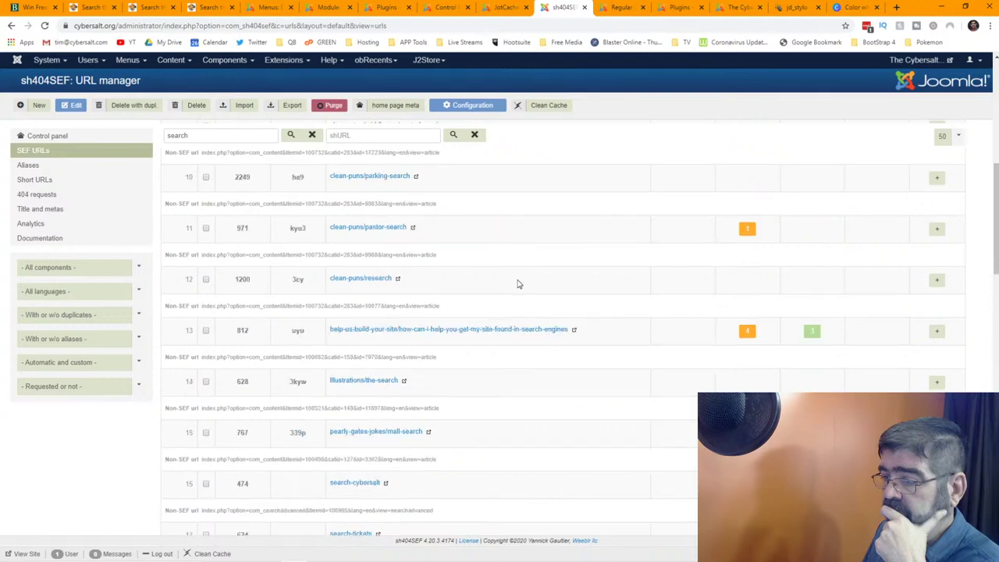
pyautogui.scroll(-1, 518, 284)
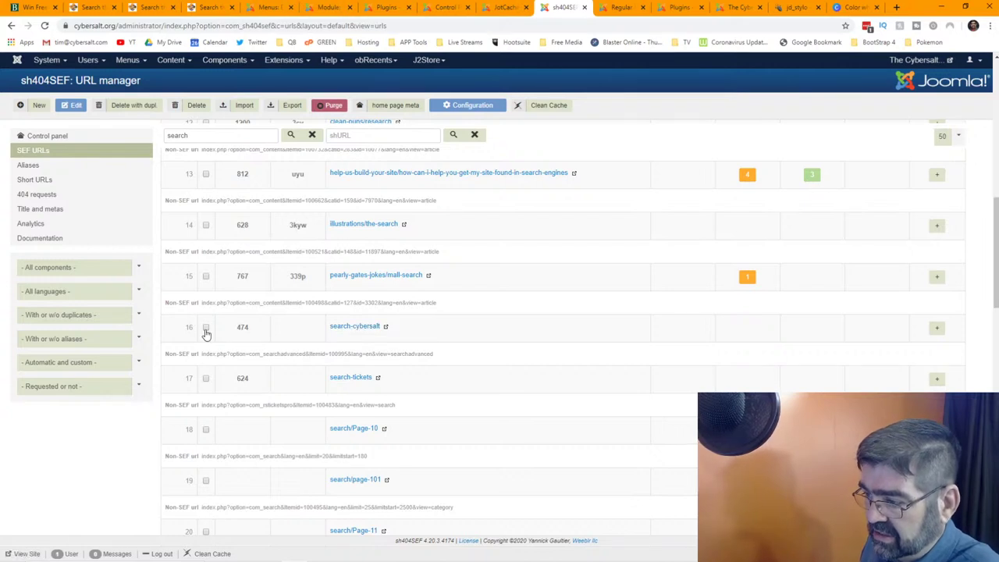
pyautogui.click(206, 378)
pyautogui.scroll(-2, 328, 291)
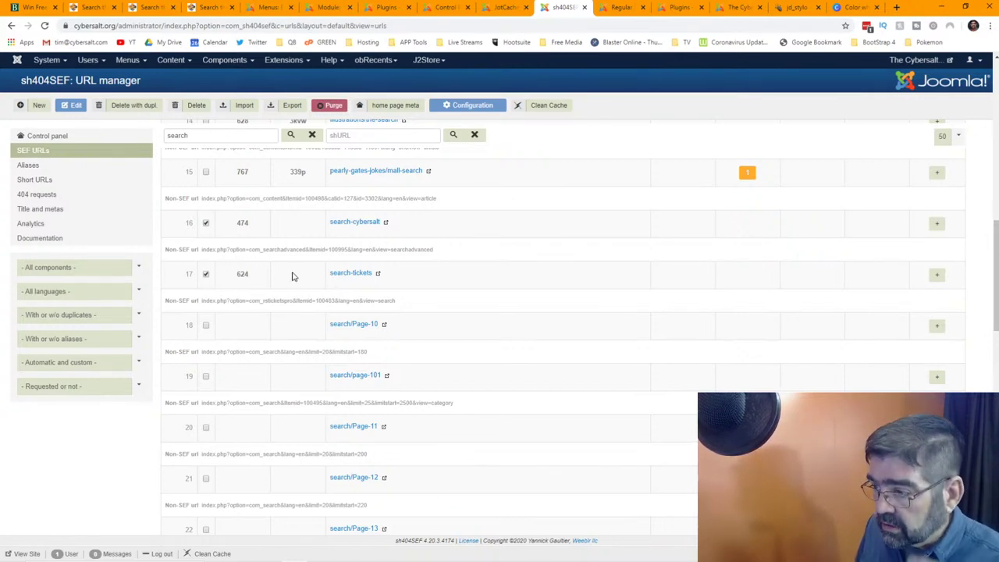
pyautogui.scroll(-5, 292, 278)
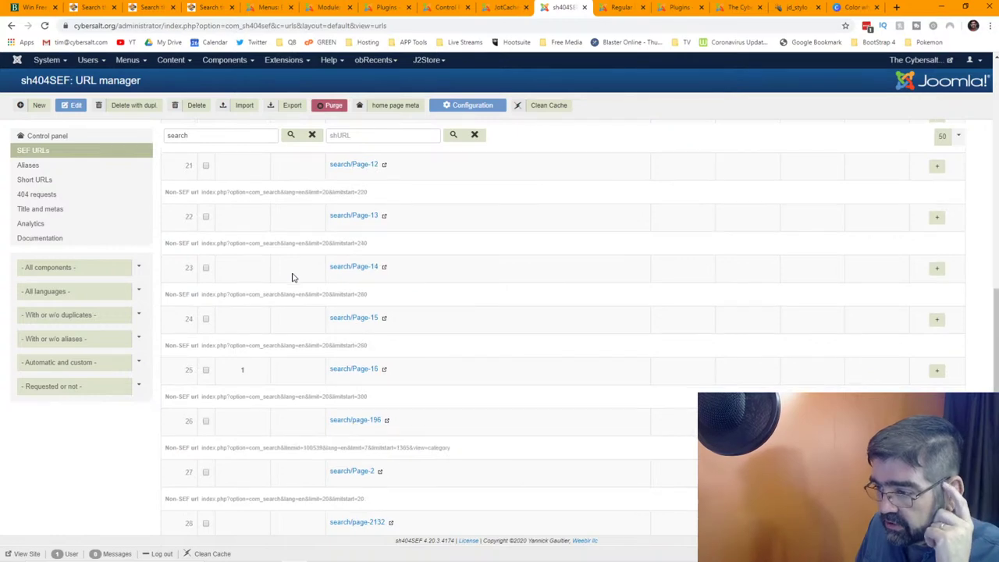
pyautogui.scroll(-3, 293, 277)
pyautogui.scroll(-6, 293, 279)
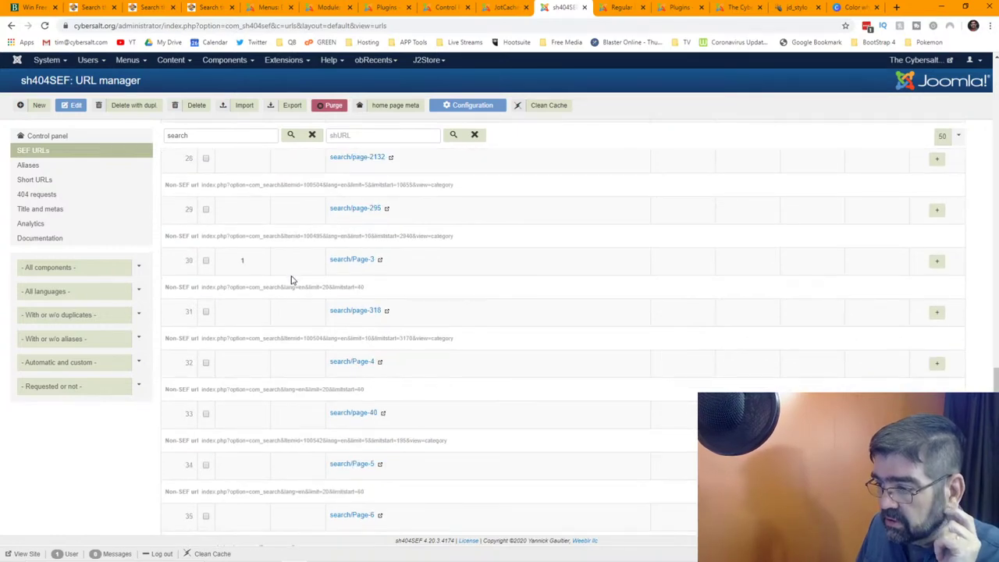
pyautogui.scroll(-1, 291, 281)
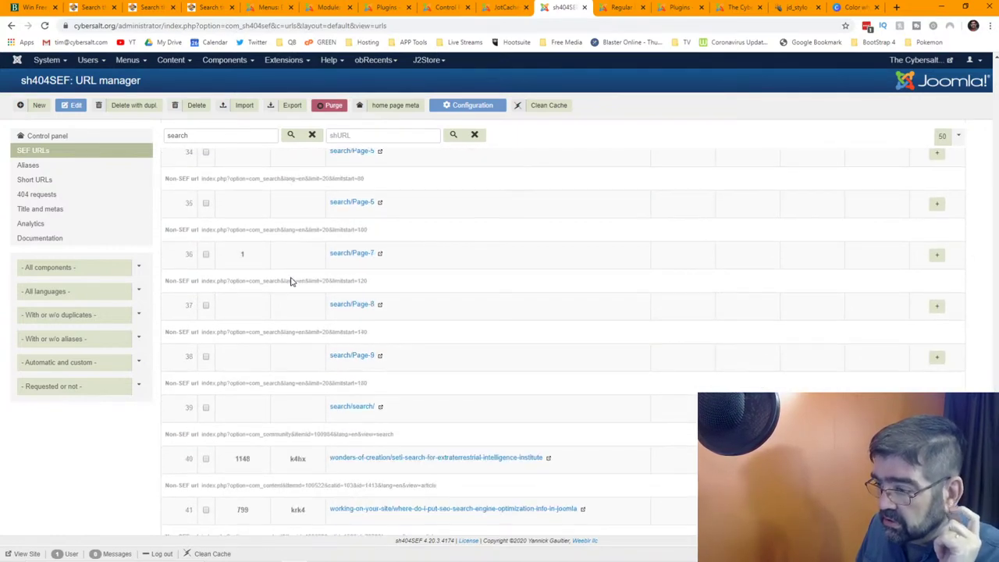
pyautogui.scroll(-1, 402, 319)
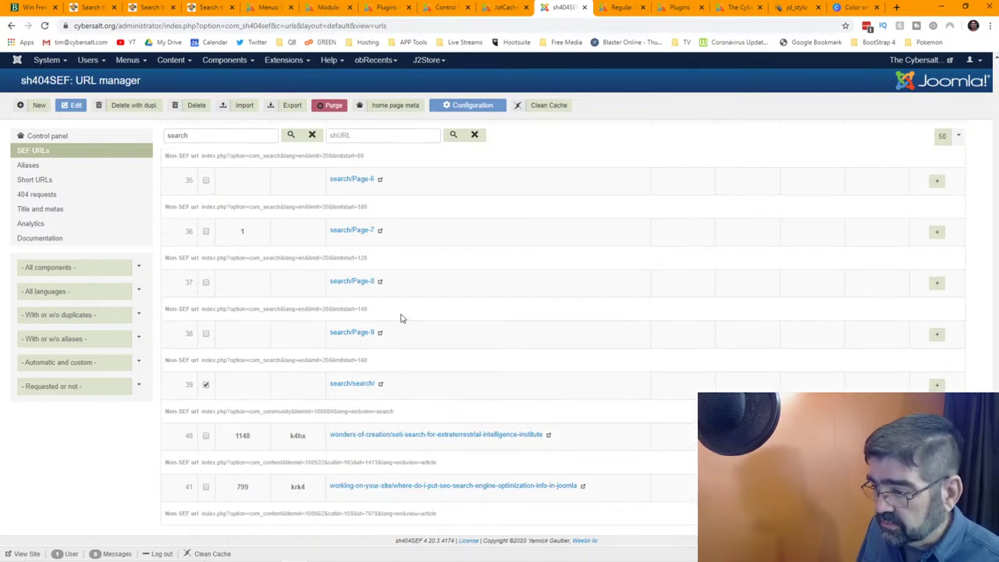
pyautogui.click(133, 108)
pyautogui.click(624, 289)
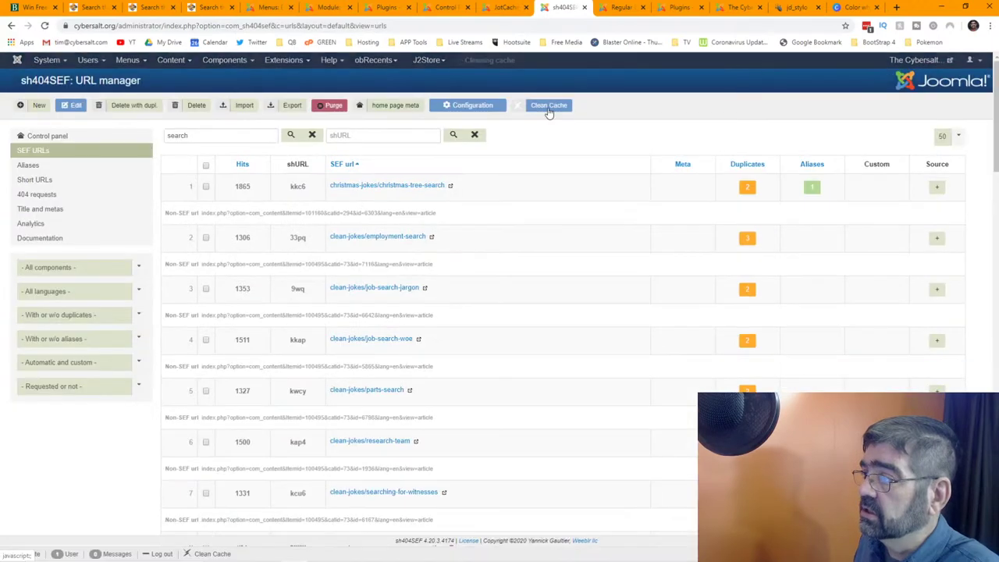
pyautogui.click(549, 107)
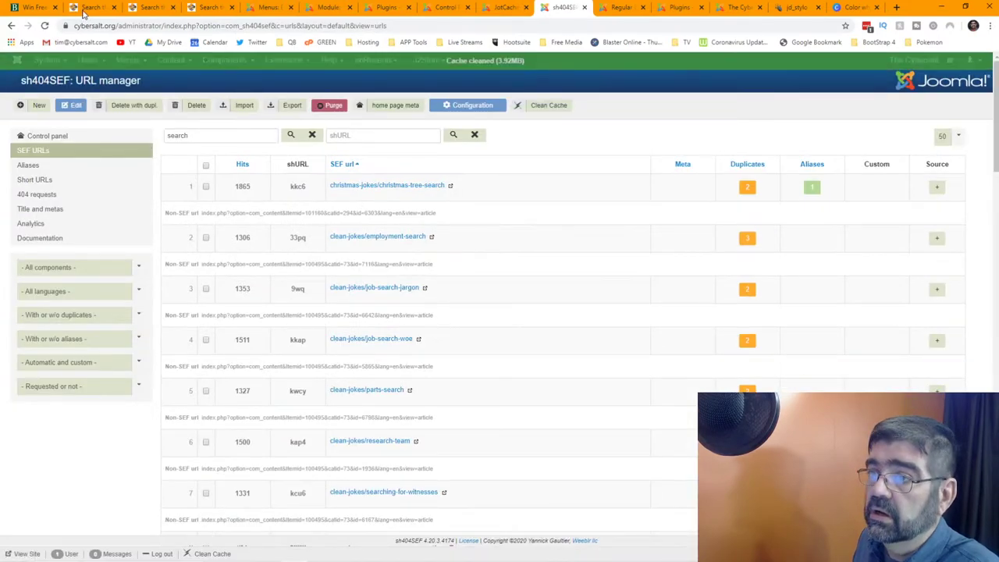
# Reload the Cybersalt home page and retest its Search dropdown by searching for "cat pictures"
pyautogui.click(86, 8)
pyautogui.click(11, 26)
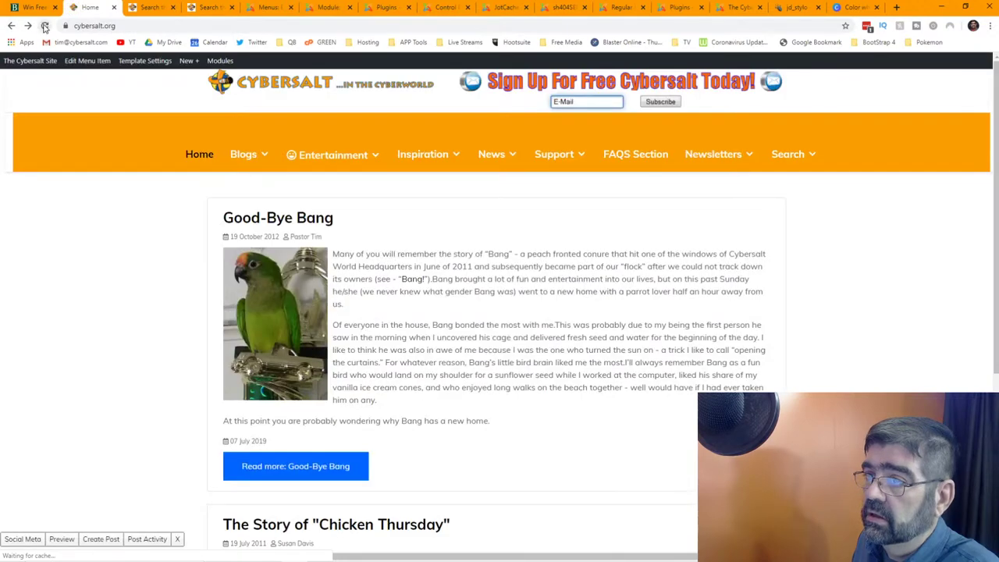
pyautogui.click(45, 26)
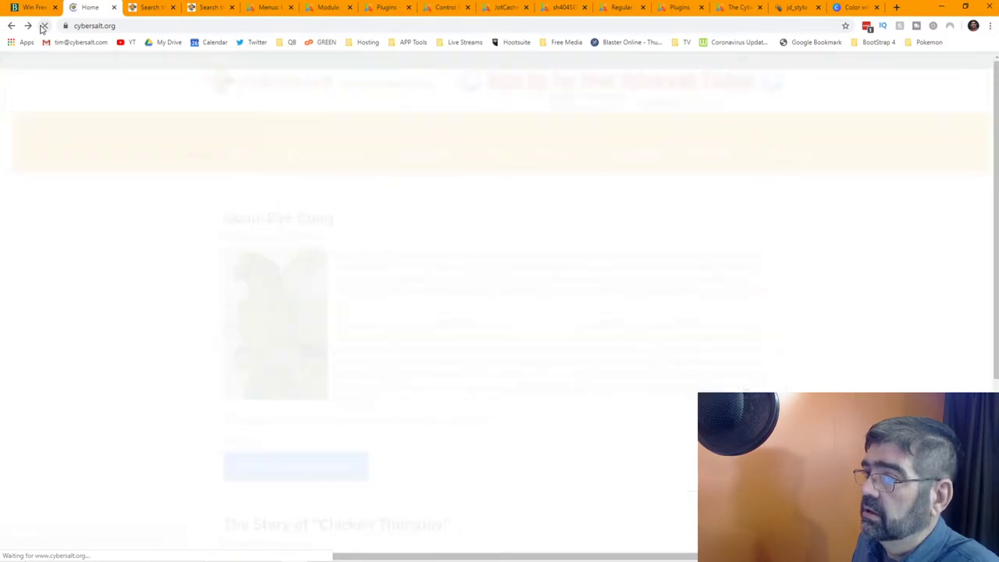
pyautogui.moveTo(791, 164)
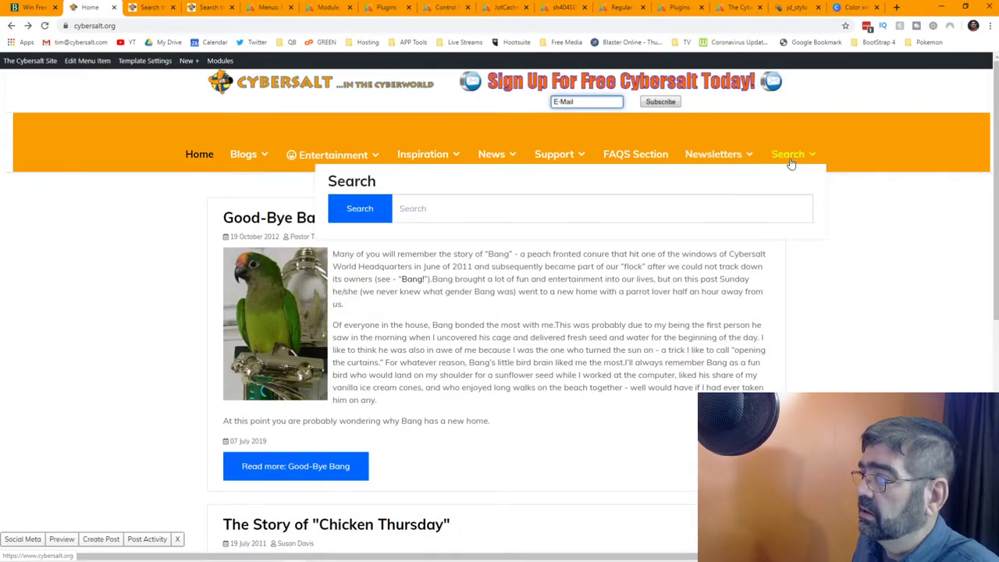
pyautogui.click(705, 206)
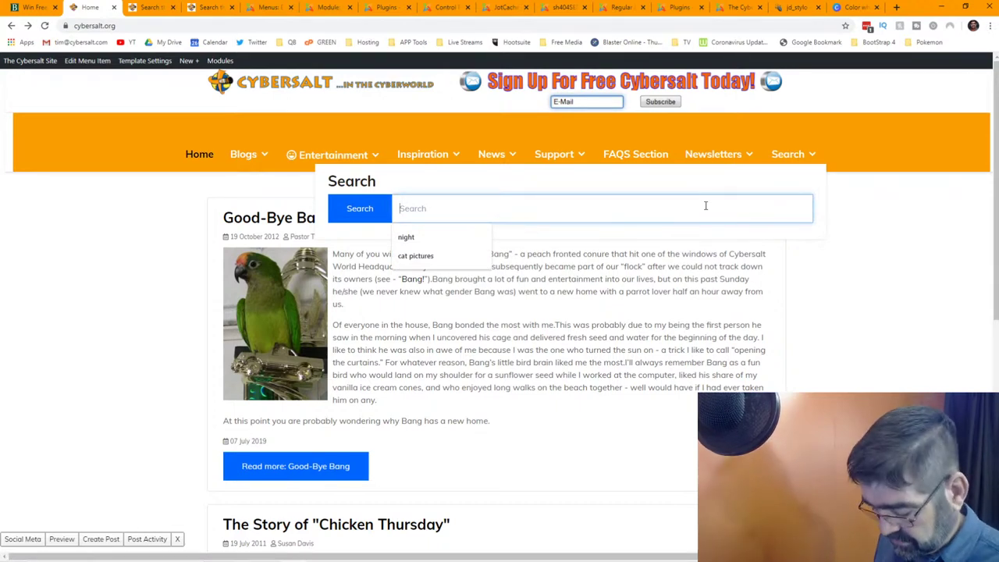
pyautogui.press('Down')
pyautogui.press('Down')
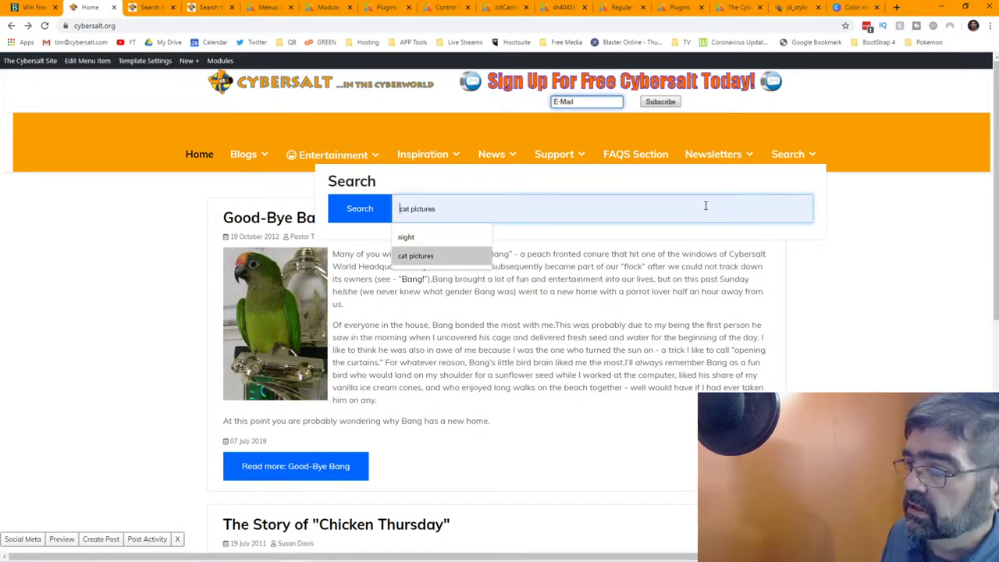
pyautogui.press('Return')
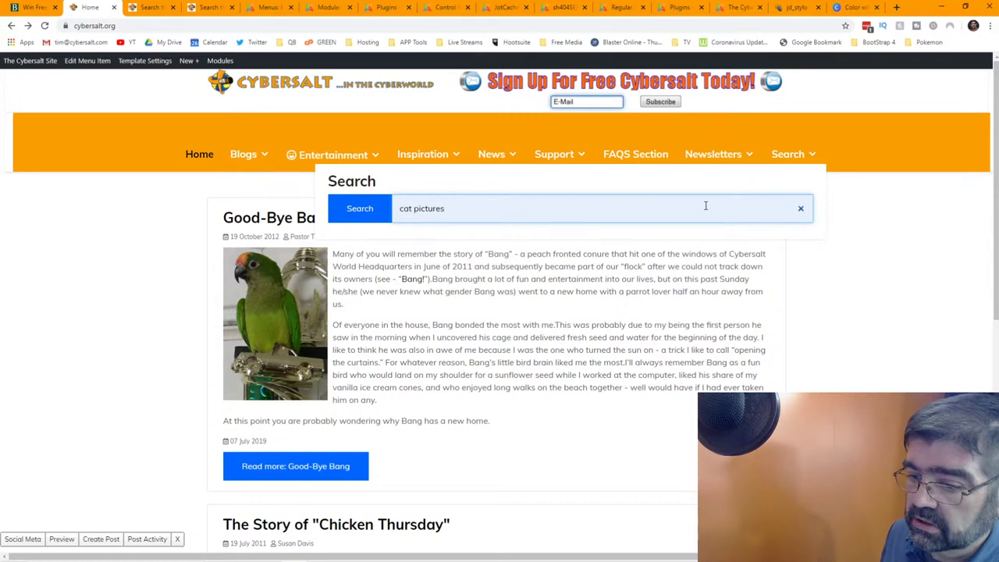
pyautogui.press('Return')
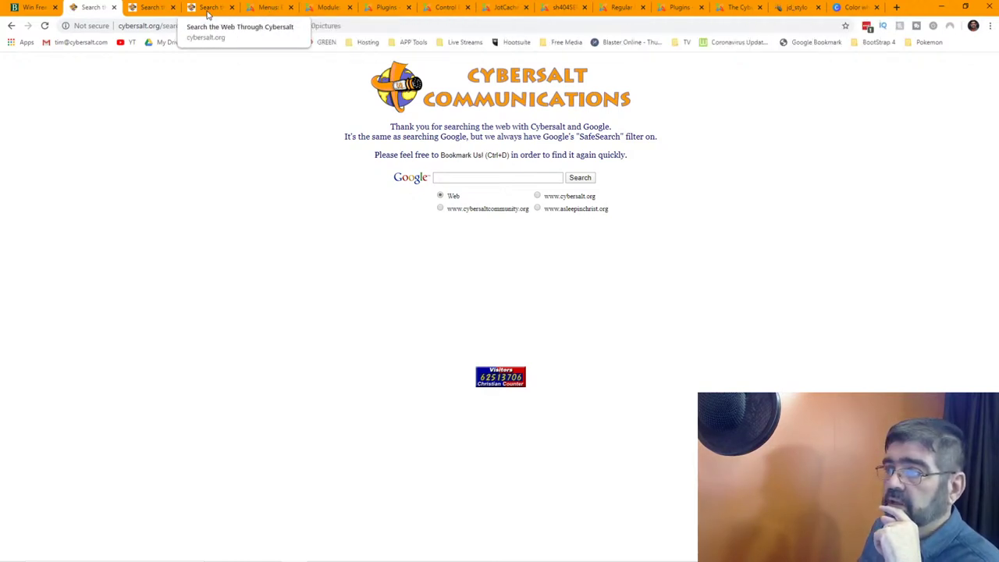
# Refresh the SEF URL list filtered by "search" in sh404SEF and examine the remaining search URLs
pyautogui.click(538, 6)
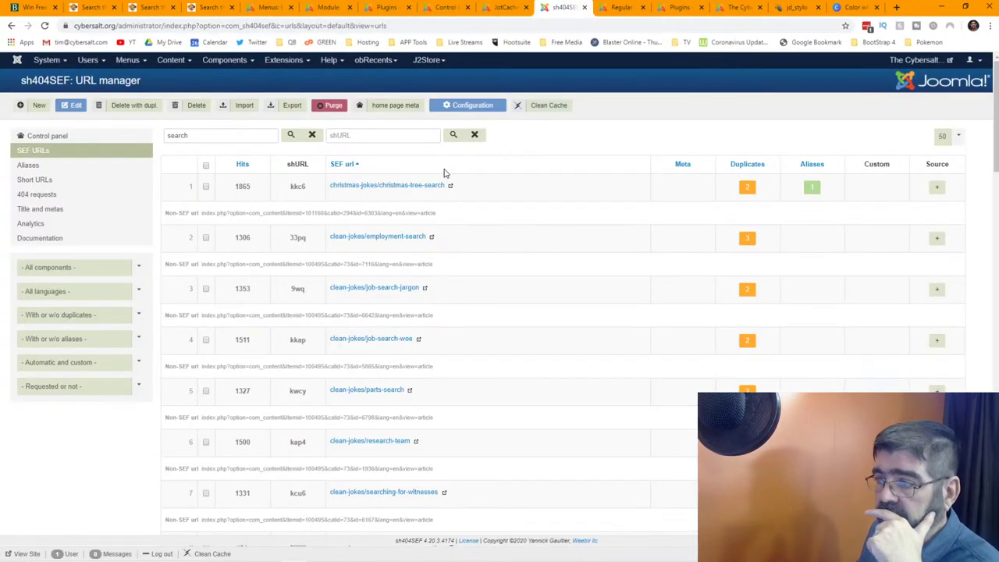
pyautogui.click(291, 135)
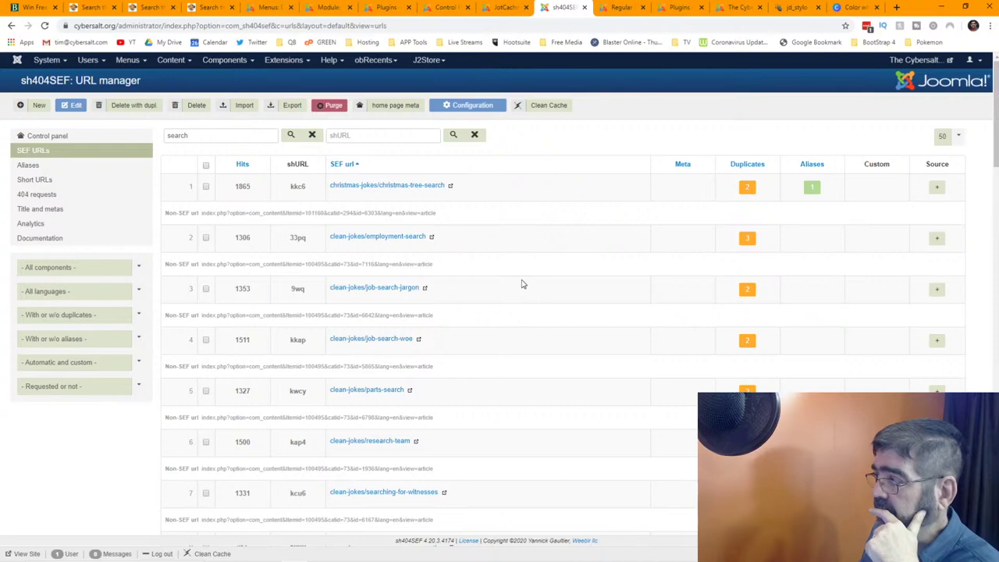
pyautogui.scroll(-20, 522, 282)
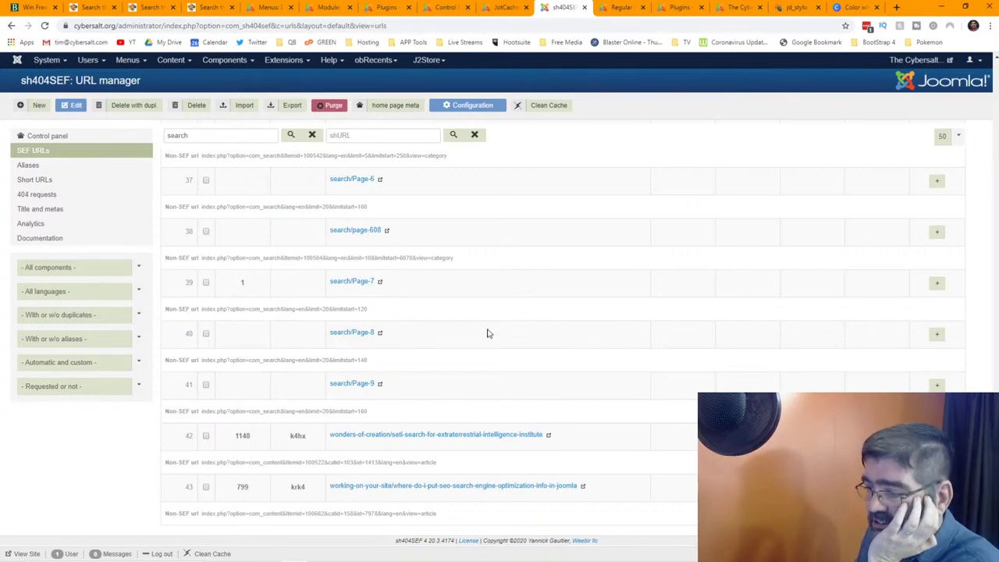
pyautogui.scroll(6, 451, 410)
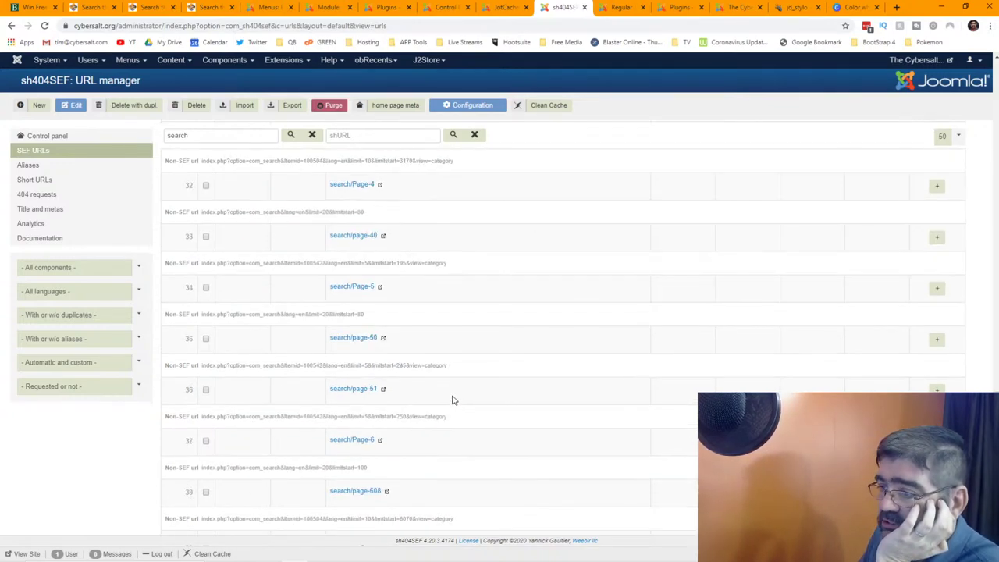
pyautogui.scroll(4, 450, 400)
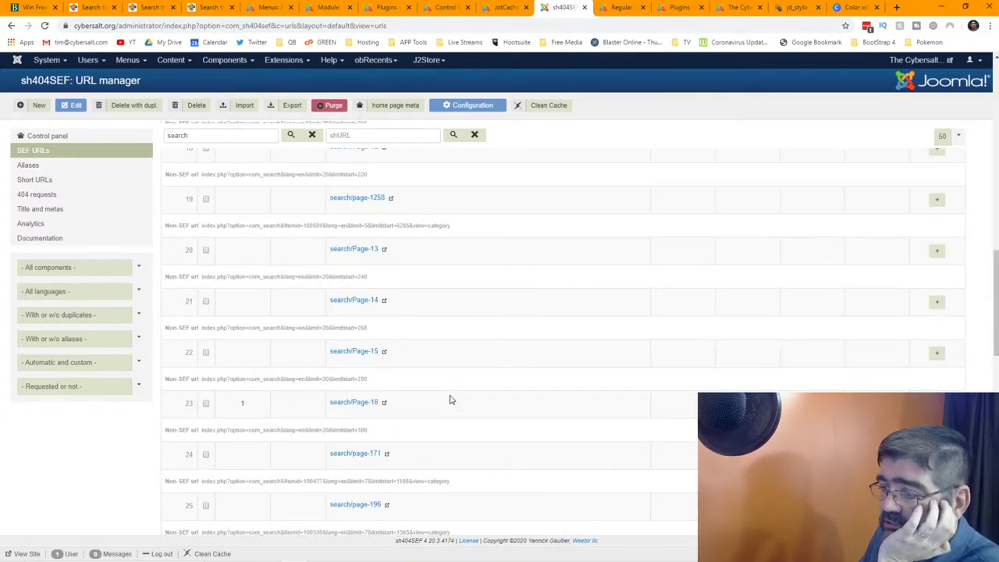
pyautogui.scroll(4, 450, 400)
pyautogui.scroll(4, 450, 399)
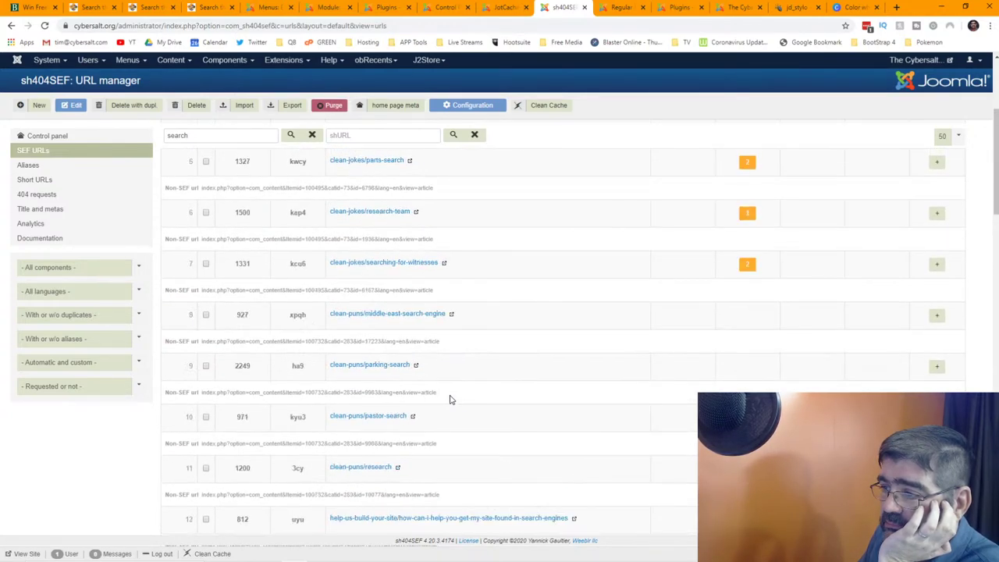
pyautogui.scroll(5, 449, 400)
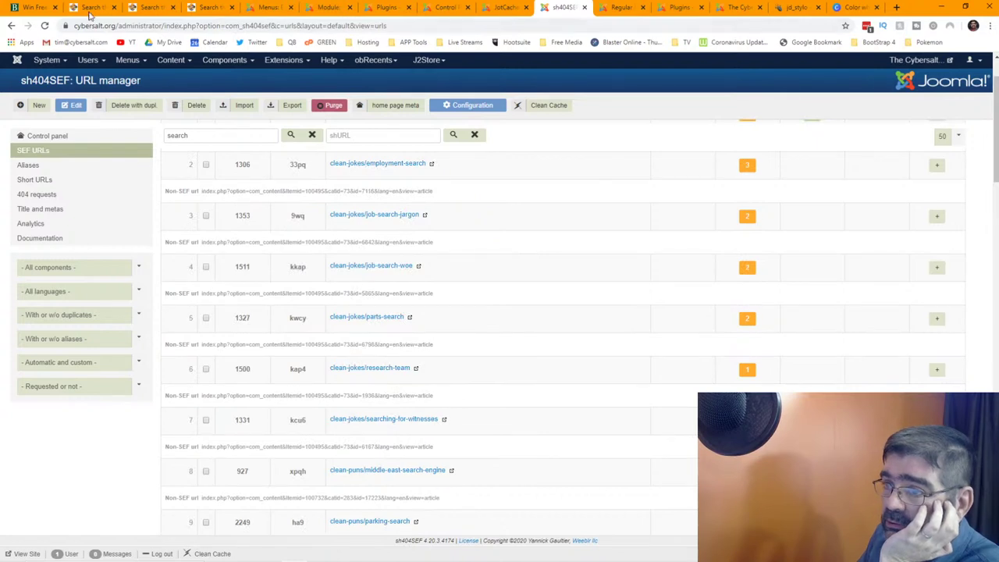
# Check the search landing page's address, then set the Search menu item's status to Unpublished and save it
pyautogui.click(90, 8)
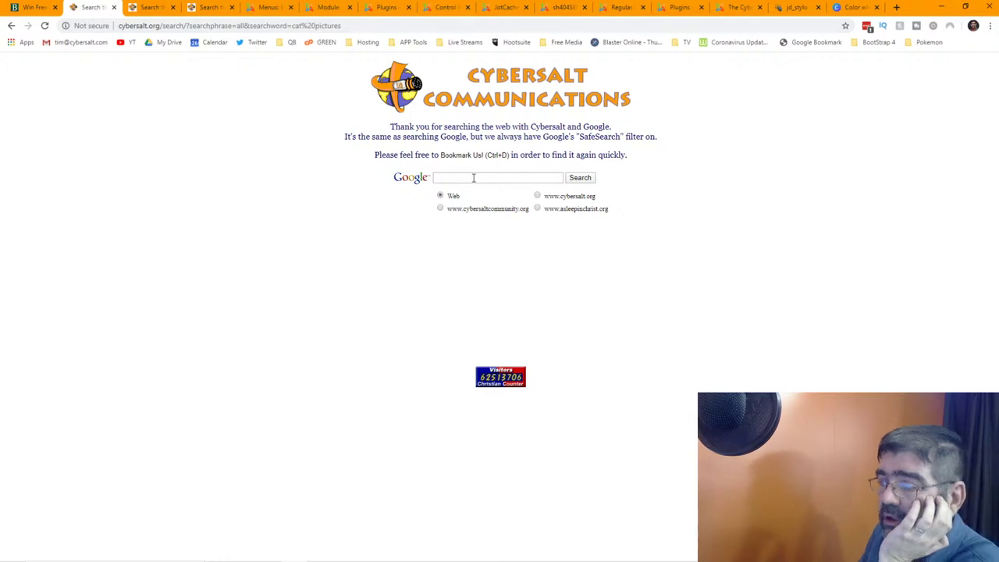
pyautogui.click(266, 7)
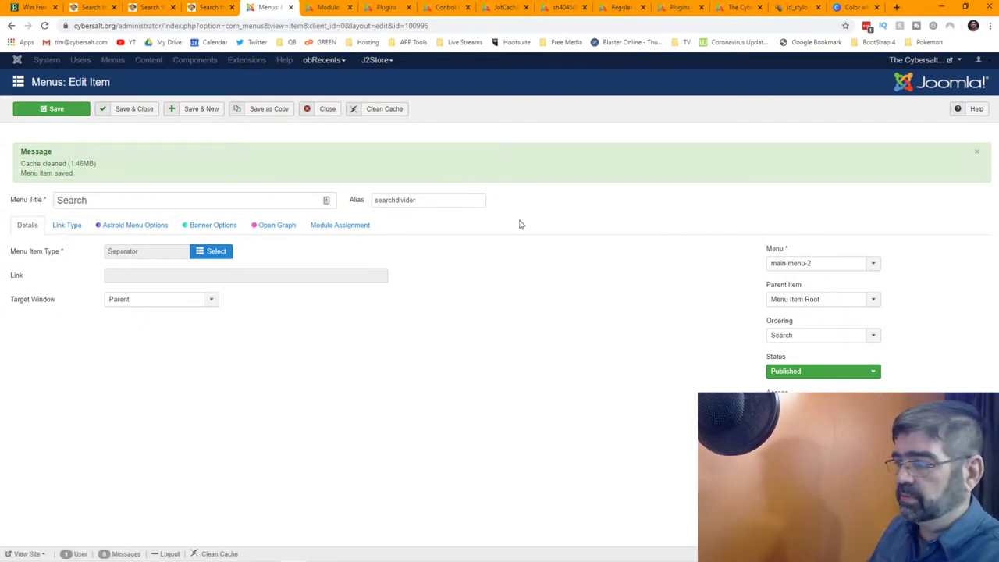
pyautogui.click(802, 373)
pyautogui.click(804, 395)
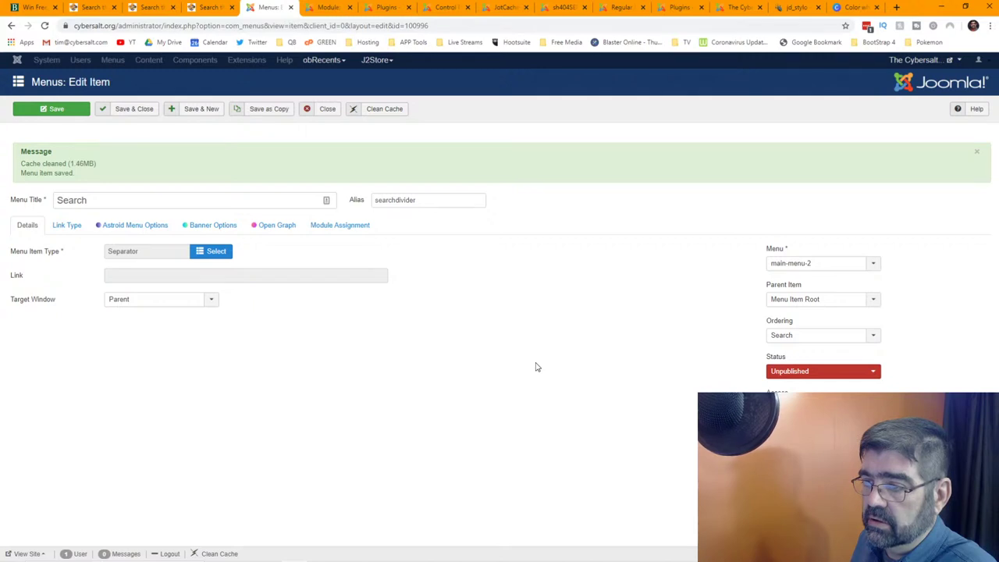
pyautogui.click(68, 112)
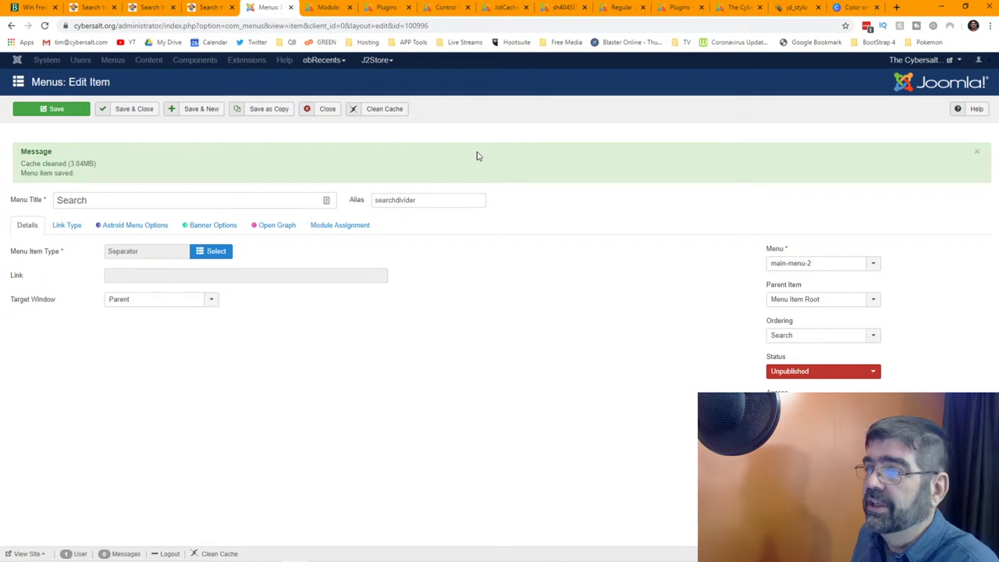
# Reload the search landing page and return to the Cybersalt home page to check its main menu
pyautogui.click(97, 9)
pyautogui.click(45, 26)
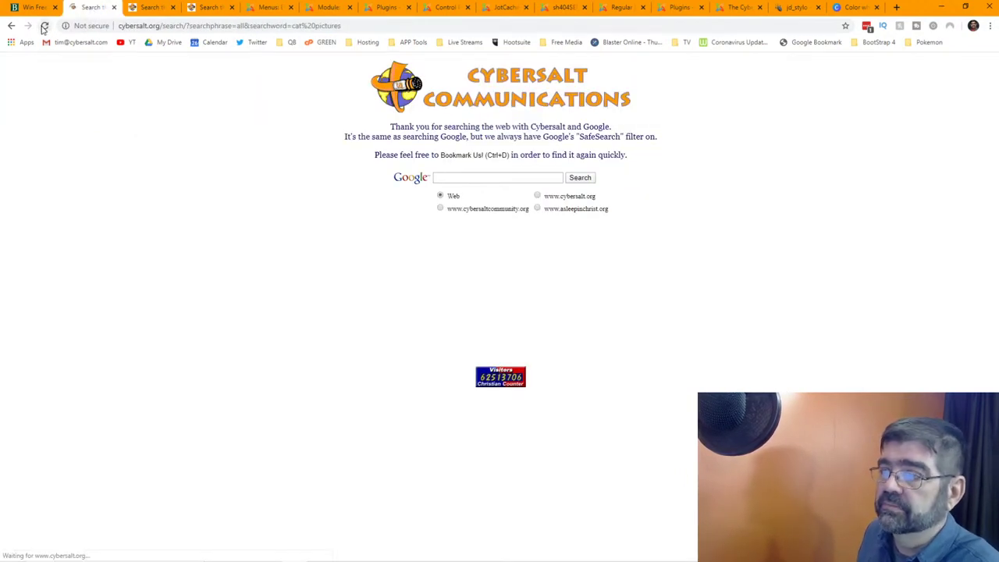
pyautogui.click(11, 26)
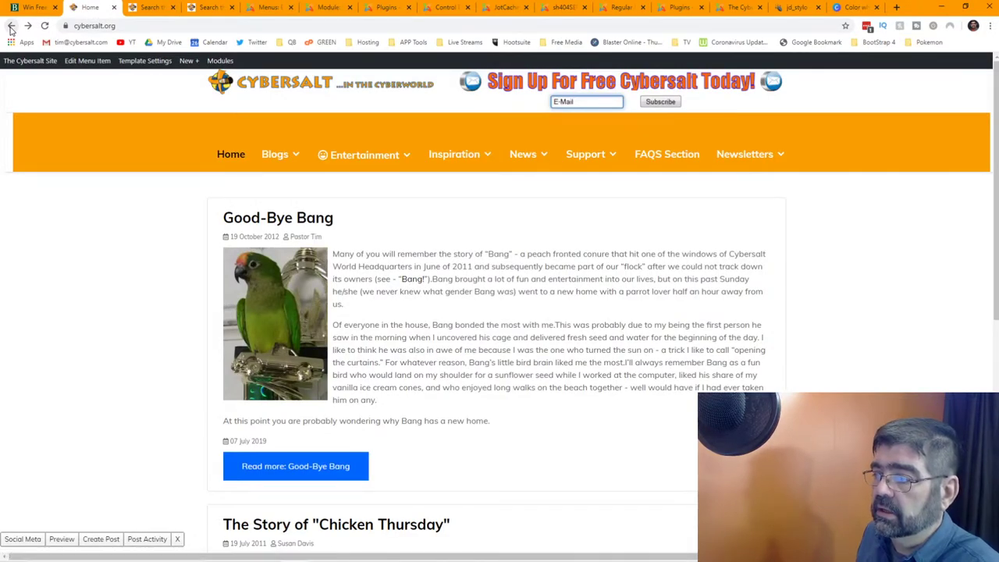
# Look over the two extra "Search the Web Through Cybersalt" pages and close them
pyautogui.click(145, 8)
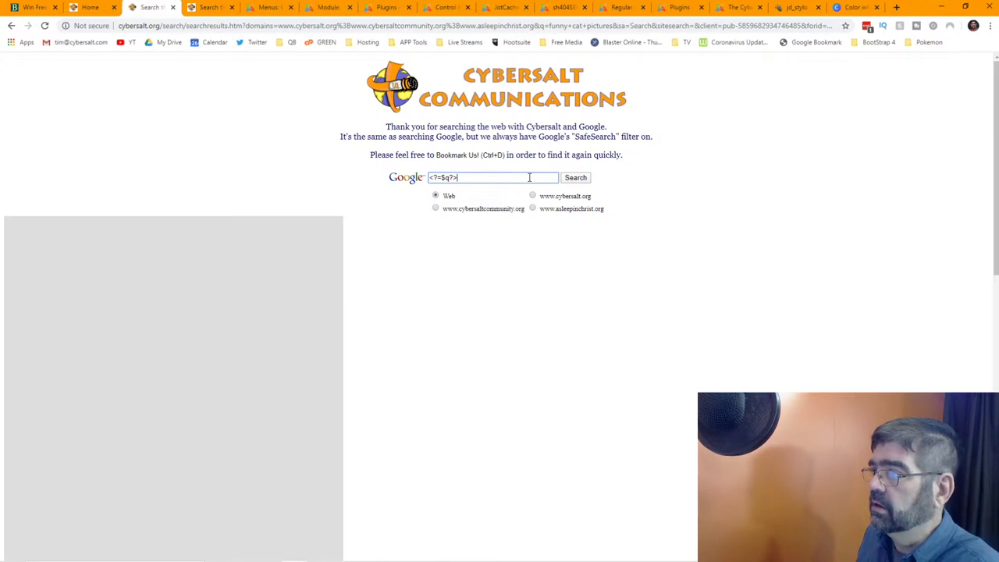
pyautogui.click(88, 10)
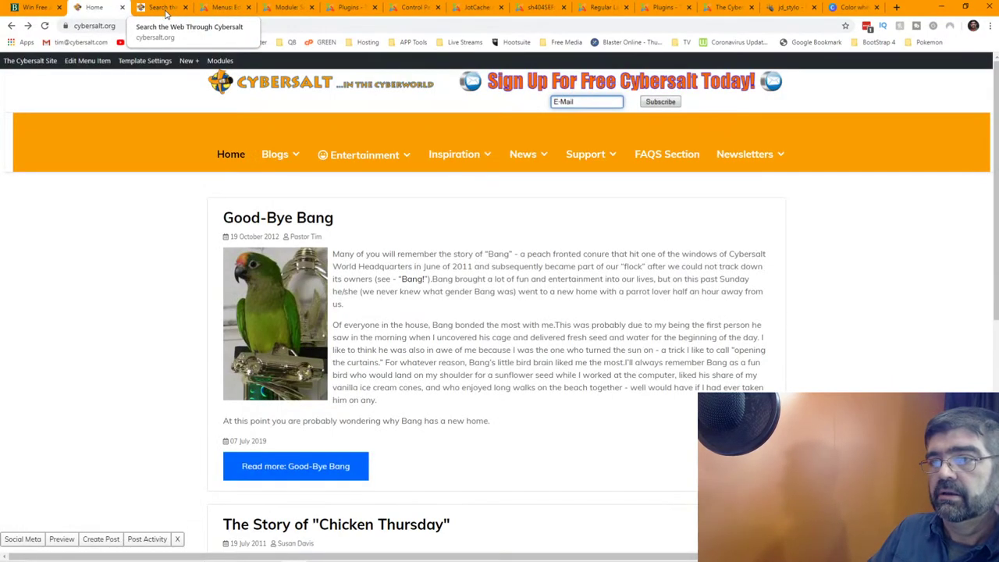
pyautogui.click(167, 10)
pyautogui.click(185, 7)
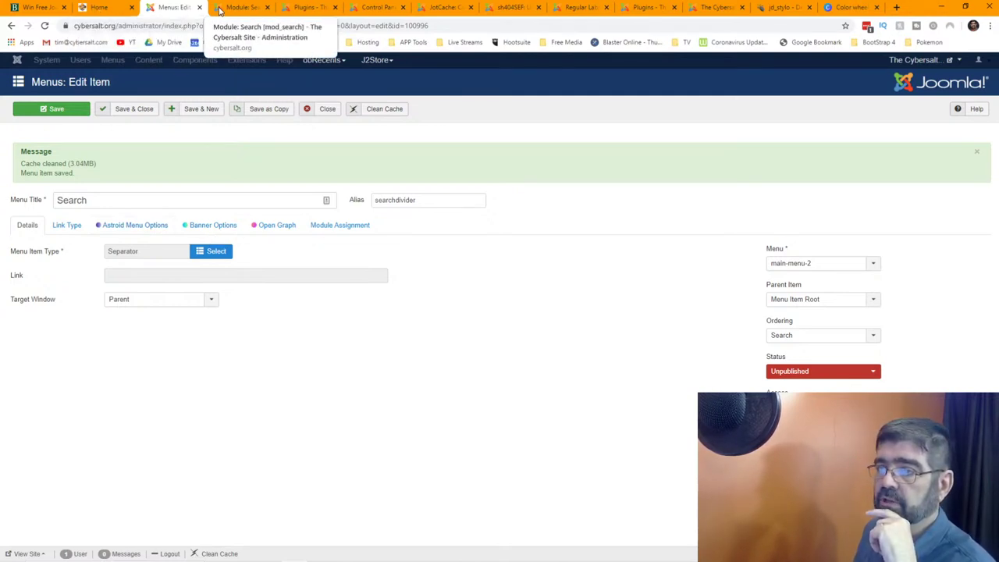
# Close the Search menu item and clear all filters from the main-menu-2 item list
pyautogui.click(328, 109)
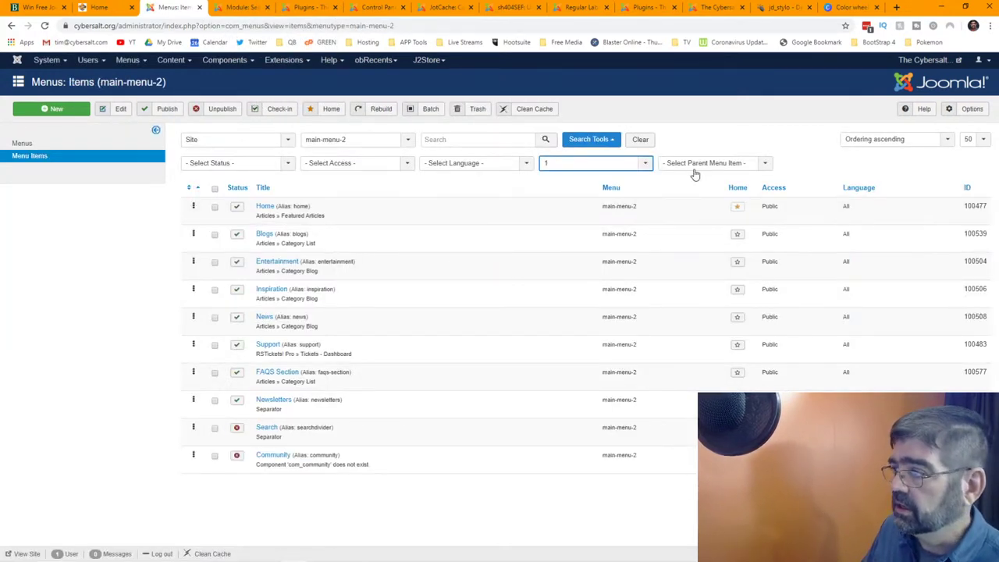
pyautogui.click(634, 139)
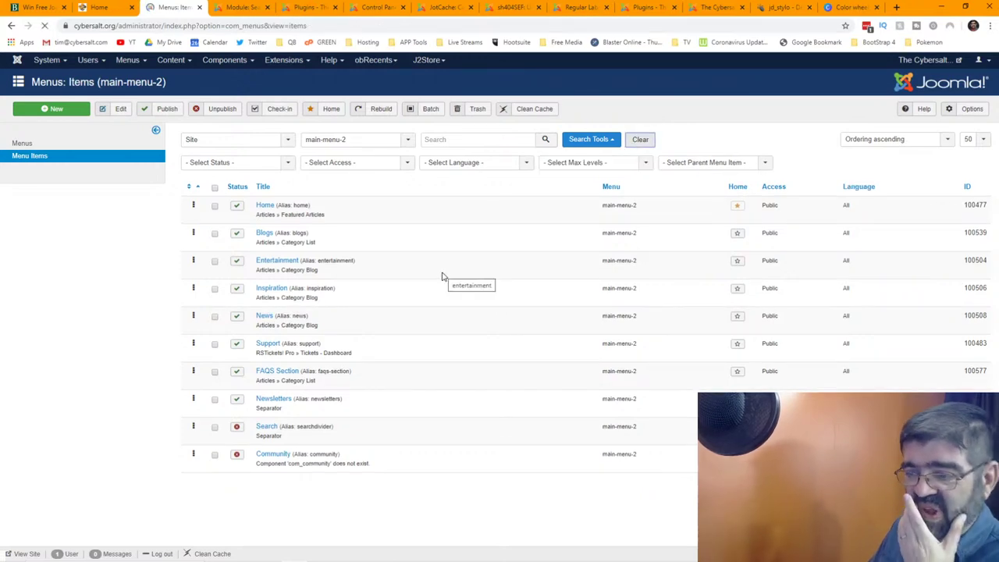
# Search the main-menu-2 items for "goog" and trash the Search Using Google menu item
pyautogui.scroll(-14, 383, 266)
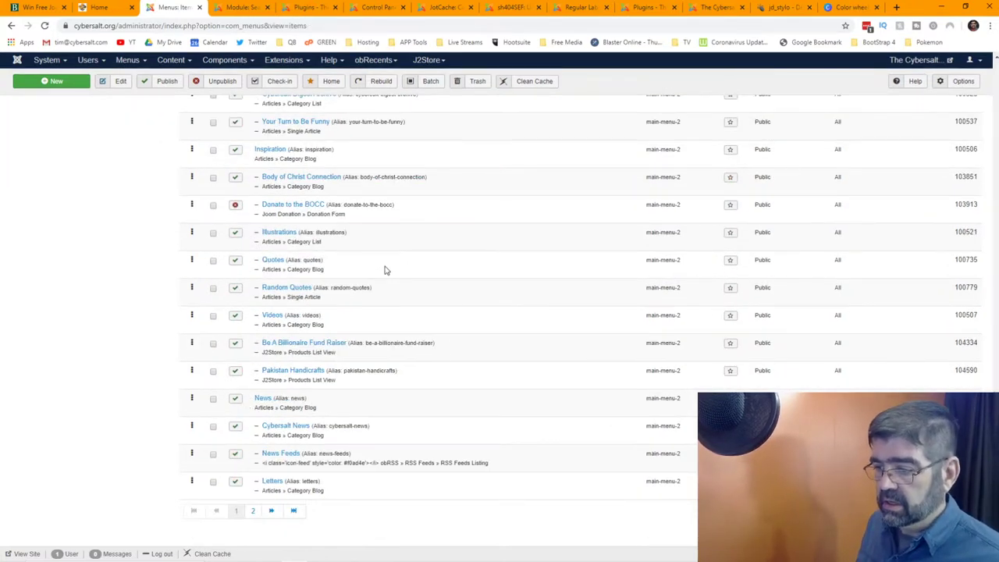
pyautogui.scroll(14, 385, 270)
pyautogui.click(495, 139)
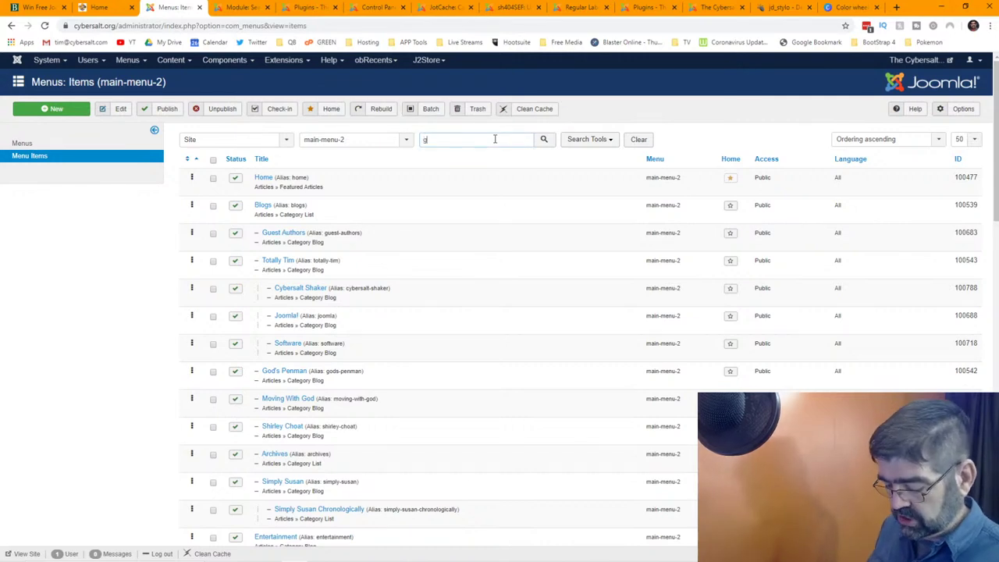
pyautogui.write('goog')
pyautogui.press('Return')
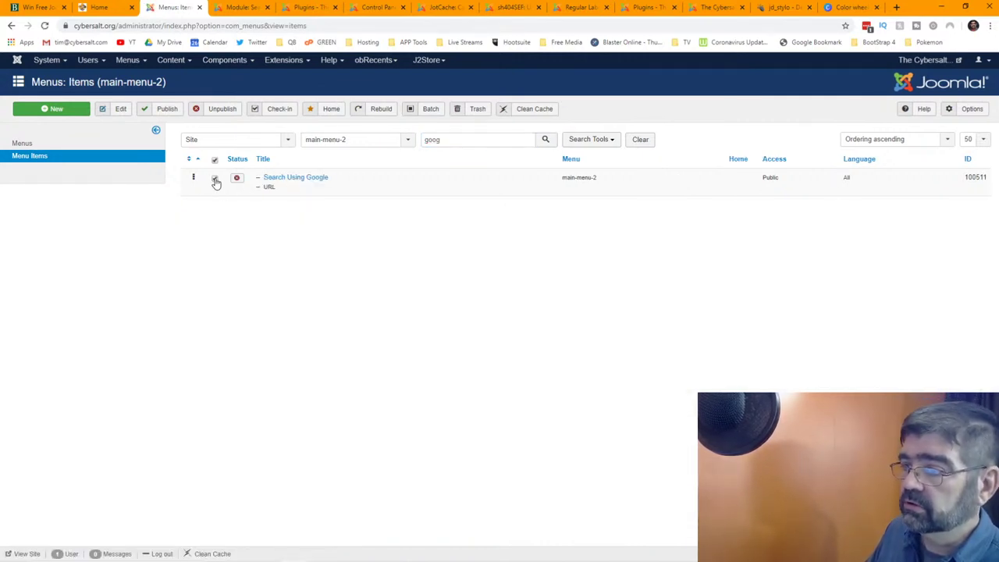
pyautogui.click(216, 179)
pyautogui.click(477, 113)
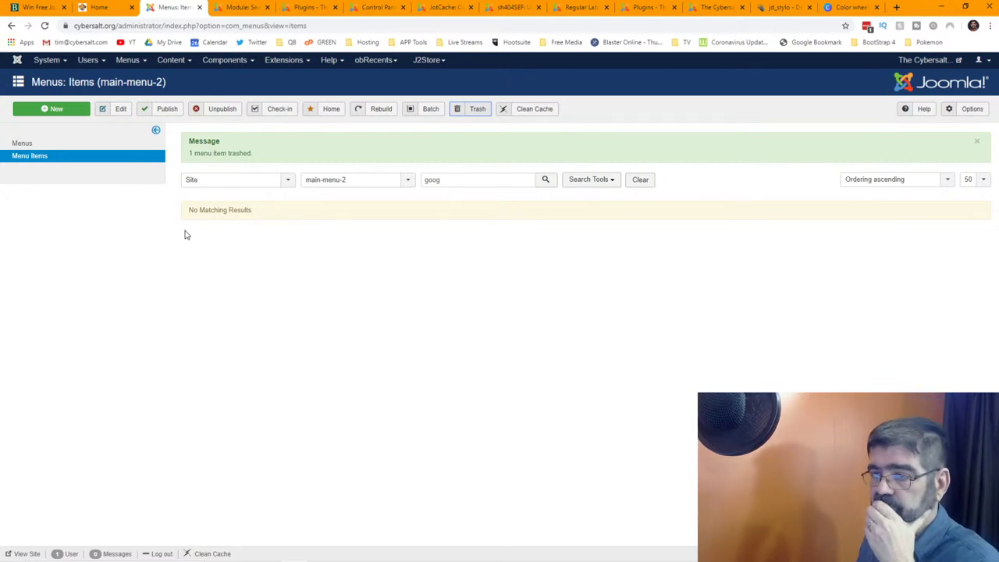
# Clear the item search and trash the unpublished Search Cybersalt menu item on the second page of the list
pyautogui.click(641, 181)
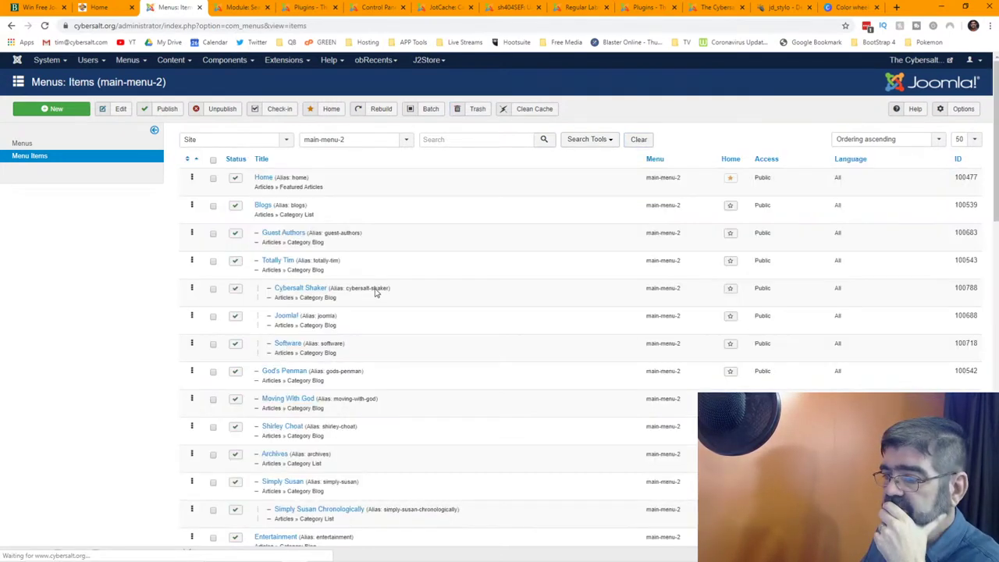
pyautogui.scroll(-15, 376, 292)
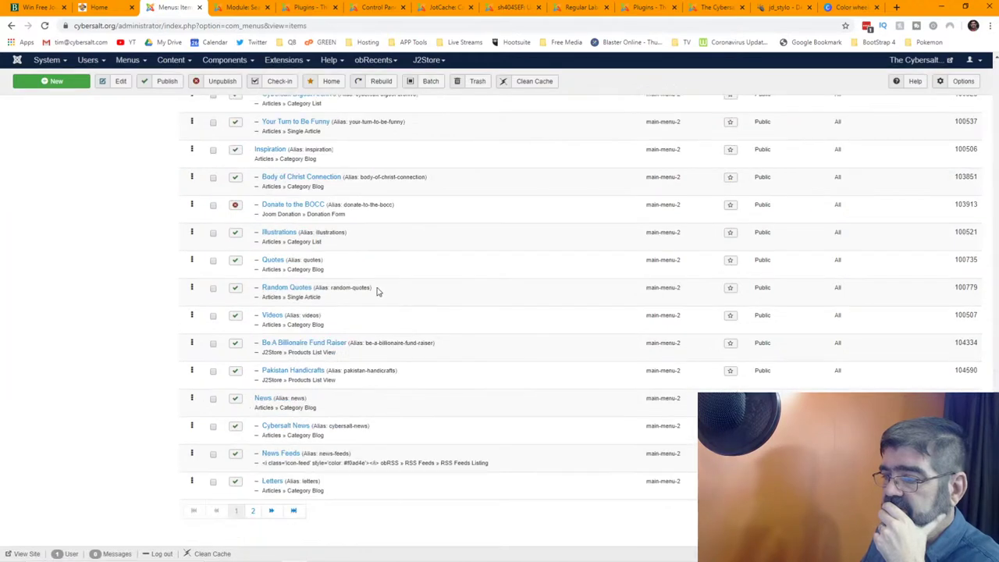
pyautogui.click(254, 511)
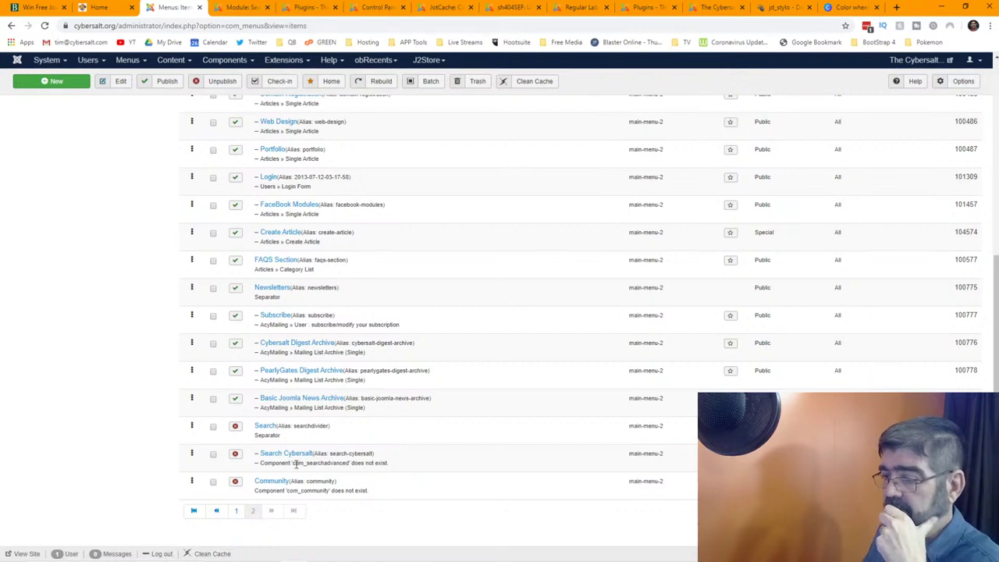
pyautogui.click(214, 456)
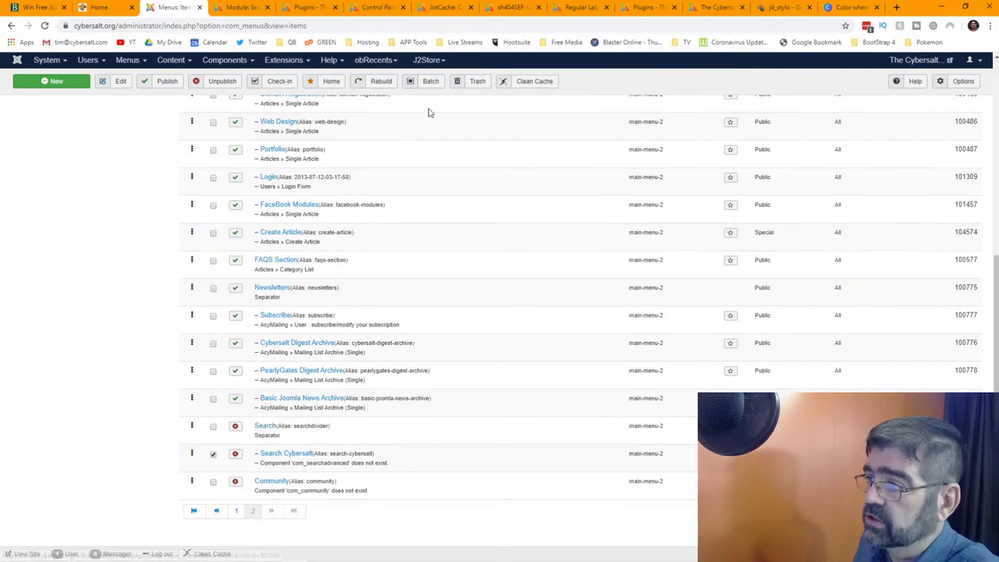
pyautogui.click(472, 82)
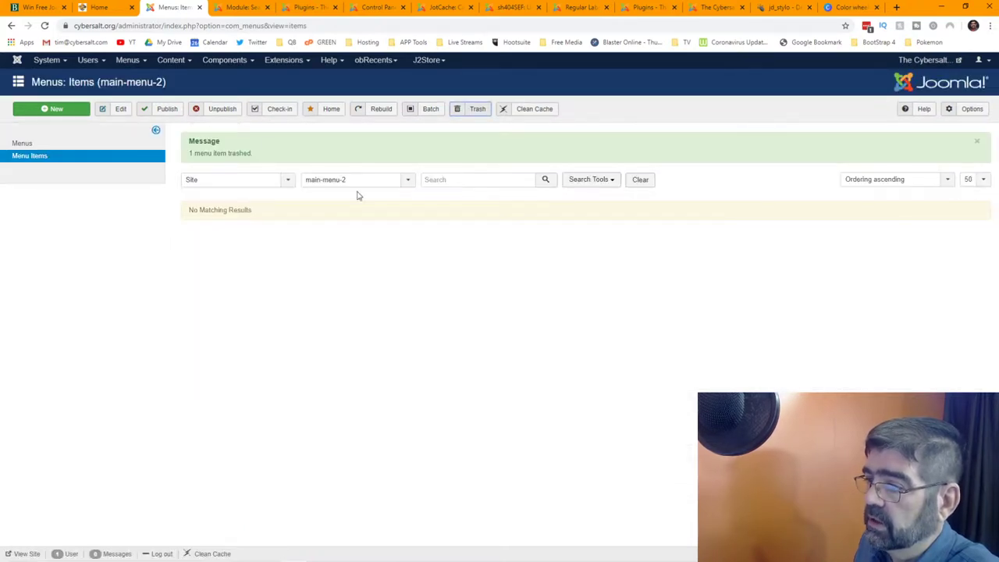
pyautogui.click(57, 110)
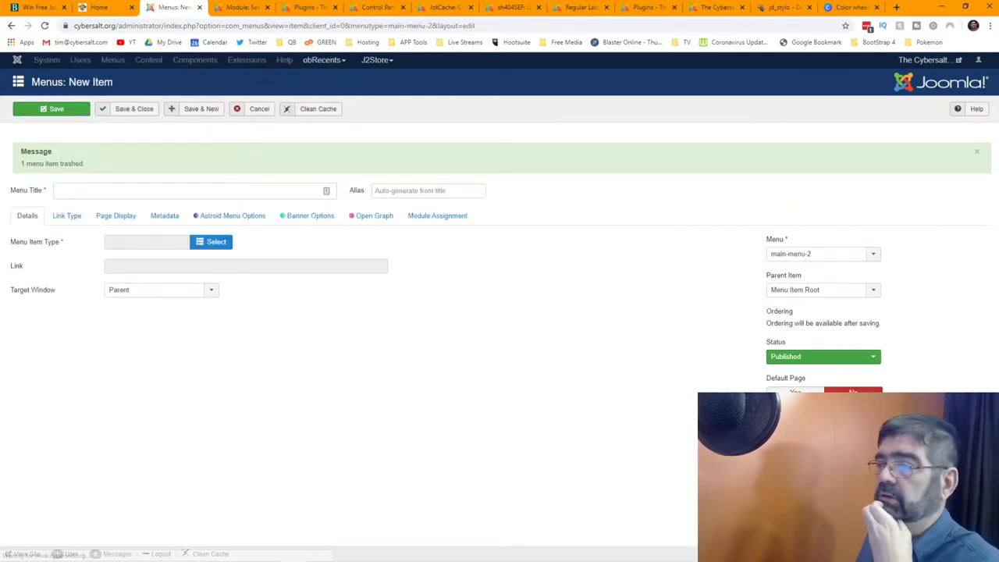
pyautogui.click(258, 114)
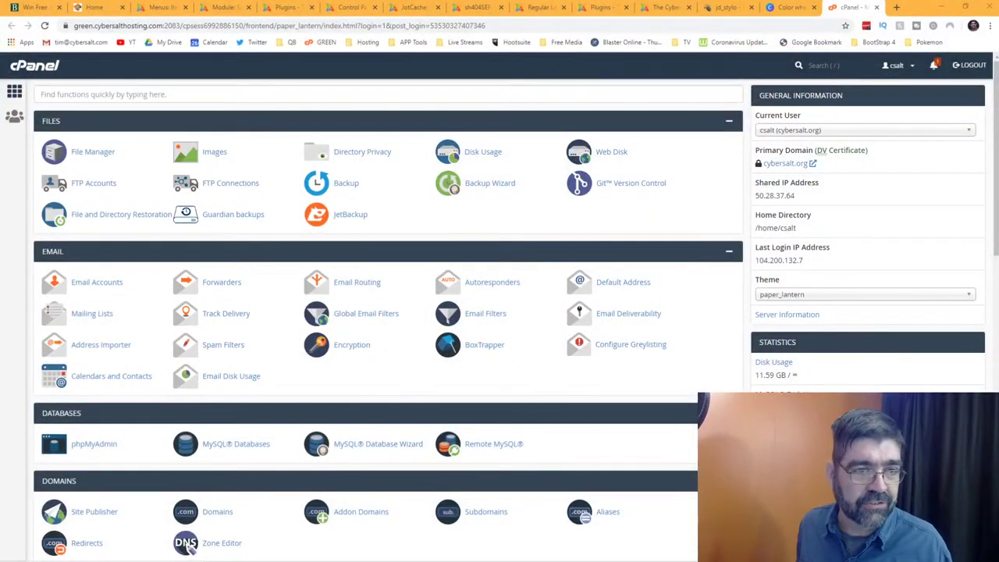
# In cPanel's File Manager, open the .htaccess file in public_html for editing
pyautogui.click(97, 155)
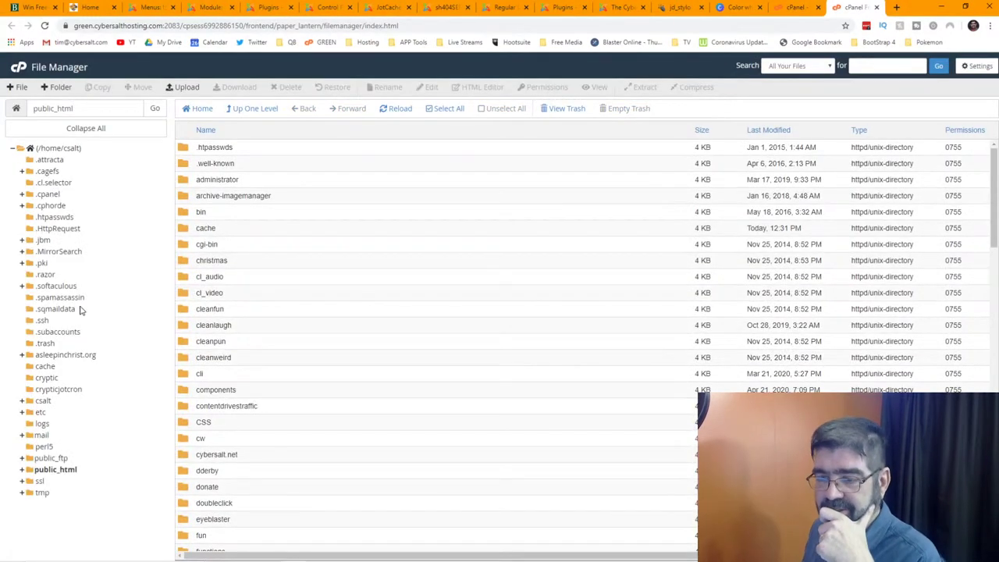
pyautogui.click(53, 469)
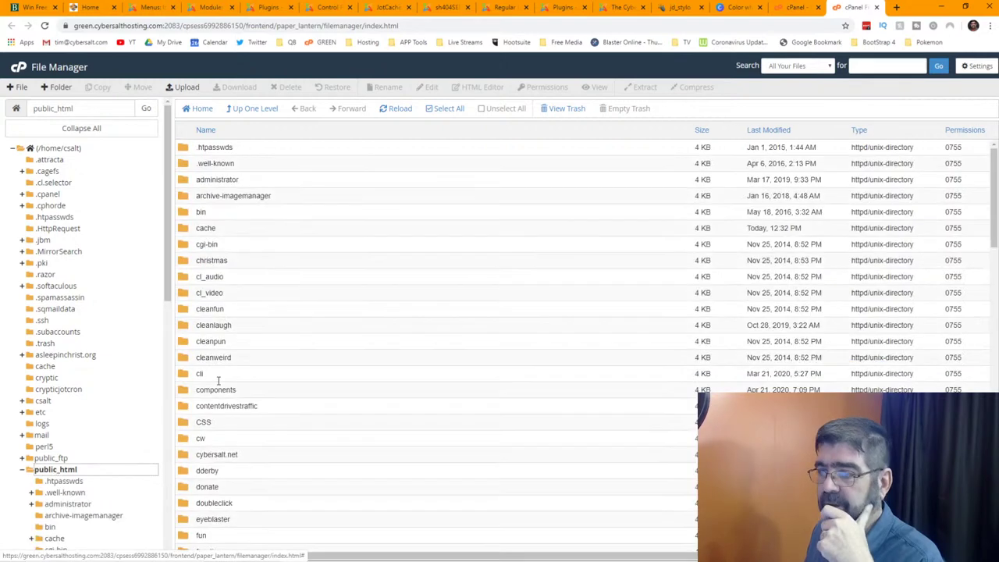
pyautogui.scroll(-10, 294, 346)
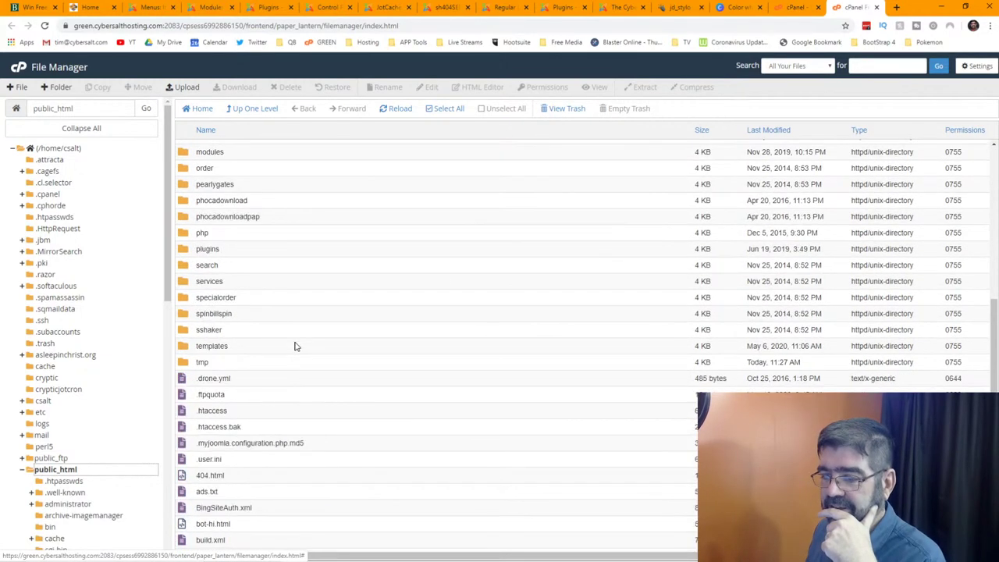
pyautogui.rightClick(200, 413)
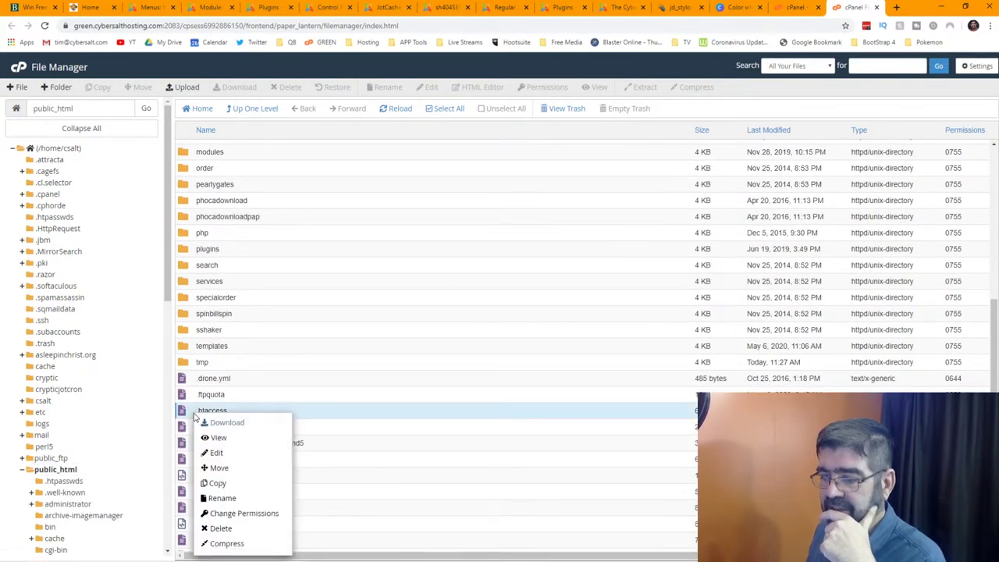
pyautogui.click(241, 456)
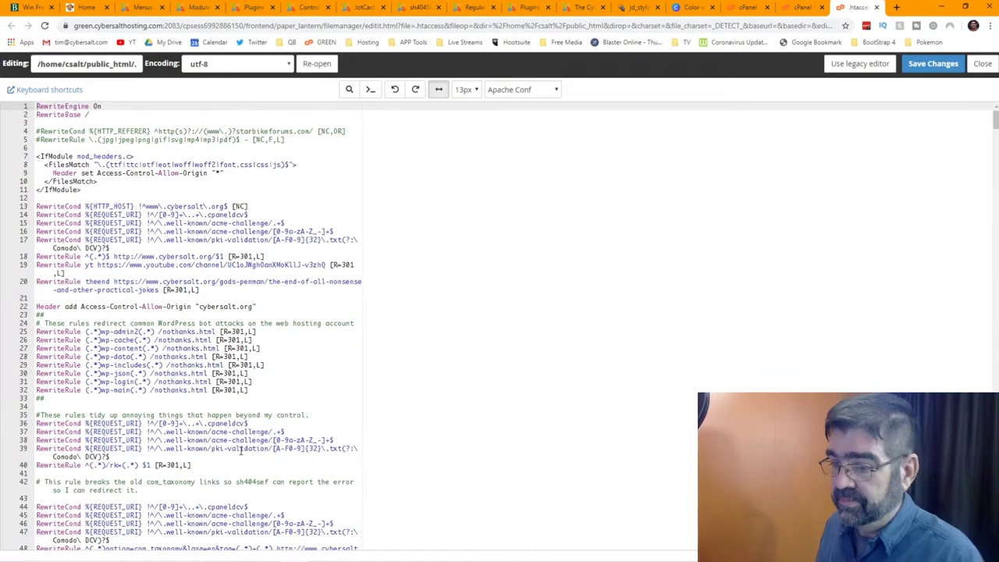
# Examine the rewrite conditions and redirect rules in .htaccess, from the start through the funny-pictures and gods-penman rules
pyautogui.moveTo(997, 118)
pyautogui.mouseDown()
pyautogui.moveTo(996, 547)
pyautogui.moveTo(996, 115)
pyautogui.mouseUp()
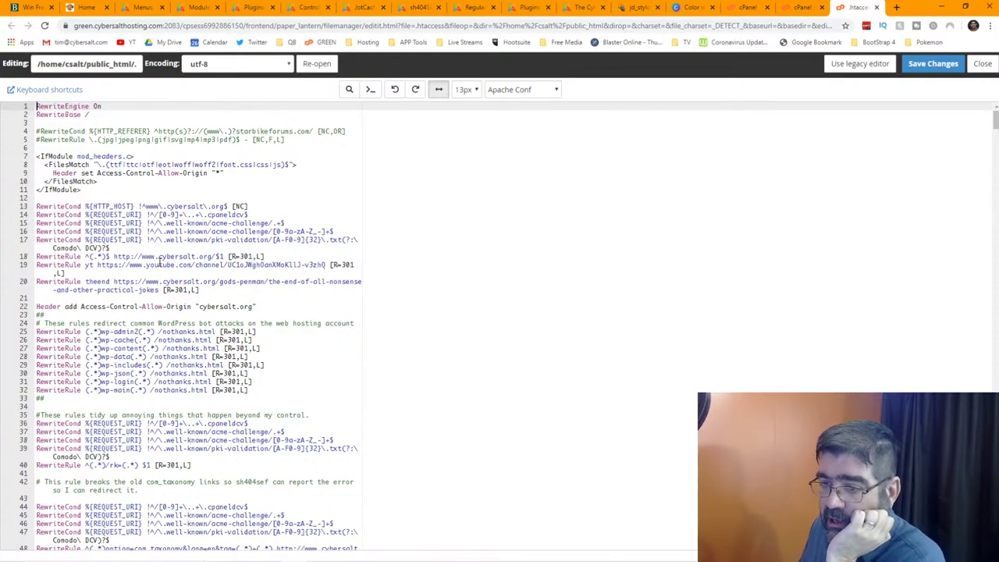
pyautogui.scroll(-2, 160, 264)
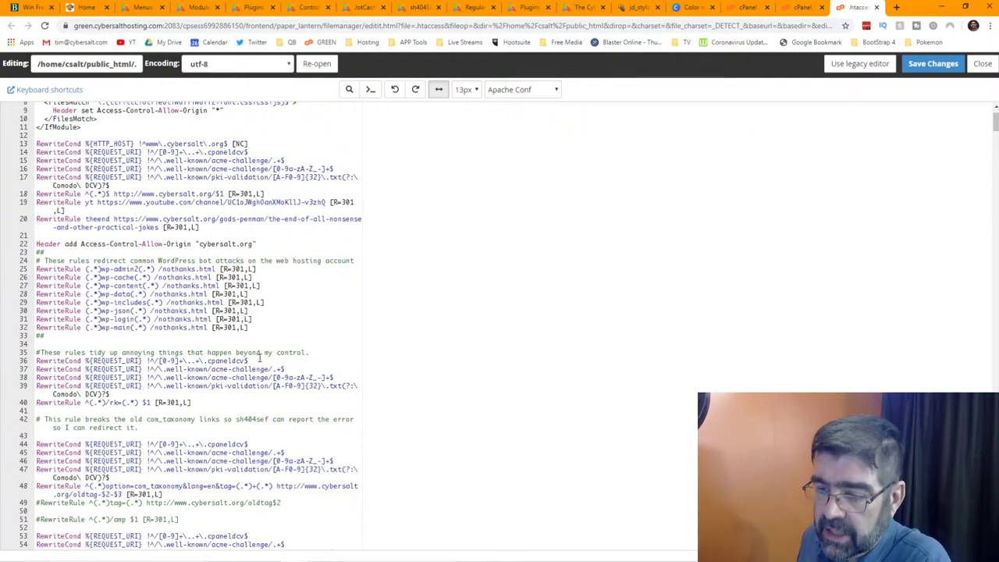
pyautogui.scroll(-4, 259, 358)
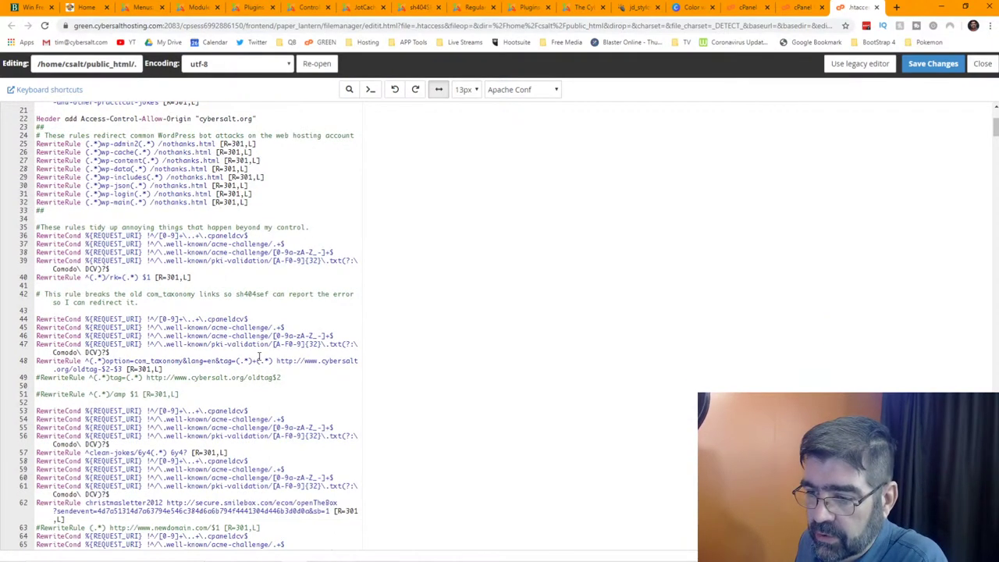
pyautogui.scroll(5, 259, 358)
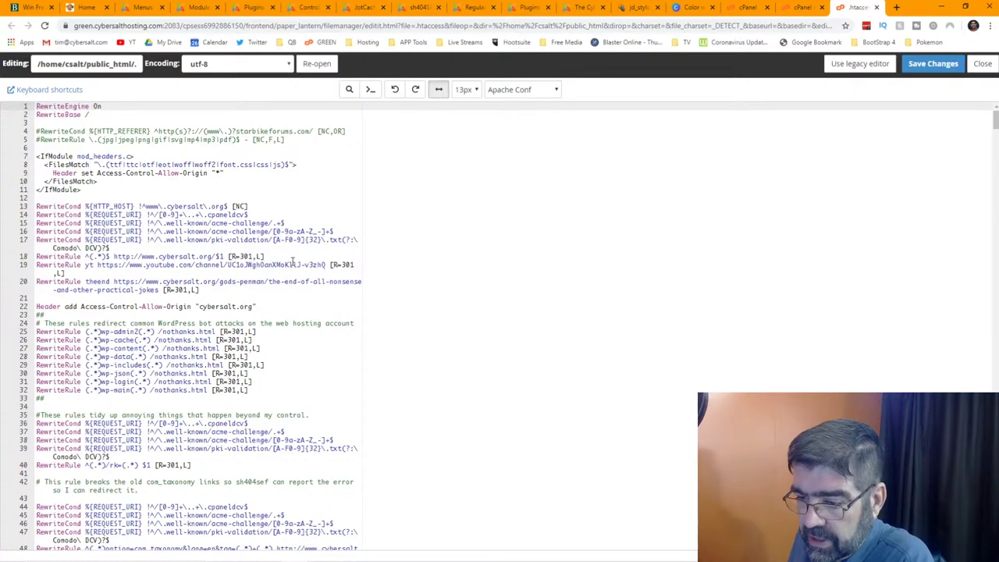
pyautogui.scroll(-4, 292, 262)
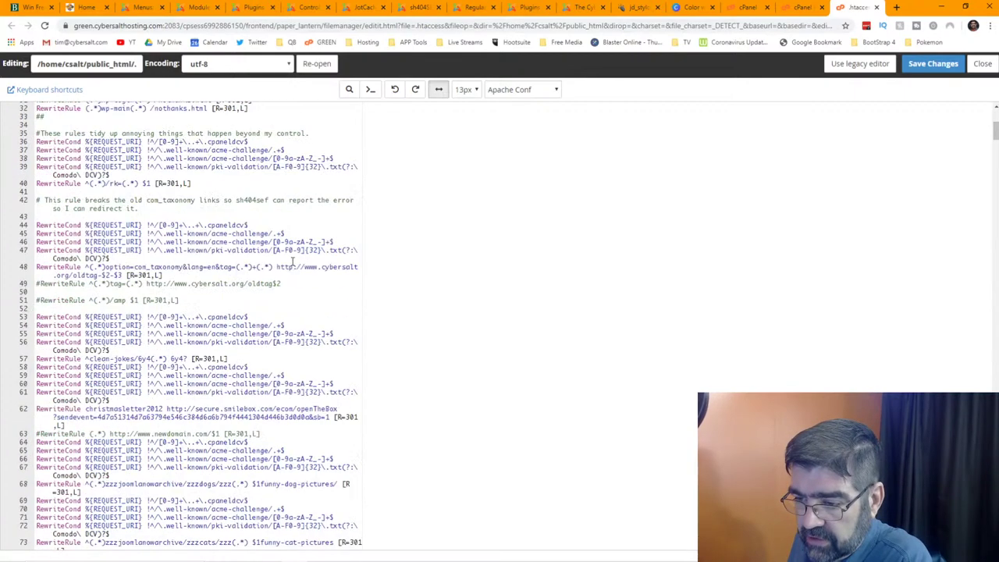
pyautogui.scroll(-4, 293, 262)
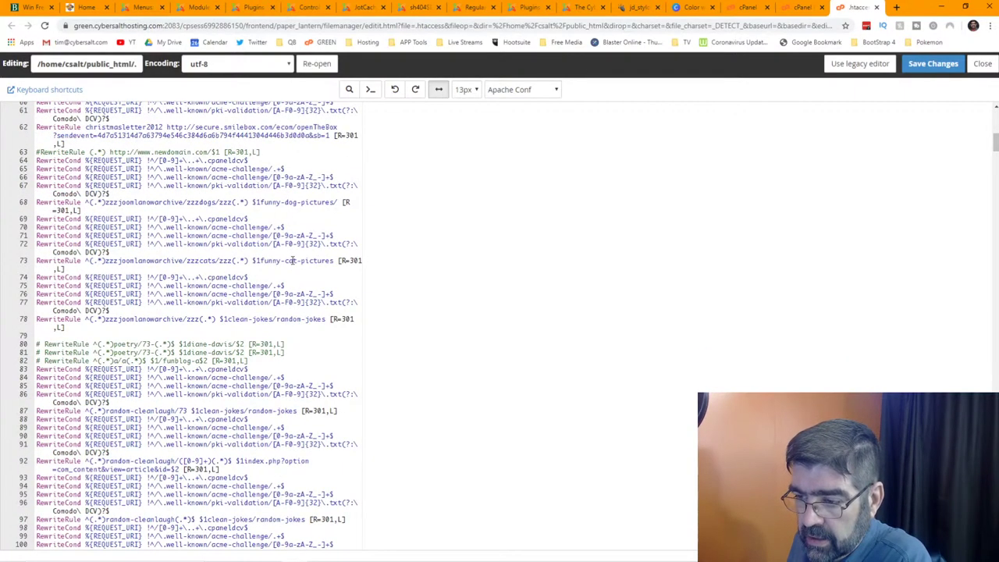
pyautogui.scroll(-1, 293, 262)
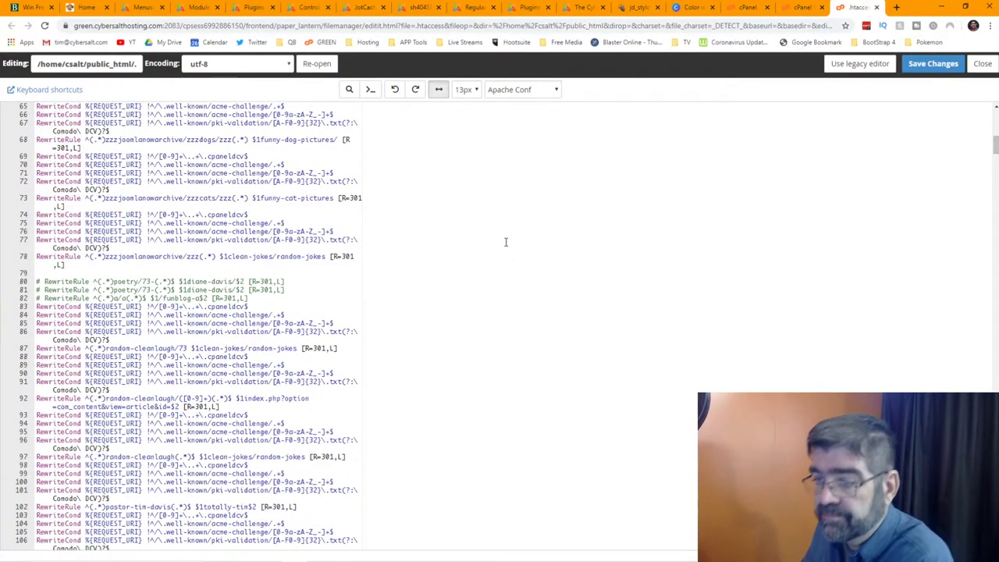
pyautogui.scroll(-4, 500, 245)
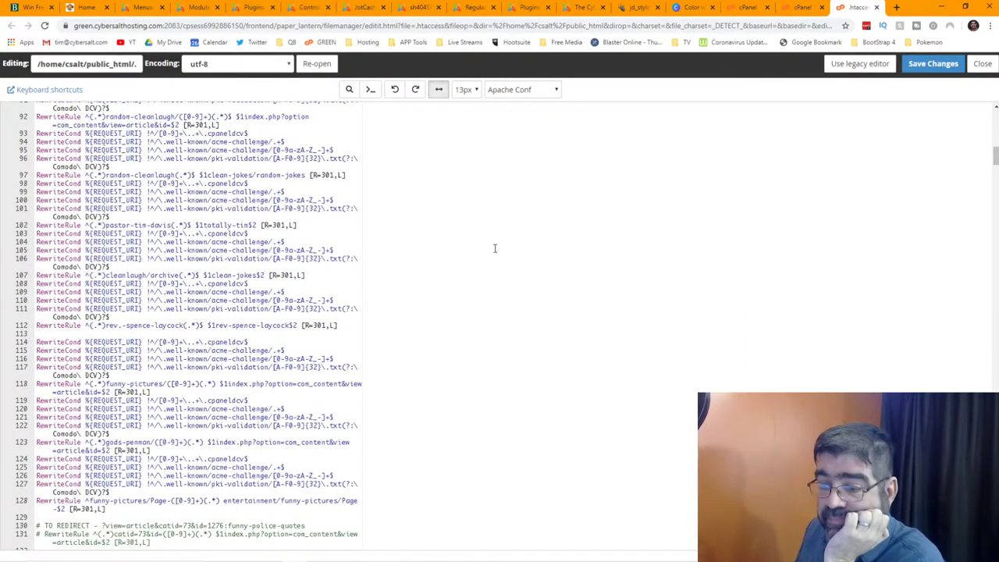
pyautogui.scroll(-1, 494, 248)
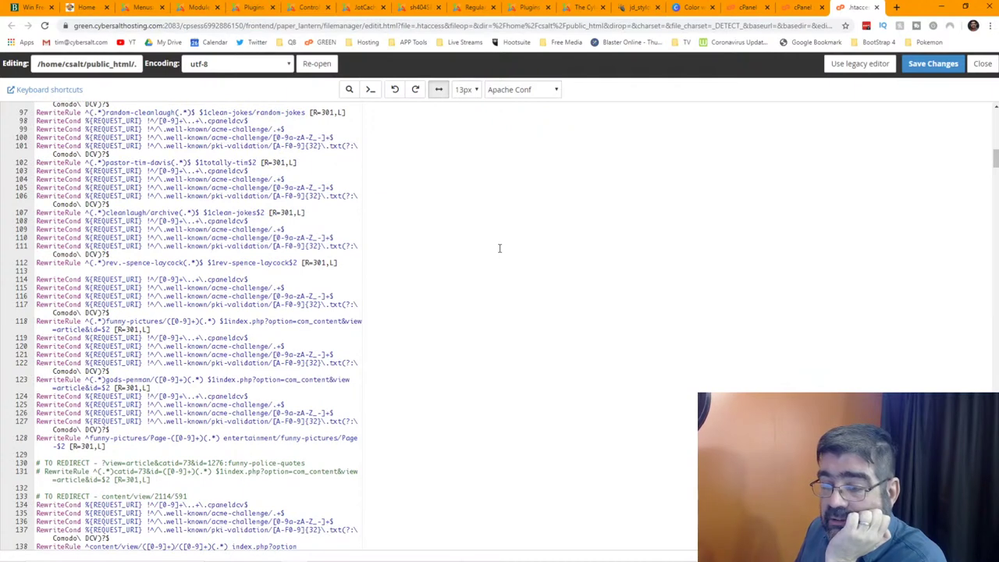
# Highlight the gods-penman RewriteRule and enlarge the page to 200% to read it
pyautogui.moveTo(36, 381); pyautogui.dragTo(159, 390)
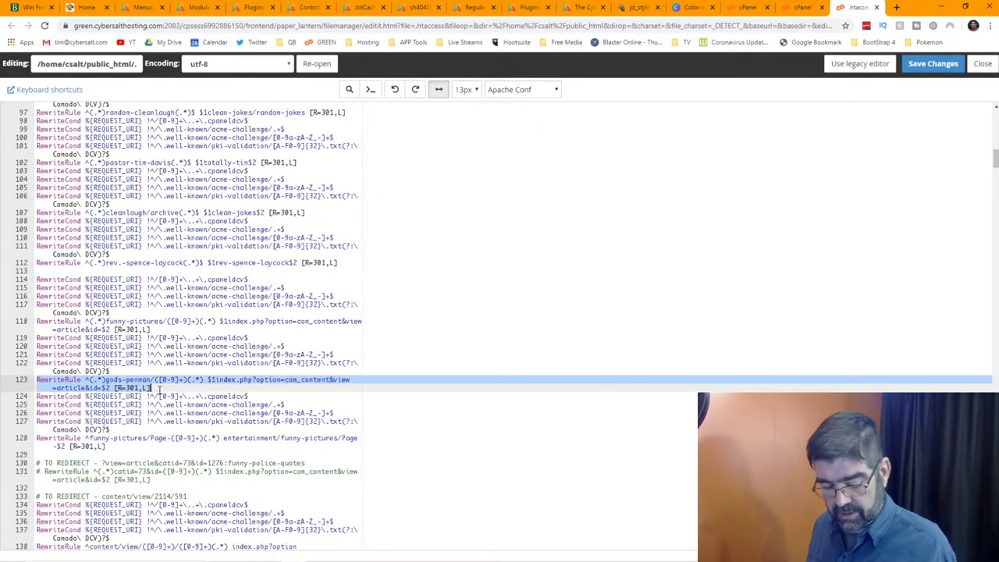
pyautogui.hotkey('ctrl', '+')
pyautogui.hotkey('ctrl', '+')
pyautogui.hotkey('ctrl', '+')
pyautogui.hotkey('ctrl', '+')
pyautogui.hotkey('ctrl', '+')
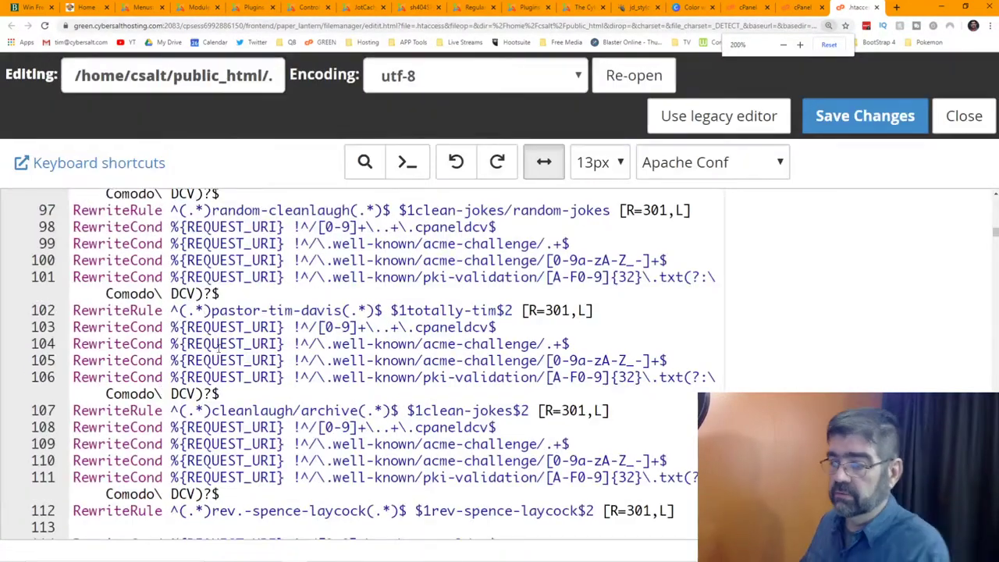
pyautogui.scroll(-6, 195, 367)
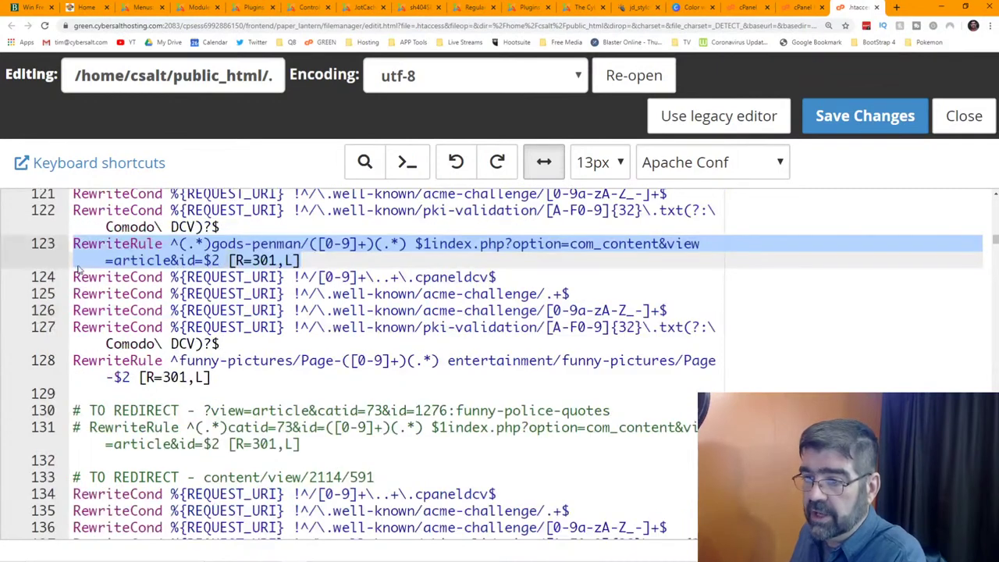
# Set the gods-penman RewriteRule apart with three blank lines above it and four below it
pyautogui.click(130, 243)
pyautogui.click(237, 232)
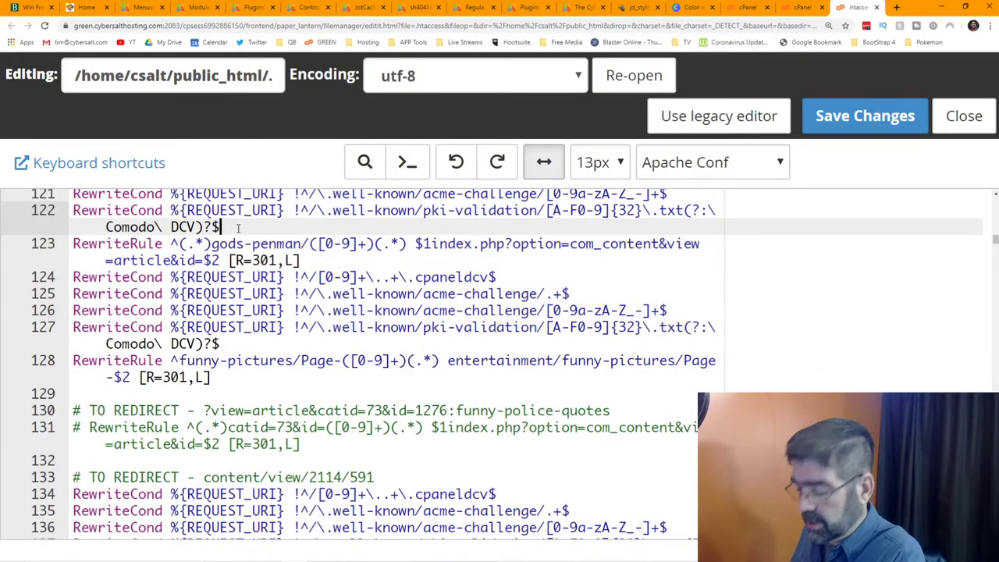
pyautogui.press('Return')
pyautogui.press('Return')
pyautogui.press('Return')
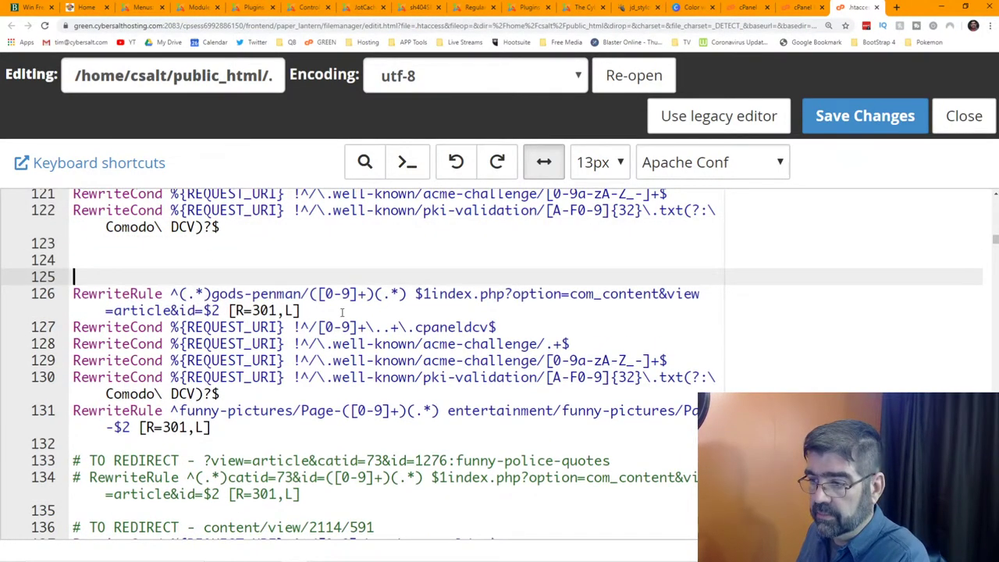
pyautogui.click(341, 311)
pyautogui.press('Return')
pyautogui.press('Return')
pyautogui.press('Return')
pyautogui.press('Return')
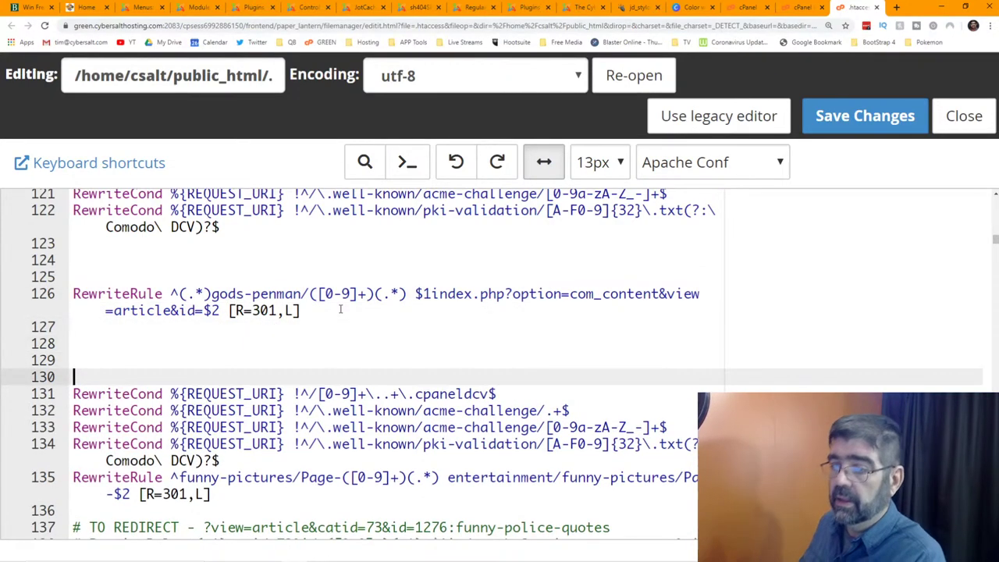
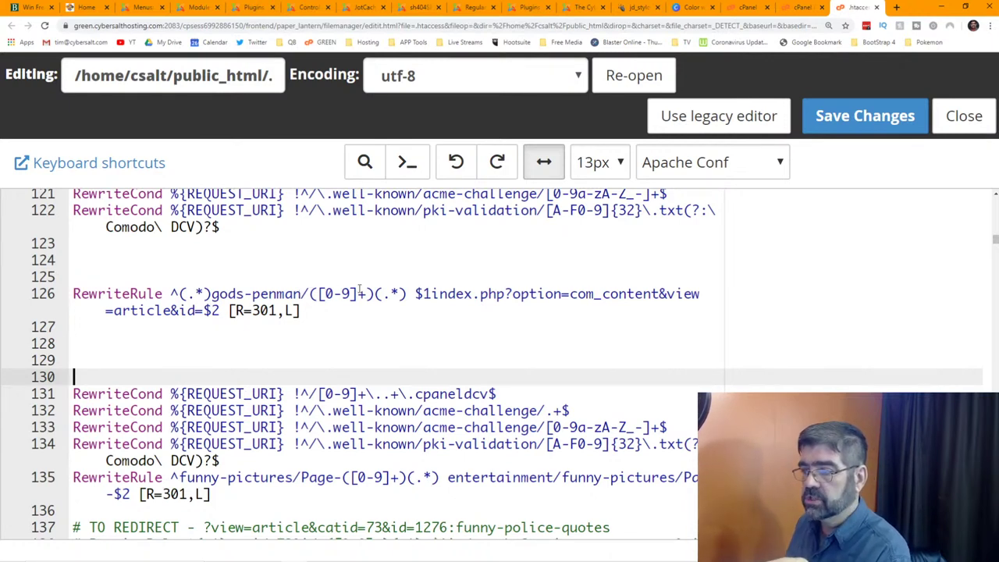
# Copy the target "$1index.php?option=com_content&view=article&id=$2" from the gods-penman RewriteRule, and highlight the rule's opening (.*) group
pyautogui.moveTo(415, 294); pyautogui.dragTo(221, 310)
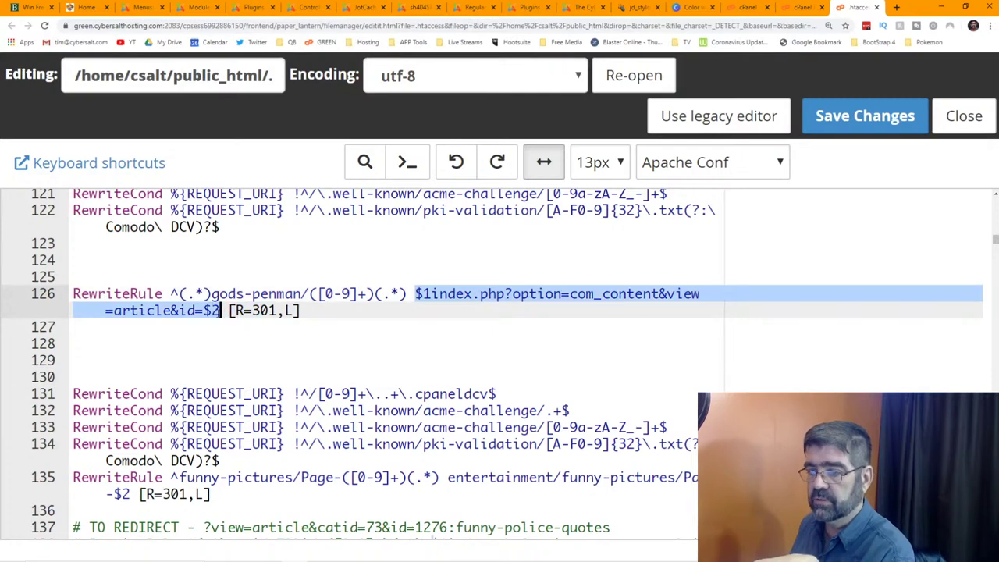
pyautogui.rightClick(186, 310)
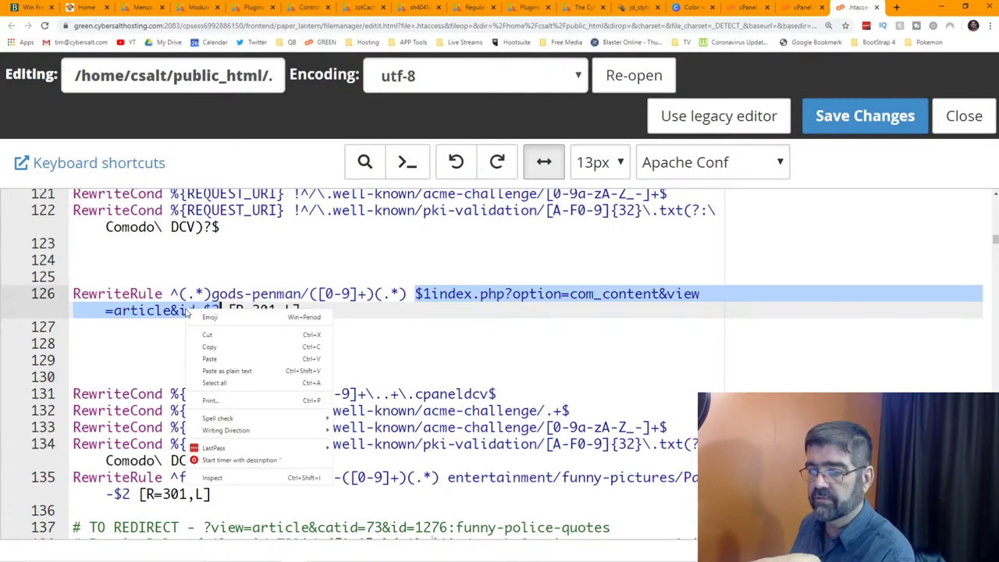
pyautogui.click(209, 347)
pyautogui.click(172, 337)
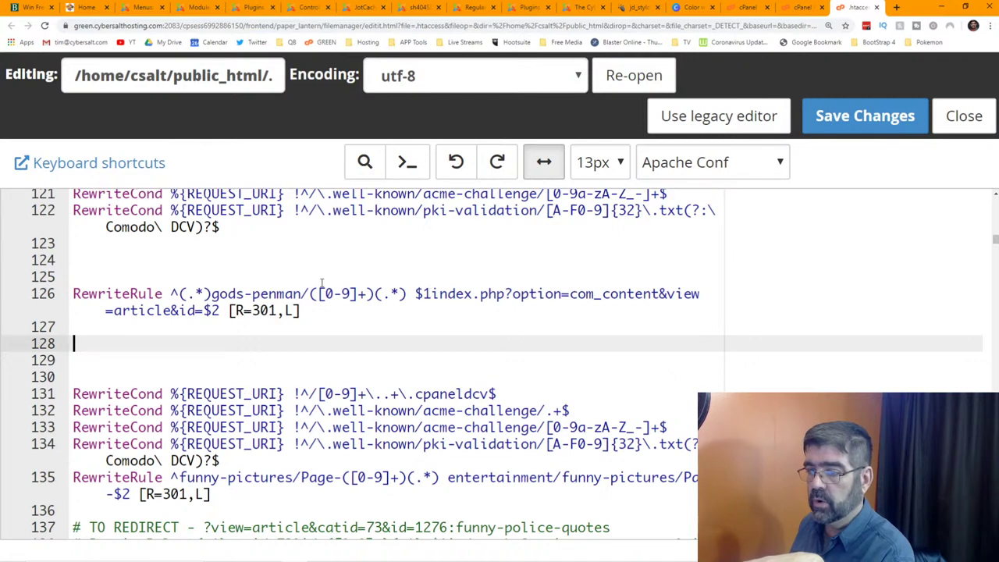
pyautogui.moveTo(178, 294); pyautogui.dragTo(213, 293)
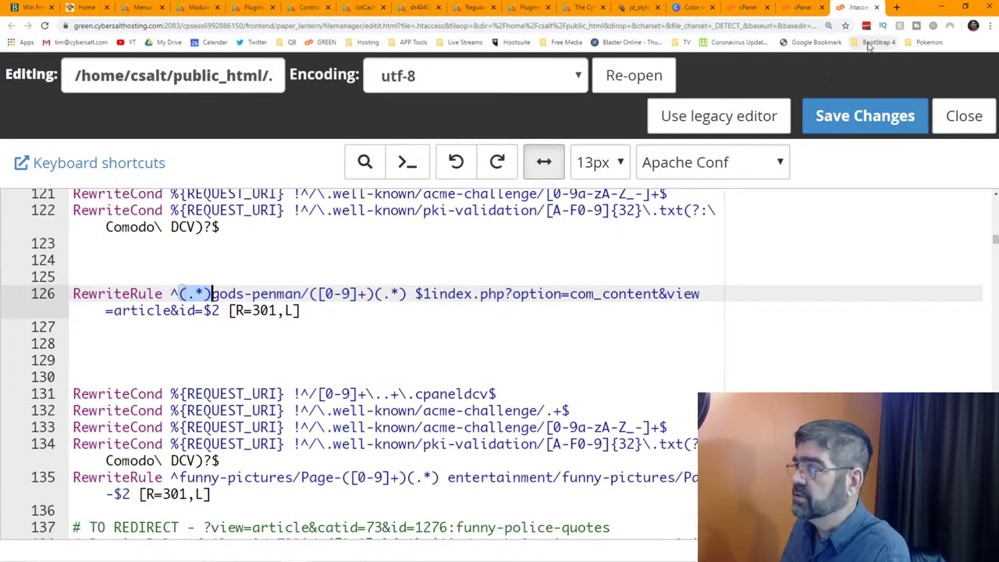
# In a new browser tab, enter cybersalt.org/ followed by the copied target as the address, and remove the $1 from it
pyautogui.click(896, 7)
pyautogui.click(642, 24)
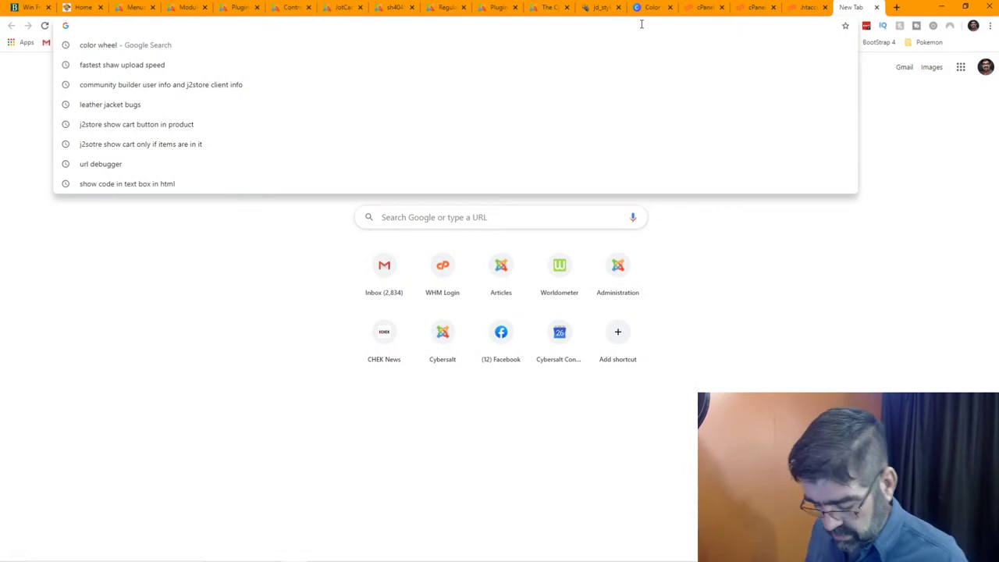
pyautogui.write('cybersalt')
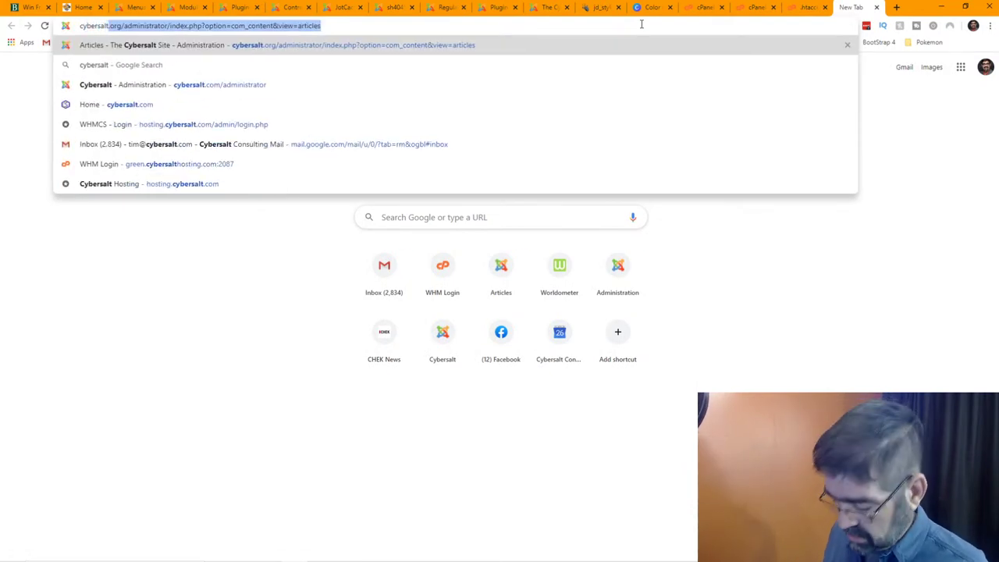
pyautogui.write('.org')
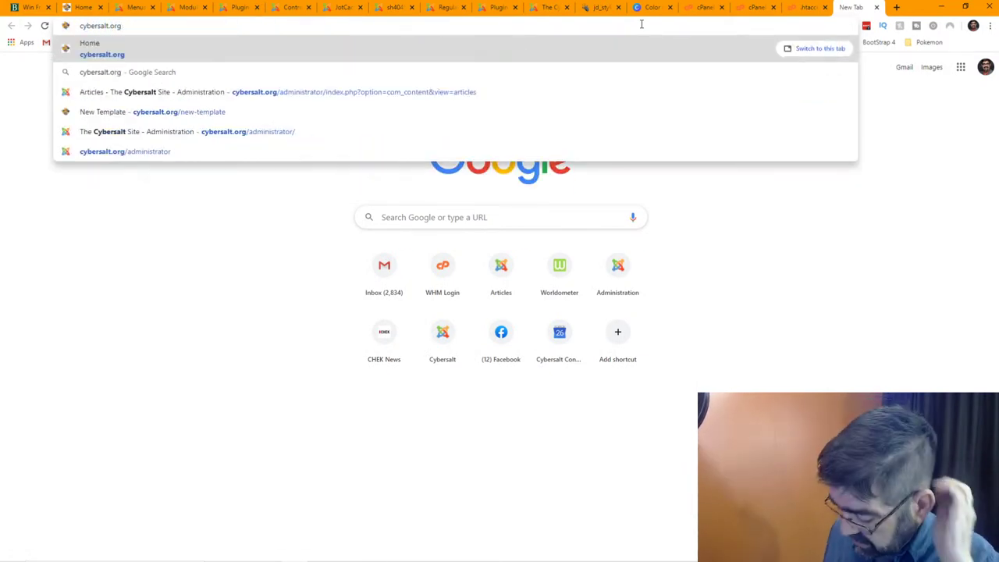
pyautogui.write('/')
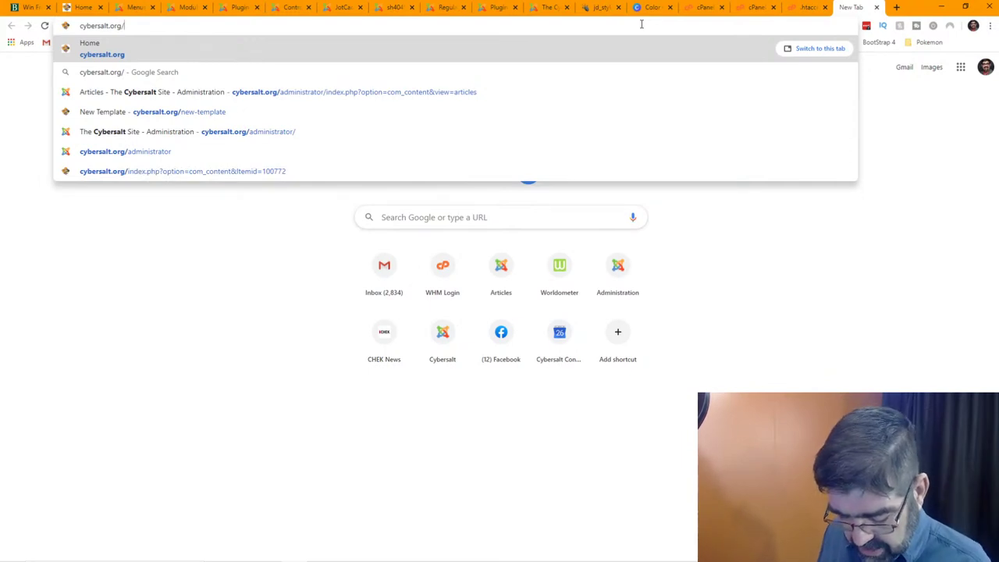
pyautogui.hotkey('ctrl', 'v')
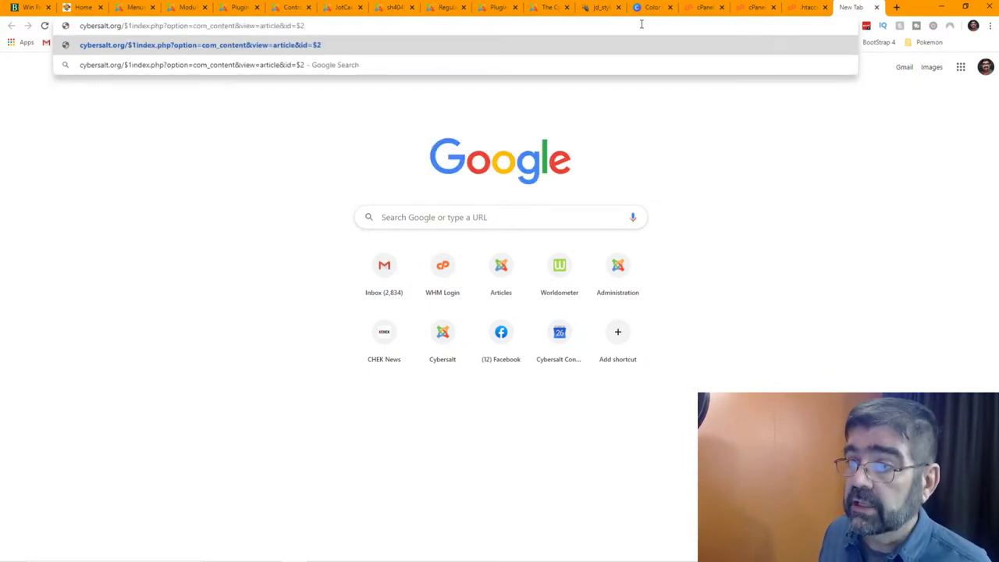
pyautogui.press('Home')
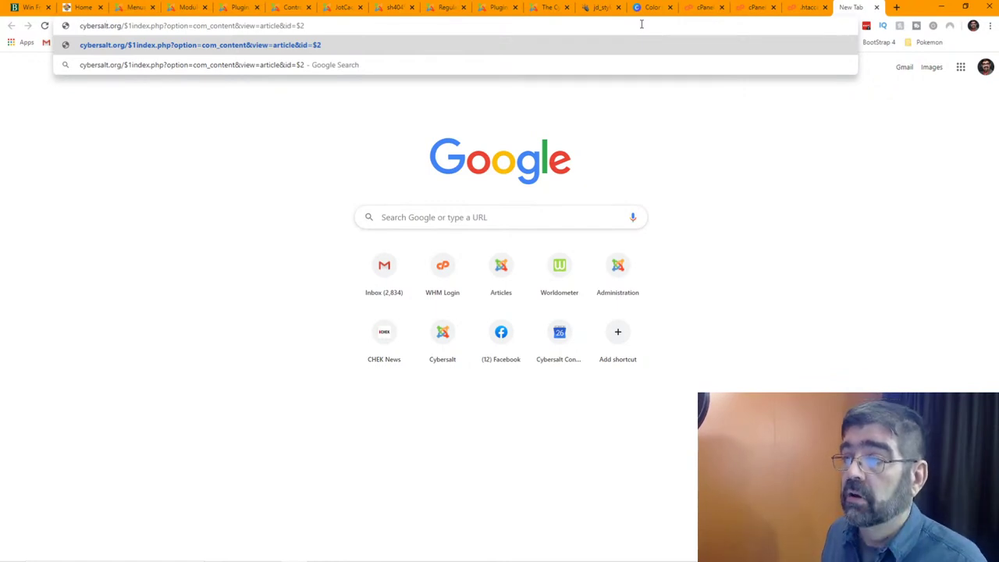
pyautogui.press('Delete')
pyautogui.press('Delete')
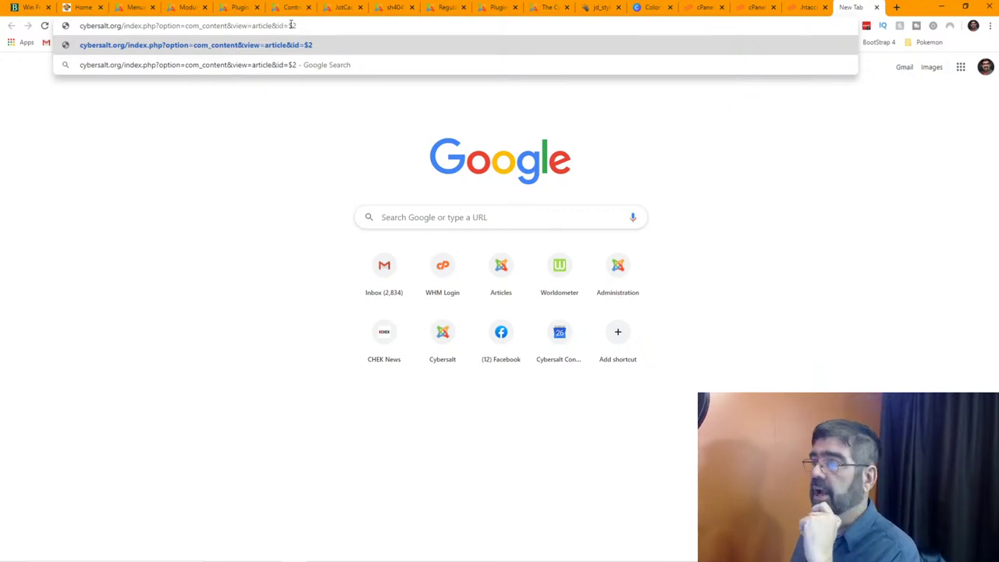
# Back in the .htaccess editor, examine how the gods-penman rule's parts match up: gods-penman, ([0-9]+), $1, the index.php query and $2
pyautogui.click(793, 8)
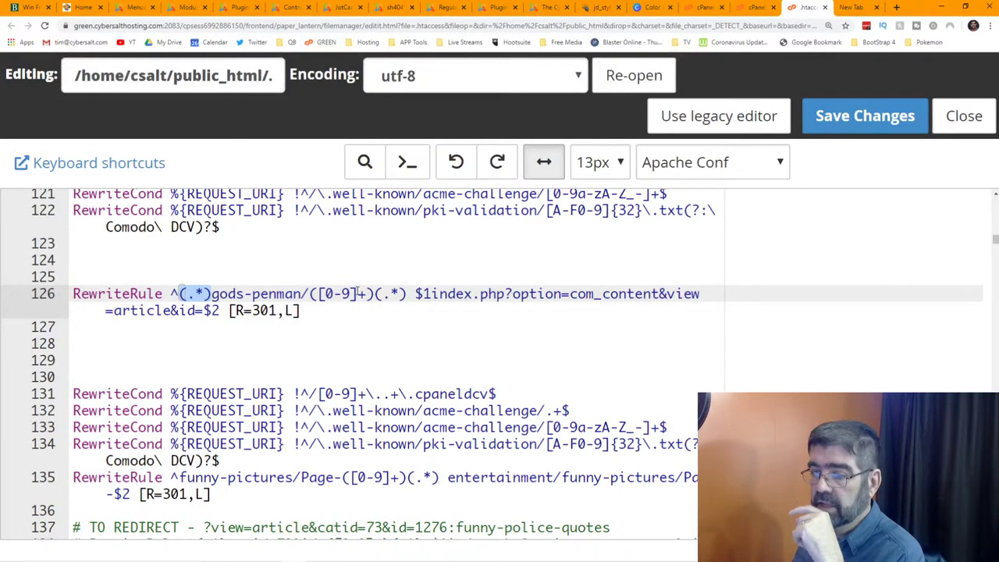
pyautogui.click(302, 293)
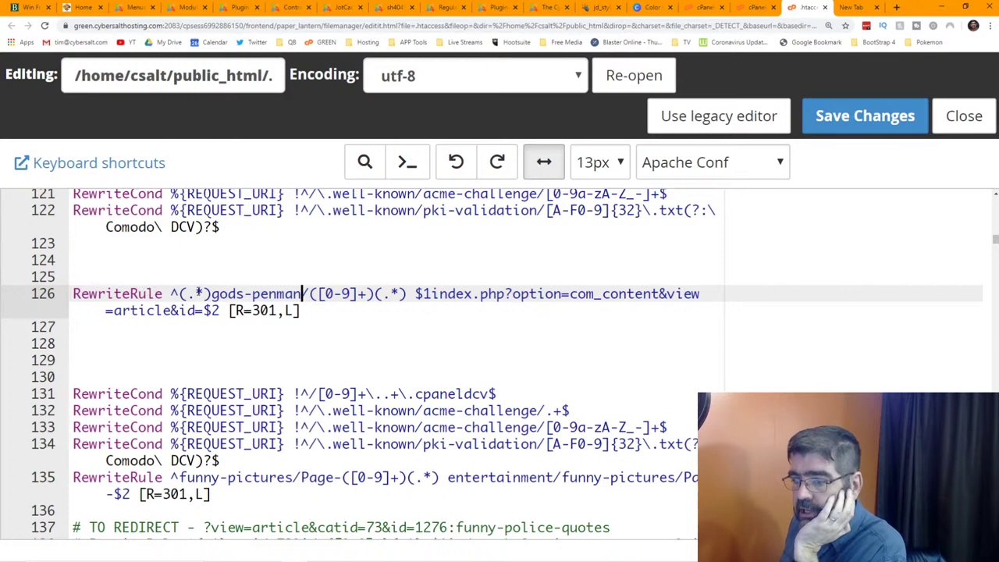
pyautogui.moveTo(212, 293); pyautogui.dragTo(299, 293)
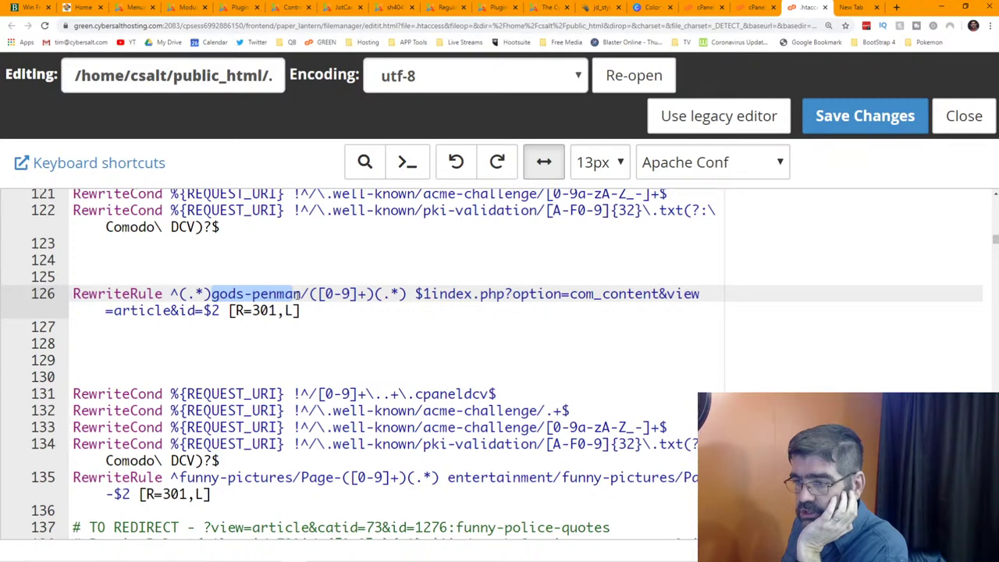
pyautogui.press('Right')
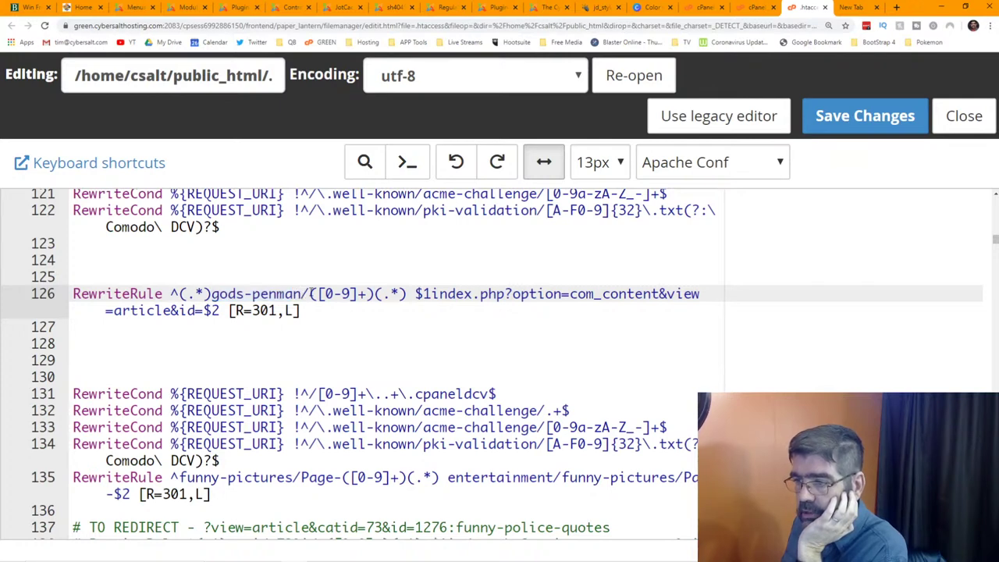
pyautogui.moveTo(310, 293); pyautogui.dragTo(375, 294)
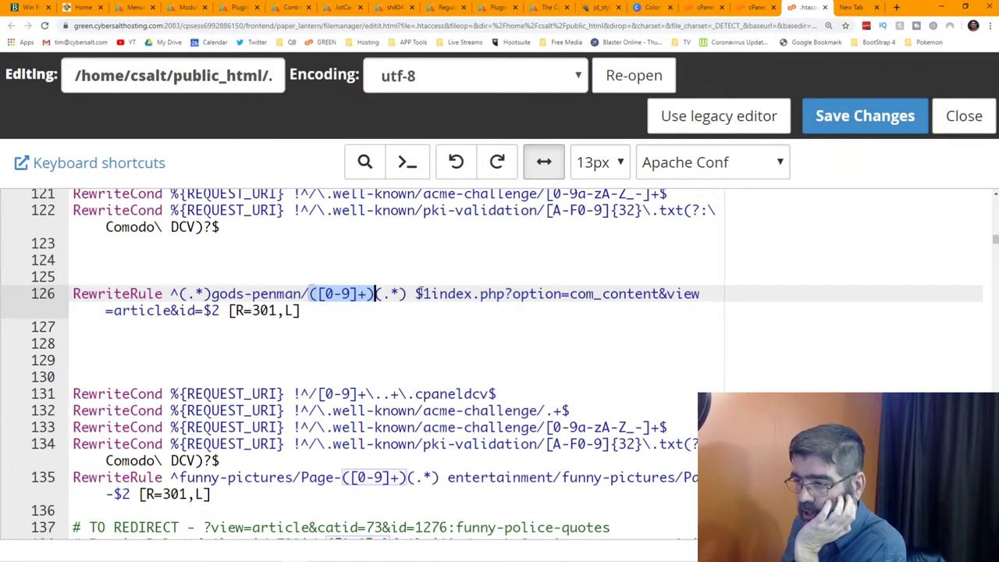
pyautogui.doubleClick(423, 293)
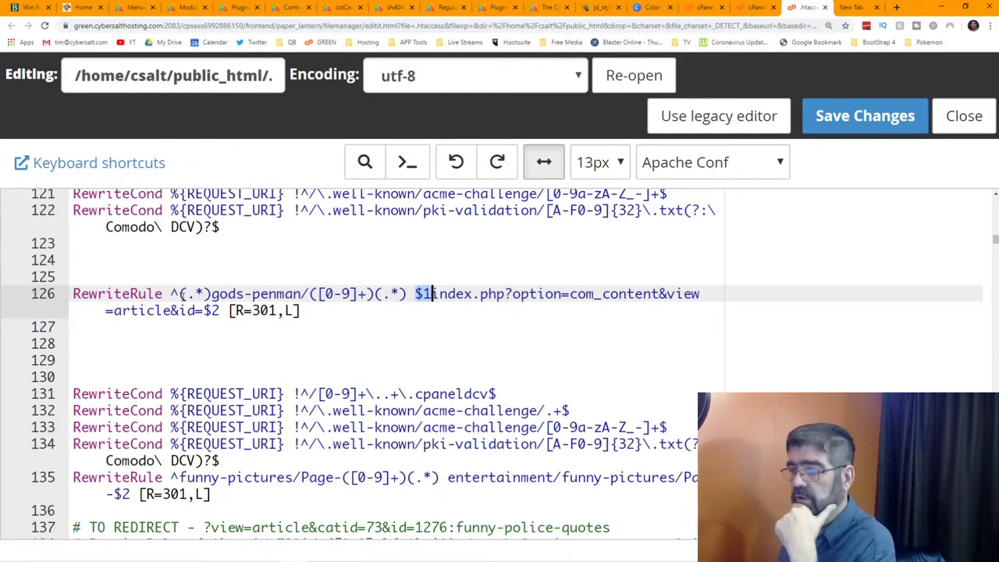
pyautogui.click(439, 293)
pyautogui.moveTo(433, 293); pyautogui.dragTo(700, 293)
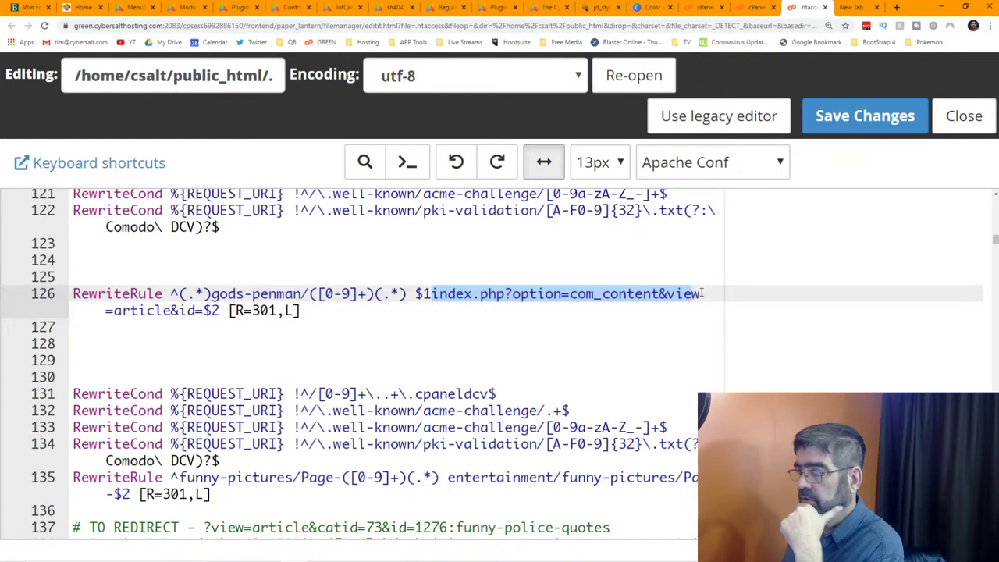
pyautogui.moveTo(703, 294); pyautogui.dragTo(203, 311)
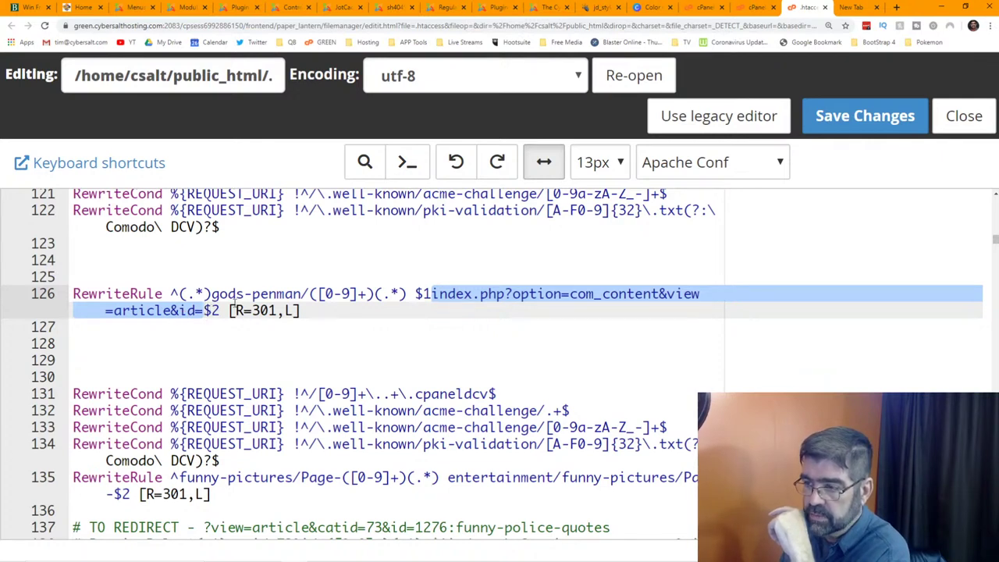
pyautogui.moveTo(310, 294); pyautogui.dragTo(376, 294)
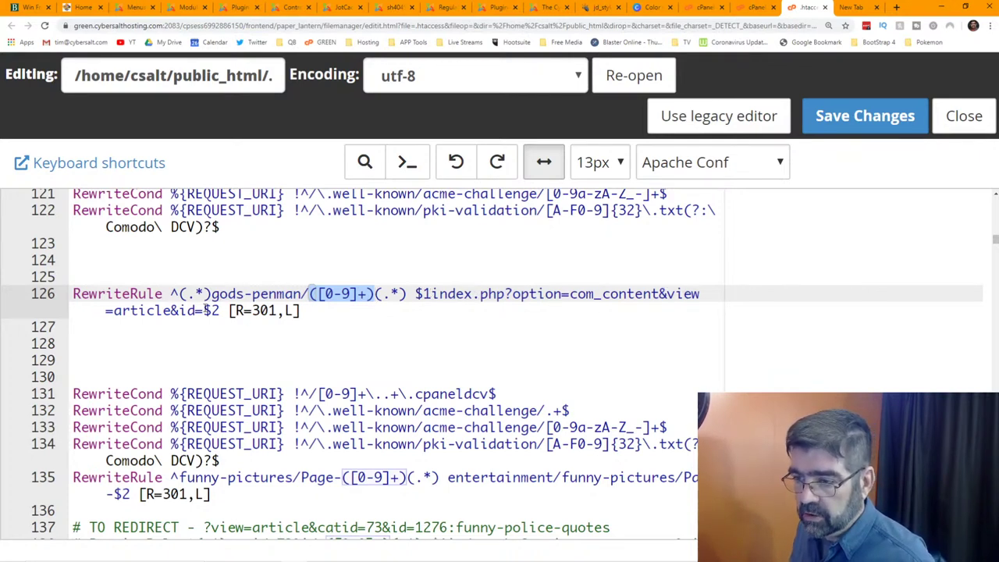
pyautogui.doubleClick(213, 311)
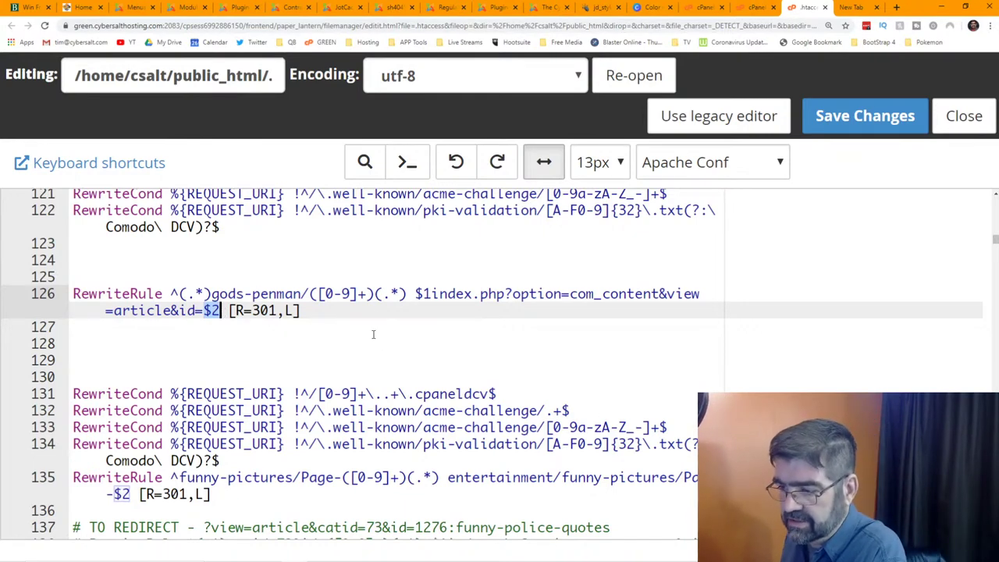
# Set the funny-pictures RewriteRule apart by inserting two blank lines above it and two more below it
pyautogui.scroll(-3, 376, 312)
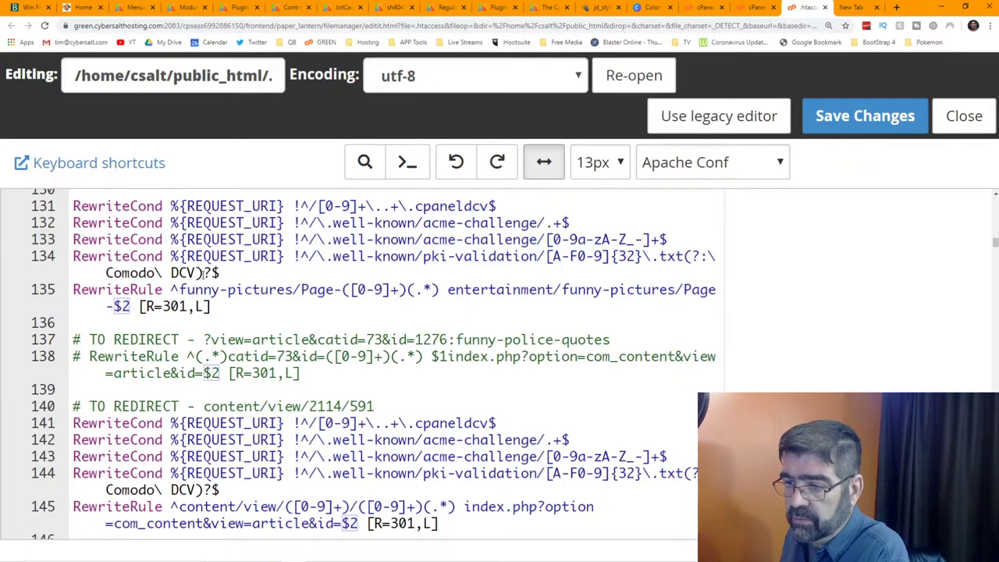
pyautogui.click(231, 273)
pyautogui.press('Return')
pyautogui.press('Return')
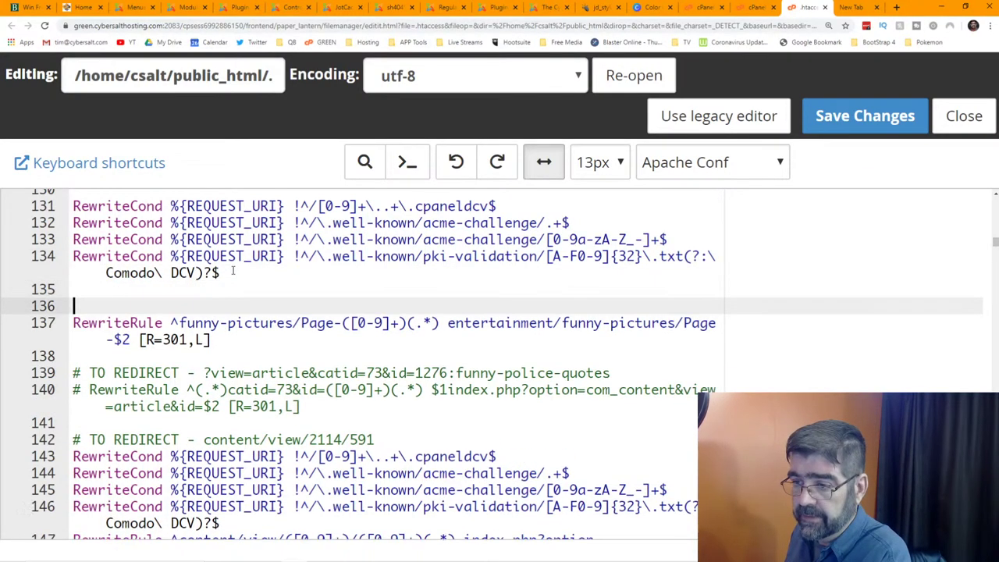
pyautogui.click(241, 341)
pyautogui.press('Return')
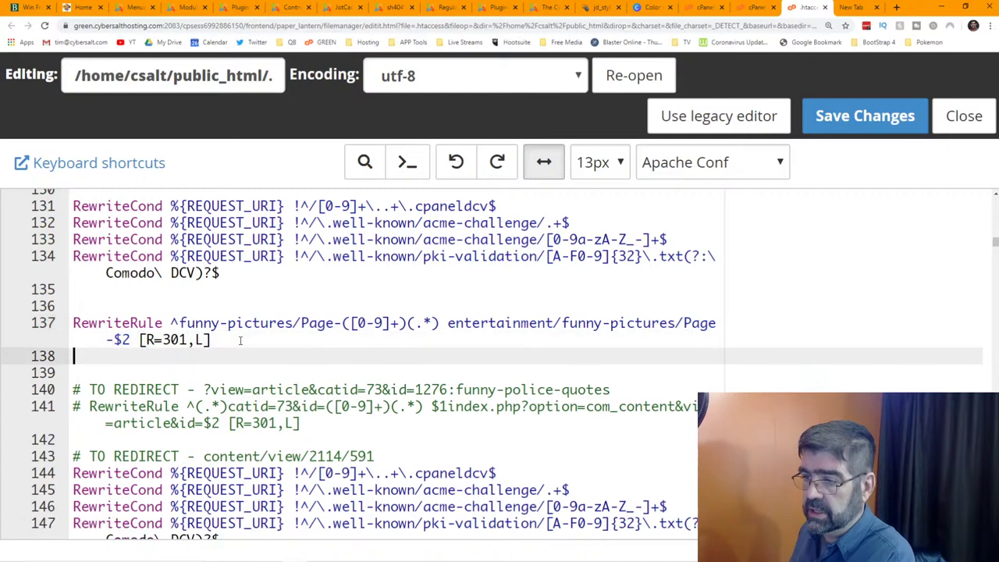
pyautogui.press('Return')
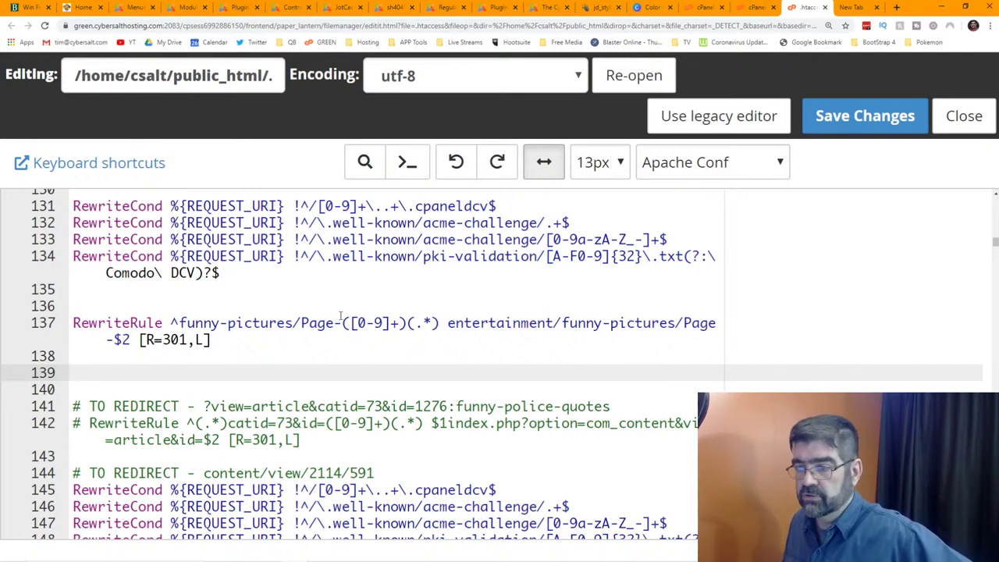
# Return the page to its default zoom and reload the .htaccess file, discarding the unsaved spacing edits
pyautogui.click(148, 339)
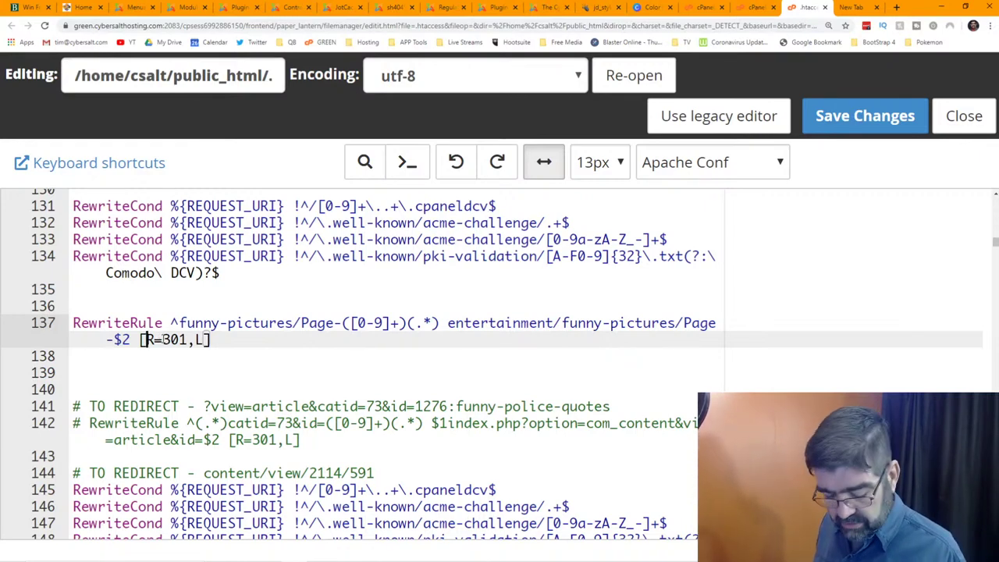
pyautogui.hotkey('ctrl', '0')
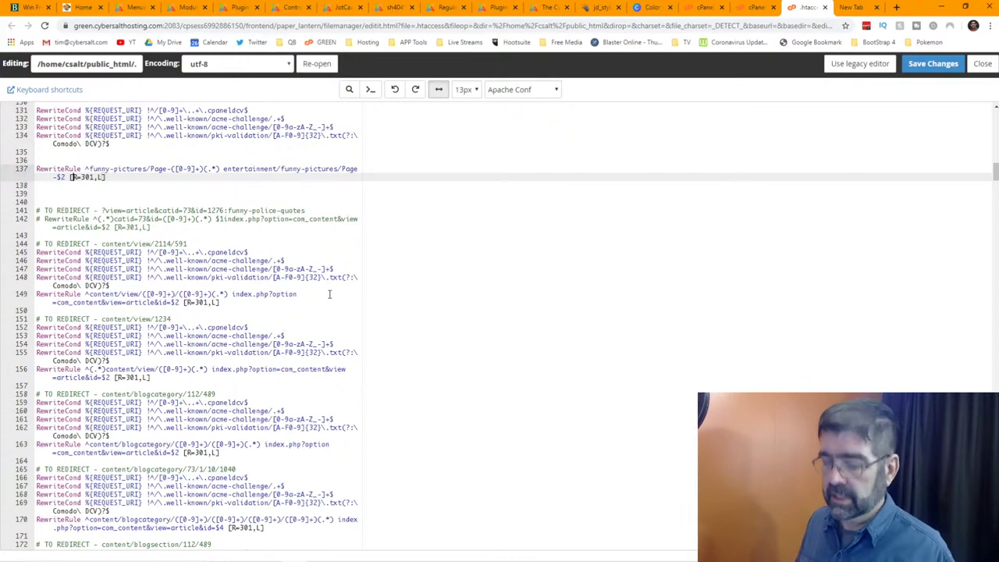
pyautogui.press('F5')
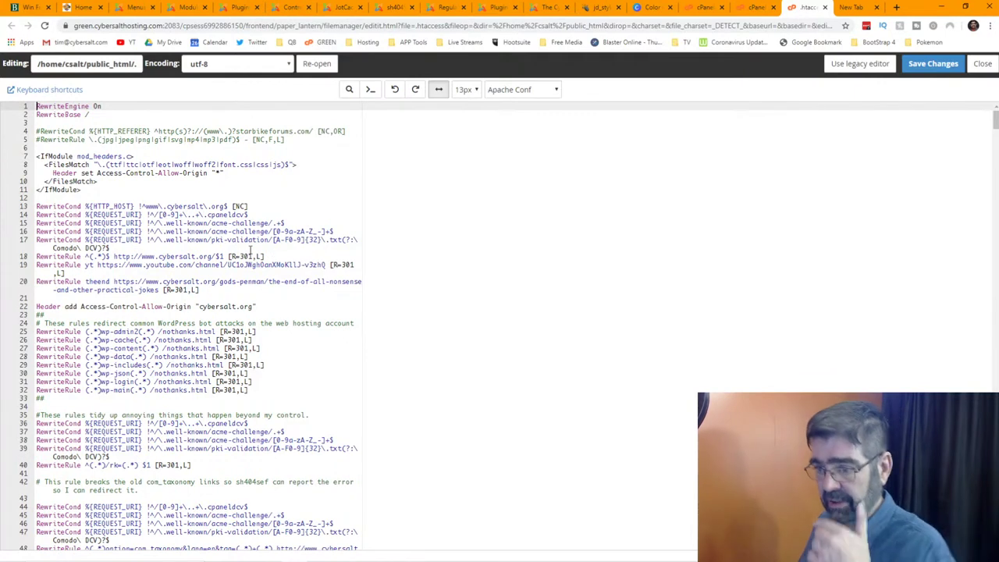
# Search the .htaccess file for "search"
pyautogui.click(348, 91)
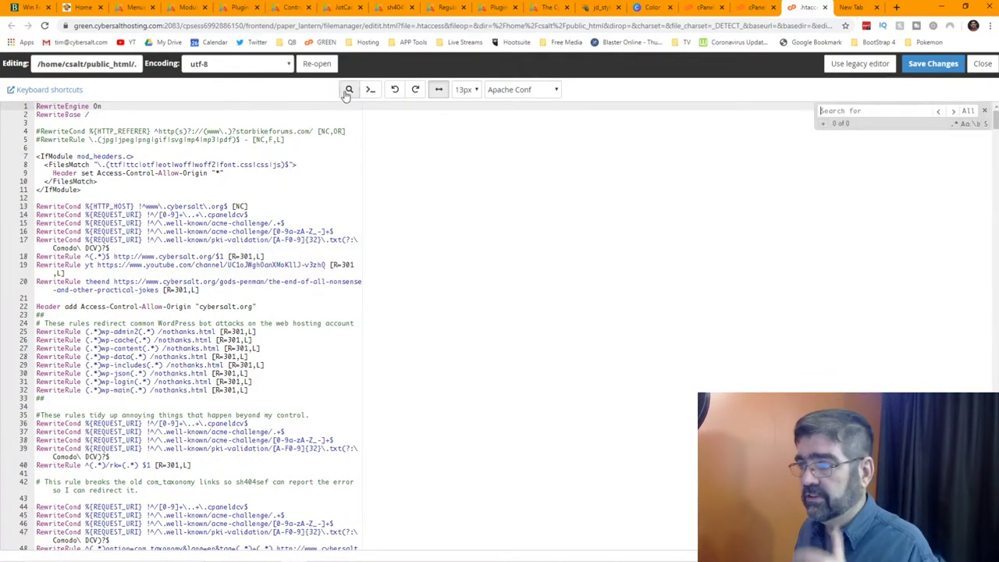
pyautogui.write('searc')
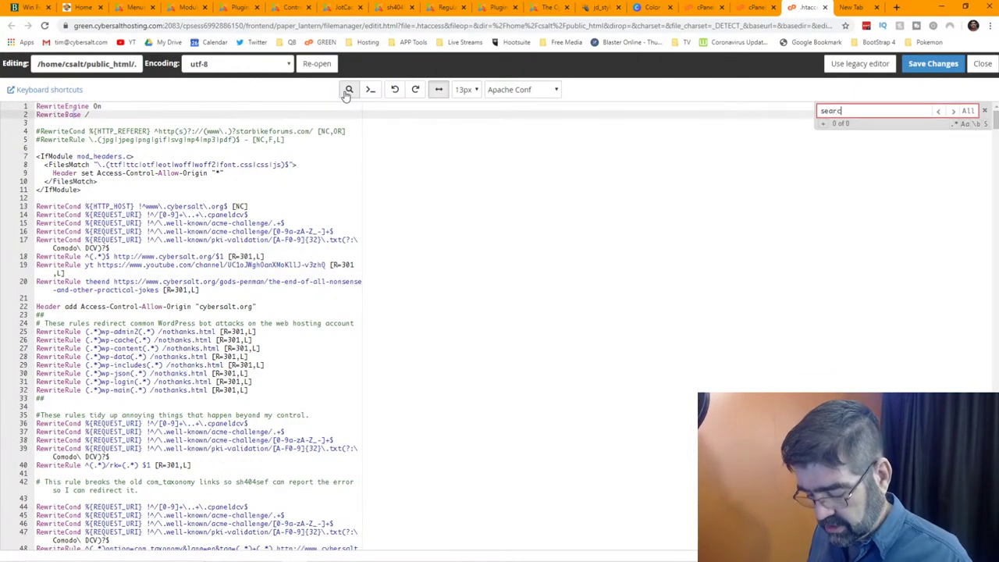
pyautogui.write('h')
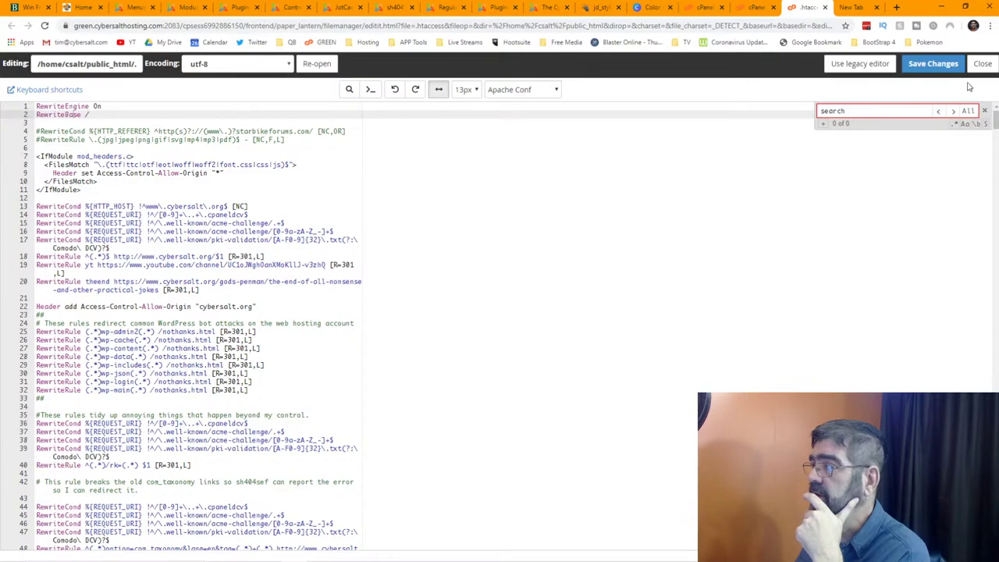
# Search the sh404SEF aliases for "search"
pyautogui.click(537, 9)
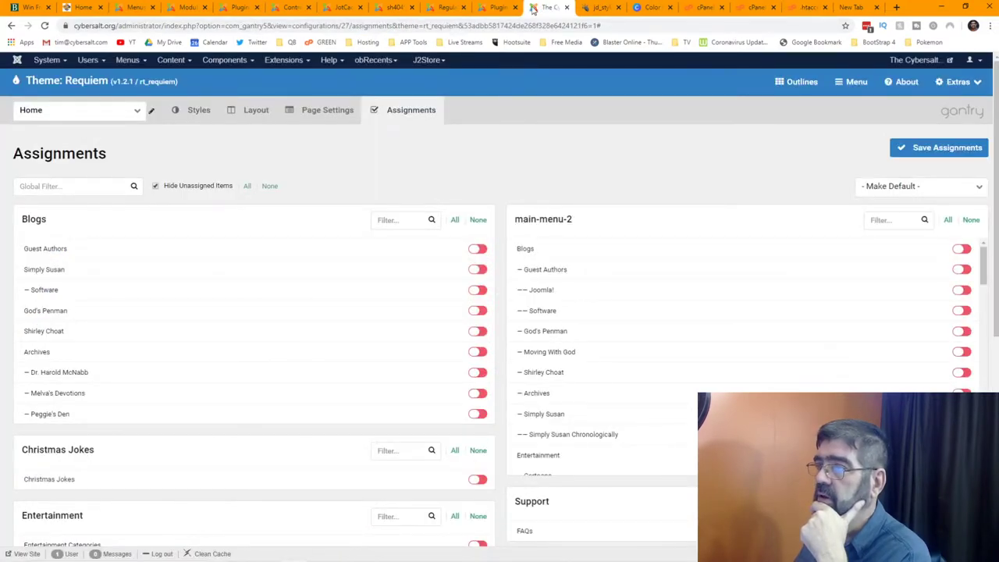
pyautogui.click(396, 9)
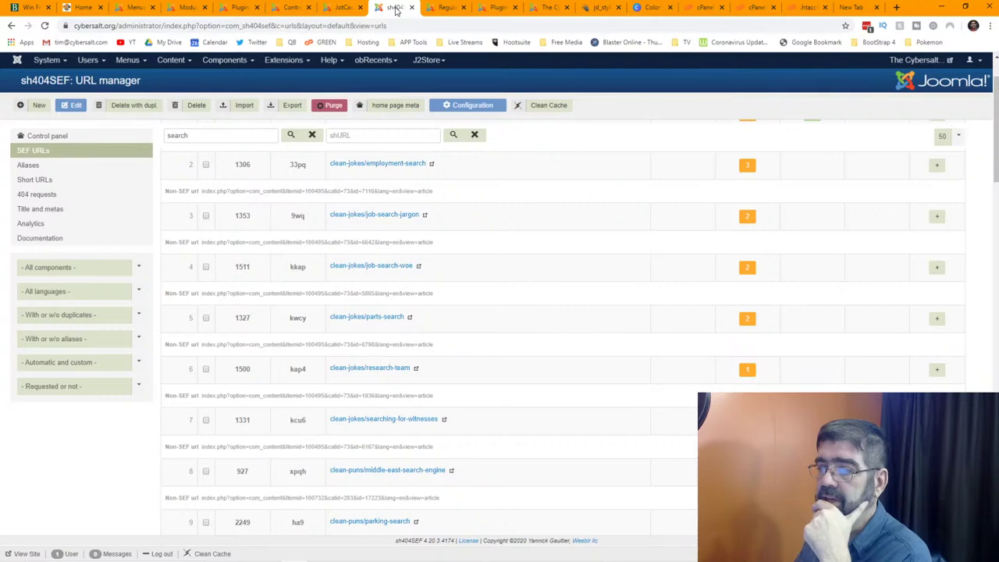
pyautogui.click(28, 167)
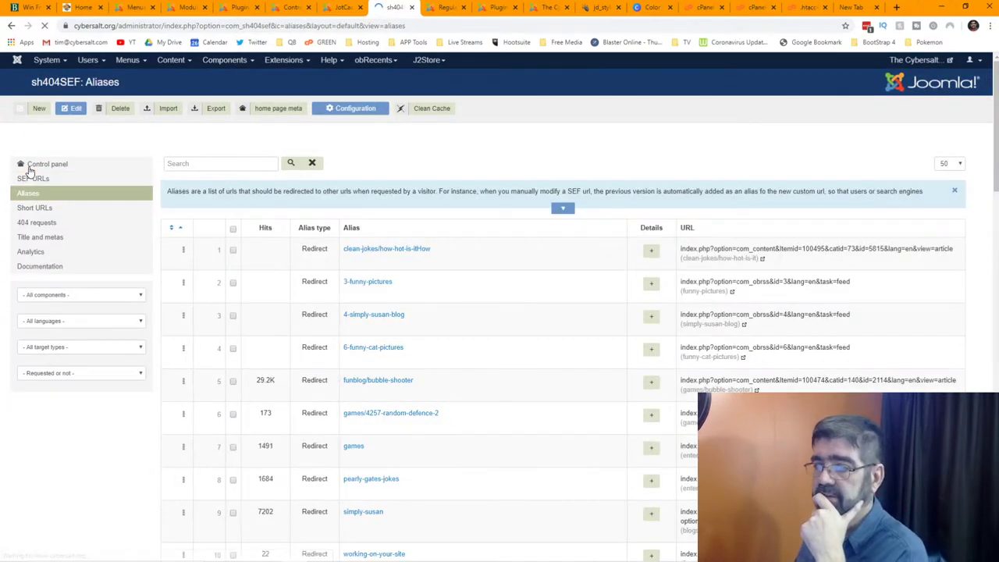
pyautogui.click(221, 136)
pyautogui.write('sear')
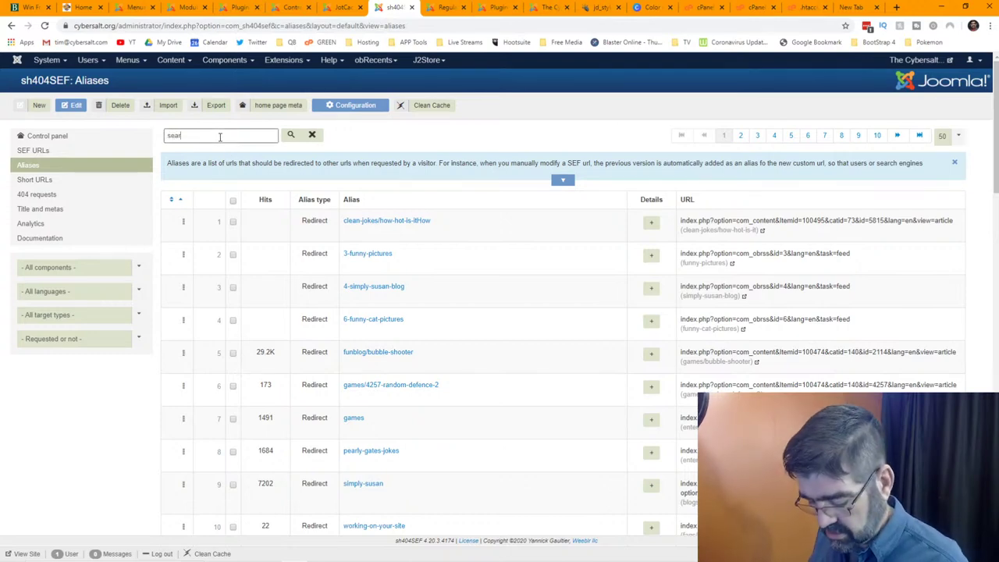
pyautogui.write('ch')
pyautogui.press('Return')
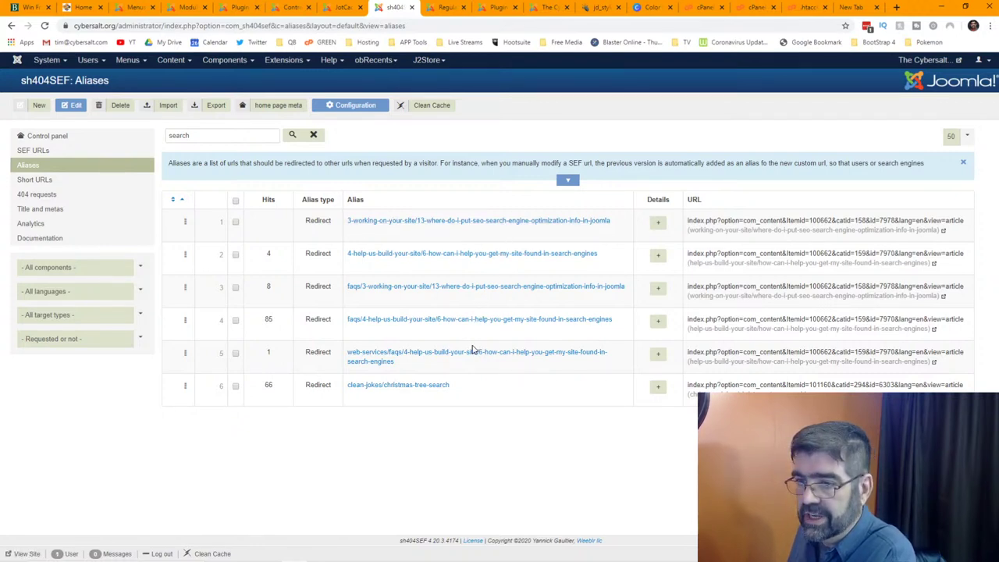
# Look through the second page of main-menu-2 items in Joomla's menu manager
pyautogui.click(136, 8)
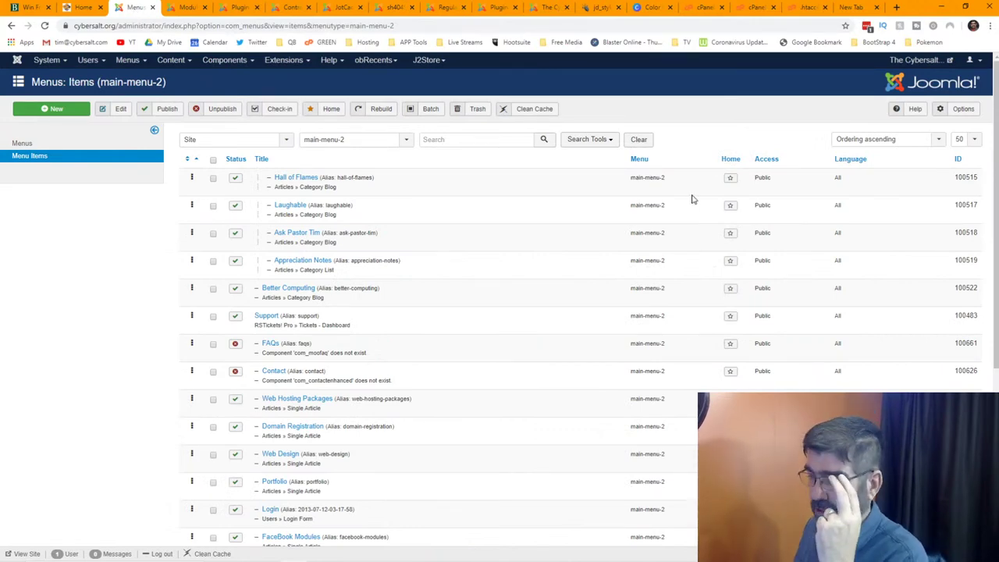
pyautogui.scroll(-4, 502, 245)
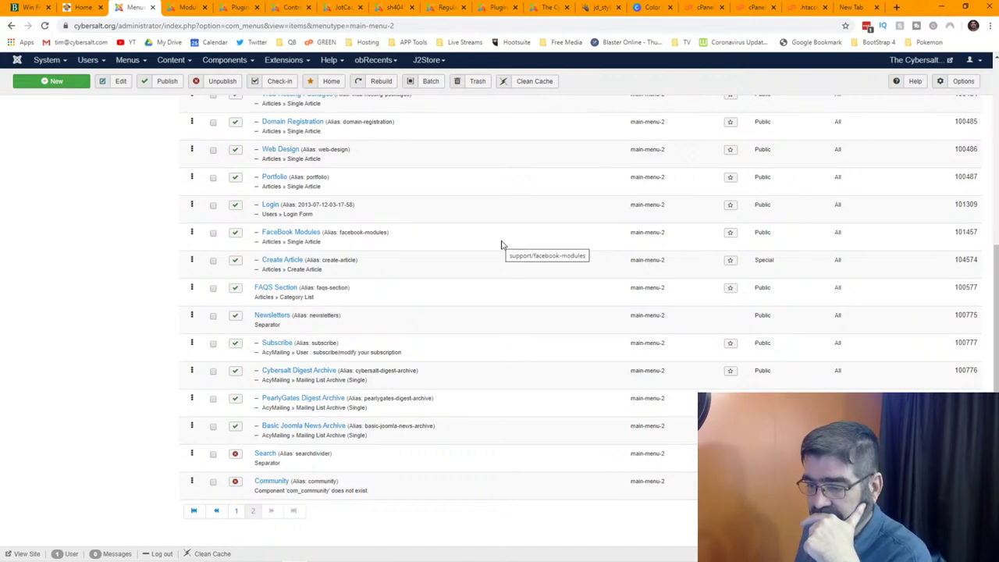
pyautogui.scroll(5, 502, 246)
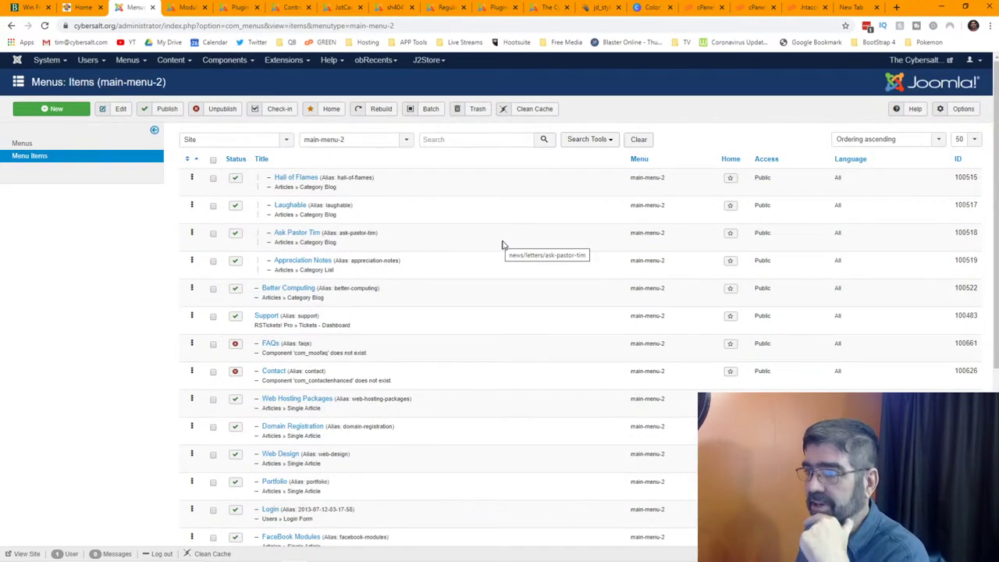
# Preview the cybersalt.org homepage in Moto G4 device emulation, reload it and open the mobile hamburger menu
pyautogui.click(82, 8)
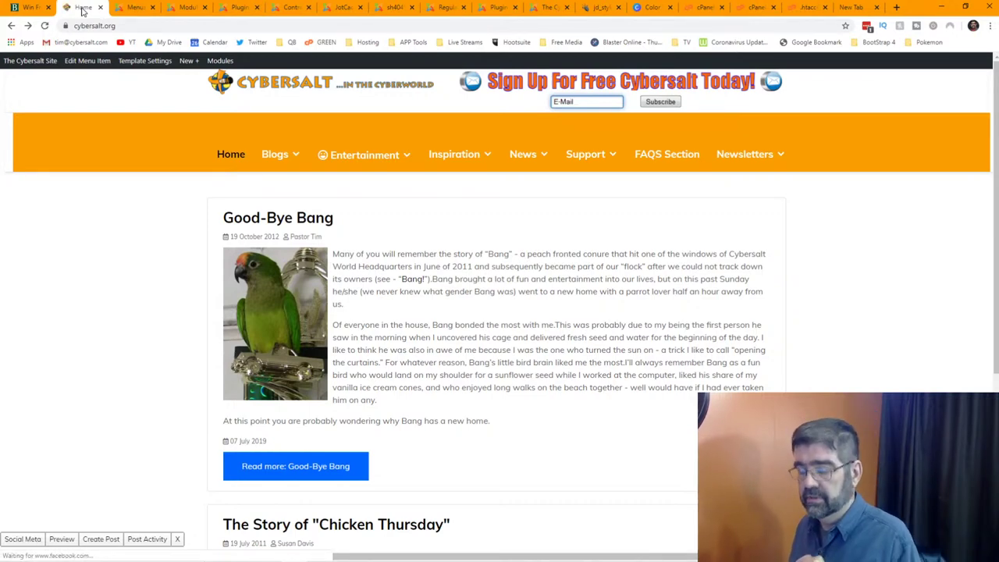
pyautogui.press('F12')
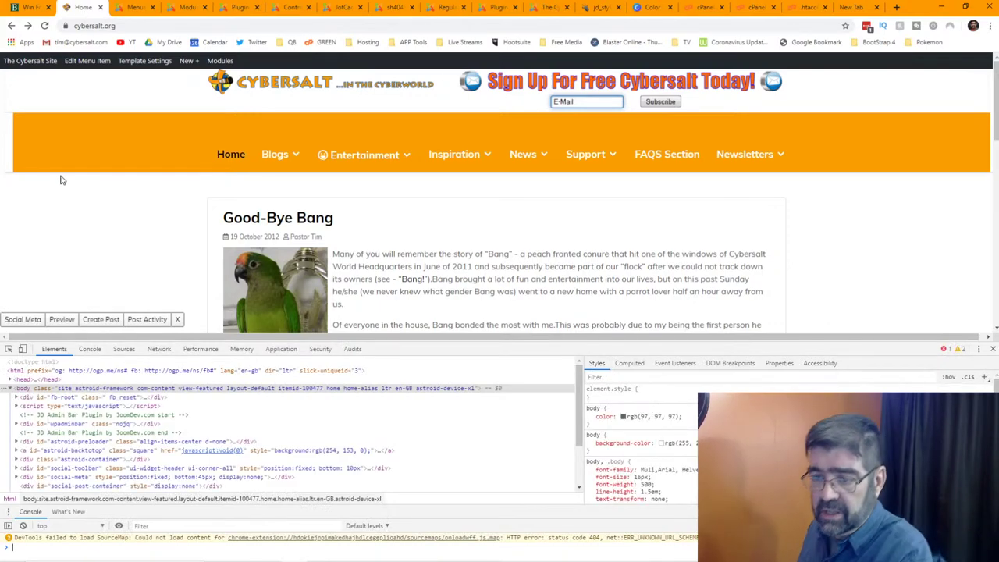
pyautogui.click(23, 349)
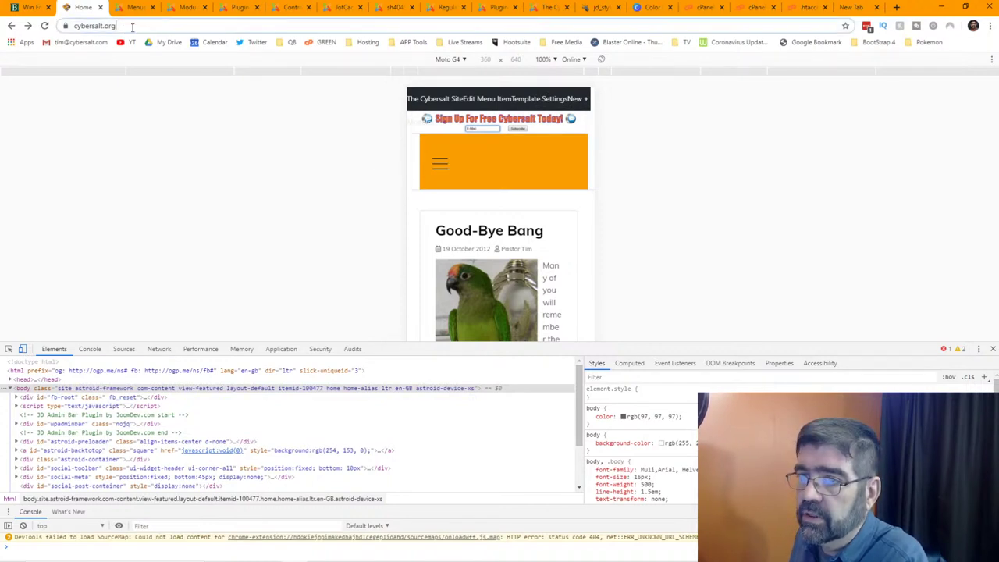
pyautogui.press('F5')
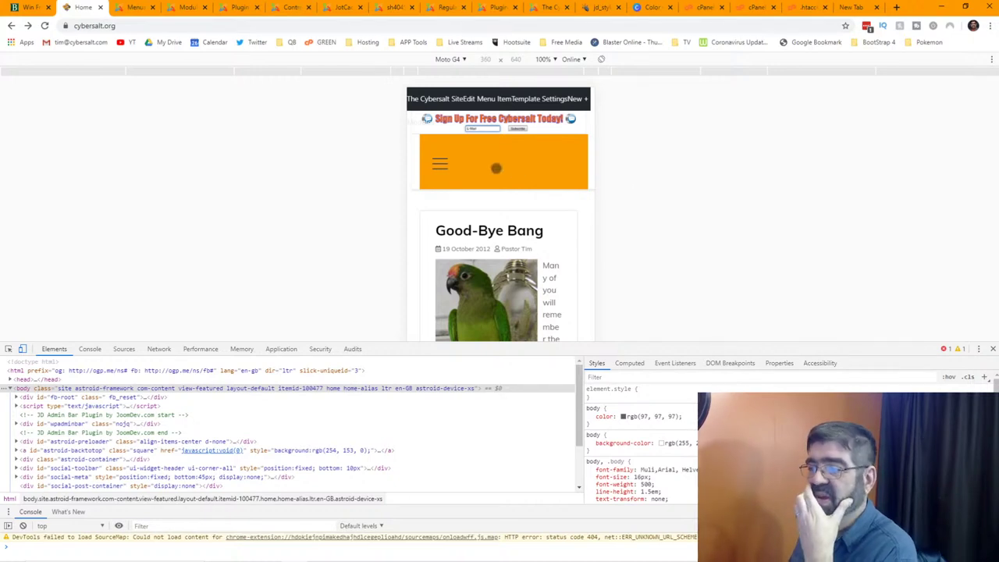
pyautogui.click(442, 166)
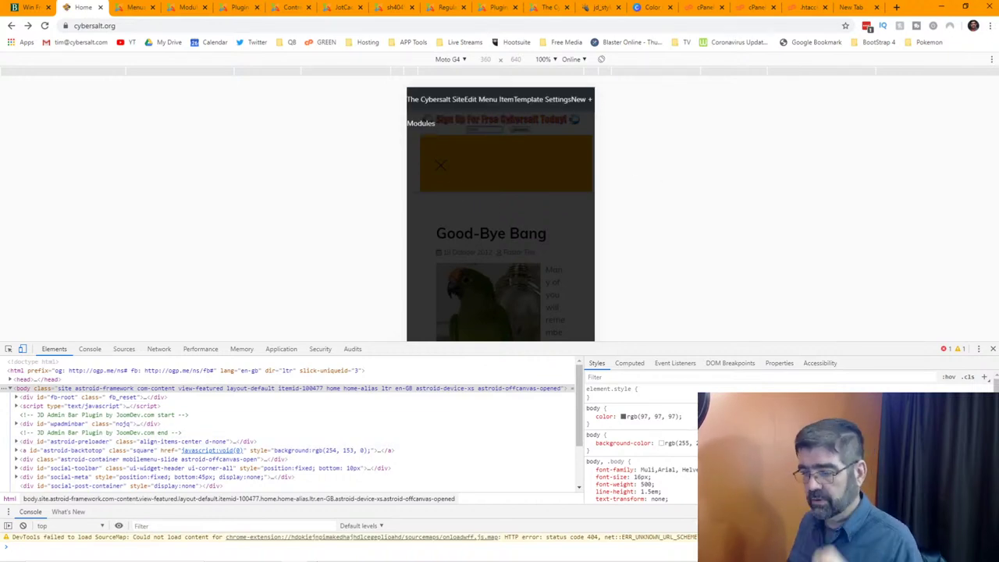
# Switch to Your Phone, mirror the phone's screen and test the hamburger menu on cybersalt.org there before minimizing the app
pyautogui.moveTo(317, 557)
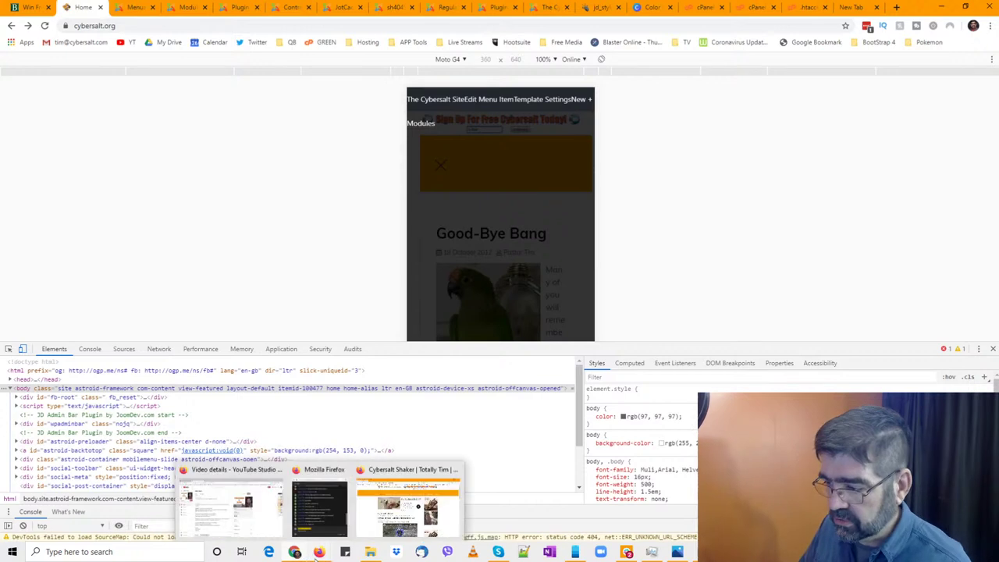
pyautogui.click(578, 554)
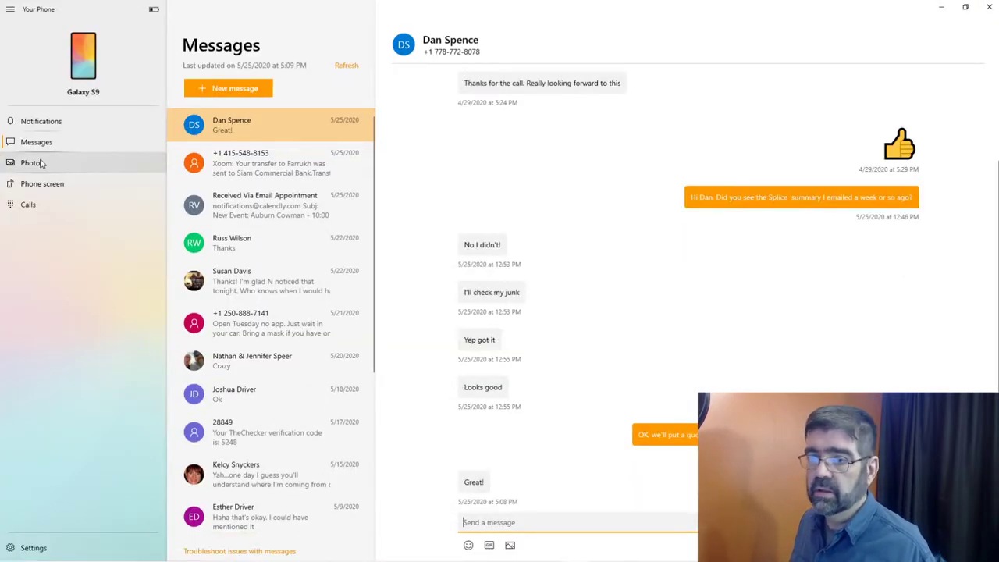
pyautogui.click(41, 163)
pyautogui.click(37, 189)
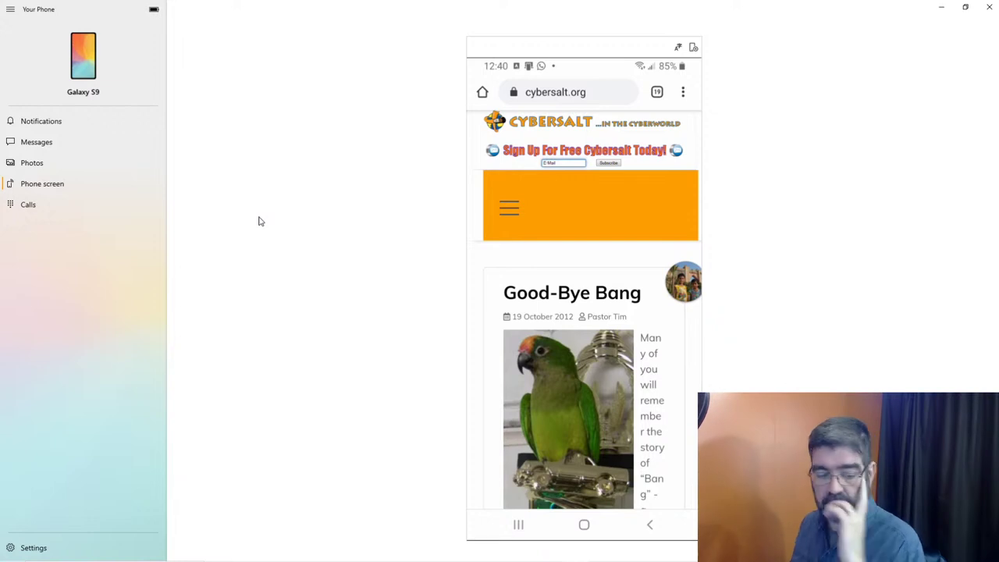
pyautogui.click(509, 208)
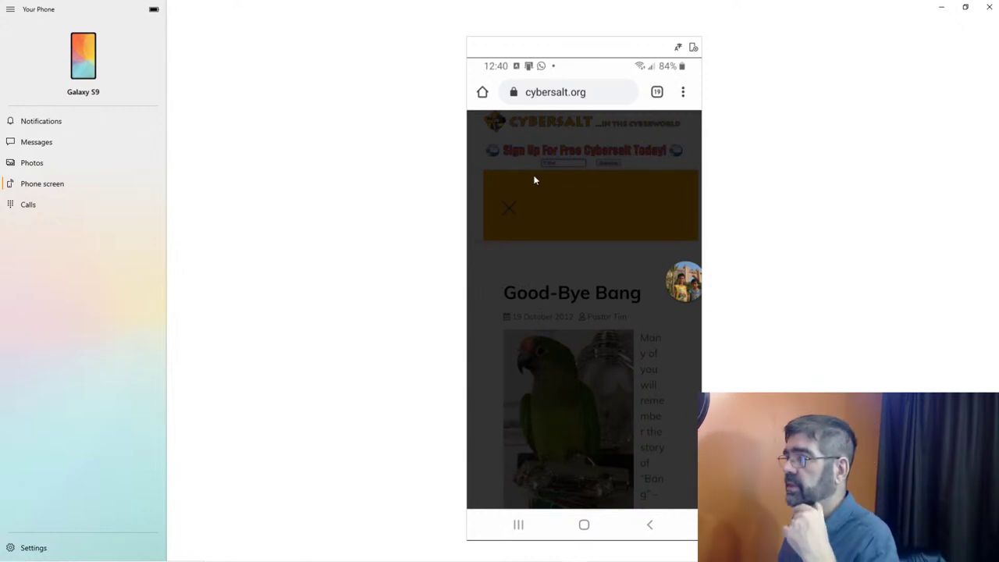
pyautogui.click(943, 7)
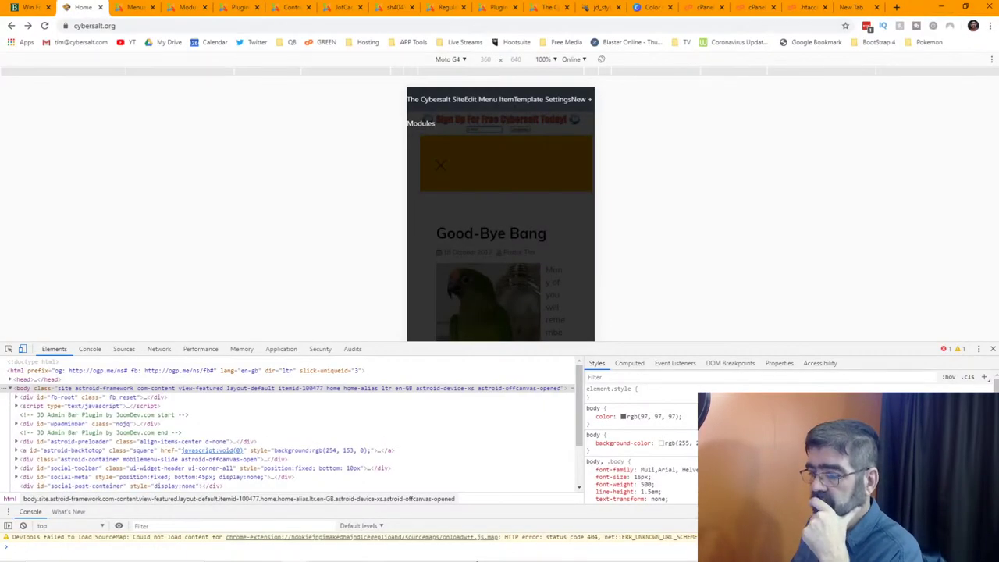
# Switch to Firefox, go to the Cybersalt home page and test its hamburger menu in a 320 × 480 responsive view
pyautogui.moveTo(394, 552)
pyautogui.moveTo(321, 552)
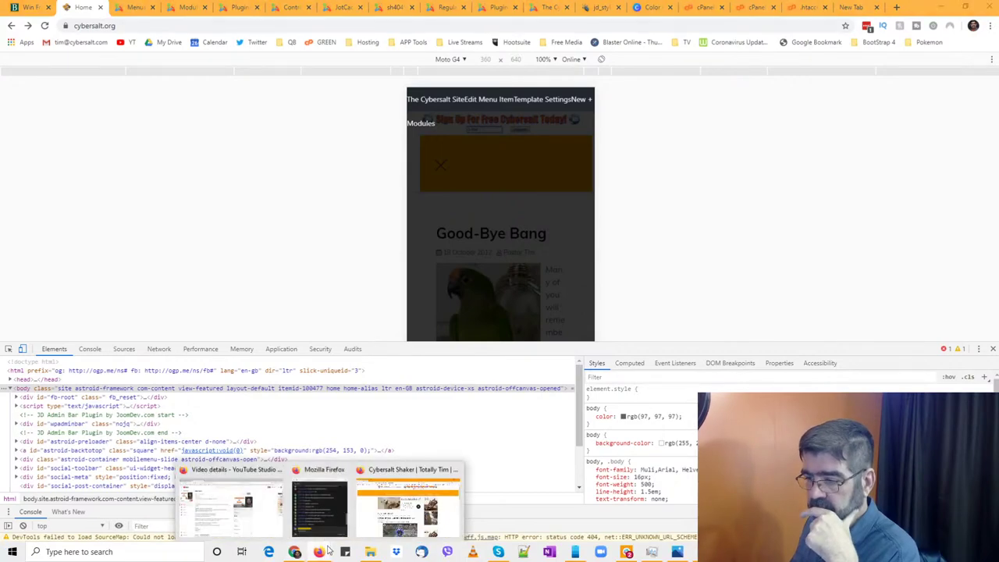
pyautogui.click(390, 479)
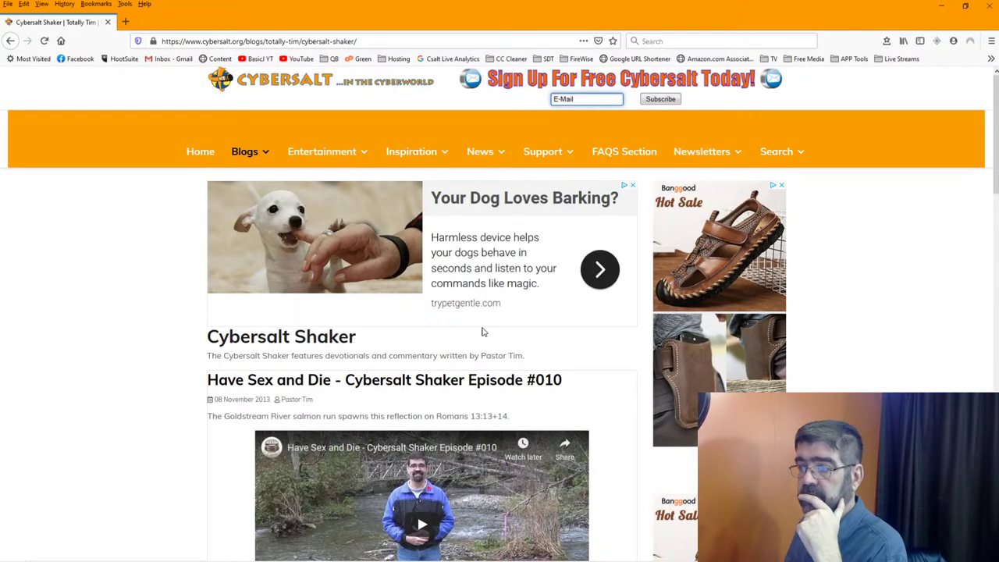
pyautogui.click(196, 153)
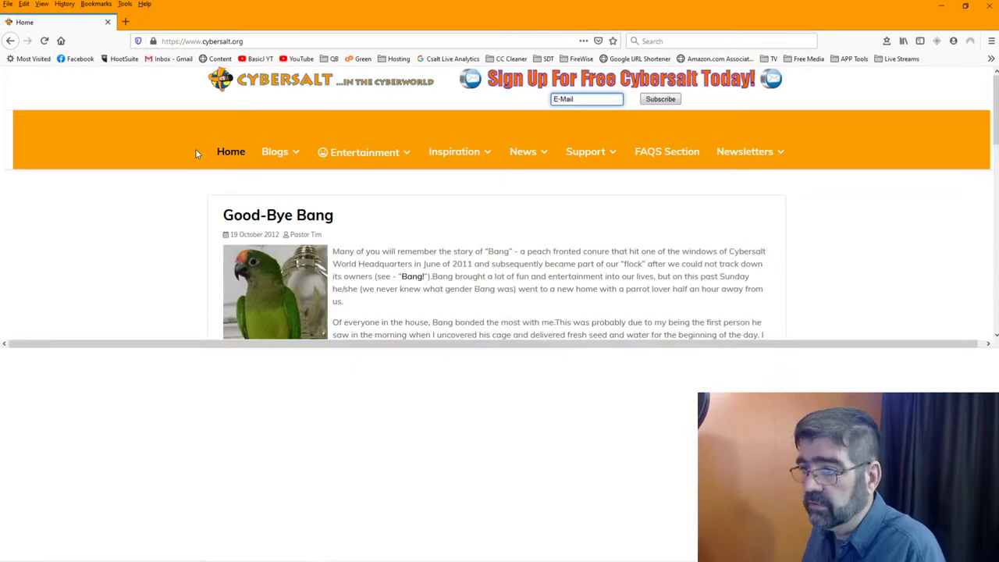
pyautogui.hotkey('ctrl', 'shift', 'i')
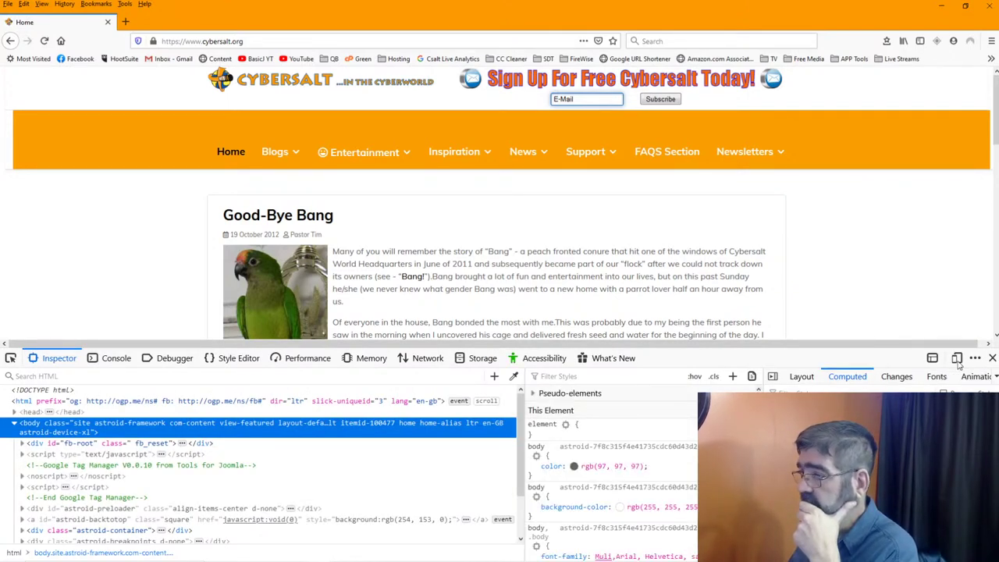
pyautogui.click(957, 358)
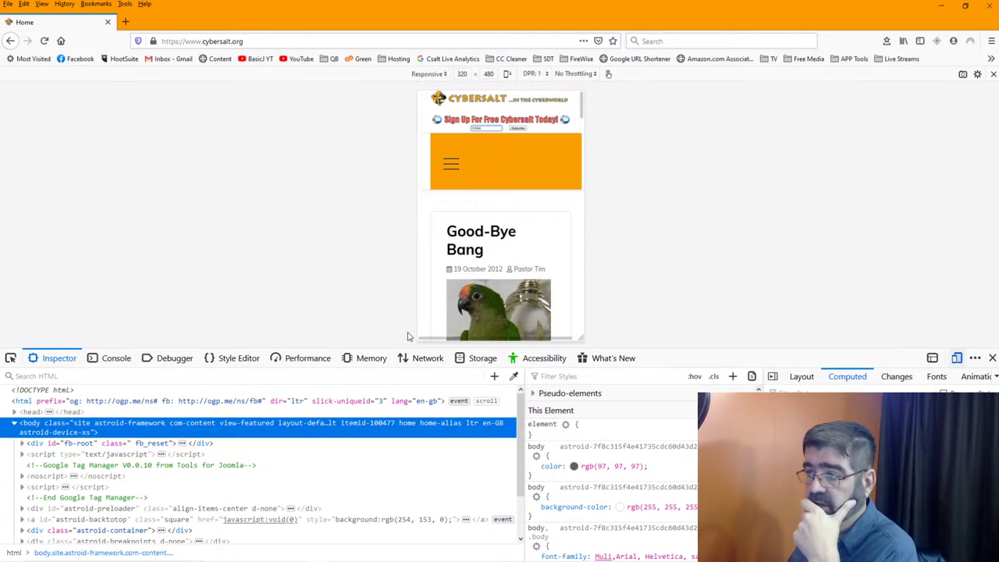
pyautogui.click(455, 168)
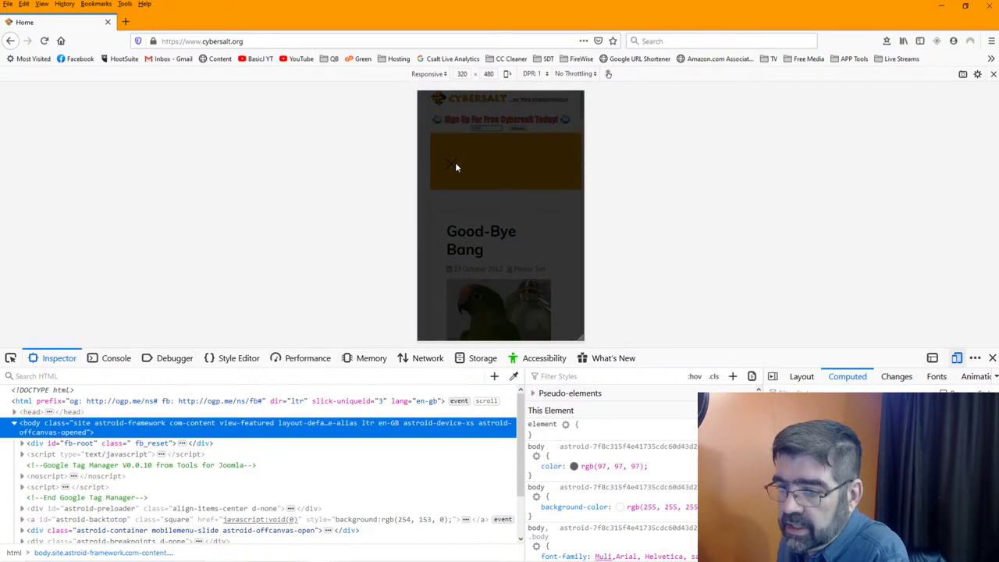
# Inspect the element under the dark overlay on the Firefox mobile view, and return to Chrome
pyautogui.click(11, 359)
pyautogui.click(497, 252)
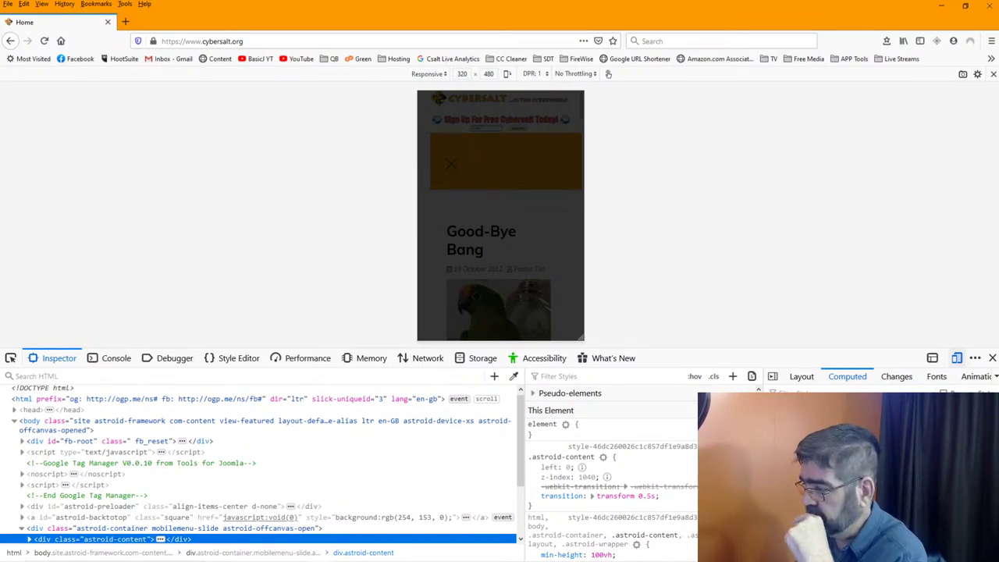
pyautogui.click(940, 8)
# Load cybersalt.org in a new incognito window
pyautogui.click(992, 25)
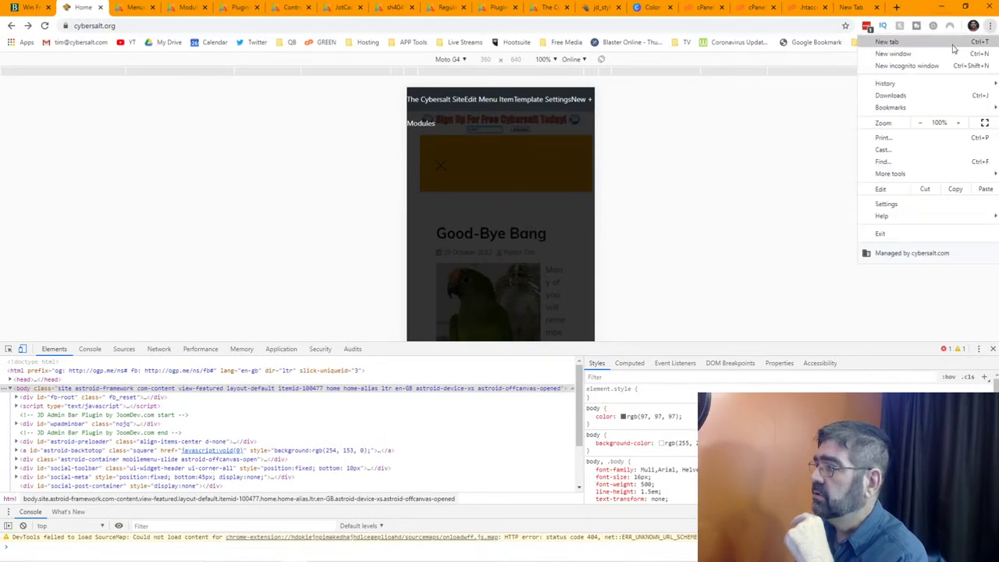
pyautogui.click(925, 65)
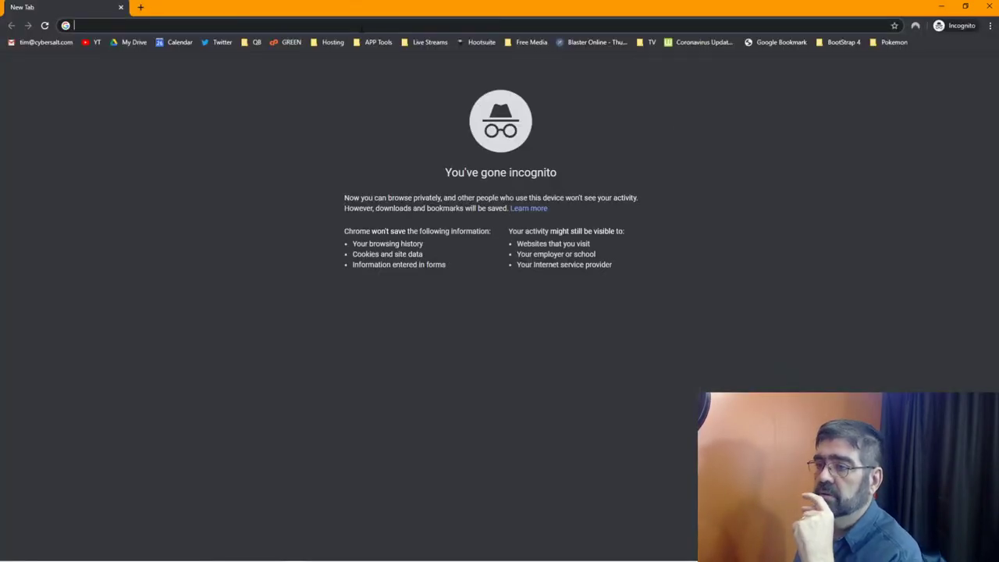
pyautogui.write('cyebrsalt.org')
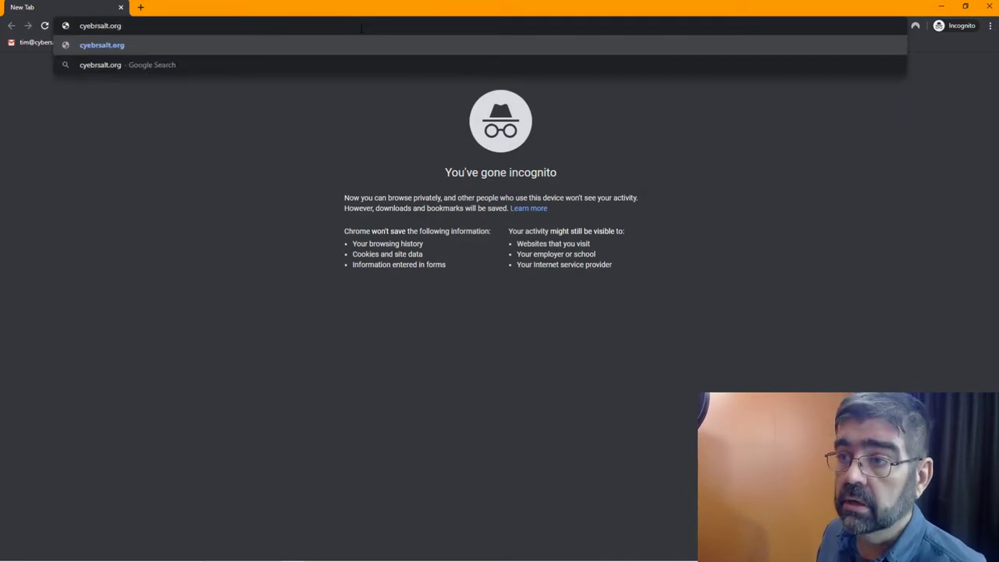
pyautogui.hotkey('ctrl', 'a')
pyautogui.write('cybersalt.org')
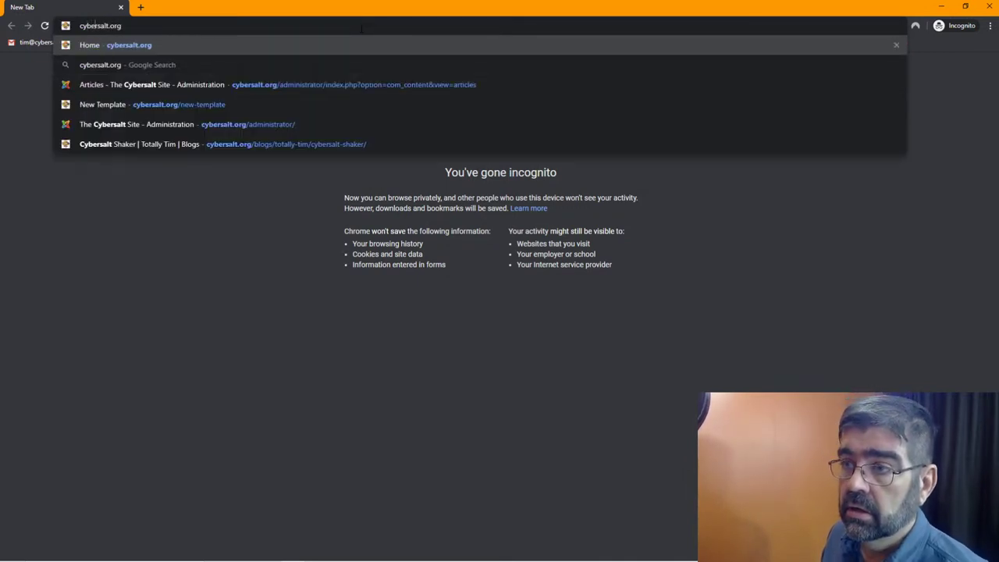
pyautogui.press('Return')
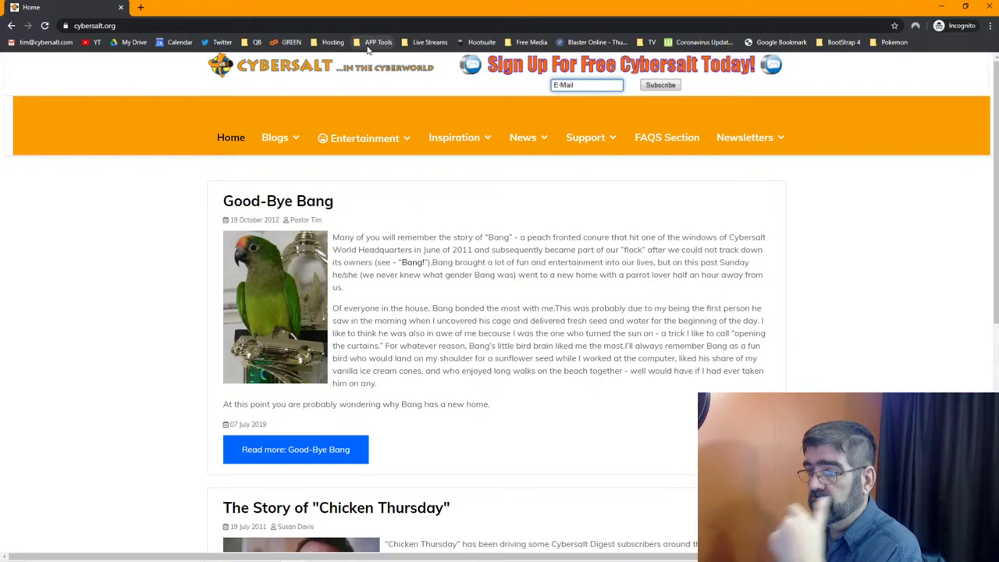
# Show the developer tools with the Moto G4 mobile view for the incognito page and open its hamburger menu
pyautogui.hotkey('ctrl', 'shift', 'i')
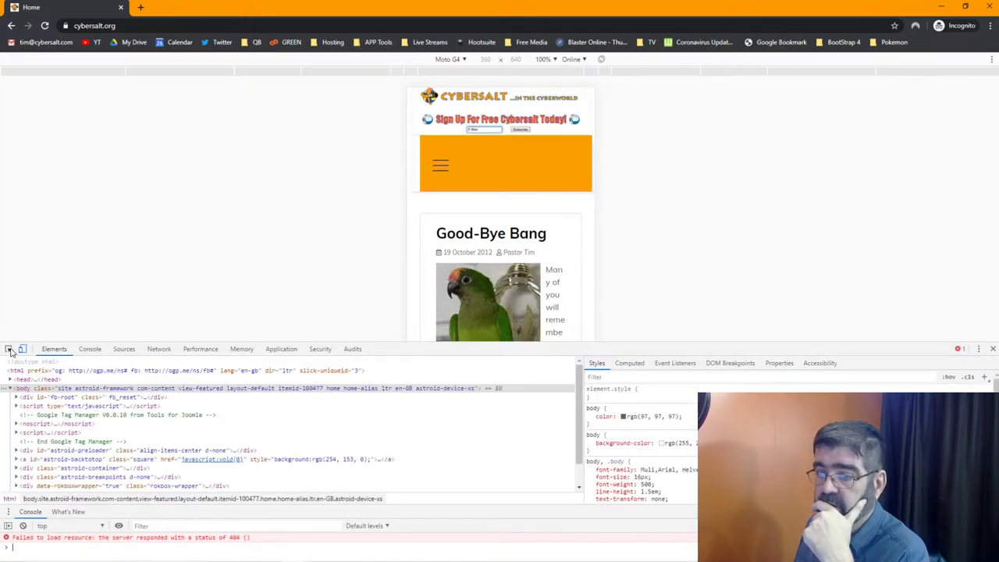
pyautogui.click(442, 165)
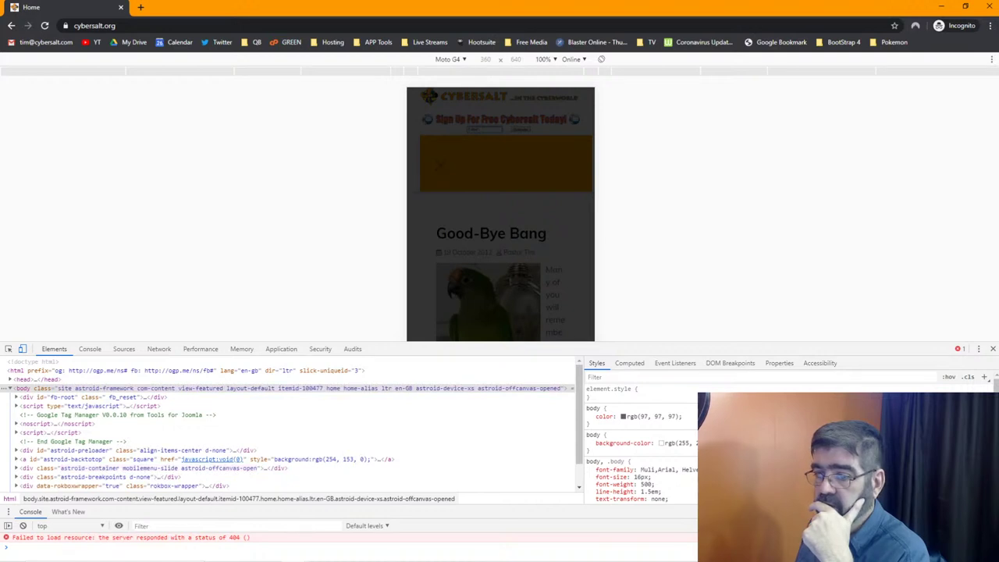
pyautogui.click(590, 417)
pyautogui.click(590, 417)
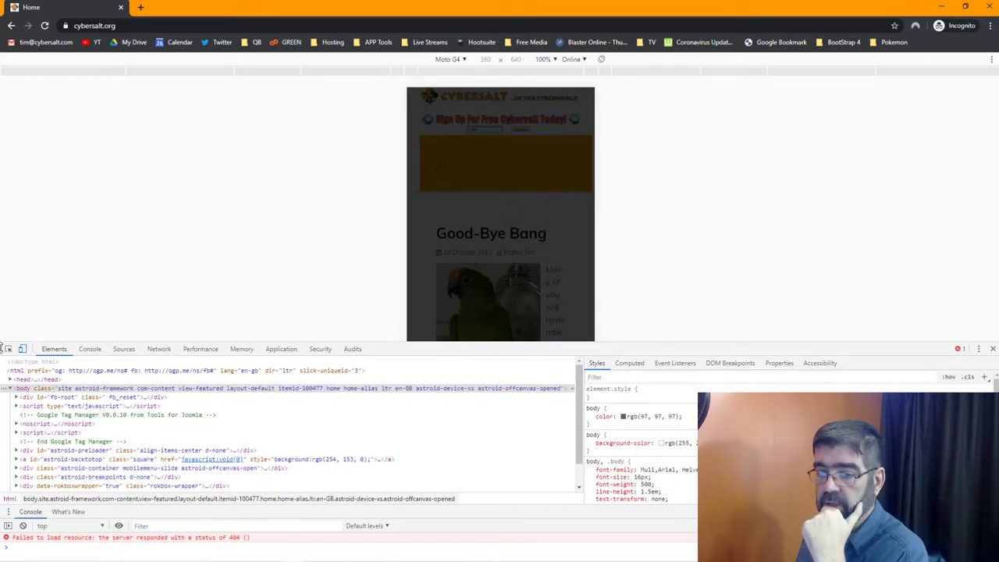
# Inspect the dark overlay over the page and disable the background declaration in its .astroid-content:after rule
pyautogui.click(7, 349)
pyautogui.click(478, 213)
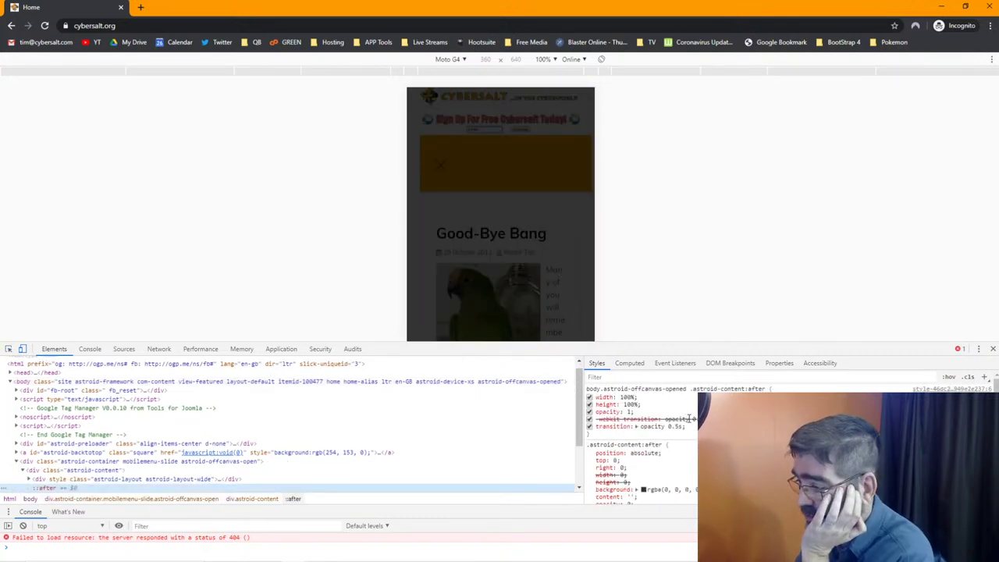
pyautogui.click(589, 491)
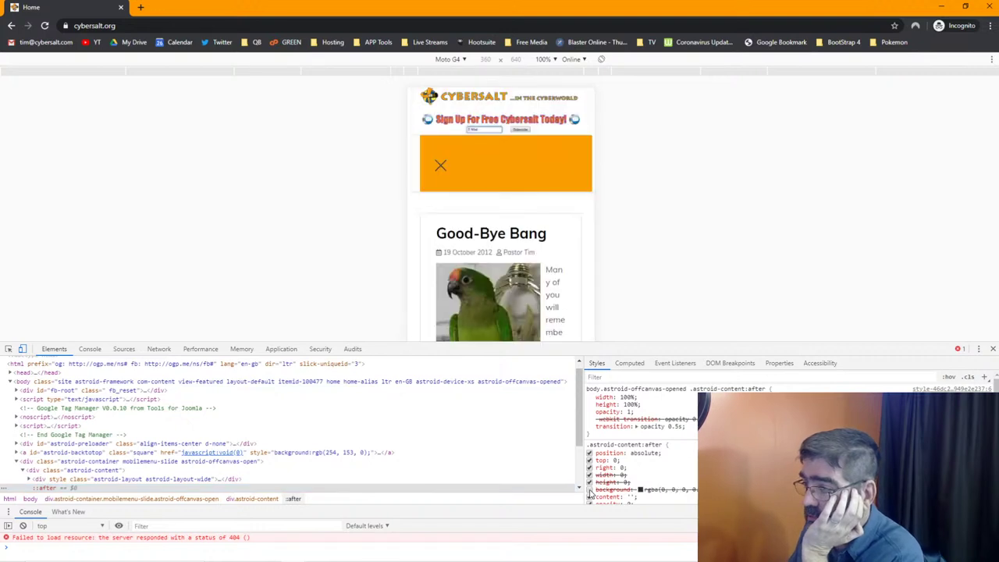
# Re-enable the background declaration in the .astroid-content:after rule and enlarge the developer tools to show the complete style rules
pyautogui.click(590, 490)
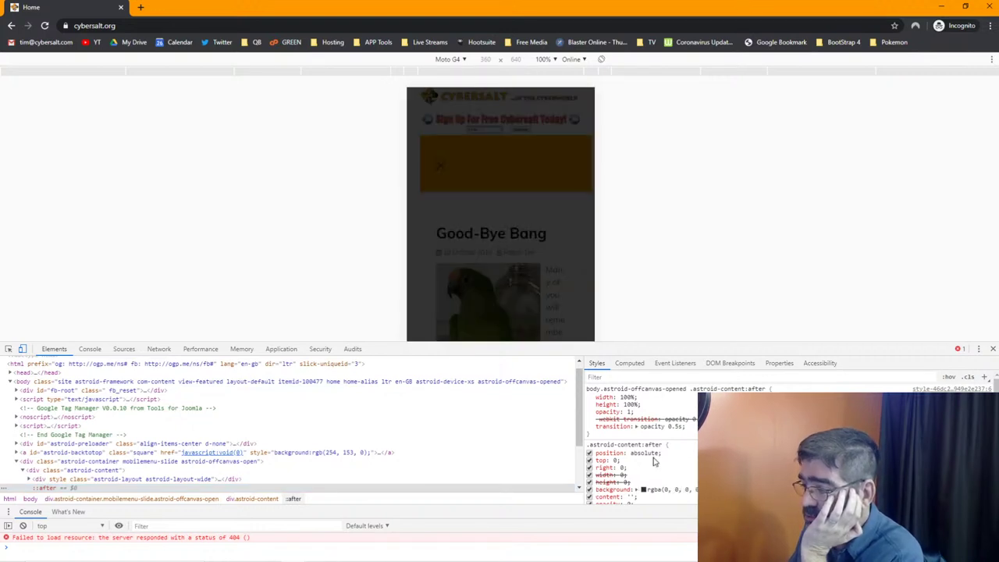
pyautogui.moveTo(684, 341); pyautogui.dragTo(690, 235)
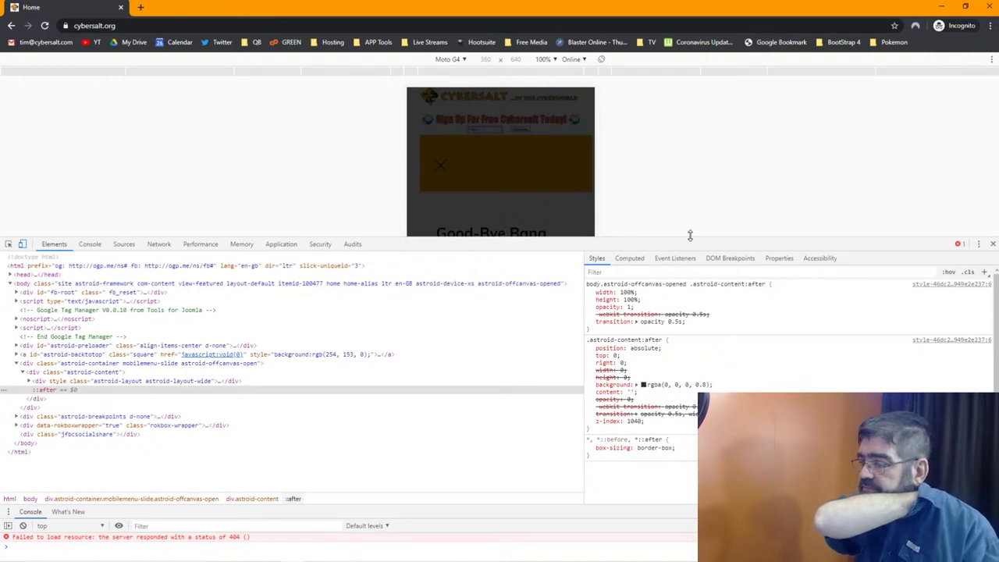
pyautogui.click(509, 178)
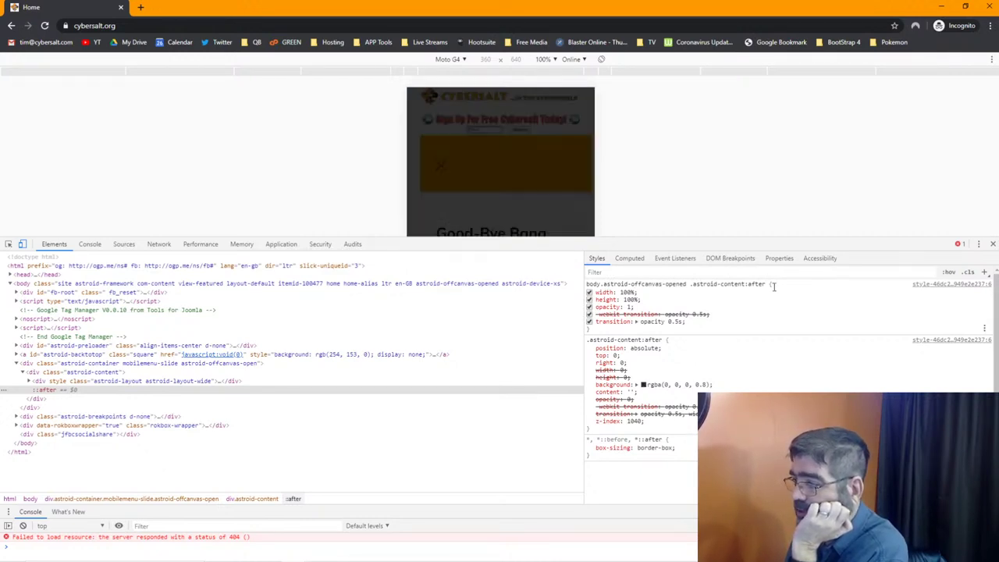
# Test the body.astroid-offcanvas-opened .astroid-content:after rule by disabling and restoring its opacity, height and width declarations one at a time
pyautogui.moveTo(765, 286); pyautogui.dragTo(617, 285)
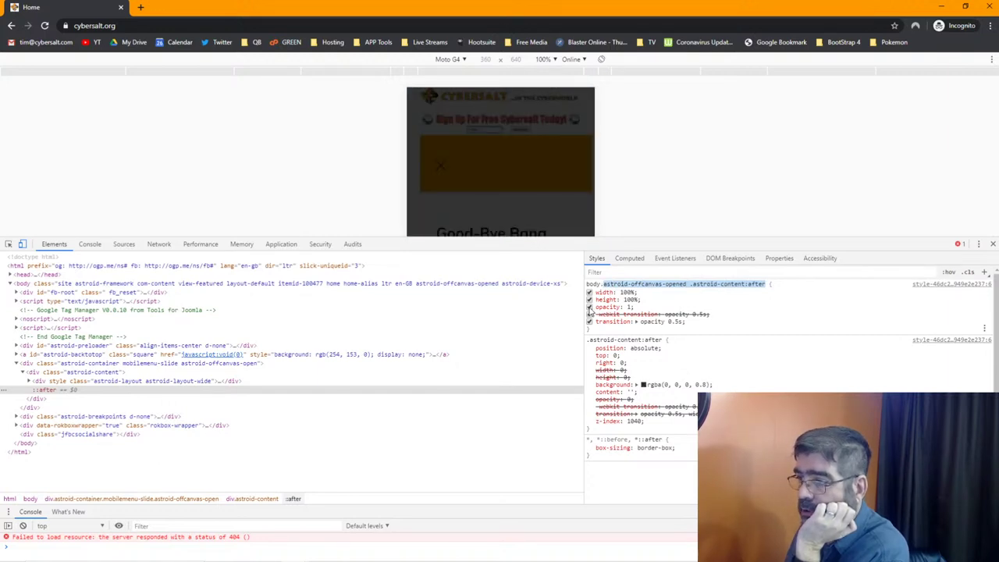
pyautogui.click(589, 308)
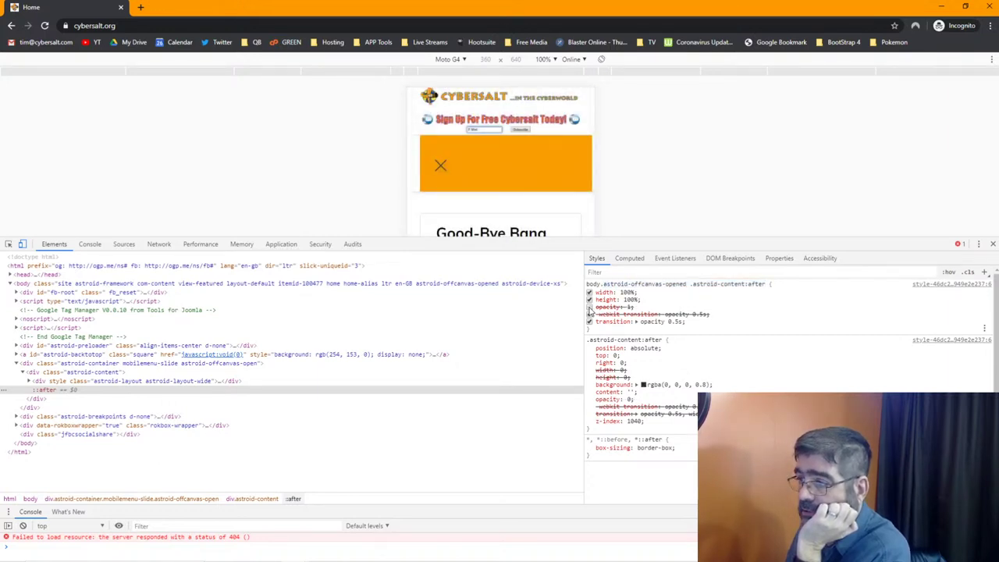
pyautogui.click(590, 308)
pyautogui.click(590, 300)
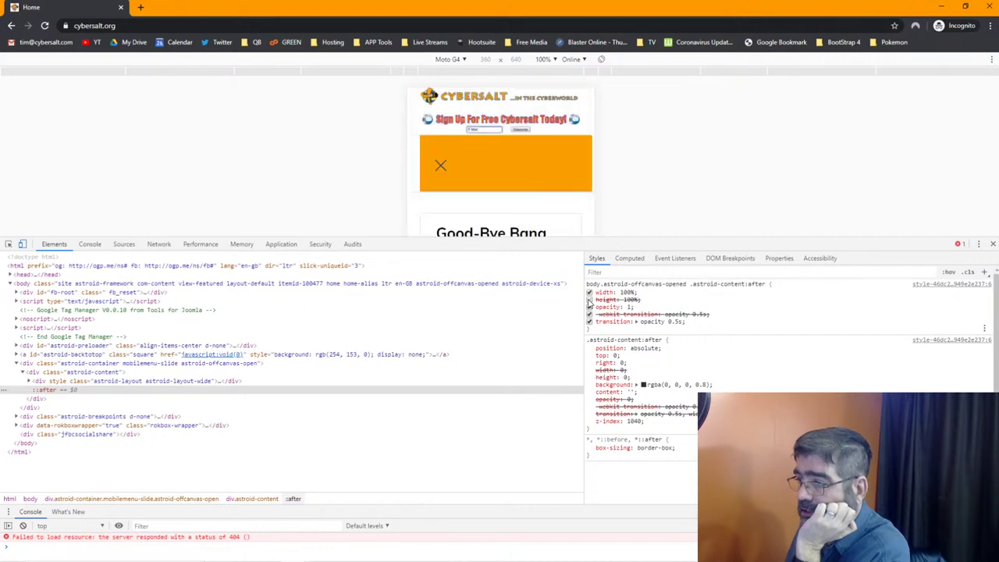
pyautogui.click(590, 300)
pyautogui.click(589, 293)
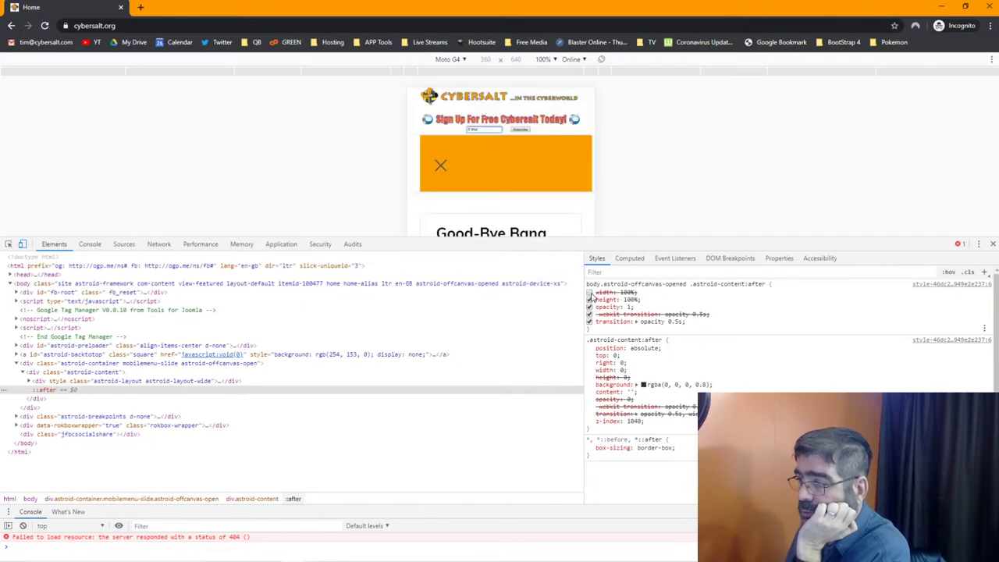
pyautogui.click(589, 293)
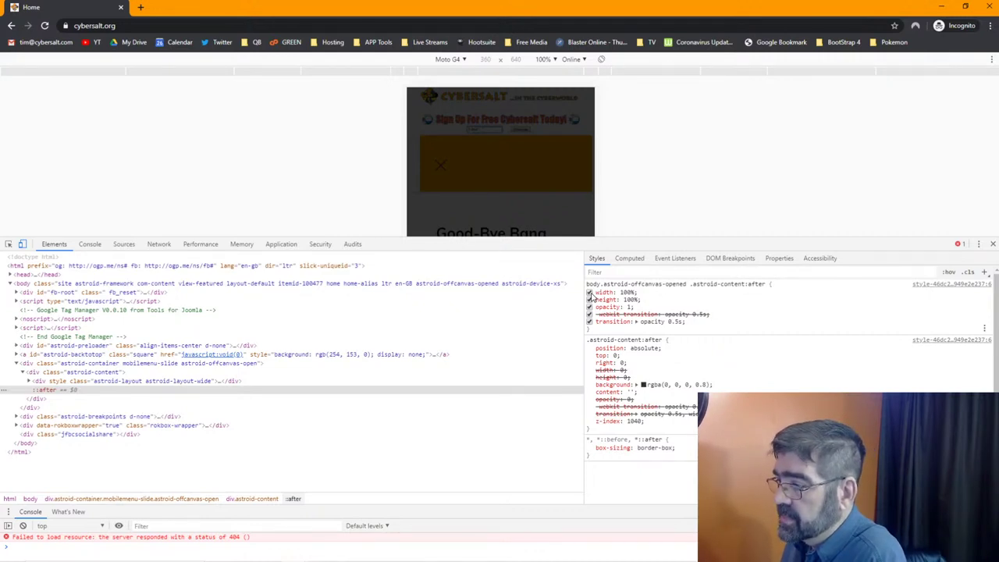
# Disable both the width and height declarations of the off-canvas overlay rule and check the mobile page down to its comments
pyautogui.click(590, 292)
pyautogui.click(589, 300)
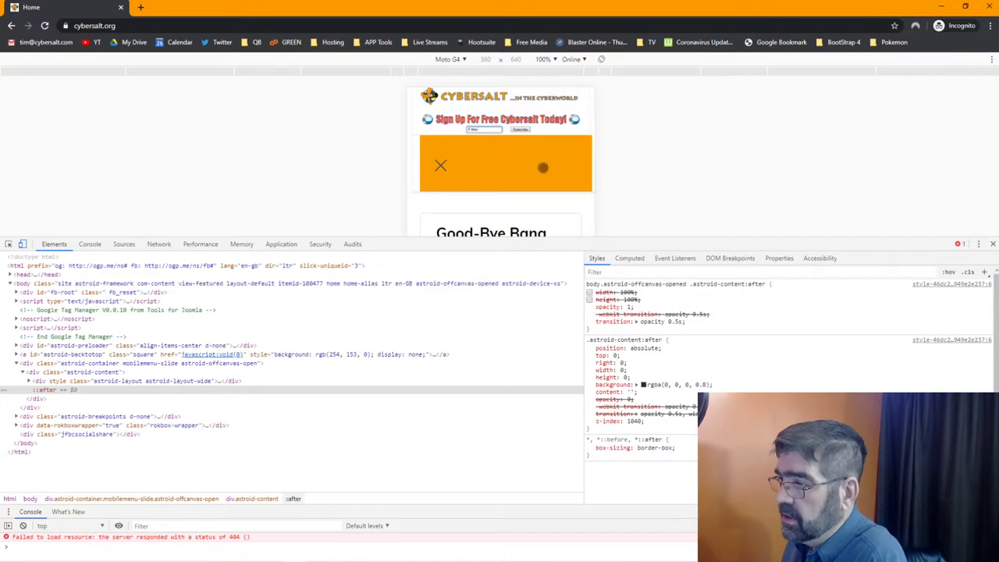
pyautogui.scroll(-10, 550, 173)
pyautogui.scroll(-5, 543, 178)
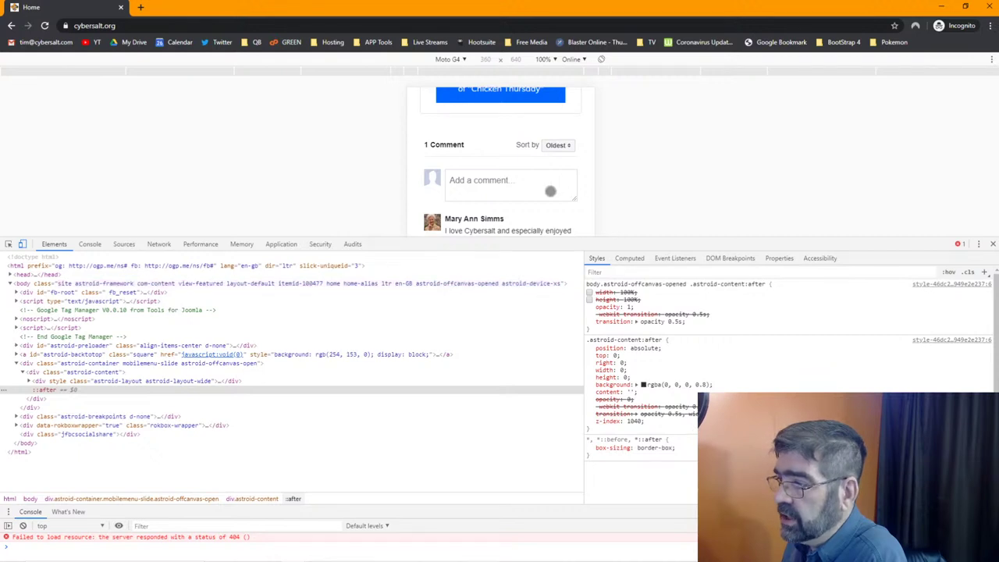
pyautogui.scroll(15, 551, 191)
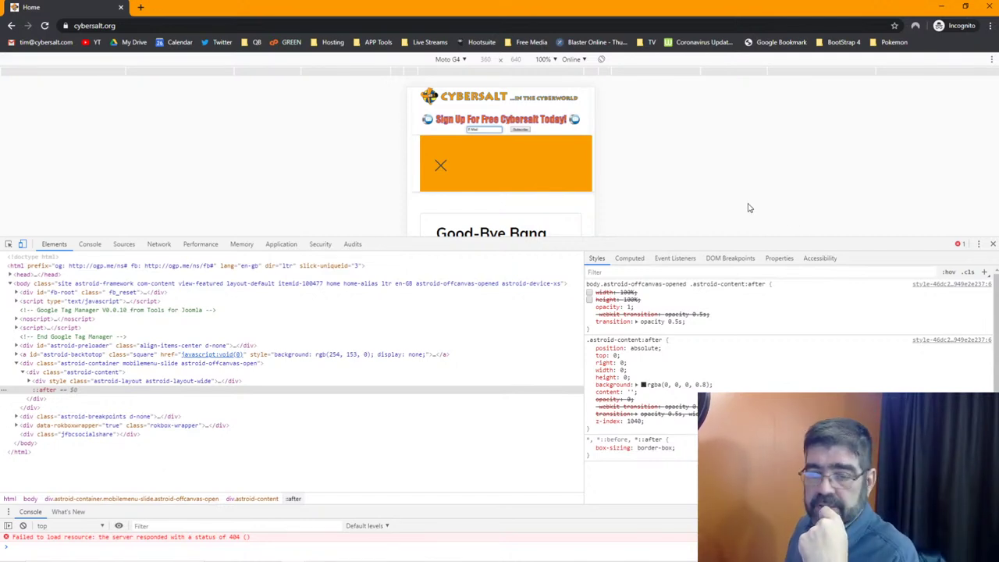
# Return to the regular Chrome window, close its developer tools, and open the Header settings of the jd_stylo template
pyautogui.click(941, 9)
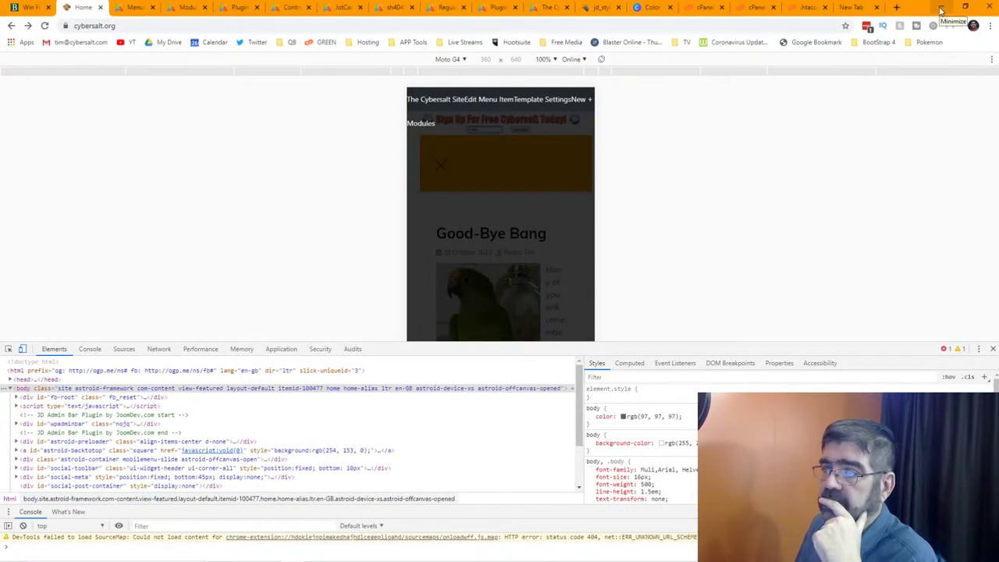
pyautogui.click(993, 349)
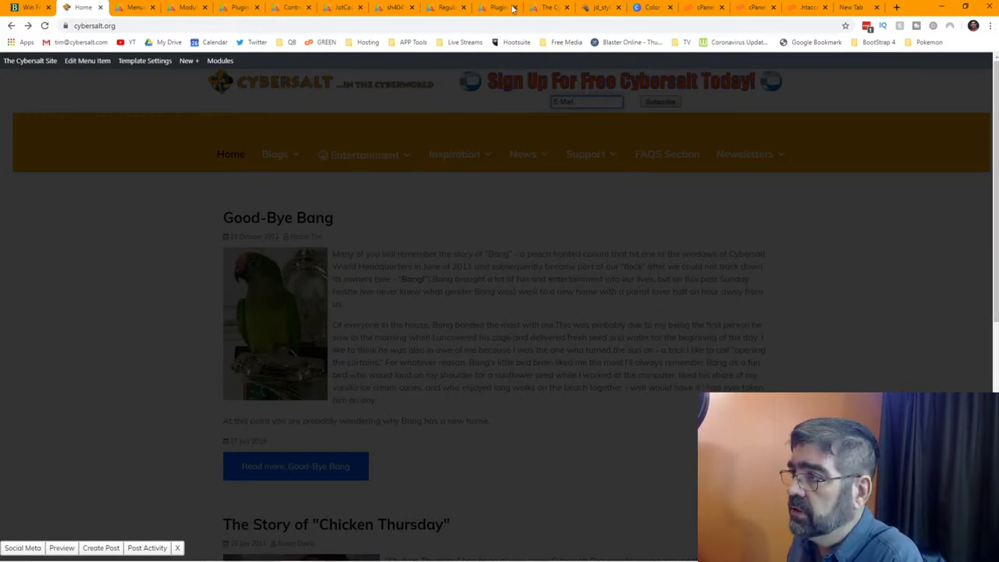
pyautogui.click(598, 9)
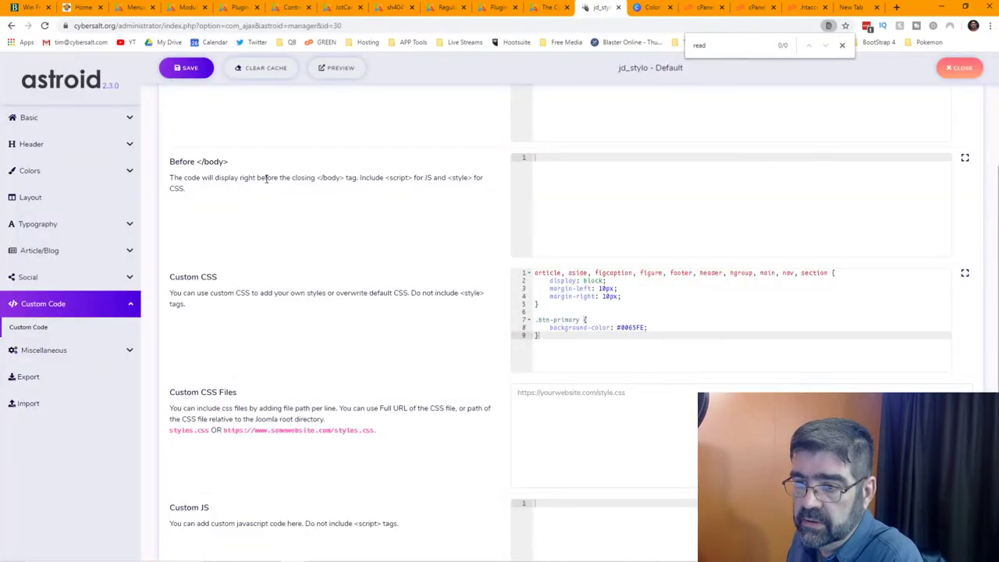
pyautogui.click(37, 151)
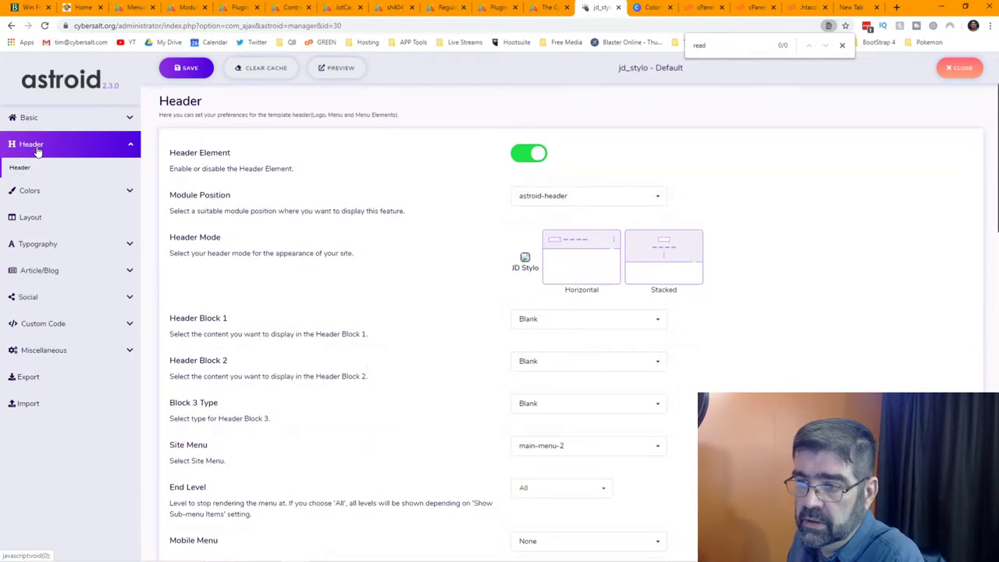
# Examine the template's header settings, including the mobile menu, sticky header and off-canvas options
pyautogui.scroll(-5, 362, 222)
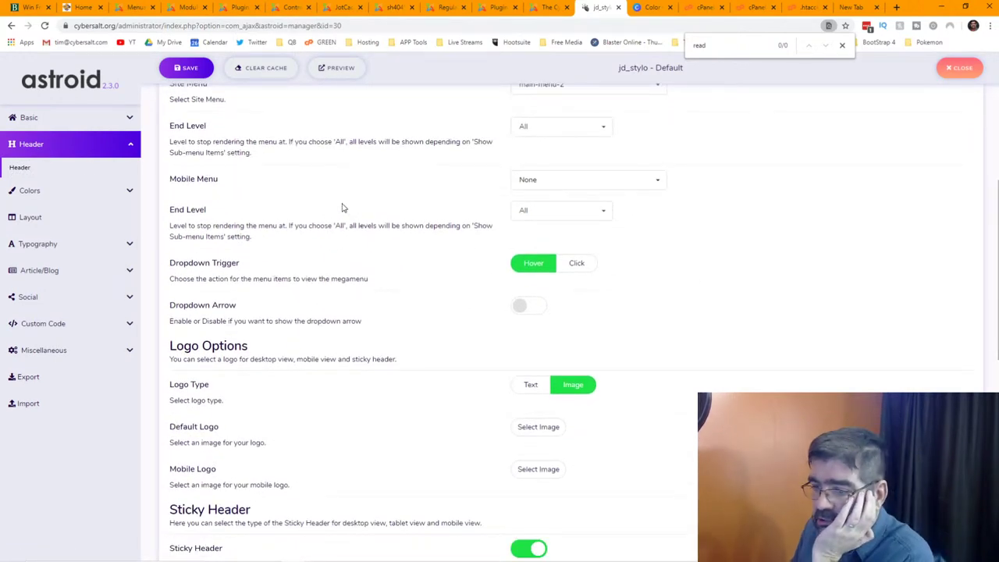
pyautogui.scroll(5, 342, 207)
pyautogui.scroll(-12, 341, 208)
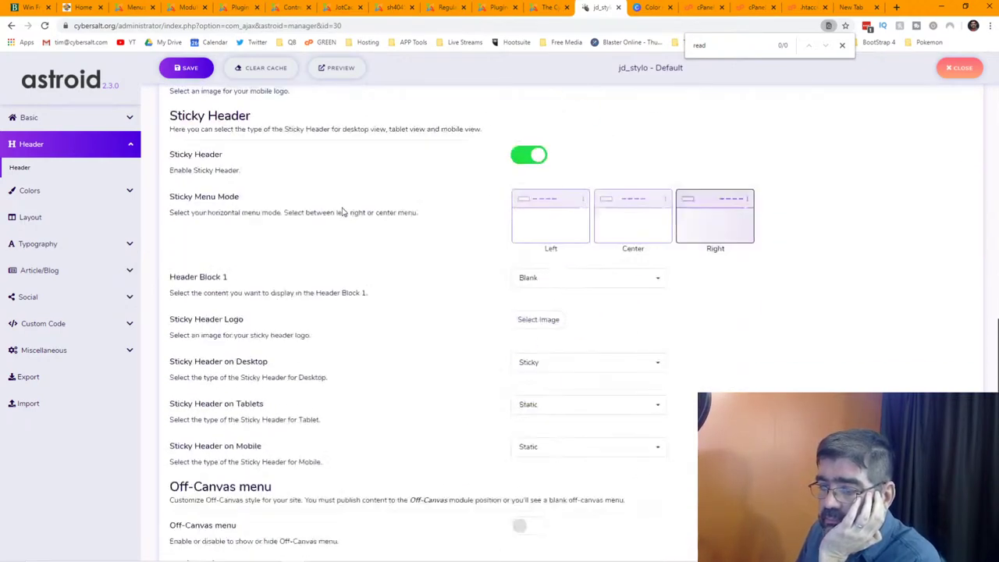
pyautogui.scroll(1, 342, 212)
pyautogui.scroll(-1, 342, 212)
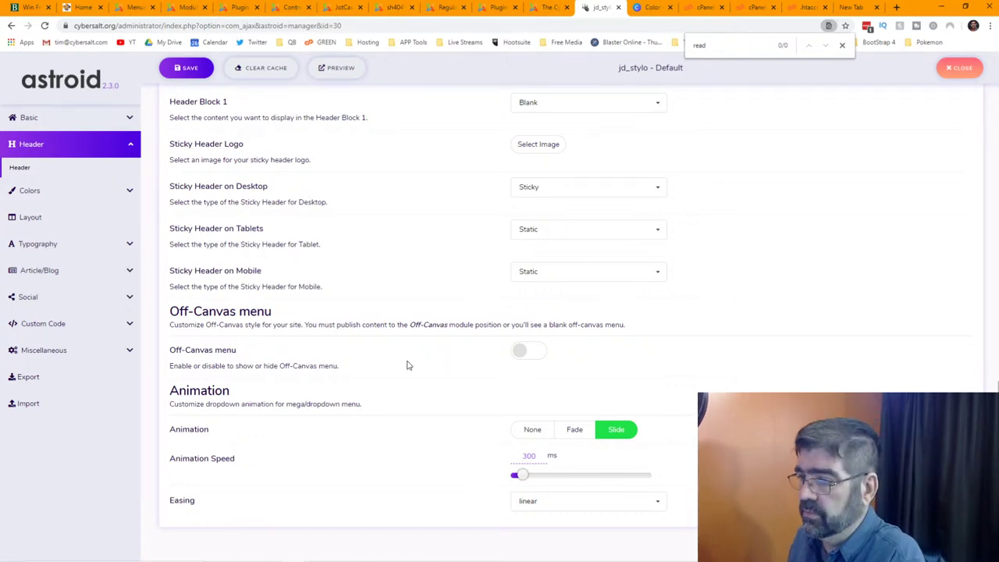
pyautogui.scroll(1, 413, 361)
pyautogui.scroll(1, 413, 361)
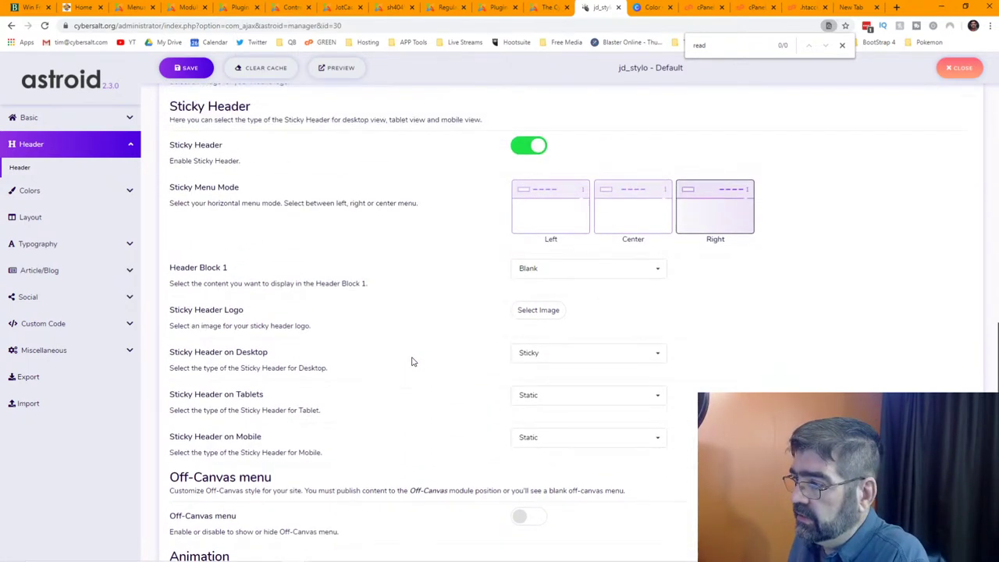
pyautogui.scroll(1, 413, 362)
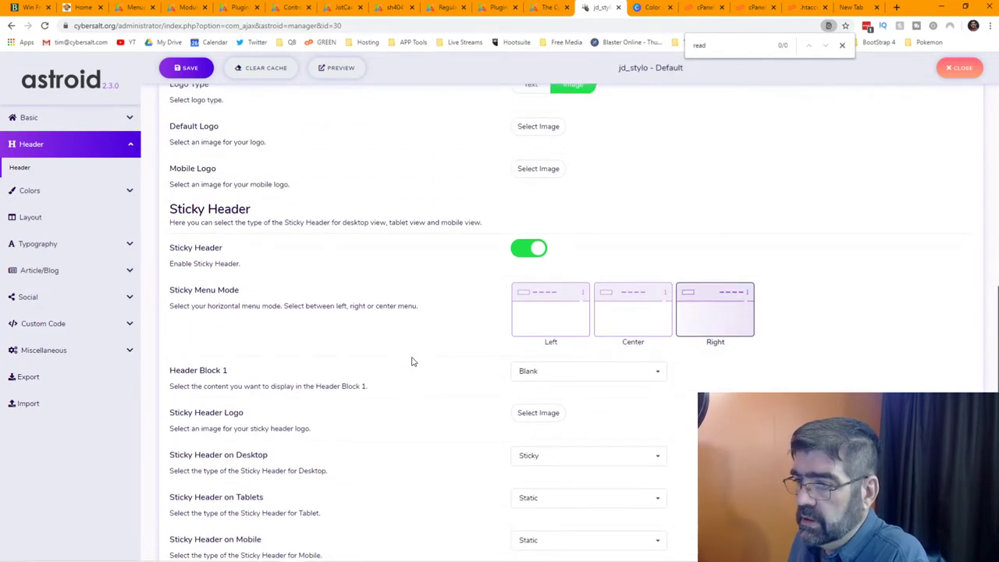
pyautogui.scroll(2, 413, 362)
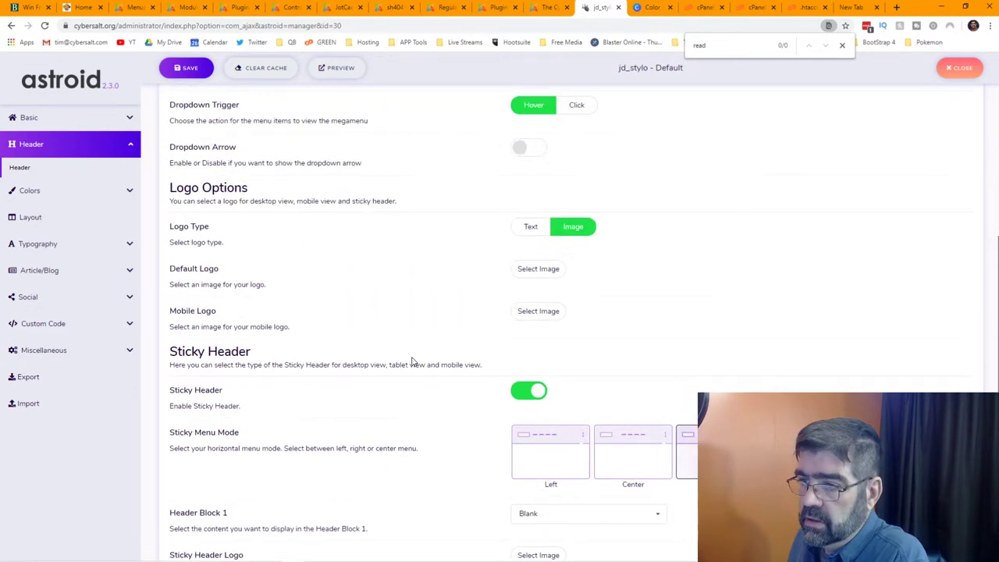
pyautogui.scroll(2, 413, 362)
pyautogui.scroll(1, 413, 362)
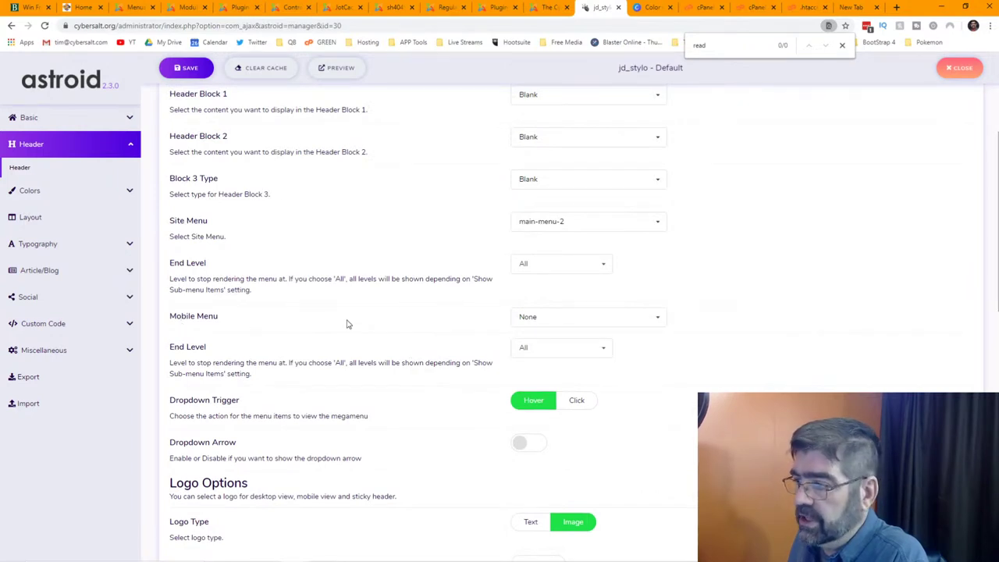
# Set the template's Mobile Menu to main-menu-2 and save the template settings
pyautogui.click(656, 323)
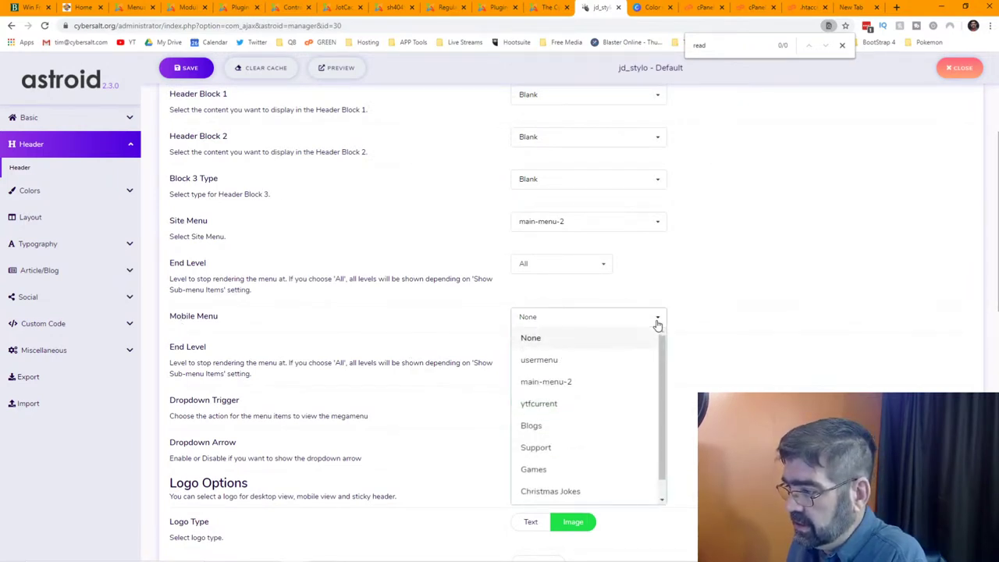
pyautogui.click(571, 387)
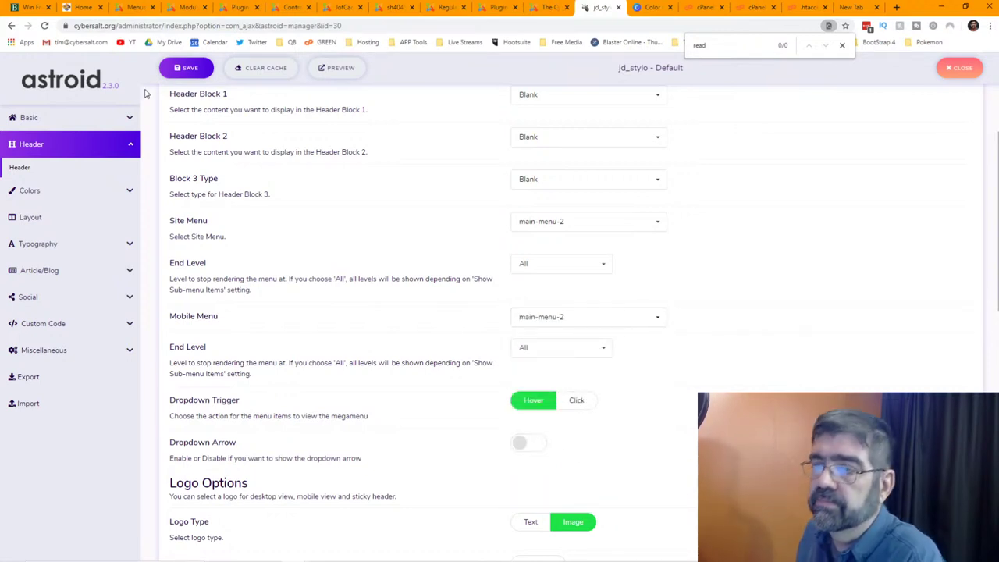
pyautogui.click(186, 74)
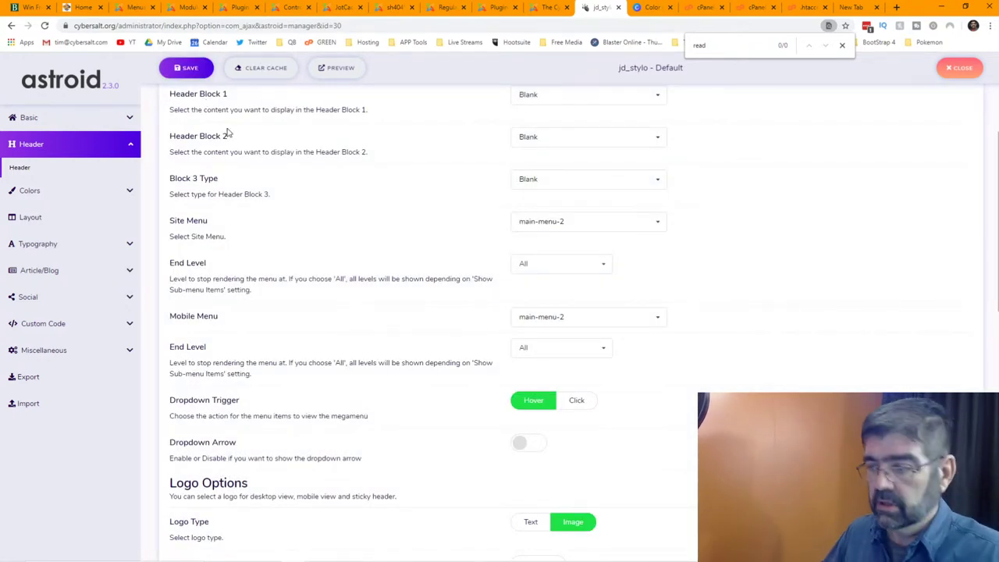
# Switch to the mirrored phone screen in Your Phone and open the hamburger menu on cybersalt.org
pyautogui.moveTo(619, 549)
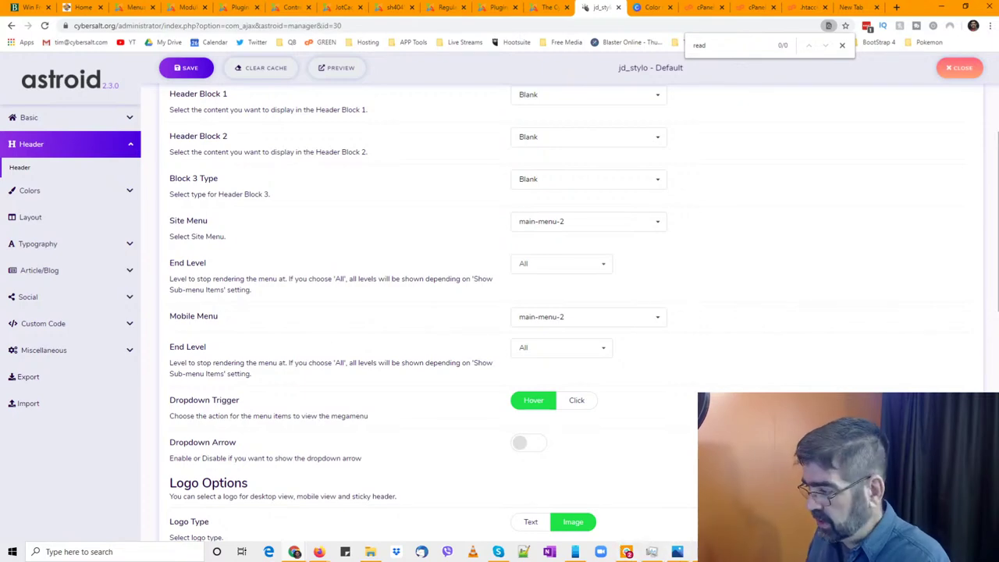
pyautogui.click(626, 552)
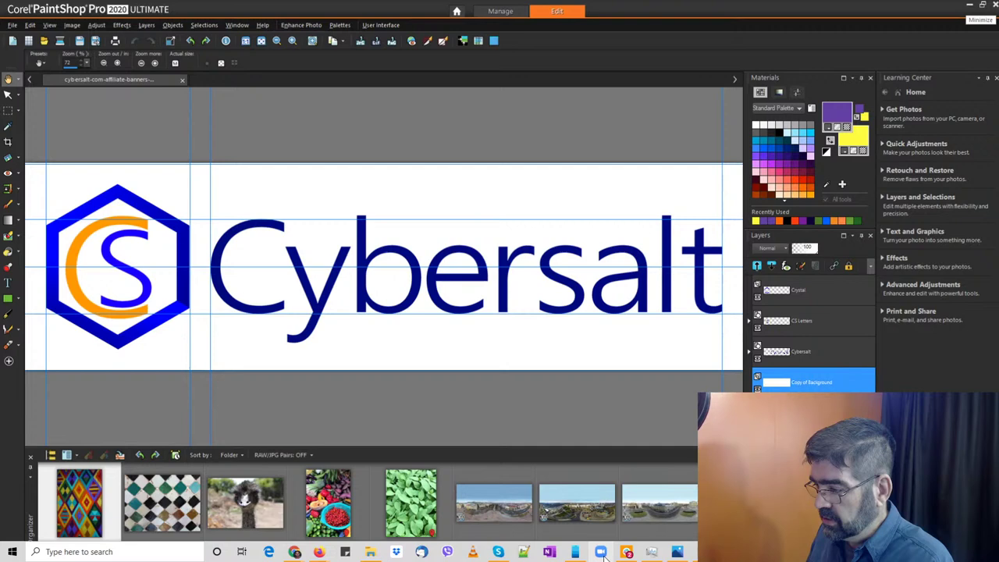
pyautogui.moveTo(666, 555)
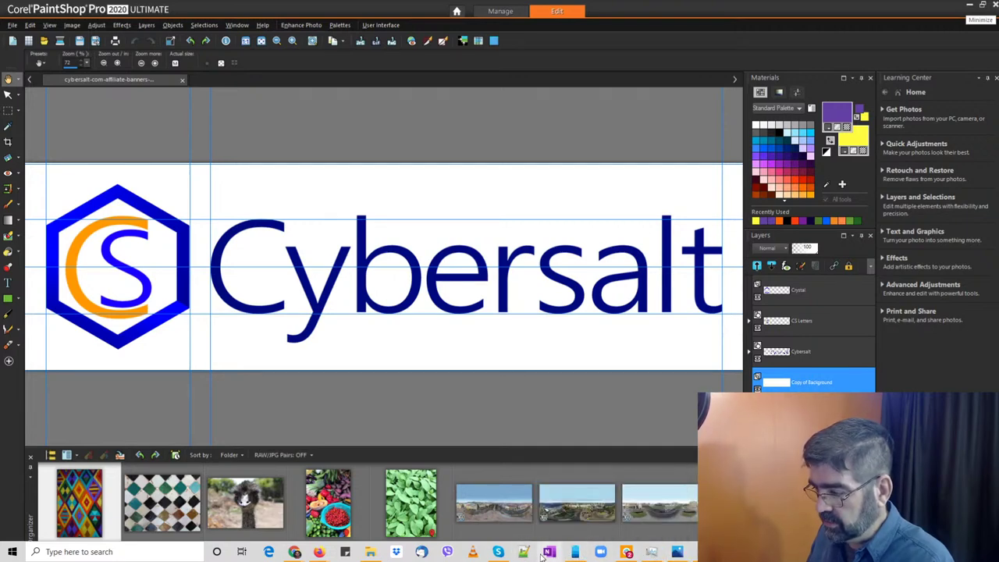
pyautogui.click(576, 553)
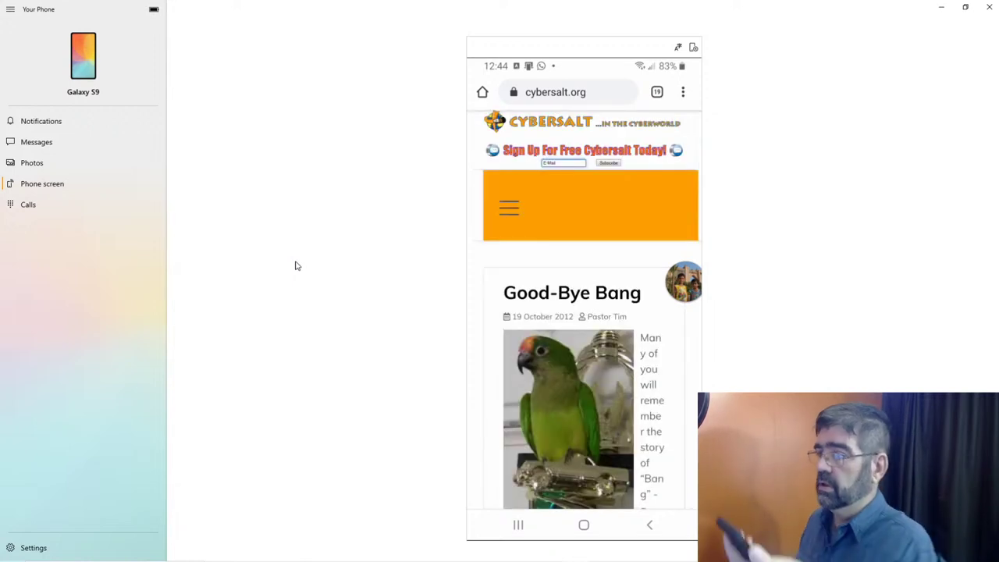
pyautogui.click(516, 212)
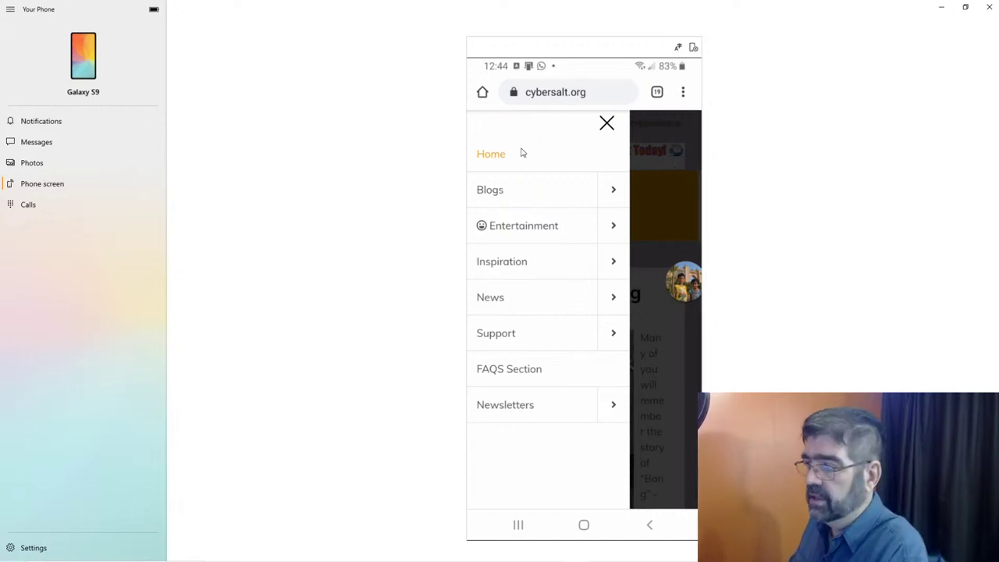
# Check the mobile menu's submenus by opening Entertainment and Cartoons, going back one level, and opening Cartoons again
pyautogui.click(615, 226)
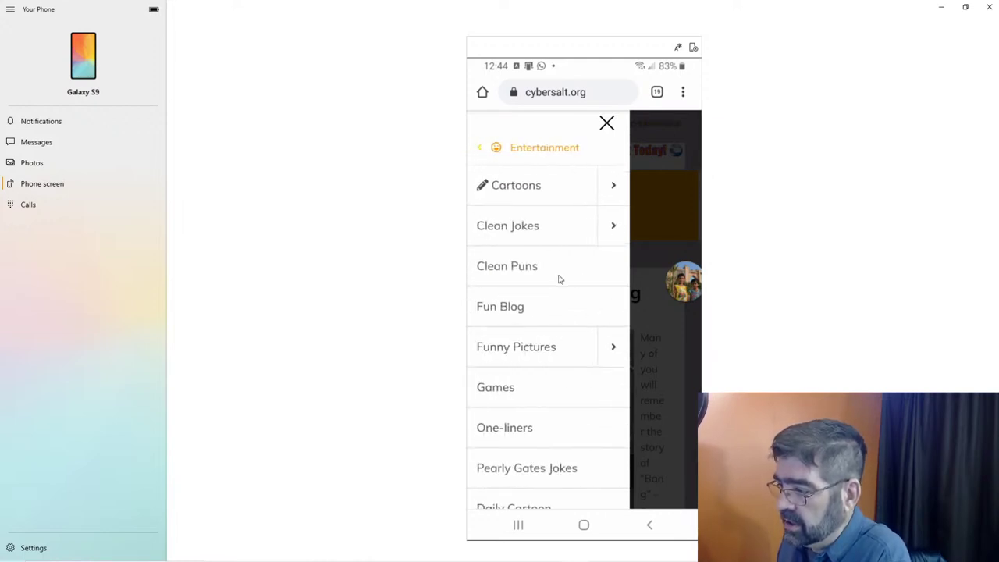
pyautogui.scroll(-2, 559, 279)
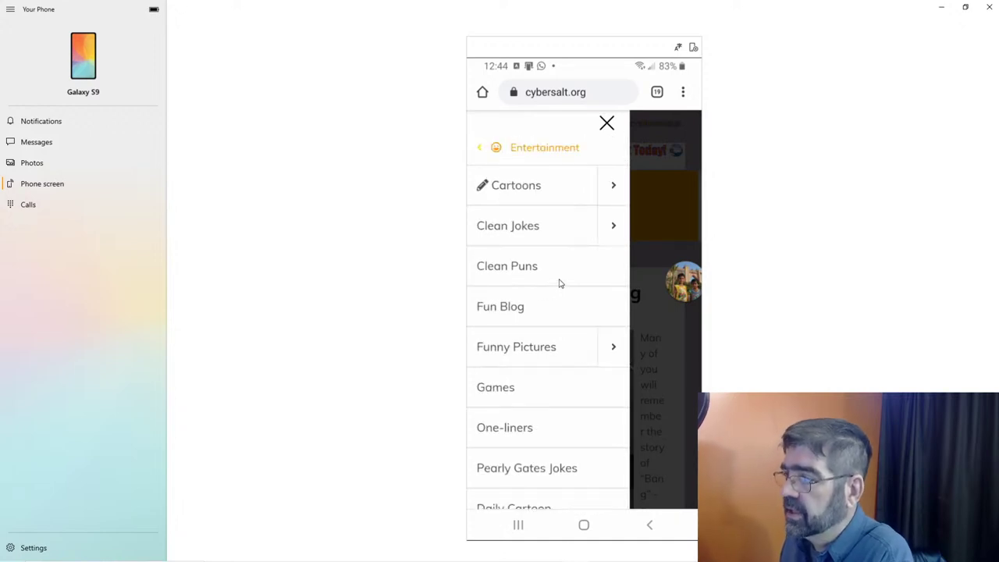
pyautogui.click(612, 187)
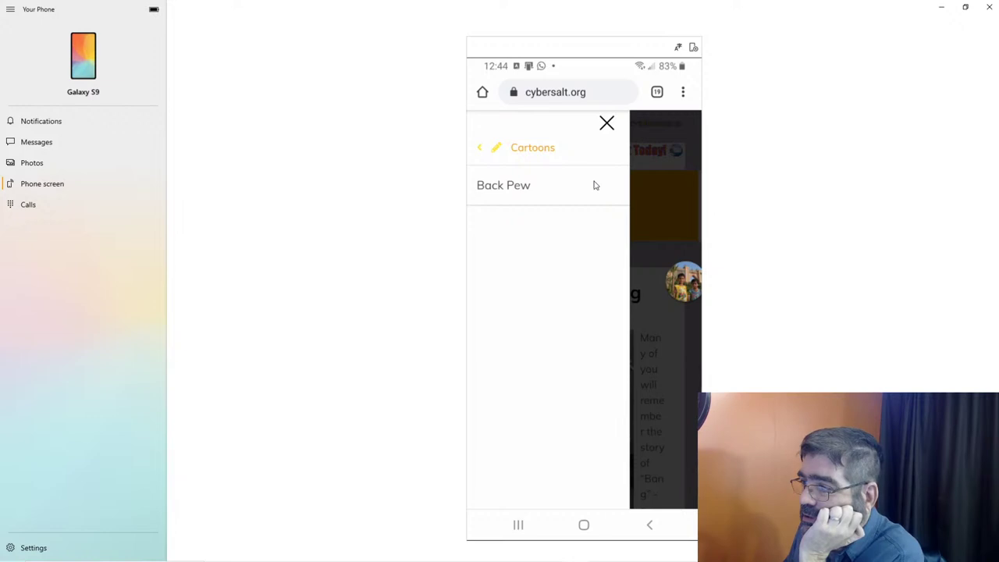
pyautogui.click(481, 152)
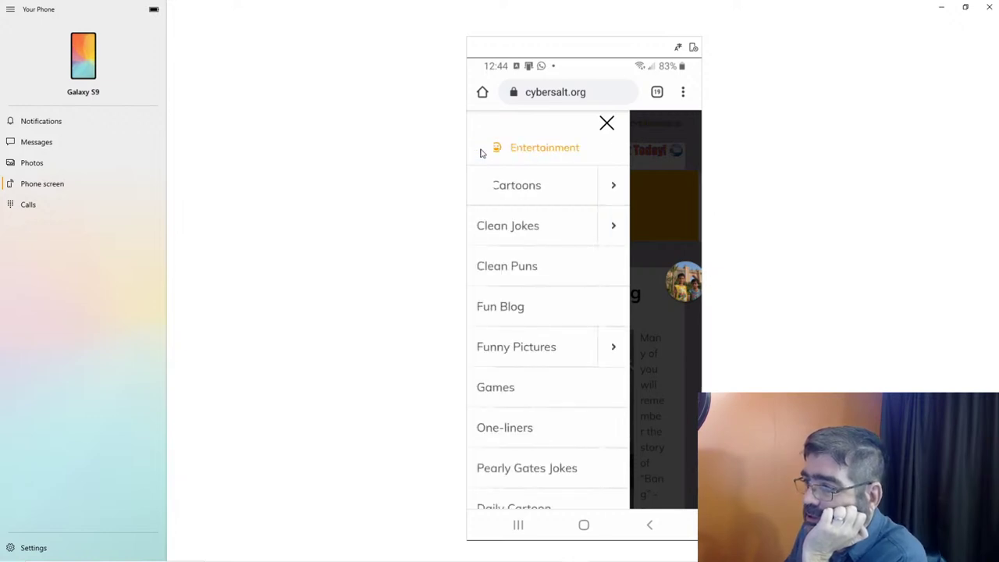
pyautogui.click(612, 187)
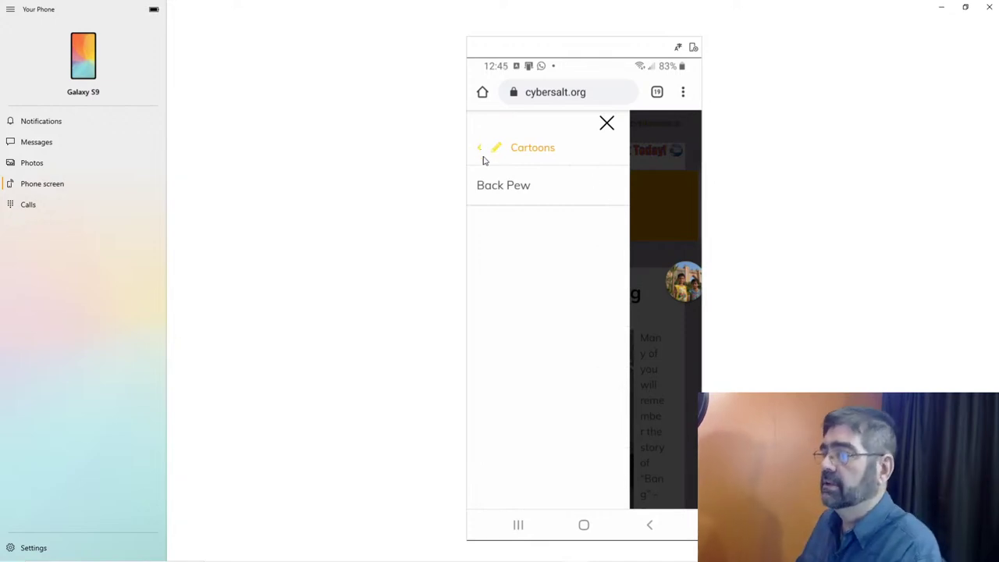
# Minimize Your Phone and PaintShop Pro to return to the template settings in Chrome, and close Task Manager
pyautogui.click(942, 7)
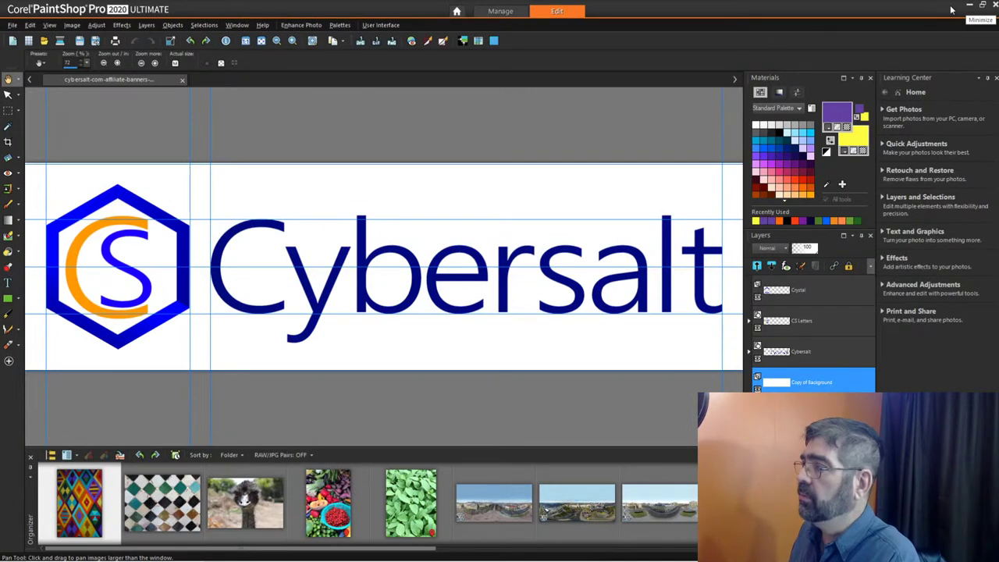
pyautogui.click(969, 9)
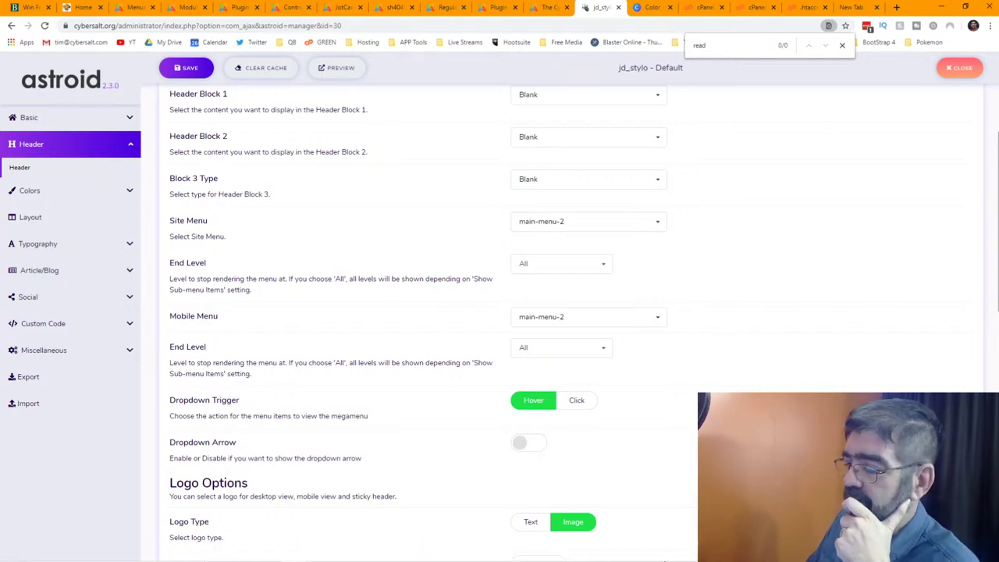
pyautogui.moveTo(617, 553)
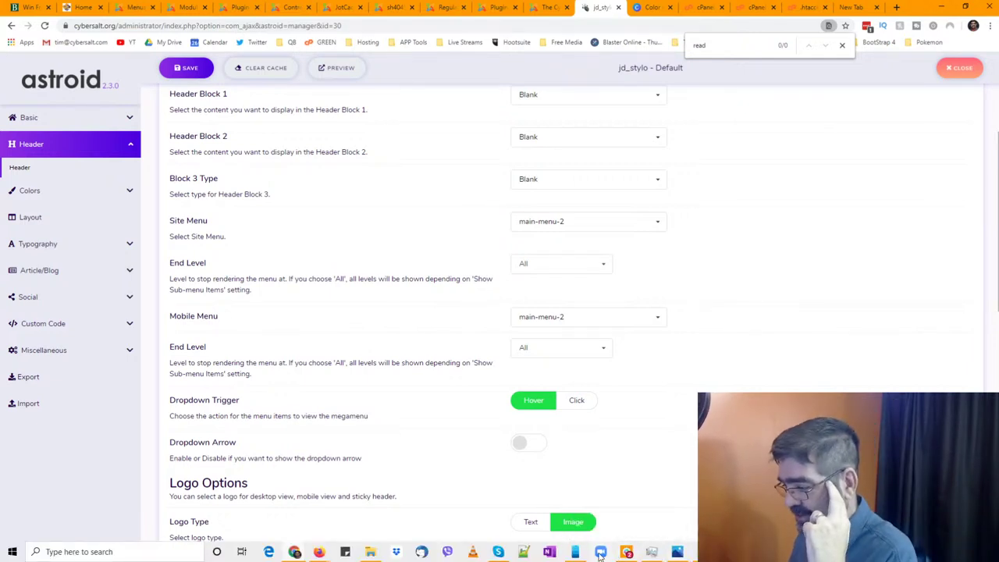
pyautogui.click(678, 553)
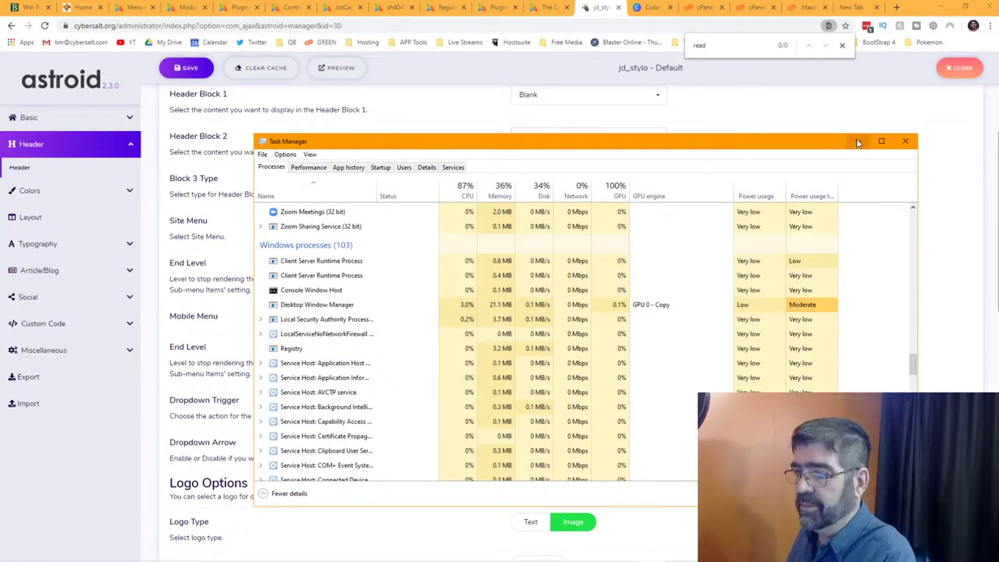
pyautogui.click(905, 141)
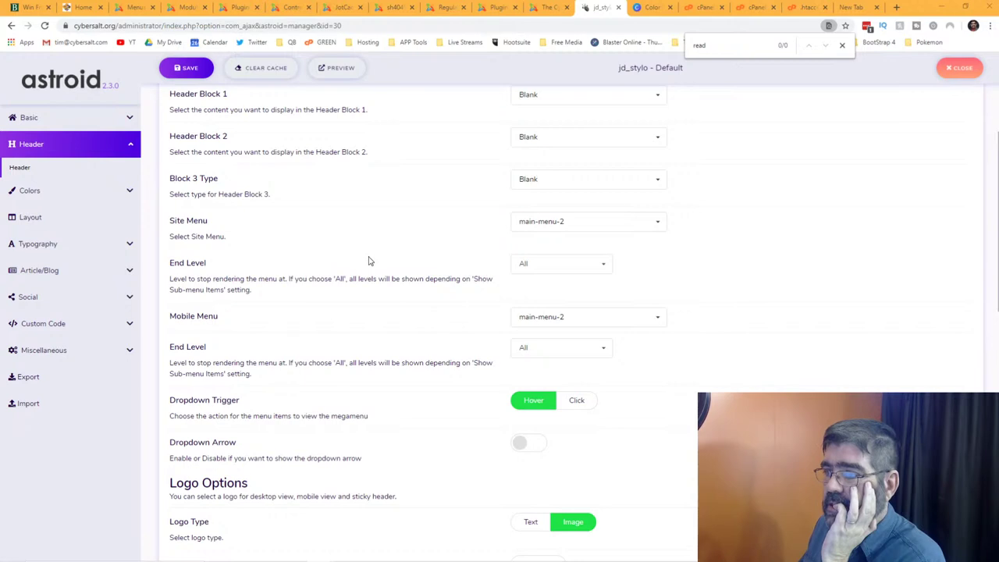
# Reload the cybersalt.org home page, show it in the developer tools' mobile view, and open the mobile menu's Blogs submenu
pyautogui.click(82, 9)
pyautogui.click(44, 26)
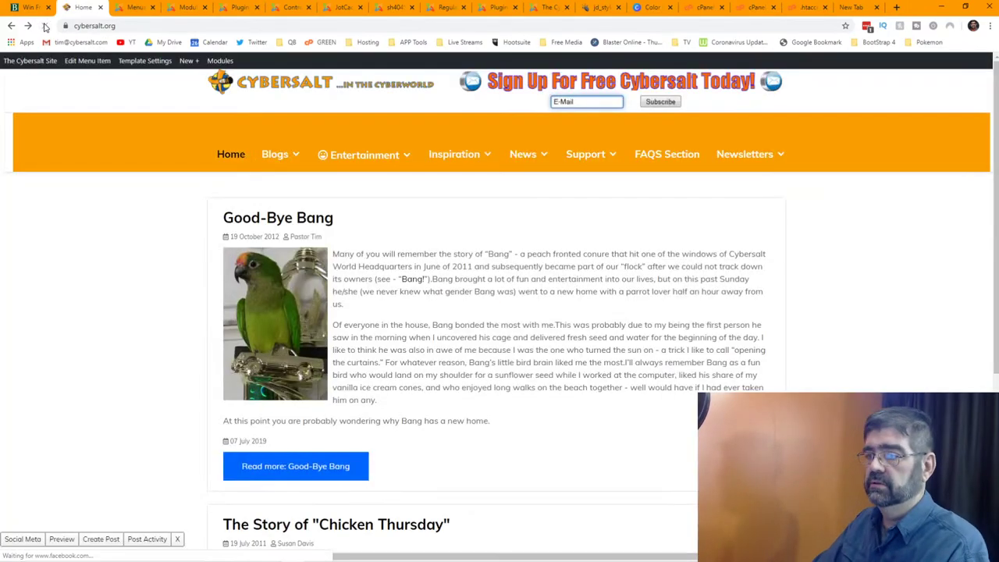
pyautogui.hotkey('ctrl', 'shift', 'i')
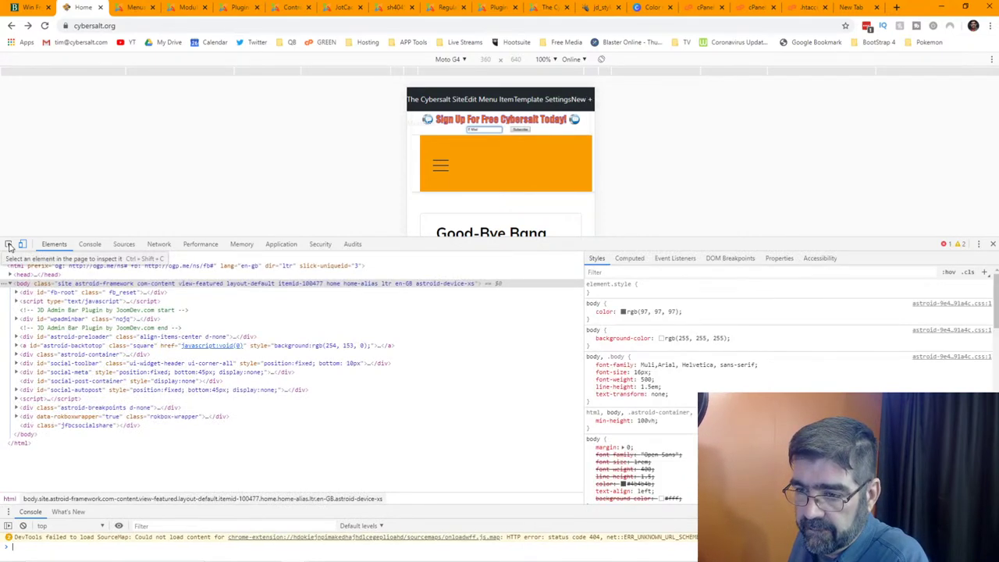
pyautogui.click(445, 164)
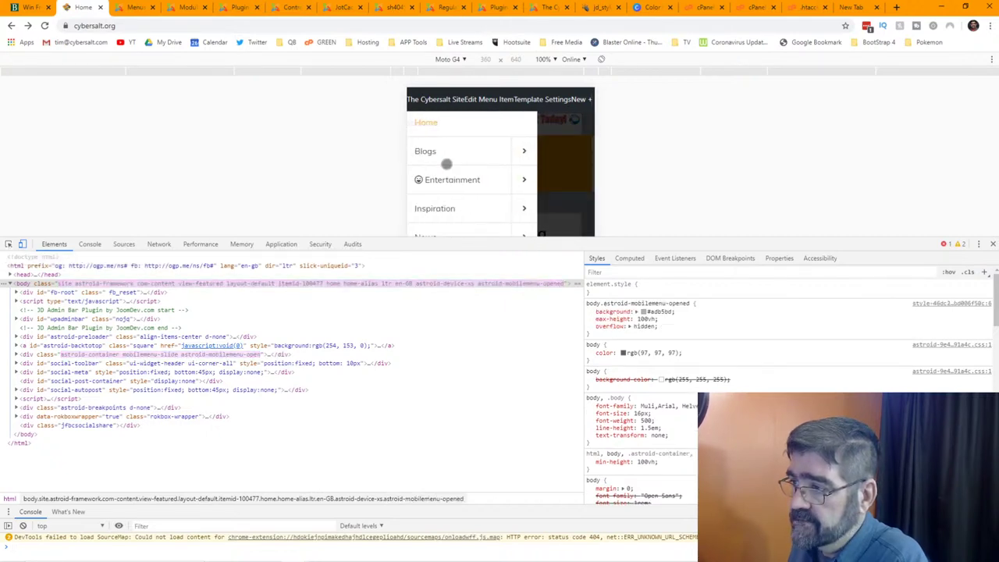
pyautogui.click(522, 153)
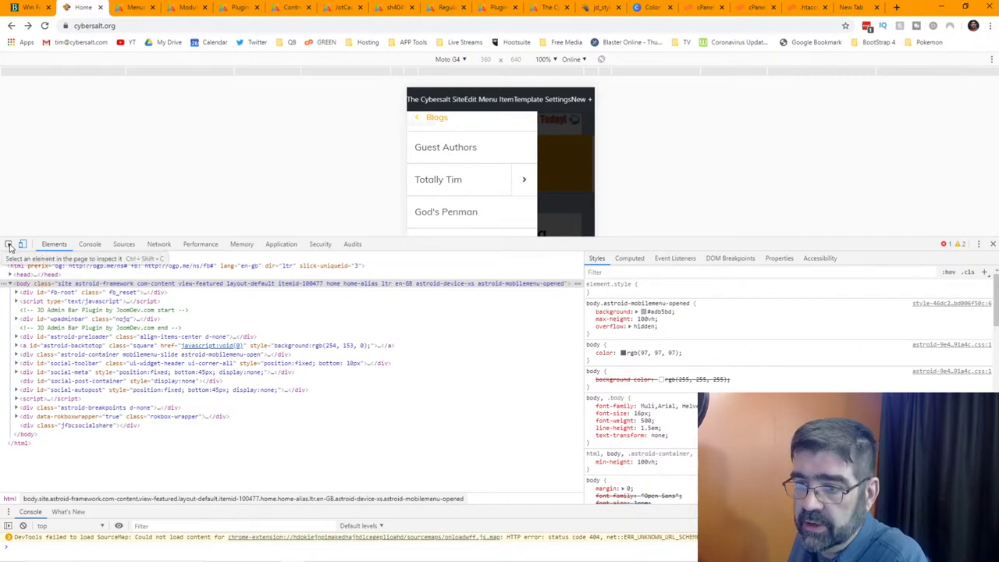
# Inspect the element at the Blogs back arrow and examine the CSS rules of the admin bar's Modules link
pyautogui.click(417, 121)
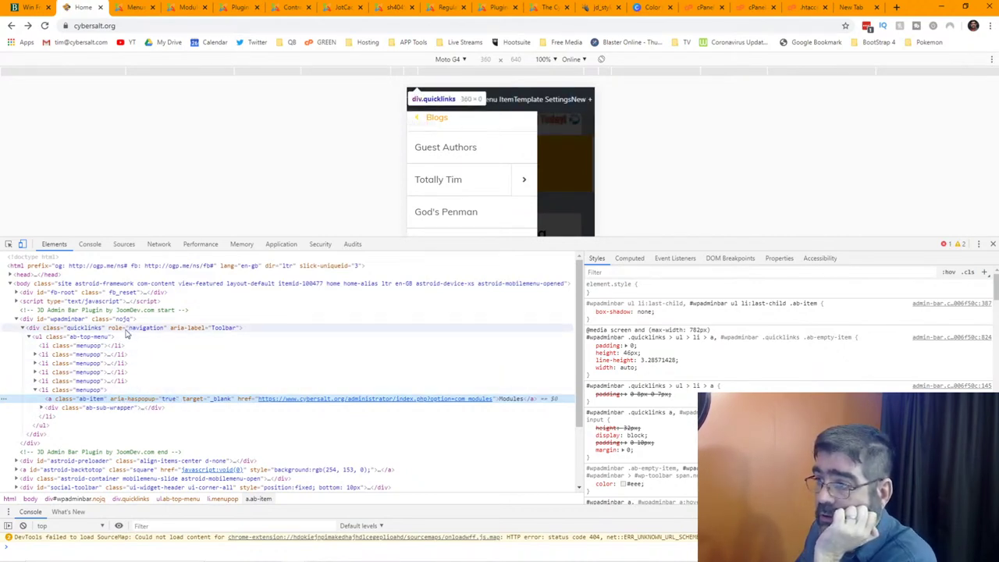
pyautogui.click(84, 392)
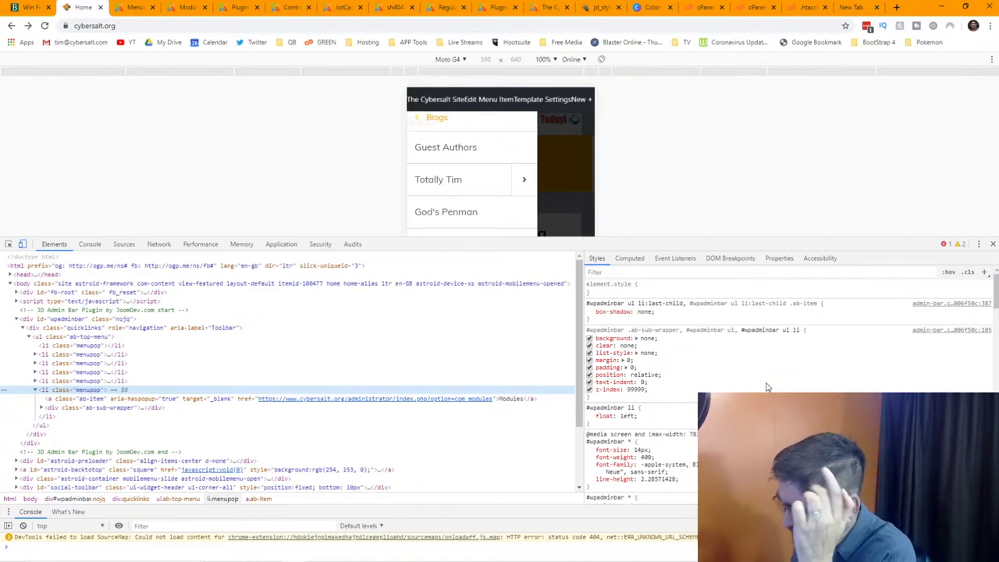
pyautogui.click(94, 400)
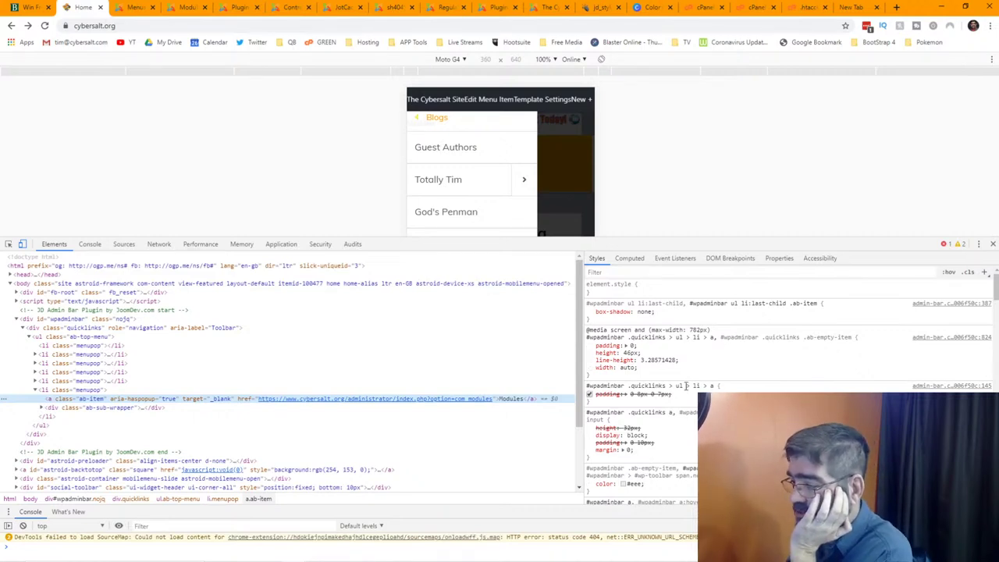
pyautogui.scroll(-10, 687, 382)
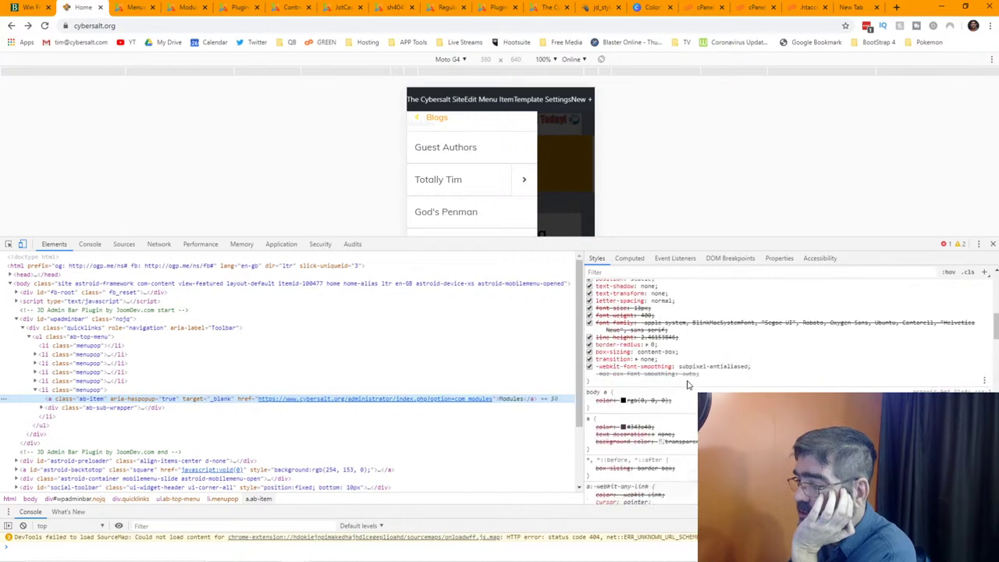
pyautogui.scroll(-10, 687, 382)
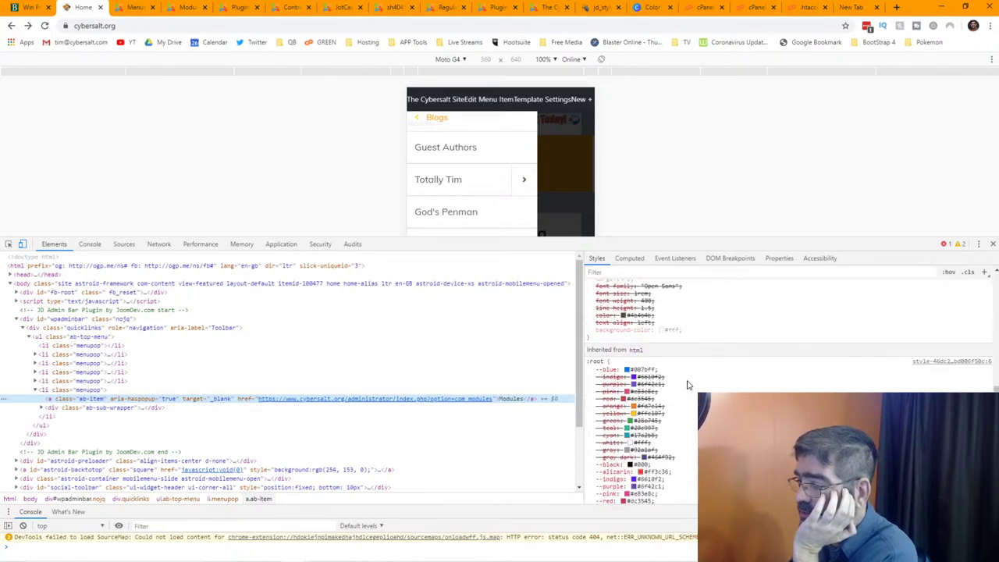
pyautogui.scroll(-5, 688, 384)
pyautogui.scroll(-5, 688, 384)
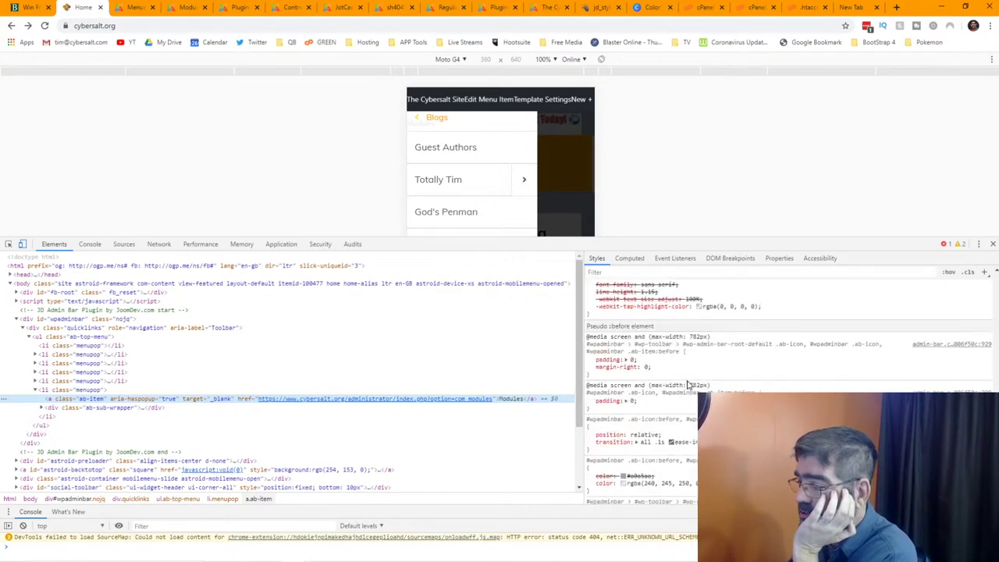
pyautogui.scroll(-5, 688, 384)
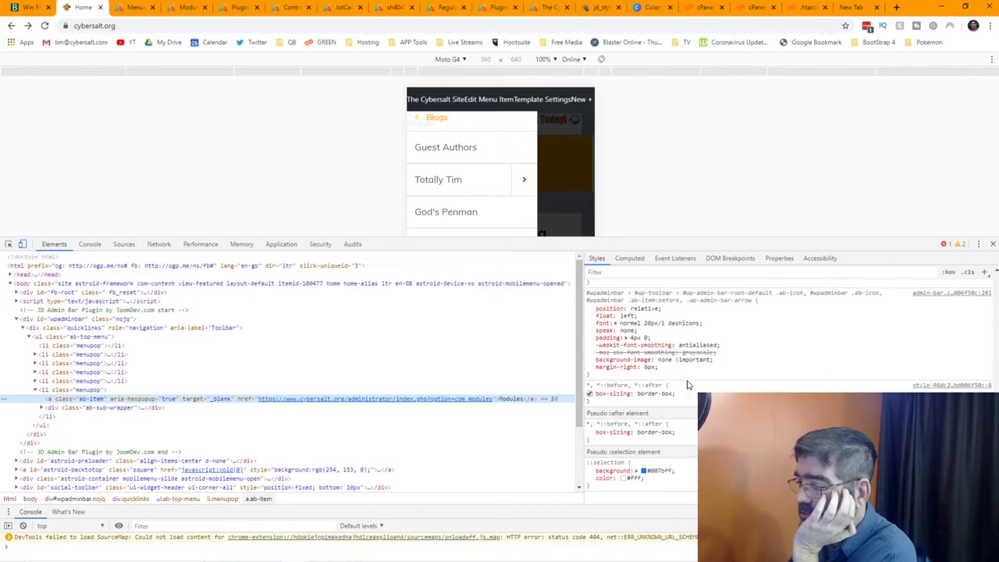
pyautogui.scroll(15, 687, 384)
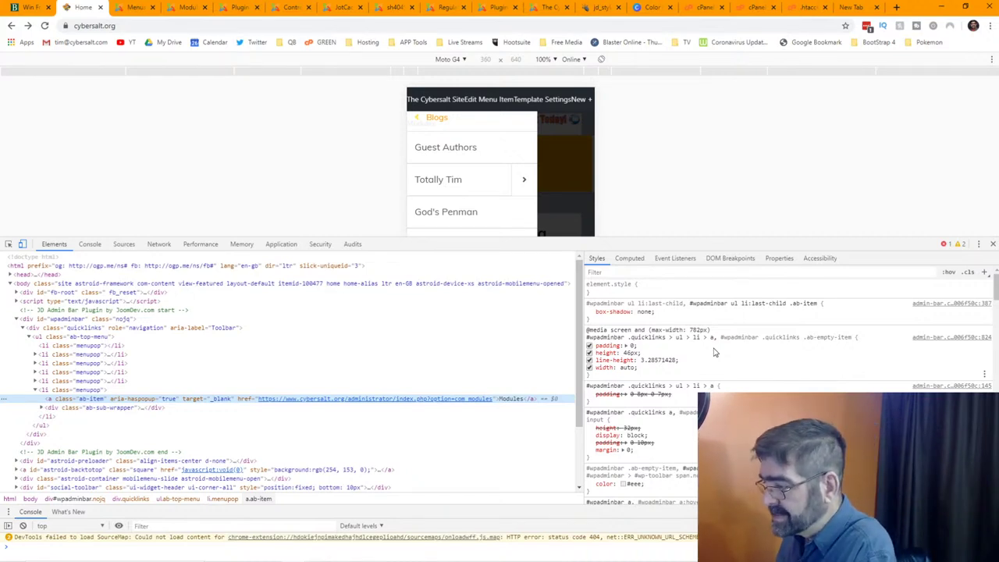
# Try toggling the #eee text colour declaration of the admin bar's Modules link off and on
pyautogui.click(624, 485)
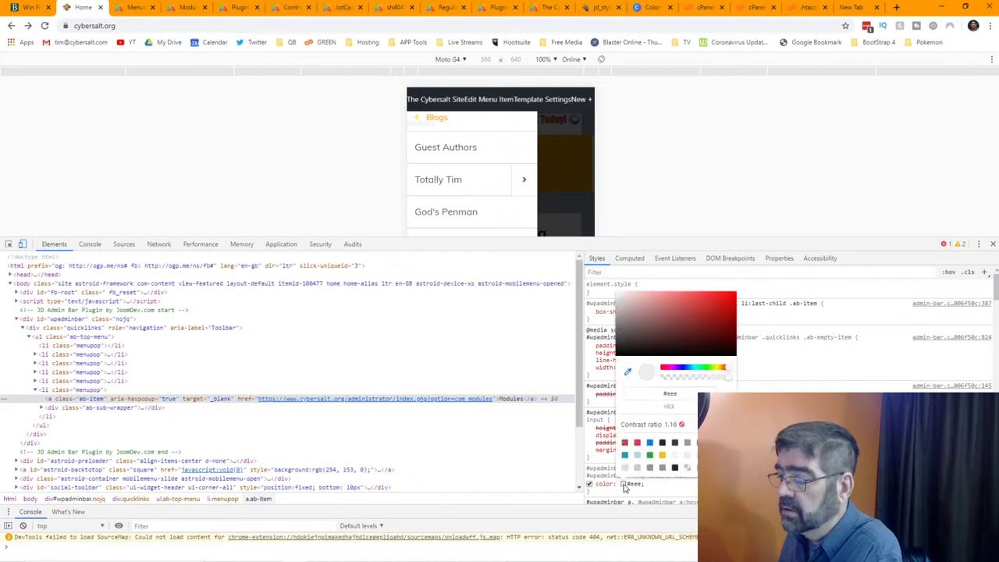
pyautogui.click(590, 485)
pyautogui.click(589, 485)
pyautogui.click(589, 485)
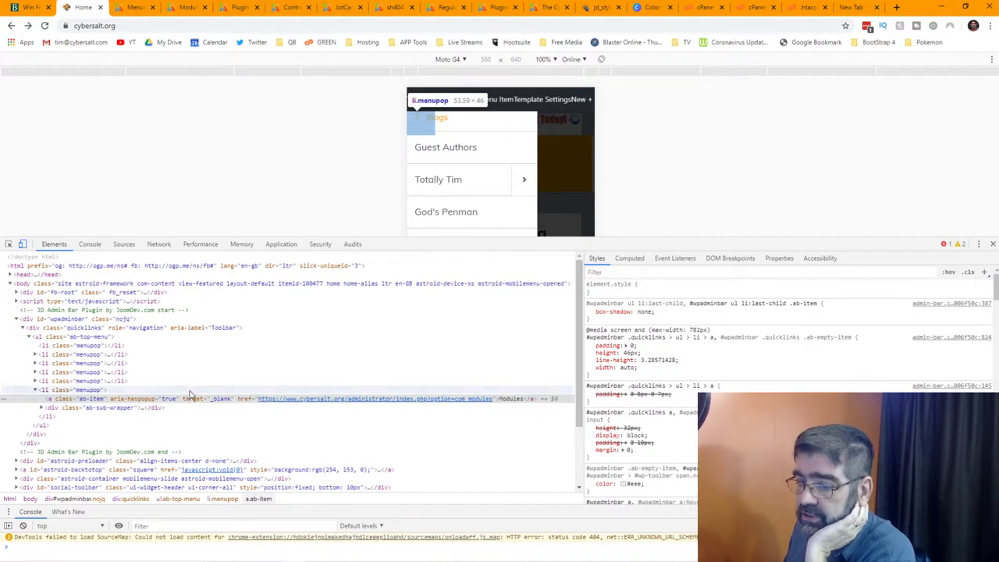
pyautogui.scroll(-2, 188, 357)
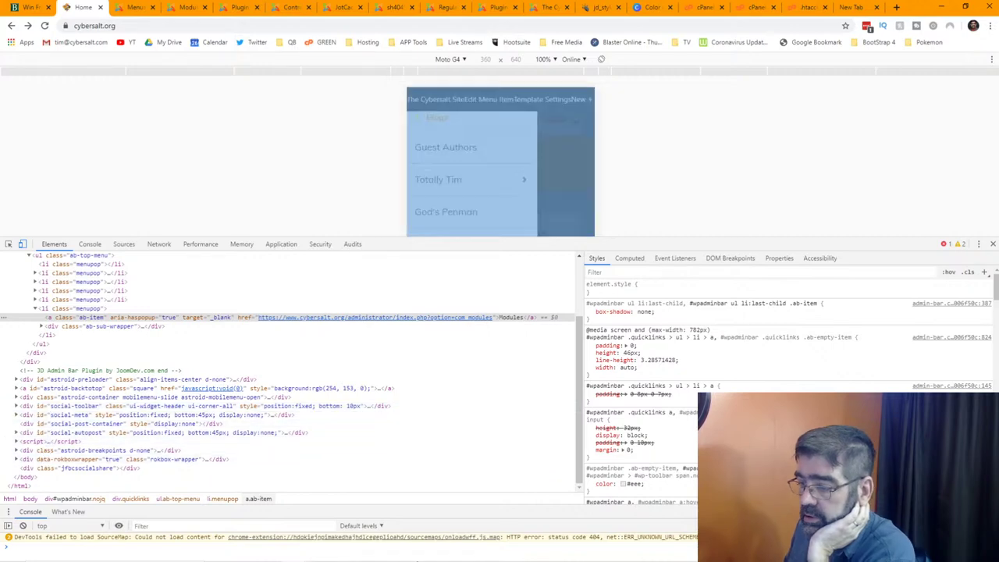
# Switch to the site's Firefox window, reload the page, and open the mobile menu's Blogs submenu
pyautogui.moveTo(399, 556)
pyautogui.moveTo(319, 553)
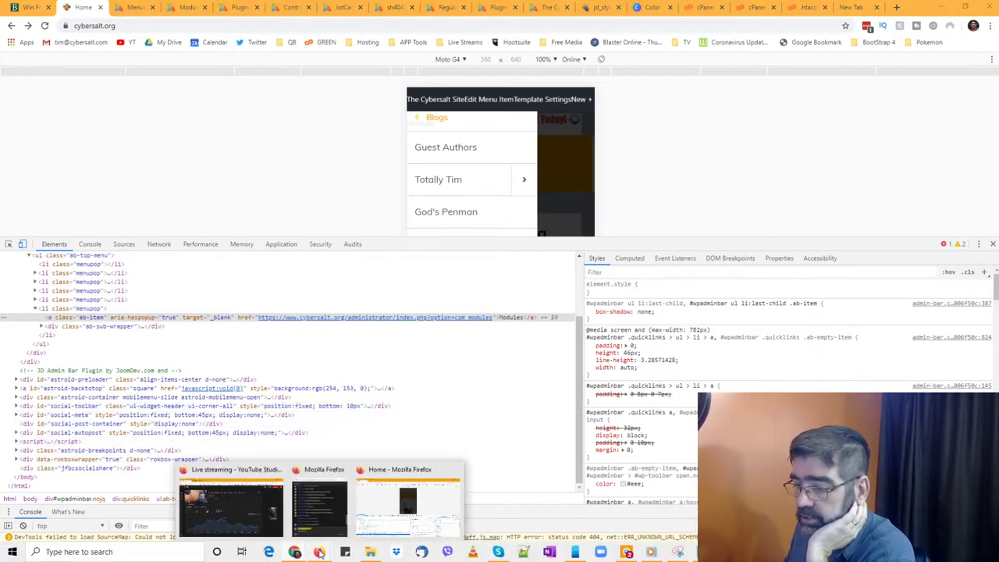
pyautogui.click(395, 471)
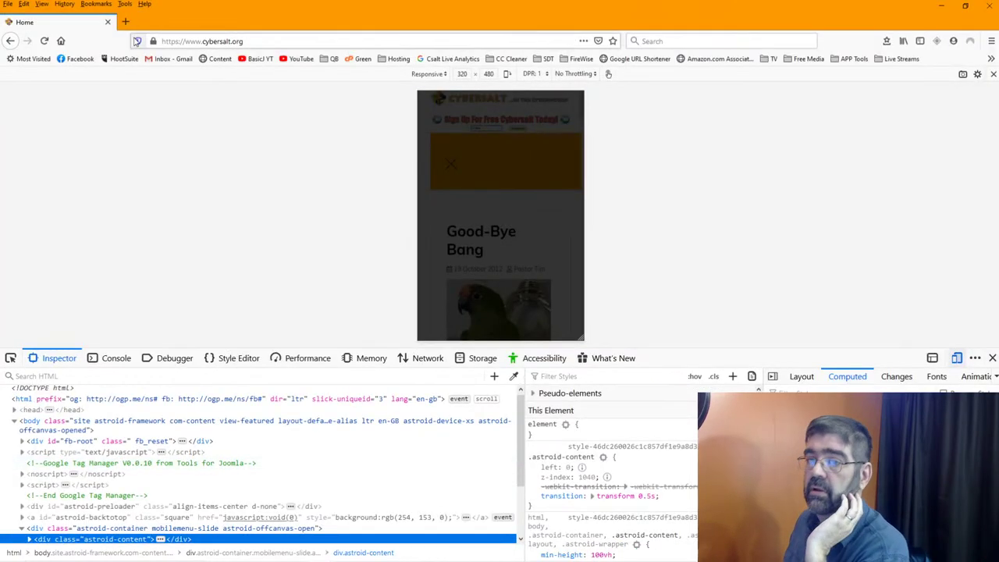
pyautogui.click(45, 40)
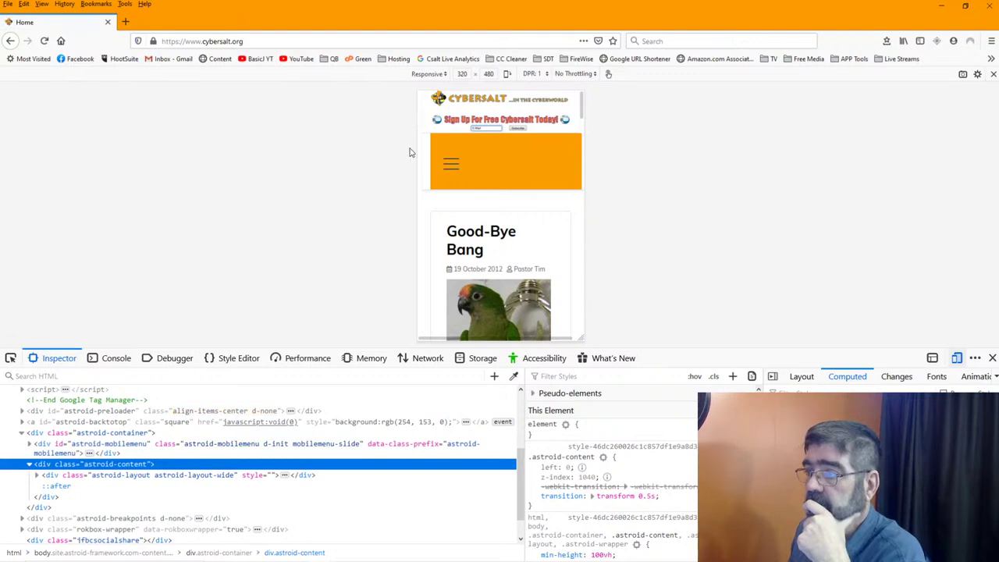
pyautogui.click(449, 166)
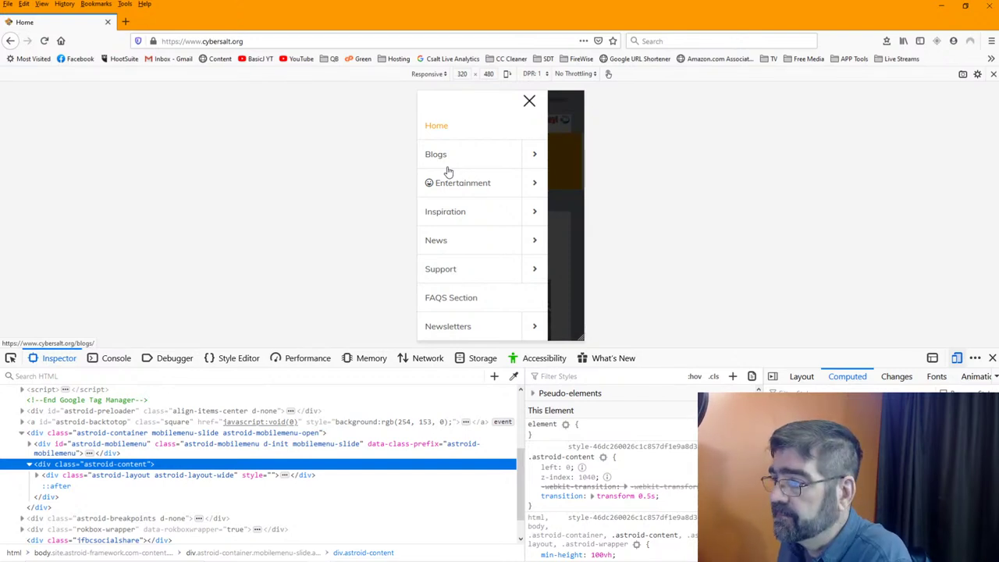
pyautogui.click(531, 160)
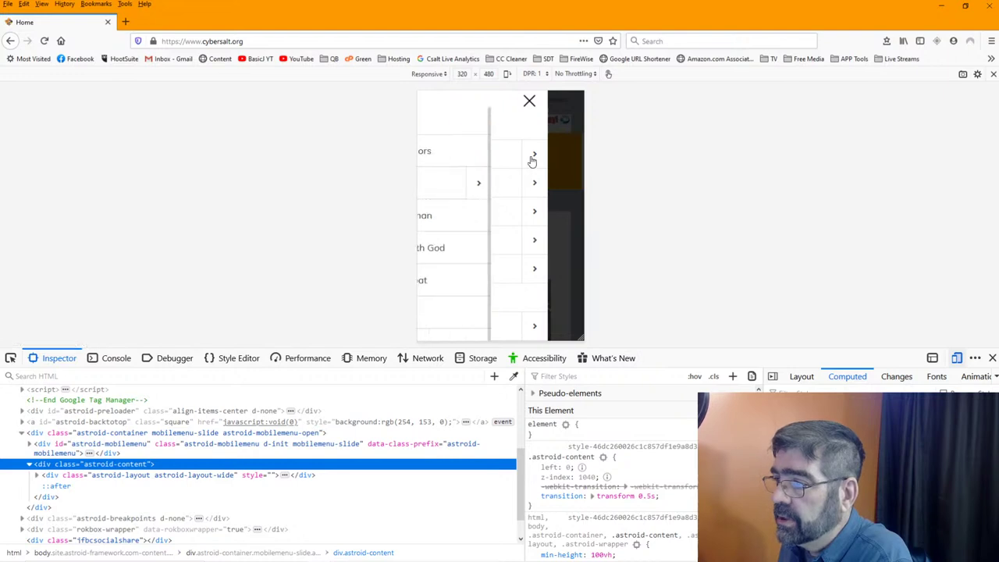
# Inspect the Blogs back arrow and select its "fas fa-angle-left" icon element inside the menu-indicator-back span
pyautogui.click(11, 358)
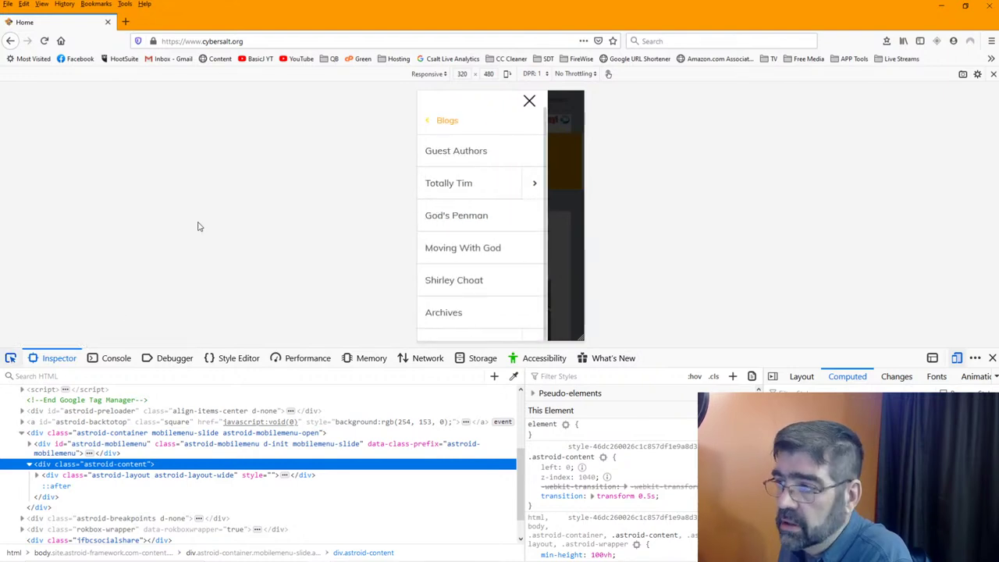
pyautogui.click(430, 125)
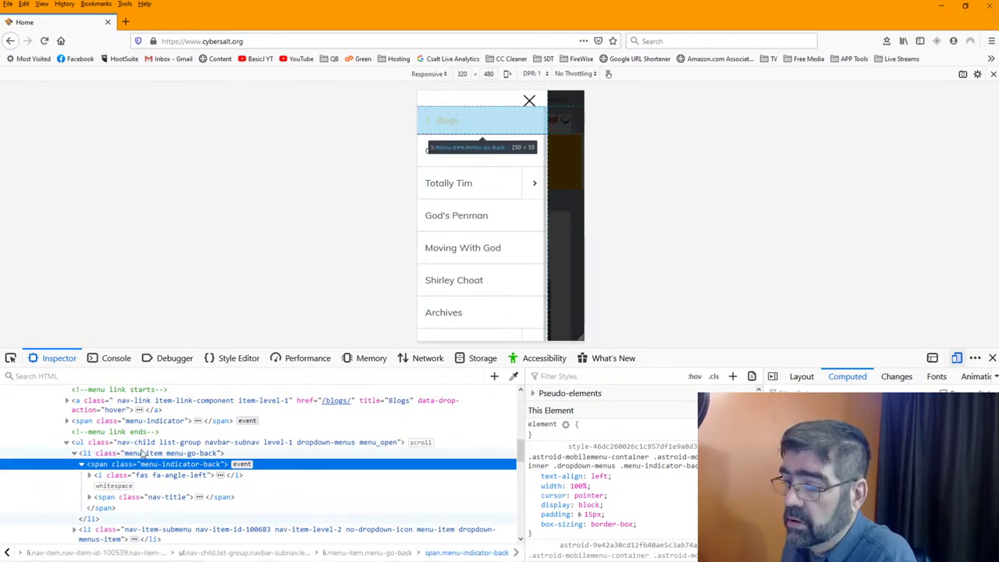
pyautogui.click(144, 453)
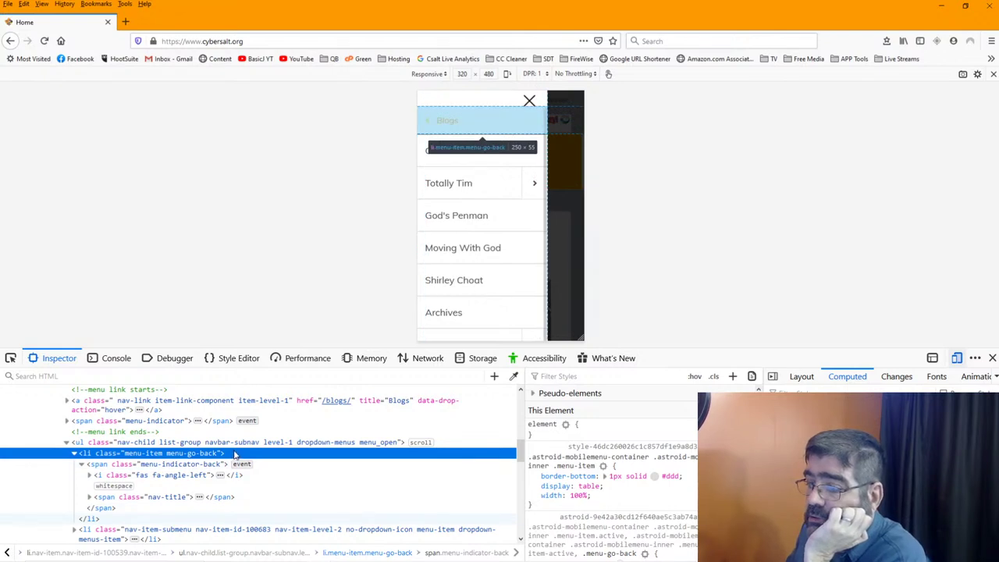
pyautogui.click(82, 466)
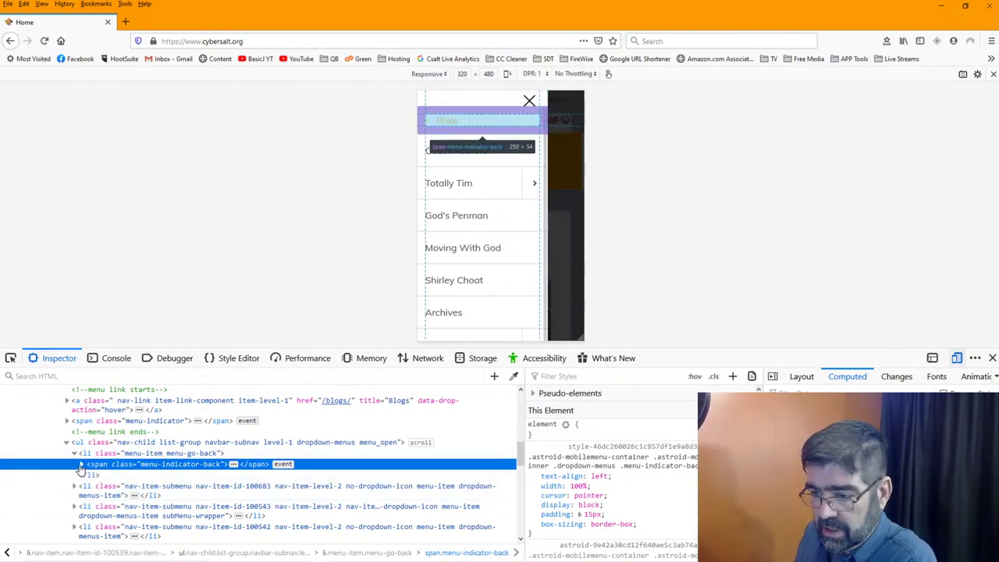
pyautogui.click(80, 466)
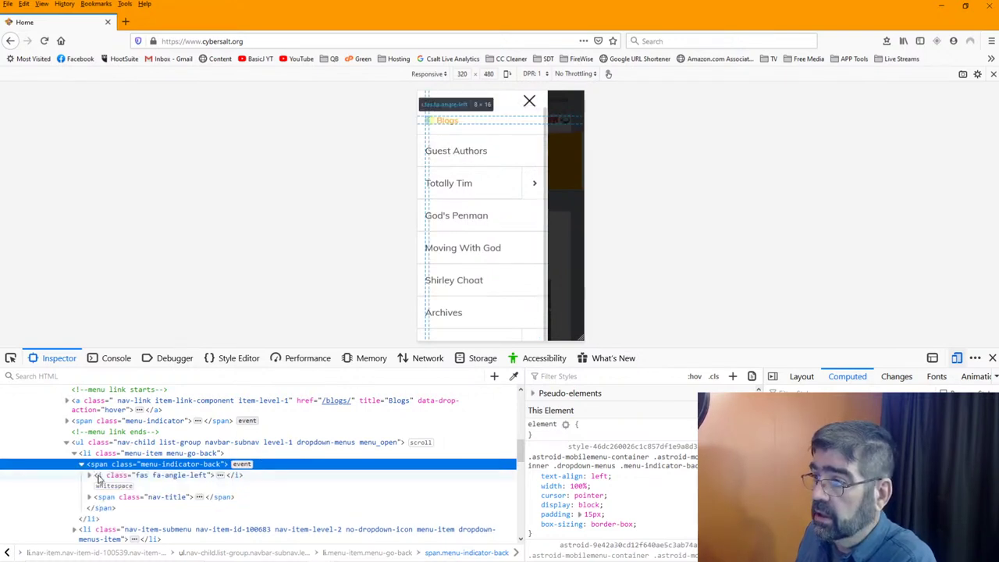
pyautogui.click(100, 476)
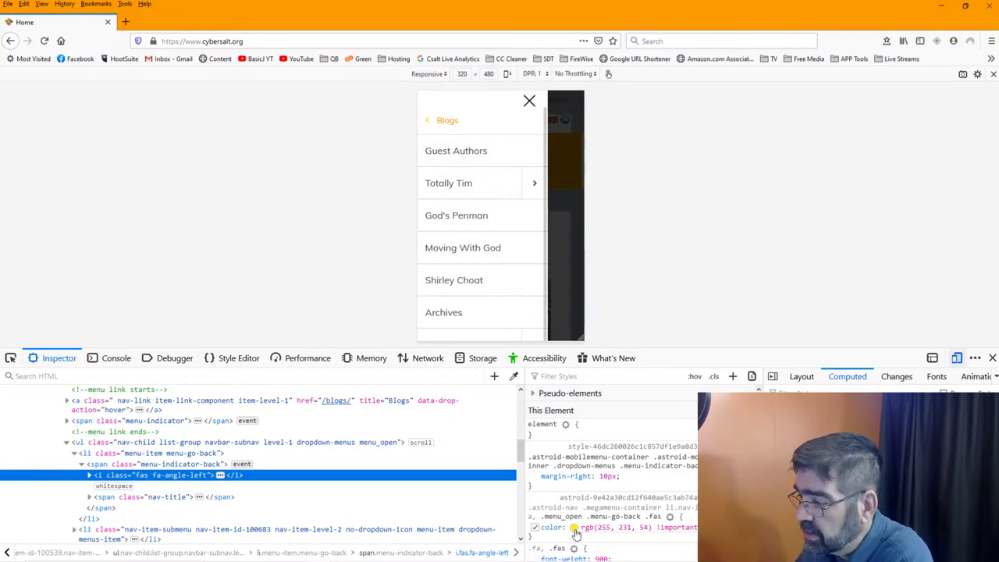
# Set the back arrow icon's colour to black, rgb(0, 0, 0), in its CSS rule
pyautogui.click(573, 529)
pyautogui.moveTo(629, 435)
pyautogui.mouseDown()
pyautogui.moveTo(670, 398)
pyautogui.moveTo(618, 424)
pyautogui.moveTo(681, 460)
pyautogui.moveTo(687, 475)
pyautogui.moveTo(585, 473)
pyautogui.mouseUp()
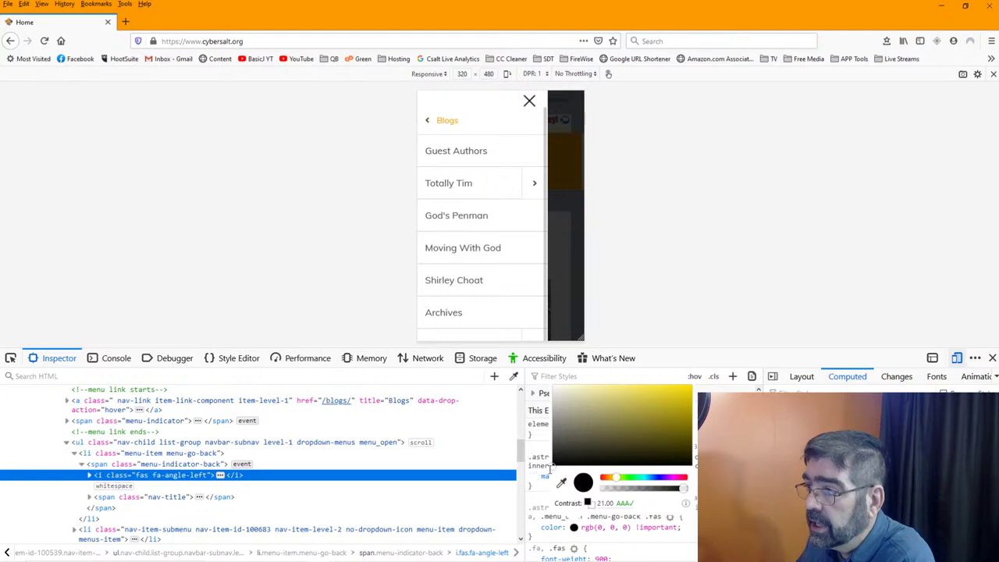
pyautogui.click(550, 469)
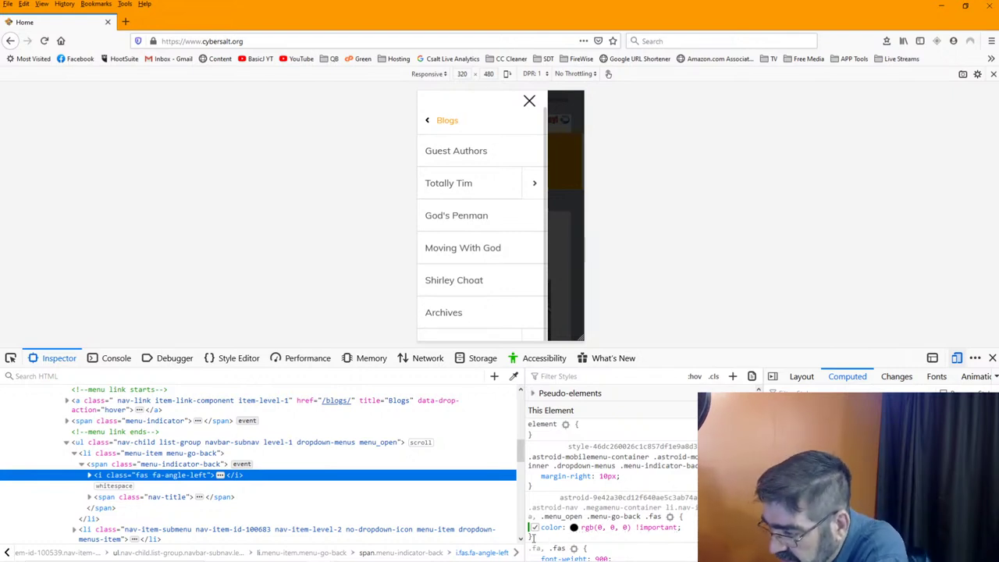
# Copy the ".menu_open .menu-go-back .fas" rule with its rgb(0, 0, 0) !important colour declaration from the inspector
pyautogui.moveTo(681, 528); pyautogui.dragTo(531, 536)
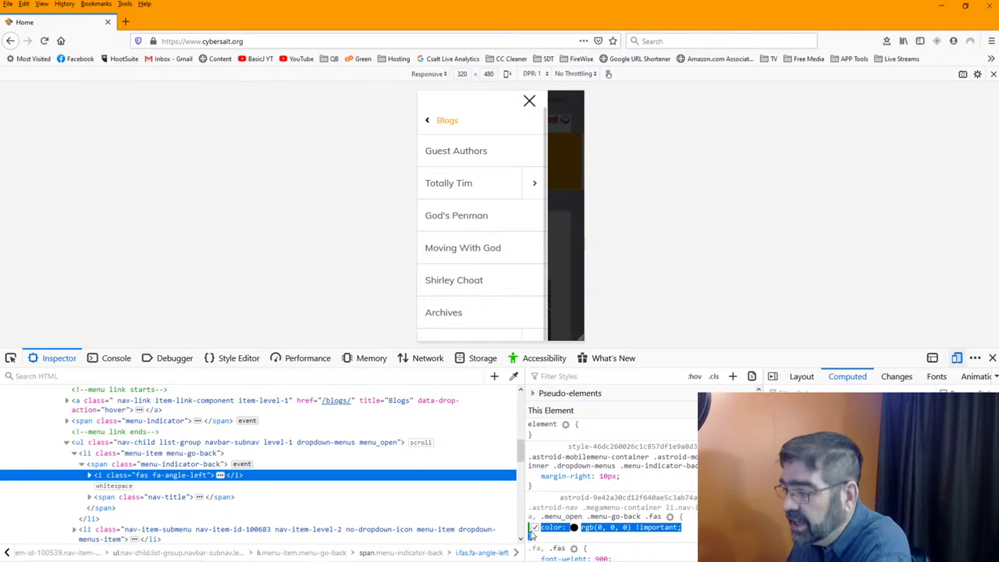
pyautogui.moveTo(538, 529)
pyautogui.mouseDown()
pyautogui.moveTo(542, 517)
pyautogui.moveTo(651, 517)
pyautogui.moveTo(545, 516)
pyautogui.mouseUp()
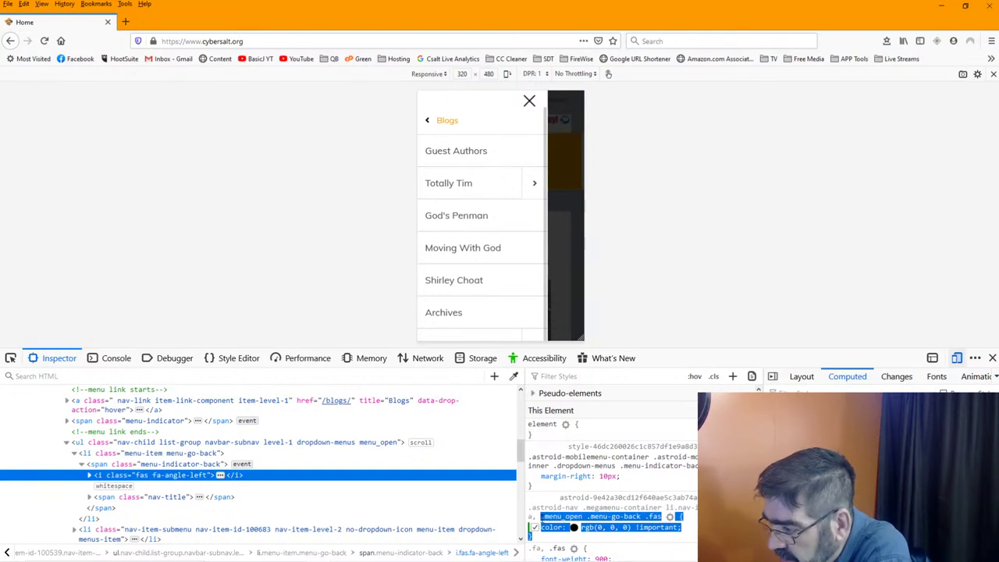
pyautogui.rightClick(561, 518)
pyautogui.click(592, 445)
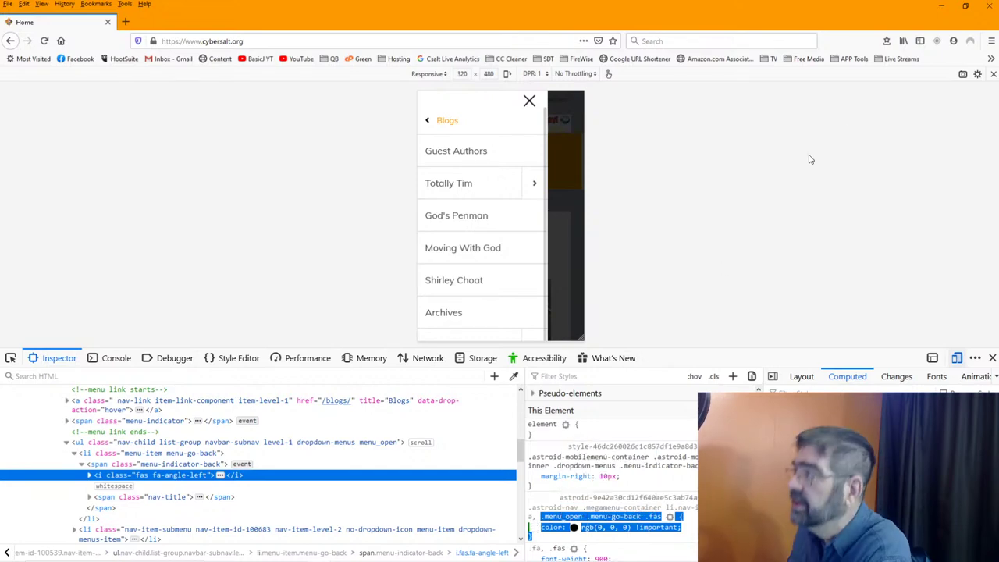
# Switch to the jd_stylo template settings in Chrome, append the copied back-arrow rule to the Custom CSS, and save the template
pyautogui.click(941, 6)
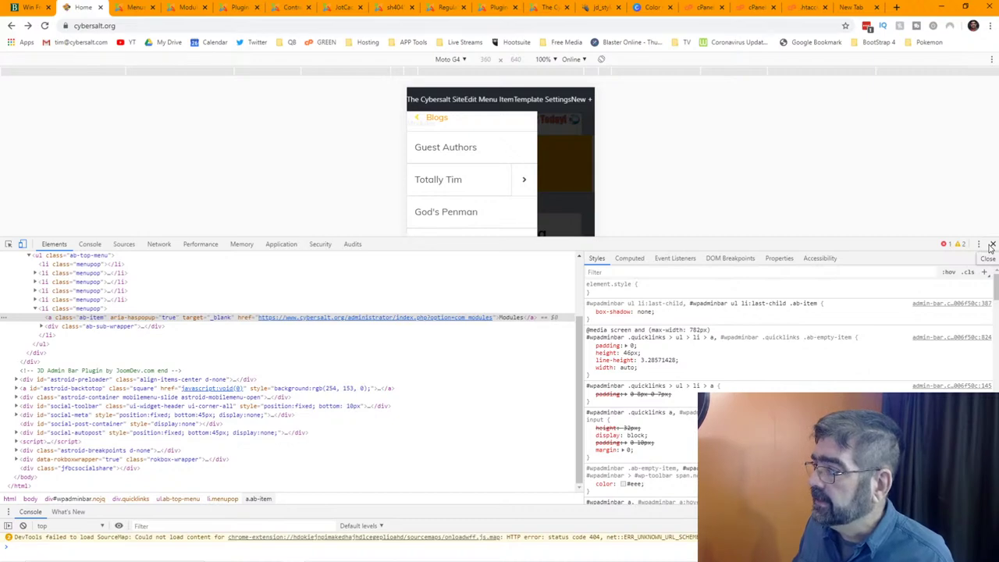
pyautogui.click(992, 246)
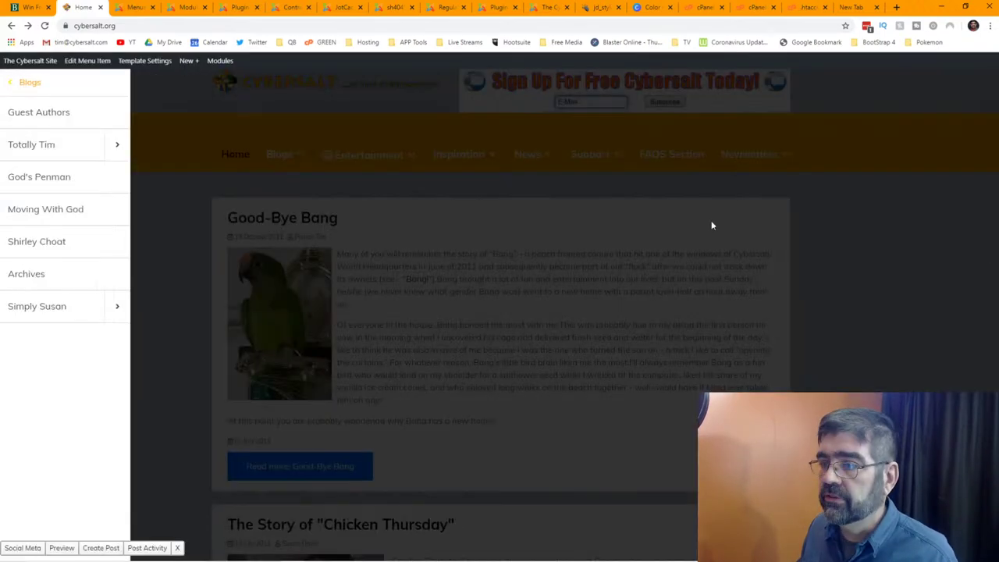
pyautogui.click(613, 8)
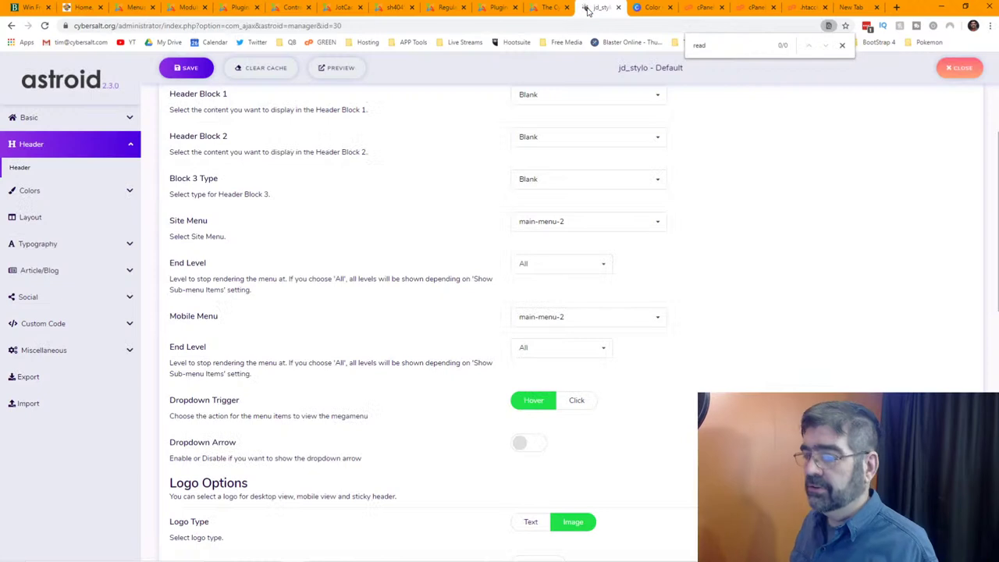
pyautogui.click(44, 323)
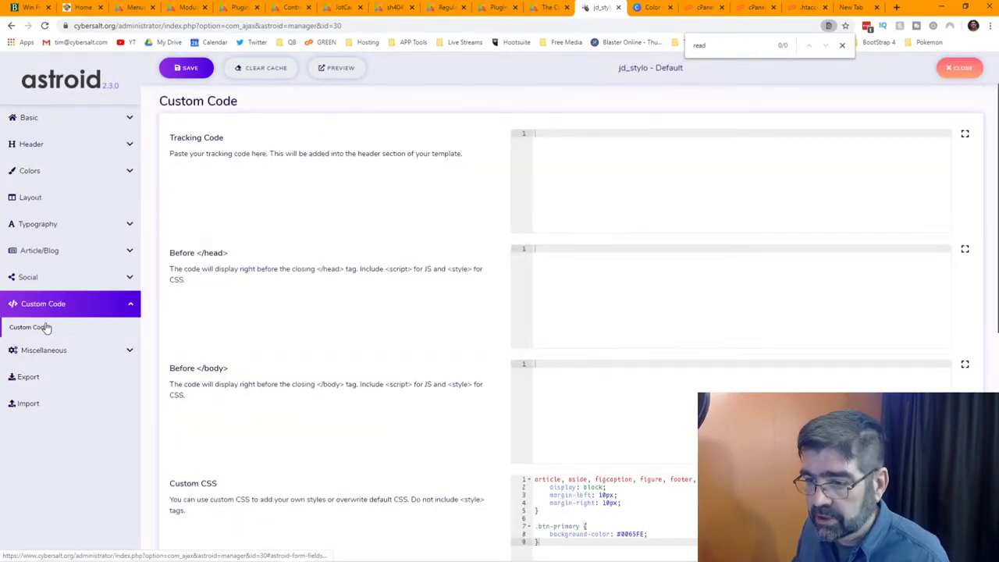
pyautogui.scroll(-2, 710, 261)
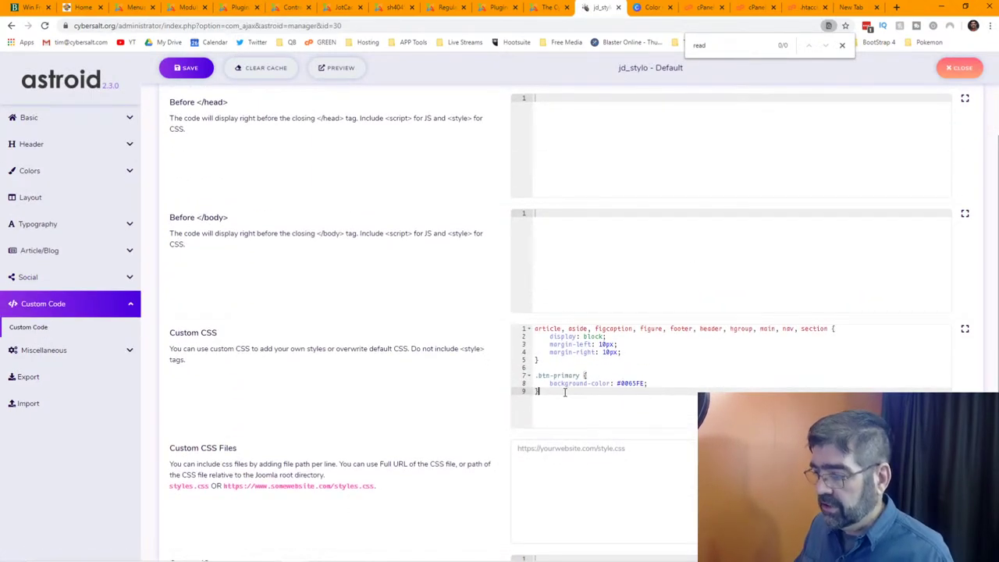
pyautogui.click(565, 393)
pyautogui.hotkey('ctrl', 'v')
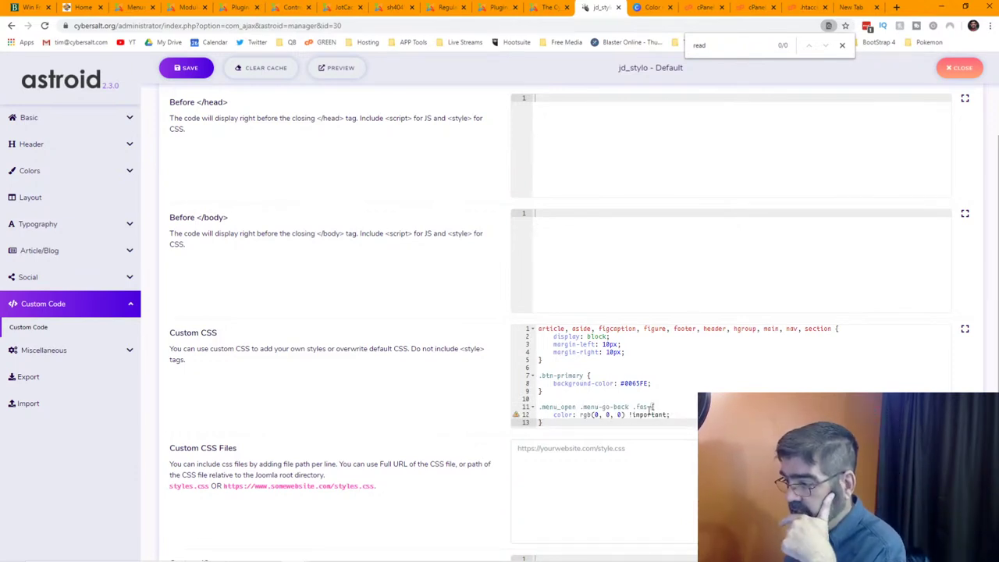
pyautogui.click(185, 67)
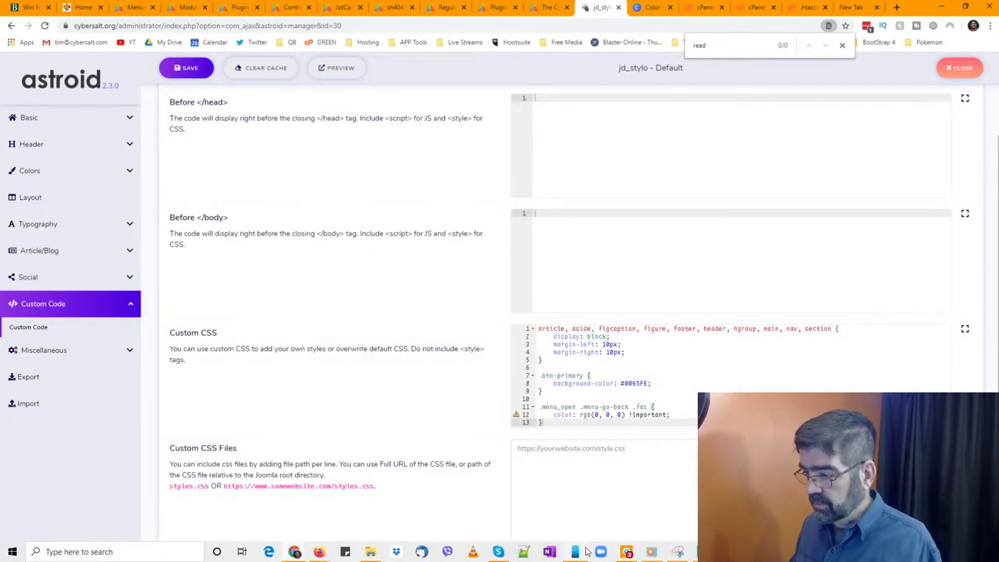
# Switch to the mirrored phone screen in Your Phone and check the mobile menu's Blogs back arrow on cybersalt.org
pyautogui.click(574, 553)
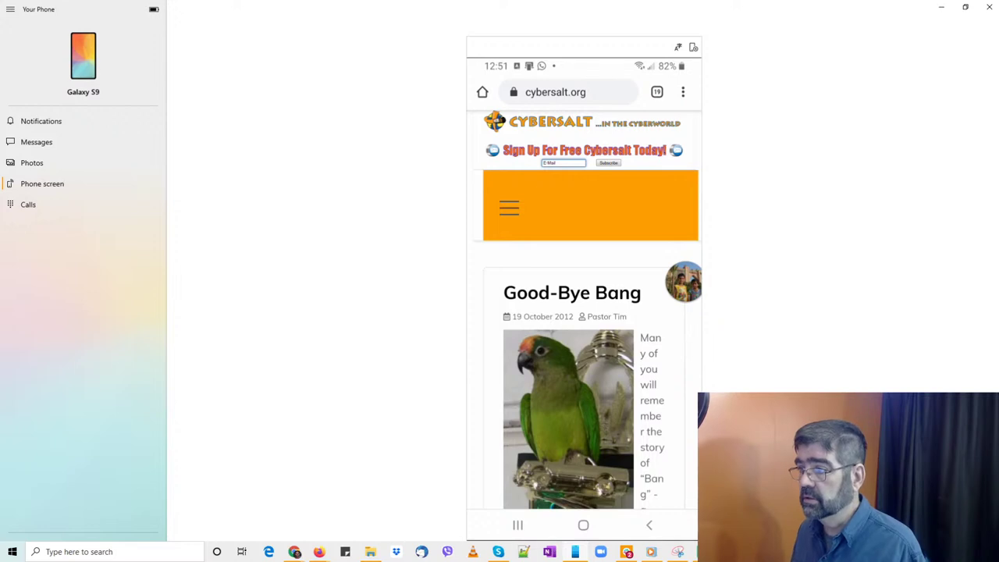
pyautogui.click(509, 209)
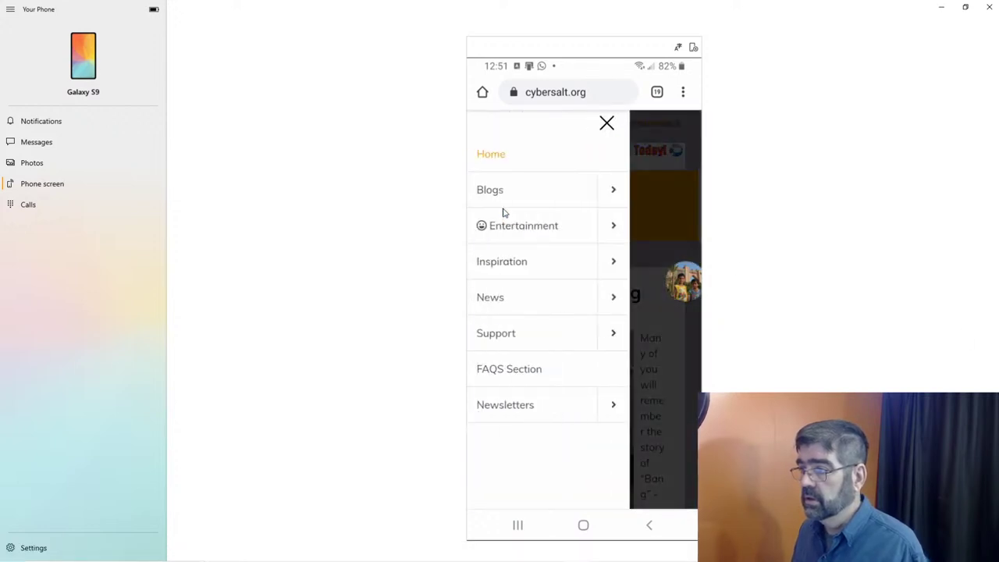
pyautogui.click(611, 190)
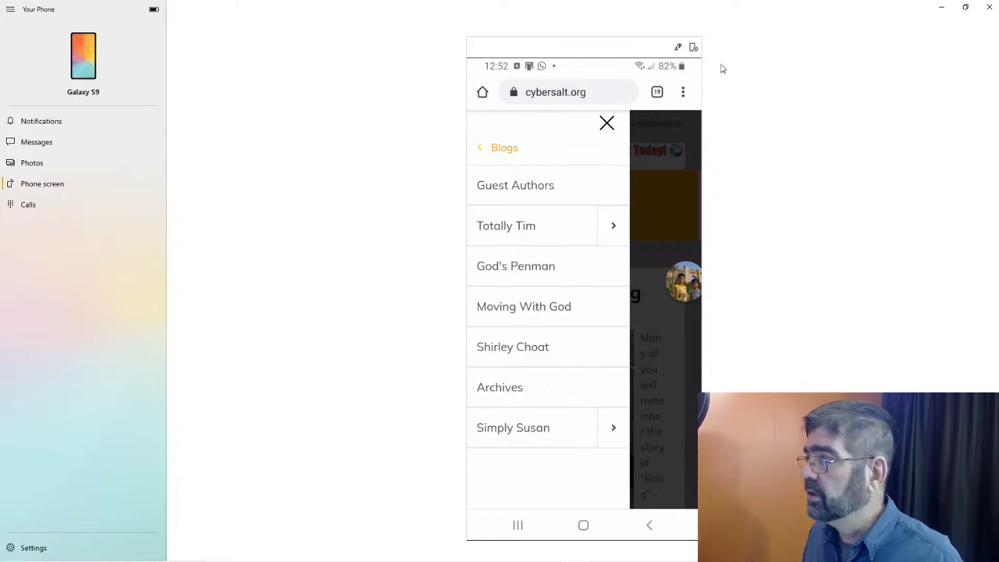
pyautogui.click(937, 15)
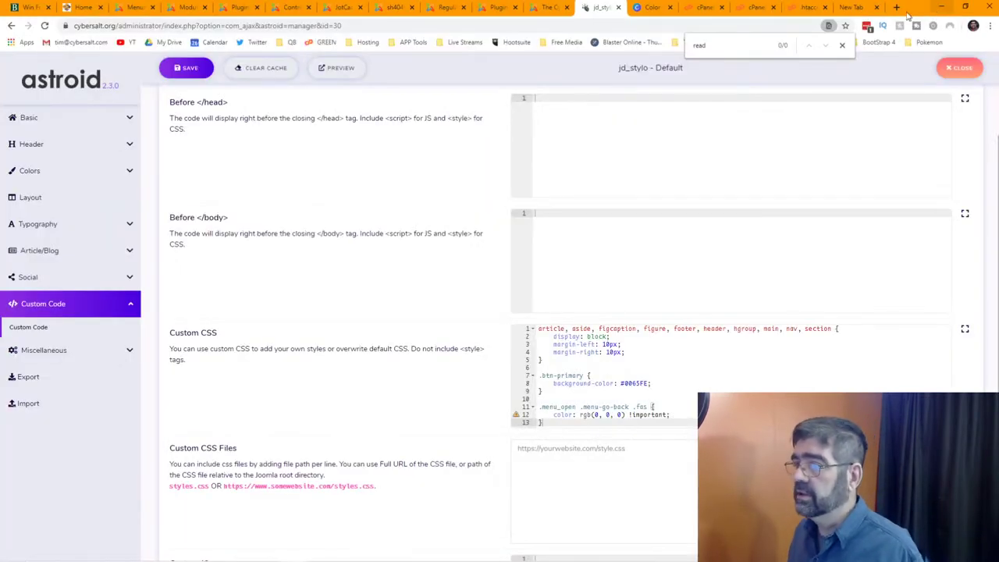
# Clear the Astroid template cache and clean the Joomla site cache from the administrator Control Panel
pyautogui.click(257, 68)
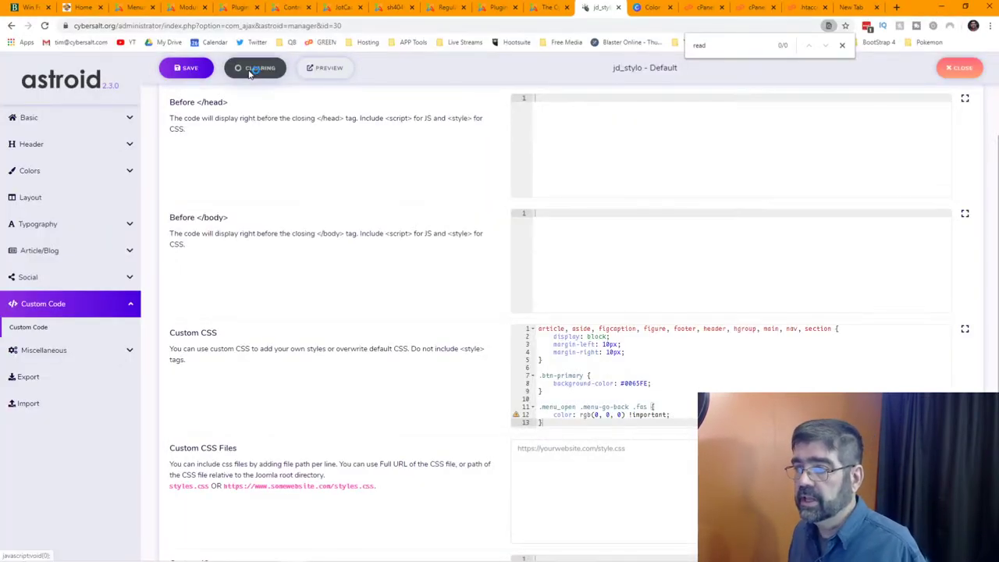
pyautogui.click(546, 7)
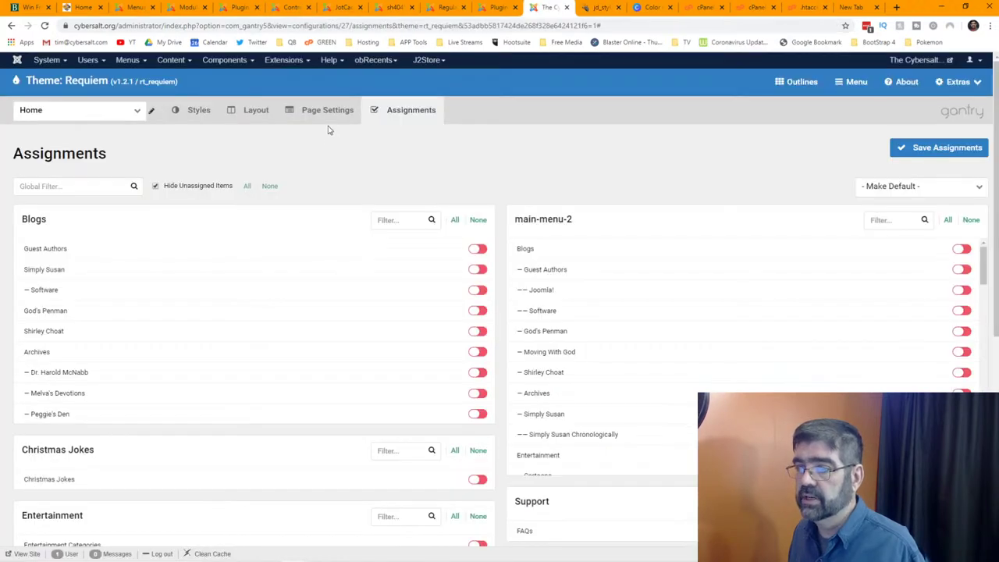
pyautogui.click(452, 9)
pyautogui.click(286, 10)
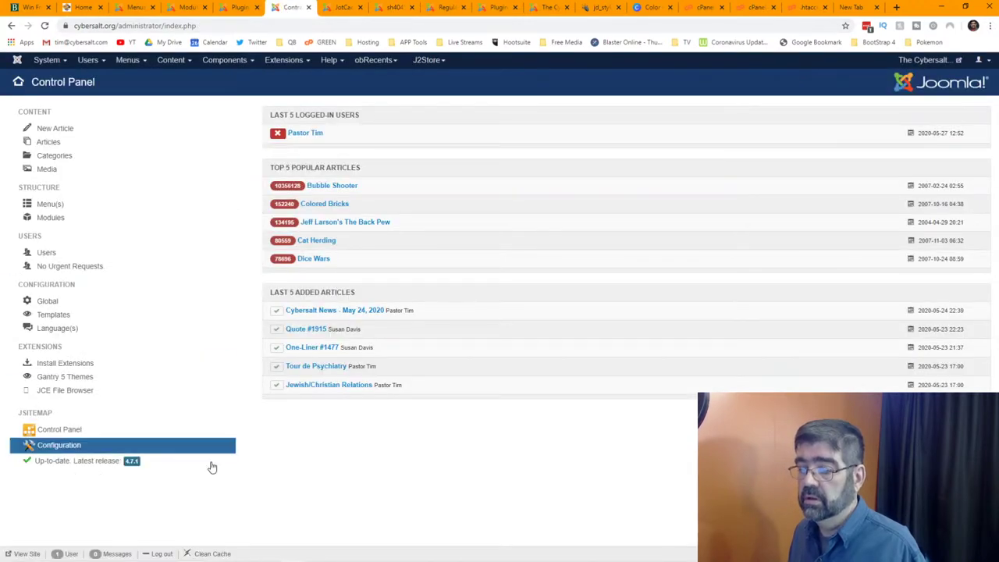
pyautogui.click(213, 554)
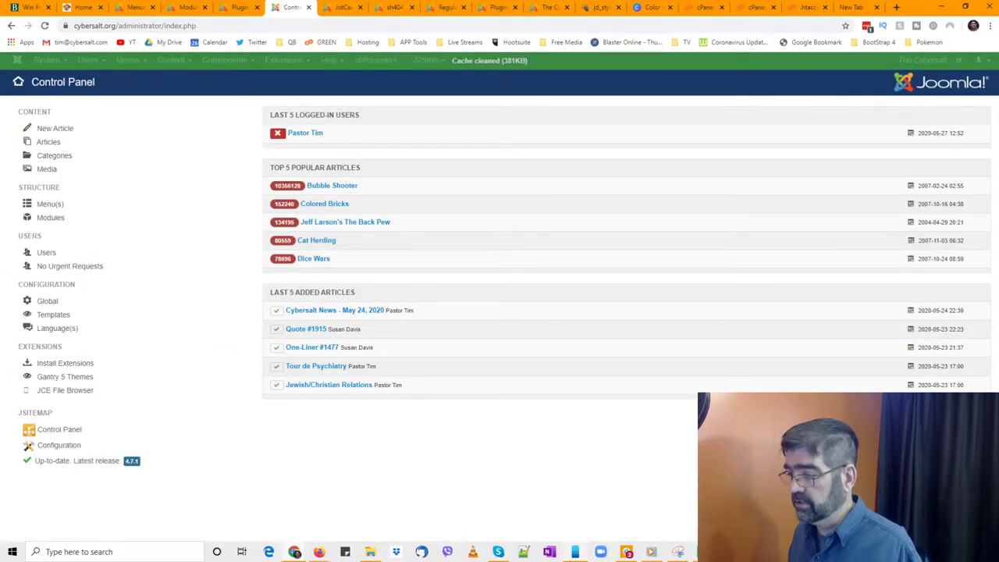
# Return to the mirrored phone in Your Phone and recheck the Blogs back arrow's colour with the caches cleared
pyautogui.click(575, 552)
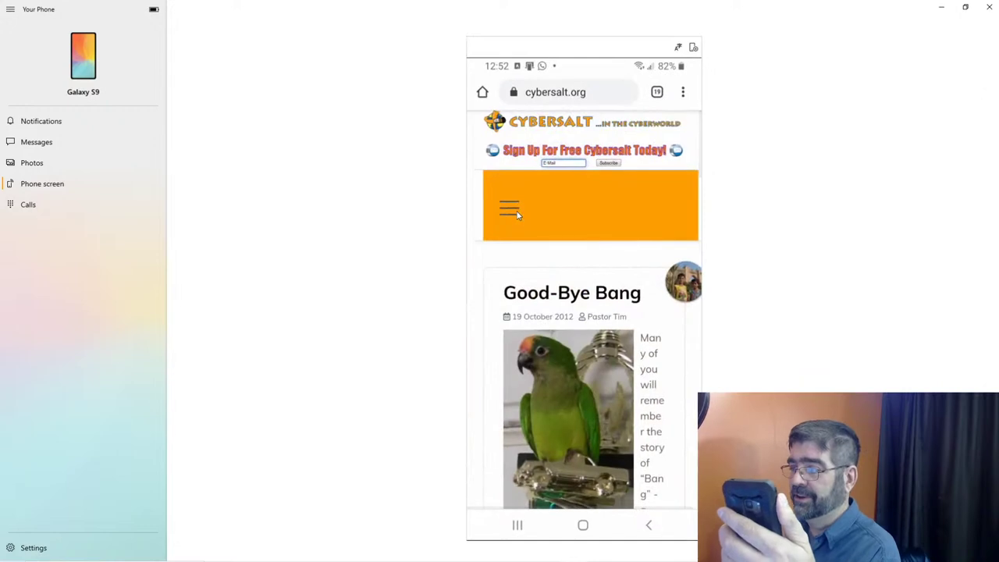
pyautogui.click(510, 209)
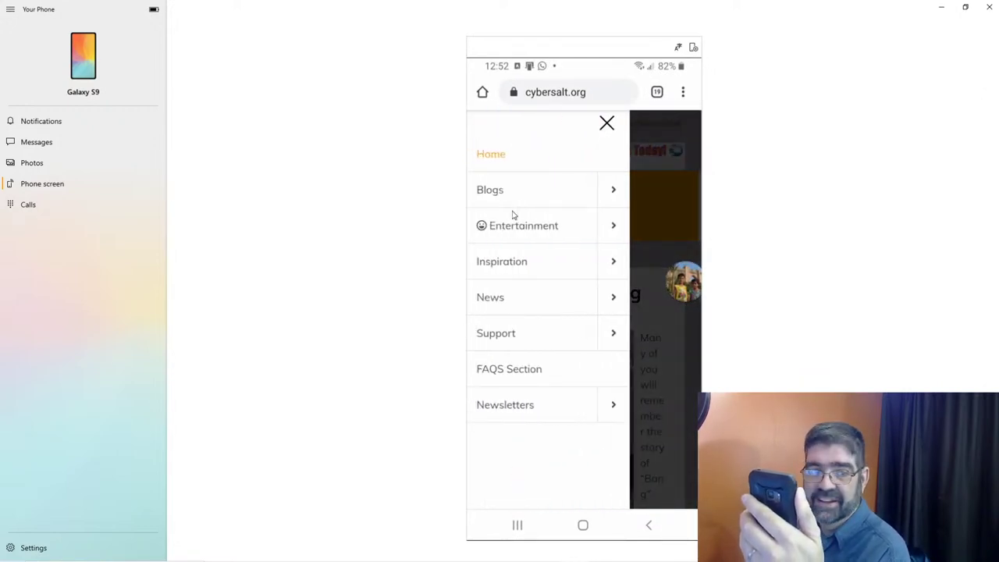
pyautogui.click(613, 193)
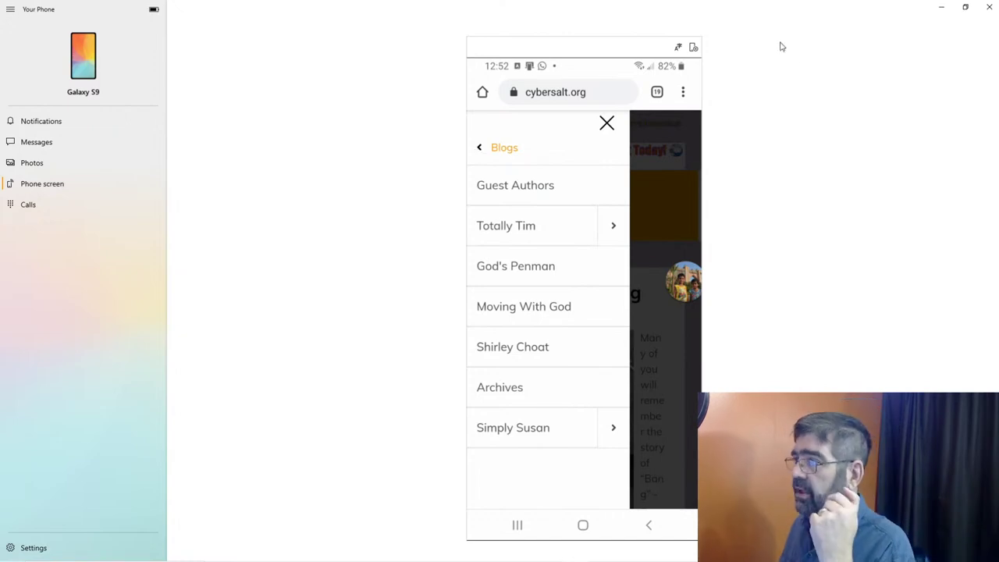
pyautogui.click(941, 7)
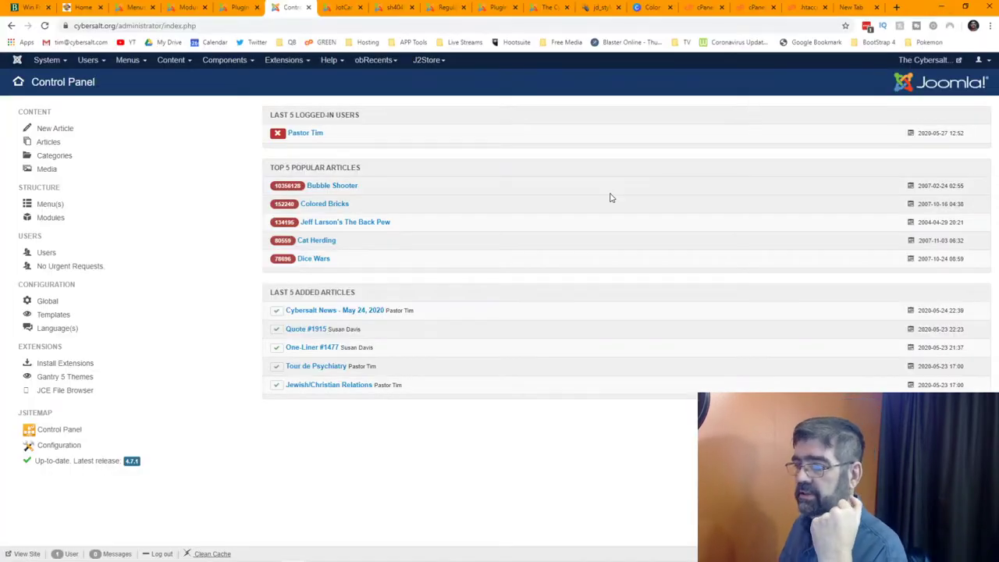
# Open the site's home page through the Home item of the mobile menu in Chrome and review its articles and main menu dropdowns
pyautogui.moveTo(493, 560)
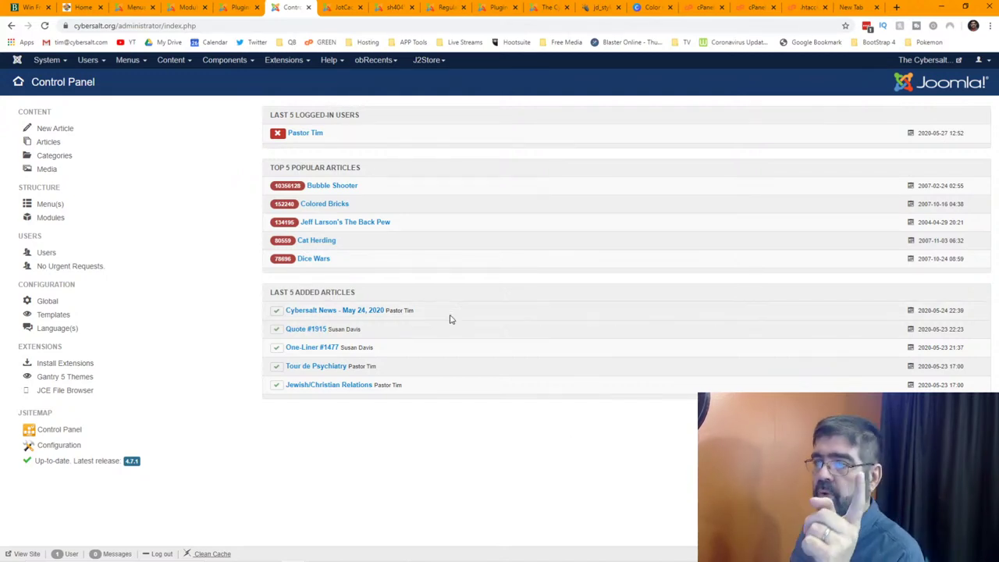
pyautogui.click(69, 7)
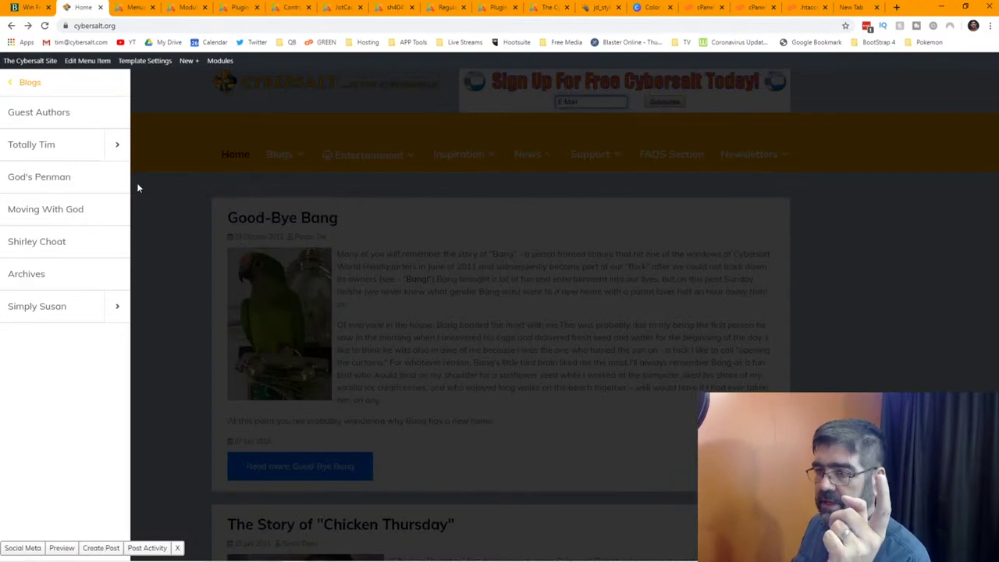
pyautogui.click(9, 85)
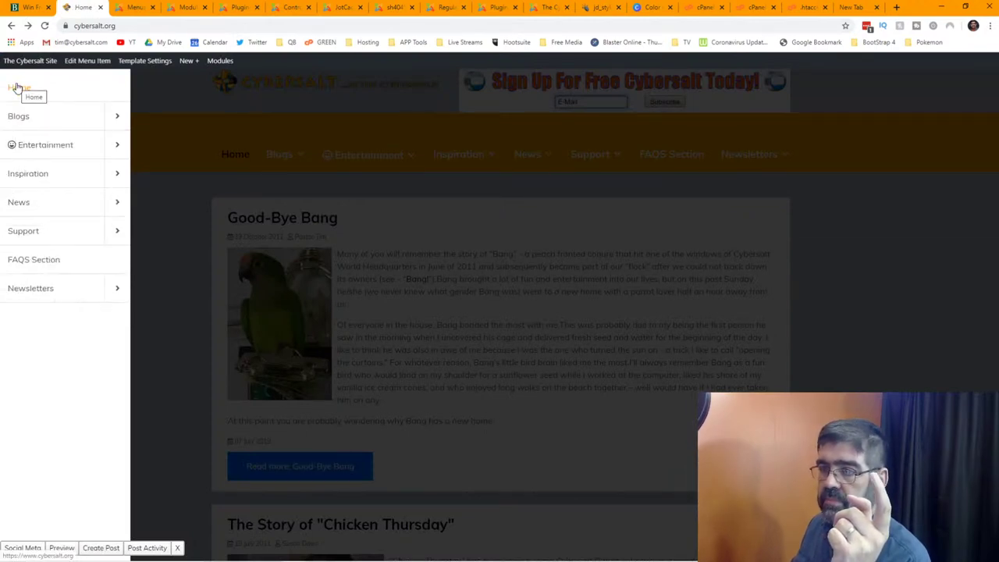
pyautogui.click(17, 88)
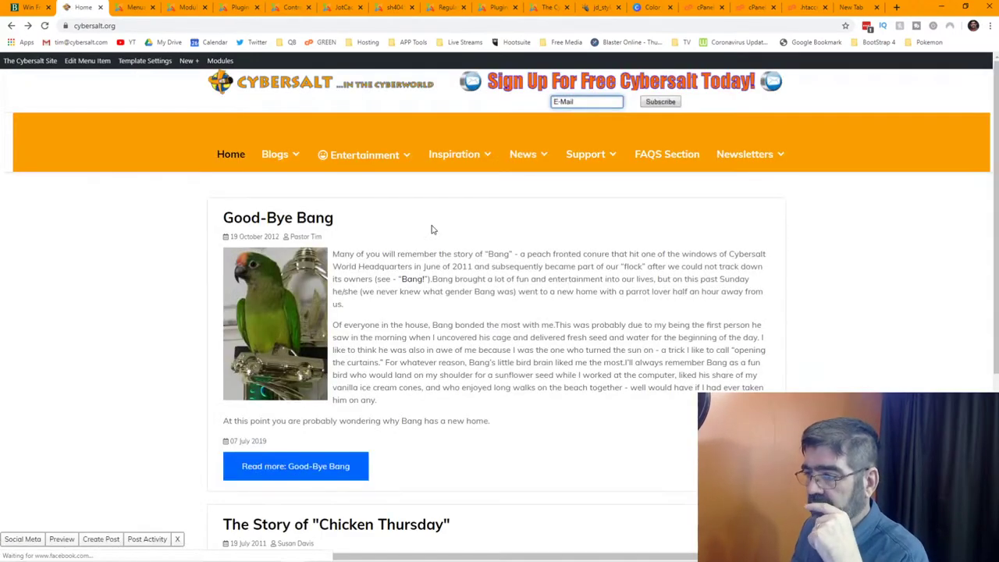
pyautogui.scroll(-4, 486, 245)
pyautogui.scroll(-3, 485, 245)
pyautogui.scroll(1, 486, 242)
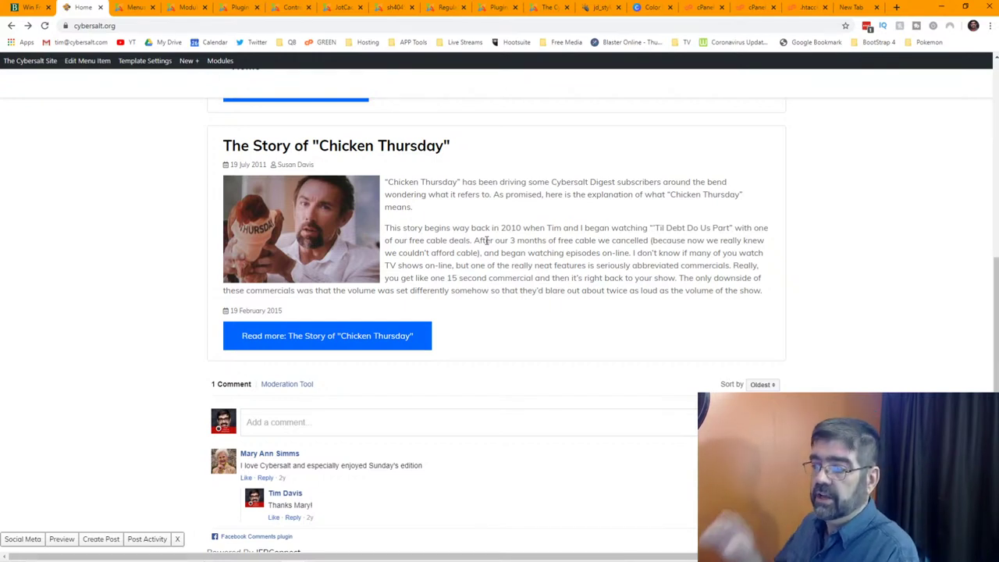
pyautogui.scroll(5, 557, 303)
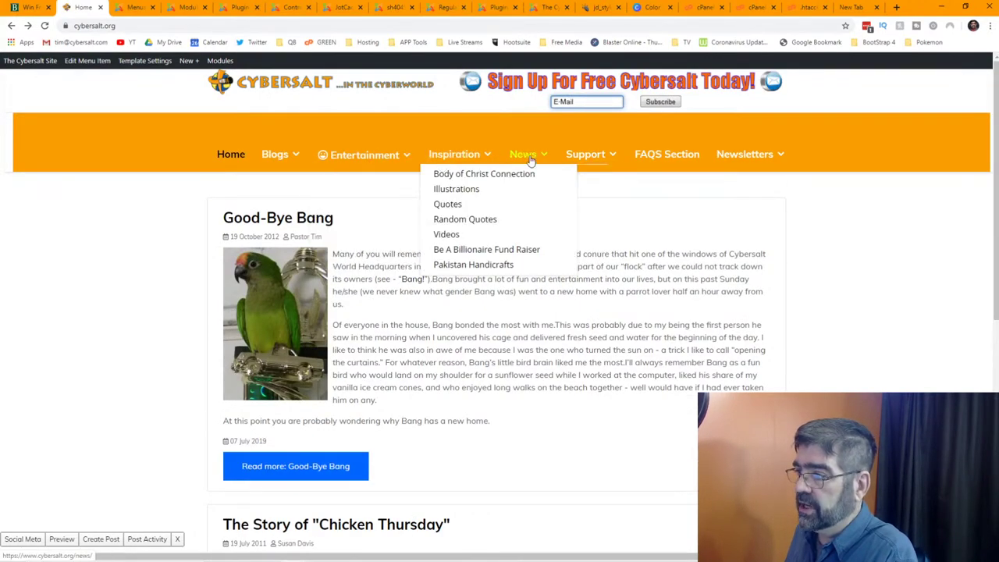
pyautogui.moveTo(597, 160)
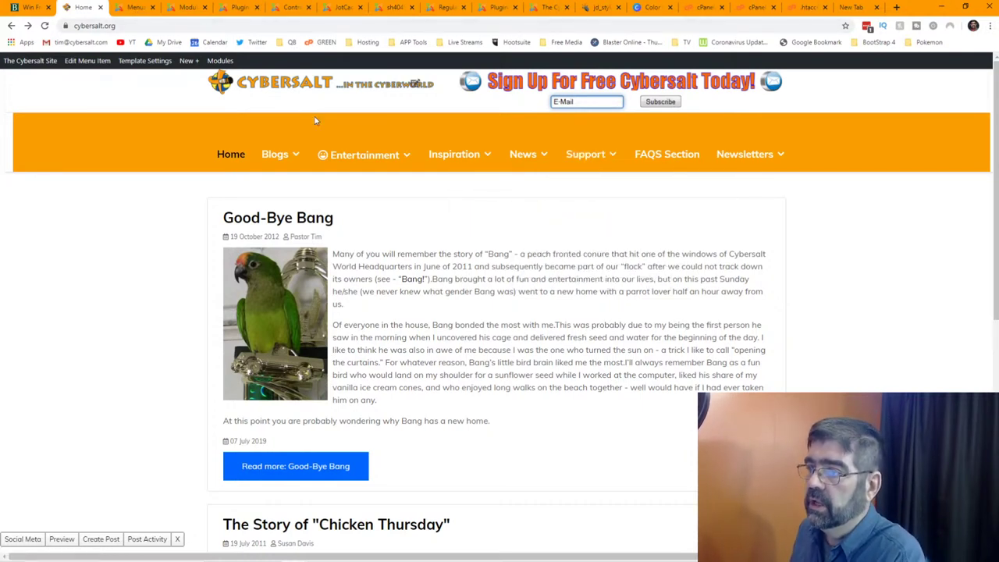
pyautogui.moveTo(779, 164)
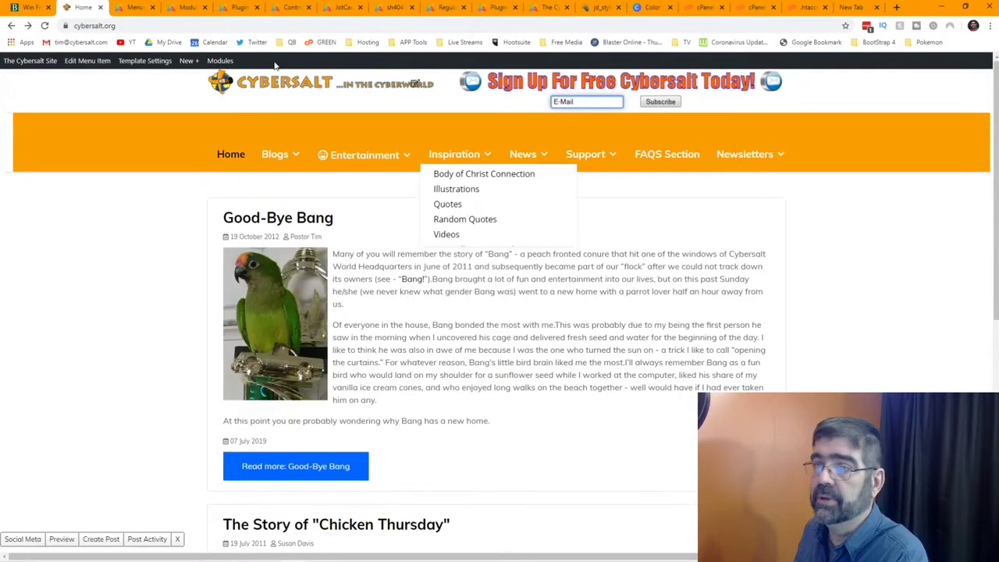
# Open the list of installed extensions for management in Joomla, and switch to the Search module's edit page
pyautogui.click(238, 8)
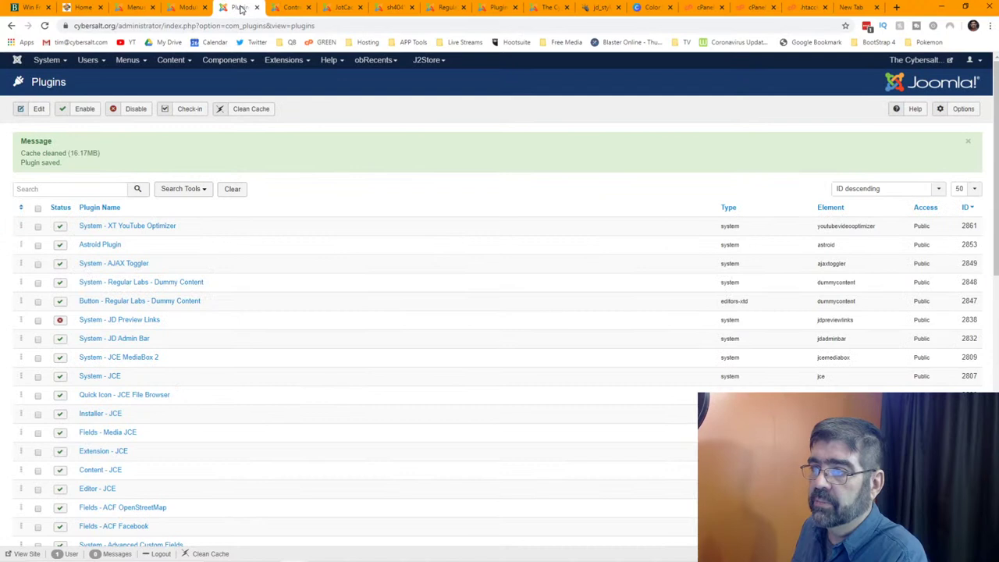
pyautogui.click(283, 62)
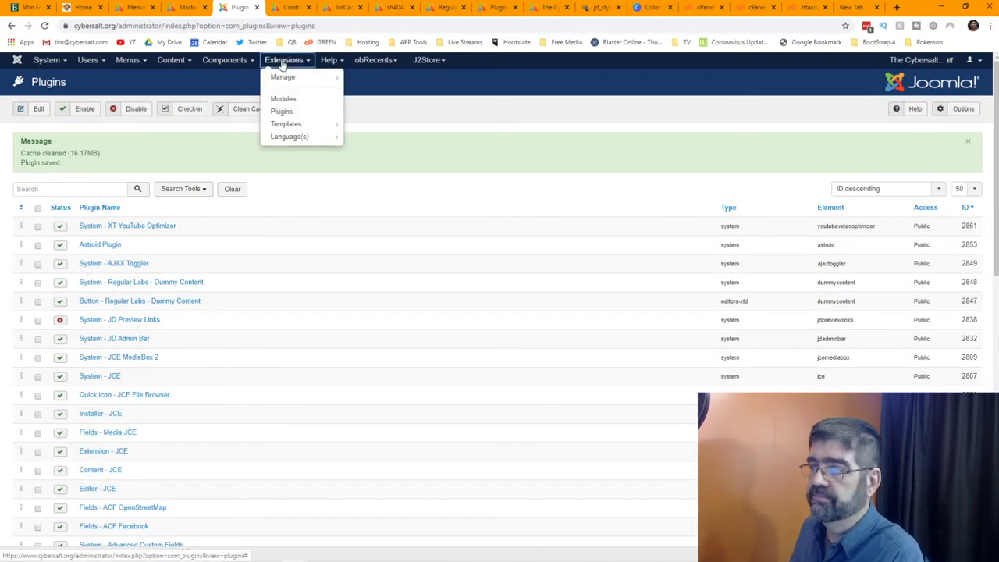
pyautogui.click(286, 75)
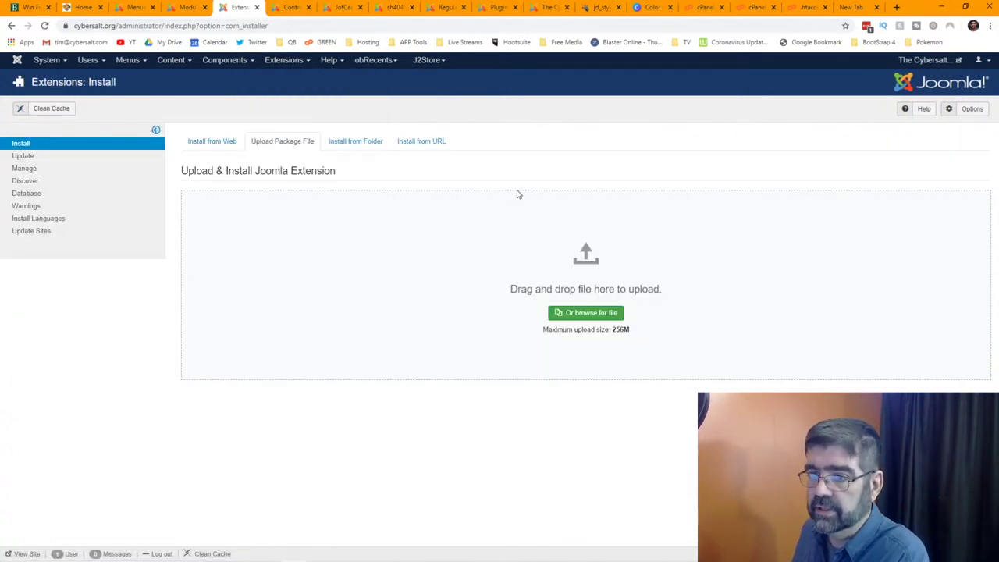
pyautogui.click(28, 169)
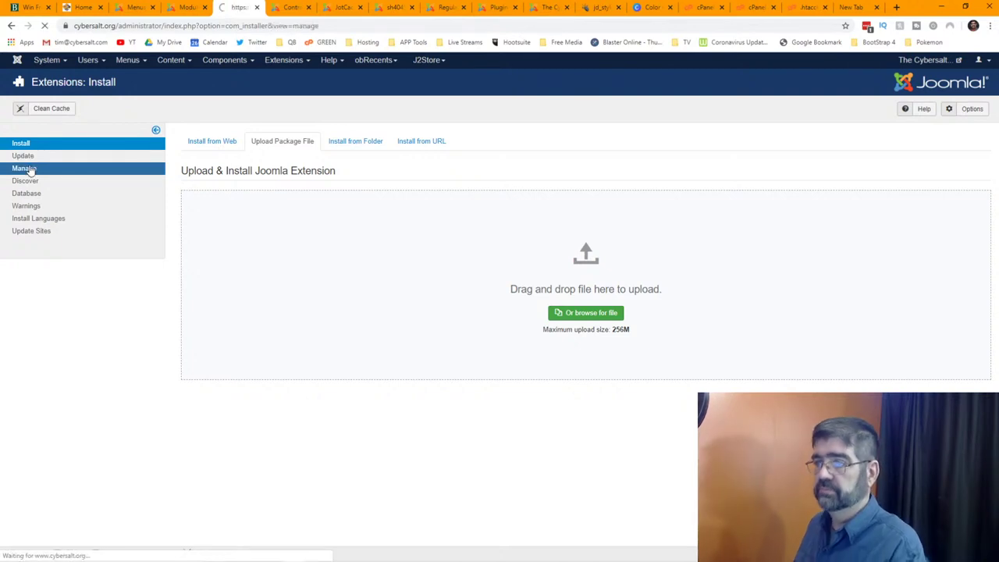
pyautogui.click(187, 7)
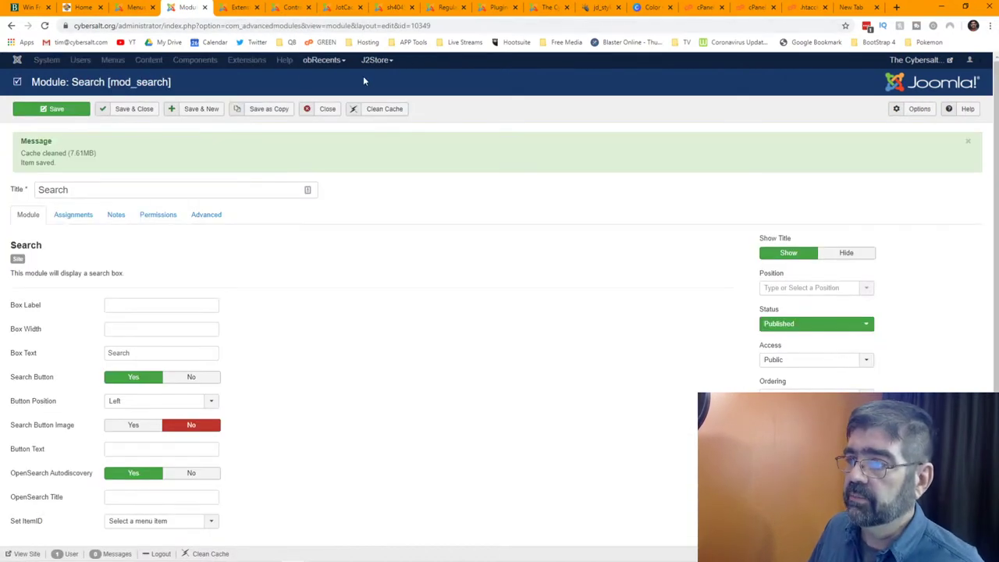
# Close the Search module without further changes and open the list of site template styles
pyautogui.click(328, 110)
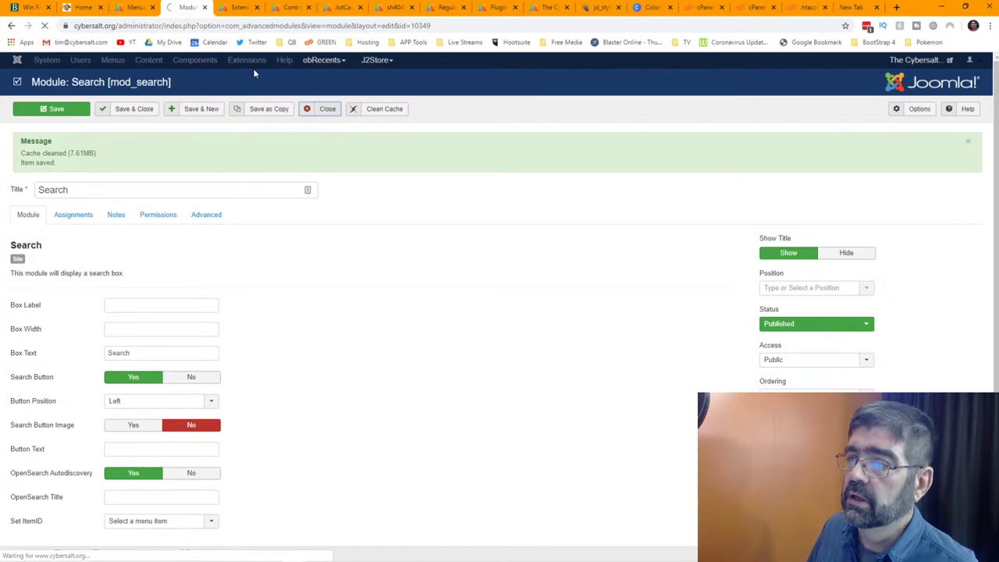
pyautogui.click(283, 61)
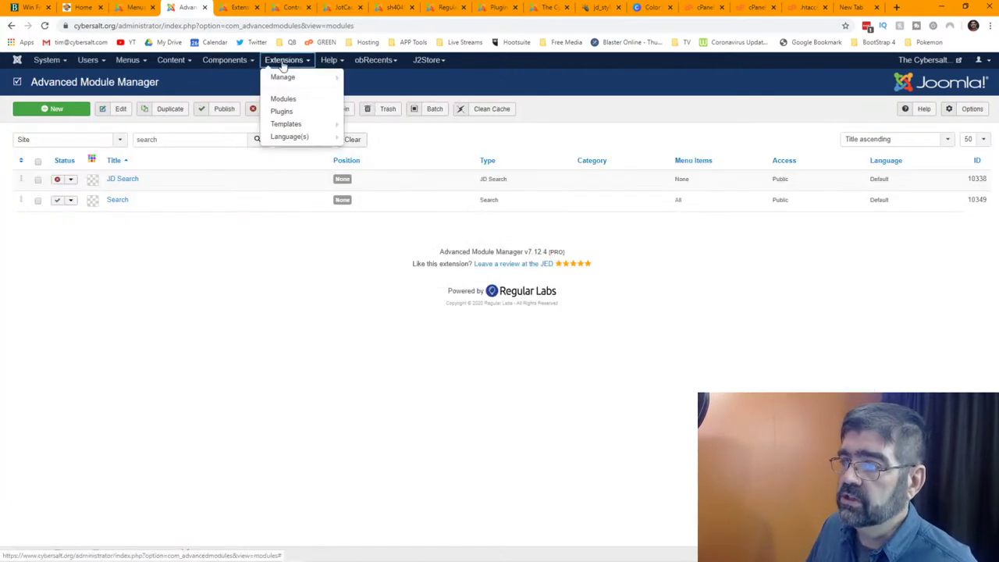
pyautogui.moveTo(285, 80)
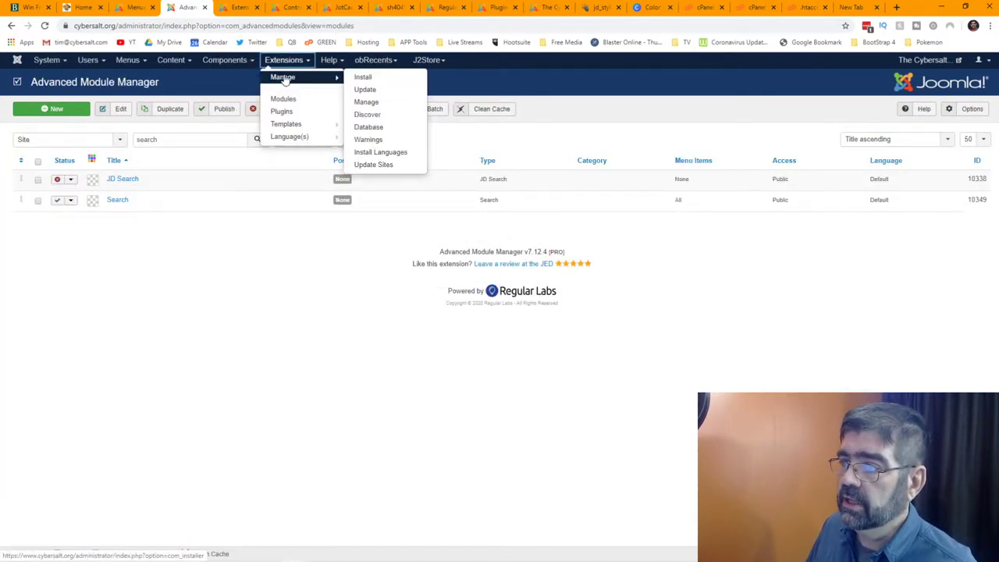
pyautogui.click(286, 124)
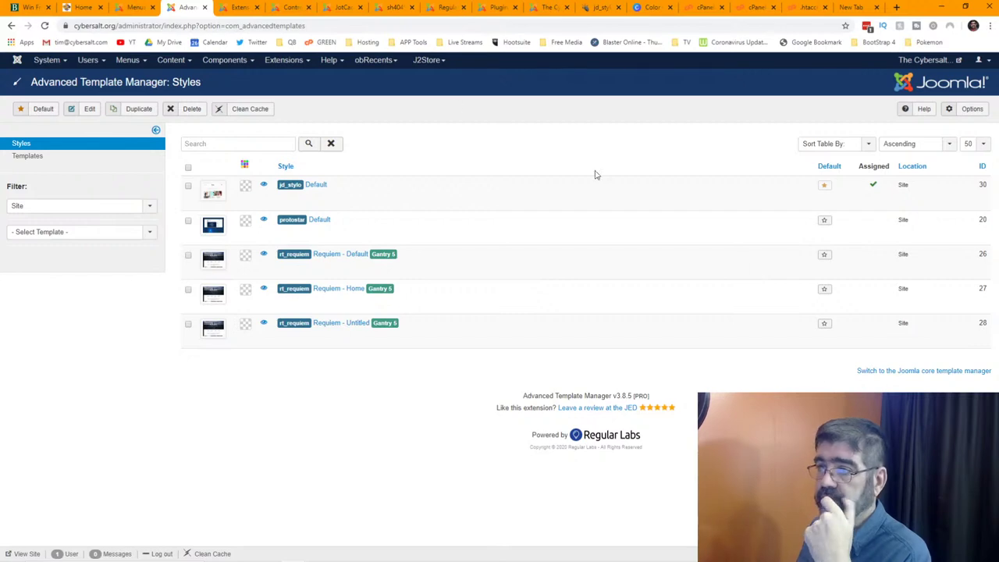
# Filter the installed extensions by "requ" and uninstall the Requiem template, accepting its permanent deletion
pyautogui.click(239, 7)
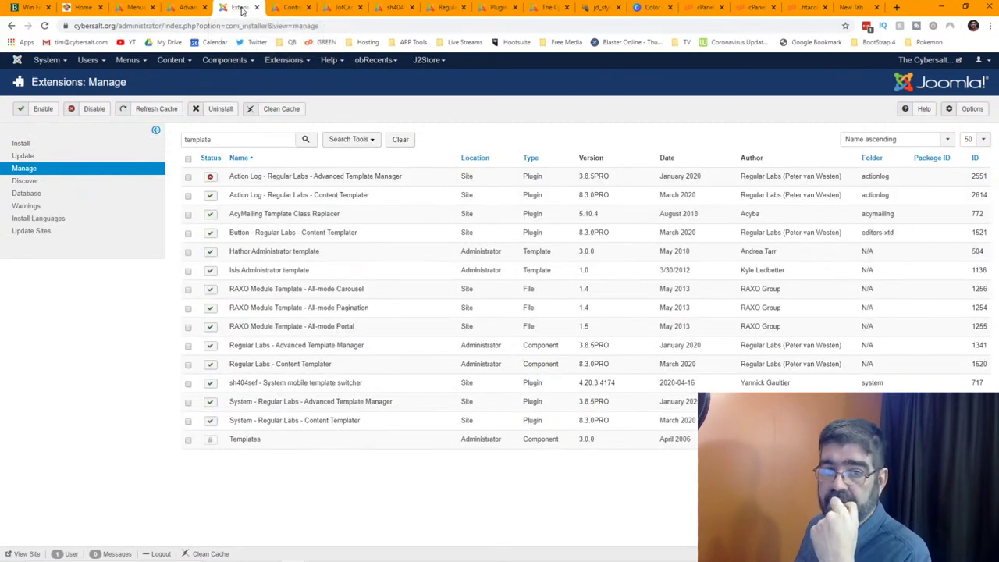
pyautogui.click(251, 138)
pyautogui.moveTo(250, 139); pyautogui.dragTo(184, 138)
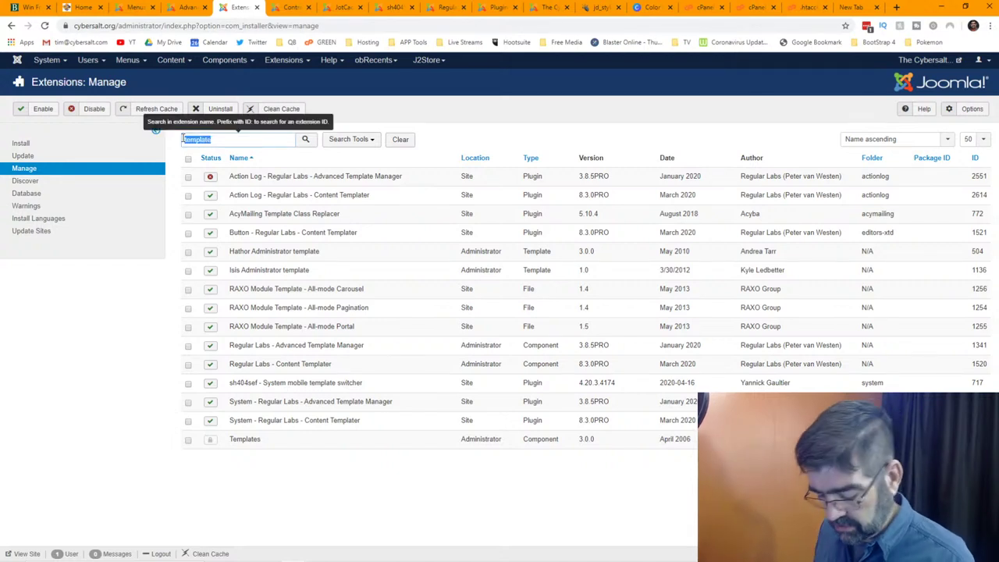
pyautogui.write('re')
pyautogui.write('qu')
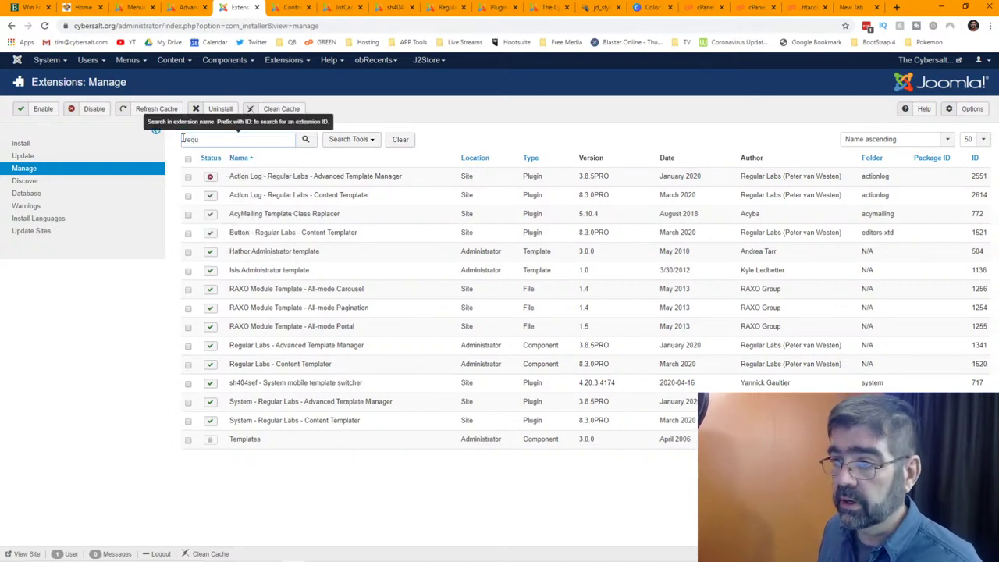
pyautogui.press('Return')
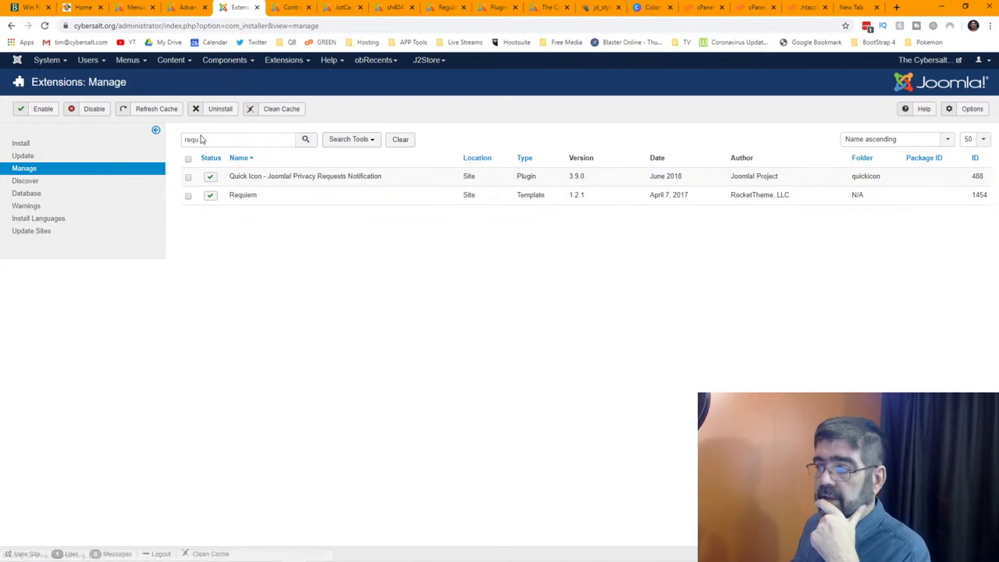
pyautogui.click(188, 197)
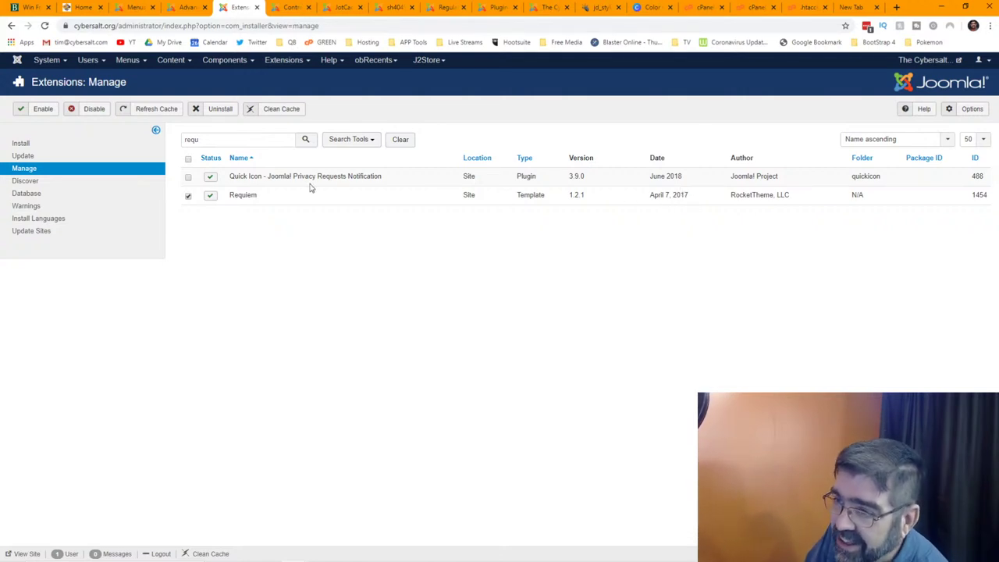
pyautogui.click(222, 112)
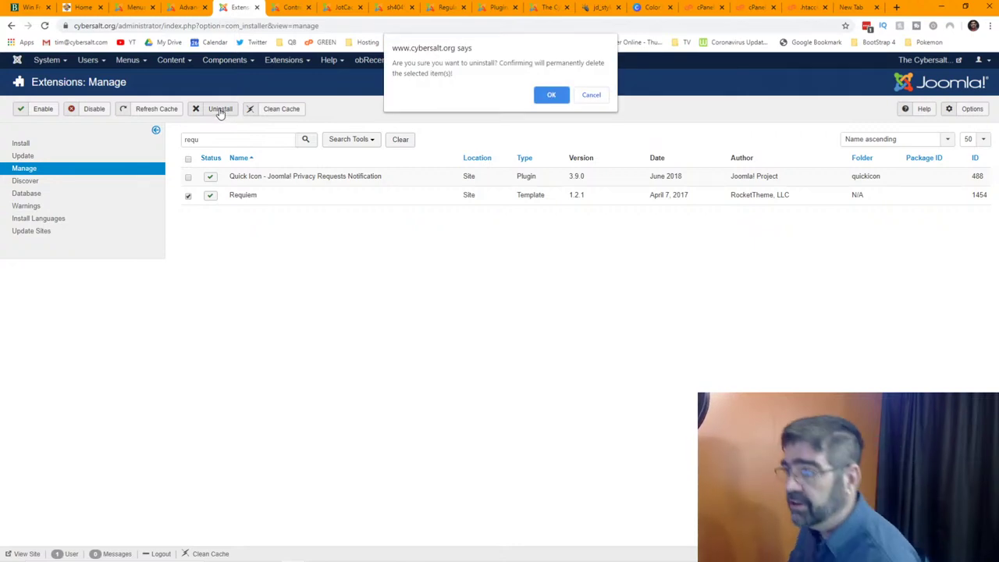
pyautogui.click(550, 95)
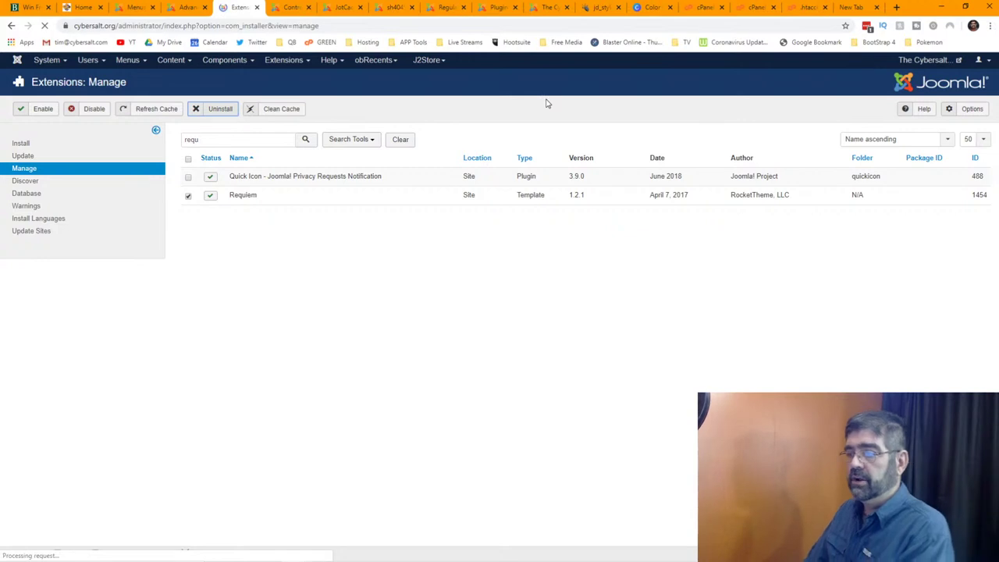
# Filter the installed extensions by "gantry", uninstall every matching Gantry 5 extension, and clear the search filter
pyautogui.moveTo(234, 179); pyautogui.dragTo(182, 179)
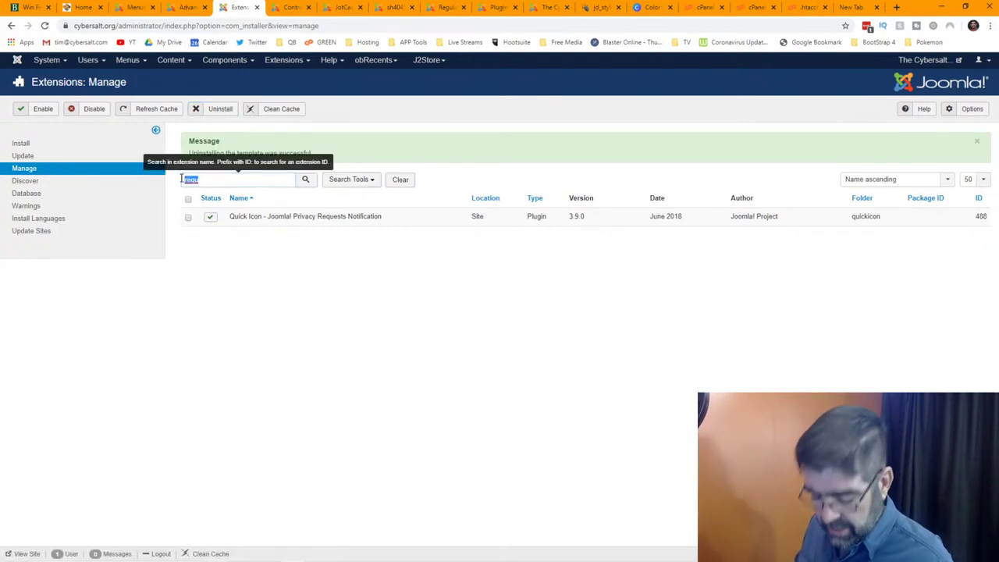
pyautogui.write('gantry')
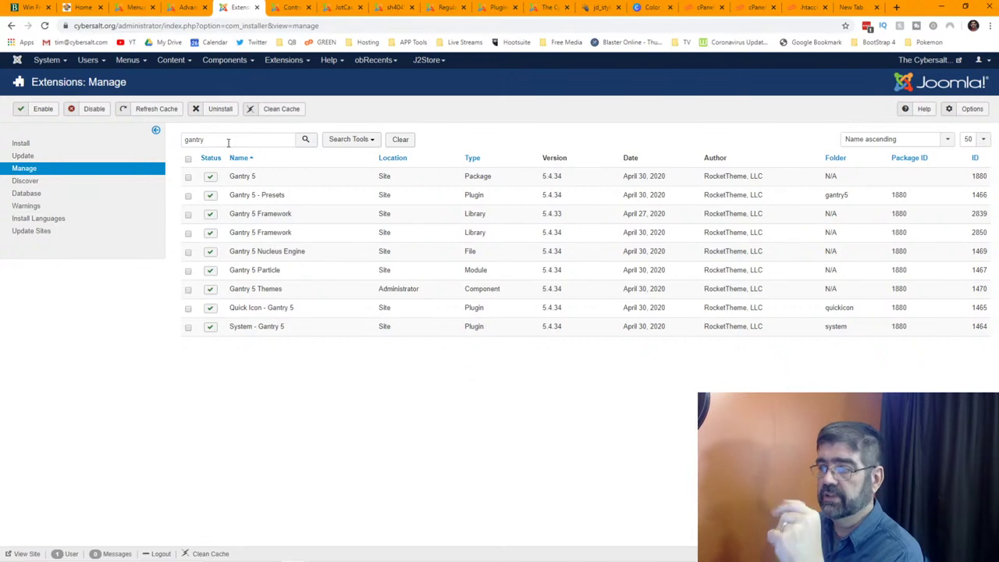
pyautogui.click(188, 159)
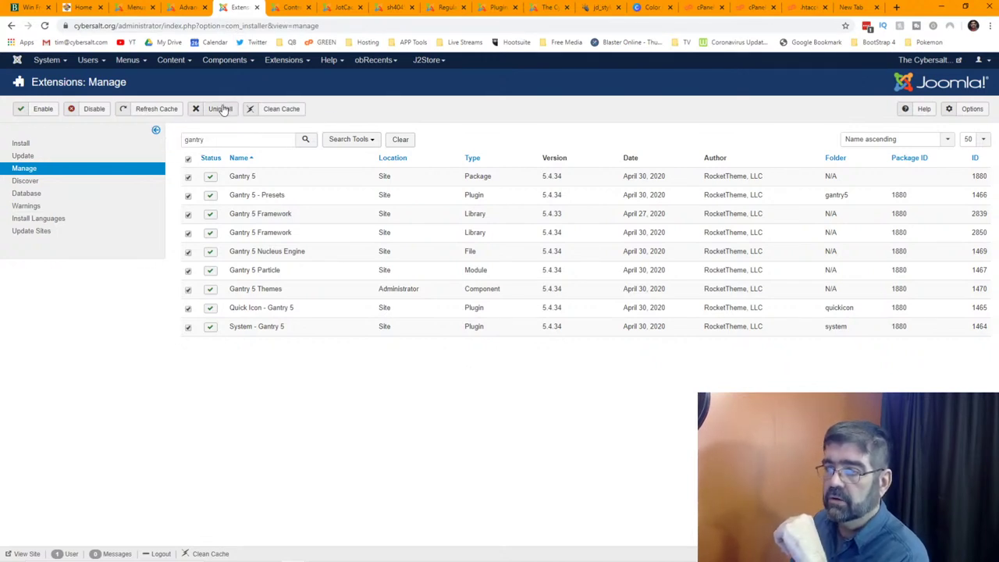
pyautogui.click(221, 111)
pyautogui.click(550, 97)
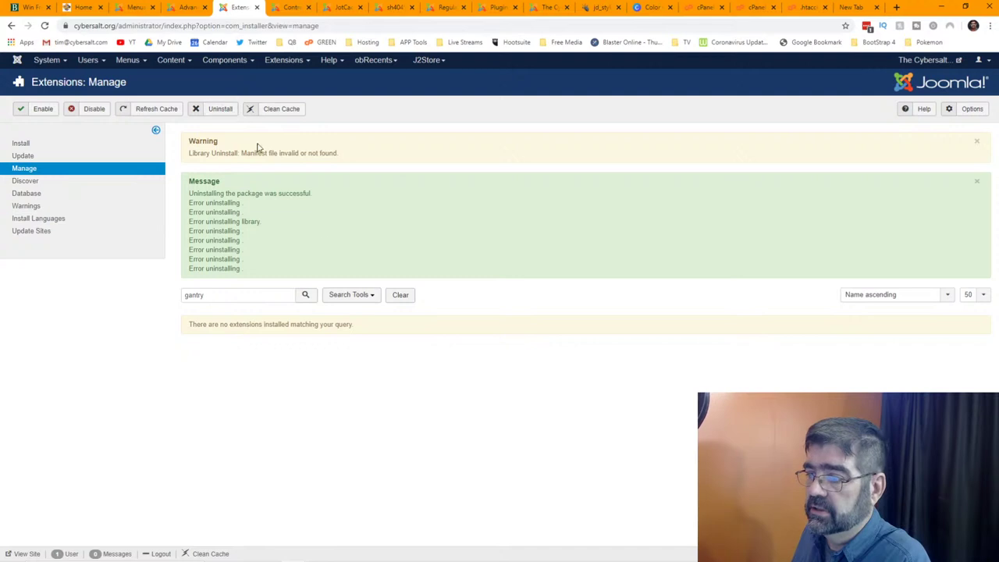
pyautogui.click(405, 300)
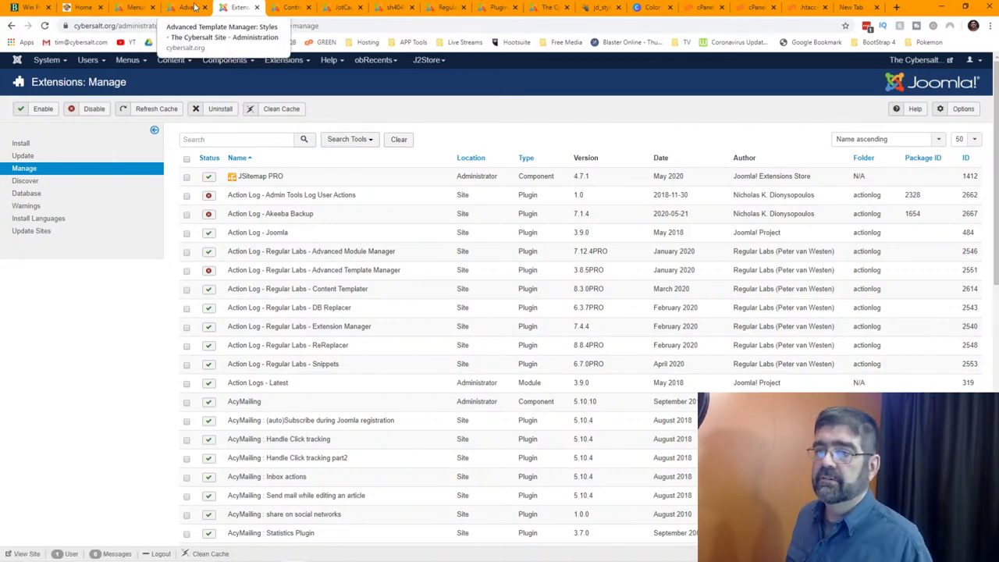
# Start a new Akeeba Backup of the site with the Database Backup Only profile and the default description
pyautogui.click(78, 8)
pyautogui.click(244, 8)
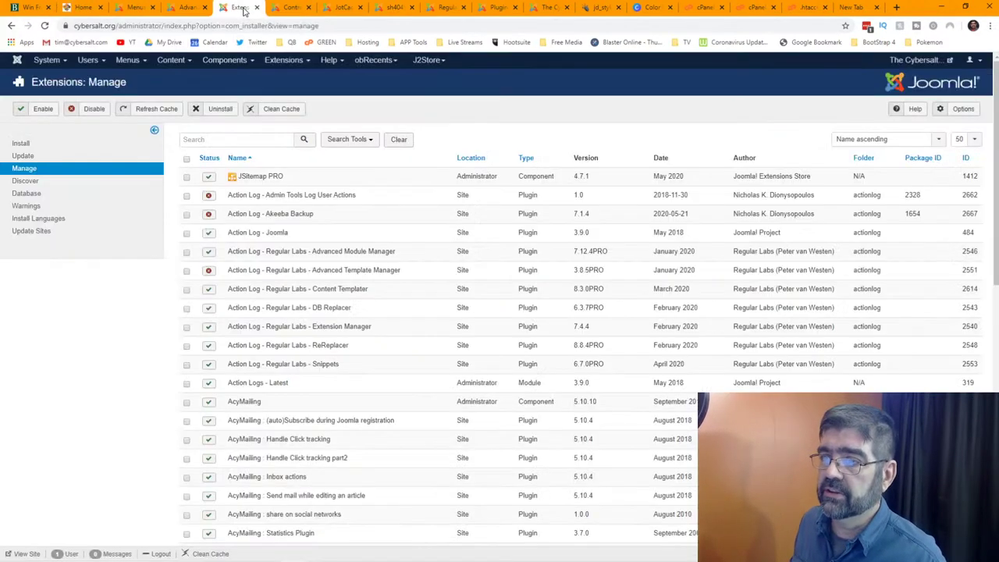
pyautogui.click(235, 64)
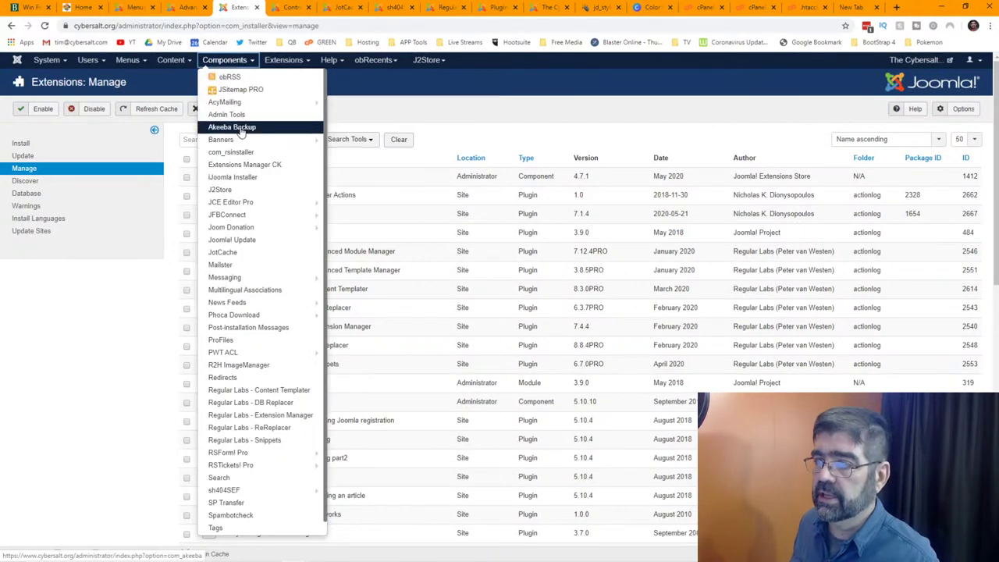
pyautogui.click(241, 130)
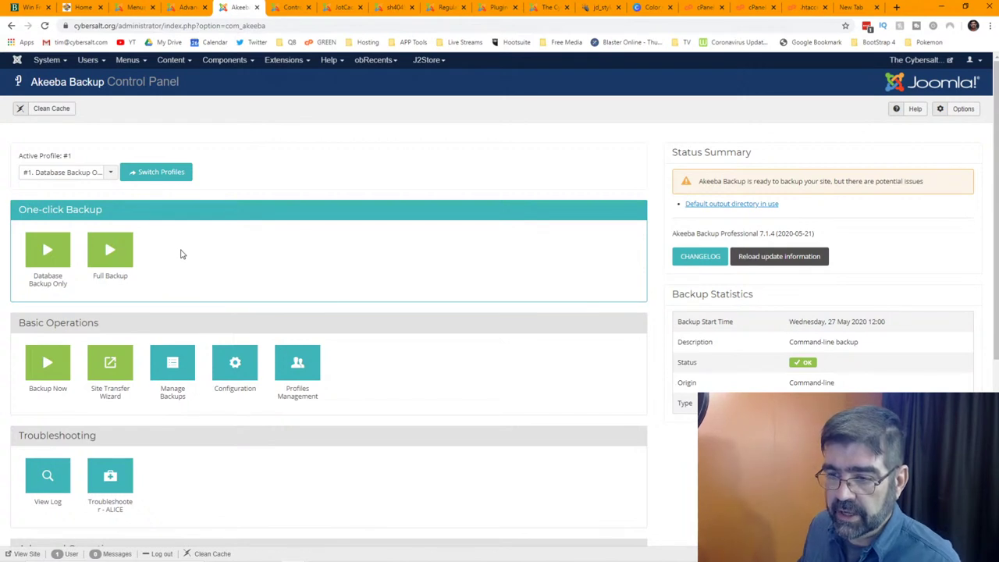
pyautogui.click(61, 355)
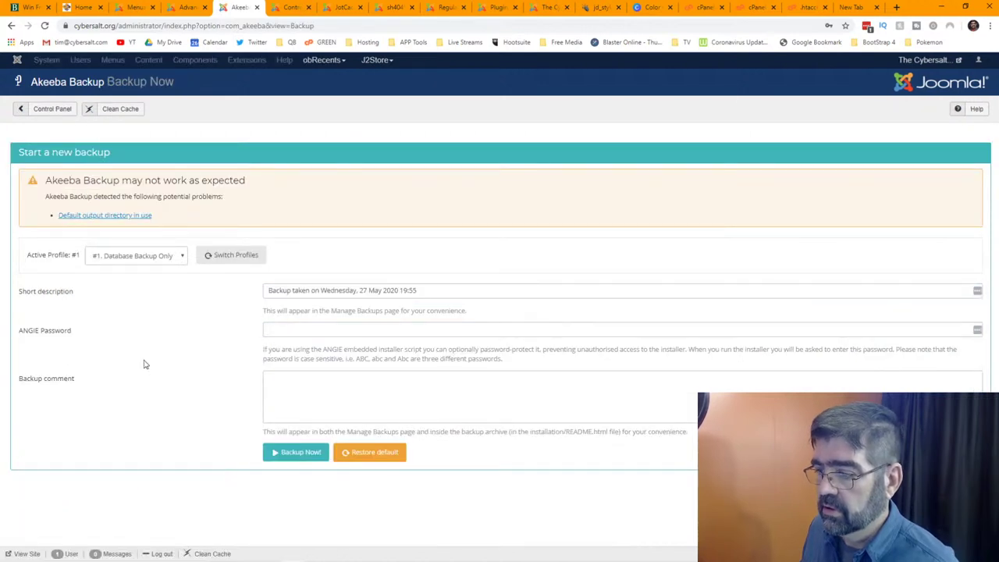
pyautogui.click(303, 456)
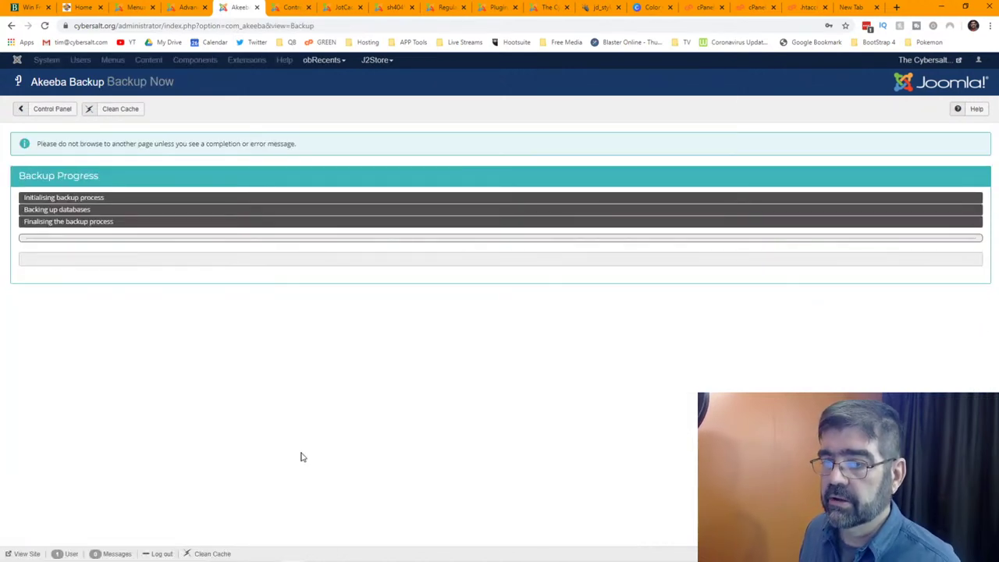